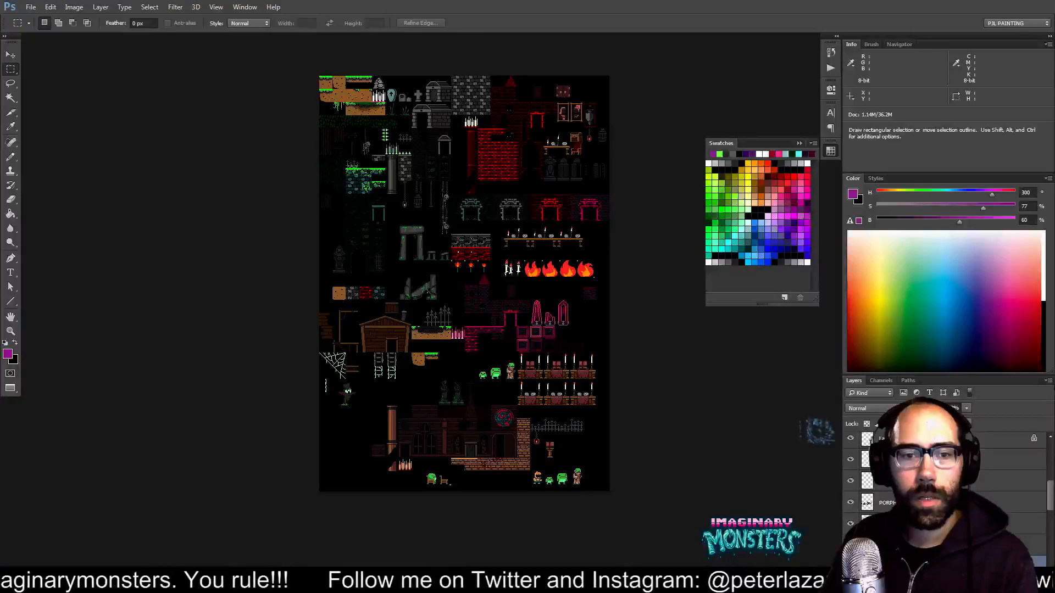
Switch to GameMaker: Studio, run the halloweenforever project, and maximize the game window.
{"action": "key", "text": "alt+Tab"}
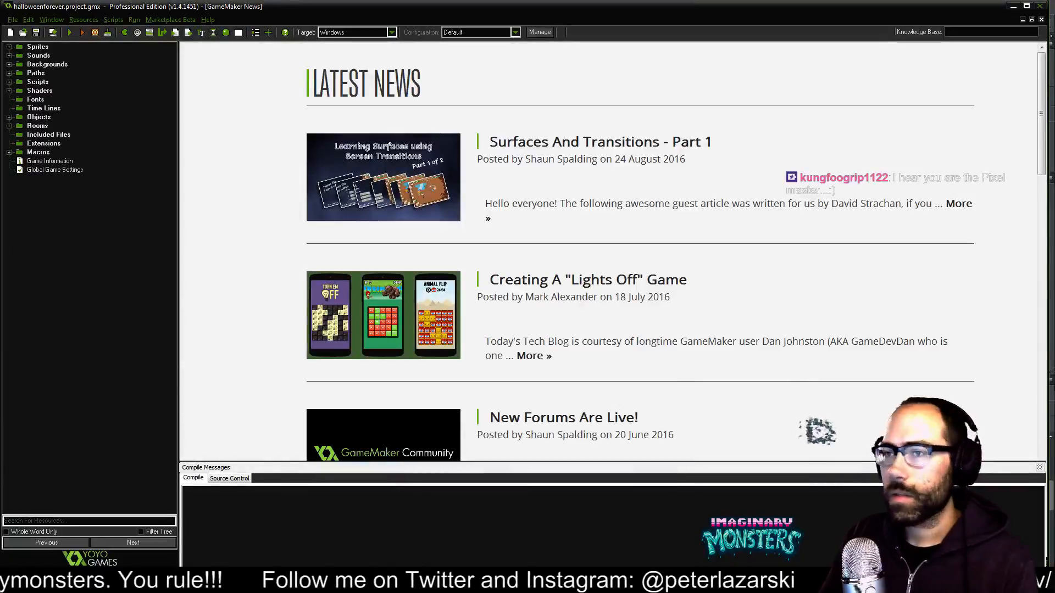
{"action": "left_click", "coordinate": [66, 34]}
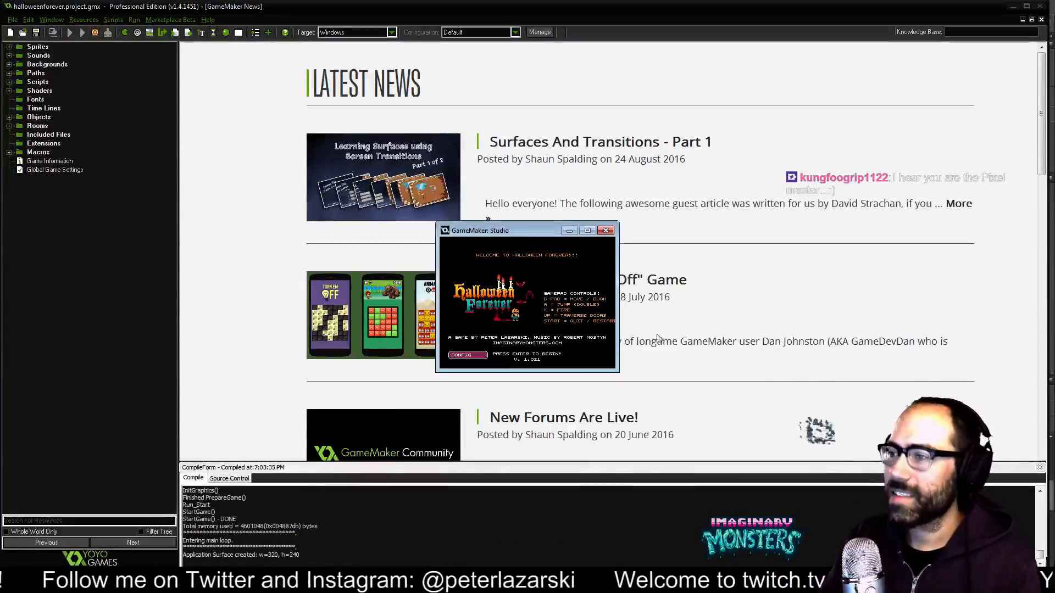
{"action": "left_click", "coordinate": [591, 231]}
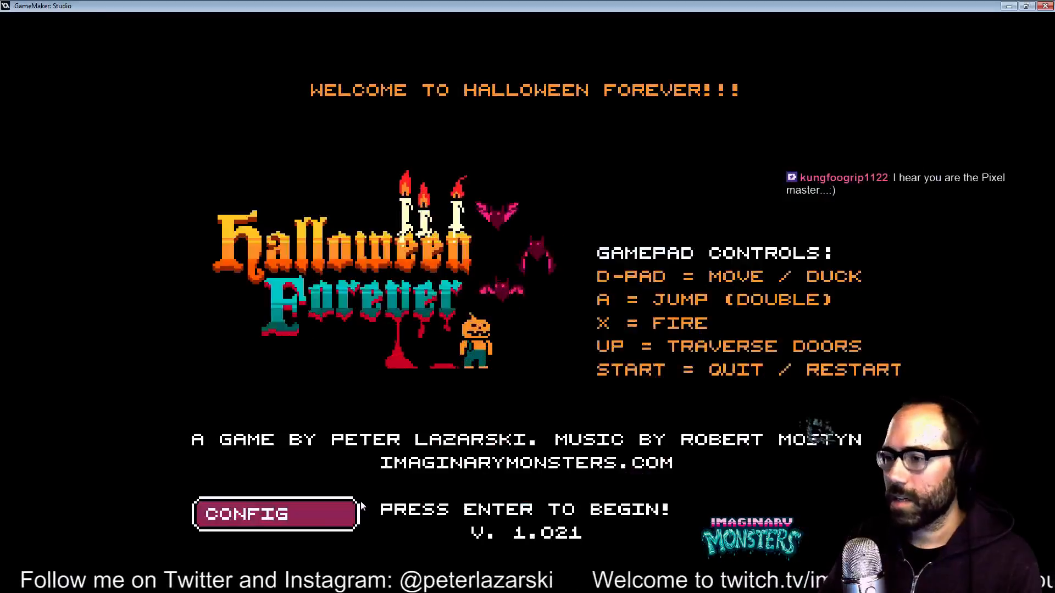
Turn off both music and sound in the game's configuration and save the settings.
{"action": "left_click", "coordinate": [320, 515]}
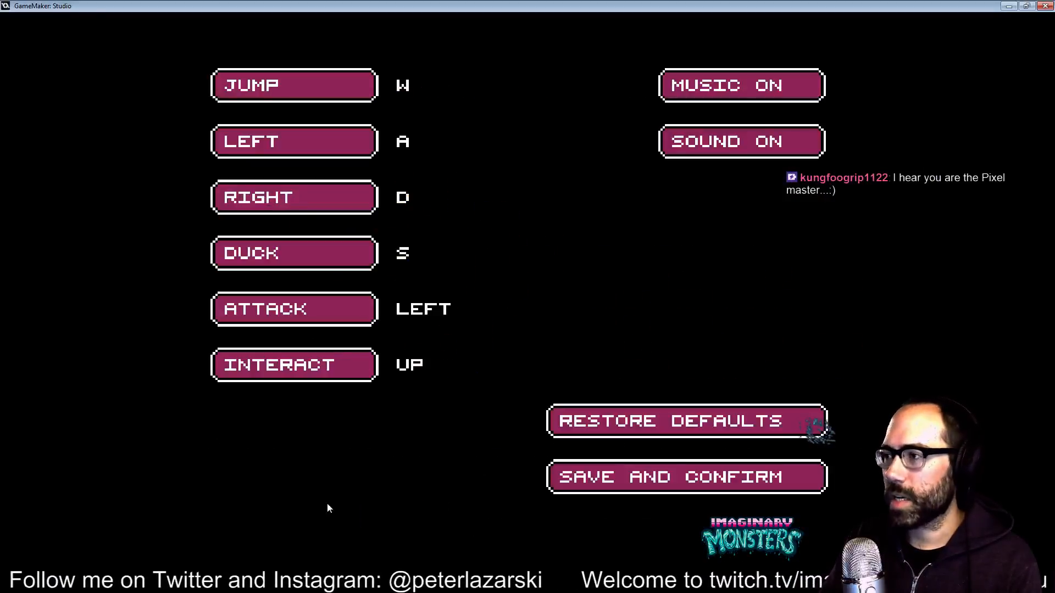
{"action": "left_click", "coordinate": [779, 98]}
{"action": "left_click", "coordinate": [775, 144]}
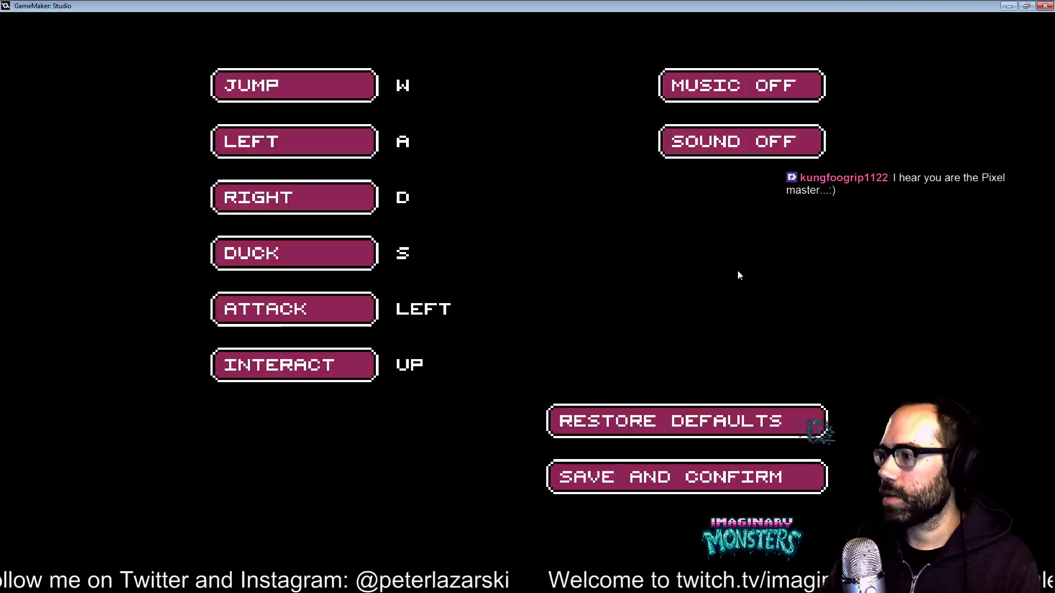
{"action": "left_click", "coordinate": [663, 478]}
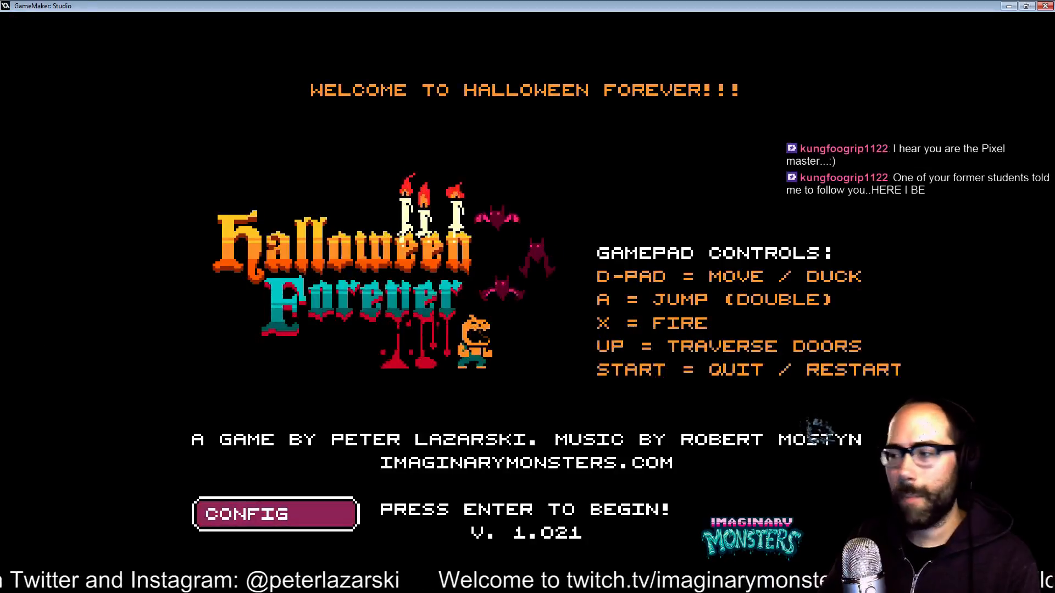
Begin a new game with Ms. Witch as the playable character.
{"action": "key", "text": "Return"}
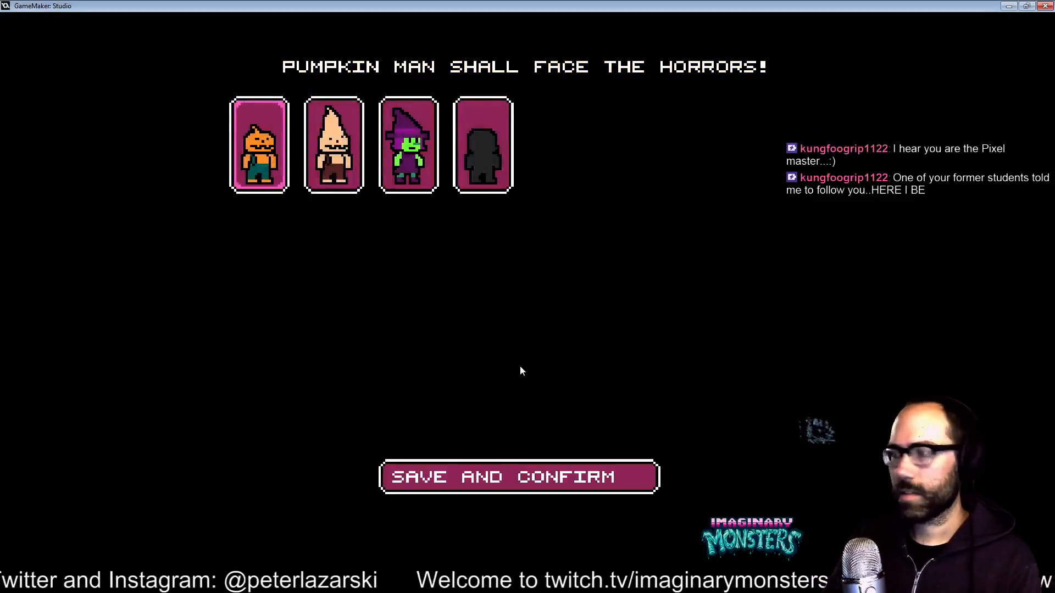
{"action": "left_click", "coordinate": [413, 173]}
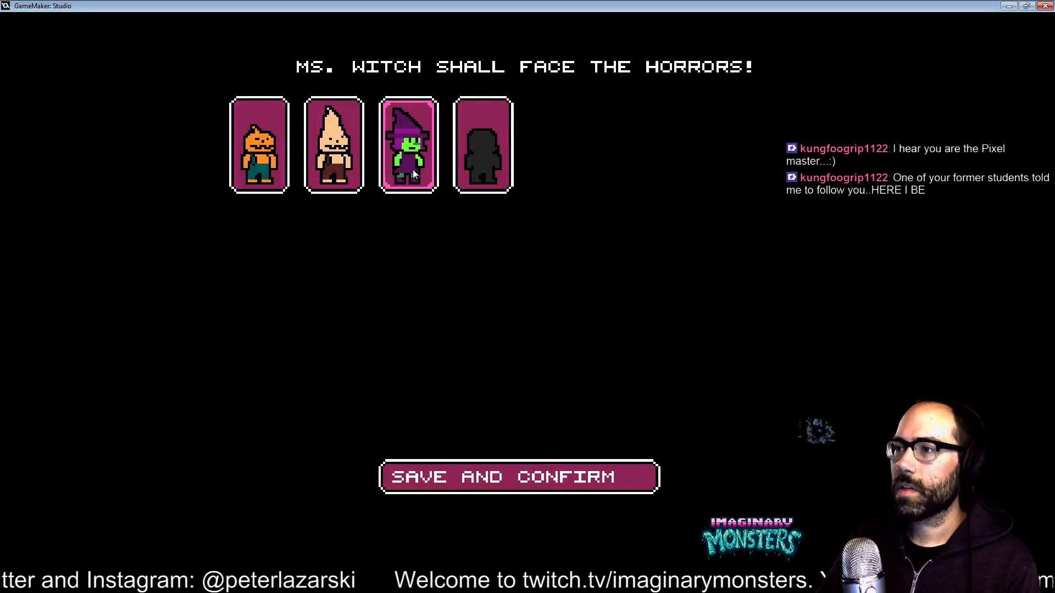
{"action": "left_click", "coordinate": [535, 474]}
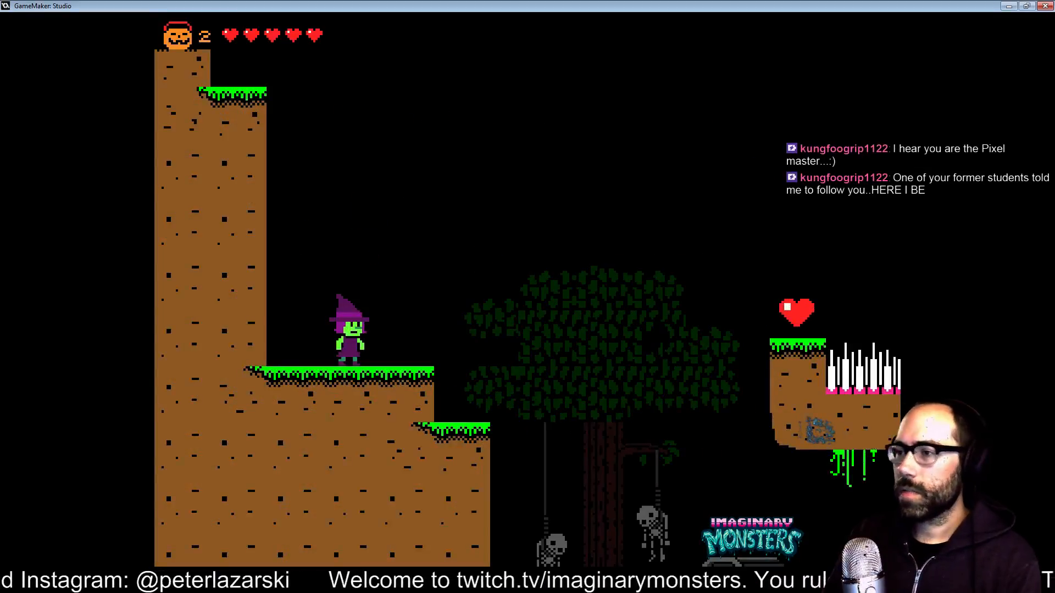
Bring the witch down to the graveyard floor and release a long volley of cats near the mausoleum.
{"action": "key", "text": "Right"}
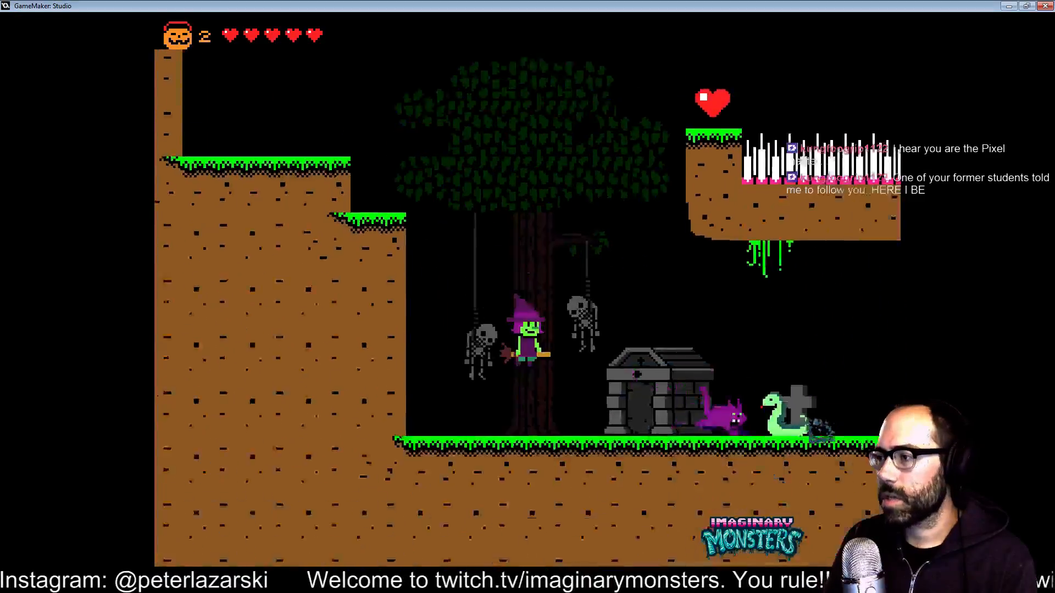
{"action": "key", "text": "Right"}
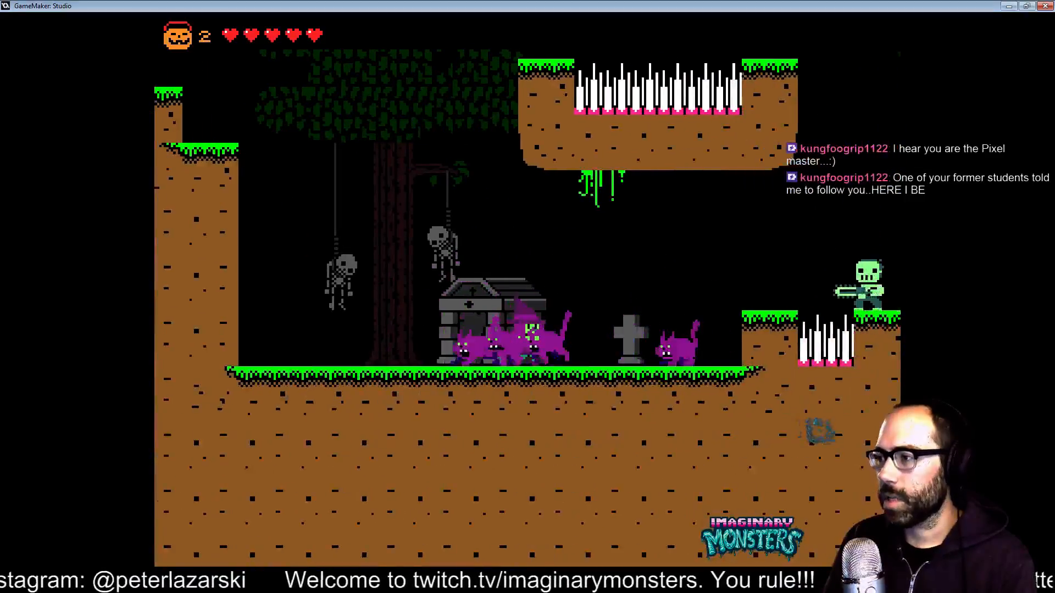
{"action": "key", "text": "Left"}
{"action": "key", "text": "x"}
{"action": "key", "text": "x"}
{"action": "key", "text": "x"}
{"action": "key", "text": "x"}
{"action": "key", "text": "x"}
{"action": "key", "text": "x"}
{"action": "key", "text": "x"}
{"action": "key", "text": "x"}
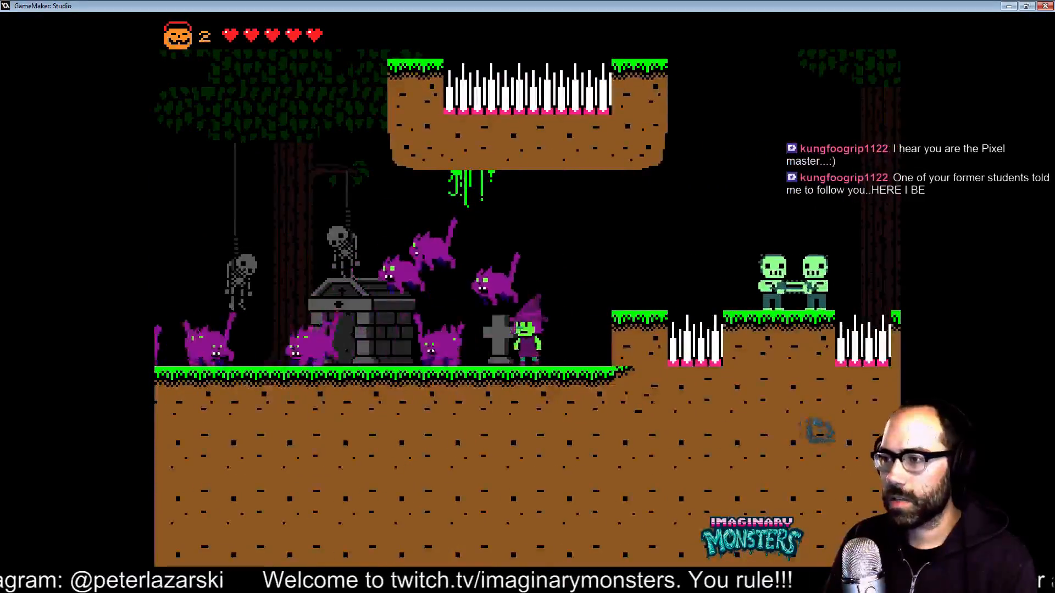
{"action": "key", "text": "x"}
{"action": "key", "text": "x"}
{"action": "key", "text": "x"}
{"action": "key", "text": "x"}
Attack the chainsaw zombies between the spike pits with cats and jump onto their platform.
{"action": "key", "text": "Right"}
{"action": "key", "text": "z"}
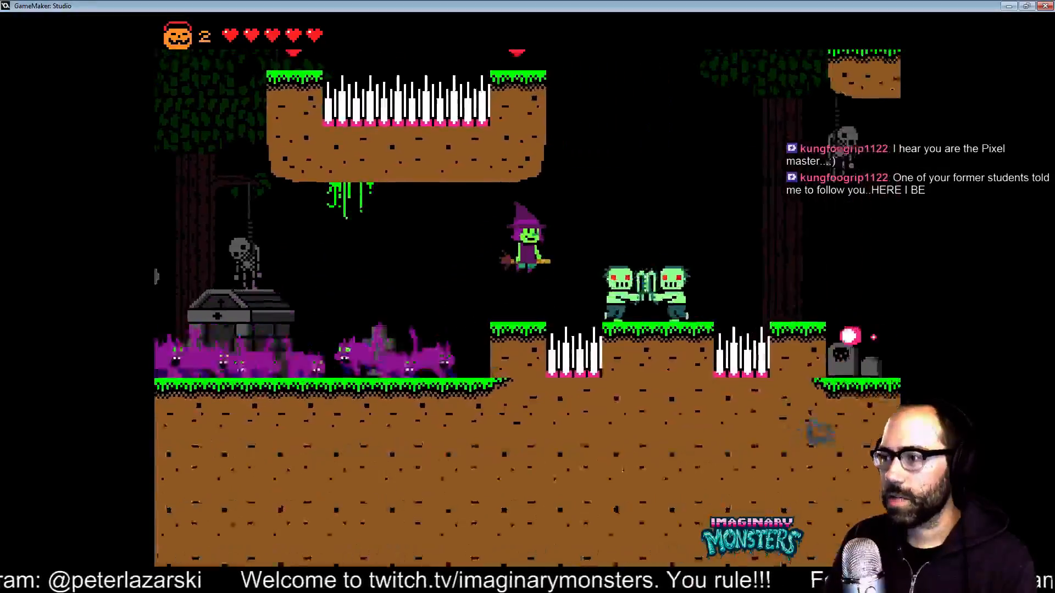
{"action": "key", "text": "Left"}
{"action": "key", "text": "x"}
{"action": "key", "text": "x"}
{"action": "key", "text": "Left"}
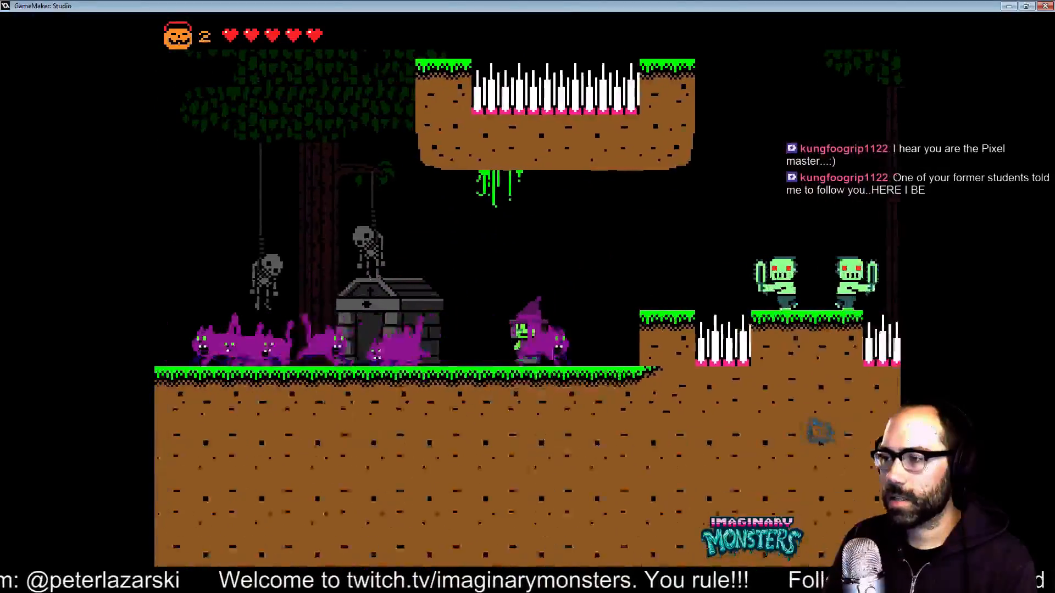
{"action": "key", "text": "Right"}
{"action": "key", "text": "z"}
{"action": "key", "text": "x"}
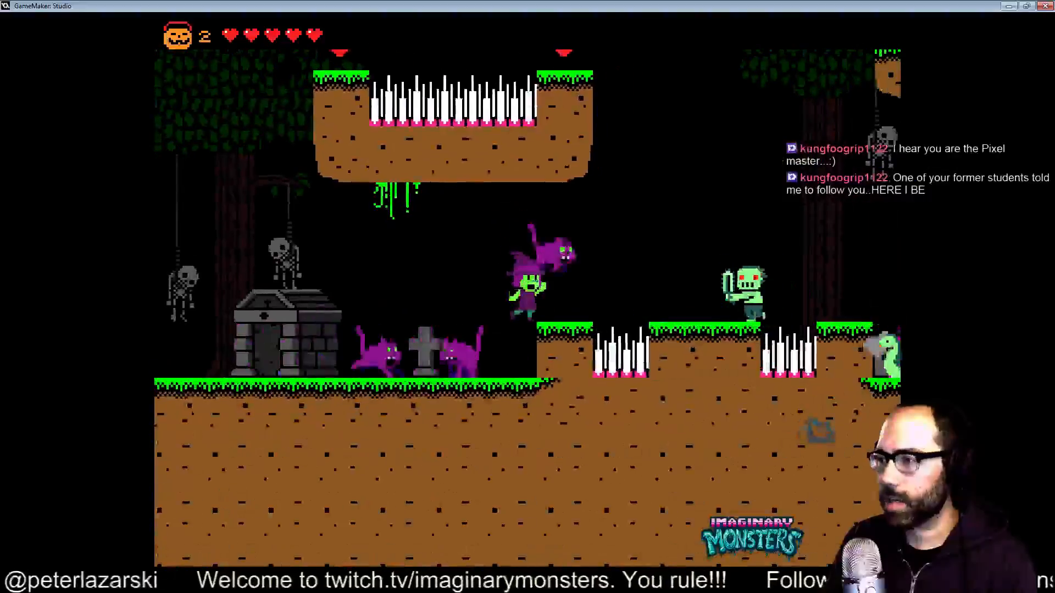
{"action": "key", "text": "Right"}
{"action": "key", "text": "z"}
{"action": "key", "text": "x"}
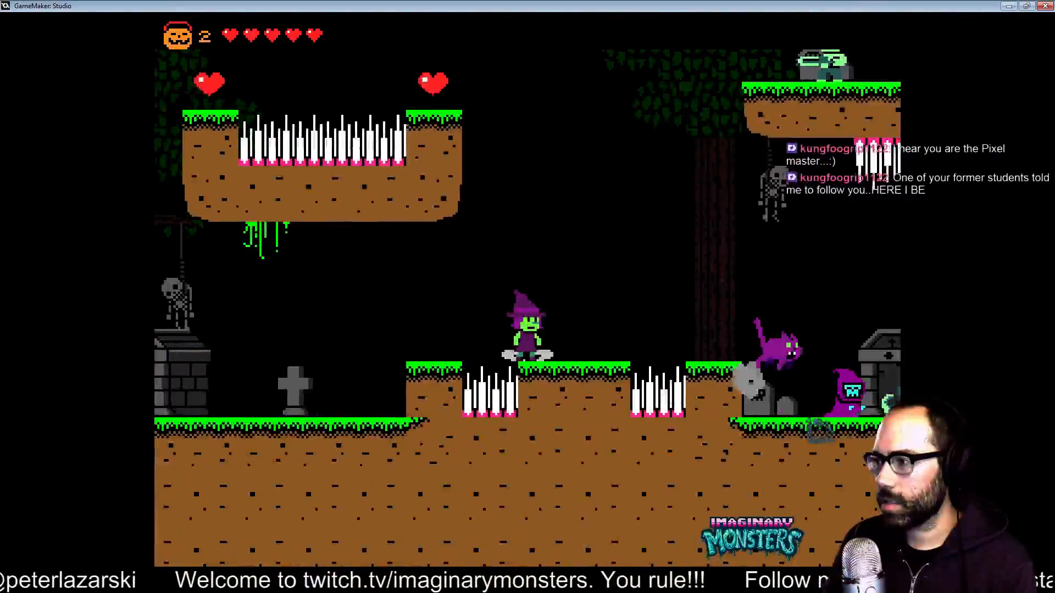
Go back to the cross gravestone, send a cat toward the spike pits, and return to the middle platform.
{"action": "key", "text": "Left"}
{"action": "key", "text": "z"}
{"action": "key", "text": "Left"}
{"action": "key", "text": "Right"}
{"action": "key", "text": "x"}
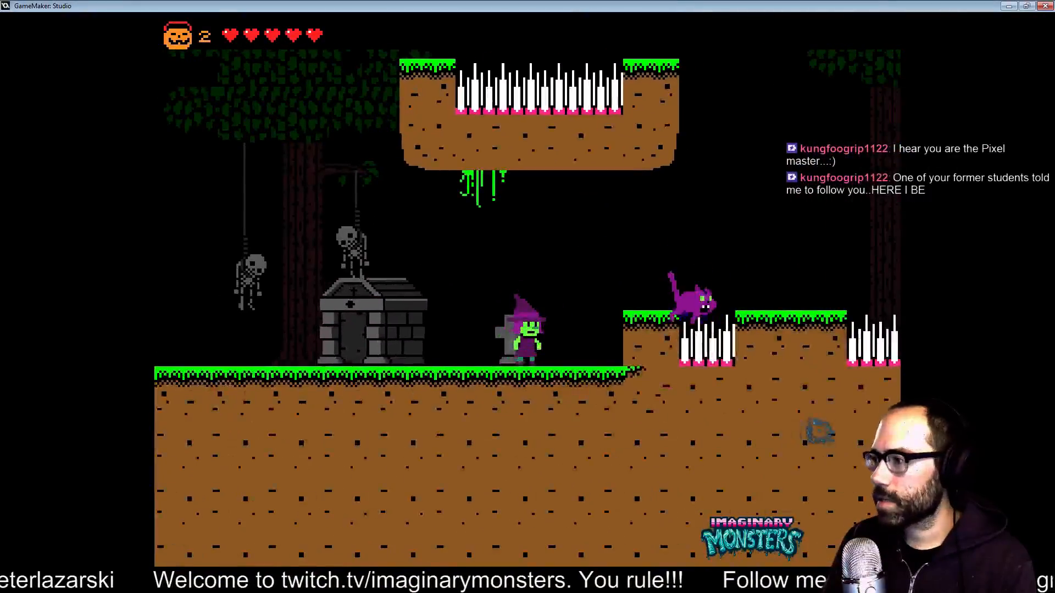
{"action": "key", "text": "Right"}
{"action": "key", "text": "z"}
{"action": "key", "text": "z"}
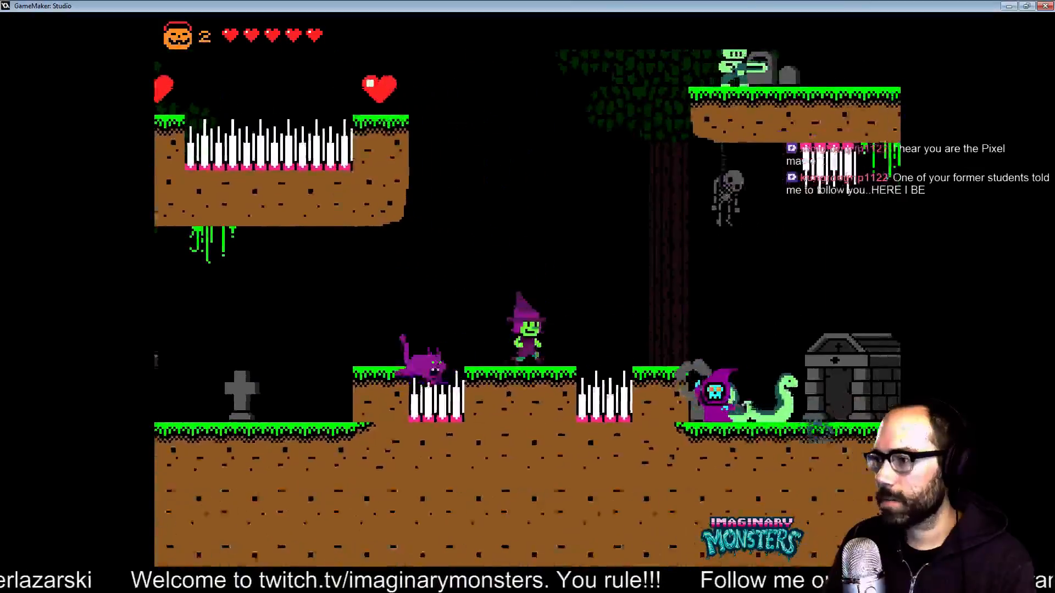
Jump the second spike pit, send cats at the hooded reaper and snake, and drop to the ground below.
{"action": "key", "text": "z"}
{"action": "key", "text": "x"}
{"action": "key", "text": "x"}
{"action": "key", "text": "Down"}
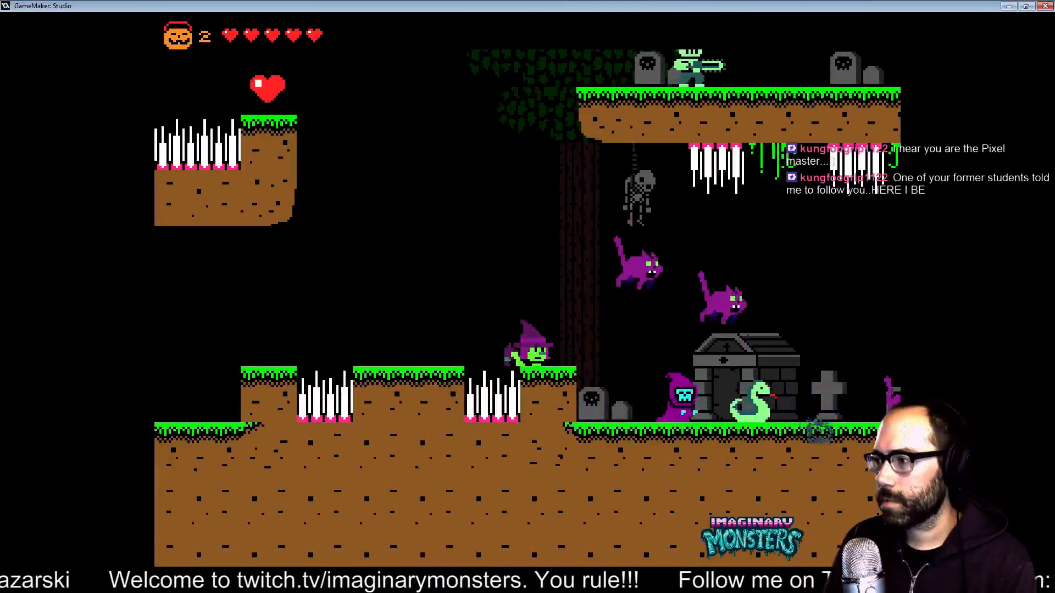
{"action": "key", "text": "Right"}
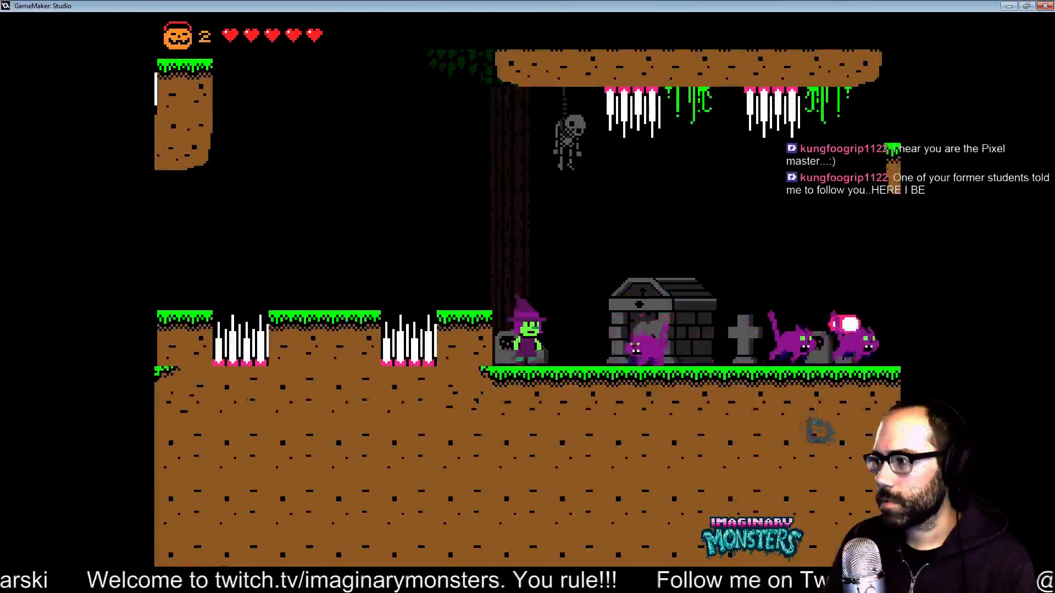
Fly the witch over the stepped pillars and the spike pit, attacking the reaper on the tall pillar with cats.
{"action": "key", "text": "Right"}
{"action": "key", "text": "z"}
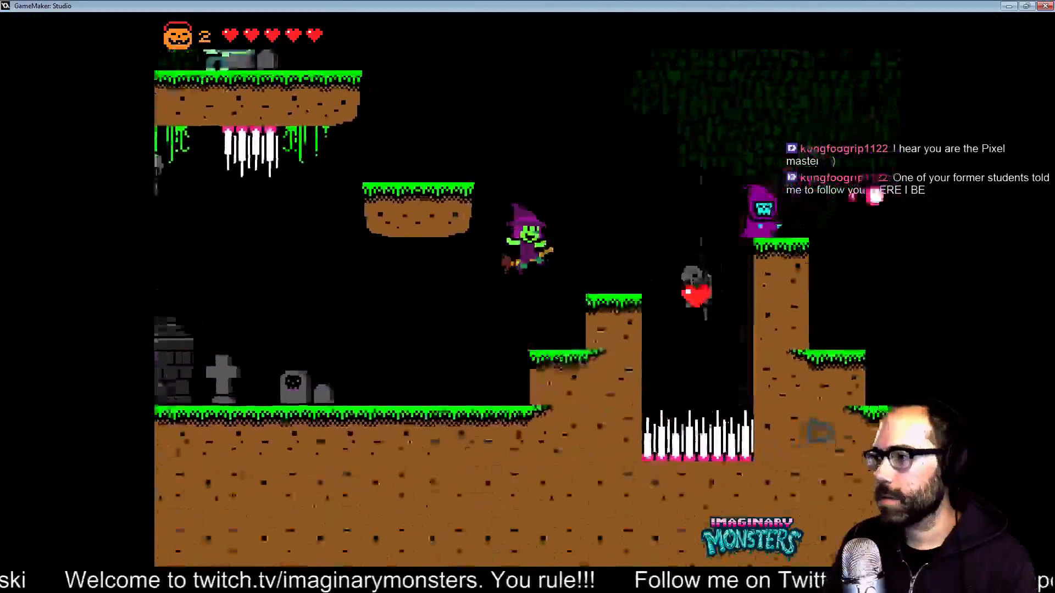
{"action": "key", "text": "Right"}
{"action": "key", "text": "x"}
{"action": "key", "text": "Right"}
{"action": "key", "text": "z"}
{"action": "key", "text": "x"}
{"action": "key", "text": "x"}
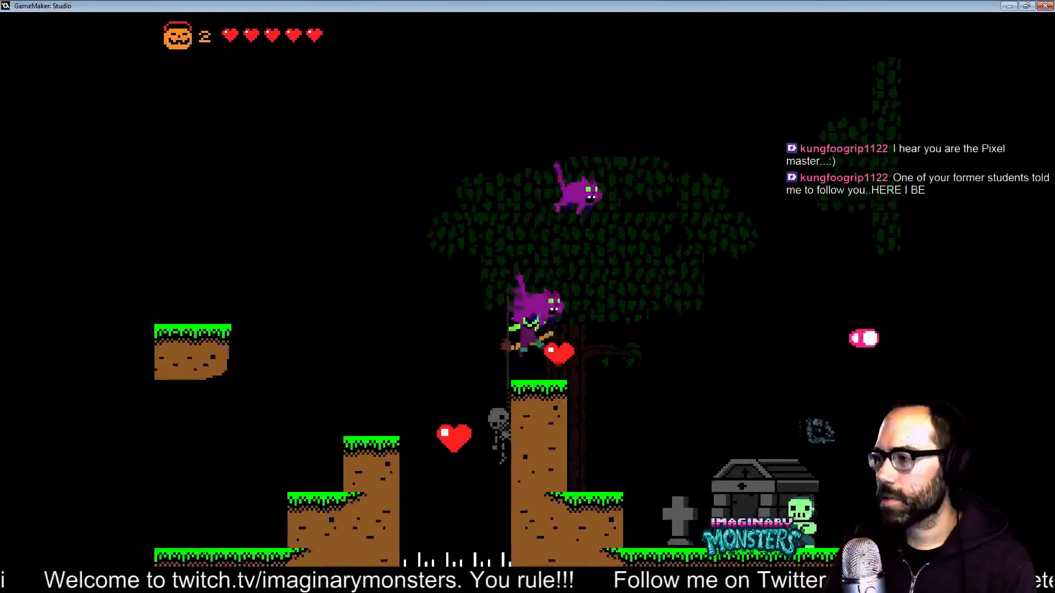
Continue past the first mausoleum and enter the open crypt guarded by the chainsaw zombie.
{"action": "key", "text": "Right"}
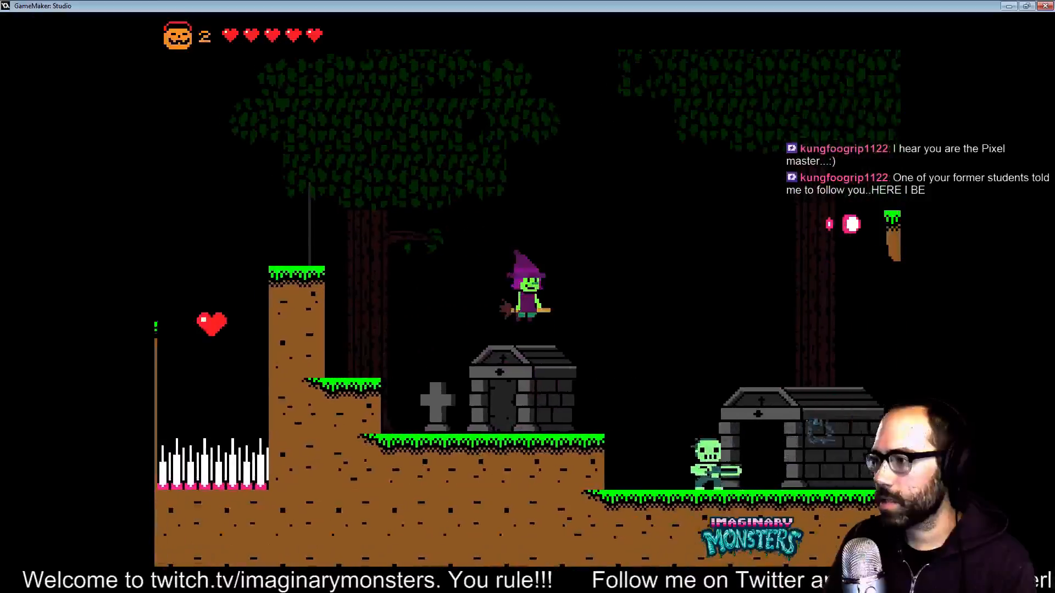
{"action": "key", "text": "Right"}
{"action": "key", "text": "Up"}
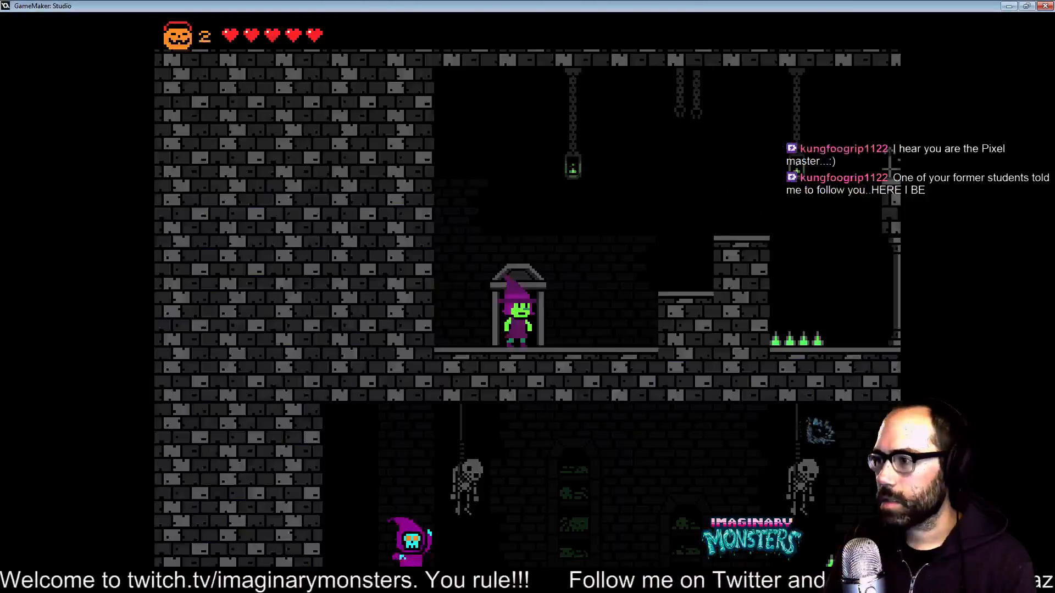
Cross the dungeon's first green spikes, attack the zombie under the columns while ducking, and leap off the ledge.
{"action": "key", "text": "Right"}
{"action": "key", "text": "z"}
{"action": "key", "text": "Down"}
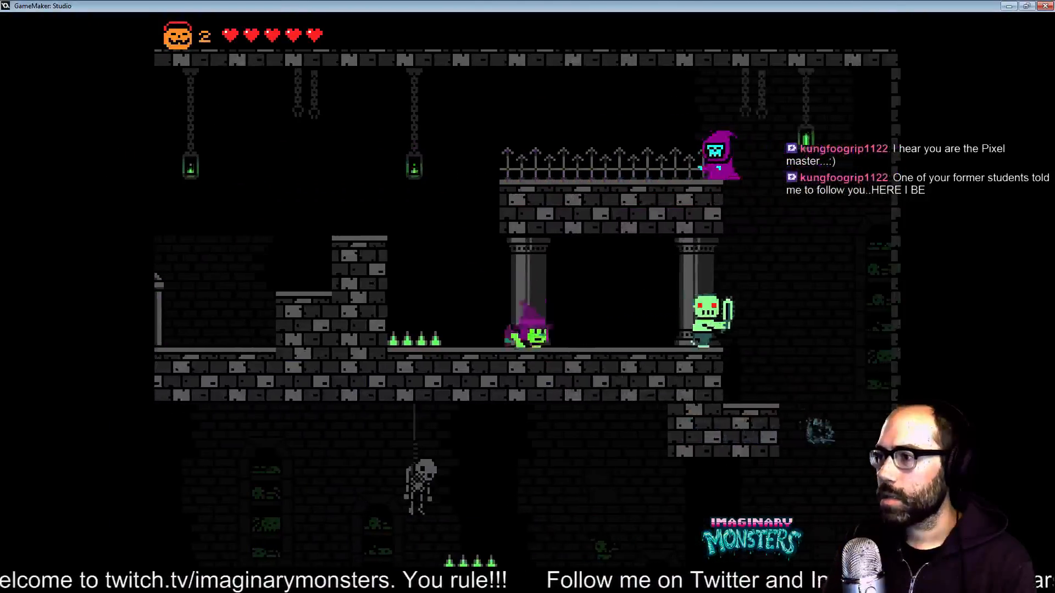
{"action": "key", "text": "x"}
{"action": "key", "text": "Right"}
{"action": "key", "text": "z"}
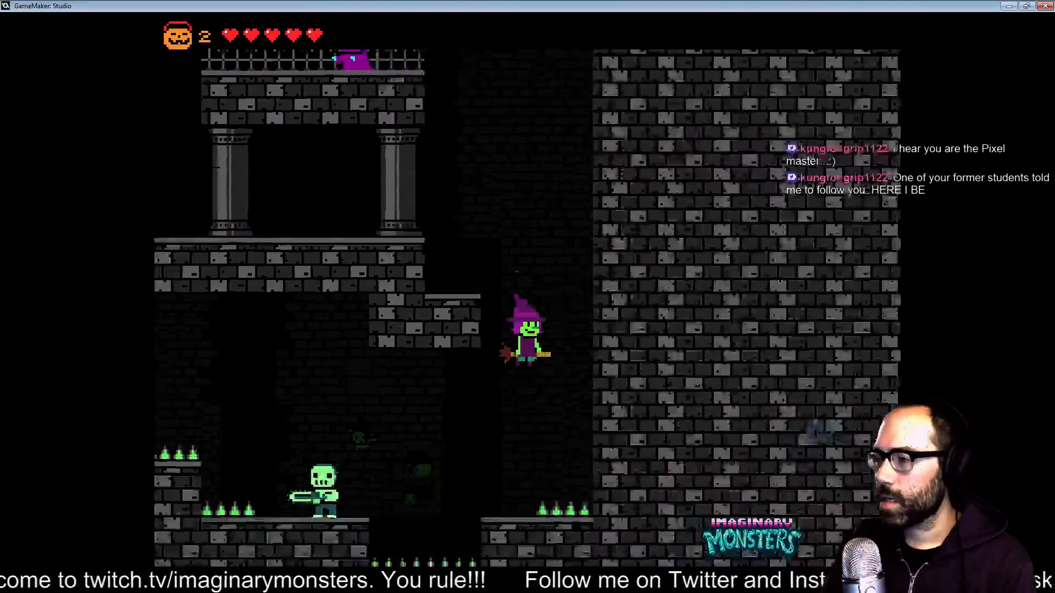
Land on the lower dungeon floor, attack the zombie there with cats, and cross the green spikes toward the hanging skeletons.
{"action": "key", "text": "Left"}
{"action": "key", "text": "Down"}
{"action": "key", "text": "x"}
{"action": "key", "text": "x"}
{"action": "key", "text": "z"}
{"action": "key", "text": "Left"}
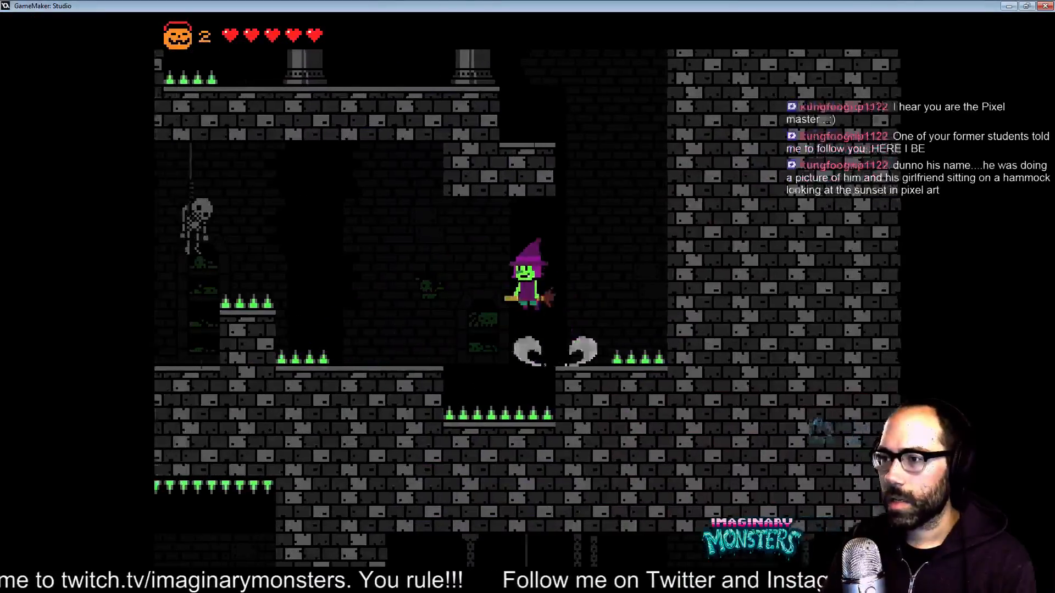
{"action": "key", "text": "Left"}
{"action": "key", "text": "z"}
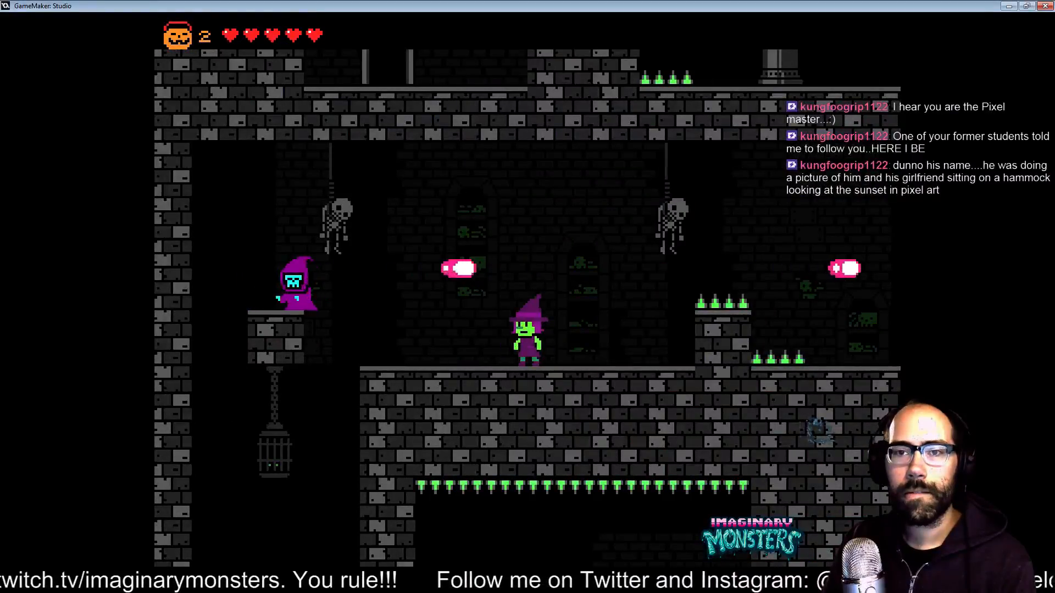
Clear the hooded reaper from the ledge above the hanging cage, jump across to that ledge, and return.
{"action": "key", "text": "Left"}
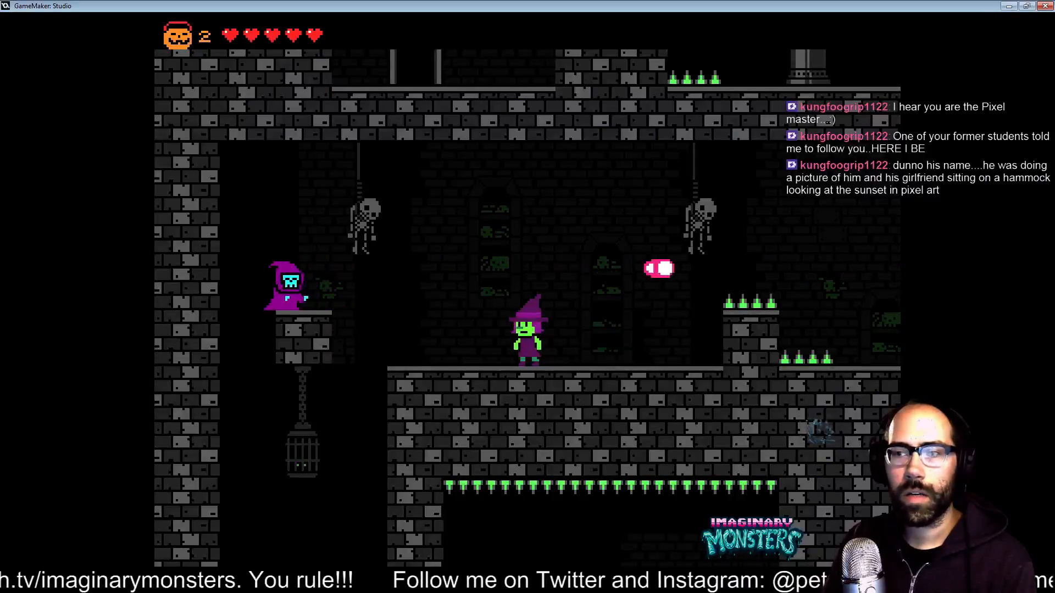
{"action": "key", "text": "Left"}
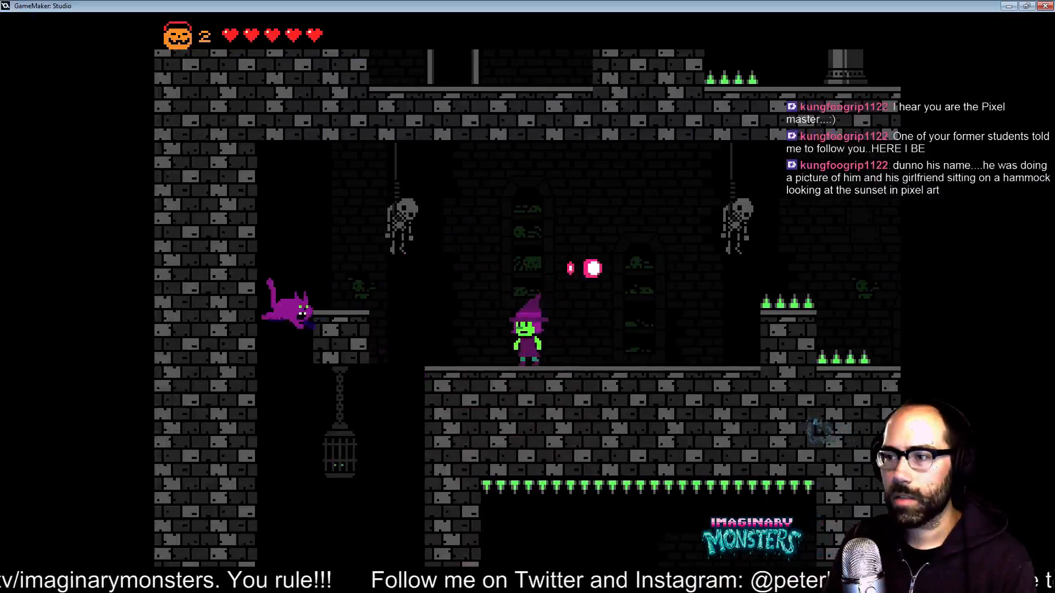
{"action": "key", "text": "Left"}
{"action": "key", "text": "z"}
{"action": "key", "text": "Right"}
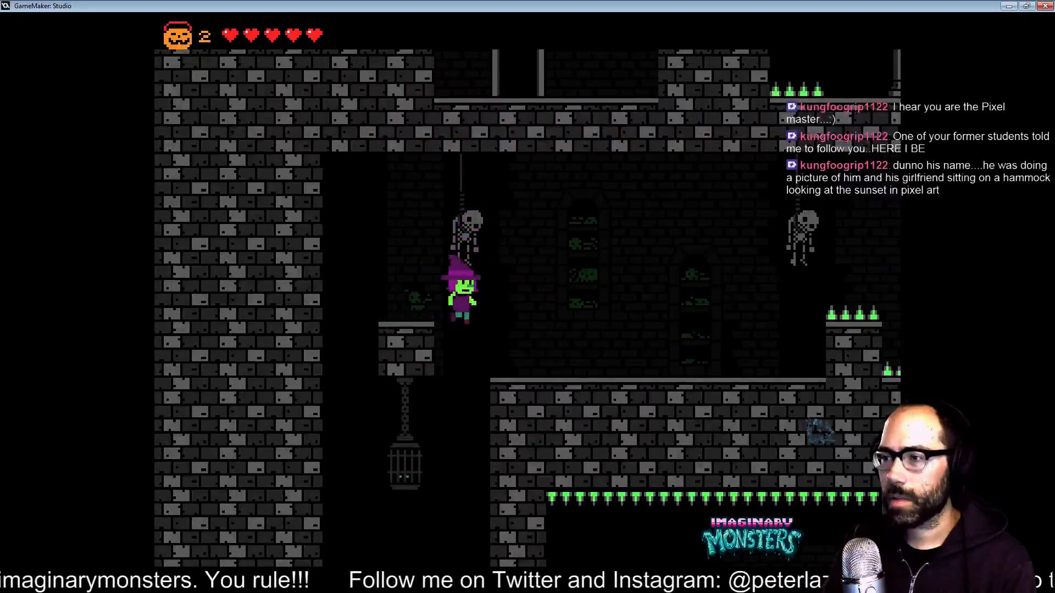
{"action": "key", "text": "z"}
{"action": "key", "text": "Right"}
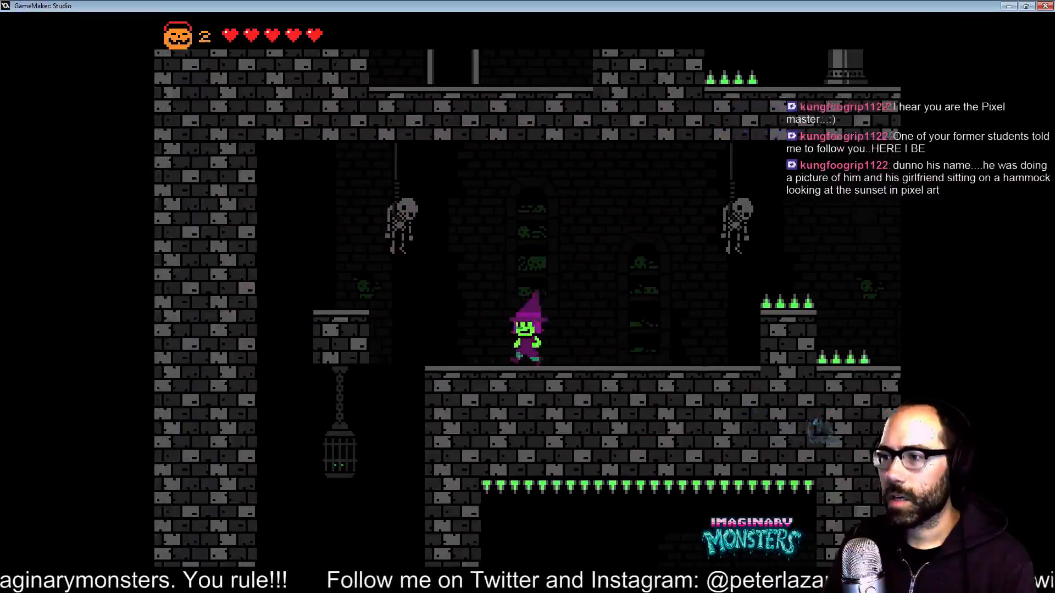
Attack with a cat beside the hanging cage's ledge, drop down the shaft past it, and descend to the snake-filled floor.
{"action": "key", "text": "Left"}
{"action": "key", "text": "z"}
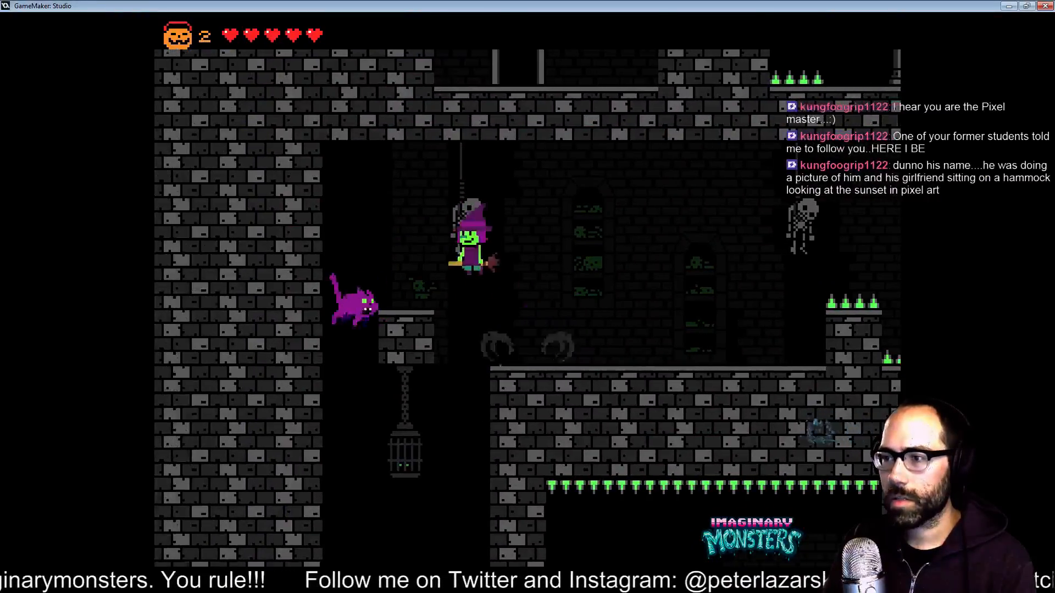
{"action": "key", "text": "Right"}
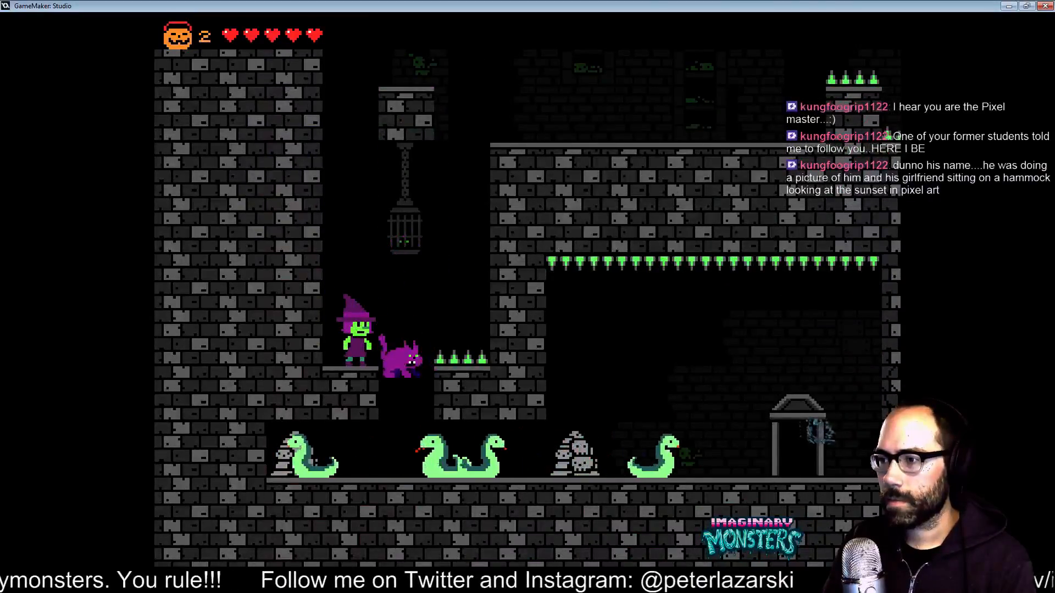
{"action": "key", "text": "Right"}
{"action": "key", "text": "Left"}
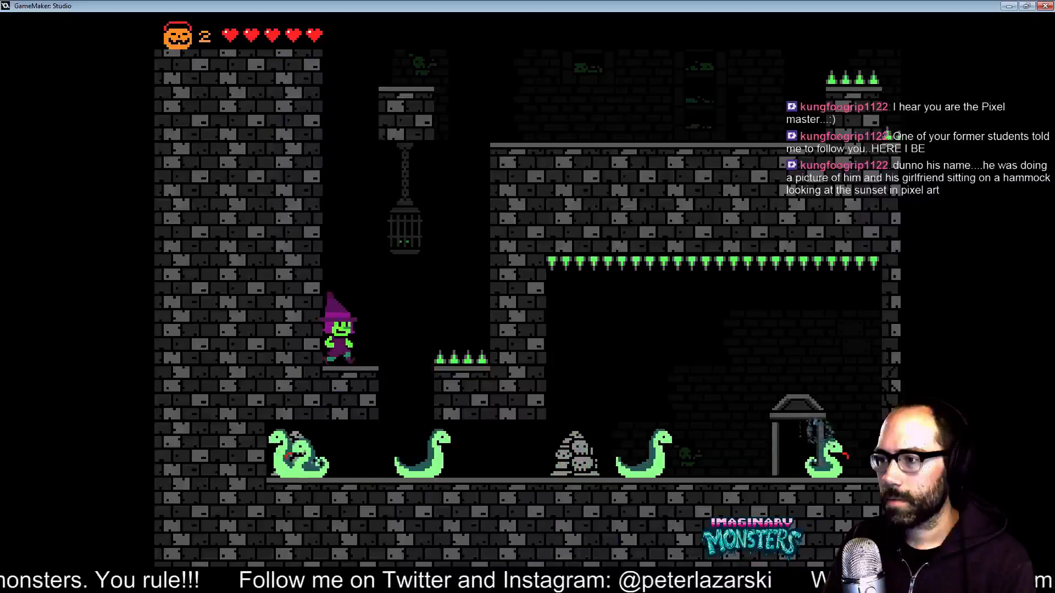
{"action": "key", "text": "Right"}
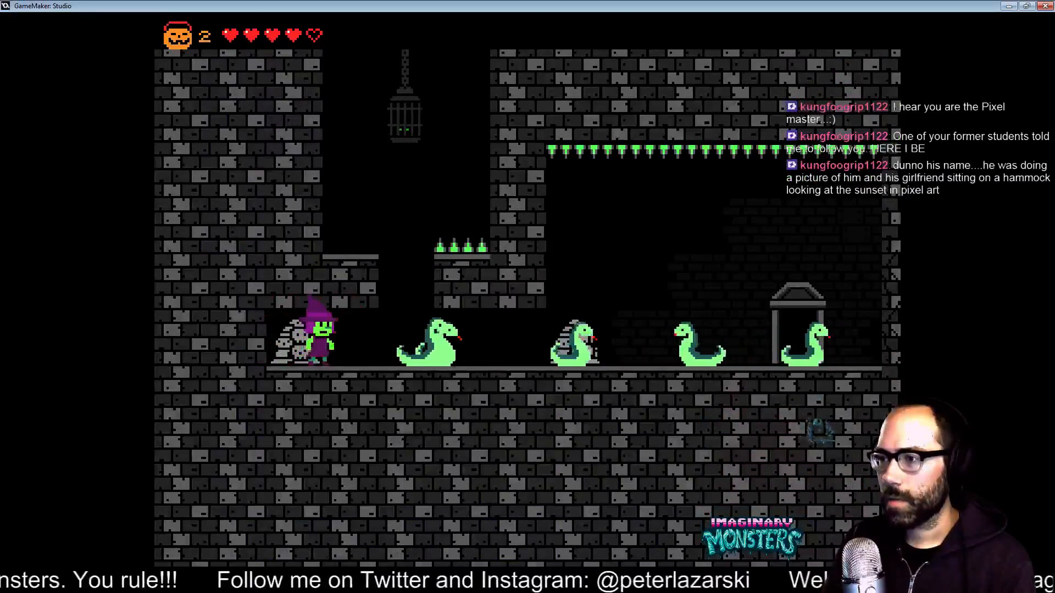
Duck and attack the snakes on the dungeon floor with cats, collect the heart, and advance toward the stone doorway.
{"action": "key", "text": "Down"}
{"action": "key", "text": "Right"}
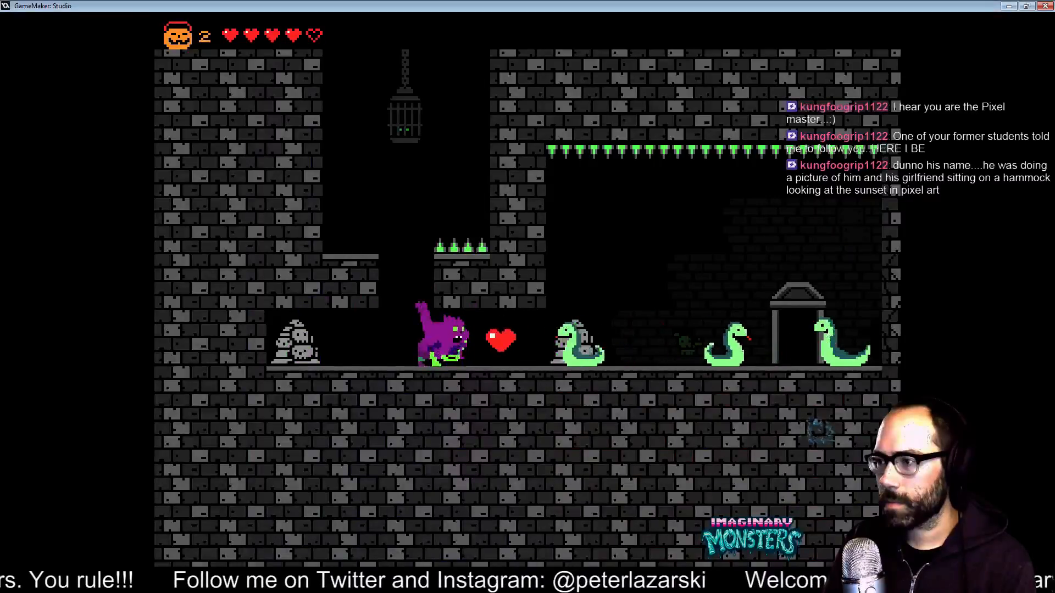
{"action": "key", "text": "x"}
{"action": "key", "text": "Left"}
{"action": "key", "text": "Right"}
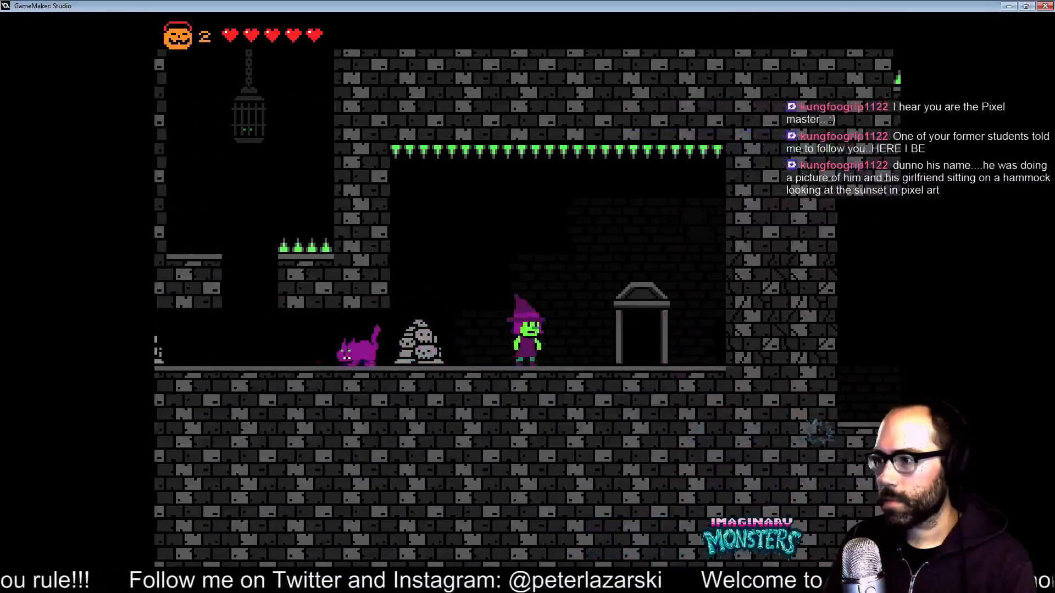
Send cats back along the floor from beside the doorway, and quit the run to the title screen.
{"action": "key", "text": "Left"}
{"action": "key", "text": "Right"}
{"action": "key", "text": "Right"}
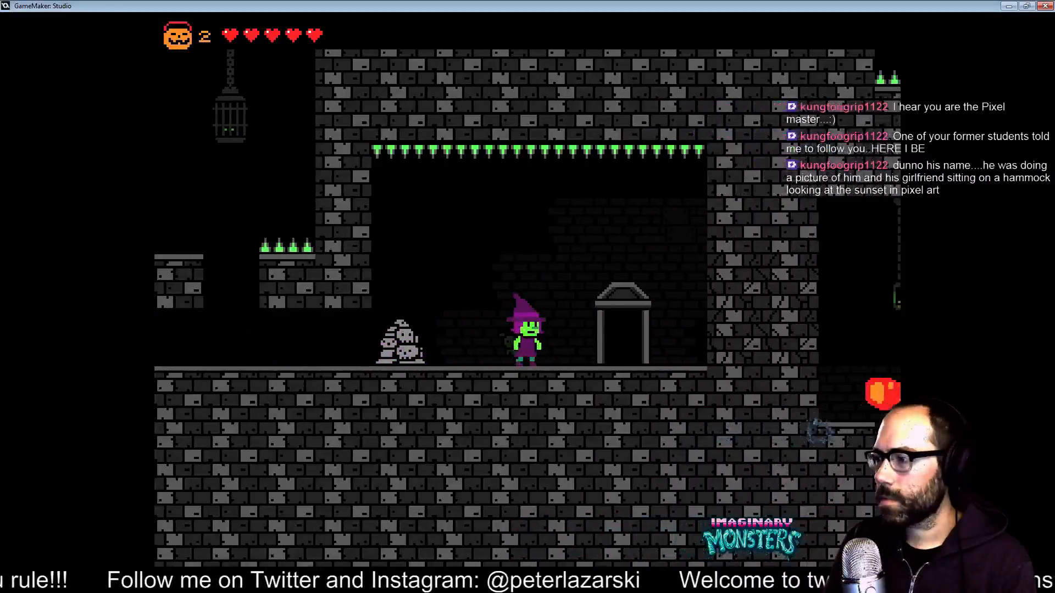
{"action": "key", "text": "Left"}
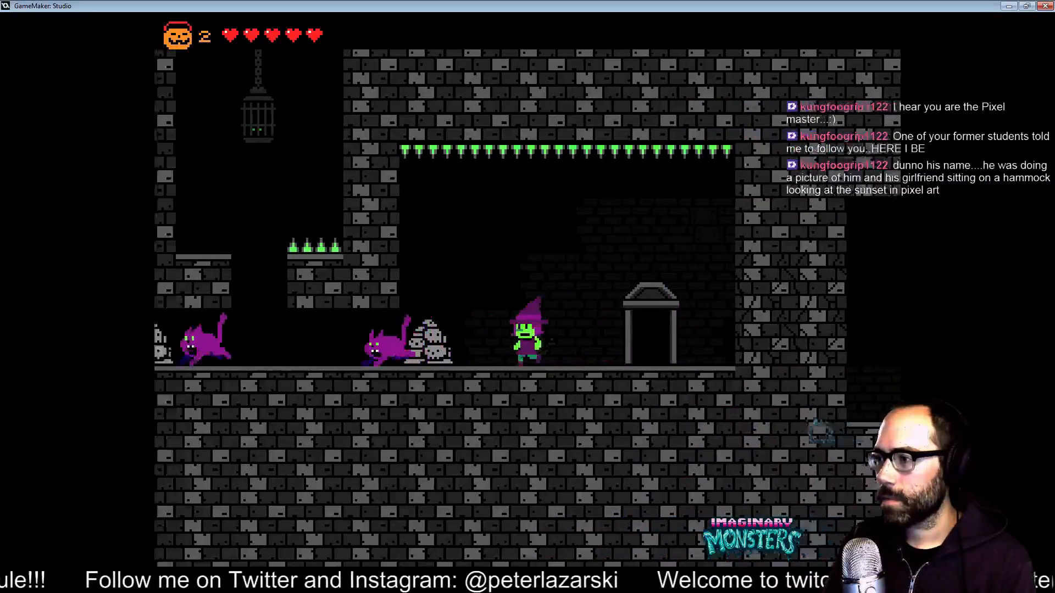
{"action": "key", "text": "Escape"}
{"action": "key", "text": "y"}
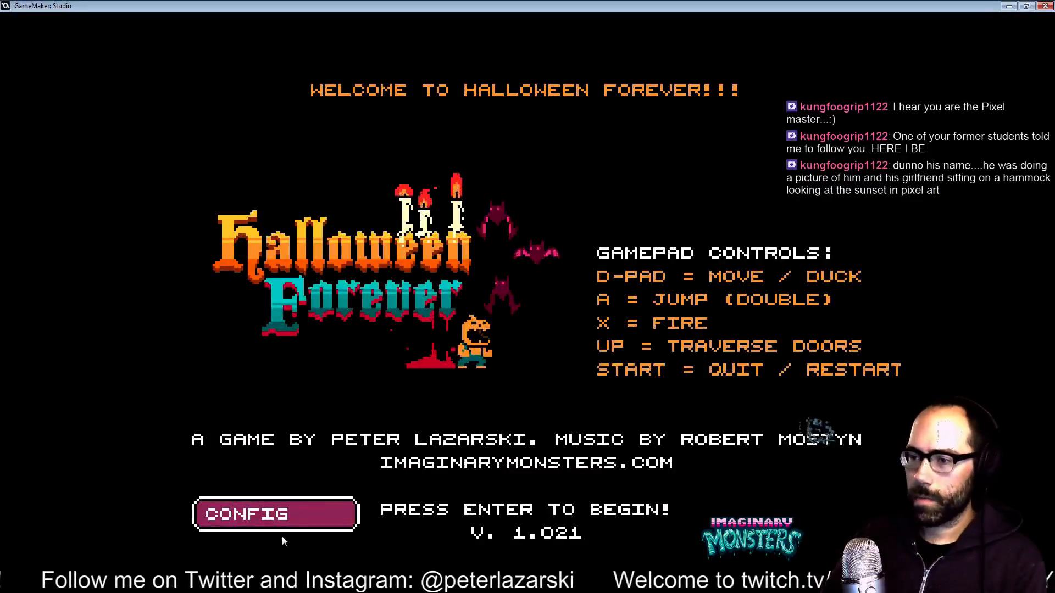
Save the game configuration with music and sound set to off, and close the test build.
{"action": "left_click", "coordinate": [286, 508]}
{"action": "left_click", "coordinate": [743, 83]}
{"action": "left_click", "coordinate": [736, 142]}
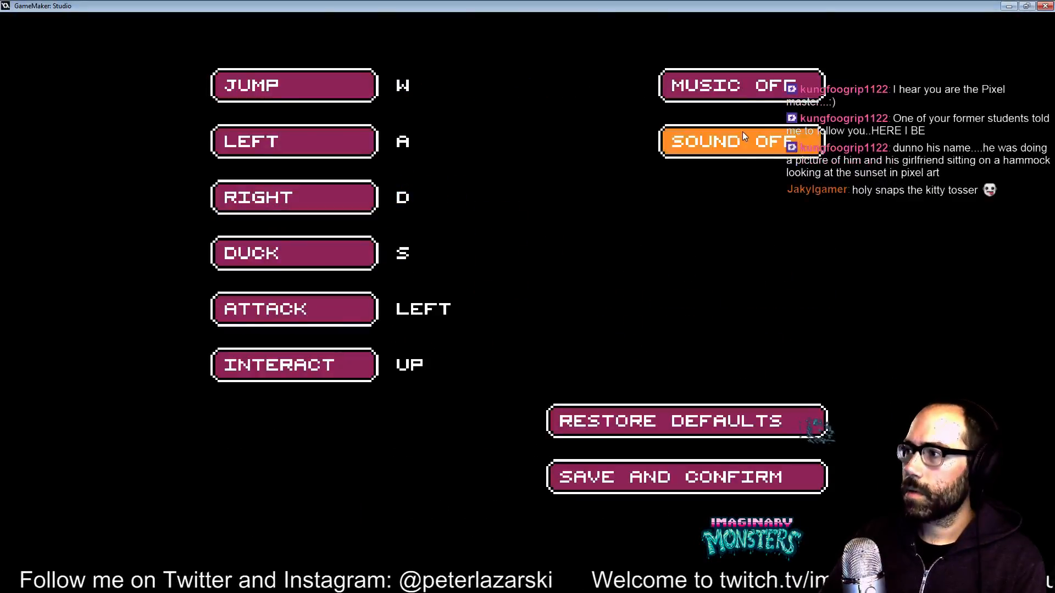
{"action": "left_click", "coordinate": [659, 478]}
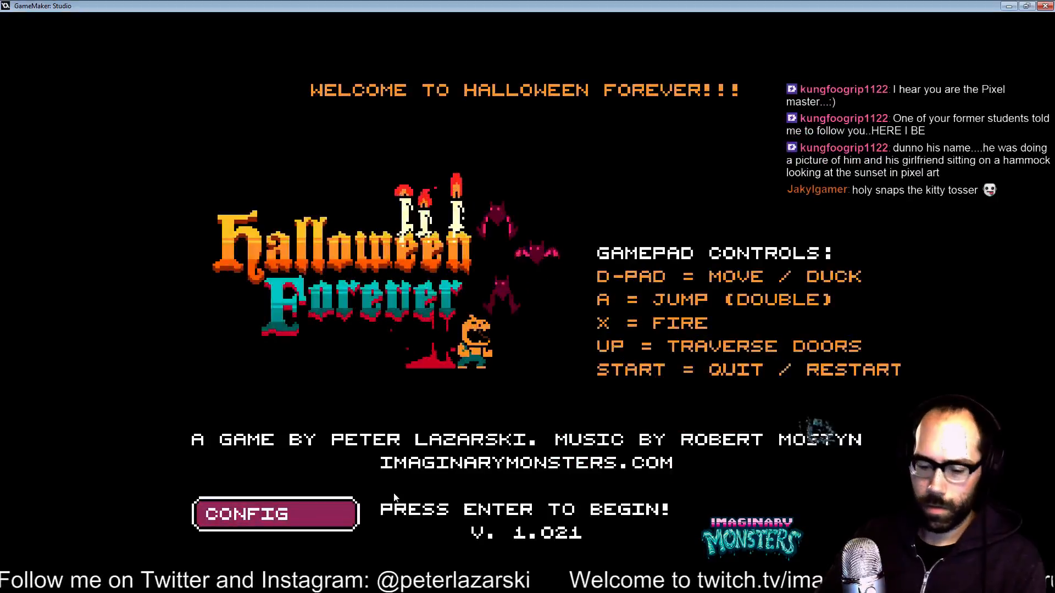
{"action": "key", "text": "Escape"}
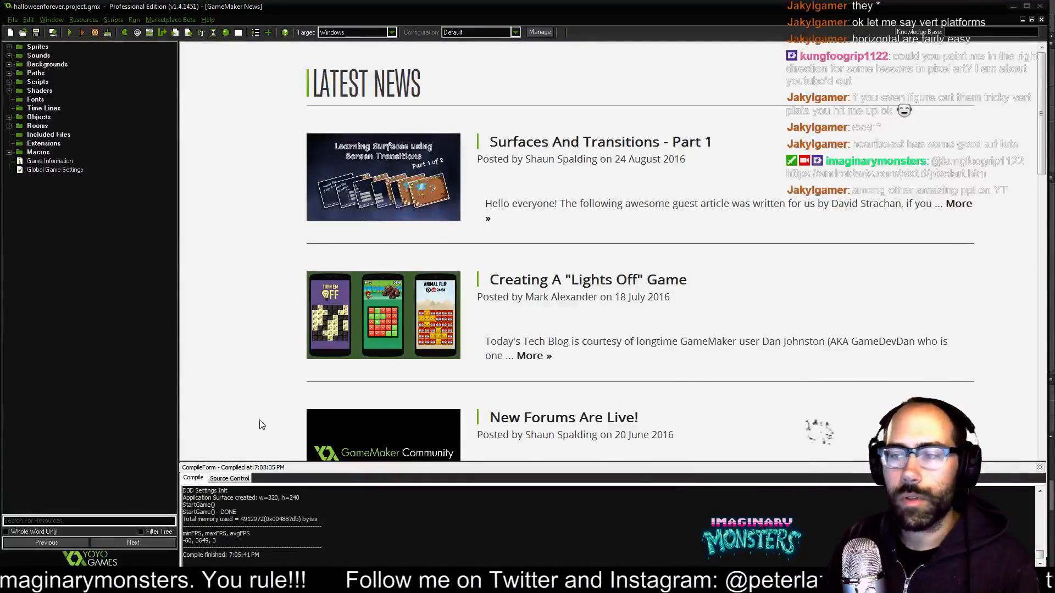
Expand the project's Rooms and open rm_level03_05 in the room editor.
{"action": "left_click", "coordinate": [8, 126]}
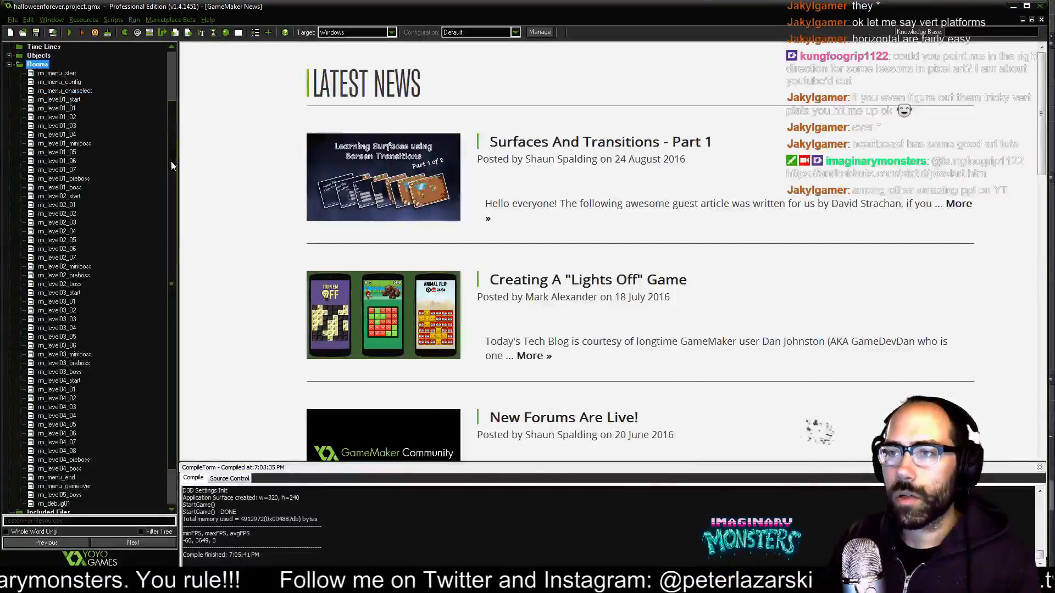
{"action": "scroll", "coordinate": [173, 260], "scroll_direction": "down", "scroll_amount": 2}
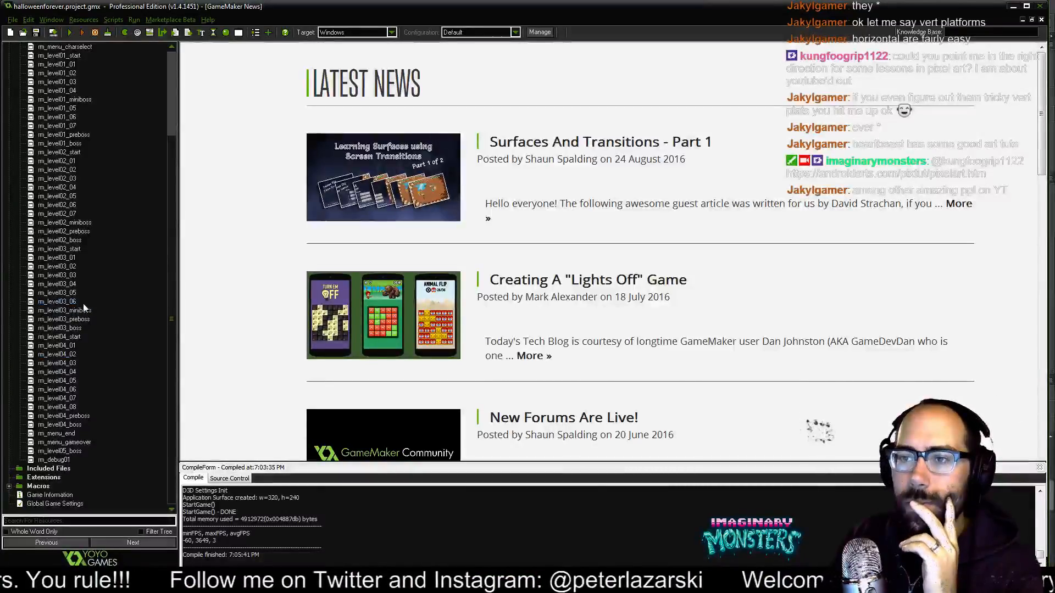
{"action": "left_click", "coordinate": [57, 284]}
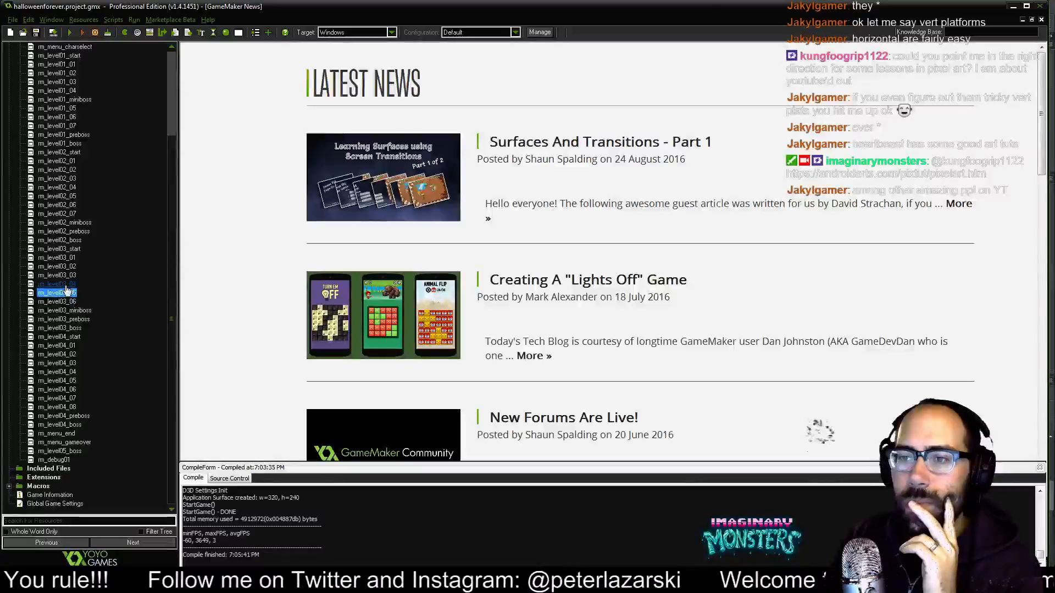
{"action": "left_click", "coordinate": [62, 293]}
{"action": "double_click", "coordinate": [36, 295]}
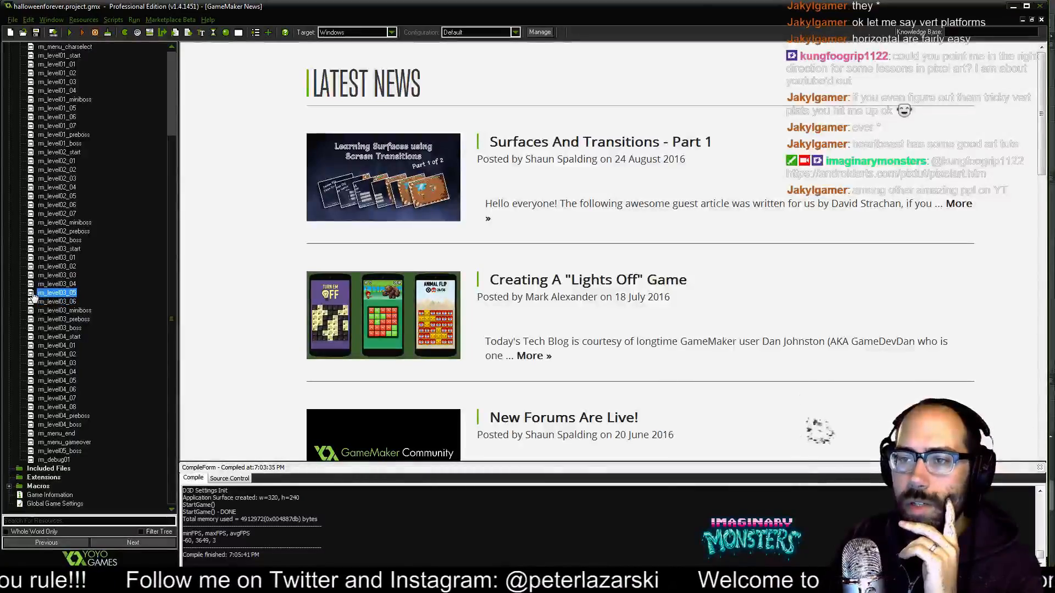
Enlarge the rm_level03_05 room window, hide its grid, examine the level layout, and close the room.
{"action": "middle_click_drag", "start_coordinate": [720, 214], "coordinate": [588, 150]}
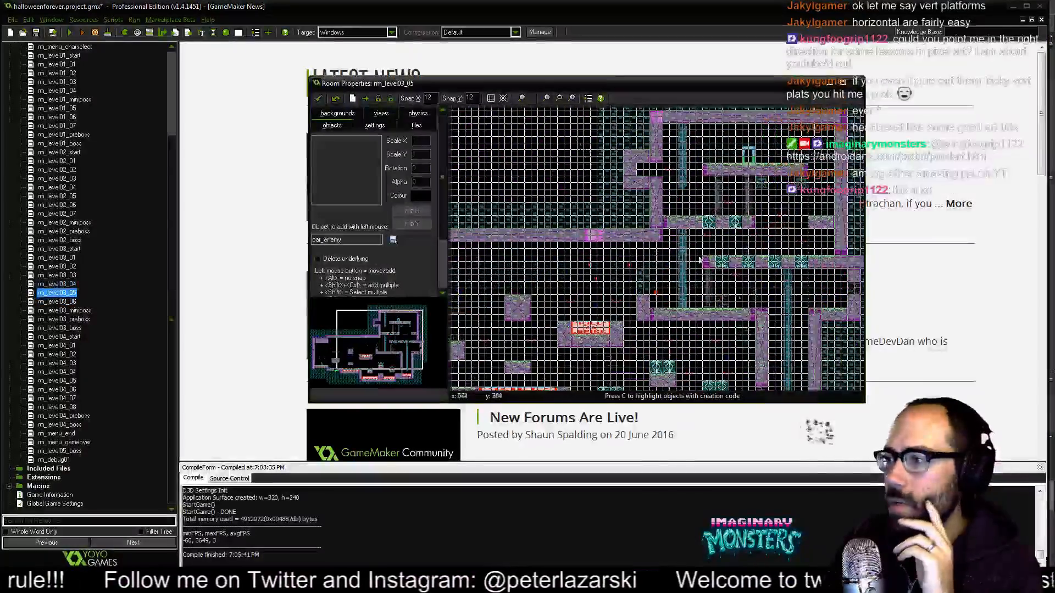
{"action": "left_click_drag", "start_coordinate": [396, 296], "coordinate": [395, 374]}
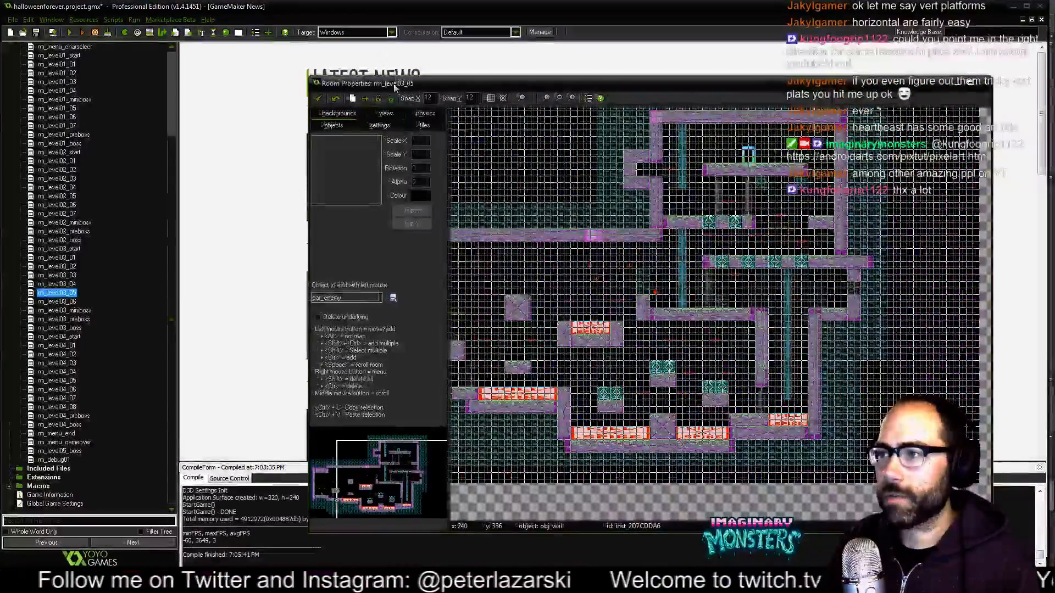
{"action": "left_click_drag", "start_coordinate": [393, 83], "coordinate": [245, 64]}
{"action": "left_click", "coordinate": [345, 80]}
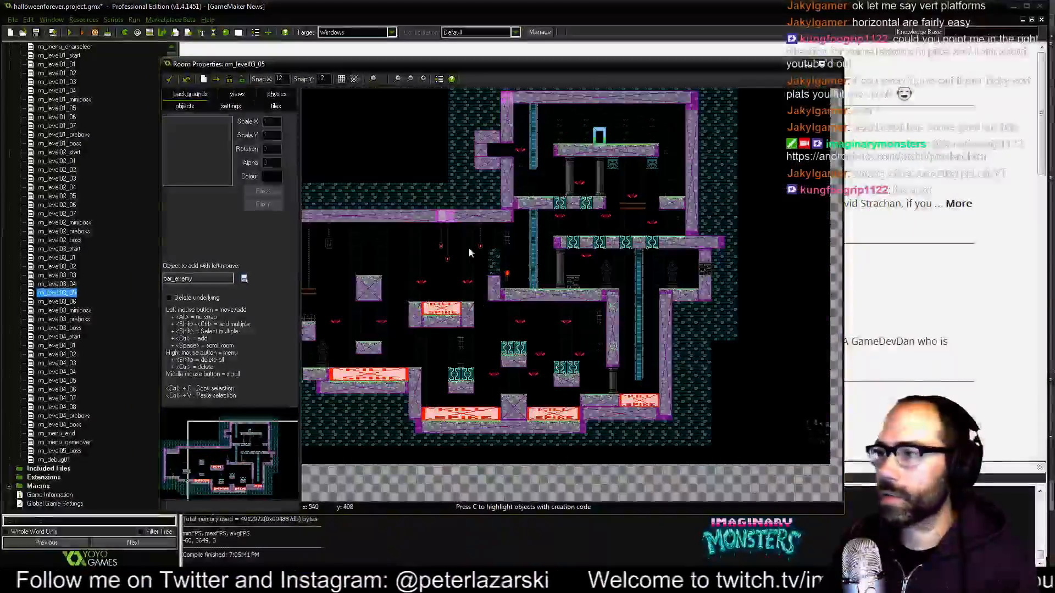
{"action": "middle_click_drag", "start_coordinate": [482, 236], "coordinate": [583, 290]}
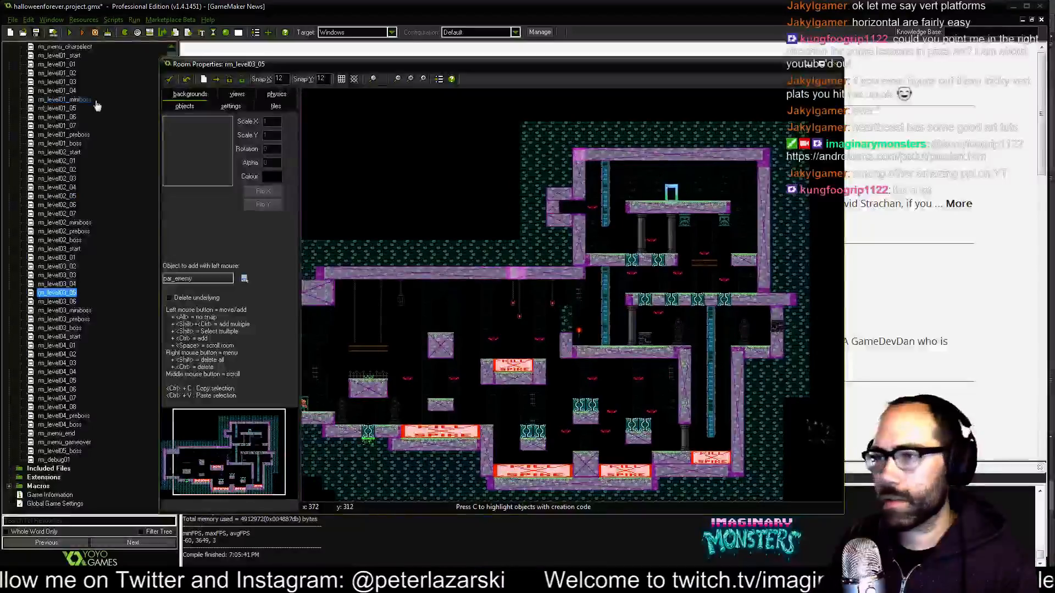
{"action": "left_click", "coordinate": [170, 81]}
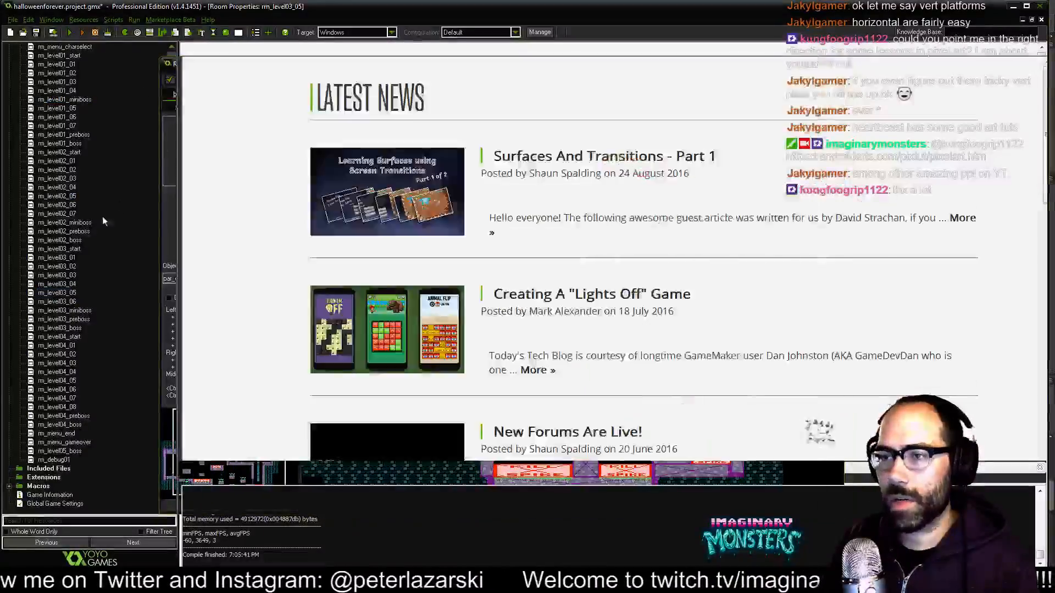
Open rm_level03_06, enlarge its room window, and examine the level layout back to the player's starting point.
{"action": "double_click", "coordinate": [74, 302]}
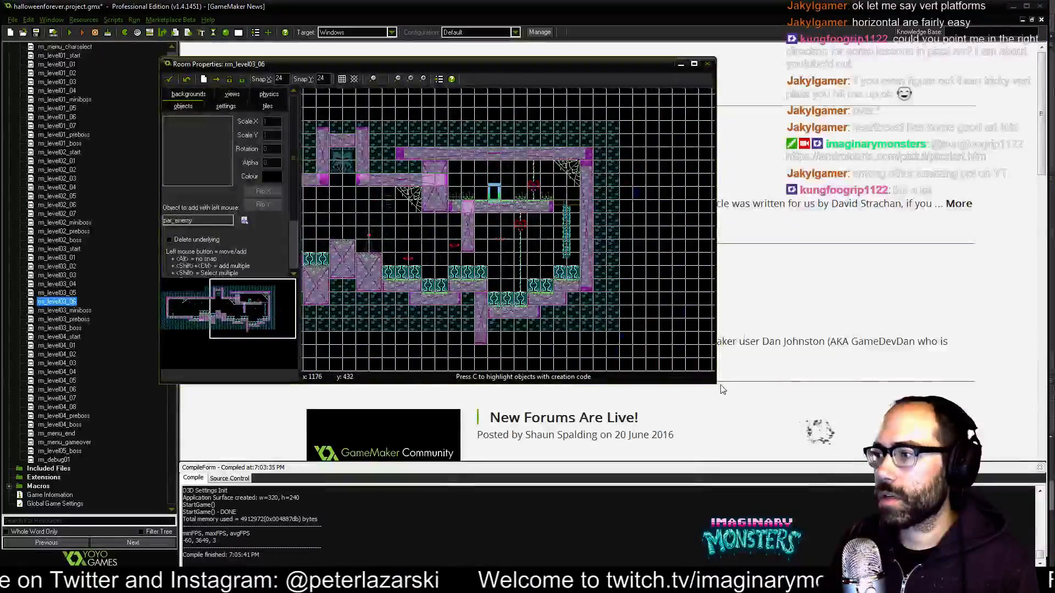
{"action": "left_click_drag", "start_coordinate": [715, 383], "coordinate": [832, 439]}
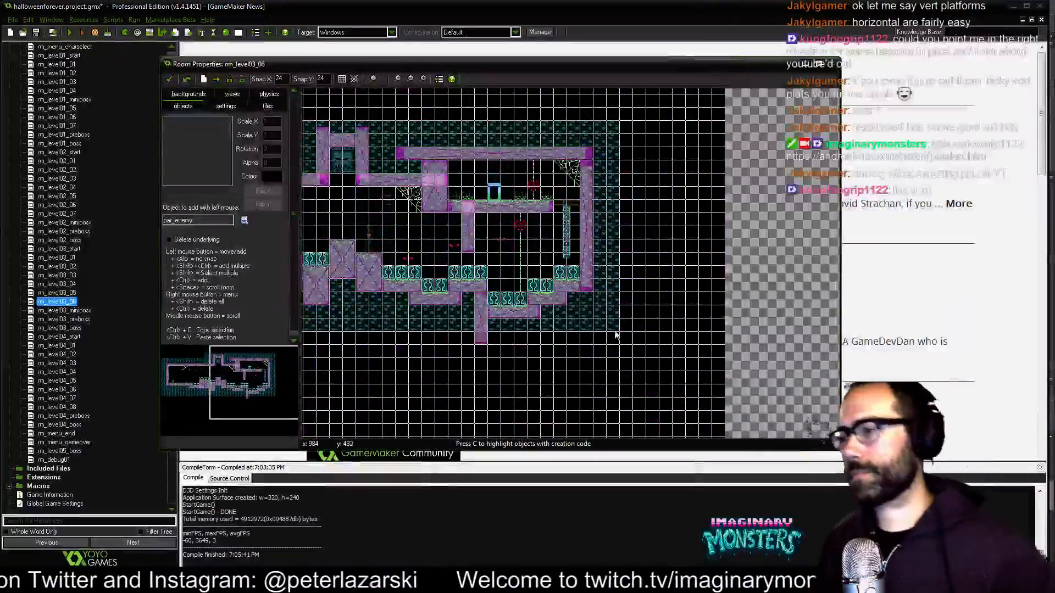
{"action": "middle_click_drag", "start_coordinate": [612, 334], "coordinate": [756, 353]}
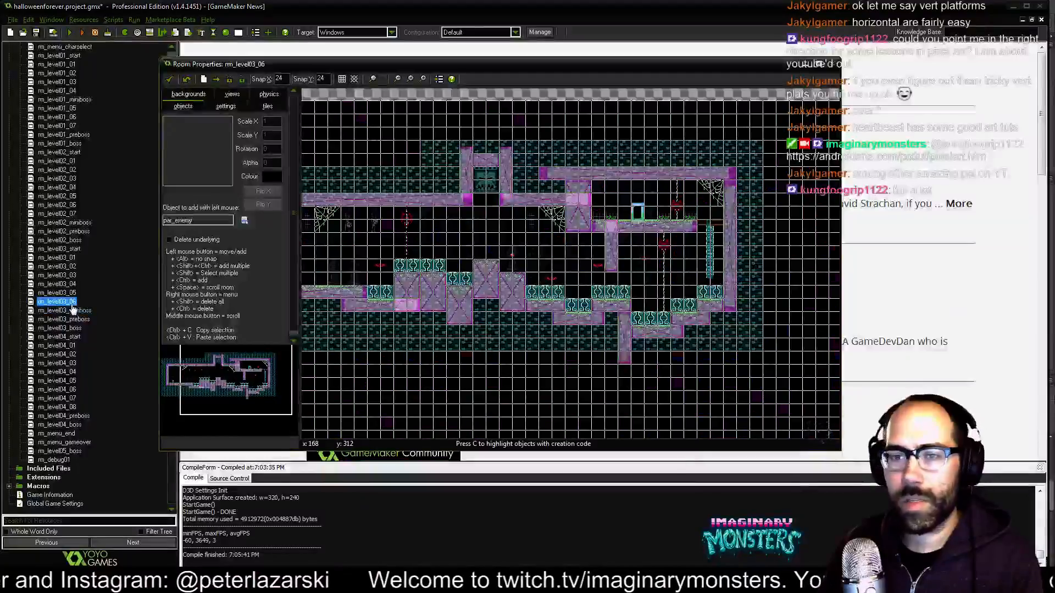
{"action": "middle_click_drag", "start_coordinate": [516, 326], "coordinate": [615, 339]}
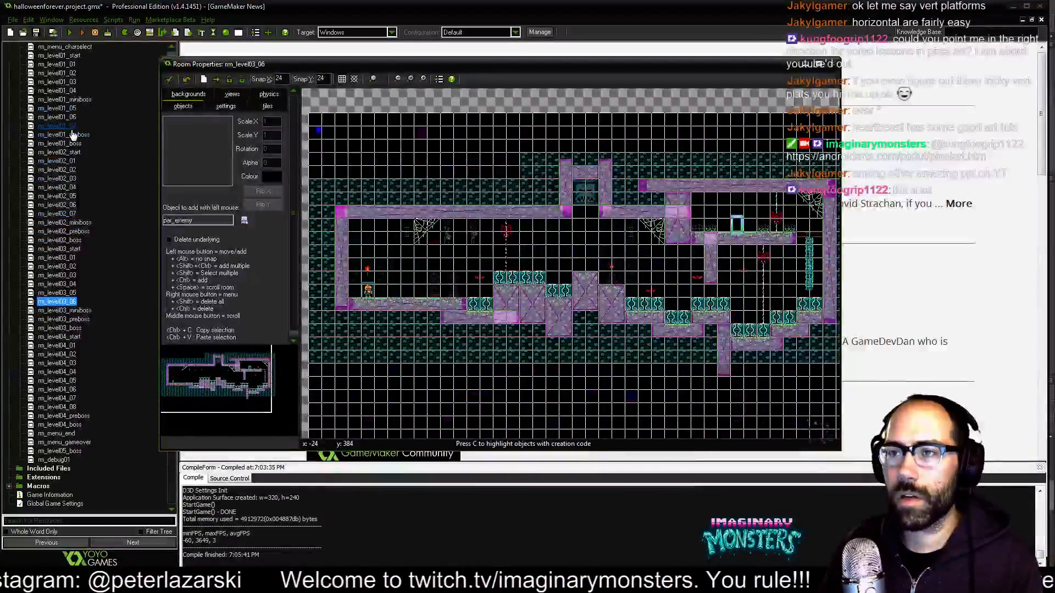
Duplicate the room rm_level03_06.
{"action": "left_click", "coordinate": [60, 293]}
{"action": "right_click", "coordinate": [59, 304]}
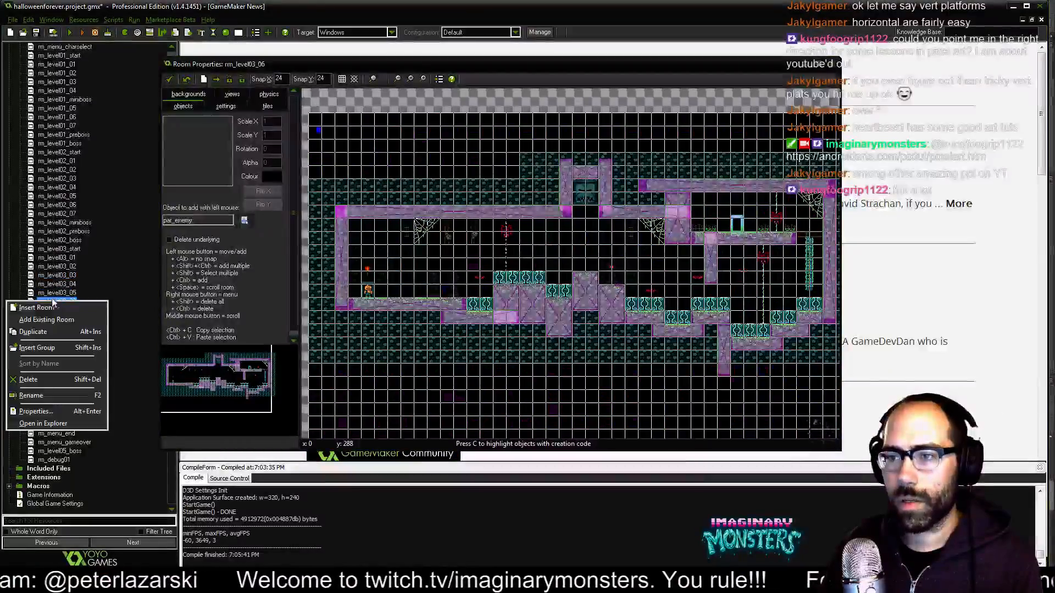
{"action": "left_click", "coordinate": [40, 337]}
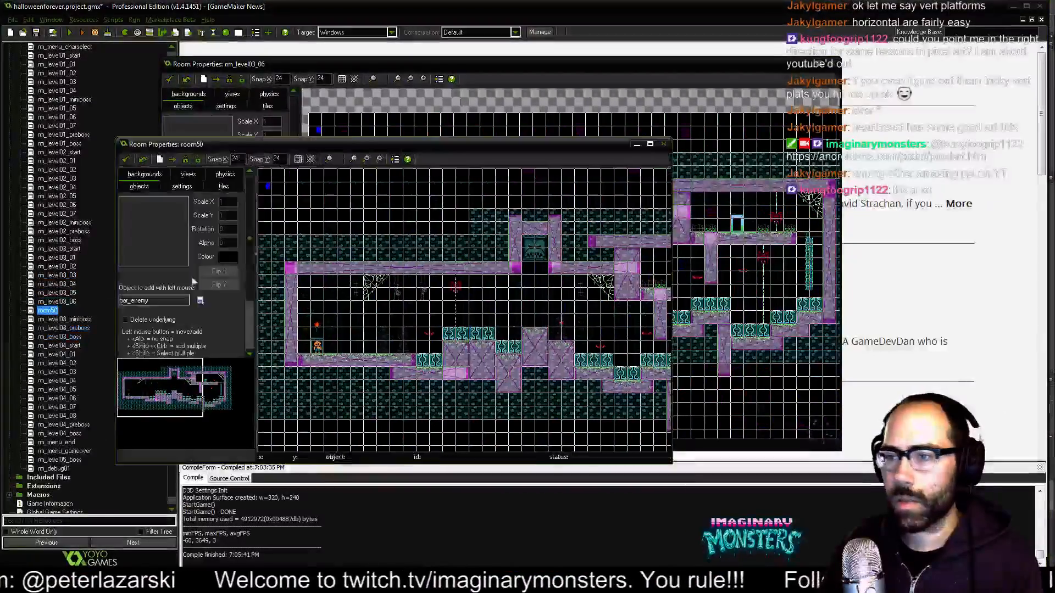
Name the duplicated room rm_level03_07 in its room settings.
{"action": "left_click", "coordinate": [189, 187]}
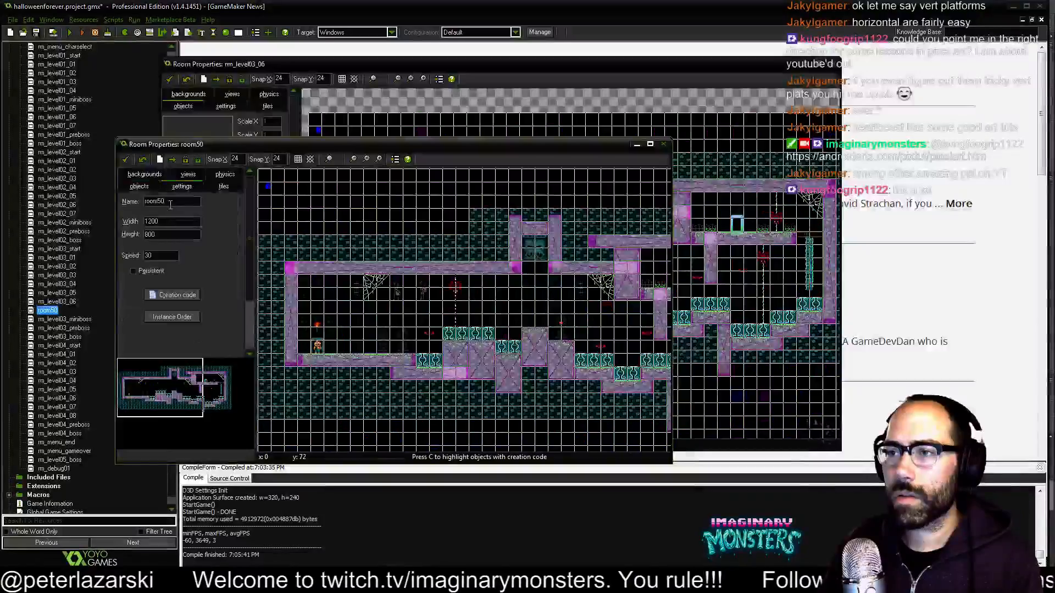
{"action": "type", "text": "rm_"}
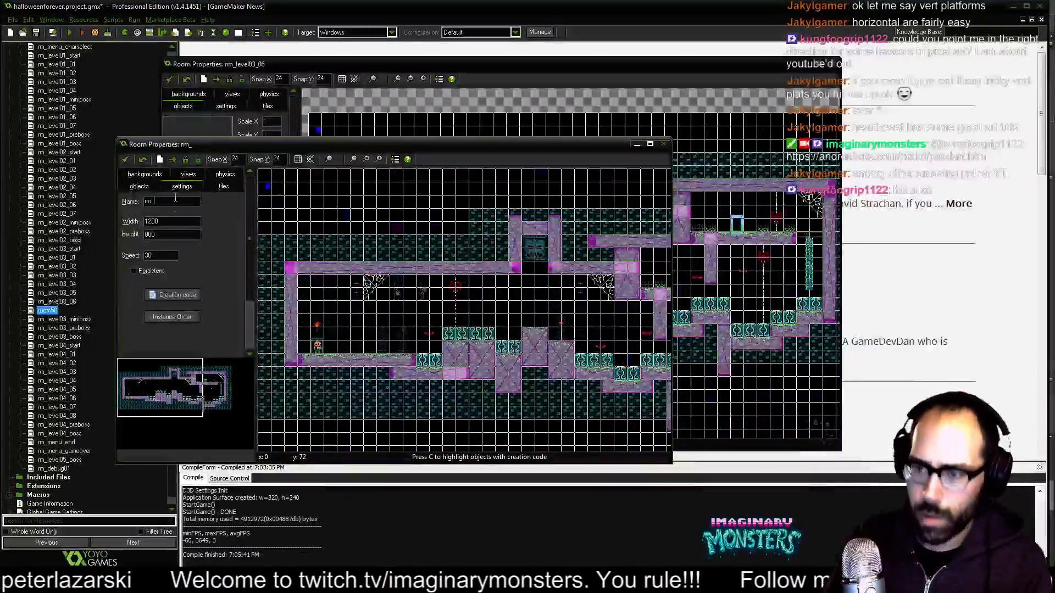
{"action": "type", "text": "lw"}
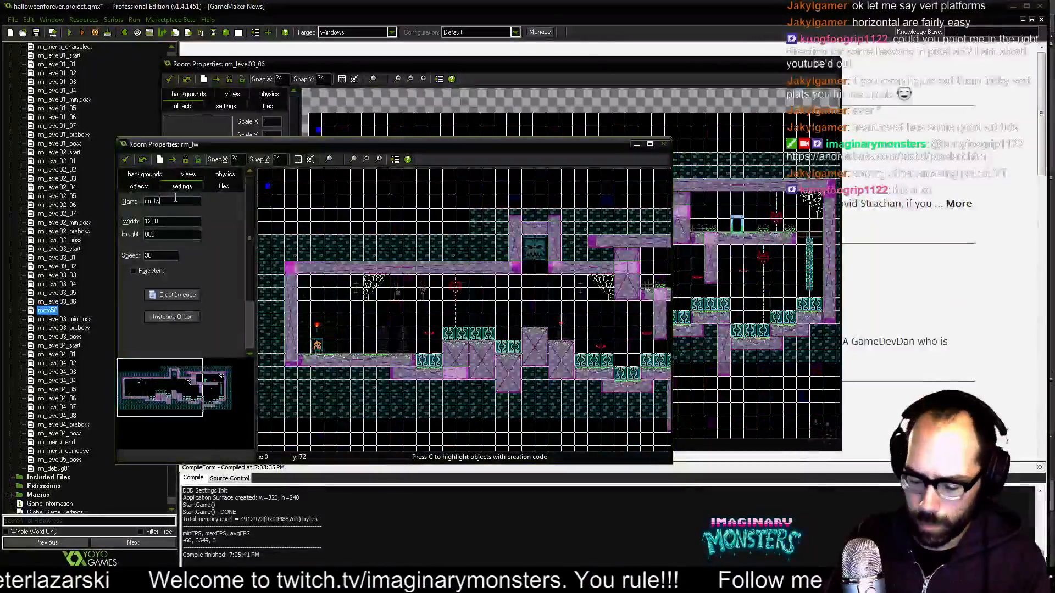
{"action": "type", "text": "vwl"}
{"action": "key", "text": "BackSpace"}
{"action": "key", "text": "BackSpace"}
{"action": "key", "text": "BackSpace"}
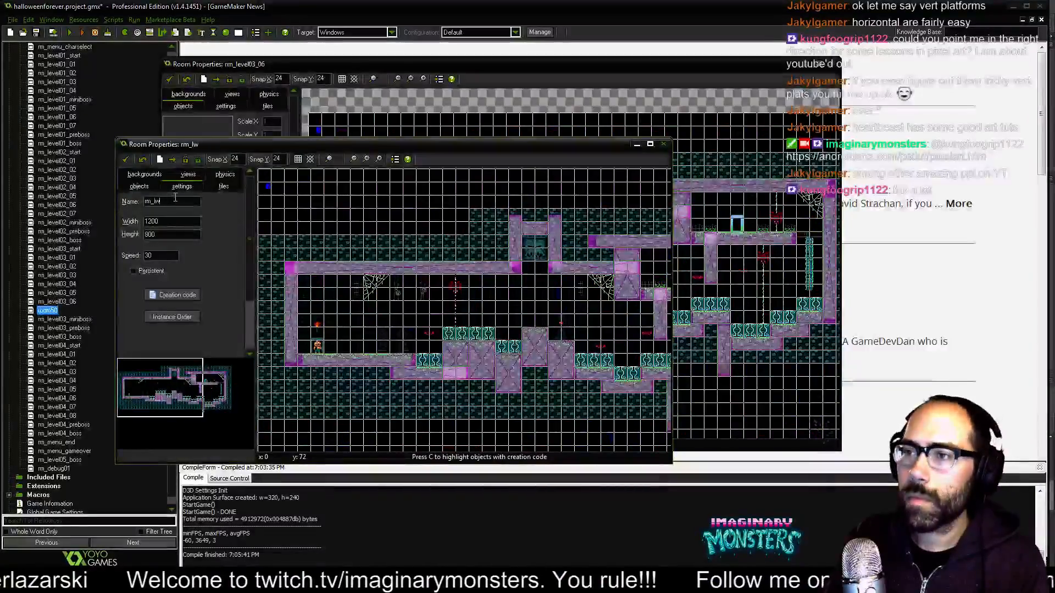
{"action": "type", "text": "eve"}
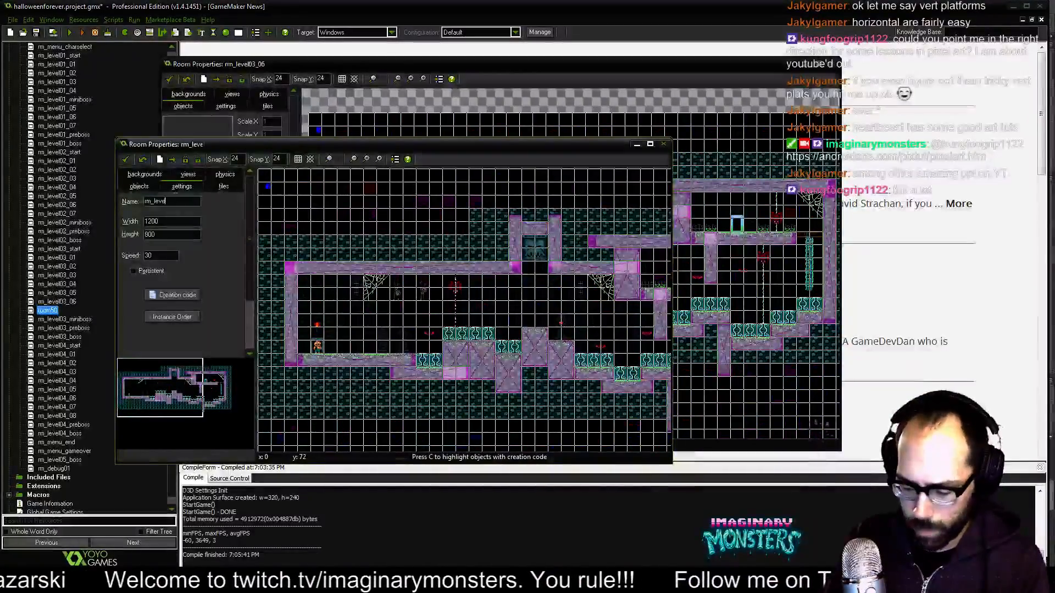
{"action": "type", "text": "l03"}
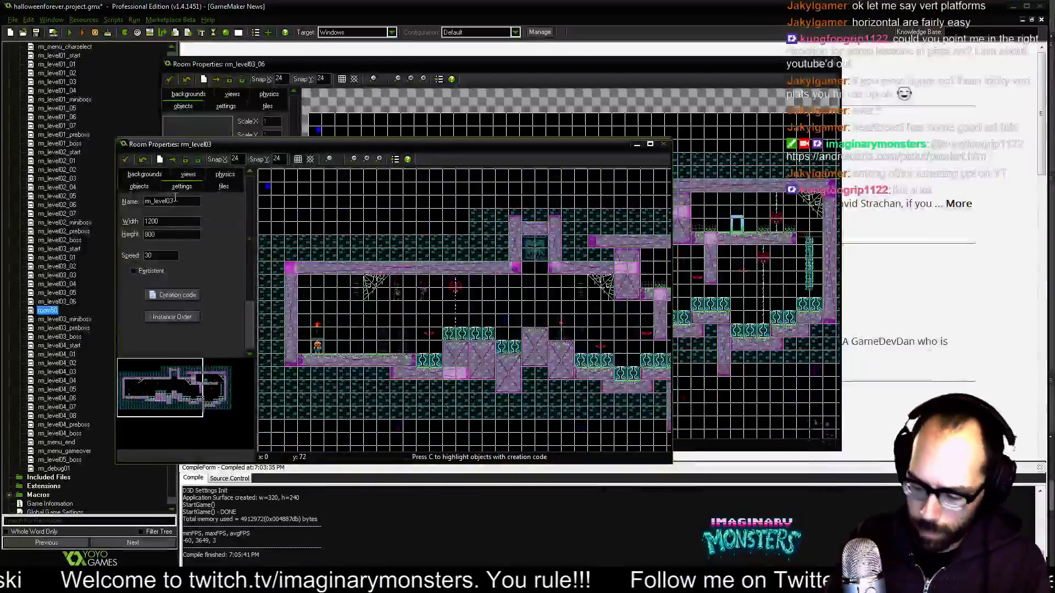
{"action": "type", "text": "_"}
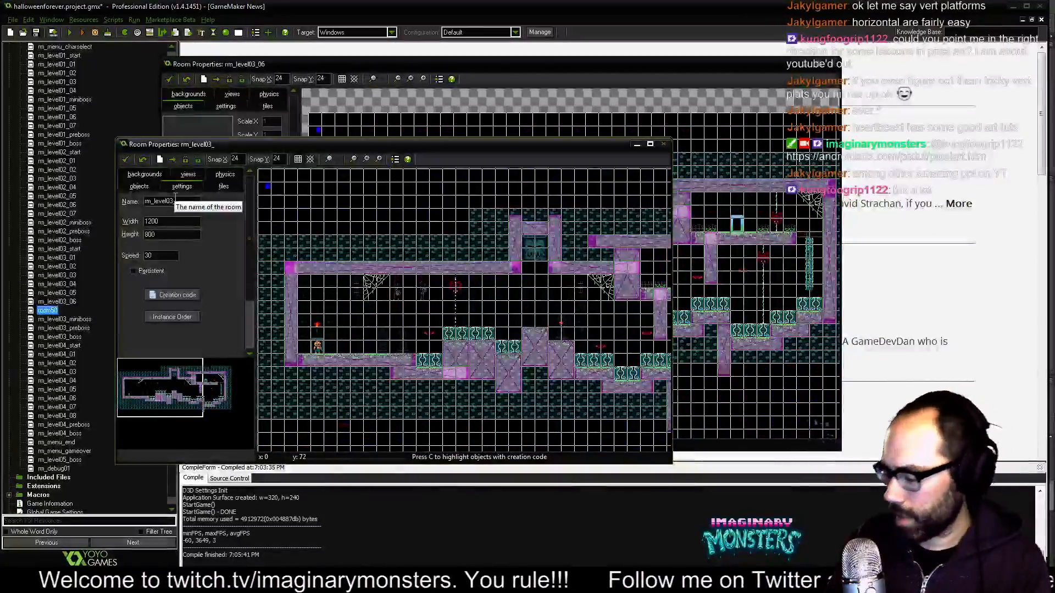
{"action": "type", "text": "07"}
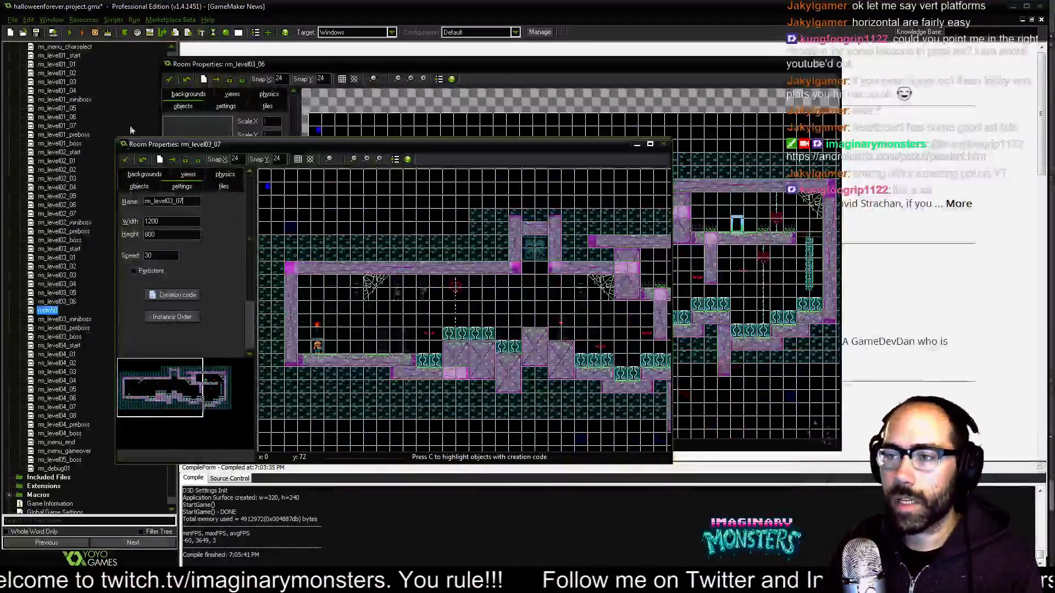
Accept the rm_level03_07 room settings, then switch to Sculptris and close it.
{"action": "left_click", "coordinate": [126, 159]}
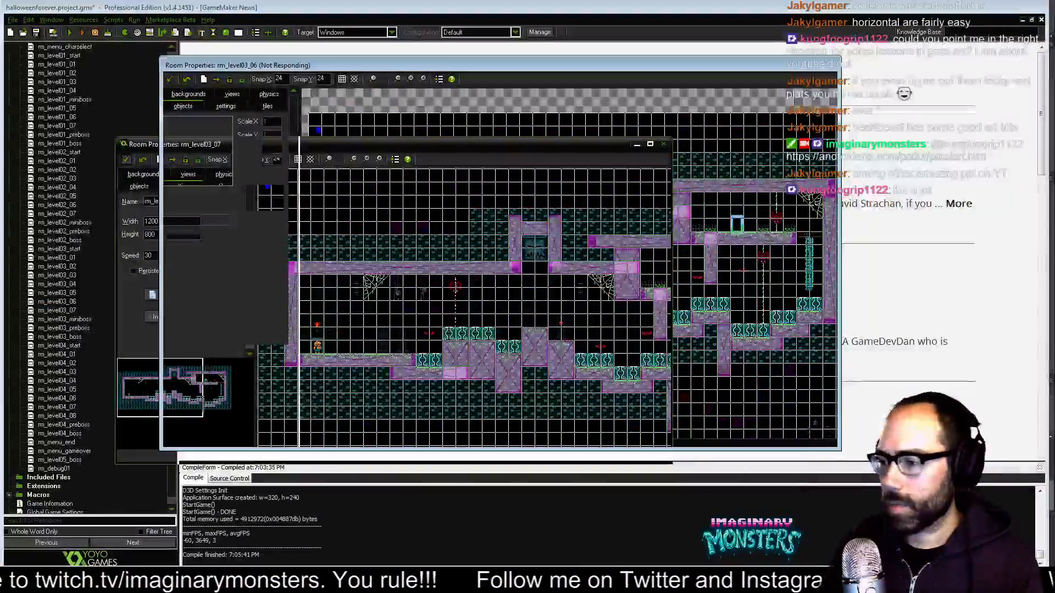
{"action": "left_click", "coordinate": [166, 580]}
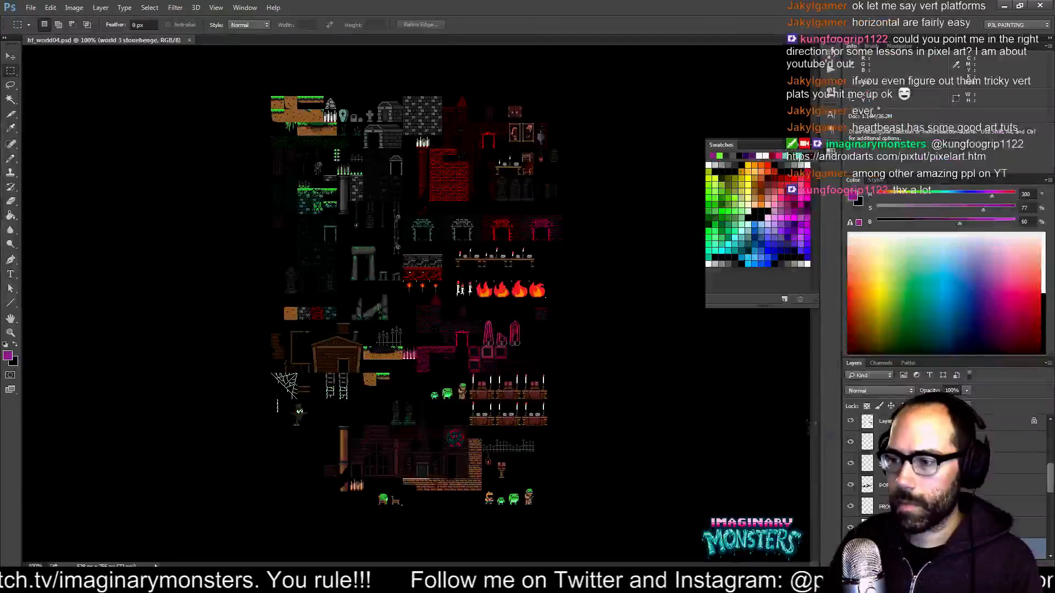
{"action": "key", "text": "alt+Tab"}
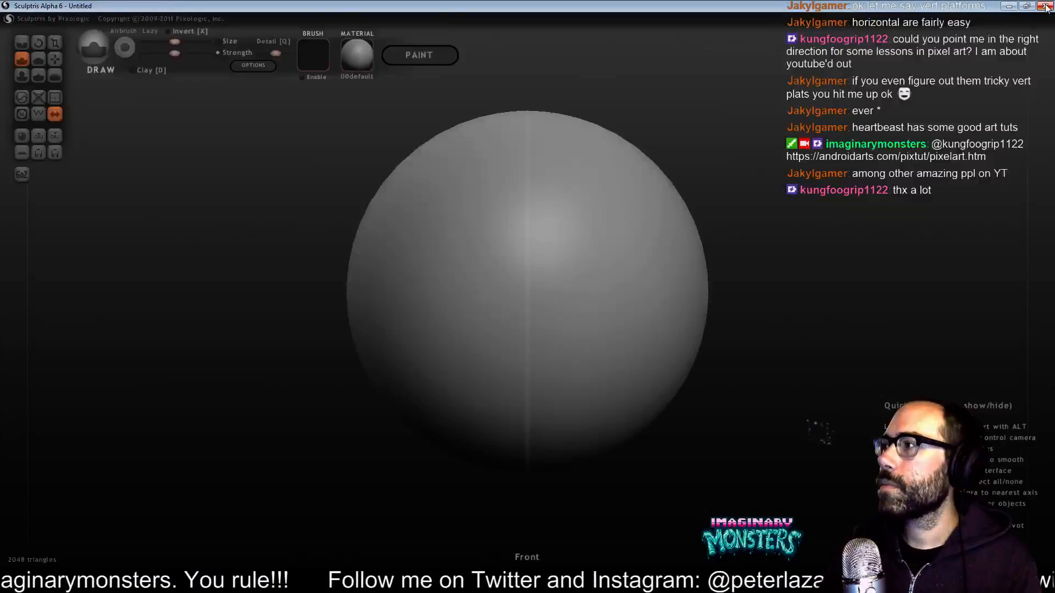
{"action": "left_click", "coordinate": [1044, 4]}
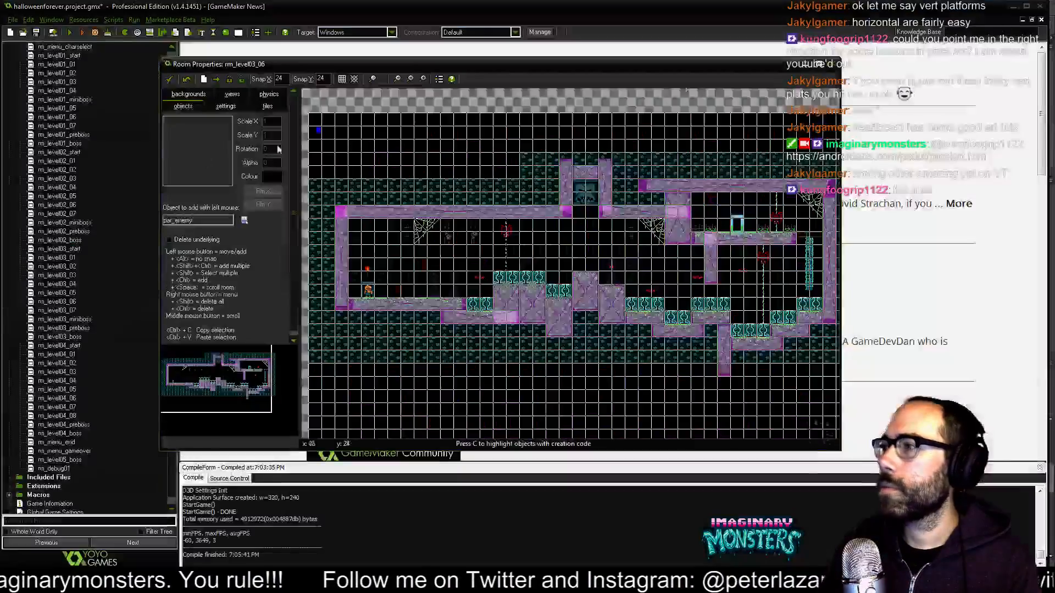
Close rm_level03_06, then reopen rm_level03_07 and enlarge its room window to show the whole level.
{"action": "left_click_drag", "start_coordinate": [769, 63], "coordinate": [797, 73]}
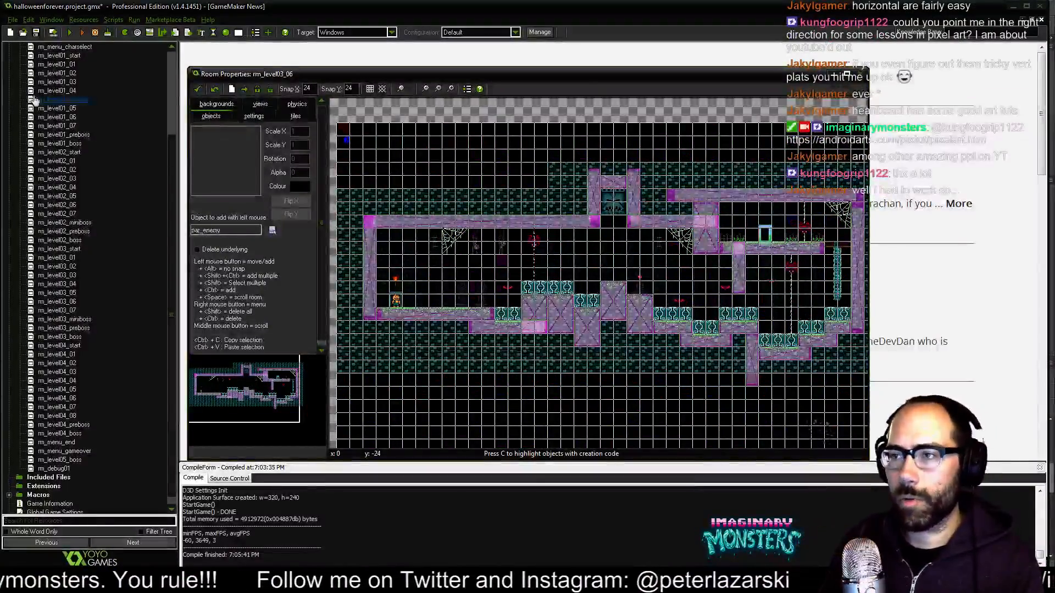
{"action": "left_click", "coordinate": [197, 89]}
{"action": "double_click", "coordinate": [66, 311]}
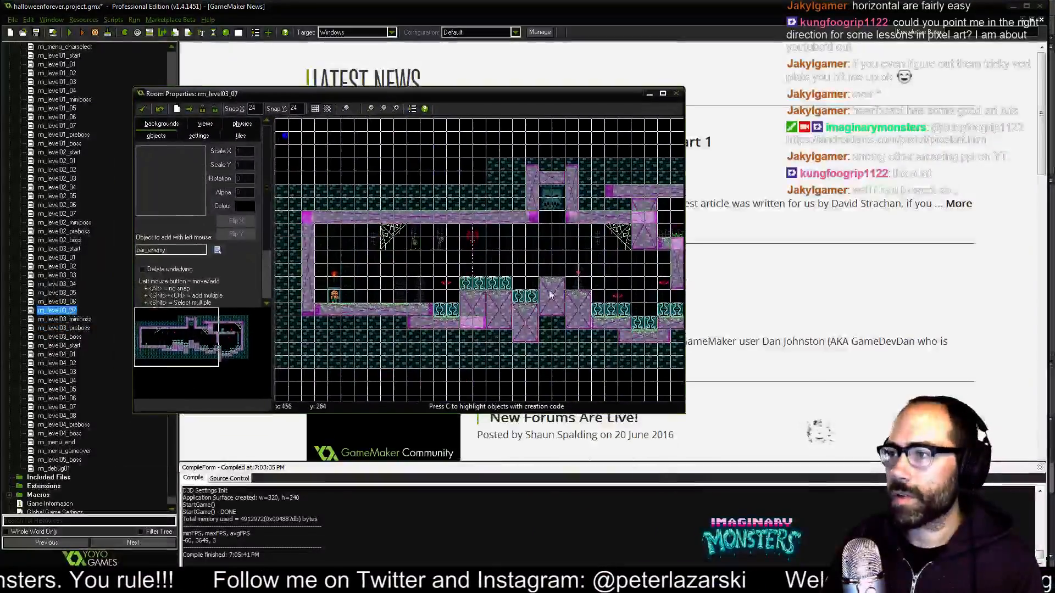
{"action": "left_click_drag", "start_coordinate": [687, 413], "coordinate": [910, 492]}
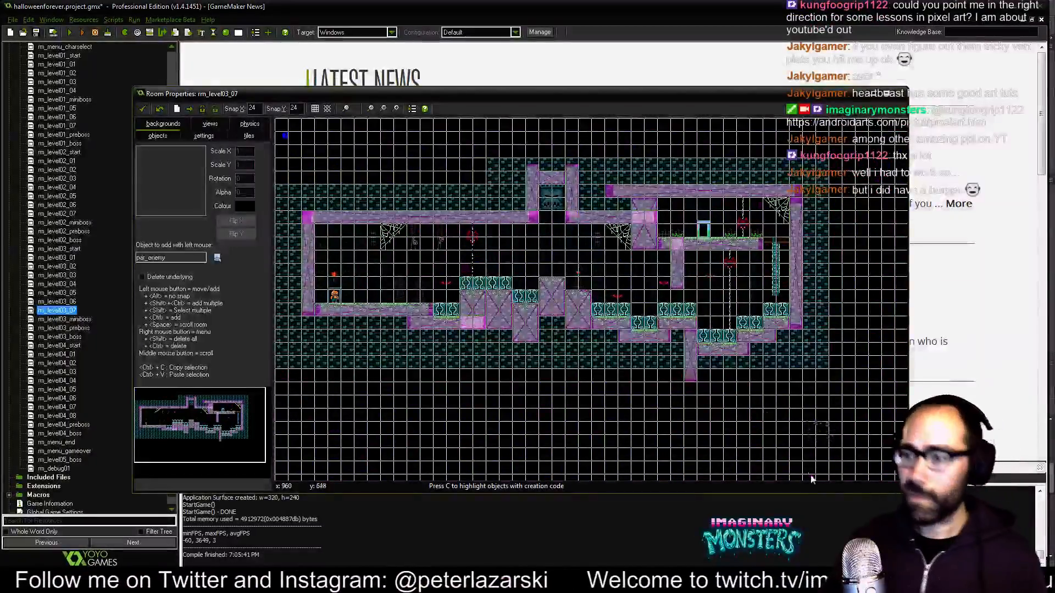
{"action": "left_click_drag", "start_coordinate": [482, 98], "coordinate": [503, 62]}
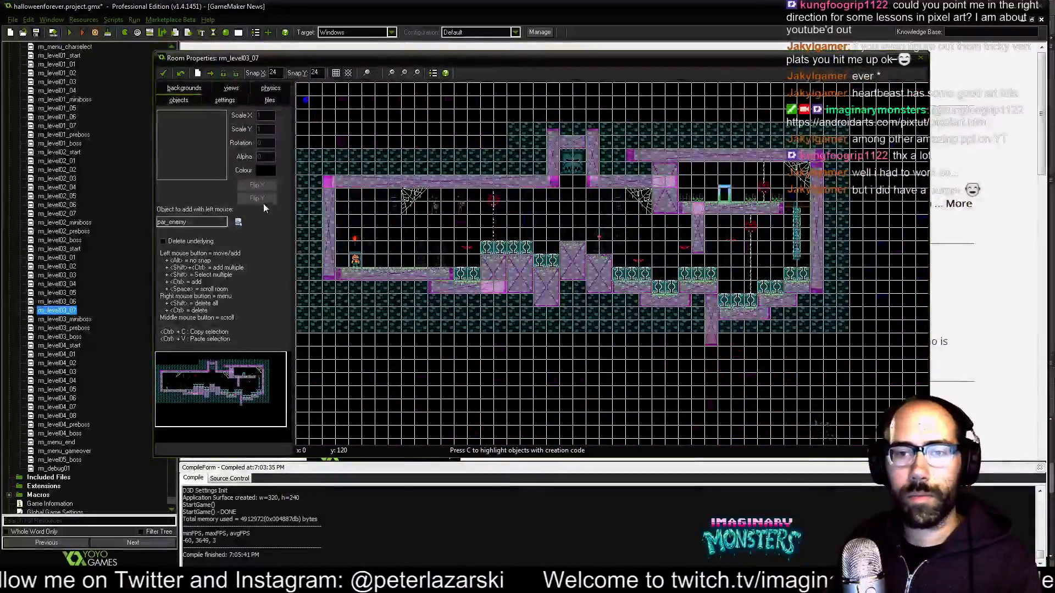
{"action": "middle_click_drag", "start_coordinate": [593, 270], "coordinate": [593, 225]}
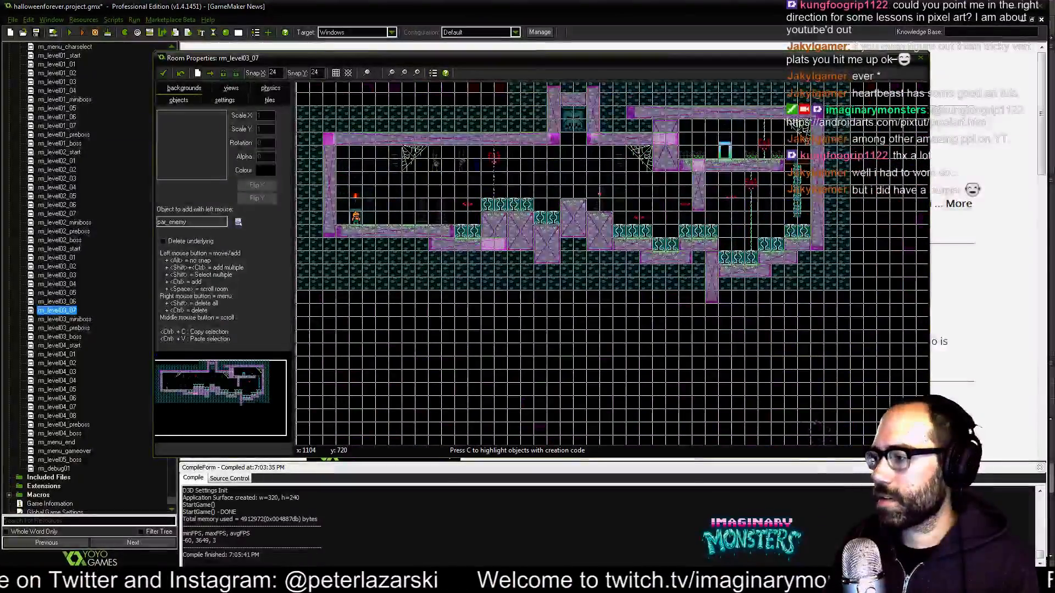
{"action": "left_click_drag", "start_coordinate": [929, 457], "coordinate": [990, 554]}
Hide the grid and the objects in rm_level03_07 so that only the tile artwork is displayed.
{"action": "middle_click_drag", "start_coordinate": [493, 347], "coordinate": [525, 389]}
{"action": "left_click", "coordinate": [335, 74]}
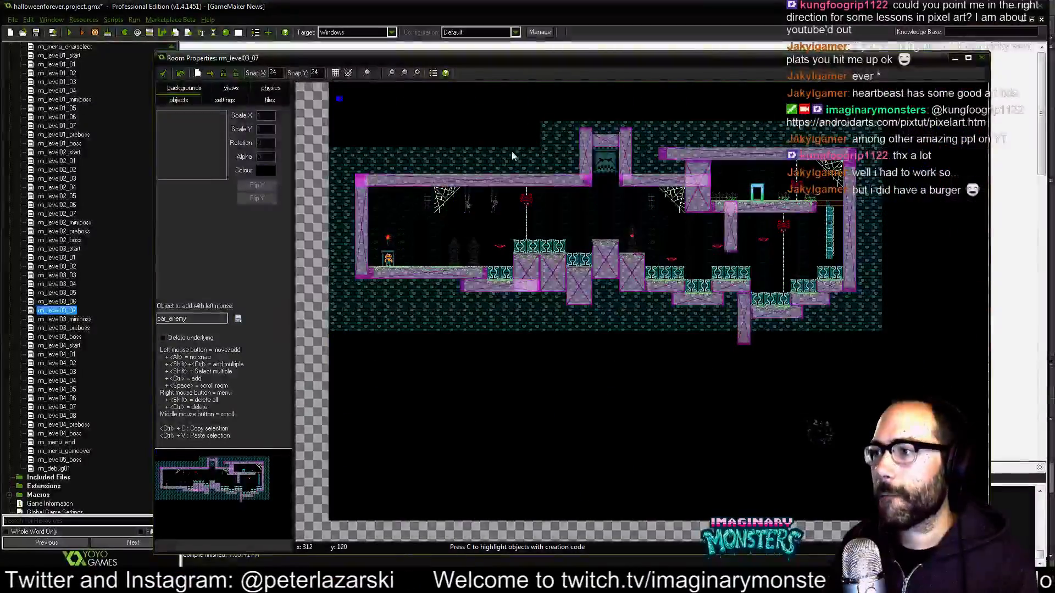
{"action": "left_click", "coordinate": [366, 73]}
{"action": "left_click", "coordinate": [389, 87]}
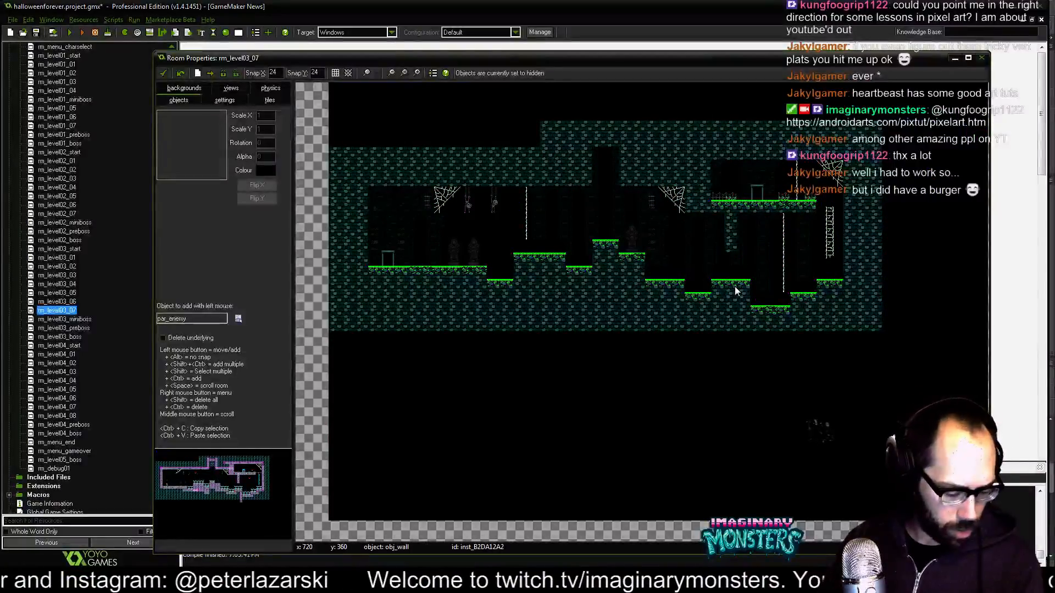
Open rm_level03_05 and rm_level03_04 one after the other to compare their layouts, closing each room again.
{"action": "double_click", "coordinate": [56, 293]}
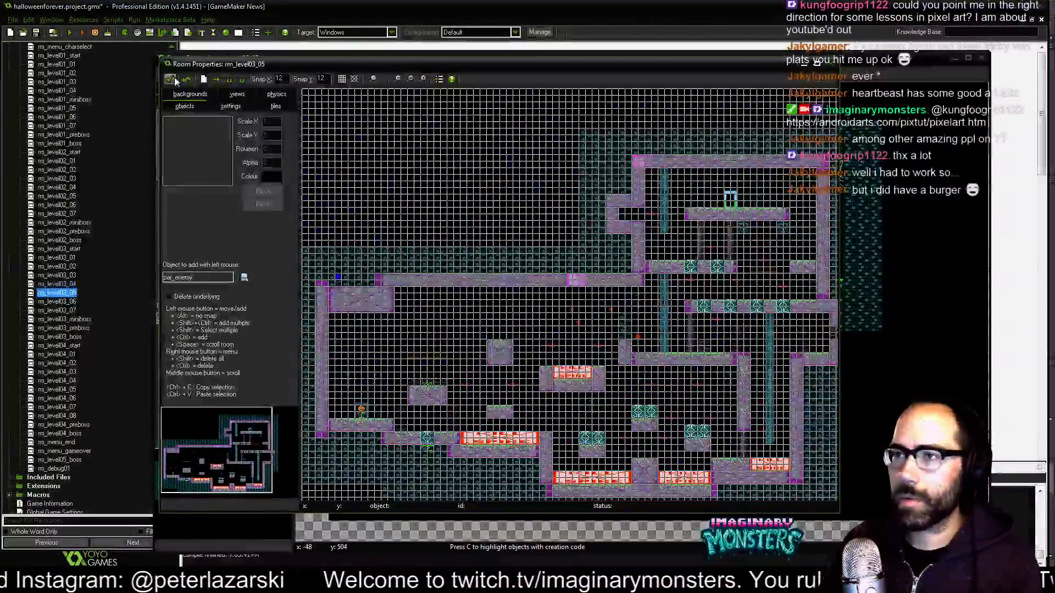
{"action": "left_click", "coordinate": [170, 78]}
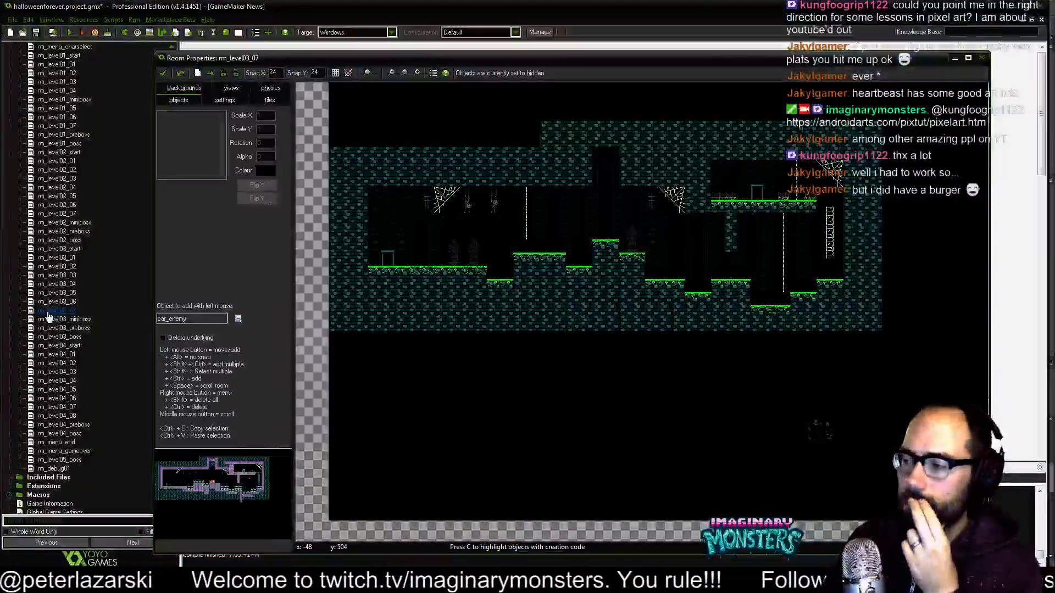
{"action": "double_click", "coordinate": [57, 284]}
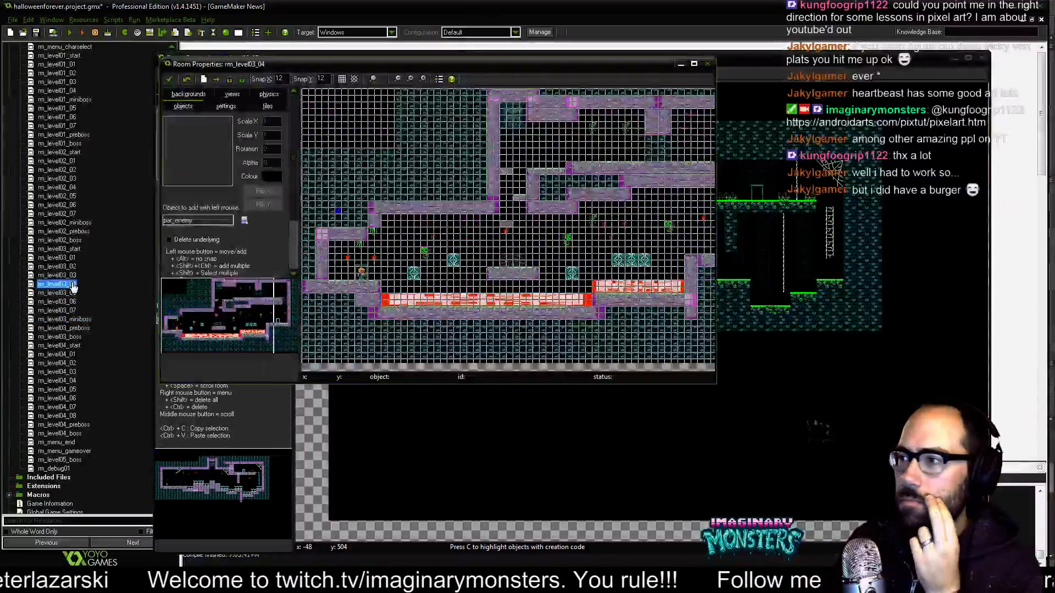
{"action": "left_click_drag", "start_coordinate": [428, 65], "coordinate": [345, 91]}
{"action": "left_click", "coordinate": [88, 105]}
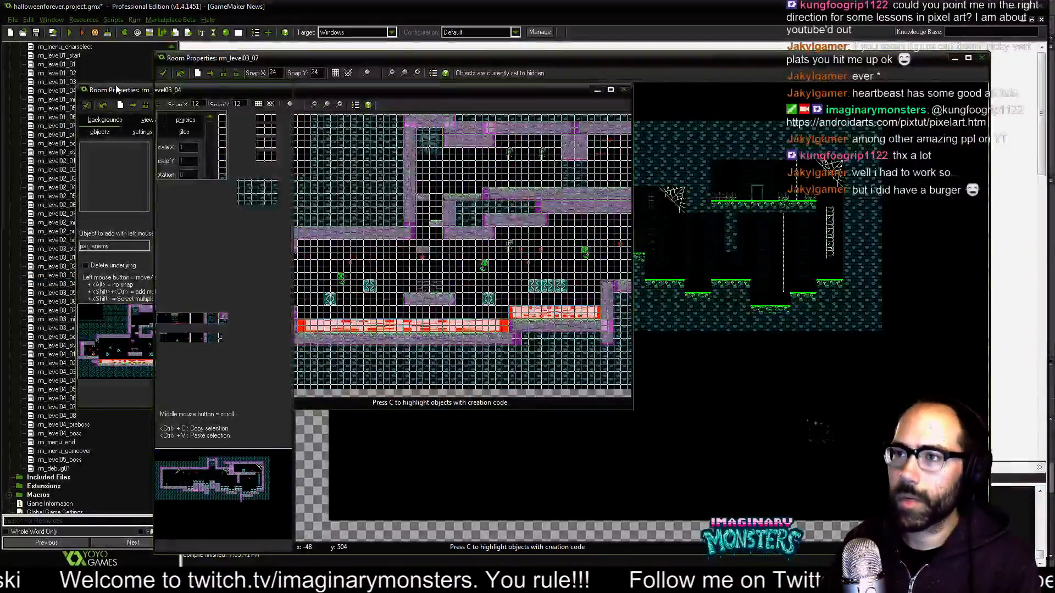
{"action": "left_click", "coordinate": [199, 60]}
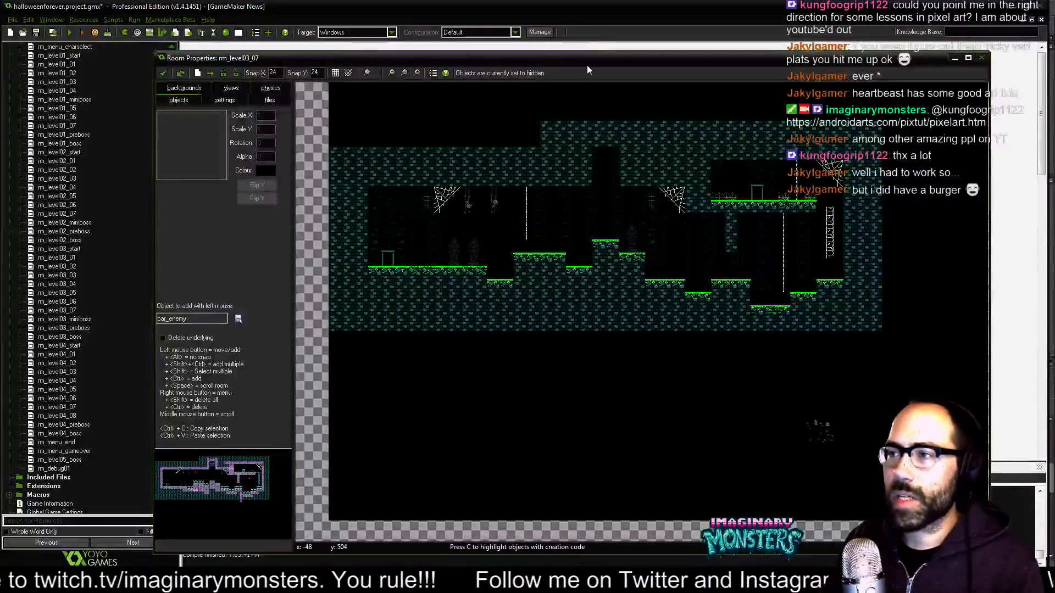
Reposition the rm_level03_07 window and check the hf_world04.psd tile artwork in Photoshop before returning to GameMaker: Studio.
{"action": "left_click_drag", "start_coordinate": [539, 57], "coordinate": [509, 61]}
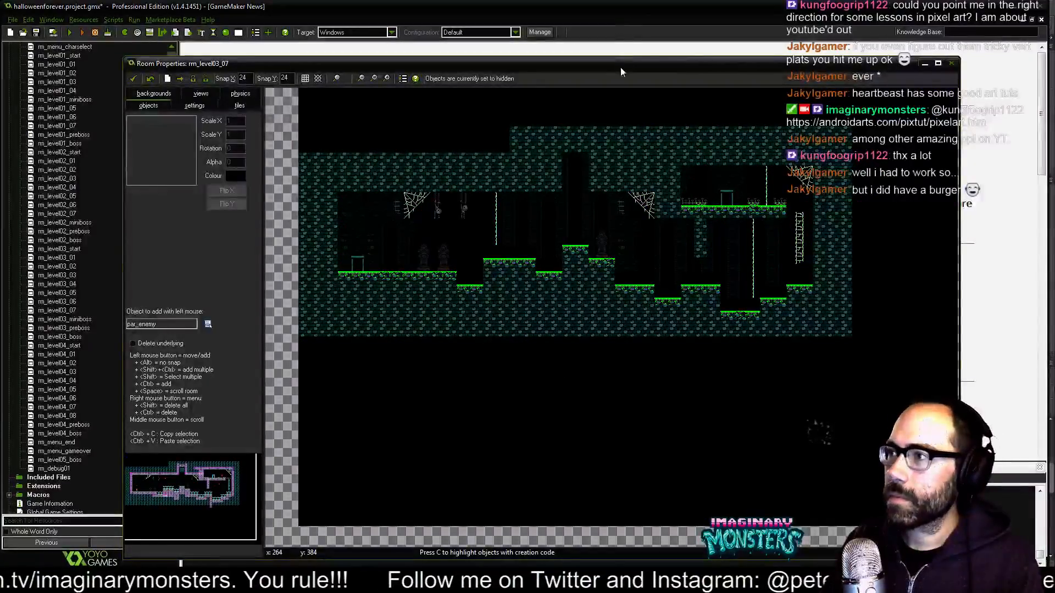
{"action": "middle_click_drag", "start_coordinate": [612, 165], "coordinate": [641, 210]}
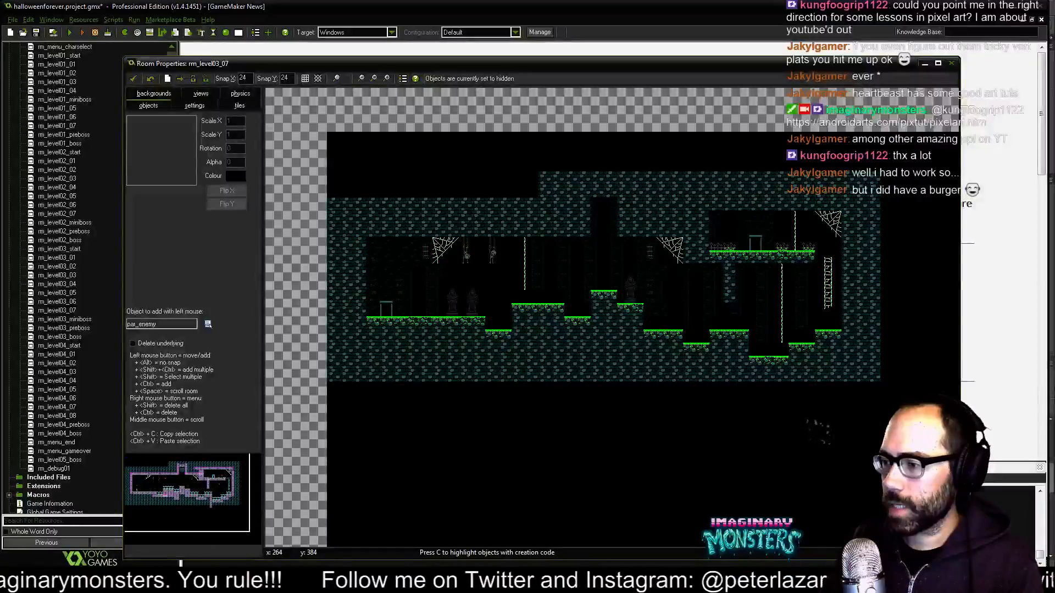
{"action": "key", "text": "alt+Tab"}
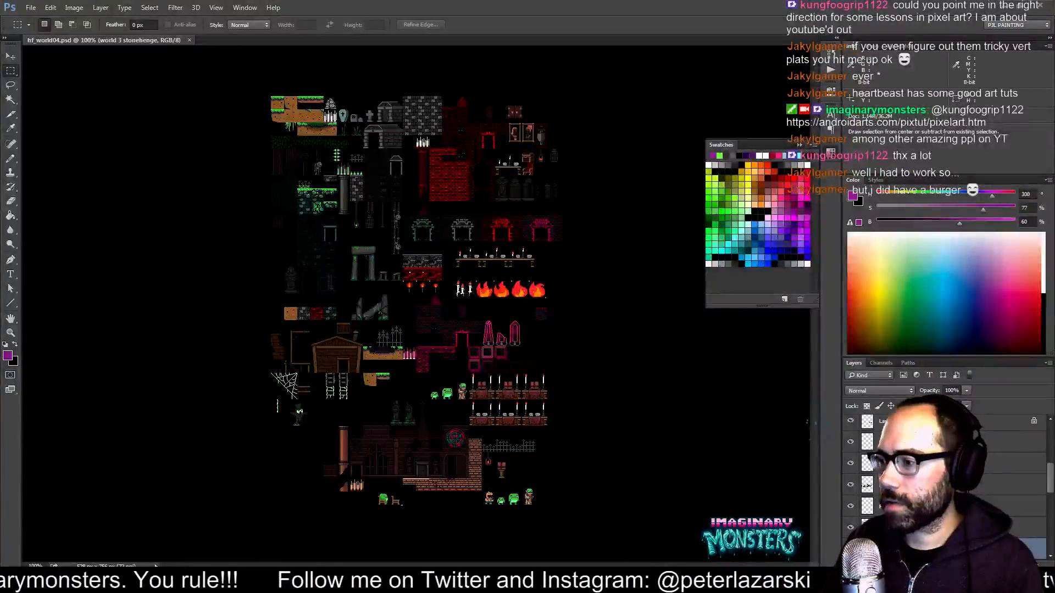
{"action": "key", "text": "alt+Tab"}
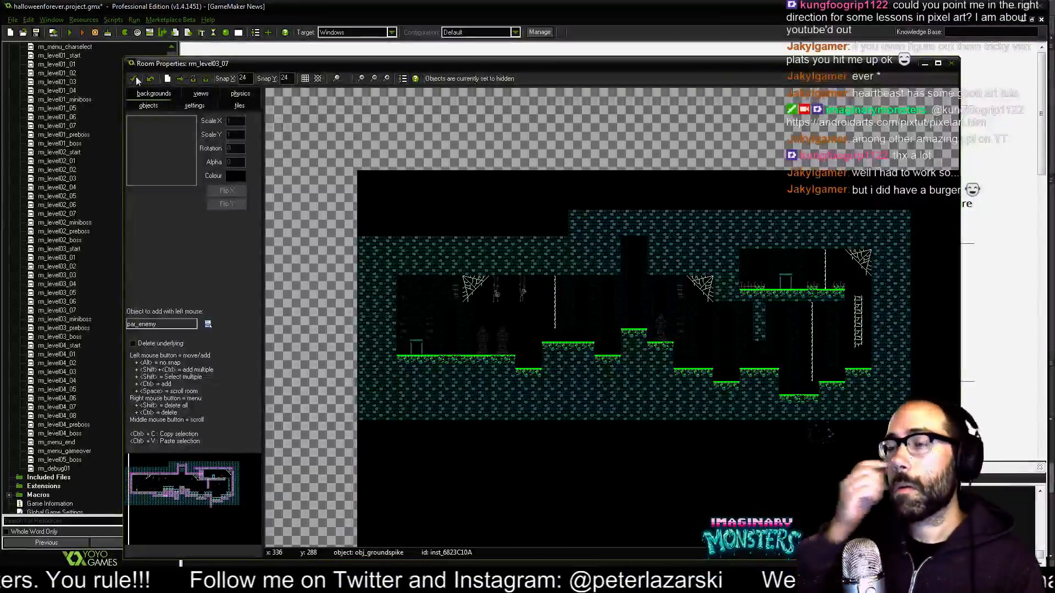
Close rm_level03_07 and save the project, declining the Open Broadcaster Software updates.
{"action": "left_click", "coordinate": [137, 79]}
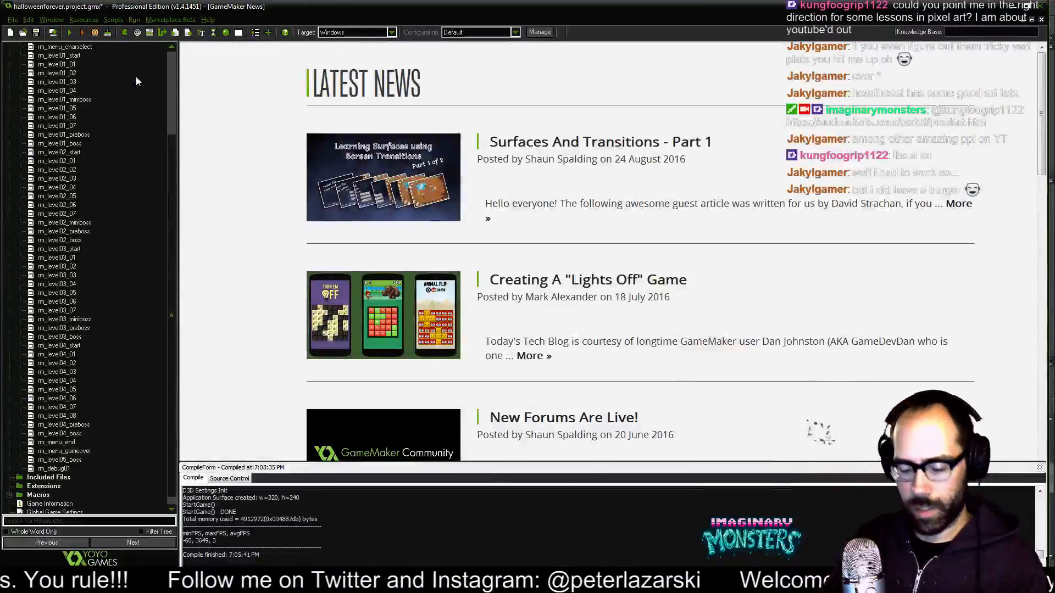
{"action": "key", "text": "ctrl+s"}
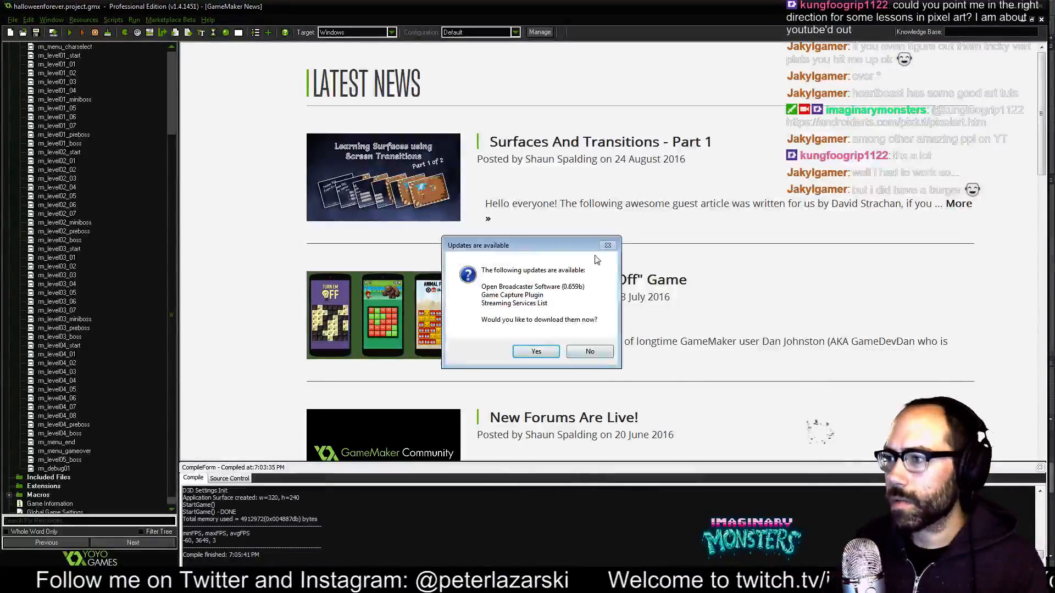
{"action": "left_click", "coordinate": [590, 351]}
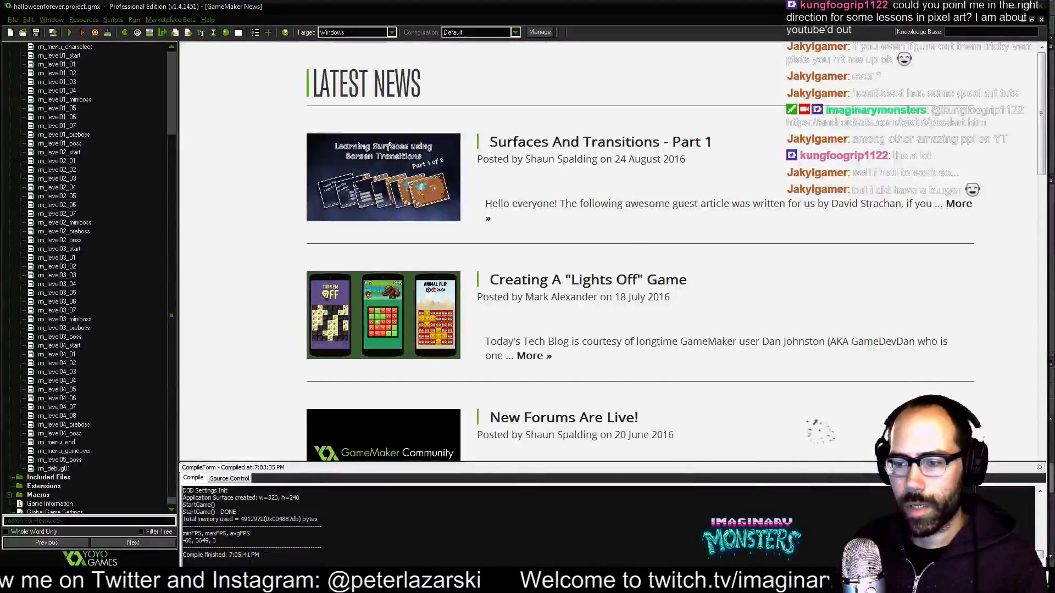
{"action": "key", "text": "alt+Tab"}
{"action": "key", "text": "alt+Tab"}
{"action": "key", "text": "alt+Tab"}
{"action": "key", "text": "alt+Tab"}
{"action": "key", "text": "alt+Tab"}
{"action": "key", "text": "alt+Tab"}
{"action": "key", "text": "alt+Tab"}
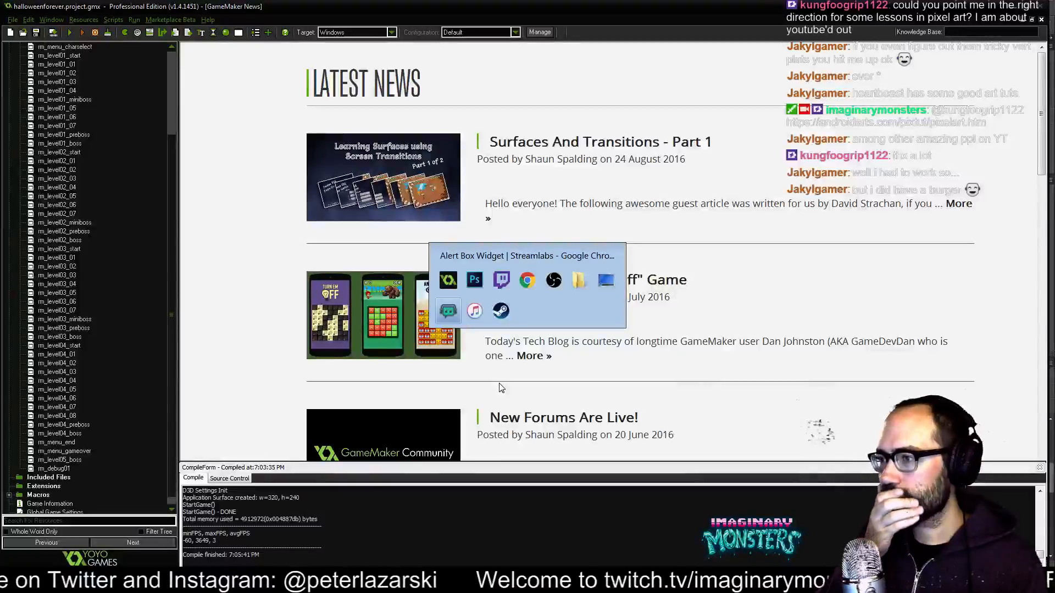
{"action": "key", "text": "alt+Tab"}
{"action": "key", "text": "alt+Tab"}
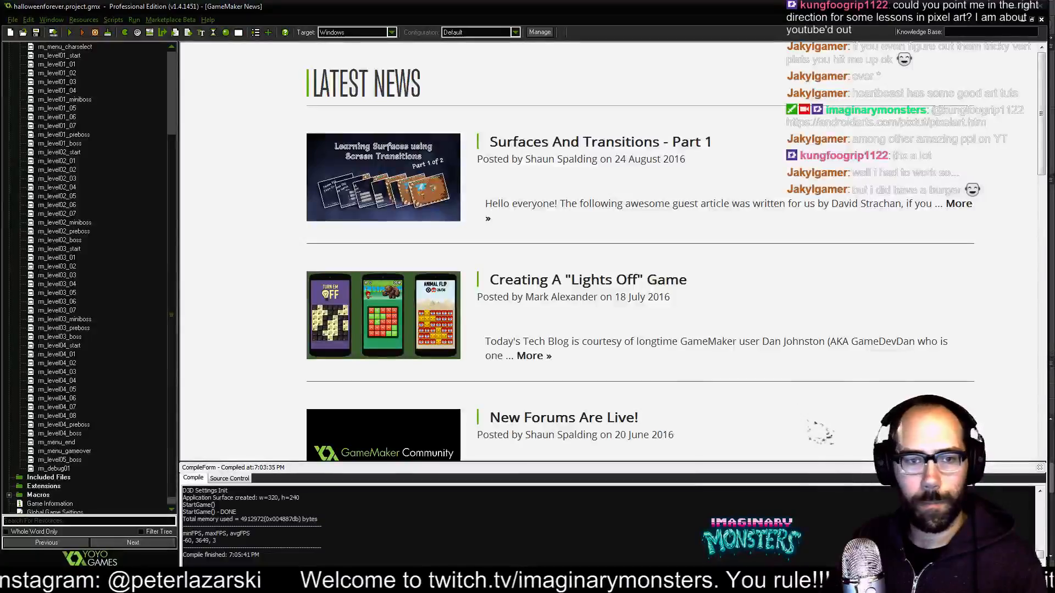
{"action": "left_click", "coordinate": [65, 409]}
{"action": "left_click", "coordinate": [72, 399]}
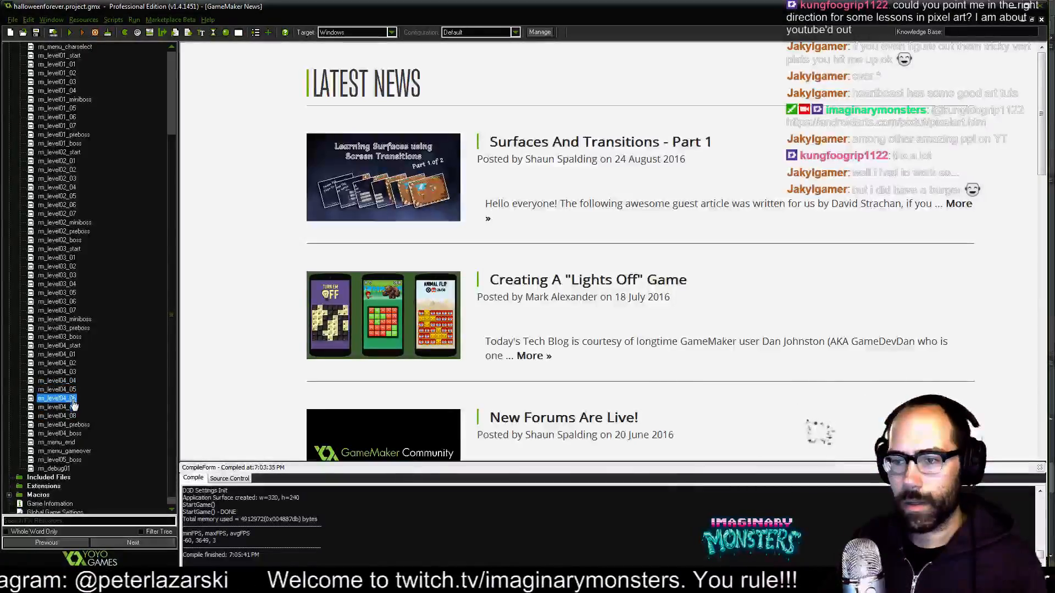
Reopen rm_level03_07 and hide both its grid and its objects.
{"action": "double_click", "coordinate": [75, 312]}
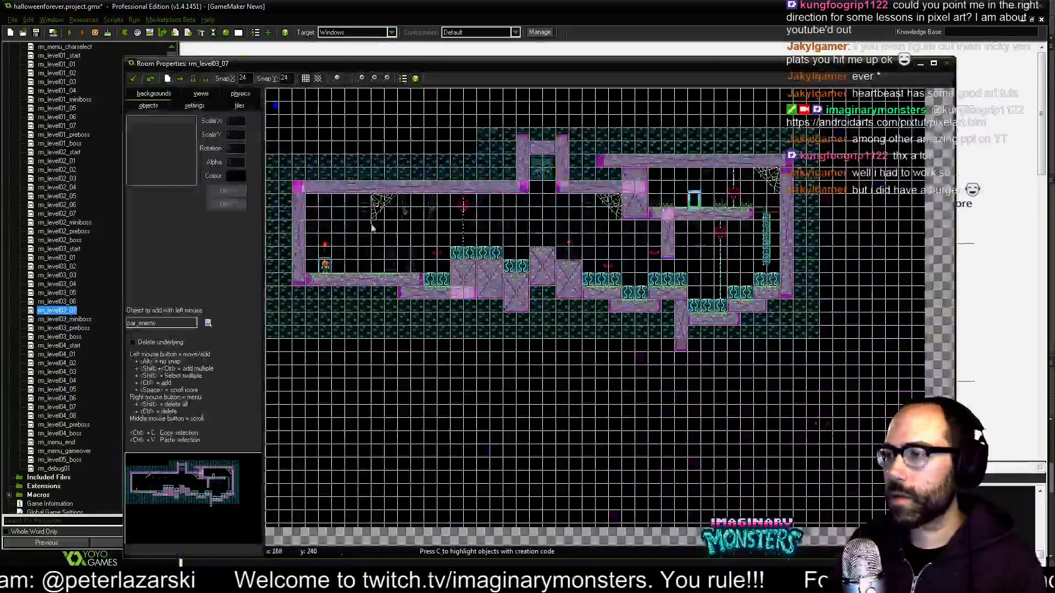
{"action": "middle_click_drag", "start_coordinate": [422, 211], "coordinate": [437, 232]}
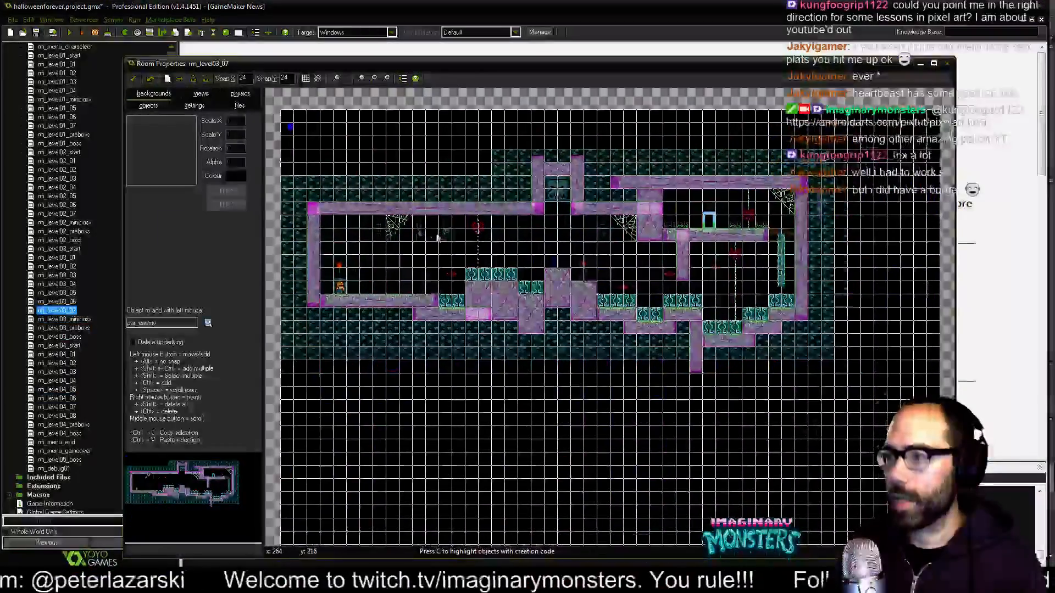
{"action": "left_click", "coordinate": [306, 78]}
{"action": "middle_click_drag", "start_coordinate": [480, 276], "coordinate": [500, 249]}
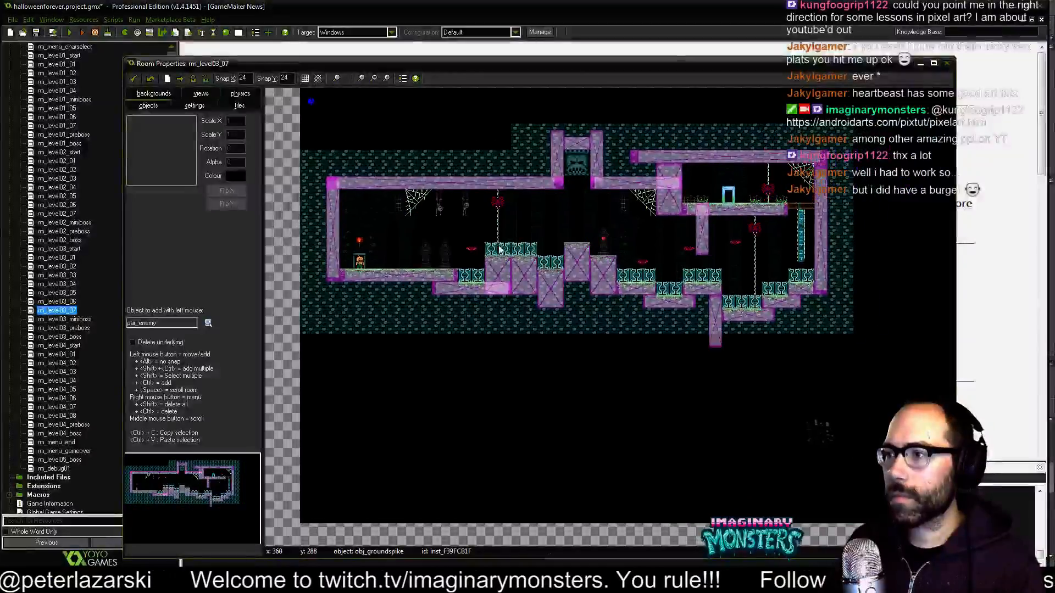
{"action": "left_click", "coordinate": [337, 79]}
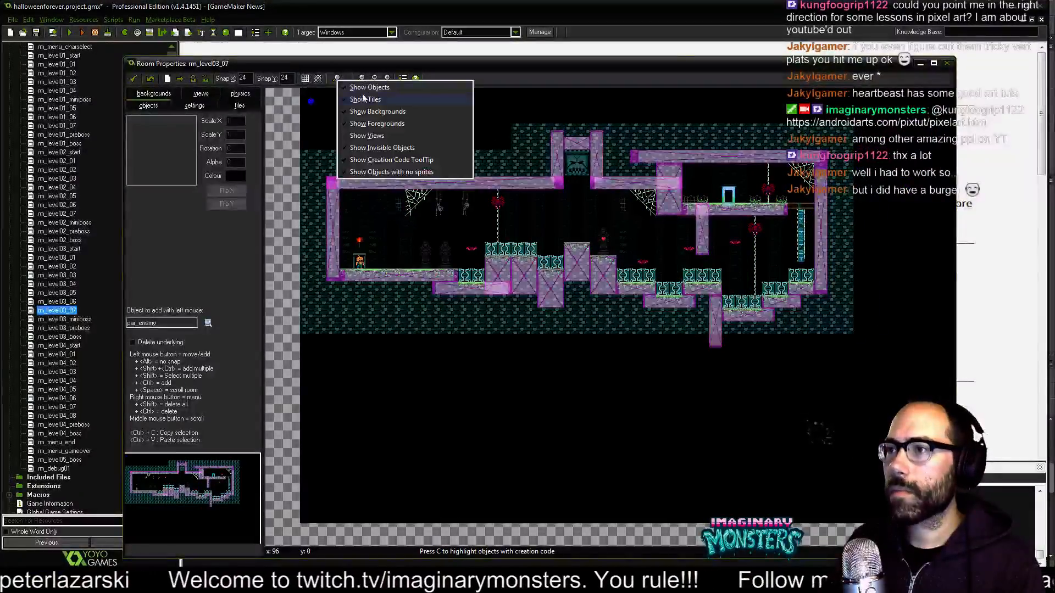
{"action": "left_click", "coordinate": [361, 87]}
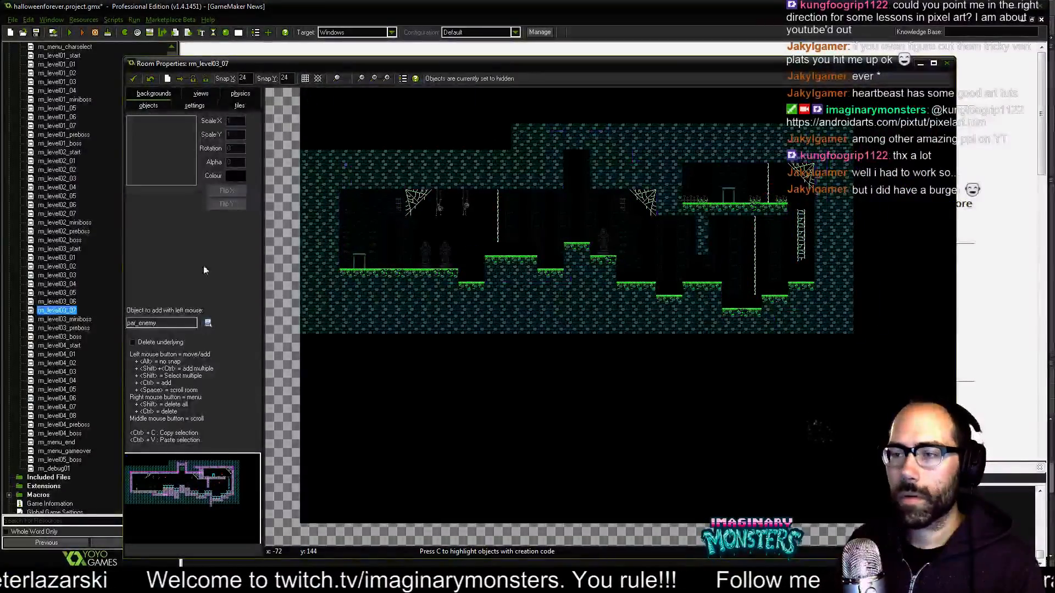
Choose background0 as the tile set for rm_level03_07, and widen the room window and its tile palette.
{"action": "left_click", "coordinate": [239, 105]}
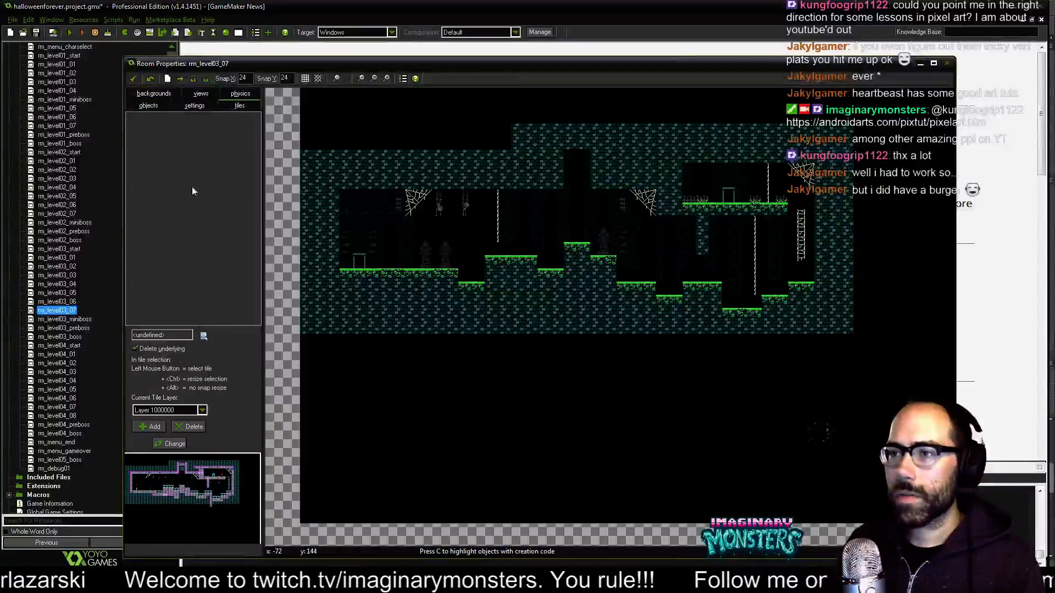
{"action": "left_click", "coordinate": [203, 335]}
{"action": "left_click", "coordinate": [240, 346]}
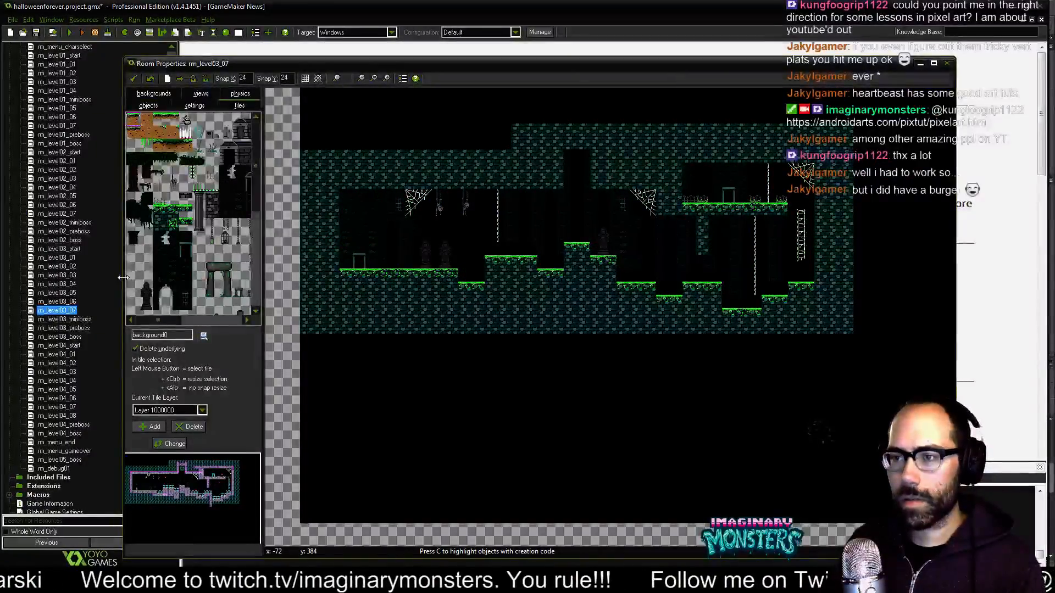
{"action": "left_click_drag", "start_coordinate": [122, 284], "coordinate": [57, 284]}
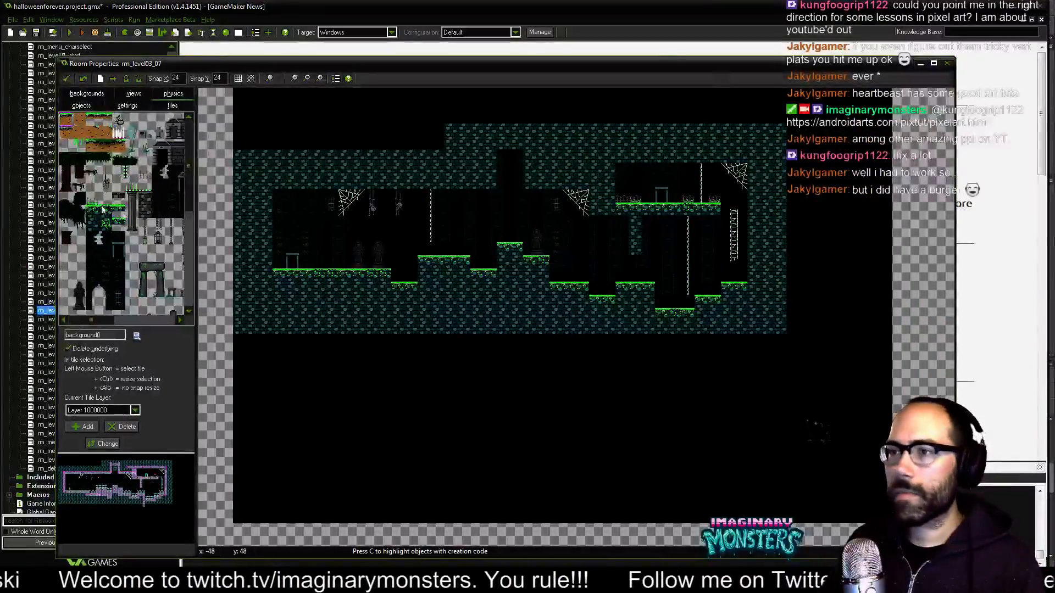
{"action": "left_click_drag", "start_coordinate": [199, 237], "coordinate": [302, 235]}
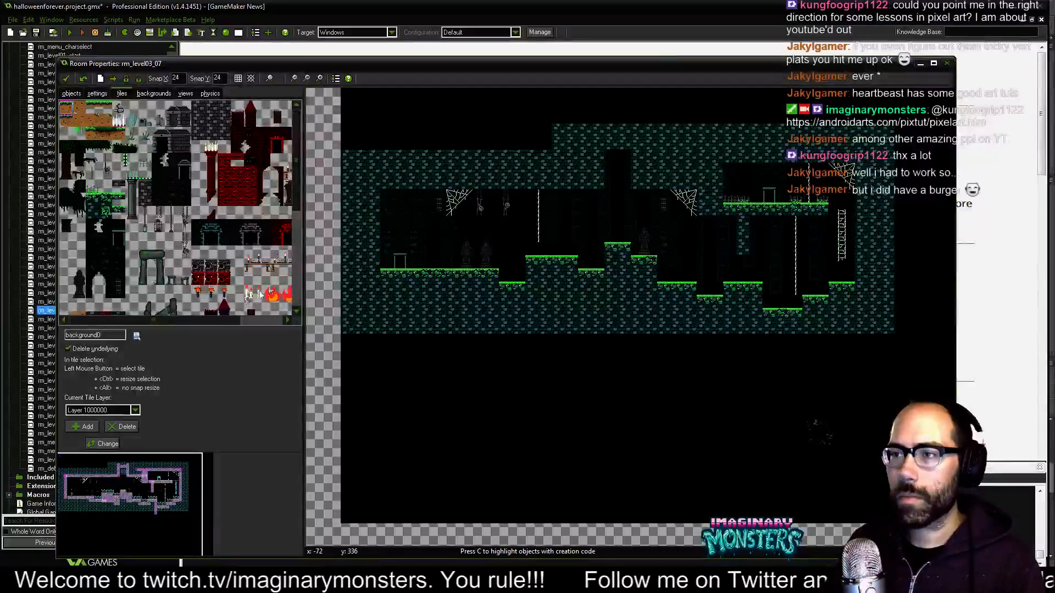
Erase the brick and ground tiles beneath the left grassy ledge down to the black area, plus the next column over up to the ceiling.
{"action": "scroll", "coordinate": [209, 229], "scroll_direction": "down", "scroll_amount": 2}
{"action": "scroll", "coordinate": [208, 230], "scroll_direction": "up", "scroll_amount": 3}
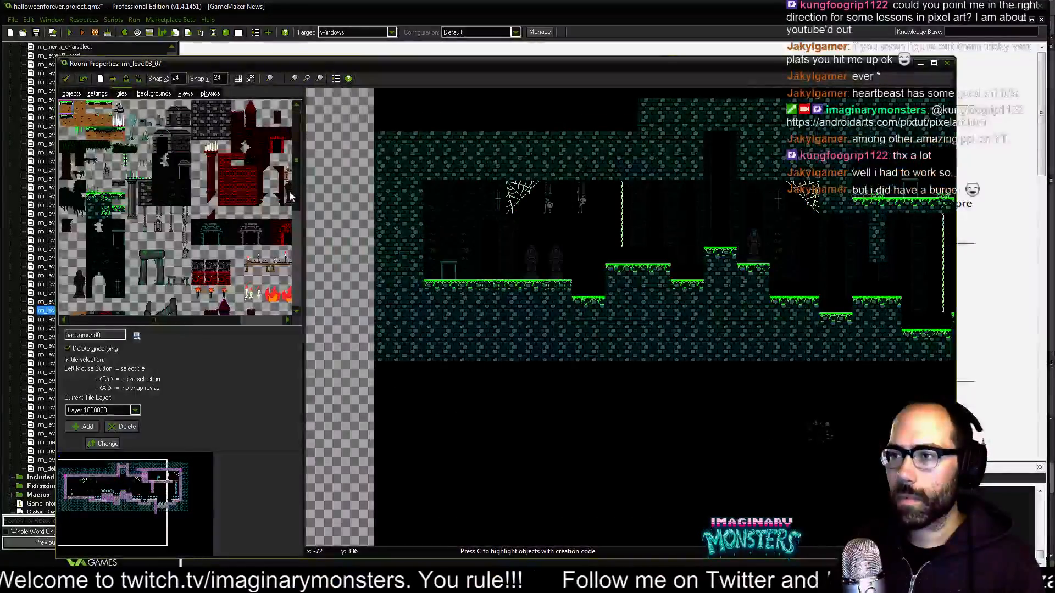
{"action": "scroll", "coordinate": [299, 268], "scroll_direction": "down", "scroll_amount": 3}
{"action": "left_click_drag", "start_coordinate": [298, 269], "coordinate": [288, 200]}
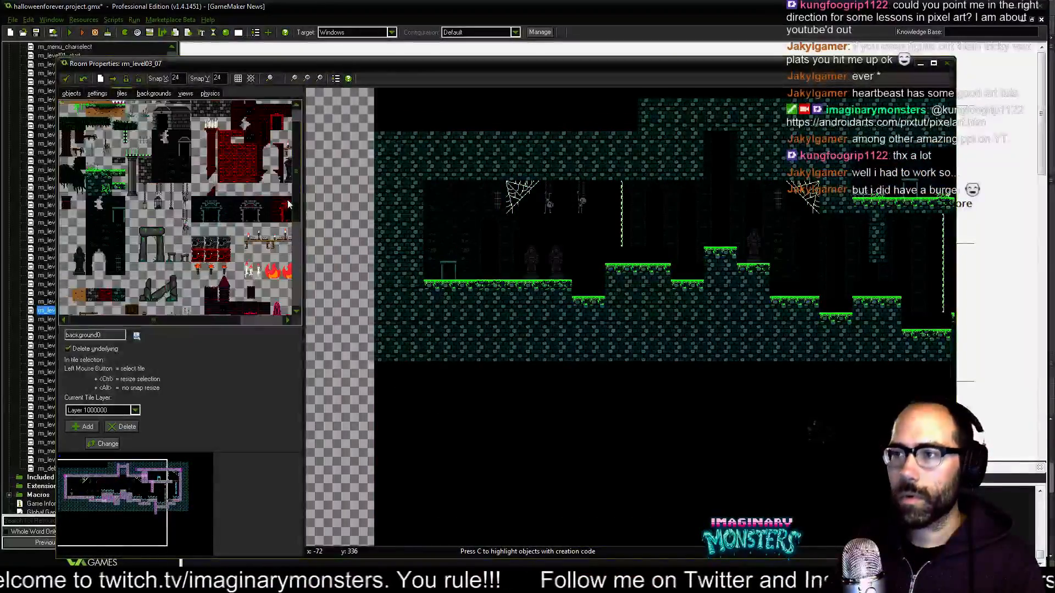
{"action": "middle_click_drag", "start_coordinate": [444, 201], "coordinate": [455, 246]}
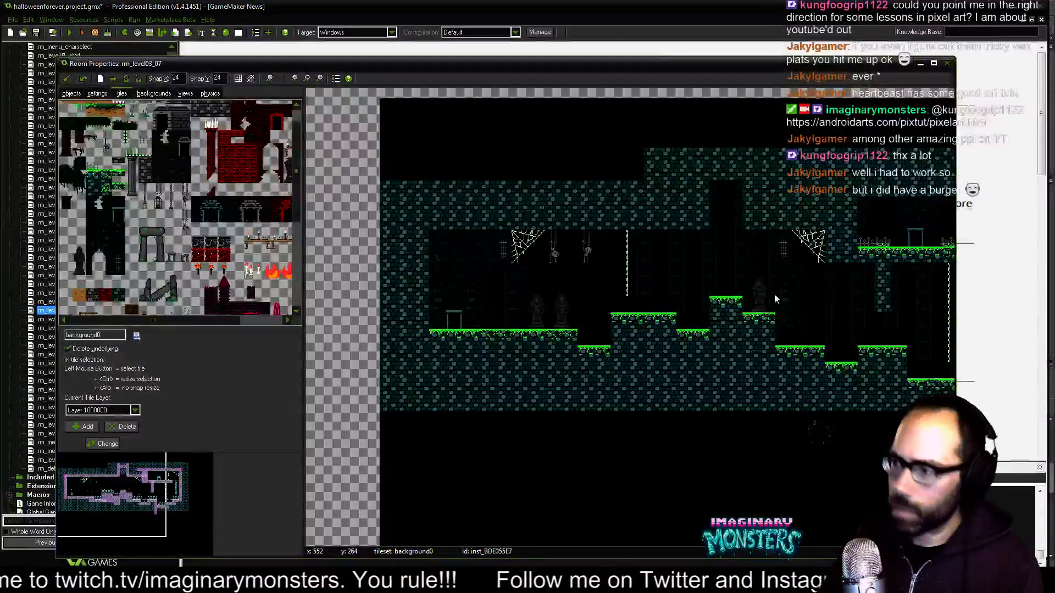
{"action": "middle_click_drag", "start_coordinate": [634, 339], "coordinate": [574, 301]}
{"action": "right_click_drag", "start_coordinate": [384, 331], "coordinate": [446, 333]}
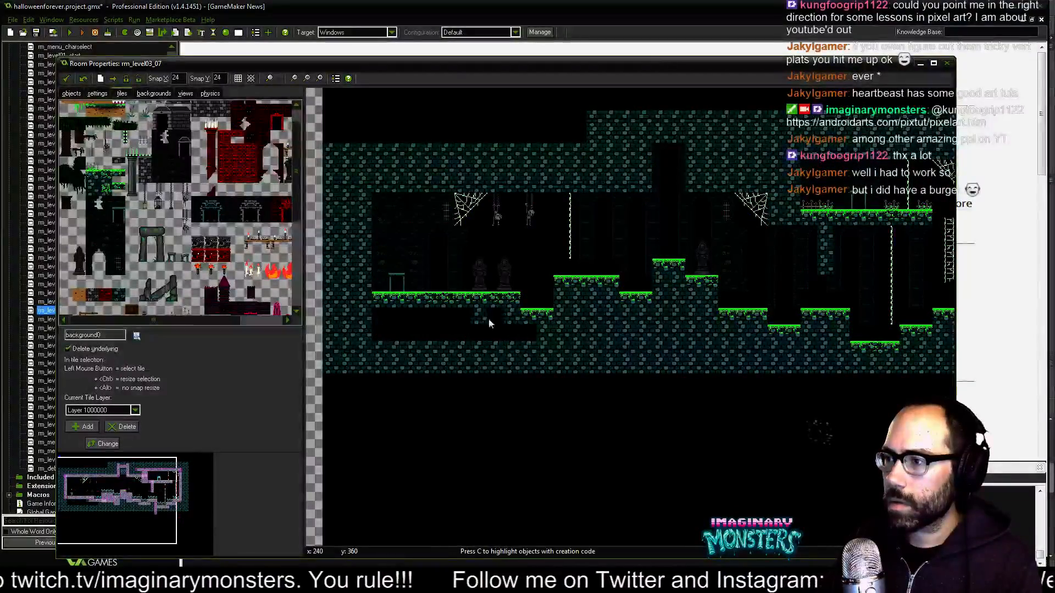
{"action": "right_click", "coordinate": [527, 316]}
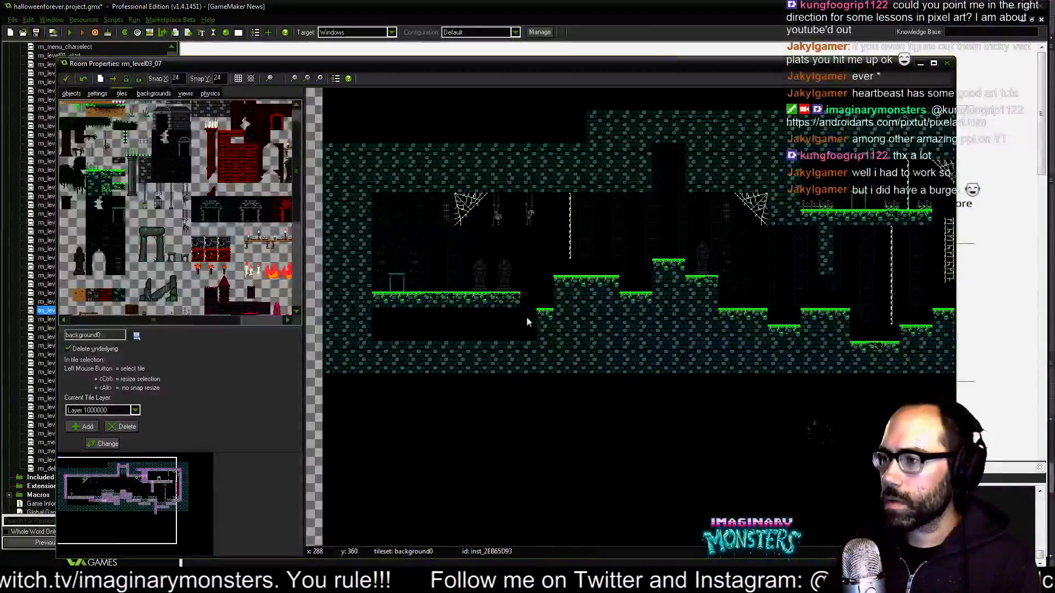
{"action": "mouse_move", "coordinate": [546, 323]}
{"action": "right_mouse_down"}
{"action": "mouse_move", "coordinate": [539, 356]}
{"action": "mouse_move", "coordinate": [463, 345]}
{"action": "right_mouse_up"}
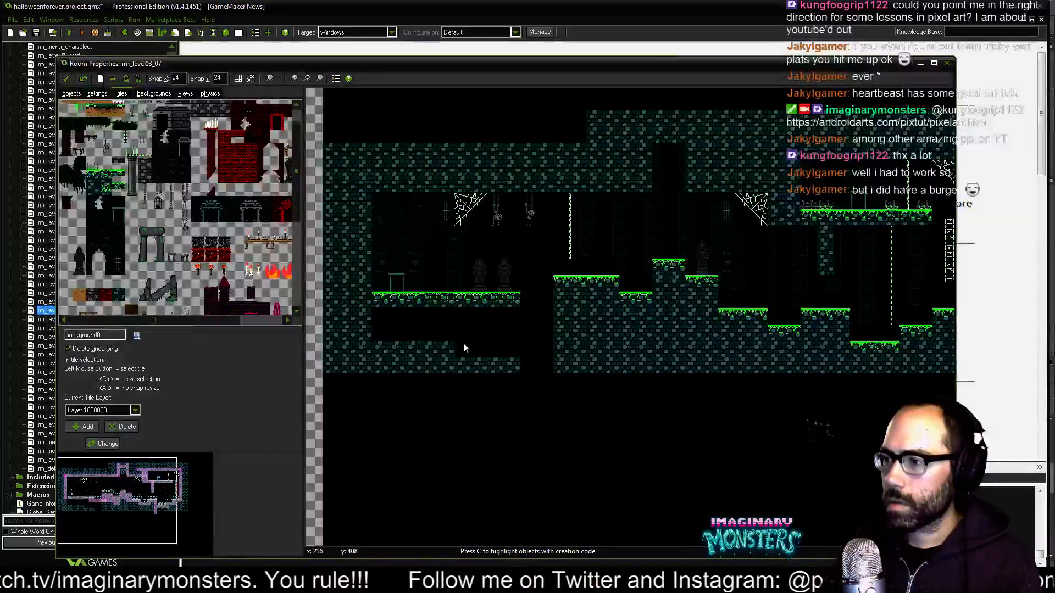
{"action": "right_click_drag", "start_coordinate": [394, 343], "coordinate": [411, 353]}
{"action": "right_click_drag", "start_coordinate": [508, 361], "coordinate": [379, 364]}
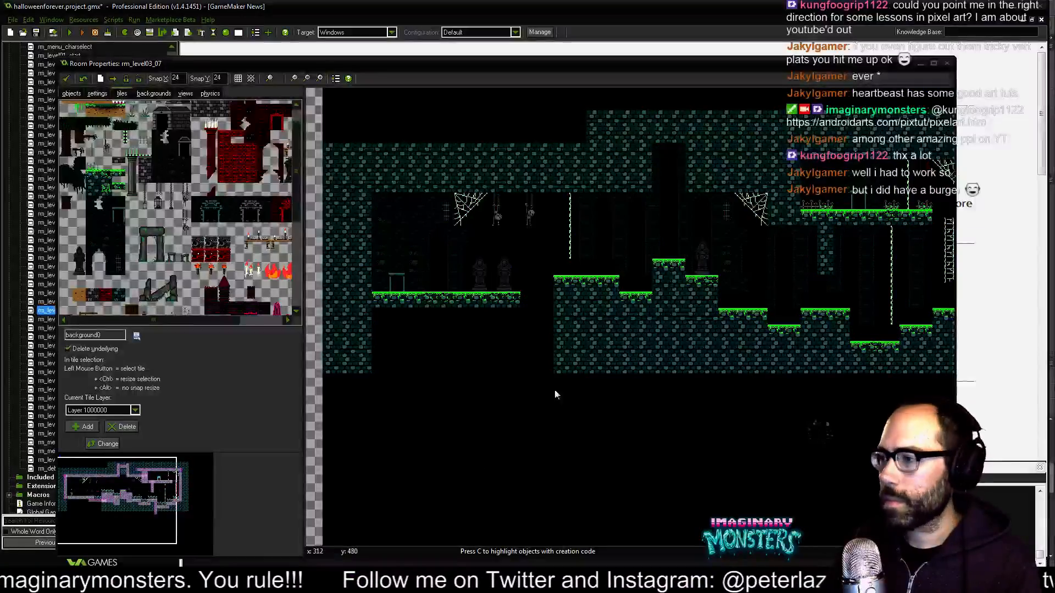
{"action": "left_click", "coordinate": [526, 397]}
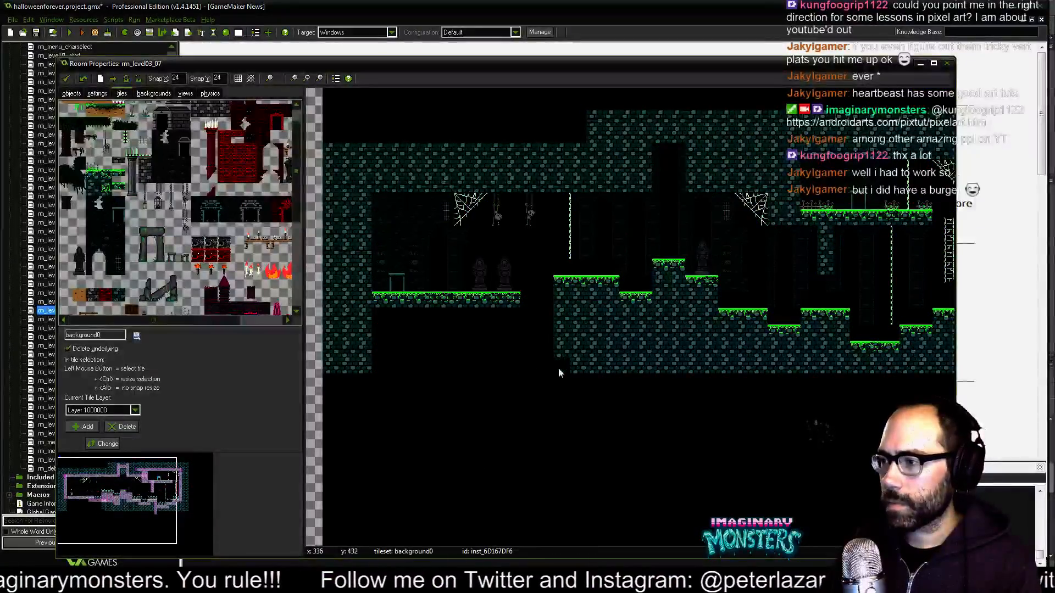
{"action": "right_click_drag", "start_coordinate": [572, 253], "coordinate": [572, 191]}
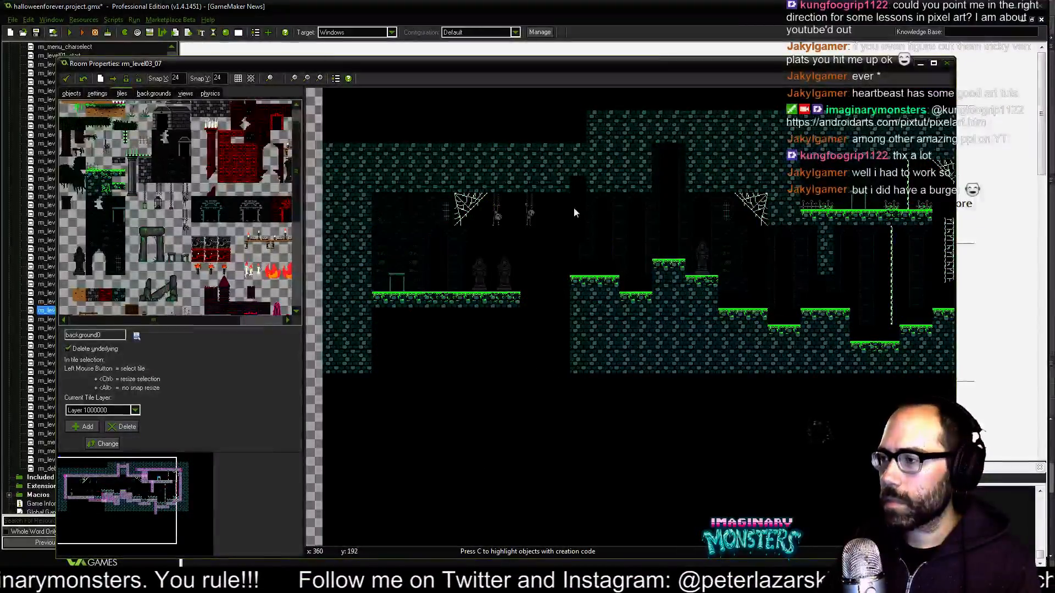
Paint a two-tile-wide brick wall from the ceiling down past the left ledge, and erase the stepped ground tiles just right of it.
{"action": "middle_click_drag", "start_coordinate": [576, 213], "coordinate": [587, 228]}
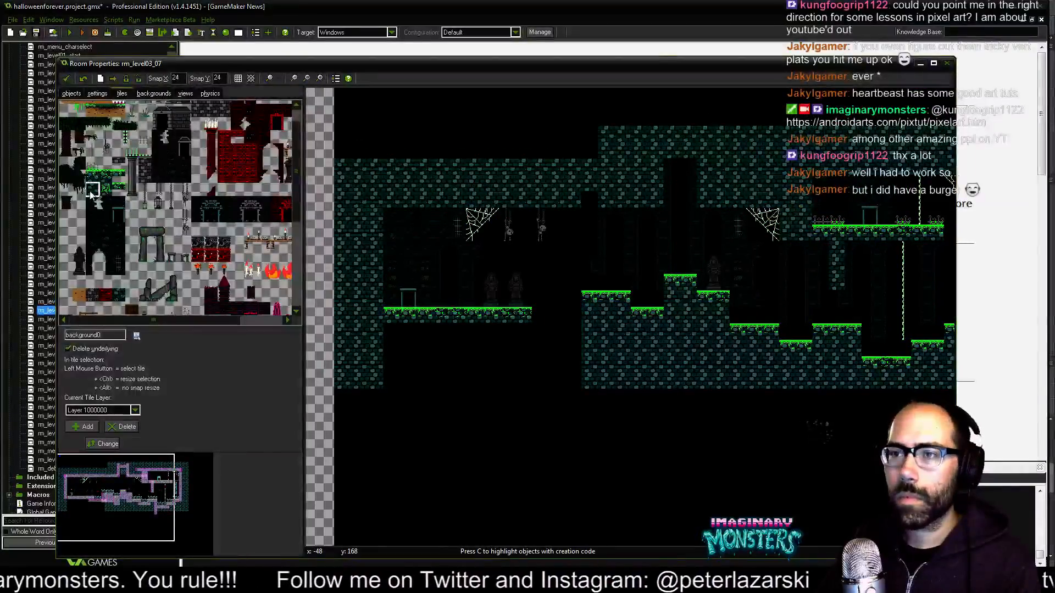
{"action": "scroll", "coordinate": [538, 282], "scroll_direction": "up", "scroll_amount": 1}
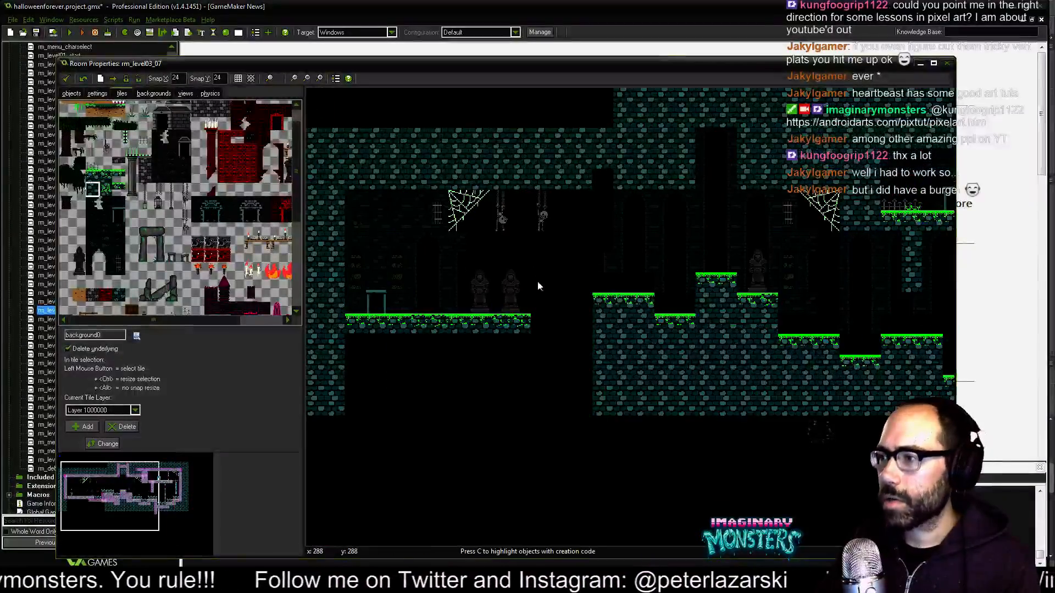
{"action": "right_click", "coordinate": [600, 302]}
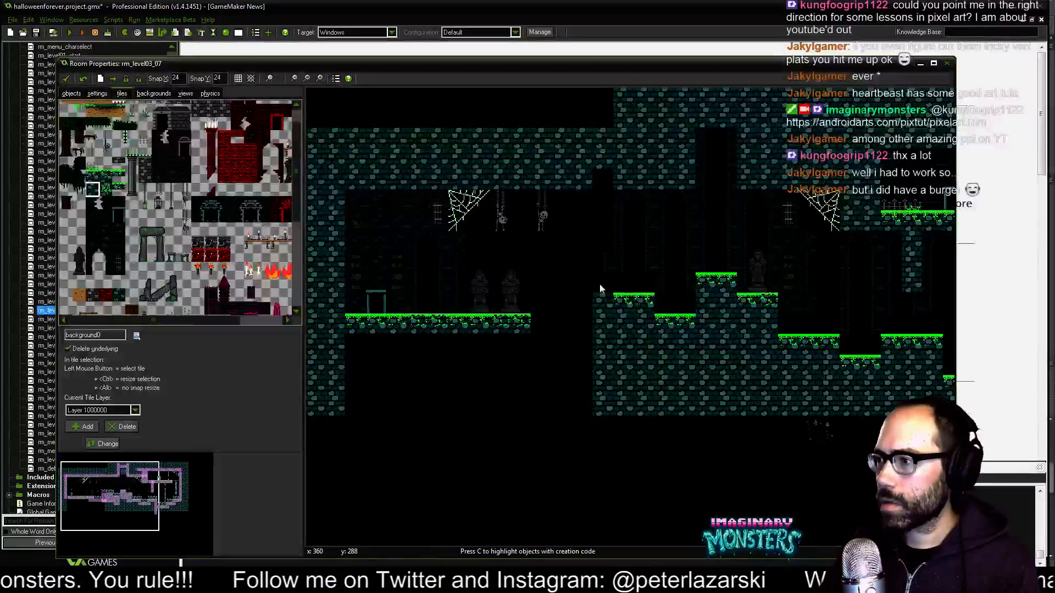
{"action": "left_click_drag", "start_coordinate": [598, 280], "coordinate": [598, 235]}
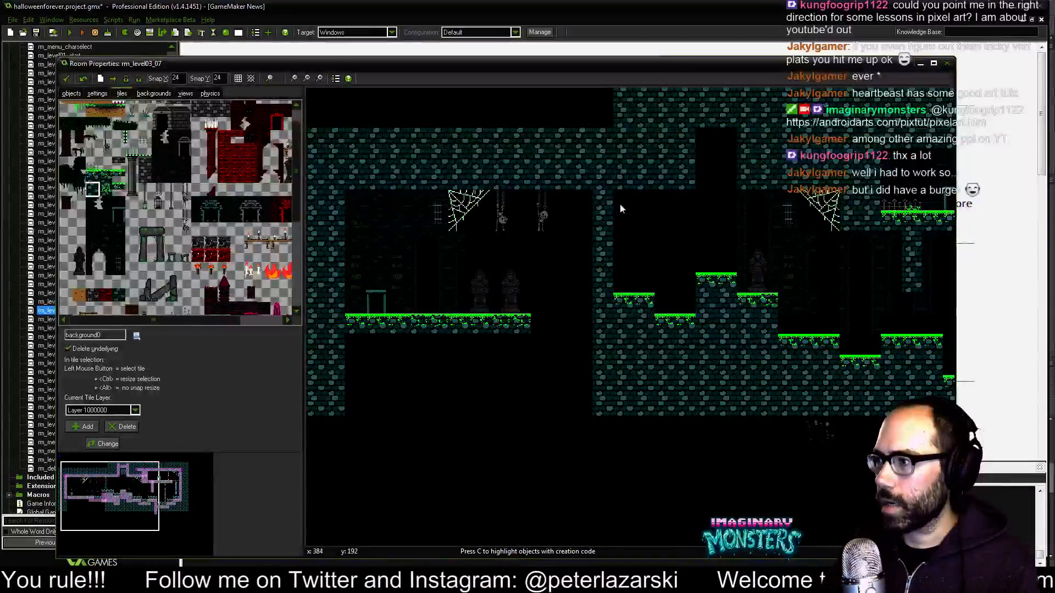
{"action": "left_click_drag", "start_coordinate": [622, 238], "coordinate": [628, 286]}
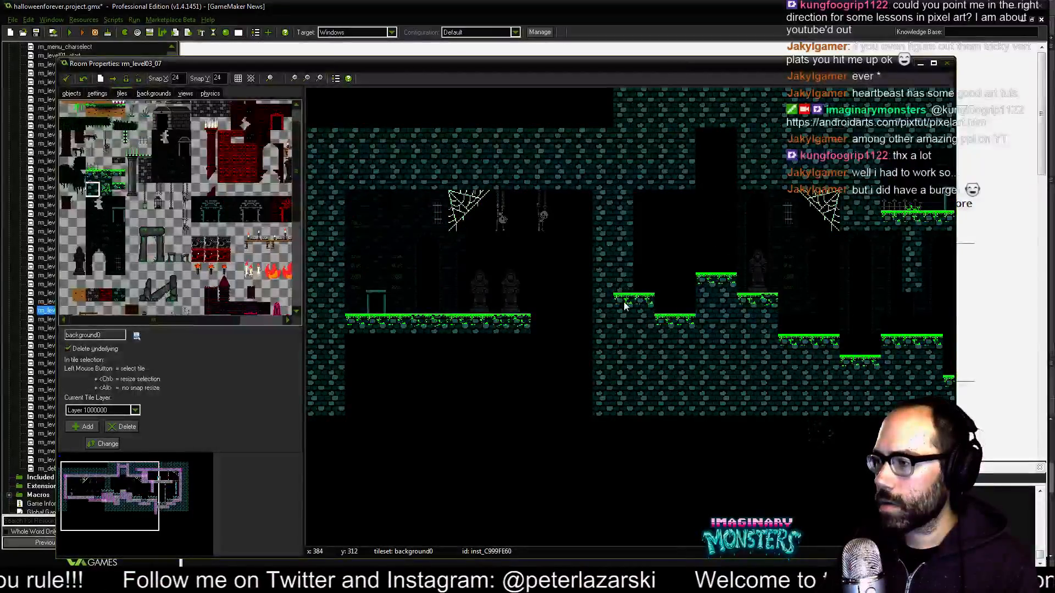
{"action": "right_click", "coordinate": [623, 302]}
{"action": "left_click", "coordinate": [630, 309]}
{"action": "left_click", "coordinate": [618, 301]}
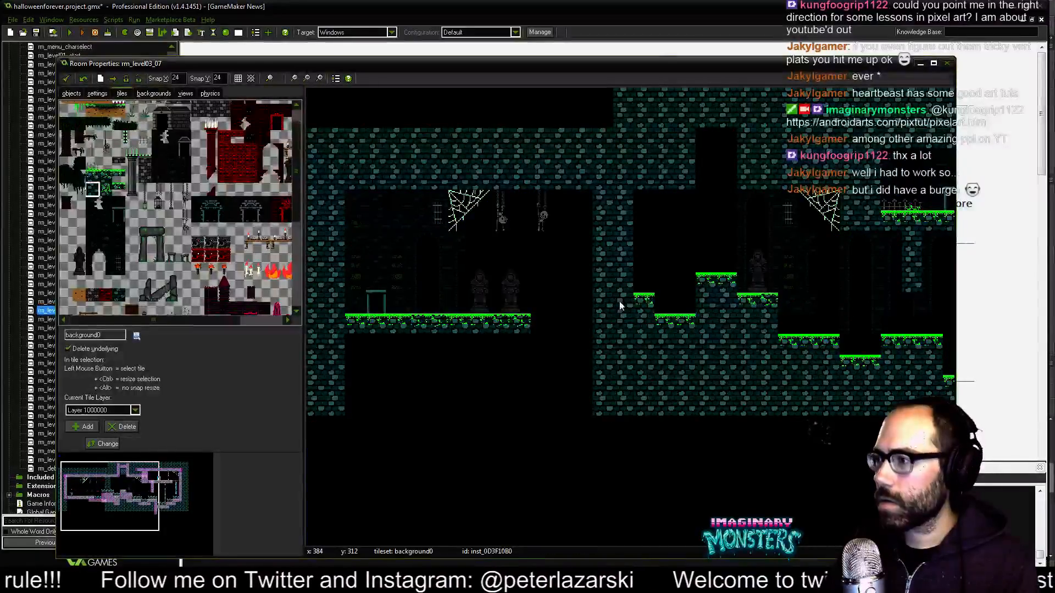
{"action": "mouse_move", "coordinate": [635, 301]}
{"action": "right_mouse_down", "text": "shift"}
{"action": "mouse_move", "coordinate": [646, 388]}
{"action": "mouse_move", "coordinate": [709, 293]}
{"action": "mouse_move", "coordinate": [729, 387]}
{"action": "right_mouse_up", "text": "shift"}
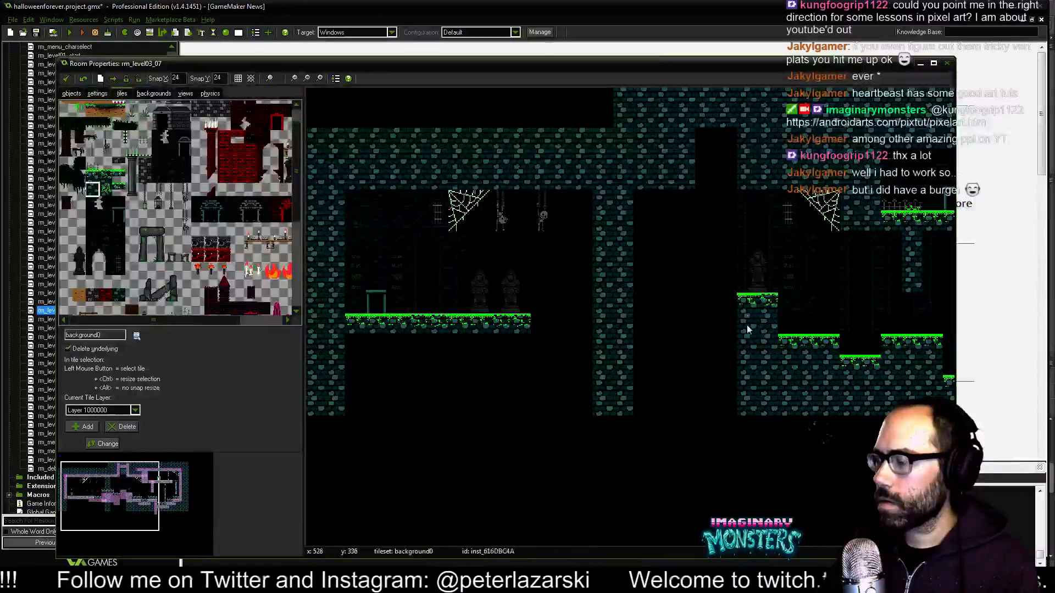
Move the two right-hand cobweb tiles, one to the foot of the new wall and one under the left grassy ledge.
{"action": "middle_click_drag", "start_coordinate": [747, 325], "coordinate": [460, 336]}
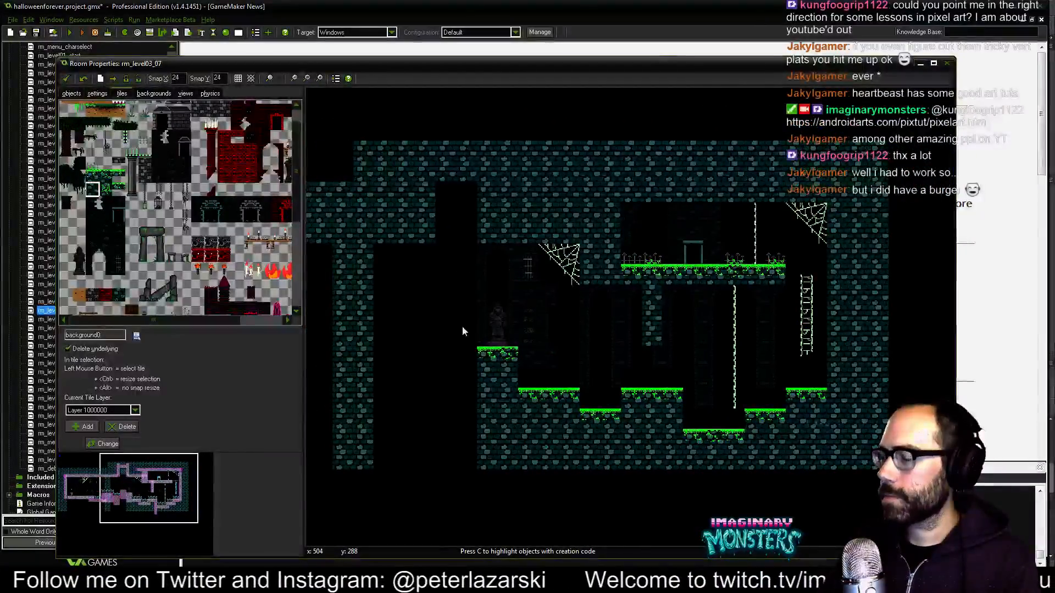
{"action": "left_click_drag", "start_coordinate": [566, 269], "coordinate": [395, 404], "text": "ctrl"}
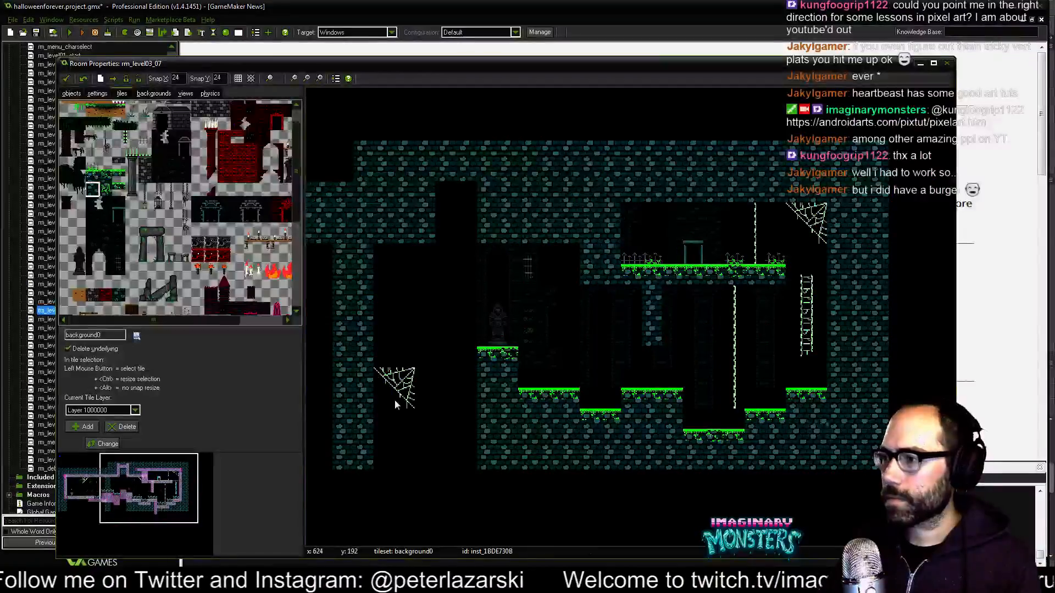
{"action": "middle_click_drag", "start_coordinate": [398, 390], "coordinate": [691, 158]}
{"action": "left_click_drag", "start_coordinate": [691, 158], "coordinate": [586, 243], "text": "ctrl"}
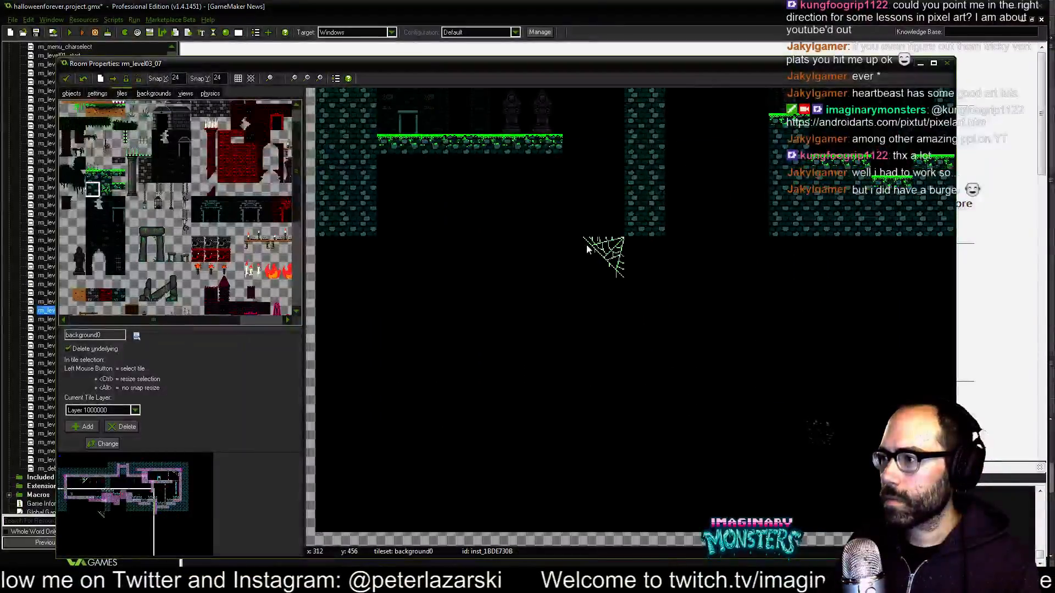
{"action": "middle_click_drag", "start_coordinate": [587, 243], "coordinate": [399, 426]}
{"action": "left_click_drag", "start_coordinate": [790, 192], "coordinate": [372, 486], "text": "ctrl"}
{"action": "middle_click_drag", "start_coordinate": [372, 485], "coordinate": [628, 365]}
{"action": "left_click_drag", "start_coordinate": [628, 364], "coordinate": [347, 266], "text": "ctrl"}
Flip the cobweb under the left ledge in X and fit it into the corner between the ledge and the outer wall.
{"action": "right_click", "coordinate": [356, 263]}
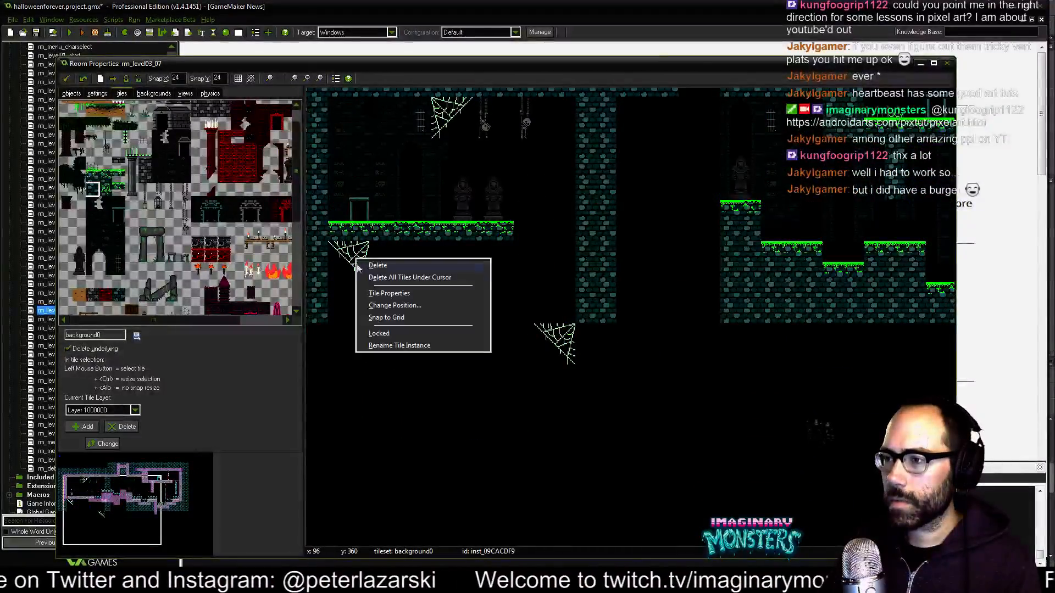
{"action": "left_click", "coordinate": [398, 297]}
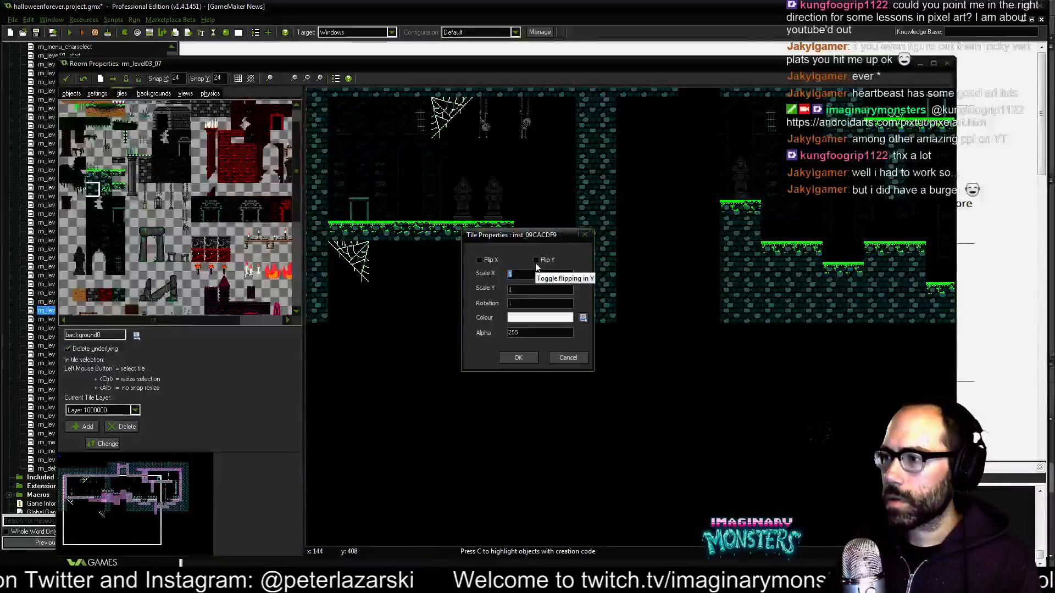
{"action": "left_click", "coordinate": [479, 260]}
{"action": "left_click", "coordinate": [516, 357]}
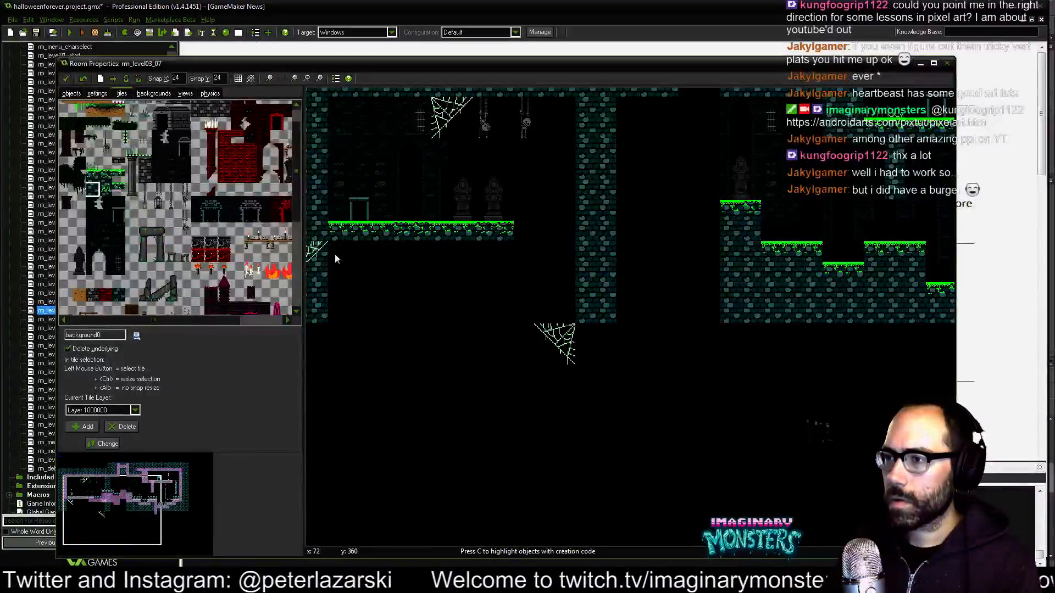
{"action": "left_click", "coordinate": [365, 269]}
{"action": "middle_click_drag", "start_coordinate": [372, 294], "coordinate": [494, 288]}
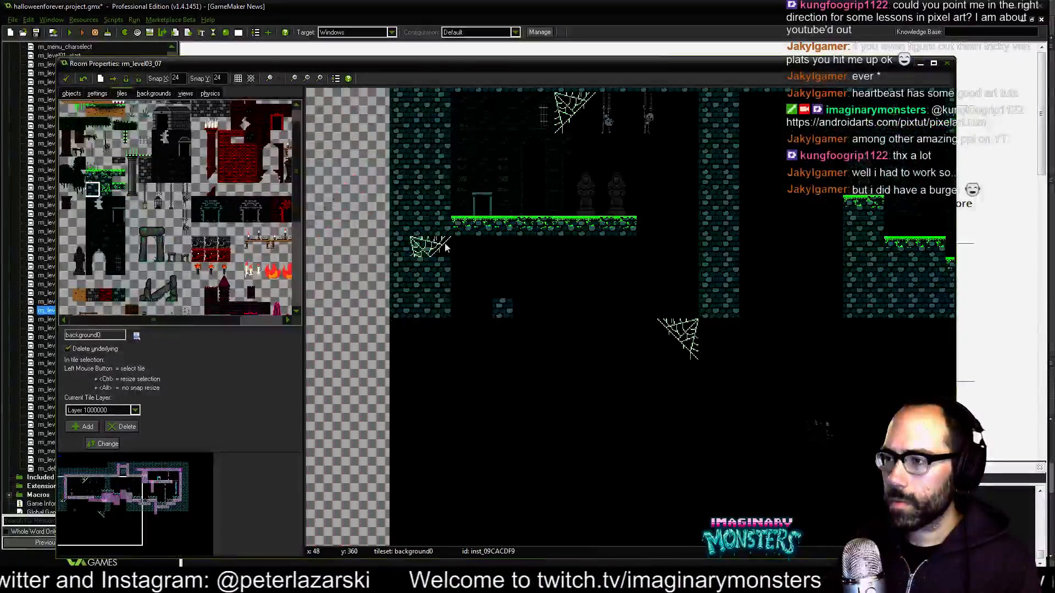
{"action": "left_click_drag", "start_coordinate": [511, 268], "coordinate": [496, 256], "text": "ctrl"}
{"action": "middle_click_drag", "start_coordinate": [531, 295], "coordinate": [430, 365]}
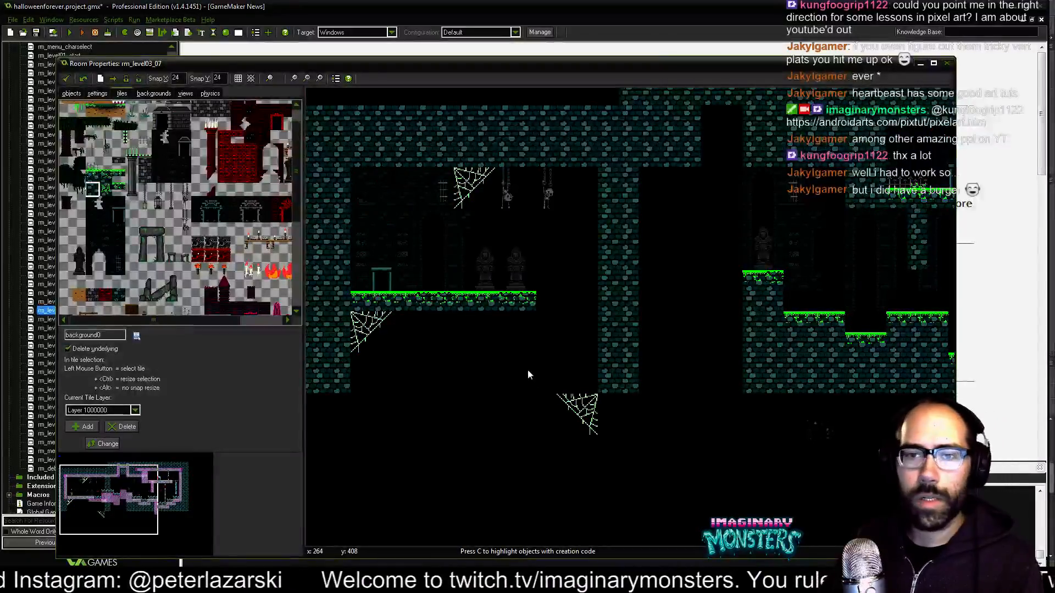
Move two statue tiles into the empty area right of the new wall, one above the other.
{"action": "mouse_move", "coordinate": [527, 394]}
{"action": "middle_mouse_down"}
{"action": "mouse_move", "coordinate": [433, 269]}
{"action": "mouse_move", "coordinate": [389, 431]}
{"action": "mouse_move", "coordinate": [510, 388]}
{"action": "middle_mouse_up"}
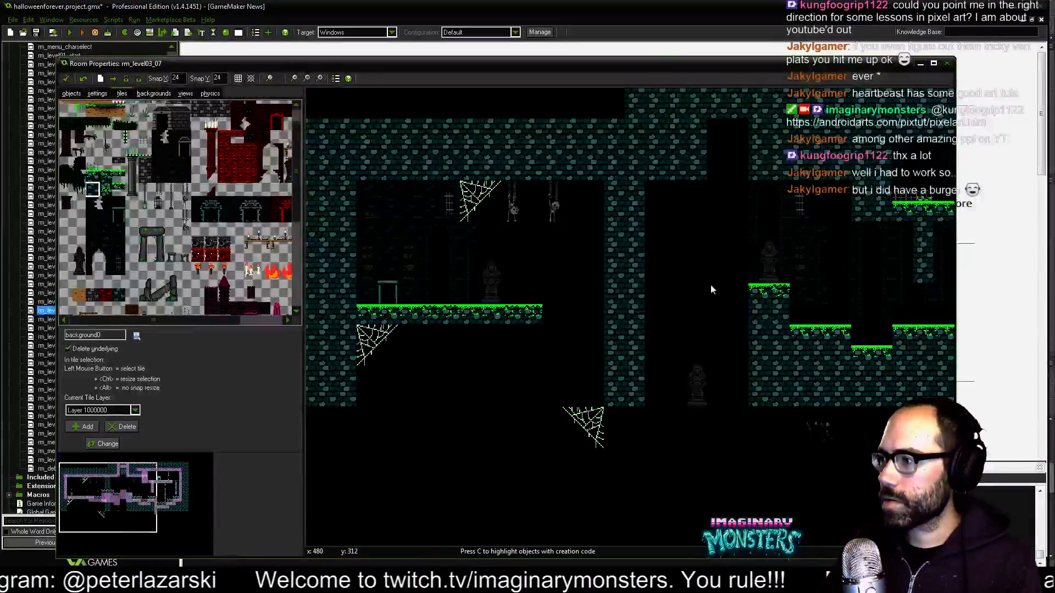
{"action": "left_click_drag", "start_coordinate": [760, 255], "coordinate": [694, 288]}
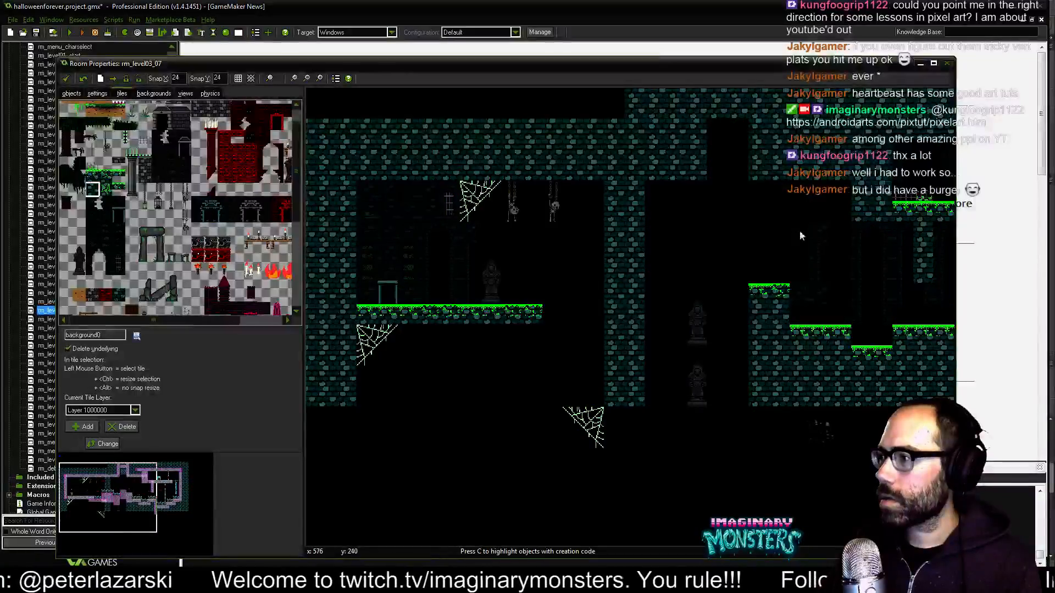
Erase all remaining wall, ground and decoration tiles right of the new wall, except the two moved statues, plus the stub above the wall.
{"action": "middle_click_drag", "start_coordinate": [671, 92], "coordinate": [622, 180]}
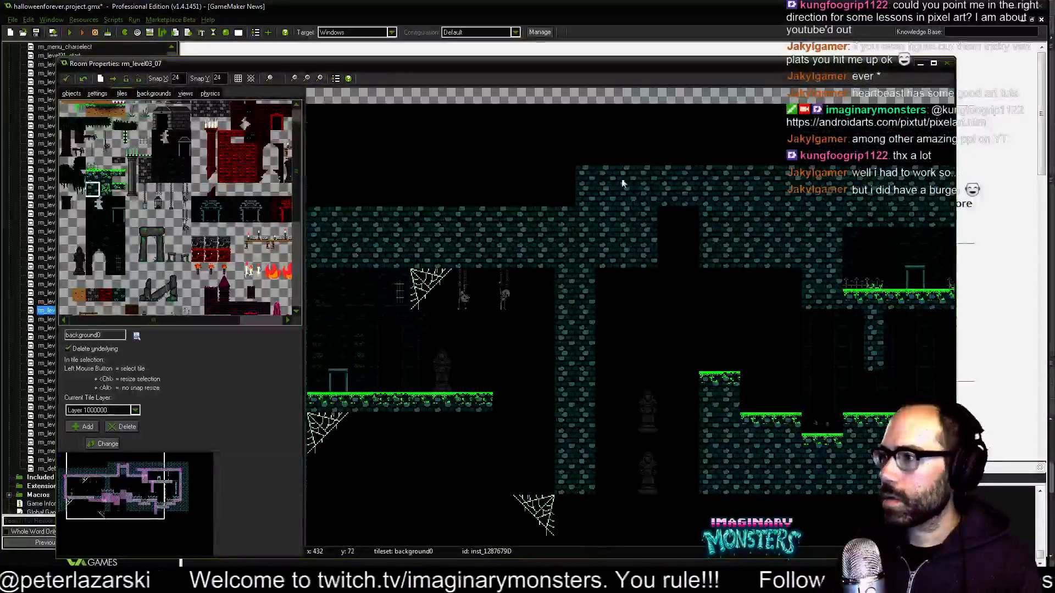
{"action": "mouse_move", "coordinate": [613, 250]}
{"action": "right_mouse_down"}
{"action": "mouse_move", "coordinate": [647, 184]}
{"action": "mouse_move", "coordinate": [775, 242]}
{"action": "mouse_move", "coordinate": [747, 247]}
{"action": "mouse_move", "coordinate": [816, 161]}
{"action": "right_mouse_up"}
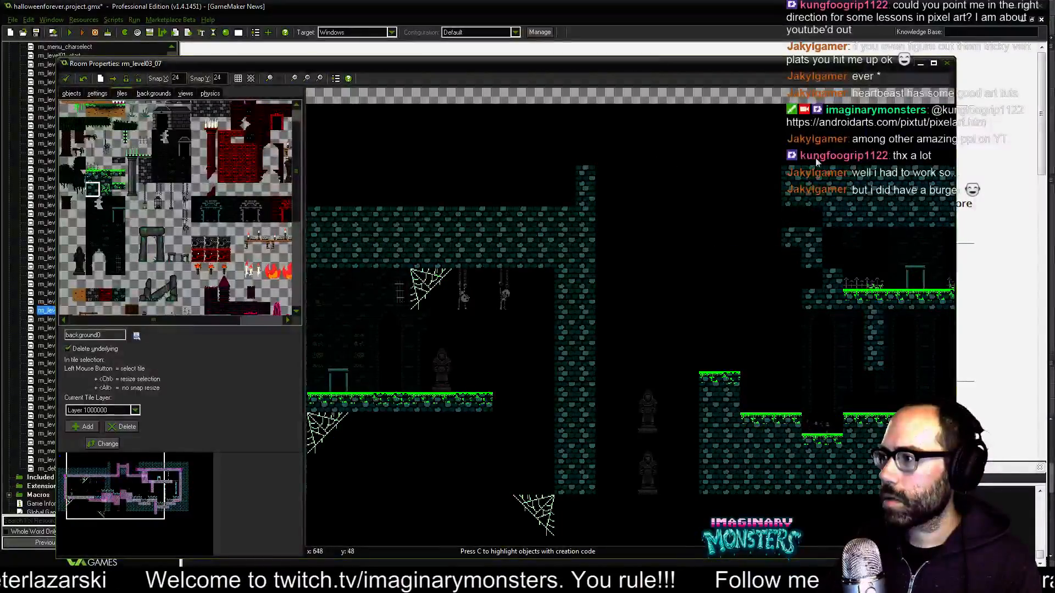
{"action": "right_click_drag", "start_coordinate": [661, 206], "coordinate": [867, 259]}
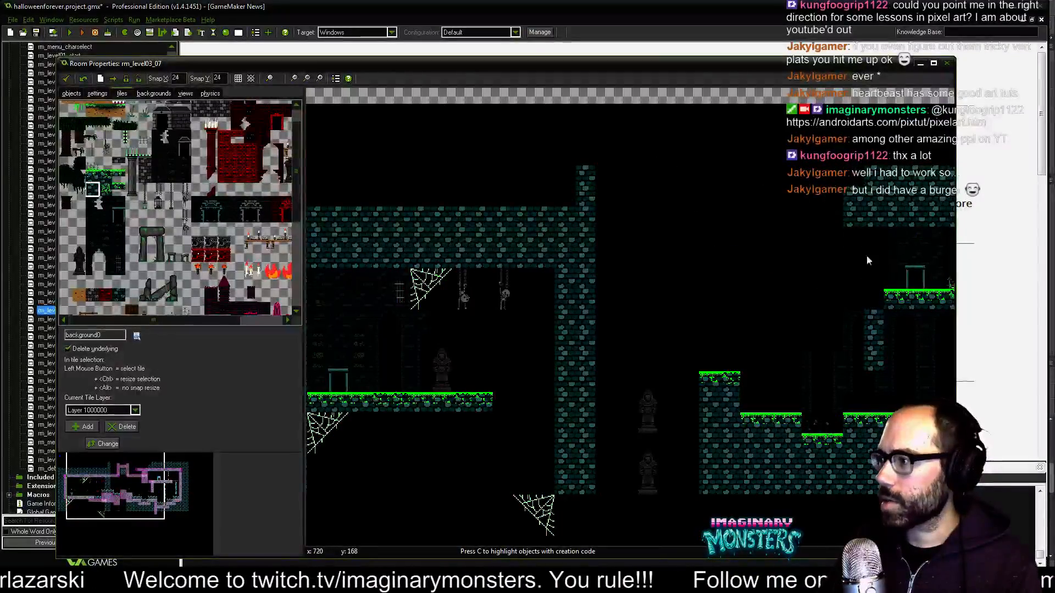
{"action": "right_click_drag", "start_coordinate": [886, 324], "coordinate": [845, 339]}
{"action": "mouse_move", "coordinate": [738, 472]}
{"action": "right_mouse_down"}
{"action": "mouse_move", "coordinate": [710, 447]}
{"action": "mouse_move", "coordinate": [701, 399]}
{"action": "mouse_move", "coordinate": [730, 480]}
{"action": "mouse_move", "coordinate": [764, 488]}
{"action": "mouse_move", "coordinate": [804, 429]}
{"action": "mouse_move", "coordinate": [874, 440]}
{"action": "mouse_move", "coordinate": [855, 479]}
{"action": "mouse_move", "coordinate": [874, 498]}
{"action": "mouse_move", "coordinate": [884, 217]}
{"action": "mouse_move", "coordinate": [870, 230]}
{"action": "right_mouse_up"}
{"action": "middle_click_drag", "start_coordinate": [814, 288], "coordinate": [505, 285]}
{"action": "mouse_move", "coordinate": [608, 168]}
{"action": "right_mouse_down"}
{"action": "mouse_move", "coordinate": [741, 171]}
{"action": "mouse_move", "coordinate": [783, 239]}
{"action": "mouse_move", "coordinate": [793, 475]}
{"action": "mouse_move", "coordinate": [774, 189]}
{"action": "mouse_move", "coordinate": [759, 476]}
{"action": "mouse_move", "coordinate": [750, 455]}
{"action": "mouse_move", "coordinate": [759, 484]}
{"action": "mouse_move", "coordinate": [593, 470]}
{"action": "mouse_move", "coordinate": [666, 434]}
{"action": "mouse_move", "coordinate": [621, 399]}
{"action": "mouse_move", "coordinate": [647, 386]}
{"action": "mouse_move", "coordinate": [672, 332]}
{"action": "mouse_move", "coordinate": [588, 283]}
{"action": "mouse_move", "coordinate": [607, 207]}
{"action": "mouse_move", "coordinate": [652, 181]}
{"action": "mouse_move", "coordinate": [709, 213]}
{"action": "mouse_move", "coordinate": [702, 235]}
{"action": "mouse_move", "coordinate": [737, 220]}
{"action": "mouse_move", "coordinate": [732, 397]}
{"action": "mouse_move", "coordinate": [685, 278]}
{"action": "right_mouse_up"}
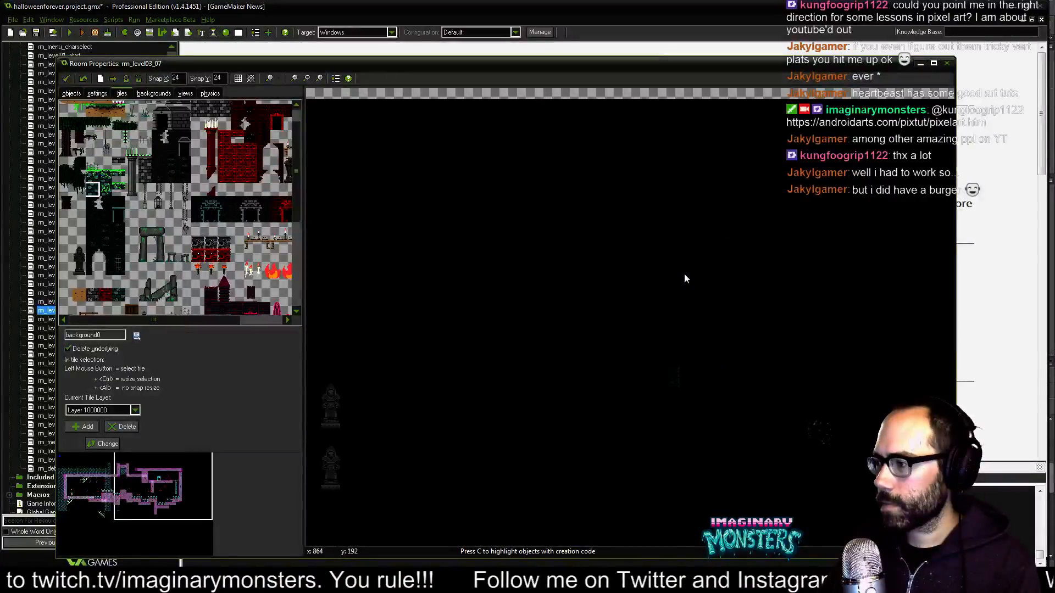
{"action": "scroll", "coordinate": [631, 372], "scroll_direction": "down", "scroll_amount": 2}
{"action": "middle_click_drag", "start_coordinate": [629, 303], "coordinate": [709, 231]}
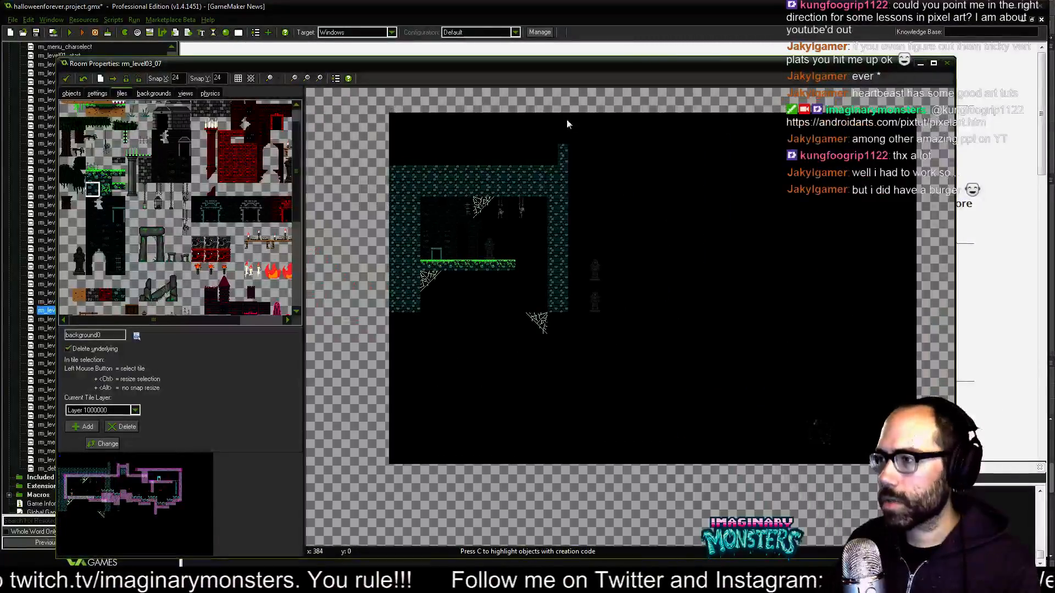
{"action": "right_click", "coordinate": [562, 154]}
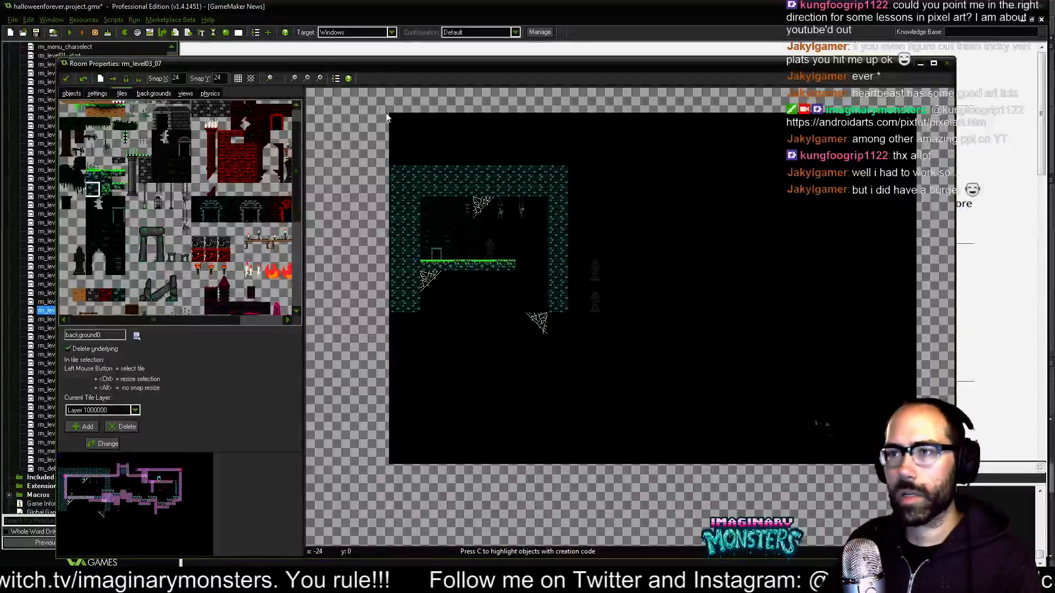
Turn on the display of objects in the room view and switch to object editing.
{"action": "left_click", "coordinate": [278, 78]}
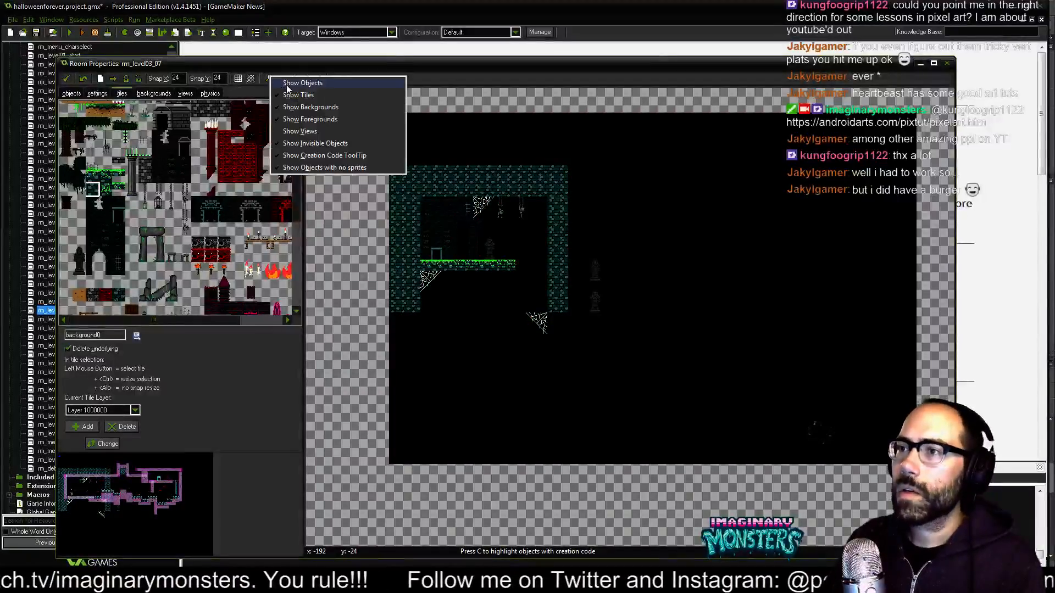
{"action": "left_click", "coordinate": [286, 85]}
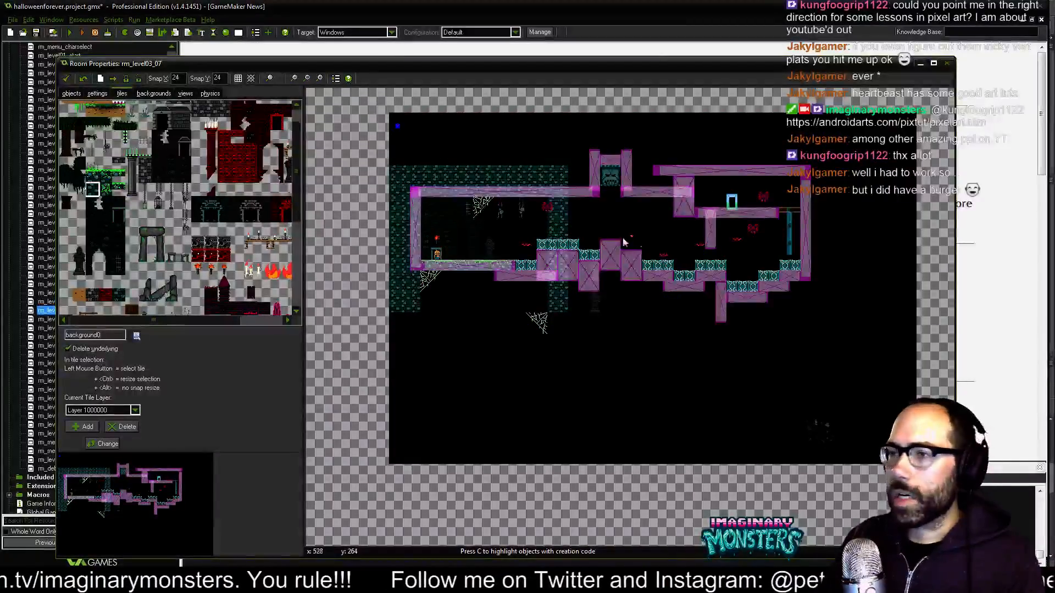
{"action": "left_click", "coordinate": [71, 94]}
{"action": "scroll", "coordinate": [614, 160], "scroll_direction": "up", "scroll_amount": 1}
{"action": "right_click", "coordinate": [607, 159], "text": "ctrl"}
{"action": "right_click", "coordinate": [593, 173], "text": "ctrl"}
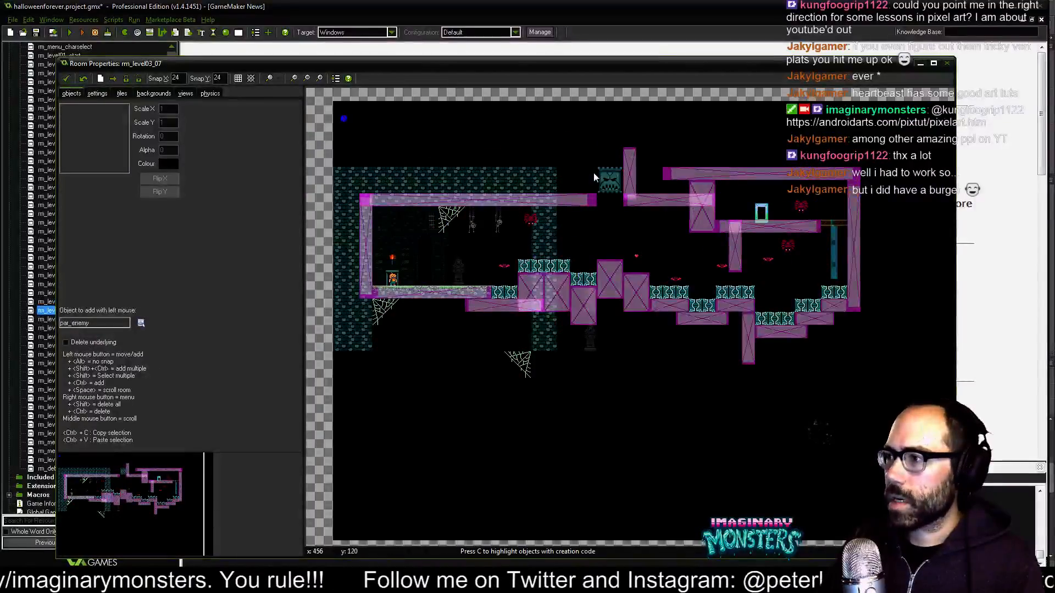
{"action": "right_click", "coordinate": [630, 187], "text": "ctrl"}
{"action": "right_click", "coordinate": [645, 198], "text": "ctrl"}
{"action": "right_click", "coordinate": [687, 176], "text": "ctrl"}
{"action": "right_click", "coordinate": [698, 199], "text": "ctrl"}
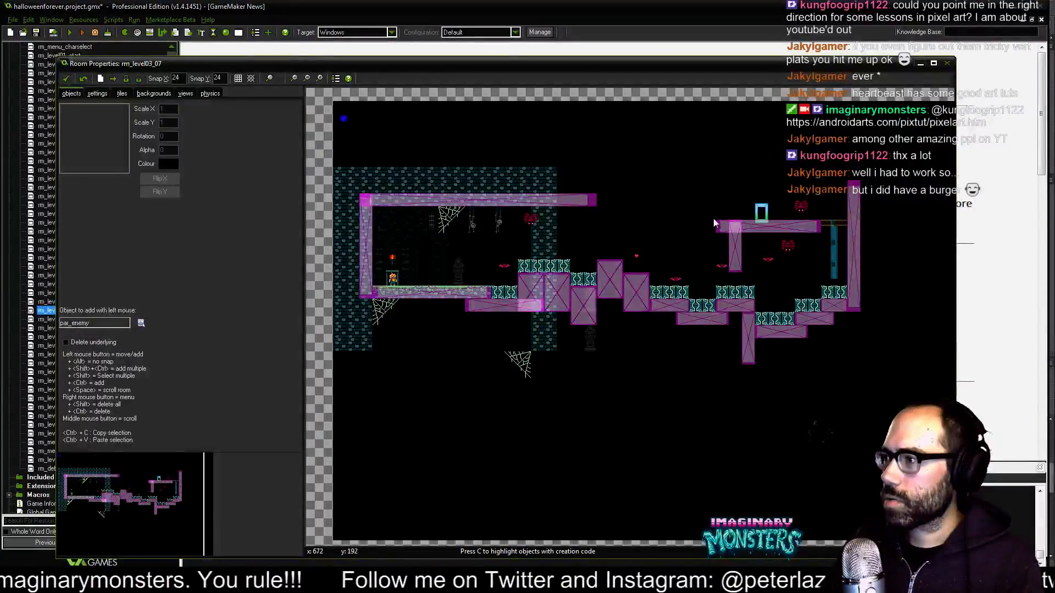
{"action": "right_click", "coordinate": [721, 226], "text": "ctrl"}
{"action": "right_click", "coordinate": [736, 249], "text": "ctrl"}
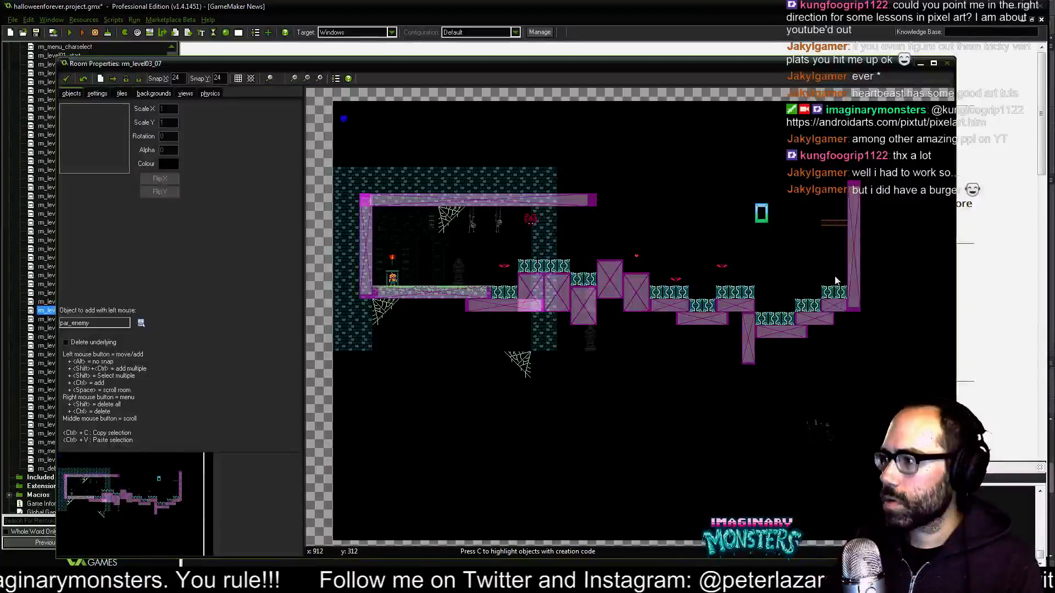
{"action": "right_click", "coordinate": [800, 305], "text": "ctrl"}
{"action": "right_click", "coordinate": [783, 319], "text": "ctrl"}
{"action": "right_click", "coordinate": [780, 332], "text": "ctrl"}
{"action": "right_click", "coordinate": [748, 342], "text": "ctrl"}
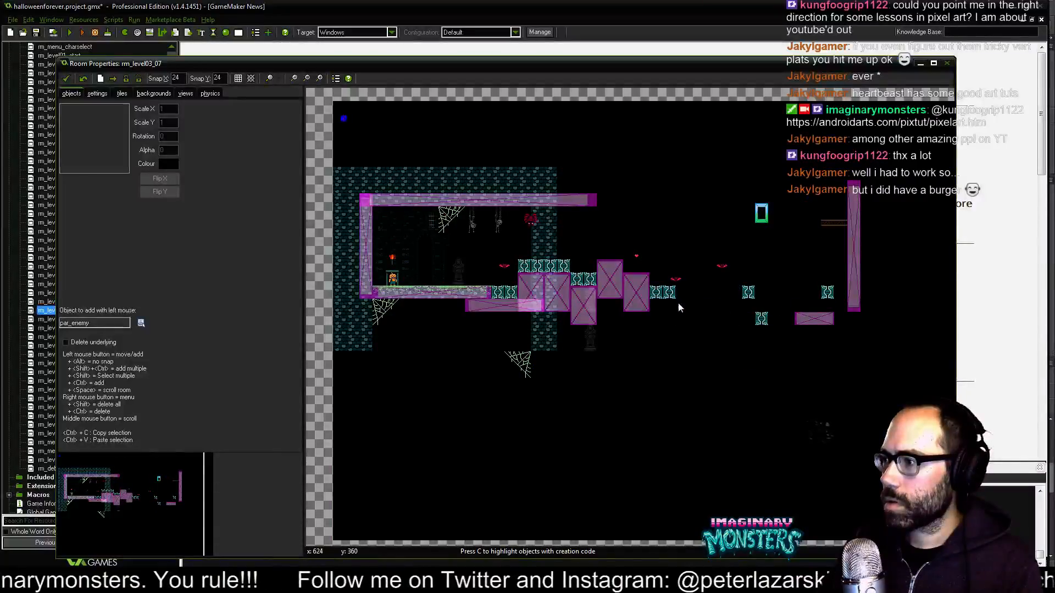
{"action": "right_click", "coordinate": [611, 281], "text": "ctrl"}
{"action": "right_click", "coordinate": [593, 293], "text": "ctrl"}
{"action": "right_click", "coordinate": [592, 297], "text": "ctrl"}
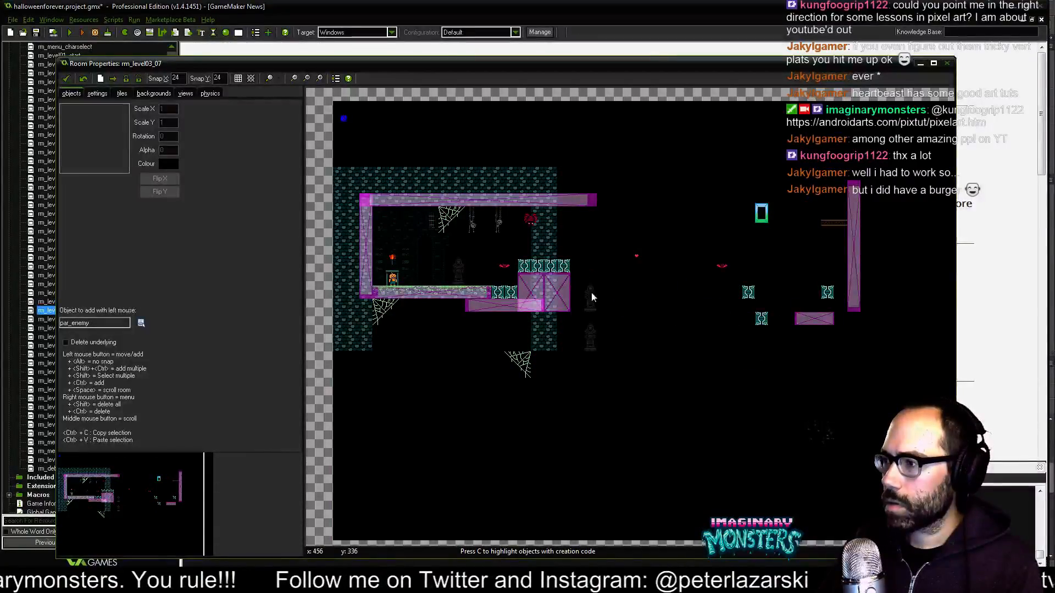
{"action": "right_click", "coordinate": [575, 202], "text": "ctrl"}
{"action": "key", "text": "ctrl+z"}
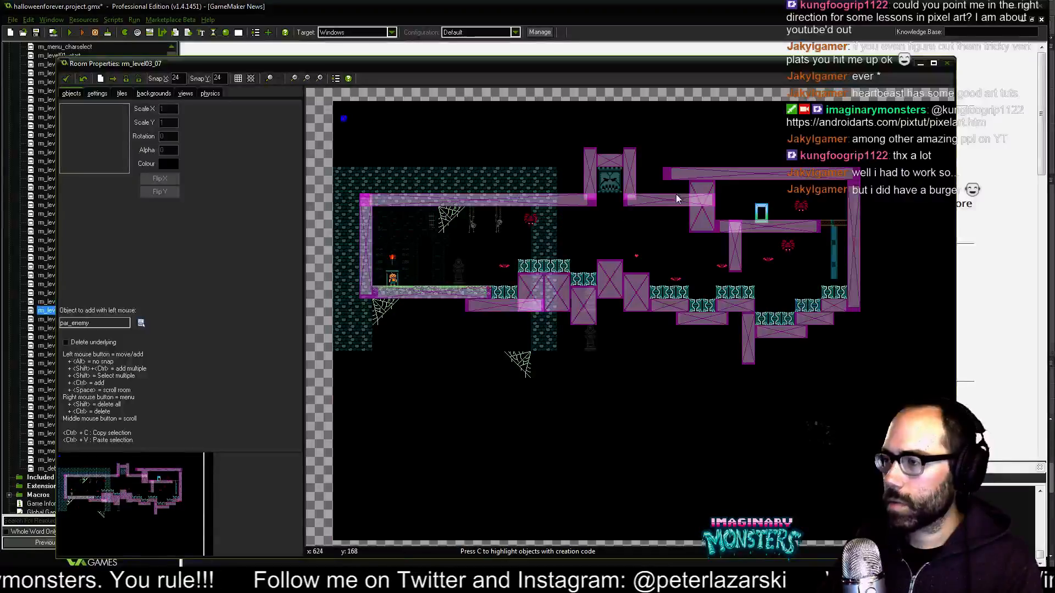
Delete the wall, block and enemy objects right of the new wall except the door, and move the door to the room's lower area.
{"action": "right_click", "coordinate": [587, 177], "text": "ctrl"}
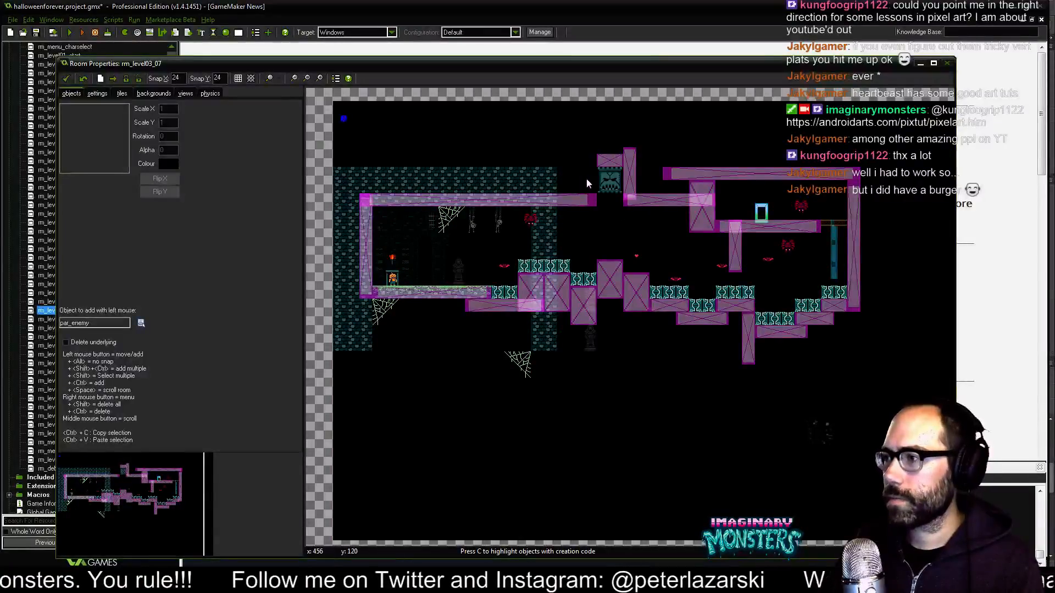
{"action": "right_click", "coordinate": [609, 177], "text": "ctrl"}
{"action": "mouse_move", "coordinate": [610, 172]}
{"action": "right_mouse_down", "text": "shift"}
{"action": "mouse_move", "coordinate": [713, 226]}
{"action": "mouse_move", "coordinate": [743, 269]}
{"action": "mouse_move", "coordinate": [803, 217]}
{"action": "mouse_move", "coordinate": [855, 261]}
{"action": "mouse_move", "coordinate": [779, 319]}
{"action": "mouse_move", "coordinate": [802, 307]}
{"action": "mouse_move", "coordinate": [747, 329]}
{"action": "mouse_move", "coordinate": [730, 304]}
{"action": "mouse_move", "coordinate": [699, 311]}
{"action": "mouse_move", "coordinate": [674, 267]}
{"action": "mouse_move", "coordinate": [594, 291]}
{"action": "mouse_move", "coordinate": [575, 275]}
{"action": "mouse_move", "coordinate": [641, 255]}
{"action": "mouse_move", "coordinate": [756, 263]}
{"action": "right_mouse_up", "text": "shift"}
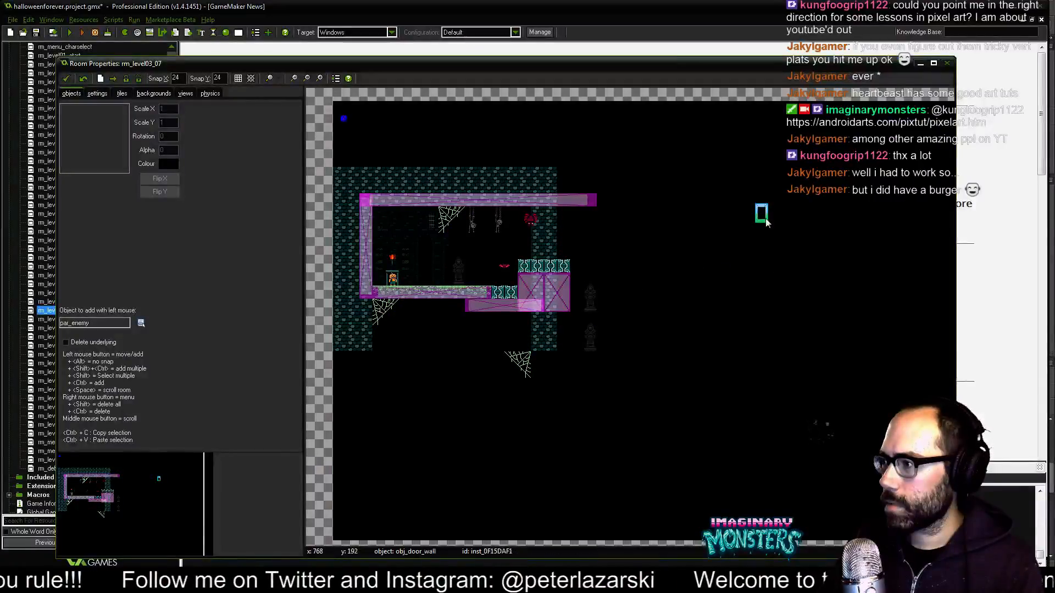
{"action": "left_click_drag", "start_coordinate": [761, 214], "coordinate": [517, 497]}
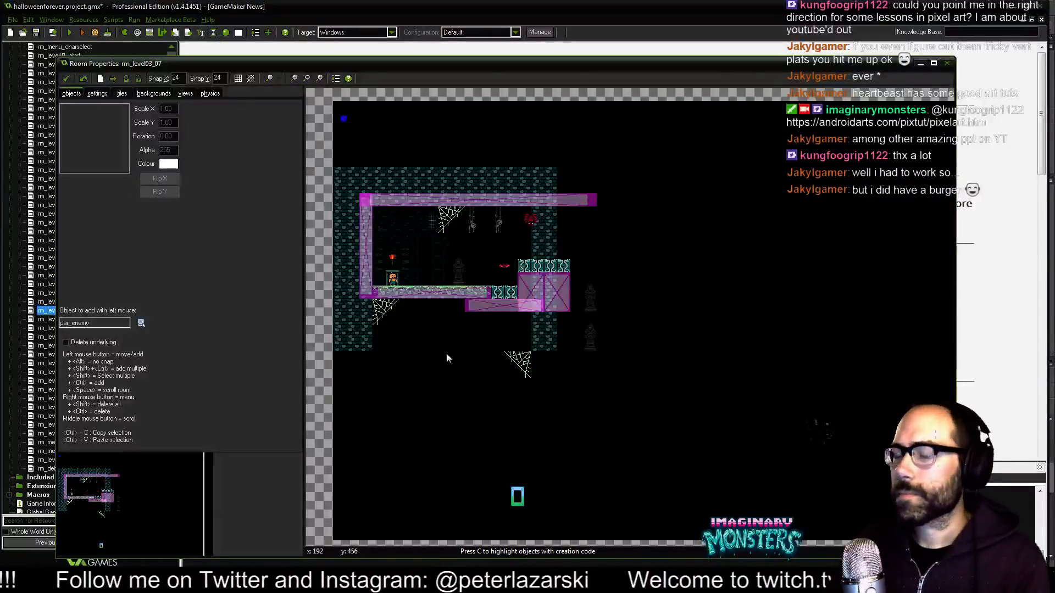
Move the loose horizontal wall object down to the lower cobweb and fit the tall wall block onto the new brick wall.
{"action": "scroll", "coordinate": [539, 343], "scroll_direction": "up", "scroll_amount": 1}
{"action": "scroll", "coordinate": [538, 343], "scroll_direction": "up", "scroll_amount": 1}
{"action": "left_click_drag", "start_coordinate": [602, 308], "coordinate": [607, 407]}
{"action": "left_click_drag", "start_coordinate": [668, 279], "coordinate": [690, 314]}
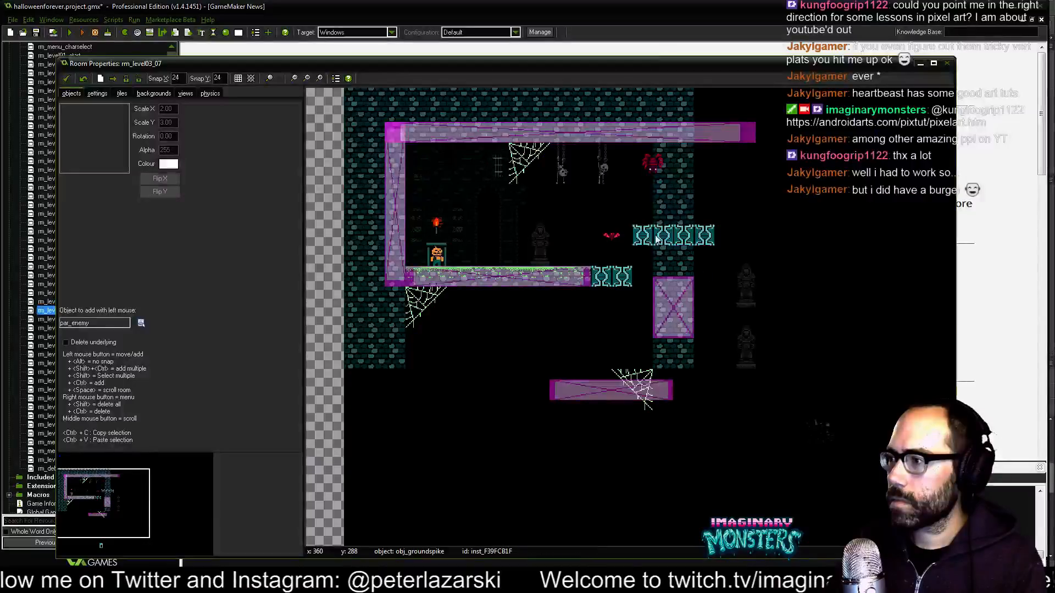
Delete the upper row of ground-spike blocks in front of the new brick wall.
{"action": "right_click", "coordinate": [663, 235], "text": "ctrl"}
{"action": "right_click", "coordinate": [703, 235], "text": "ctrl"}
{"action": "right_click", "coordinate": [680, 233], "text": "ctrl"}
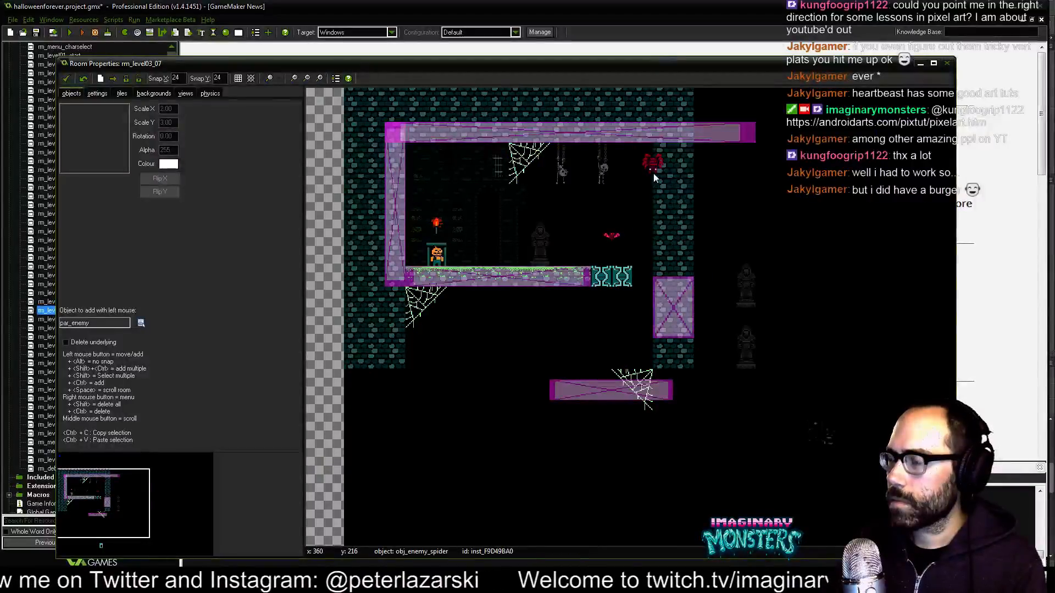
Set the X and Y snap to 12 and move the outer ground-spike block diagonally below the one at the ledge's end.
{"action": "mouse_move", "coordinate": [624, 282]}
{"action": "left_mouse_down"}
{"action": "mouse_move", "coordinate": [622, 301]}
{"action": "mouse_move", "coordinate": [638, 309]}
{"action": "mouse_move", "coordinate": [606, 287]}
{"action": "mouse_move", "coordinate": [610, 297]}
{"action": "left_mouse_up"}
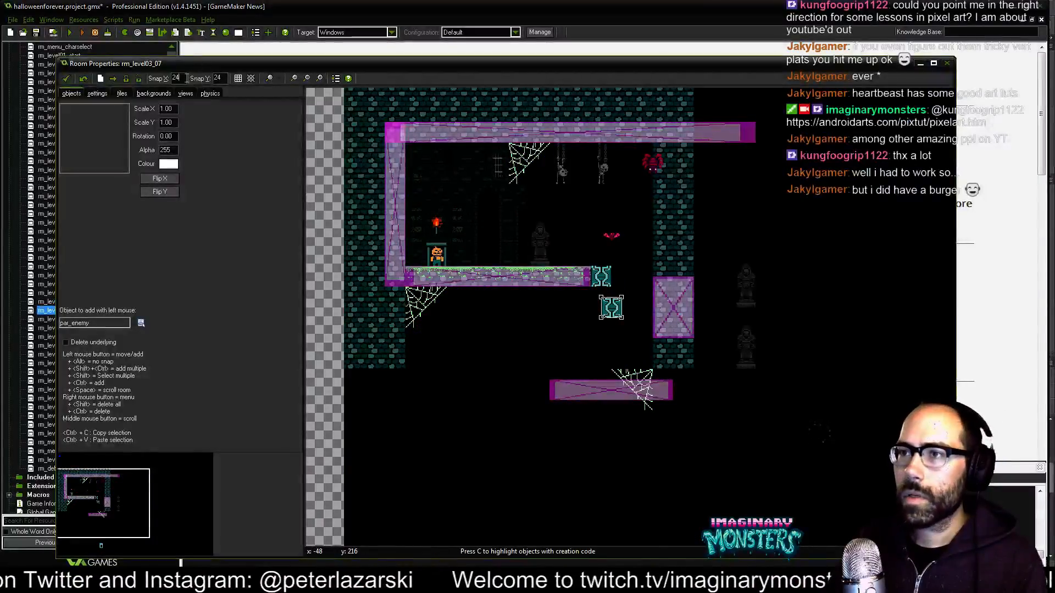
{"action": "left_click_drag", "start_coordinate": [185, 78], "coordinate": [163, 87]}
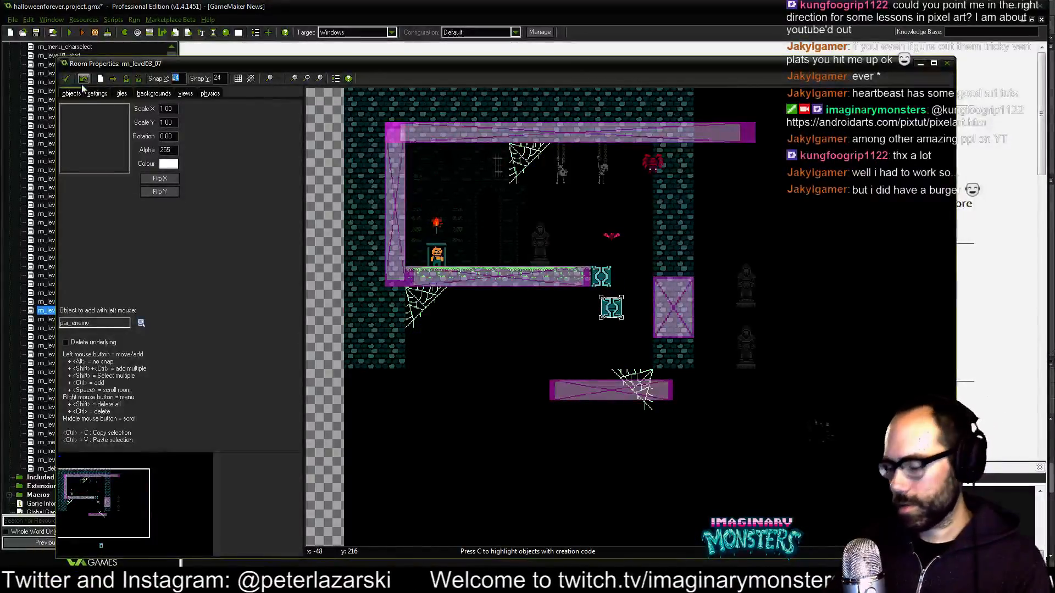
{"action": "type", "text": "12"}
{"action": "key", "text": "Tab"}
{"action": "type", "text": "12"}
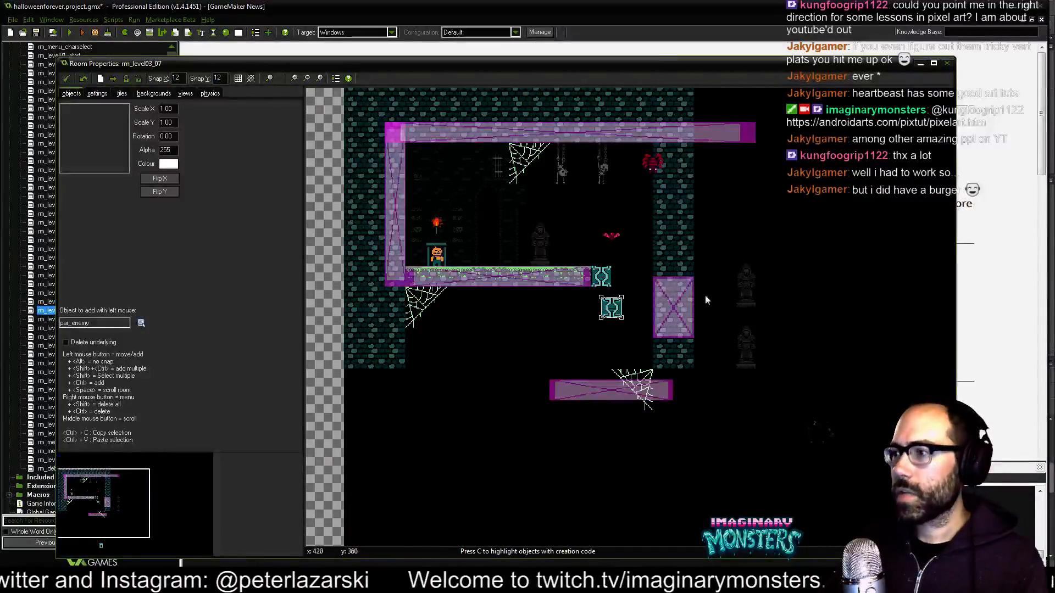
{"action": "left_click_drag", "start_coordinate": [625, 311], "coordinate": [627, 299]}
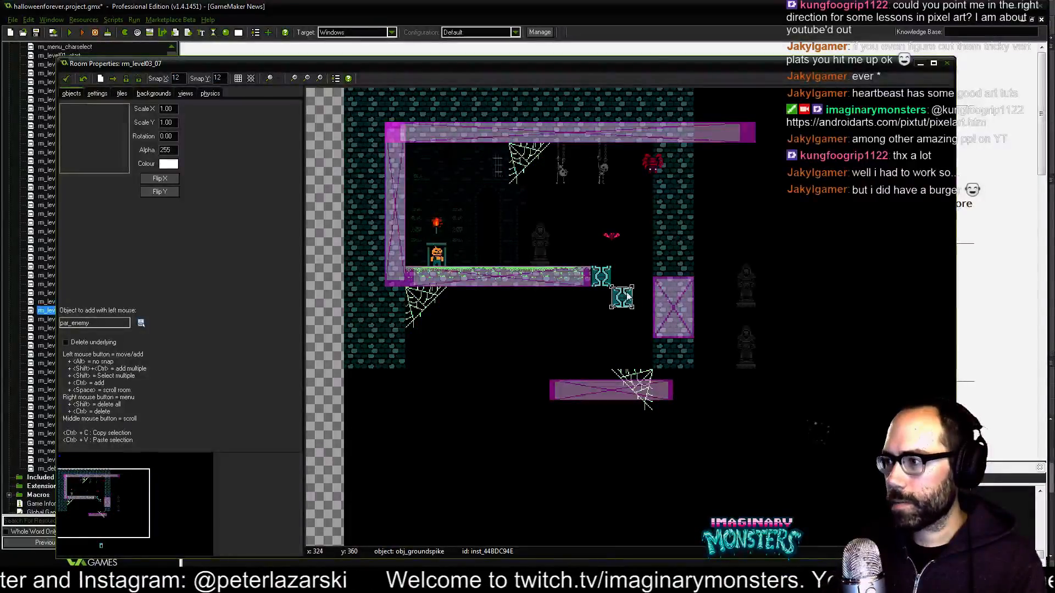
Paste a copy of the ground-spike block one step further down, so the blocks descend from the ledge to the brick wall.
{"action": "middle_click_drag", "start_coordinate": [586, 296], "coordinate": [423, 275]}
{"action": "scroll", "coordinate": [486, 300], "scroll_direction": "up", "scroll_amount": 1}
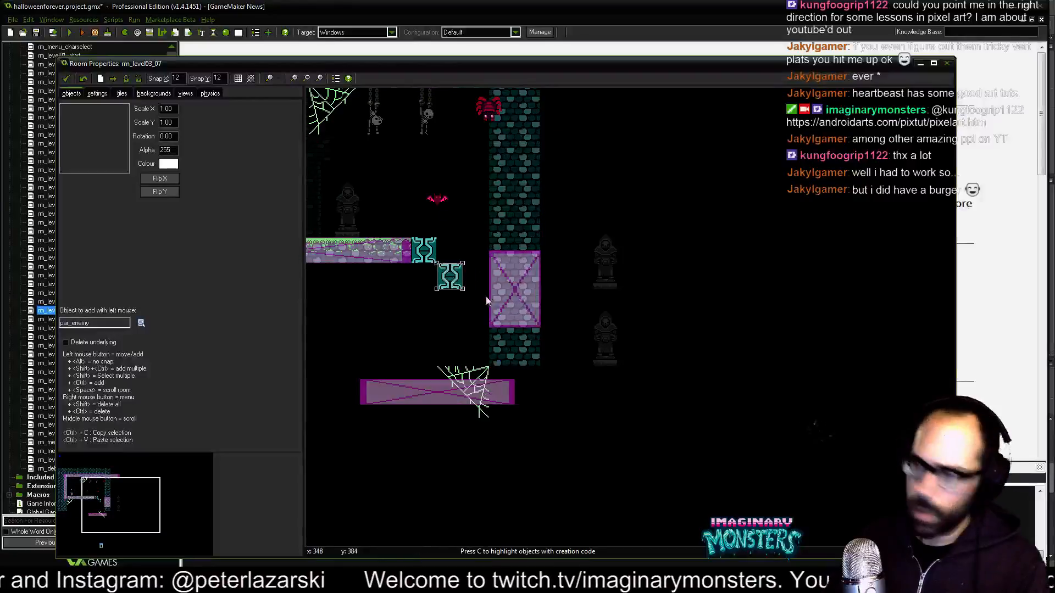
{"action": "scroll", "coordinate": [486, 300], "scroll_direction": "up", "scroll_amount": 1}
{"action": "middle_click_drag", "start_coordinate": [454, 314], "coordinate": [533, 297]}
{"action": "key", "text": "ctrl+v"}
{"action": "middle_click_drag", "start_coordinate": [613, 280], "coordinate": [557, 298]}
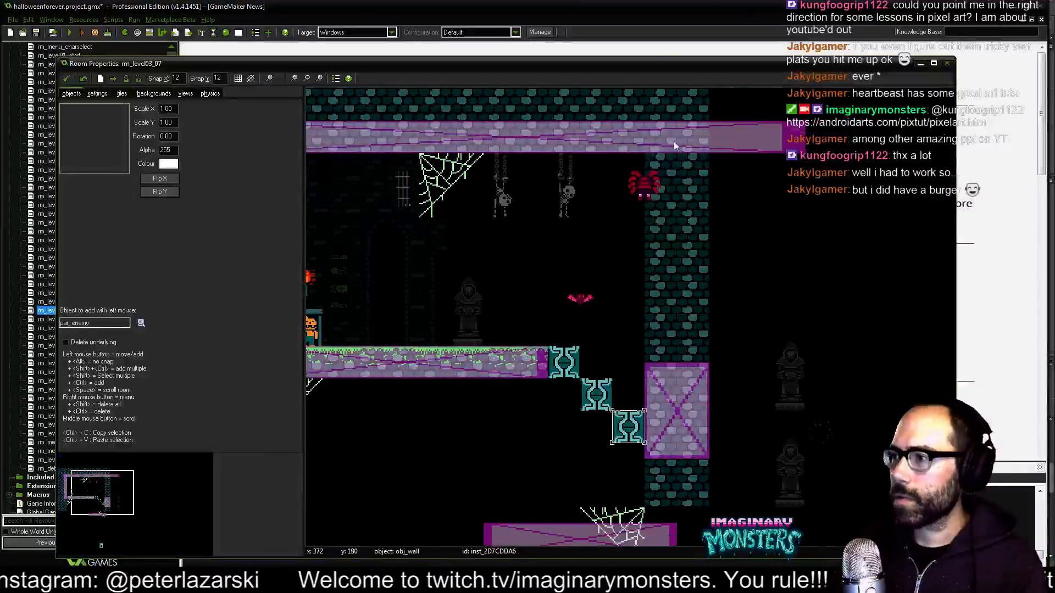
Delete the spider below the ceiling and move the tall wall block right until it sits just beside the brick wall.
{"action": "right_click", "coordinate": [637, 181], "text": "ctrl"}
{"action": "middle_click_drag", "start_coordinate": [697, 420], "coordinate": [652, 321]}
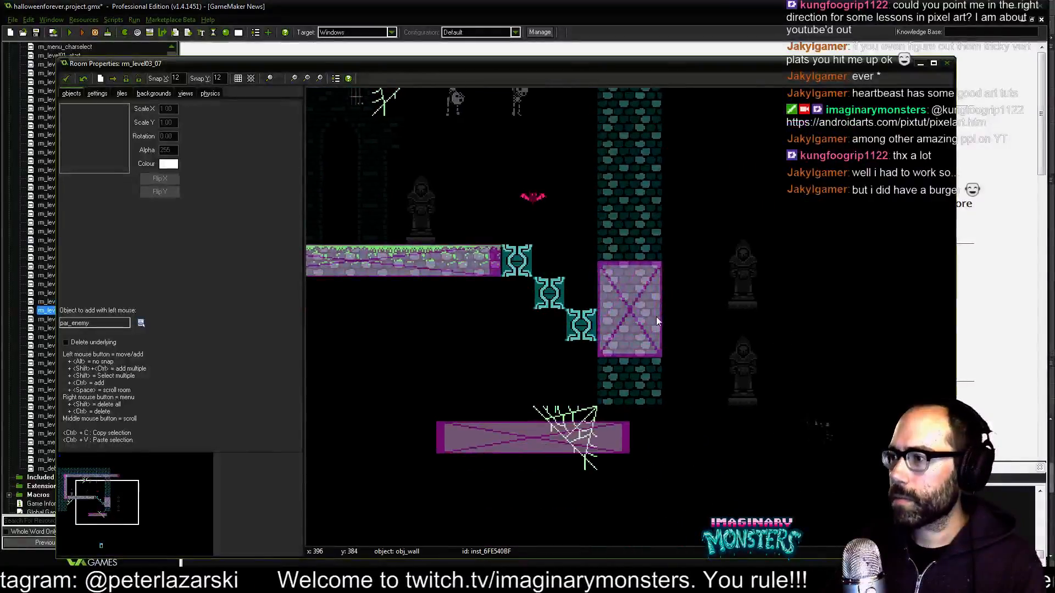
{"action": "left_click_drag", "start_coordinate": [657, 321], "coordinate": [722, 318]}
{"action": "right_click", "coordinate": [723, 318]}
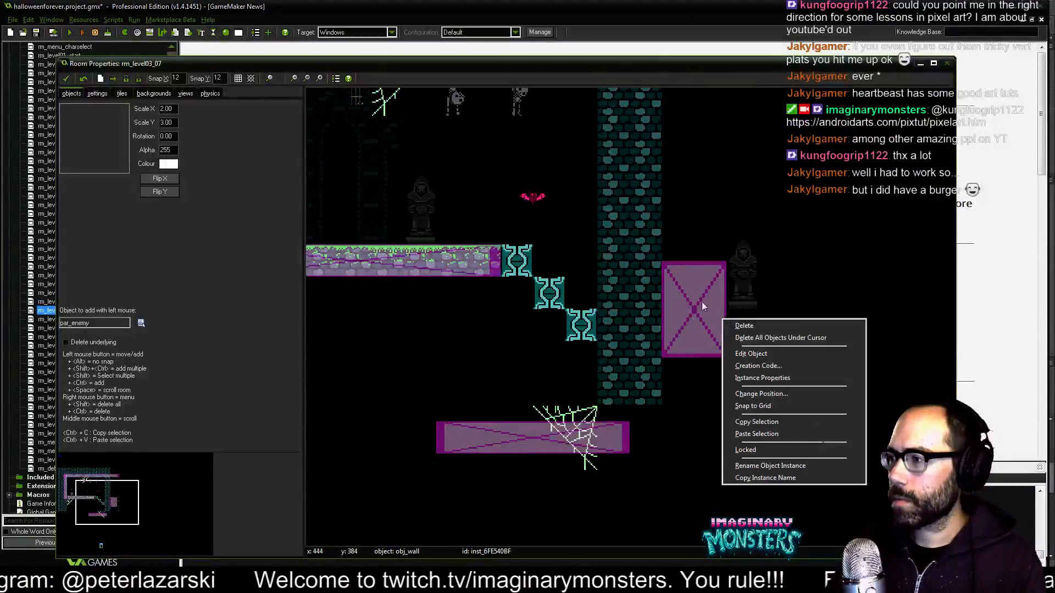
{"action": "left_click", "coordinate": [702, 305]}
{"action": "middle_click_drag", "start_coordinate": [717, 250], "coordinate": [575, 331]}
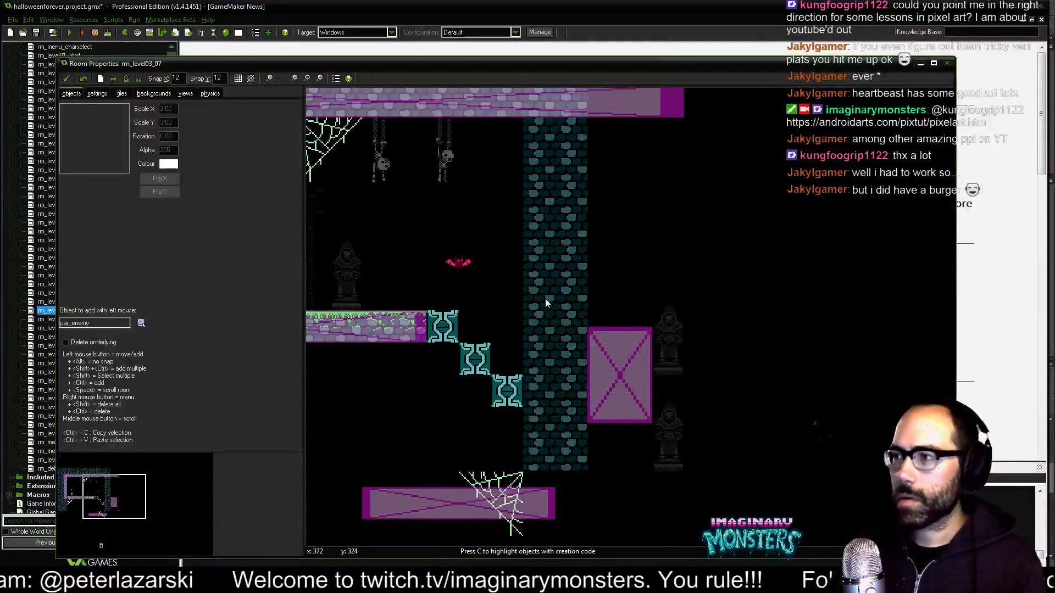
Move the brick wall's tiles two tile widths right, row by row from the ceiling down to the lowest ground-spike block's level.
{"action": "left_click", "coordinate": [122, 93]}
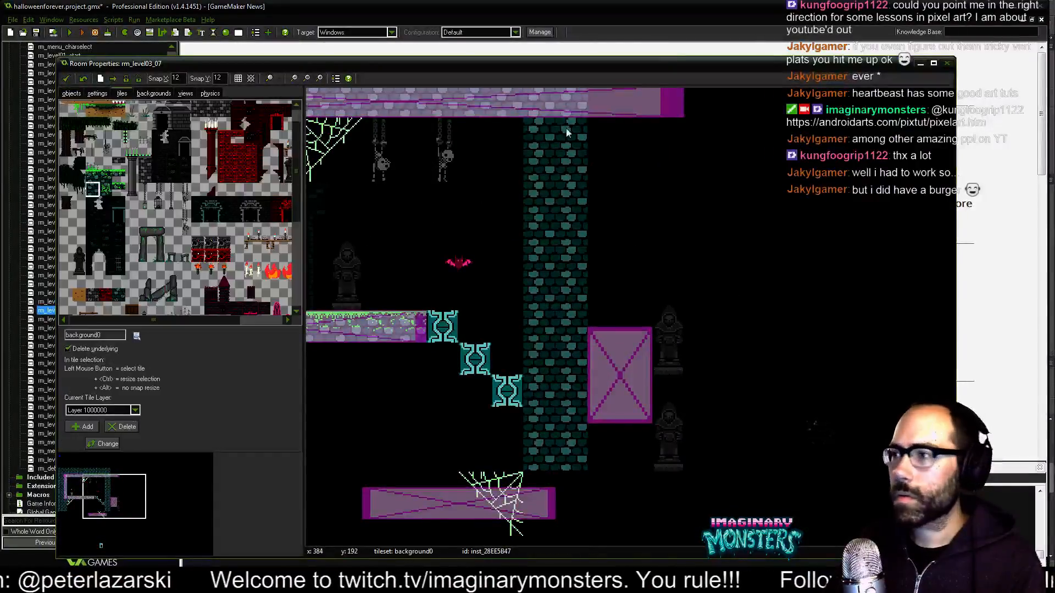
{"action": "left_click_drag", "start_coordinate": [536, 127], "coordinate": [623, 128]}
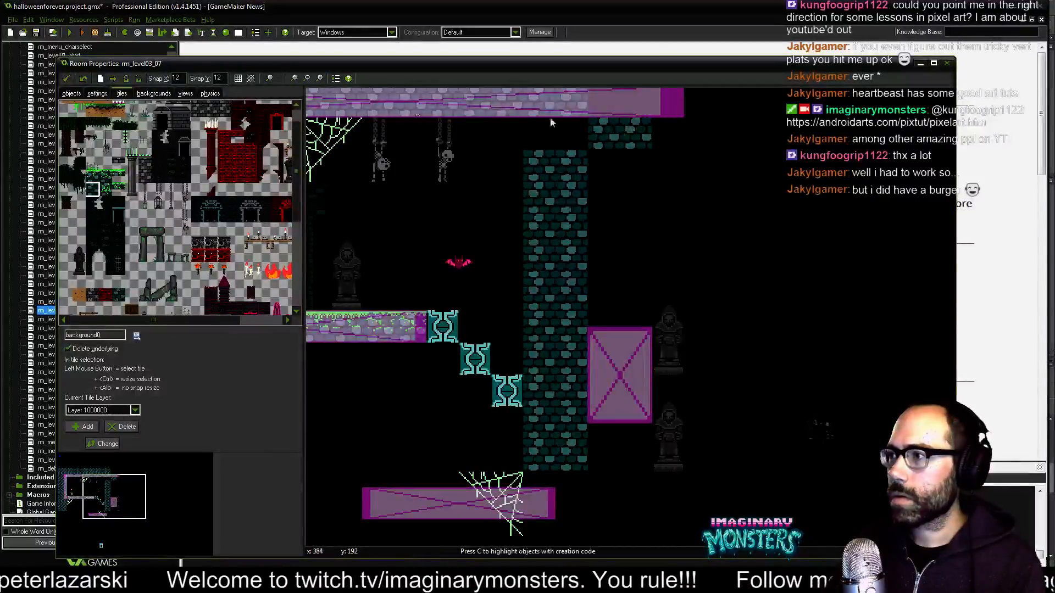
{"action": "left_click_drag", "start_coordinate": [536, 162], "coordinate": [630, 157], "text": "ctrl"}
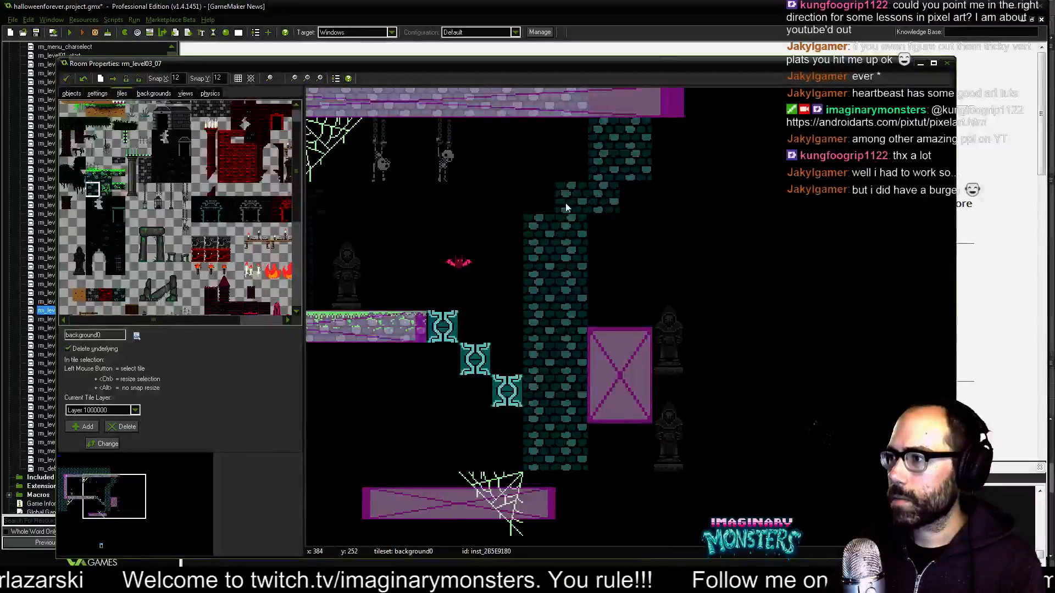
{"action": "left_click_drag", "start_coordinate": [542, 232], "coordinate": [611, 225], "text": "ctrl"}
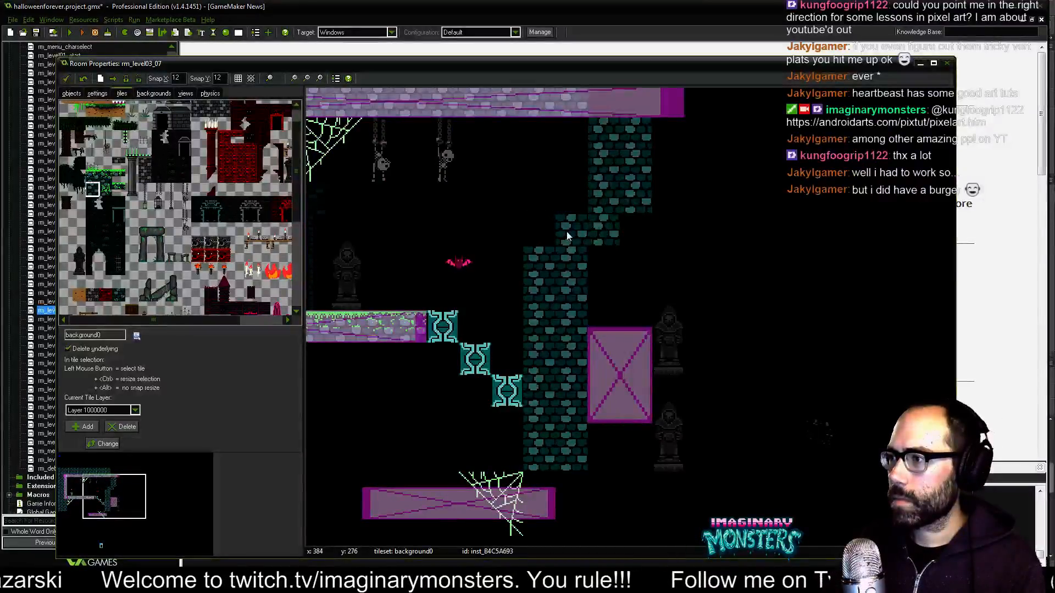
{"action": "left_click_drag", "start_coordinate": [572, 254], "coordinate": [638, 254], "text": "ctrl"}
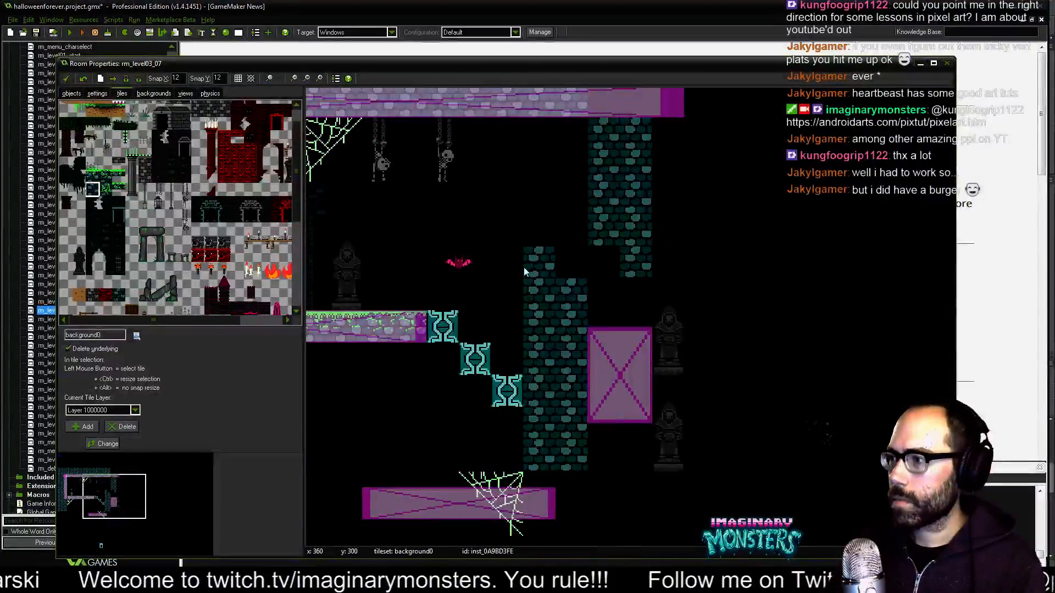
{"action": "left_click_drag", "start_coordinate": [523, 268], "coordinate": [591, 258], "text": "ctrl"}
{"action": "right_click", "coordinate": [591, 257]}
{"action": "left_click_drag", "start_coordinate": [531, 292], "coordinate": [632, 285], "text": "ctrl"}
{"action": "left_click_drag", "start_coordinate": [578, 321], "coordinate": [628, 321], "text": "ctrl"}
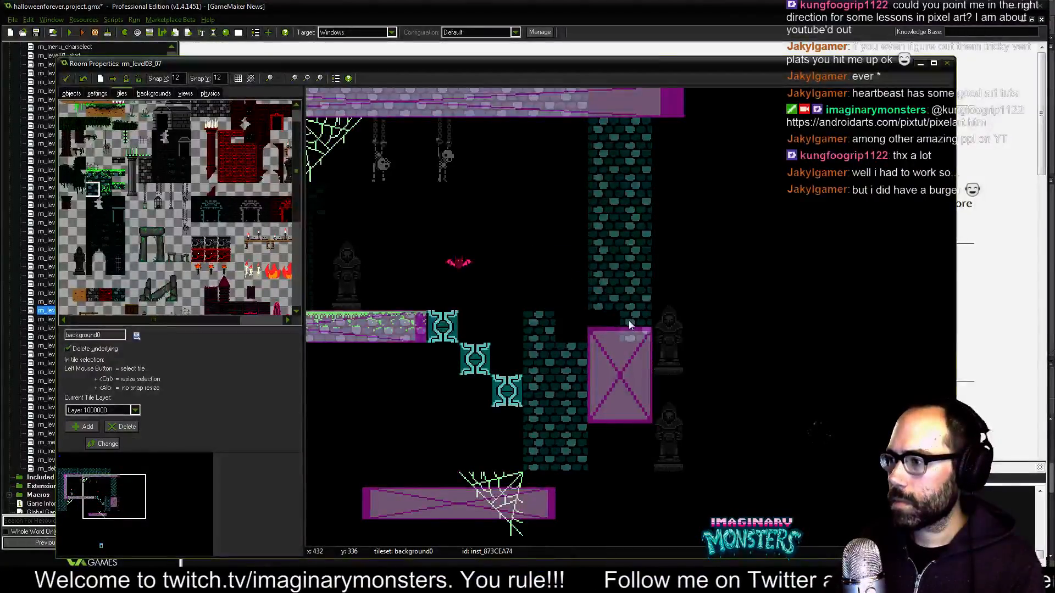
{"action": "left_click_drag", "start_coordinate": [550, 333], "coordinate": [601, 323], "text": "ctrl"}
{"action": "left_click_drag", "start_coordinate": [537, 368], "coordinate": [634, 357], "text": "ctrl"}
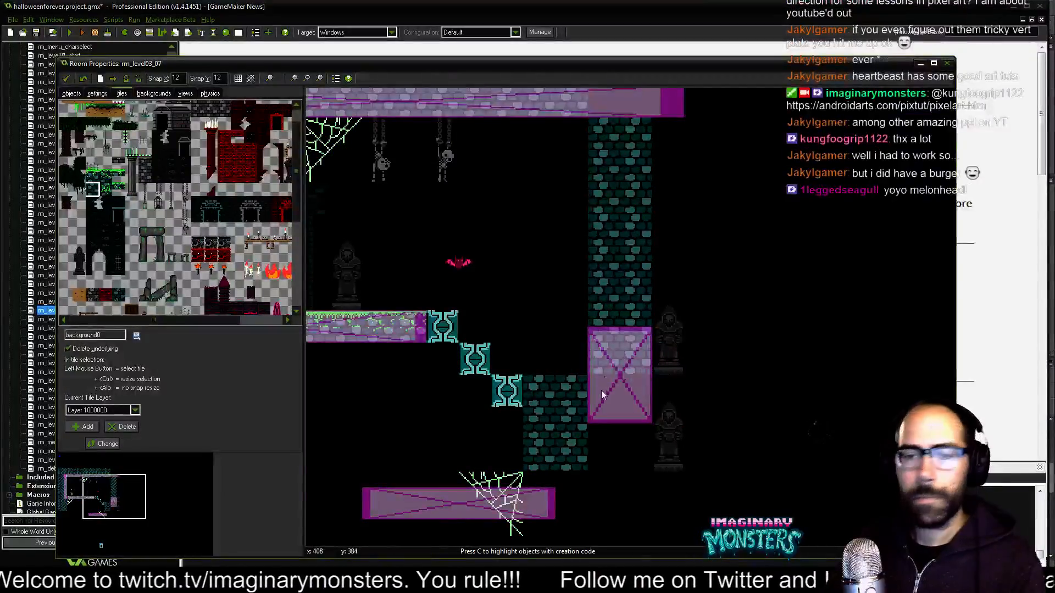
Shift the remaining lower brick tiles two tile widths right, behind and below the tall wall block, to complete the relocated wall.
{"action": "scroll", "coordinate": [601, 390], "scroll_direction": "down", "scroll_amount": 3}
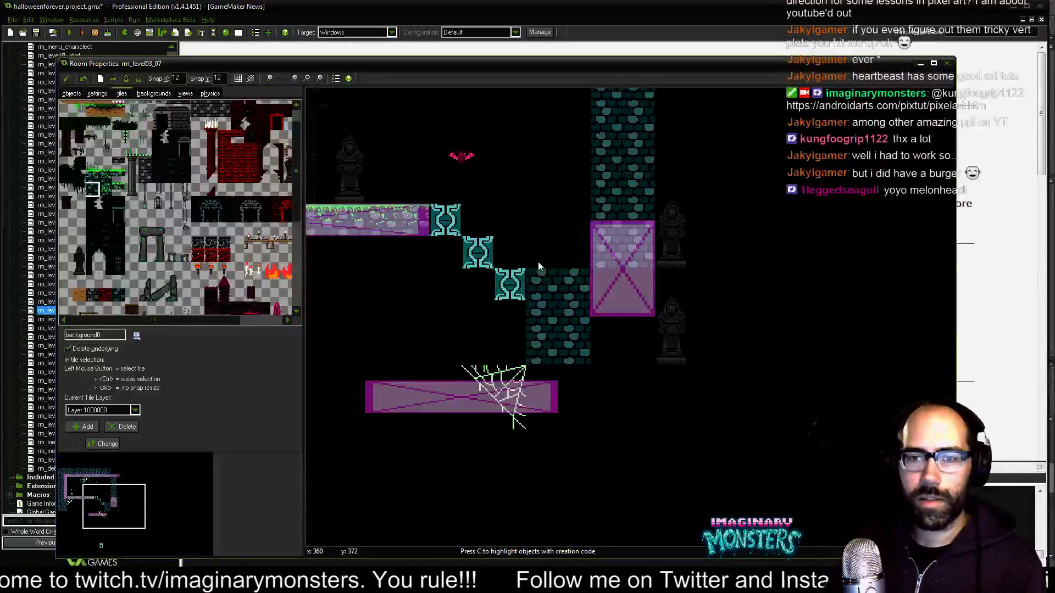
{"action": "right_click", "coordinate": [553, 288]}
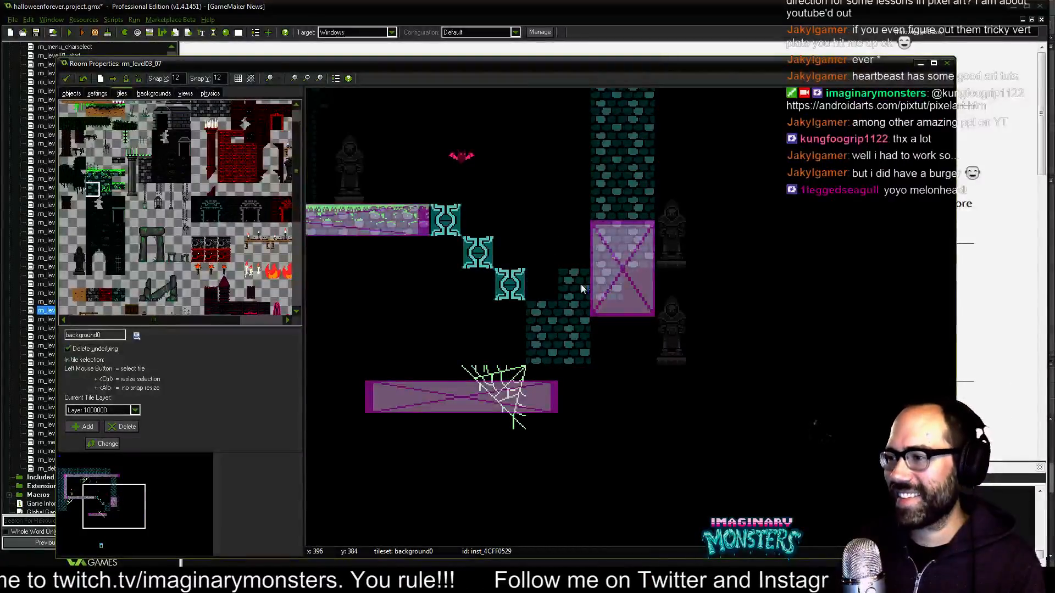
{"action": "right_click", "coordinate": [582, 285]}
{"action": "left_click", "coordinate": [572, 328]}
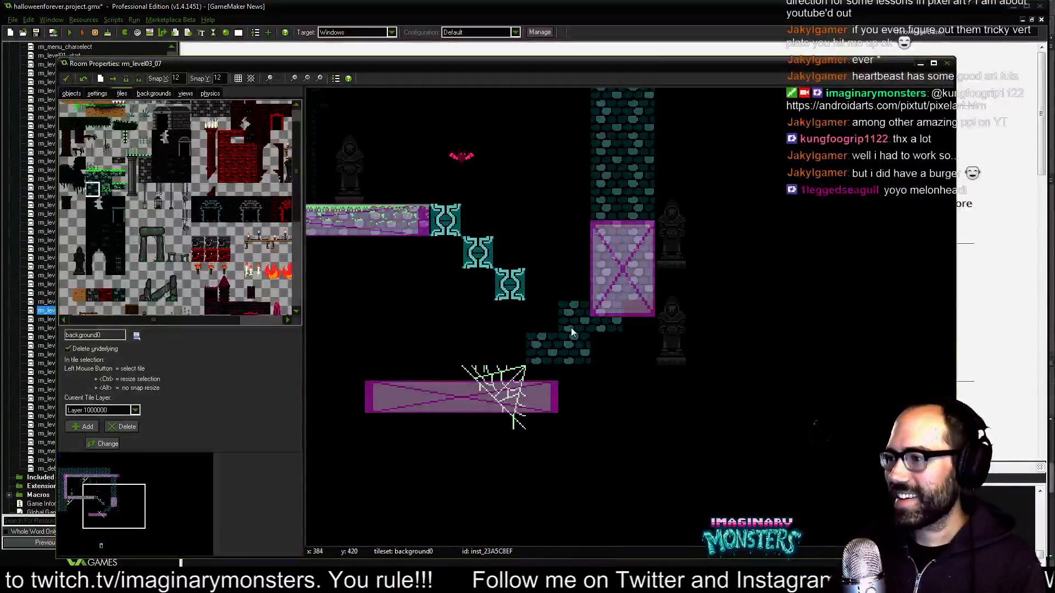
{"action": "left_click_drag", "start_coordinate": [641, 315], "coordinate": [628, 314]}
{"action": "left_click_drag", "start_coordinate": [572, 339], "coordinate": [628, 335]}
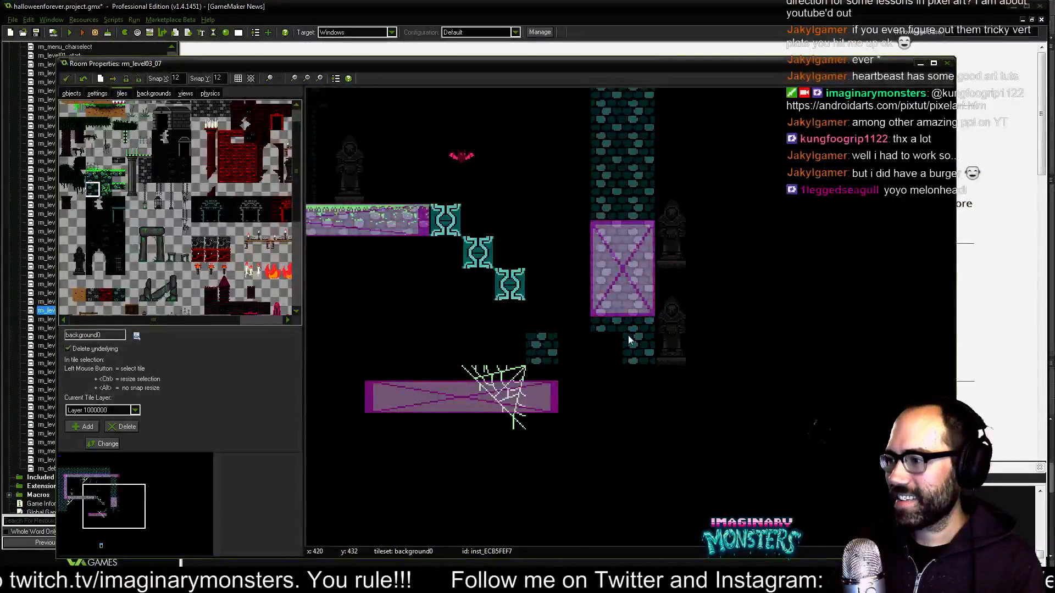
{"action": "left_click_drag", "start_coordinate": [554, 347], "coordinate": [602, 344]}
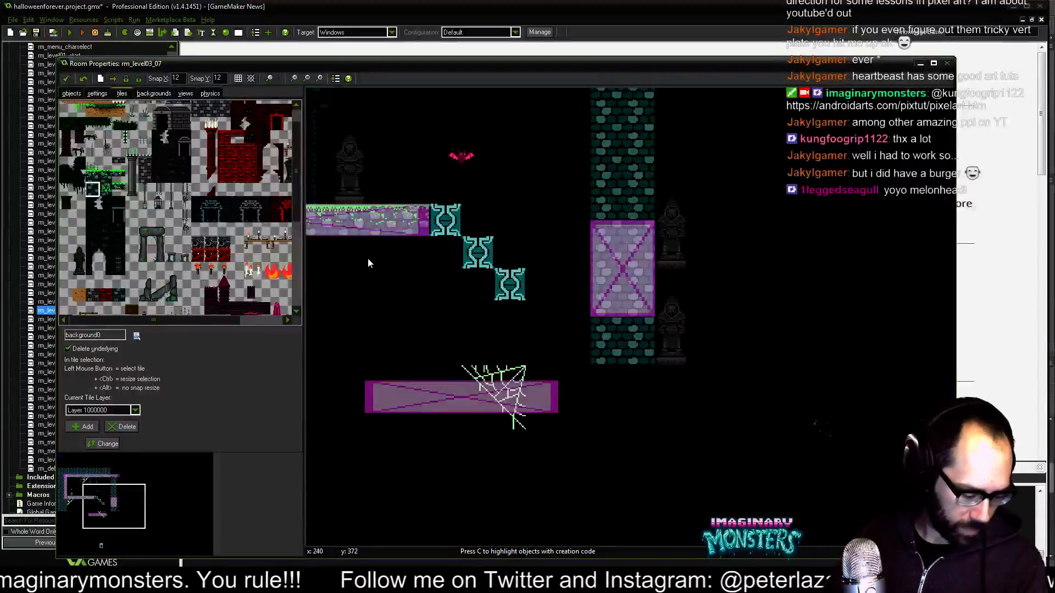
{"action": "middle_click_drag", "start_coordinate": [368, 258], "coordinate": [413, 342]}
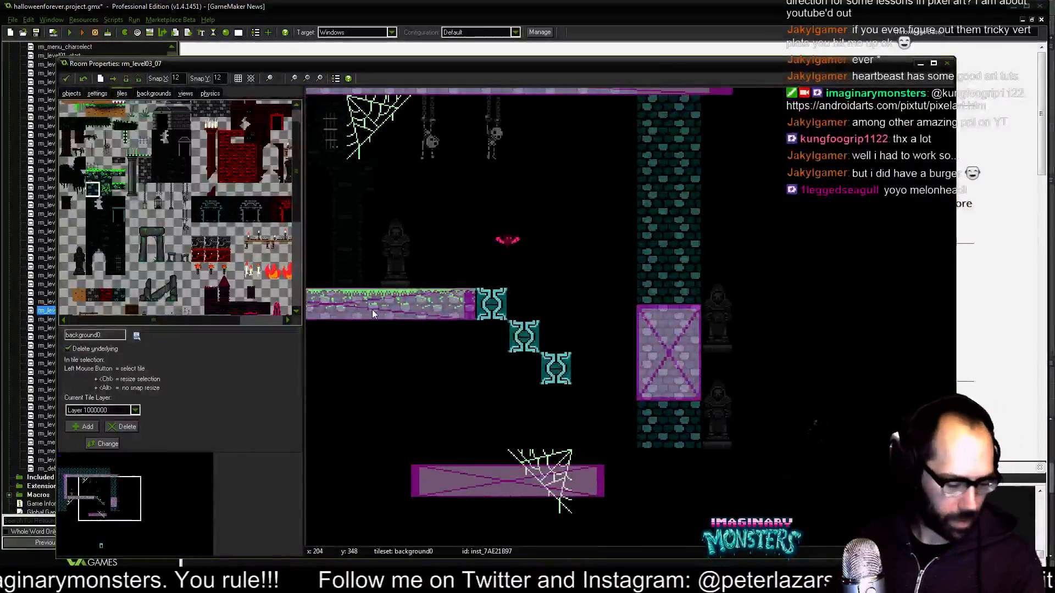
Move the three stepped ground-spike blocks one tile down so they descend diagonally from below the ledge's end.
{"action": "left_click", "coordinate": [72, 93]}
{"action": "left_click_drag", "start_coordinate": [499, 312], "coordinate": [563, 394]}
{"action": "middle_click_drag", "start_coordinate": [562, 394], "coordinate": [665, 354]}
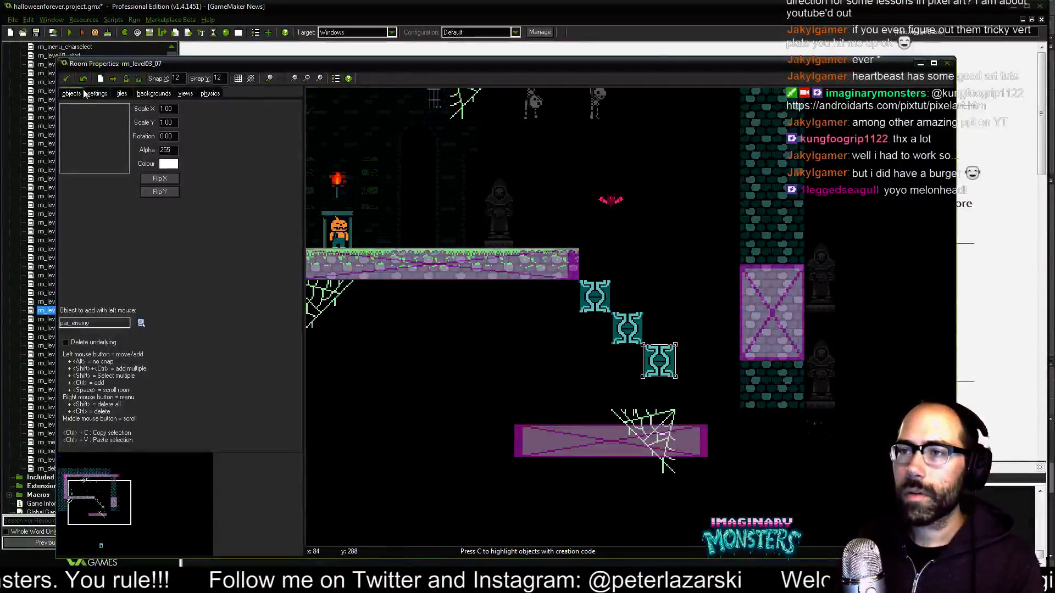
{"action": "middle_click_drag", "start_coordinate": [440, 152], "coordinate": [288, 206]}
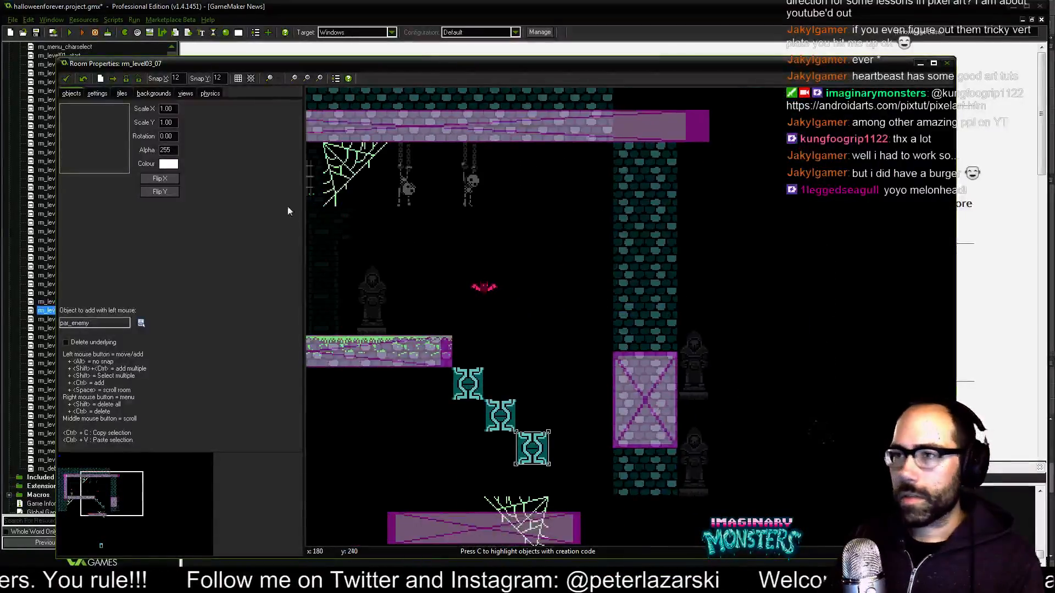
{"action": "left_click", "coordinate": [638, 384]}
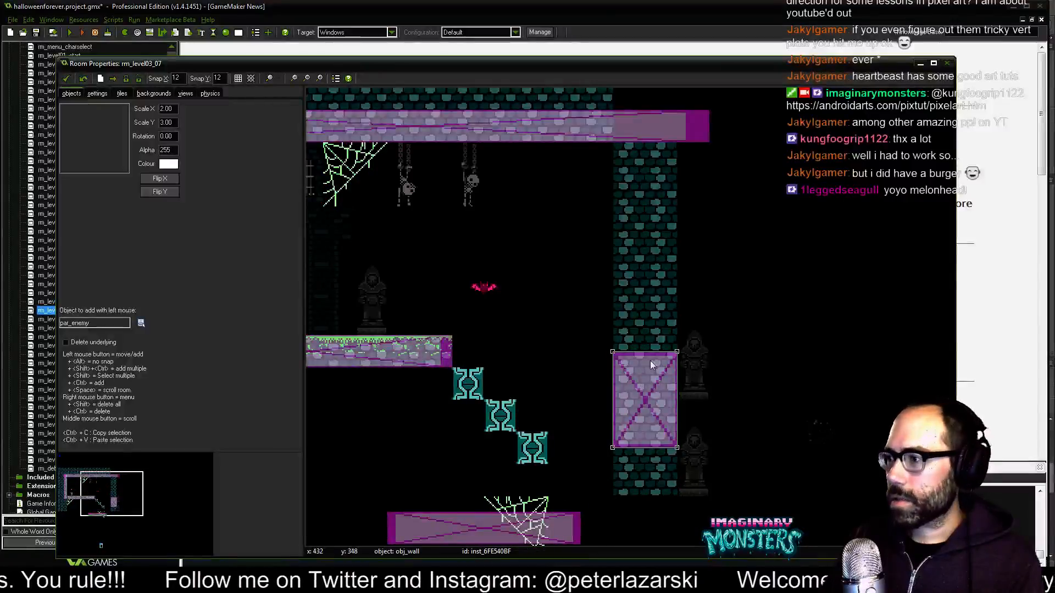
{"action": "middle_click_drag", "start_coordinate": [651, 361], "coordinate": [749, 297]}
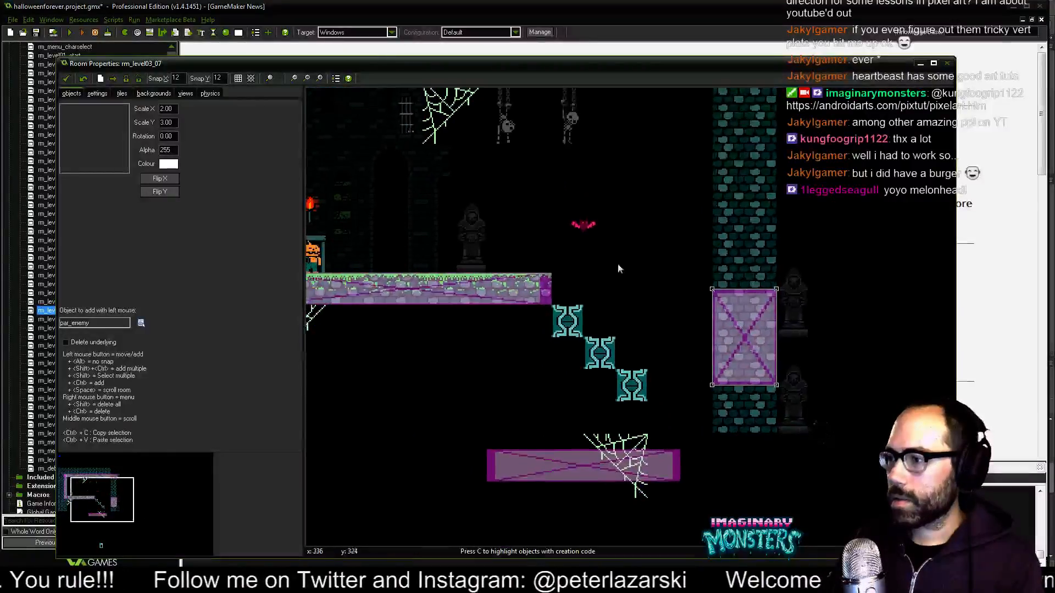
Hide the objects and lay a row of four grass-topped tiles one tile below the brick wall's base, ending at its inner edge.
{"action": "left_click", "coordinate": [272, 82]}
{"action": "left_click", "coordinate": [288, 88]}
{"action": "left_click", "coordinate": [122, 93]}
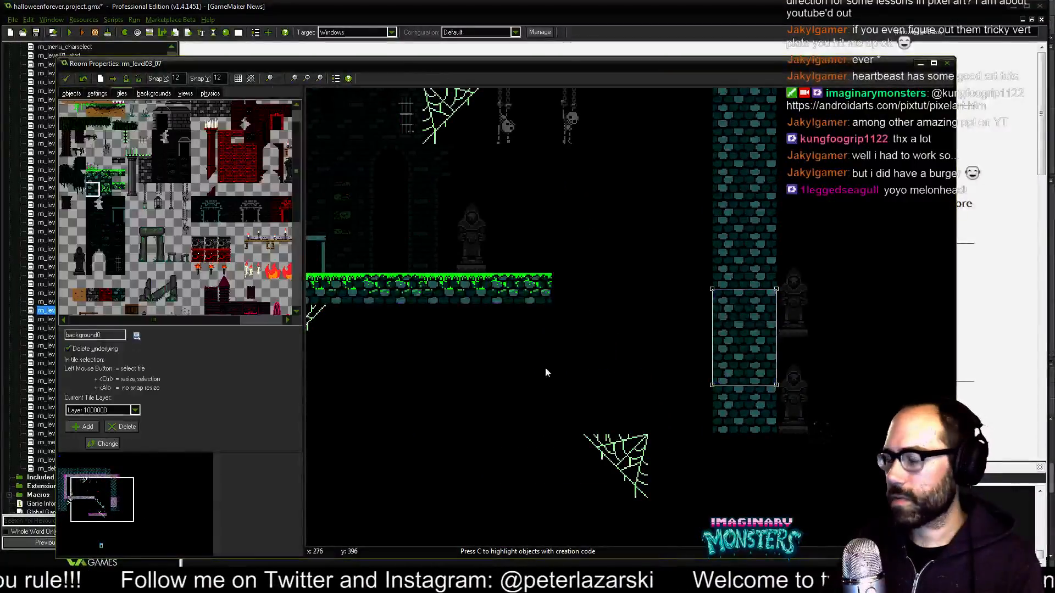
{"action": "middle_click_drag", "start_coordinate": [545, 373], "coordinate": [588, 239]}
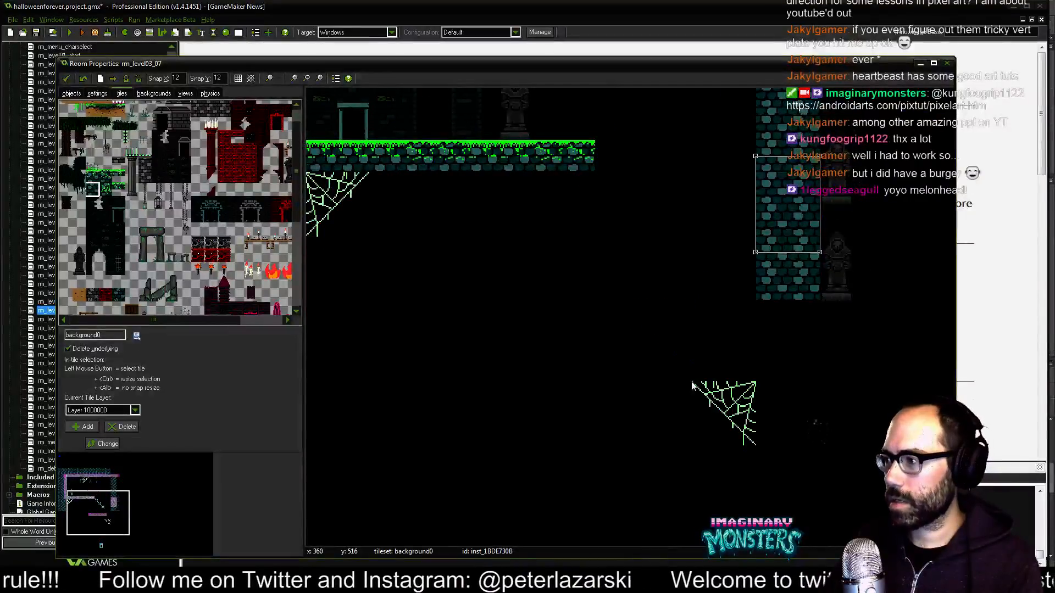
{"action": "middle_click_drag", "start_coordinate": [632, 336], "coordinate": [618, 418]}
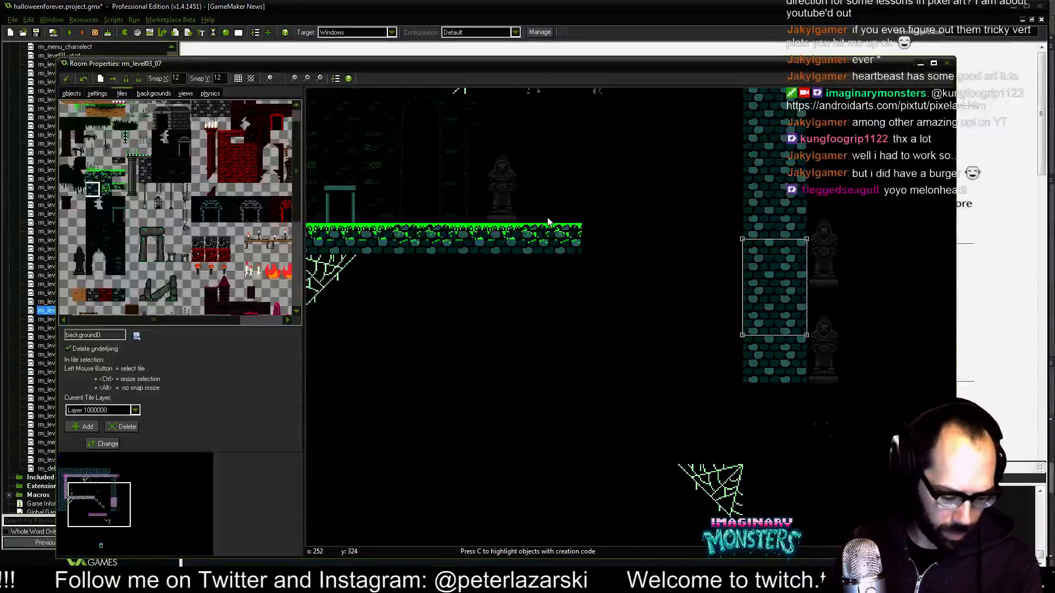
{"action": "left_click", "coordinate": [92, 177]}
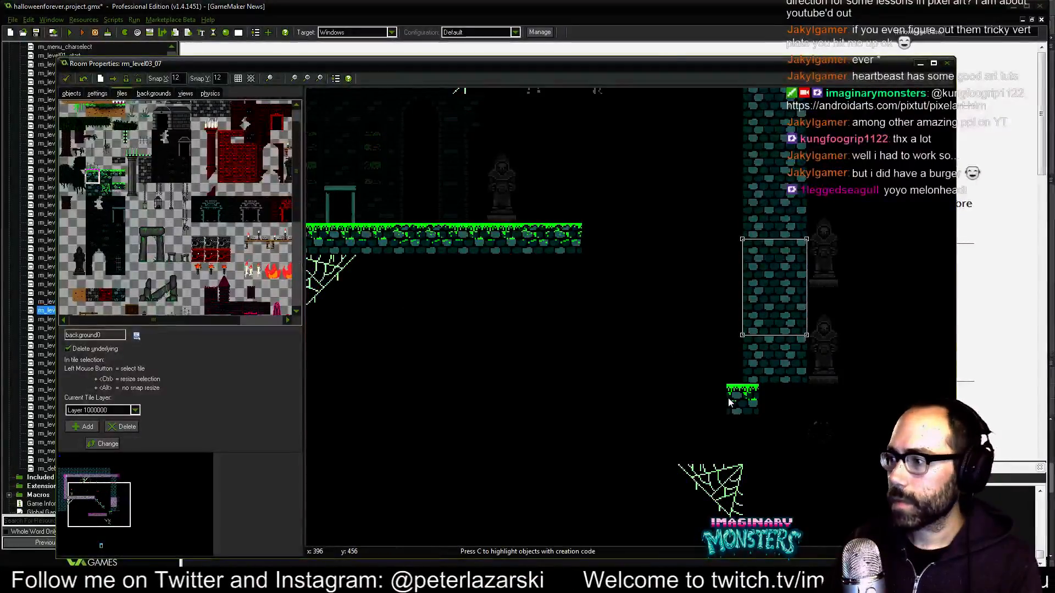
{"action": "left_click", "coordinate": [724, 401]}
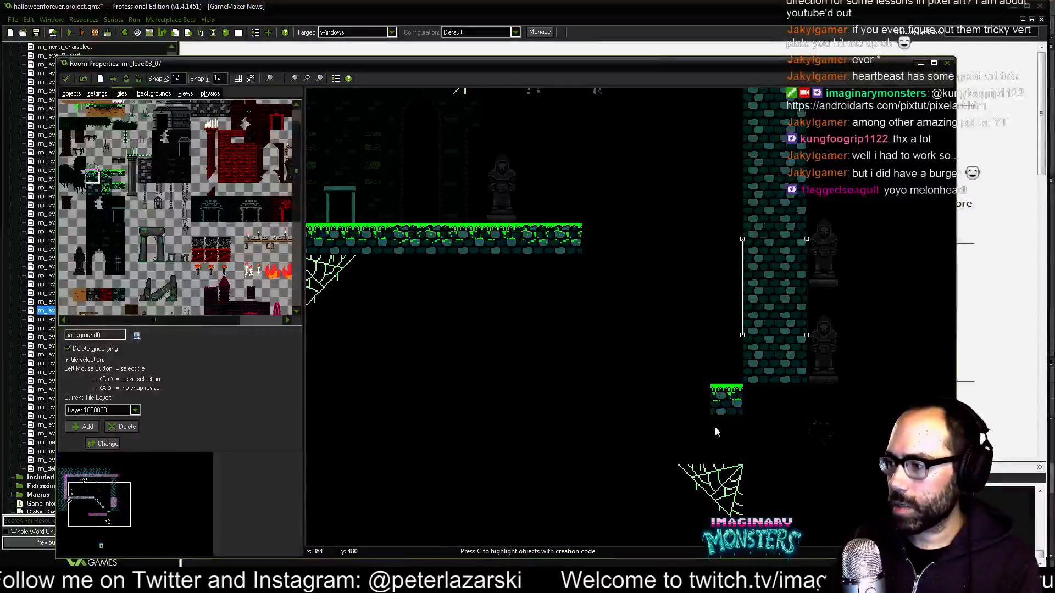
{"action": "right_click", "coordinate": [727, 401]}
{"action": "left_click_drag", "start_coordinate": [657, 436], "coordinate": [654, 426]}
{"action": "left_click", "coordinate": [628, 421]}
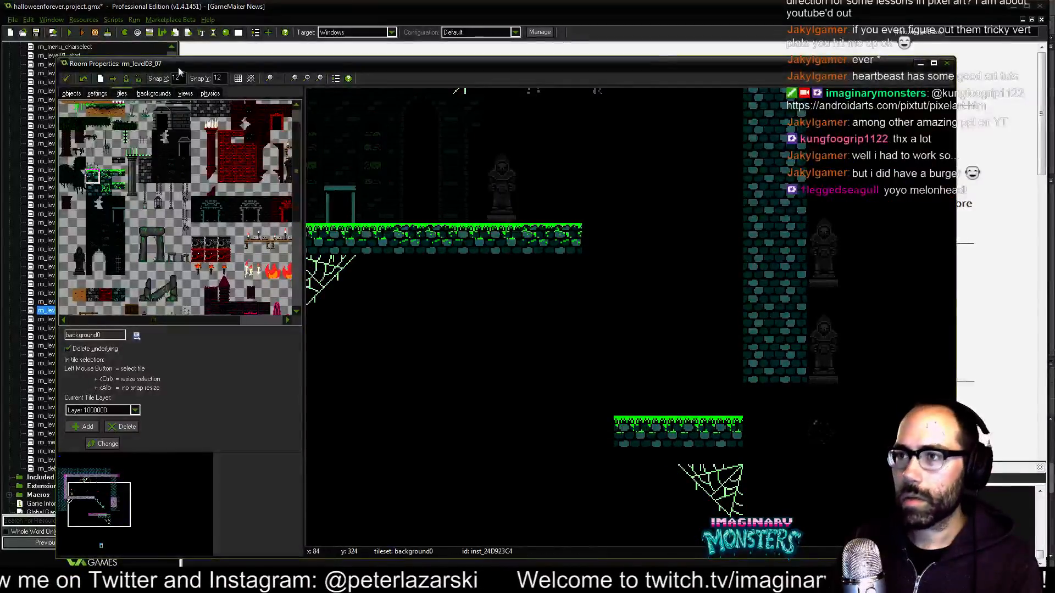
Set both snaps to 24, extend the grass platform left to ten tiles and continue the brick wall down beside it.
{"action": "type", "text": "24"}
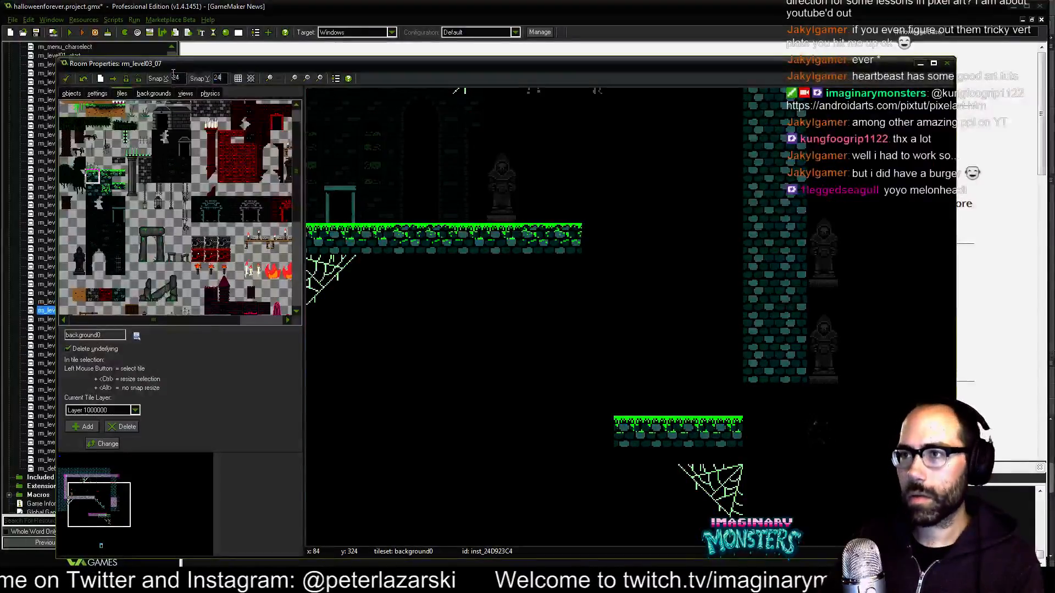
{"action": "left_click_drag", "start_coordinate": [598, 422], "coordinate": [441, 417]}
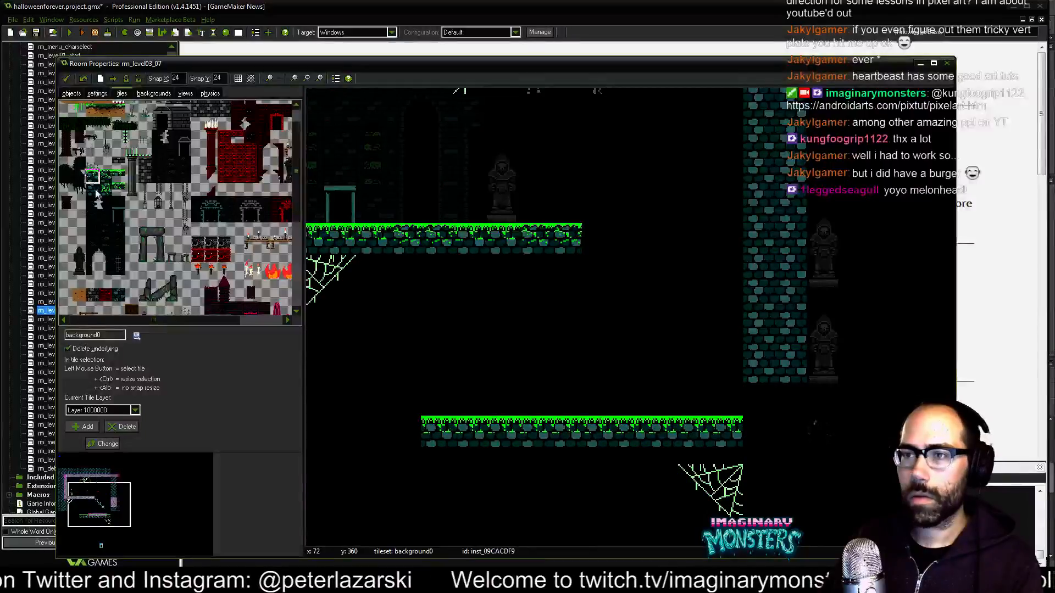
{"action": "mouse_move", "coordinate": [769, 403]}
{"action": "left_mouse_down", "text": "shift"}
{"action": "mouse_move", "coordinate": [765, 426]}
{"action": "mouse_move", "coordinate": [780, 407]}
{"action": "left_mouse_up", "text": "shift"}
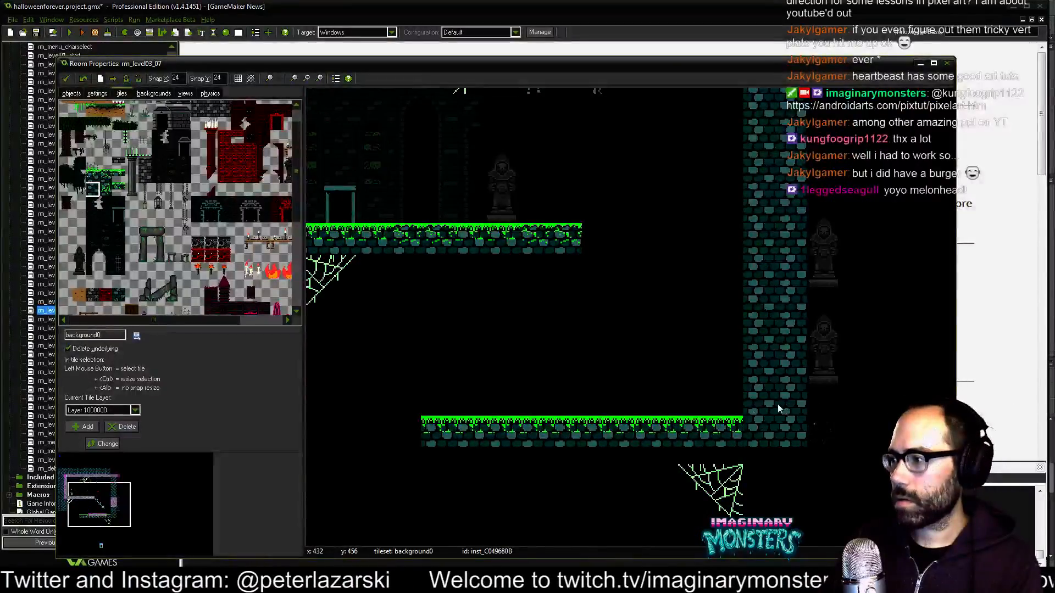
Show the room's objects again and delete the last grass-topped tile at the end of the upper ledge.
{"action": "middle_click_drag", "start_coordinate": [713, 403], "coordinate": [791, 392]}
{"action": "left_click", "coordinate": [290, 78]}
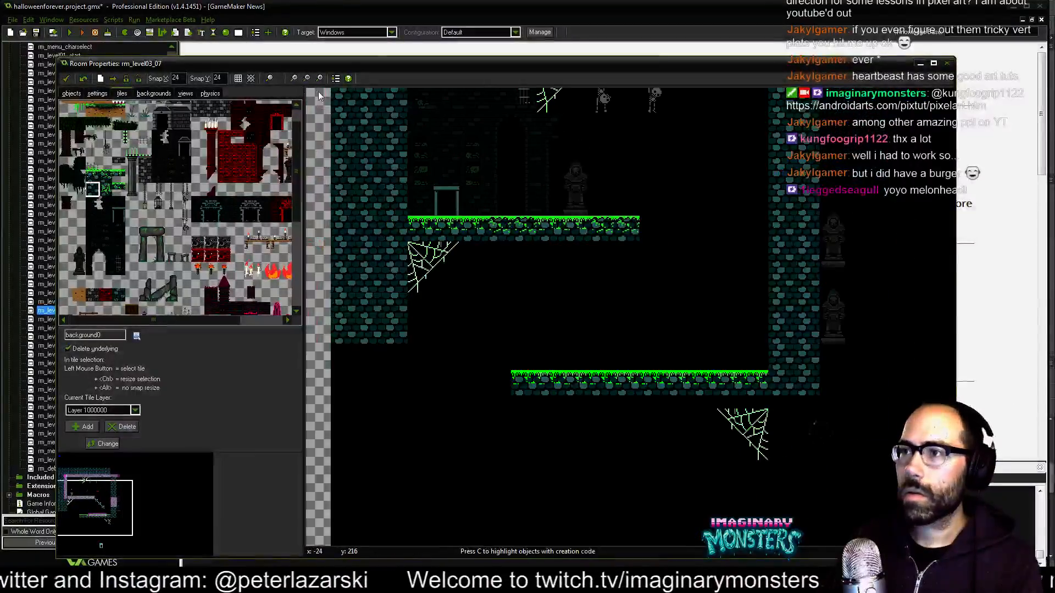
{"action": "left_click", "coordinate": [271, 78]}
{"action": "left_click", "coordinate": [290, 94]}
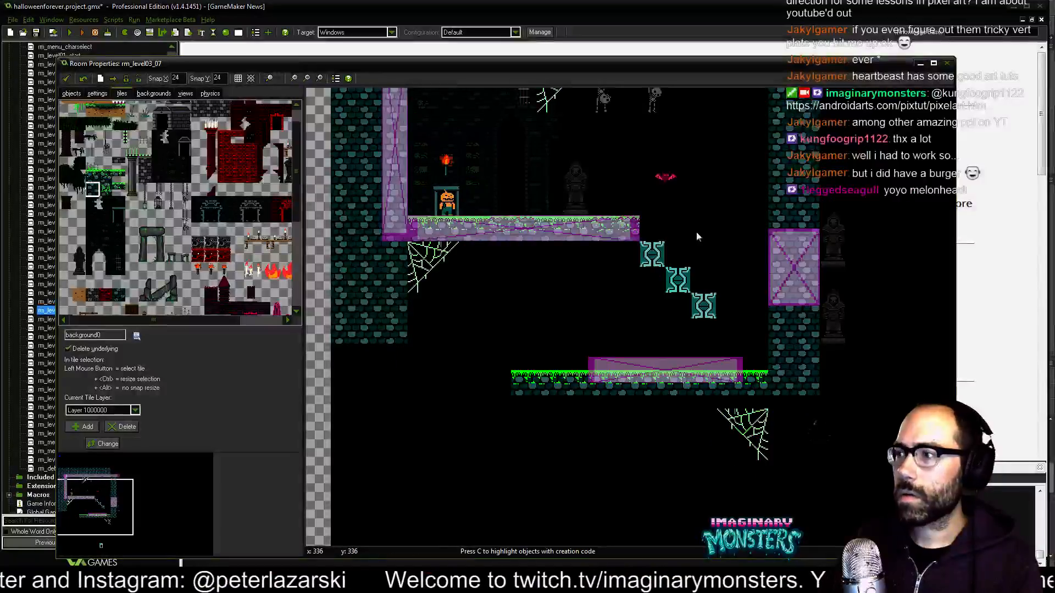
{"action": "middle_click_drag", "start_coordinate": [697, 232], "coordinate": [581, 225]}
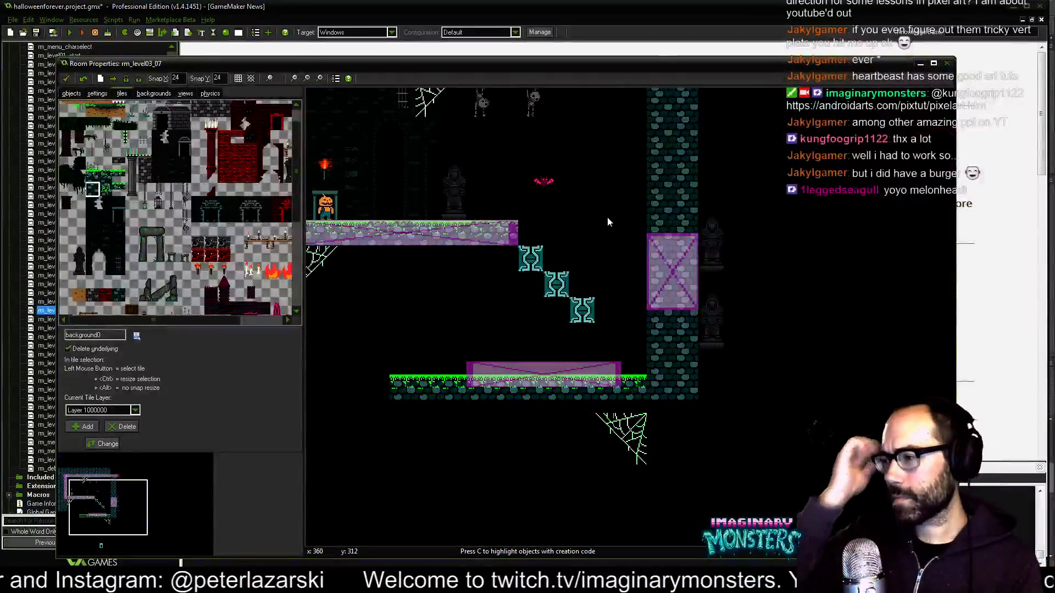
{"action": "middle_click_drag", "start_coordinate": [653, 265], "coordinate": [698, 290]}
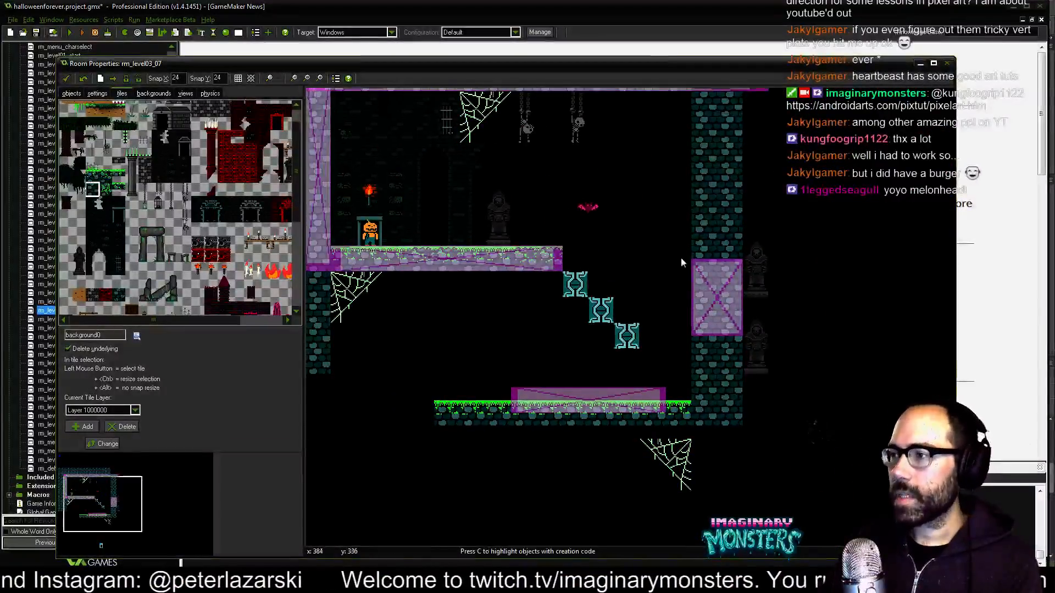
{"action": "scroll", "coordinate": [562, 257], "scroll_direction": "up", "scroll_amount": 1}
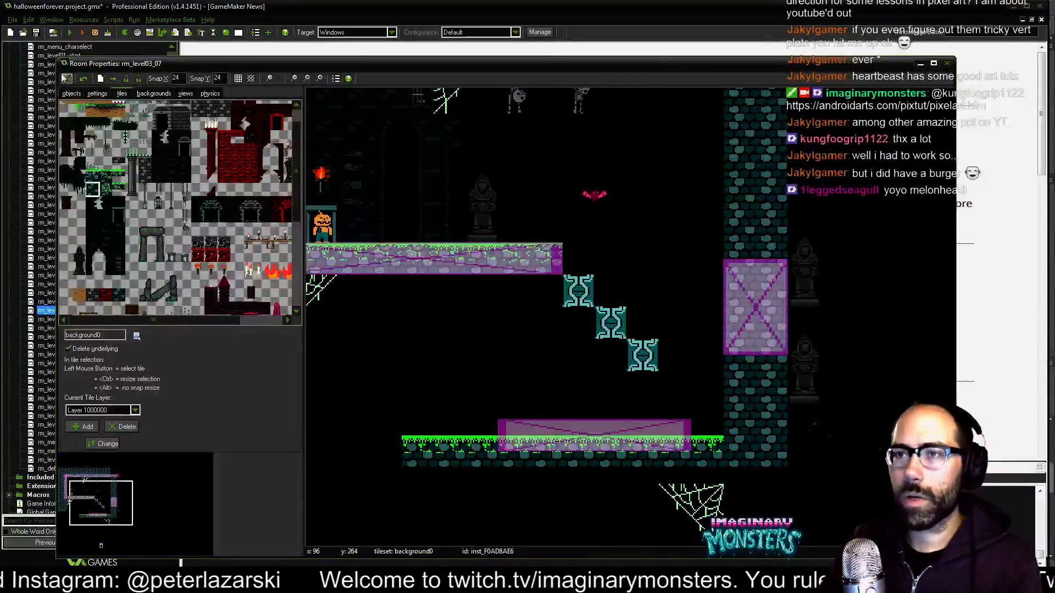
{"action": "right_click", "coordinate": [549, 259]}
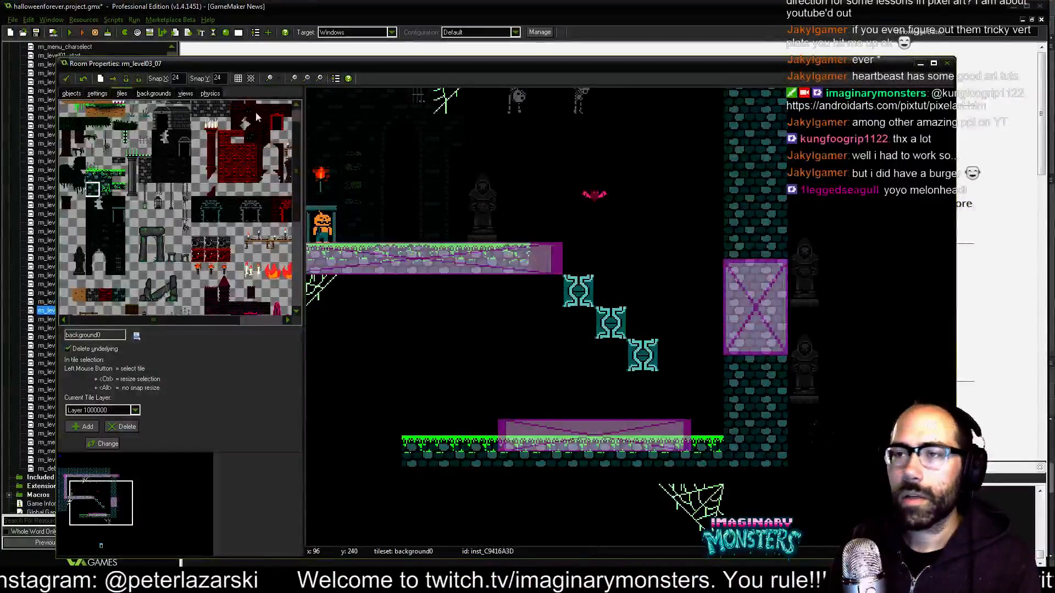
Pull the top ground-spike block left toward the shortened ledge and set the horizontal and vertical snap to 12.
{"action": "left_click", "coordinate": [72, 94]}
{"action": "left_click_drag", "start_coordinate": [573, 306], "coordinate": [537, 301]}
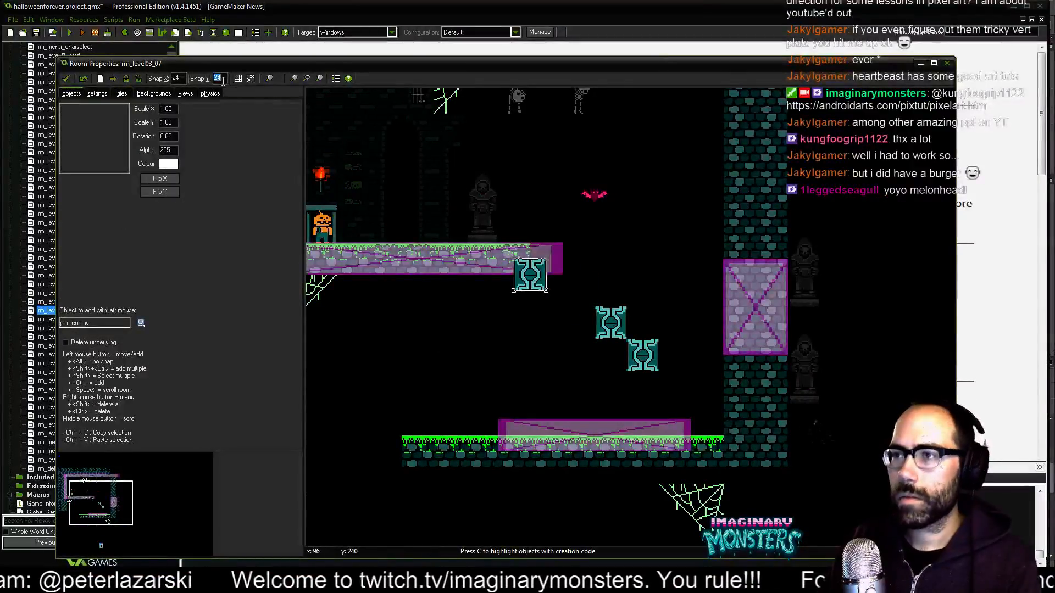
{"action": "type", "text": "1"}
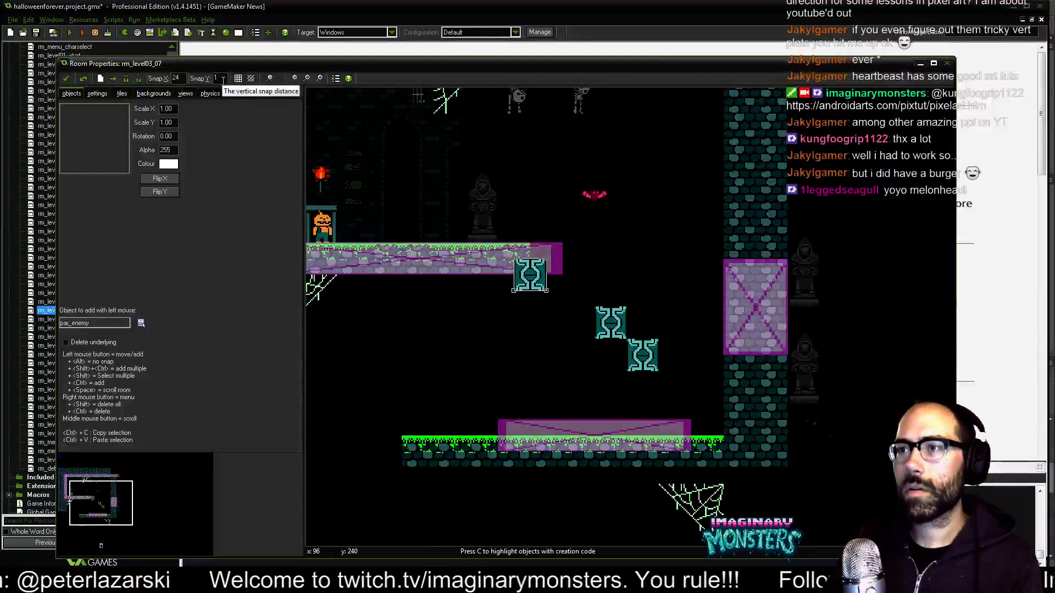
{"action": "left_click", "coordinate": [227, 76]}
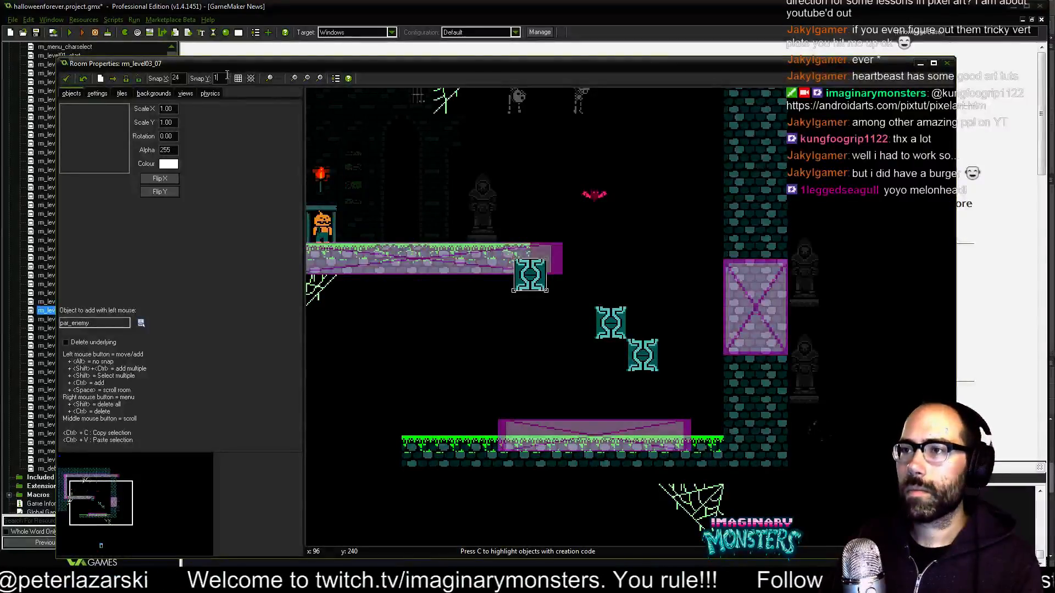
{"action": "type", "text": "12"}
{"action": "double_click", "coordinate": [227, 76]}
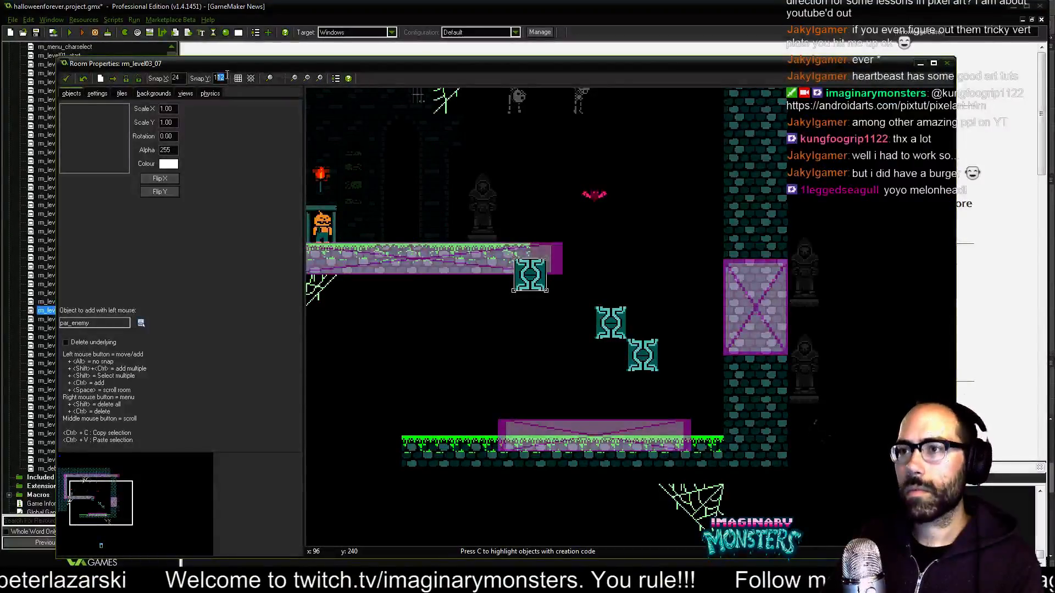
{"action": "type", "text": "12"}
{"action": "key", "text": "Tab"}
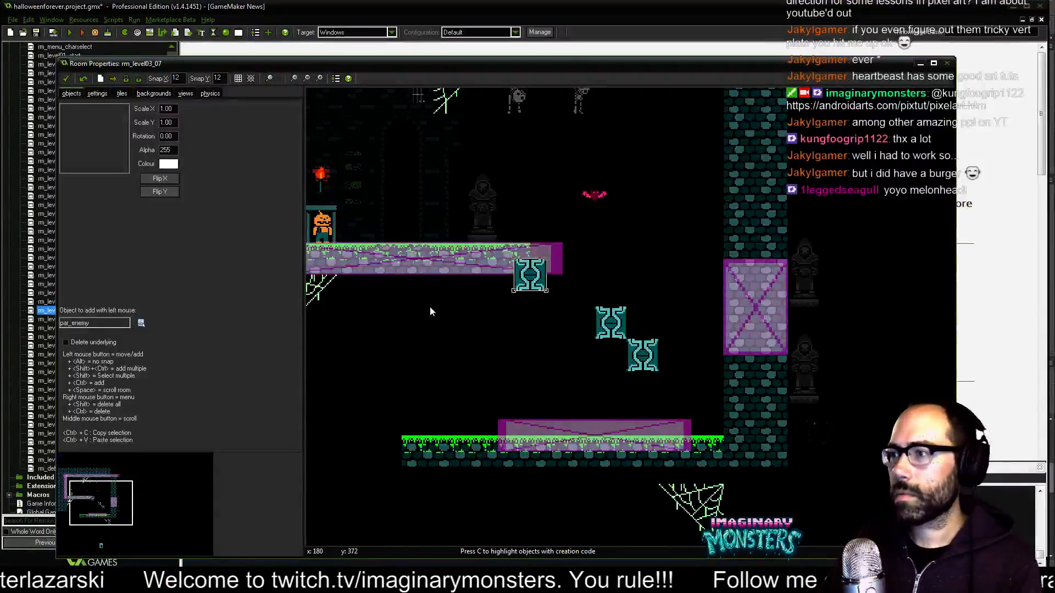
Align the three ground-spike blocks one tile further left, stepping down diagonally from the shortened ledge.
{"action": "left_click_drag", "start_coordinate": [539, 281], "coordinate": [556, 297]}
{"action": "left_click_drag", "start_coordinate": [607, 326], "coordinate": [578, 324]}
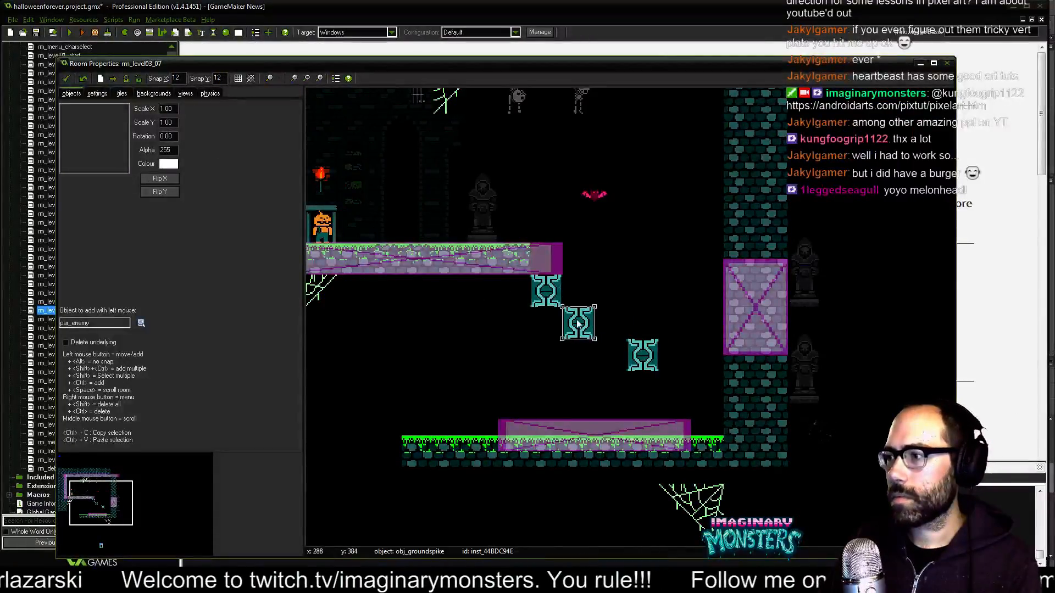
{"action": "left_click_drag", "start_coordinate": [640, 365], "coordinate": [608, 366]}
Move the lower wall object one tile left and half a tile down onto the grass platform, and set its Scale X to 10.
{"action": "middle_click_drag", "start_coordinate": [608, 366], "coordinate": [516, 263]}
{"action": "left_click_drag", "start_coordinate": [610, 382], "coordinate": [578, 404]}
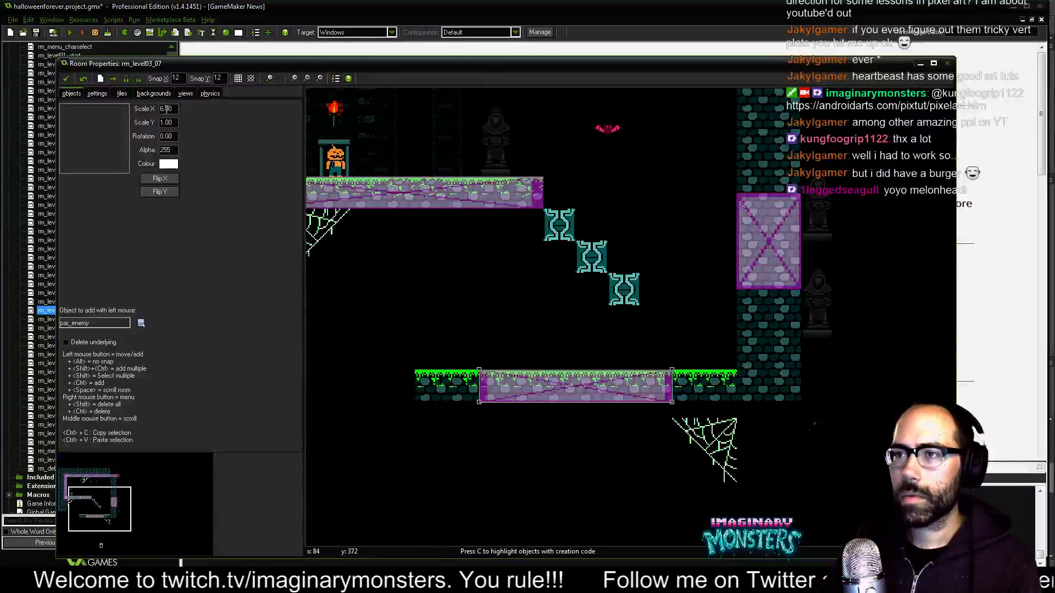
{"action": "type", "text": "10"}
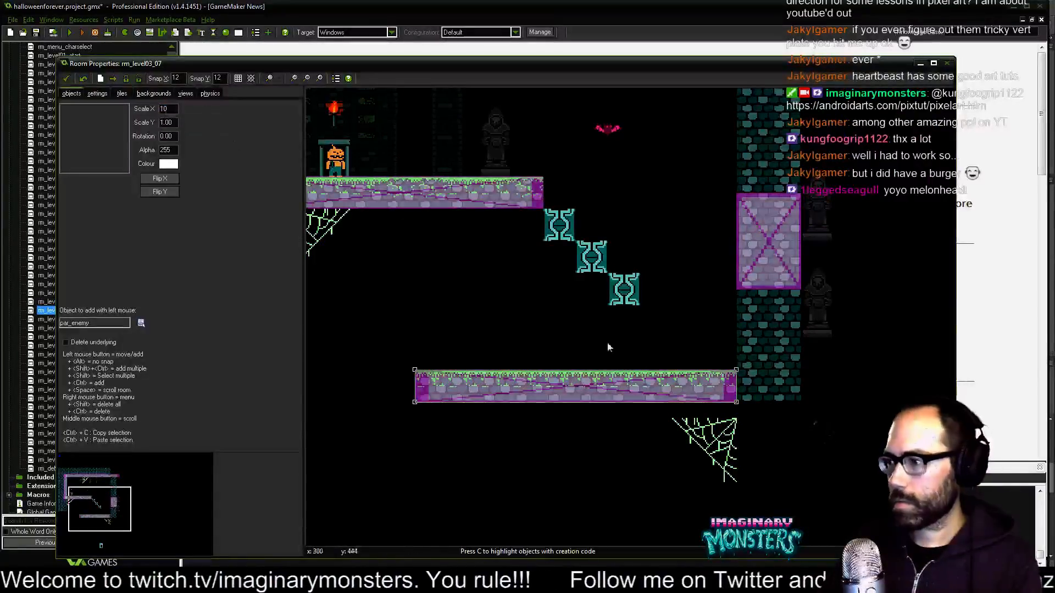
Set the Scale Y of the wall object on the brick wall to 20 and move it down to start directly below the ceiling.
{"action": "middle_click_drag", "start_coordinate": [668, 321], "coordinate": [736, 340]}
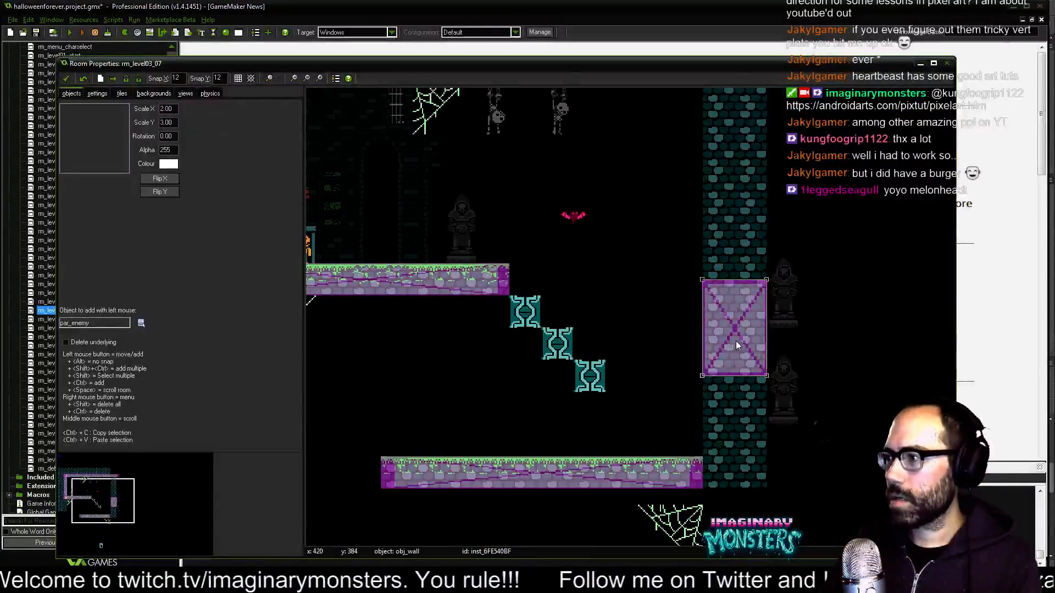
{"action": "left_click", "coordinate": [736, 341]}
{"action": "middle_click_drag", "start_coordinate": [507, 222], "coordinate": [463, 294]}
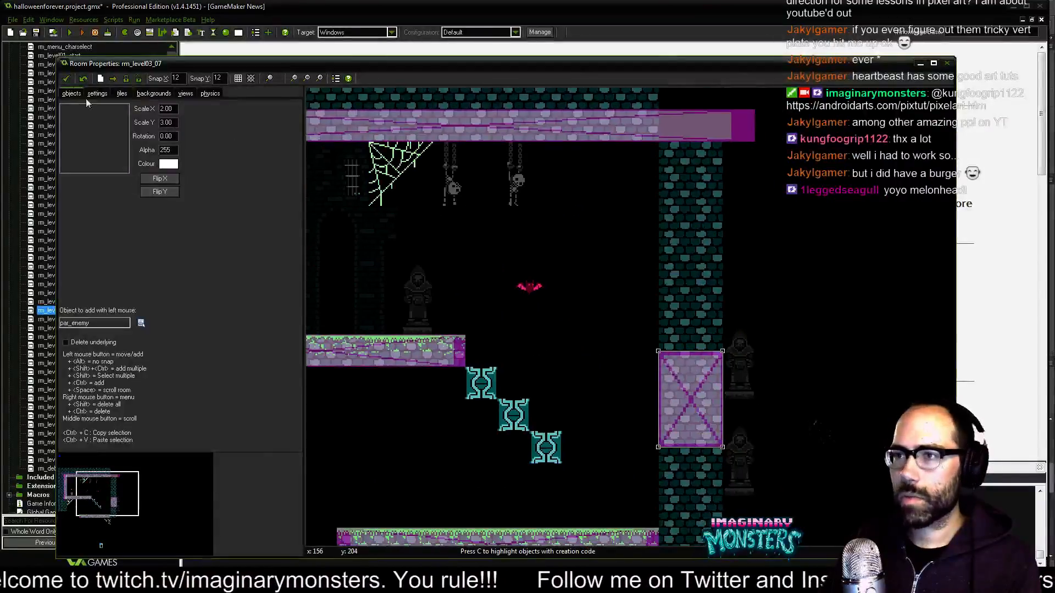
{"action": "double_click", "coordinate": [165, 122]}
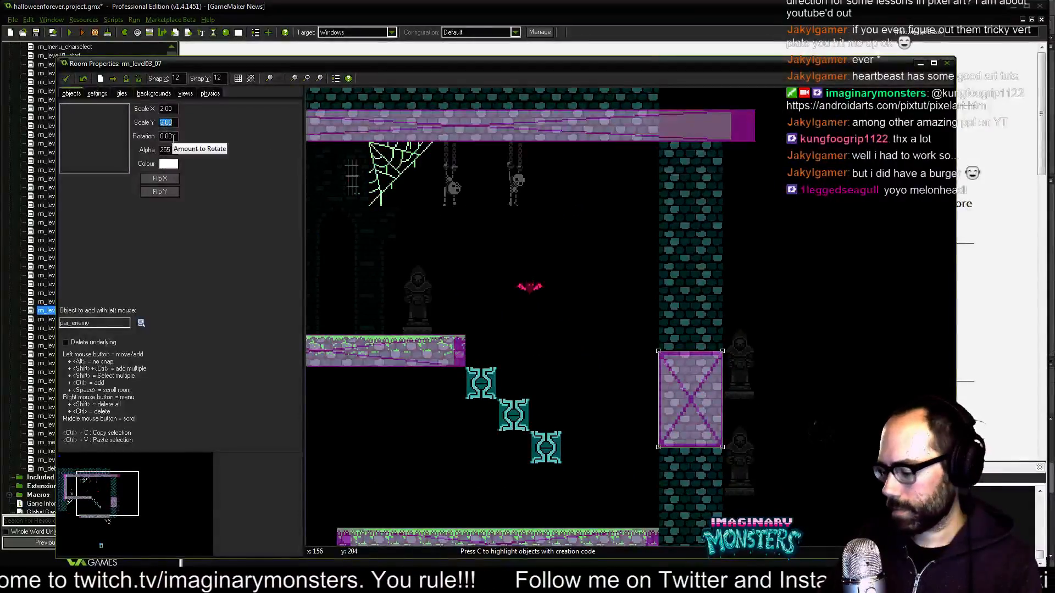
{"action": "type", "text": "20"}
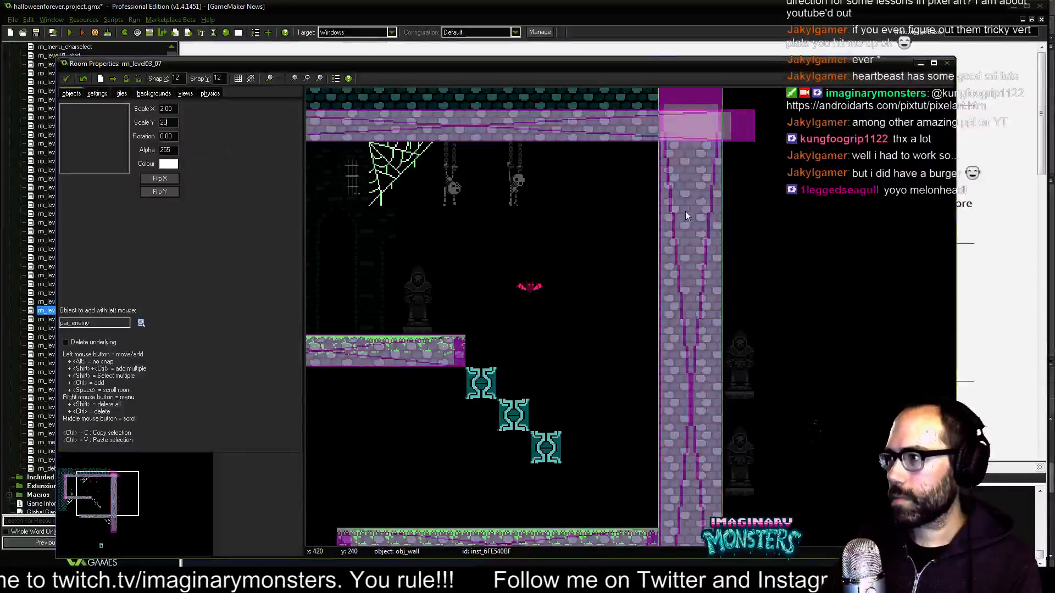
{"action": "left_click_drag", "start_coordinate": [686, 216], "coordinate": [680, 289]}
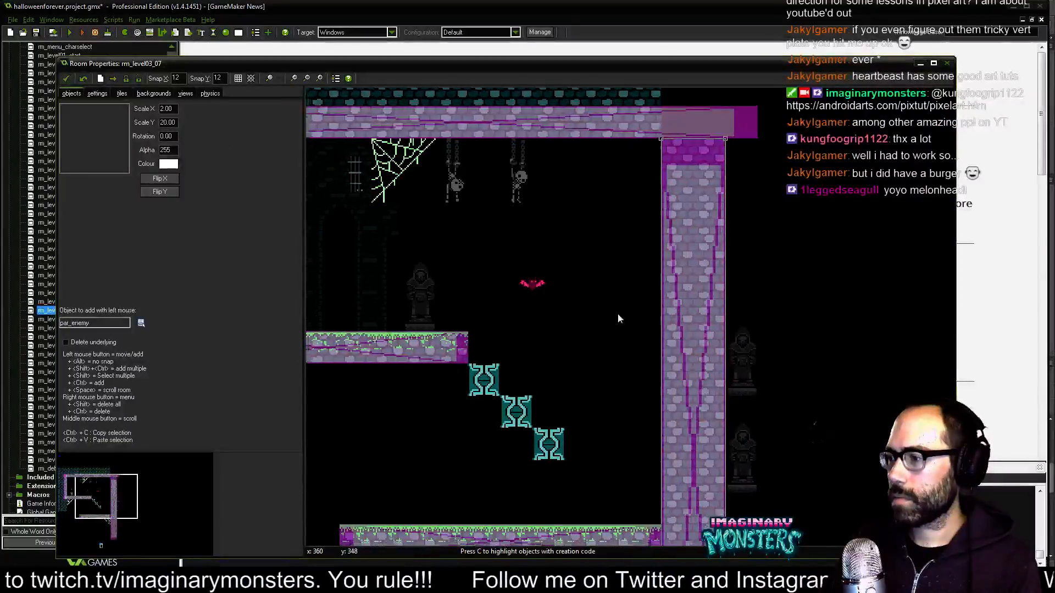
Move the grass platform's wall object two tiles right and one and a half tiles down, so it overlaps the tall wall.
{"action": "middle_click_drag", "start_coordinate": [618, 319], "coordinate": [641, 101]}
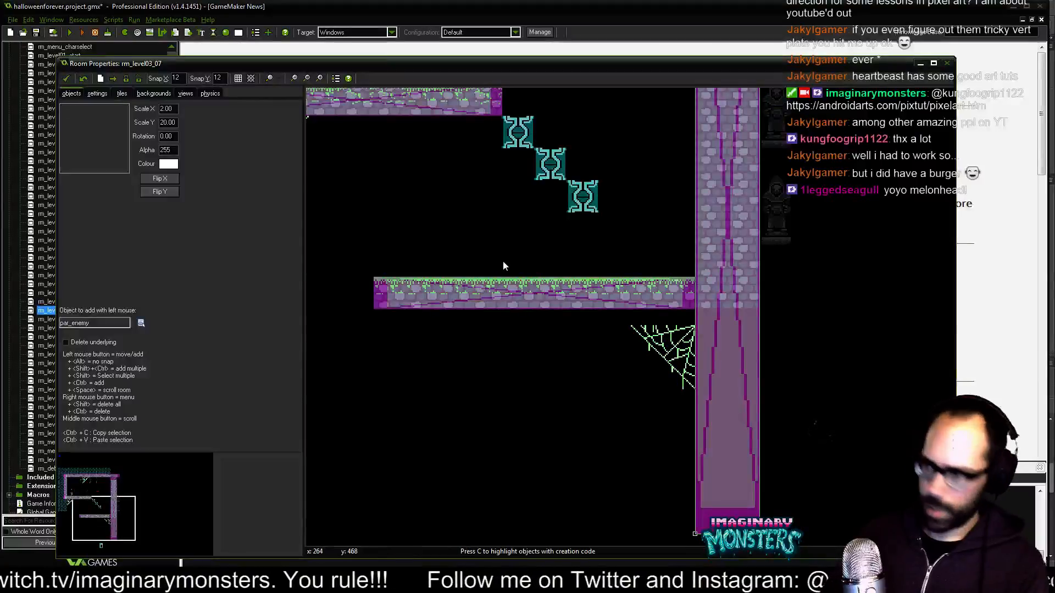
{"action": "middle_click_drag", "start_coordinate": [404, 226], "coordinate": [424, 304]}
{"action": "left_click_drag", "start_coordinate": [638, 400], "coordinate": [712, 397]}
{"action": "middle_click_drag", "start_coordinate": [711, 398], "coordinate": [697, 209]}
{"action": "left_click_drag", "start_coordinate": [696, 209], "coordinate": [688, 272]}
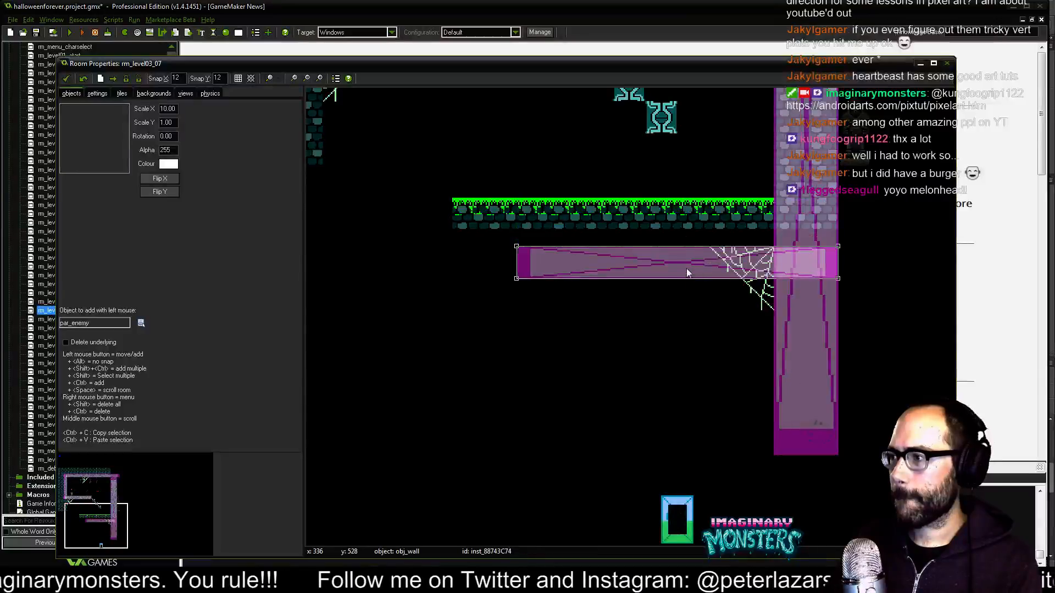
{"action": "scroll", "coordinate": [620, 212], "scroll_direction": "up", "scroll_amount": 5}
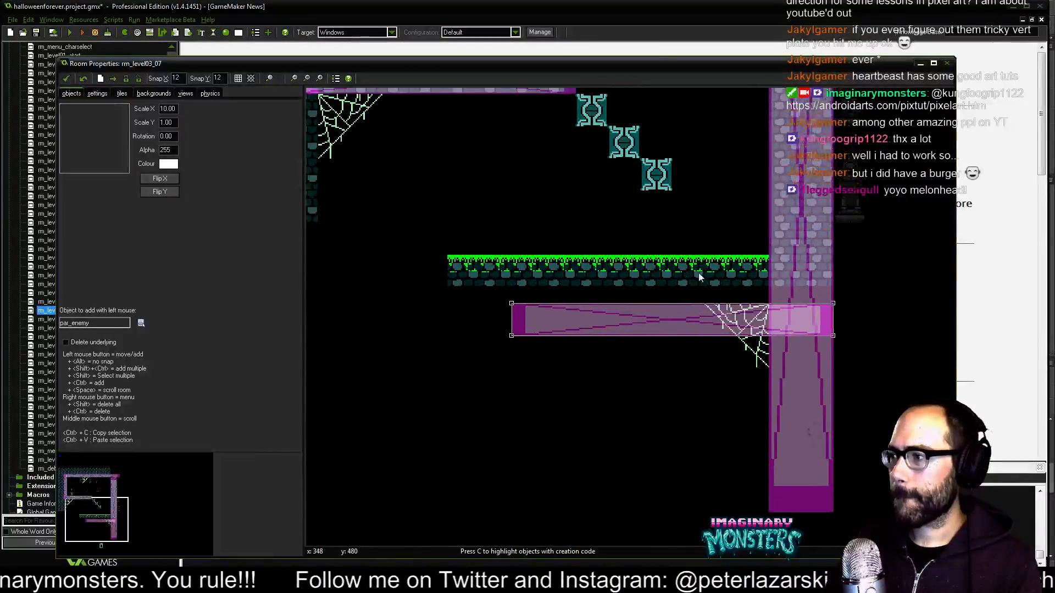
Move the horizontal wall object up to sit directly beneath the grass platform, and move the cobweb tile to the far side of the tall wall.
{"action": "left_click_drag", "start_coordinate": [639, 344], "coordinate": [637, 328]}
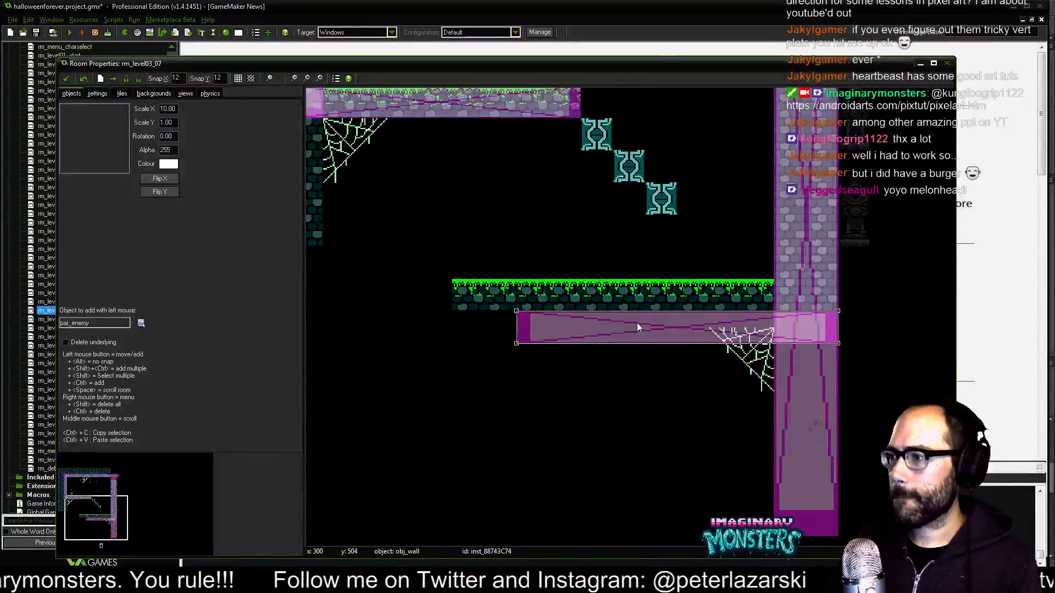
{"action": "left_click", "coordinate": [122, 93]}
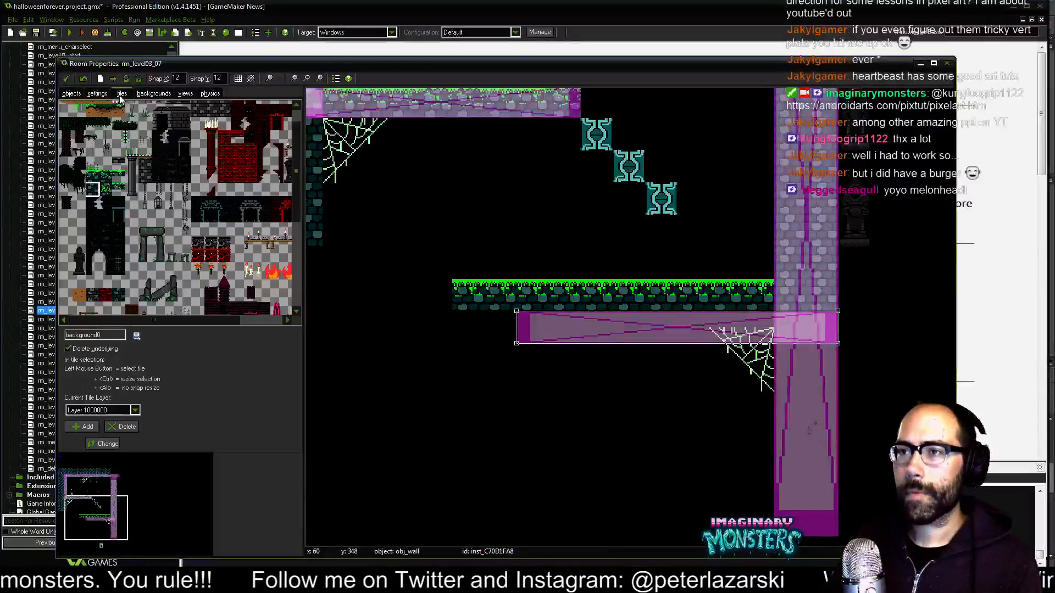
{"action": "left_click_drag", "start_coordinate": [851, 419], "coordinate": [929, 363], "text": "ctrl"}
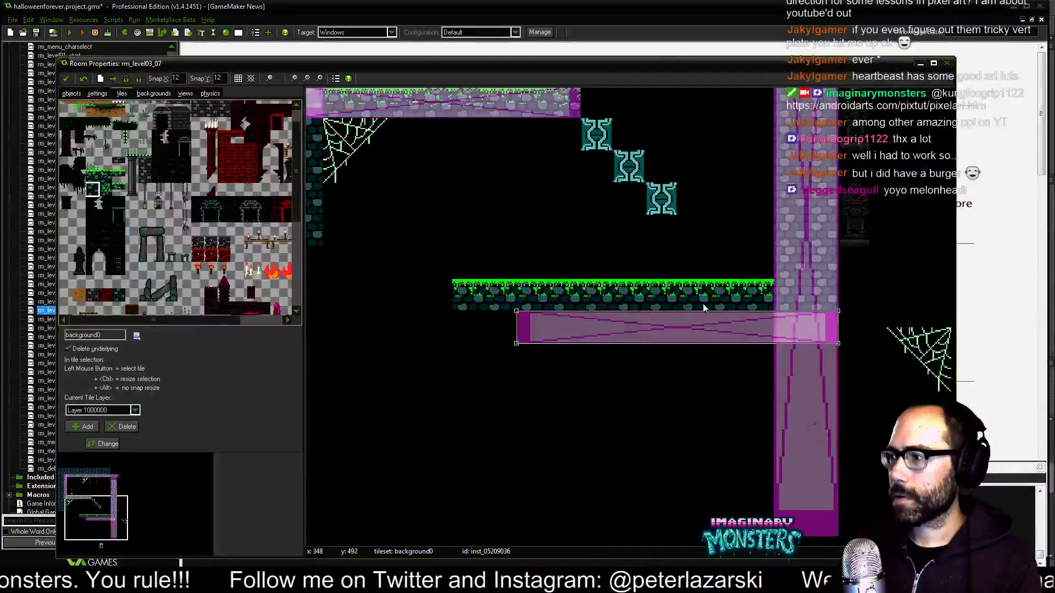
Move all grass platform tiles except the leftmost one tile down, onto the row of the horizontal wall object.
{"action": "left_click_drag", "start_coordinate": [757, 295], "coordinate": [757, 327], "text": "ctrl"}
{"action": "left_click_drag", "start_coordinate": [725, 295], "coordinate": [725, 328], "text": "ctrl"}
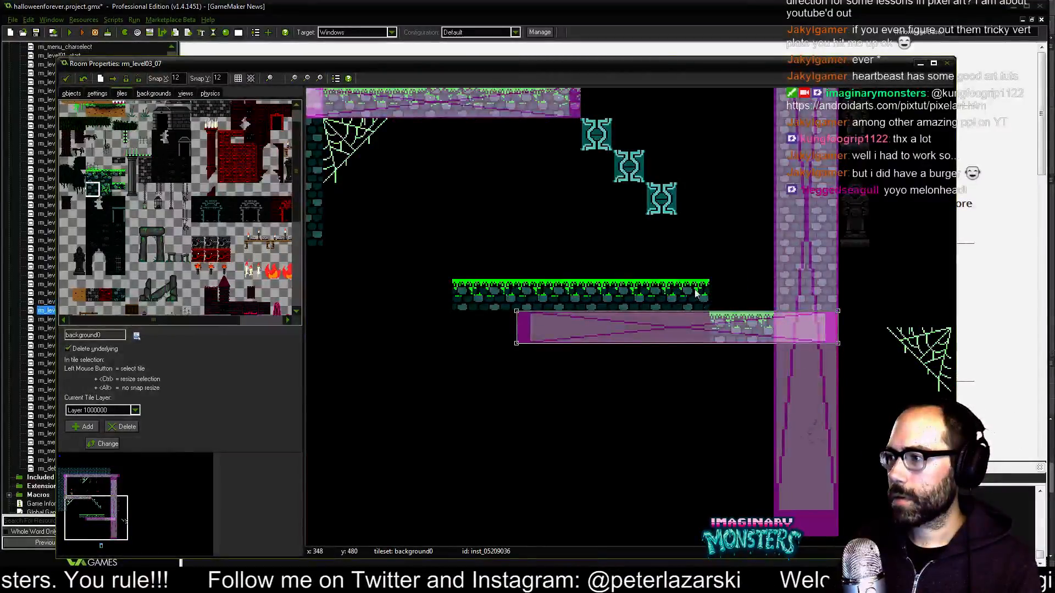
{"action": "left_click_drag", "start_coordinate": [694, 295], "coordinate": [619, 326], "text": "ctrl"}
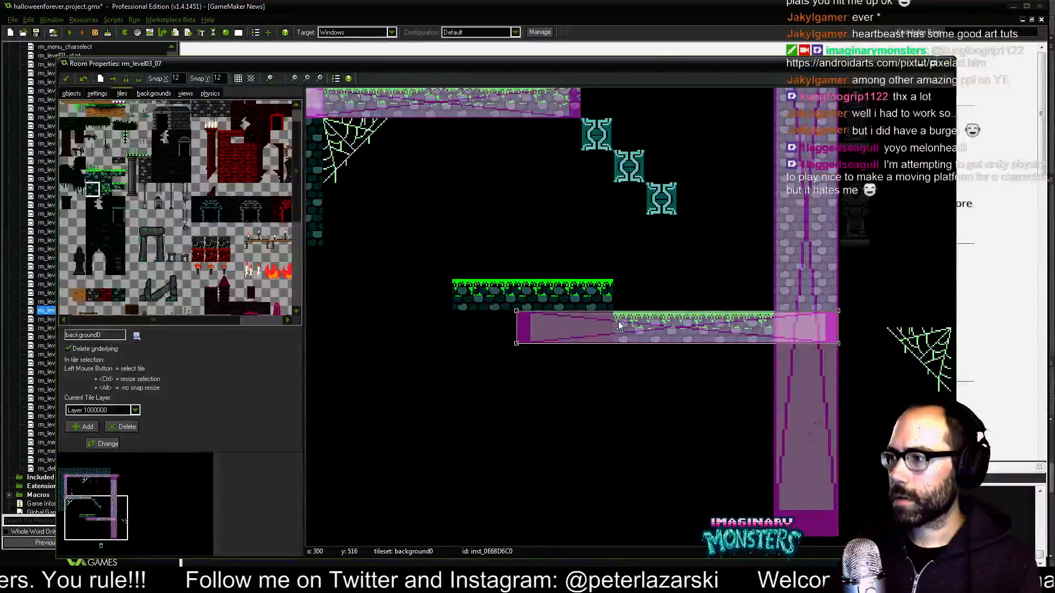
{"action": "middle_click_drag", "start_coordinate": [632, 324], "coordinate": [558, 357]}
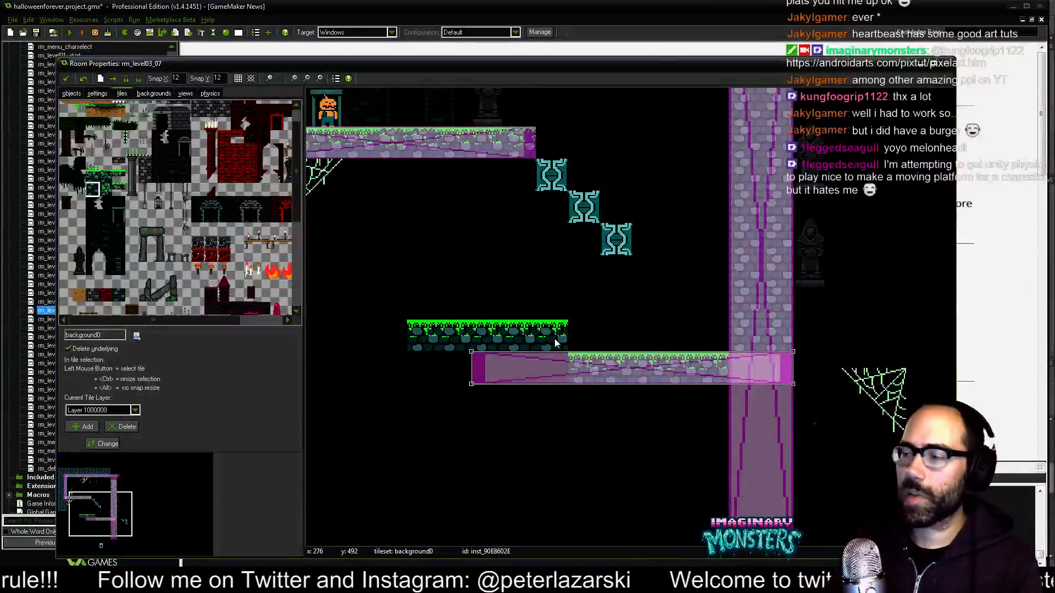
{"action": "left_click_drag", "start_coordinate": [538, 330], "coordinate": [512, 361], "text": "ctrl"}
{"action": "middle_click_drag", "start_coordinate": [491, 345], "coordinate": [572, 357]}
{"action": "left_click_drag", "start_coordinate": [570, 355], "coordinate": [571, 372], "text": "ctrl"}
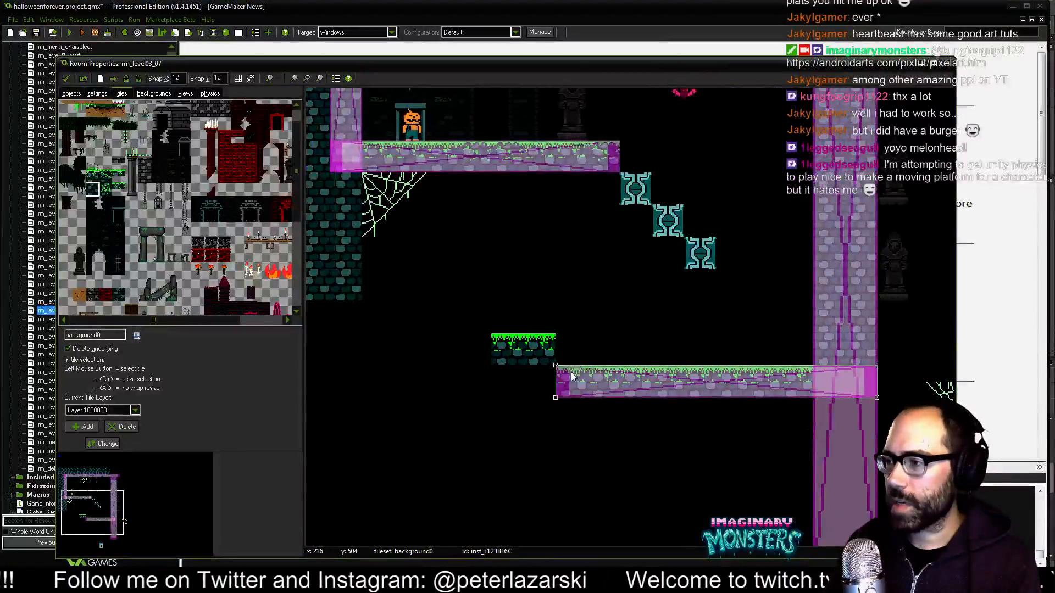
{"action": "middle_click_drag", "start_coordinate": [571, 376], "coordinate": [611, 363]}
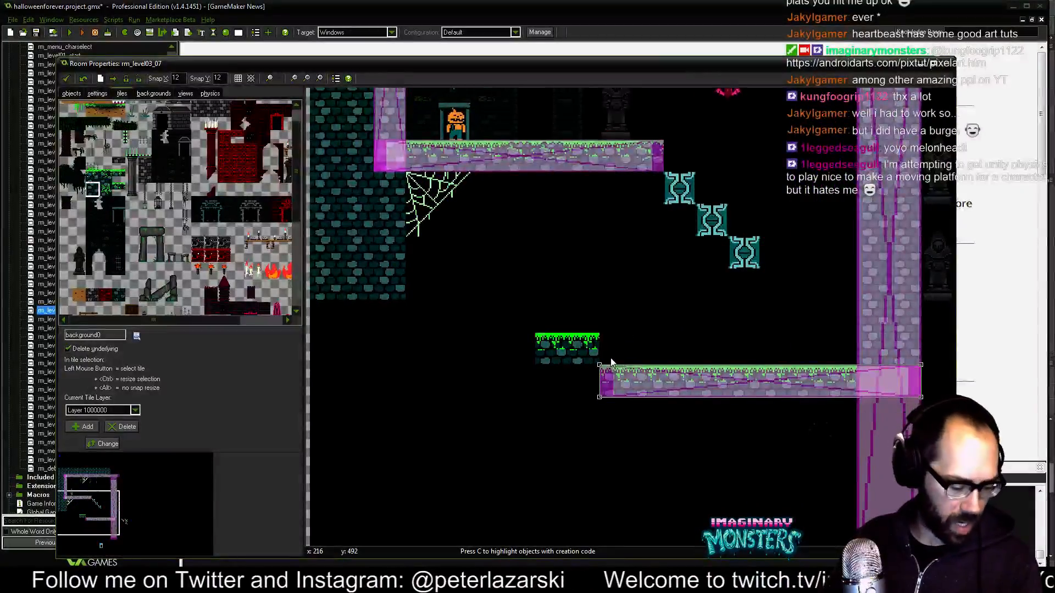
{"action": "left_click_drag", "start_coordinate": [588, 350], "coordinate": [588, 382], "text": "ctrl"}
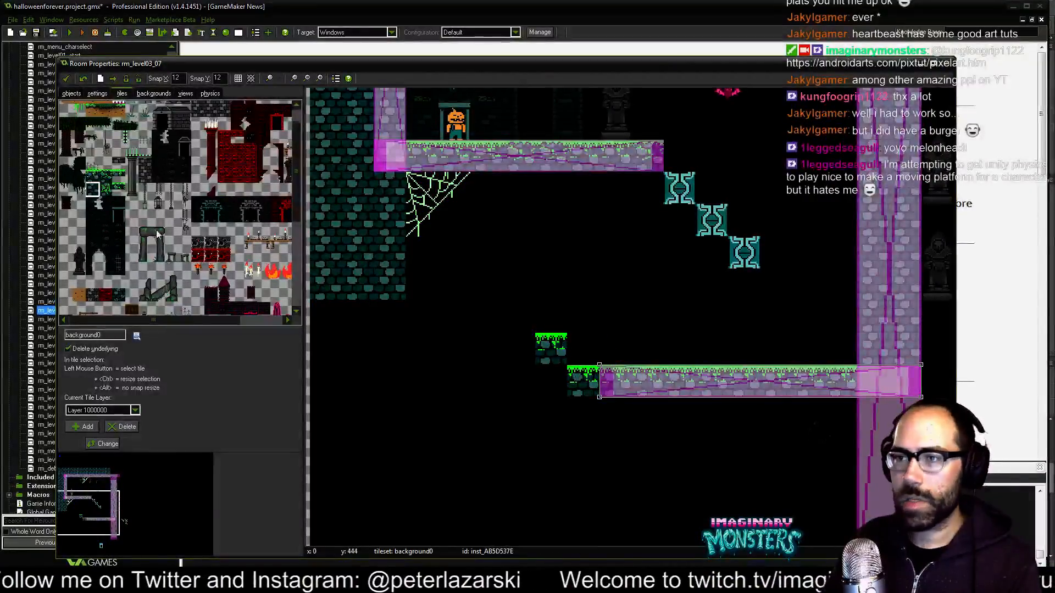
Add three-tile-high brick columns below the left brick wall and at the lower platform's left end, and align the last grass tile with the platform.
{"action": "left_click", "coordinate": [390, 316]}
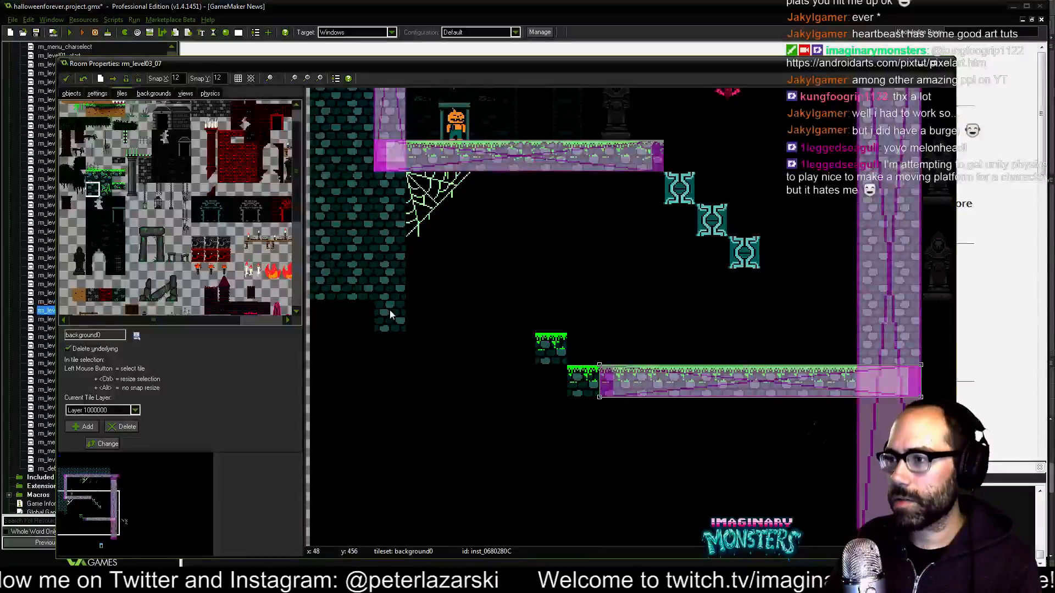
{"action": "left_click", "coordinate": [392, 347]}
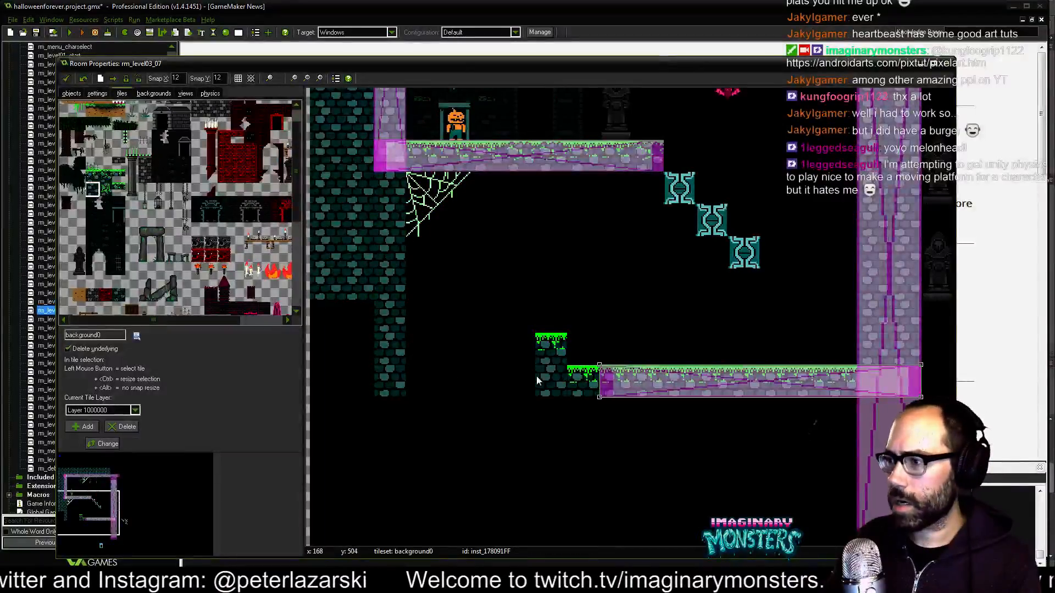
{"action": "left_click_drag", "start_coordinate": [547, 352], "coordinate": [545, 321]}
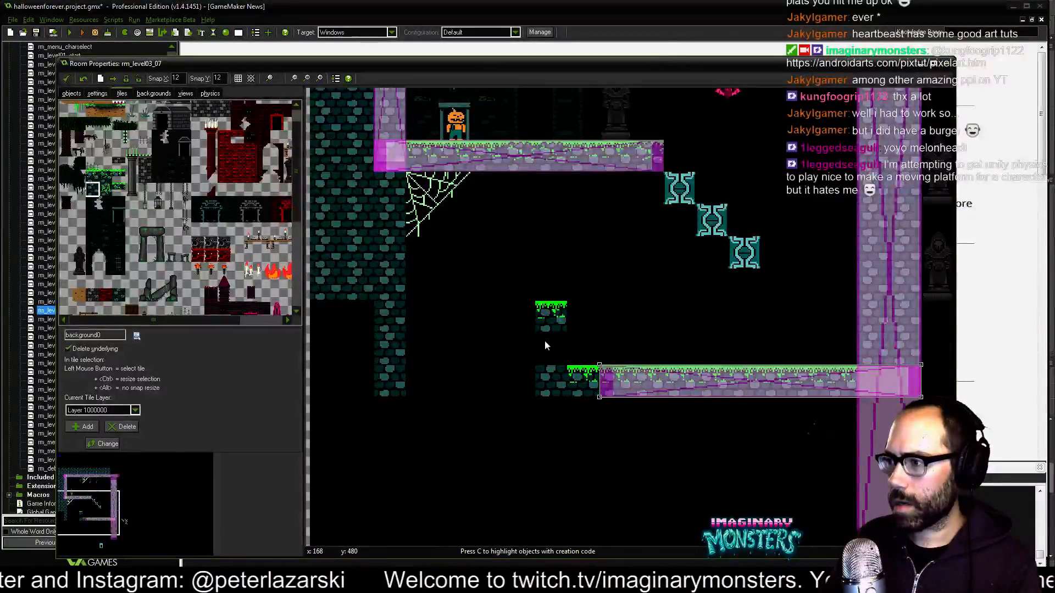
{"action": "left_click", "coordinate": [521, 346]}
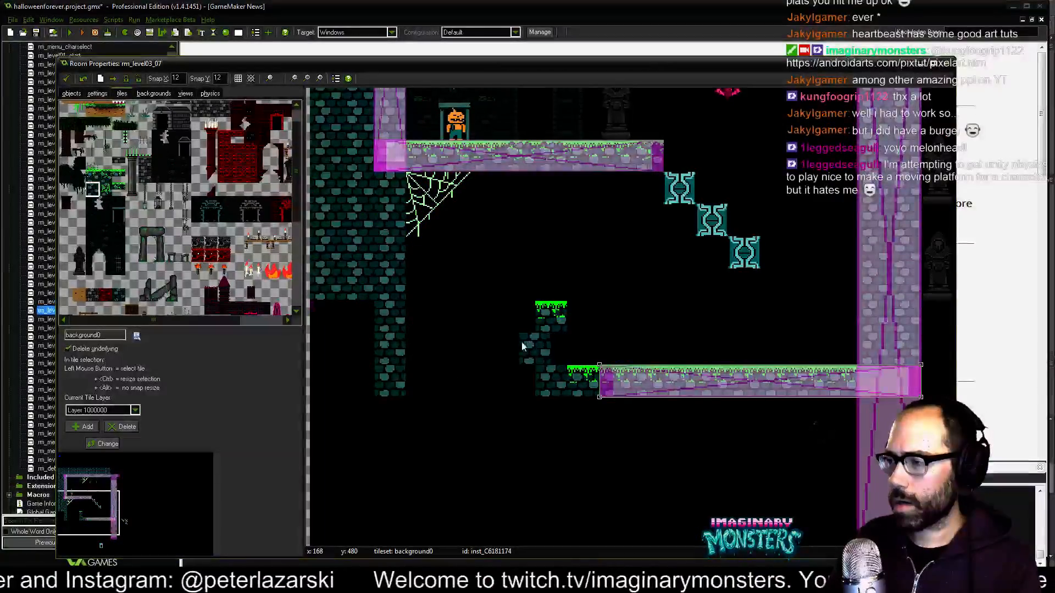
{"action": "left_click", "coordinate": [517, 379]}
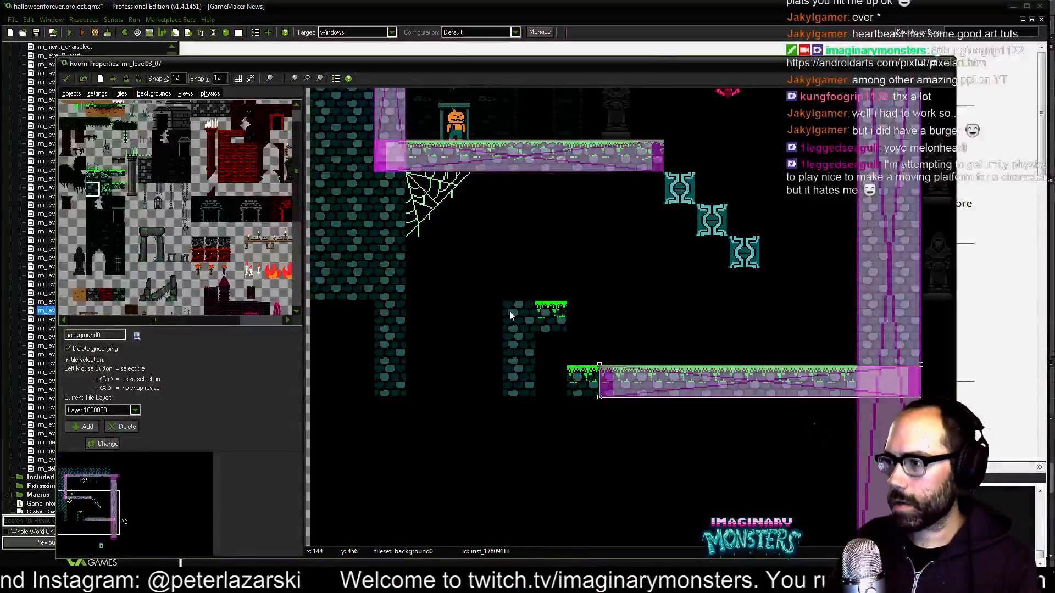
{"action": "left_click_drag", "start_coordinate": [549, 316], "coordinate": [548, 378]}
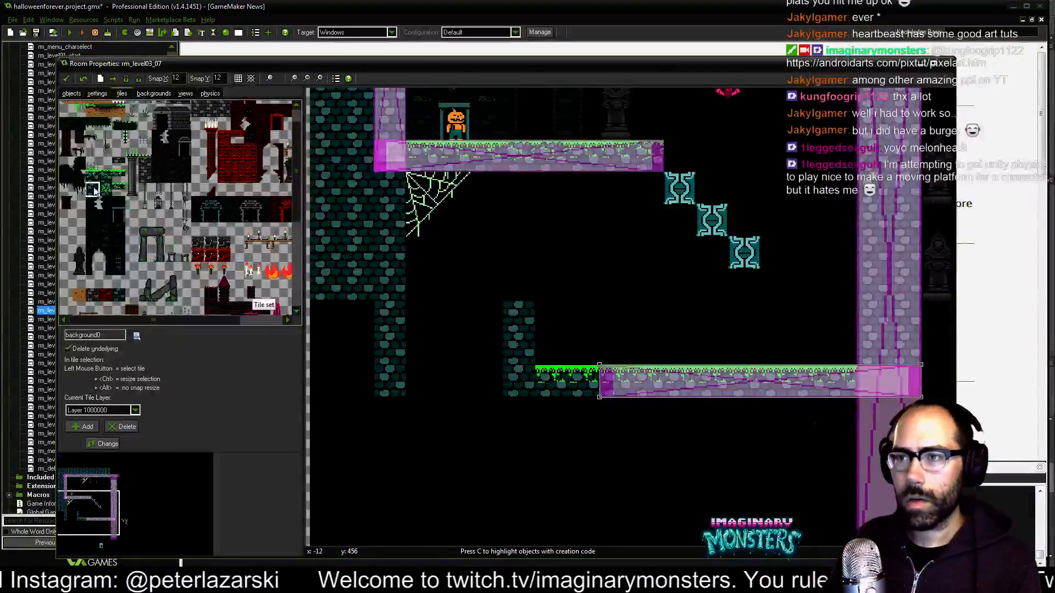
Raise the brick pillar beside the lower platform by one brick tile and cap it with a grass-topped tile.
{"action": "left_click", "coordinate": [518, 284]}
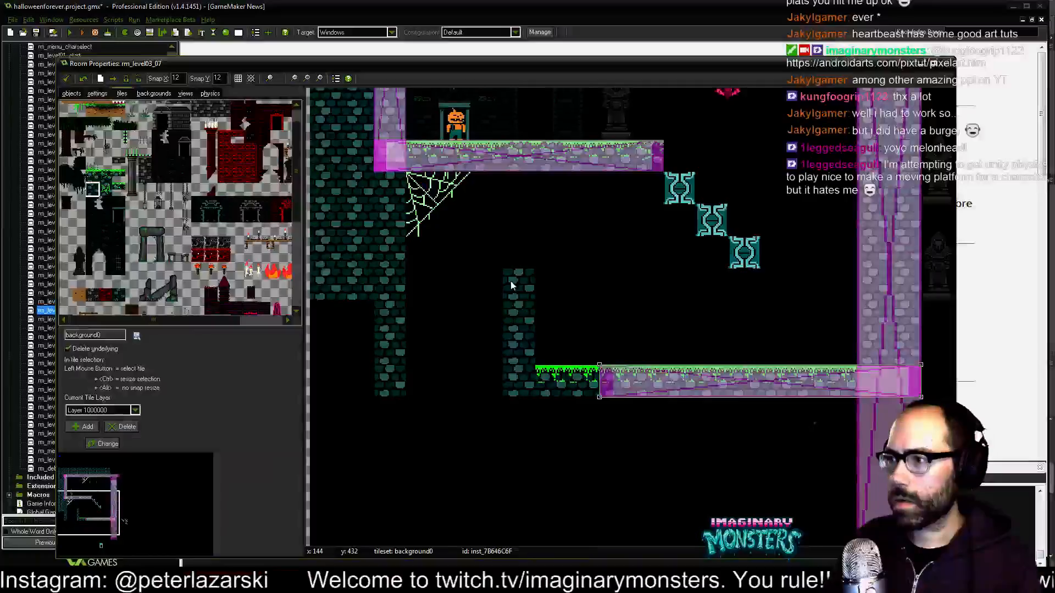
{"action": "left_click", "coordinate": [104, 176]}
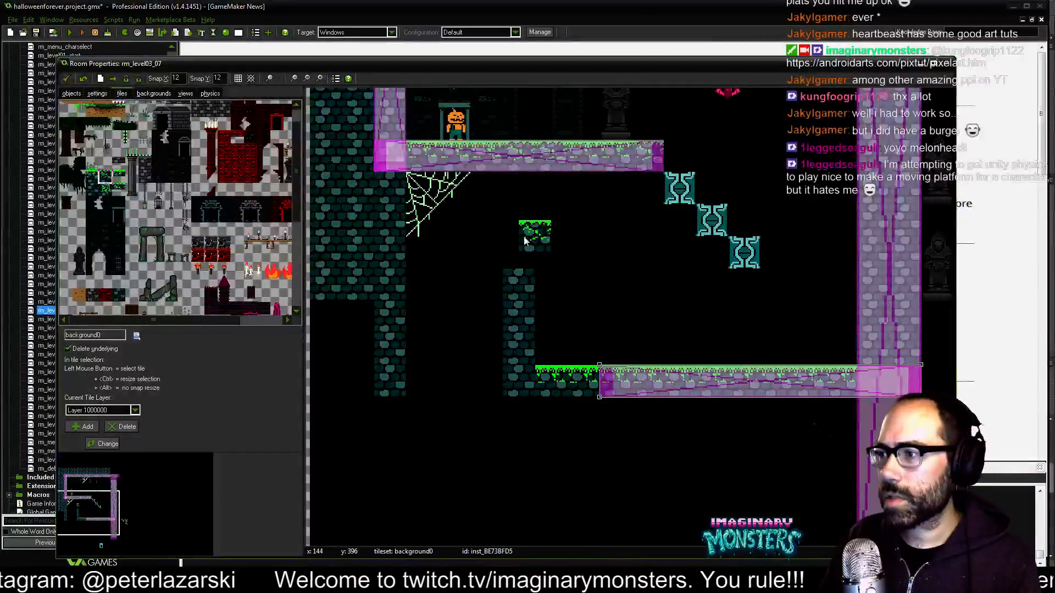
{"action": "left_click", "coordinate": [518, 247]}
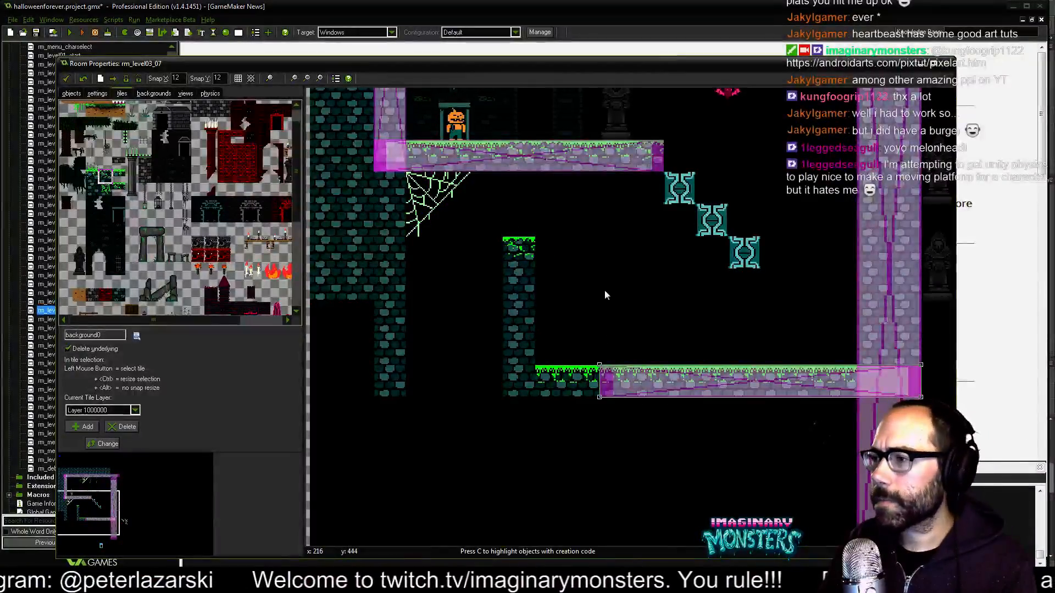
Remove the pillar's top brick and place its grass cap one tile above the remaining bricks.
{"action": "middle_click_drag", "start_coordinate": [604, 292], "coordinate": [640, 346]}
{"action": "right_click", "coordinate": [561, 320]}
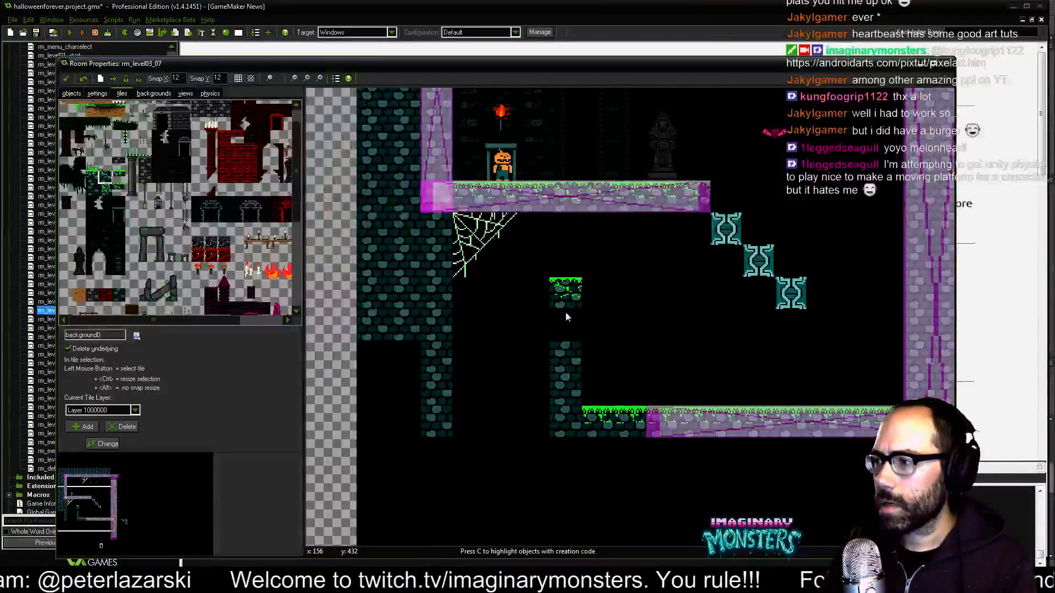
{"action": "right_click", "coordinate": [566, 302]}
{"action": "left_click_drag", "start_coordinate": [570, 313], "coordinate": [562, 313]}
{"action": "middle_click_drag", "start_coordinate": [607, 322], "coordinate": [545, 324]}
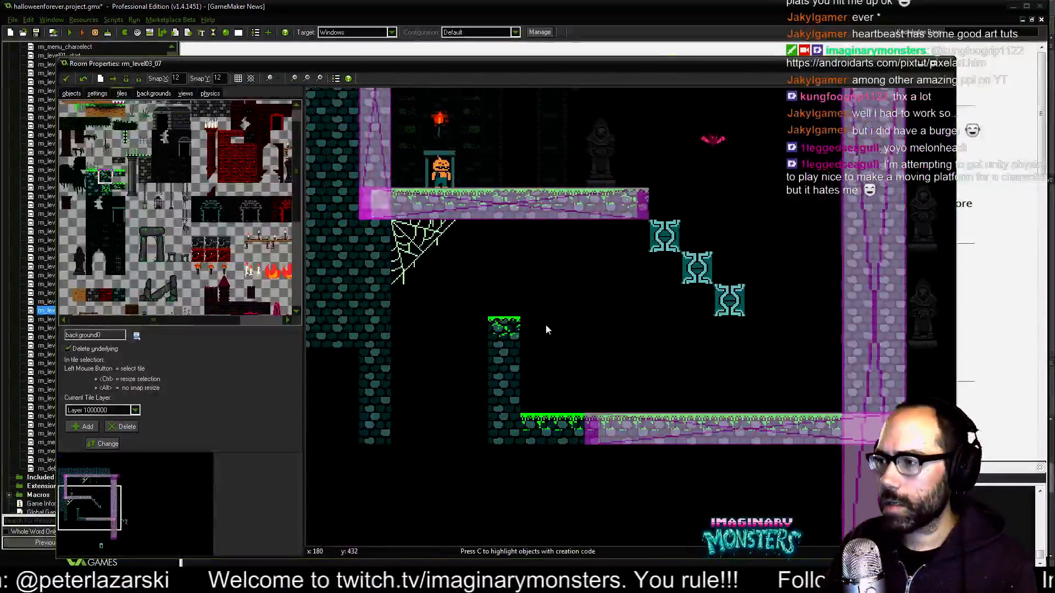
{"action": "right_click", "coordinate": [512, 326]}
{"action": "left_click", "coordinate": [496, 295]}
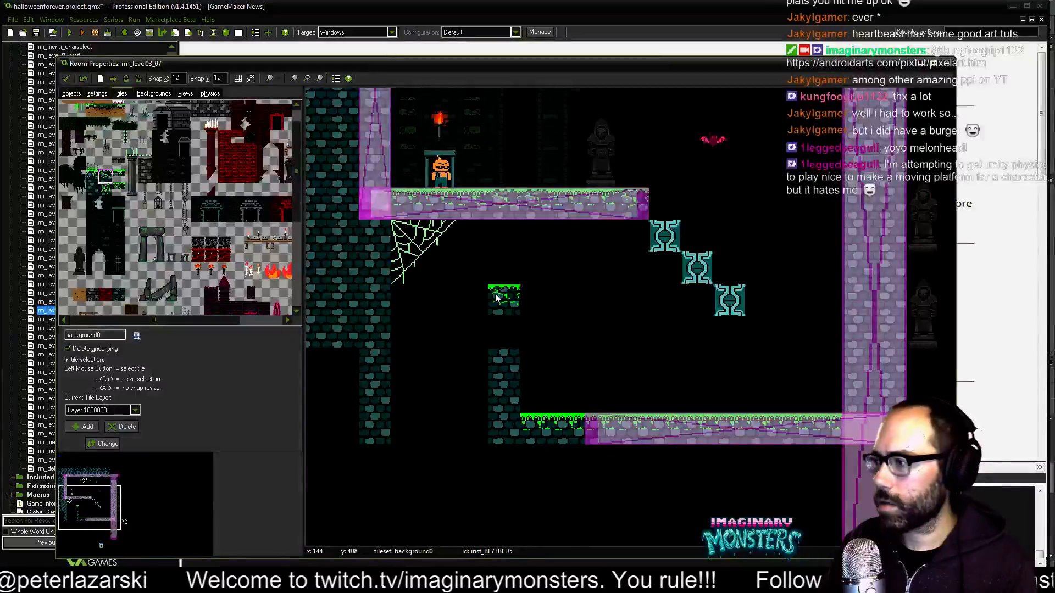
Move the lower grass platform's tiles down one row, just beneath the horizontal wall object.
{"action": "middle_click_drag", "start_coordinate": [496, 297], "coordinate": [467, 307]}
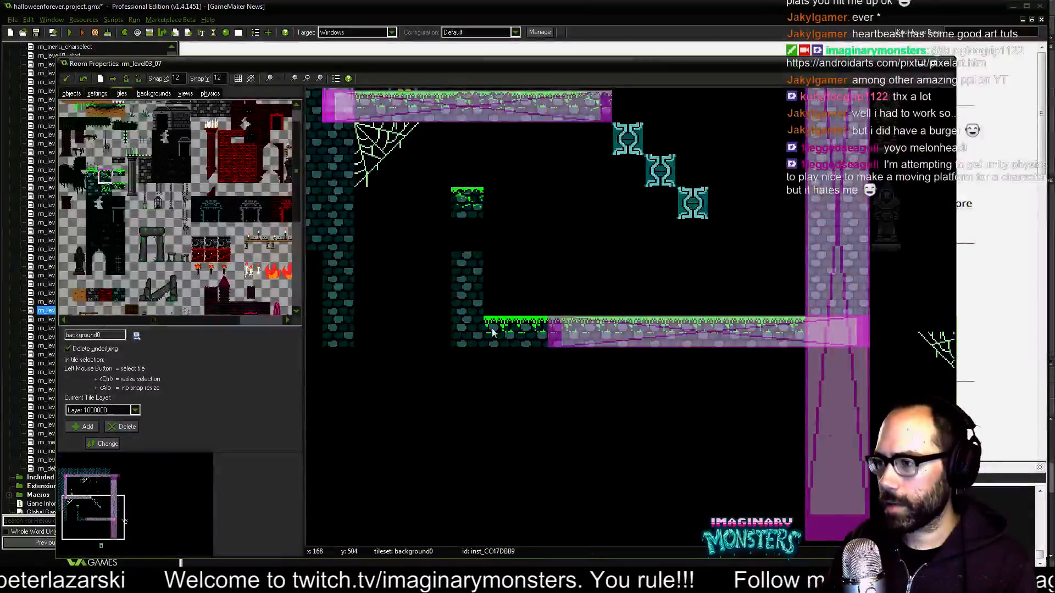
{"action": "left_click_drag", "start_coordinate": [492, 331], "coordinate": [780, 356]}
{"action": "middle_click_drag", "start_coordinate": [605, 353], "coordinate": [678, 376]}
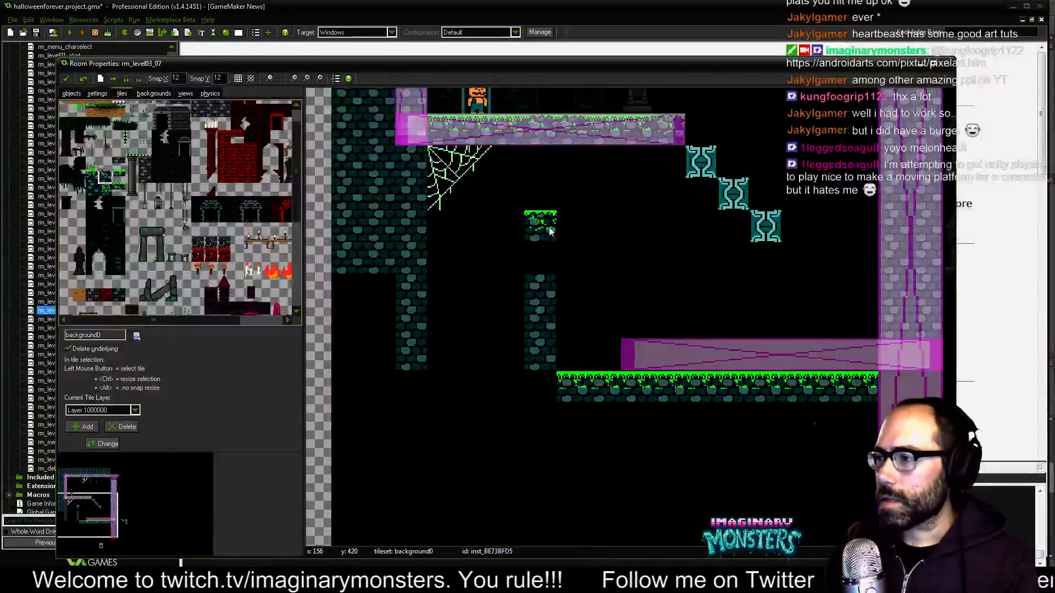
Set the grass cap directly on the pillar's bricks and add a brick at its base, level with the lowered platform.
{"action": "left_click", "coordinate": [93, 192]}
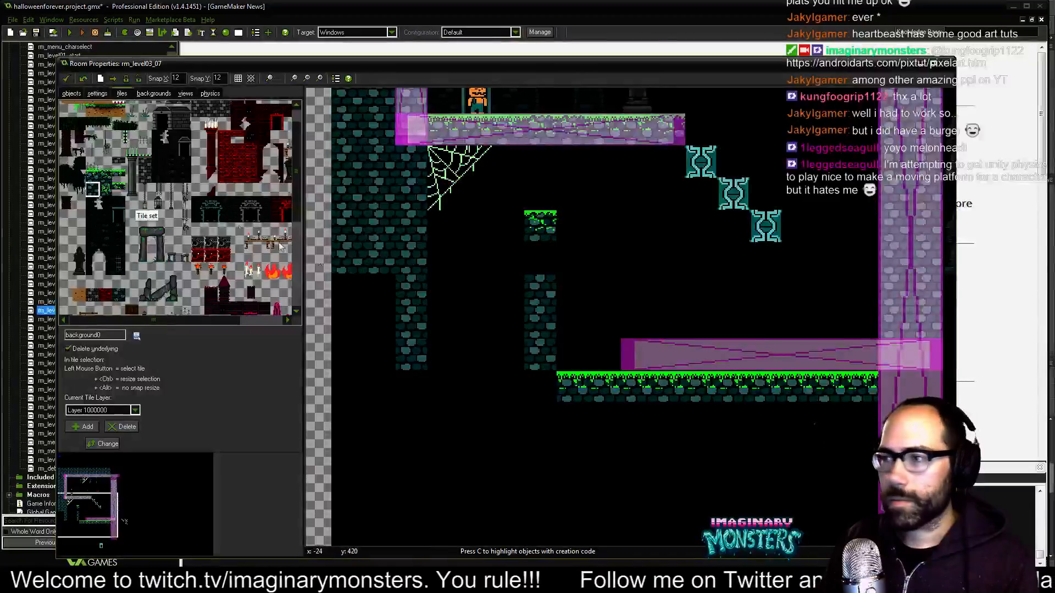
{"action": "left_click_drag", "start_coordinate": [542, 243], "coordinate": [538, 258]}
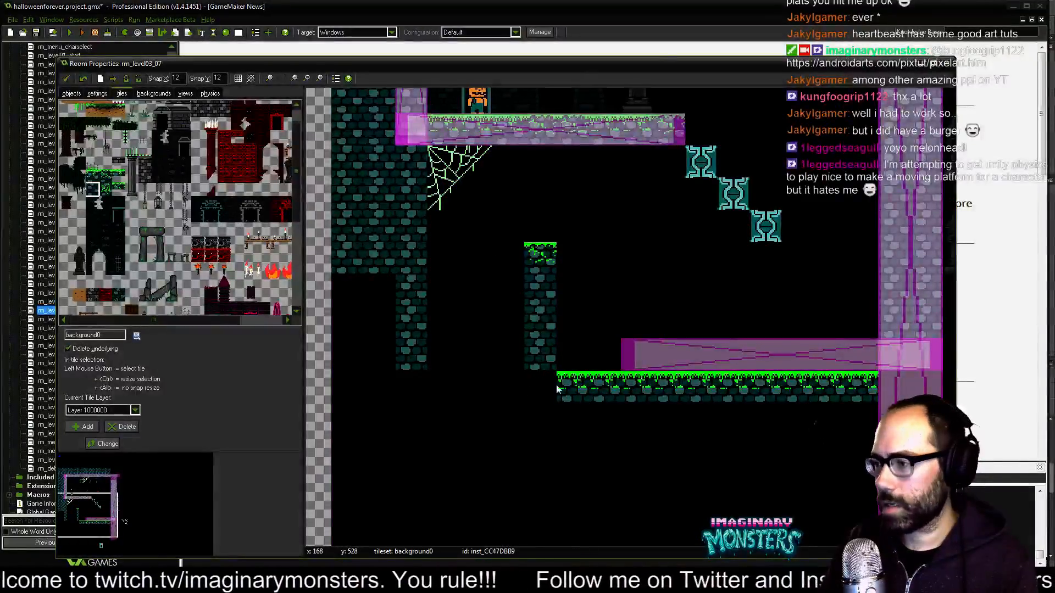
{"action": "scroll", "coordinate": [550, 395], "scroll_direction": "up", "scroll_amount": 2}
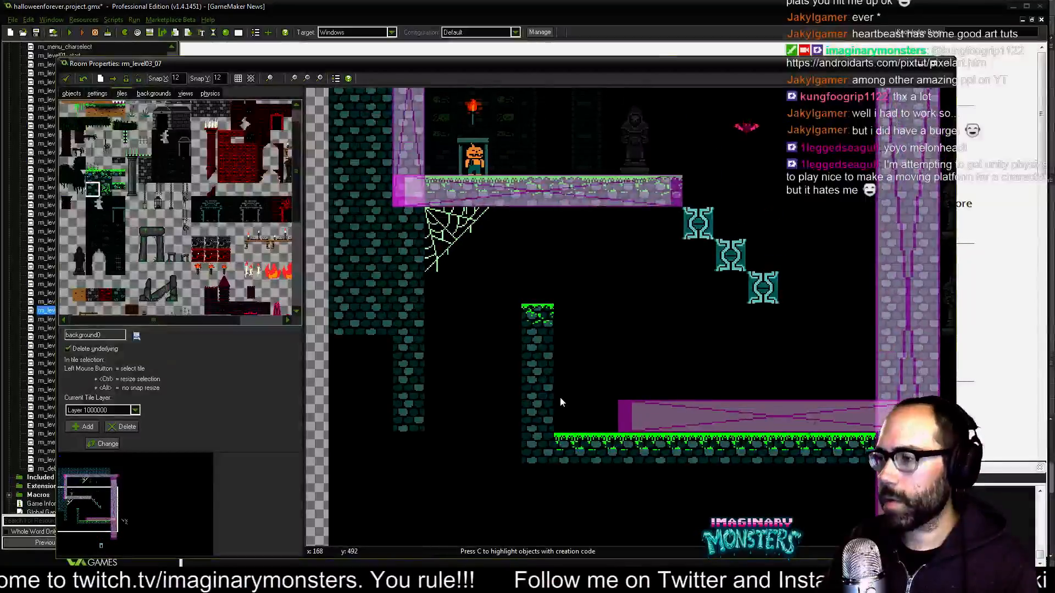
{"action": "middle_click_drag", "start_coordinate": [550, 396], "coordinate": [544, 384]}
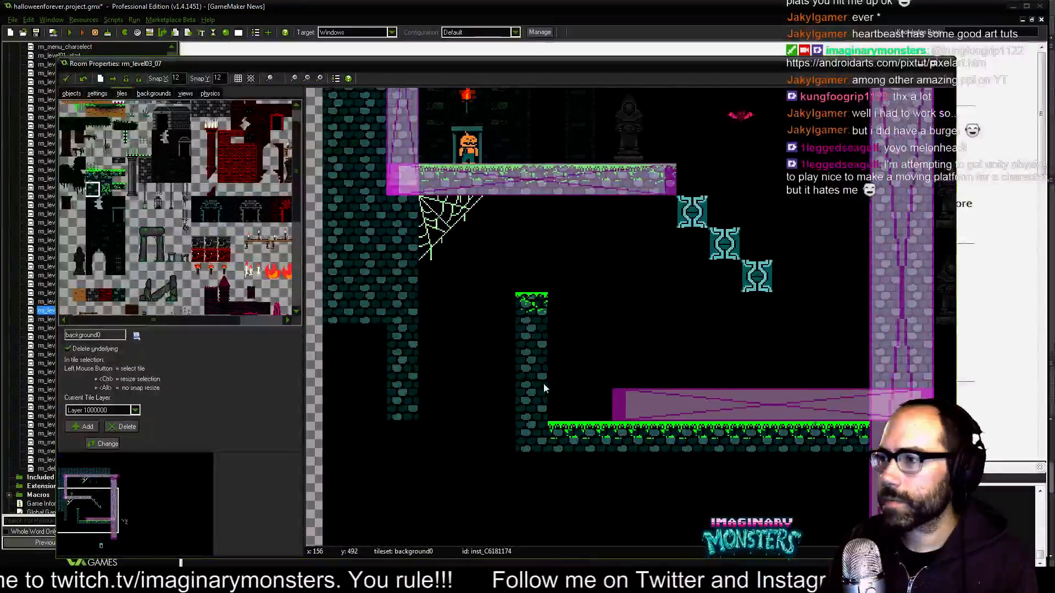
Move the horizontal wall object two tiles left and one tile down, so it covers the lowered grass platform.
{"action": "middle_click_drag", "start_coordinate": [793, 236], "coordinate": [792, 198]}
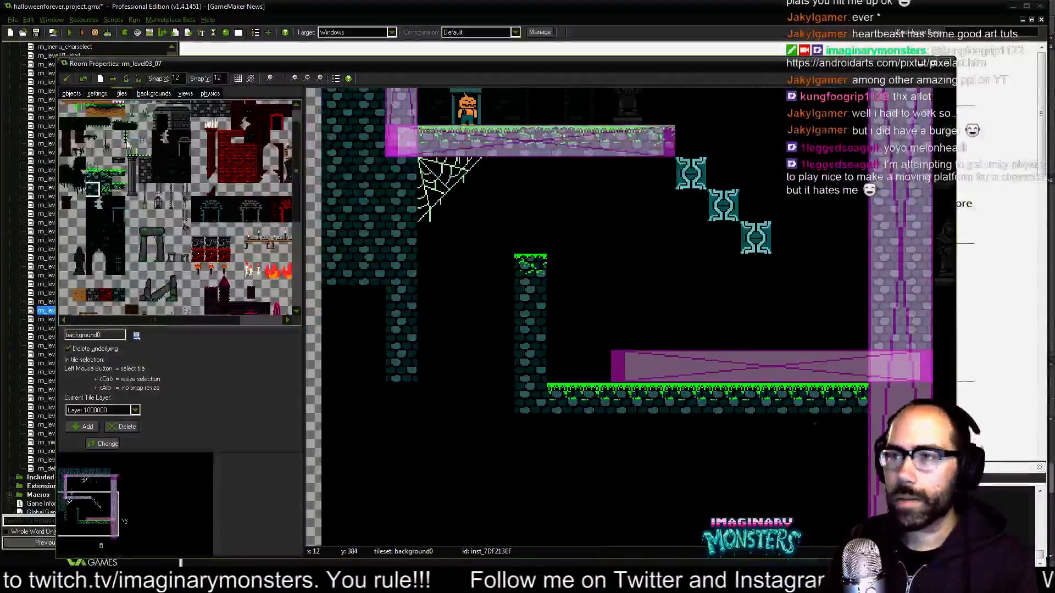
{"action": "left_click", "coordinate": [71, 94]}
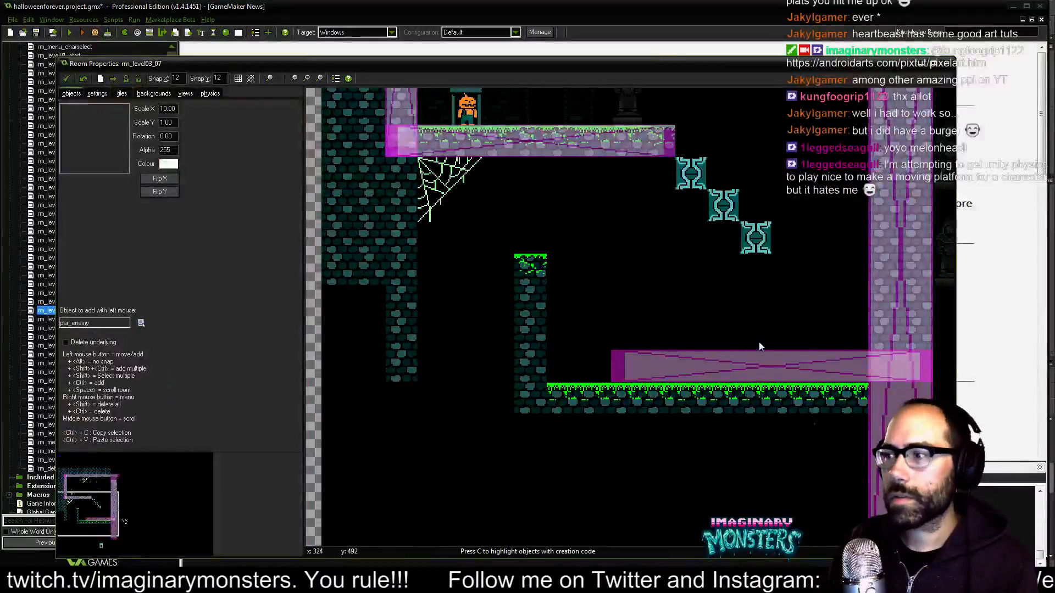
{"action": "left_click_drag", "start_coordinate": [715, 362], "coordinate": [648, 398]}
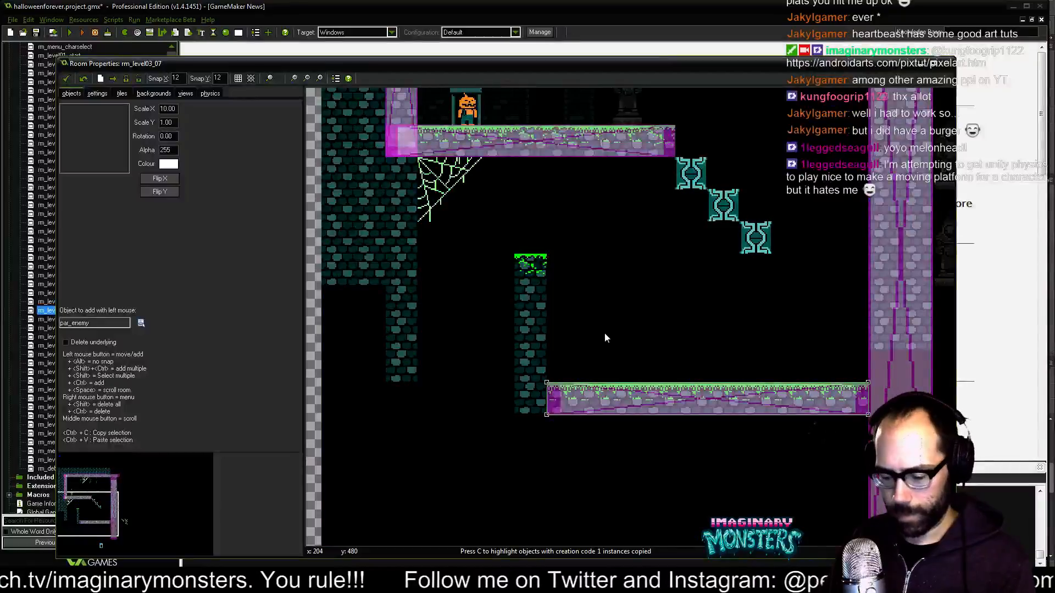
Discard the copy of the horizontal wall object and place a copy of the upper-left vertical wall object over the brick pillar.
{"action": "left_click_drag", "start_coordinate": [701, 388], "coordinate": [572, 324]}
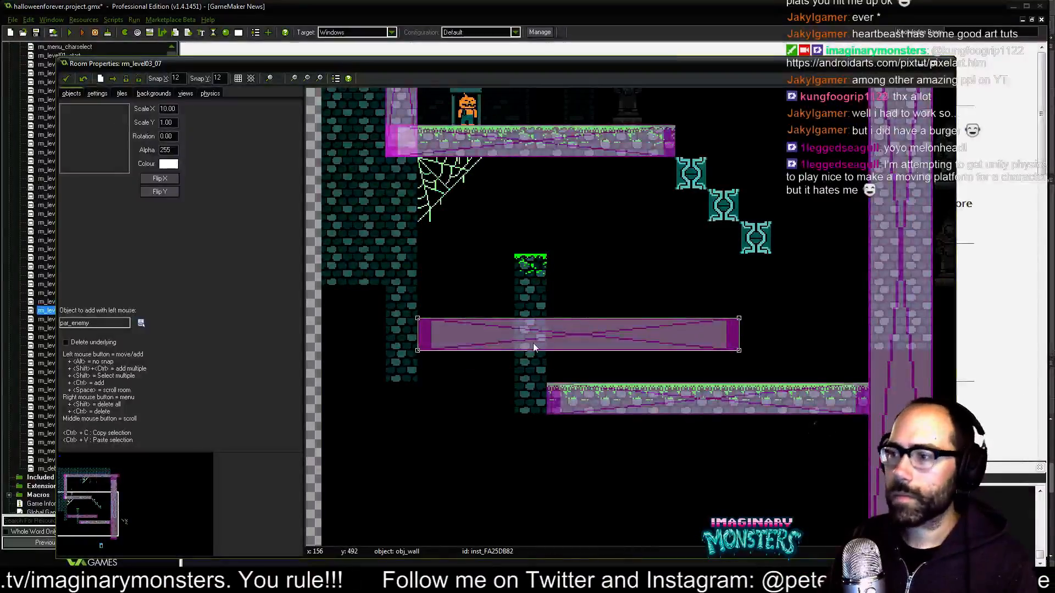
{"action": "key", "text": "Delete"}
{"action": "left_click", "coordinate": [395, 114]}
{"action": "key", "text": "ctrl+c"}
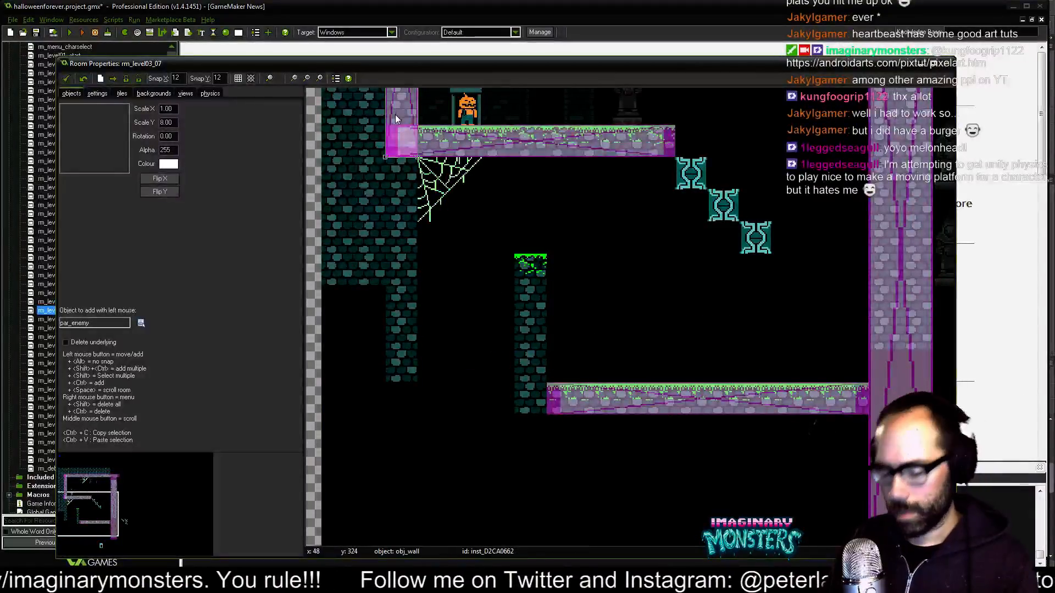
{"action": "key", "text": "ctrl+v"}
{"action": "left_click_drag", "start_coordinate": [409, 118], "coordinate": [546, 426]}
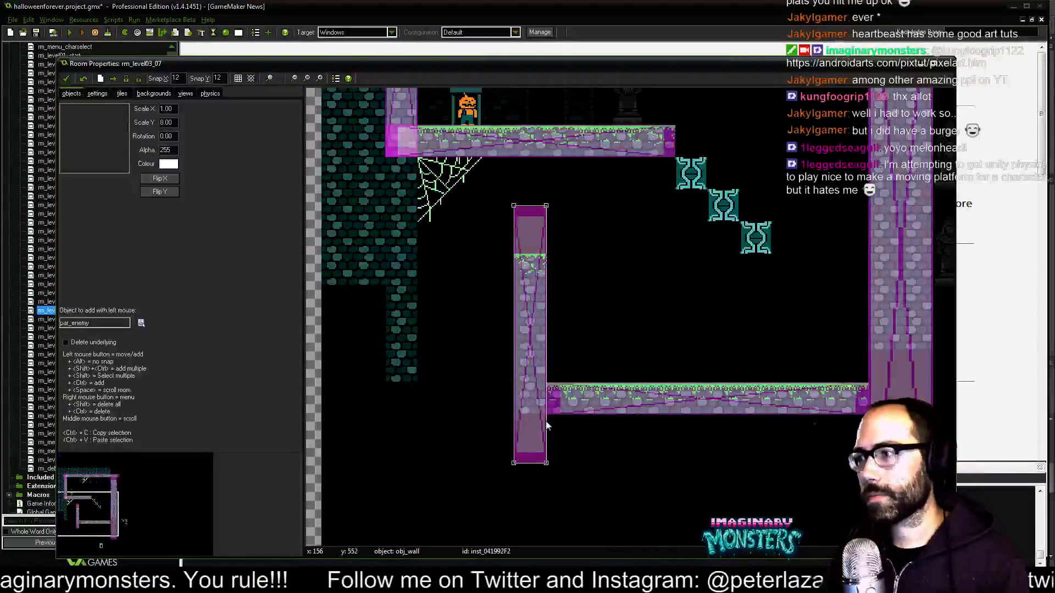
Set the Scale Y of the pillar's wall object to 5.
{"action": "double_click", "coordinate": [164, 122]}
{"action": "type", "text": "6"}
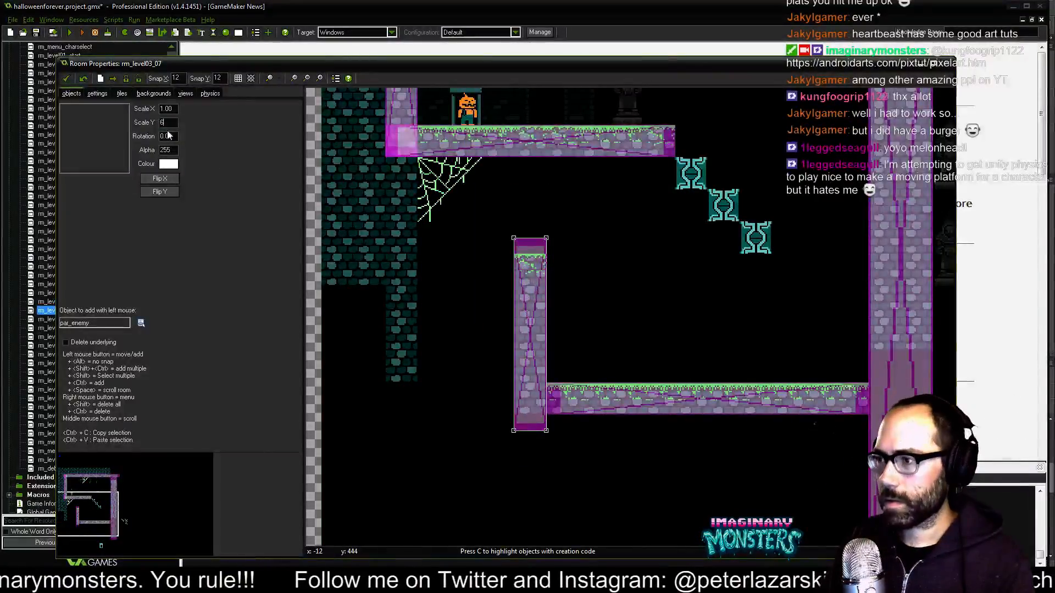
{"action": "key", "text": "BackSpace"}
{"action": "type", "text": "5"}
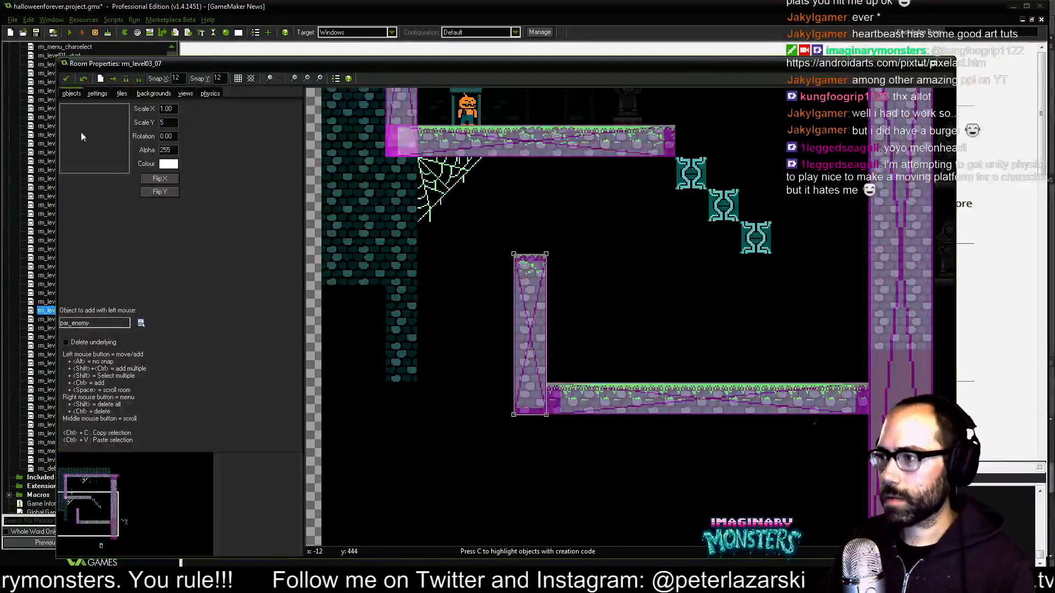
Set the Scale Y of the upper-left vertical wall object to 20, so it runs down past the lower platform.
{"action": "middle_click_drag", "start_coordinate": [519, 357], "coordinate": [632, 451]}
{"action": "scroll", "coordinate": [632, 451], "scroll_direction": "up", "scroll_amount": 3}
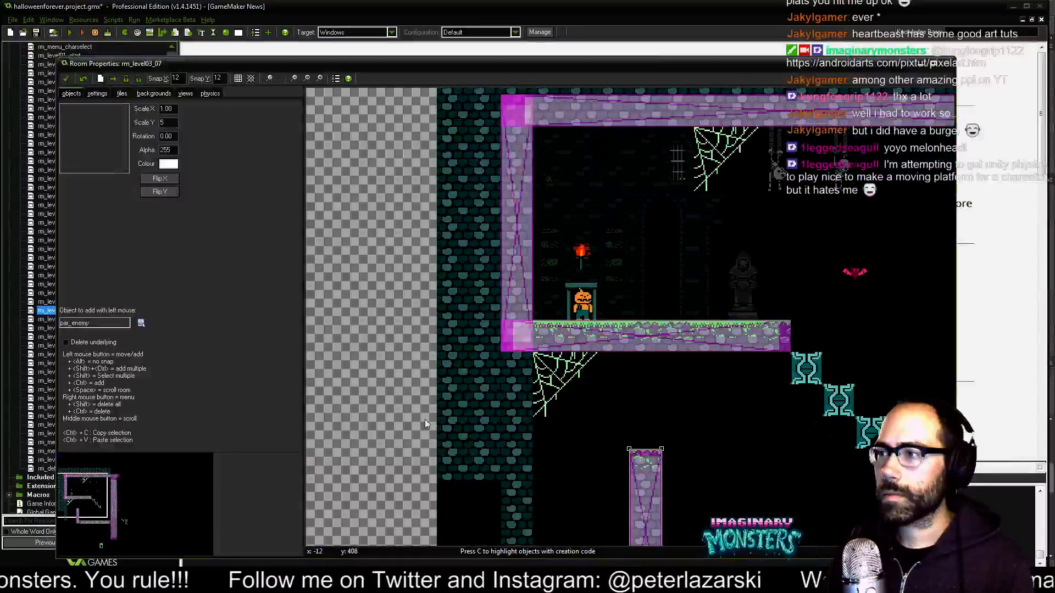
{"action": "left_click", "coordinate": [509, 271]}
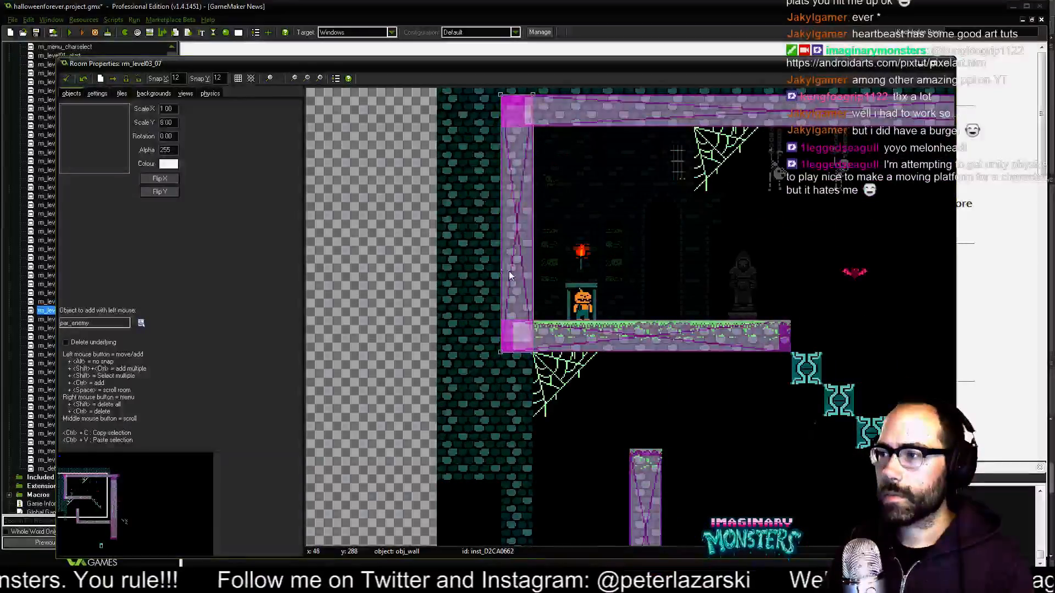
{"action": "double_click", "coordinate": [167, 123]}
{"action": "type", "text": "20"}
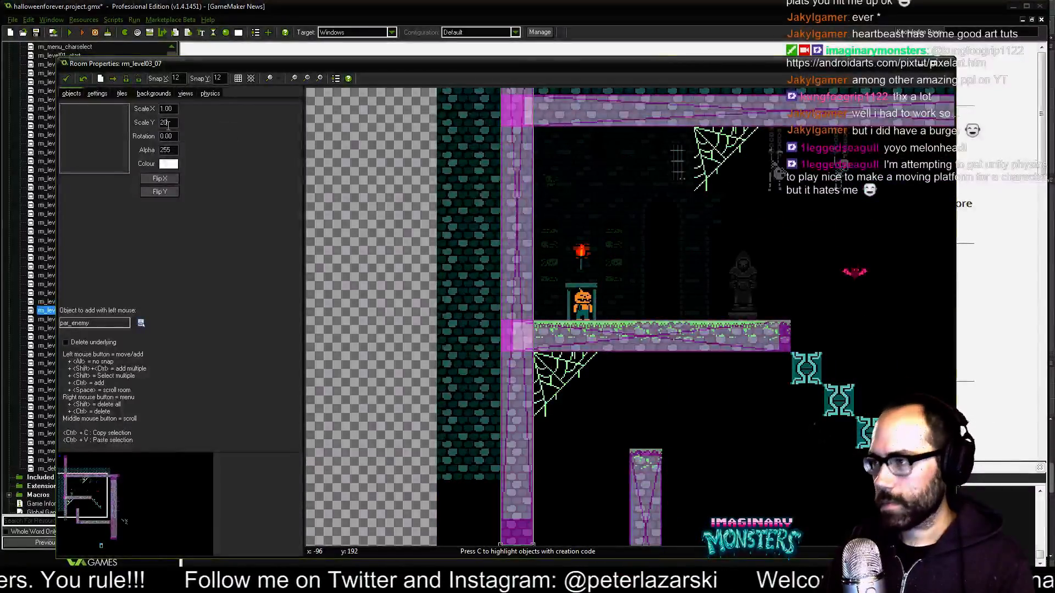
{"action": "left_click_drag", "start_coordinate": [515, 206], "coordinate": [526, 428]}
{"action": "middle_click_drag", "start_coordinate": [526, 428], "coordinate": [531, 49]}
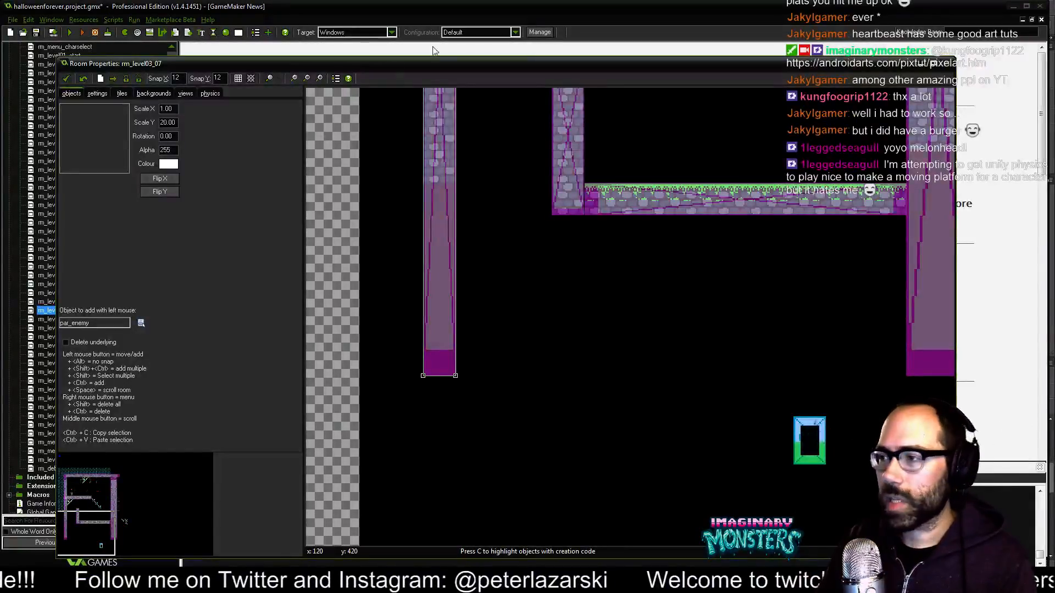
{"action": "scroll", "coordinate": [518, 286], "scroll_direction": "up", "scroll_amount": 5}
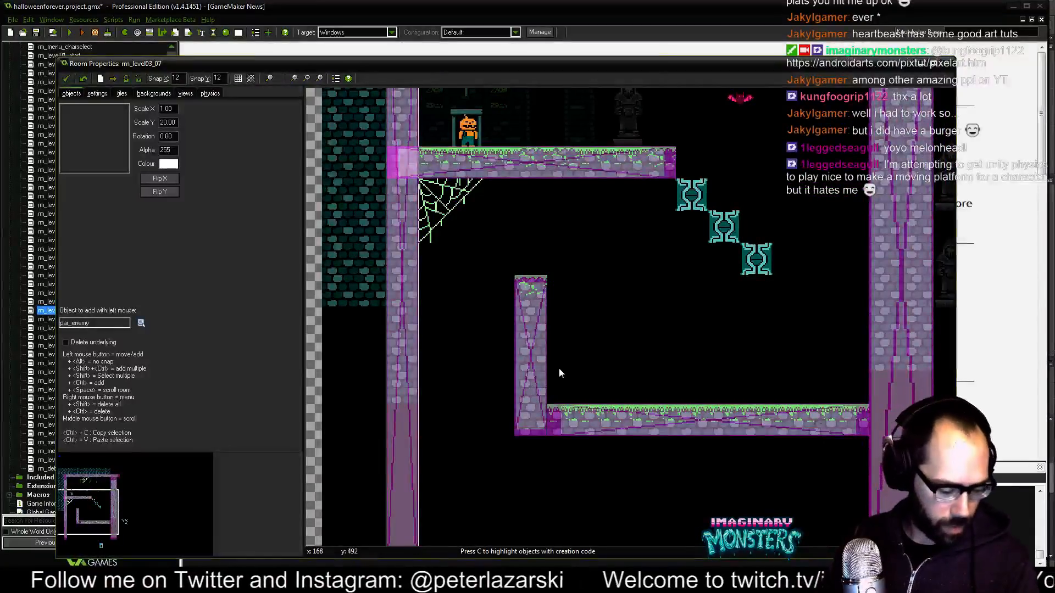
{"action": "scroll", "coordinate": [559, 369], "scroll_direction": "up", "scroll_amount": 1}
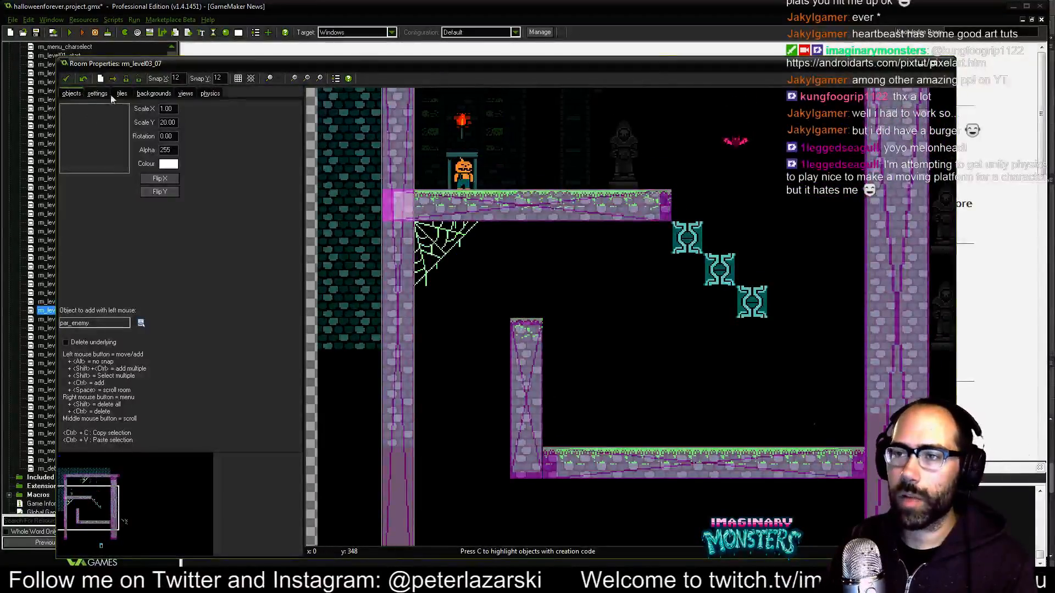
Bridge the gap between the left wall and the brick pillar's top with three obj_platform_oneway pieces.
{"action": "left_click", "coordinate": [121, 94]}
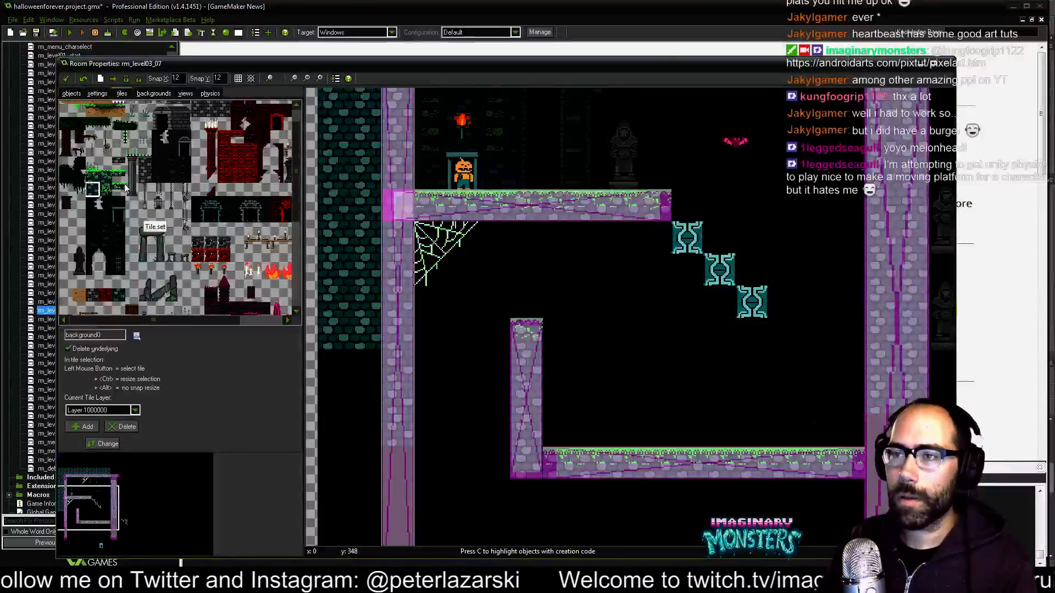
{"action": "left_click", "coordinate": [71, 94]}
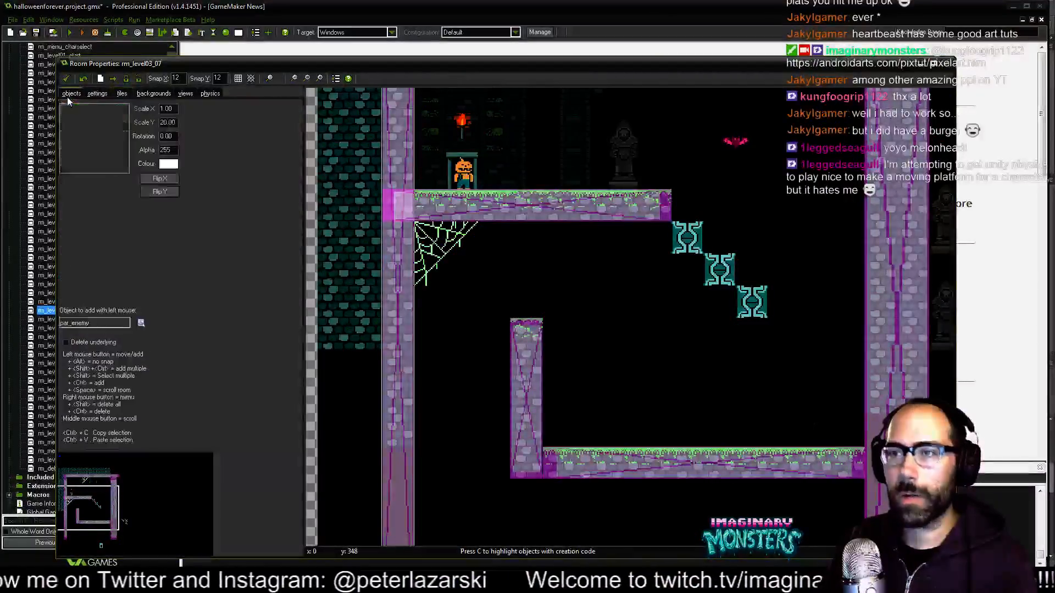
{"action": "left_click", "coordinate": [142, 324]}
{"action": "mouse_move", "coordinate": [181, 177]}
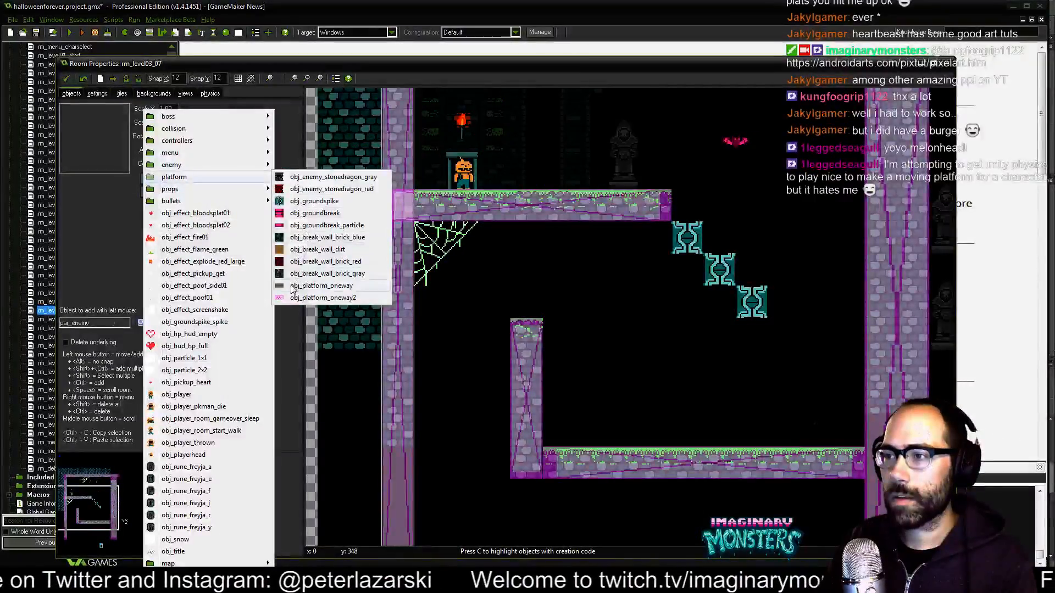
{"action": "left_click", "coordinate": [322, 286]}
{"action": "left_click", "coordinate": [443, 317]}
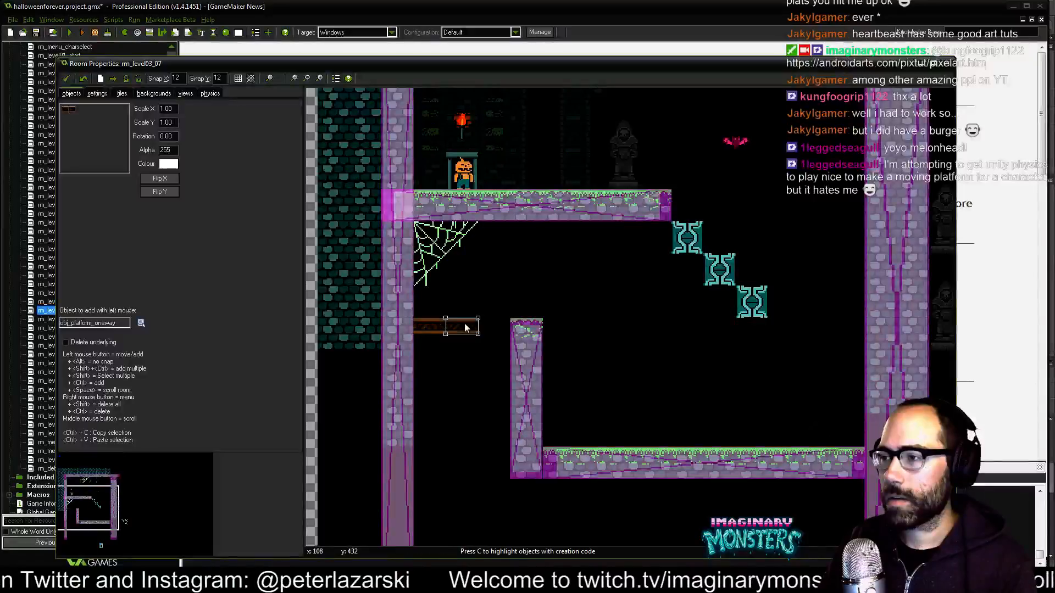
{"action": "left_click", "coordinate": [489, 327]}
{"action": "left_click_drag", "start_coordinate": [494, 328], "coordinate": [501, 327]}
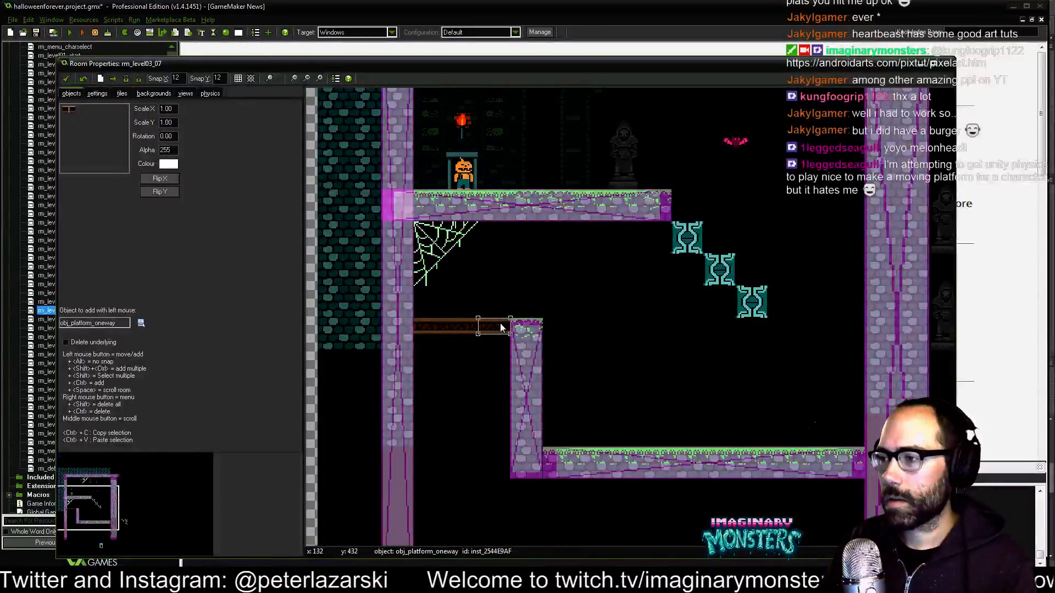
Continue the one-way platform with three more pieces on the pillar's right side, level with its top.
{"action": "left_click", "coordinate": [560, 326]}
{"action": "left_click", "coordinate": [593, 327]}
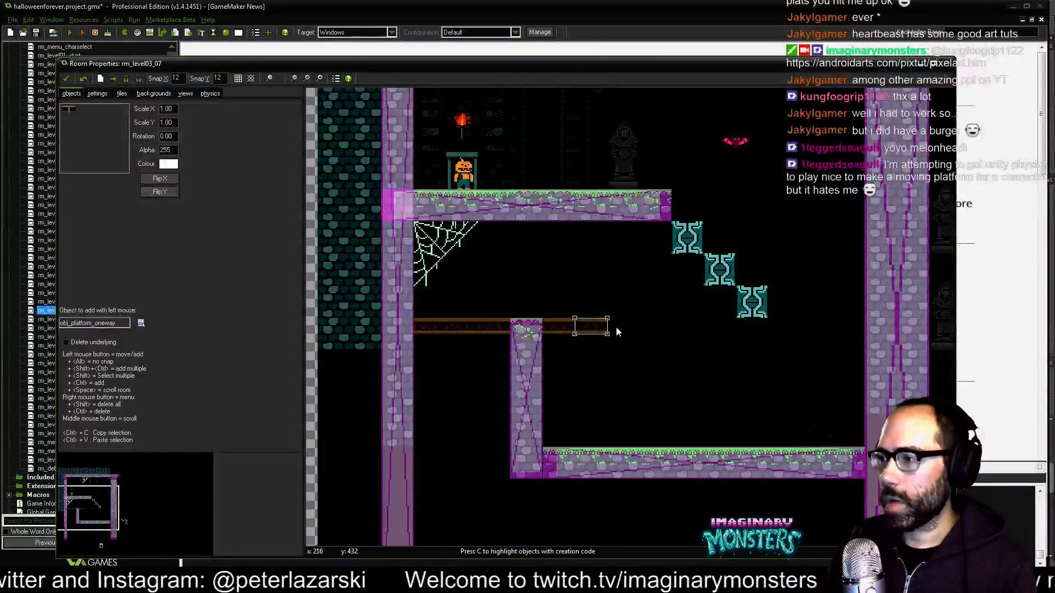
{"action": "left_click", "coordinate": [617, 328]}
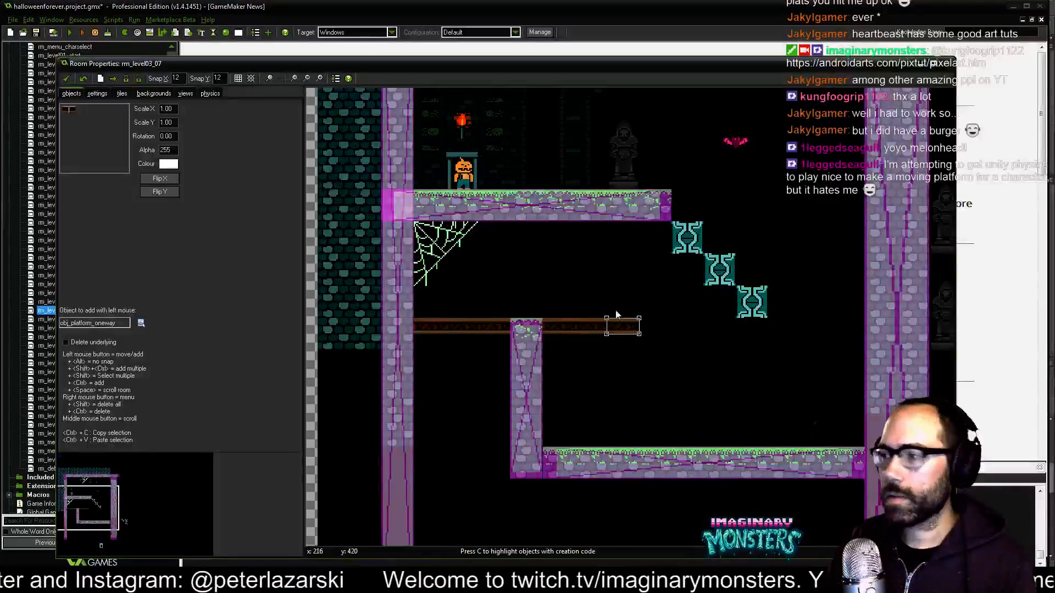
{"action": "middle_click_drag", "start_coordinate": [616, 315], "coordinate": [596, 315]}
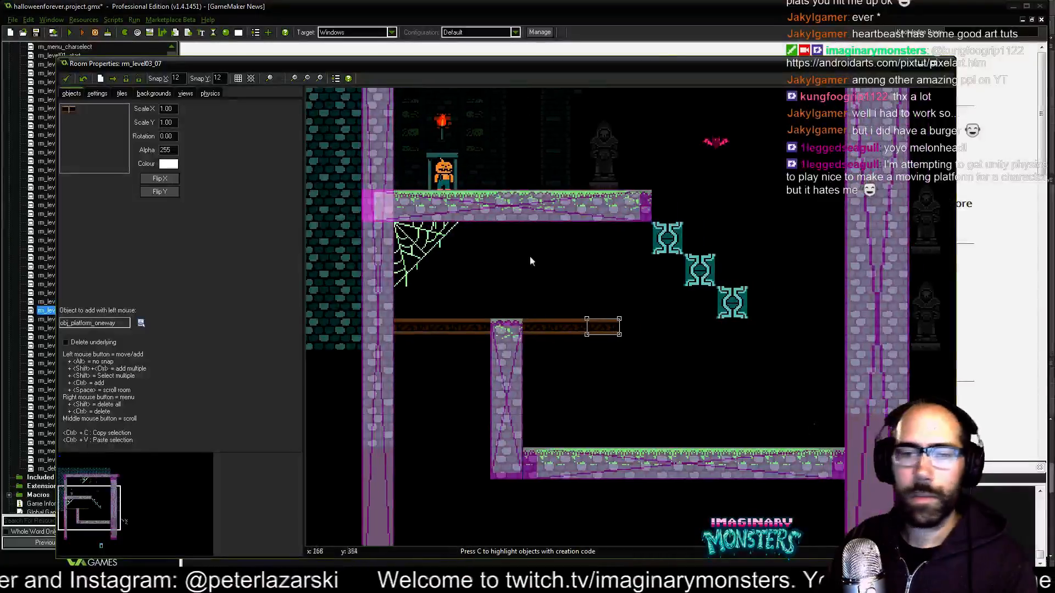
Stack green ladder tiles right of the pillar, from the one-way platform down to the grass platform.
{"action": "left_click", "coordinate": [129, 94]}
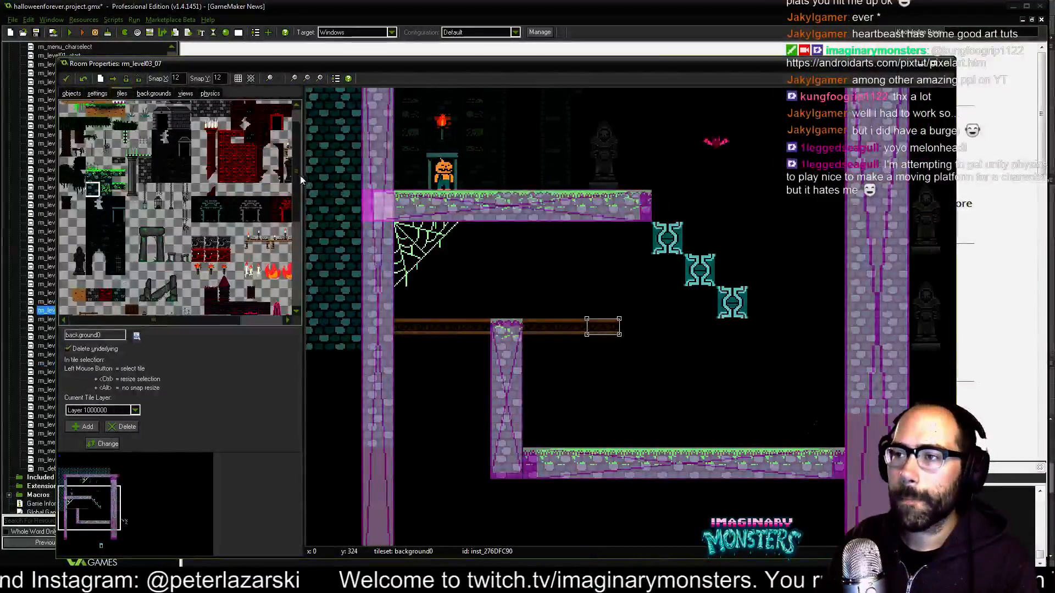
{"action": "scroll", "coordinate": [291, 269], "scroll_direction": "down", "scroll_amount": 3}
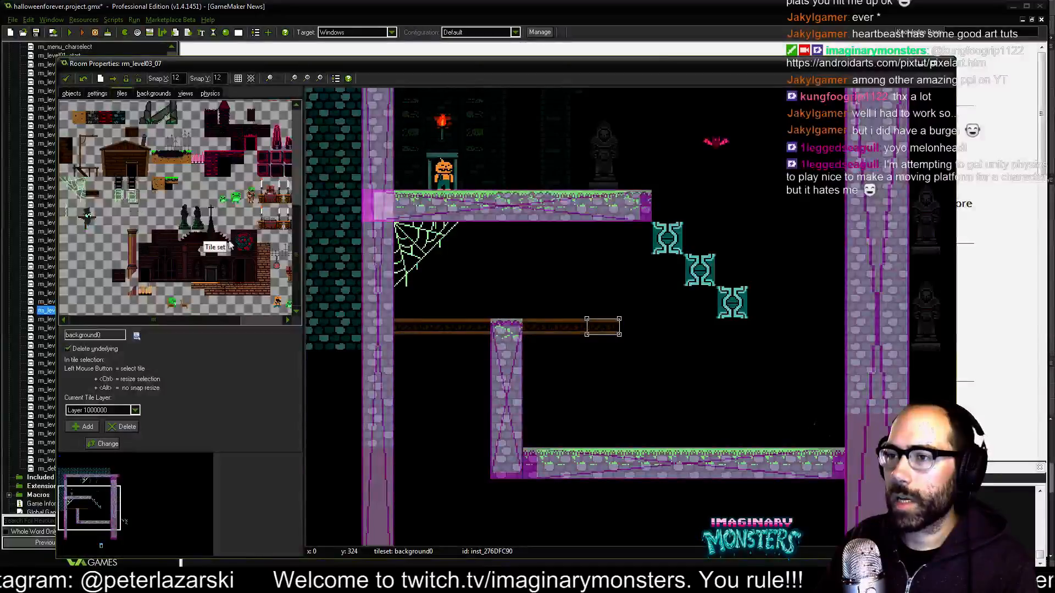
{"action": "middle_click_drag", "start_coordinate": [800, 226], "coordinate": [751, 240]}
{"action": "left_click_drag", "start_coordinate": [521, 373], "coordinate": [524, 433], "text": "shift"}
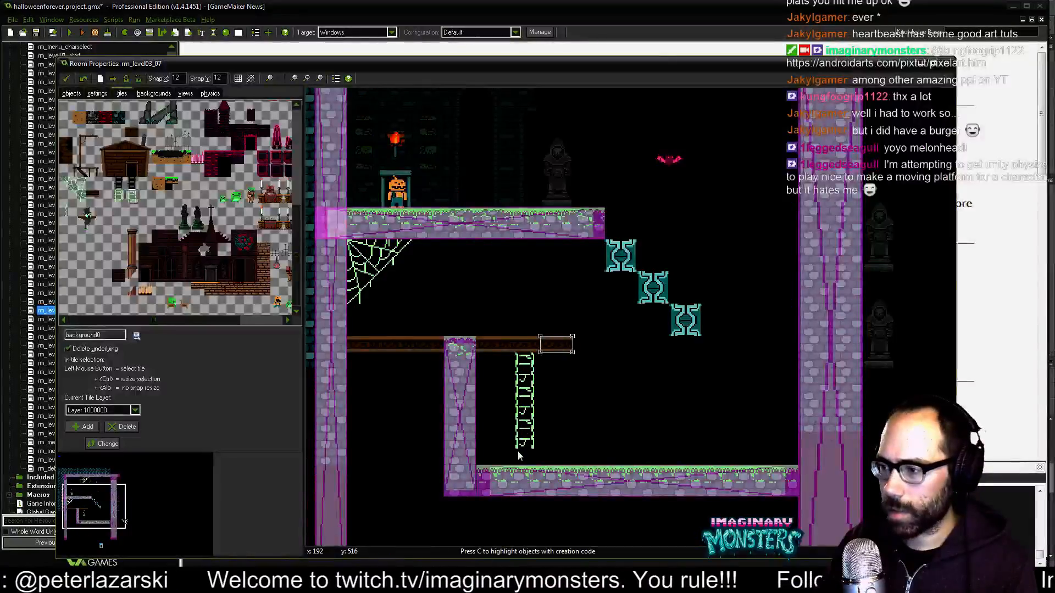
{"action": "left_click", "coordinate": [517, 451], "text": "shift"}
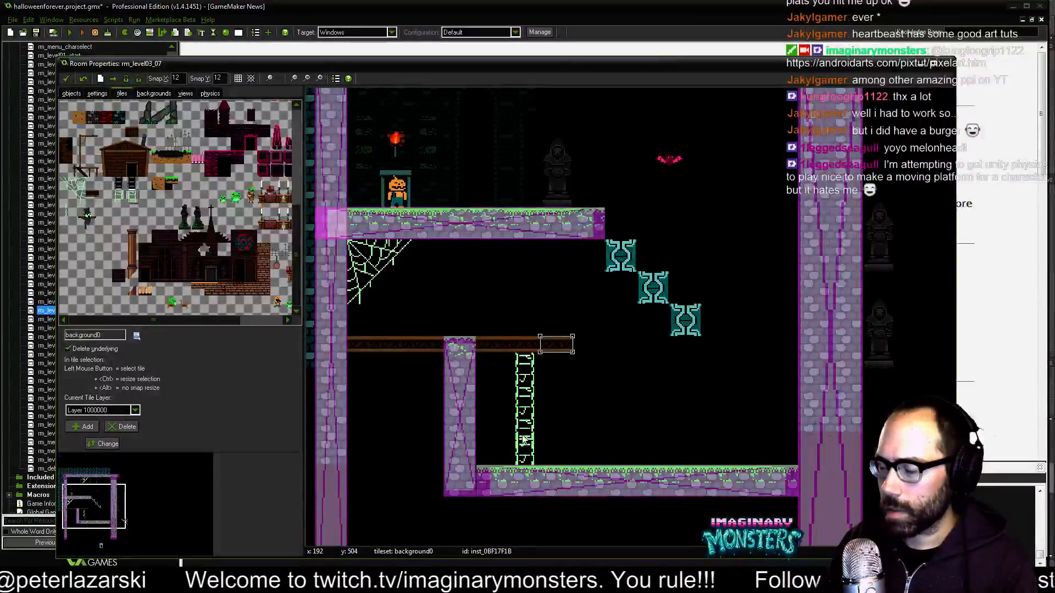
Respace the ladder right of the pillar by removing misaligned tiles, shifting the others up and adding one at its base.
{"action": "right_click", "coordinate": [530, 409]}
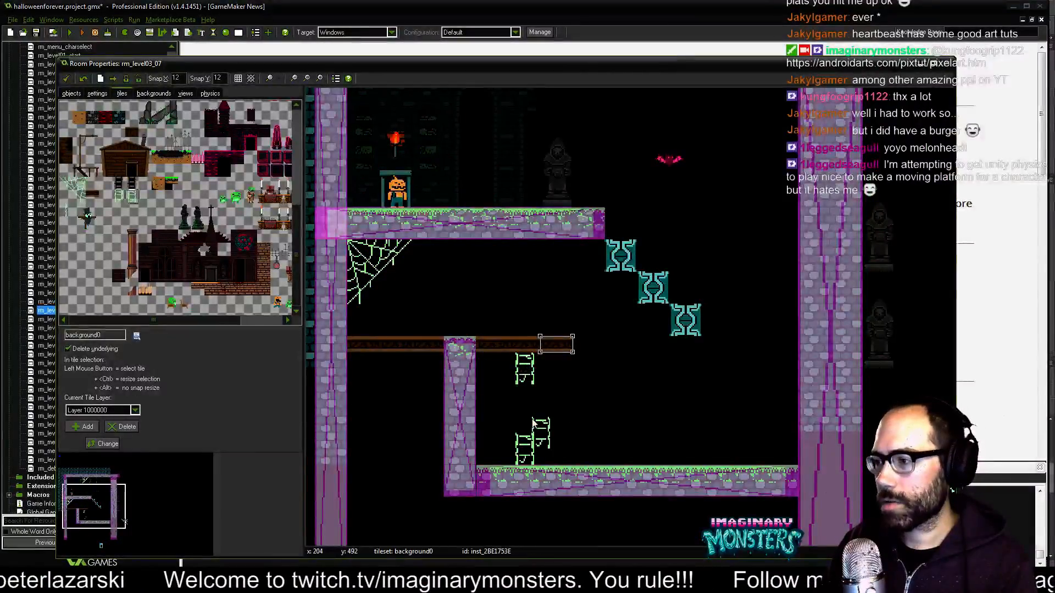
{"action": "left_click", "coordinate": [527, 406]}
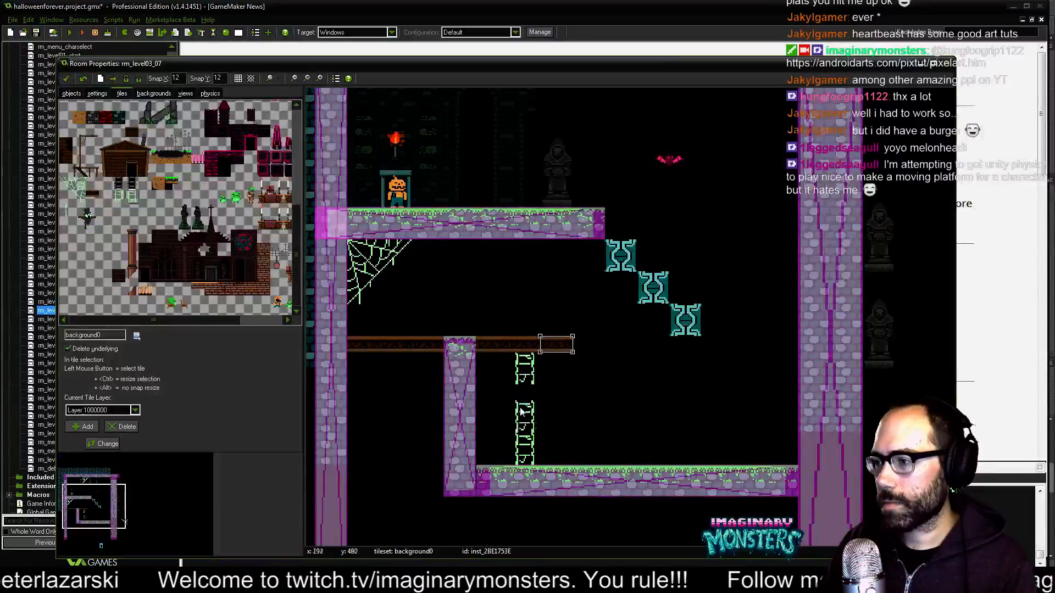
{"action": "right_click", "coordinate": [530, 377]}
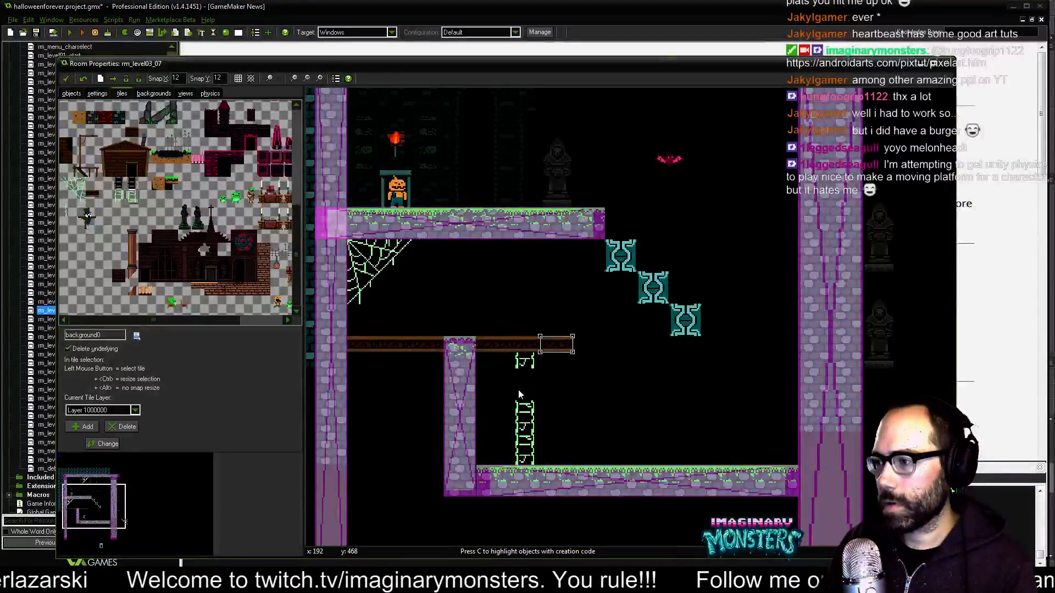
{"action": "left_click_drag", "start_coordinate": [521, 413], "coordinate": [521, 382], "text": "ctrl"}
{"action": "left_click_drag", "start_coordinate": [521, 441], "coordinate": [521, 412], "text": "ctrl"}
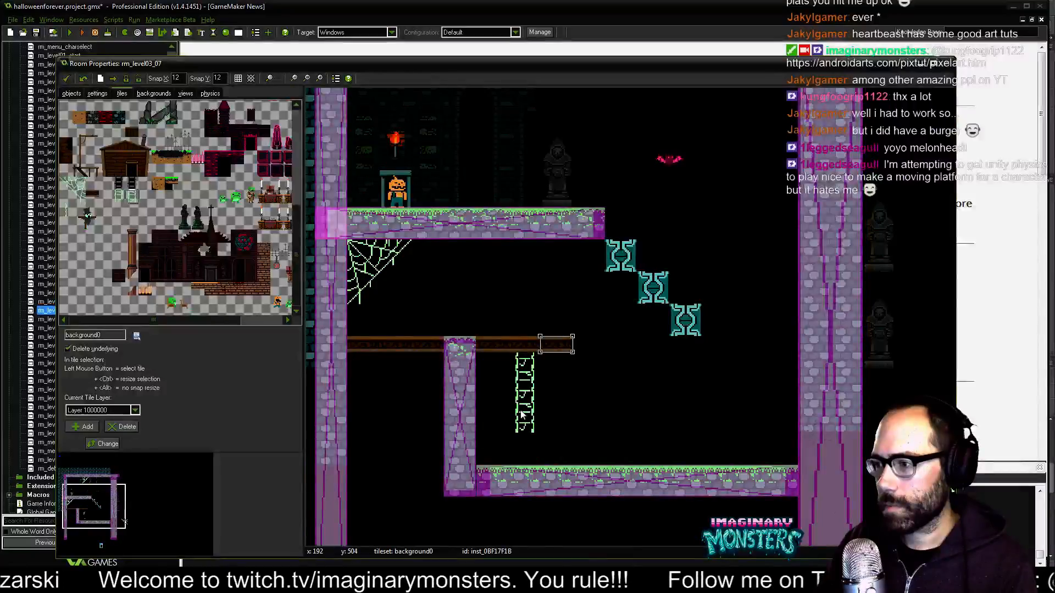
{"action": "left_click", "coordinate": [519, 444]}
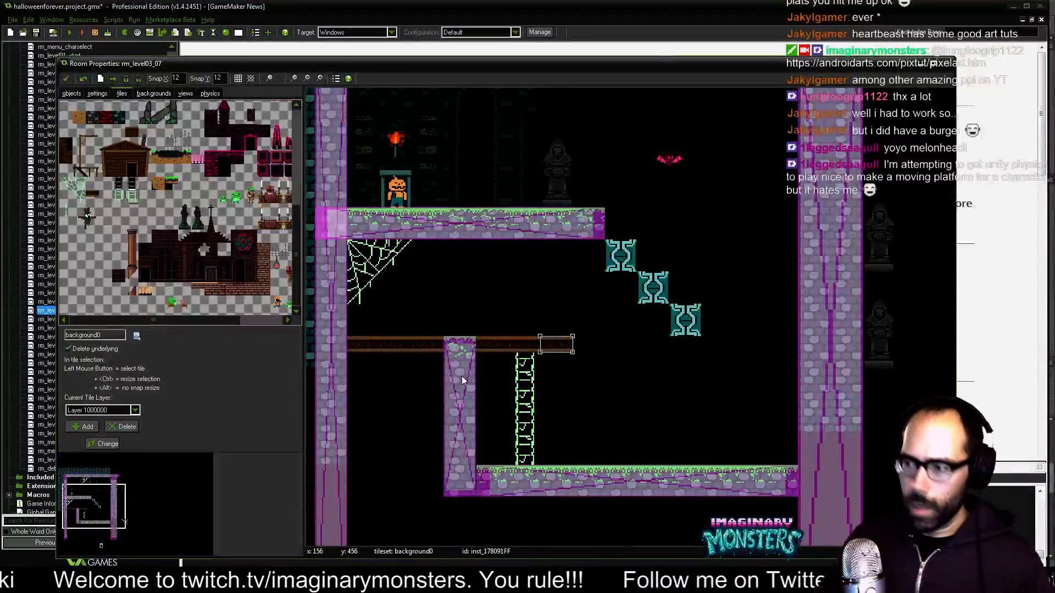
Stack a longer ladder between the left wall and the pillar, from the one-way platform to below the grass platform.
{"action": "middle_click_drag", "start_coordinate": [339, 350], "coordinate": [385, 224]}
{"action": "left_click", "coordinate": [434, 241]}
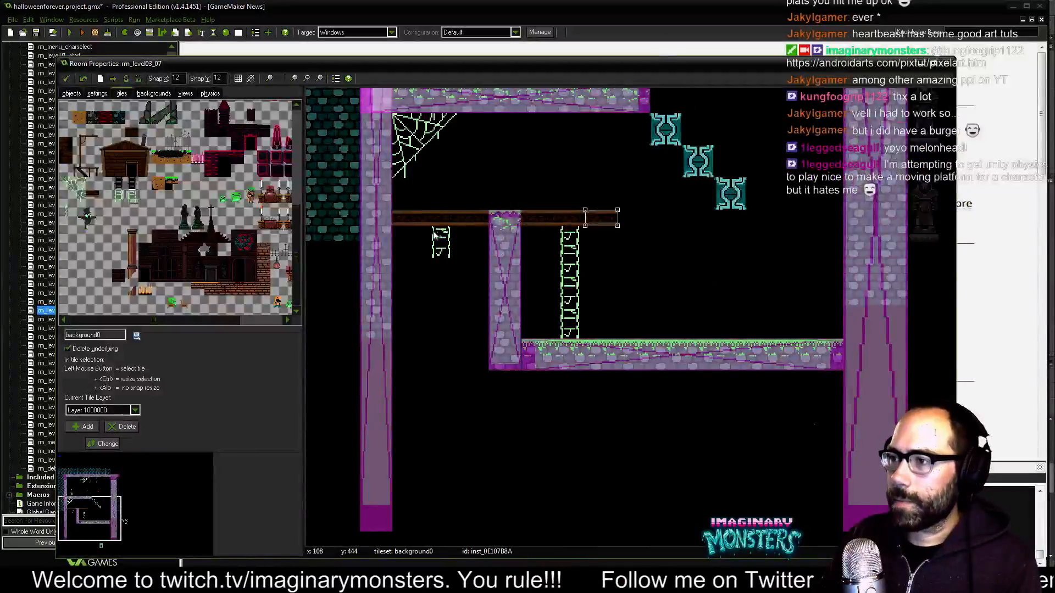
{"action": "left_click_drag", "start_coordinate": [440, 306], "coordinate": [433, 474], "text": "shift"}
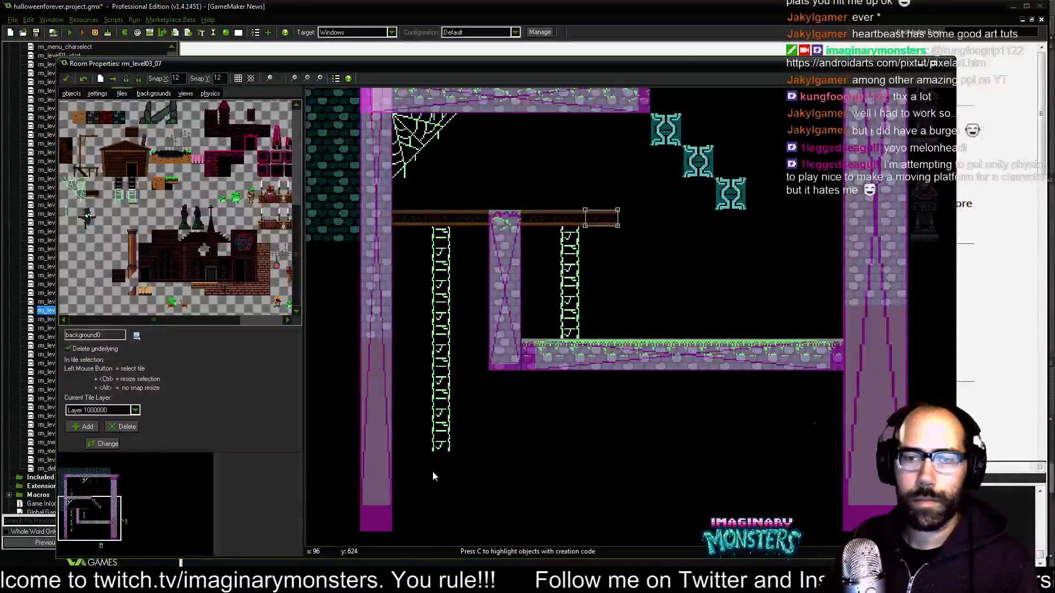
{"action": "middle_click_drag", "start_coordinate": [453, 479], "coordinate": [460, 427]}
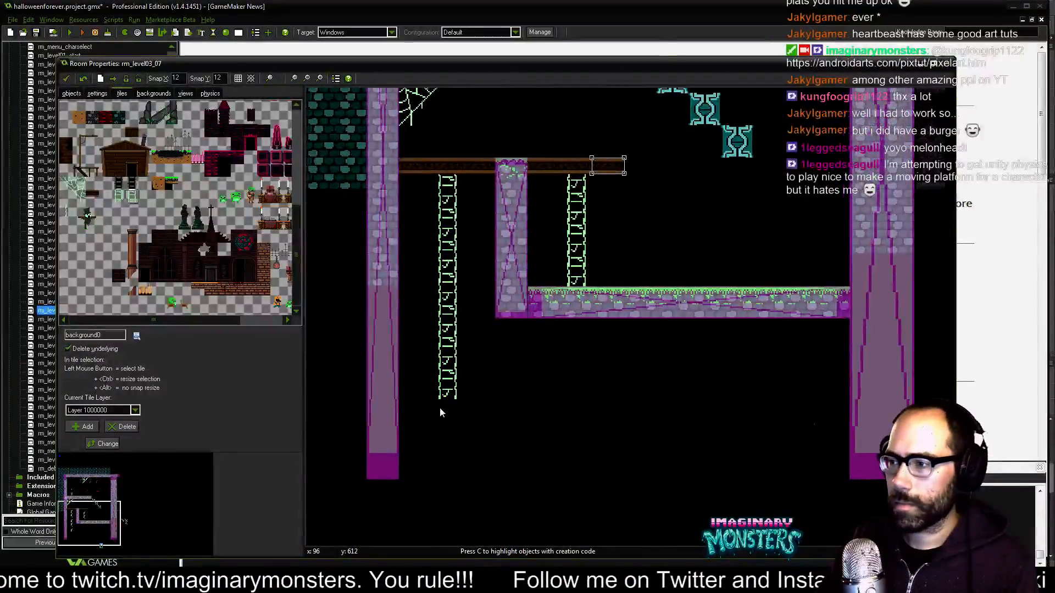
{"action": "left_click", "coordinate": [440, 412]}
{"action": "right_click", "coordinate": [440, 409]}
{"action": "key", "text": "Escape"}
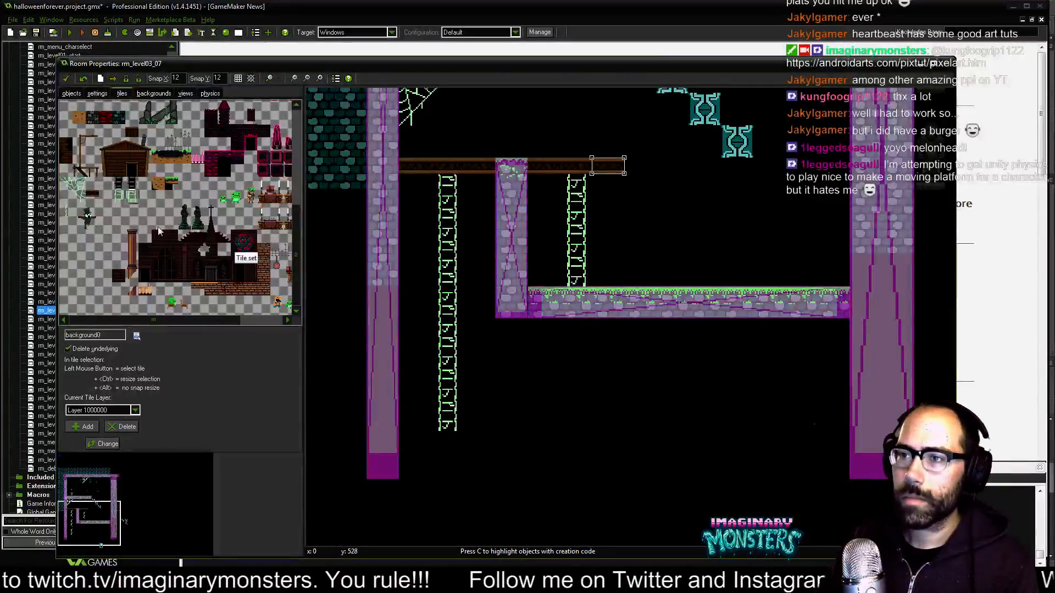
Place a grass-topped brick tile against the left wall, level with the foot of the long ladder.
{"action": "scroll", "coordinate": [148, 199], "scroll_direction": "up", "scroll_amount": 2}
{"action": "scroll", "coordinate": [147, 199], "scroll_direction": "down", "scroll_amount": 2}
{"action": "left_click_drag", "start_coordinate": [296, 261], "coordinate": [297, 180]}
{"action": "left_click", "coordinate": [93, 170]}
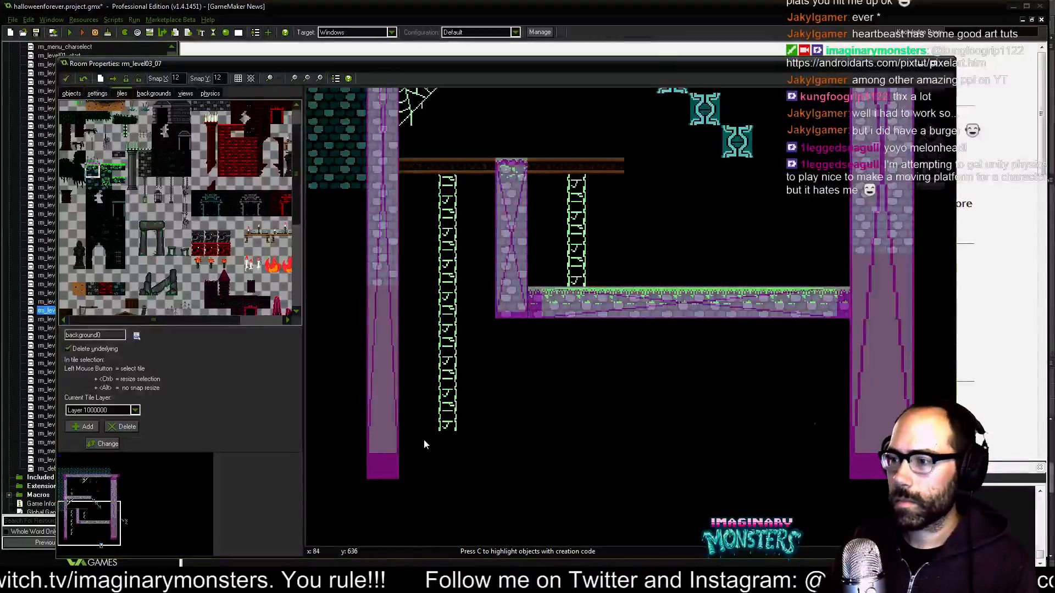
{"action": "left_click", "coordinate": [406, 444]}
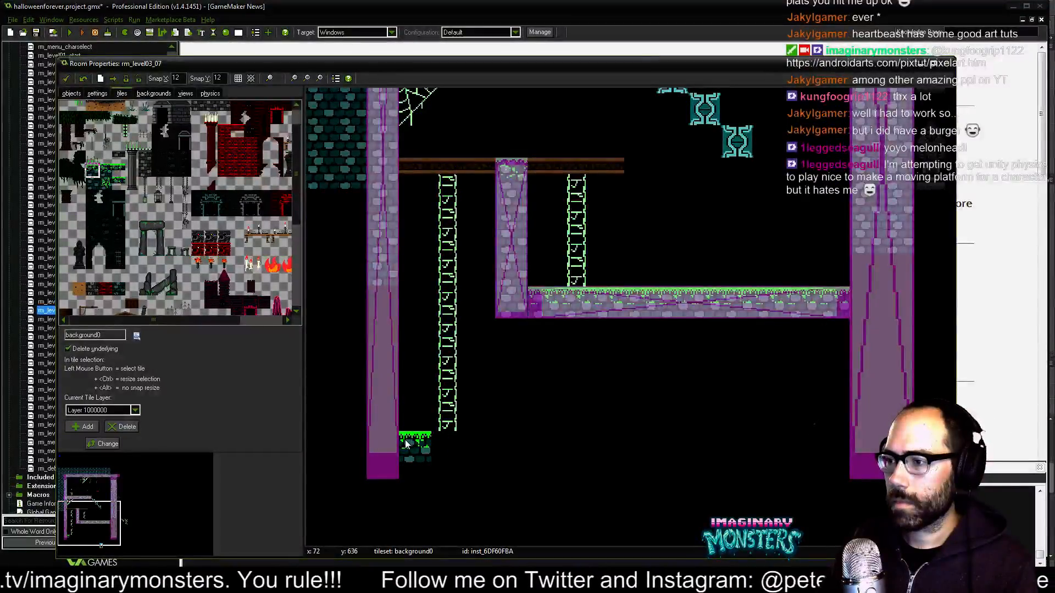
Respace the long ladder's tiles into a continuous column and move the grass-topped brick up 12 pixels to its foot.
{"action": "right_click", "coordinate": [448, 198]}
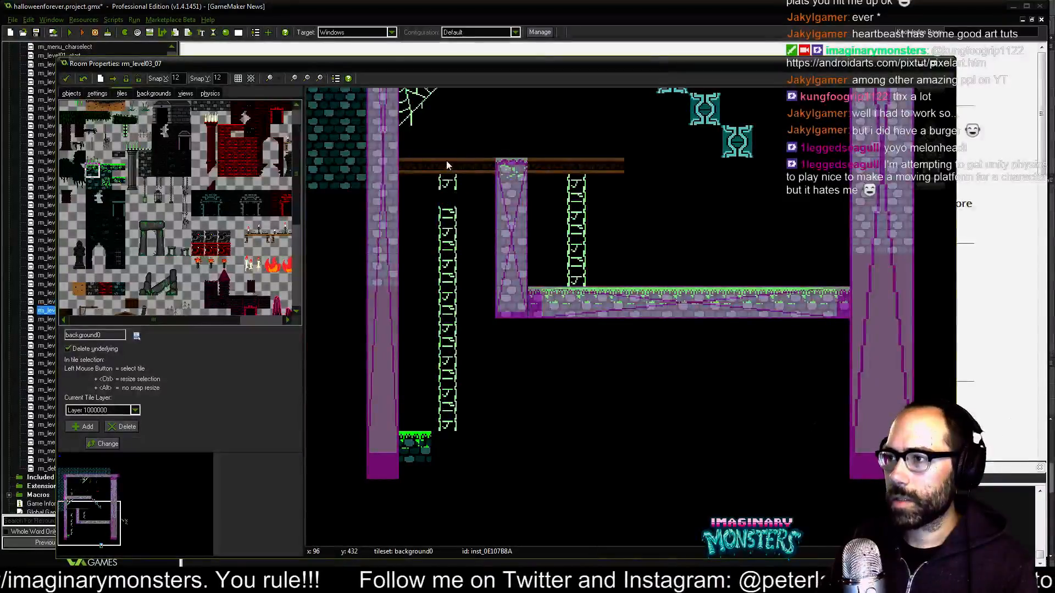
{"action": "left_click_drag", "start_coordinate": [448, 148], "coordinate": [448, 170]}
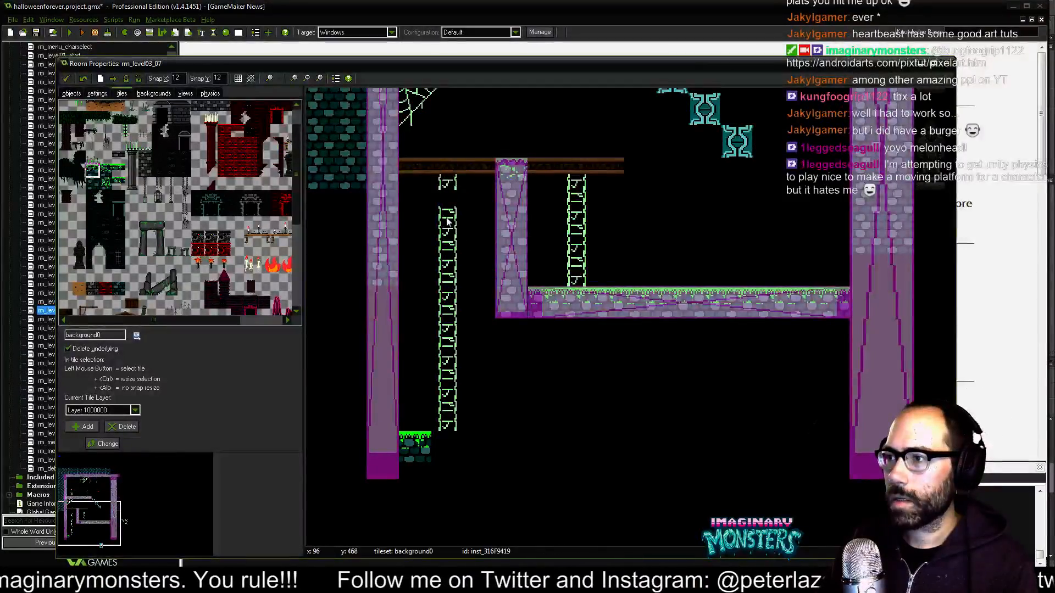
{"action": "left_click", "coordinate": [448, 197]}
{"action": "right_click", "coordinate": [448, 262]}
{"action": "left_click_drag", "start_coordinate": [447, 280], "coordinate": [446, 261], "text": "ctrl"}
{"action": "left_click_drag", "start_coordinate": [446, 312], "coordinate": [446, 296], "text": "ctrl"}
{"action": "left_click_drag", "start_coordinate": [440, 346], "coordinate": [440, 337], "text": "ctrl"}
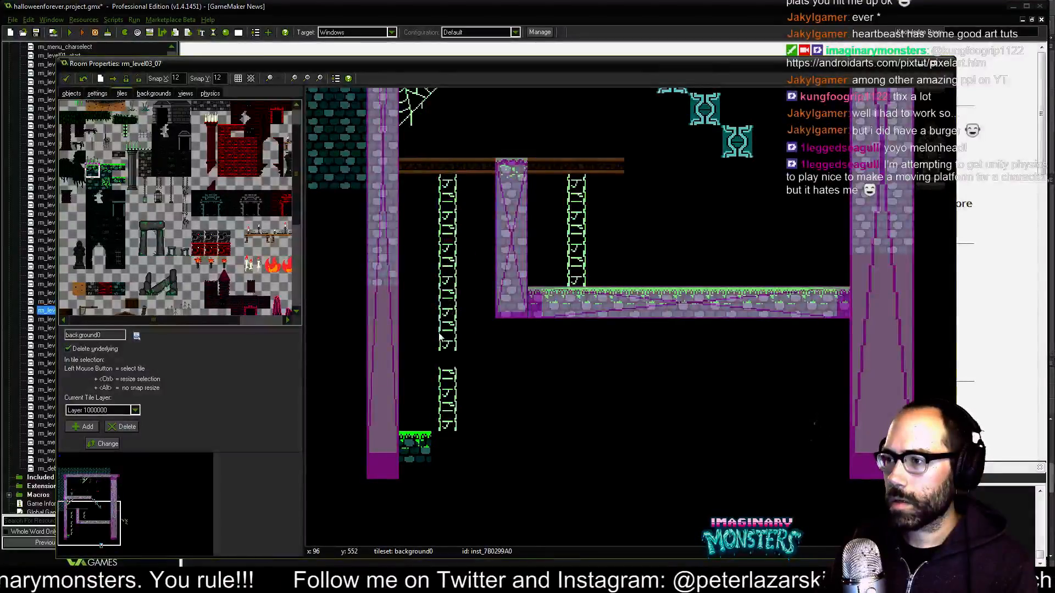
{"action": "left_click_drag", "start_coordinate": [447, 379], "coordinate": [446, 362], "text": "ctrl"}
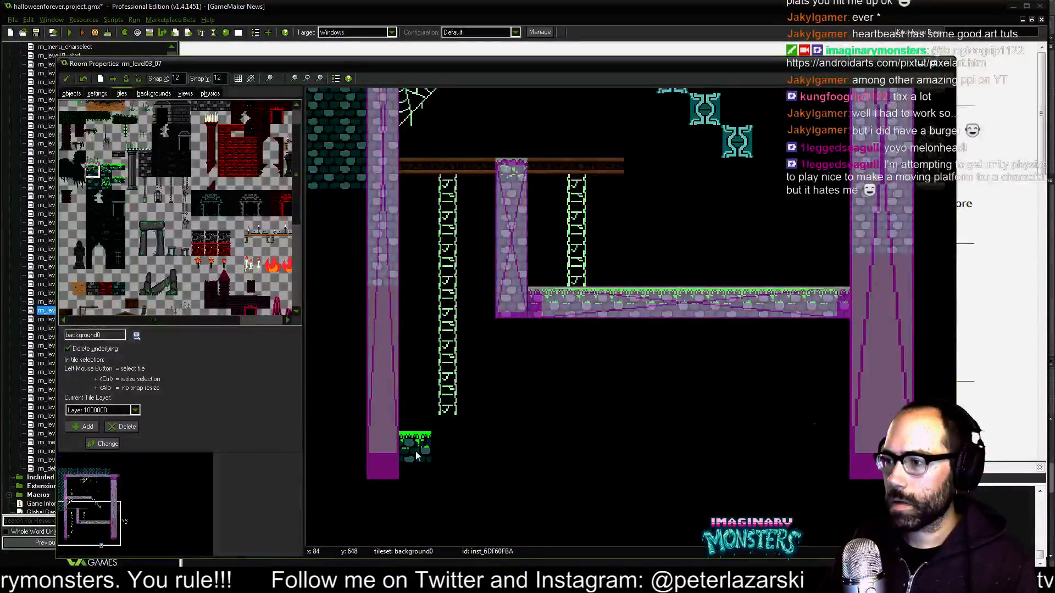
{"action": "left_click_drag", "start_coordinate": [409, 442], "coordinate": [407, 431], "text": "ctrl"}
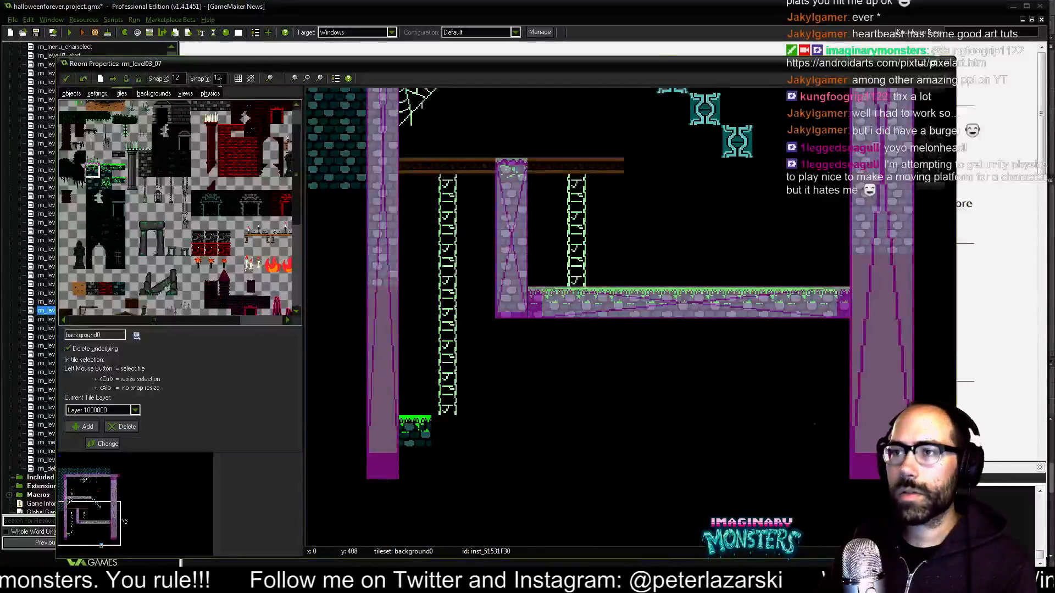
Set the grid snap to 24 by 24 and extend the grass-topped brick floor at the long ladder's foot to four tiles.
{"action": "double_click", "coordinate": [181, 78]}
{"action": "type", "text": "4"}
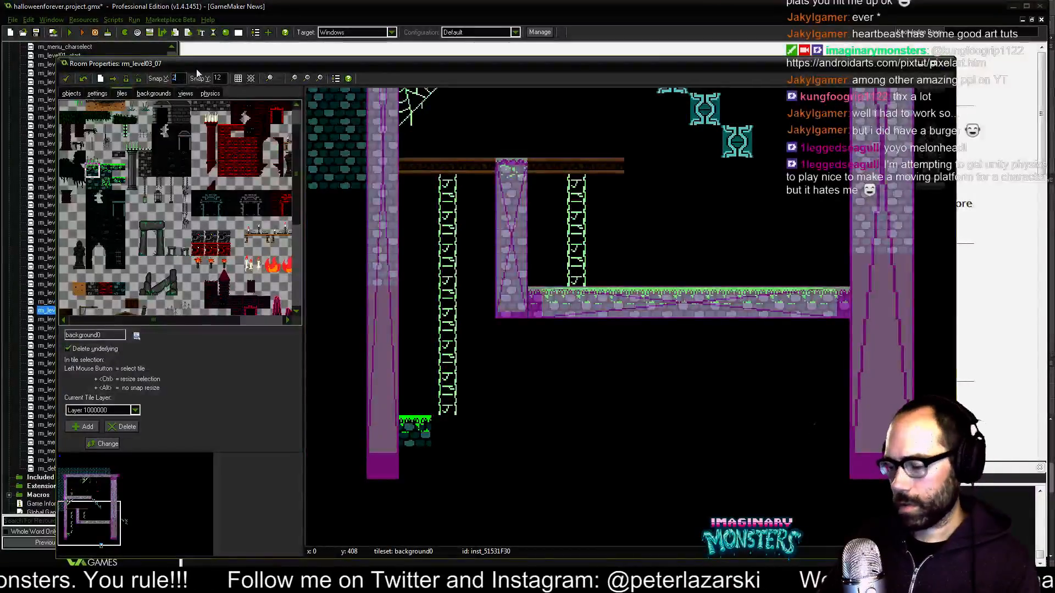
{"action": "type", "text": "`24"}
{"action": "key", "text": "ctrl+a"}
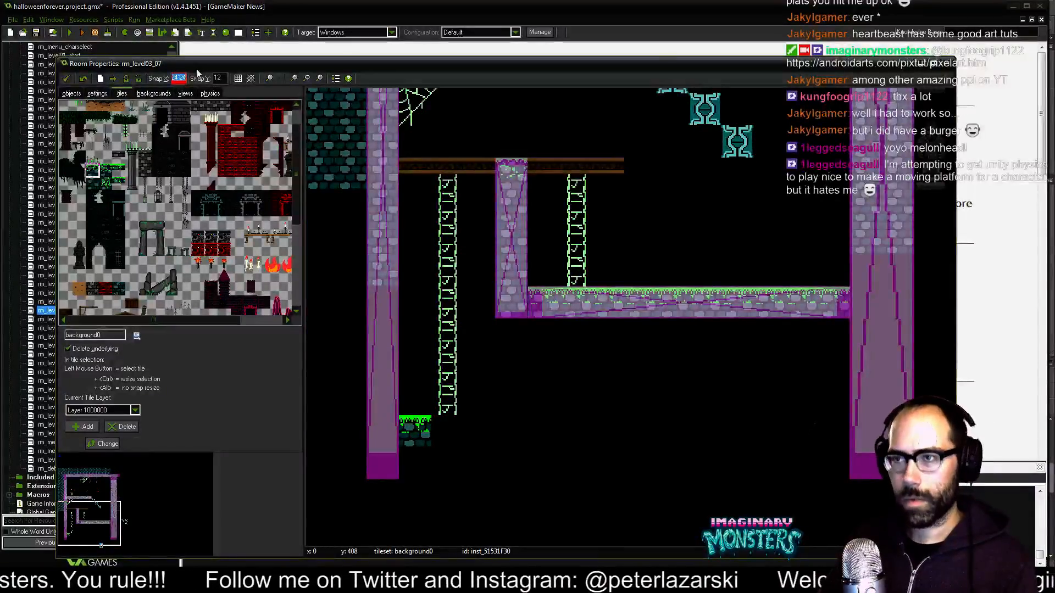
{"action": "type", "text": "24"}
{"action": "key", "text": "Tab"}
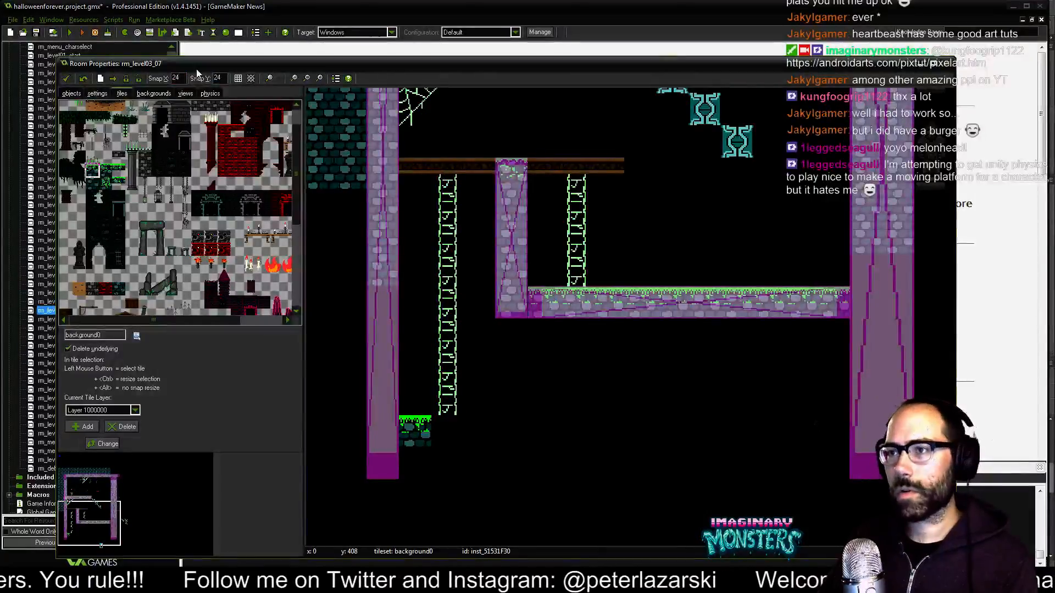
{"action": "left_click", "coordinate": [445, 434]}
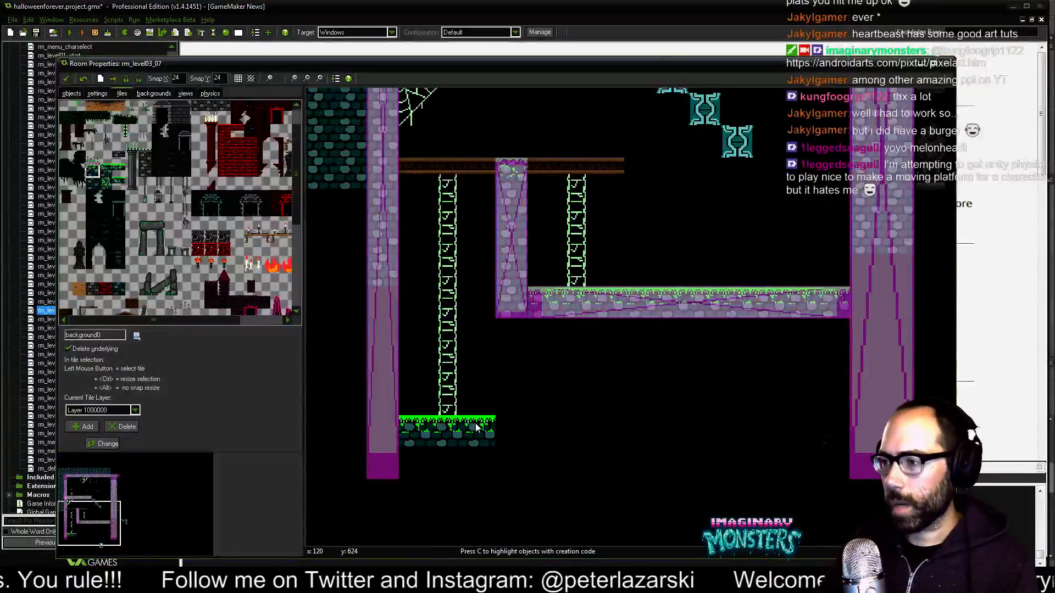
{"action": "middle_click_drag", "start_coordinate": [513, 440], "coordinate": [590, 345]}
{"action": "left_click_drag", "start_coordinate": [421, 330], "coordinate": [525, 365]}
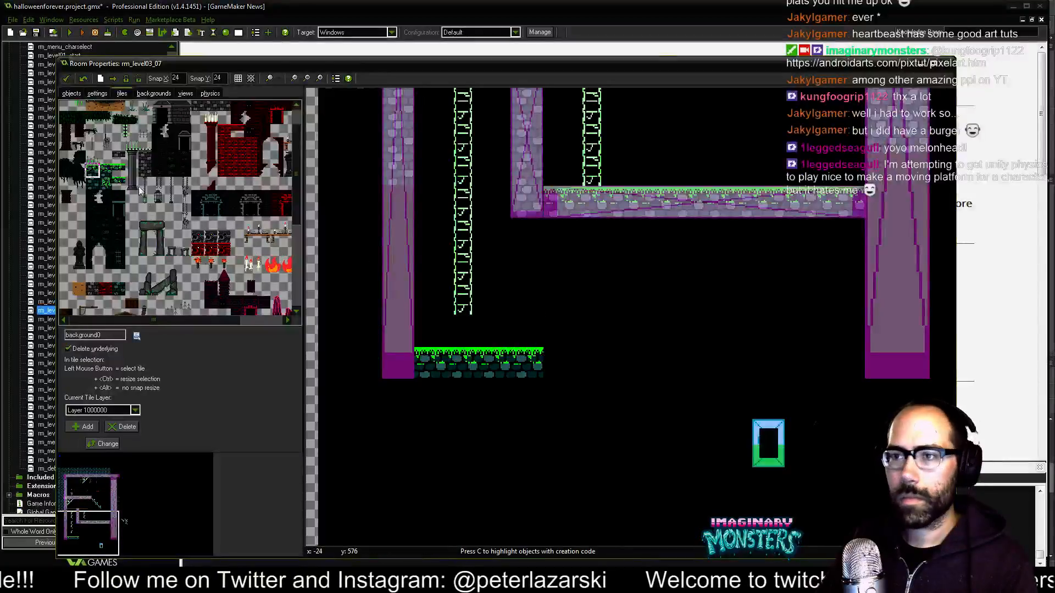
Add a ladder end tile to the bottom of the long ladder, closing the gap to the grass floor.
{"action": "scroll", "coordinate": [178, 250], "scroll_direction": "down", "scroll_amount": 3}
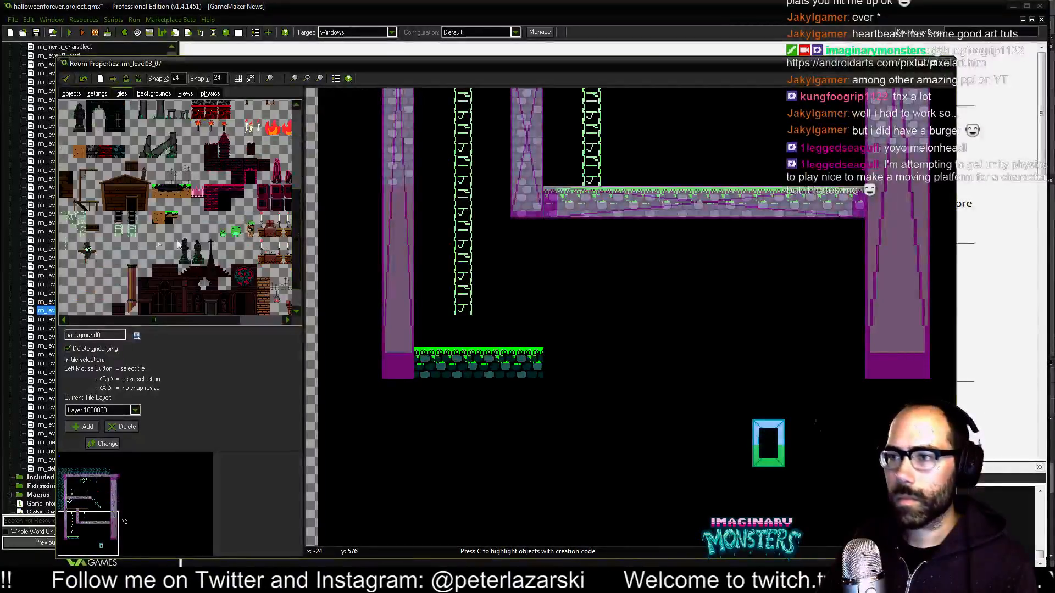
{"action": "left_click", "coordinate": [131, 230]}
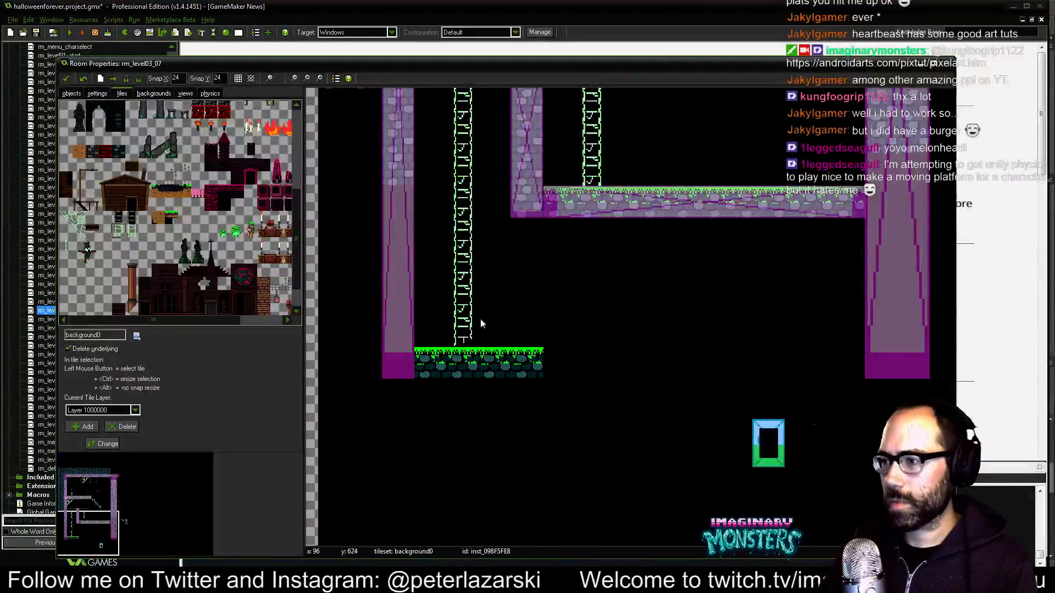
{"action": "scroll", "coordinate": [480, 324], "scroll_direction": "up", "scroll_amount": 3}
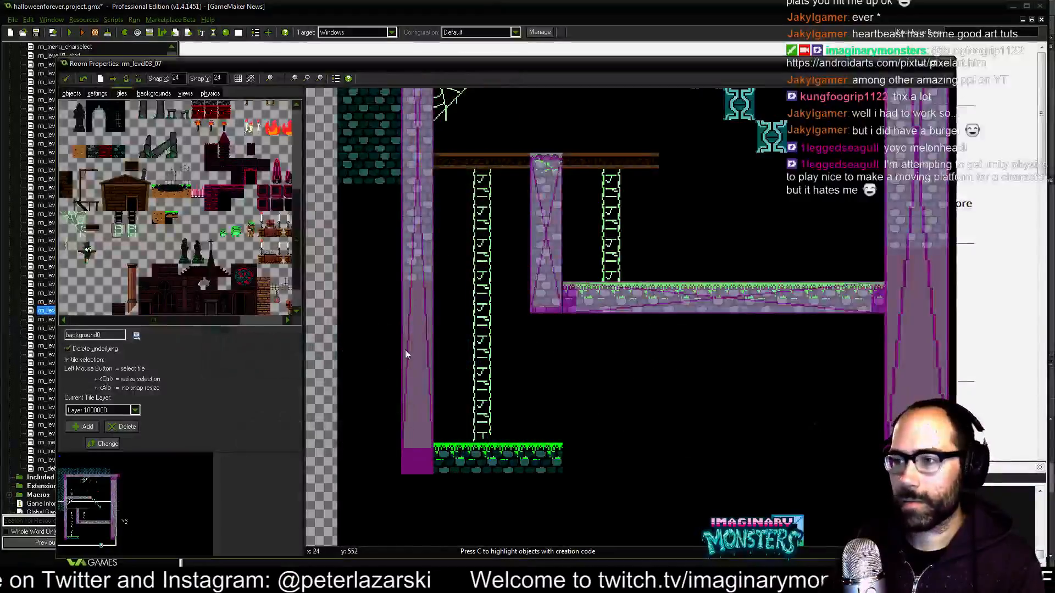
Fill the lower parts of both side walls and the strip outside the left wall with plain brick tiles.
{"action": "middle_click_drag", "start_coordinate": [406, 351], "coordinate": [425, 364]}
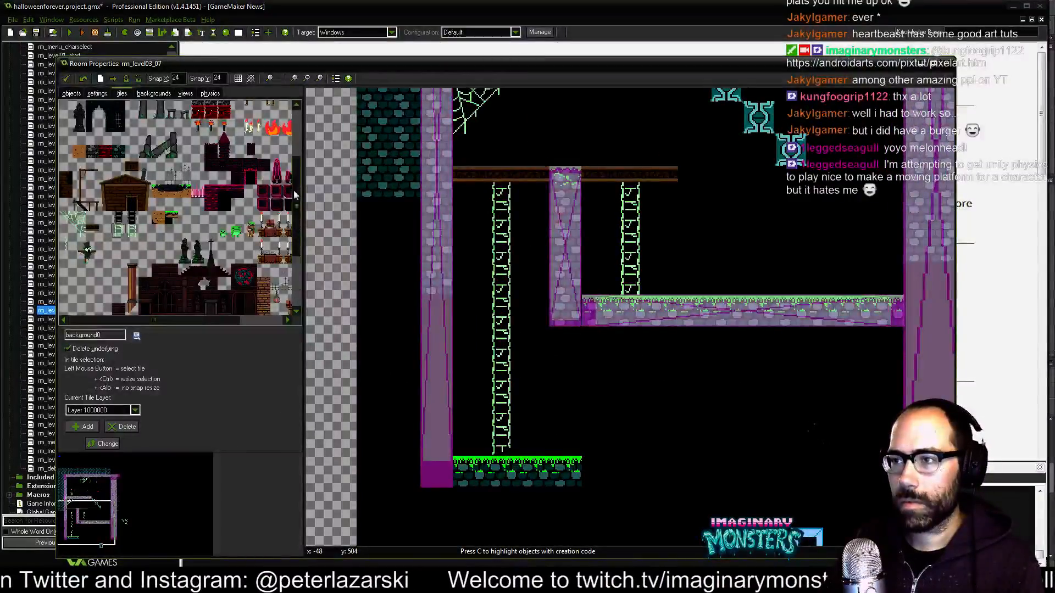
{"action": "scroll", "coordinate": [285, 209], "scroll_direction": "up", "scroll_amount": 3}
{"action": "left_click", "coordinate": [93, 160]}
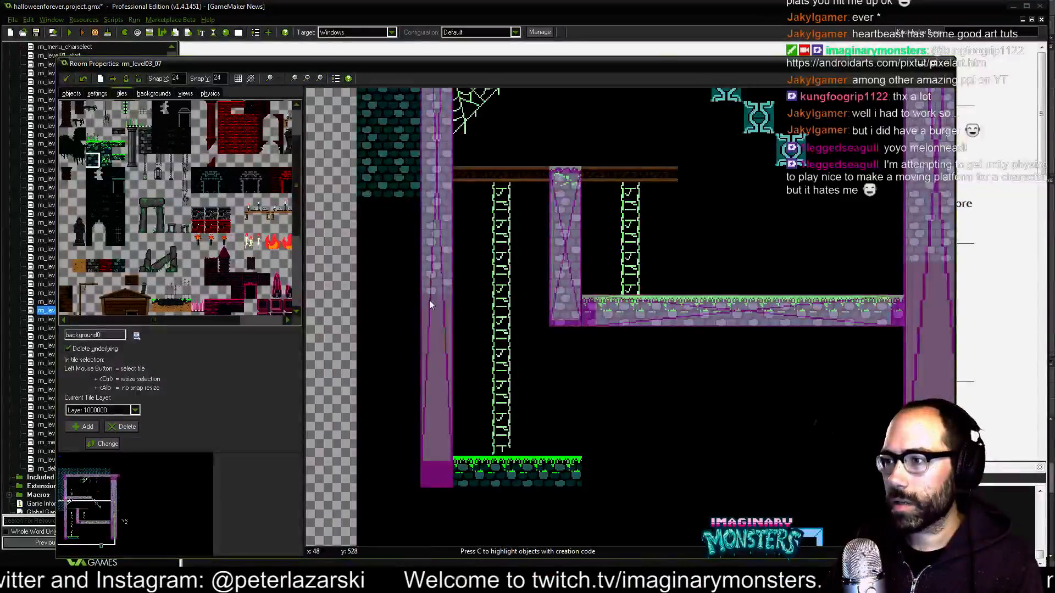
{"action": "left_click_drag", "start_coordinate": [430, 301], "coordinate": [428, 392]}
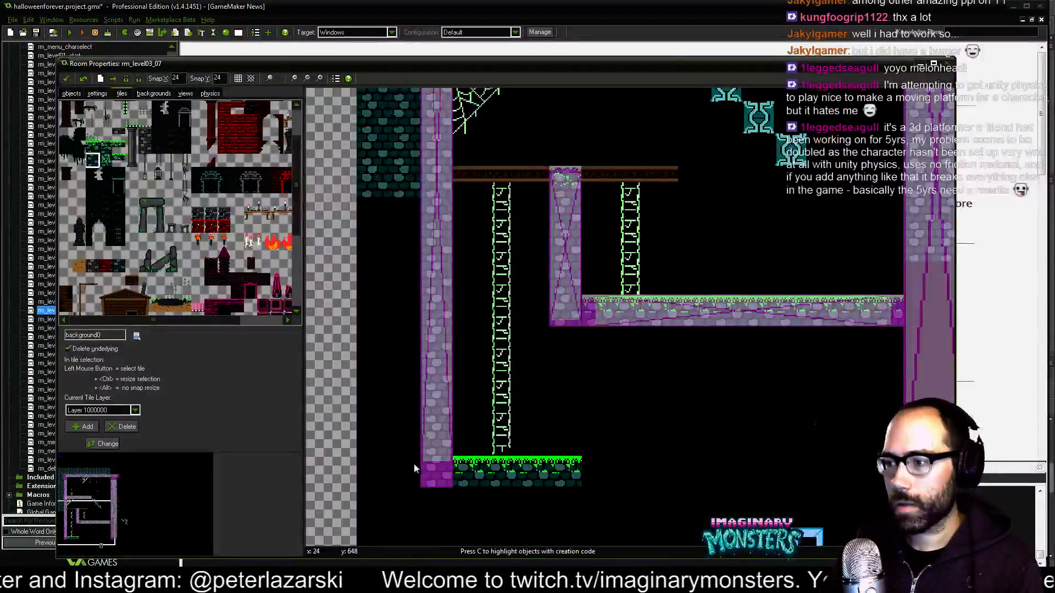
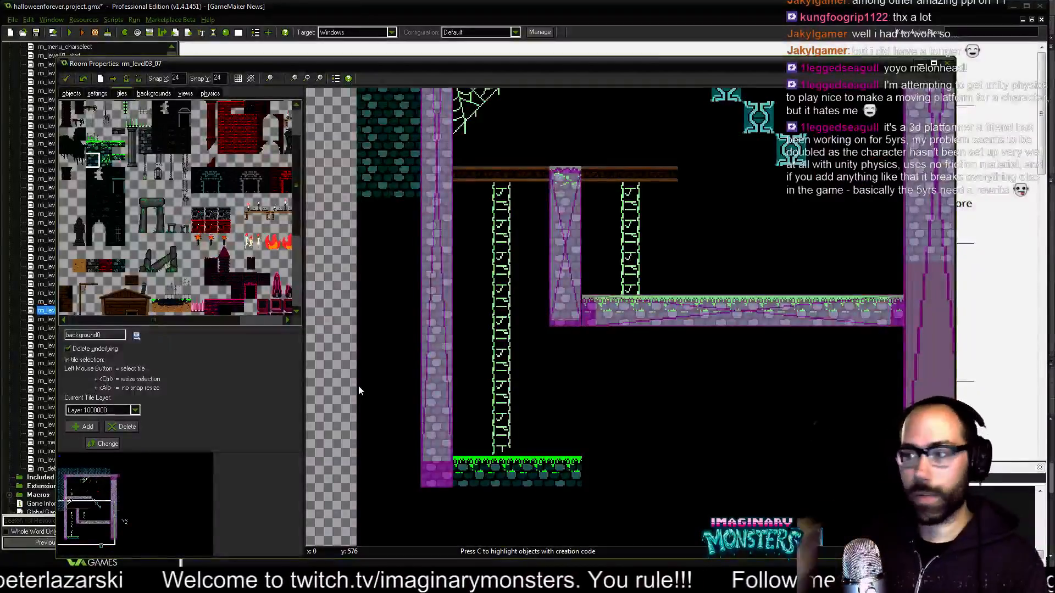
{"action": "left_click_drag", "start_coordinate": [402, 214], "coordinate": [407, 475]}
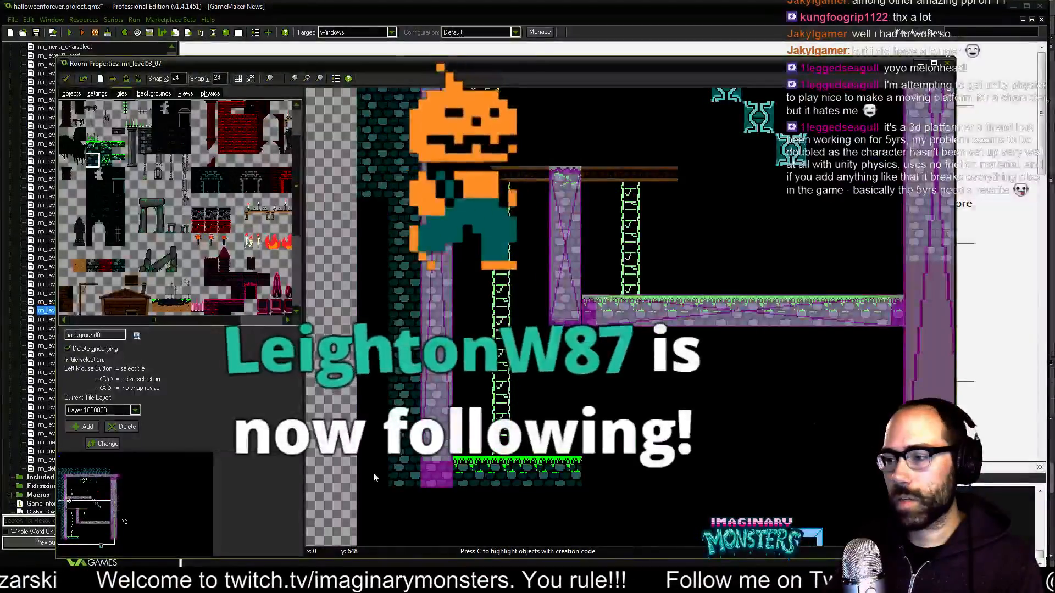
{"action": "middle_click_drag", "start_coordinate": [904, 385], "coordinate": [583, 384]}
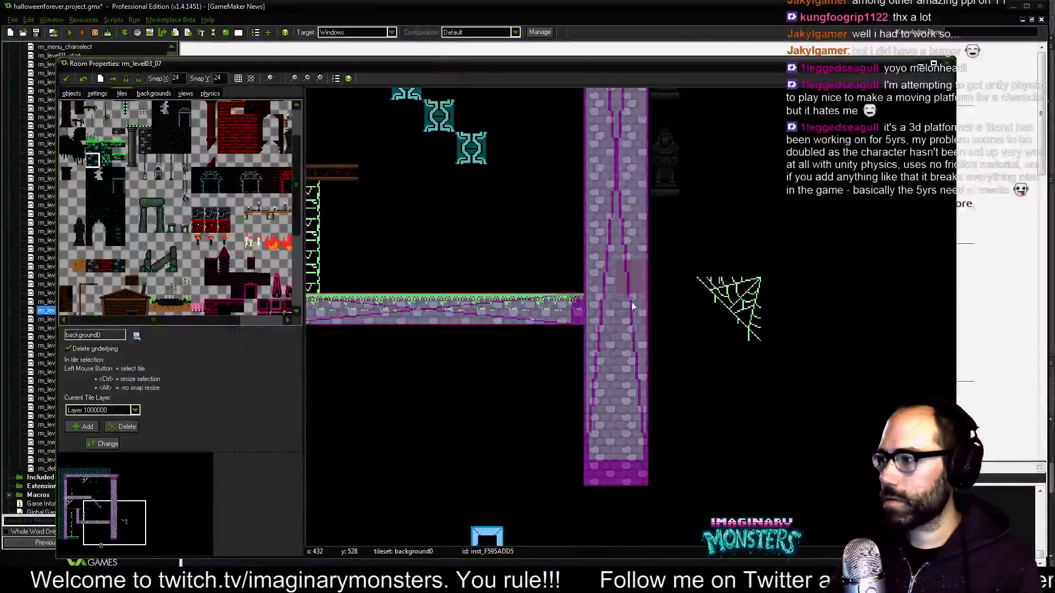
Raise the four rightmost grass tiles of the middle platform by one row and fill the row beneath with plain brick.
{"action": "middle_click_drag", "start_coordinate": [501, 379], "coordinate": [782, 398]}
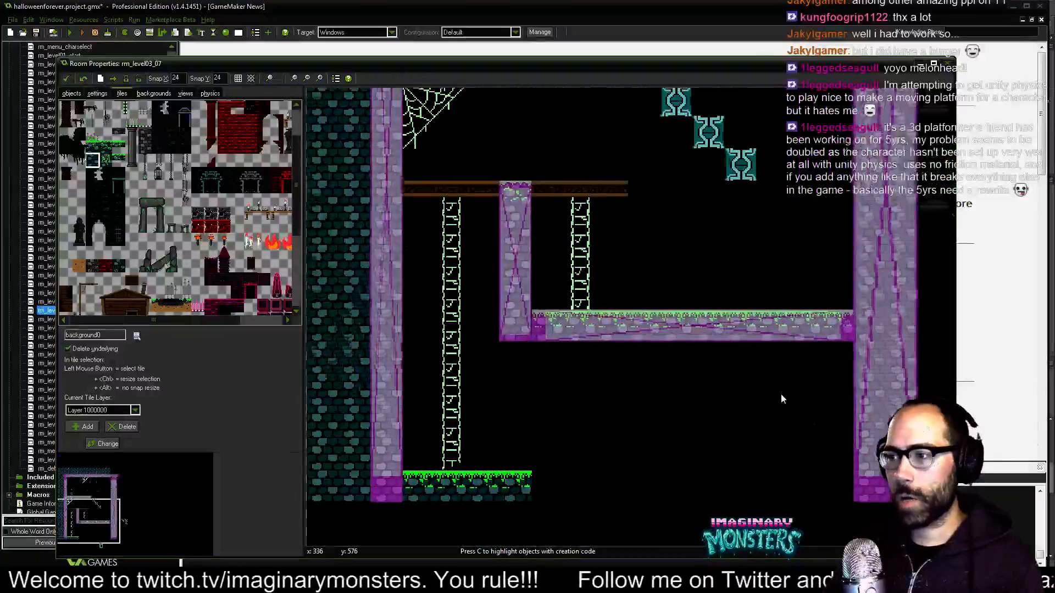
{"action": "scroll", "coordinate": [776, 379], "scroll_direction": "down", "scroll_amount": 2}
{"action": "scroll", "coordinate": [638, 379], "scroll_direction": "down", "scroll_amount": 1}
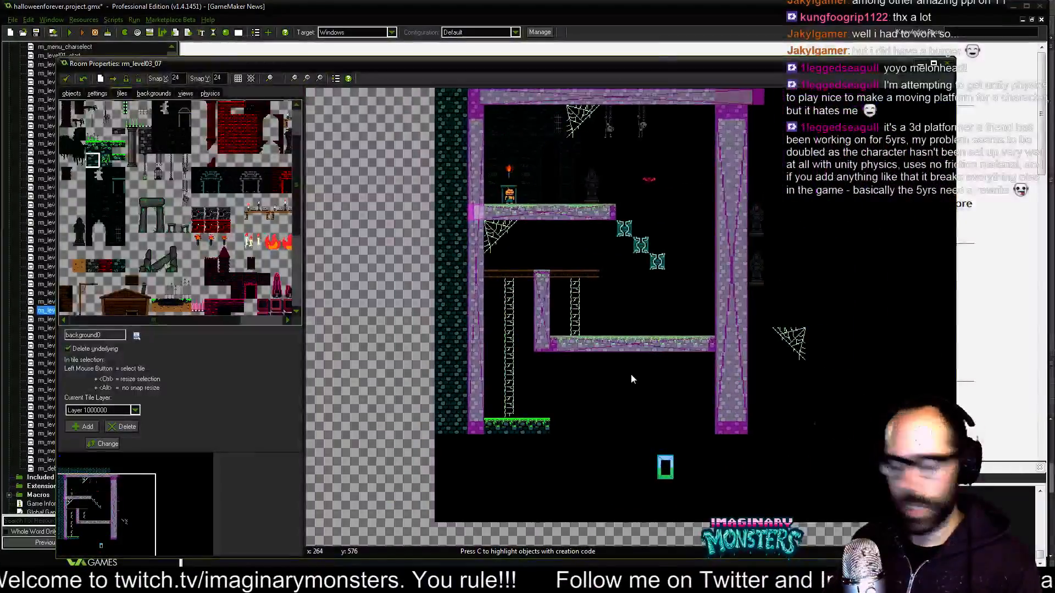
{"action": "scroll", "coordinate": [644, 311], "scroll_direction": "up", "scroll_amount": 3}
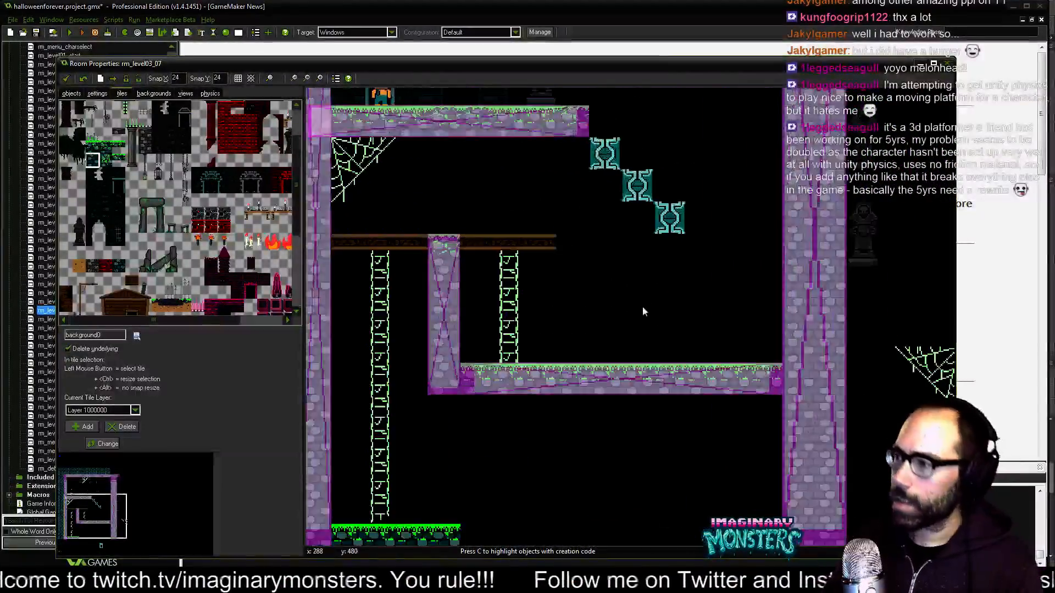
{"action": "middle_click_drag", "start_coordinate": [653, 328], "coordinate": [586, 329]}
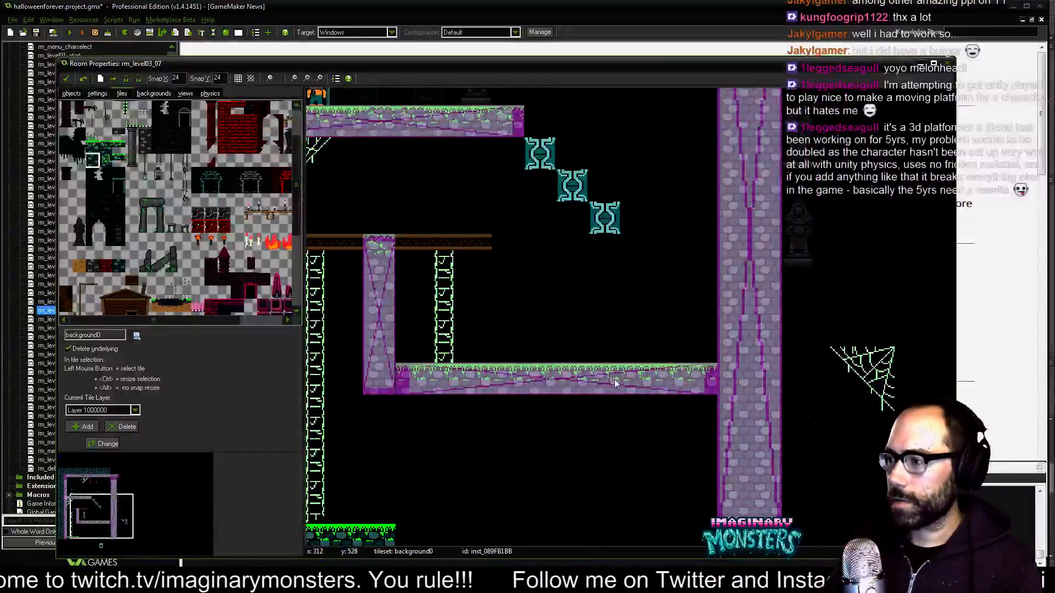
{"action": "left_click", "coordinate": [607, 347]}
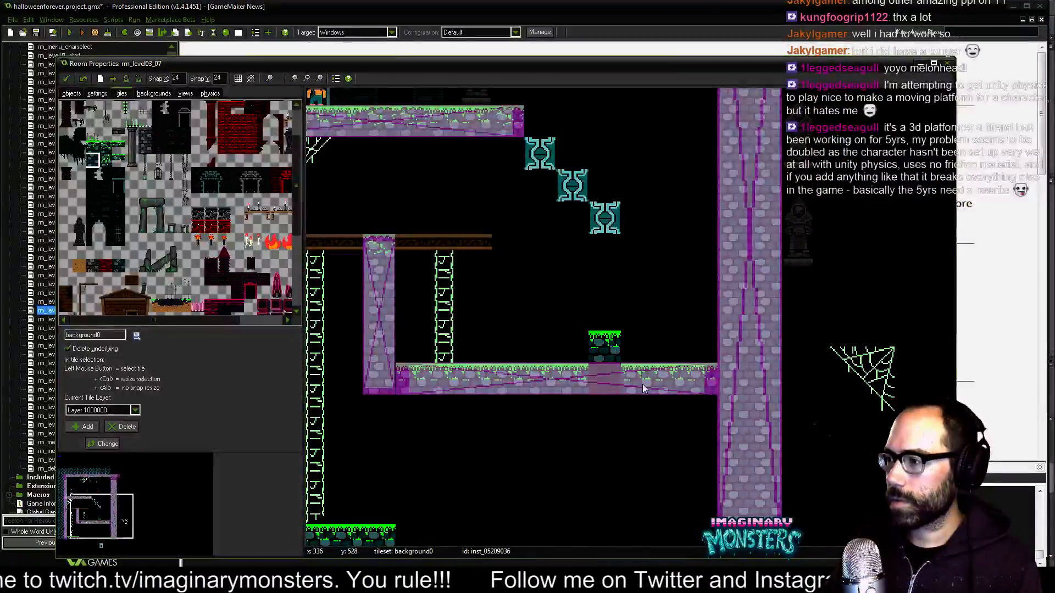
{"action": "left_click_drag", "start_coordinate": [644, 384], "coordinate": [663, 349], "text": "ctrl"}
{"action": "left_click_drag", "start_coordinate": [694, 380], "coordinate": [692, 359], "text": "ctrl"}
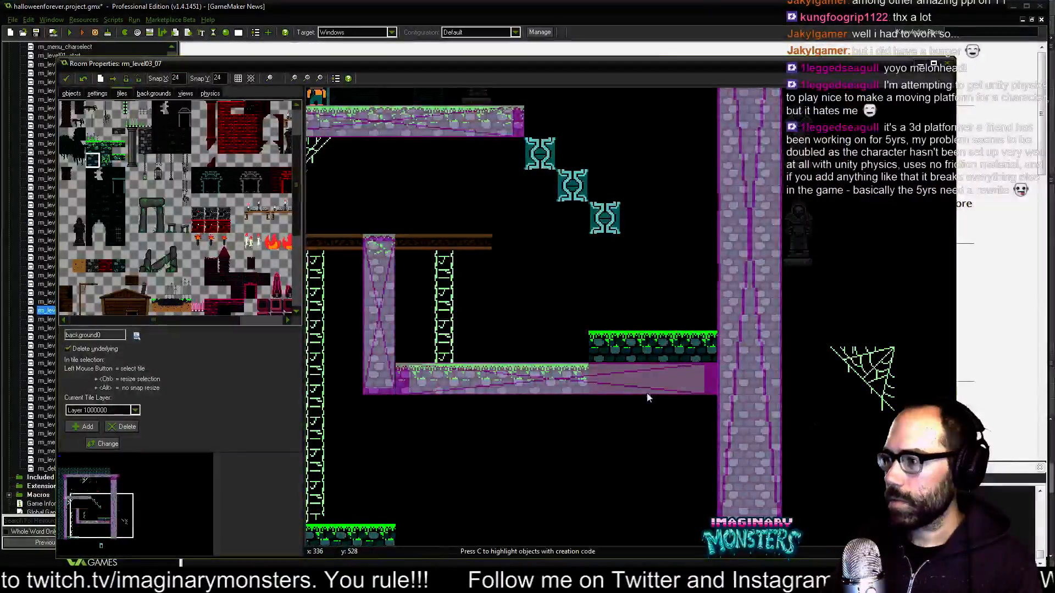
{"action": "middle_click_drag", "start_coordinate": [648, 396], "coordinate": [649, 403]}
{"action": "left_click_drag", "start_coordinate": [603, 389], "coordinate": [690, 390], "text": "shift"}
{"action": "middle_click_drag", "start_coordinate": [586, 392], "coordinate": [593, 406]}
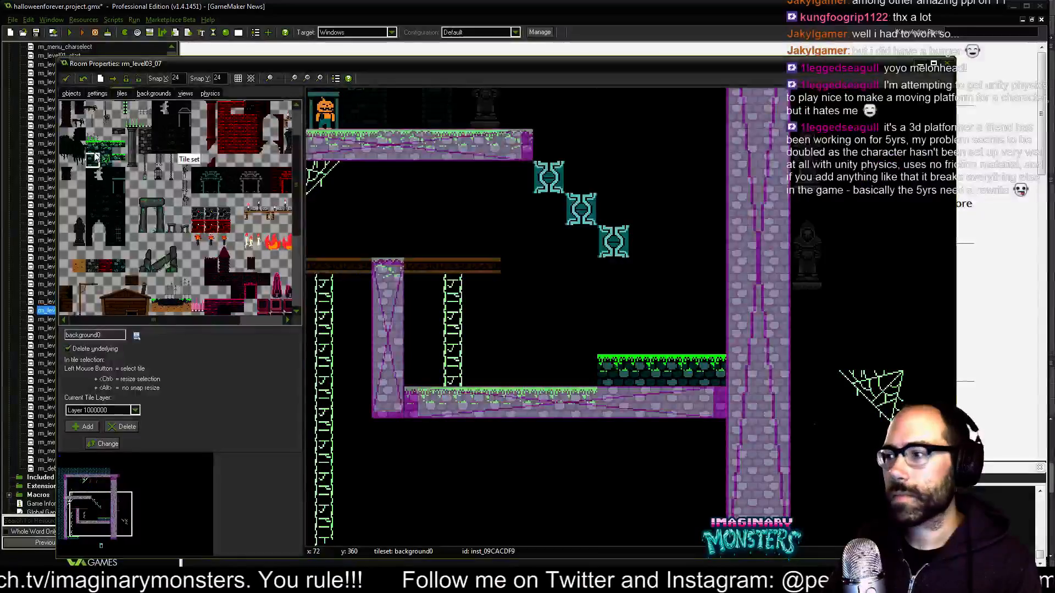
Duplicate the upper platform's wall object and move the copy onto the raised grass step beside the right wall.
{"action": "middle_click_drag", "start_coordinate": [499, 287], "coordinate": [570, 416]}
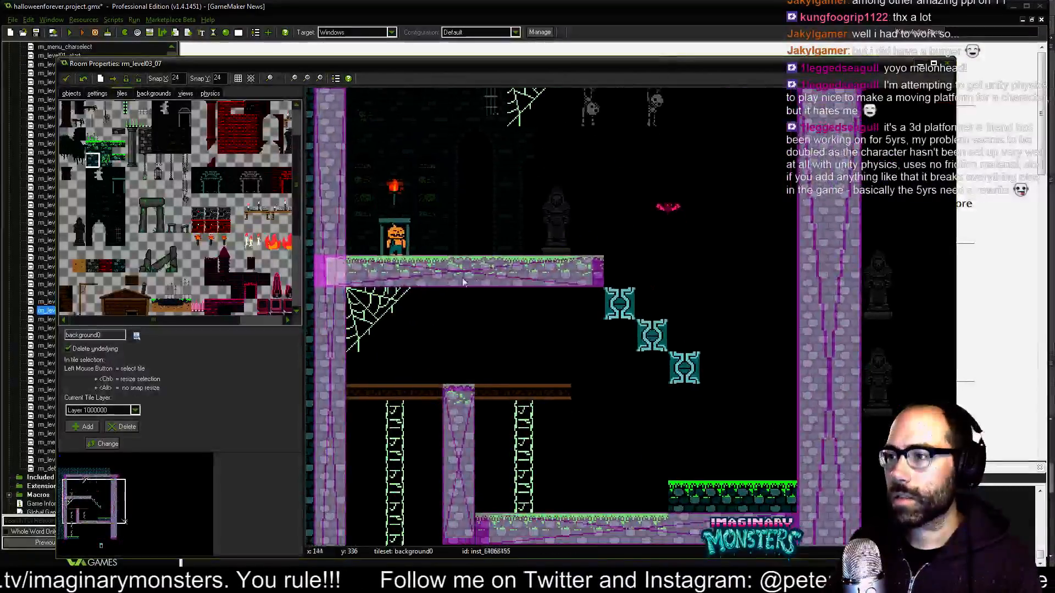
{"action": "left_click", "coordinate": [71, 93]}
{"action": "left_click", "coordinate": [489, 283]}
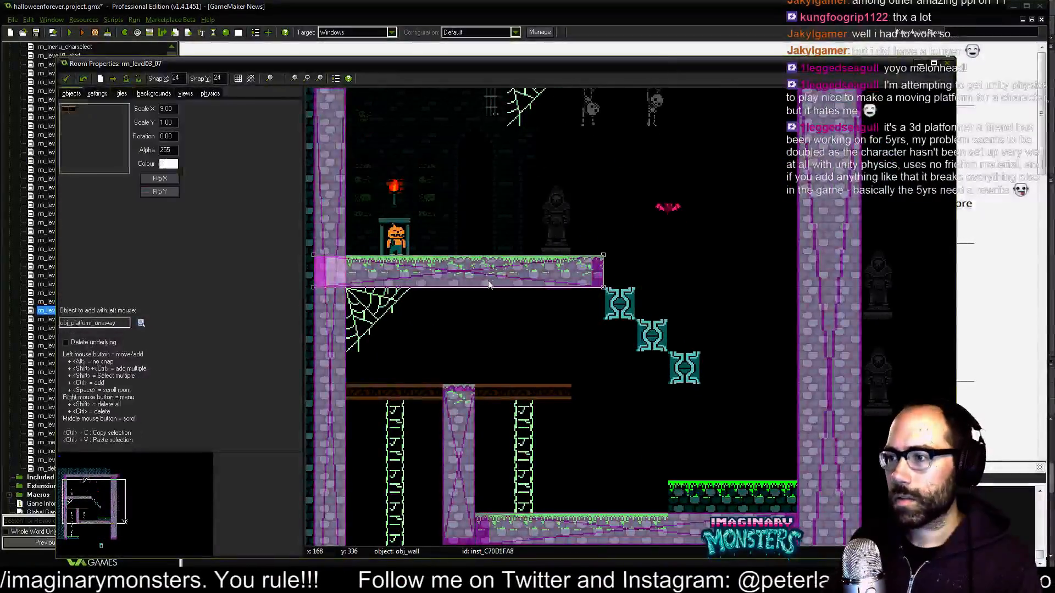
{"action": "key", "text": "ctrl+c"}
{"action": "key", "text": "ctrl+v"}
{"action": "left_click_drag", "start_coordinate": [483, 277], "coordinate": [837, 513]}
{"action": "middle_click_drag", "start_coordinate": [505, 322], "coordinate": [448, 258]}
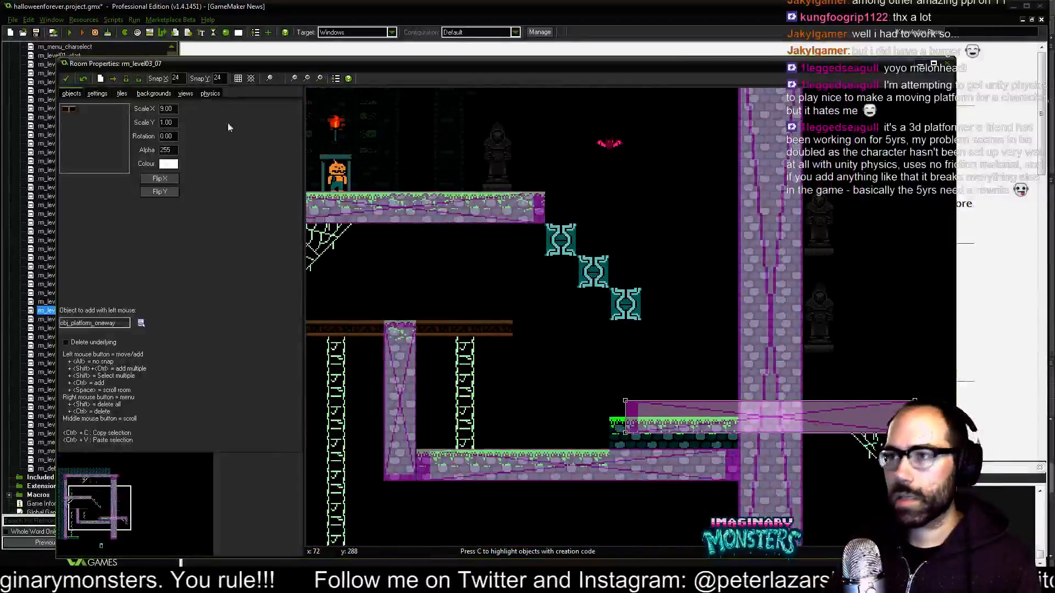
Align the copied wall object with the raised grass step using a 12 by 12 snap, then restore the snap to 24 by 24.
{"action": "double_click", "coordinate": [176, 78]}
{"action": "type", "text": "12"}
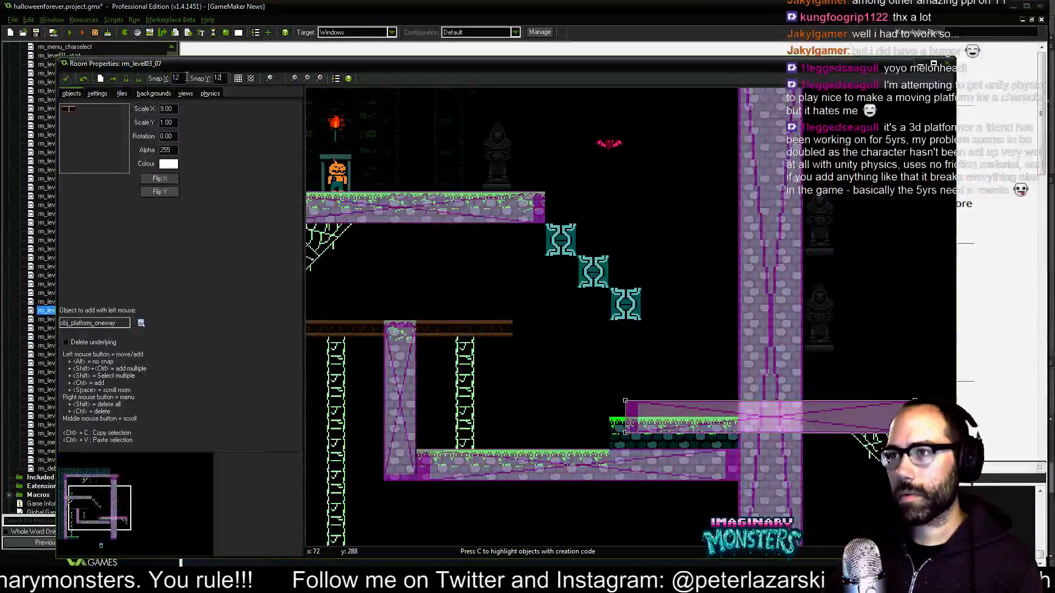
{"action": "left_click_drag", "start_coordinate": [673, 421], "coordinate": [657, 437]}
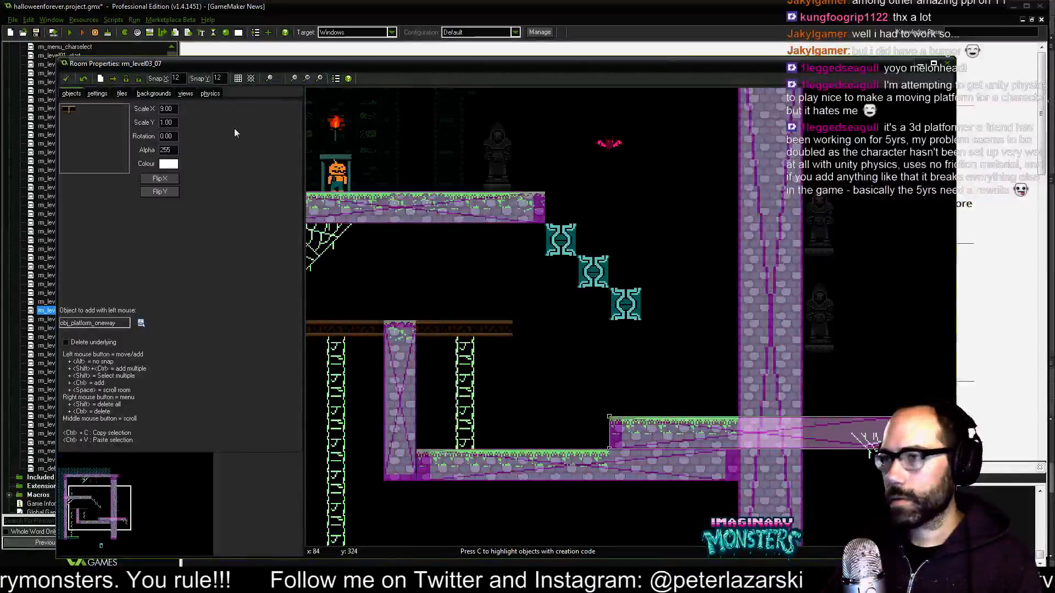
{"action": "double_click", "coordinate": [182, 80]}
{"action": "type", "text": "24"}
{"action": "key", "text": "Tab"}
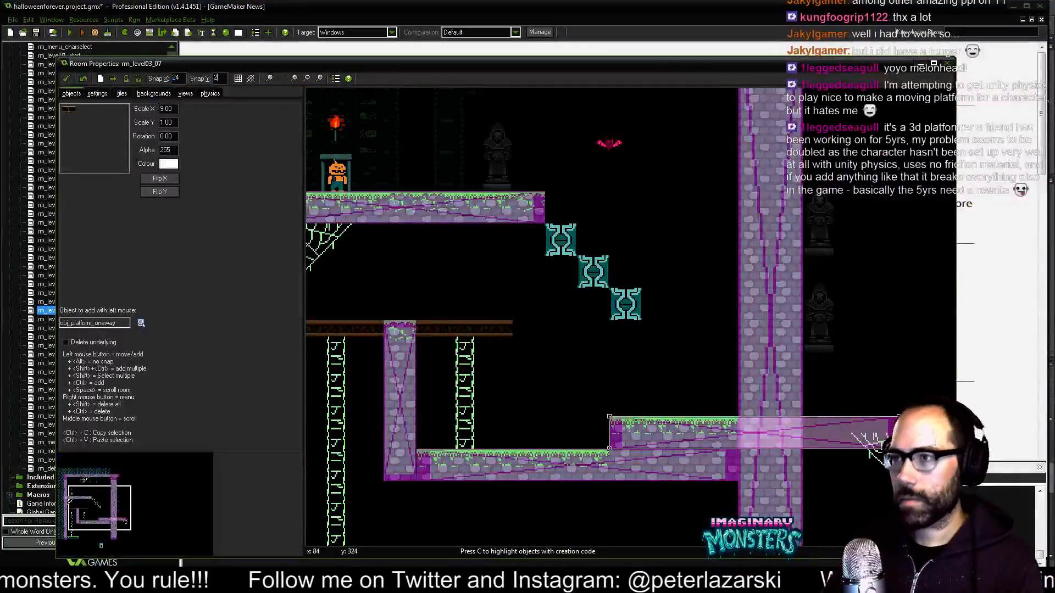
{"action": "type", "text": "24"}
Place a small cobweb tile beneath the right end of the upper grass platform, beside the first teal block.
{"action": "middle_click_drag", "start_coordinate": [744, 347], "coordinate": [611, 279]}
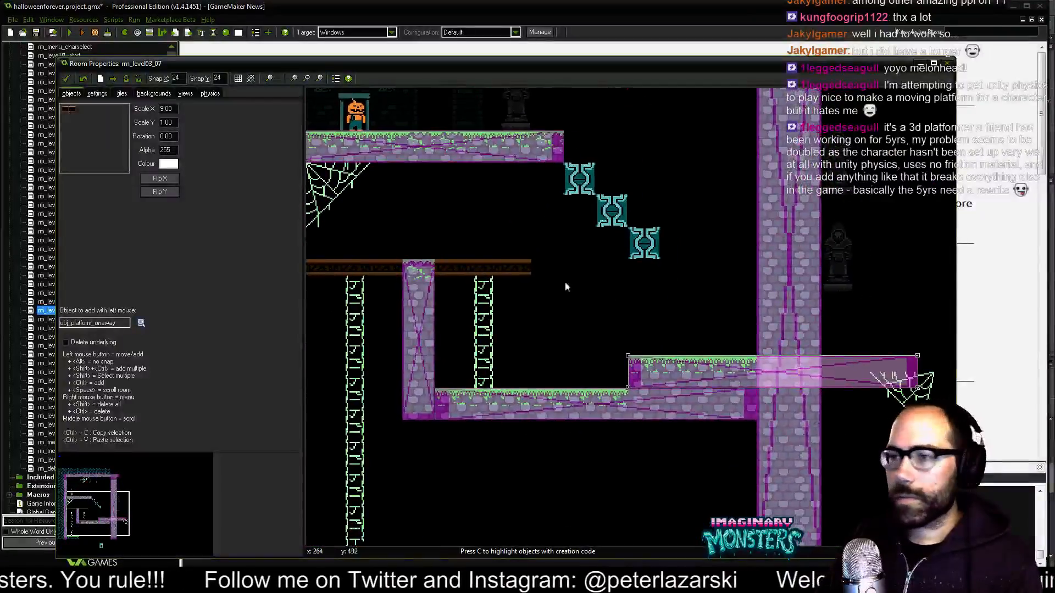
{"action": "middle_click_drag", "start_coordinate": [370, 148], "coordinate": [404, 186]}
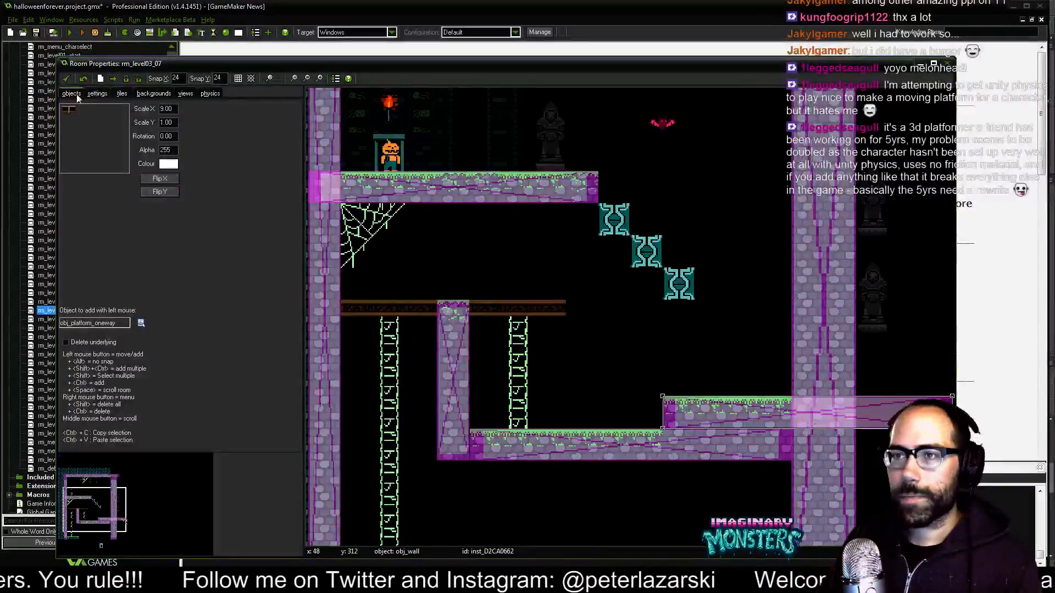
{"action": "left_click", "coordinate": [122, 93]}
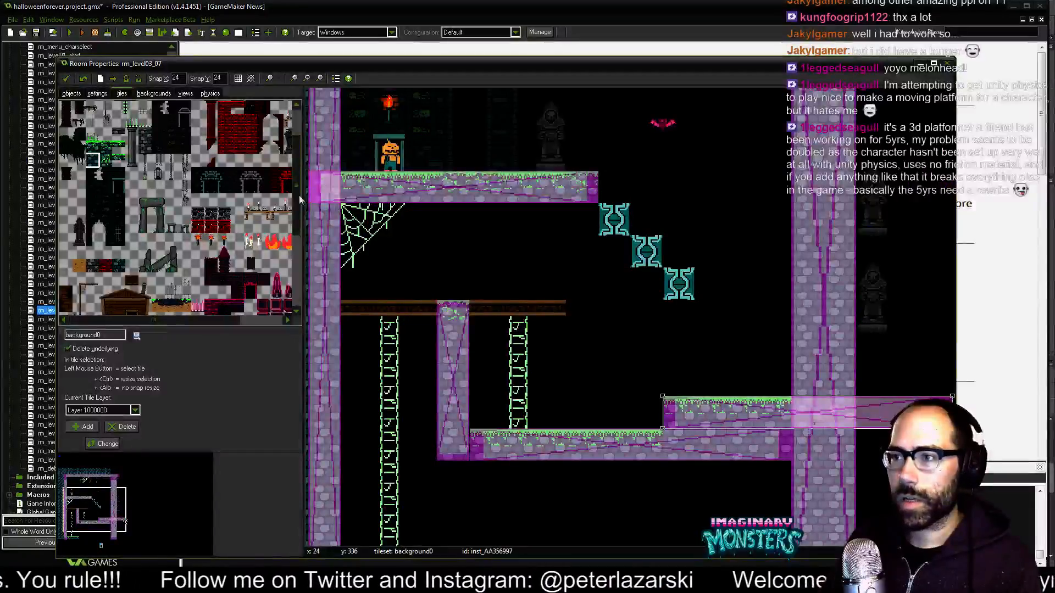
{"action": "scroll", "coordinate": [167, 259], "scroll_direction": "down", "scroll_amount": 3}
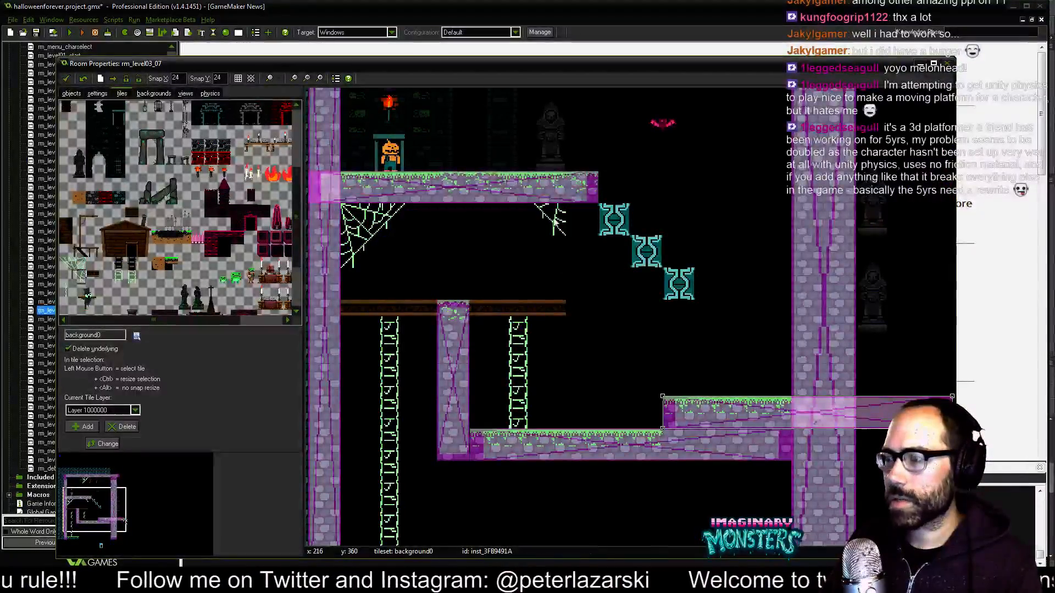
{"action": "left_click_drag", "start_coordinate": [562, 222], "coordinate": [579, 218], "text": "ctrl"}
Move the stray cobweb outside the right wall into the room's upper-right corner, under the ceiling.
{"action": "middle_click_drag", "start_coordinate": [595, 319], "coordinate": [528, 448]}
{"action": "middle_click_drag", "start_coordinate": [546, 298], "coordinate": [512, 112]}
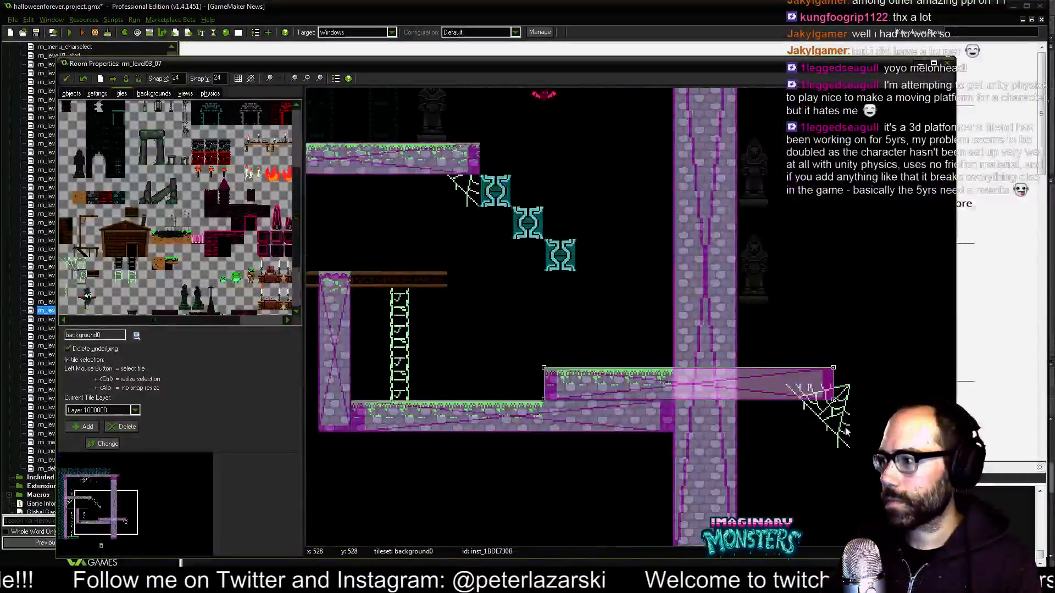
{"action": "left_click_drag", "start_coordinate": [846, 429], "coordinate": [669, 187], "text": "ctrl"}
{"action": "middle_click_drag", "start_coordinate": [630, 231], "coordinate": [632, 419]}
{"action": "left_click_drag", "start_coordinate": [622, 354], "coordinate": [618, 164], "text": "ctrl"}
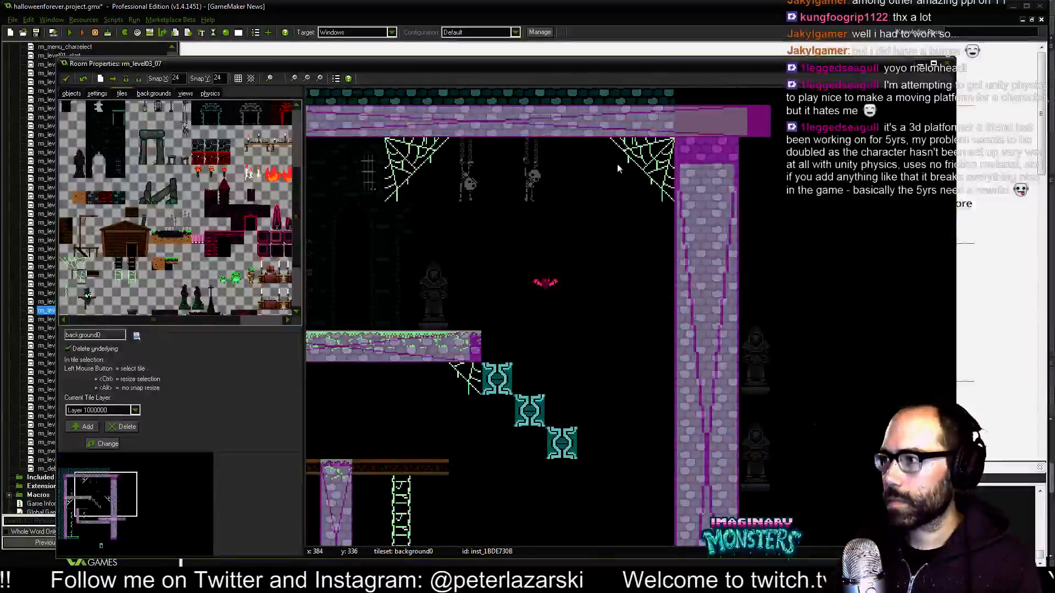
{"action": "middle_click_drag", "start_coordinate": [575, 322], "coordinate": [680, 278]}
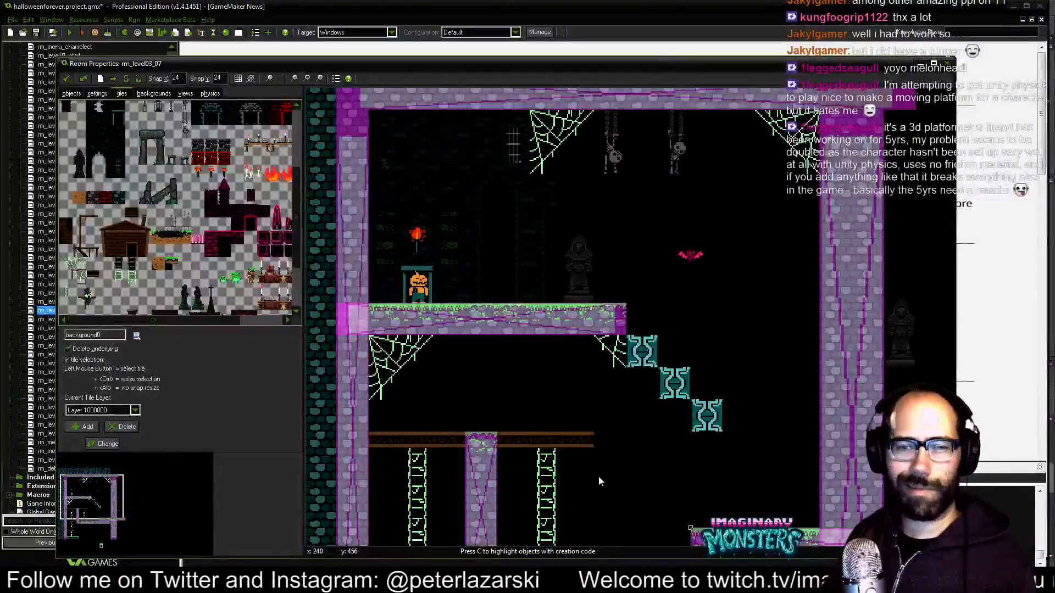
{"action": "middle_click_drag", "start_coordinate": [534, 423], "coordinate": [454, 136]}
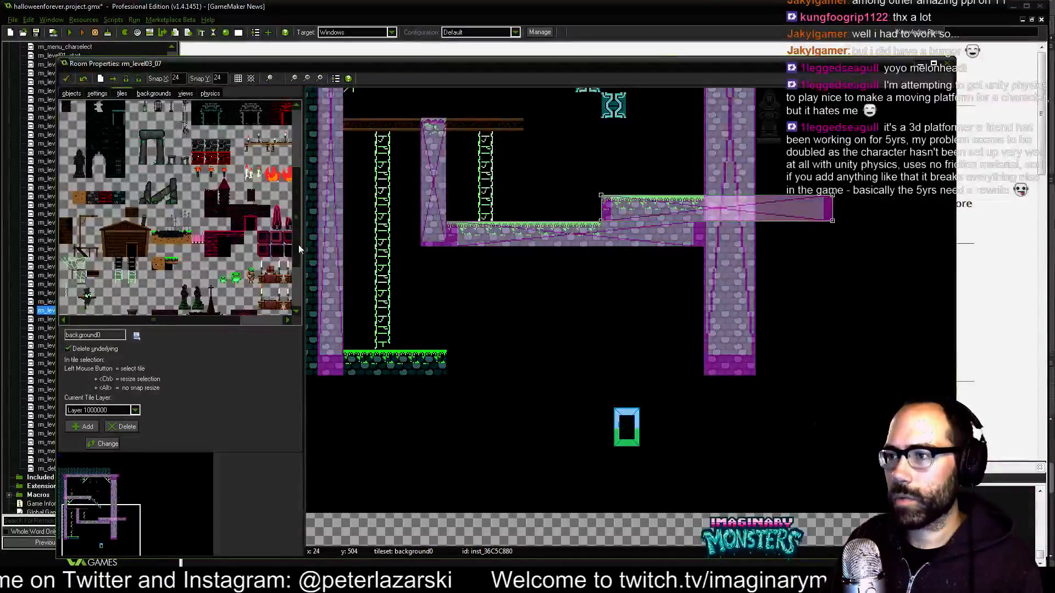
Lay a row of five grass-topped brick tiles on the lower floor, running left from the right wall and leaving a gap in the middle.
{"action": "scroll", "coordinate": [298, 245], "scroll_direction": "up", "scroll_amount": 3}
{"action": "left_click", "coordinate": [92, 202]}
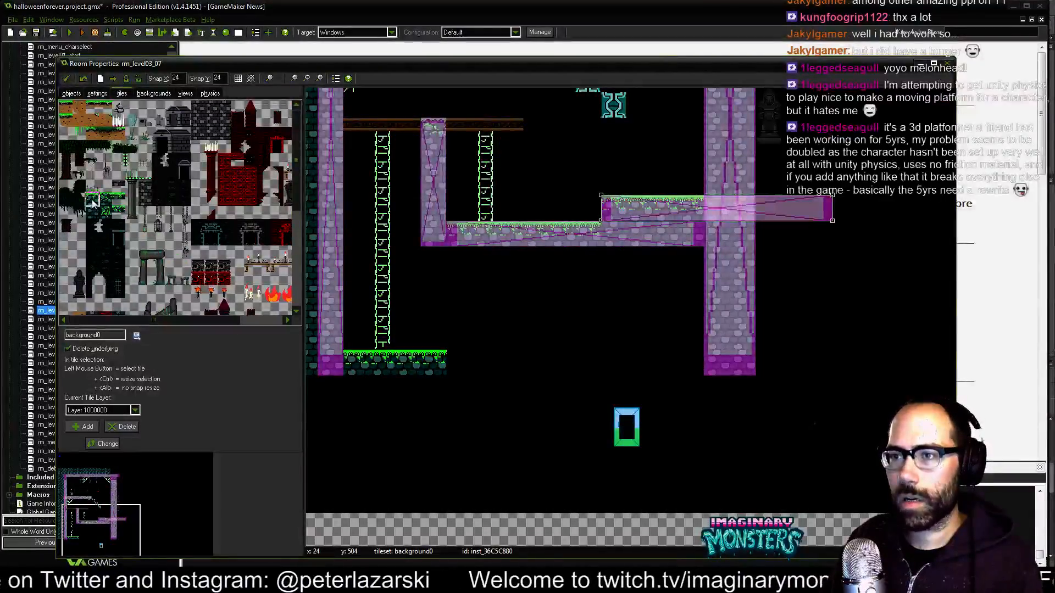
{"action": "left_click_drag", "start_coordinate": [690, 361], "coordinate": [583, 362]}
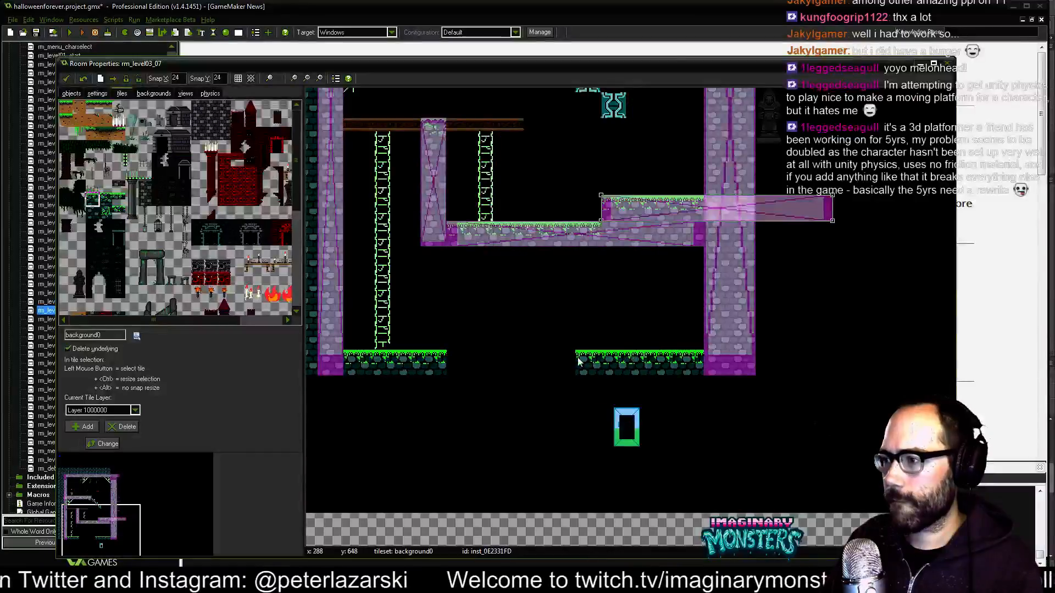
Narrow the room by trying widths of 800, 600, 500 and 550 before settling on 540, and increase its height below the lower floor.
{"action": "middle_click_drag", "start_coordinate": [596, 336], "coordinate": [653, 422]}
{"action": "scroll", "coordinate": [677, 376], "scroll_direction": "down", "scroll_amount": 2}
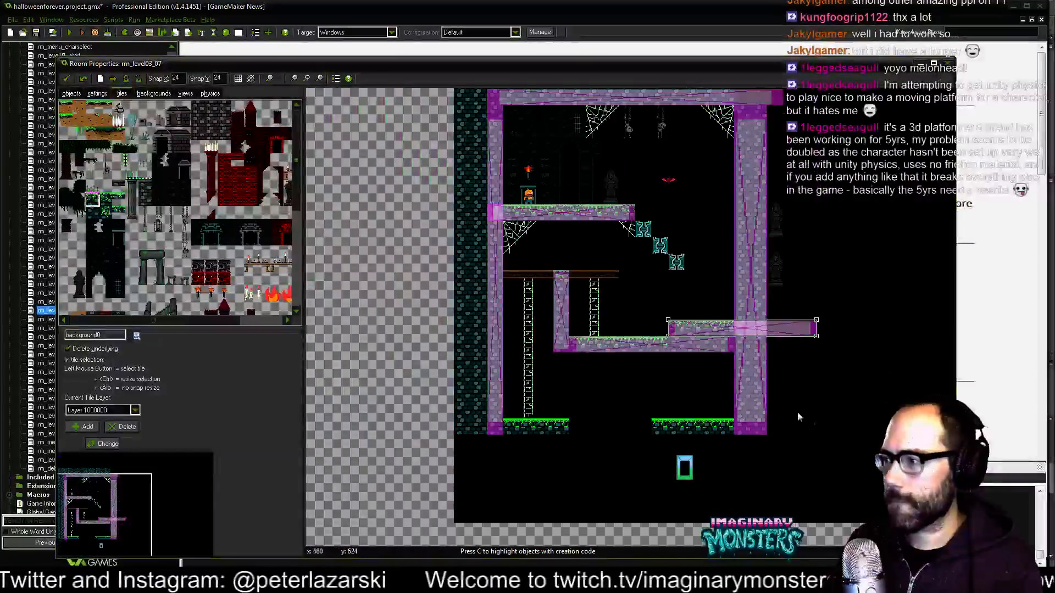
{"action": "middle_click_drag", "start_coordinate": [832, 412], "coordinate": [675, 533]}
{"action": "scroll", "coordinate": [674, 533], "scroll_direction": "down", "scroll_amount": 1}
{"action": "middle_click_drag", "start_coordinate": [692, 431], "coordinate": [611, 340]}
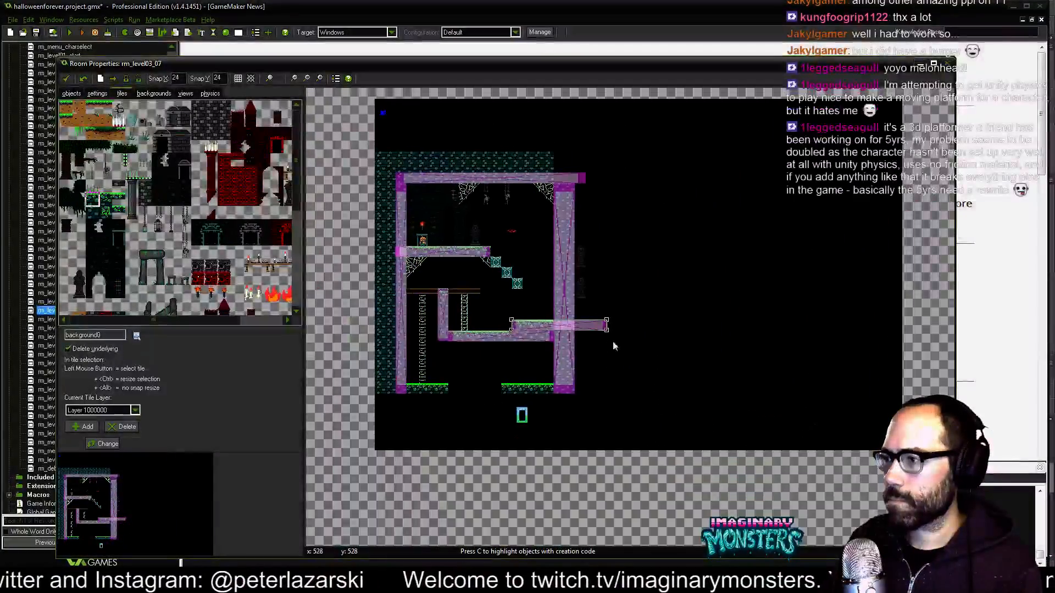
{"action": "left_click", "coordinate": [97, 93]}
{"action": "double_click", "coordinate": [100, 128]}
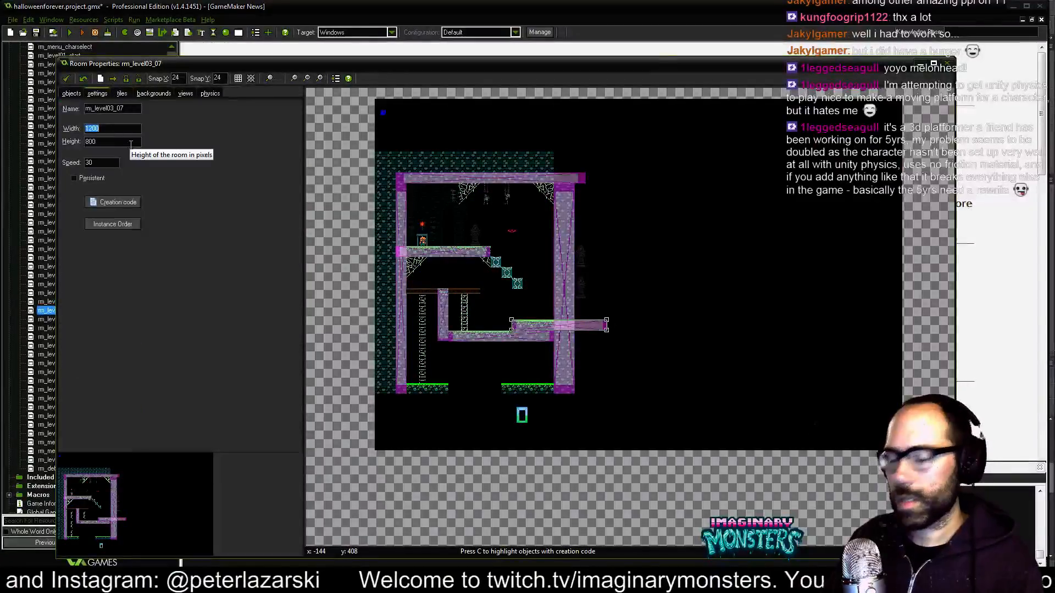
{"action": "type", "text": "800"}
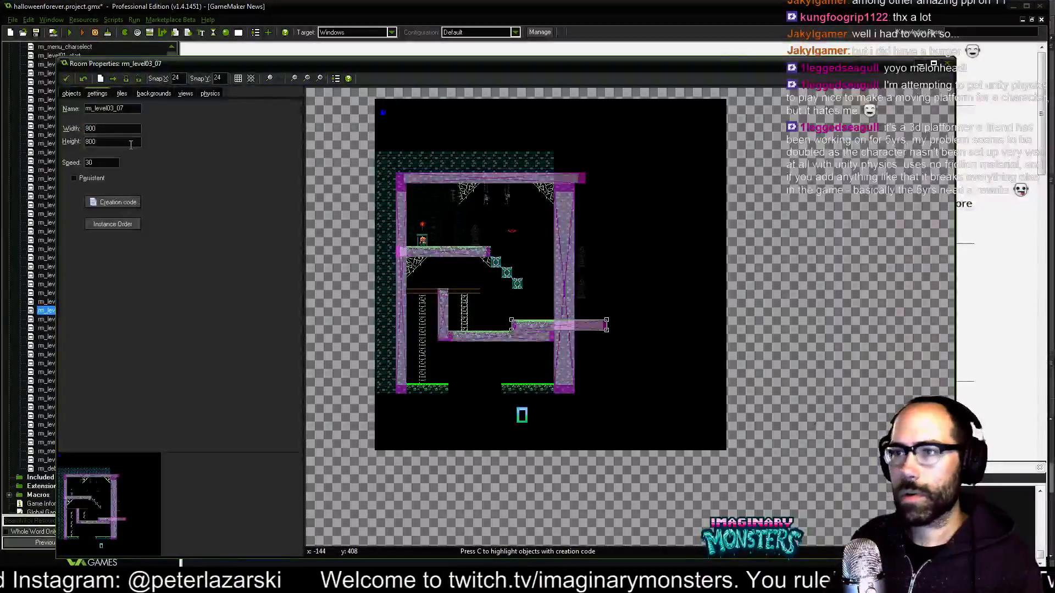
{"action": "key", "text": "Return"}
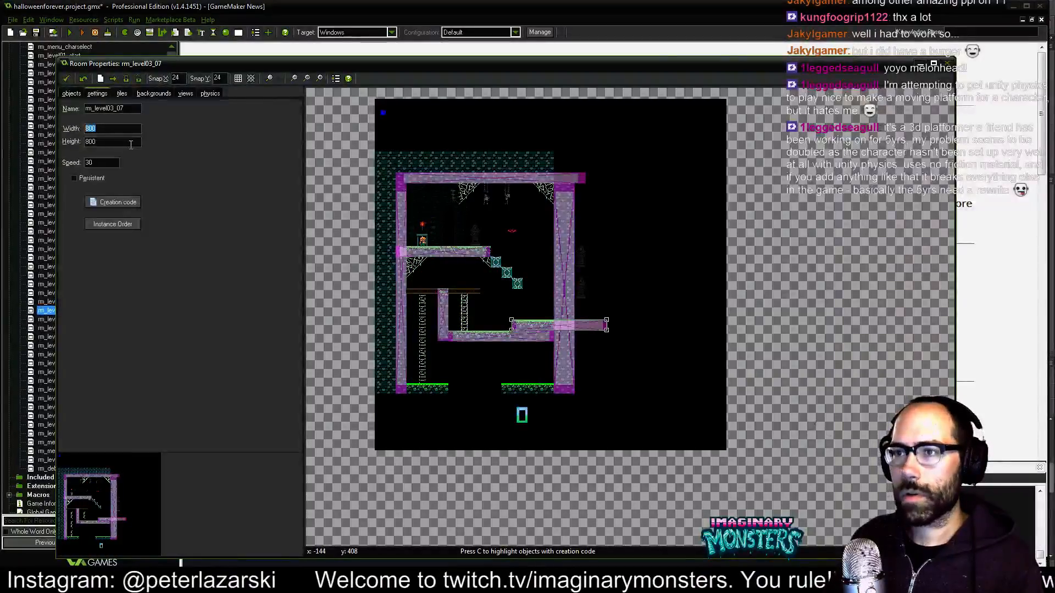
{"action": "type", "text": "600"}
{"action": "key", "text": "Return"}
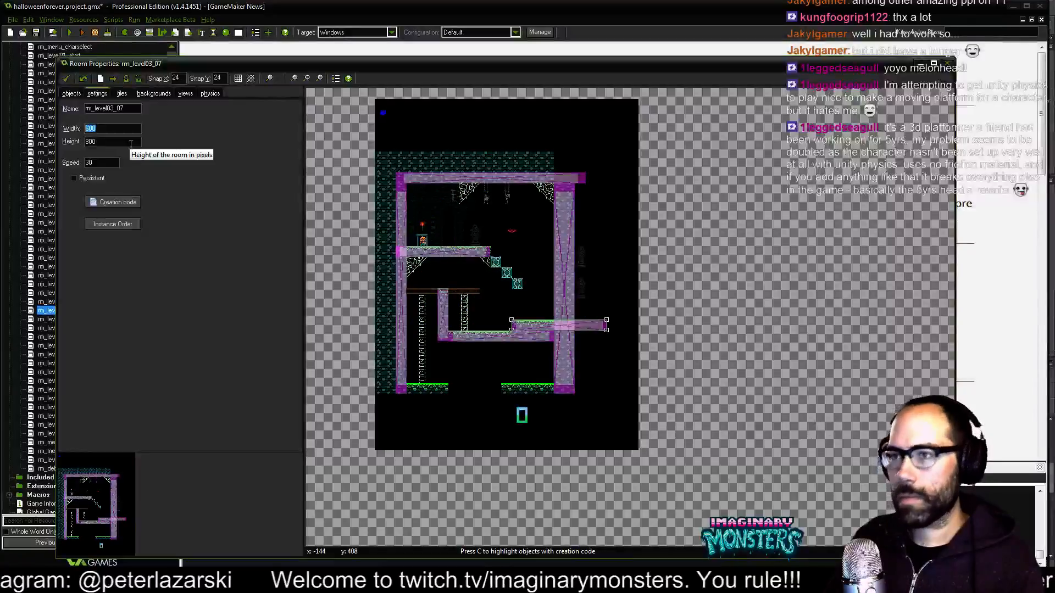
{"action": "type", "text": "500"}
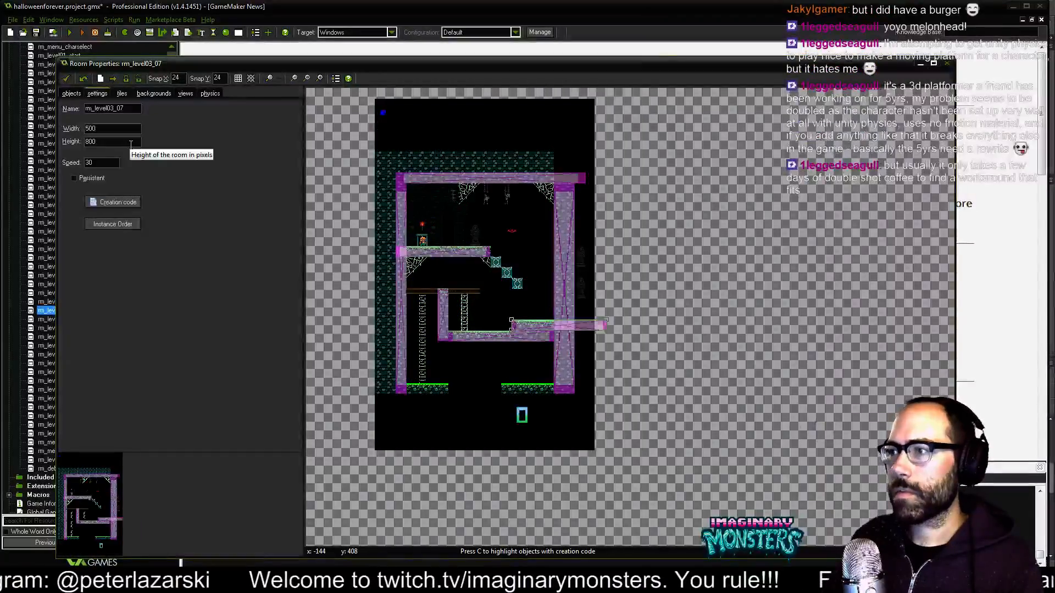
{"action": "left_click_drag", "start_coordinate": [104, 128], "coordinate": [40, 129]}
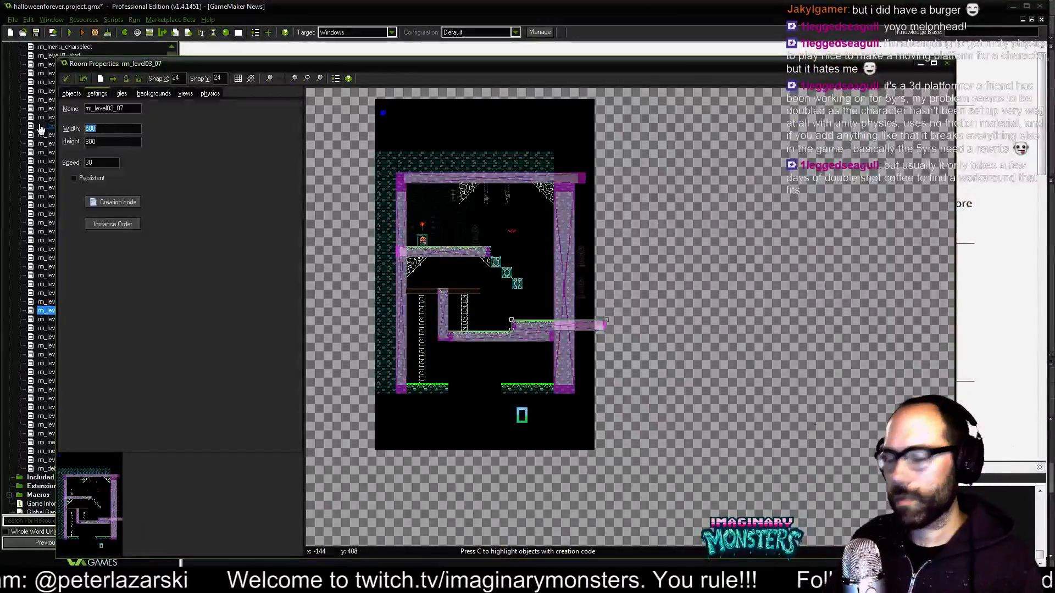
{"action": "type", "text": "550"}
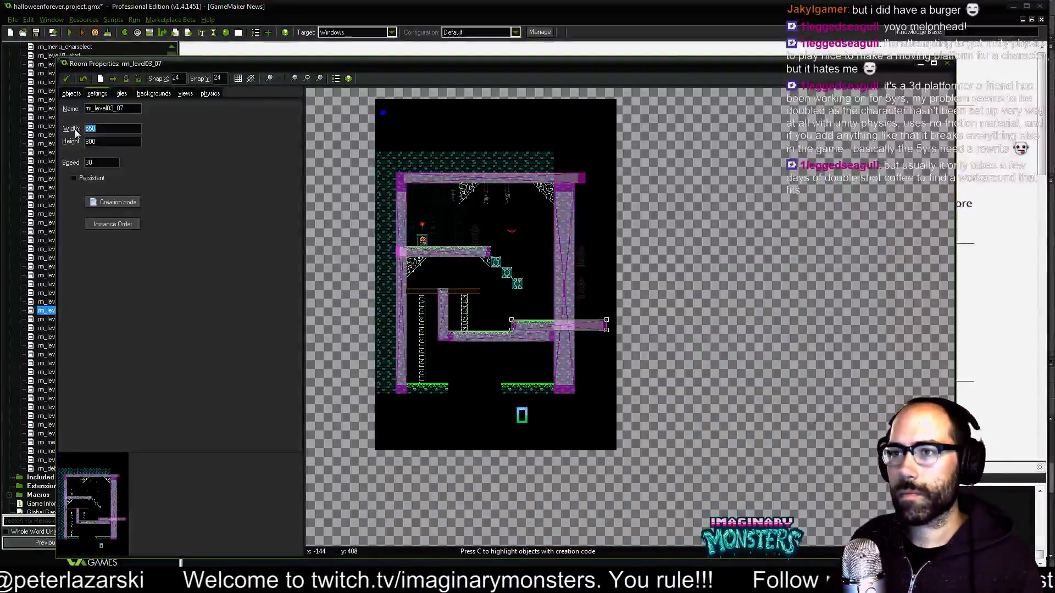
{"action": "type", "text": "540"}
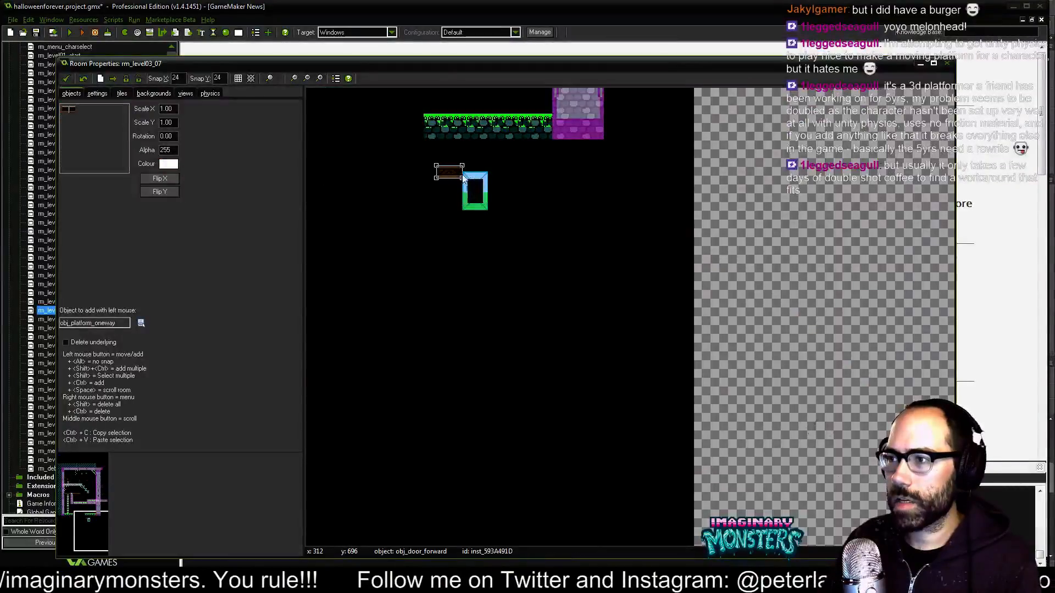
Delete the stray one-way platform beside the door object, and move the door down to the room's lower-right corner.
{"action": "key", "text": "Delete"}
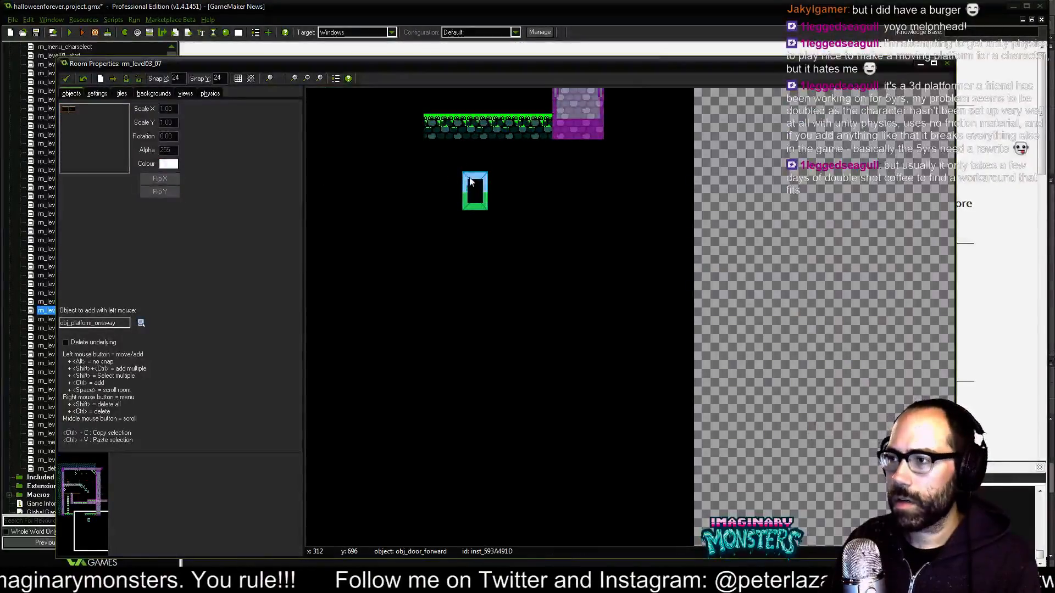
{"action": "left_click", "coordinate": [475, 190]}
{"action": "left_click_drag", "start_coordinate": [474, 190], "coordinate": [629, 498]}
{"action": "middle_click_drag", "start_coordinate": [614, 479], "coordinate": [720, 267]}
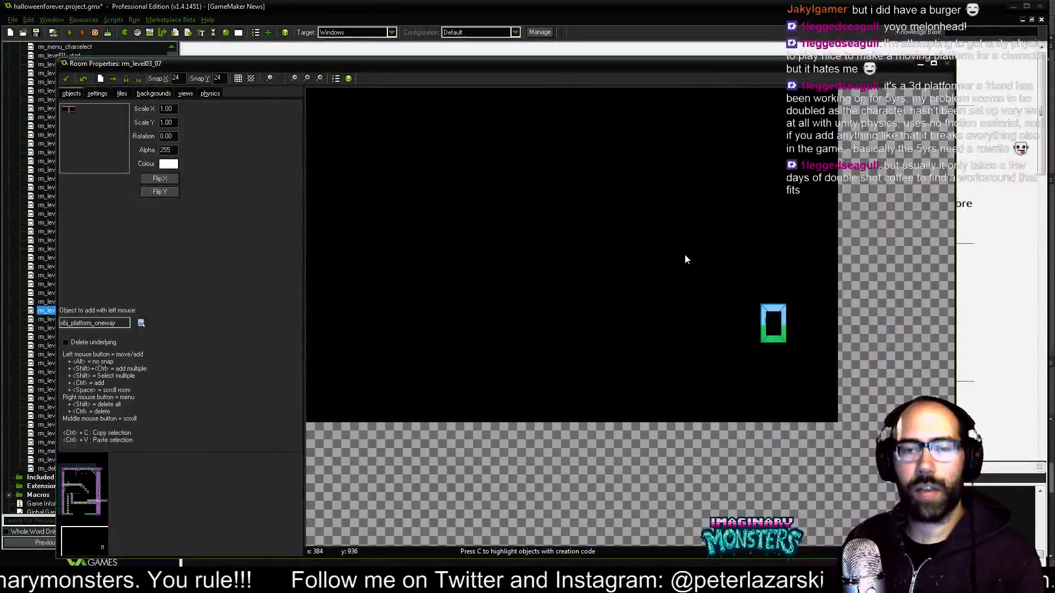
{"action": "middle_click_drag", "start_coordinate": [684, 256], "coordinate": [747, 431]}
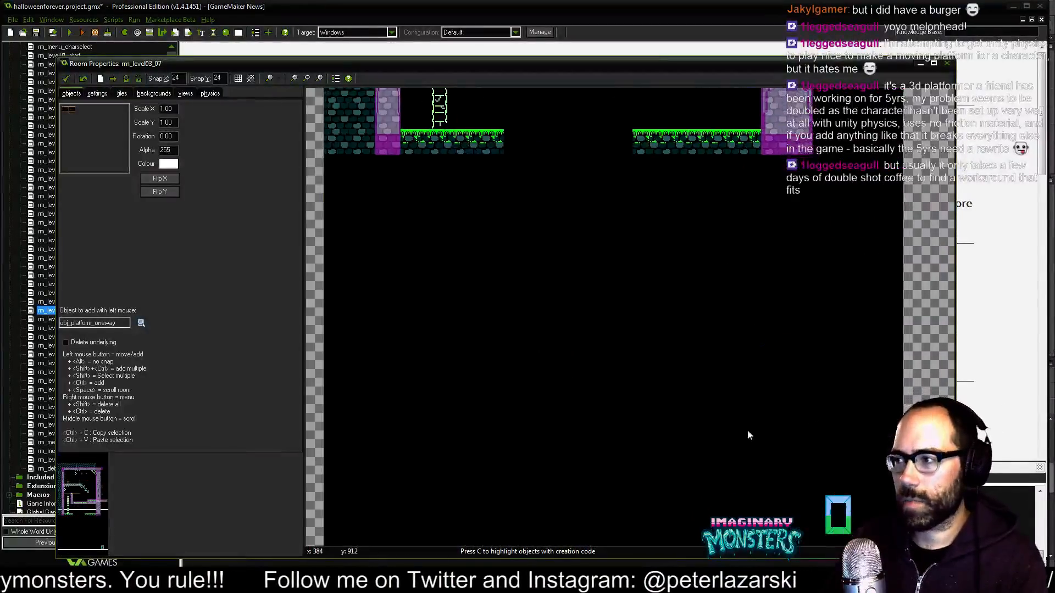
Select the plain stone brick tile directly below the grass-topped tile in the background0 tileset.
{"action": "left_click", "coordinate": [97, 94]}
{"action": "left_click", "coordinate": [122, 94]}
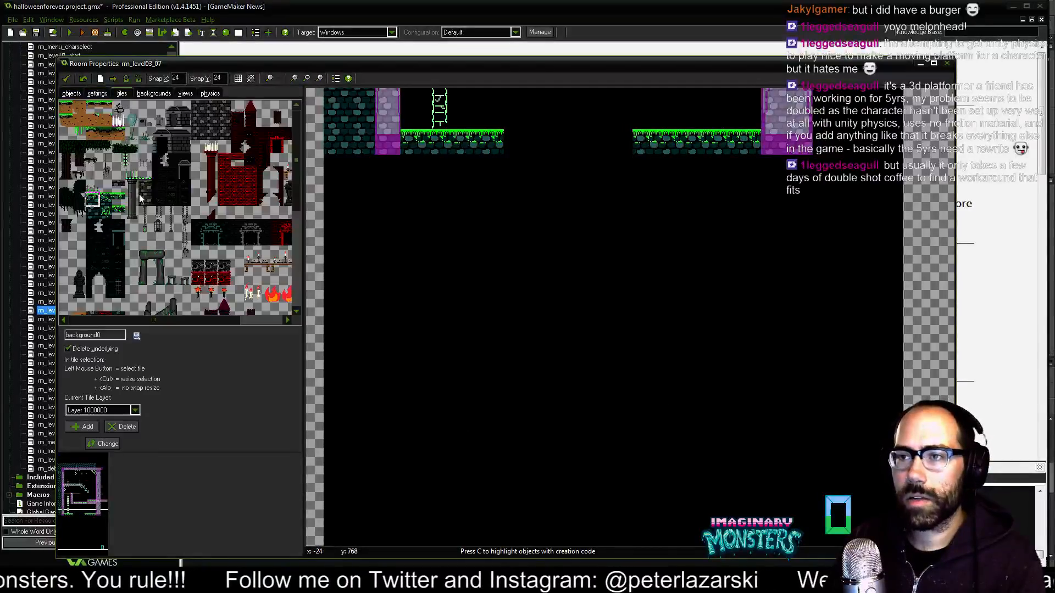
{"action": "left_click", "coordinate": [94, 215]}
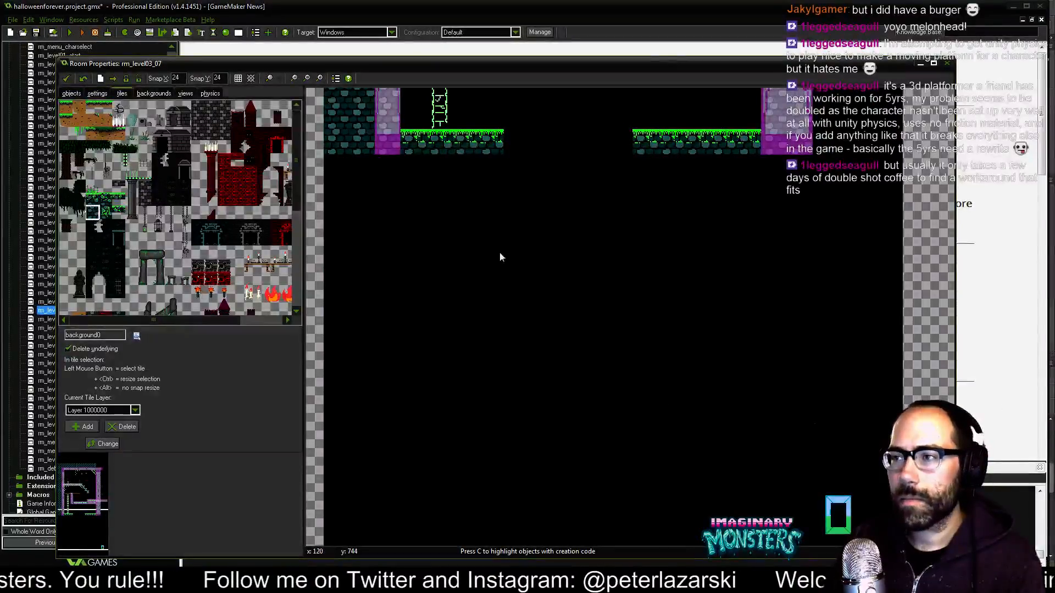
{"action": "middle_click_drag", "start_coordinate": [500, 255], "coordinate": [522, 329]}
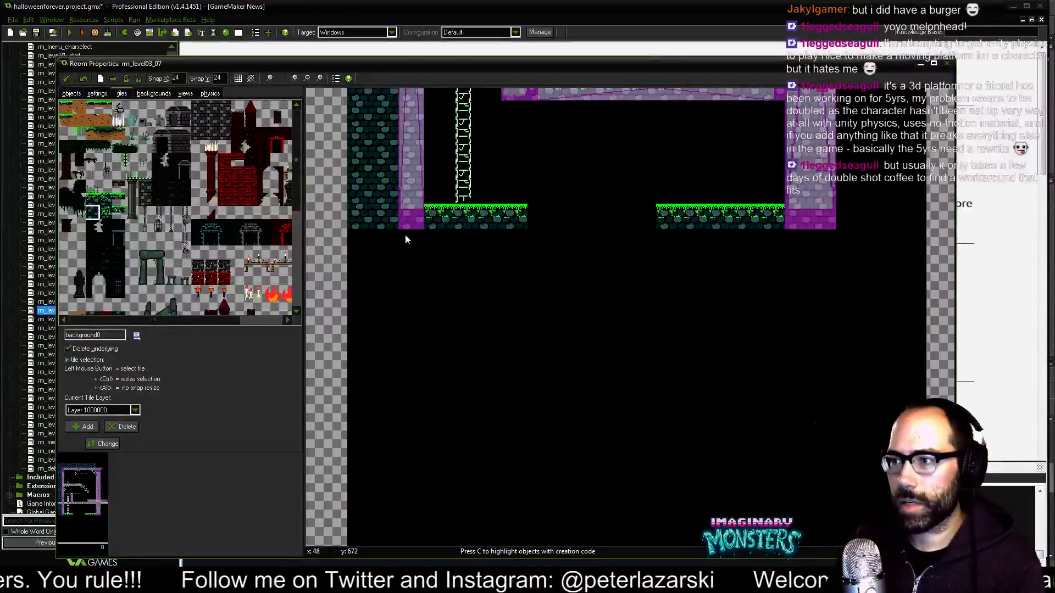
Extend both side walls downward by ten rows of green brick tiles below the purple wall blocks.
{"action": "left_click_drag", "start_coordinate": [408, 346], "coordinate": [408, 289], "text": "shift"}
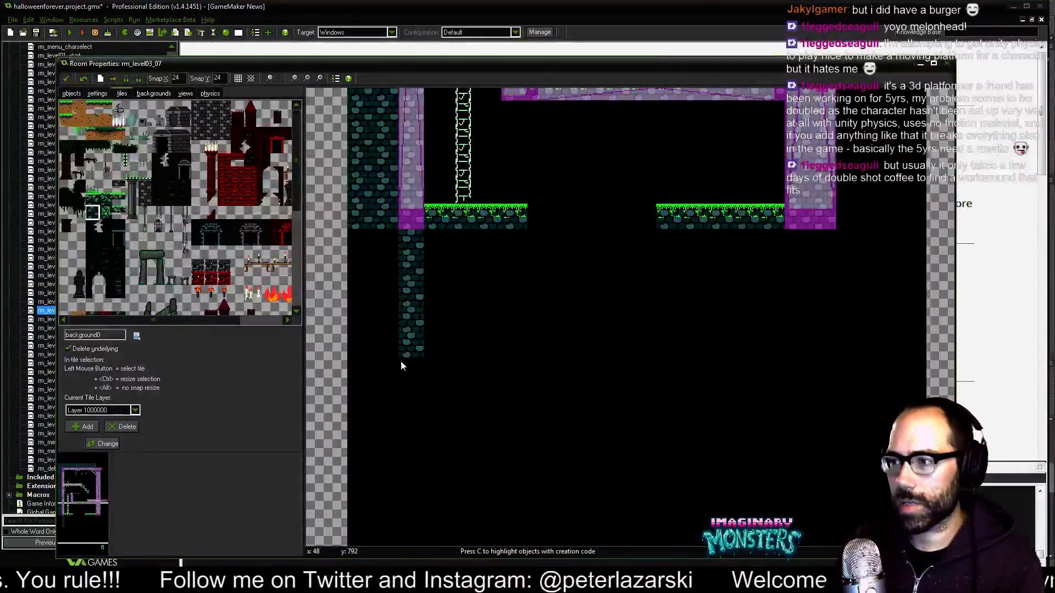
{"action": "left_click_drag", "start_coordinate": [407, 379], "coordinate": [413, 462], "text": "shift"}
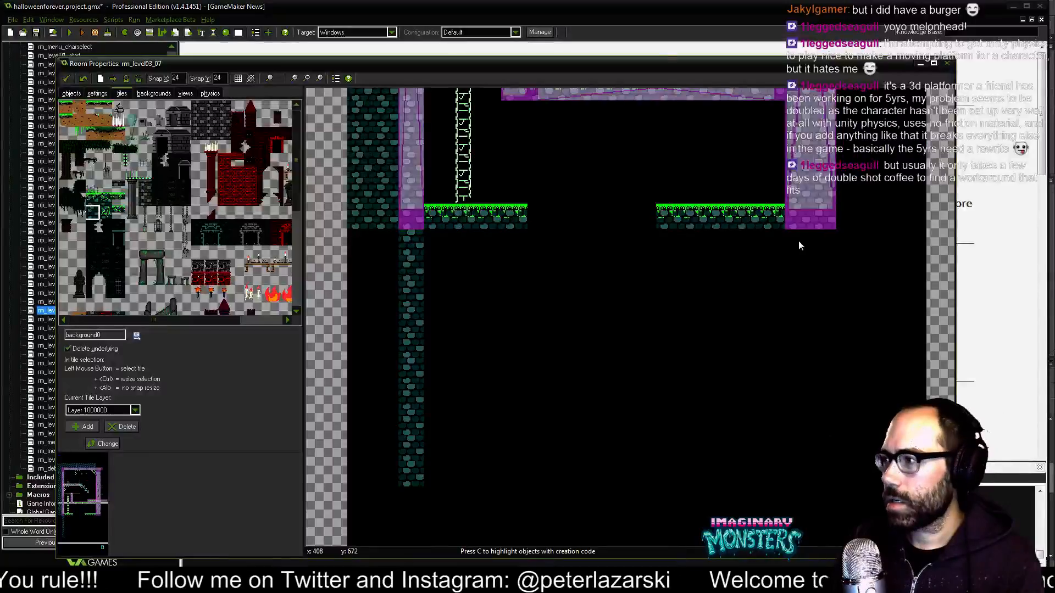
{"action": "left_click_drag", "start_coordinate": [789, 236], "coordinate": [792, 381], "text": "shift"}
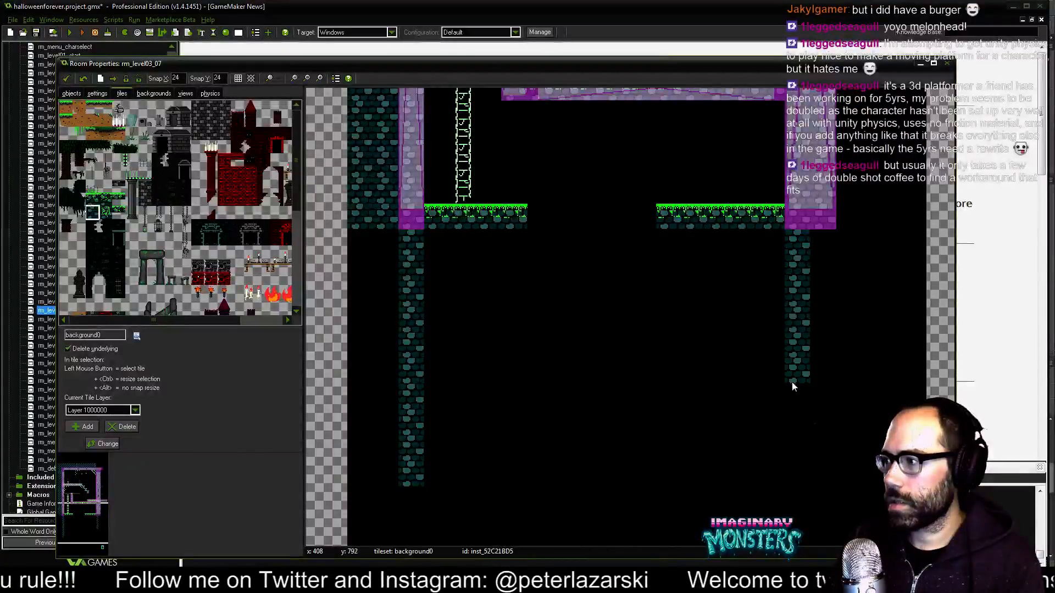
{"action": "left_click_drag", "start_coordinate": [793, 443], "coordinate": [794, 483], "text": "shift"}
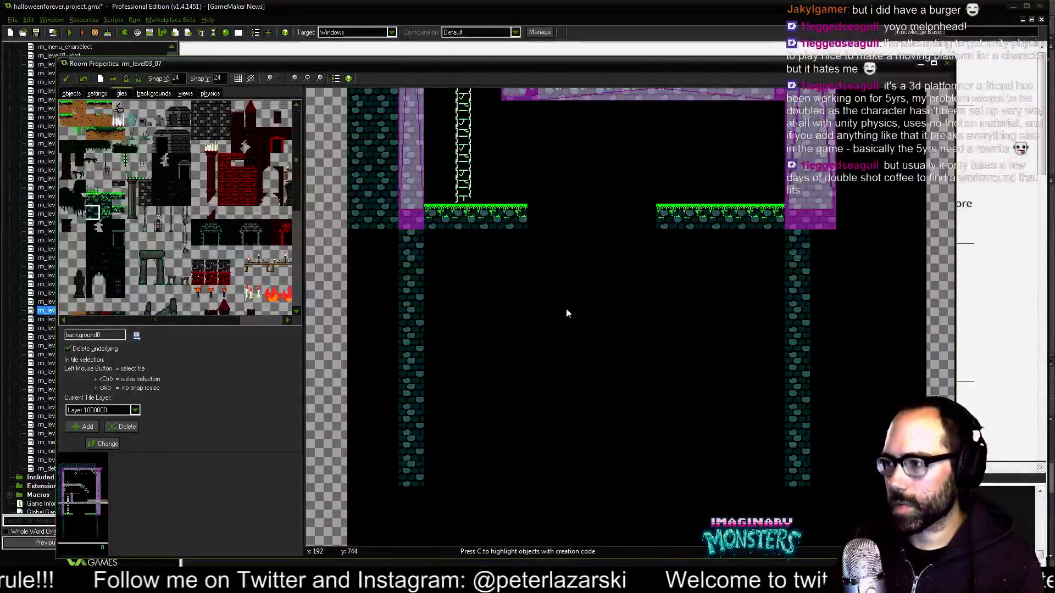
Lengthen the upper-left grass ledge by one grass tile toward the gap.
{"action": "scroll", "coordinate": [565, 311], "scroll_direction": "up", "scroll_amount": 2}
{"action": "right_click", "coordinate": [658, 258]}
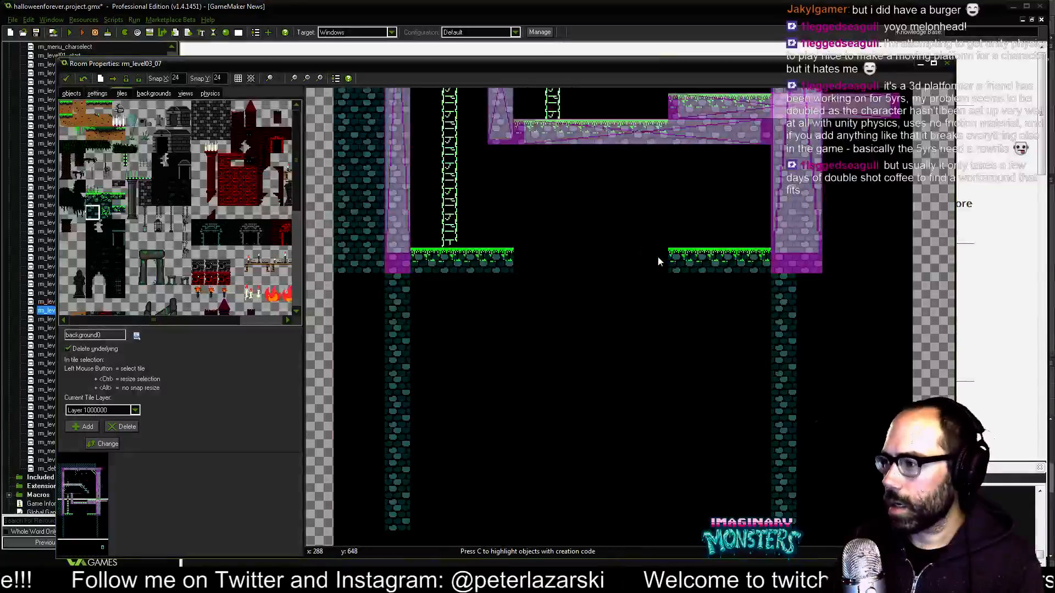
{"action": "left_click", "coordinate": [524, 259]}
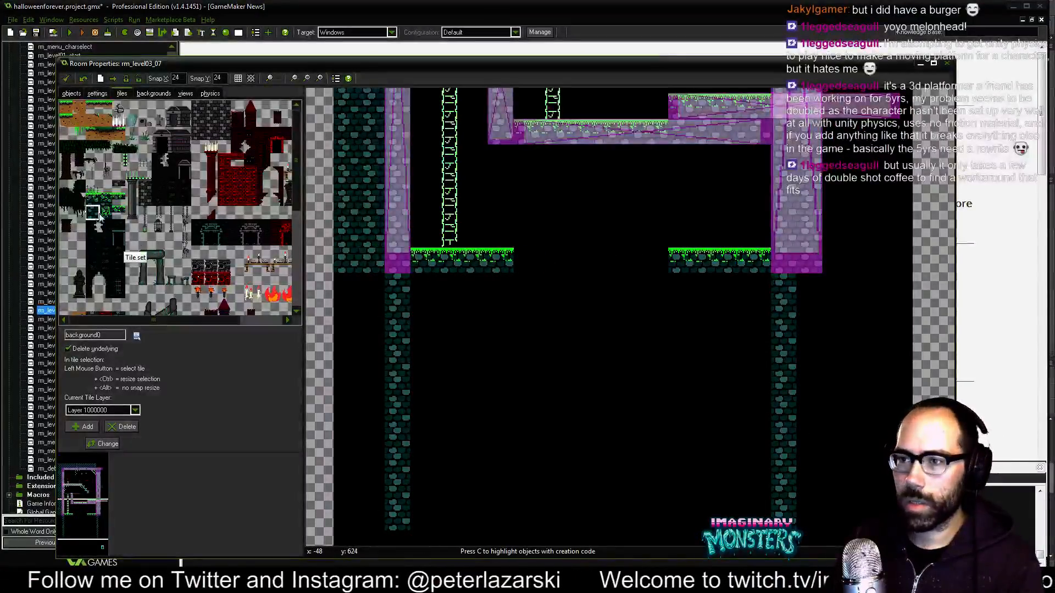
{"action": "left_click", "coordinate": [93, 199]}
{"action": "left_click", "coordinate": [528, 258]}
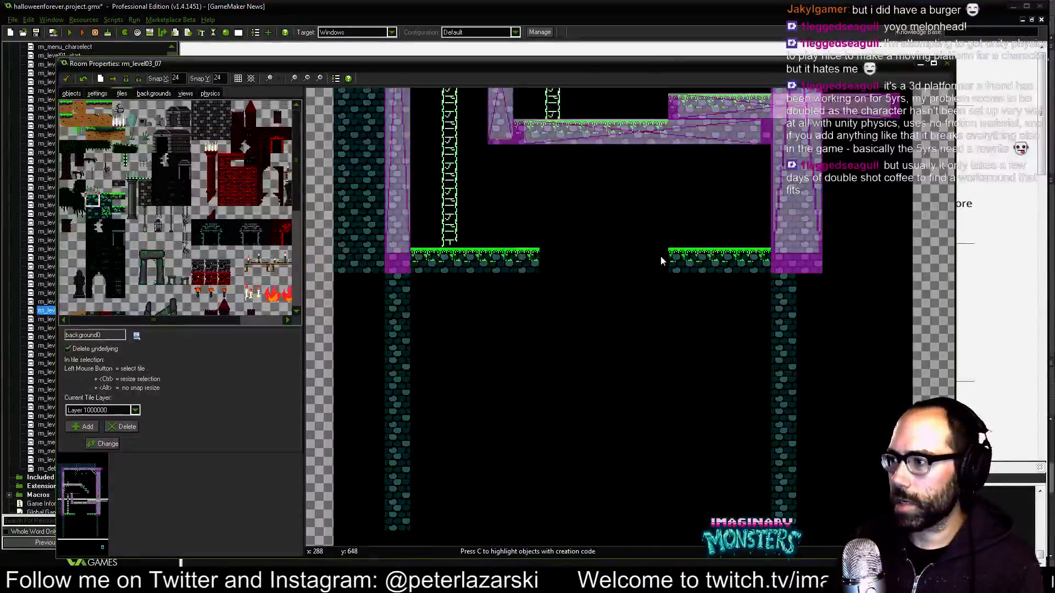
Lay a six-tile grass platform centred below the gap and check its height with temporary spacer tiles.
{"action": "middle_click_drag", "start_coordinate": [580, 343], "coordinate": [565, 319]}
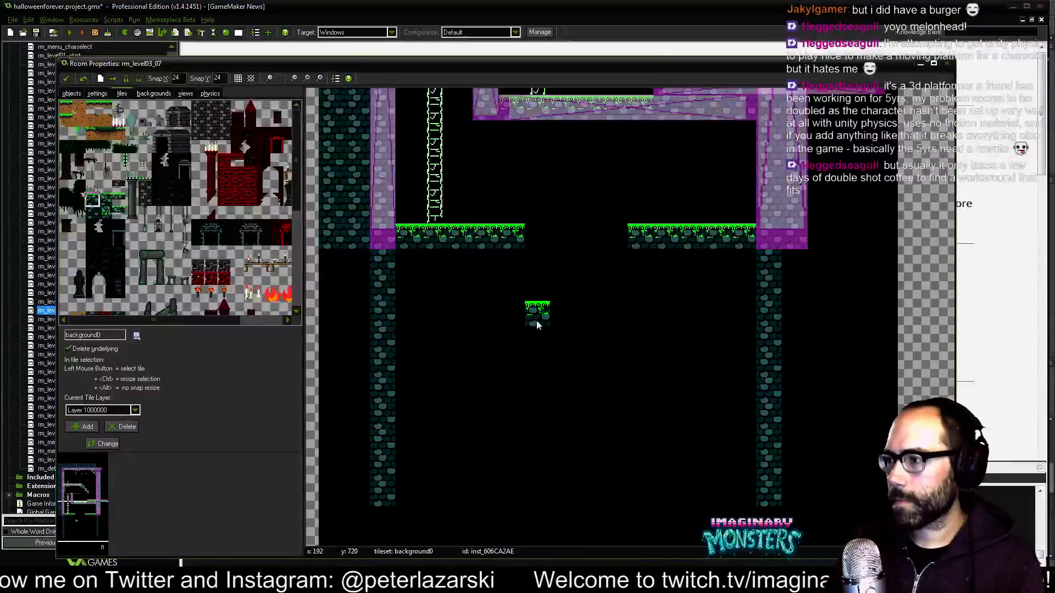
{"action": "left_click_drag", "start_coordinate": [536, 333], "coordinate": [596, 342], "text": "shift"}
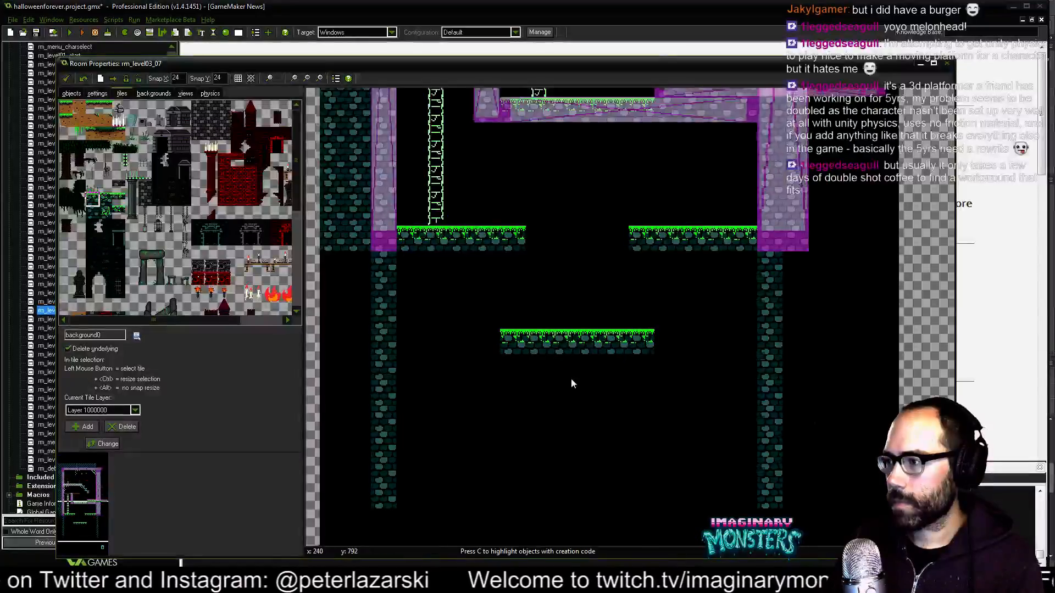
{"action": "middle_click_drag", "start_coordinate": [571, 382], "coordinate": [532, 333]}
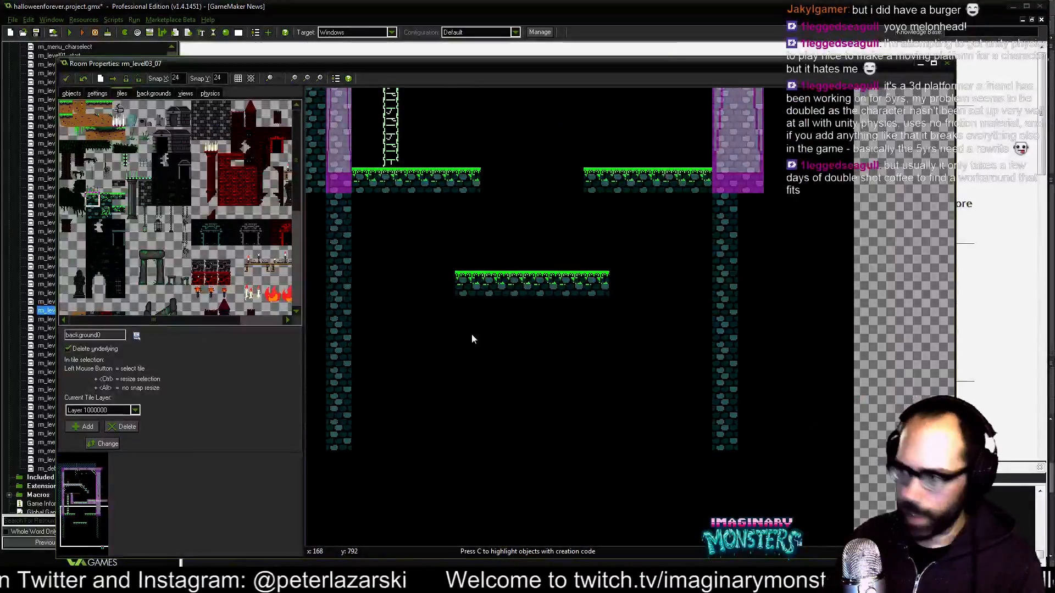
{"action": "left_click", "coordinate": [442, 257]}
{"action": "left_click", "coordinate": [436, 230]}
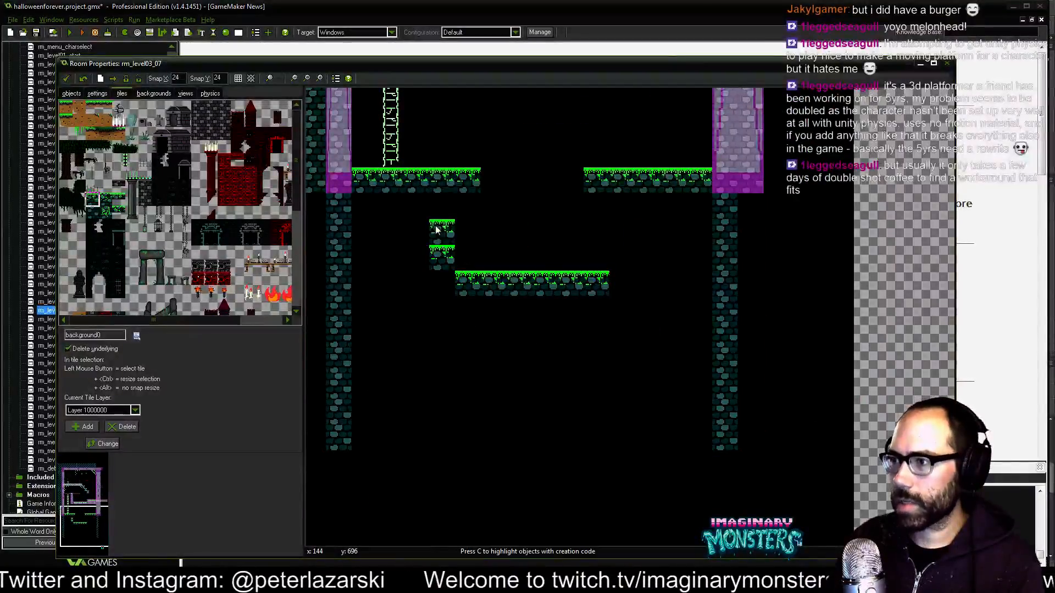
{"action": "right_click_drag", "start_coordinate": [434, 216], "coordinate": [443, 248]}
Lay a five-tile grass ledge against the left wall, four rows below the central platform.
{"action": "left_click", "coordinate": [447, 314]}
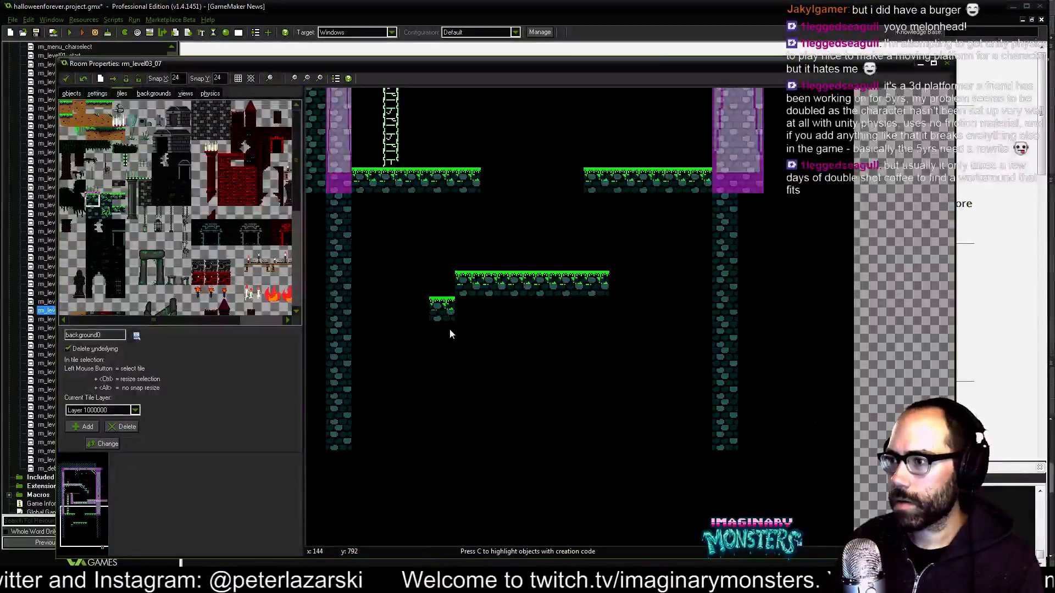
{"action": "left_click", "coordinate": [442, 358]}
{"action": "left_click_drag", "start_coordinate": [468, 385], "coordinate": [364, 379], "text": "shift"}
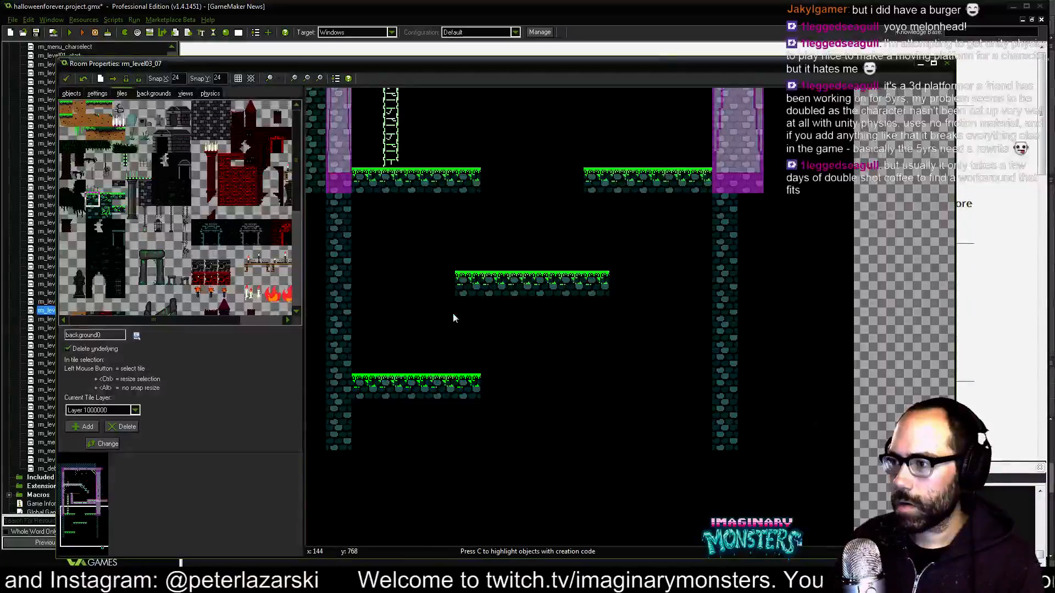
Lay a matching five-tile grass ledge against the right wall, erasing the temporary spacer tiles.
{"action": "left_click", "coordinate": [597, 309]}
{"action": "left_click", "coordinate": [590, 363]}
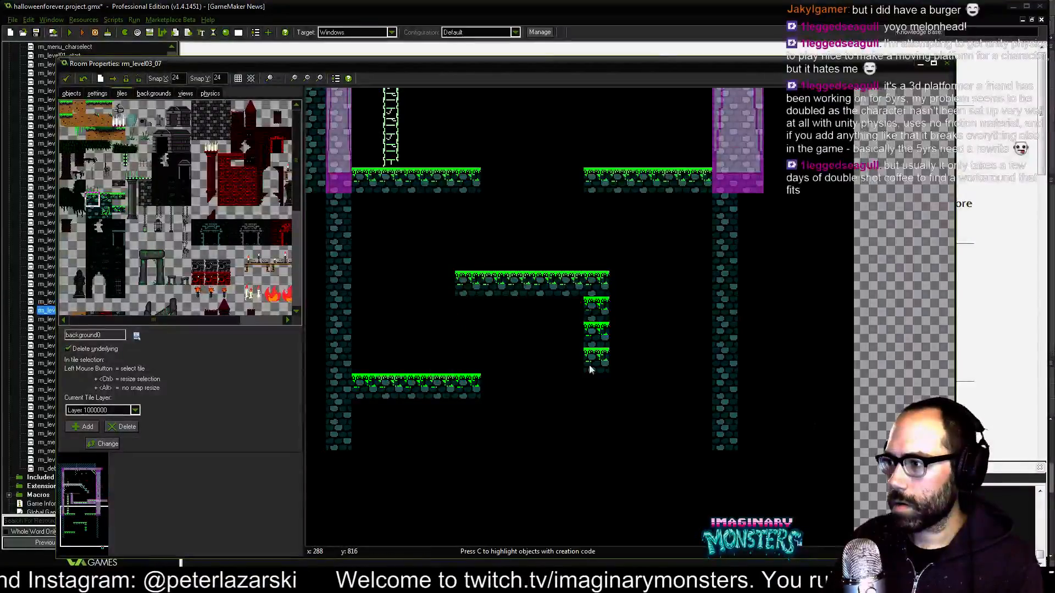
{"action": "left_click", "coordinate": [590, 387]}
{"action": "right_click_drag", "start_coordinate": [590, 365], "coordinate": [592, 311]}
{"action": "left_click_drag", "start_coordinate": [614, 385], "coordinate": [662, 385], "text": "shift"}
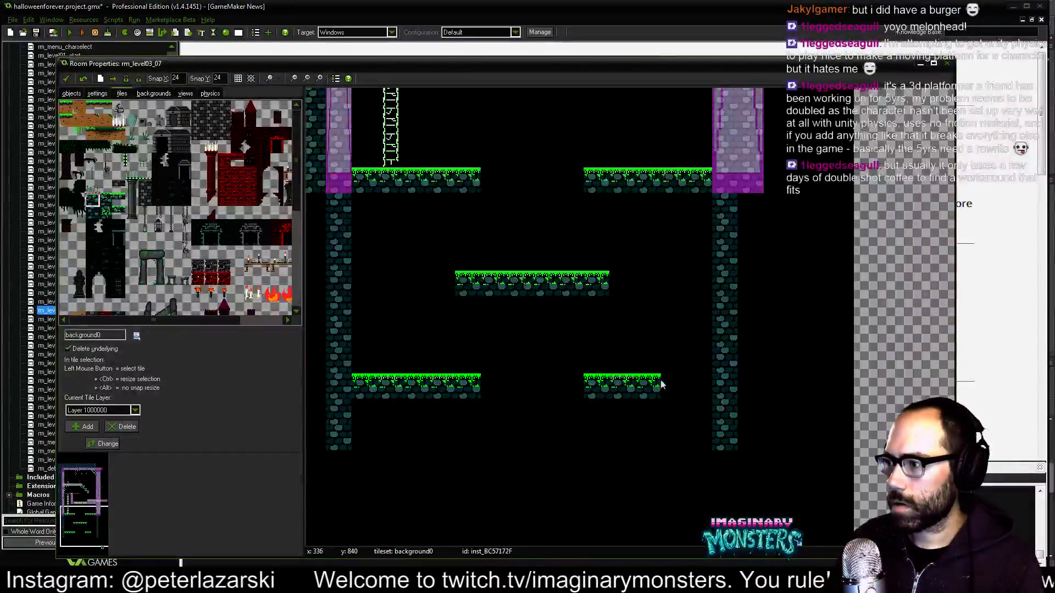
Lay a 14-tile grass floor between the walls, four rows below the lower ledges, and erase the spacer tiles.
{"action": "middle_click_drag", "start_coordinate": [564, 392], "coordinate": [531, 431]}
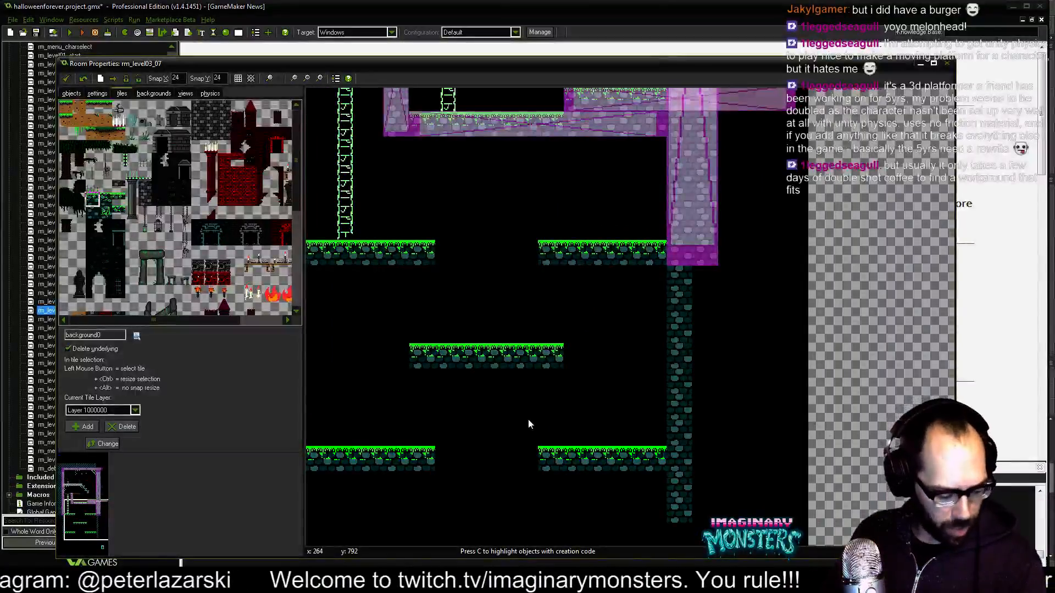
{"action": "middle_click_drag", "start_coordinate": [462, 407], "coordinate": [457, 273]}
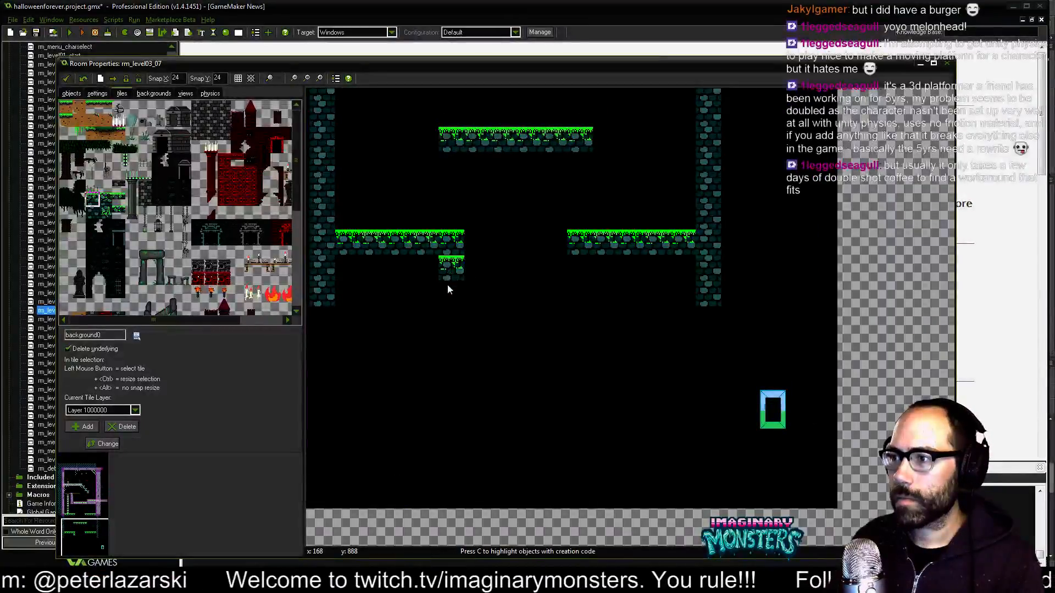
{"action": "left_click", "coordinate": [445, 323]}
{"action": "left_click_drag", "start_coordinate": [448, 352], "coordinate": [359, 352], "text": "shift"}
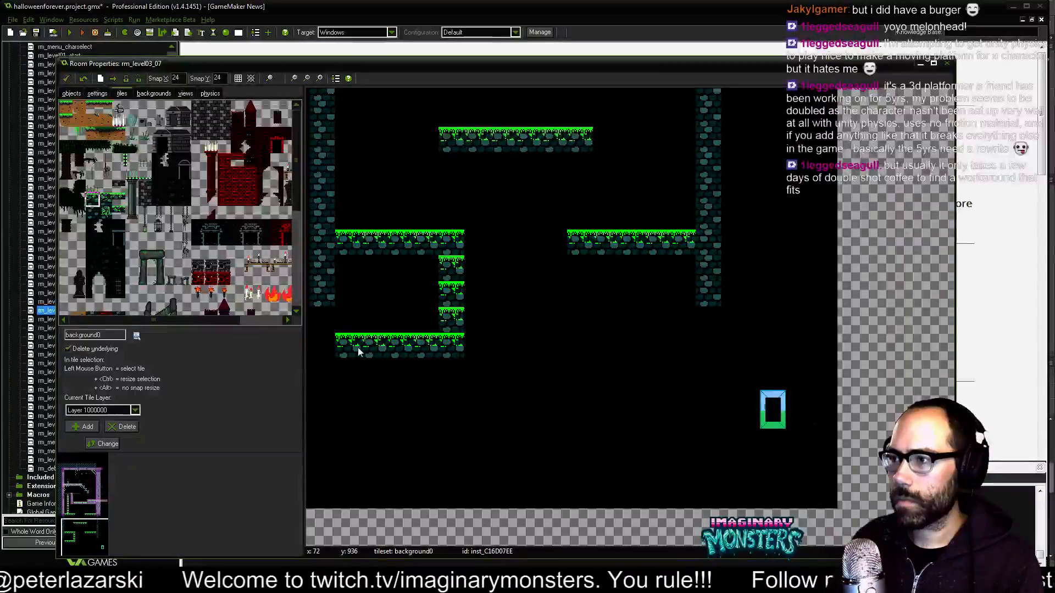
{"action": "left_click", "coordinate": [474, 346]}
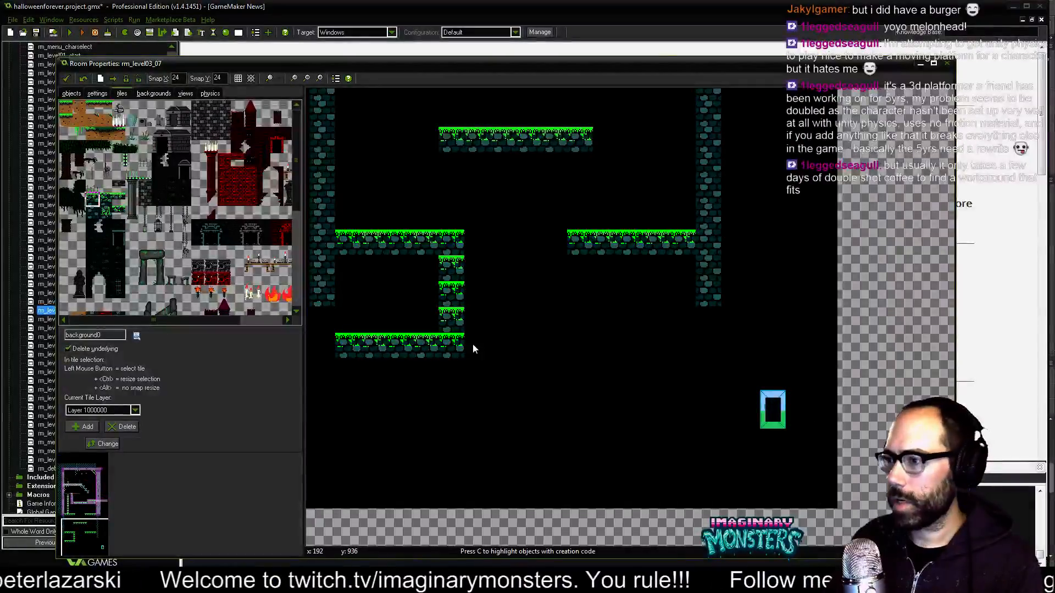
{"action": "left_click_drag", "start_coordinate": [477, 345], "coordinate": [685, 346], "text": "shift"}
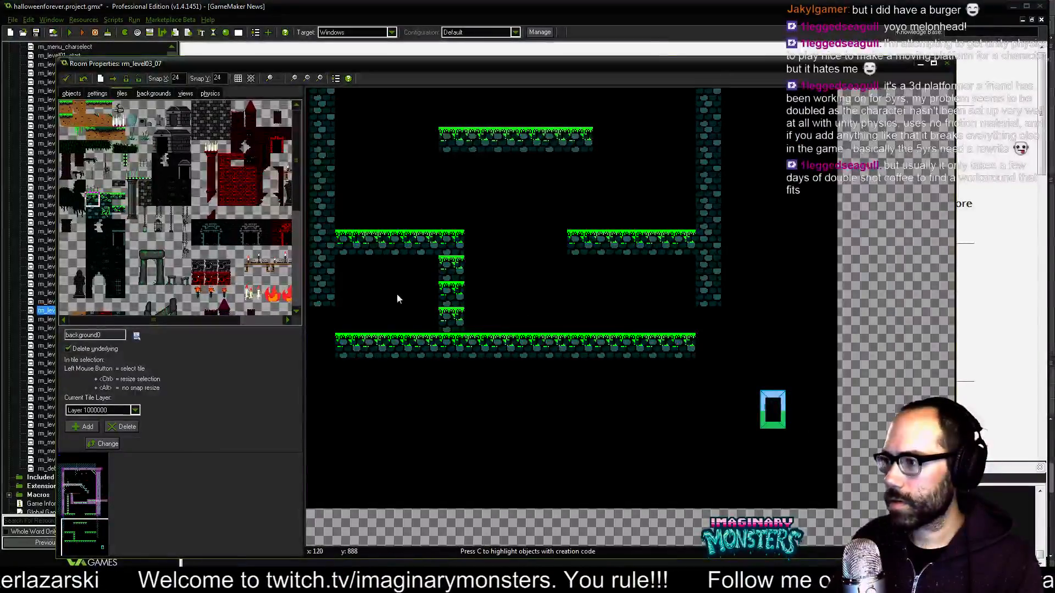
{"action": "right_click", "coordinate": [452, 279]}
{"action": "right_click", "coordinate": [452, 286]}
Show the room grid and extend both brick side walls down to the level of the grass floor.
{"action": "middle_click_drag", "start_coordinate": [509, 294], "coordinate": [530, 405]}
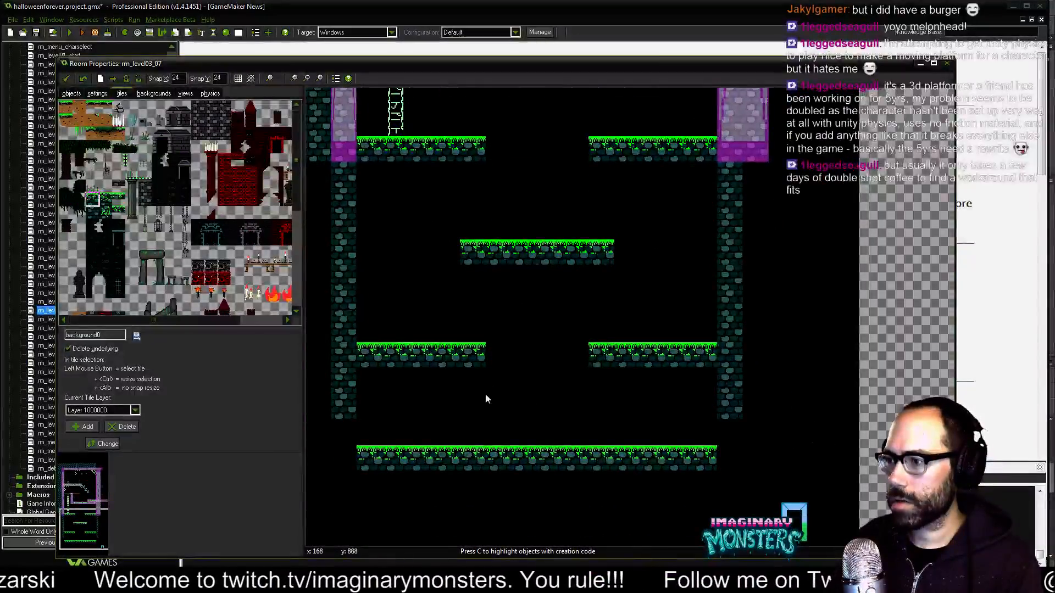
{"action": "left_click", "coordinate": [239, 78]}
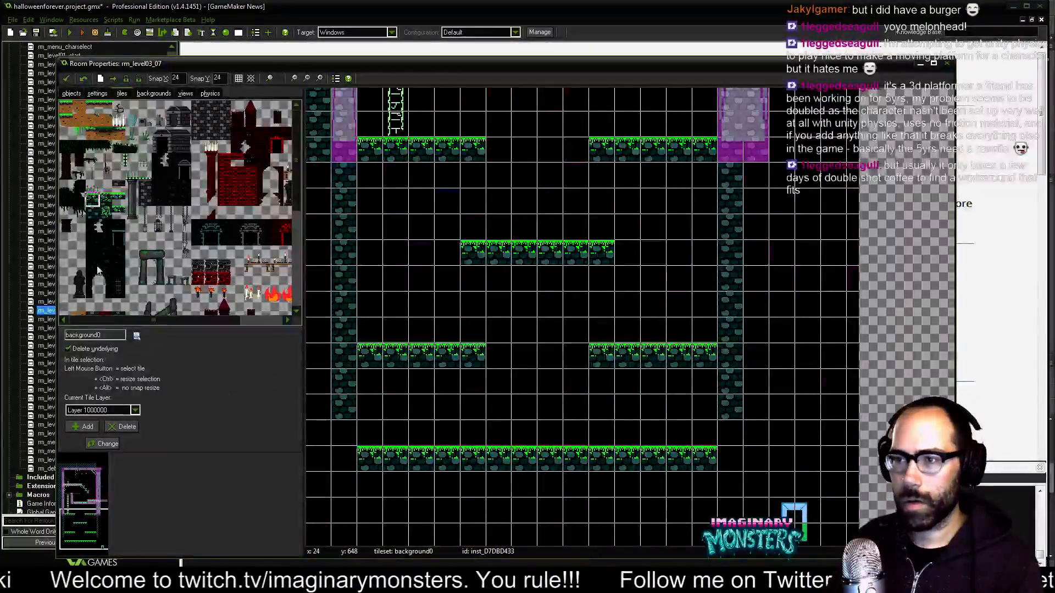
{"action": "left_click", "coordinate": [94, 215]}
{"action": "mouse_move", "coordinate": [348, 440]}
{"action": "left_mouse_down"}
{"action": "mouse_move", "coordinate": [356, 452]}
{"action": "mouse_move", "coordinate": [347, 438]}
{"action": "left_mouse_up"}
{"action": "left_click", "coordinate": [344, 453]}
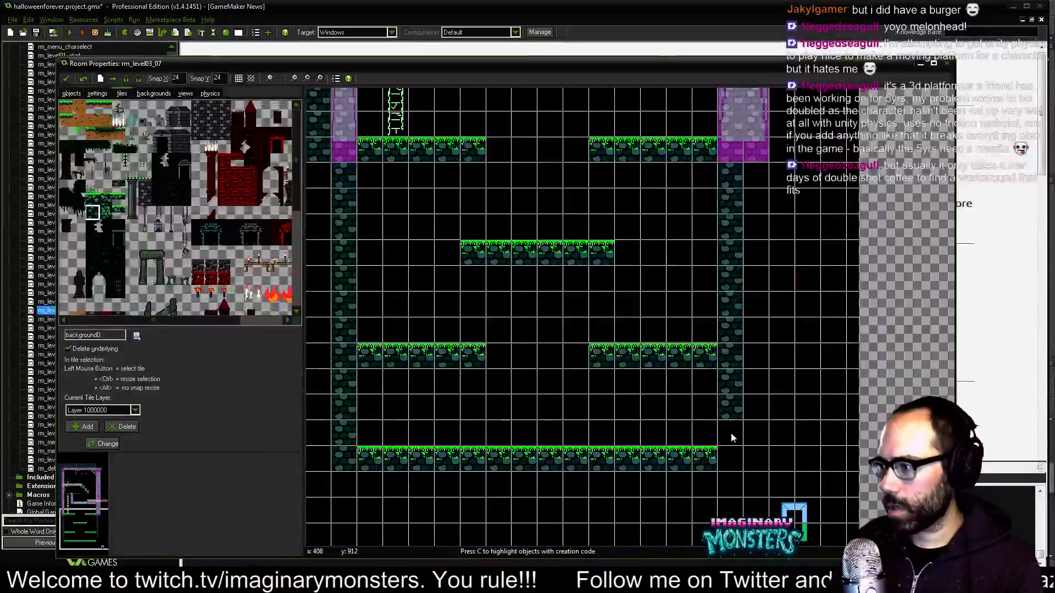
{"action": "left_click_drag", "start_coordinate": [732, 438], "coordinate": [731, 460]}
Lower the middle four floor tiles by one row to form a pit and fill brick beneath the floor on both sides.
{"action": "scroll", "coordinate": [725, 451], "scroll_direction": "down", "scroll_amount": 2}
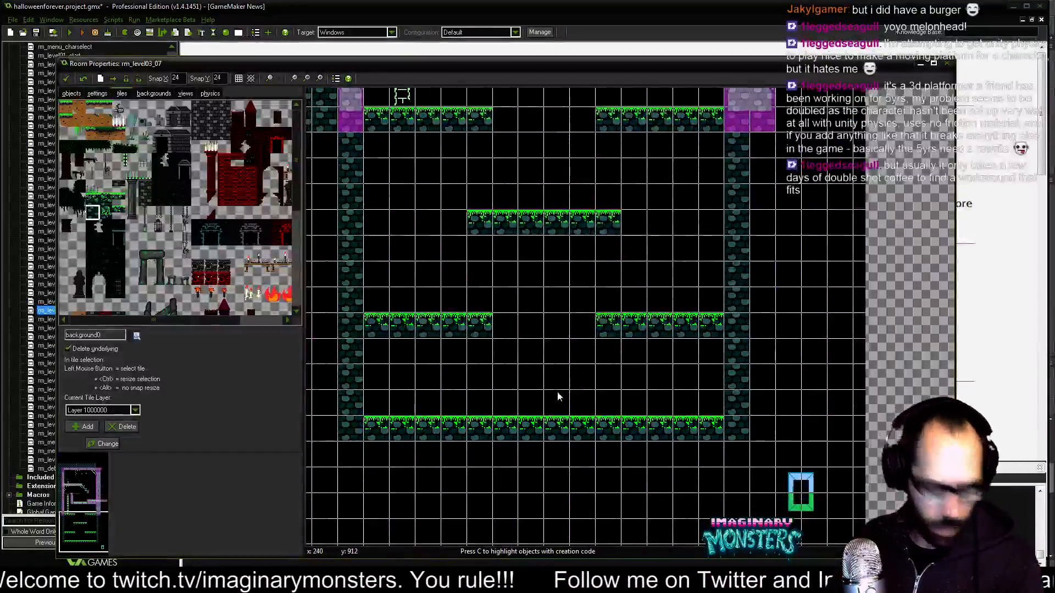
{"action": "mouse_move", "coordinate": [506, 441]}
{"action": "left_mouse_down", "text": "ctrl"}
{"action": "mouse_move", "coordinate": [507, 451]}
{"action": "mouse_move", "coordinate": [729, 452]}
{"action": "left_mouse_up", "text": "ctrl"}
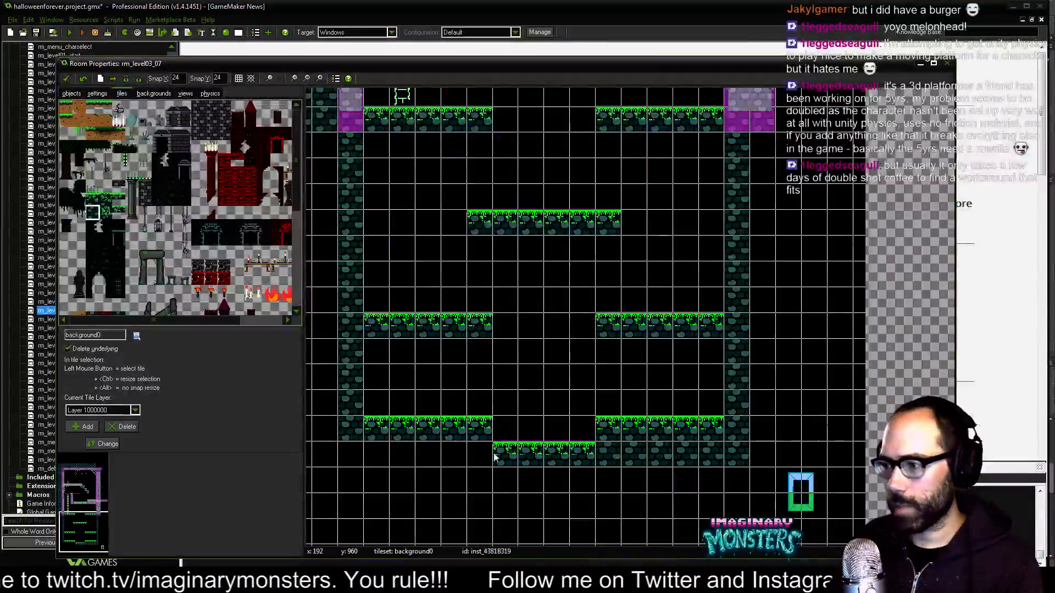
{"action": "mouse_move", "coordinate": [482, 457]}
{"action": "left_mouse_down"}
{"action": "mouse_move", "coordinate": [355, 464]}
{"action": "mouse_move", "coordinate": [465, 459]}
{"action": "left_mouse_up"}
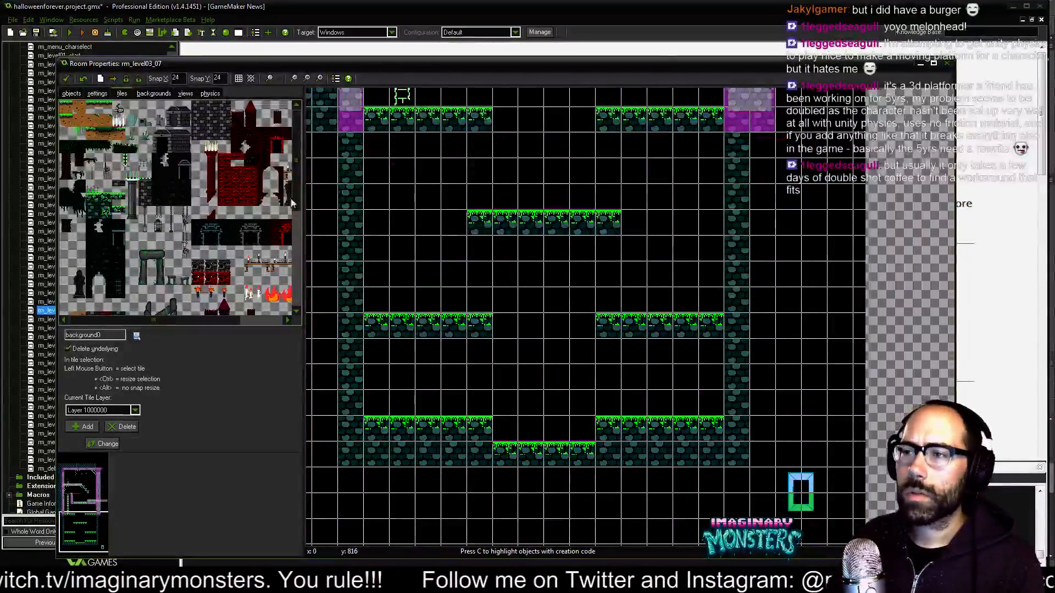
Fill the four-tile floor pit with white spike tiles.
{"action": "left_click", "coordinate": [122, 121]}
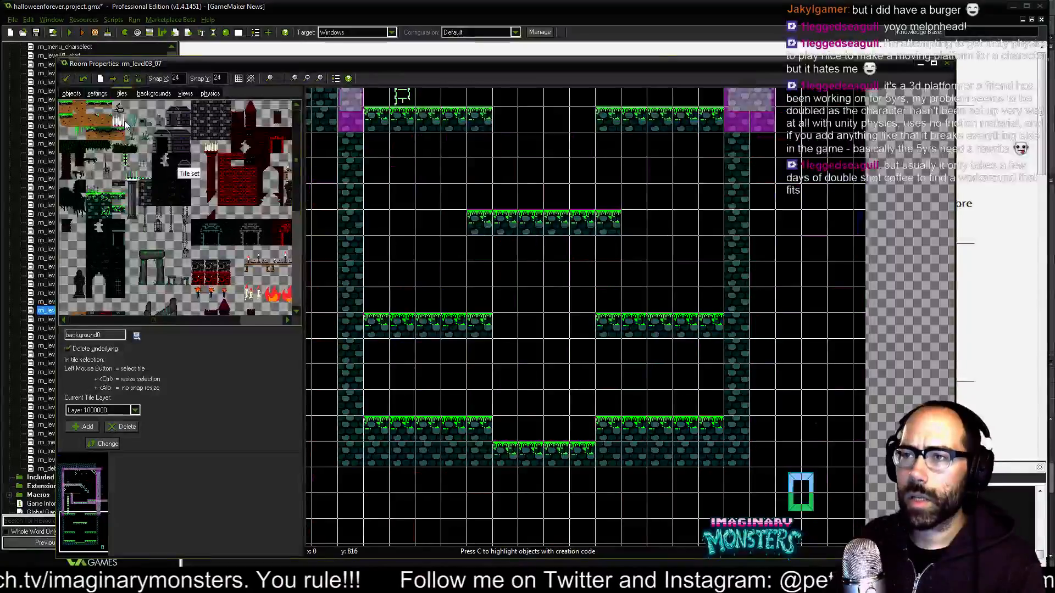
{"action": "left_click", "coordinate": [505, 420]}
{"action": "left_click", "coordinate": [531, 424]}
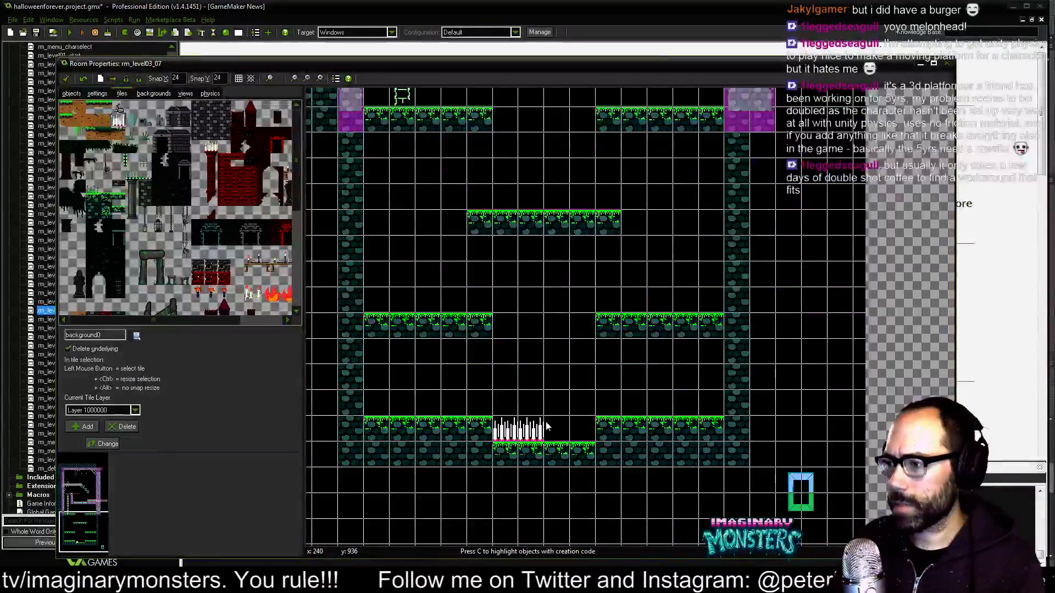
{"action": "left_click", "coordinate": [556, 426]}
{"action": "left_click", "coordinate": [581, 426]}
{"action": "scroll", "coordinate": [583, 439], "scroll_direction": "up", "scroll_amount": 2}
{"action": "scroll", "coordinate": [580, 451], "scroll_direction": "down", "scroll_amount": 2}
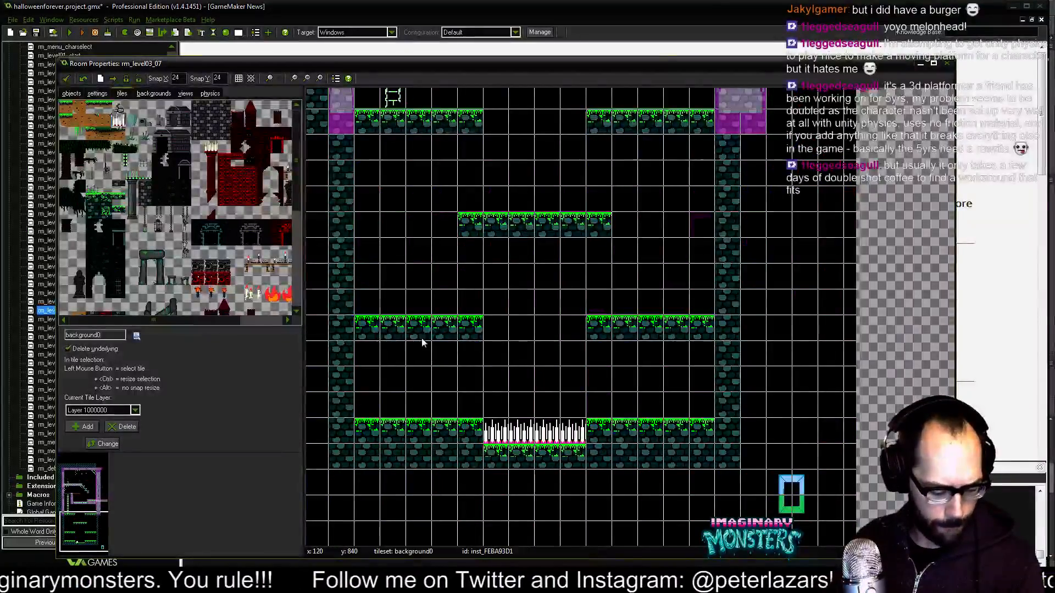
Place the two-tile-high dark doorway on the right floor section, three tiles in from the right wall.
{"action": "scroll", "coordinate": [603, 391], "scroll_direction": "down", "scroll_amount": 2}
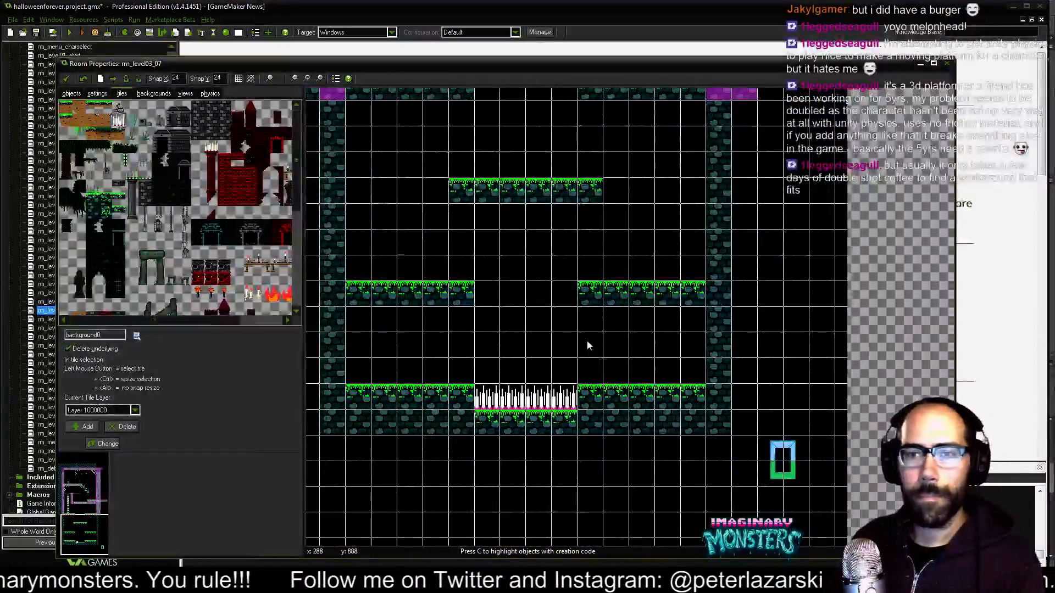
{"action": "scroll", "coordinate": [586, 338], "scroll_direction": "up", "scroll_amount": 2, "text": "ctrl"}
{"action": "left_click", "coordinate": [118, 240]}
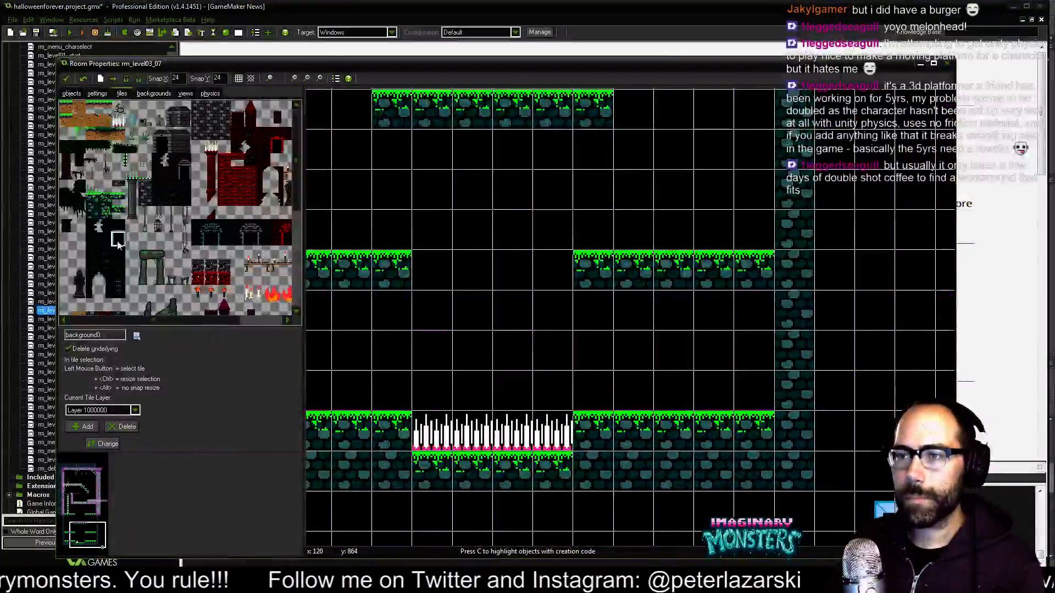
{"action": "left_click", "coordinate": [118, 226]}
{"action": "left_click", "coordinate": [119, 240], "text": "ctrl"}
{"action": "left_click", "coordinate": [706, 362]}
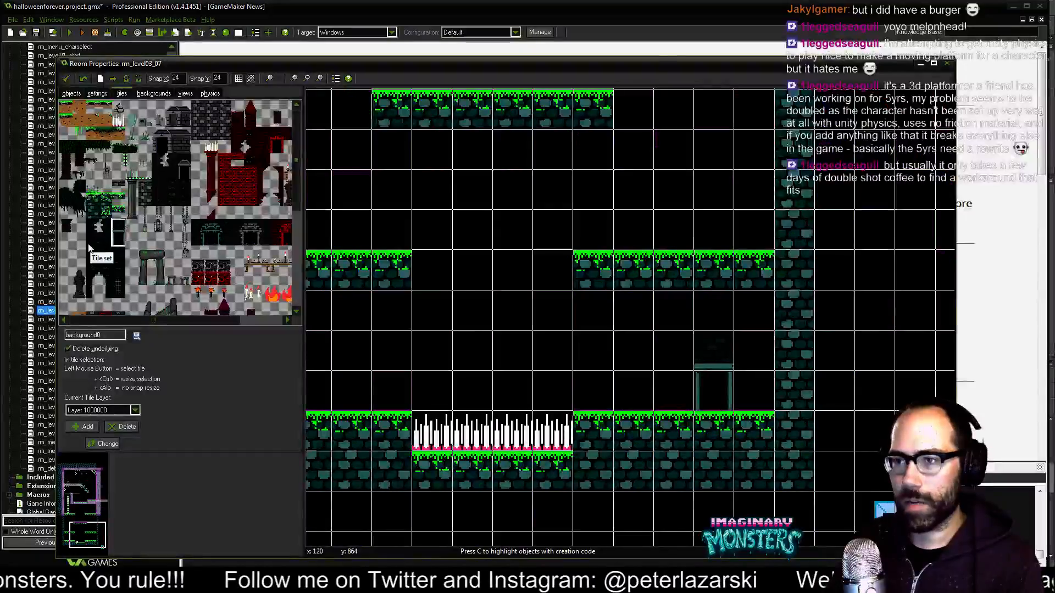
{"action": "left_click_drag", "start_coordinate": [706, 368], "coordinate": [678, 366], "text": "ctrl"}
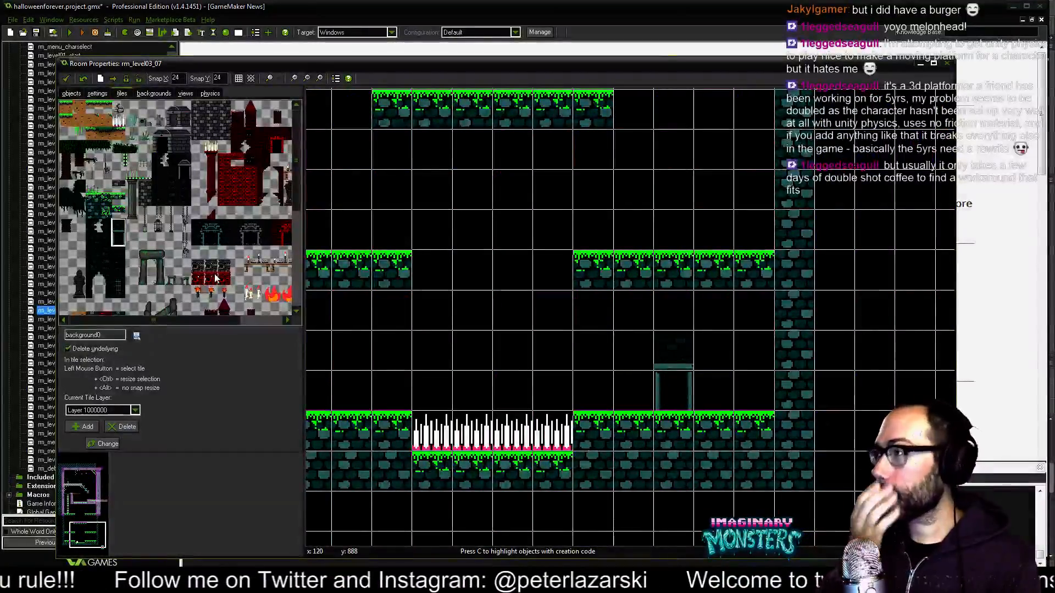
Hide the room grid and place dark brick background tiles above and to the left of the doorway.
{"action": "left_click", "coordinate": [239, 78]}
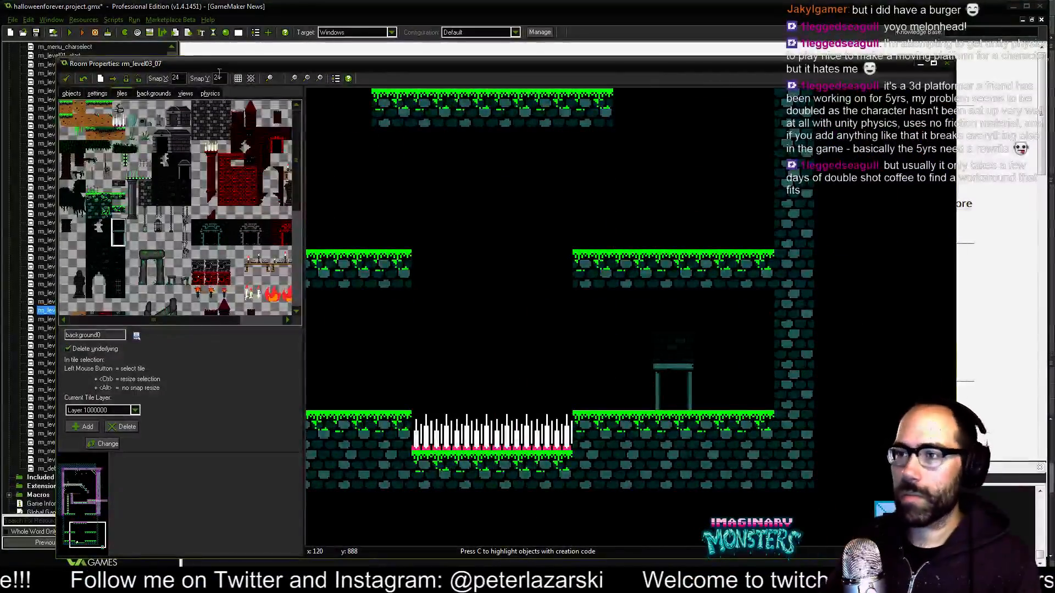
{"action": "left_click", "coordinate": [95, 238]}
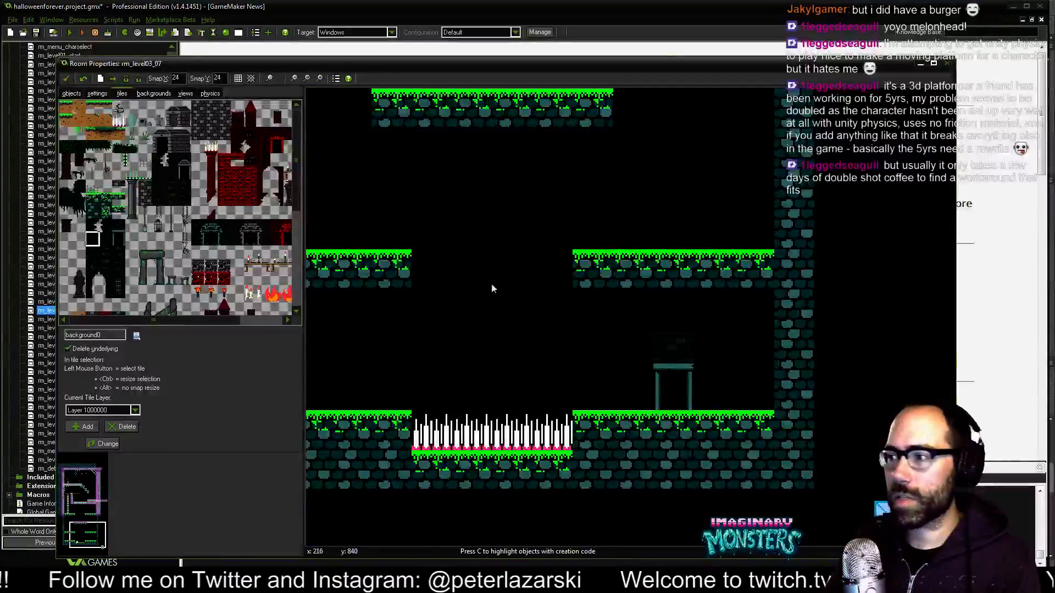
{"action": "left_click_drag", "start_coordinate": [661, 298], "coordinate": [679, 301], "text": "shift"}
{"action": "left_click", "coordinate": [624, 301]}
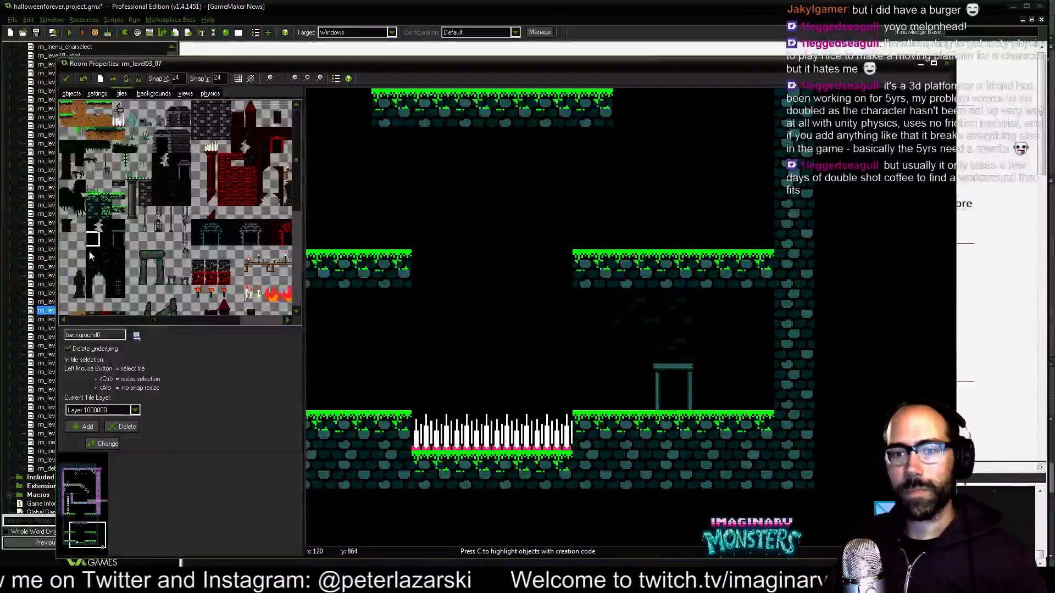
{"action": "left_click", "coordinate": [105, 225]}
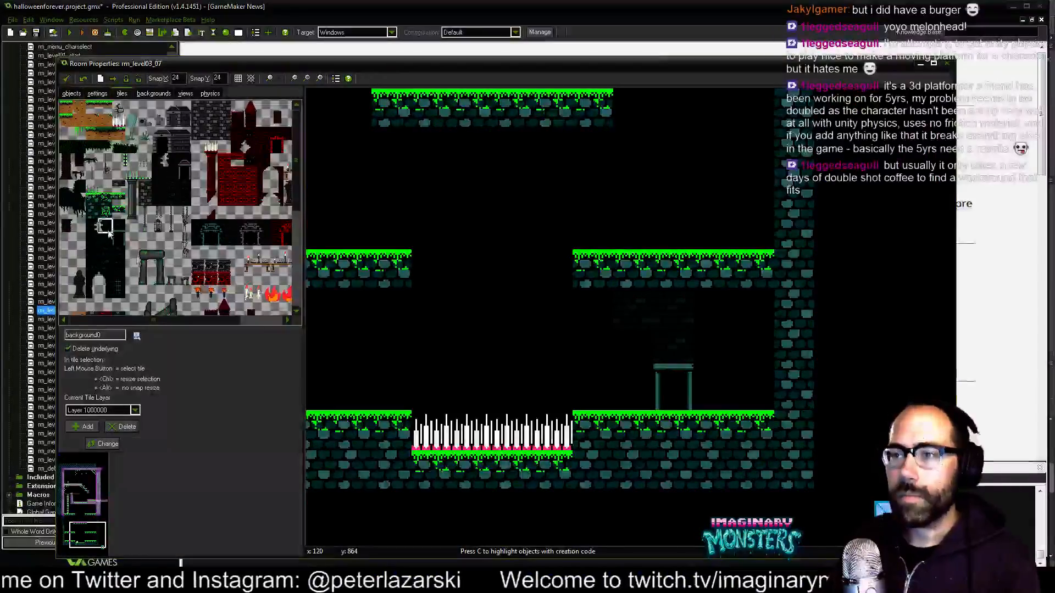
{"action": "left_click", "coordinate": [580, 301]}
{"action": "left_click", "coordinate": [618, 352]}
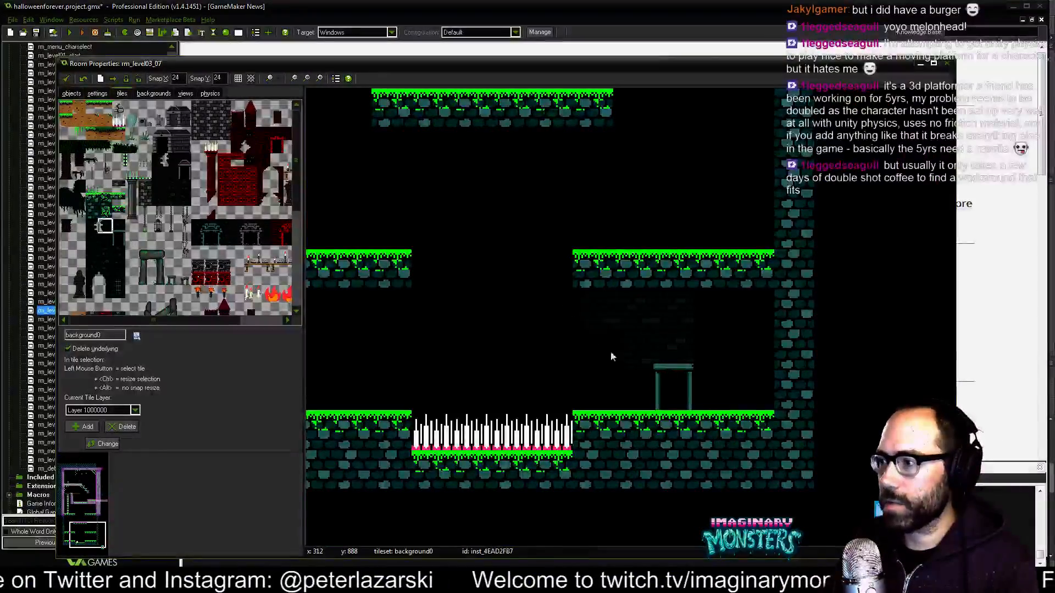
{"action": "left_click", "coordinate": [585, 376]}
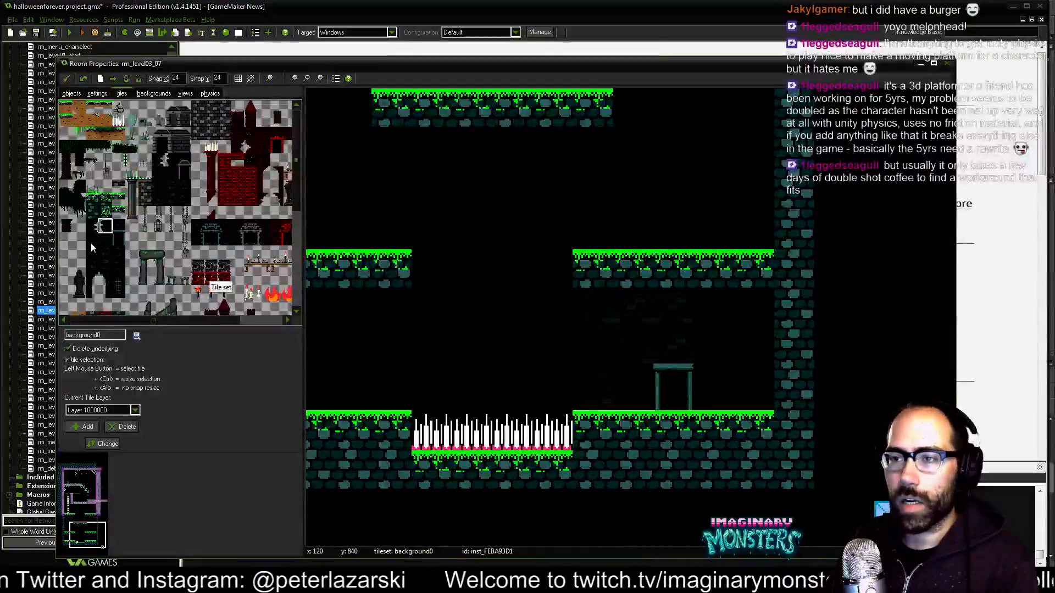
Flank the doorway with columns of detailed dark brick tiles and extend the faded brick background toward the spike pit.
{"action": "left_click", "coordinate": [105, 239]}
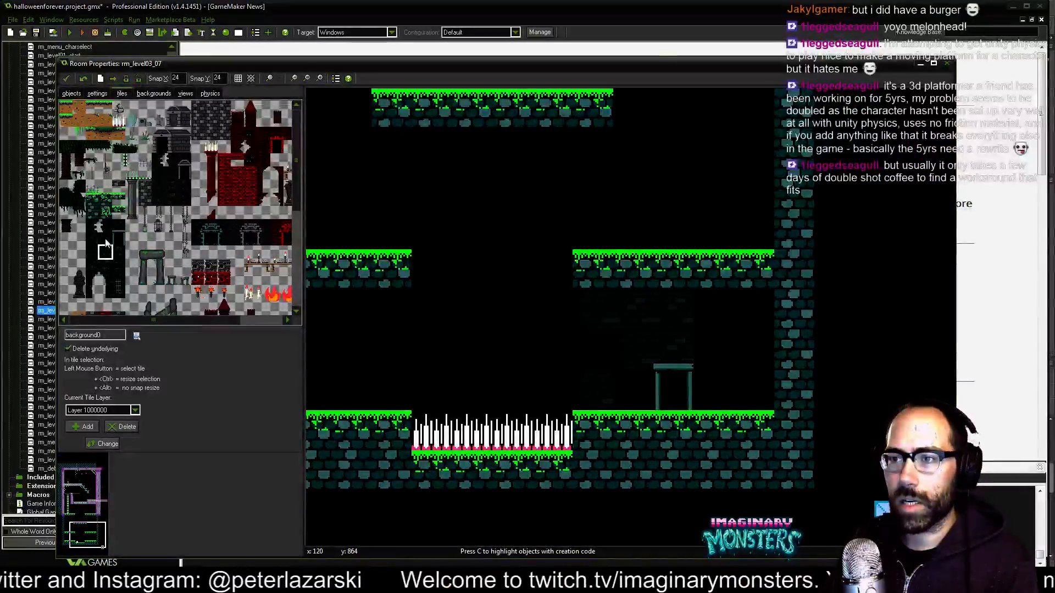
{"action": "left_click_drag", "start_coordinate": [105, 237], "coordinate": [104, 258]}
{"action": "left_click", "coordinate": [707, 299]}
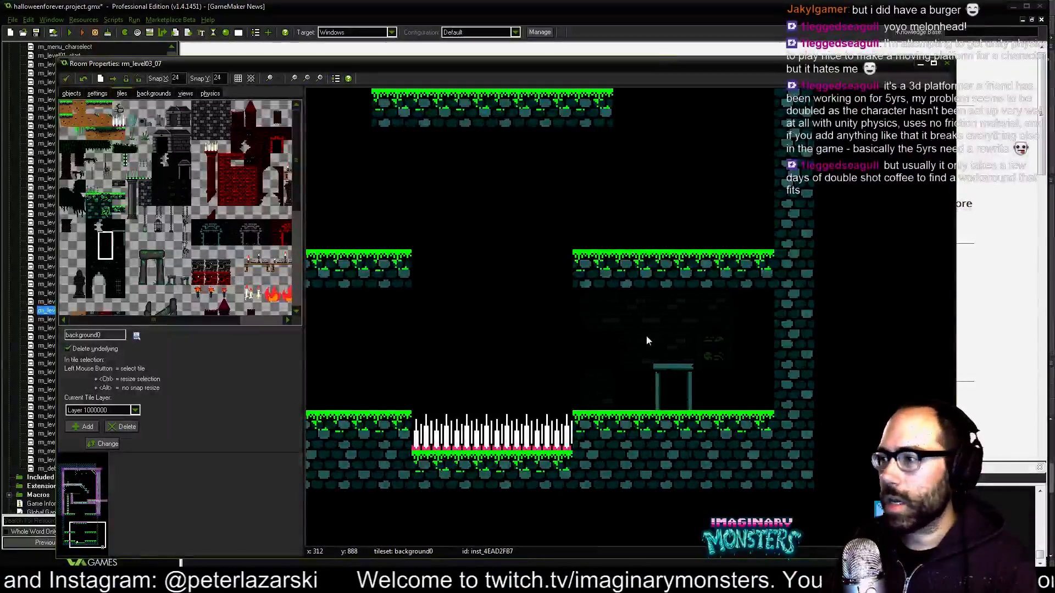
{"action": "left_click", "coordinate": [626, 313]}
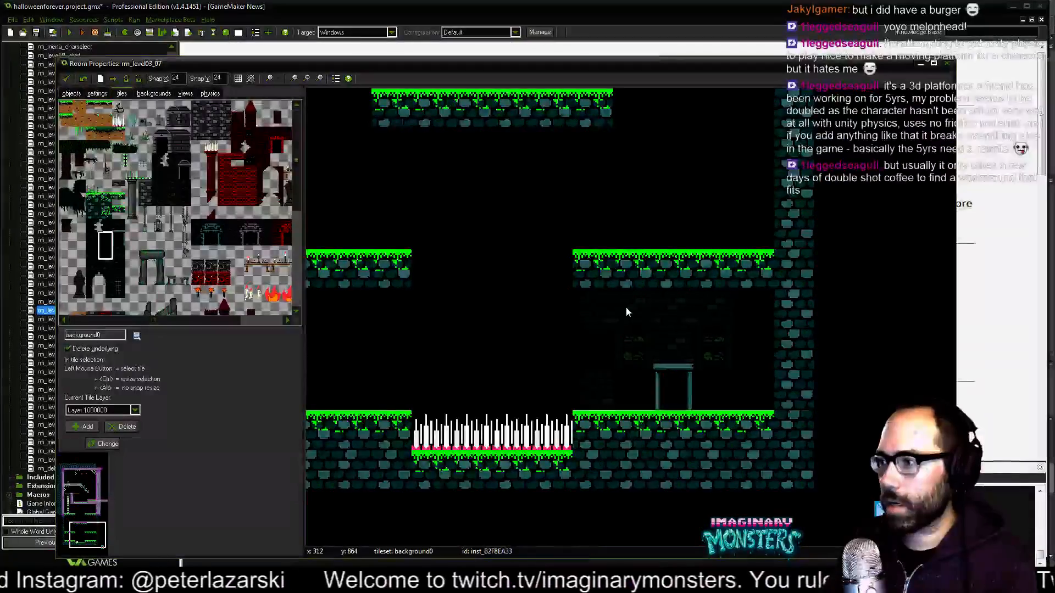
{"action": "left_click", "coordinate": [106, 268]}
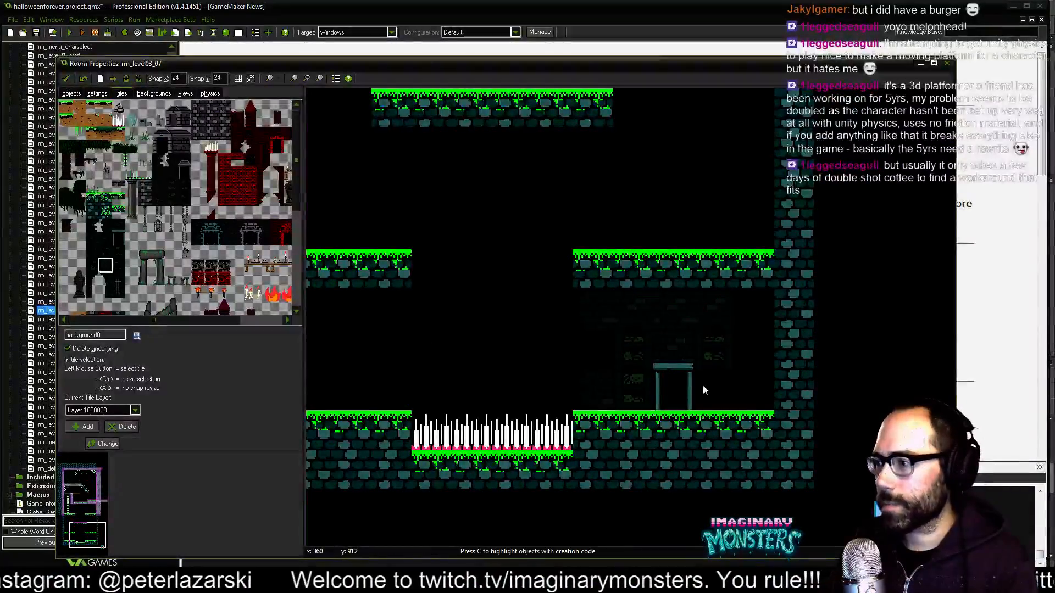
{"action": "left_click", "coordinate": [637, 381]}
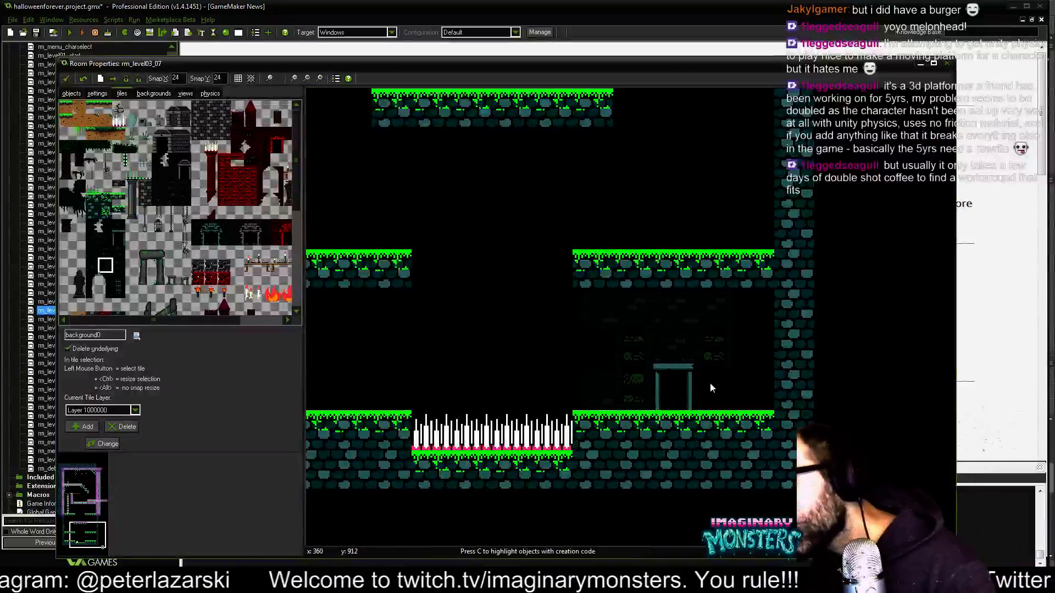
{"action": "left_click", "coordinate": [708, 382]}
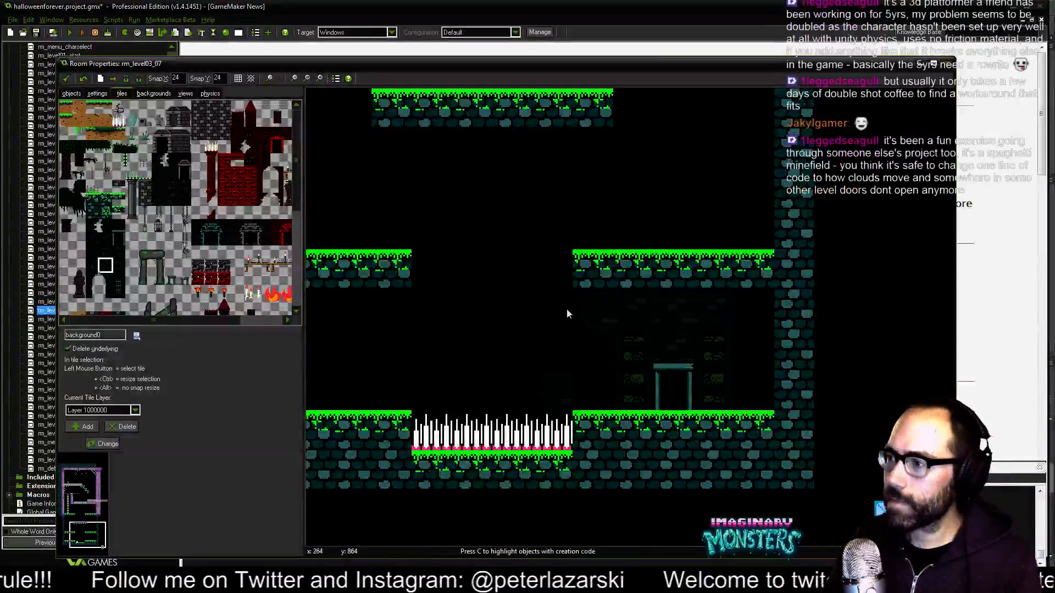
{"action": "left_click", "coordinate": [105, 226]}
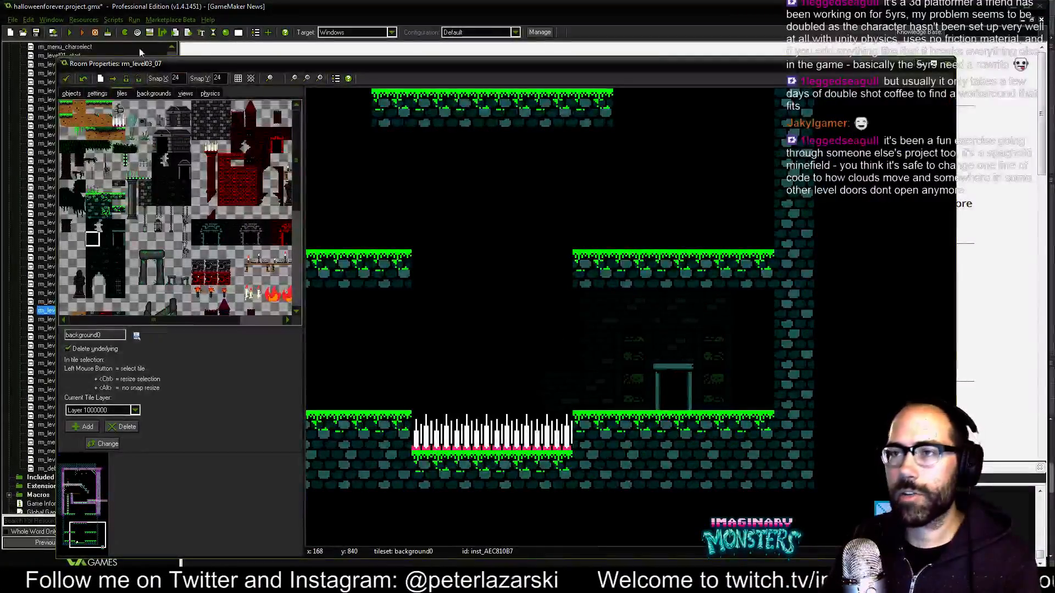
Open the SCR_PLAY_SND_FX script and examine how it applies the sound effects gain.
{"action": "left_click_drag", "start_coordinate": [140, 63], "coordinate": [264, 67]}
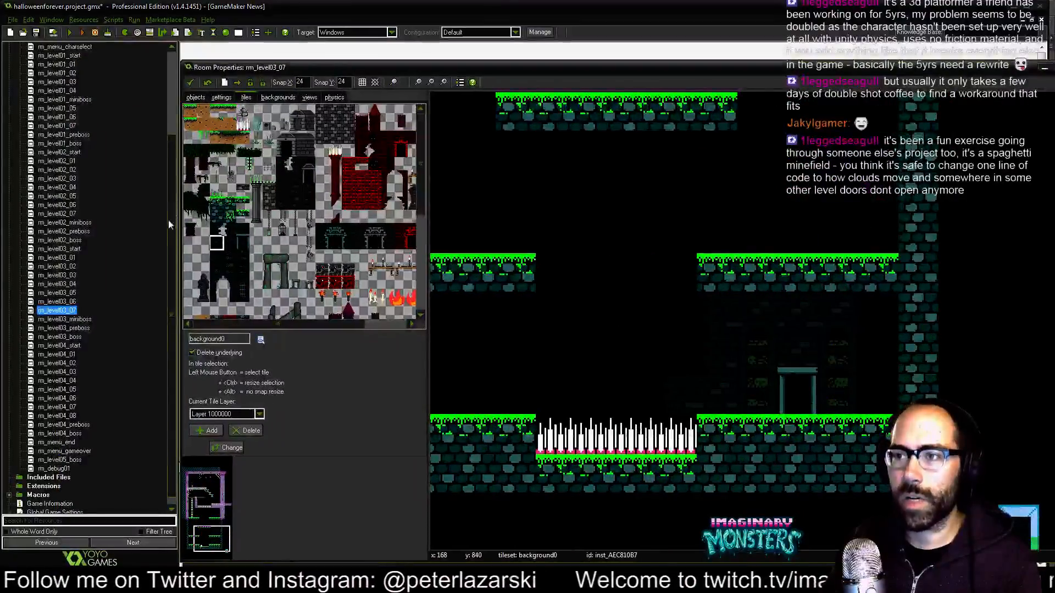
{"action": "scroll", "coordinate": [154, 91], "scroll_direction": "up", "scroll_amount": 4}
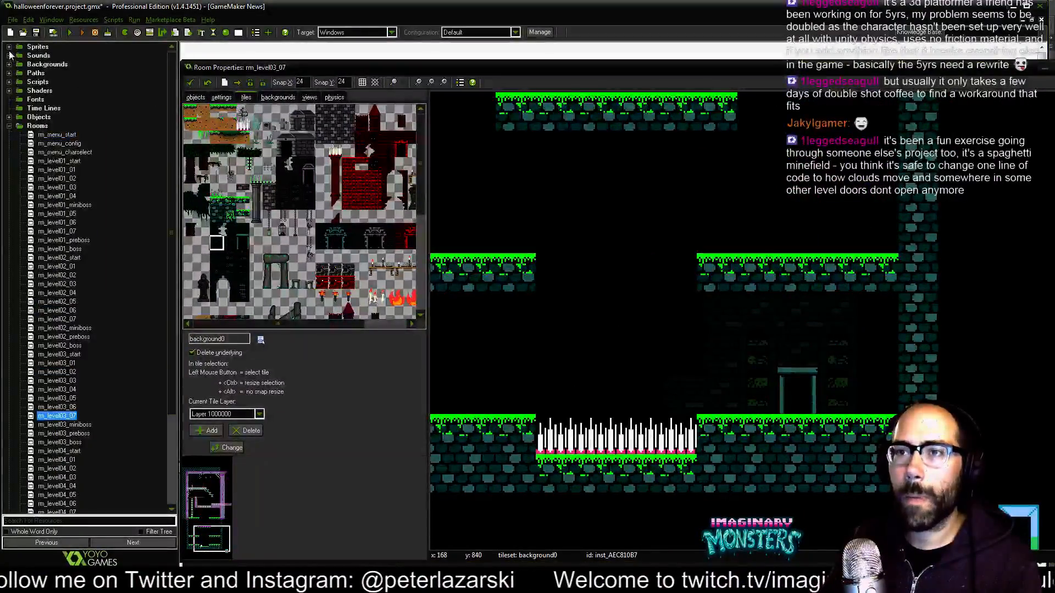
{"action": "double_click", "coordinate": [37, 82]}
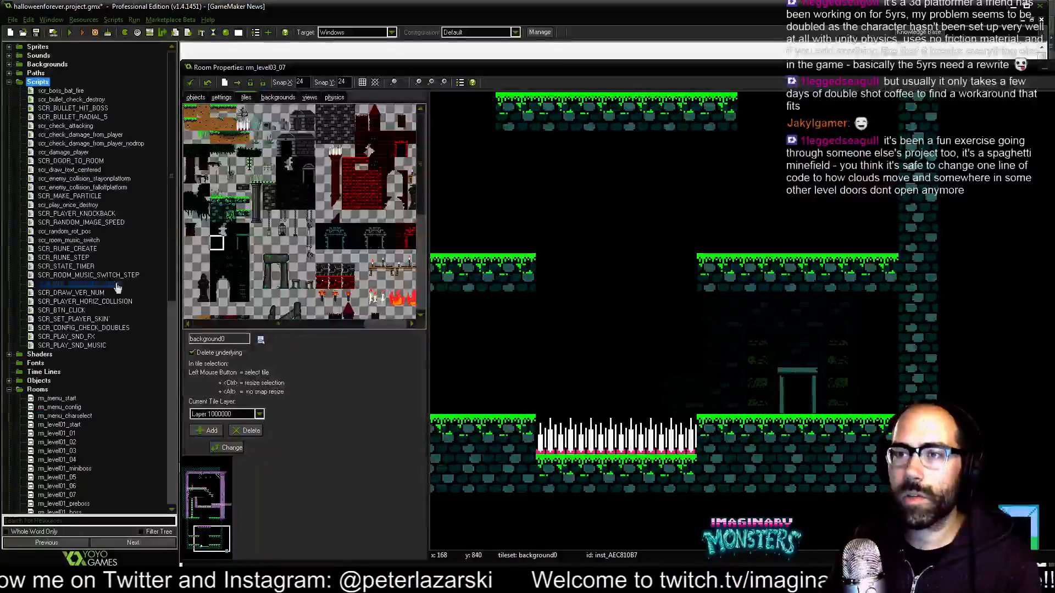
{"action": "left_click", "coordinate": [67, 337]}
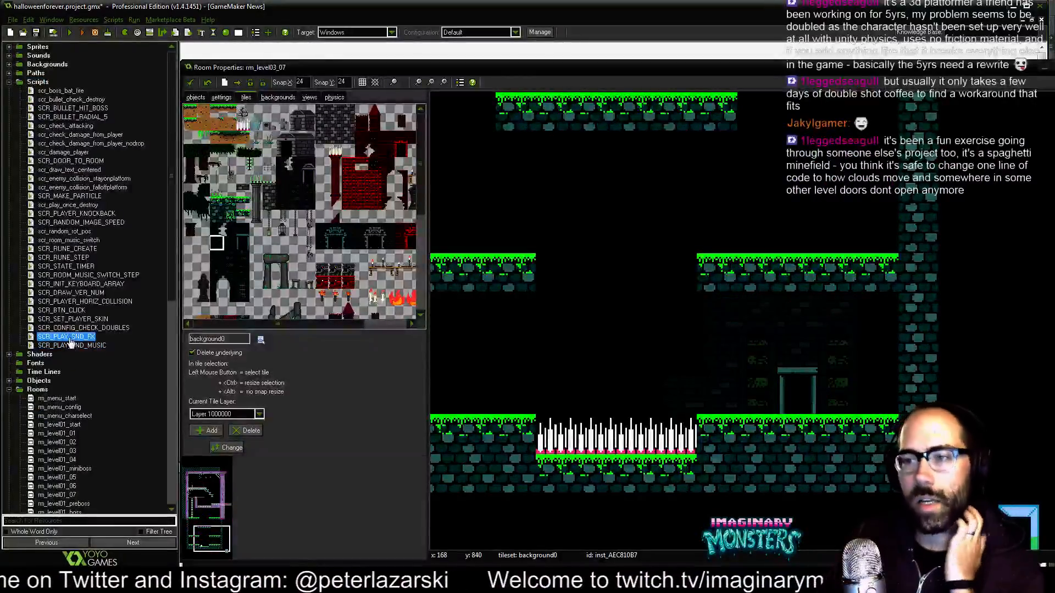
{"action": "double_click", "coordinate": [70, 339]}
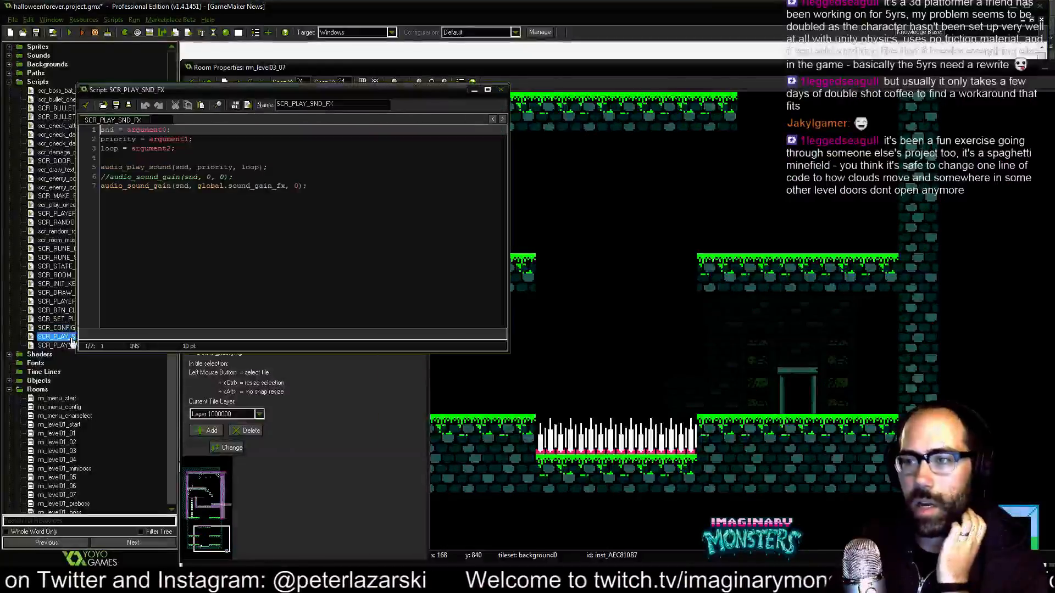
{"action": "left_click_drag", "start_coordinate": [242, 90], "coordinate": [328, 181]}
{"action": "left_click", "coordinate": [317, 315]}
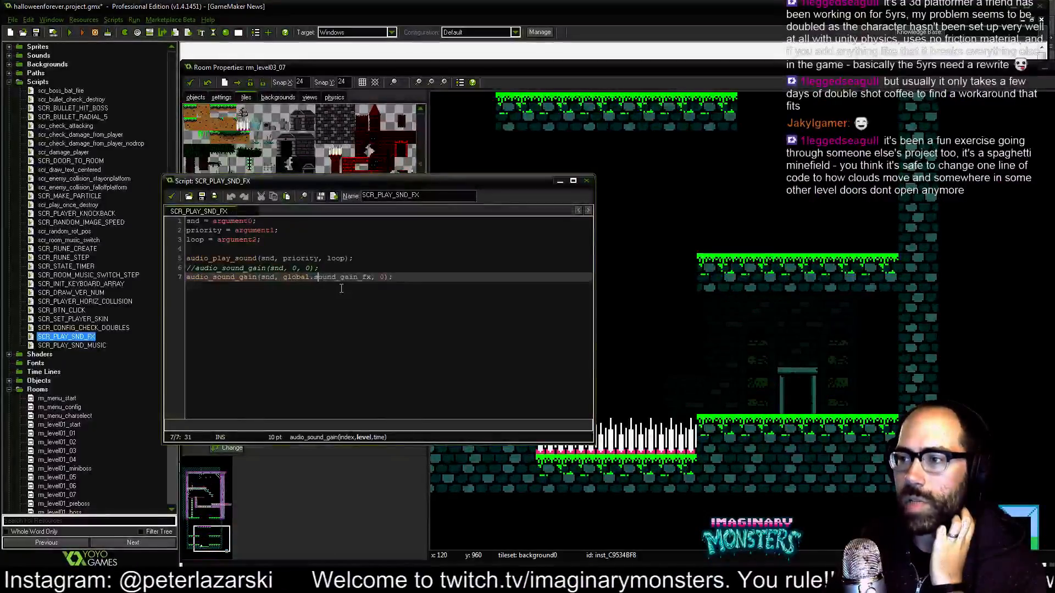
Open the SCR_PLAY_SND_MUSIC script to examine its music gain line, then close both sound scripts.
{"action": "left_click", "coordinate": [95, 347]}
{"action": "double_click", "coordinate": [96, 347]}
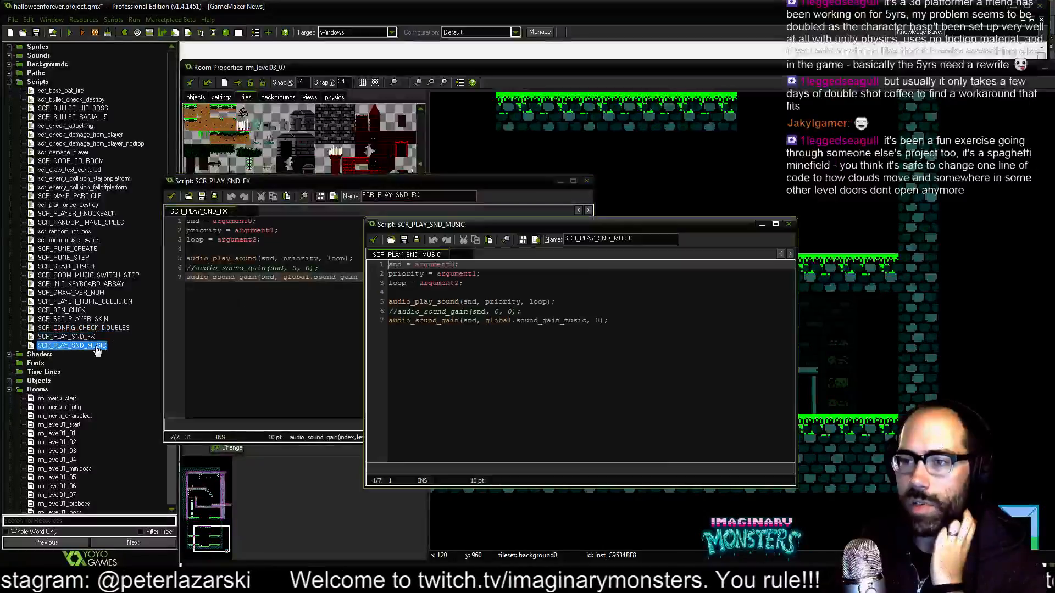
{"action": "left_click", "coordinate": [637, 341]}
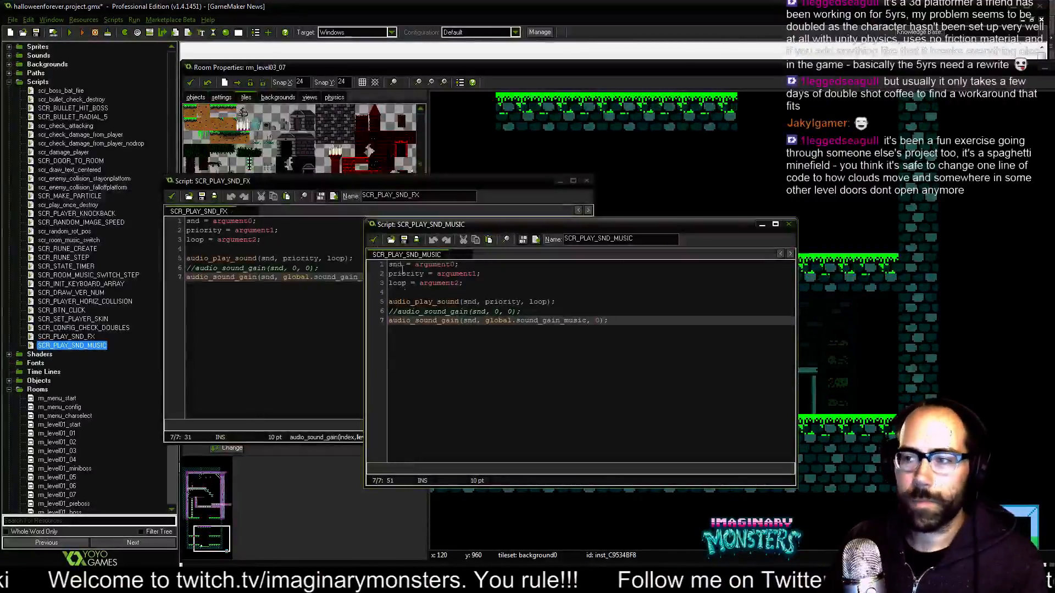
{"action": "left_click", "coordinate": [373, 239]}
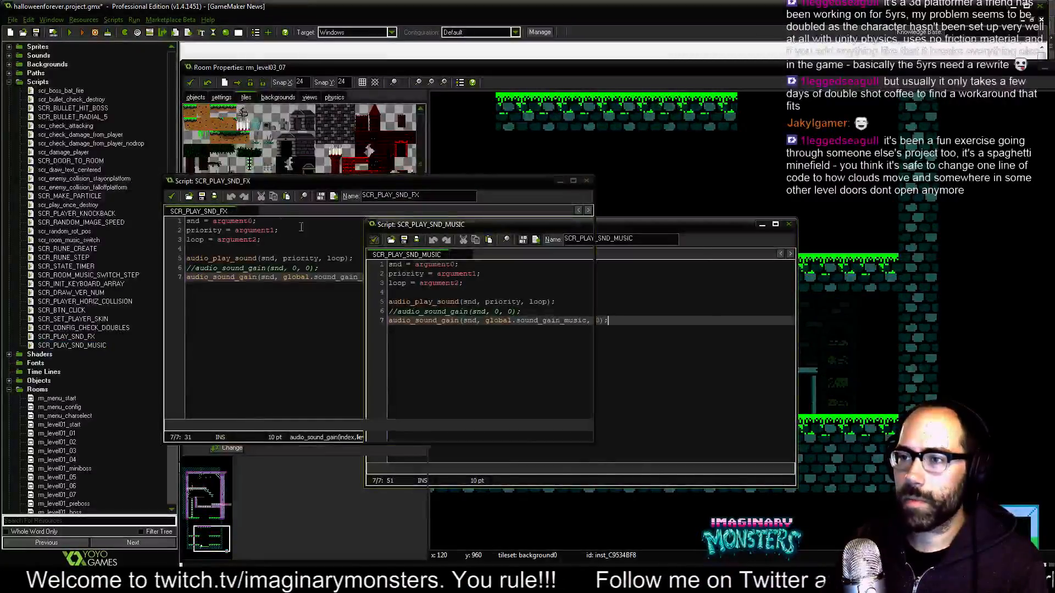
{"action": "left_click", "coordinate": [173, 195]}
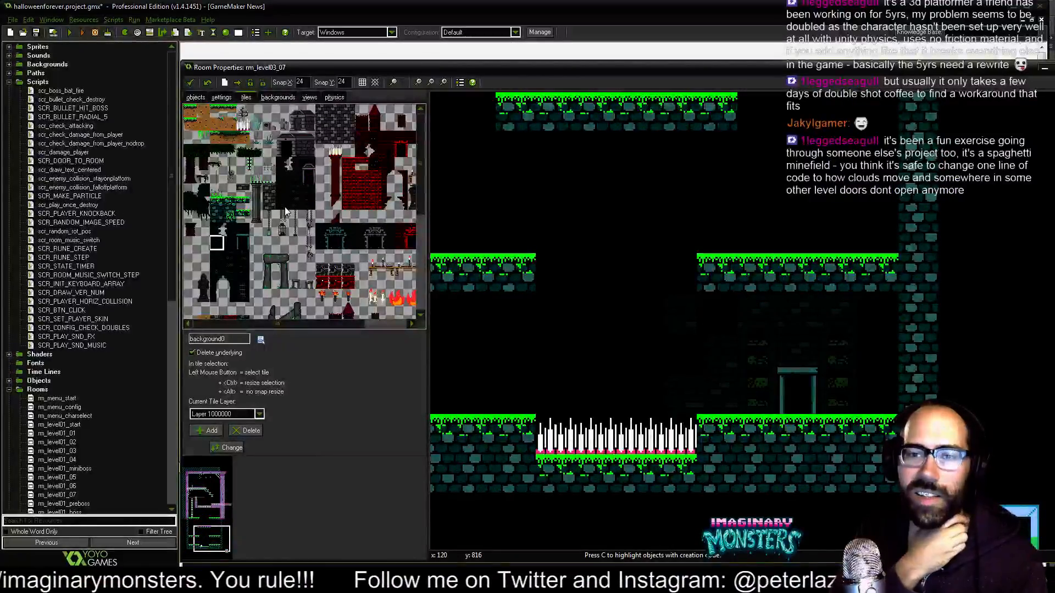
Place dark brick background tiles in the gap between the two middle grass platforms, above the spike pit.
{"action": "left_click", "coordinate": [229, 230]}
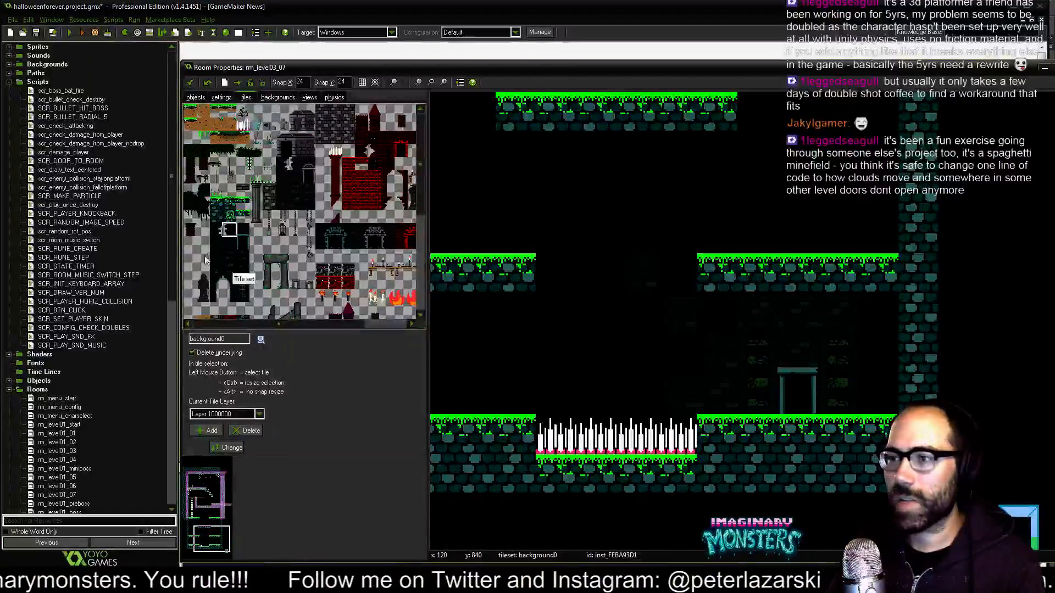
{"action": "left_click", "coordinate": [216, 242]}
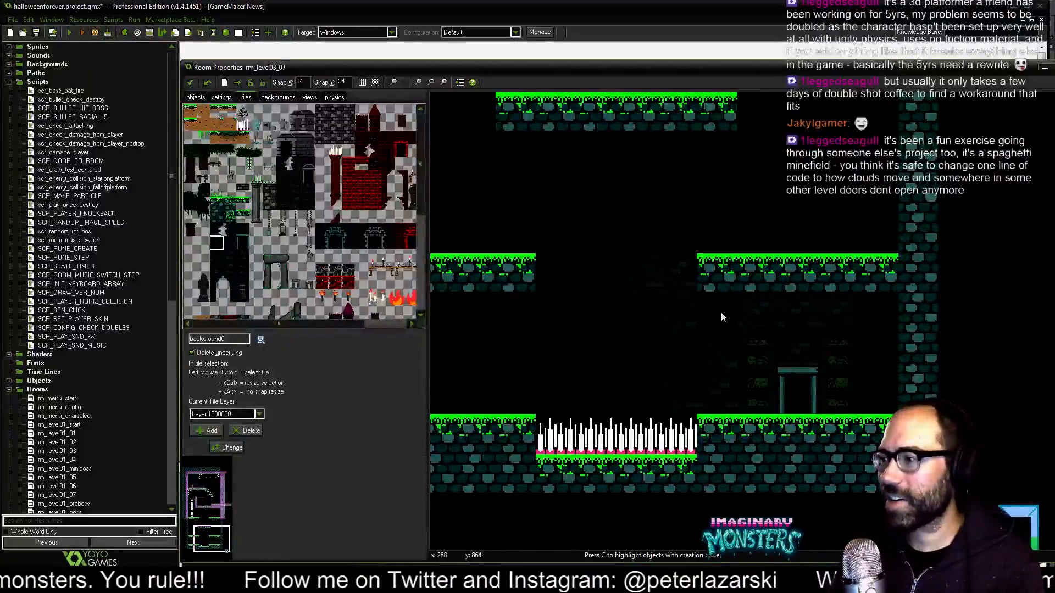
{"action": "middle_click_drag", "start_coordinate": [703, 309], "coordinate": [613, 318]}
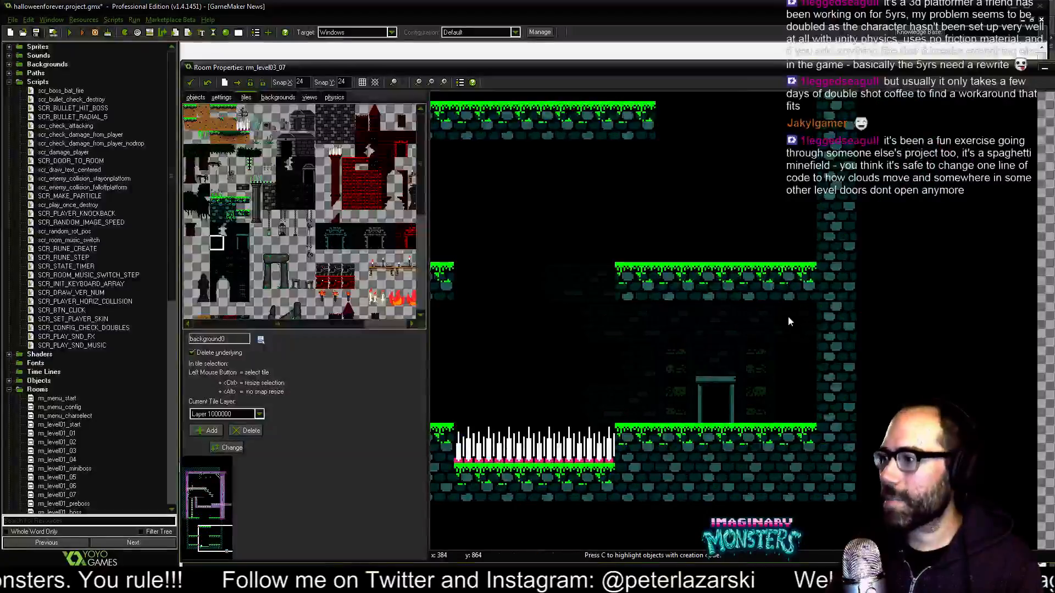
{"action": "middle_click_drag", "start_coordinate": [591, 394], "coordinate": [622, 403]}
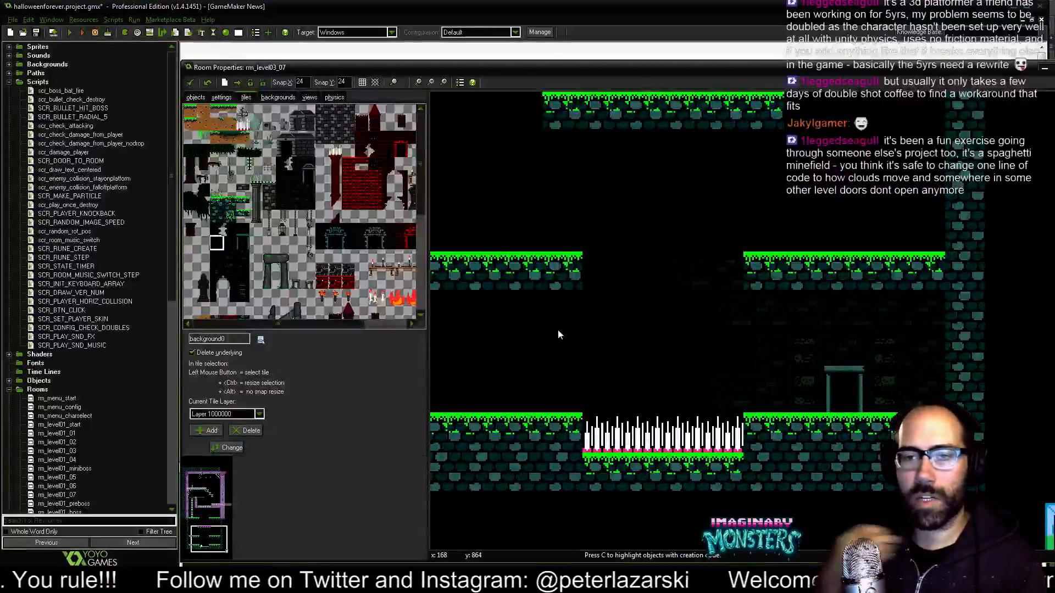
{"action": "middle_click_drag", "start_coordinate": [539, 321], "coordinate": [581, 349]}
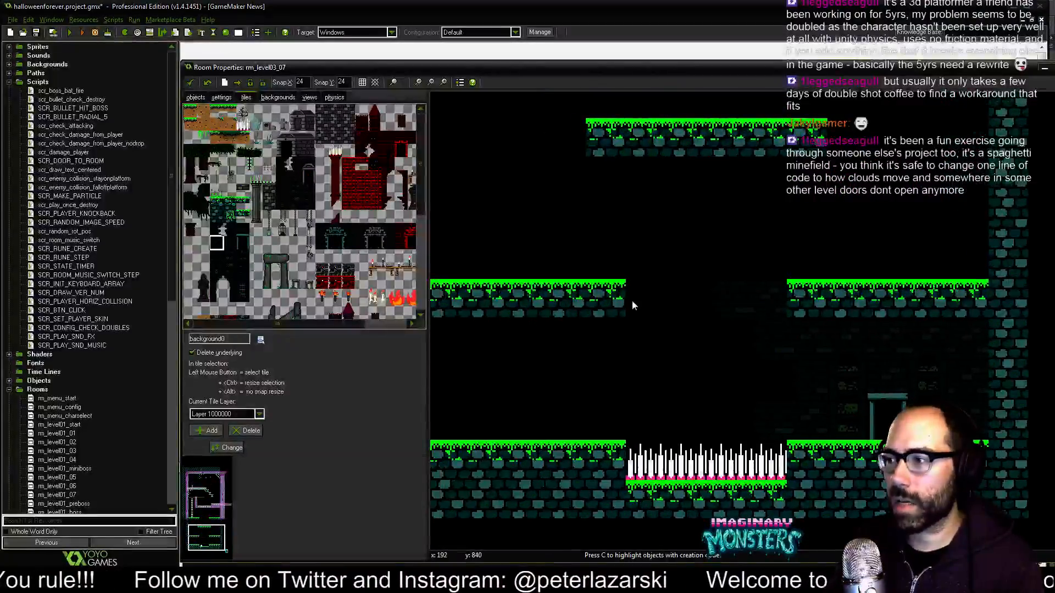
{"action": "left_click", "coordinate": [219, 229]}
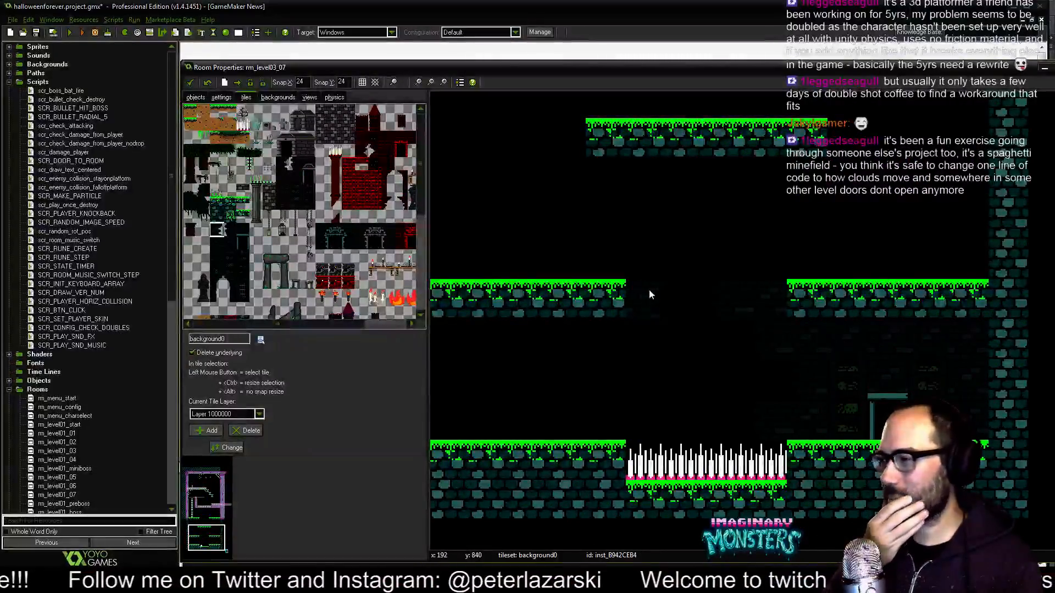
Place two dark background arches beneath the left middle platform and extend them down to the grass floor.
{"action": "left_click", "coordinate": [229, 295]}
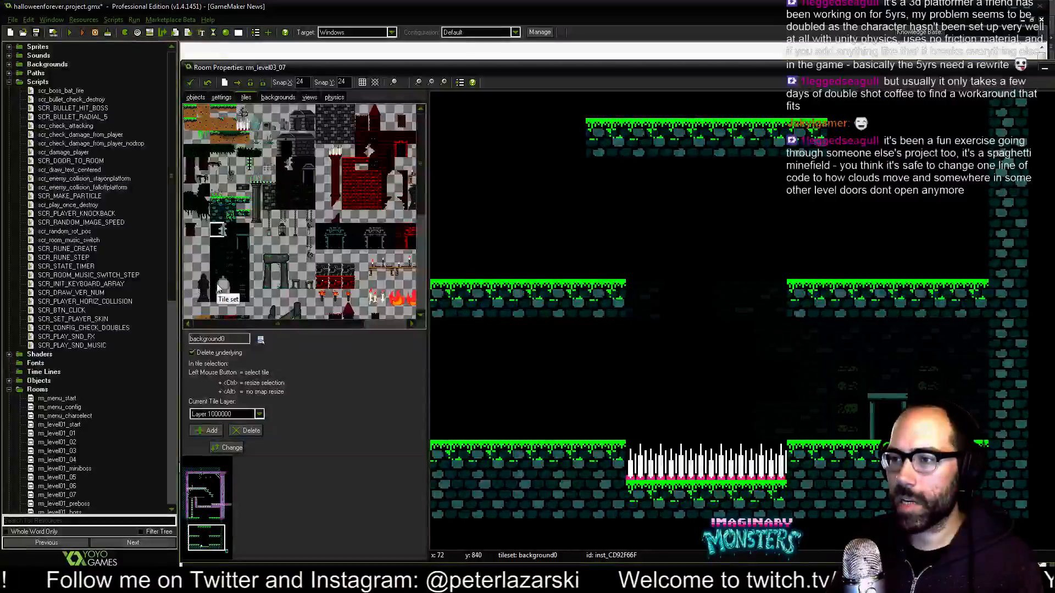
{"action": "left_click_drag", "start_coordinate": [216, 269], "coordinate": [230, 297], "text": "ctrl"}
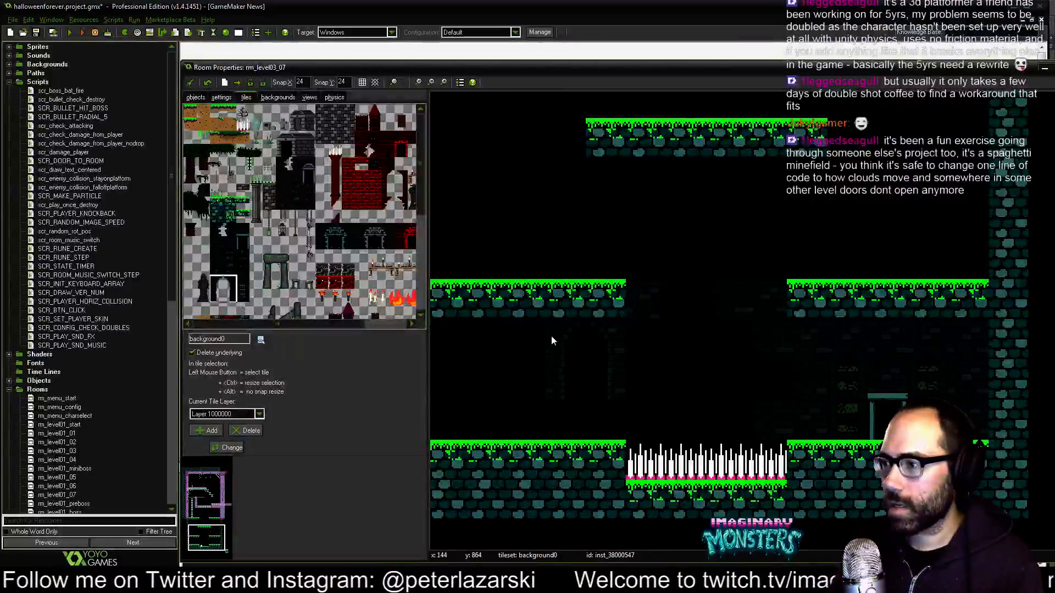
{"action": "middle_click_drag", "start_coordinate": [558, 335], "coordinate": [616, 334]}
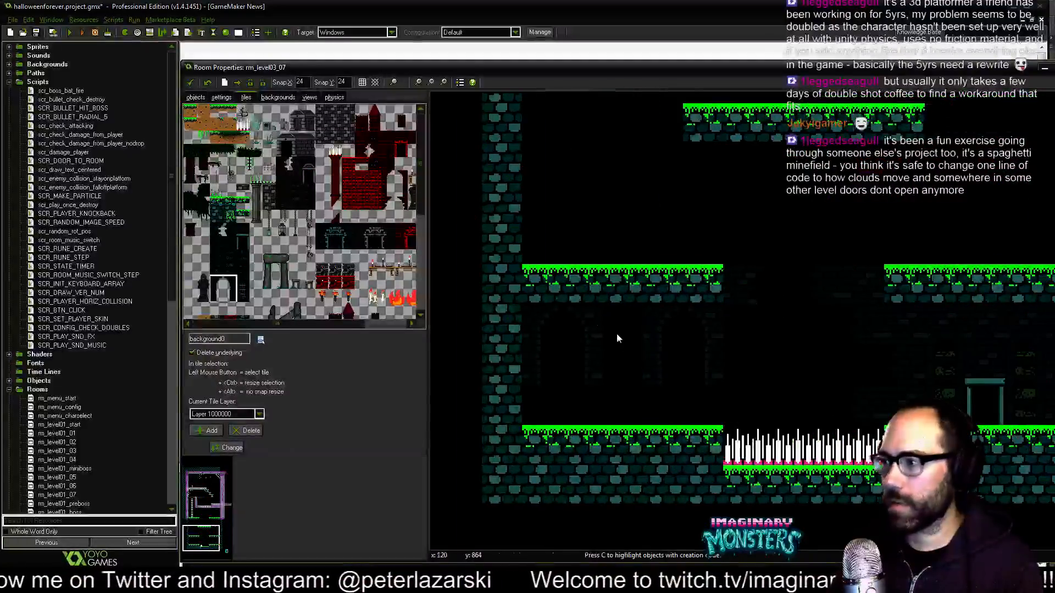
{"action": "left_click", "coordinate": [217, 295]}
{"action": "left_click_drag", "start_coordinate": [217, 296], "coordinate": [231, 299], "text": "ctrl"}
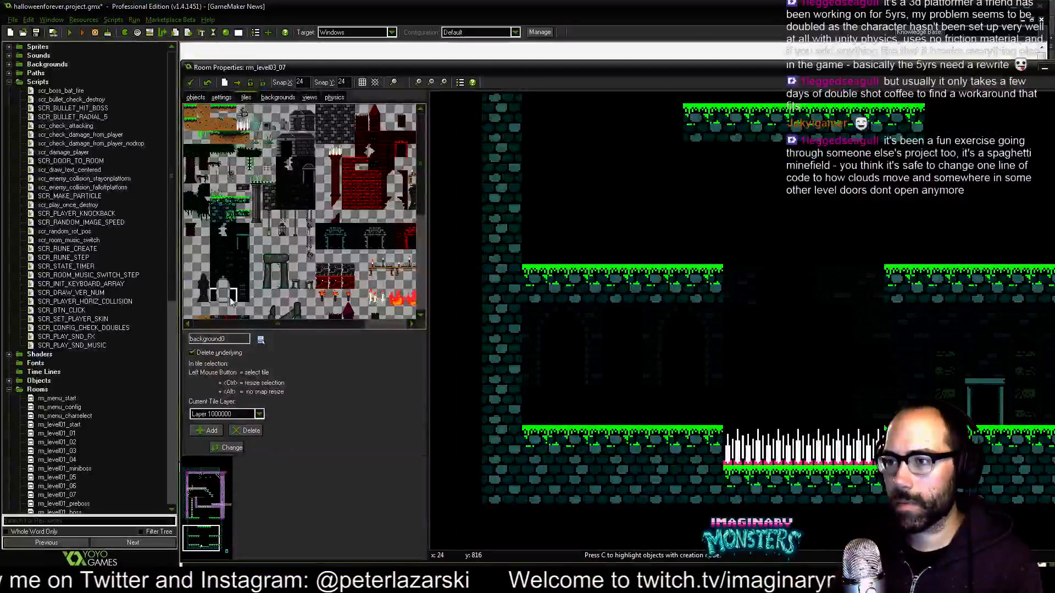
{"action": "left_click", "coordinate": [549, 408]}
{"action": "left_click", "coordinate": [670, 400]}
{"action": "middle_click_drag", "start_coordinate": [671, 400], "coordinate": [646, 424]}
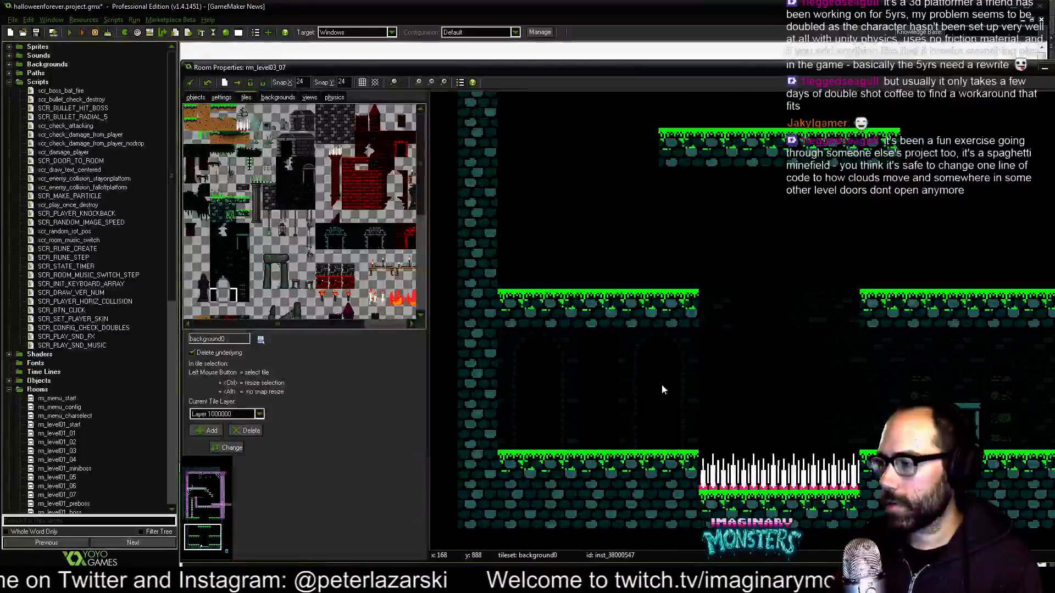
Scatter dark brick background tiles around the two lower arches and above the spike pit.
{"action": "left_click", "coordinate": [215, 244]}
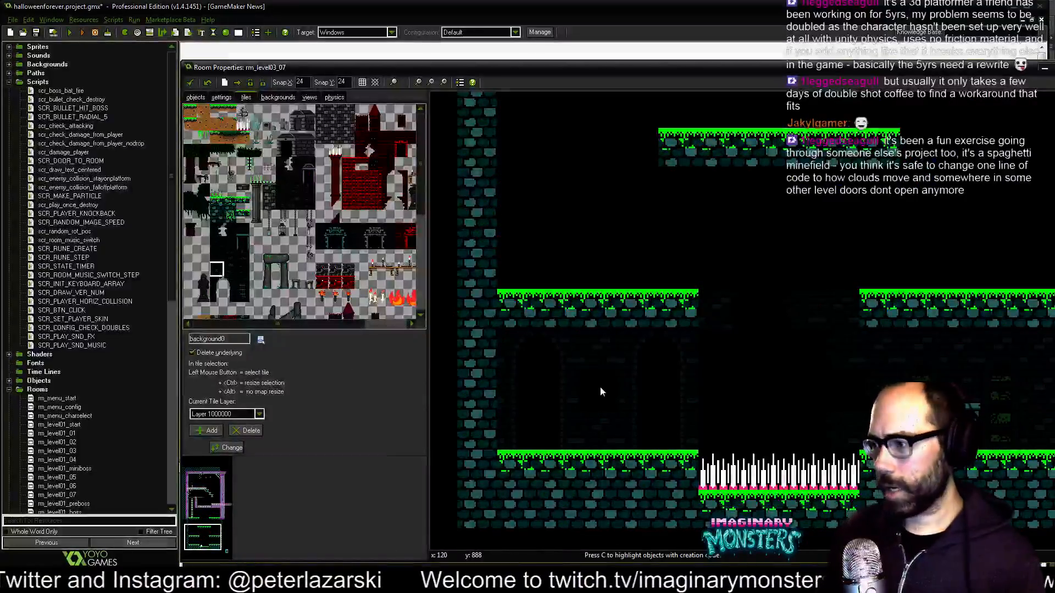
{"action": "middle_click_drag", "start_coordinate": [731, 380], "coordinate": [590, 398]}
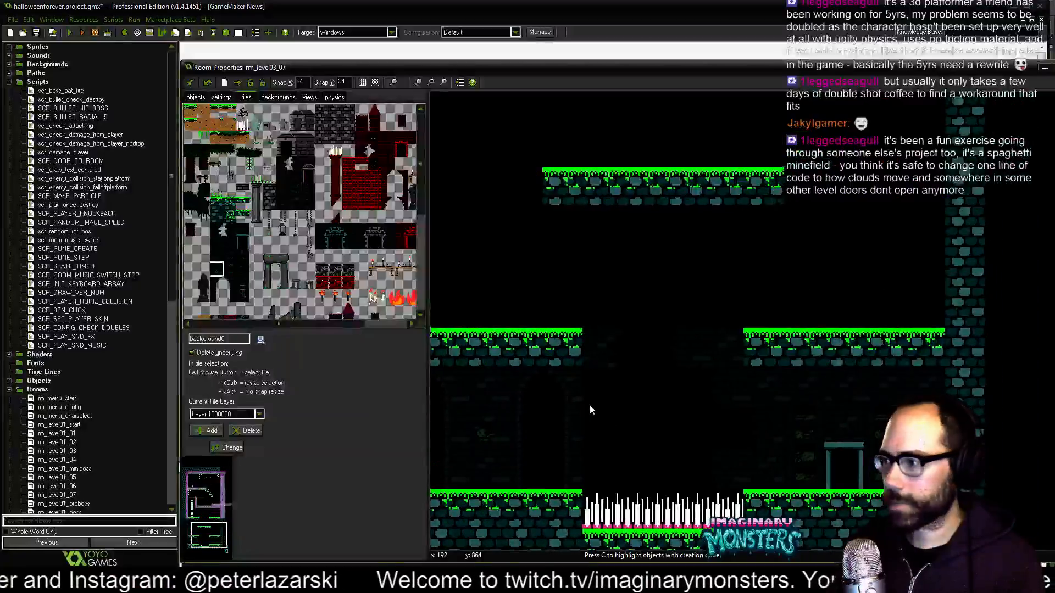
{"action": "left_click", "coordinate": [218, 232]}
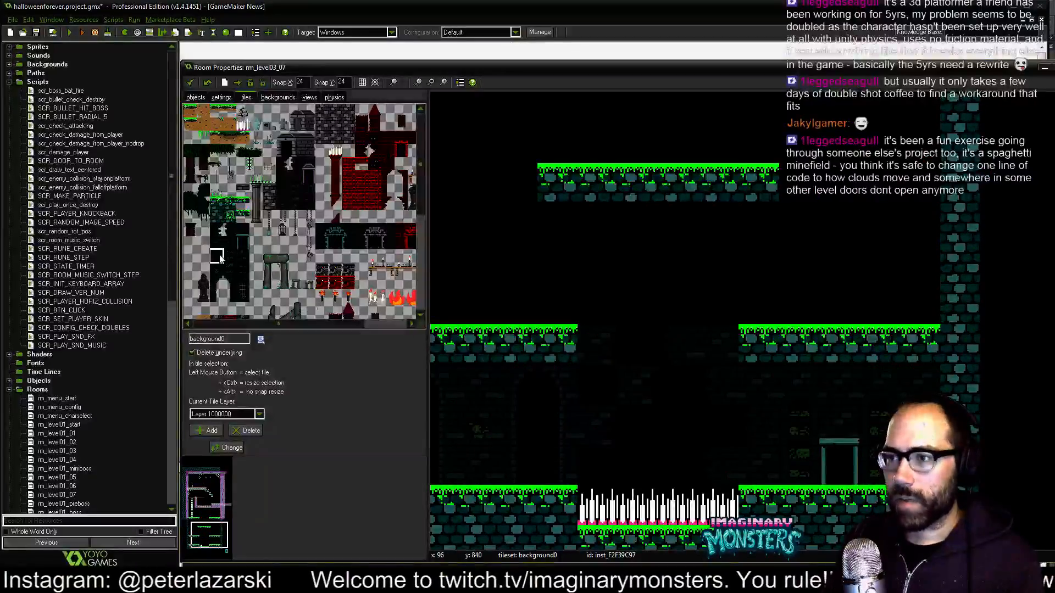
{"action": "left_click", "coordinate": [217, 244]}
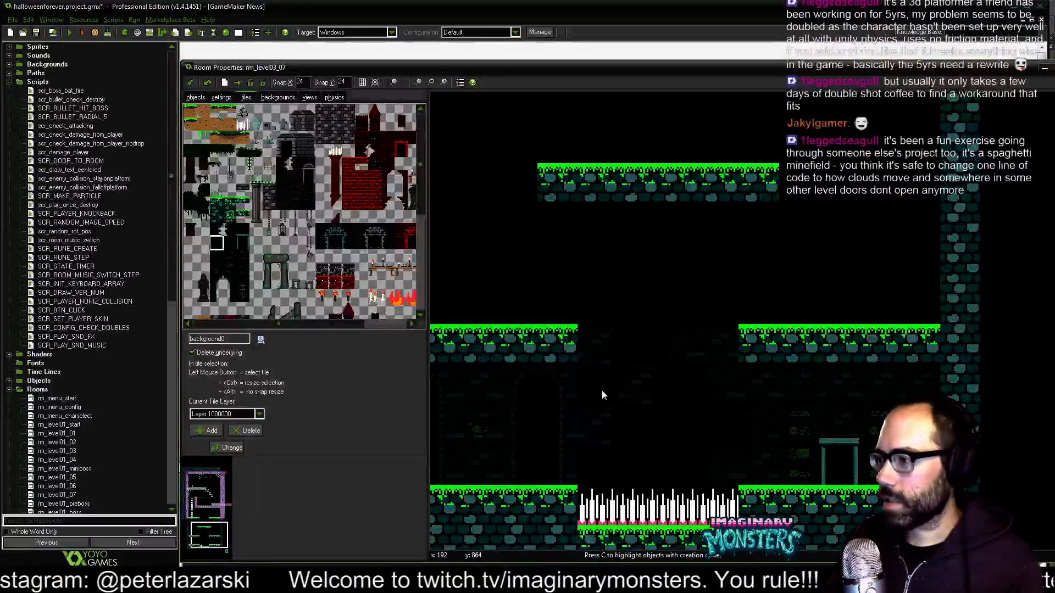
{"action": "middle_click_drag", "start_coordinate": [651, 449], "coordinate": [724, 488]}
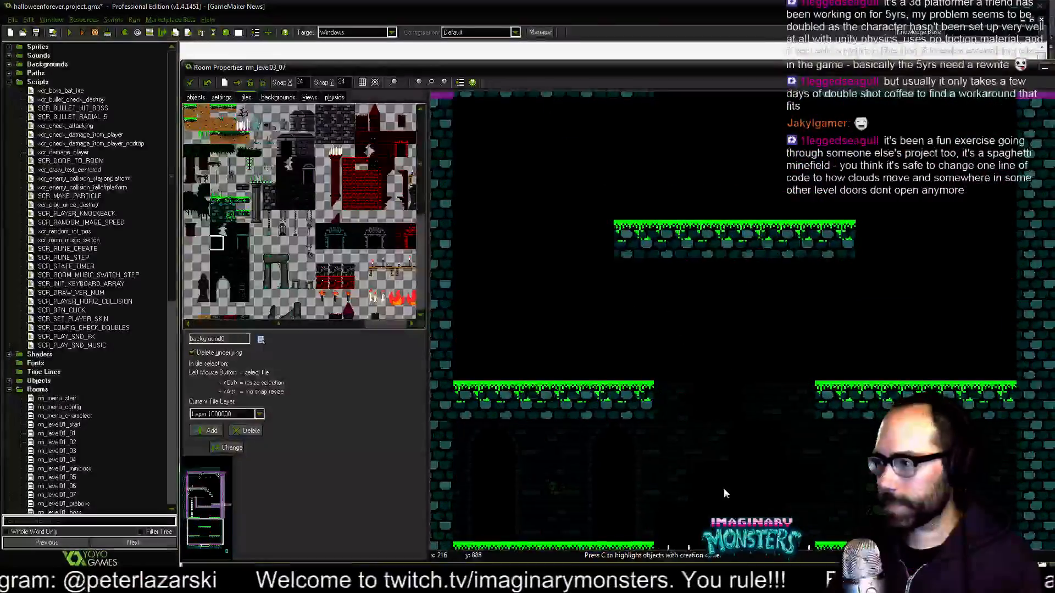
Build a tall dark background arch at each side of the middle section, reaching from the lower grass platforms up to the upper ones.
{"action": "left_click", "coordinate": [216, 296]}
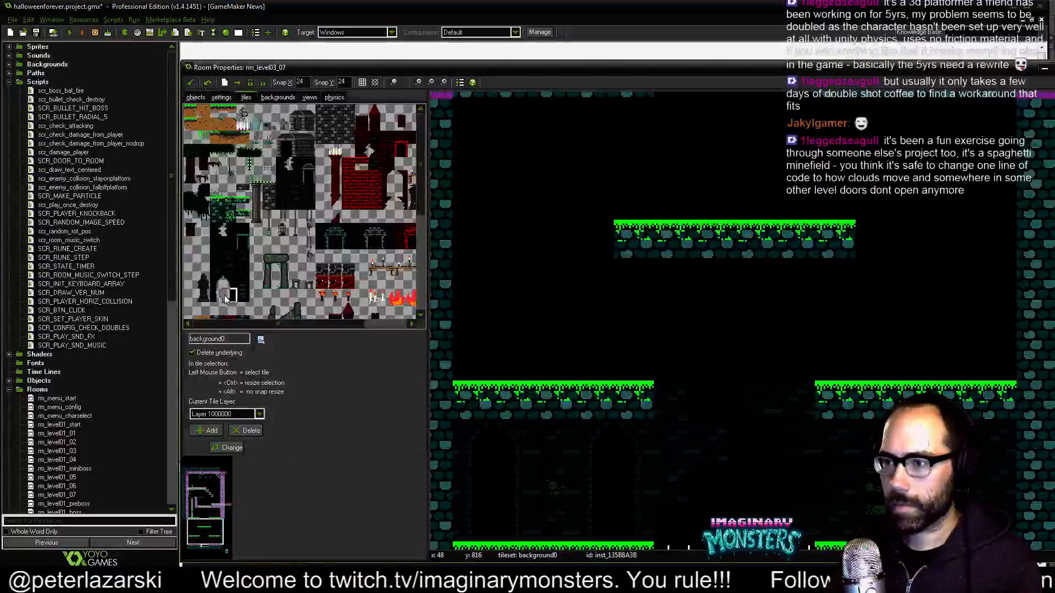
{"action": "left_click_drag", "start_coordinate": [217, 296], "coordinate": [231, 300], "text": "ctrl"}
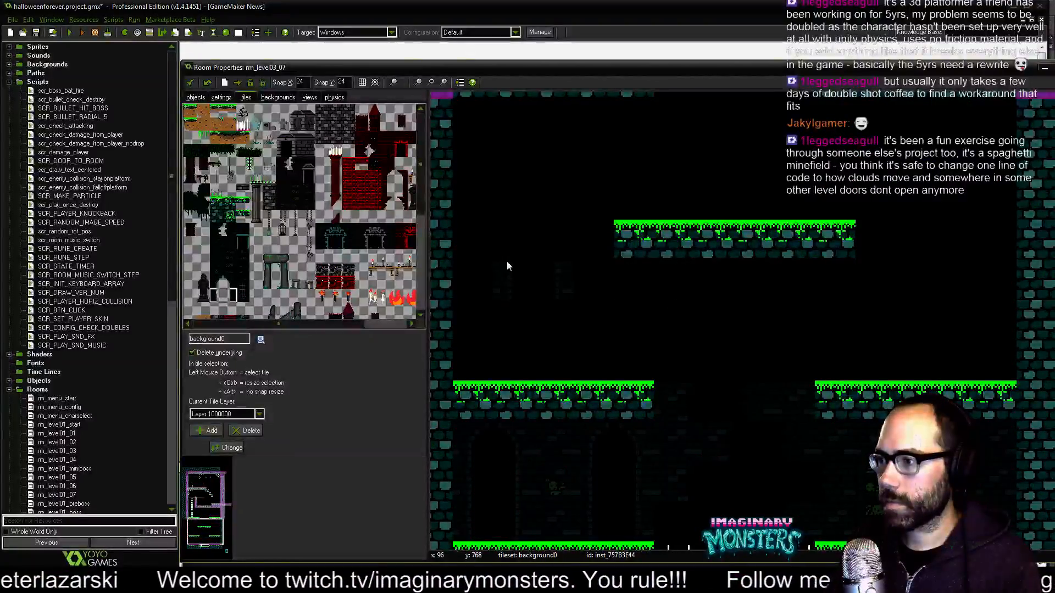
{"action": "left_click", "coordinate": [515, 315]}
{"action": "left_click", "coordinate": [506, 353]}
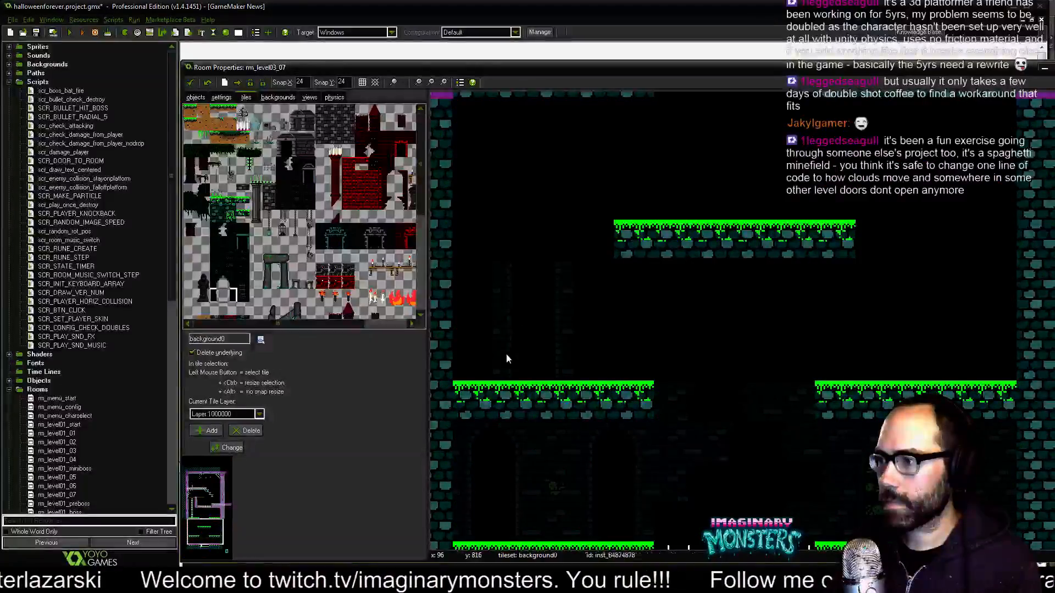
{"action": "left_click", "coordinate": [505, 229]}
{"action": "middle_click_drag", "start_coordinate": [876, 194], "coordinate": [829, 259]}
{"action": "left_click", "coordinate": [226, 283]}
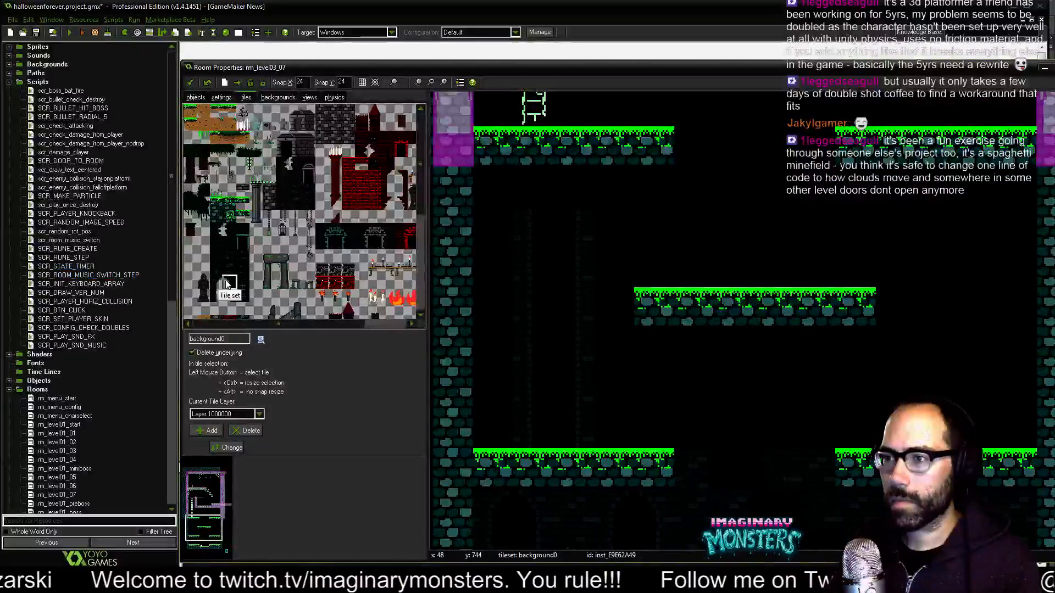
{"action": "left_click_drag", "start_coordinate": [224, 283], "coordinate": [213, 283]}
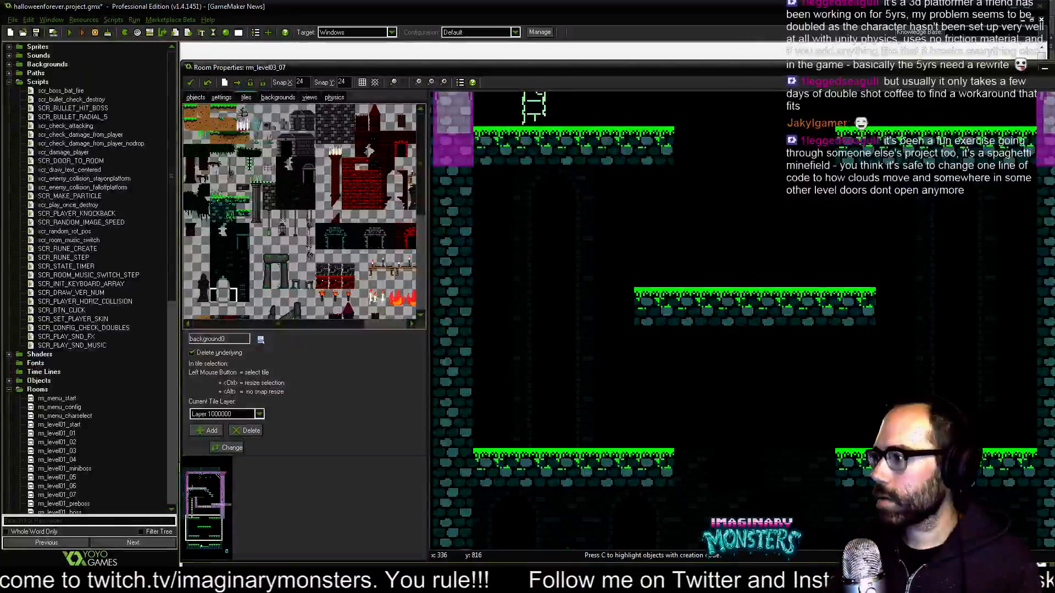
Place vertical dark pillar edge tiles above and below the floating centre platform, near both of its ends.
{"action": "scroll", "coordinate": [727, 338], "scroll_direction": "up", "scroll_amount": 3}
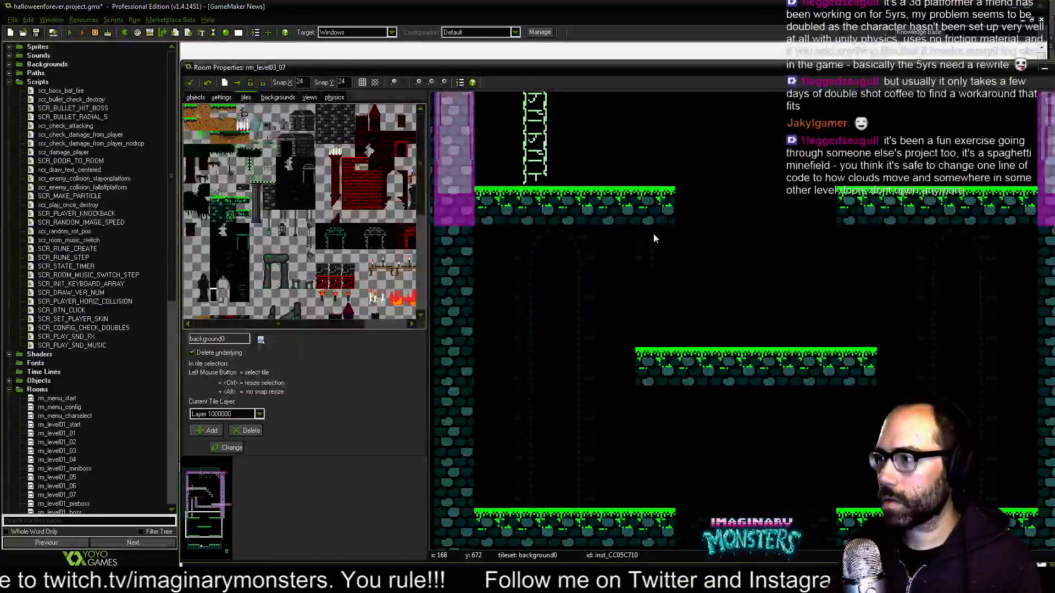
{"action": "right_click", "coordinate": [642, 321]}
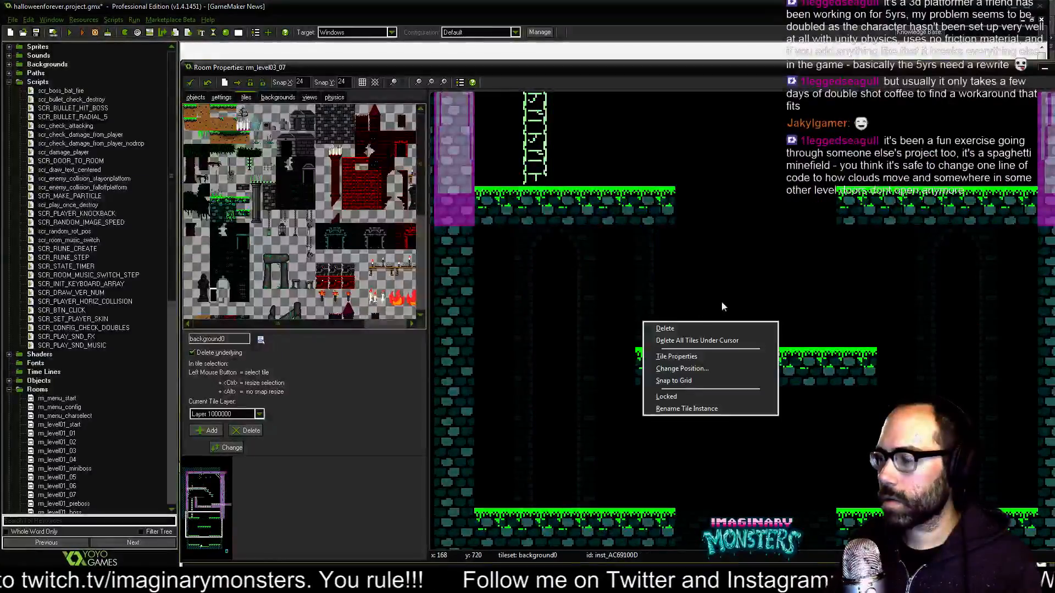
{"action": "left_click", "coordinate": [722, 306]}
{"action": "left_click", "coordinate": [235, 297]}
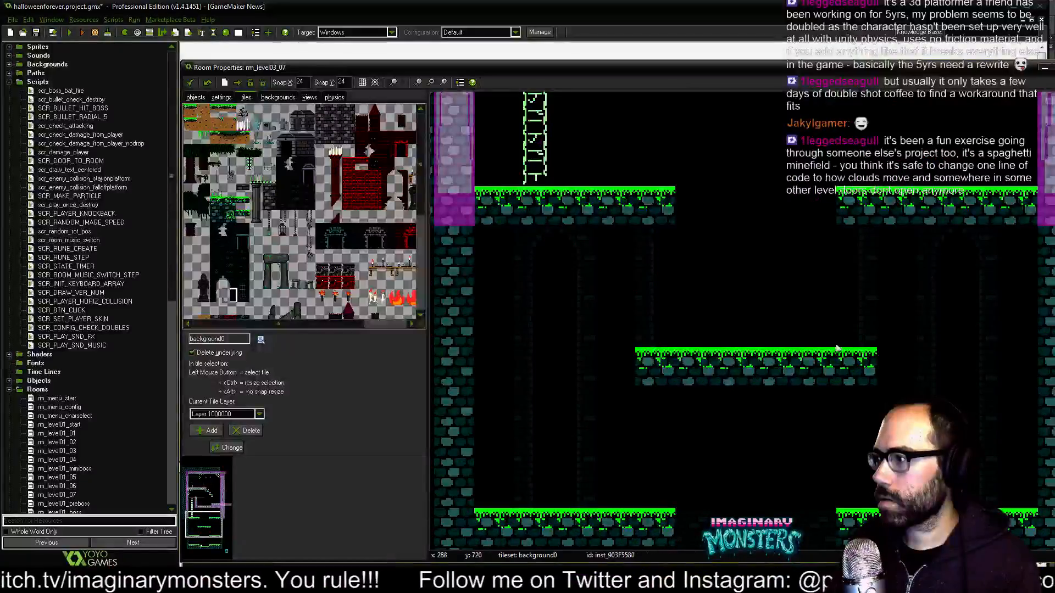
{"action": "middle_click_drag", "start_coordinate": [760, 357], "coordinate": [801, 331]}
{"action": "middle_click_drag", "start_coordinate": [644, 302], "coordinate": [624, 310]}
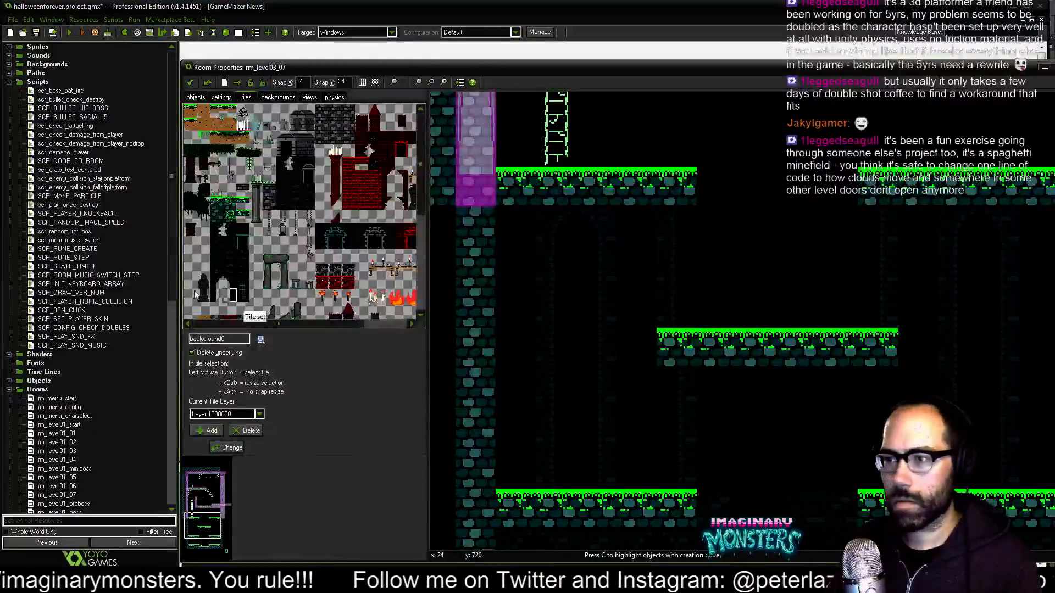
{"action": "left_click", "coordinate": [214, 297]}
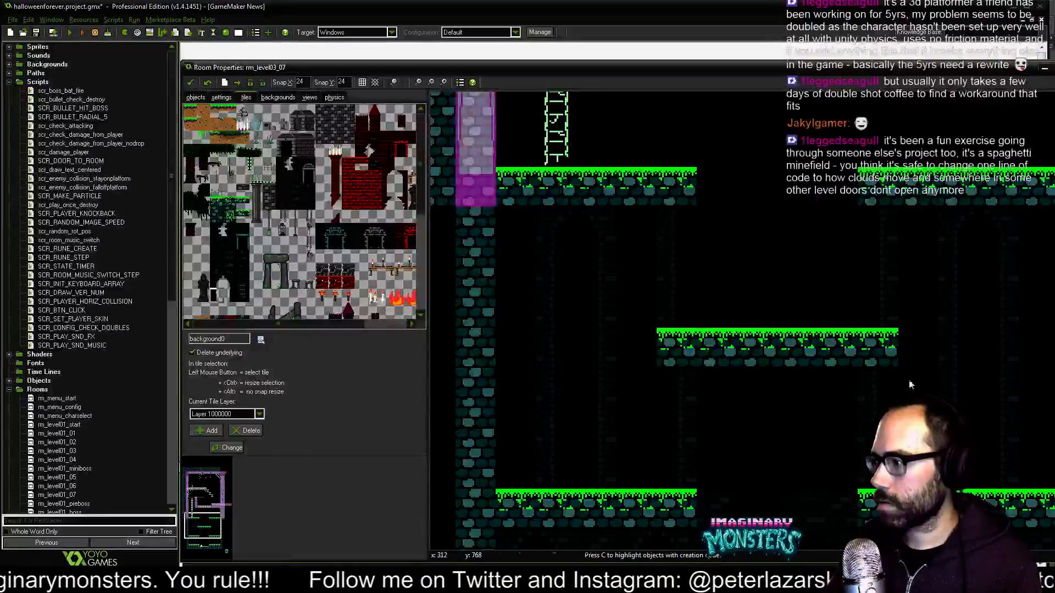
{"action": "middle_click_drag", "start_coordinate": [813, 384], "coordinate": [796, 382]}
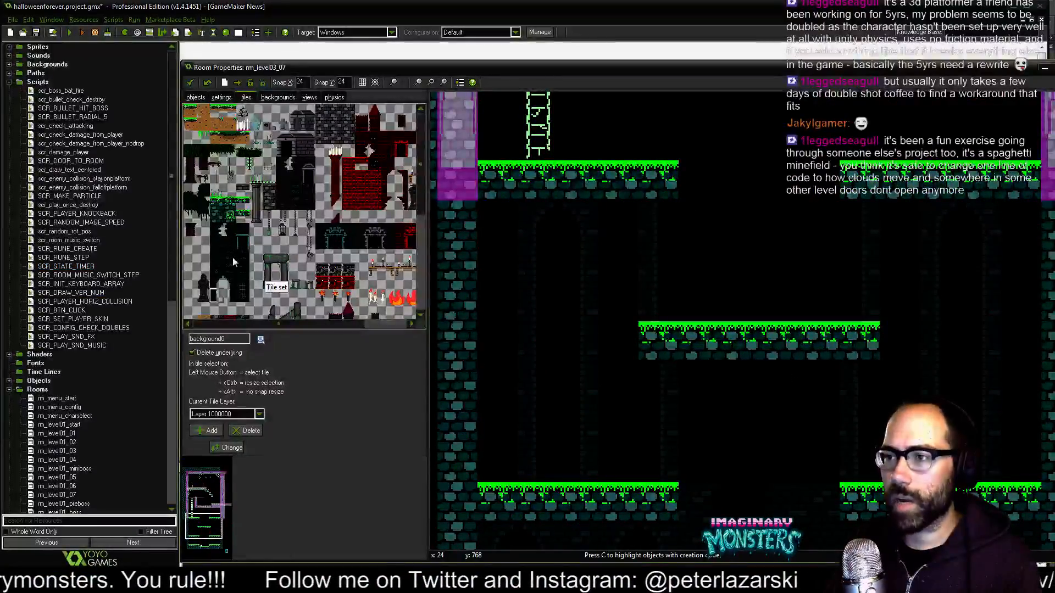
Place four barred window tiles beside the centre platform, an upper and a lower one on each side.
{"action": "left_click", "coordinate": [240, 287]}
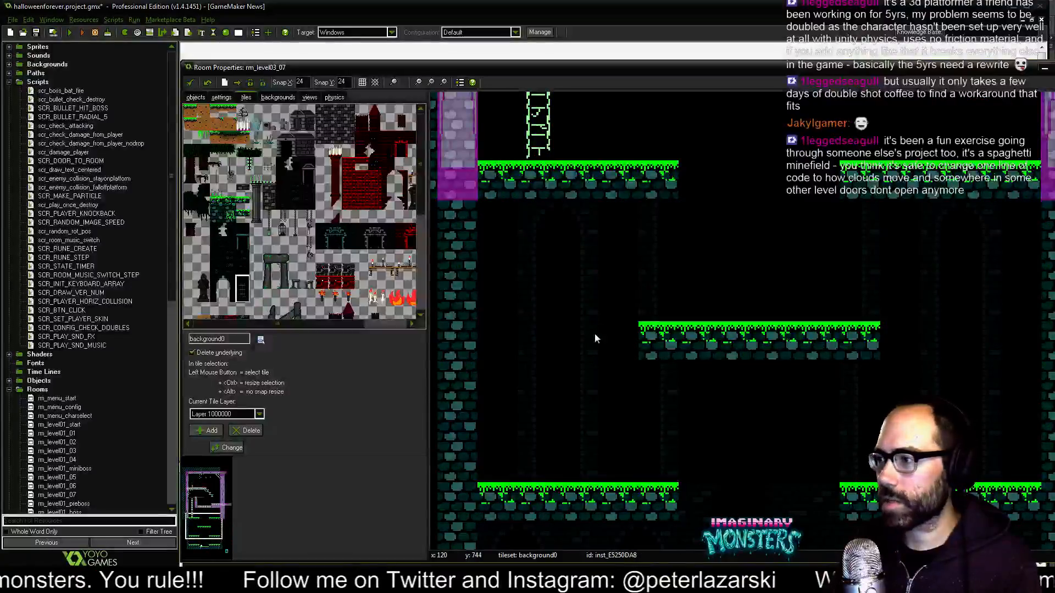
{"action": "left_click", "coordinate": [608, 220]}
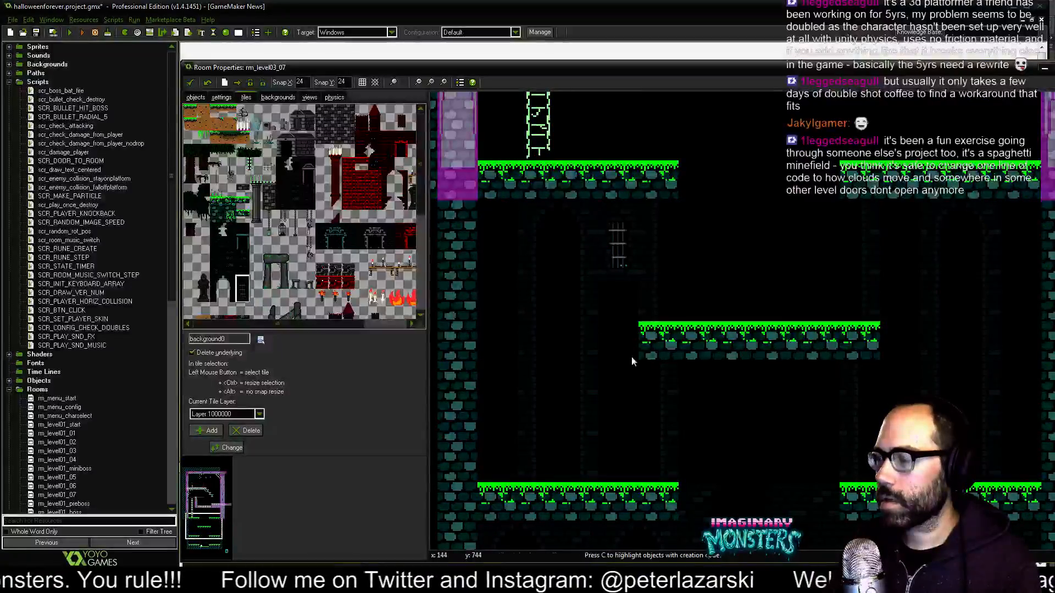
{"action": "middle_click_drag", "start_coordinate": [667, 339], "coordinate": [637, 330]}
{"action": "left_click", "coordinate": [866, 211]}
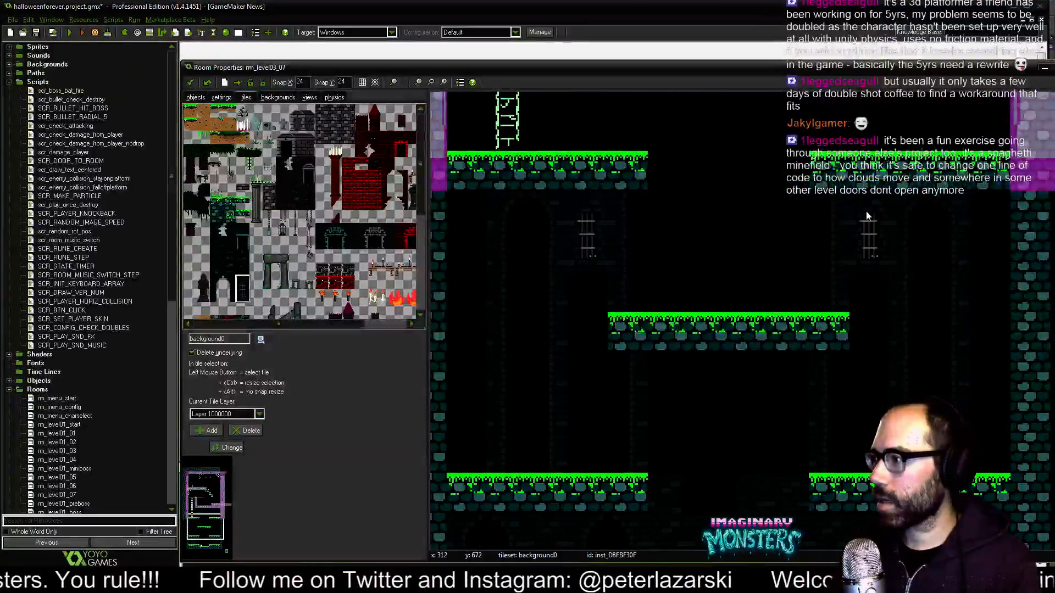
{"action": "left_click", "coordinate": [860, 369]}
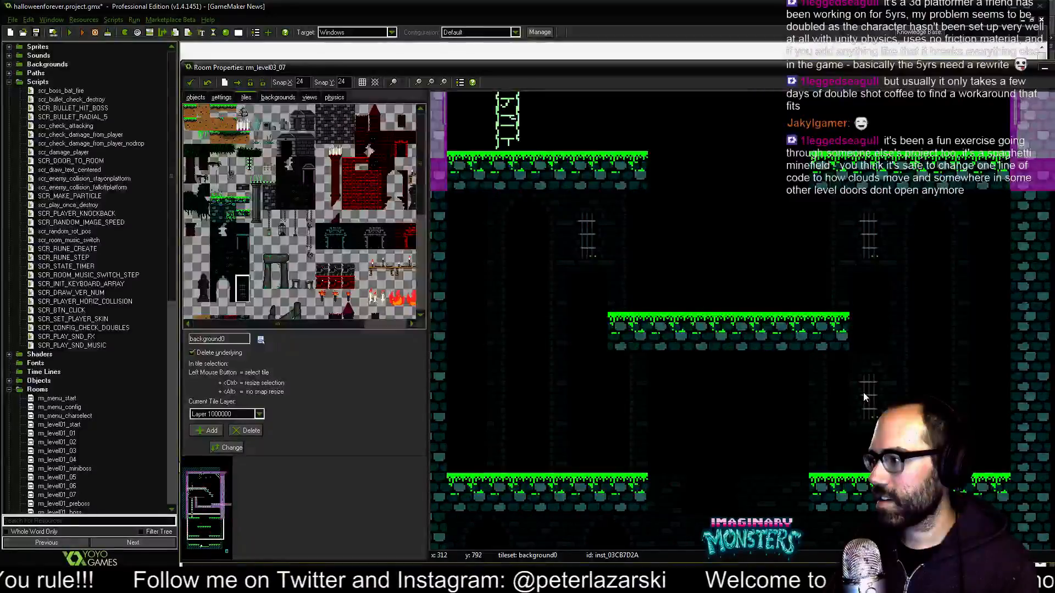
{"action": "left_click", "coordinate": [588, 376]}
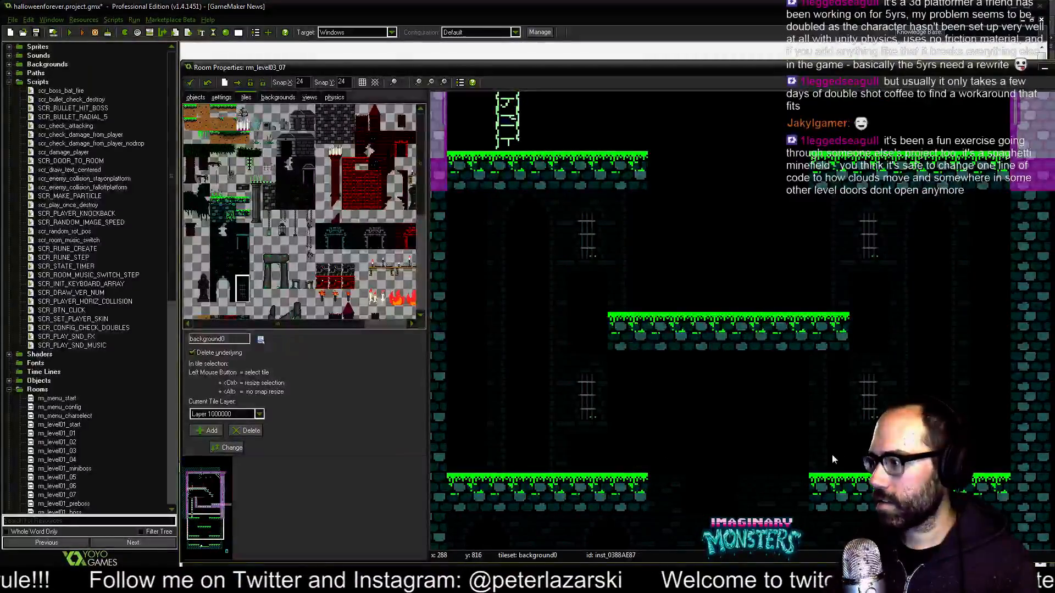
Fill in the pillar edges near the barred windows and add dark and mossy brick tiles around the windows.
{"action": "left_click", "coordinate": [213, 295]}
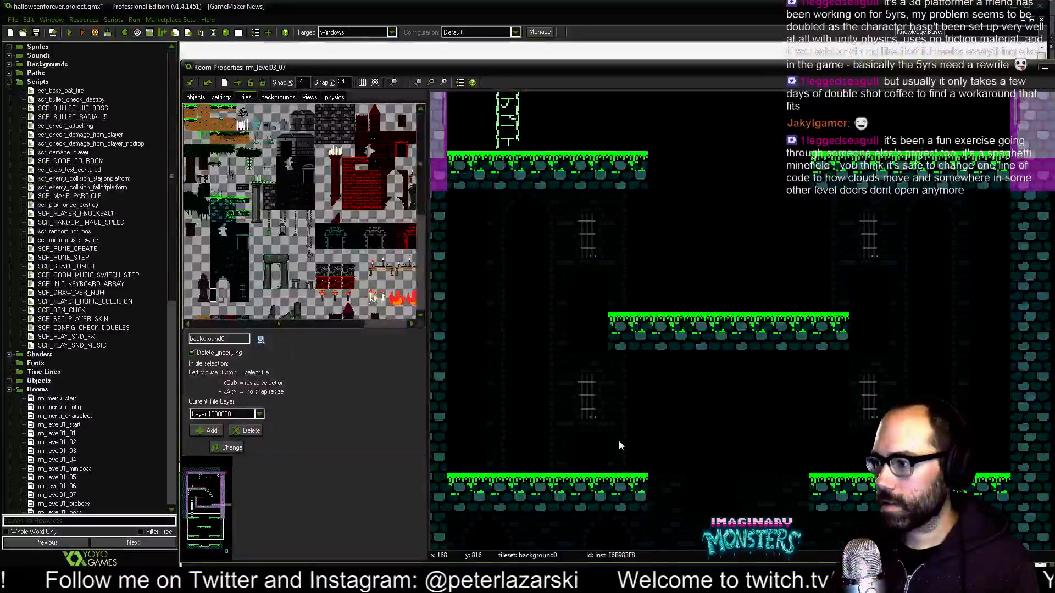
{"action": "left_click", "coordinate": [232, 297]}
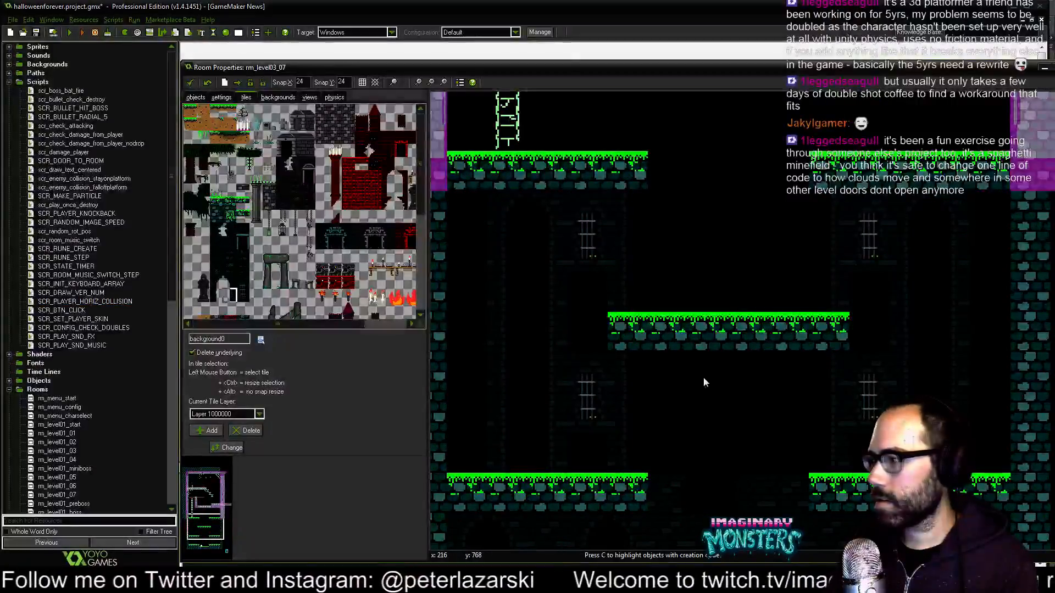
{"action": "middle_click_drag", "start_coordinate": [688, 376], "coordinate": [655, 319]}
{"action": "middle_click_drag", "start_coordinate": [512, 344], "coordinate": [516, 379]}
{"action": "left_click", "coordinate": [216, 269]}
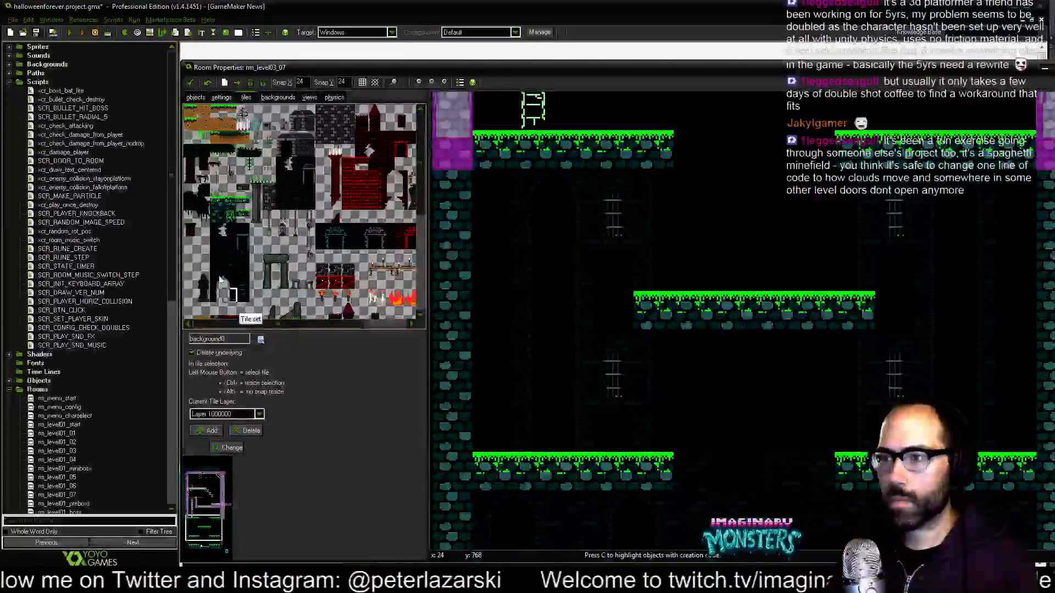
{"action": "left_click", "coordinate": [624, 425]}
{"action": "left_click", "coordinate": [895, 268]}
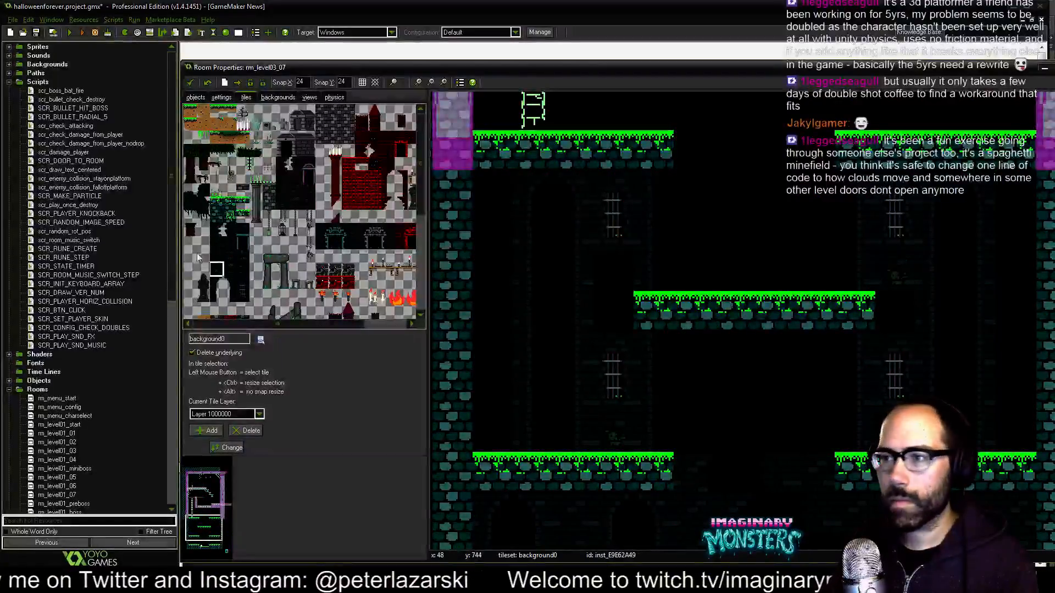
{"action": "left_click", "coordinate": [218, 244]}
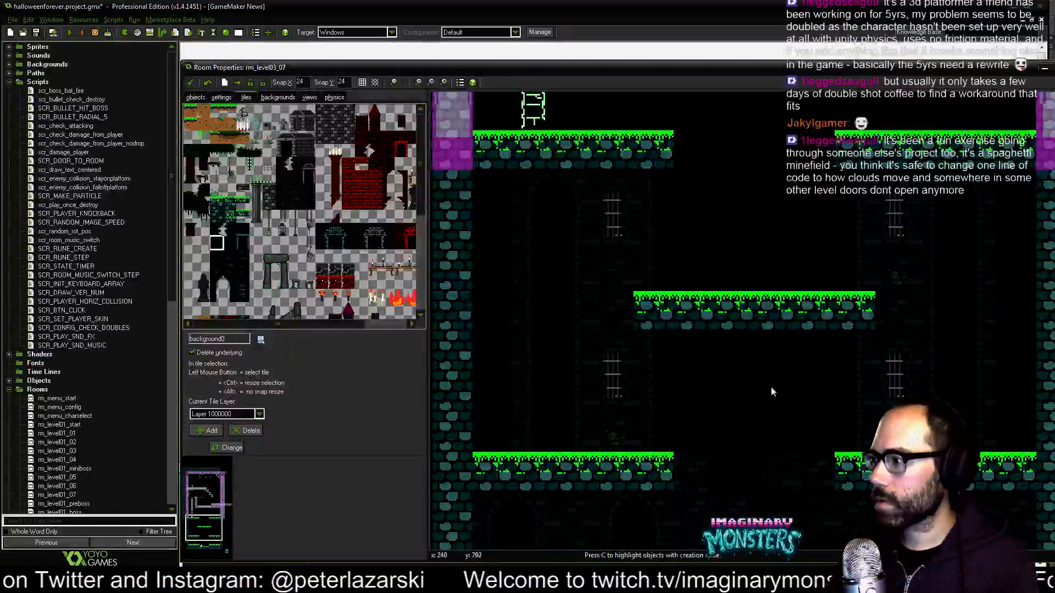
Place the two-tile-high mossy brick detail along the inner sides of the left and right stone walls.
{"action": "left_click", "coordinate": [240, 271]}
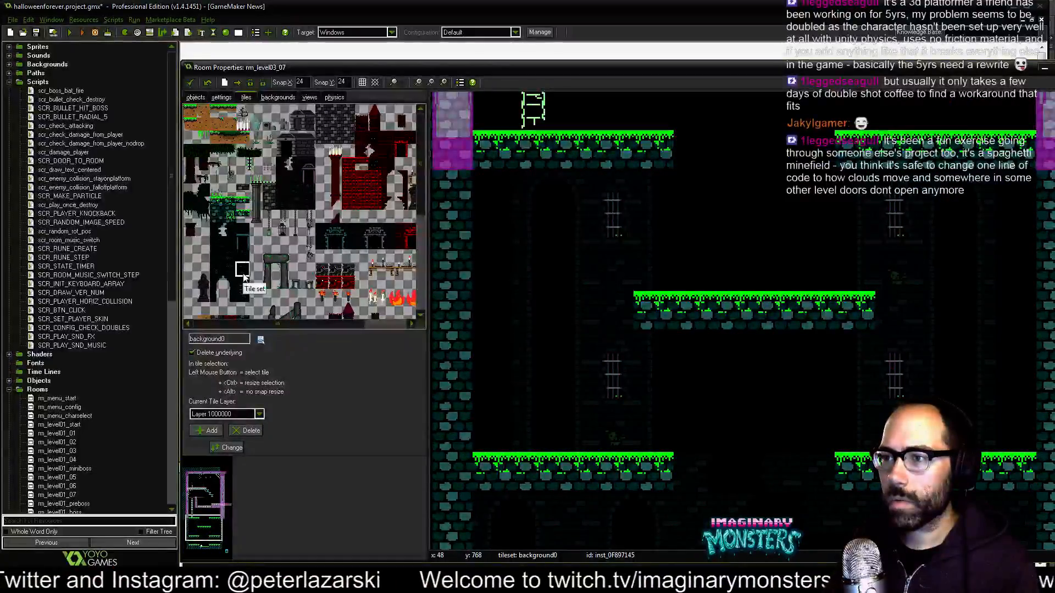
{"action": "left_click_drag", "start_coordinate": [241, 258], "coordinate": [247, 271], "text": "ctrl"}
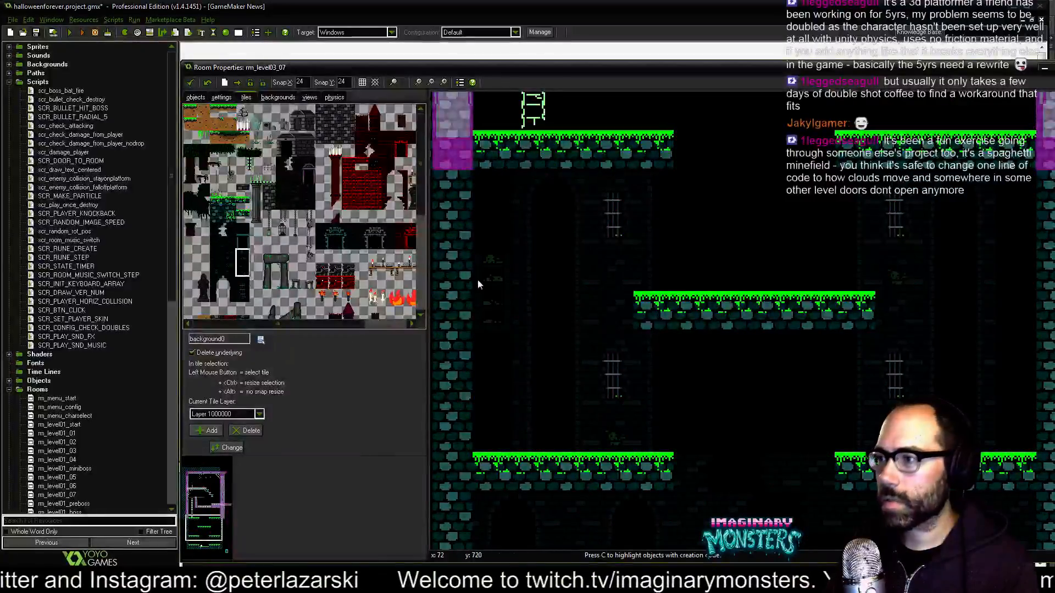
{"action": "middle_click_drag", "start_coordinate": [709, 350], "coordinate": [518, 375]}
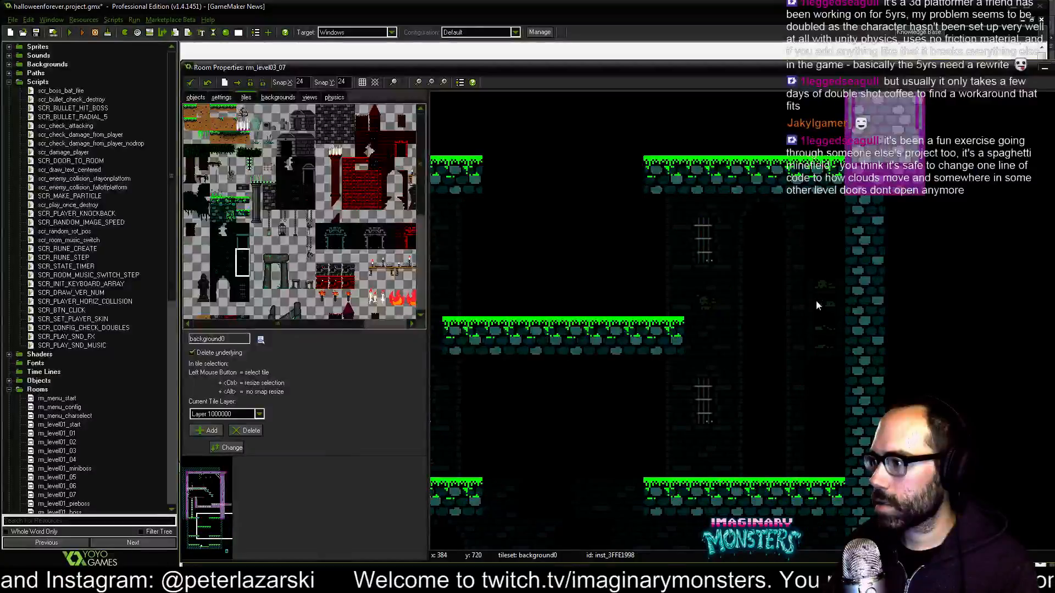
{"action": "middle_click_drag", "start_coordinate": [653, 323], "coordinate": [912, 299]}
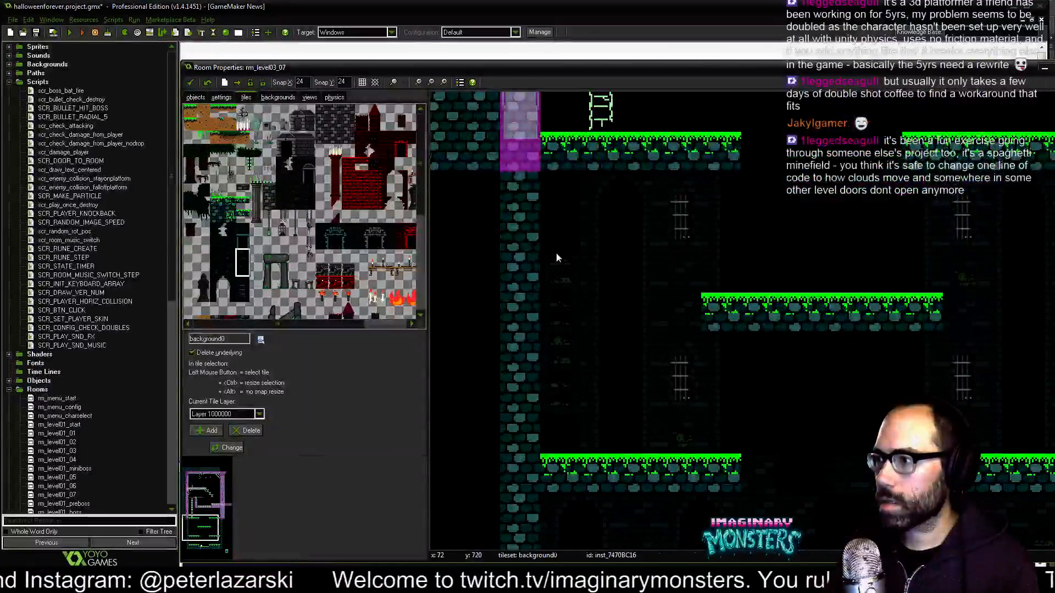
Add single dark brick detail tiles along the inner sides of the left and right stone walls.
{"action": "left_click", "coordinate": [229, 255]}
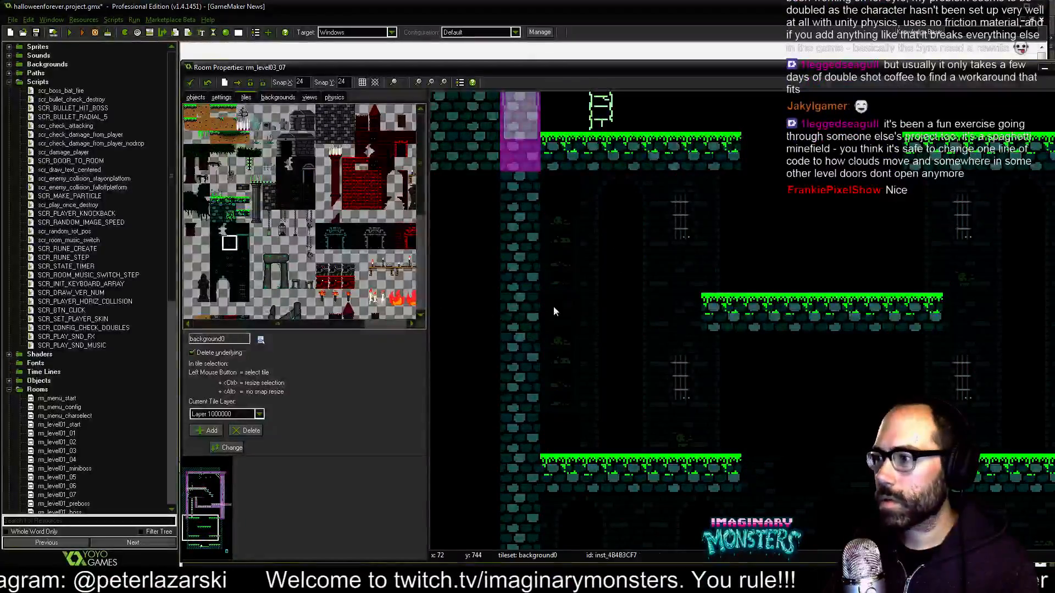
{"action": "middle_click_drag", "start_coordinate": [832, 243], "coordinate": [582, 287]}
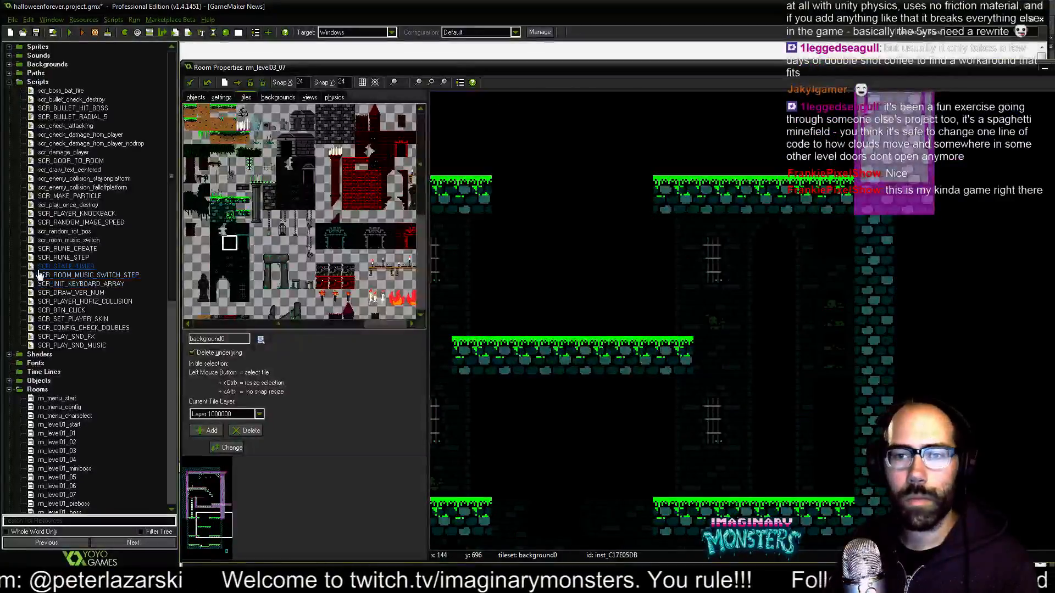
{"action": "middle_click_drag", "start_coordinate": [480, 267], "coordinate": [586, 255]}
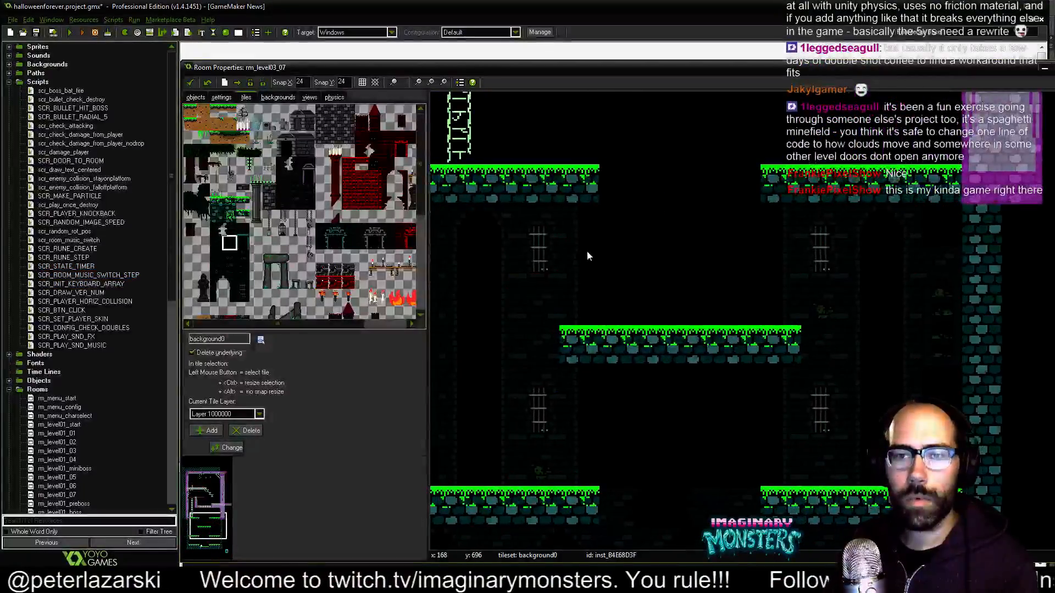
{"action": "left_click", "coordinate": [216, 242]}
{"action": "middle_click_drag", "start_coordinate": [431, 467], "coordinate": [648, 419]}
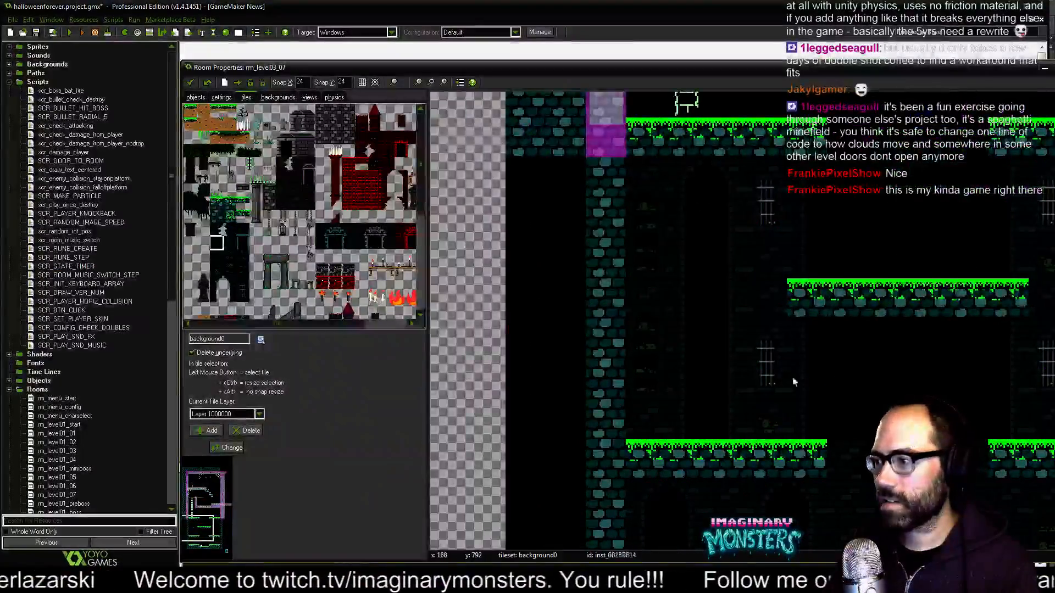
{"action": "middle_click_drag", "start_coordinate": [794, 378], "coordinate": [424, 376]}
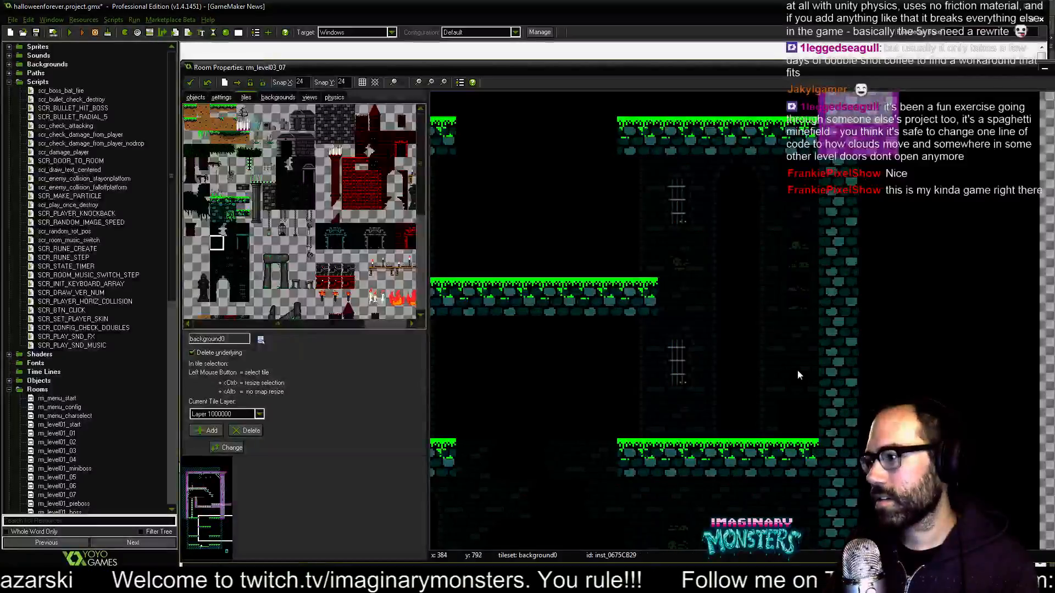
{"action": "middle_click_drag", "start_coordinate": [681, 416], "coordinate": [964, 386]}
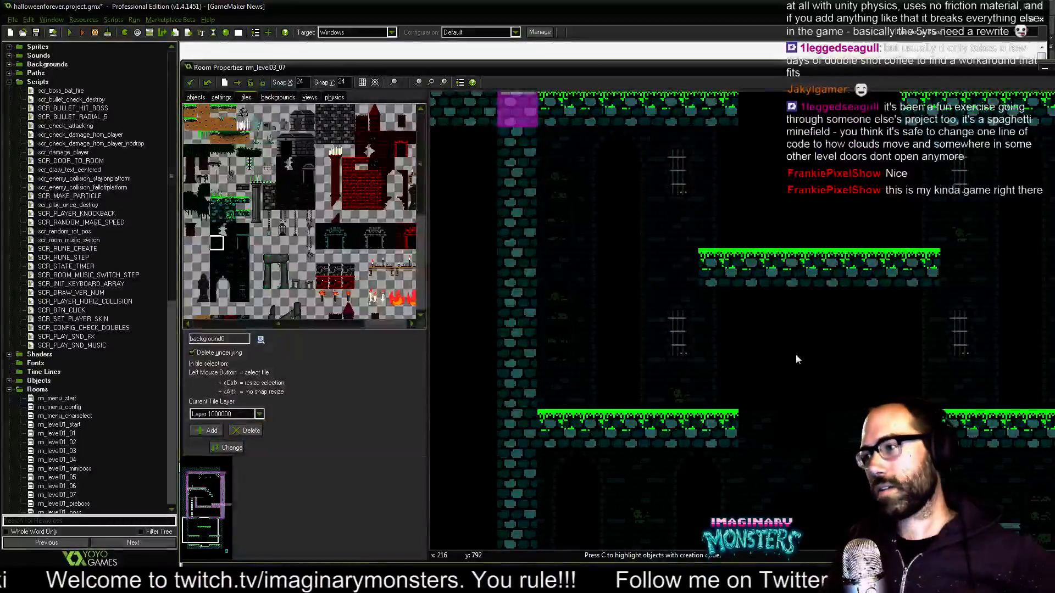
Hang two chained skeleton tiles beneath the floating centre platform, one near each end.
{"action": "middle_click_drag", "start_coordinate": [701, 299], "coordinate": [527, 346]}
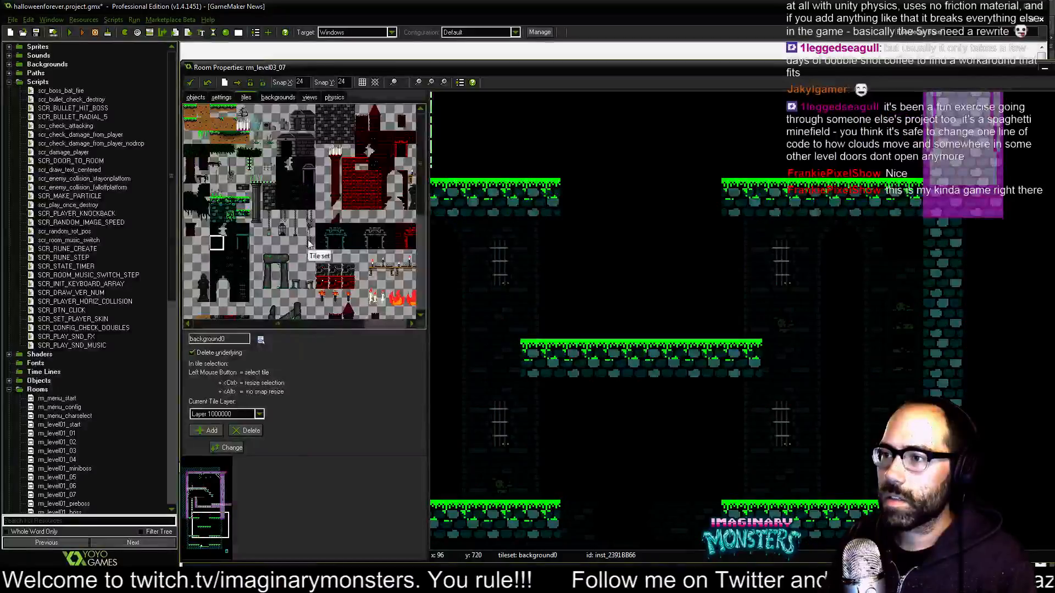
{"action": "left_click_drag", "start_coordinate": [308, 243], "coordinate": [309, 255], "text": "ctrl"}
{"action": "left_click", "coordinate": [562, 246]}
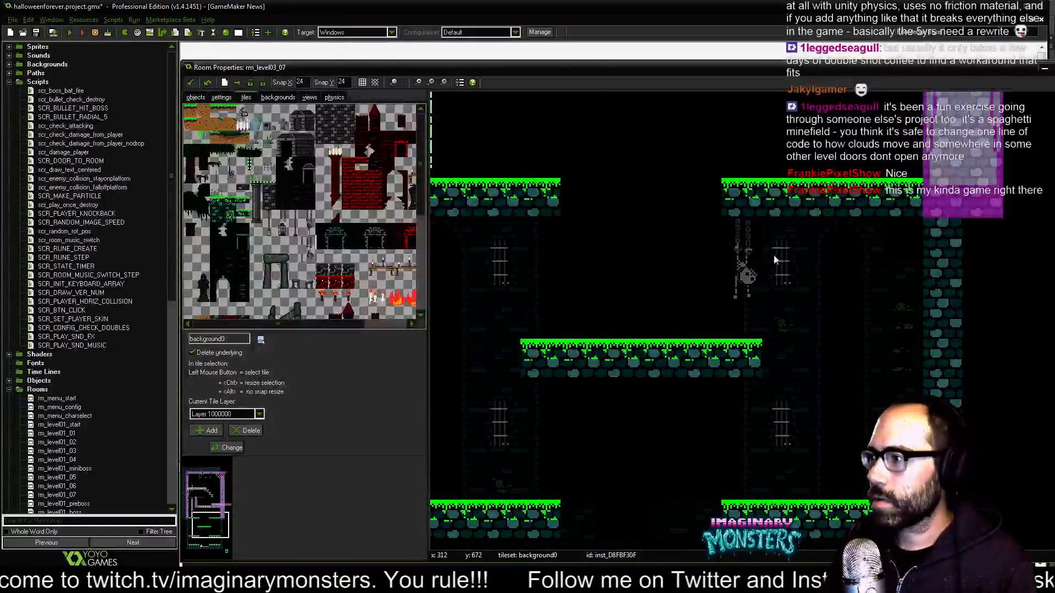
{"action": "key", "text": "ctrl+z"}
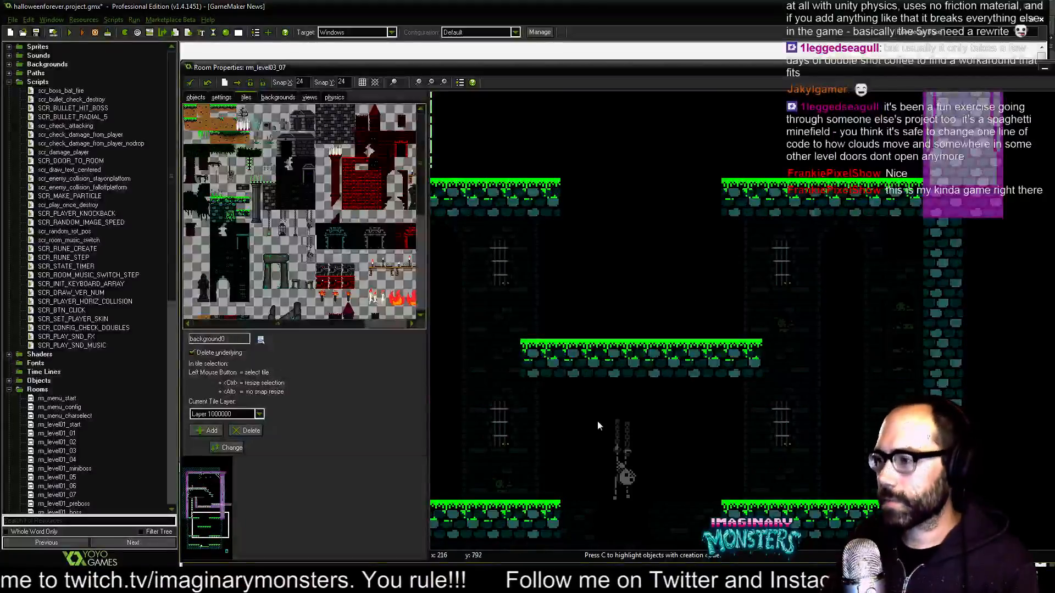
{"action": "left_click", "coordinate": [579, 404]}
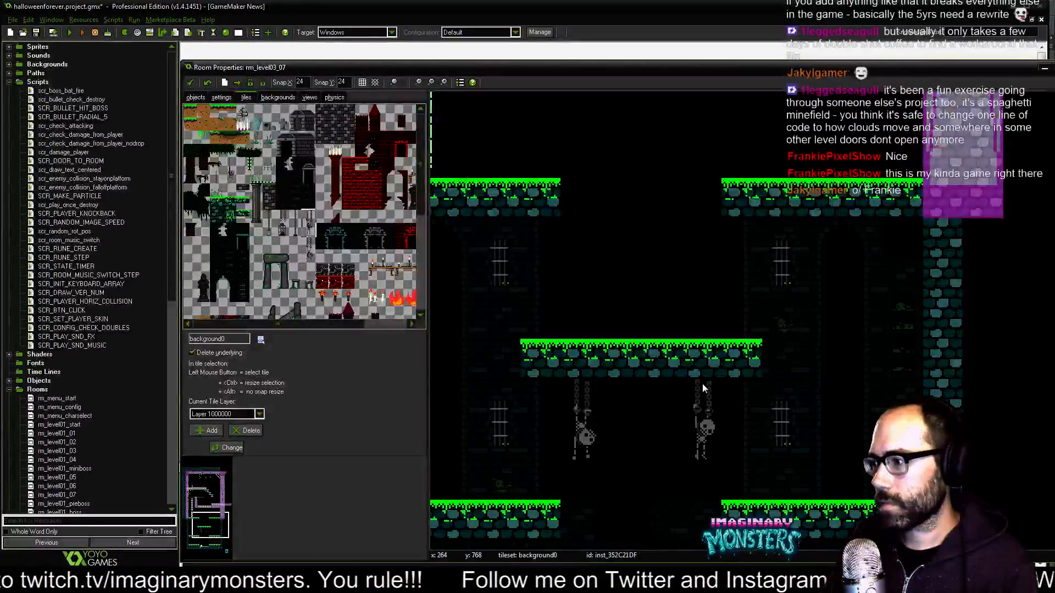
{"action": "left_click", "coordinate": [702, 383]}
Place two more chained skeletons under the long stone ledge above, with the second one hanging lower.
{"action": "middle_click_drag", "start_coordinate": [651, 338], "coordinate": [795, 241]}
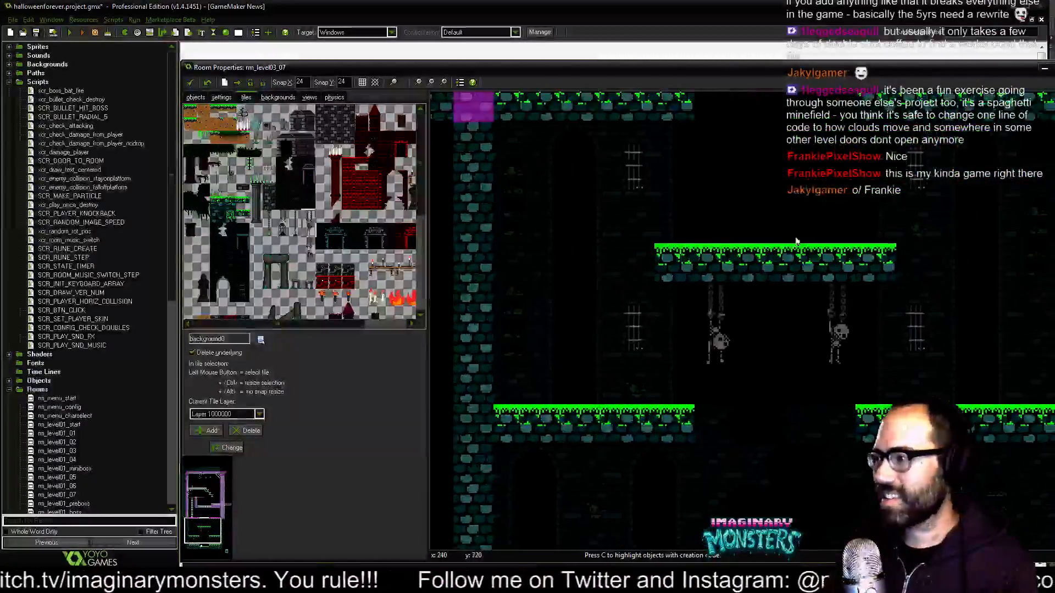
{"action": "middle_click_drag", "start_coordinate": [764, 164], "coordinate": [720, 408]}
{"action": "left_click", "coordinate": [635, 194]}
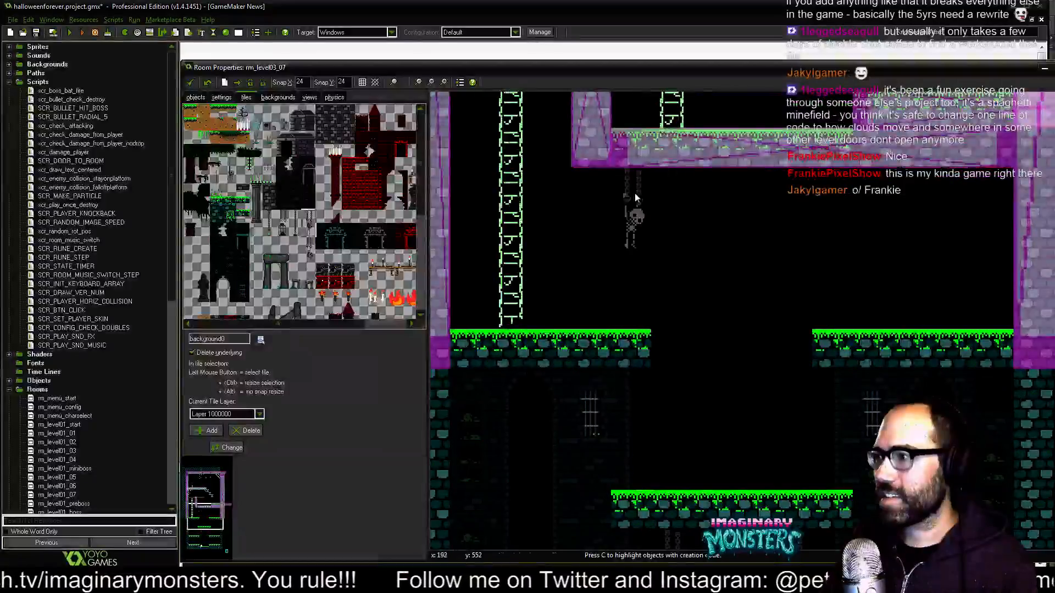
{"action": "left_click", "coordinate": [756, 203]}
{"action": "mouse_move", "coordinate": [756, 231]}
{"action": "left_mouse_down"}
{"action": "mouse_move", "coordinate": [752, 206]}
{"action": "mouse_move", "coordinate": [753, 217]}
{"action": "left_mouse_up"}
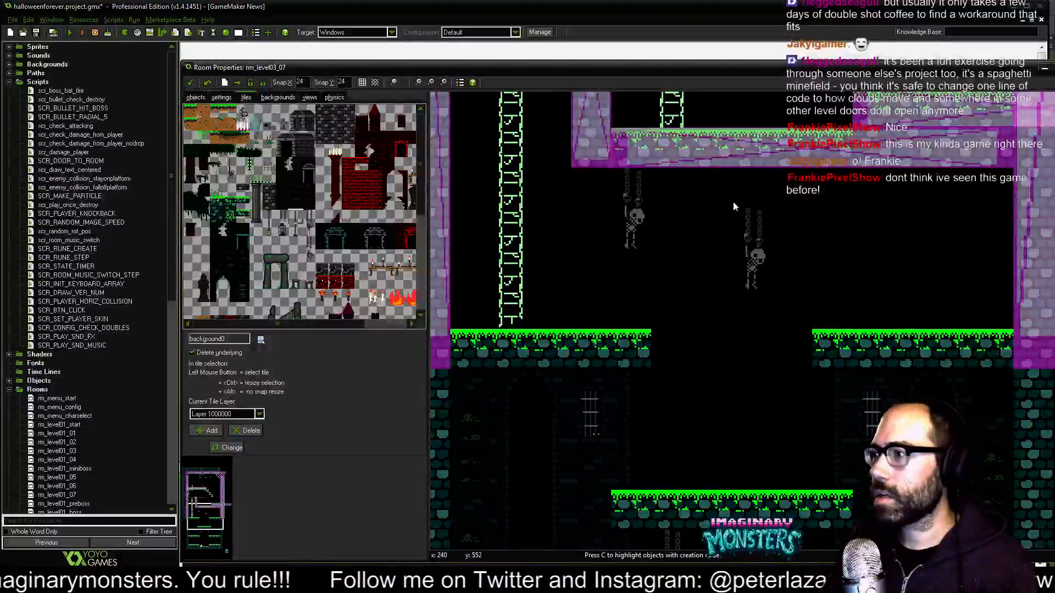
Try to extend the lower-hanging skeleton's left chain up to the stone ledge with a chain tile.
{"action": "left_click", "coordinate": [718, 204]}
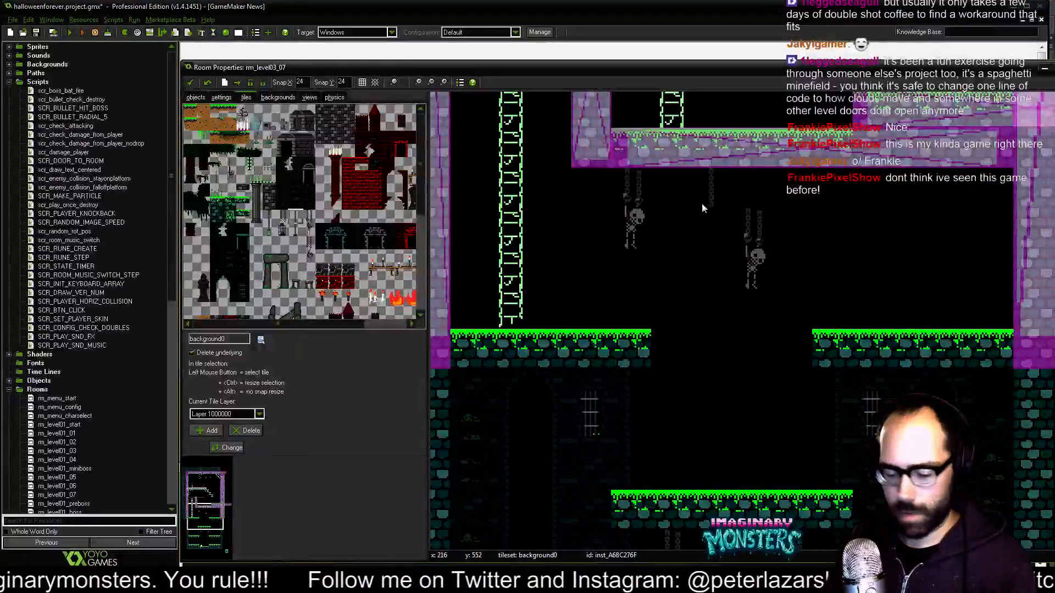
{"action": "right_click", "coordinate": [712, 199]}
{"action": "left_click", "coordinate": [721, 202]}
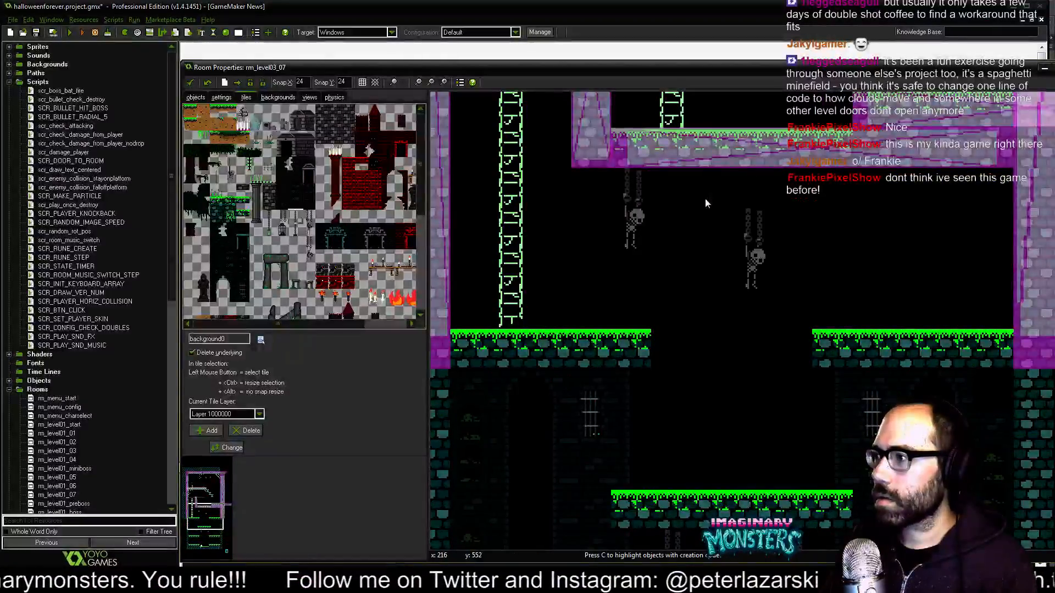
{"action": "left_click", "coordinate": [714, 211]}
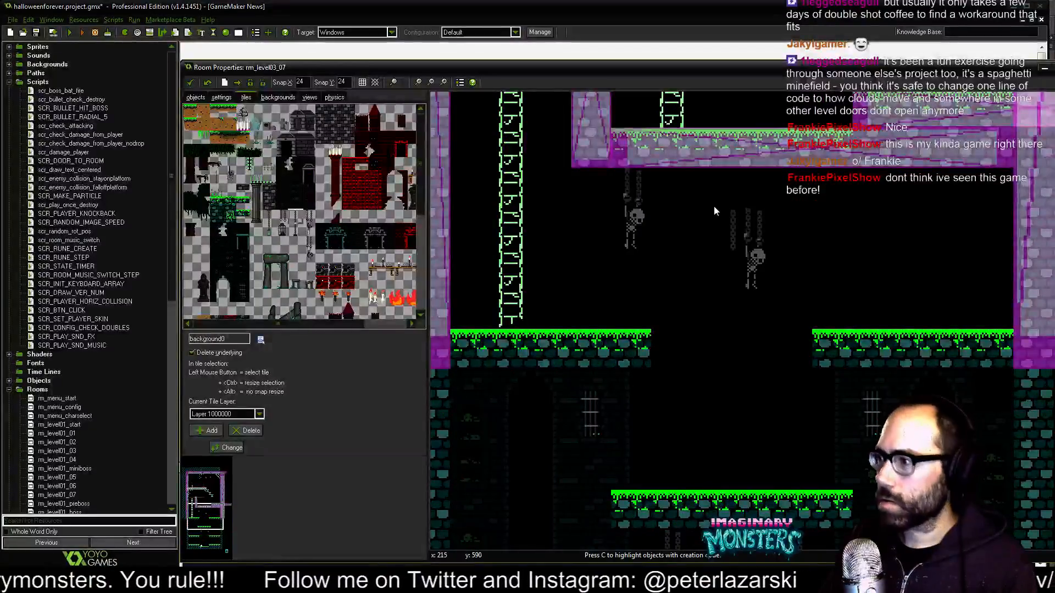
{"action": "left_click", "coordinate": [728, 177]}
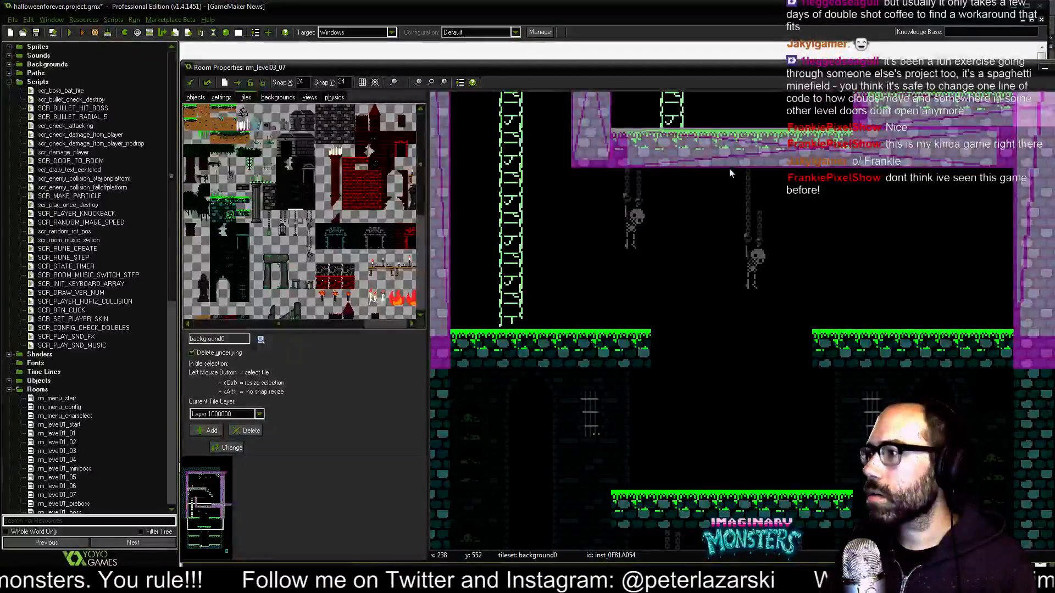
Disable Delete underlying and extend both chains of the lower-hanging skeleton up to the stone ledge.
{"action": "scroll", "coordinate": [802, 209], "scroll_direction": "up", "scroll_amount": 1, "text": "ctrl"}
{"action": "scroll", "coordinate": [802, 208], "scroll_direction": "up", "scroll_amount": 1, "text": "ctrl"}
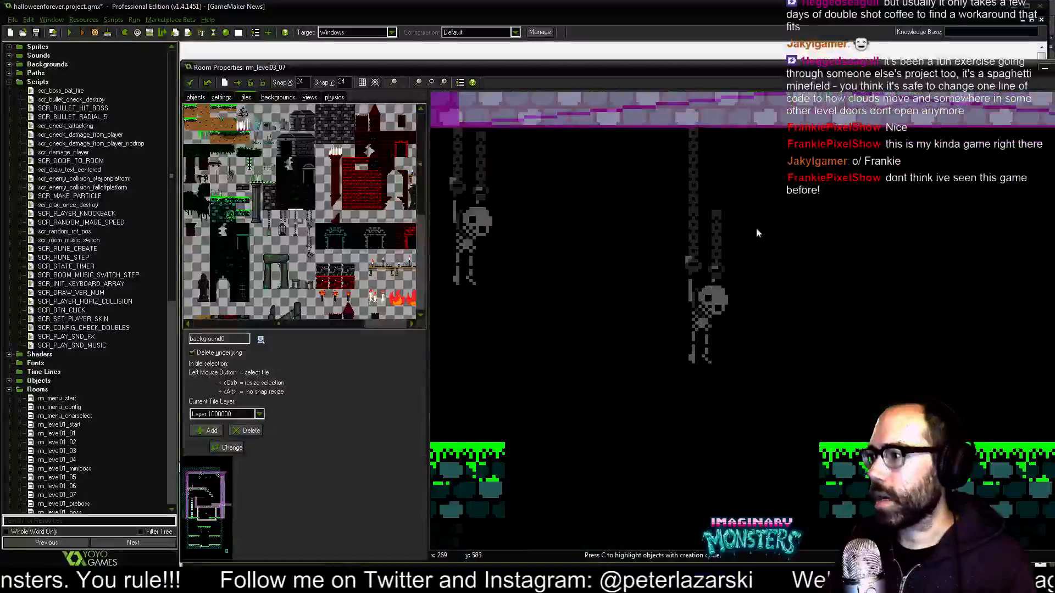
{"action": "middle_click_drag", "start_coordinate": [756, 227], "coordinate": [720, 303]}
{"action": "left_click_drag", "start_coordinate": [740, 286], "coordinate": [645, 209], "text": "alt"}
{"action": "right_click", "coordinate": [646, 210]}
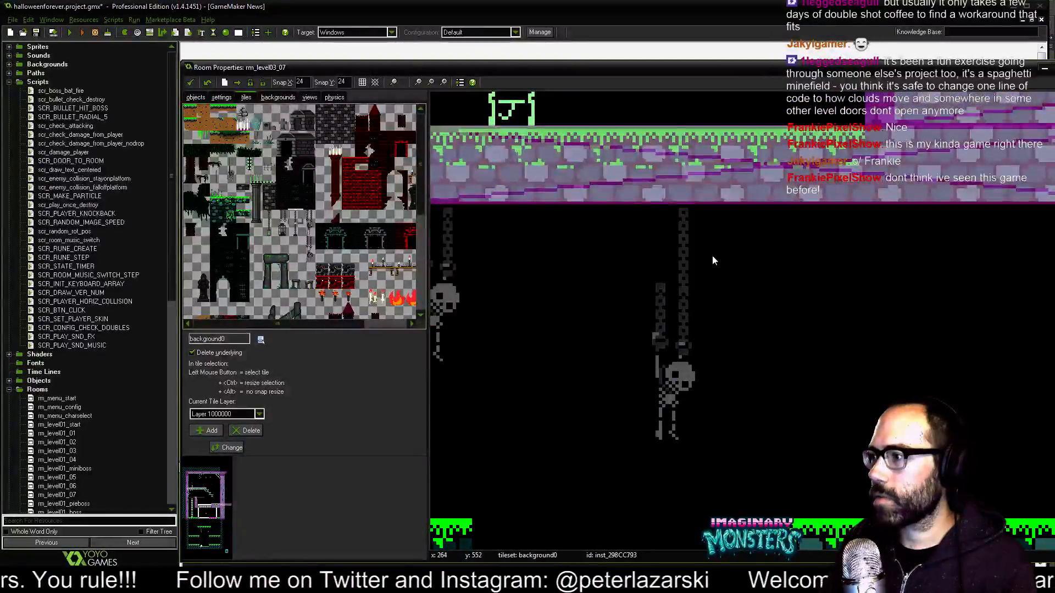
{"action": "left_click", "coordinate": [216, 353]}
{"action": "left_click_drag", "start_coordinate": [573, 336], "coordinate": [623, 207], "text": "alt"}
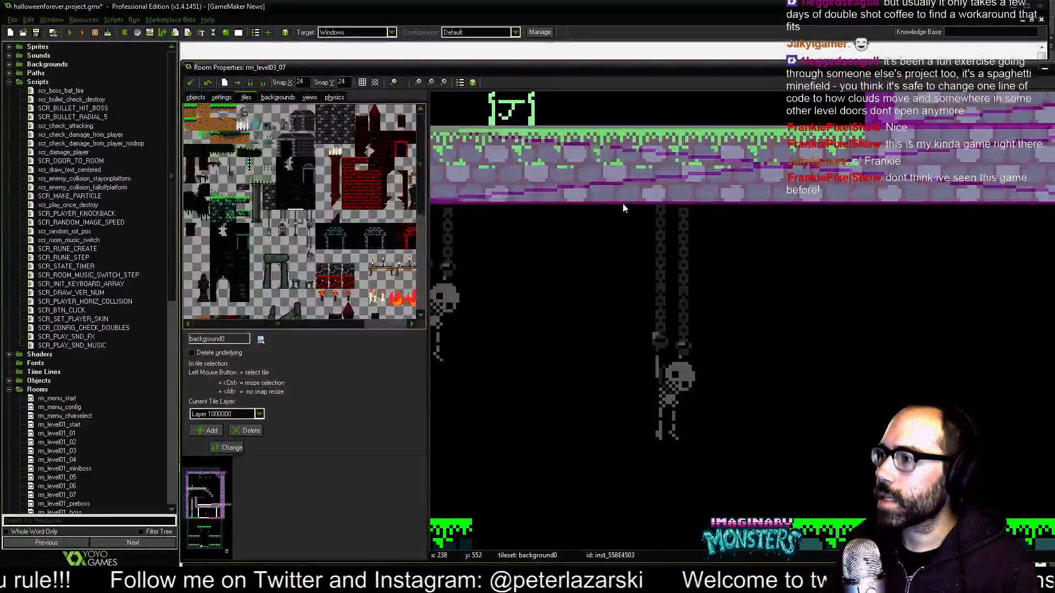
{"action": "scroll", "coordinate": [760, 315], "scroll_direction": "down", "scroll_amount": 2}
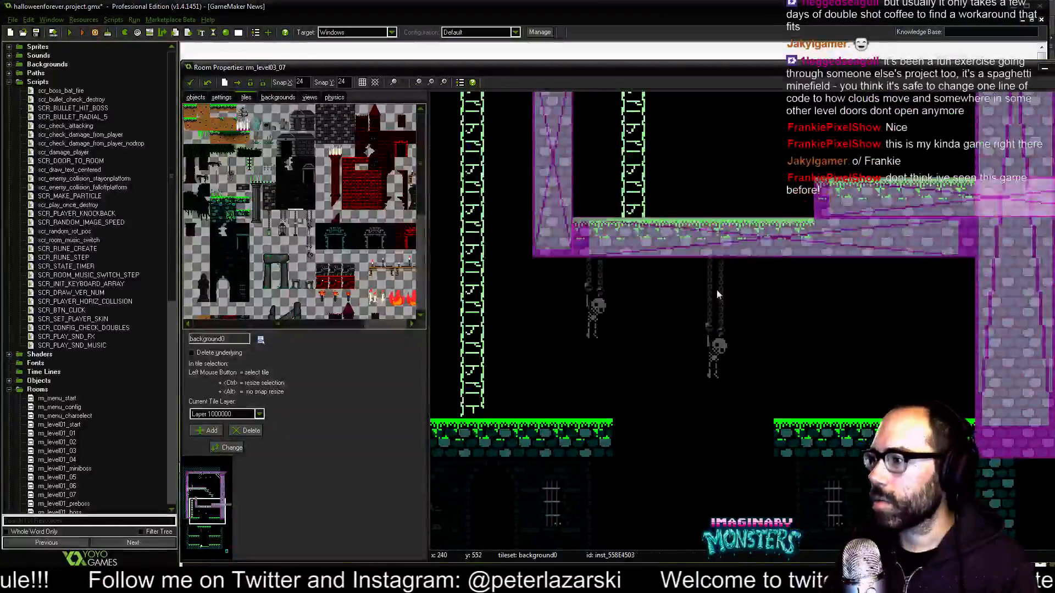
{"action": "scroll", "coordinate": [733, 310], "scroll_direction": "up", "scroll_amount": 2}
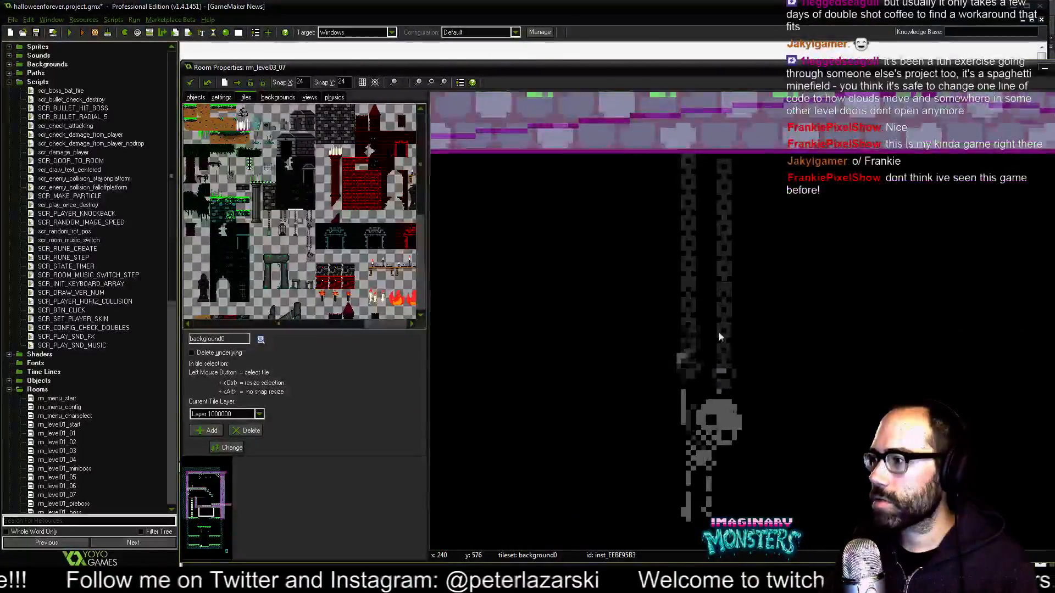
{"action": "scroll", "coordinate": [717, 331], "scroll_direction": "down", "scroll_amount": 3}
Hang a single short chain from the stone ledge, just beyond the lower-hanging skeleton.
{"action": "middle_click_drag", "start_coordinate": [624, 383], "coordinate": [630, 391]}
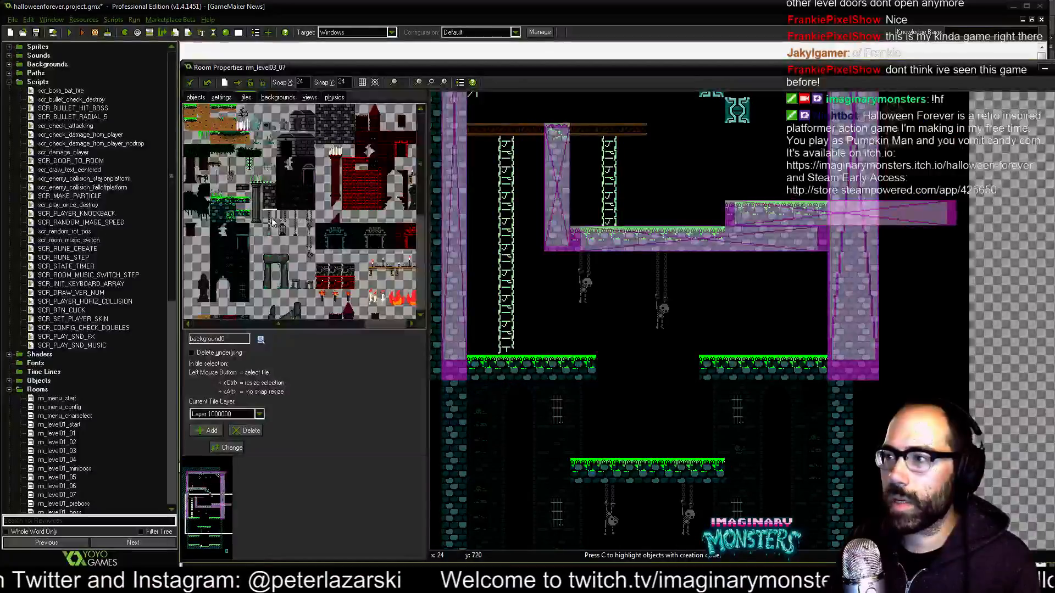
{"action": "left_click", "coordinate": [695, 270]}
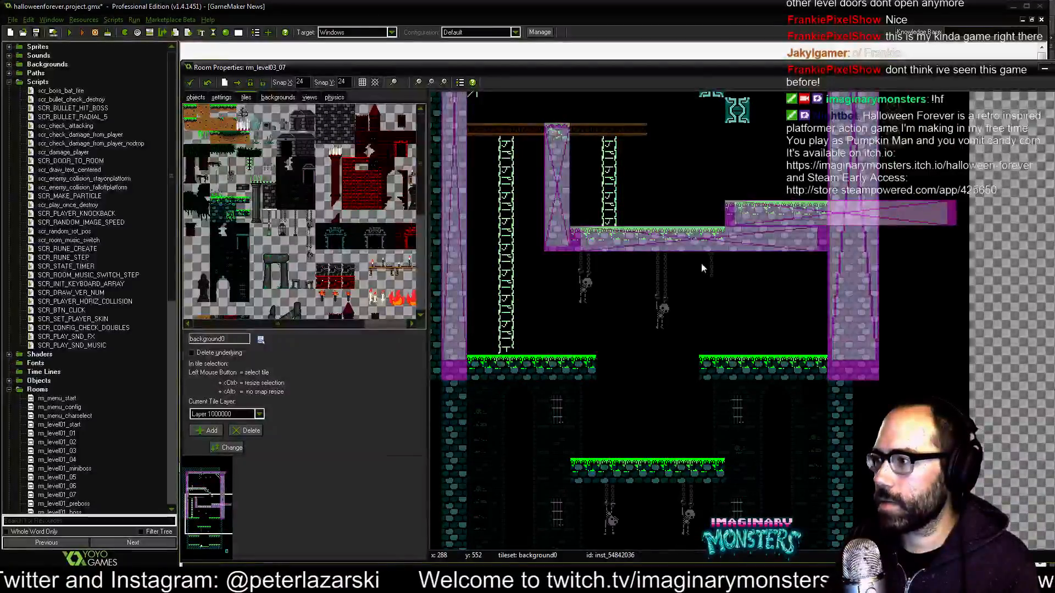
{"action": "left_click_drag", "start_coordinate": [701, 263], "coordinate": [692, 264]}
{"action": "middle_click_drag", "start_coordinate": [692, 264], "coordinate": [723, 327]}
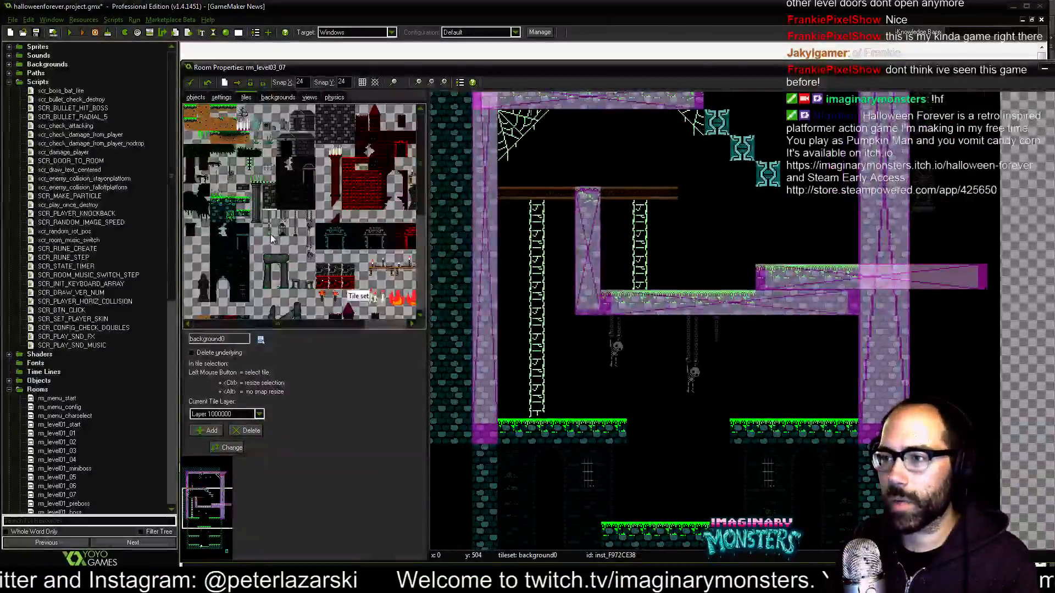
{"action": "middle_click_drag", "start_coordinate": [812, 312], "coordinate": [796, 482]}
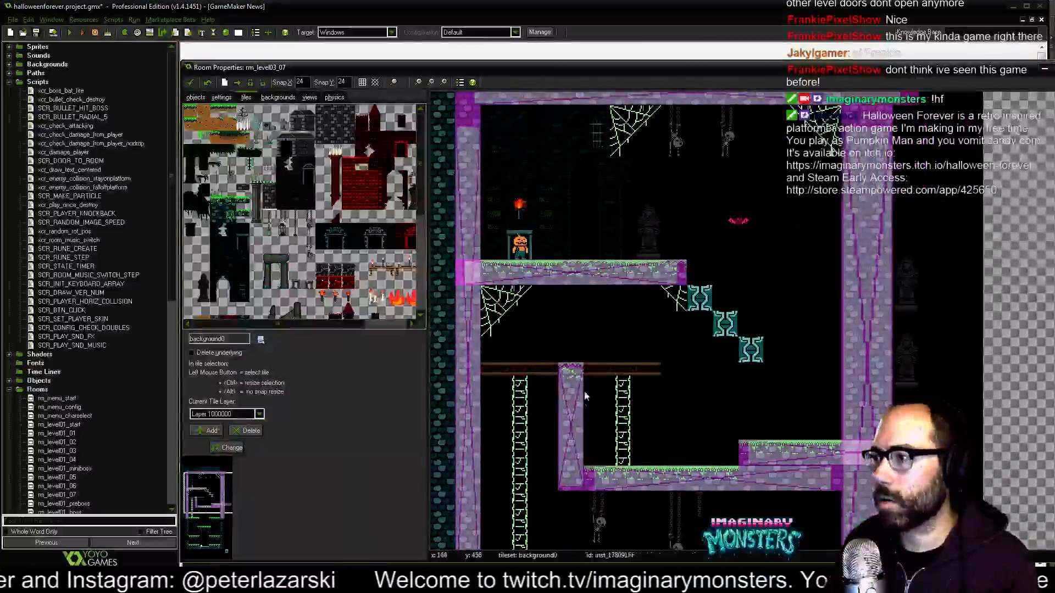
{"action": "middle_click_drag", "start_coordinate": [585, 395], "coordinate": [615, 434]}
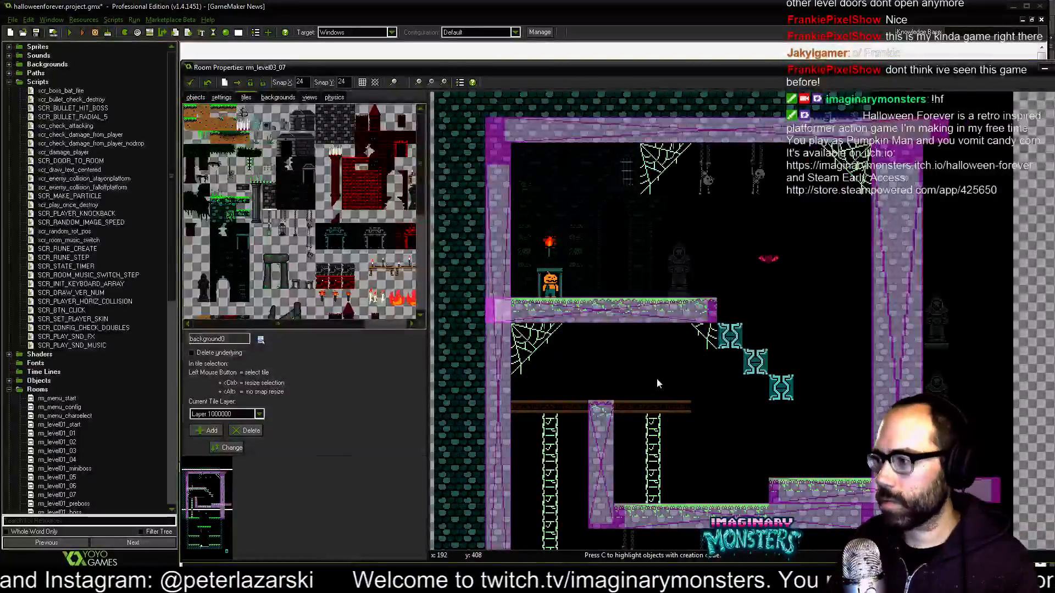
Save the project and run the game in a maximised window.
{"action": "key", "text": "ctrl+s"}
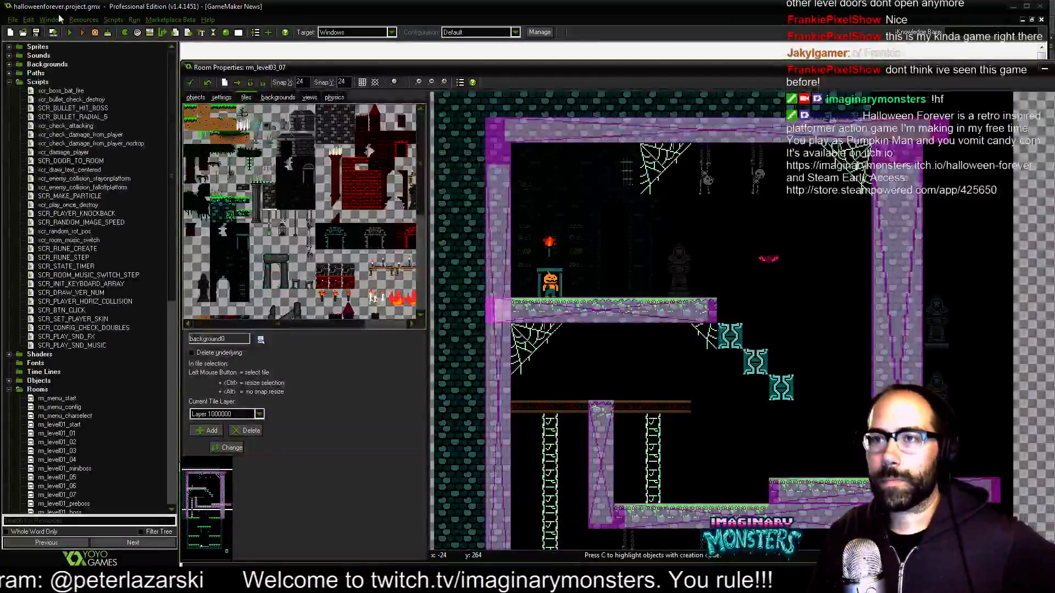
{"action": "left_click", "coordinate": [71, 33]}
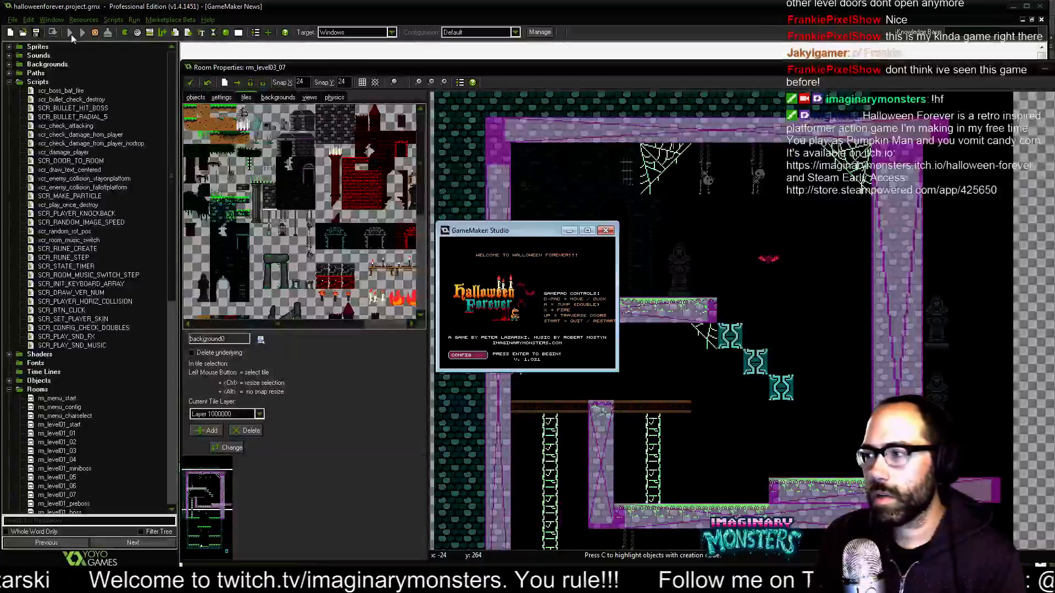
{"action": "left_click", "coordinate": [587, 230]}
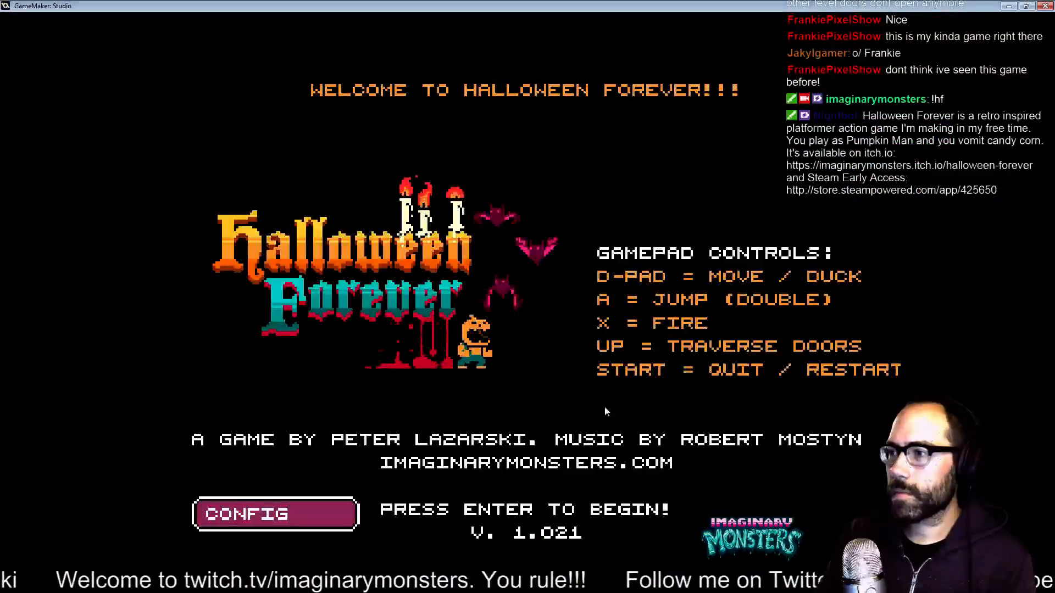
Save the game's configuration and start Level 1: Forgotten Cemetery as Pumpkin Man.
{"action": "left_click", "coordinate": [320, 515]}
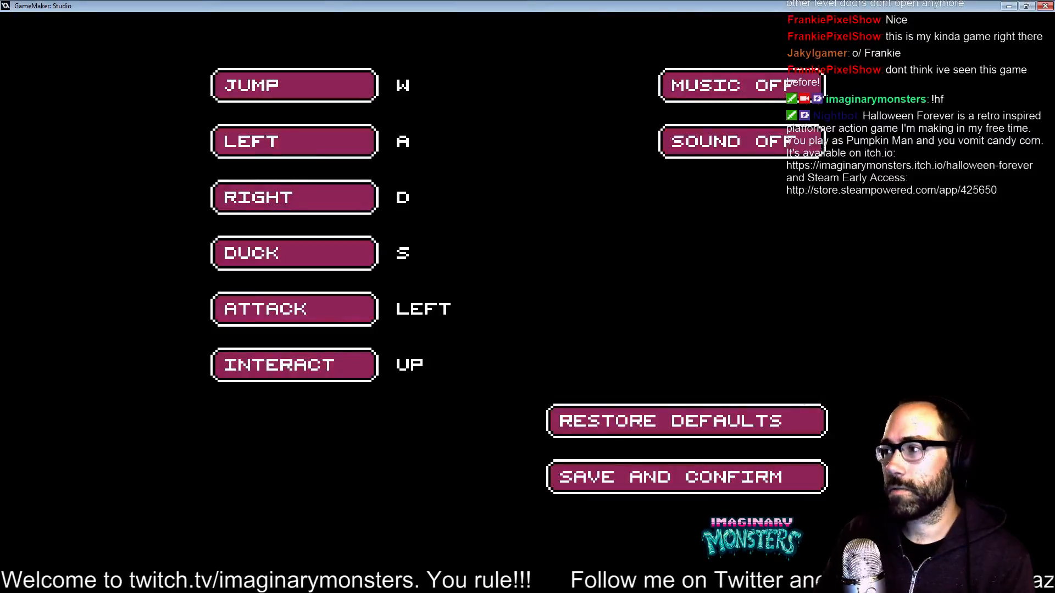
{"action": "left_click", "coordinate": [714, 479]}
{"action": "key", "text": "Return"}
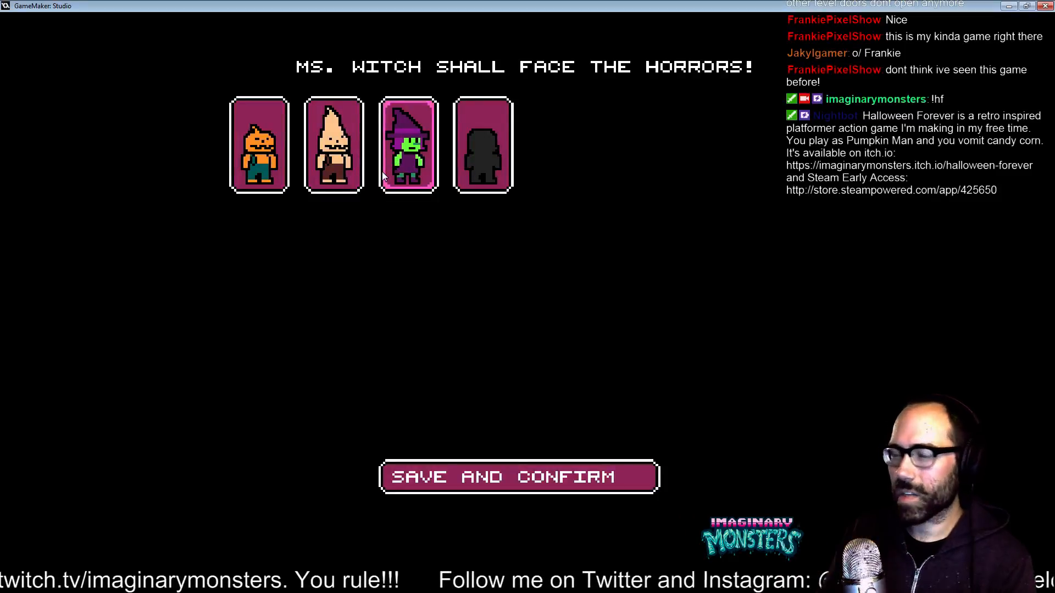
{"action": "left_click", "coordinate": [284, 151]}
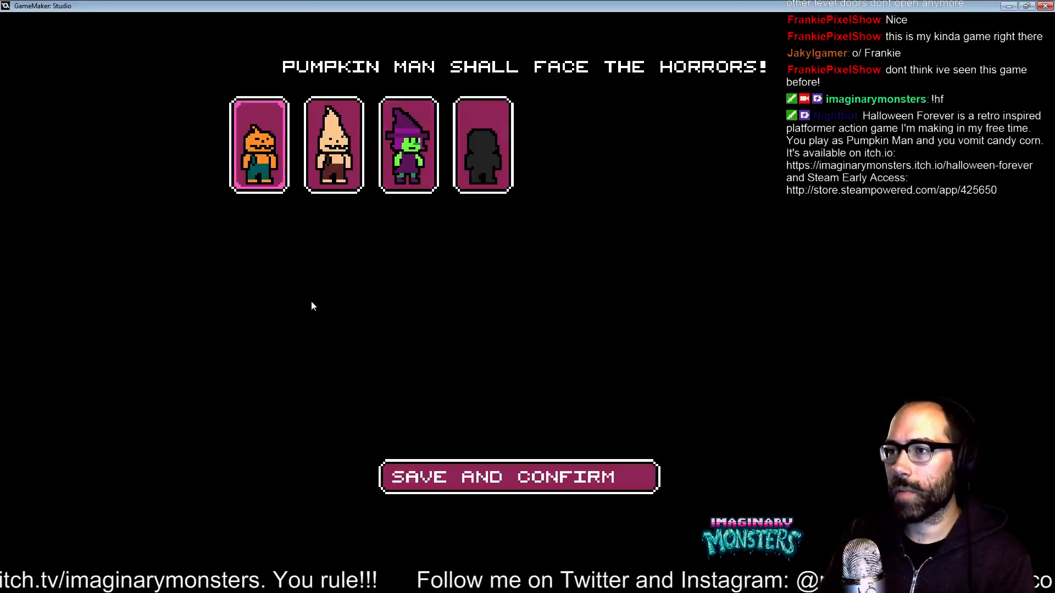
{"action": "left_click", "coordinate": [498, 480]}
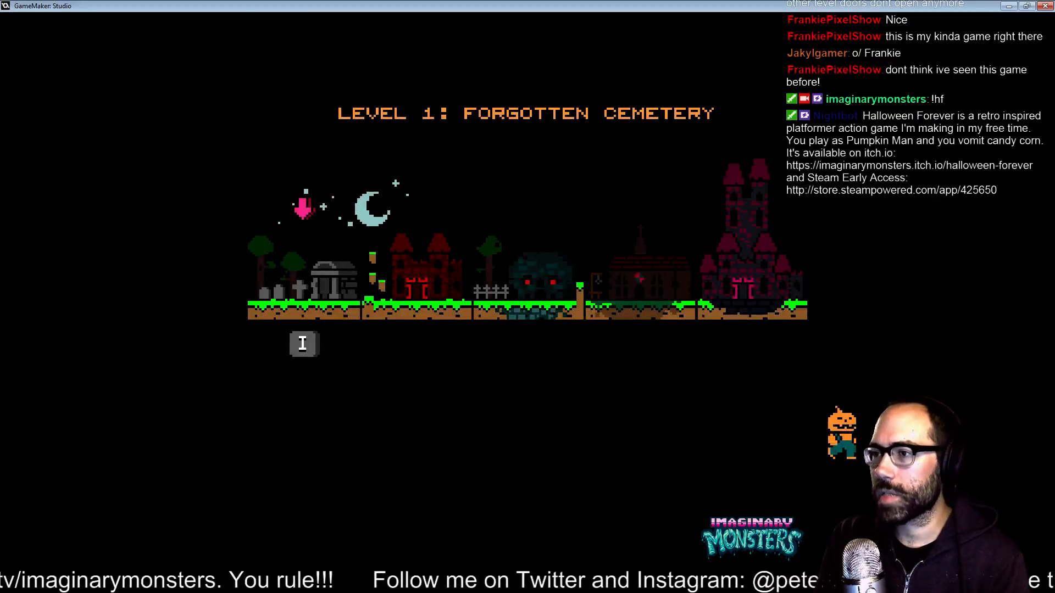
{"action": "key", "text": "Right"}
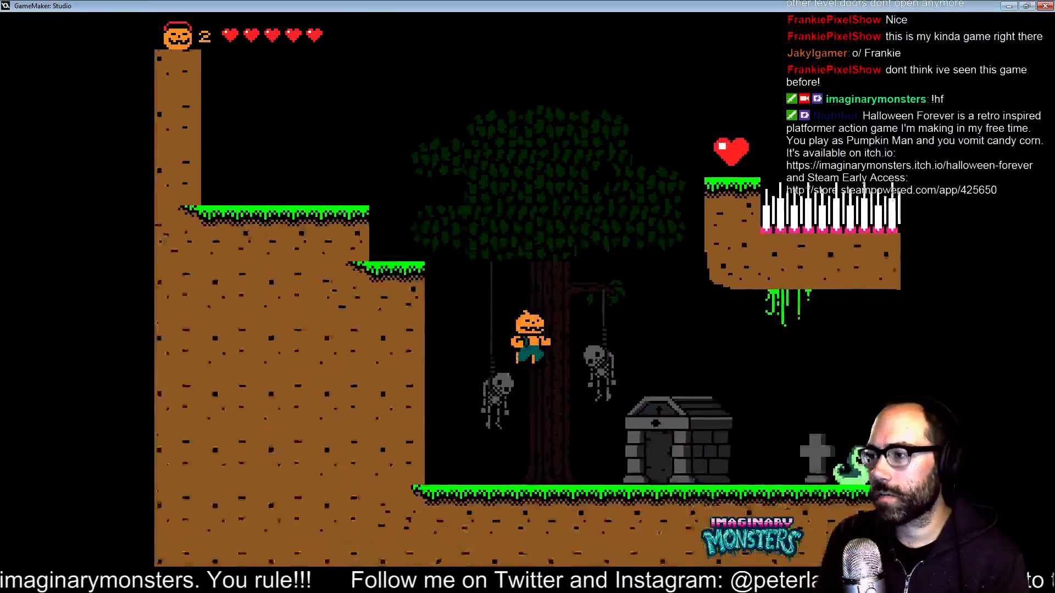
{"action": "key", "text": "Right"}
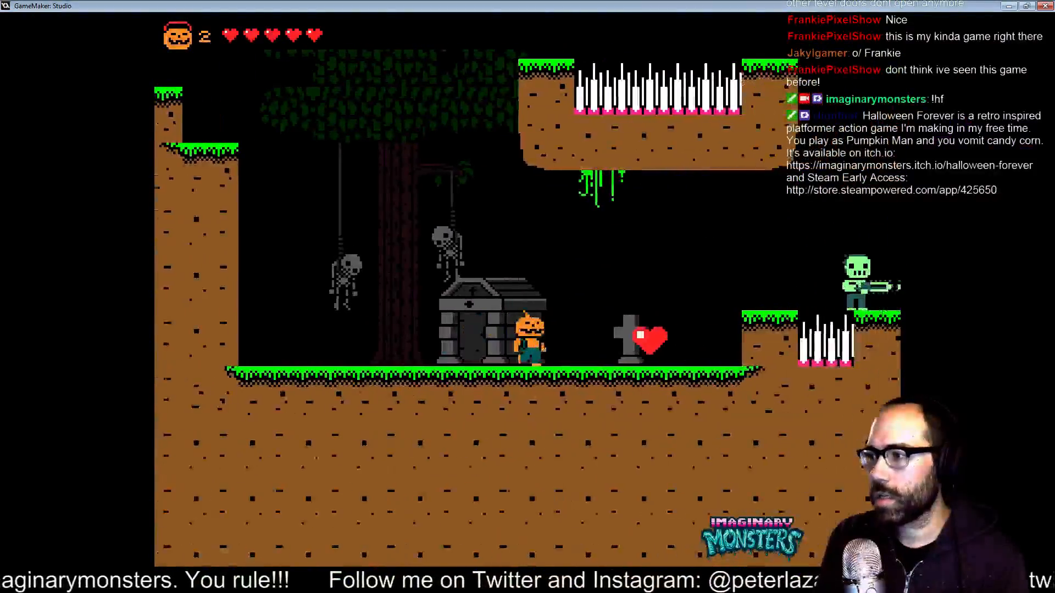
{"action": "key", "text": "x"}
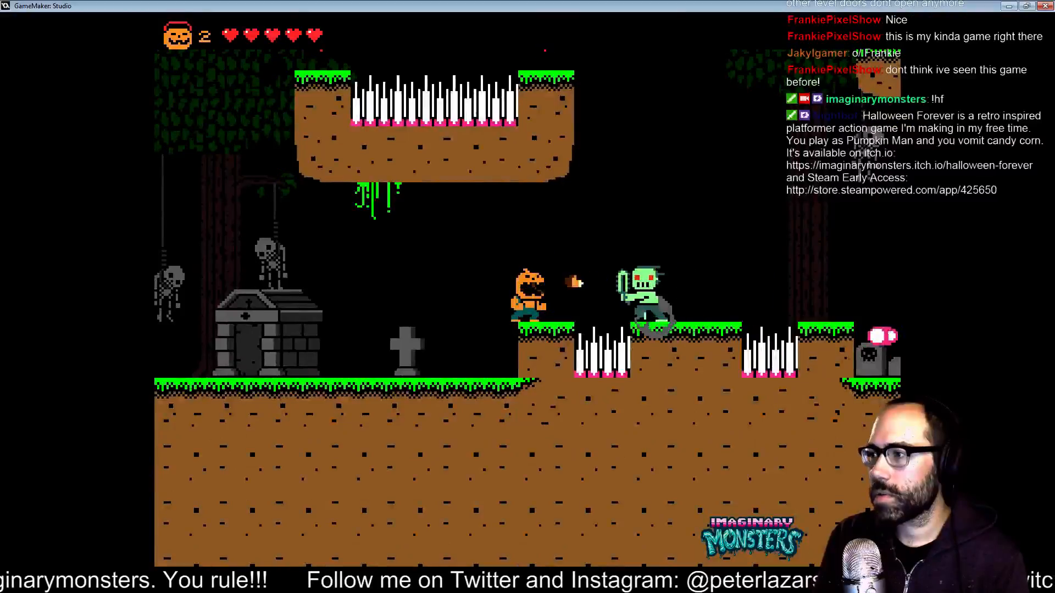
{"action": "key", "text": "z"}
{"action": "key", "text": "Right"}
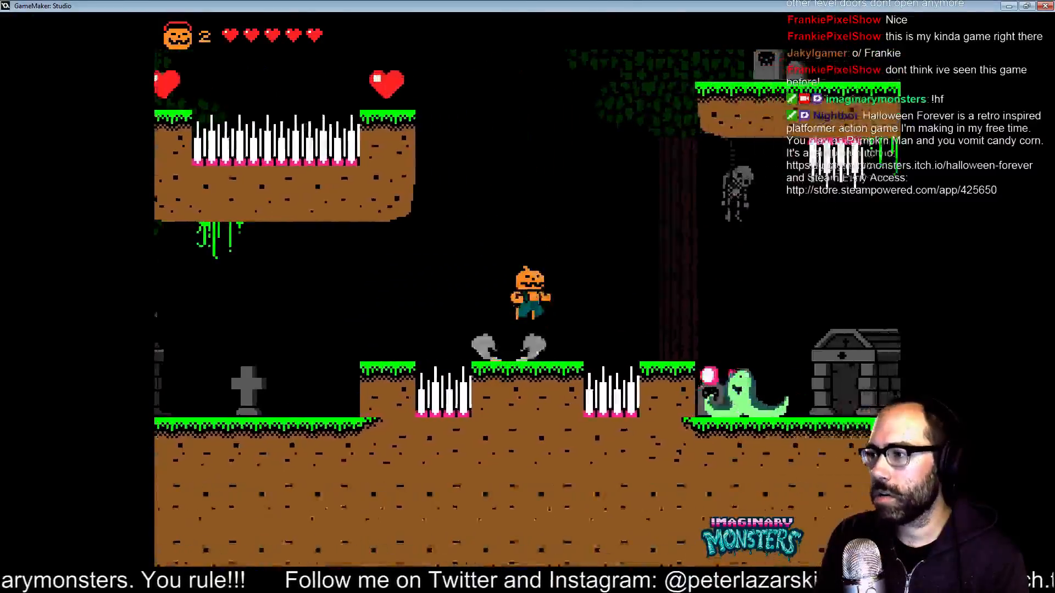
{"action": "key", "text": "z"}
{"action": "key", "text": "x"}
{"action": "key", "text": "z"}
{"action": "key", "text": "Right"}
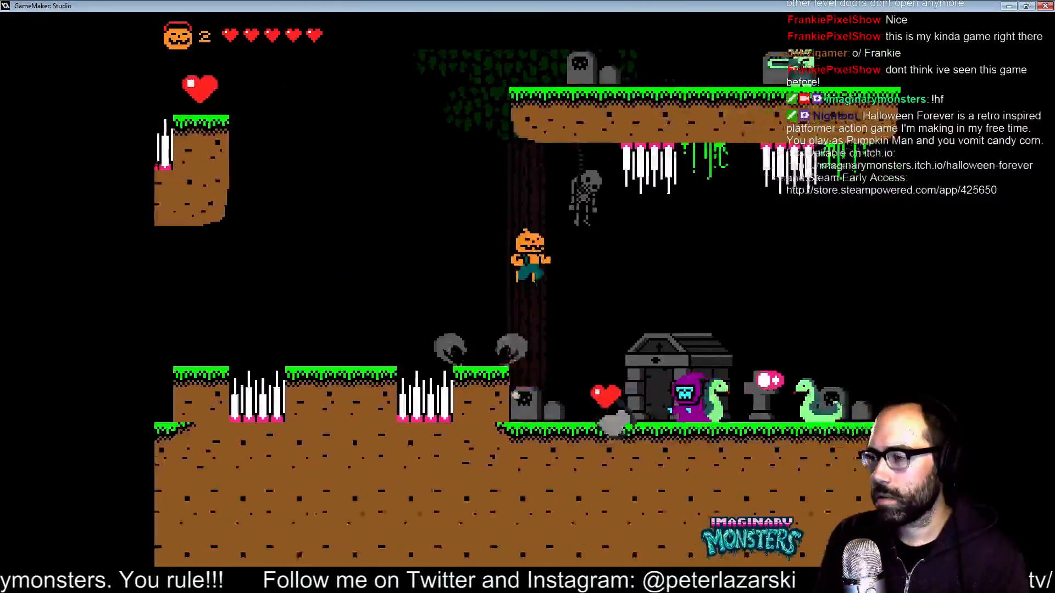
{"action": "key", "text": "x"}
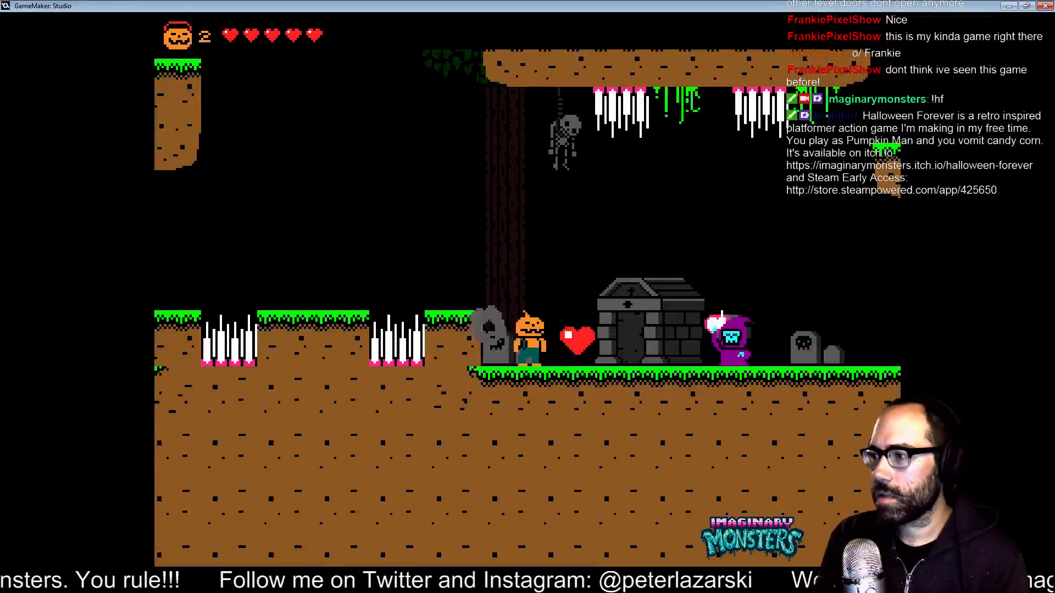
{"action": "key", "text": "z"}
{"action": "key", "text": "Right"}
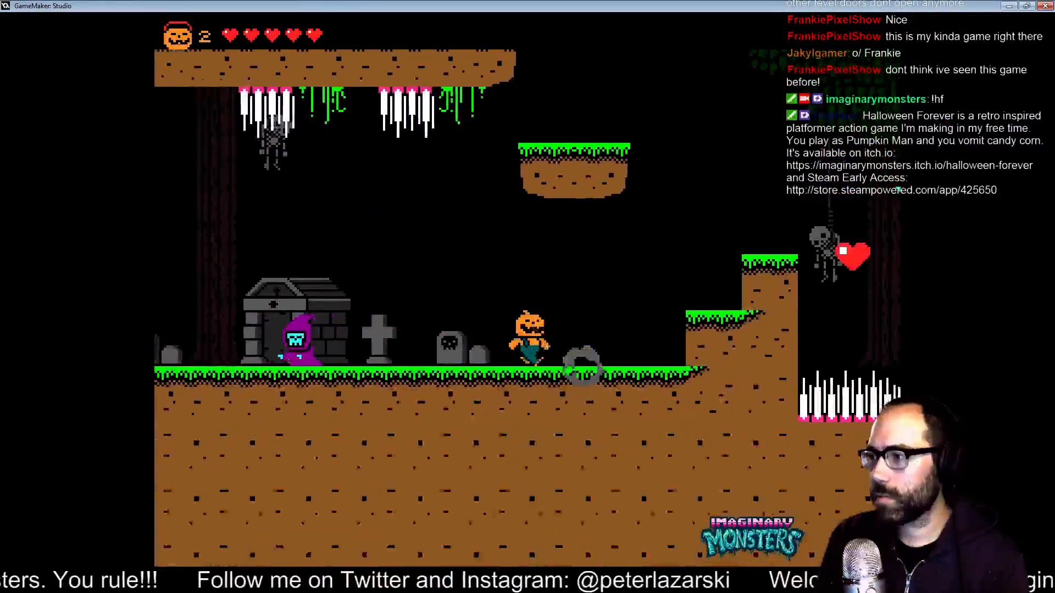
{"action": "key", "text": "z"}
{"action": "key", "text": "Right"}
{"action": "key", "text": "z"}
{"action": "key", "text": "x"}
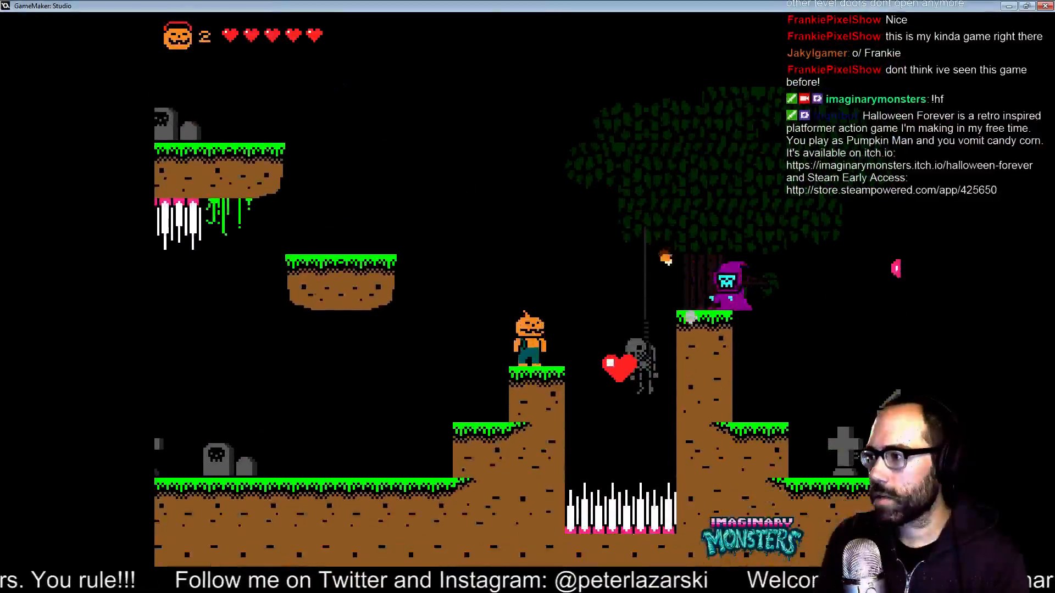
{"action": "key", "text": "z"}
{"action": "key", "text": "Right"}
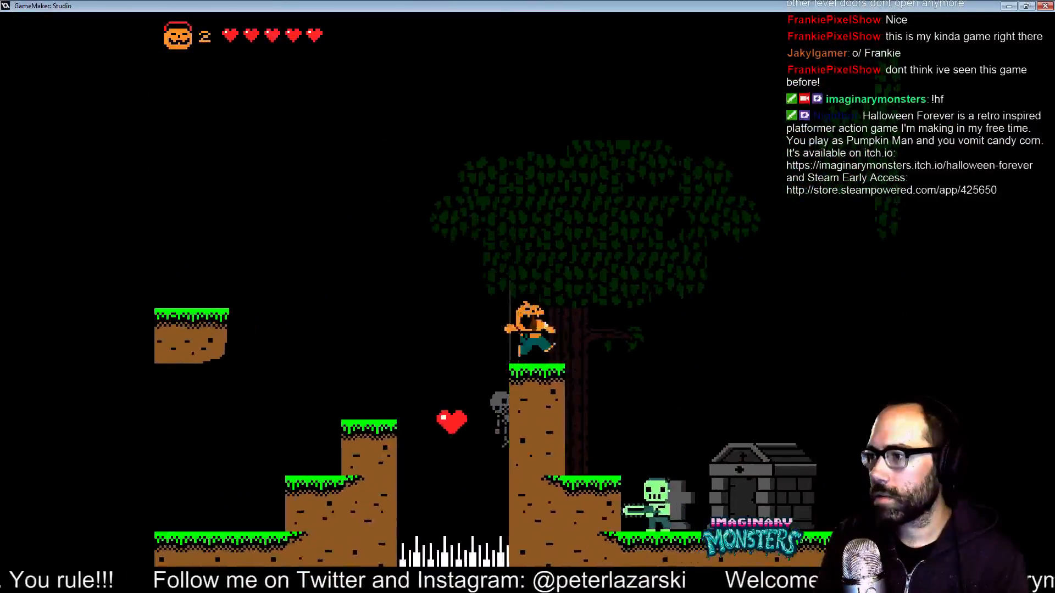
{"action": "key", "text": "z"}
{"action": "key", "text": "Right"}
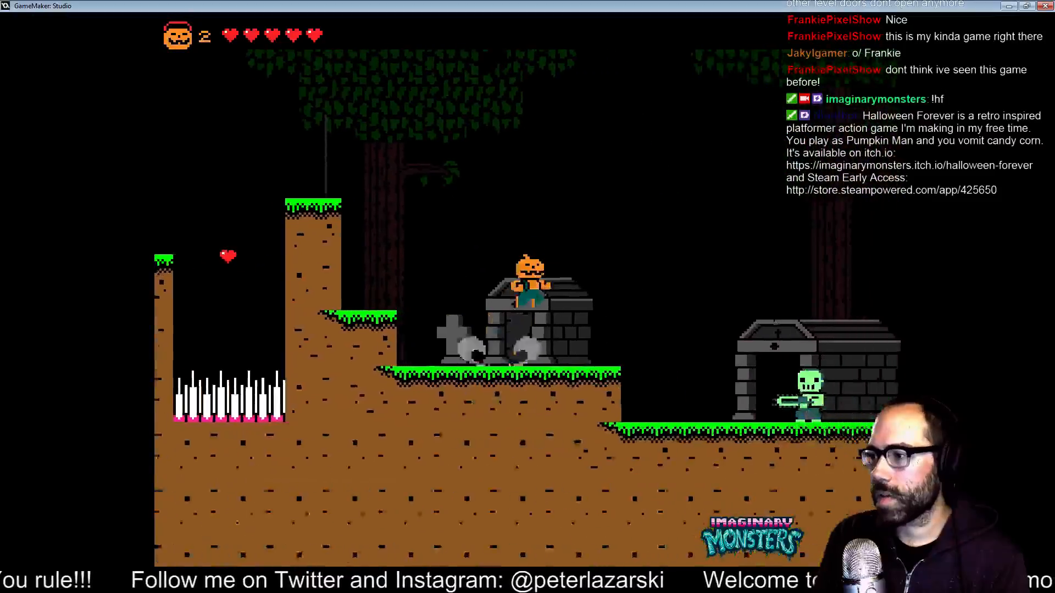
{"action": "key", "text": "Right"}
{"action": "key", "text": "z"}
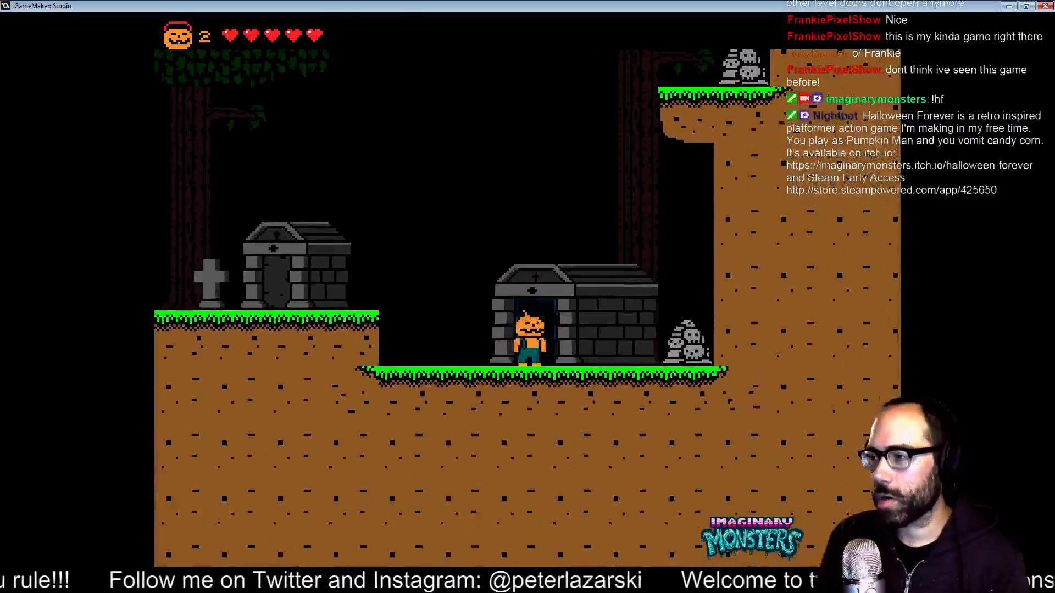
{"action": "key", "text": "Up"}
{"action": "key", "text": "Right"}
{"action": "key", "text": "z"}
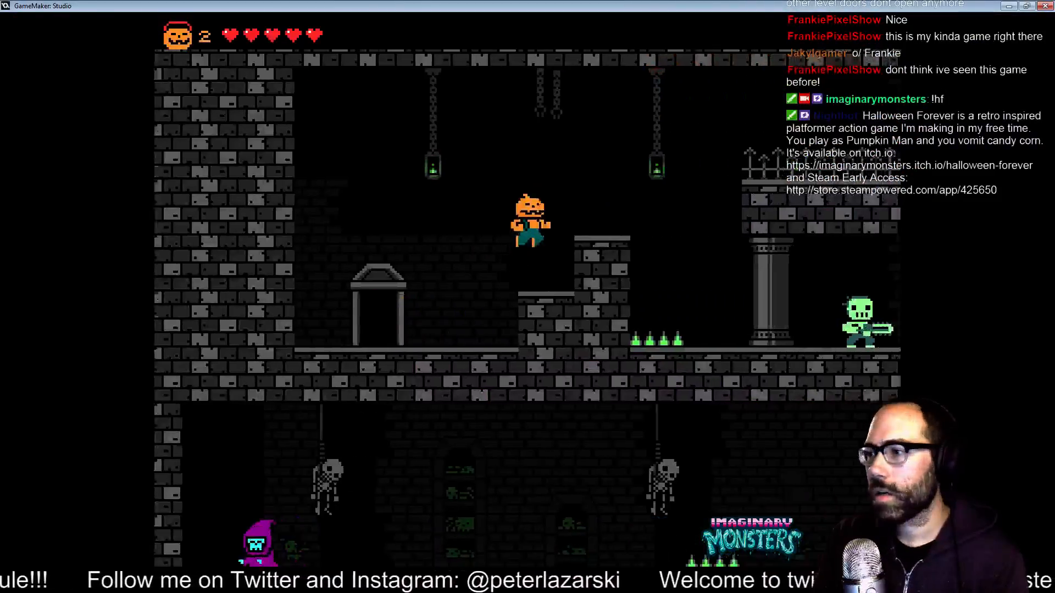
{"action": "key", "text": "Right"}
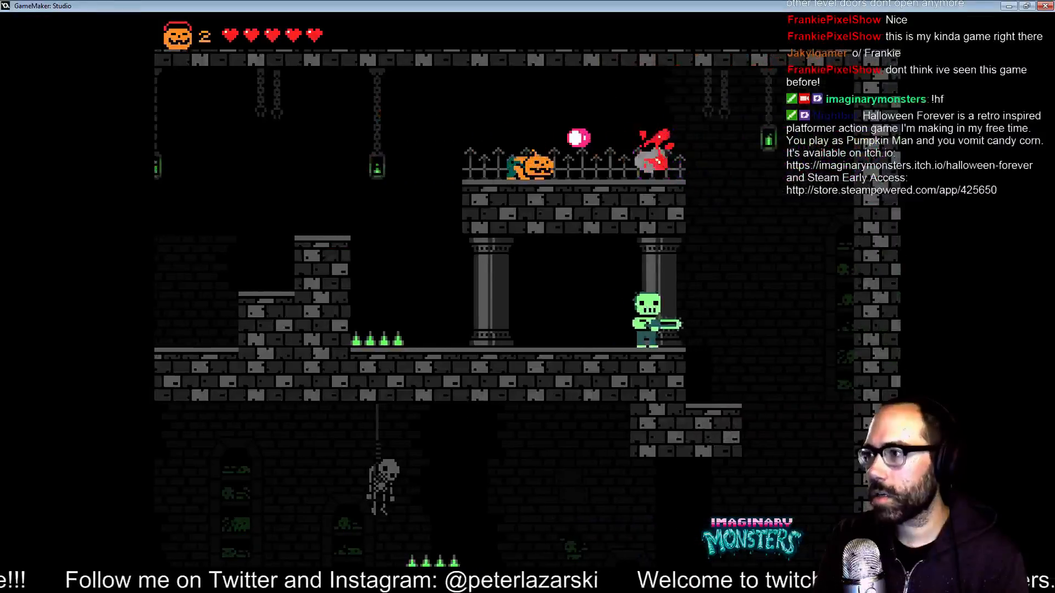
{"action": "key", "text": "Right"}
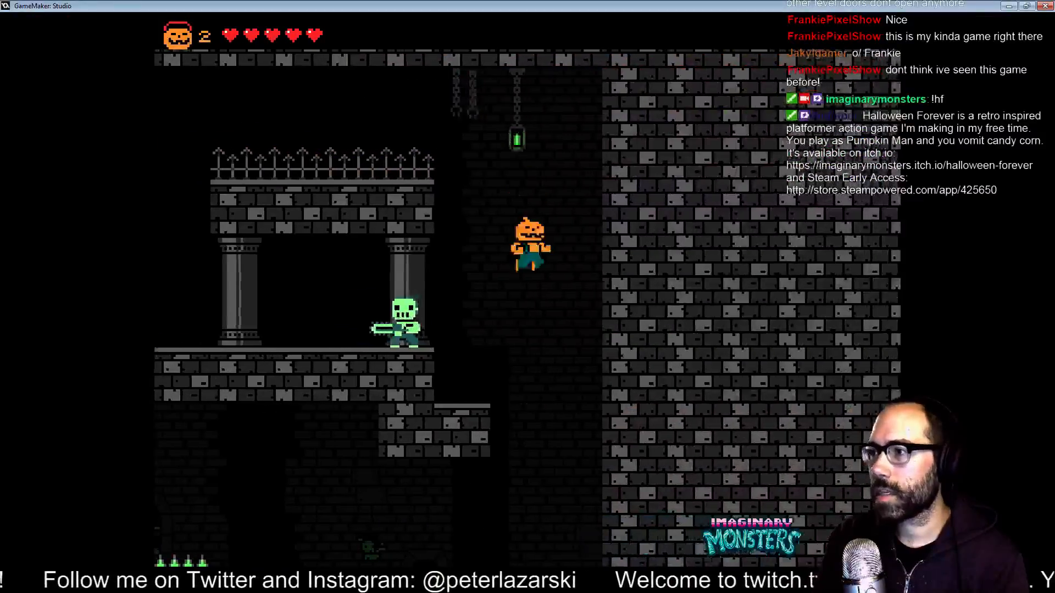
{"action": "key", "text": "Left"}
{"action": "key", "text": "x"}
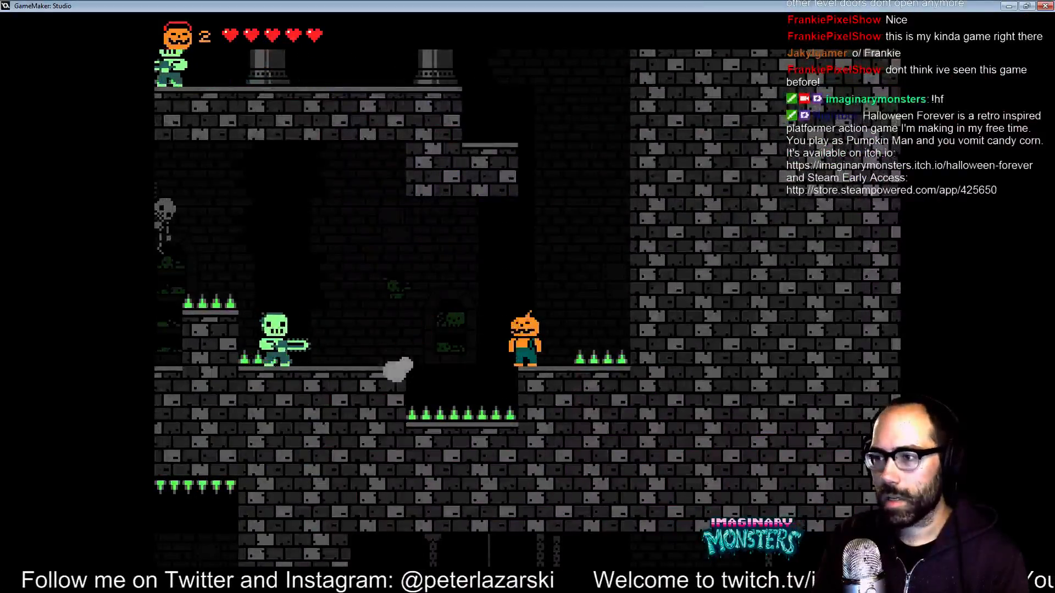
{"action": "key", "text": "Left"}
{"action": "key", "text": "z"}
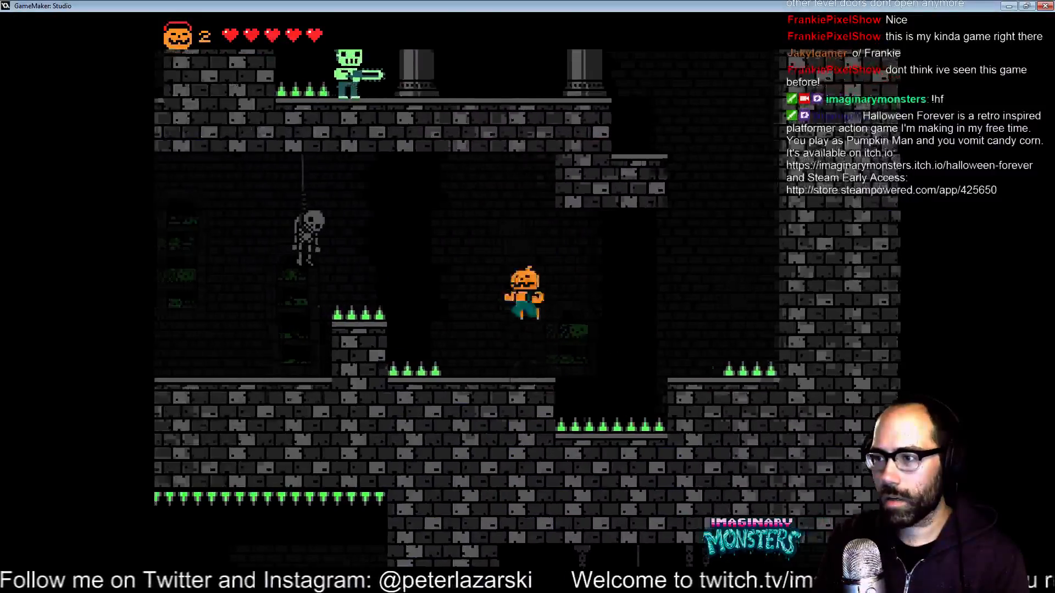
{"action": "key", "text": "z"}
{"action": "key", "text": "Left"}
{"action": "key", "text": "z"}
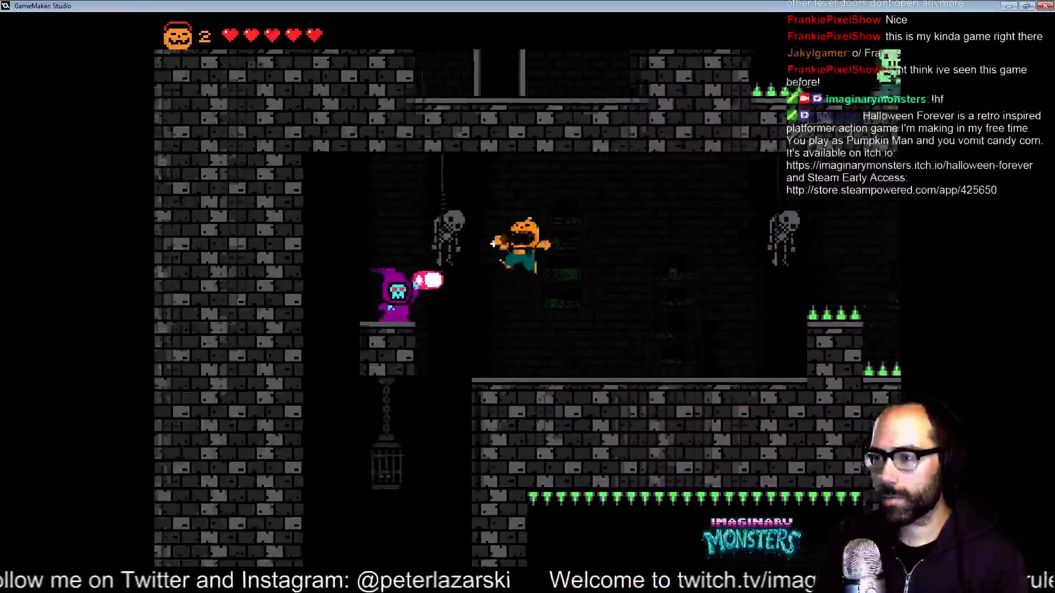
{"action": "key", "text": "x"}
{"action": "key", "text": "z"}
{"action": "key", "text": "Left"}
{"action": "key", "text": "Right"}
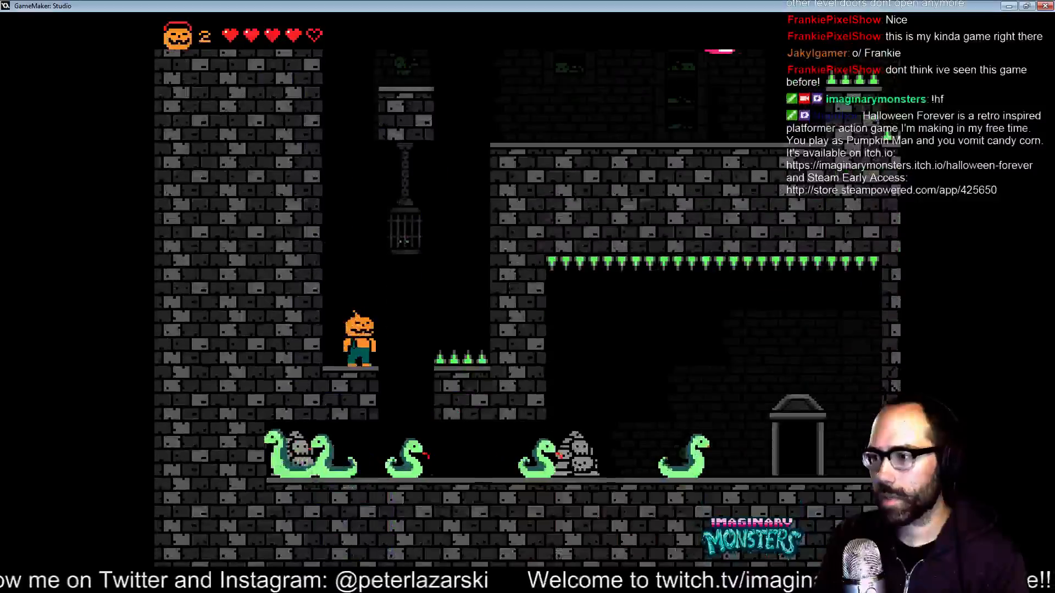
{"action": "key", "text": "Left"}
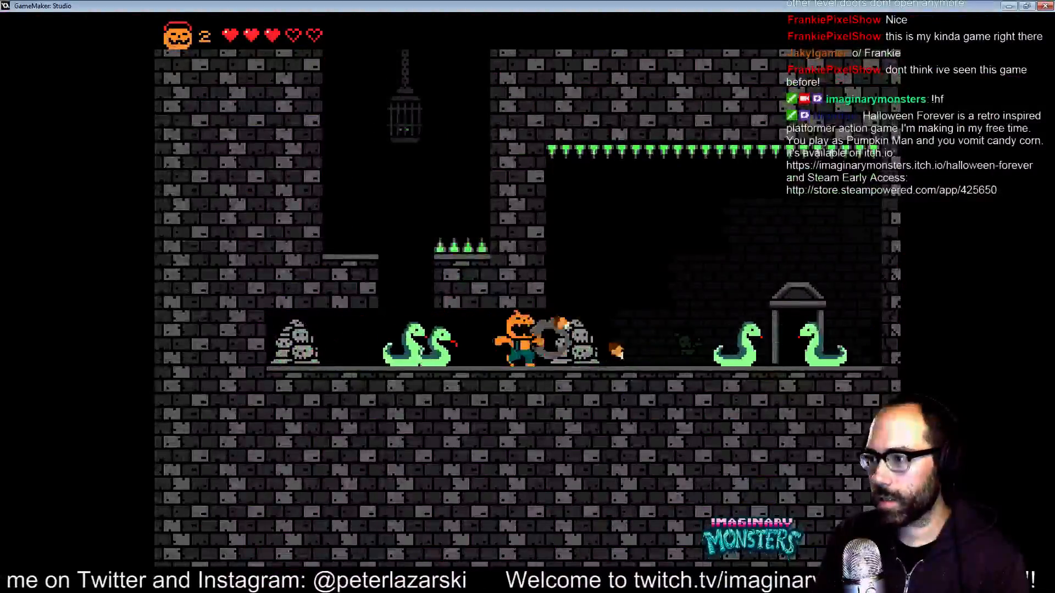
{"action": "key", "text": "Right"}
{"action": "key", "text": "Up"}
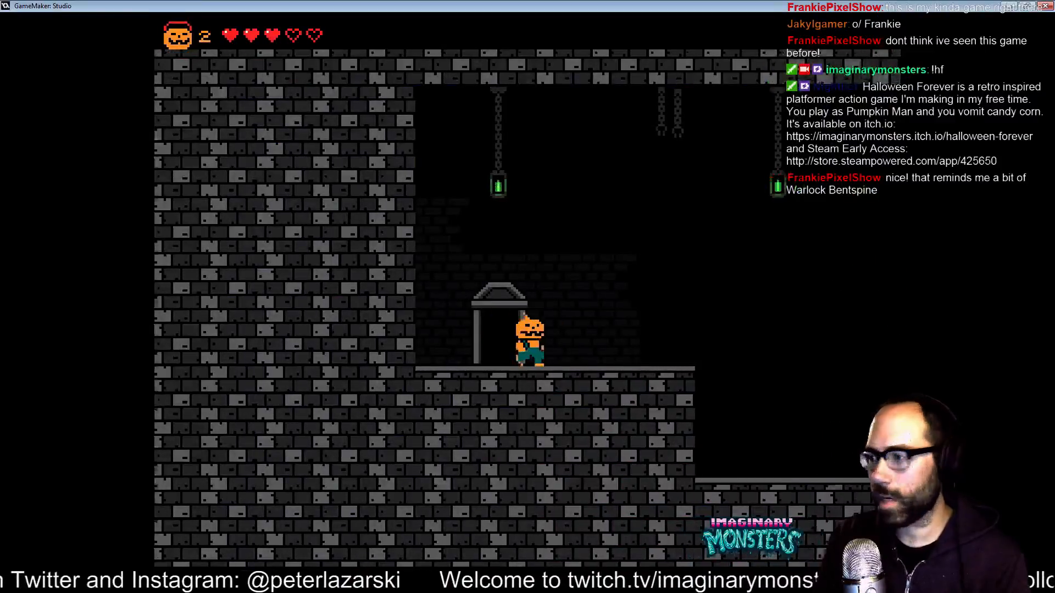
{"action": "key", "text": "Right"}
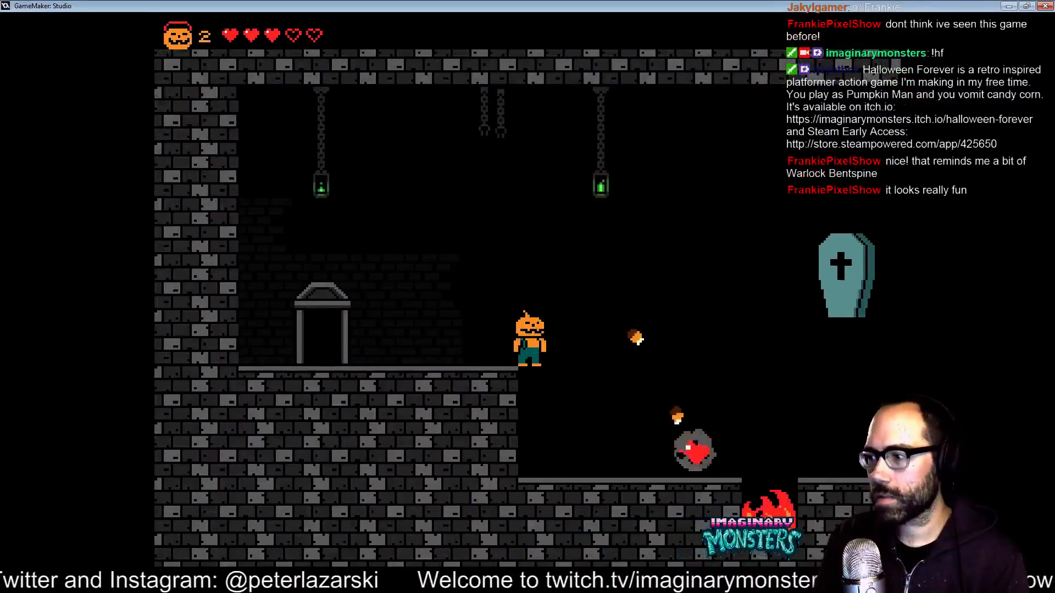
{"action": "key", "text": "Right"}
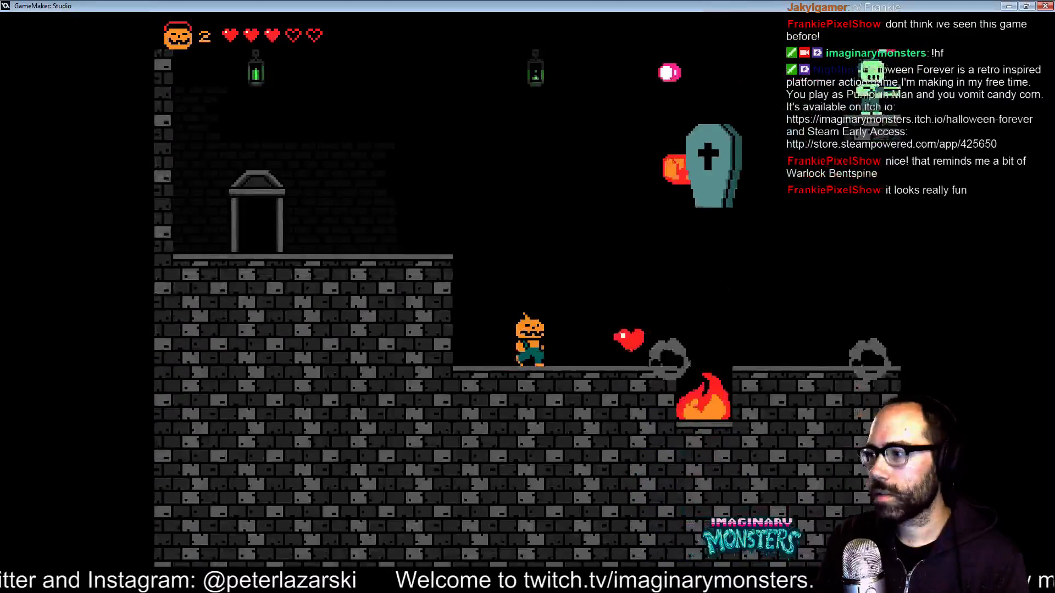
{"action": "key", "text": "Right"}
{"action": "key", "text": "z"}
{"action": "key", "text": "z"}
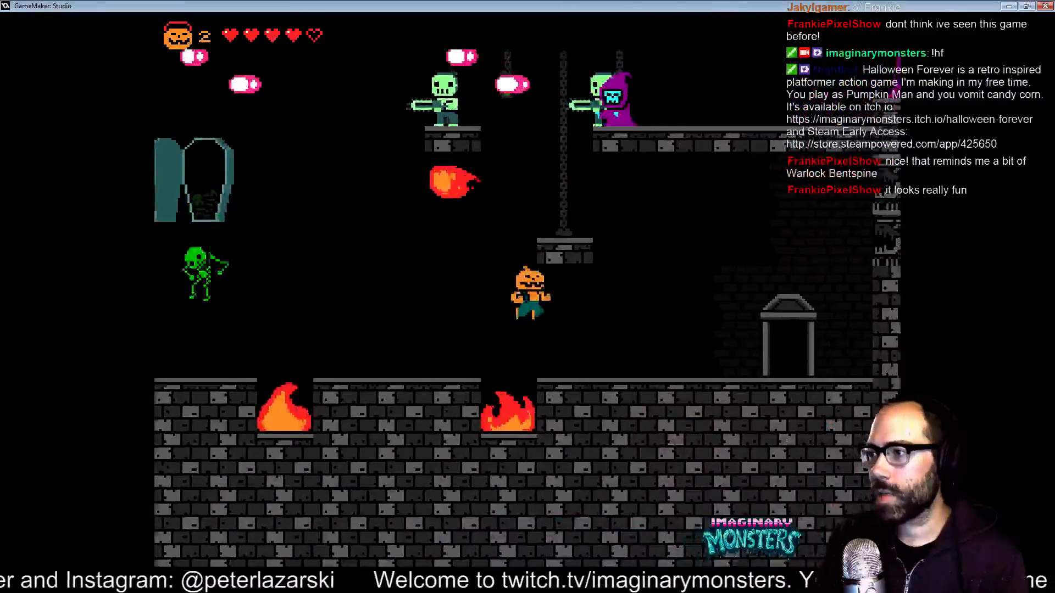
{"action": "key", "text": "Right"}
{"action": "key", "text": "Up"}
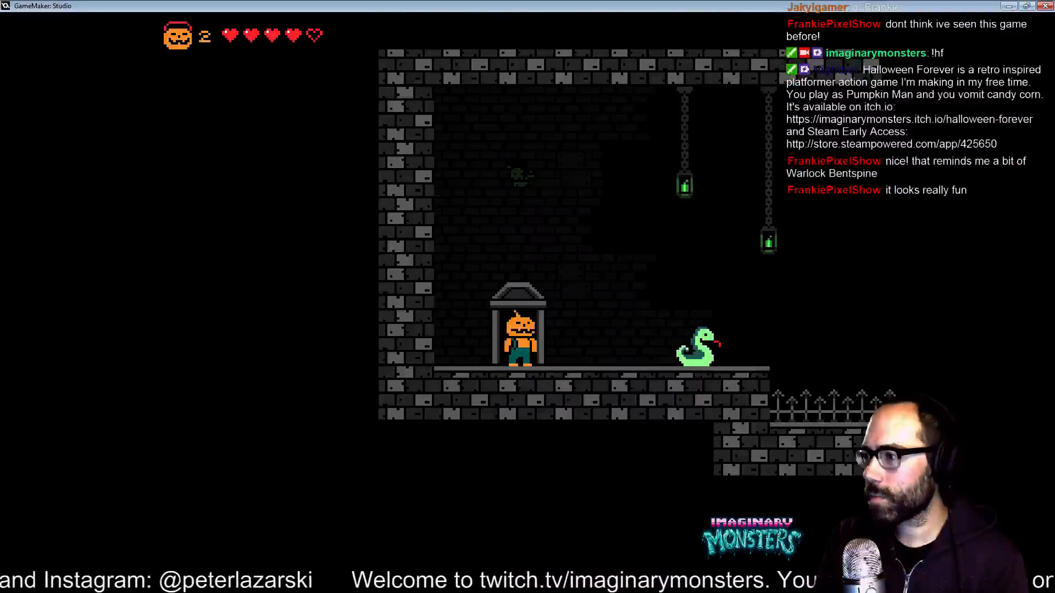
{"action": "key", "text": "Right"}
{"action": "key", "text": "x"}
{"action": "key", "text": "Right"}
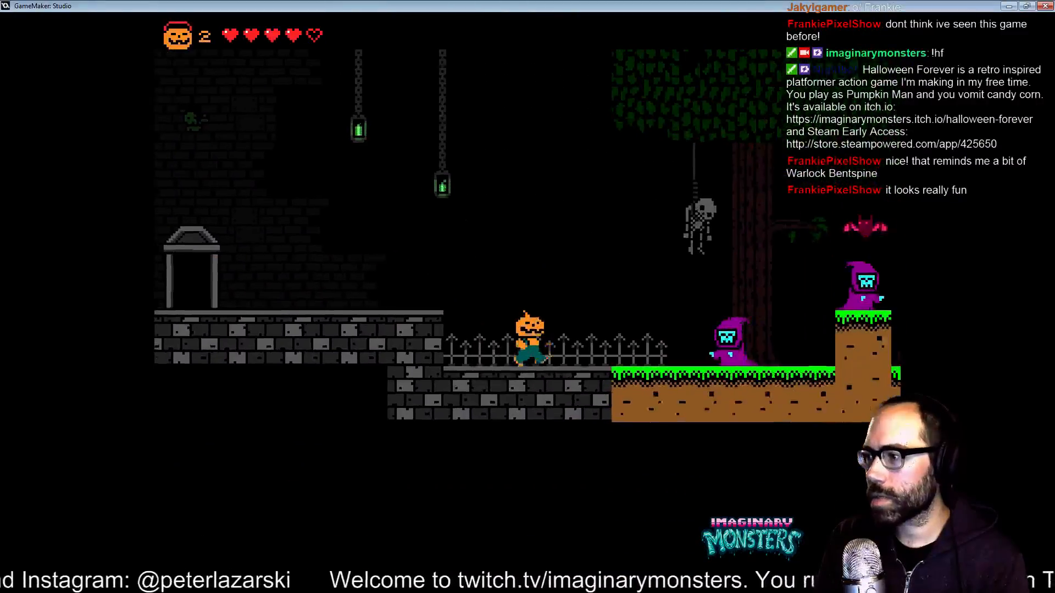
{"action": "key", "text": "Right"}
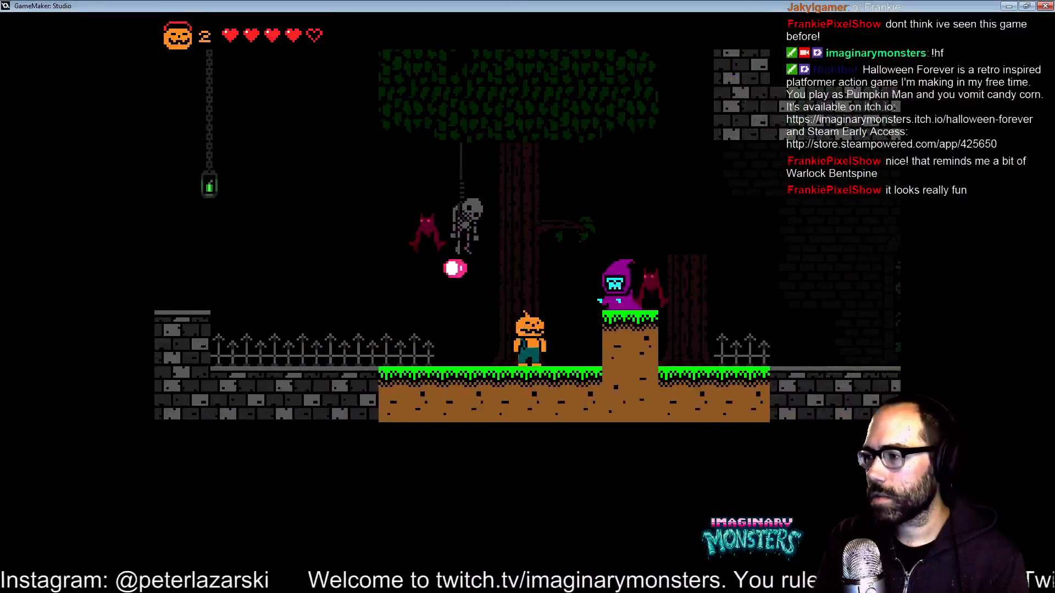
{"action": "key", "text": "Left"}
{"action": "key", "text": "z"}
{"action": "key", "text": "x"}
{"action": "key", "text": "Right"}
{"action": "key", "text": "z"}
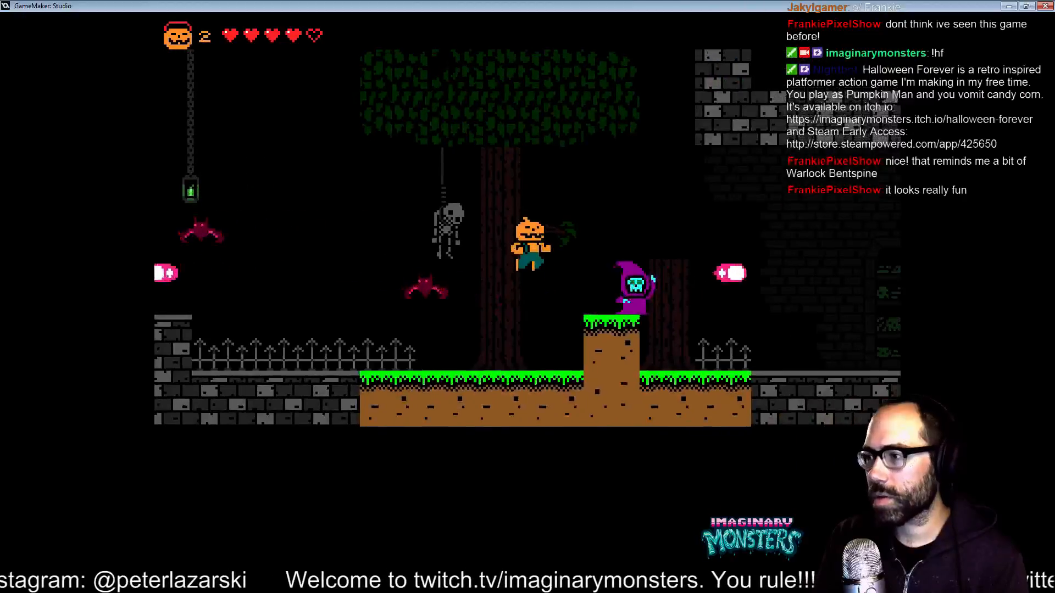
{"action": "key", "text": "x"}
{"action": "key", "text": "z"}
{"action": "key", "text": "Right"}
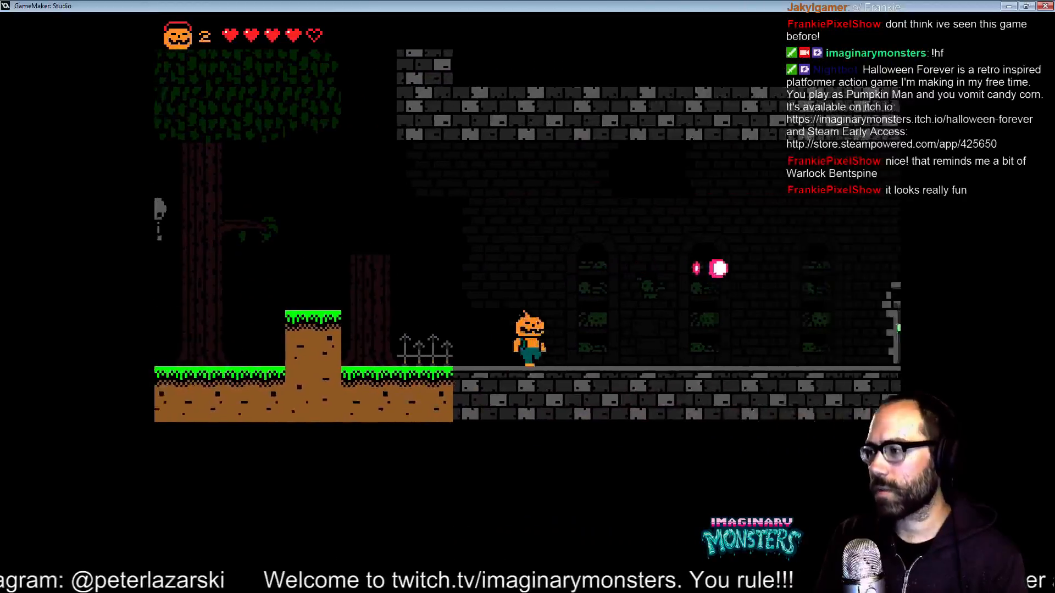
{"action": "key", "text": "Right"}
{"action": "key", "text": "x"}
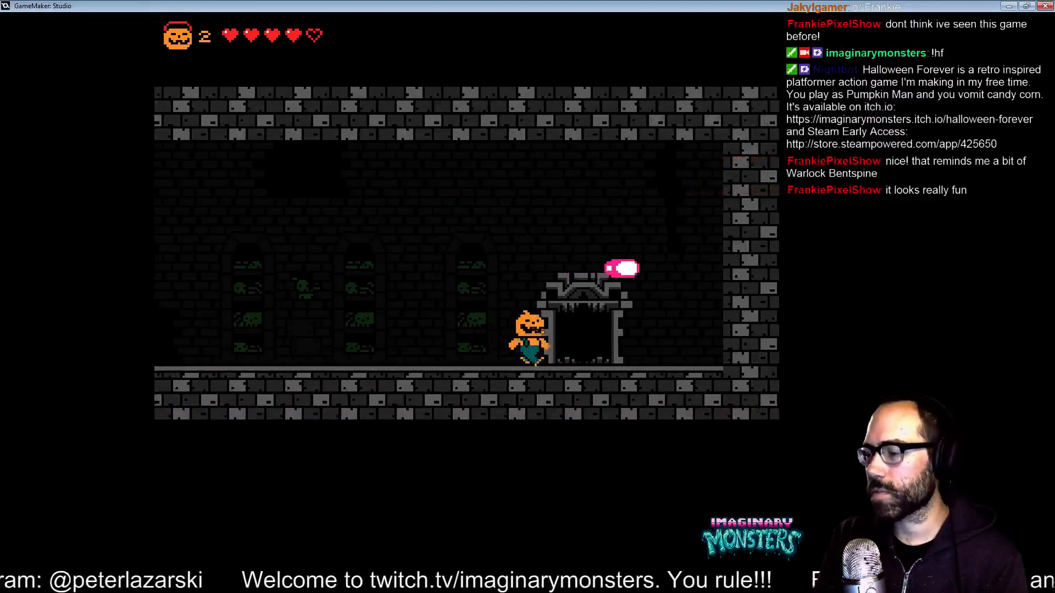
{"action": "key", "text": "Right"}
{"action": "key", "text": "Up"}
{"action": "key", "text": "z"}
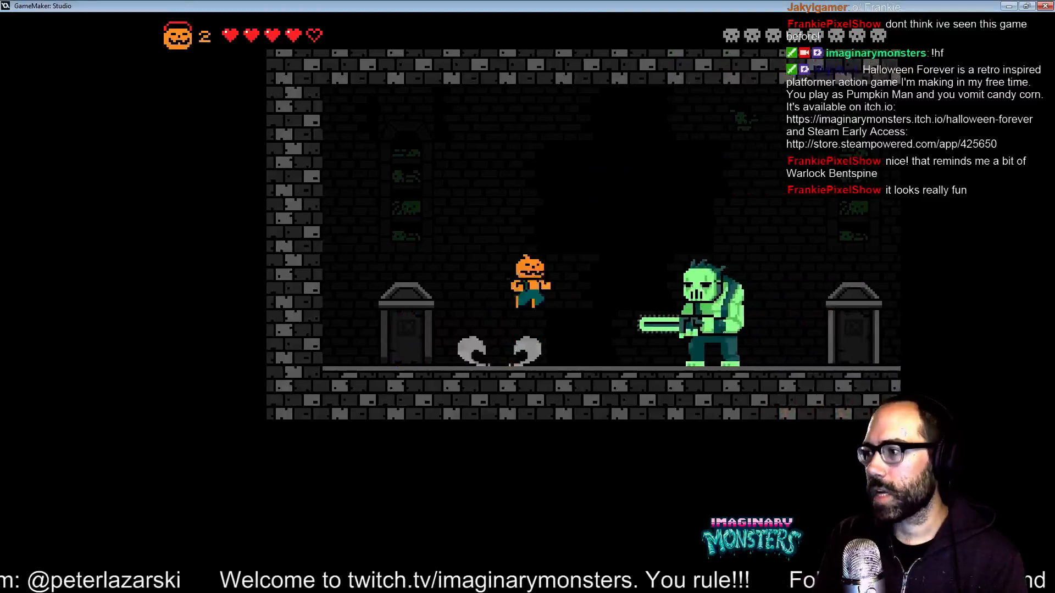
{"action": "key", "text": "Left"}
{"action": "key", "text": "x"}
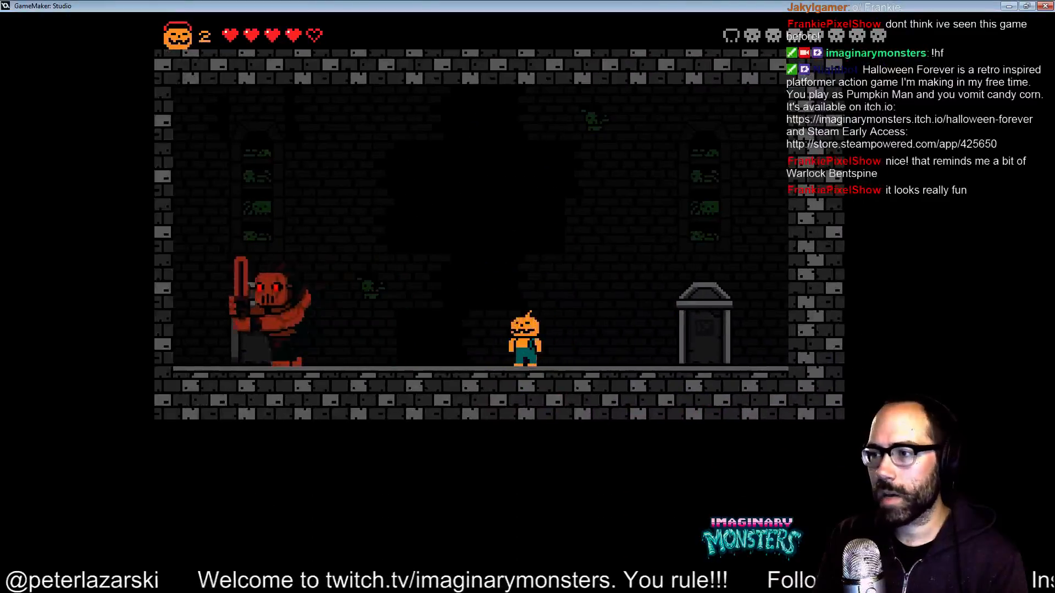
{"action": "key", "text": "Right"}
{"action": "key", "text": "x"}
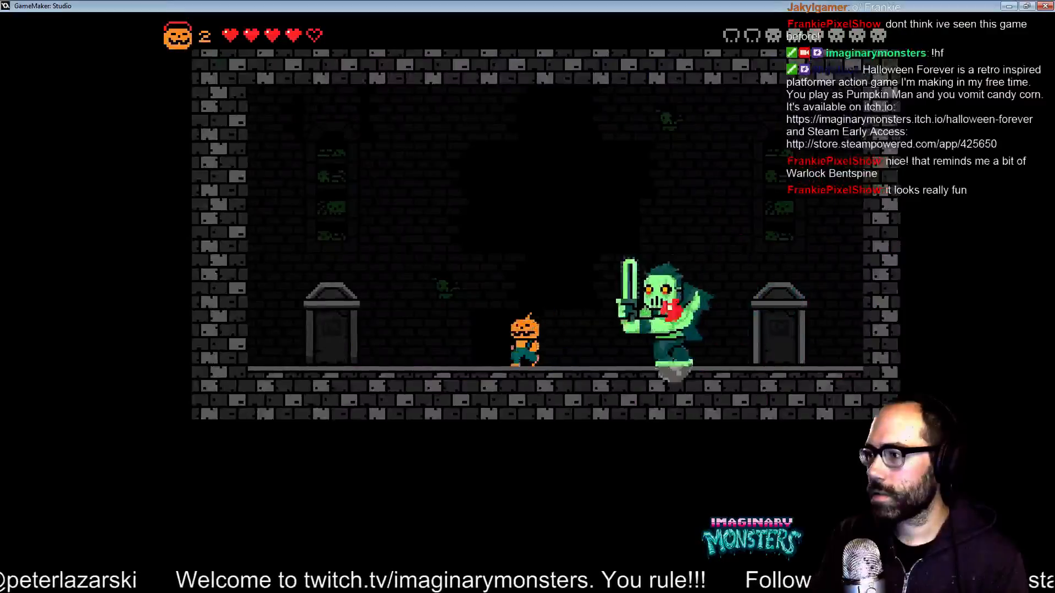
{"action": "key", "text": "z"}
{"action": "key", "text": "Right"}
{"action": "key", "text": "Left"}
{"action": "key", "text": "Right"}
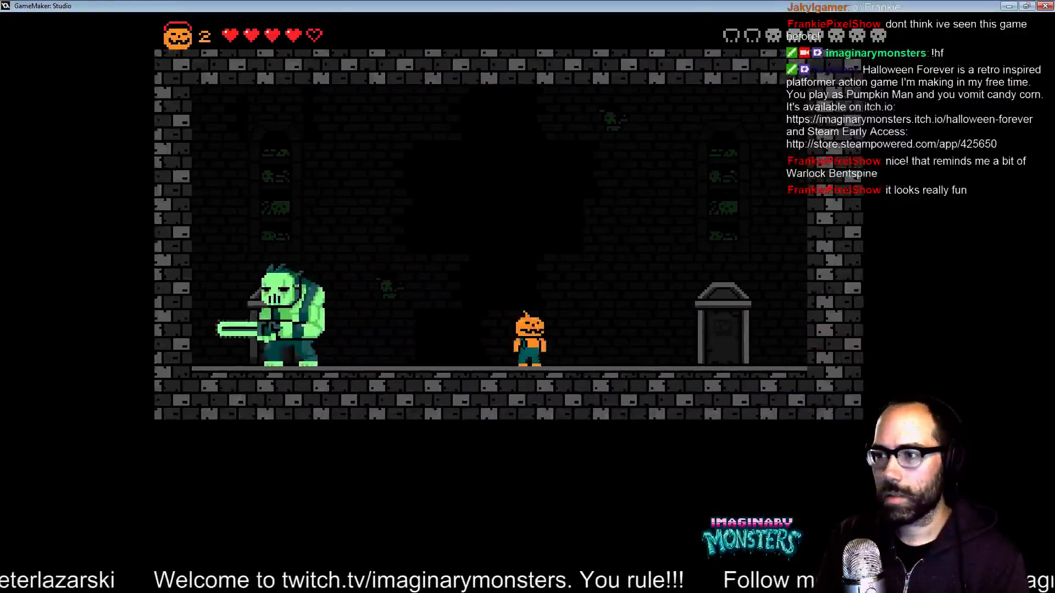
{"action": "key", "text": "Left"}
{"action": "key", "text": "z"}
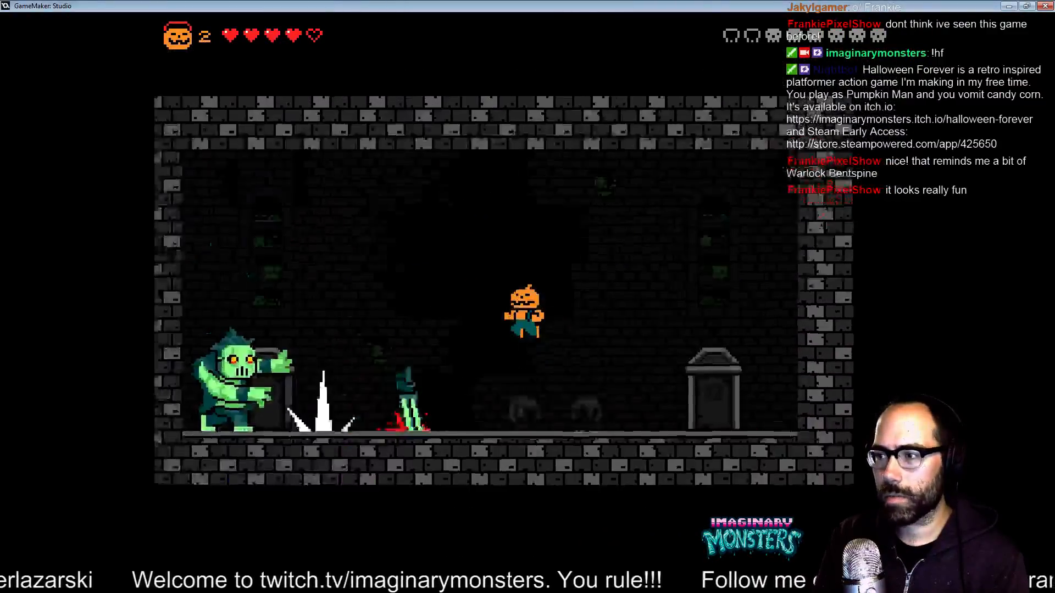
{"action": "key", "text": "Left"}
{"action": "key", "text": "x"}
{"action": "key", "text": "x"}
{"action": "key", "text": "z"}
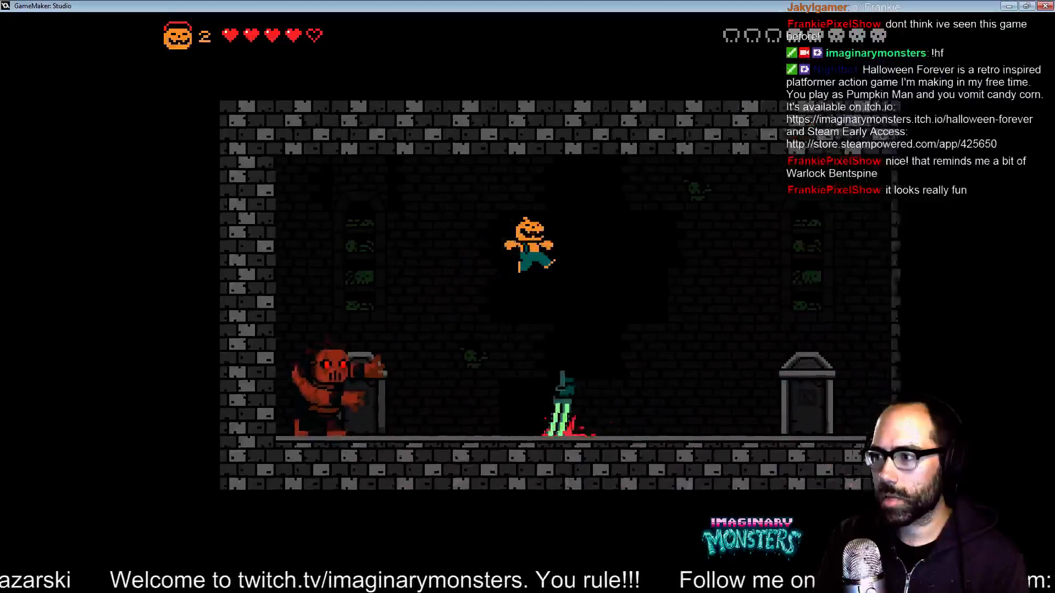
{"action": "key", "text": "z"}
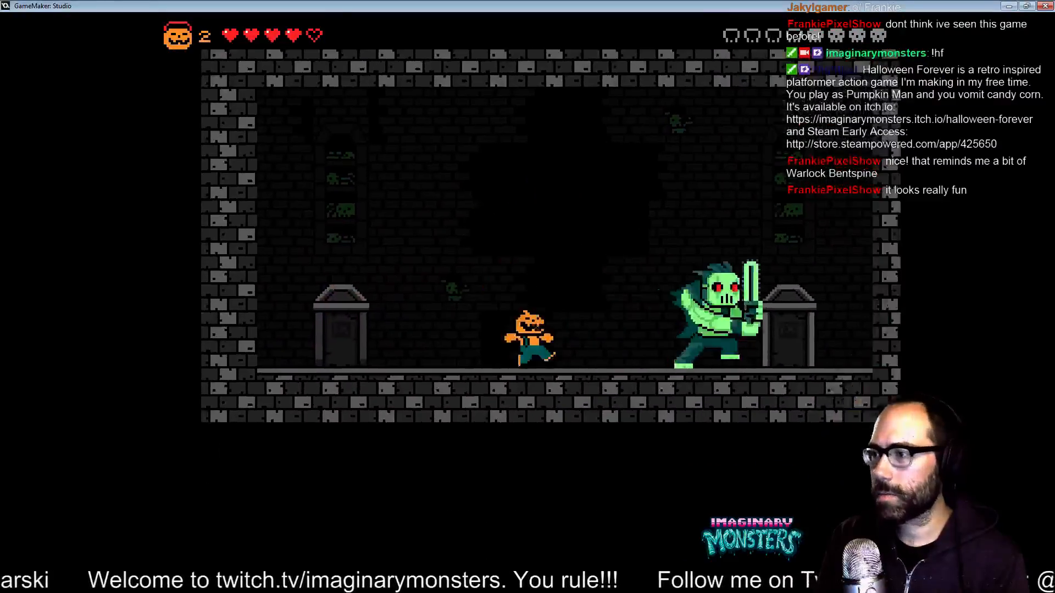
Fight the green chainsaw boss with candy corn, dodging its charges until it is defeated.
{"action": "key", "text": "x"}
{"action": "key", "text": "z"}
{"action": "key", "text": "Left"}
{"action": "key", "text": "x"}
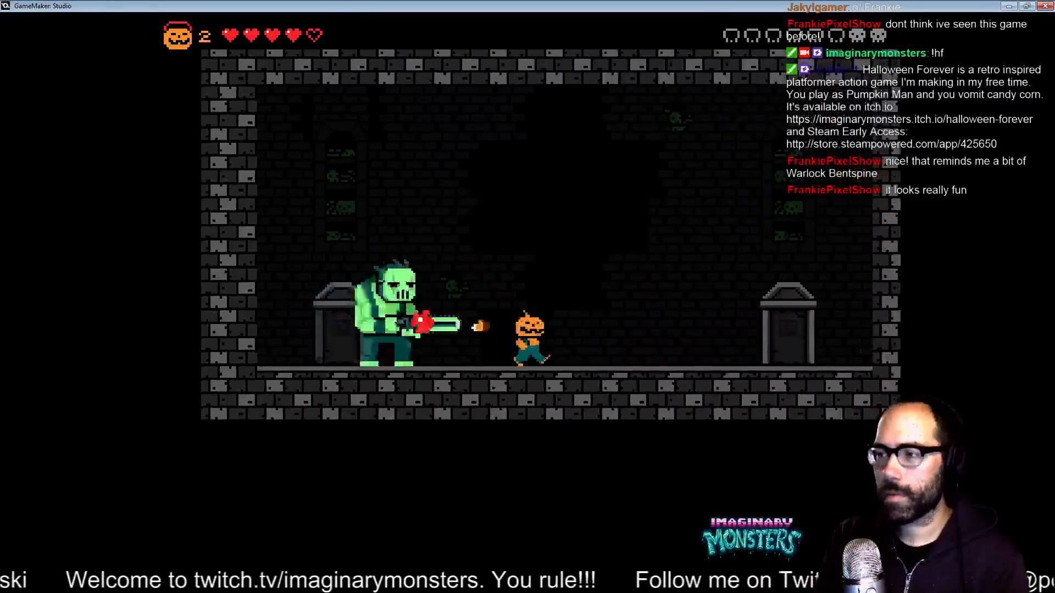
{"action": "key", "text": "z"}
{"action": "key", "text": "Right"}
{"action": "key", "text": "Left"}
{"action": "key", "text": "z"}
{"action": "key", "text": "Right"}
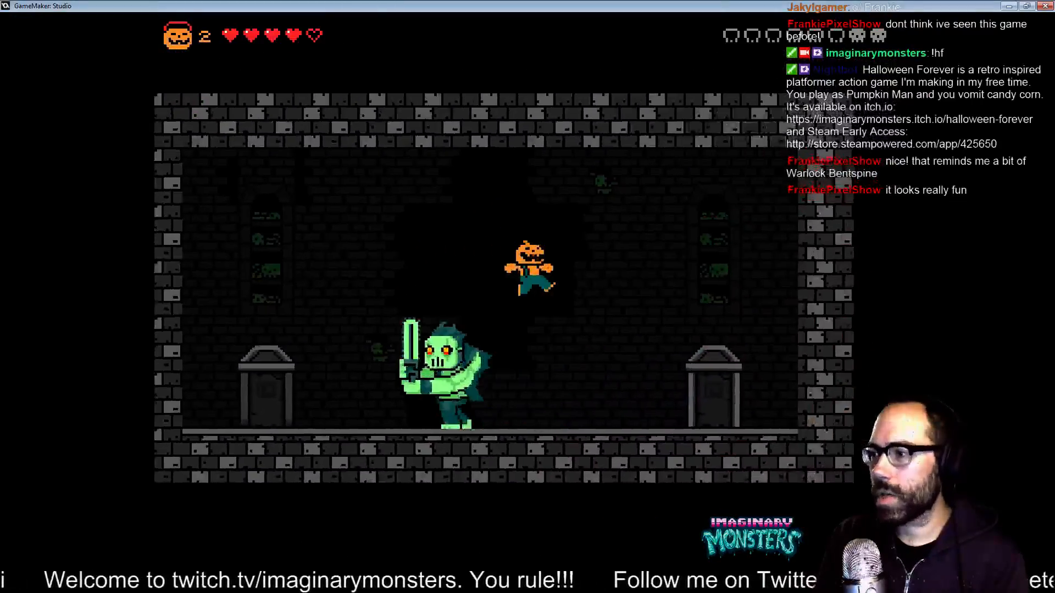
{"action": "key", "text": "Left"}
{"action": "key", "text": "x"}
{"action": "key", "text": "Right"}
{"action": "key", "text": "z"}
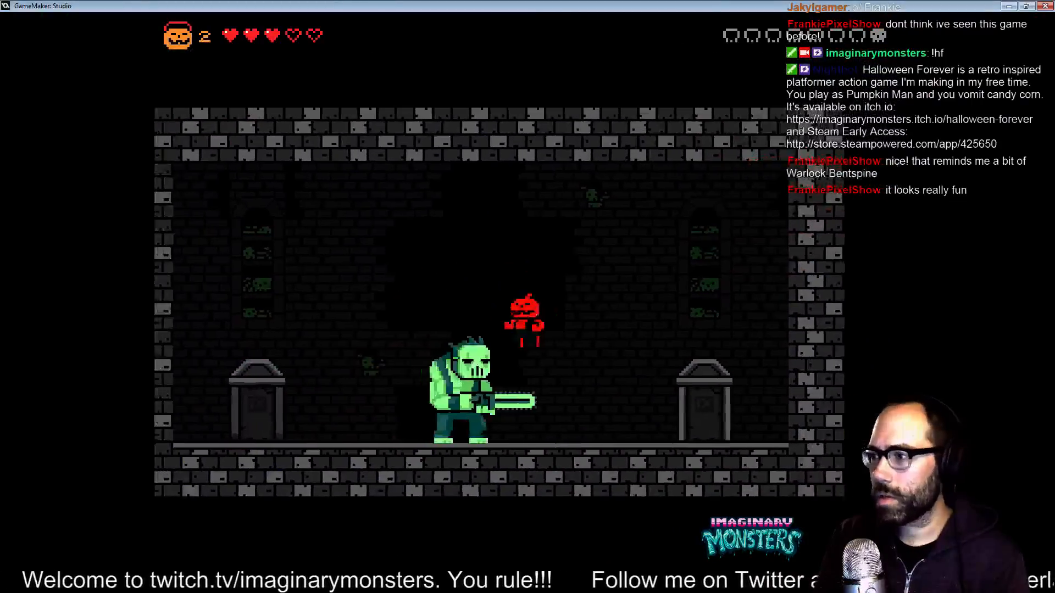
{"action": "key", "text": "Left"}
{"action": "key", "text": "z"}
{"action": "key", "text": "Right"}
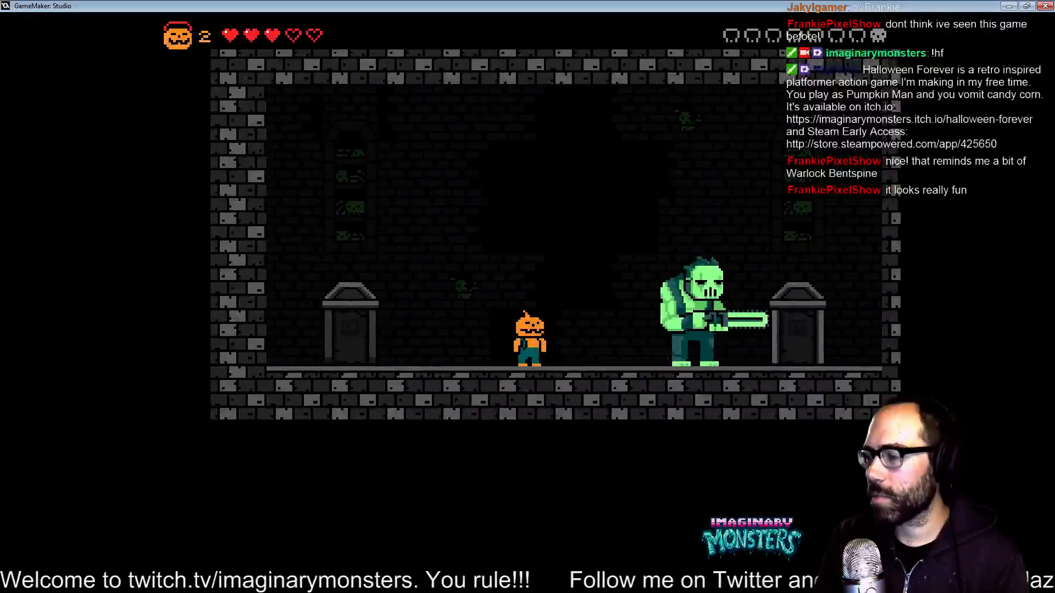
{"action": "key", "text": "Right"}
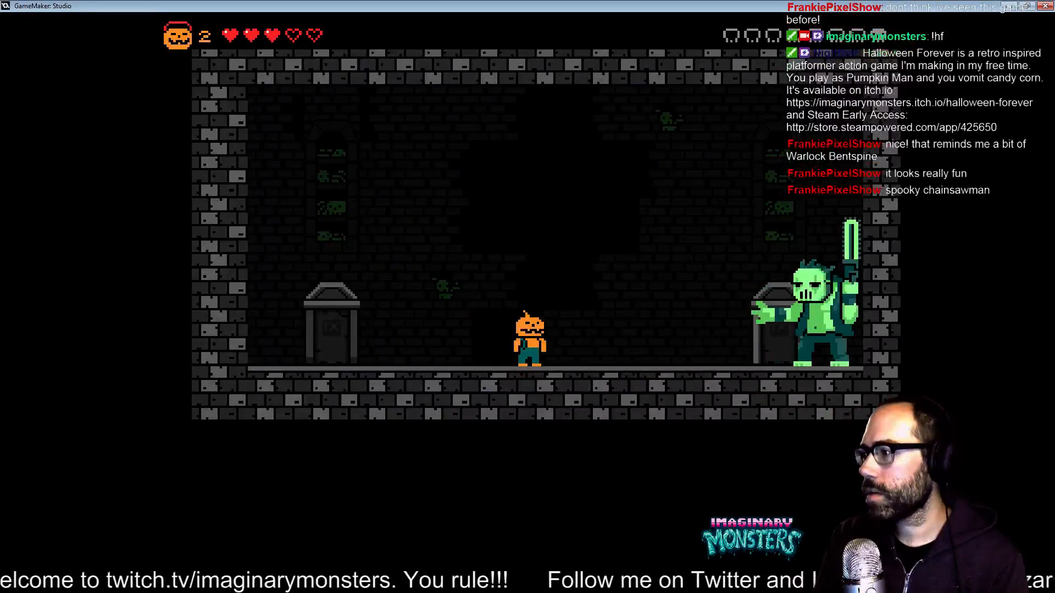
{"action": "key", "text": "Right"}
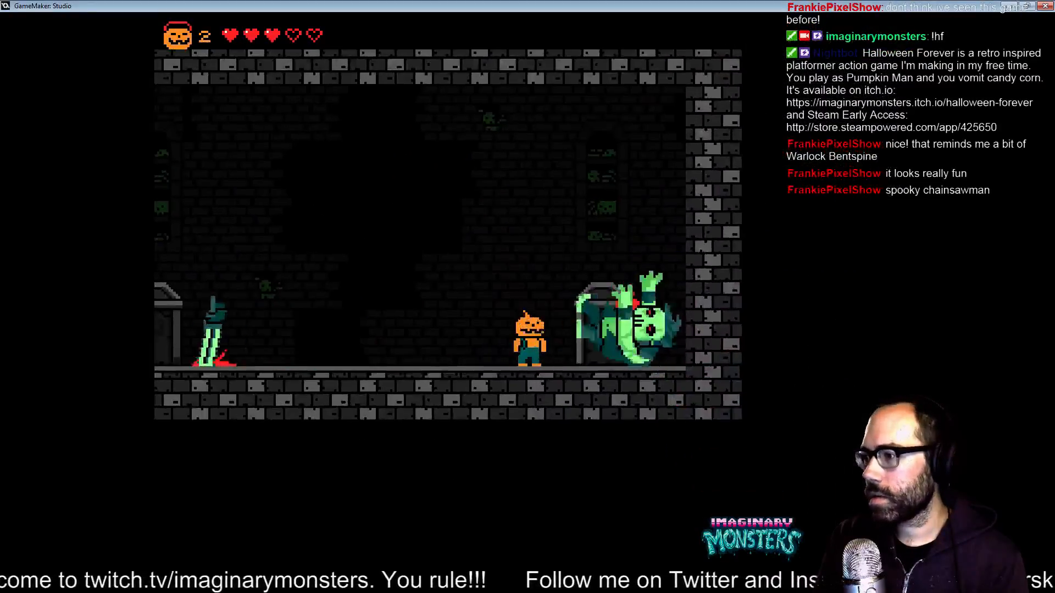
Roam the cleared boss room and leave through the opened blue door.
{"action": "key", "text": "Left"}
{"action": "key", "text": "z"}
{"action": "key", "text": "Left"}
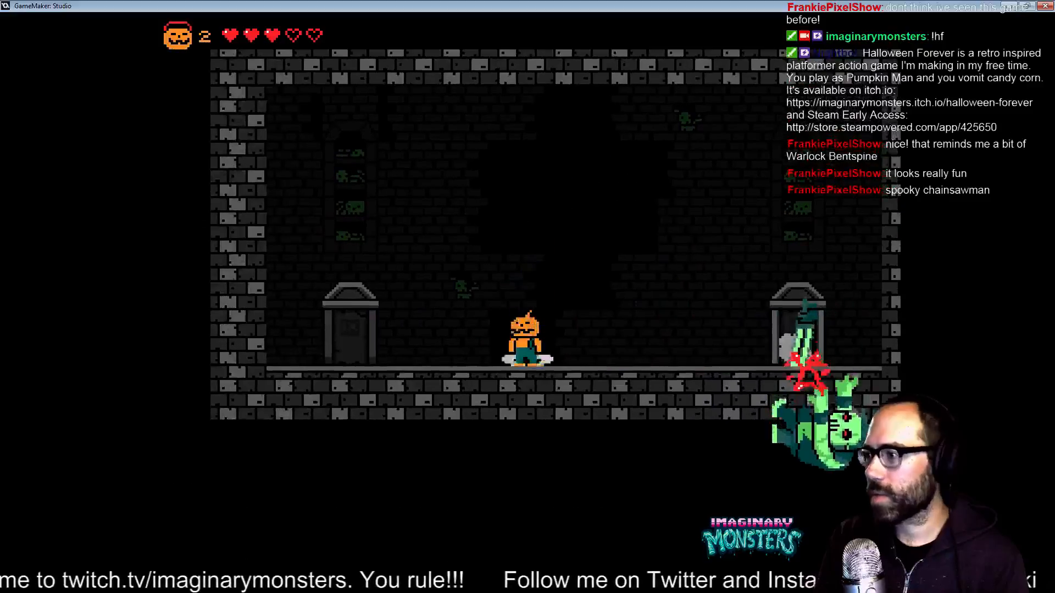
{"action": "key", "text": "Right"}
{"action": "key", "text": "z"}
{"action": "key", "text": "Left"}
{"action": "key", "text": "Right"}
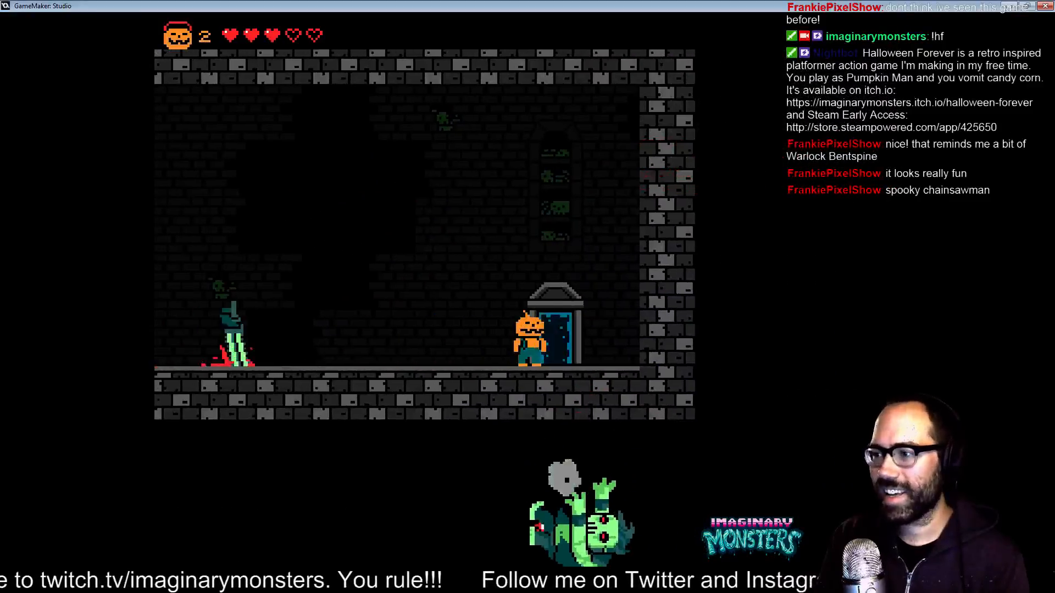
{"action": "key", "text": "Left"}
{"action": "key", "text": "z"}
{"action": "key", "text": "Right"}
{"action": "key", "text": "z"}
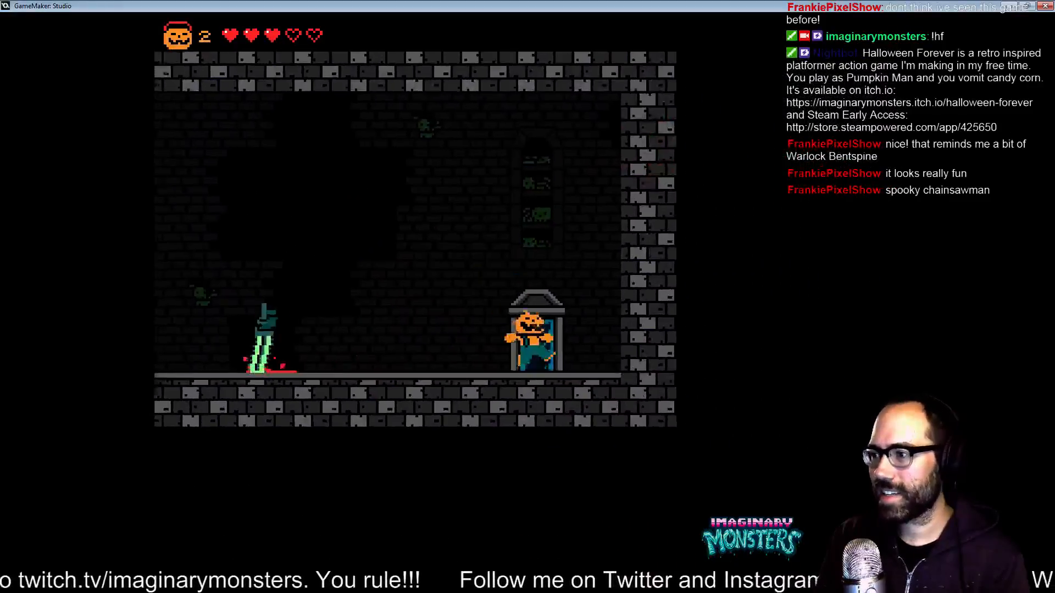
{"action": "key", "text": "Up"}
Descend the stone steps, defeat the snake, collect its heart and climb the ladder to the wooden bridge.
{"action": "key", "text": "Right"}
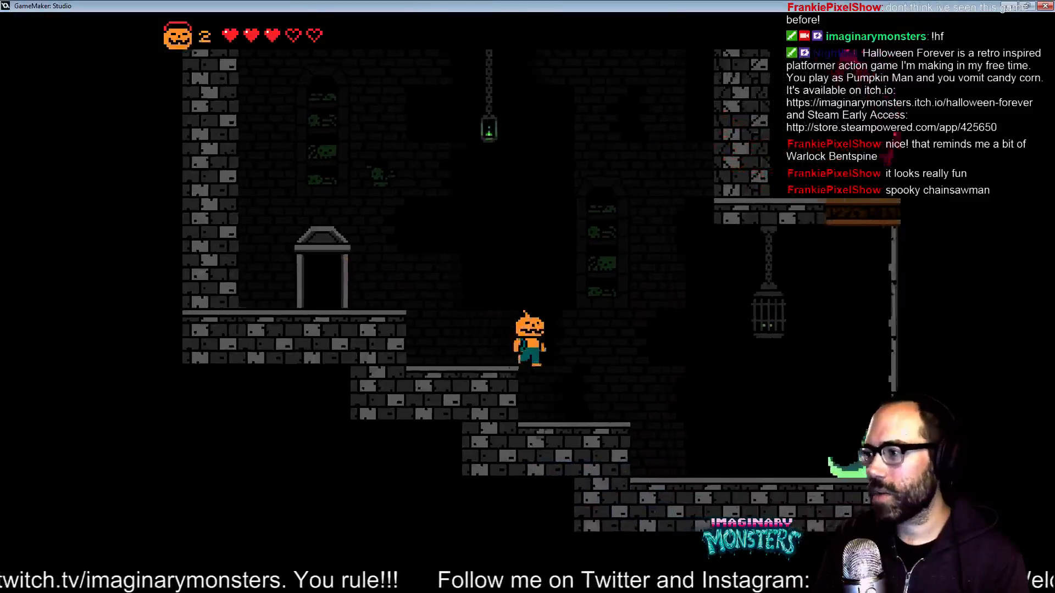
{"action": "key", "text": "Right"}
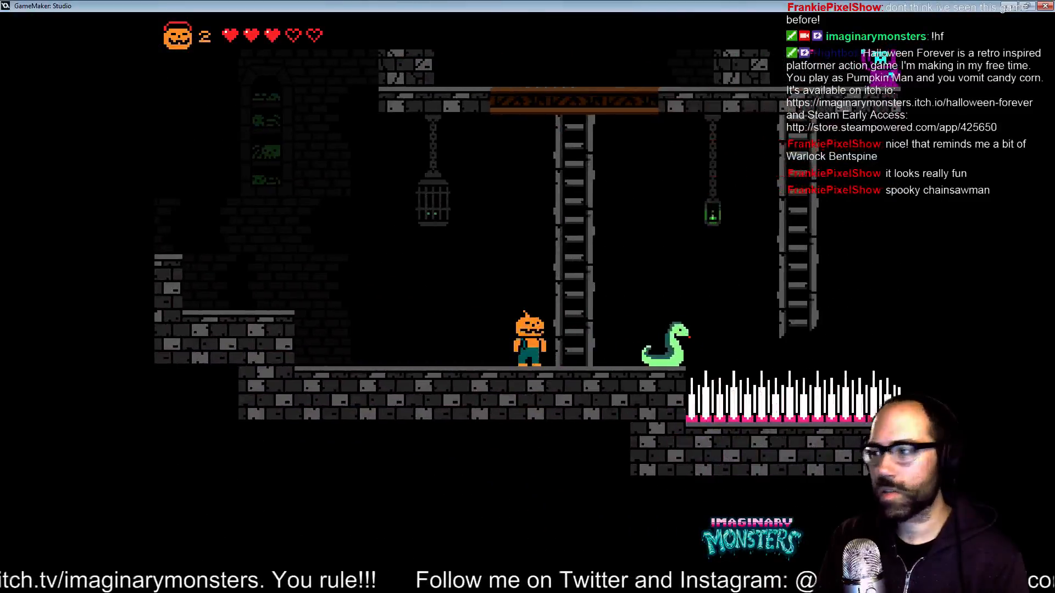
{"action": "key", "text": "Right"}
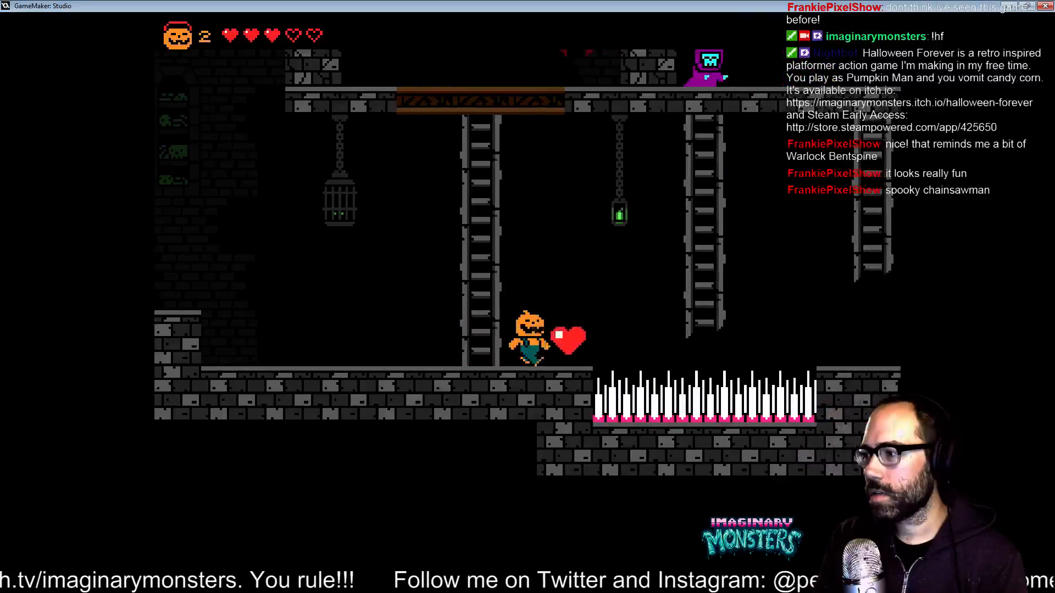
{"action": "key", "text": "Left"}
{"action": "key", "text": "Up"}
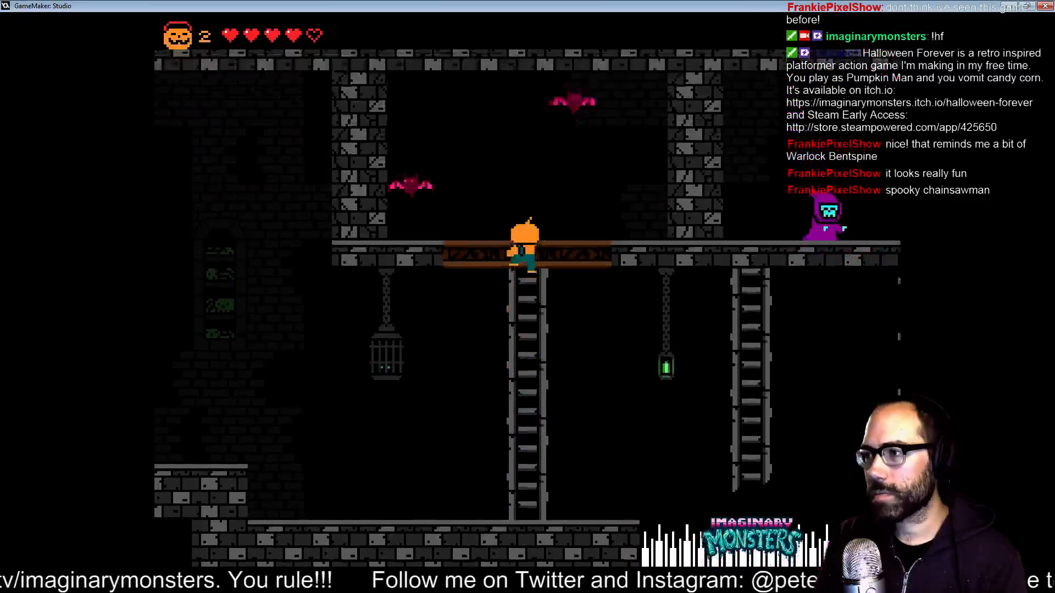
Defeat the purple hooded reaper on the upper floor and walk up to the far doorway.
{"action": "key", "text": "Right"}
{"action": "key", "text": "Right"}
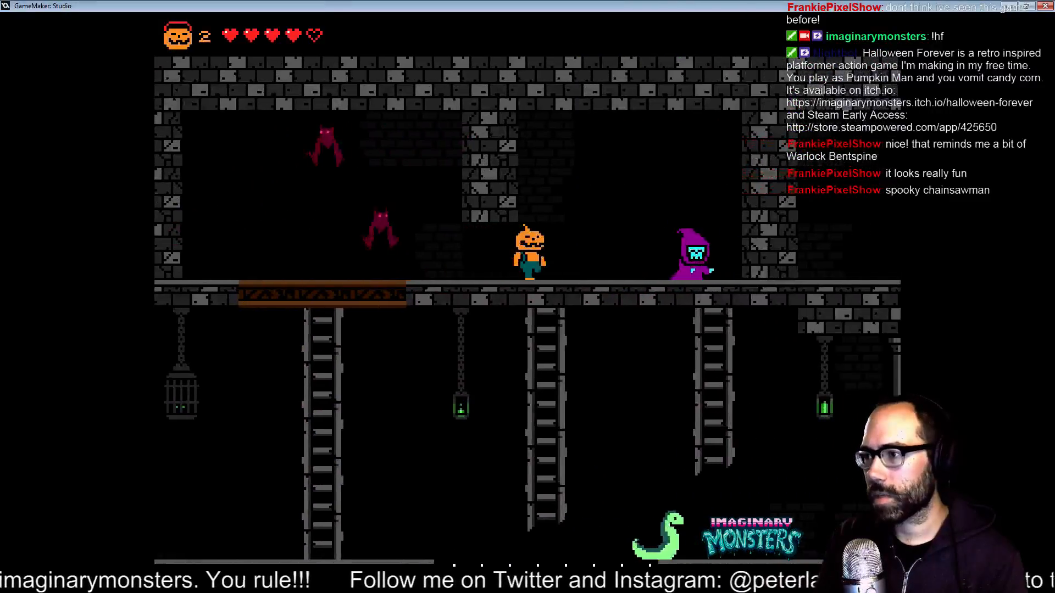
{"action": "key", "text": "Down"}
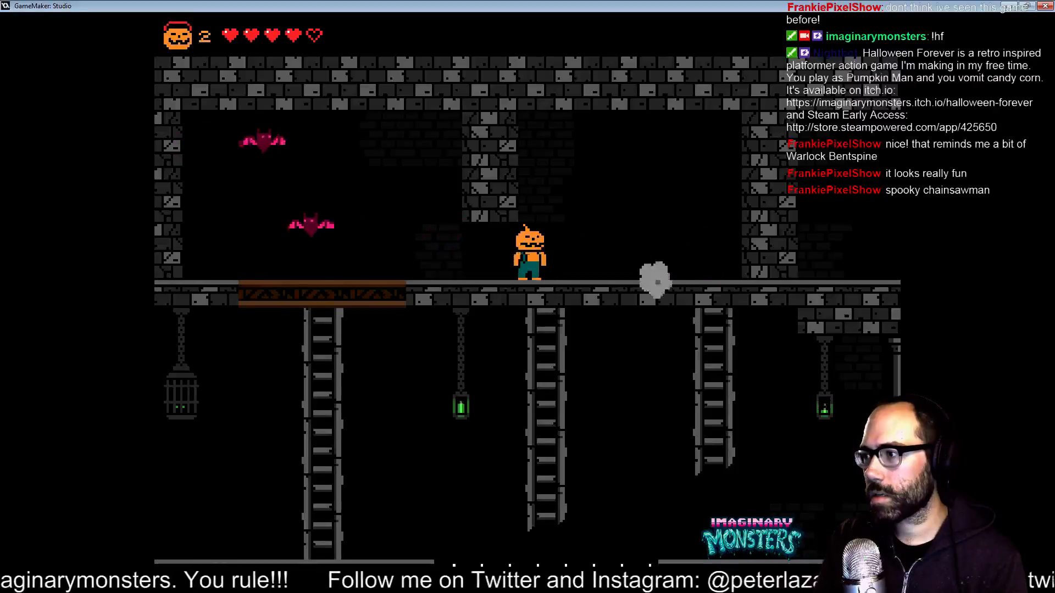
{"action": "key", "text": "Right"}
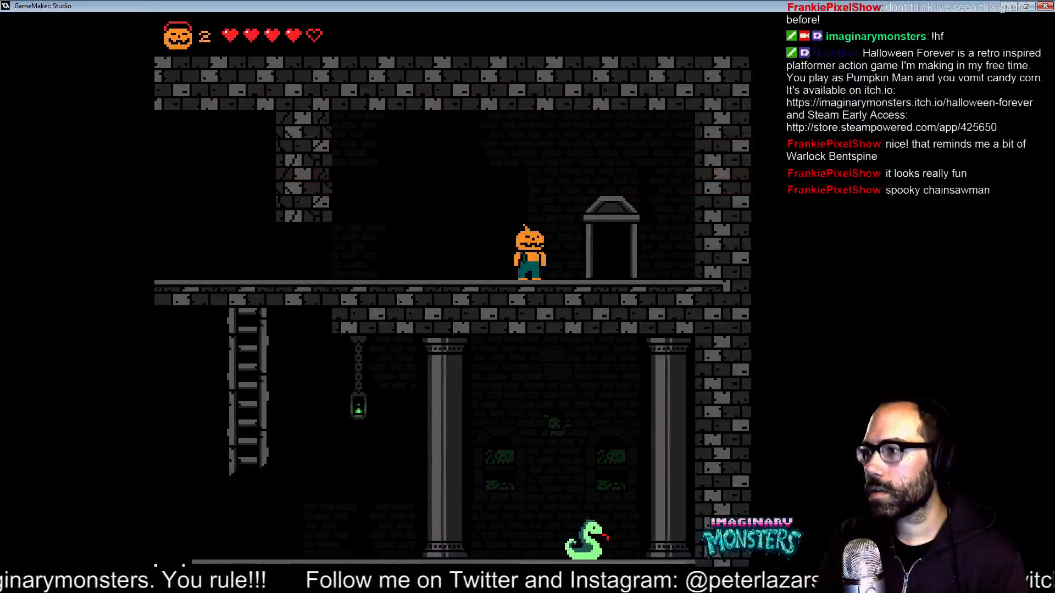
Quit to the title screen and save the game's control configuration.
{"action": "key", "text": "y"}
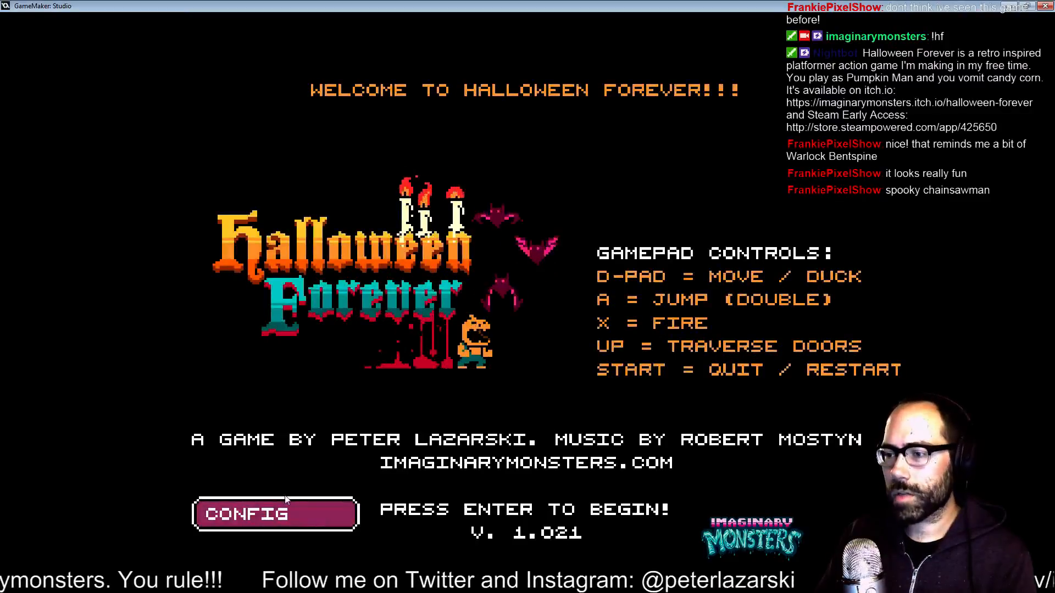
{"action": "left_click", "coordinate": [284, 521]}
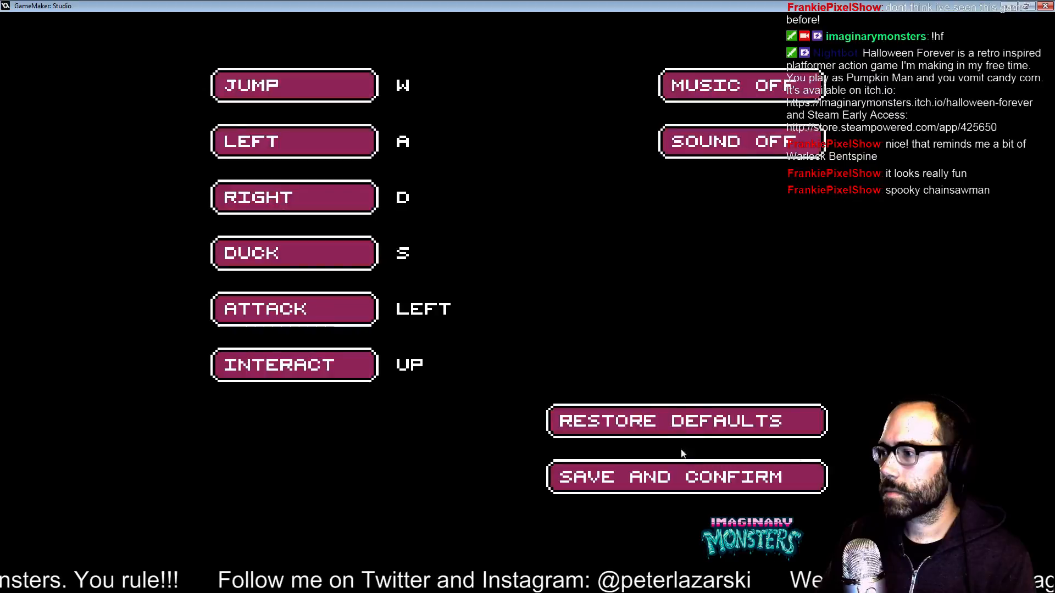
{"action": "left_click", "coordinate": [680, 478]}
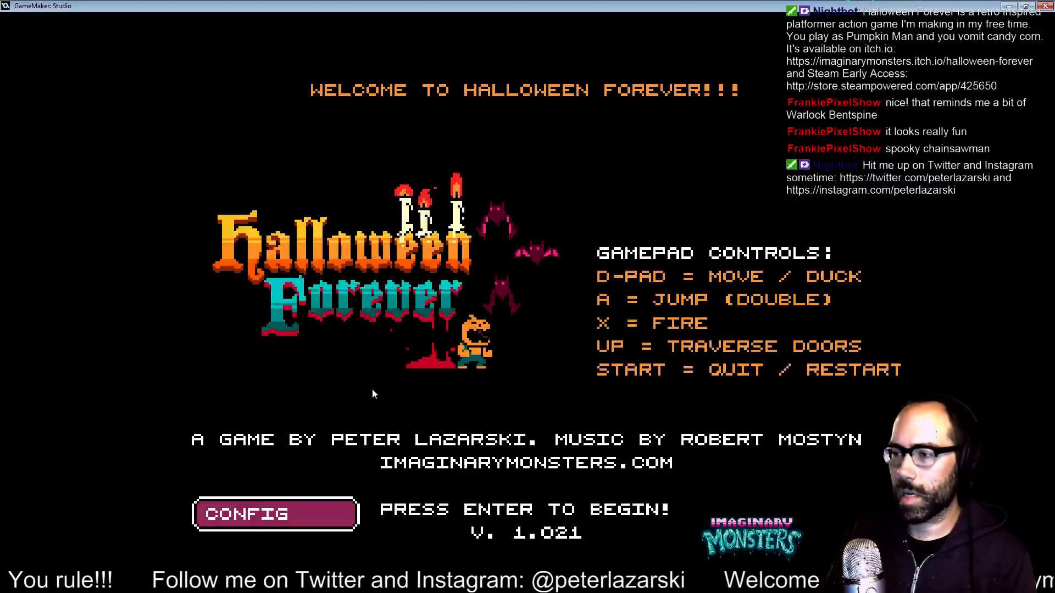
Choose the witch character and start Level 1: Forgotten Cemetery.
{"action": "key", "text": "Return"}
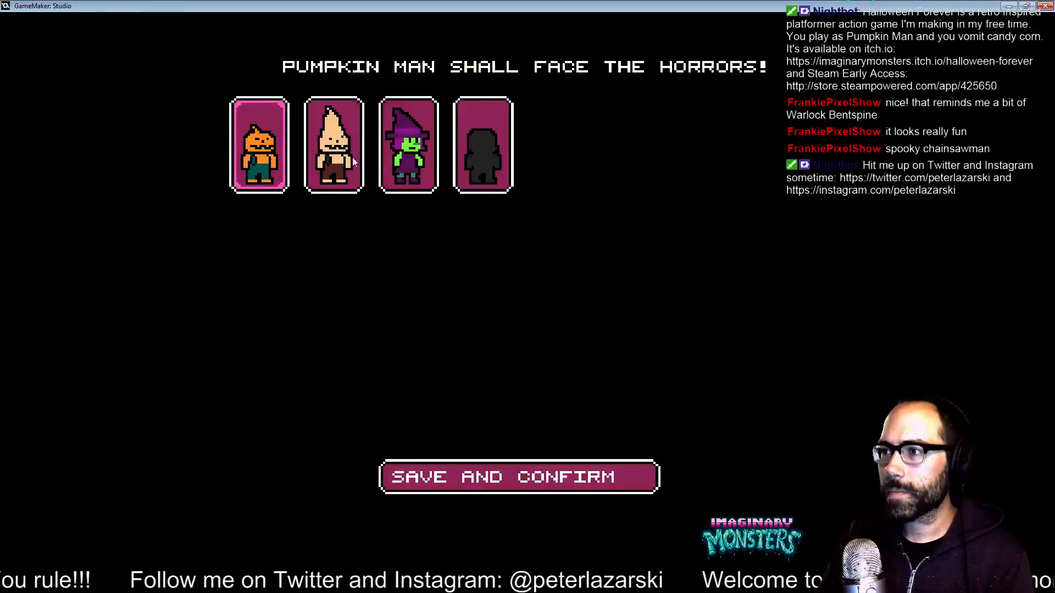
{"action": "left_click", "coordinate": [552, 482]}
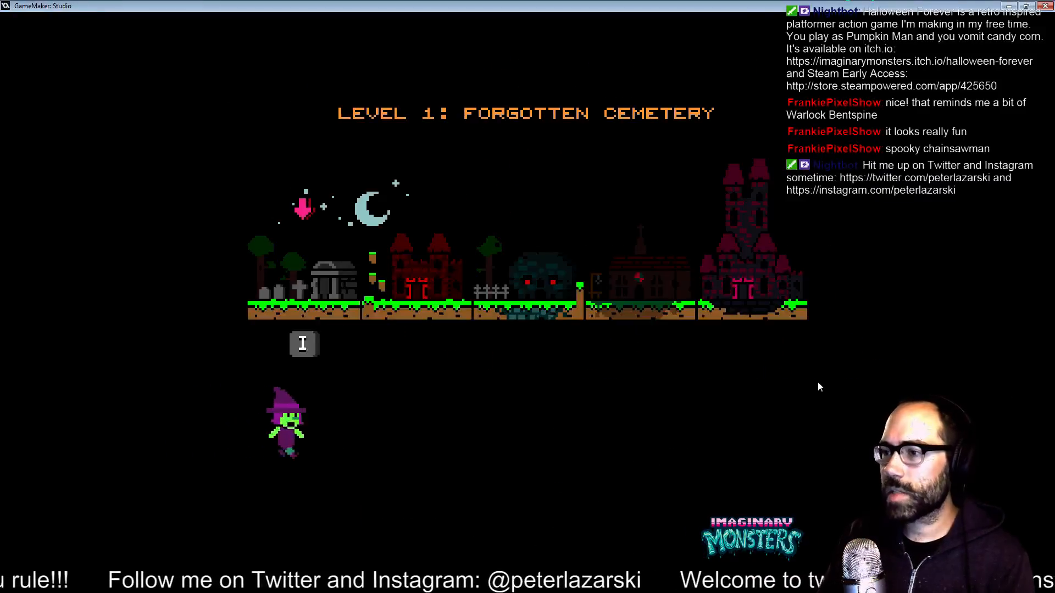
{"action": "key", "text": "Right"}
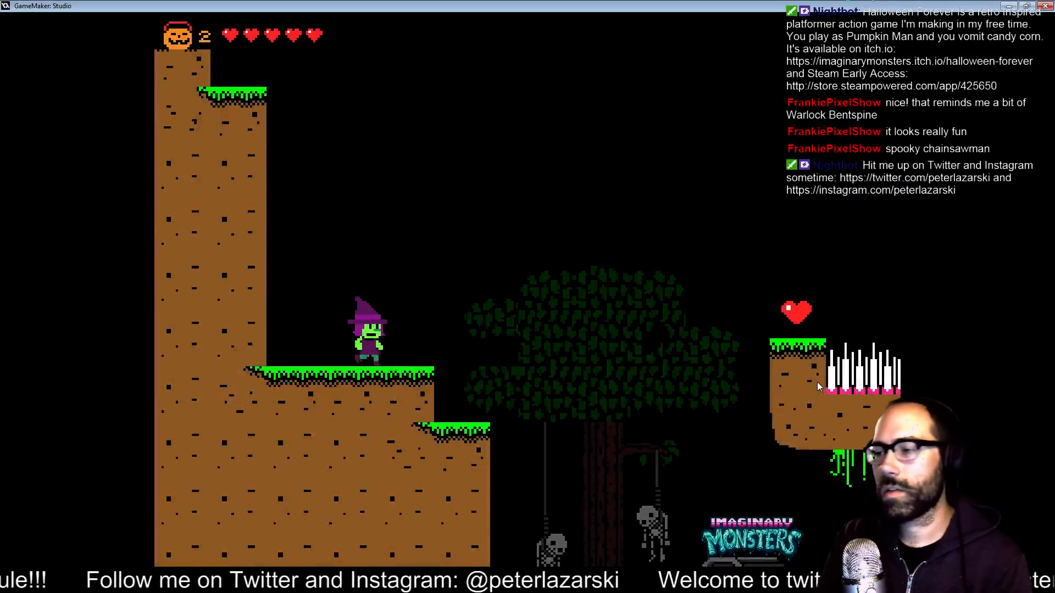
Bring the witch down to the cemetery floor and defeat the snake near the crypt with a cat attack.
{"action": "key", "text": "Right"}
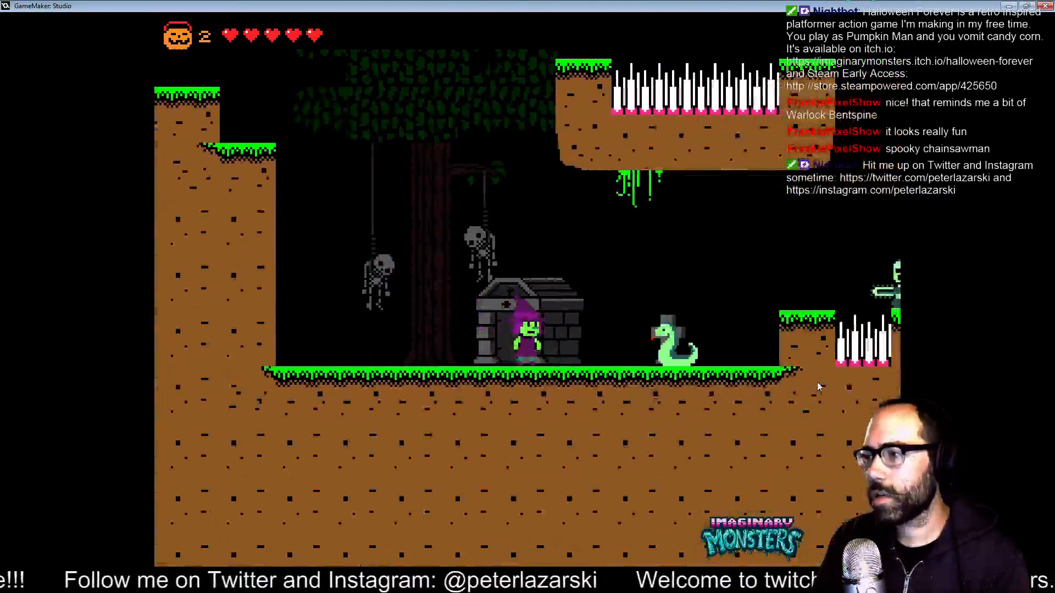
{"action": "key", "text": "Left"}
{"action": "key", "text": "Right"}
{"action": "key", "text": "z"}
{"action": "key", "text": "Left"}
{"action": "key", "text": "x"}
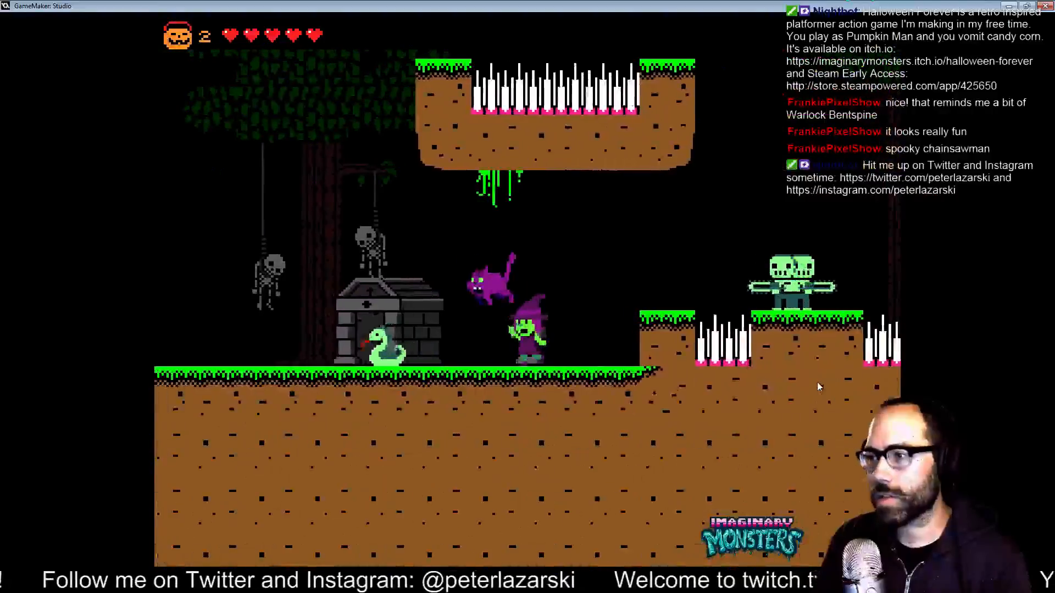
{"action": "key", "text": "Left"}
{"action": "key", "text": "Right"}
{"action": "key", "text": "Left"}
{"action": "key", "text": "z"}
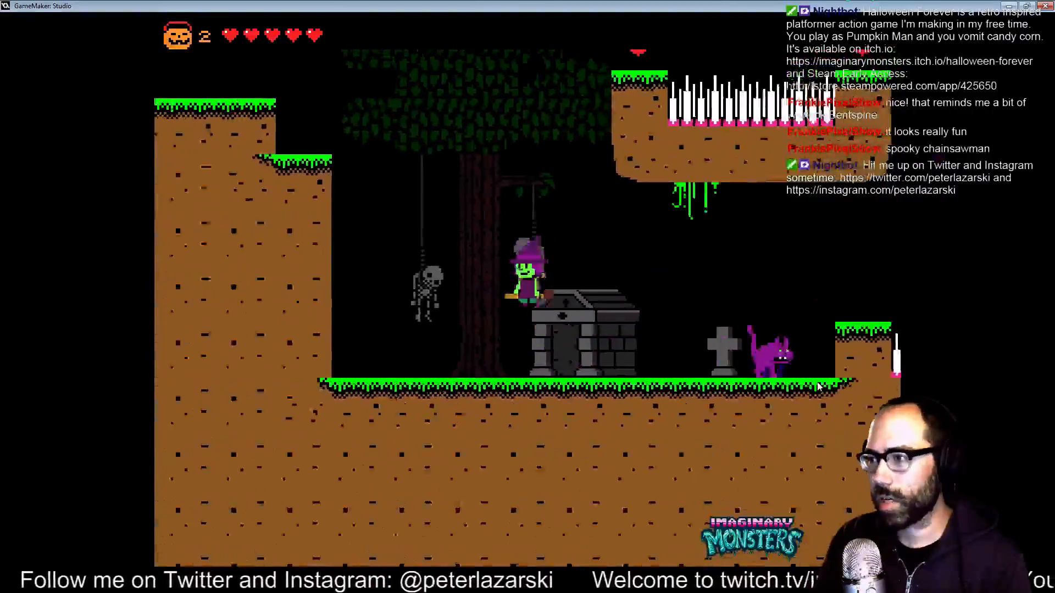
Test the witch's rapid fire by releasing a swarm of purple cats in front of the crypt.
{"action": "key", "text": "Right"}
{"action": "key", "text": "x"}
{"action": "key", "text": "x"}
{"action": "key", "text": "x"}
{"action": "key", "text": "x"}
{"action": "key", "text": "x"}
{"action": "key", "text": "x"}
{"action": "key", "text": "x"}
{"action": "key", "text": "x"}
{"action": "key", "text": "x"}
{"action": "key", "text": "x"}
{"action": "key", "text": "x"}
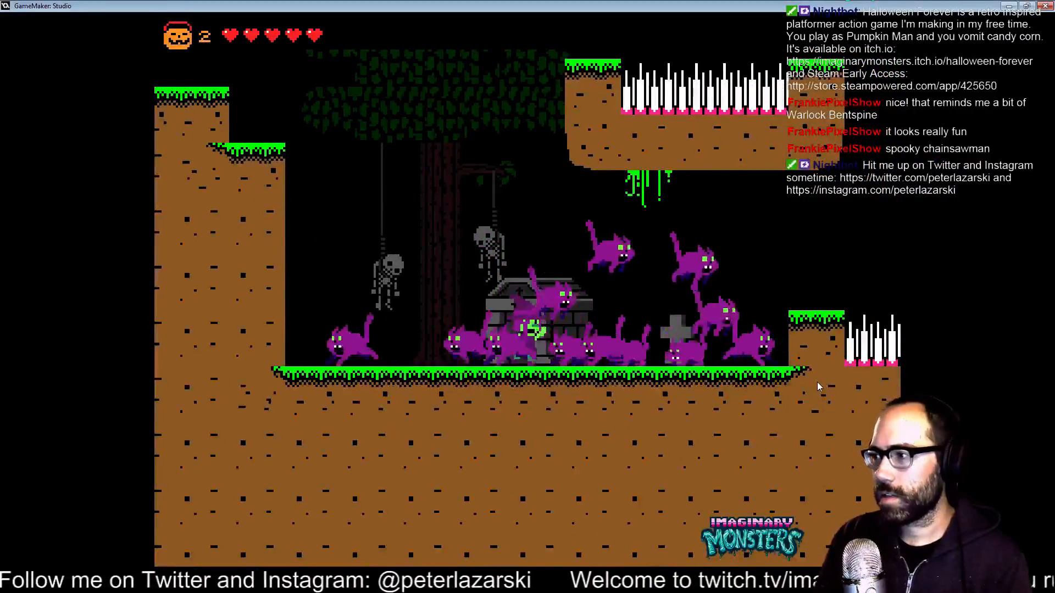
{"action": "key", "text": "Right"}
{"action": "key", "text": "Left"}
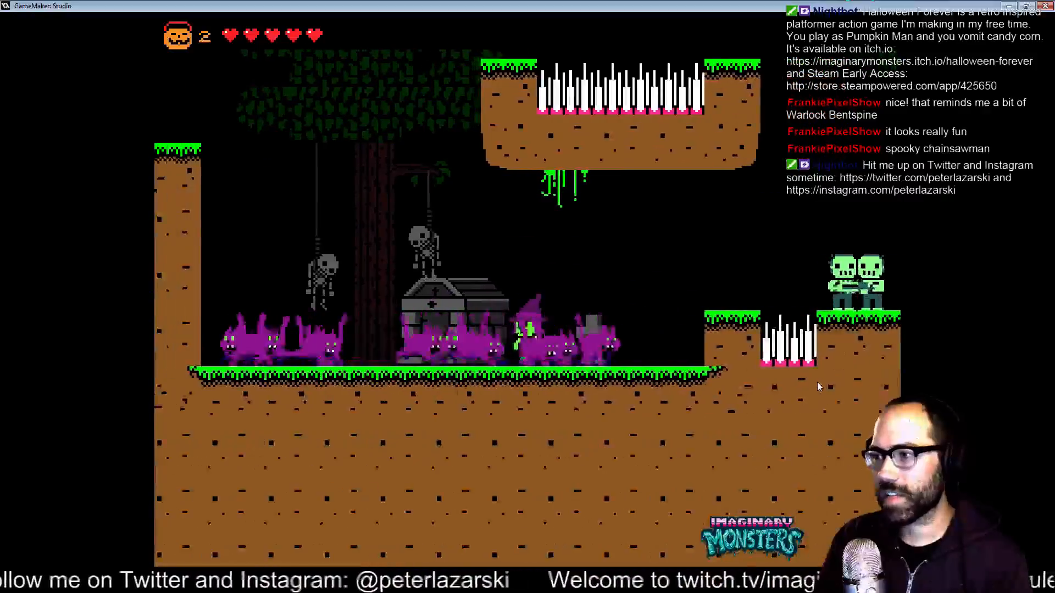
Jump onto the grassy ledge before the spikes and defeat both chainsaw zombies with cats.
{"action": "key", "text": "Right"}
{"action": "key", "text": "z"}
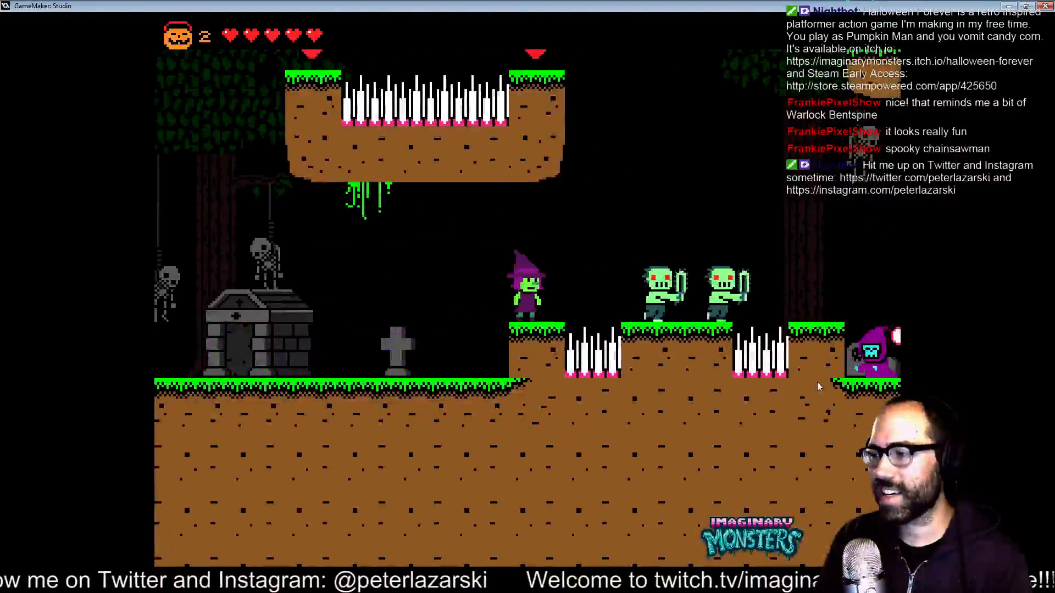
{"action": "key", "text": "x"}
{"action": "key", "text": "x"}
{"action": "key", "text": "x"}
{"action": "key", "text": "x"}
{"action": "key", "text": "x"}
{"action": "key", "text": "x"}
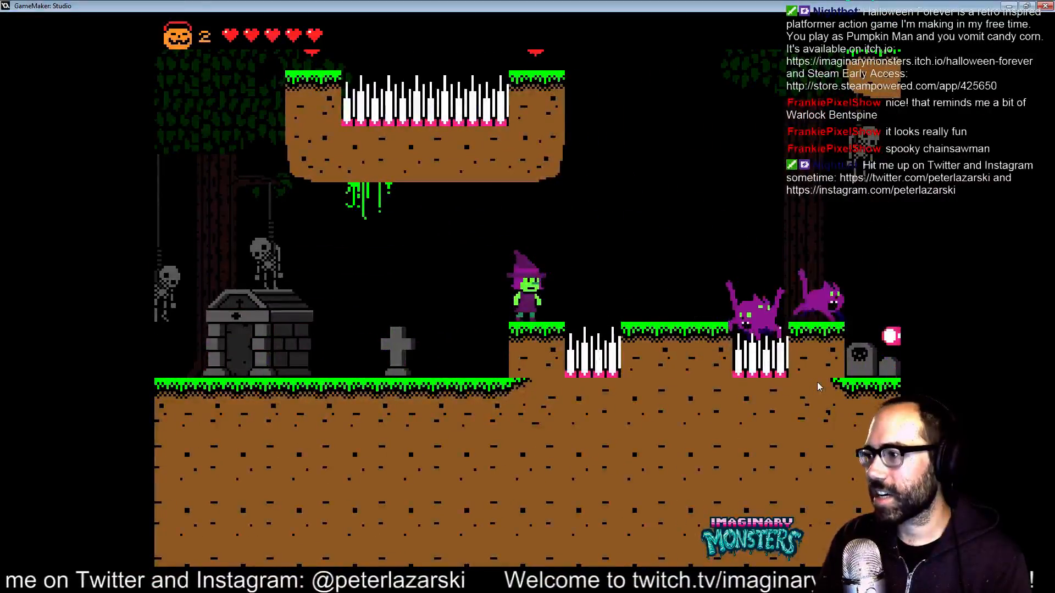
Fly the witch over both spike pits and advance past the crypt while launching cats.
{"action": "key", "text": "Right"}
{"action": "key", "text": "z"}
{"action": "key", "text": "Right"}
{"action": "key", "text": "z"}
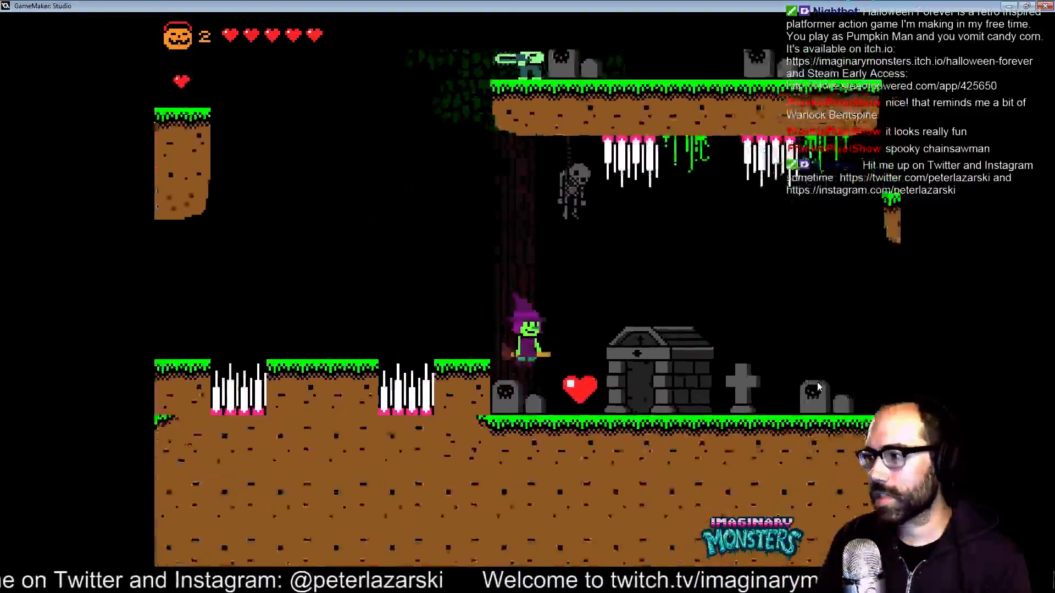
{"action": "key", "text": "x"}
{"action": "key", "text": "x"}
{"action": "key", "text": "x"}
{"action": "key", "text": "Right"}
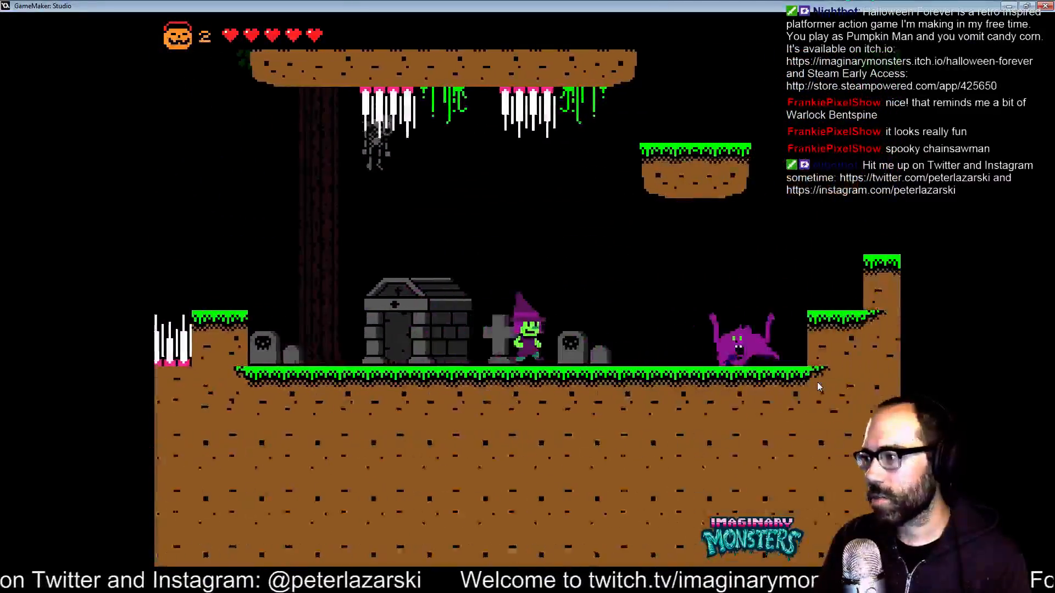
Release another group of cats beside the gravestones beyond the second crypt.
{"action": "key", "text": "x"}
{"action": "key", "text": "x"}
{"action": "key", "text": "x"}
{"action": "key", "text": "x"}
{"action": "key", "text": "x"}
{"action": "key", "text": "Right"}
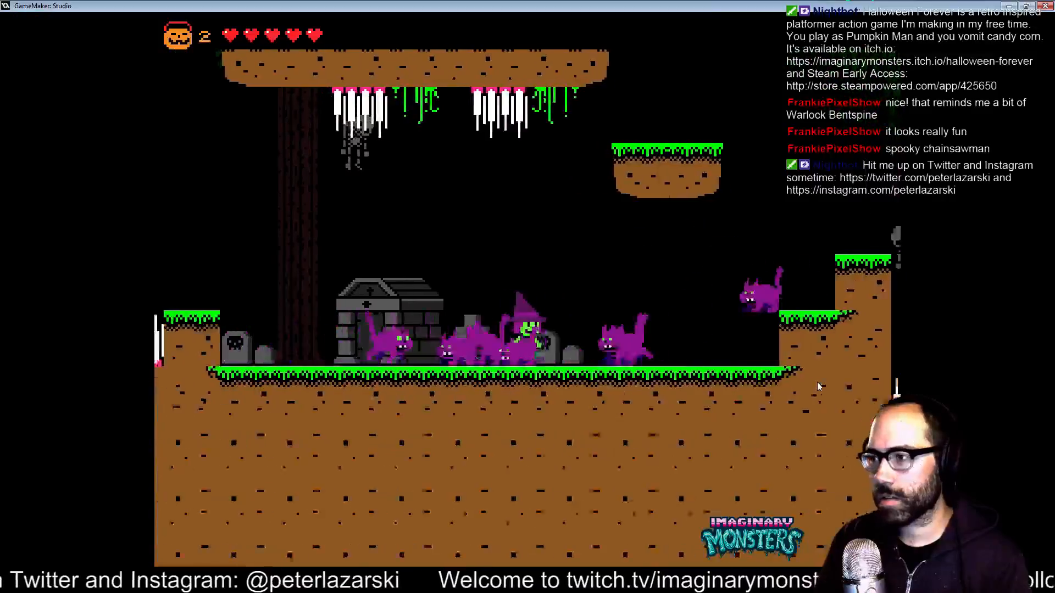
Climb the stepped ledges, attack the hooded reaper on the pillar and cross the spike gap.
{"action": "key", "text": "z"}
{"action": "key", "text": "x"}
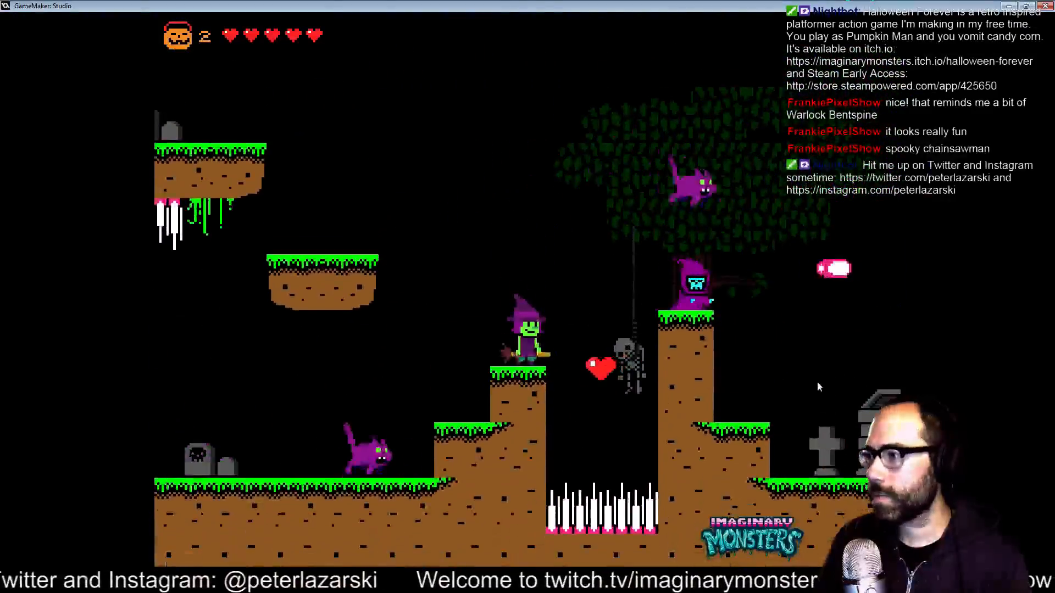
{"action": "key", "text": "x"}
{"action": "key", "text": "x"}
{"action": "key", "text": "z"}
{"action": "key", "text": "Right"}
{"action": "key", "text": "Right"}
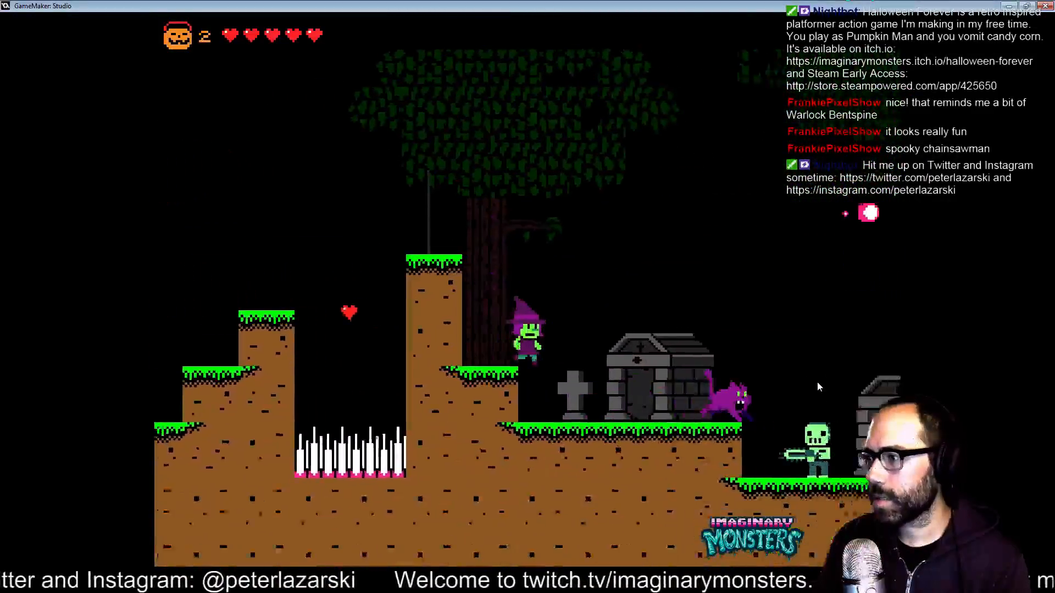
Attack the lone chainsaw zombie with cats and drop down toward the open crypt.
{"action": "key", "text": "x"}
{"action": "key", "text": "x"}
{"action": "key", "text": "x"}
{"action": "key", "text": "Right"}
{"action": "key", "text": "Right"}
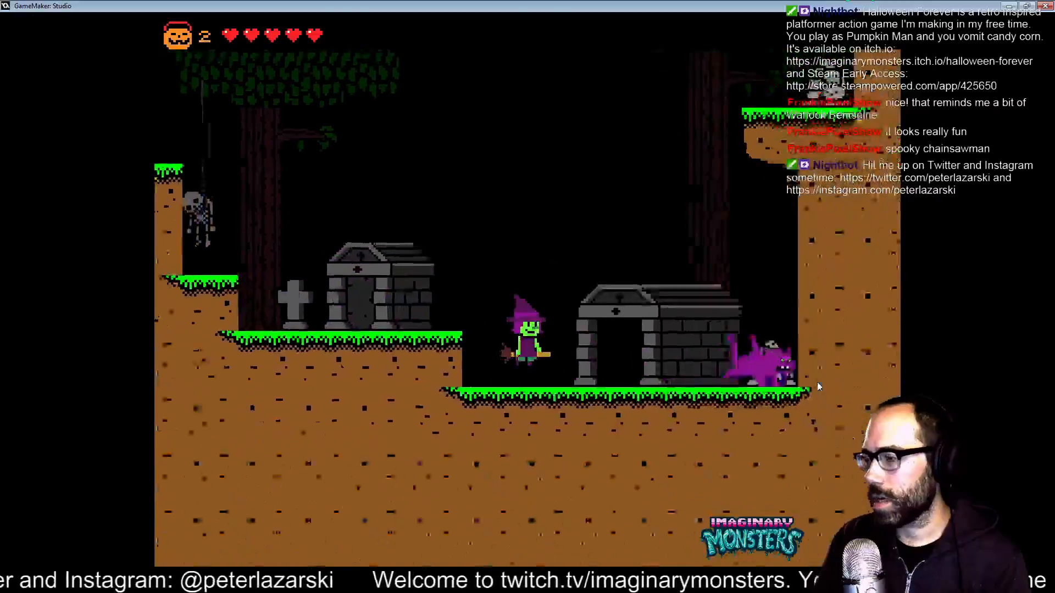
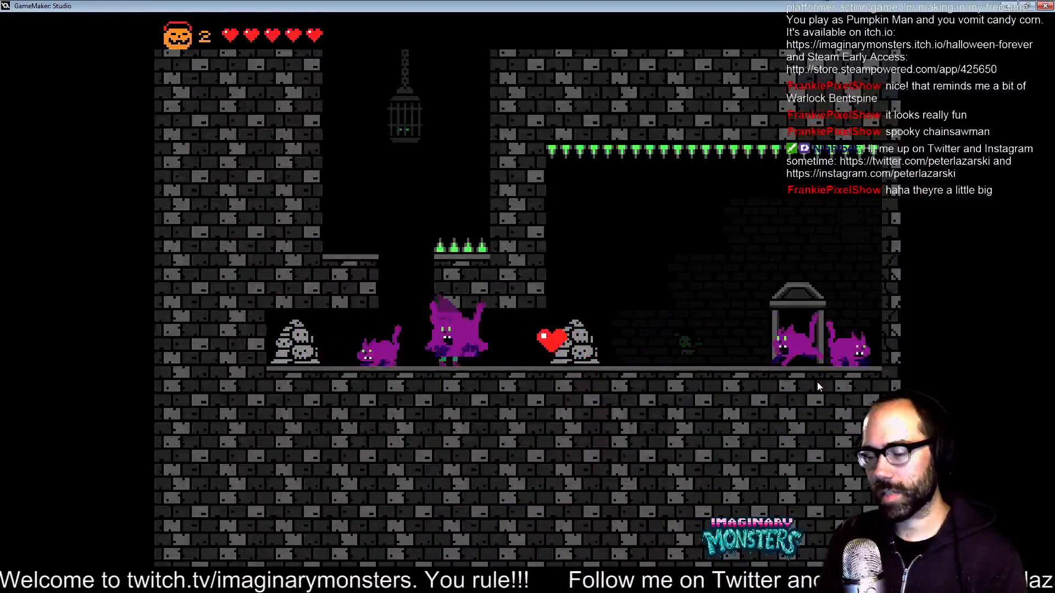
Quit the witch playtest from Level 1 and close the game to return to the rm_level03_07 room editor.
{"action": "key", "text": "Escape"}
{"action": "key", "text": "y"}
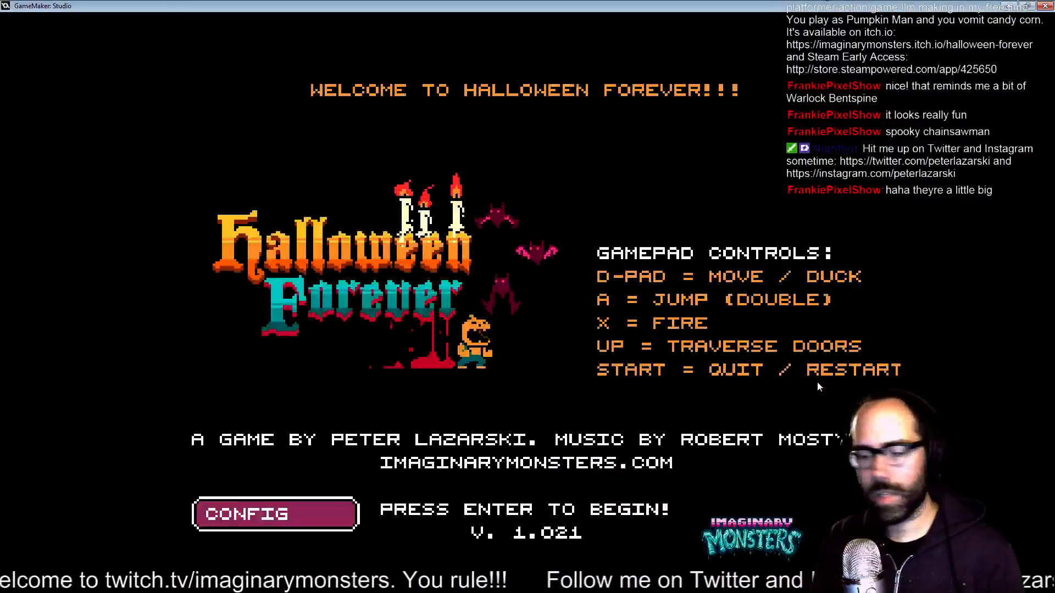
{"action": "key", "text": "Escape"}
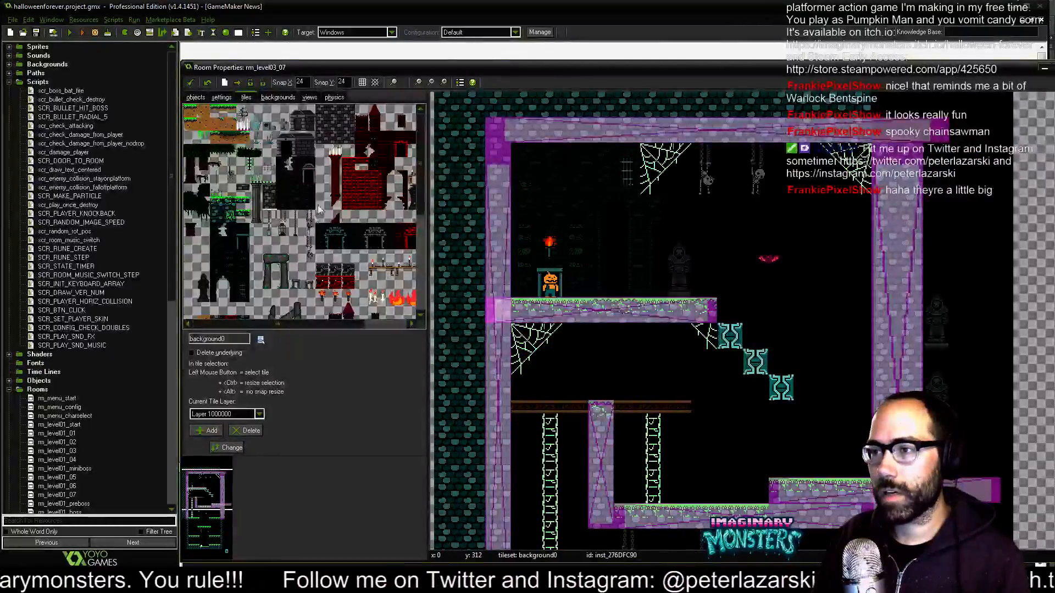
Place dark brick background tiles along the underside of the stepped teal blocks and delete the cobweb at the ledge's end.
{"action": "scroll", "coordinate": [640, 317], "scroll_direction": "up", "scroll_amount": 3, "text": "ctrl"}
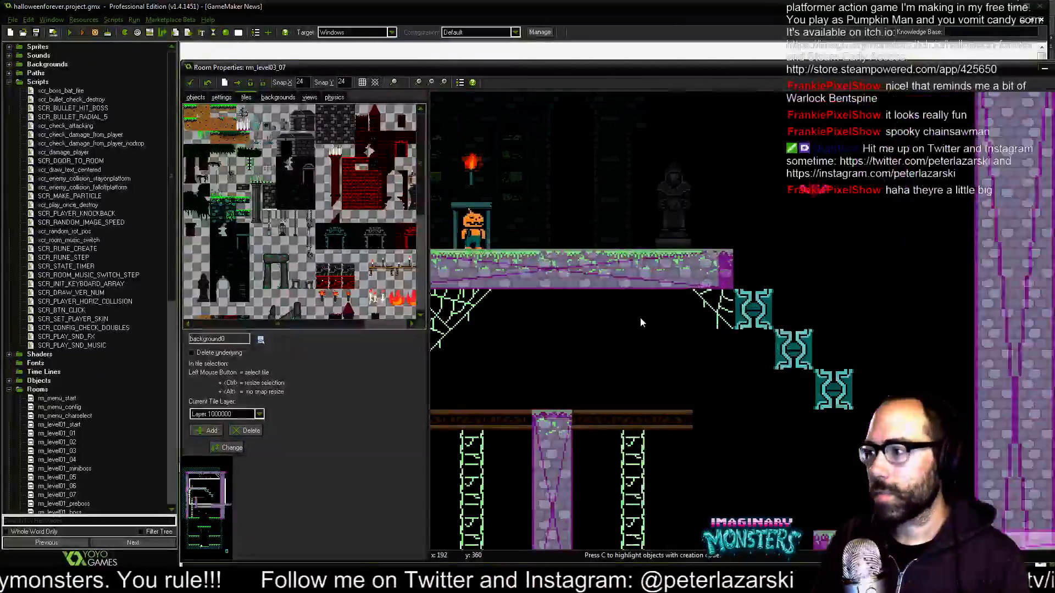
{"action": "middle_click_drag", "start_coordinate": [601, 268], "coordinate": [586, 255]}
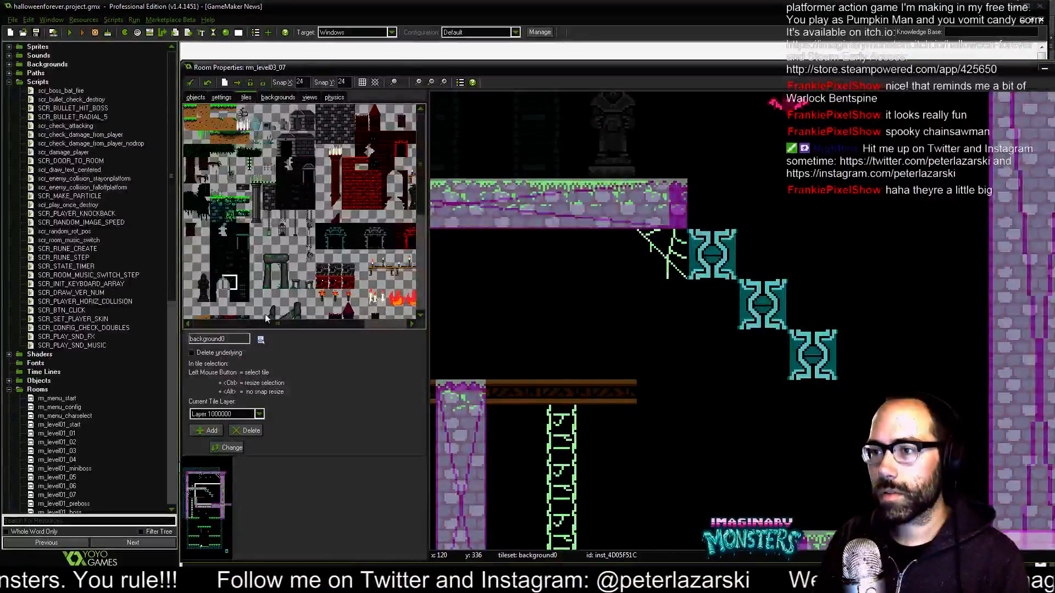
{"action": "left_click", "coordinate": [697, 291]}
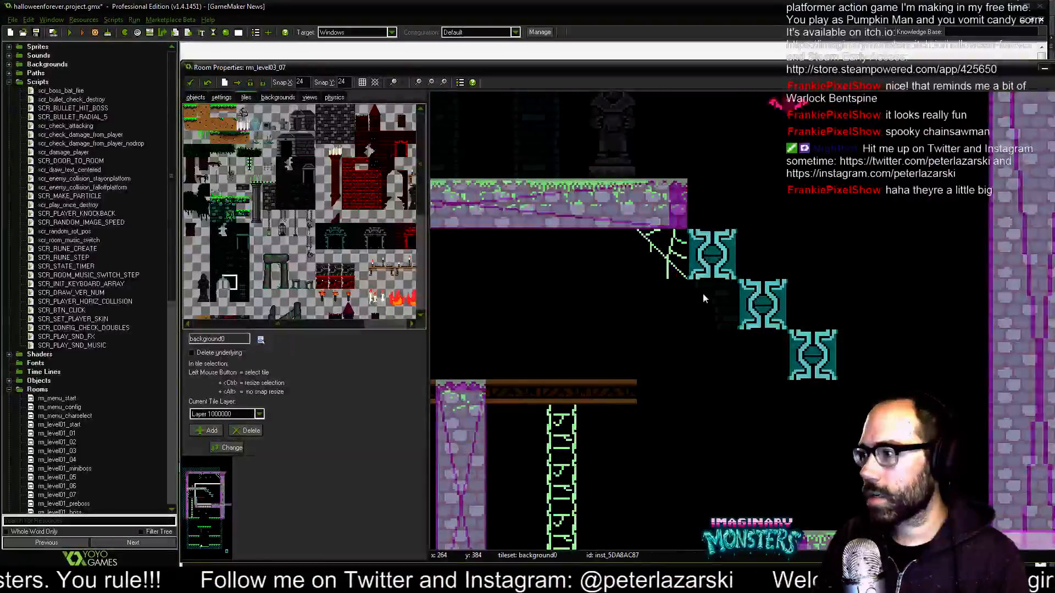
{"action": "left_click", "coordinate": [757, 347]}
{"action": "middle_click_drag", "start_coordinate": [636, 363], "coordinate": [709, 325]}
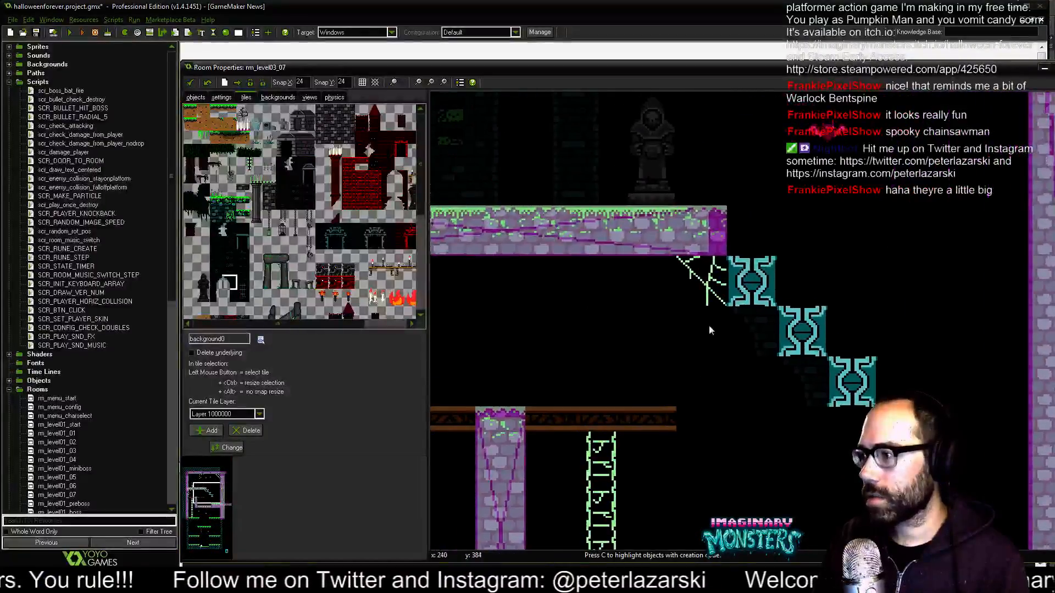
{"action": "left_click_drag", "start_coordinate": [681, 269], "coordinate": [619, 300]}
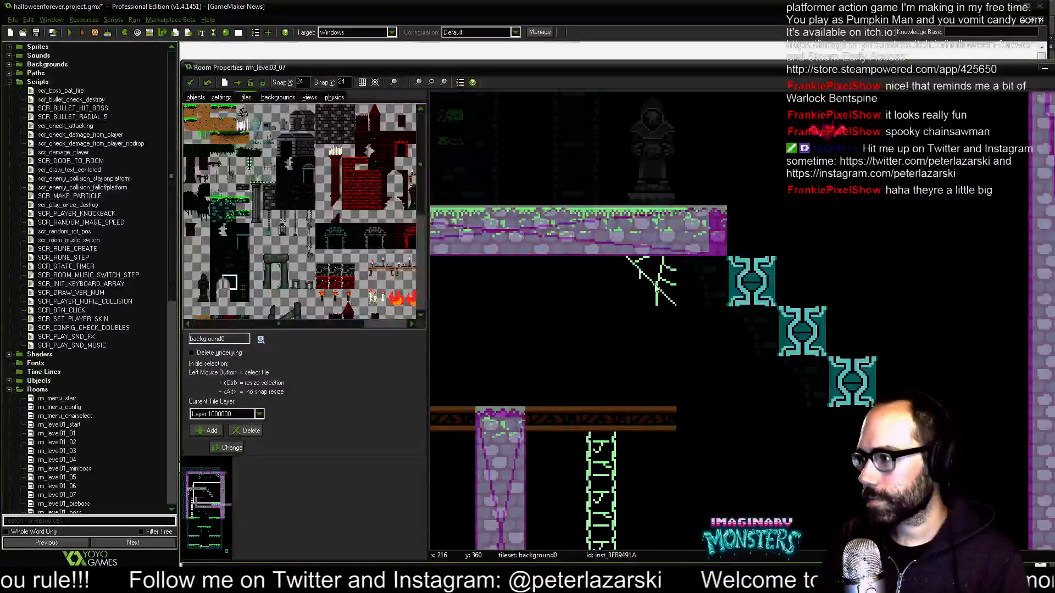
{"action": "right_click", "coordinate": [648, 289]}
Pick a taller dark brick edge piece from the tileset and place it beneath the lowest teal block.
{"action": "middle_click_drag", "start_coordinate": [789, 374], "coordinate": [685, 456]}
{"action": "scroll", "coordinate": [762, 357], "scroll_direction": "down", "scroll_amount": 1}
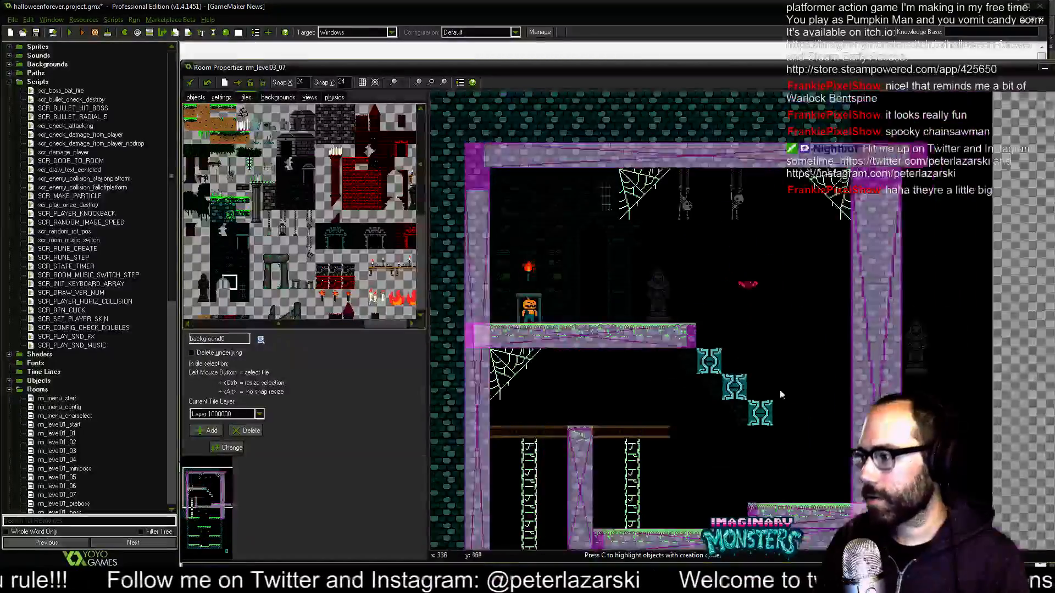
{"action": "middle_click_drag", "start_coordinate": [774, 435], "coordinate": [642, 346]}
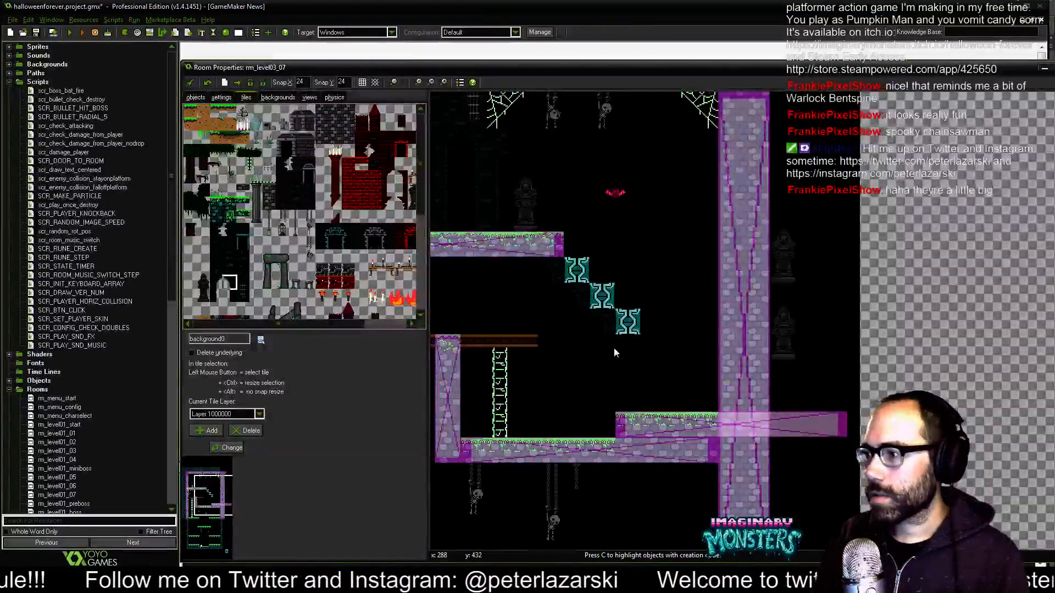
{"action": "scroll", "coordinate": [259, 305], "scroll_direction": "up", "scroll_amount": 1}
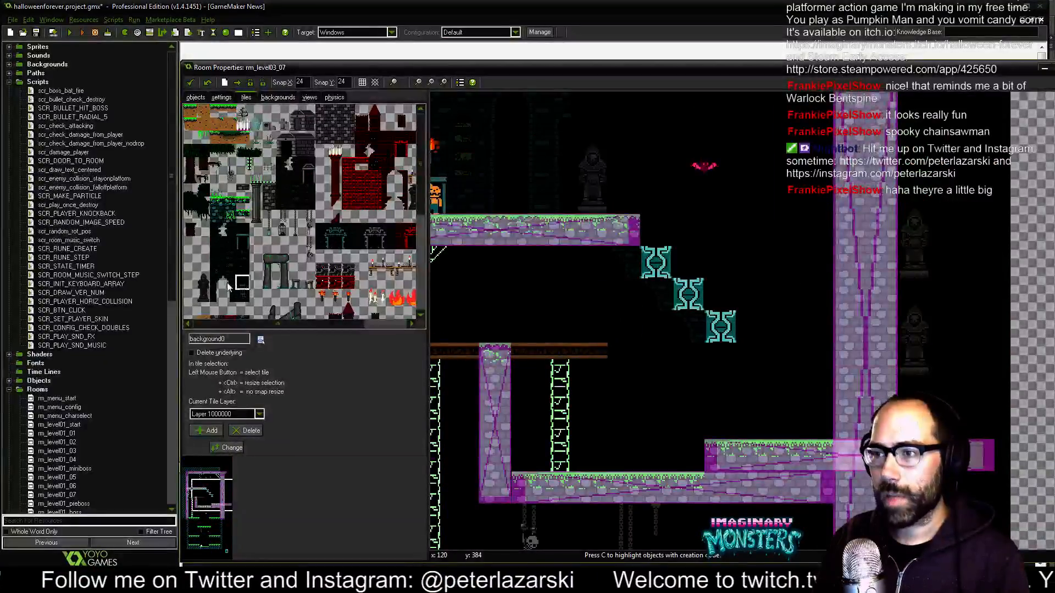
{"action": "left_click_drag", "start_coordinate": [228, 282], "coordinate": [230, 293], "text": "ctrl"}
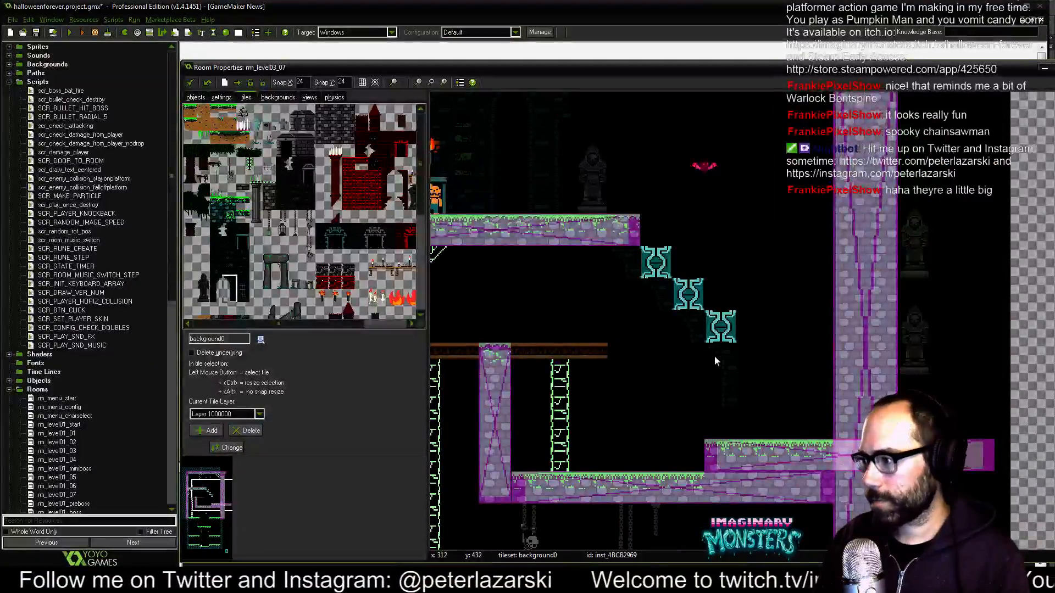
Build a matching dark brick background edge beside the ladder below the wooden platform's free end, reaching down towards the floor.
{"action": "scroll", "coordinate": [764, 411], "scroll_direction": "up", "scroll_amount": 1}
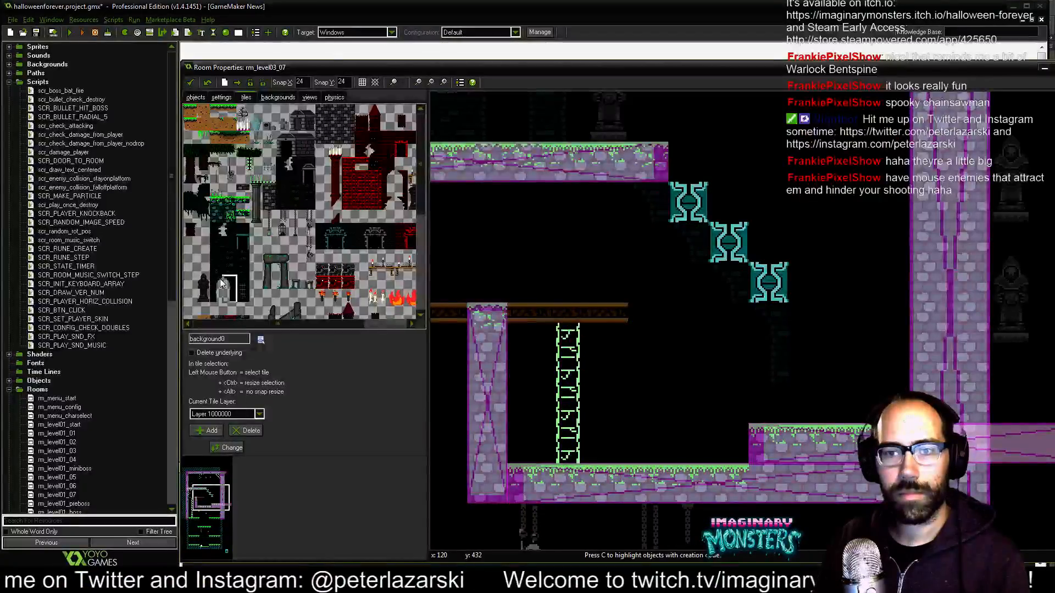
{"action": "scroll", "coordinate": [604, 311], "scroll_direction": "up", "scroll_amount": 1}
{"action": "middle_click_drag", "start_coordinate": [971, 291], "coordinate": [647, 298]}
{"action": "scroll", "coordinate": [667, 308], "scroll_direction": "down", "scroll_amount": 2}
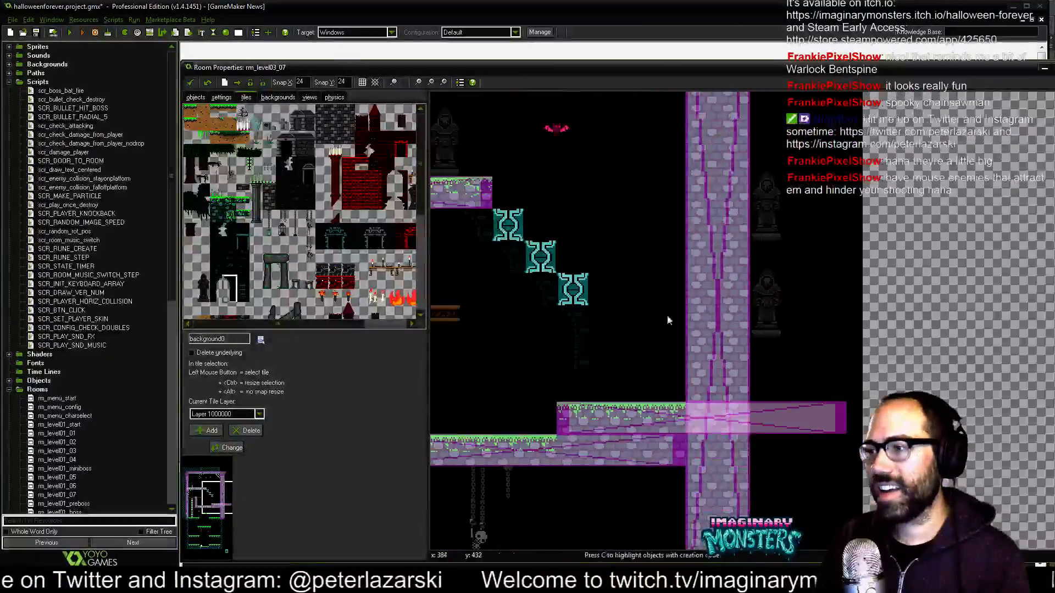
{"action": "middle_click_drag", "start_coordinate": [561, 327], "coordinate": [717, 364]}
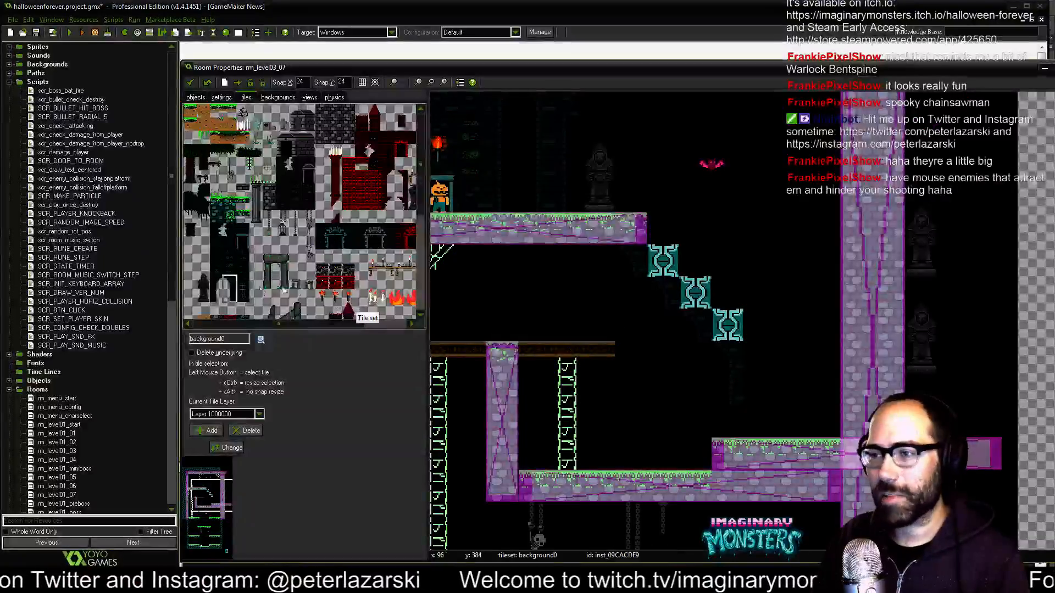
{"action": "left_click", "coordinate": [217, 296]}
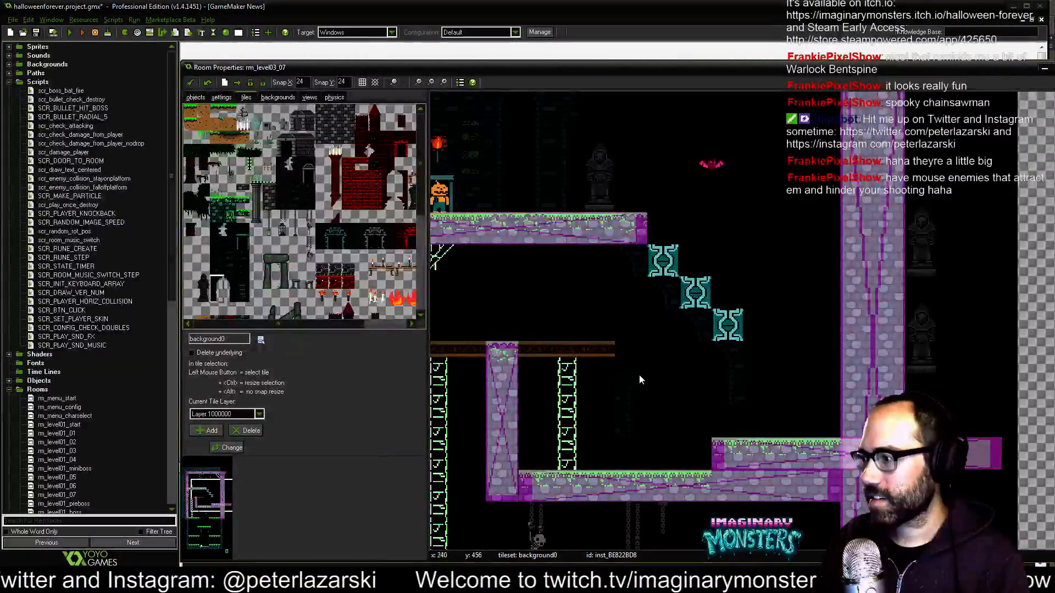
{"action": "middle_click_drag", "start_coordinate": [632, 409], "coordinate": [654, 417]}
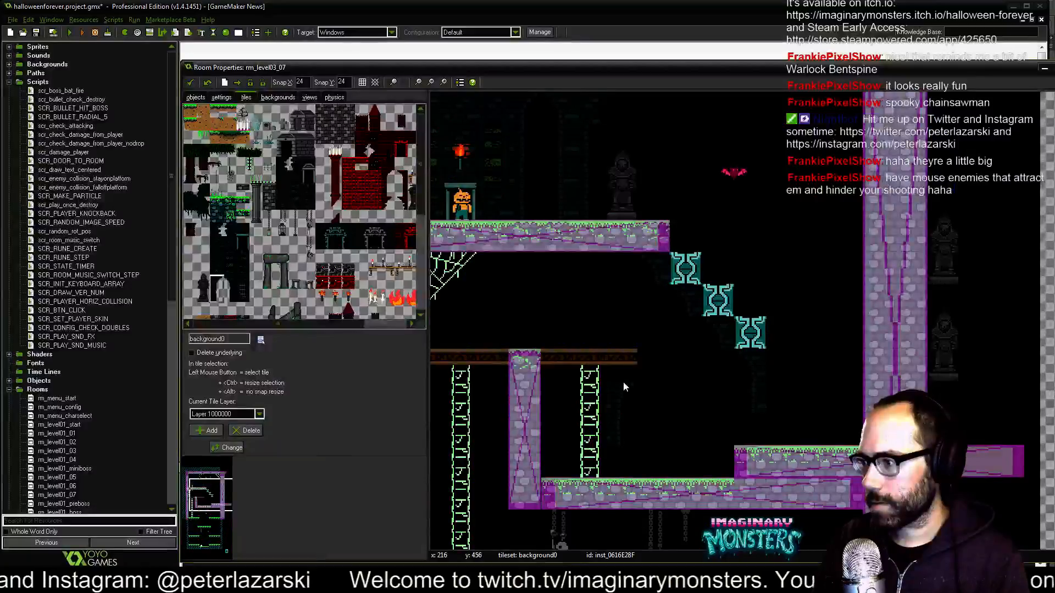
{"action": "scroll", "coordinate": [624, 377], "scroll_direction": "up", "scroll_amount": 1, "text": "ctrl"}
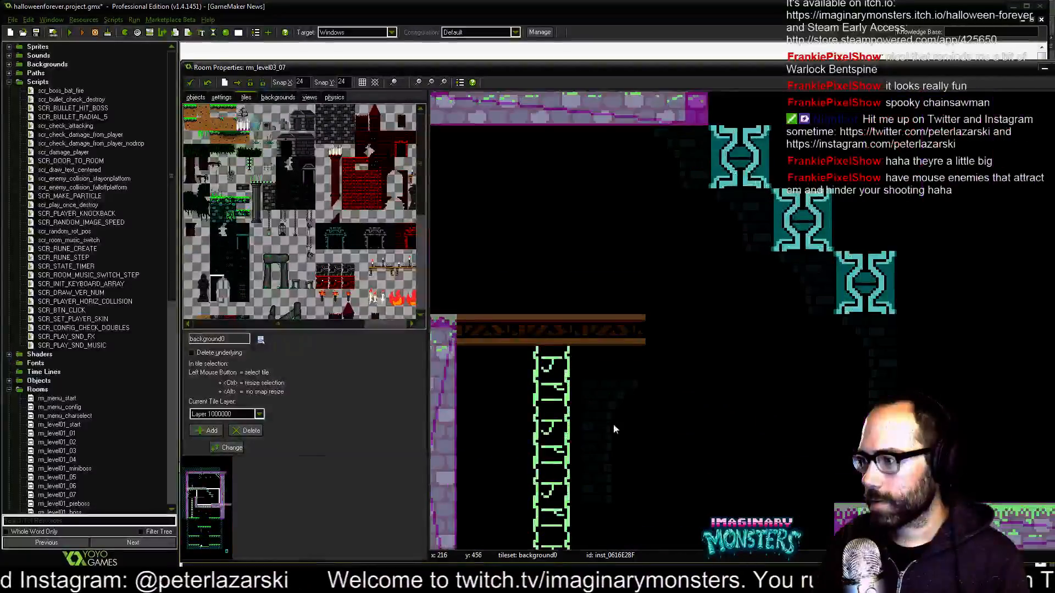
{"action": "middle_click_drag", "start_coordinate": [613, 425], "coordinate": [720, 298]}
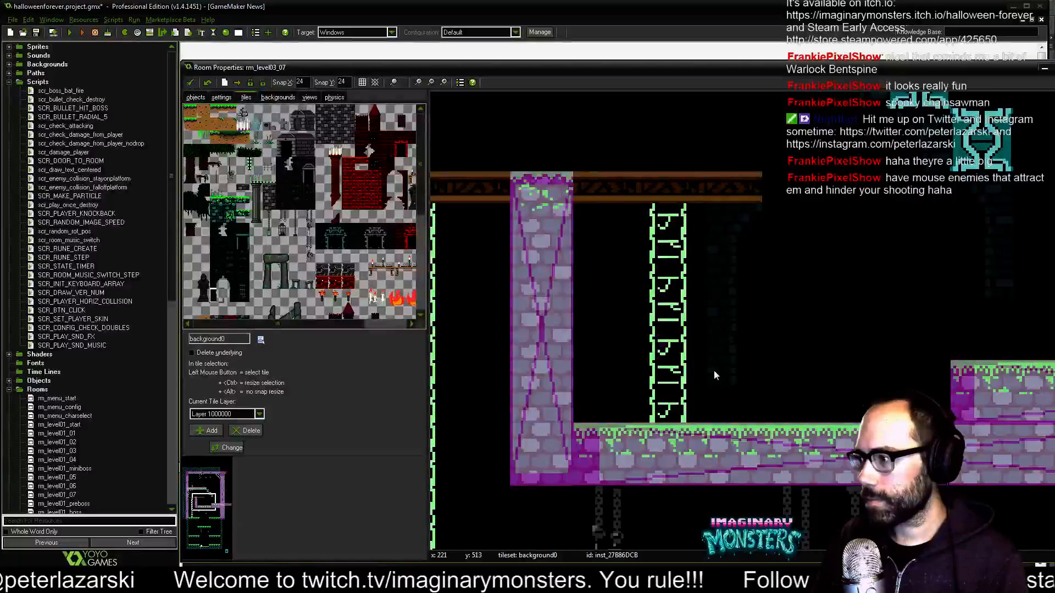
{"action": "right_click", "coordinate": [735, 380]}
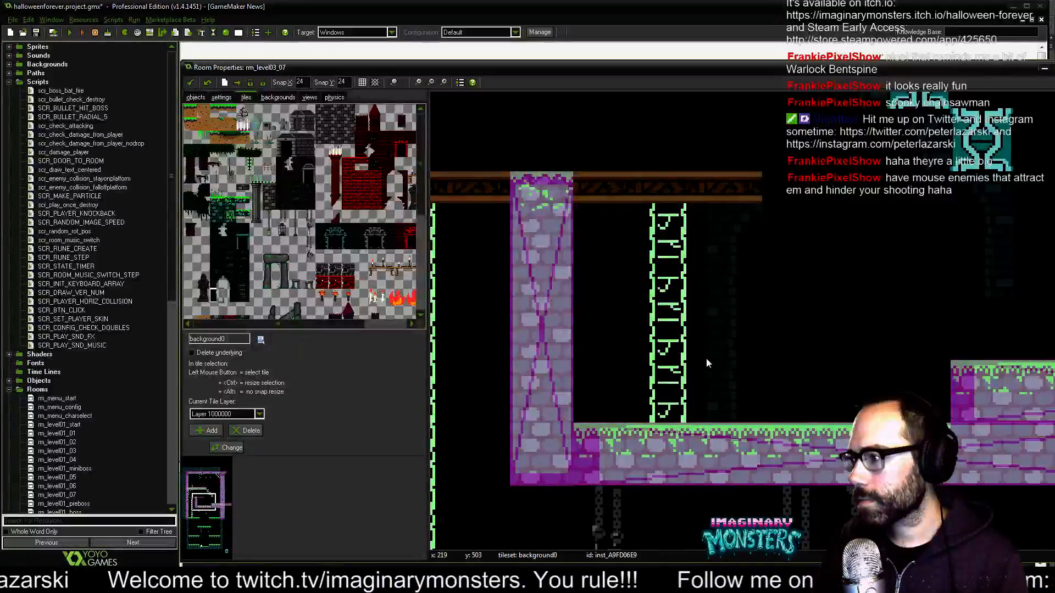
Hide the room's objects to inspect the background tiles around the ladder, and show the objects again.
{"action": "left_click", "coordinate": [393, 82]}
{"action": "left_click", "coordinate": [418, 95]}
{"action": "scroll", "coordinate": [487, 308], "scroll_direction": "up", "scroll_amount": 3}
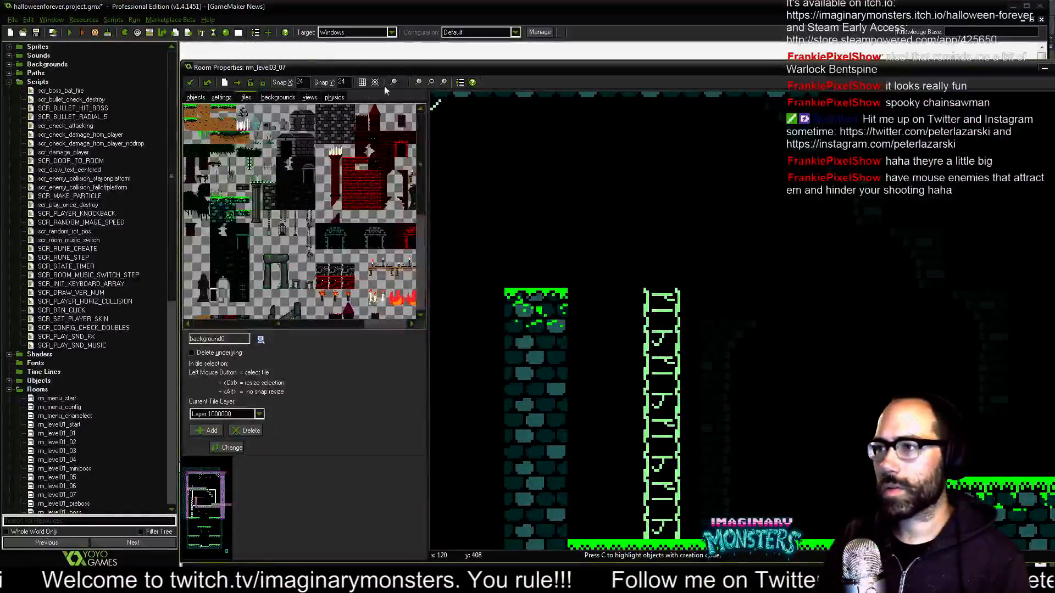
{"action": "left_click", "coordinate": [401, 84]}
{"action": "left_click", "coordinate": [418, 96]}
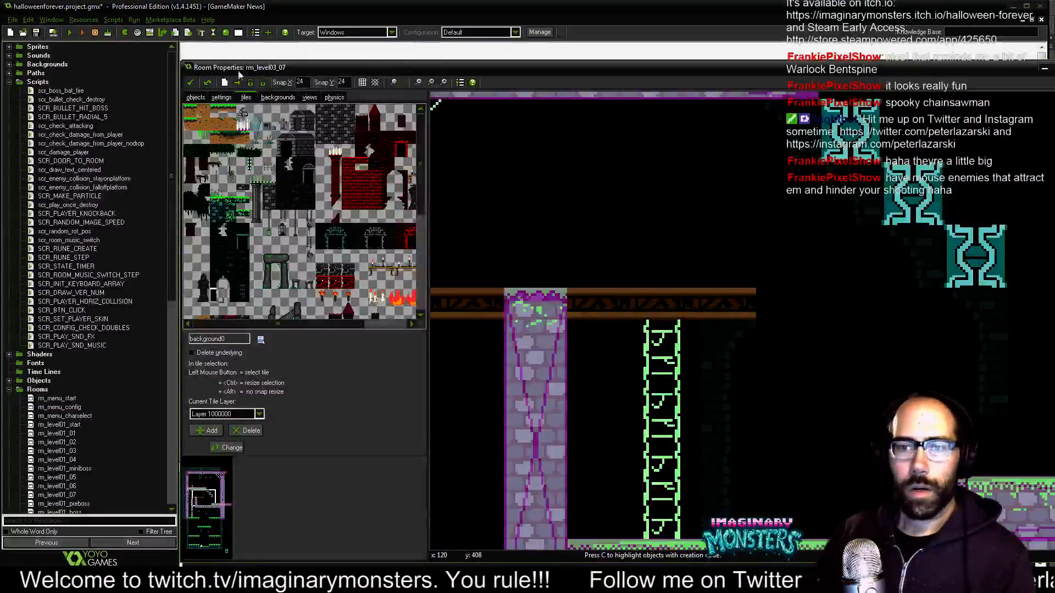
Move the upper spare statue from outside the room's outer wall onto the stone pillar that crosses the wooden platform.
{"action": "middle_click_drag", "start_coordinate": [664, 233], "coordinate": [507, 356]}
{"action": "scroll", "coordinate": [582, 345], "scroll_direction": "down", "scroll_amount": 1}
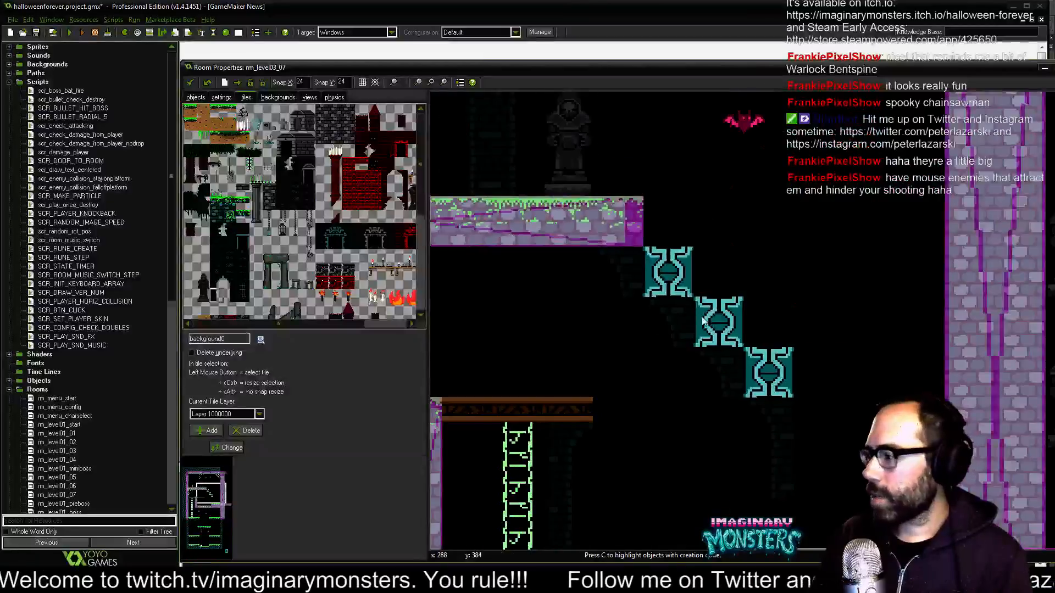
{"action": "middle_click_drag", "start_coordinate": [732, 322], "coordinate": [925, 303]}
{"action": "middle_click_drag", "start_coordinate": [555, 338], "coordinate": [642, 368]}
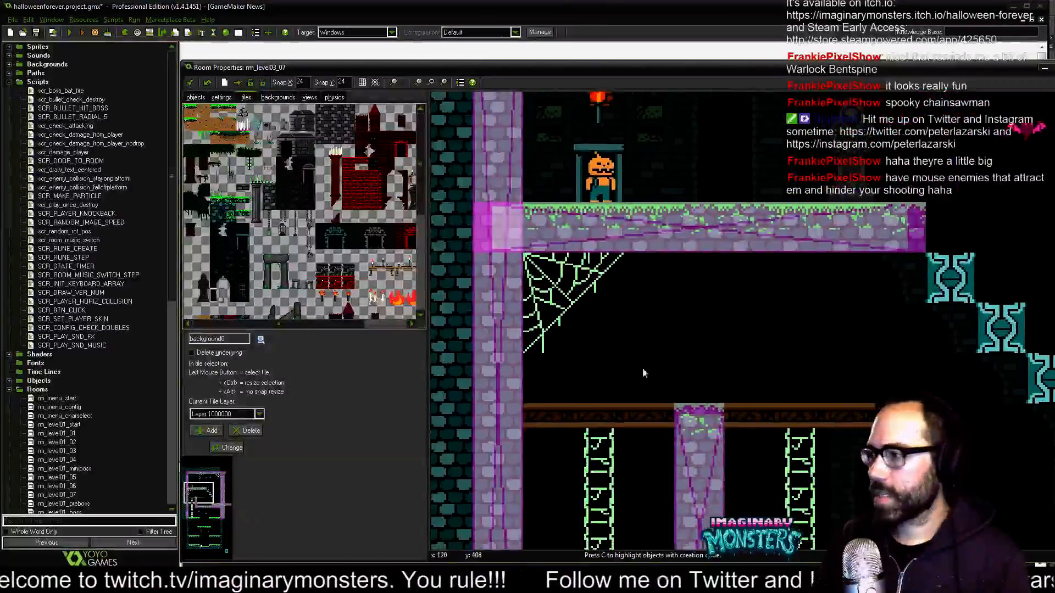
{"action": "scroll", "coordinate": [650, 377], "scroll_direction": "down", "scroll_amount": 1}
{"action": "middle_click_drag", "start_coordinate": [666, 465], "coordinate": [663, 506]}
{"action": "middle_click_drag", "start_coordinate": [816, 389], "coordinate": [631, 532]}
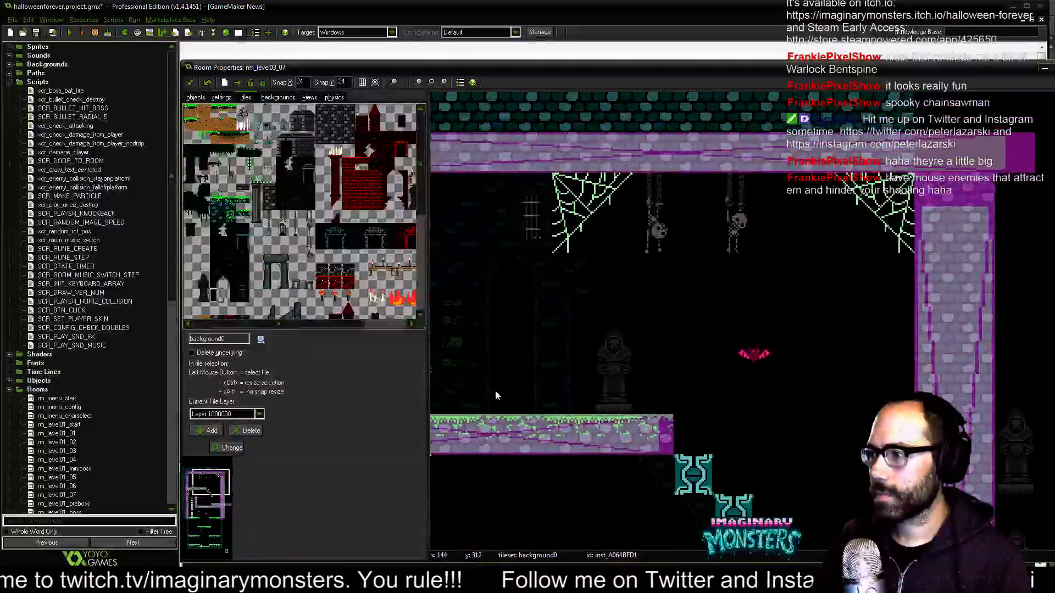
{"action": "middle_click_drag", "start_coordinate": [568, 348], "coordinate": [619, 509]}
{"action": "middle_click_drag", "start_coordinate": [855, 294], "coordinate": [577, 473]}
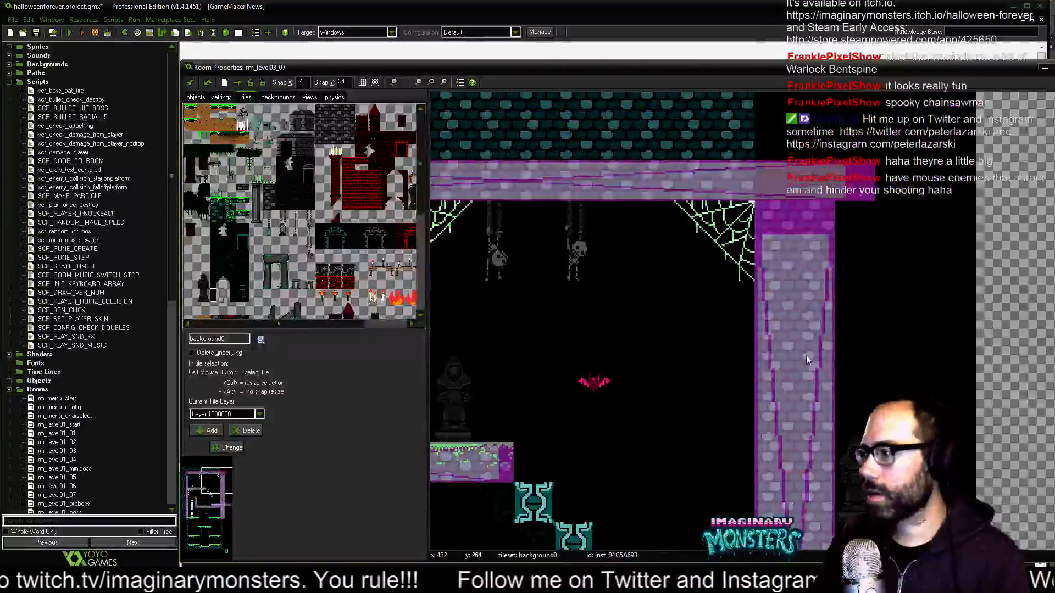
{"action": "middle_click_drag", "start_coordinate": [756, 393], "coordinate": [604, 268]}
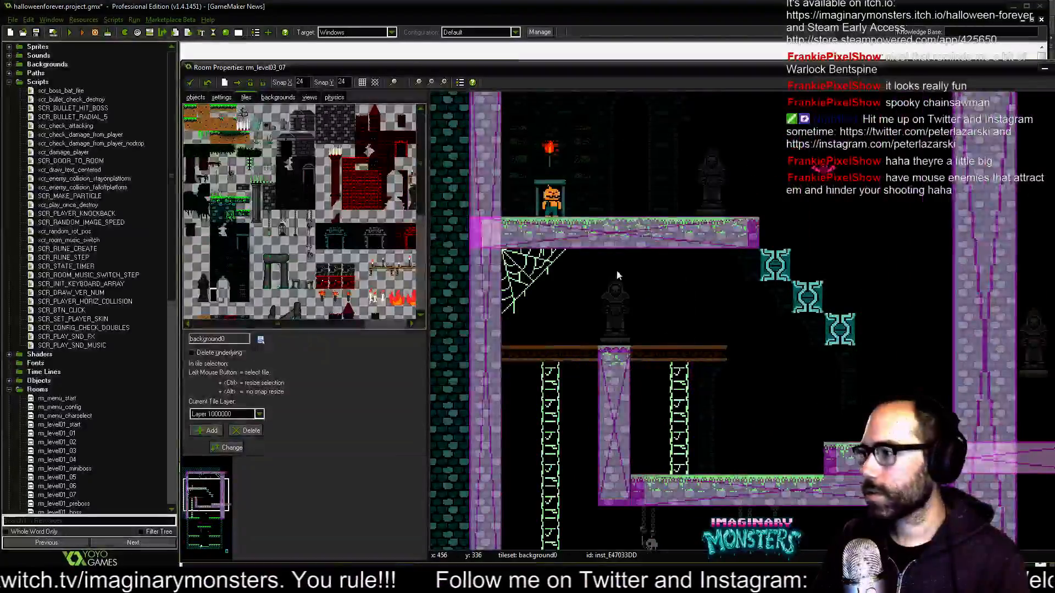
{"action": "mouse_move", "coordinate": [604, 265]}
{"action": "left_mouse_down", "text": "ctrl"}
{"action": "mouse_move", "coordinate": [587, 264]}
{"action": "mouse_move", "coordinate": [605, 260]}
{"action": "left_mouse_up", "text": "ctrl"}
Move the remaining spare statue from outside the outer wall onto the lower stone floor beside the raised step.
{"action": "middle_click_drag", "start_coordinate": [838, 347], "coordinate": [671, 257]}
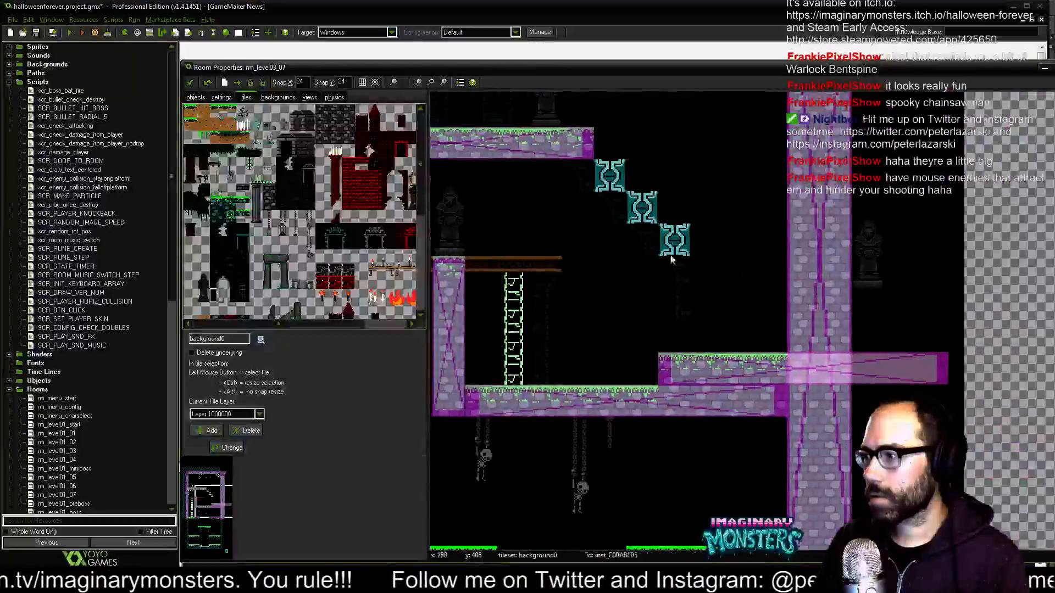
{"action": "left_click_drag", "start_coordinate": [877, 256], "coordinate": [598, 295], "text": "ctrl"}
{"action": "middle_click_drag", "start_coordinate": [598, 296], "coordinate": [625, 232]}
{"action": "middle_click_drag", "start_coordinate": [846, 291], "coordinate": [796, 305]}
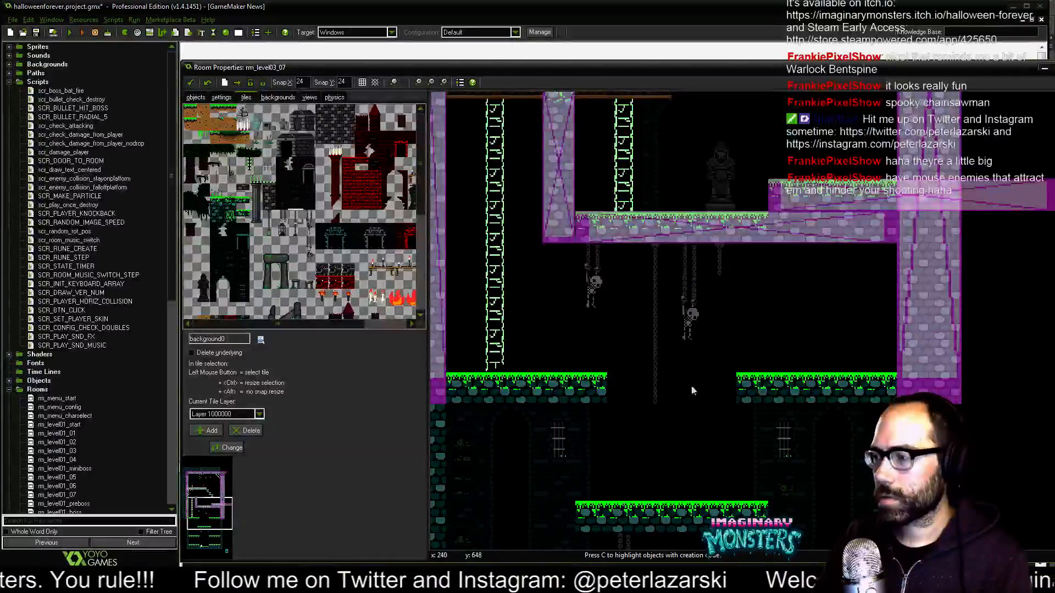
{"action": "middle_click_drag", "start_coordinate": [693, 390], "coordinate": [736, 399]}
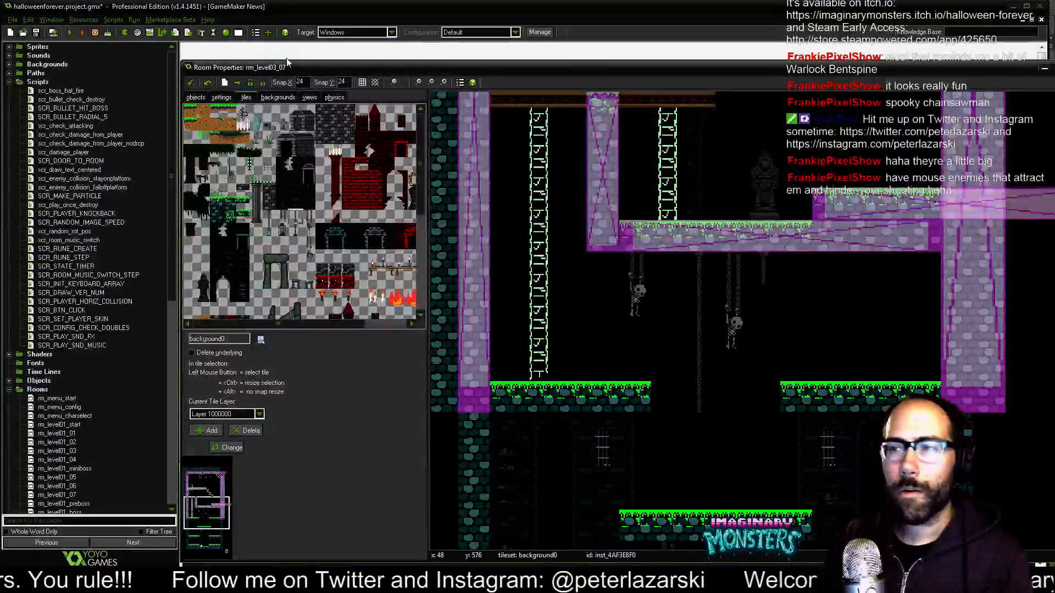
Place an obj_prop_lantern_green object in the room and hang it on the lower end of the longest chain between the two mossy ledges.
{"action": "left_click", "coordinate": [195, 98]}
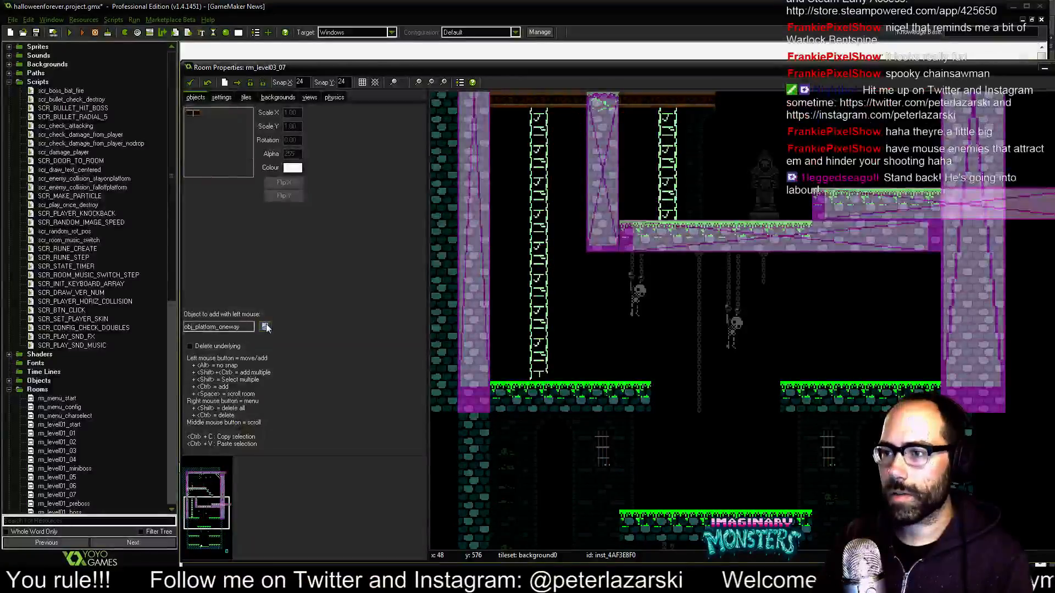
{"action": "left_click", "coordinate": [265, 326]}
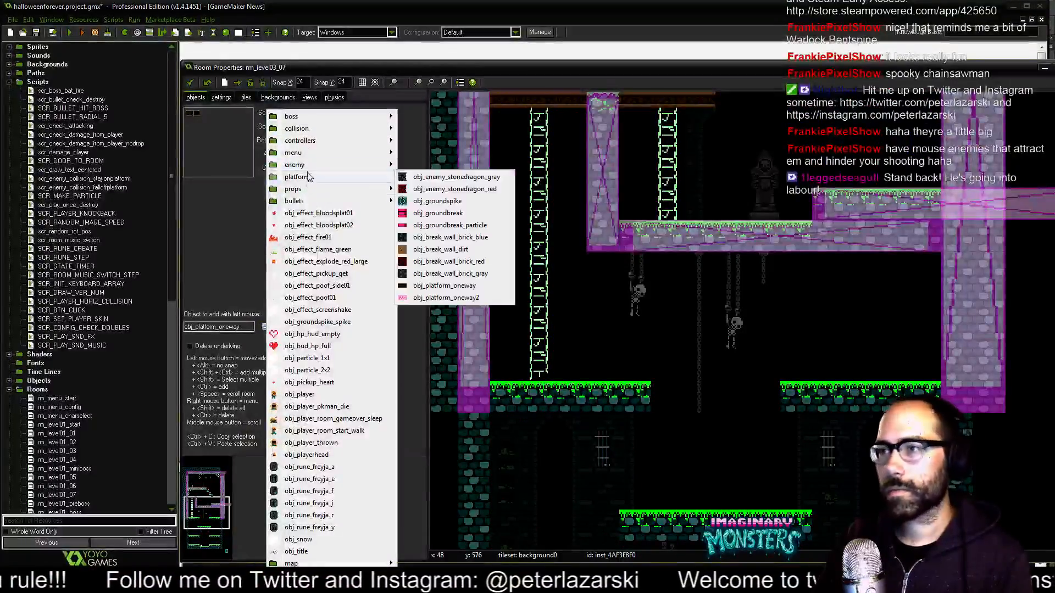
{"action": "mouse_move", "coordinate": [313, 128]}
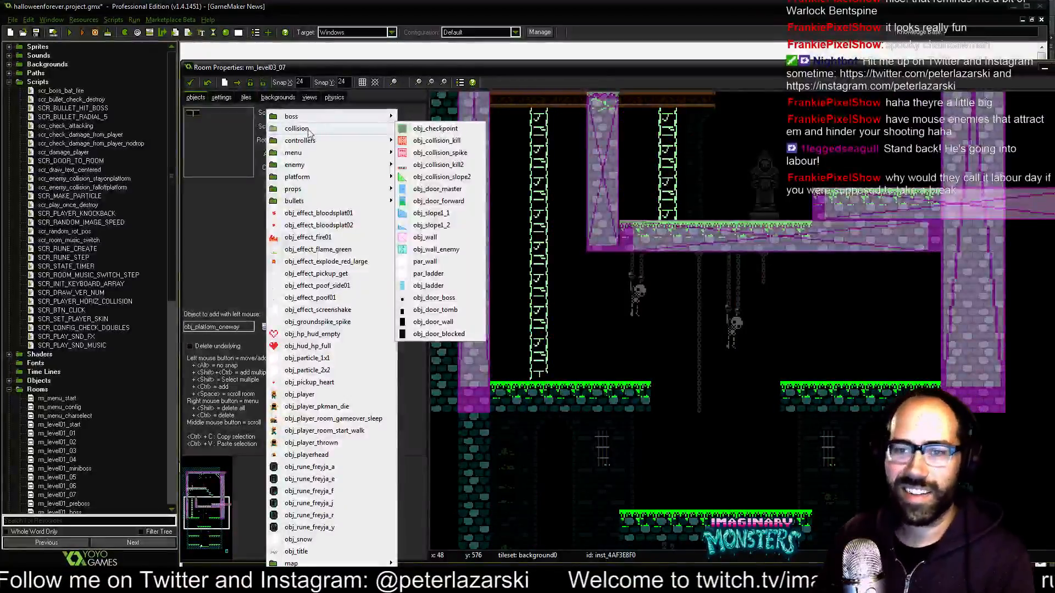
{"action": "mouse_move", "coordinate": [308, 167]}
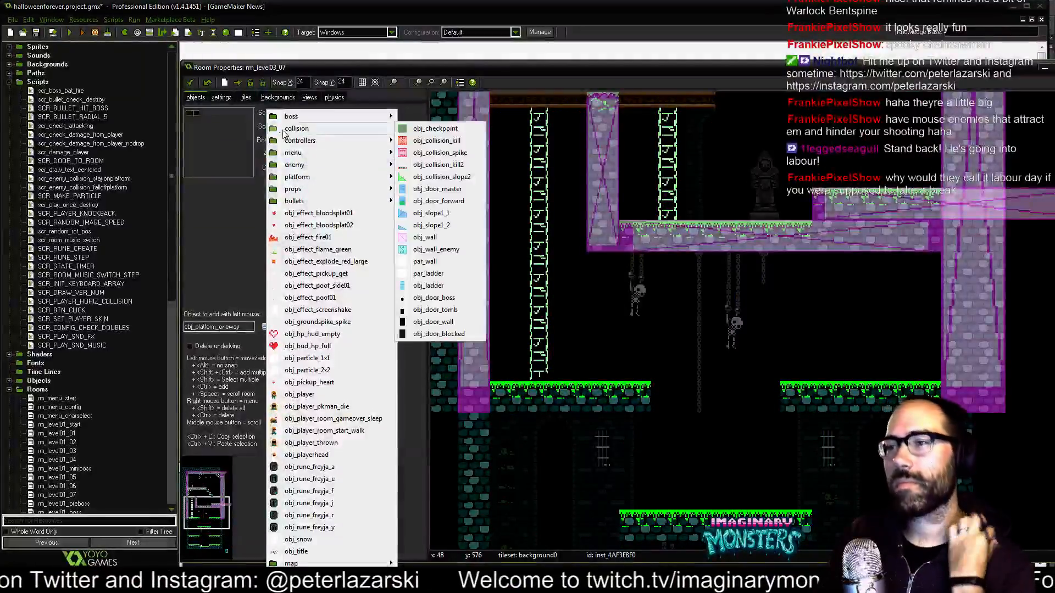
{"action": "mouse_move", "coordinate": [311, 142]}
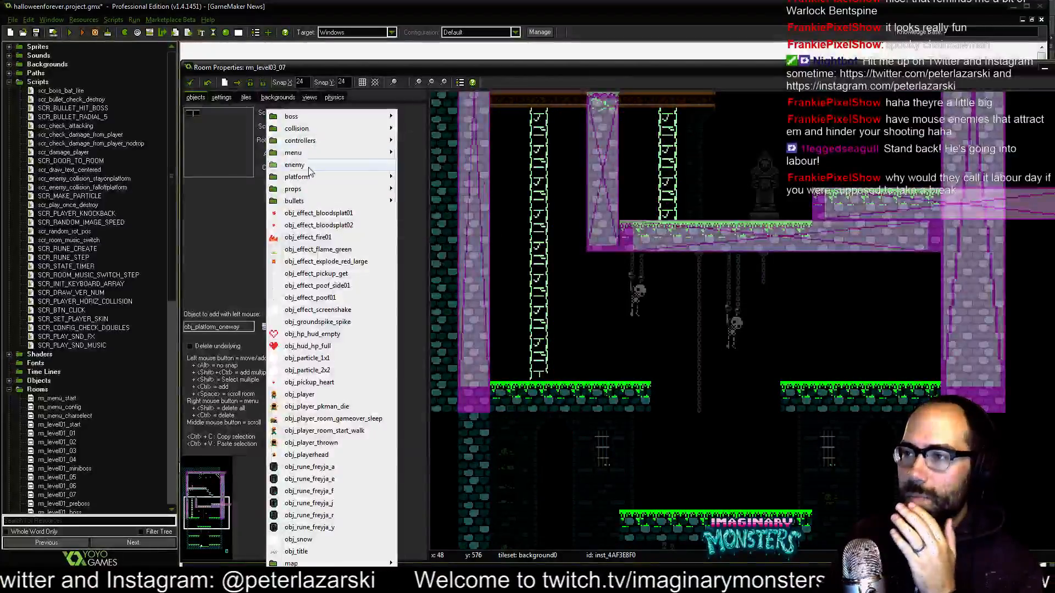
{"action": "mouse_move", "coordinate": [305, 201]}
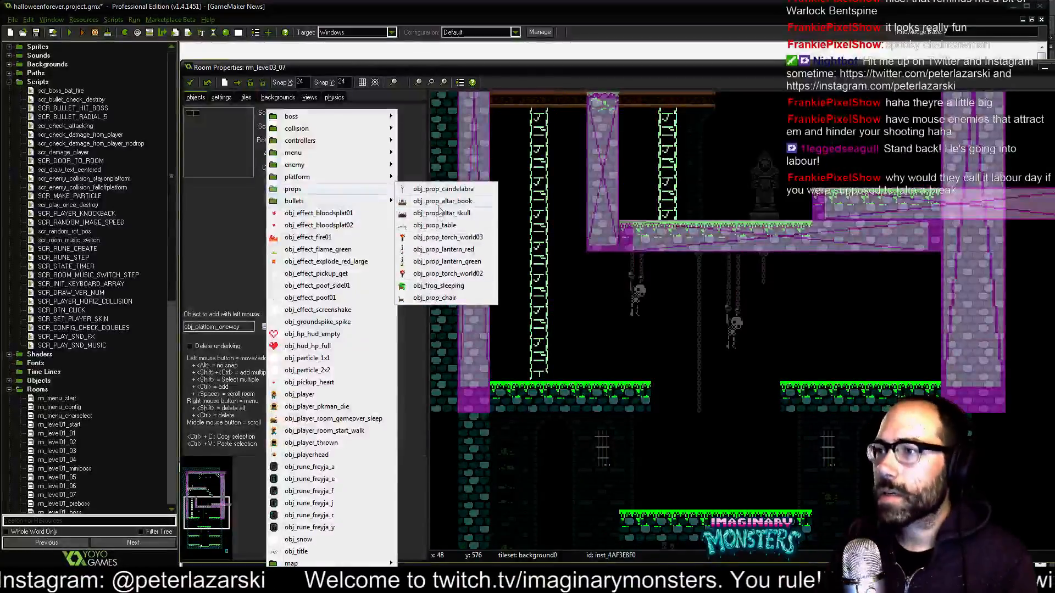
{"action": "left_click", "coordinate": [442, 262]}
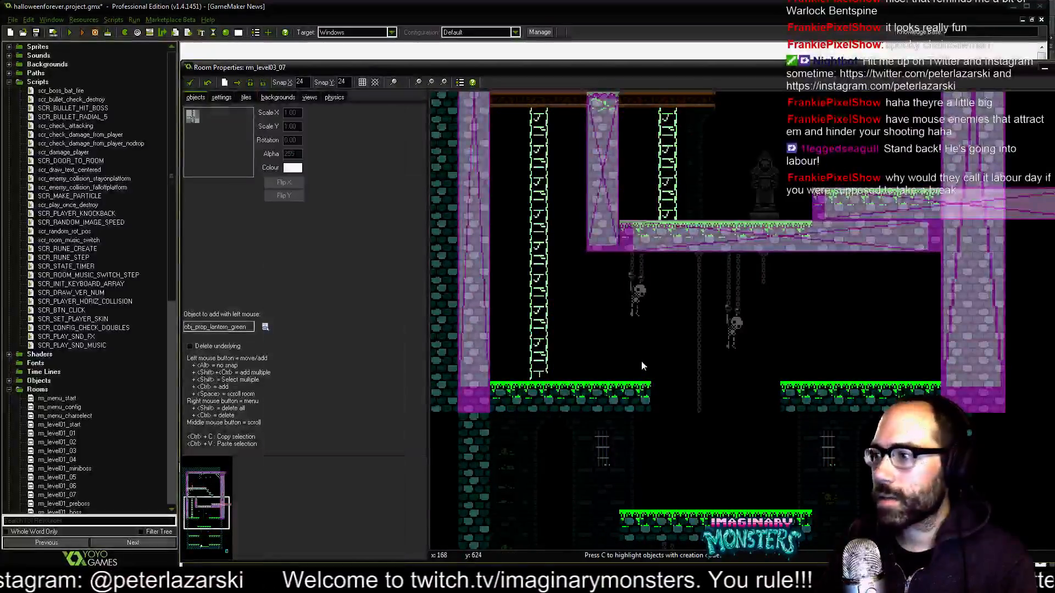
{"action": "left_click", "coordinate": [708, 442]}
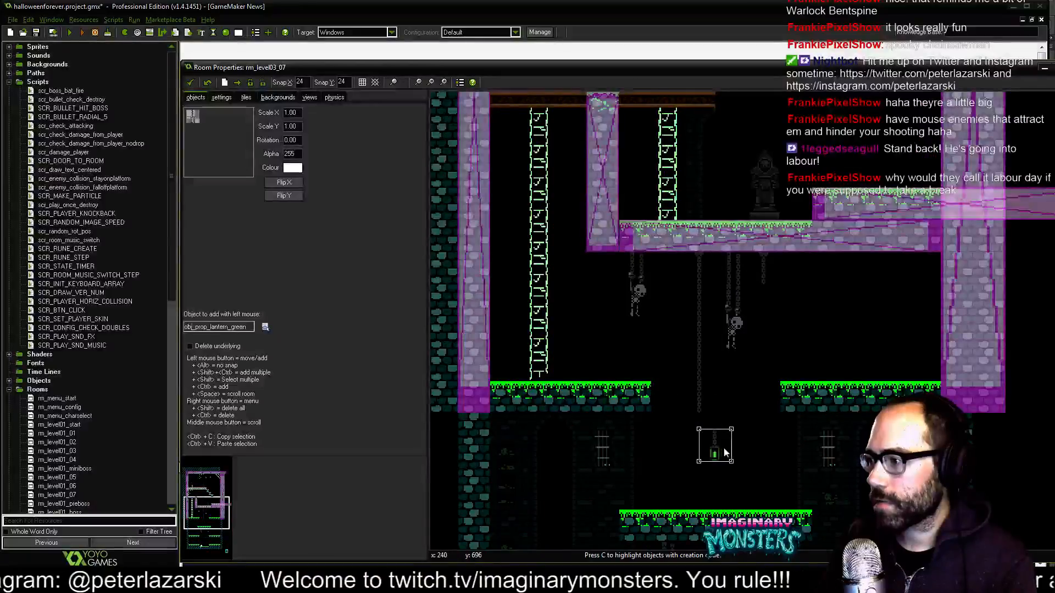
{"action": "scroll", "coordinate": [696, 474], "scroll_direction": "up", "scroll_amount": 2, "text": "ctrl"}
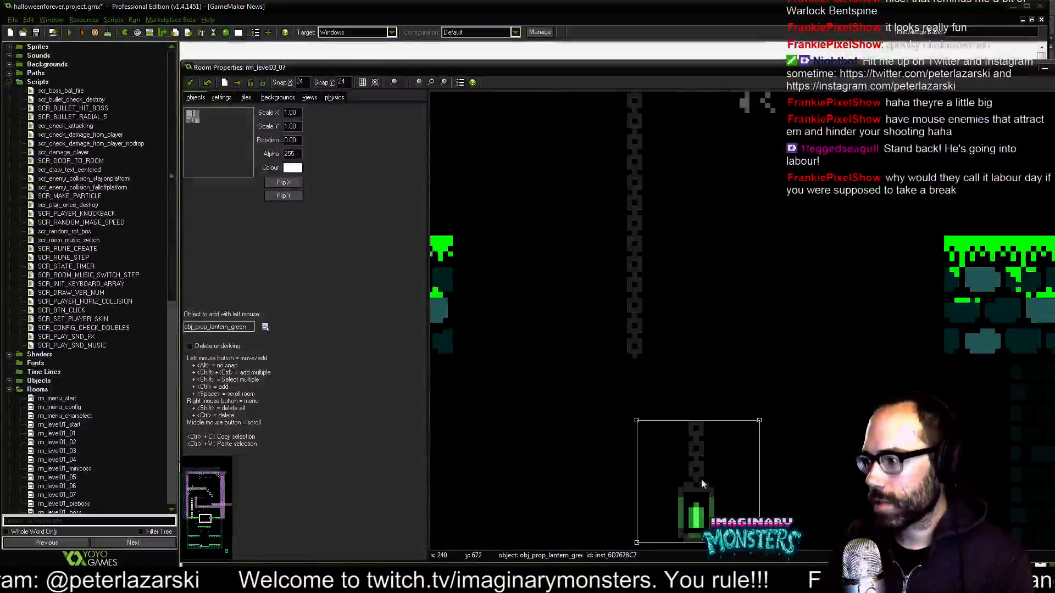
{"action": "left_click_drag", "start_coordinate": [706, 487], "coordinate": [637, 421]}
Hang a second green lantern on the end of the short chain beside the hanging skeleton under the stone floor.
{"action": "middle_click_drag", "start_coordinate": [937, 191], "coordinate": [650, 394]}
{"action": "middle_click_drag", "start_coordinate": [677, 264], "coordinate": [648, 417]}
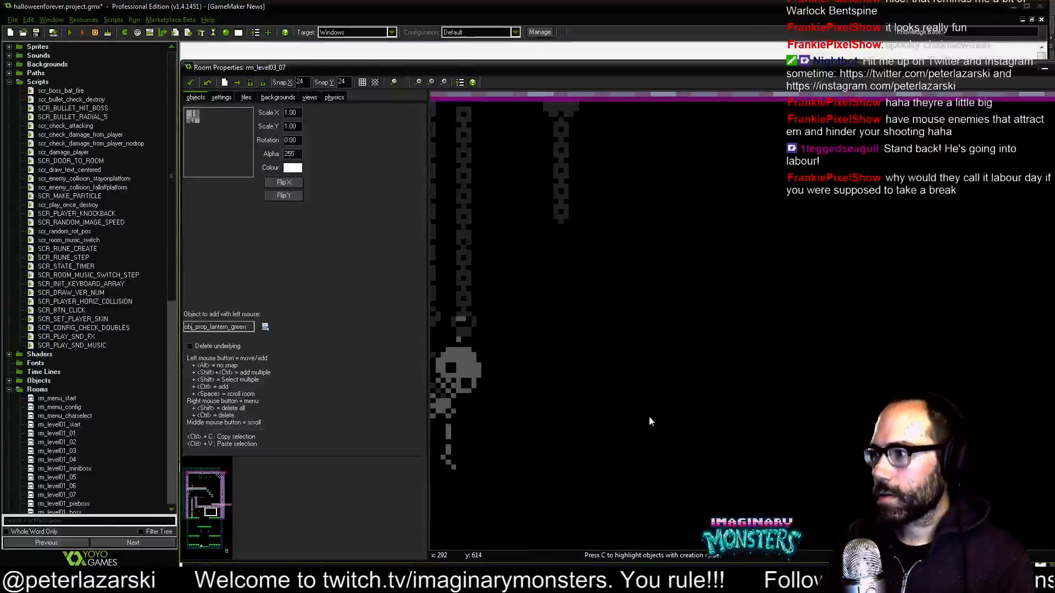
{"action": "left_click_drag", "start_coordinate": [648, 417], "coordinate": [564, 287]}
{"action": "scroll", "coordinate": [881, 333], "scroll_direction": "down", "scroll_amount": 1, "text": "ctrl"}
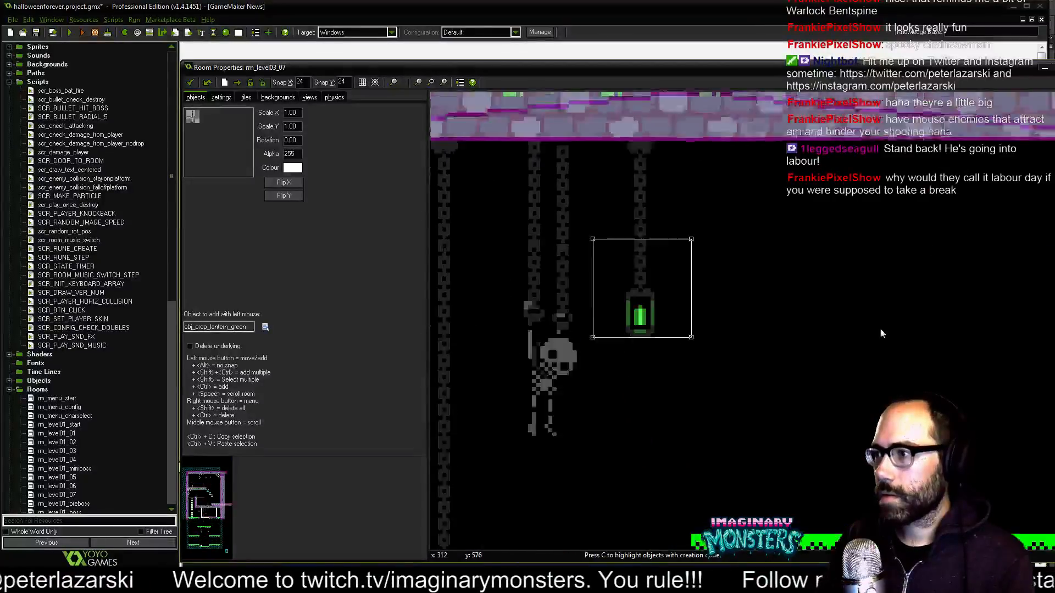
{"action": "scroll", "coordinate": [880, 333], "scroll_direction": "down", "scroll_amount": 2, "text": "ctrl"}
{"action": "middle_click_drag", "start_coordinate": [851, 324], "coordinate": [597, 315]}
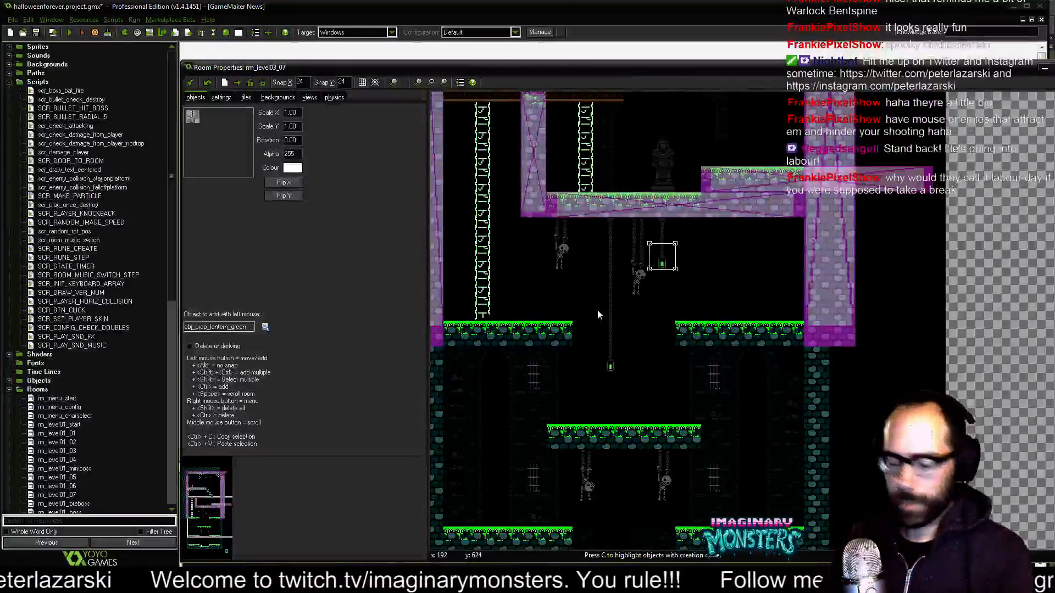
{"action": "middle_click_drag", "start_coordinate": [645, 270], "coordinate": [631, 250]}
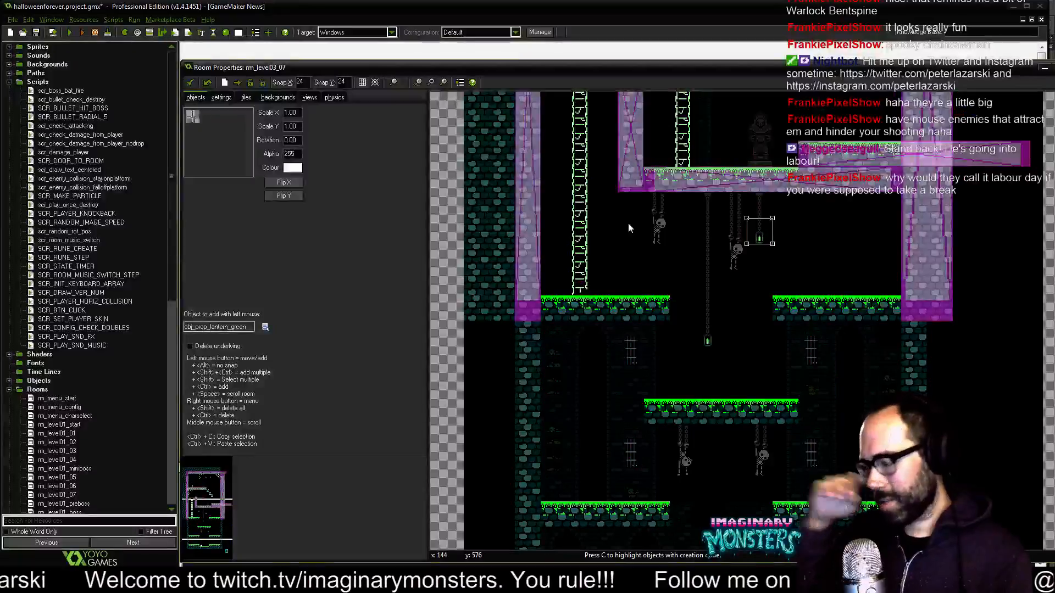
Set the snap to 12 by 12 and stand one obj_enemy_skeleton_green on the mossy ledge beside the ladder and another on the opposite ledge.
{"action": "left_click", "coordinate": [265, 327]}
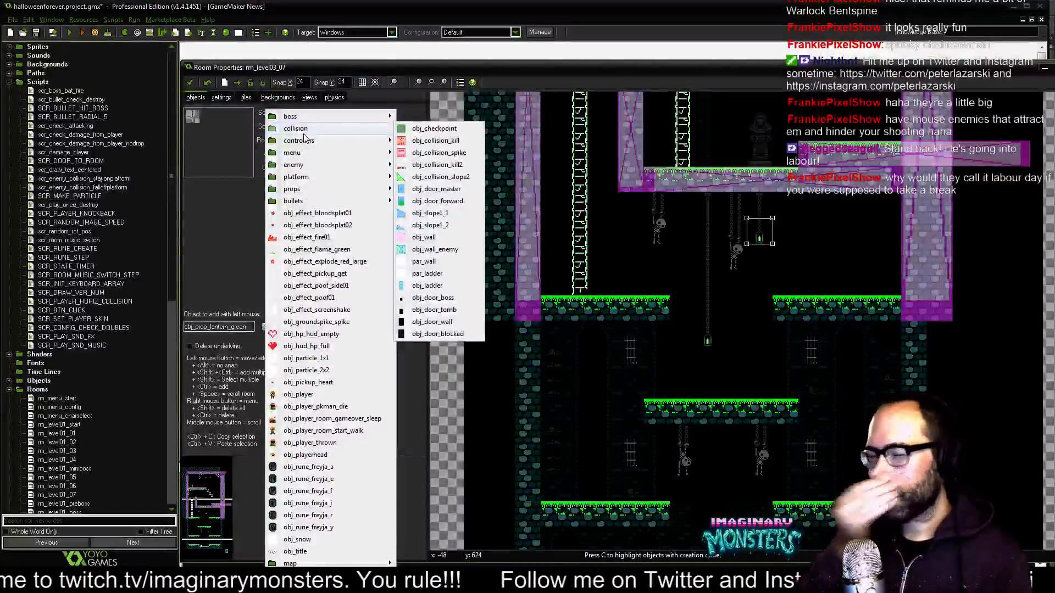
{"action": "mouse_move", "coordinate": [340, 160]}
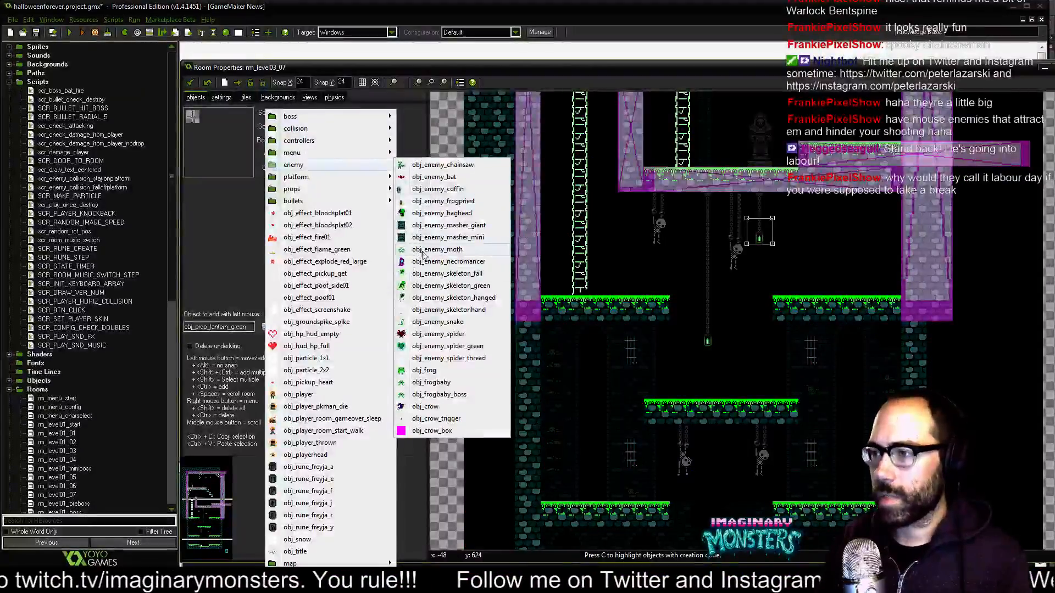
{"action": "left_click", "coordinate": [418, 286]}
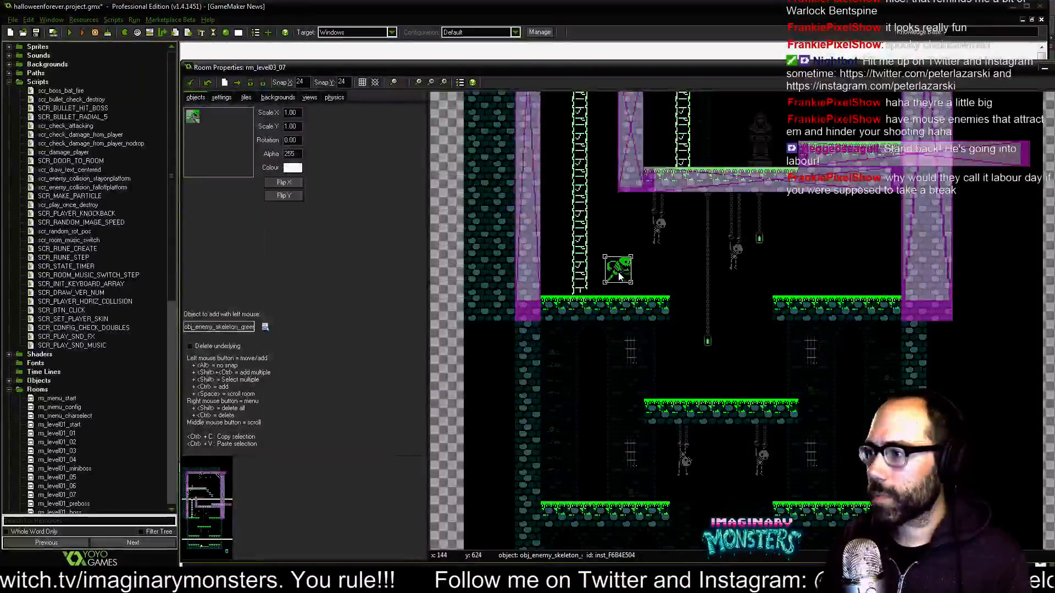
{"action": "scroll", "coordinate": [630, 294], "scroll_direction": "up", "scroll_amount": 1, "text": "ctrl"}
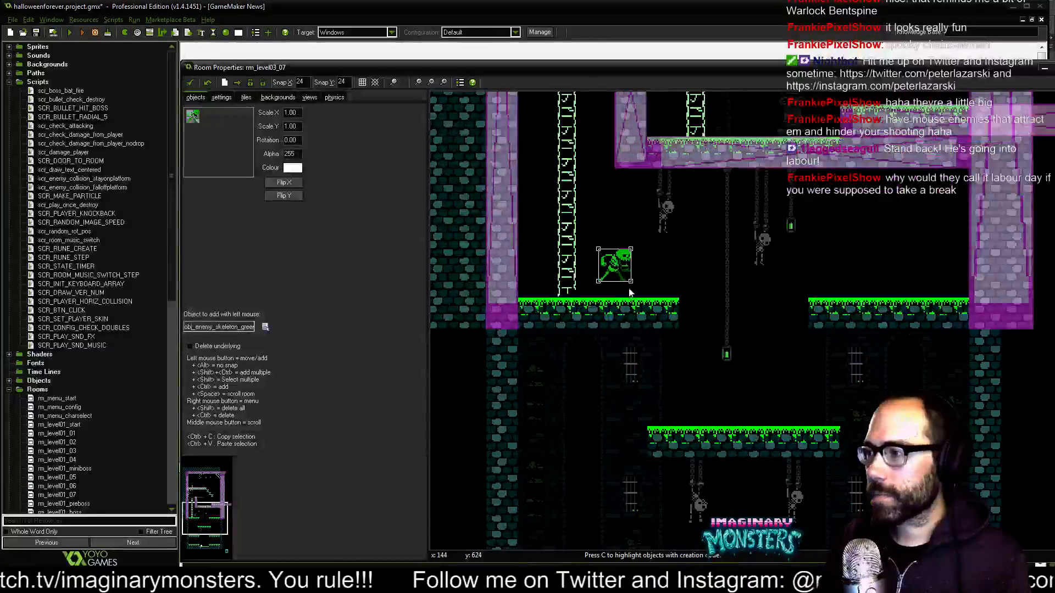
{"action": "type", "text": "12"}
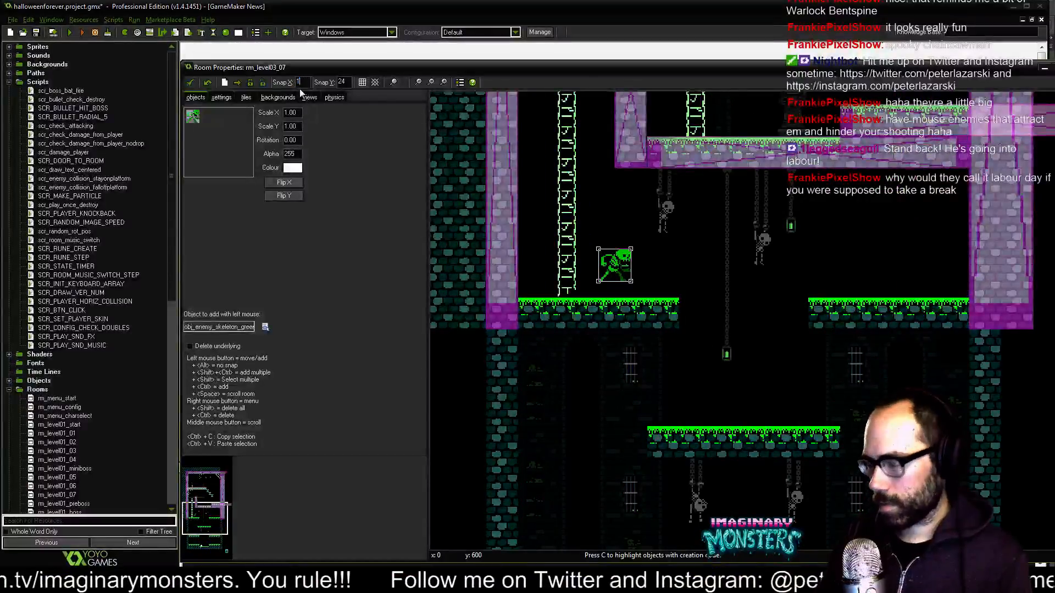
{"action": "key", "text": "Tab"}
{"action": "type", "text": "12"}
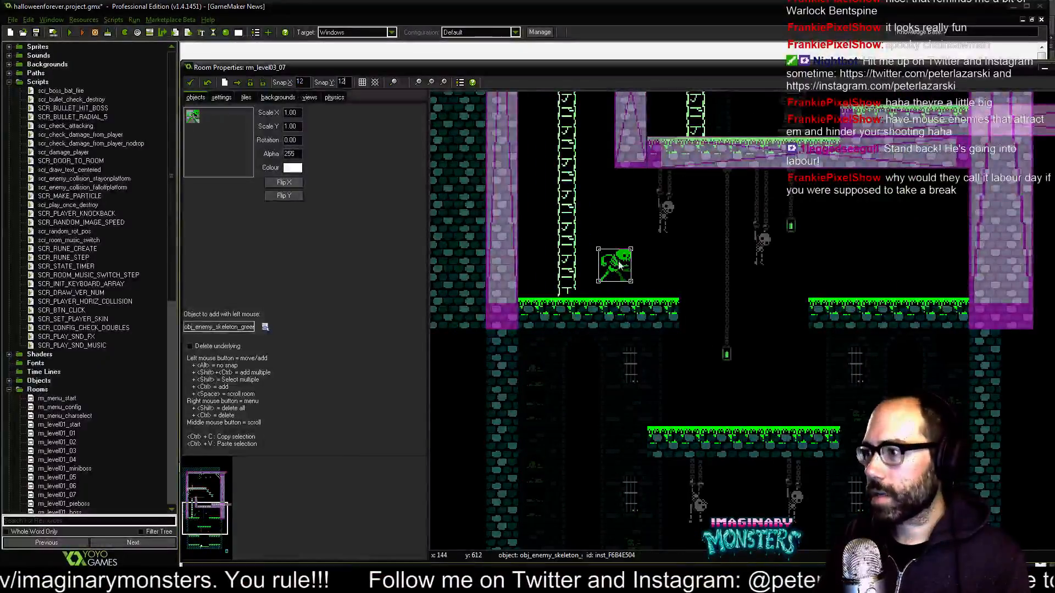
{"action": "left_click_drag", "start_coordinate": [878, 281], "coordinate": [896, 290]}
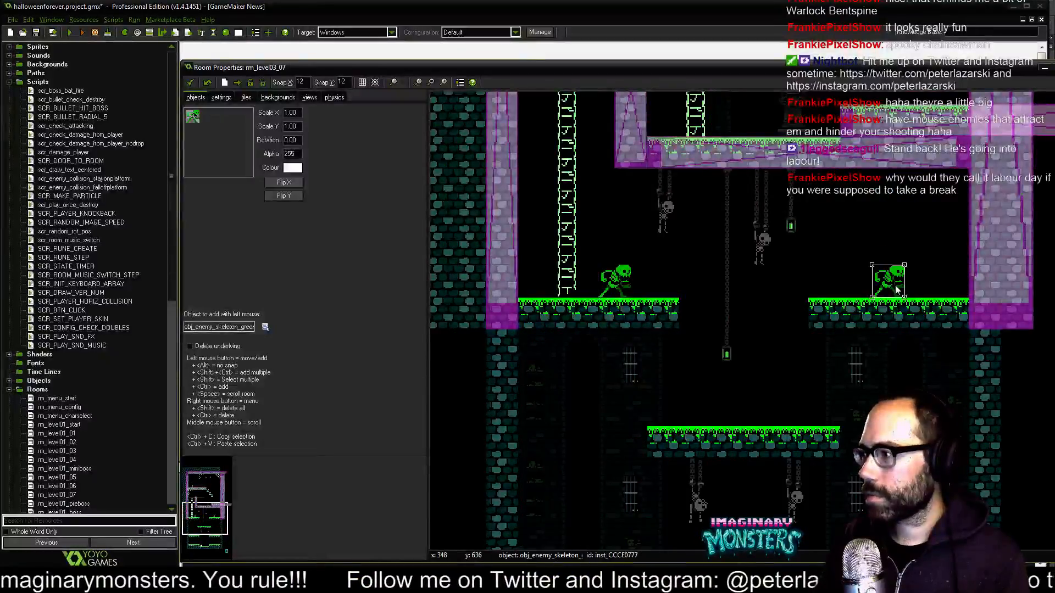
Place an obj_enemy_necromancer behind the skeleton on the ledge opposite the ladder, against the outer wall.
{"action": "middle_click_drag", "start_coordinate": [810, 287], "coordinate": [823, 312]}
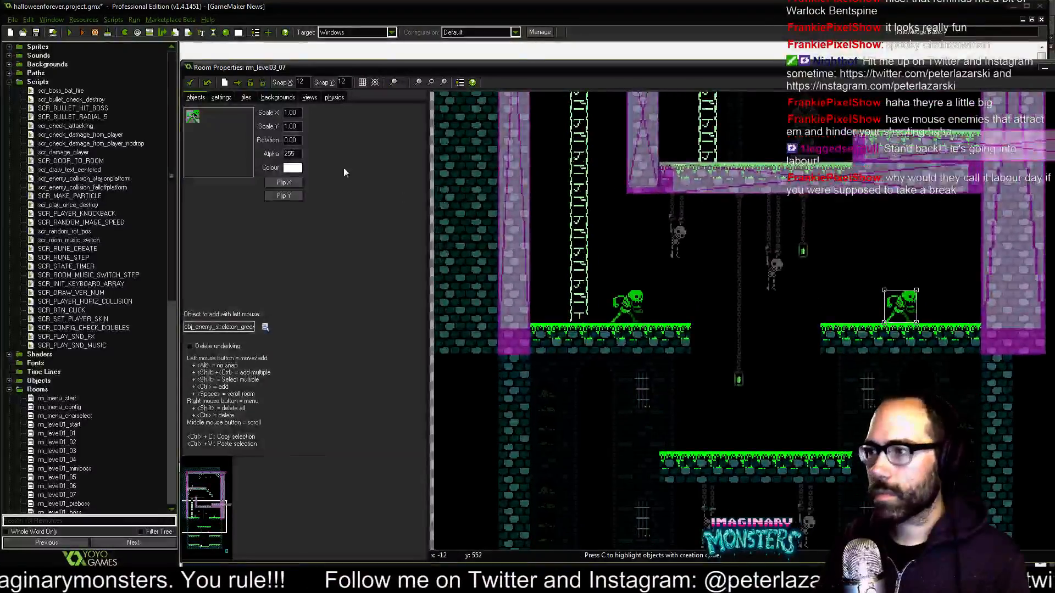
{"action": "left_click", "coordinate": [265, 327]}
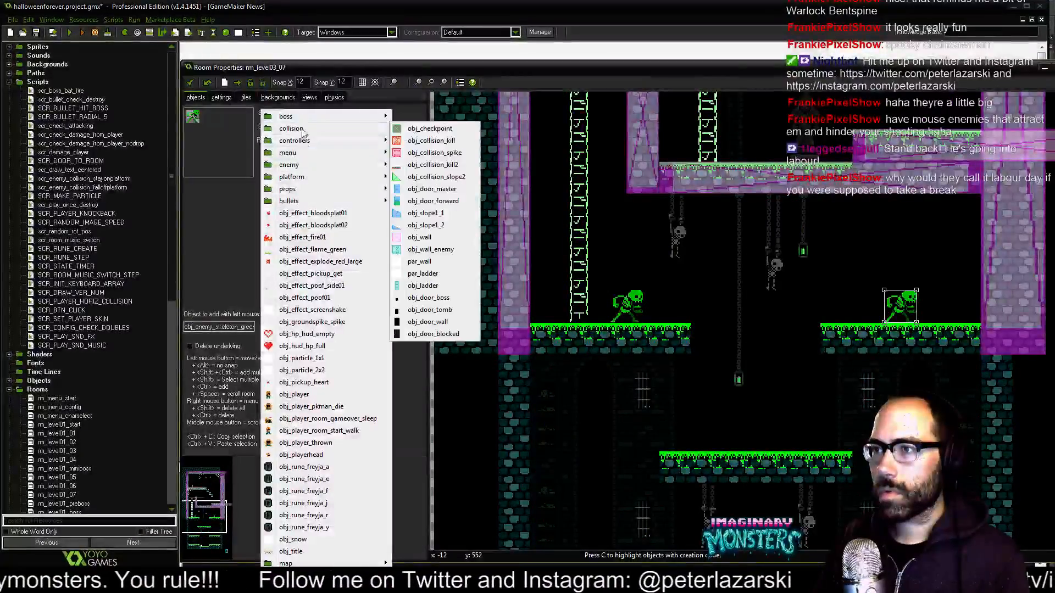
{"action": "mouse_move", "coordinate": [320, 167]}
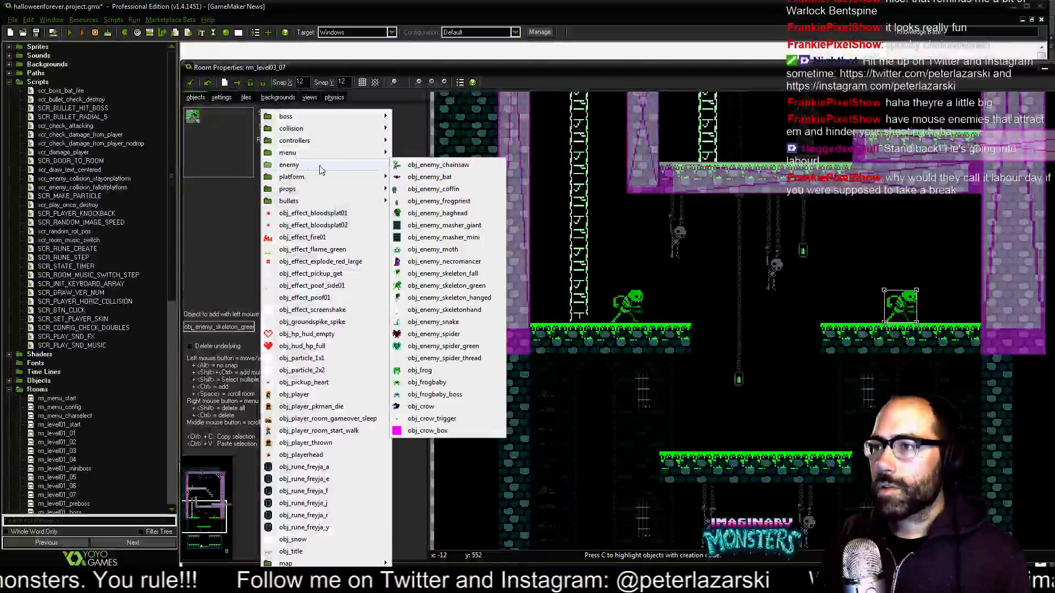
{"action": "left_click", "coordinate": [423, 262]}
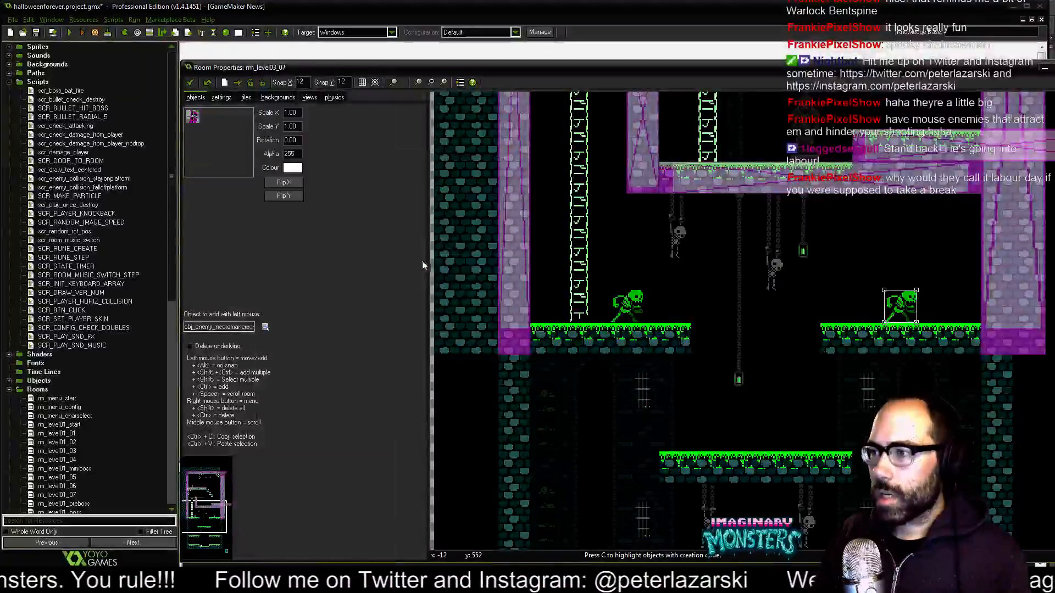
{"action": "left_click_drag", "start_coordinate": [964, 308], "coordinate": [968, 318]}
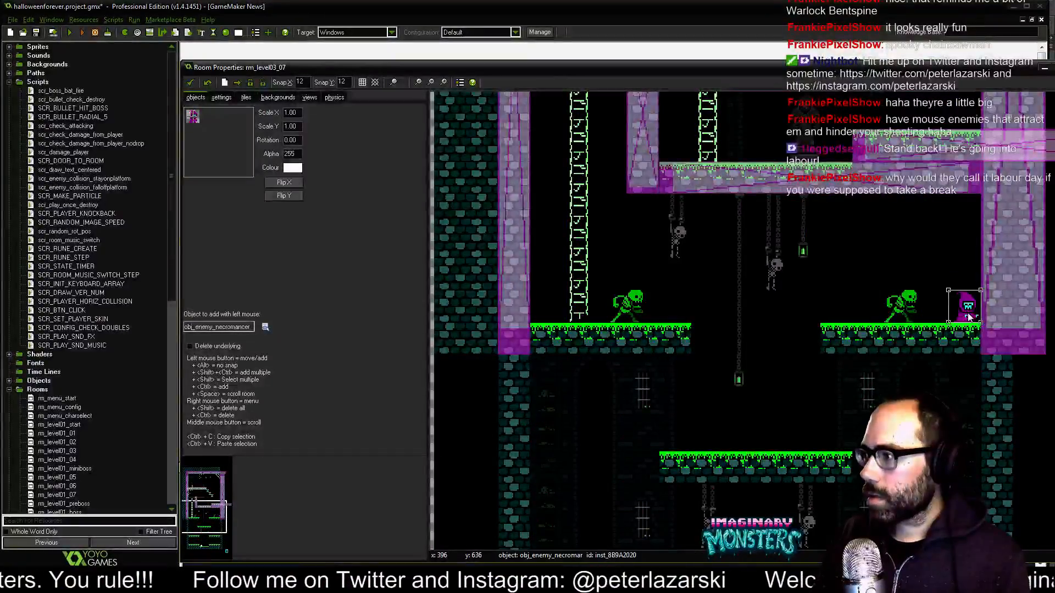
Place two more necromancers, one on each of the paired side ledges below the central floating platform.
{"action": "middle_click_drag", "start_coordinate": [724, 419], "coordinate": [650, 355]}
{"action": "mouse_move", "coordinate": [689, 311]}
{"action": "middle_mouse_down"}
{"action": "mouse_move", "coordinate": [792, 255]}
{"action": "mouse_move", "coordinate": [673, 299]}
{"action": "middle_mouse_up"}
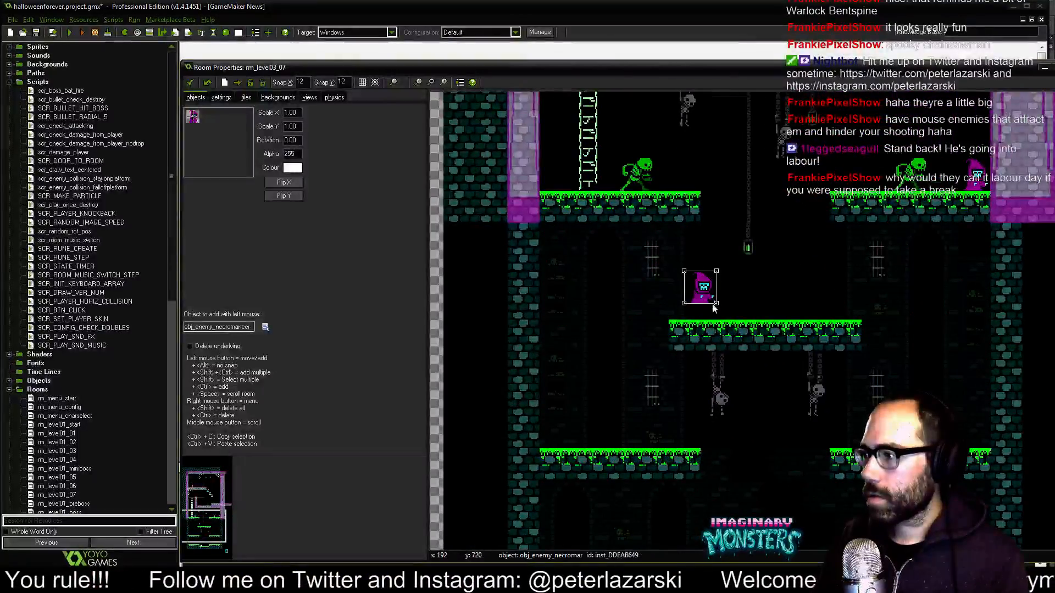
{"action": "left_click_drag", "start_coordinate": [713, 313], "coordinate": [622, 444]}
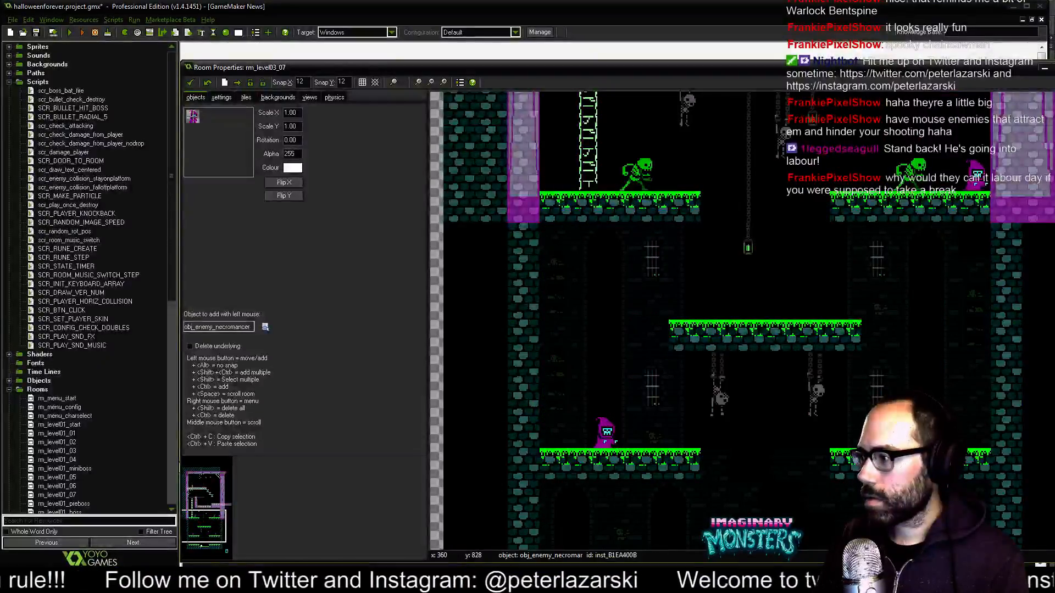
Flip the necromancer on the lower left ledge horizontally.
{"action": "middle_click_drag", "start_coordinate": [723, 460], "coordinate": [700, 407]}
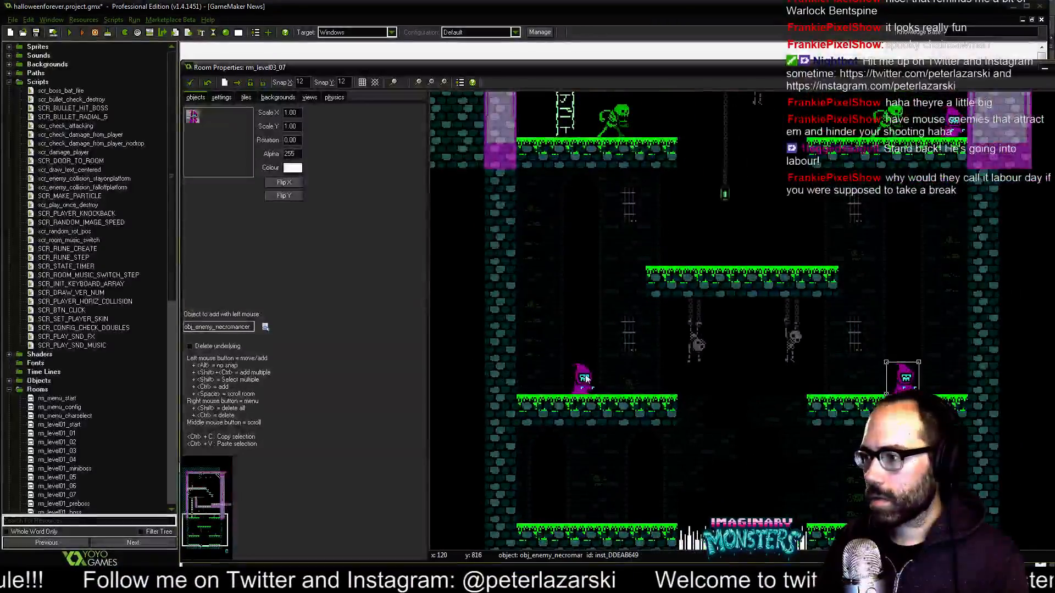
{"action": "right_click", "coordinate": [585, 378]}
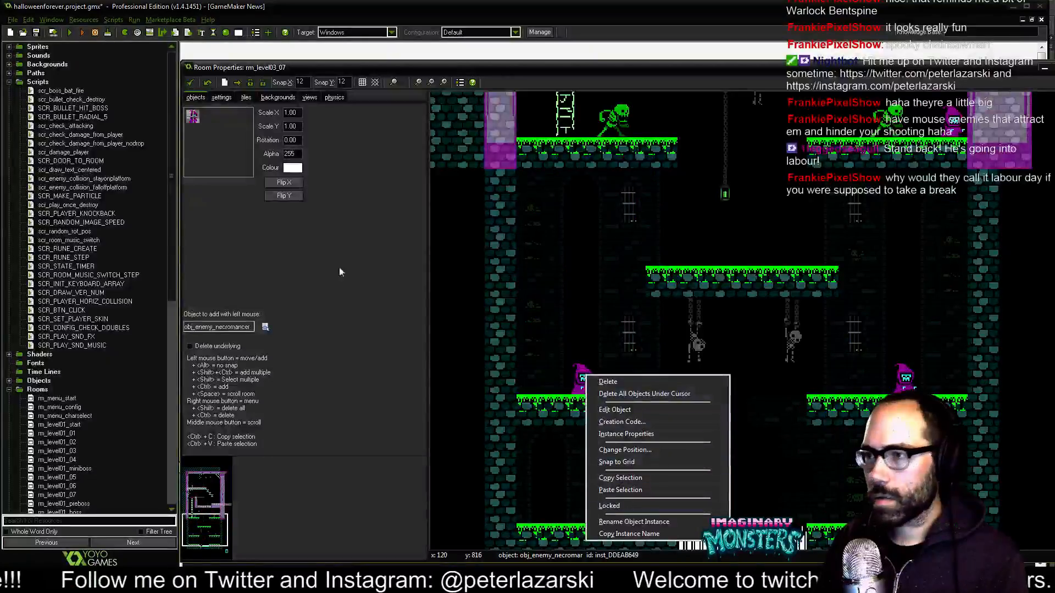
{"action": "left_click", "coordinate": [294, 180]}
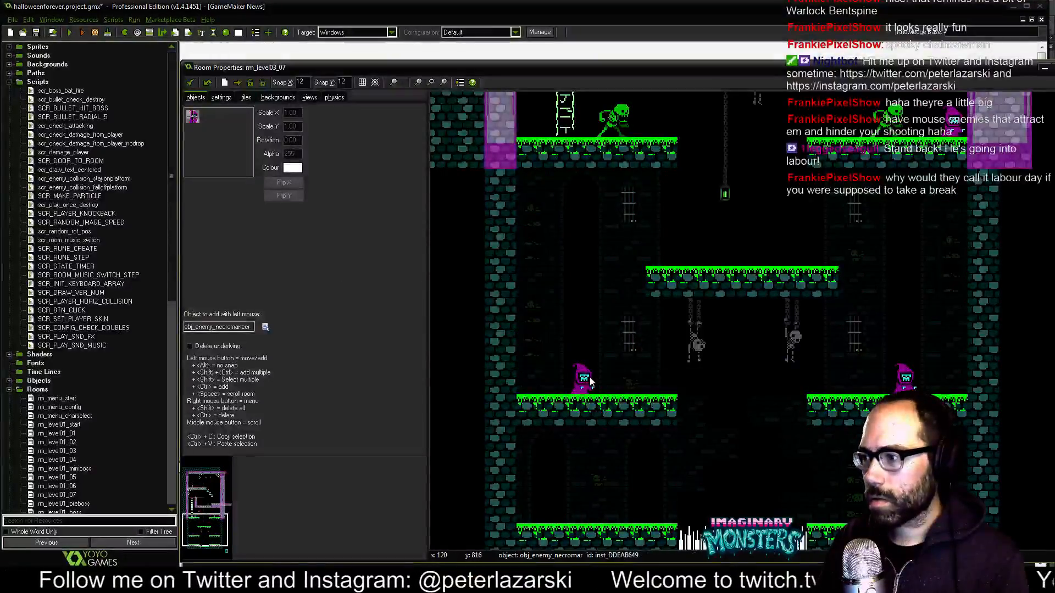
{"action": "left_click", "coordinate": [591, 382]}
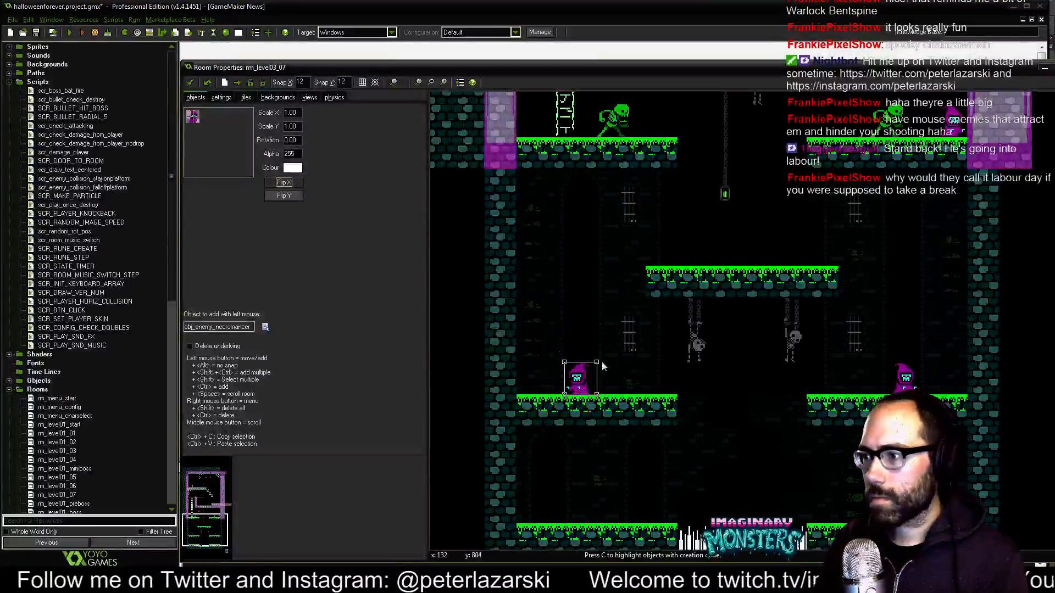
Stand one obj_enemy_skeleton_green on each bottom floor ledge beside the spike pit, flipping the one behind the doorway horizontally.
{"action": "middle_click_drag", "start_coordinate": [603, 366], "coordinate": [585, 277]}
{"action": "middle_click_drag", "start_coordinate": [657, 292], "coordinate": [694, 400]}
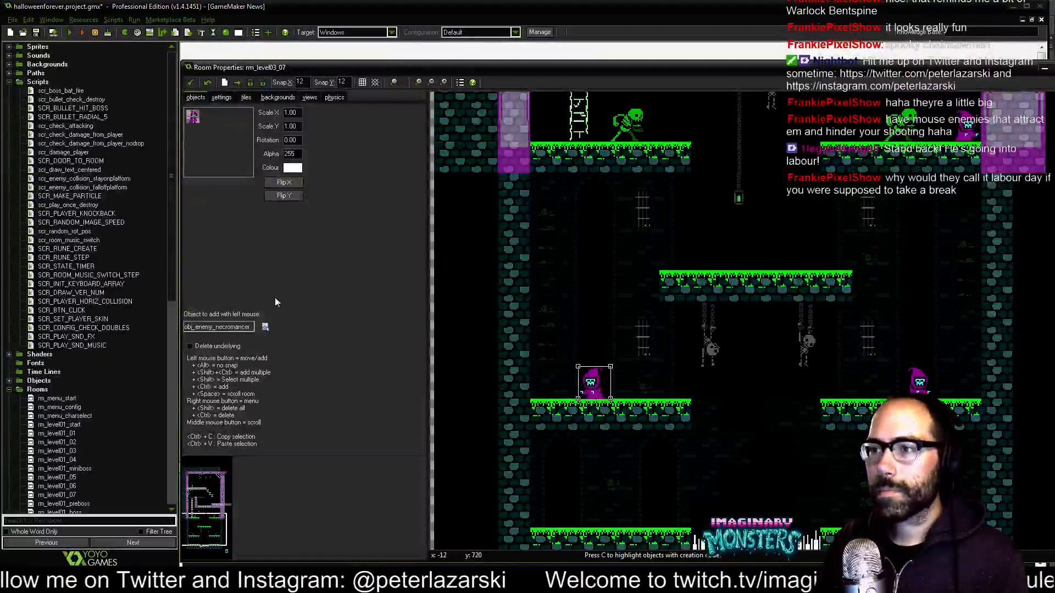
{"action": "left_click", "coordinate": [265, 327]}
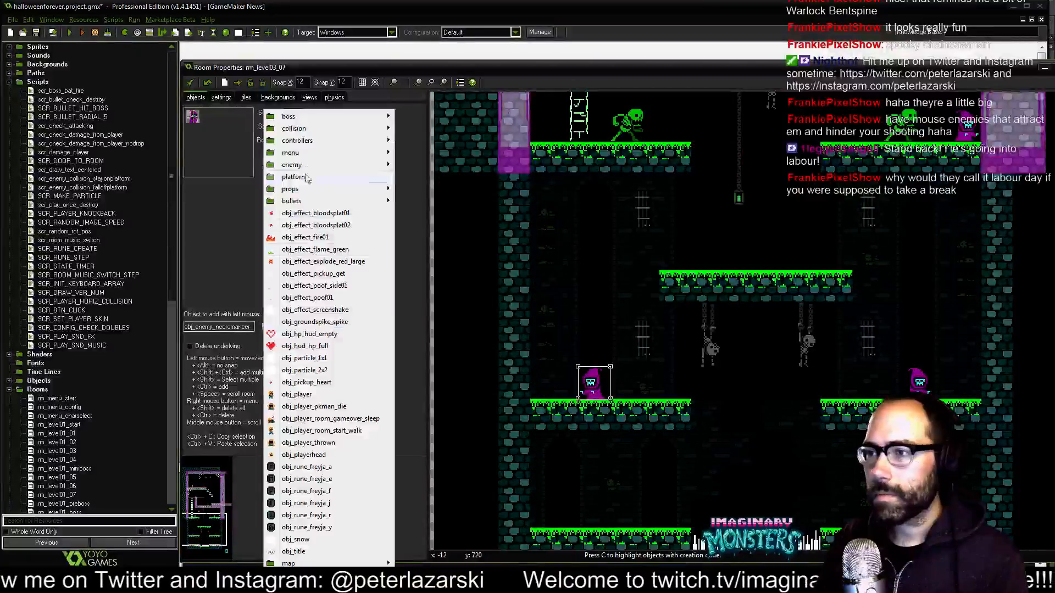
{"action": "mouse_move", "coordinate": [341, 165]}
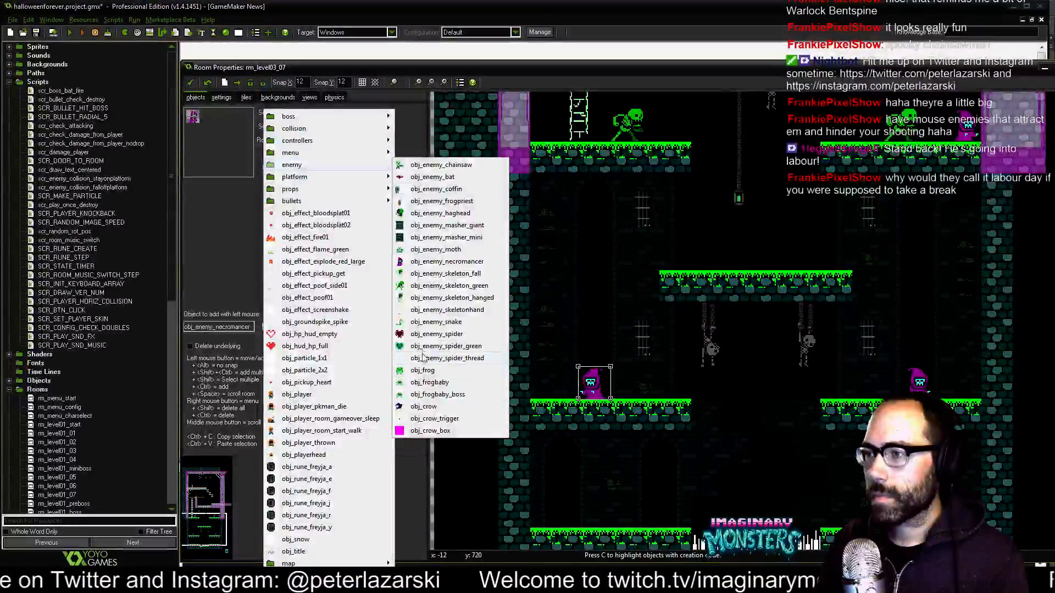
{"action": "left_click", "coordinate": [445, 285]}
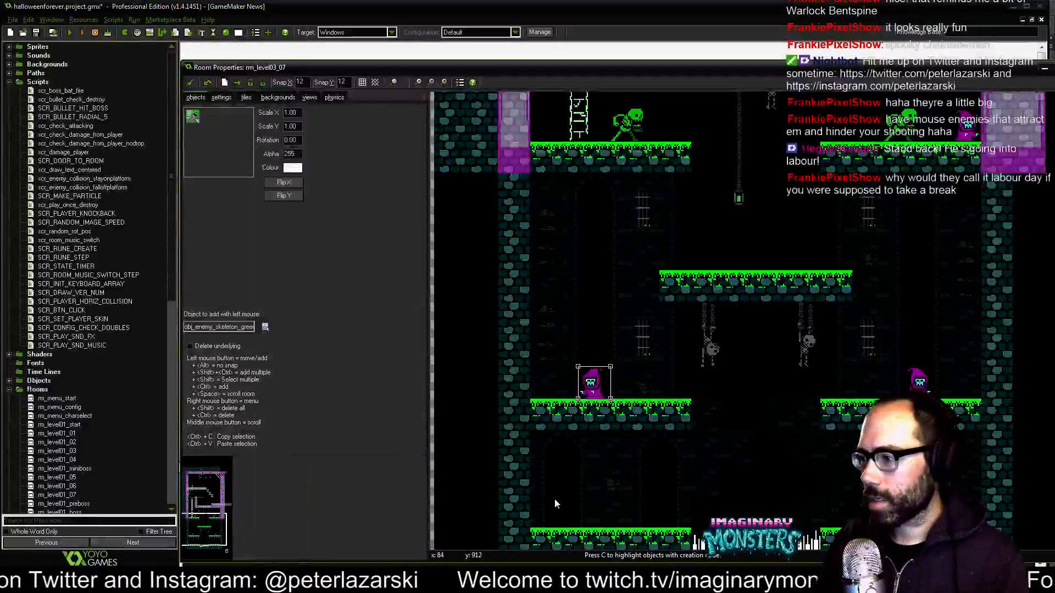
{"action": "left_click", "coordinate": [565, 509]}
{"action": "left_click_drag", "start_coordinate": [566, 510], "coordinate": [568, 518]}
{"action": "middle_click_drag", "start_coordinate": [773, 503], "coordinate": [696, 404]}
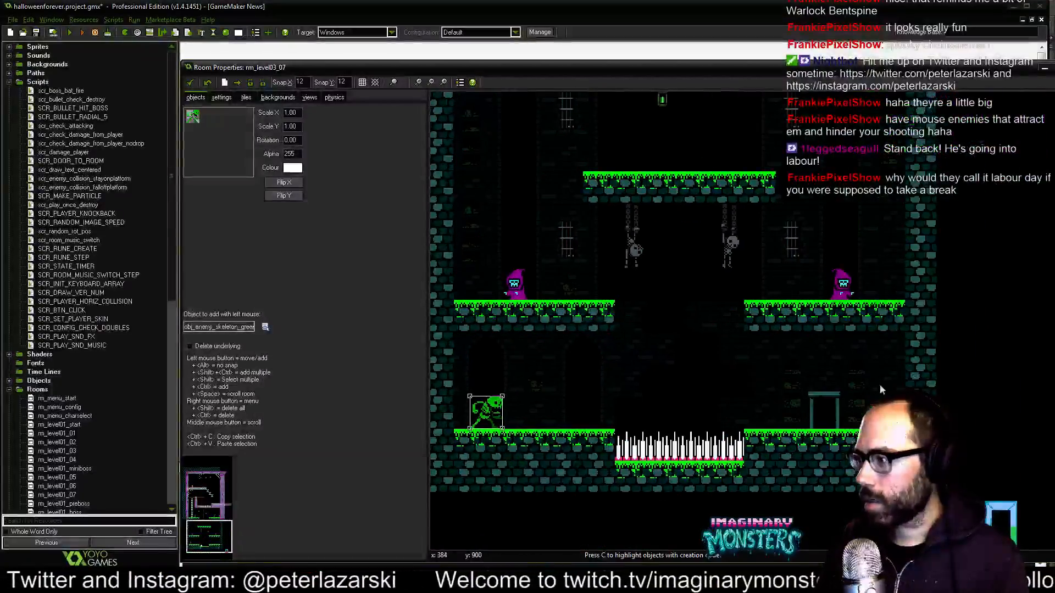
{"action": "left_click", "coordinate": [876, 409]}
{"action": "left_click_drag", "start_coordinate": [877, 409], "coordinate": [876, 425]}
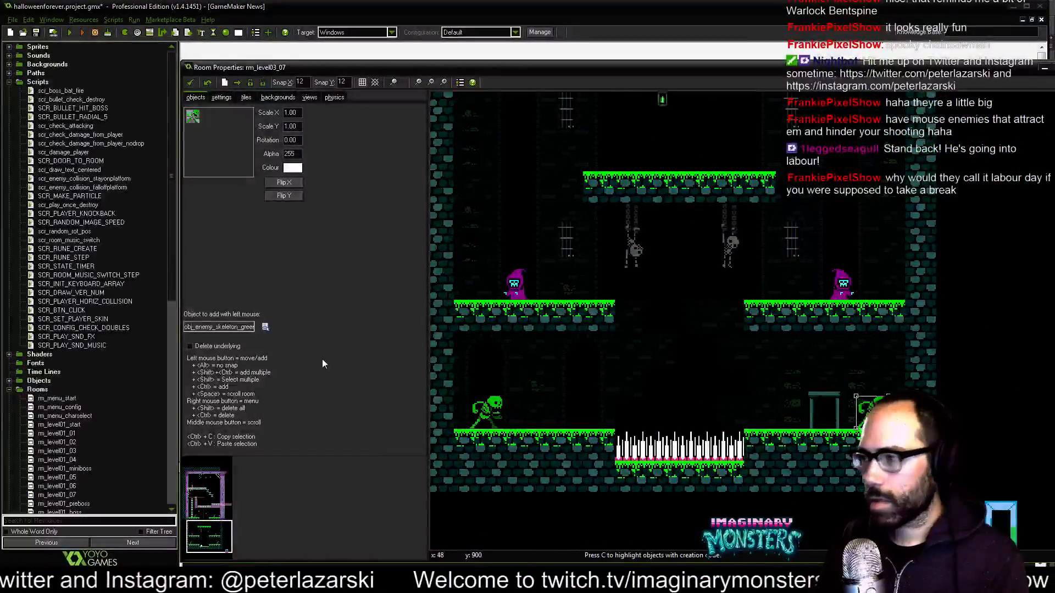
{"action": "left_click", "coordinate": [283, 183]}
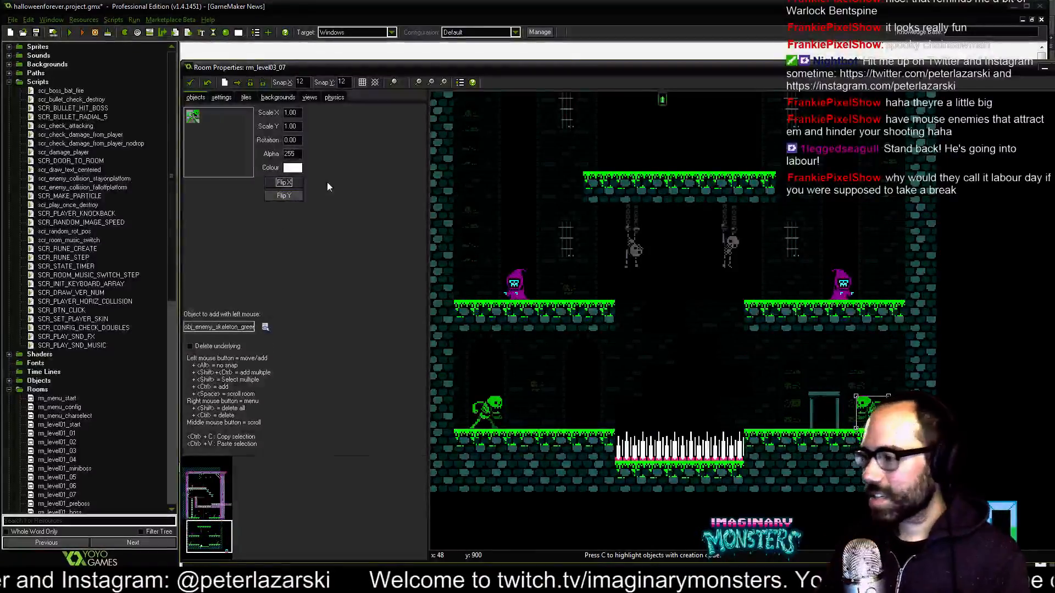
Place two green skeletons at opposite ends of the central floating platform and flip the second horizontally so they face each other.
{"action": "scroll", "coordinate": [688, 329], "scroll_direction": "up", "scroll_amount": 5}
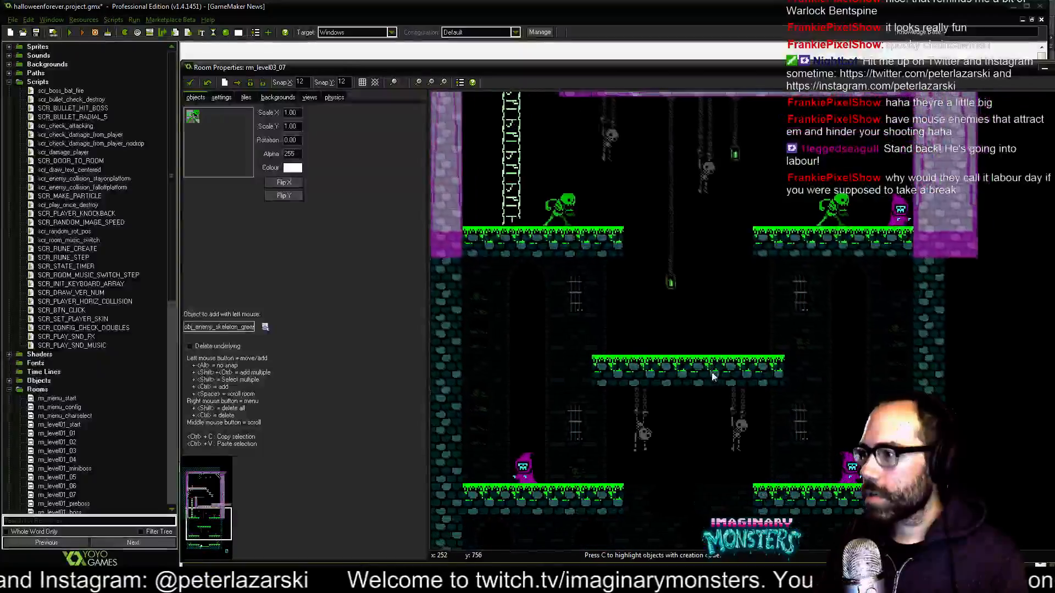
{"action": "scroll", "coordinate": [687, 329], "scroll_direction": "down", "scroll_amount": 1}
{"action": "left_click", "coordinate": [742, 295]}
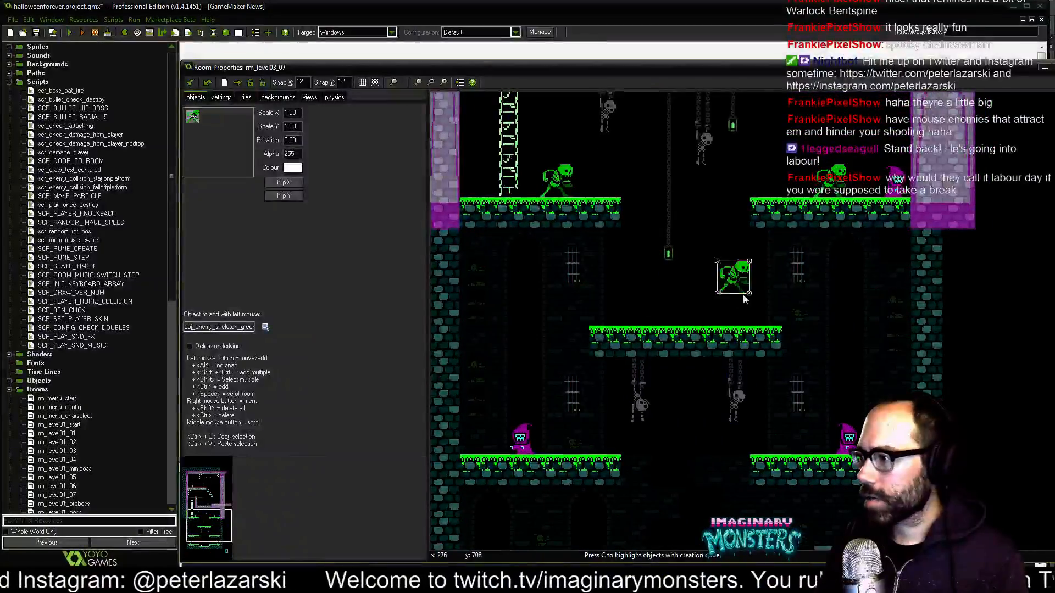
{"action": "left_click_drag", "start_coordinate": [757, 317], "coordinate": [632, 314]}
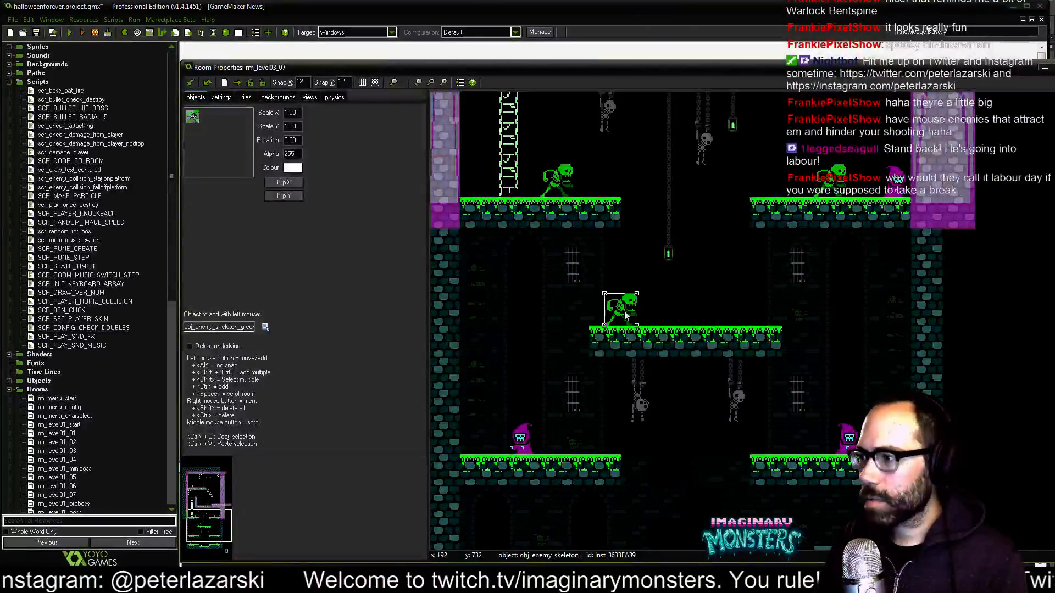
{"action": "left_click", "coordinate": [736, 311]}
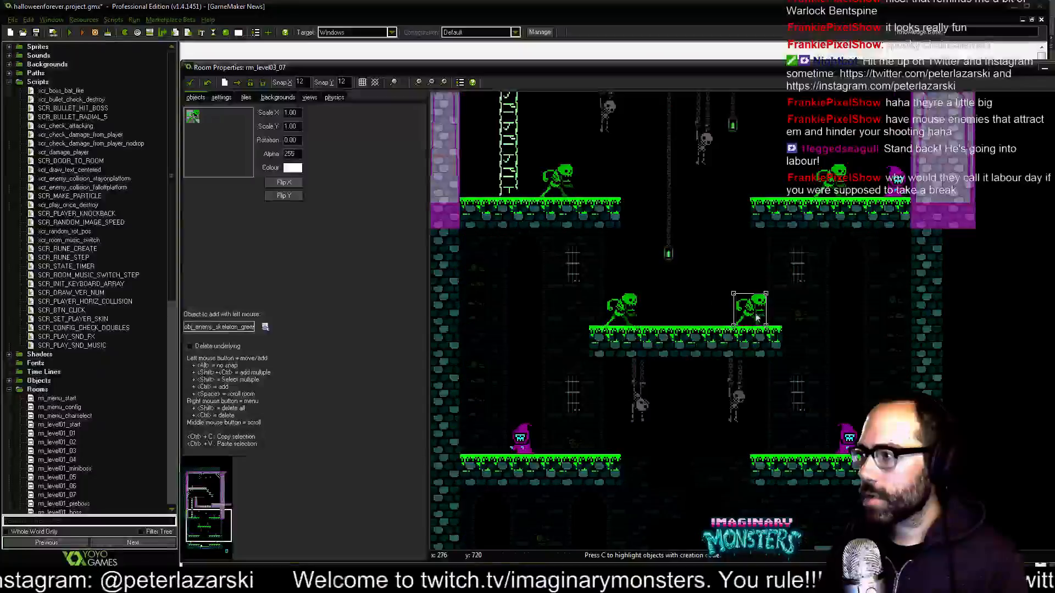
{"action": "left_click", "coordinate": [284, 196]}
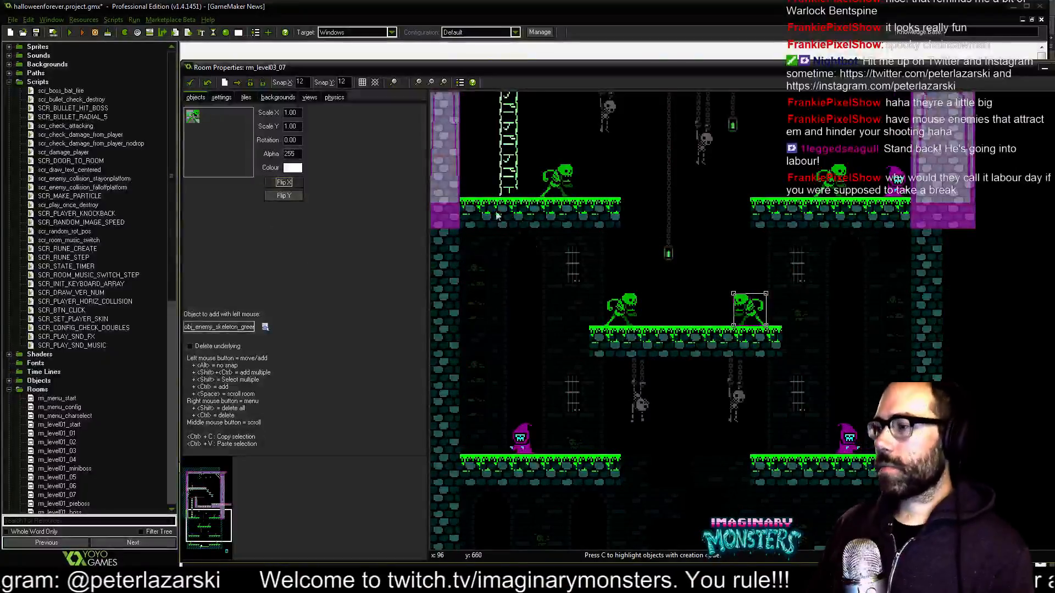
Move the obj_door_wall from outside the room into the door frame on the bottom floor ledge.
{"action": "middle_click_drag", "start_coordinate": [533, 226], "coordinate": [516, 151]}
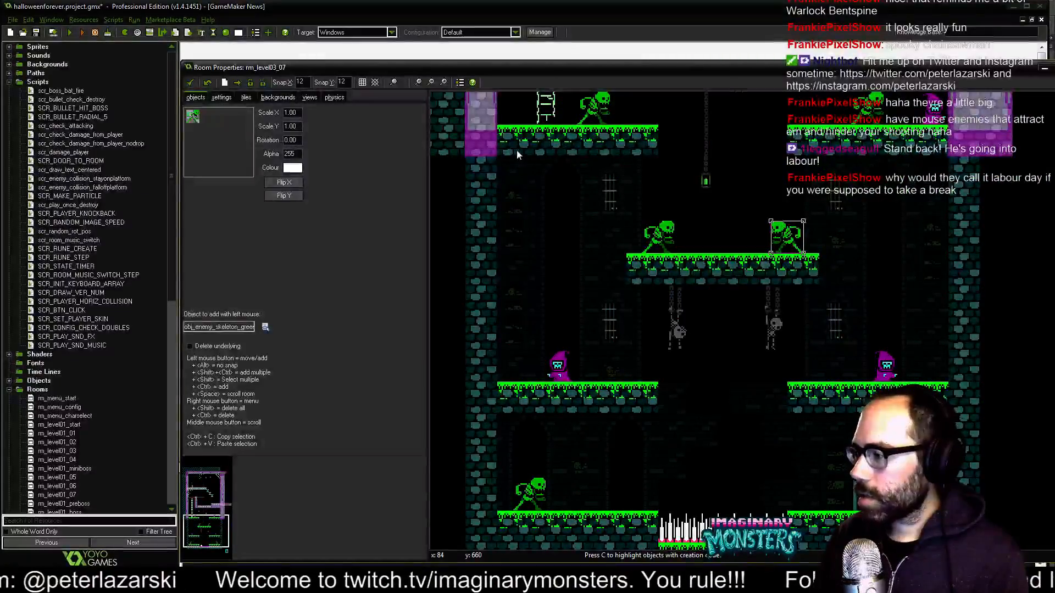
{"action": "middle_click_drag", "start_coordinate": [685, 370], "coordinate": [606, 176]}
{"action": "middle_click_drag", "start_coordinate": [688, 329], "coordinate": [684, 355]}
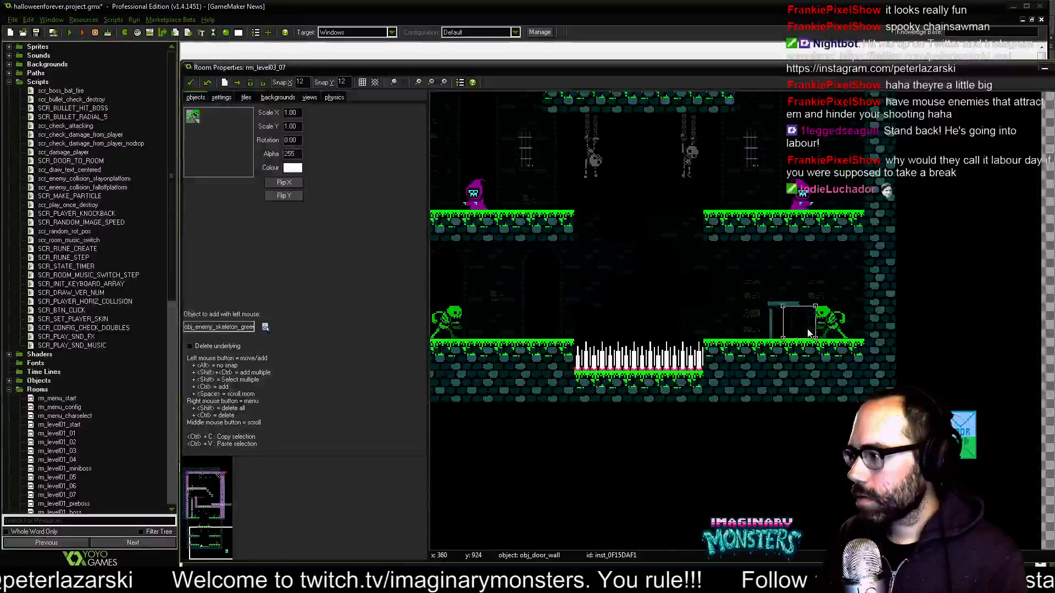
{"action": "left_click_drag", "start_coordinate": [885, 365], "coordinate": [773, 317]}
Copy the long obj_wall block from the mossy platform above and lay the copy over the ledge beside the ladder.
{"action": "middle_click_drag", "start_coordinate": [757, 315], "coordinate": [676, 389]}
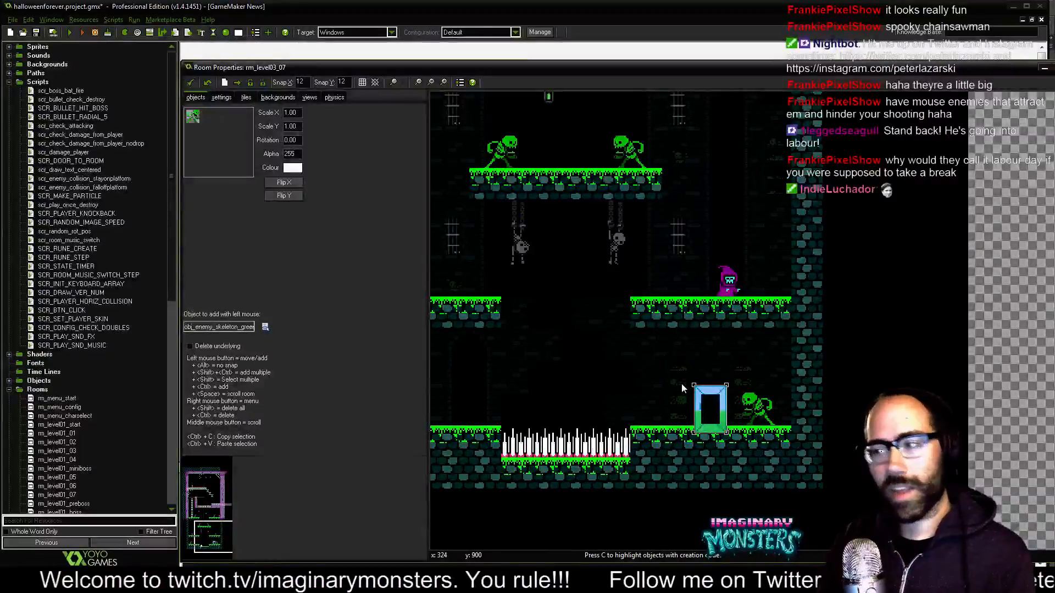
{"action": "middle_click_drag", "start_coordinate": [546, 294], "coordinate": [617, 467]}
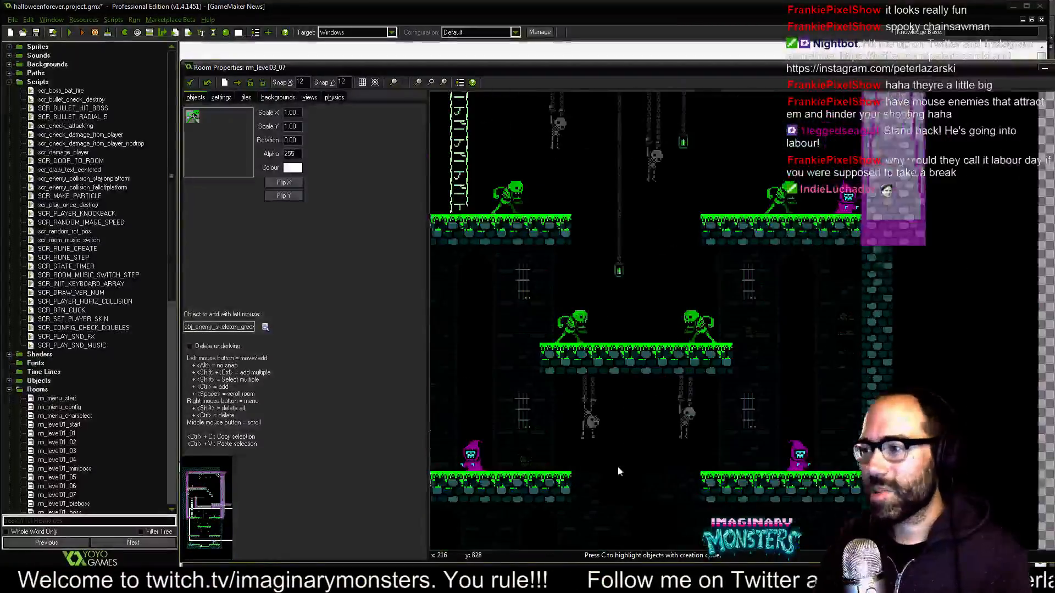
{"action": "middle_click_drag", "start_coordinate": [579, 402], "coordinate": [648, 501]}
{"action": "middle_click_drag", "start_coordinate": [631, 455], "coordinate": [640, 478]}
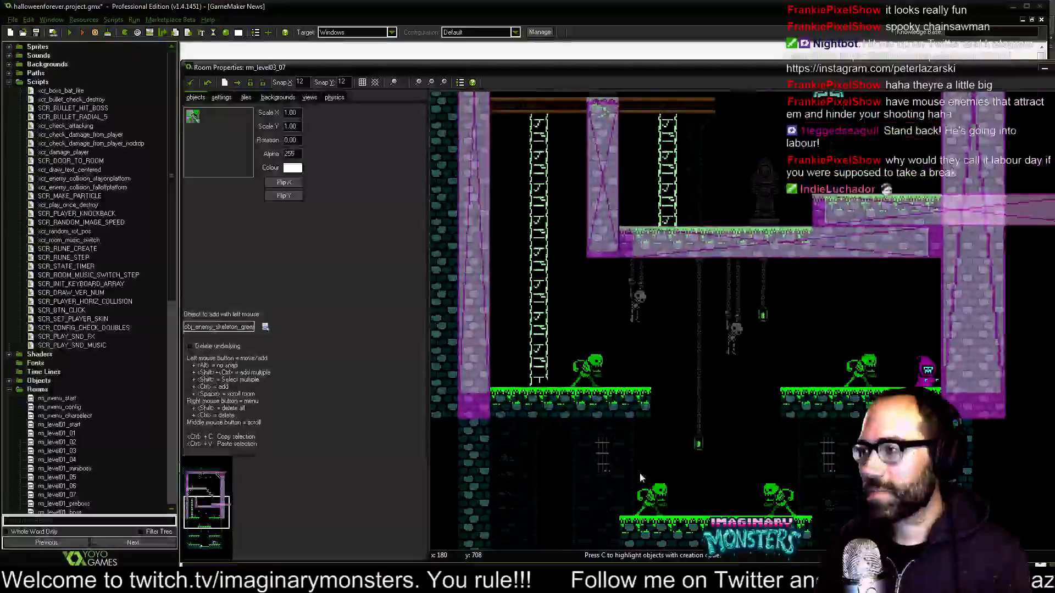
{"action": "left_click", "coordinate": [698, 235]}
{"action": "middle_click_drag", "start_coordinate": [690, 320], "coordinate": [715, 240]}
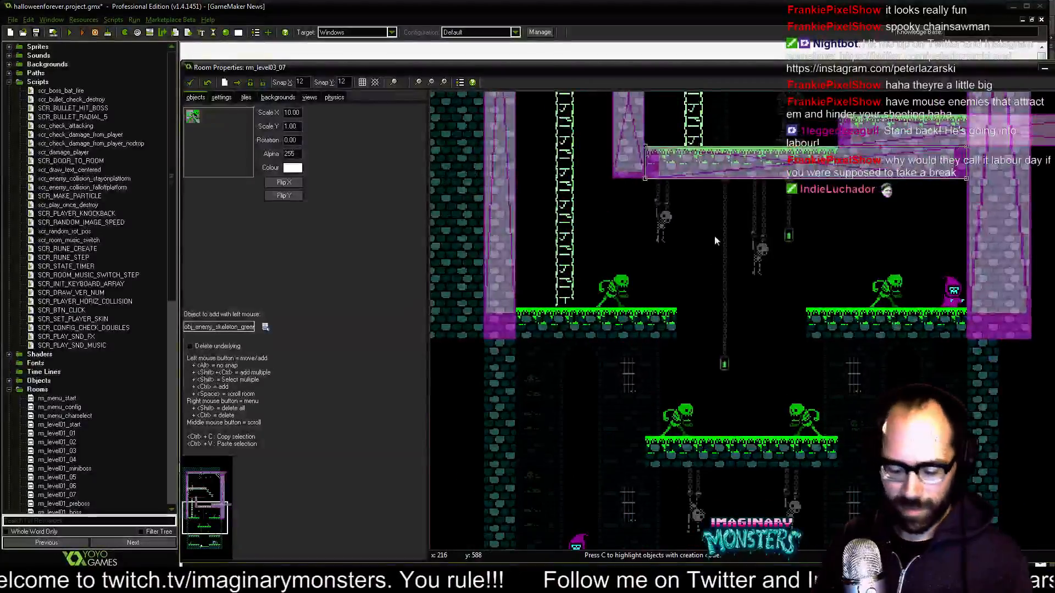
{"action": "key", "text": "ctrl+c"}
{"action": "left_click_drag", "start_coordinate": [754, 162], "coordinate": [462, 326]}
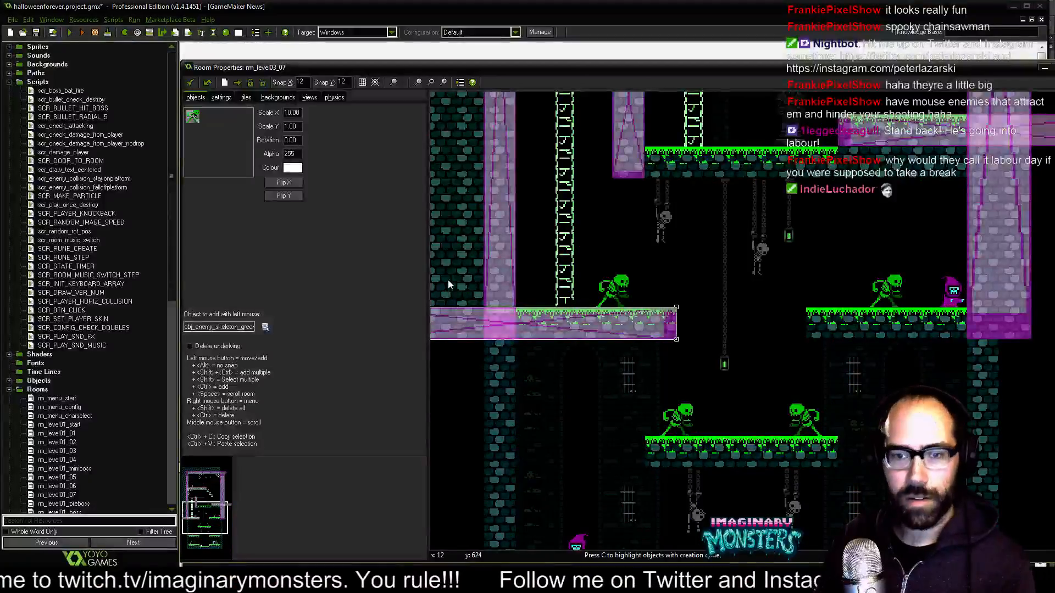
Set the copied wall block's X scale to 6 and align it with the ledge beside the ladder, overlapping the outer wall.
{"action": "middle_click_drag", "start_coordinate": [500, 328], "coordinate": [599, 274]}
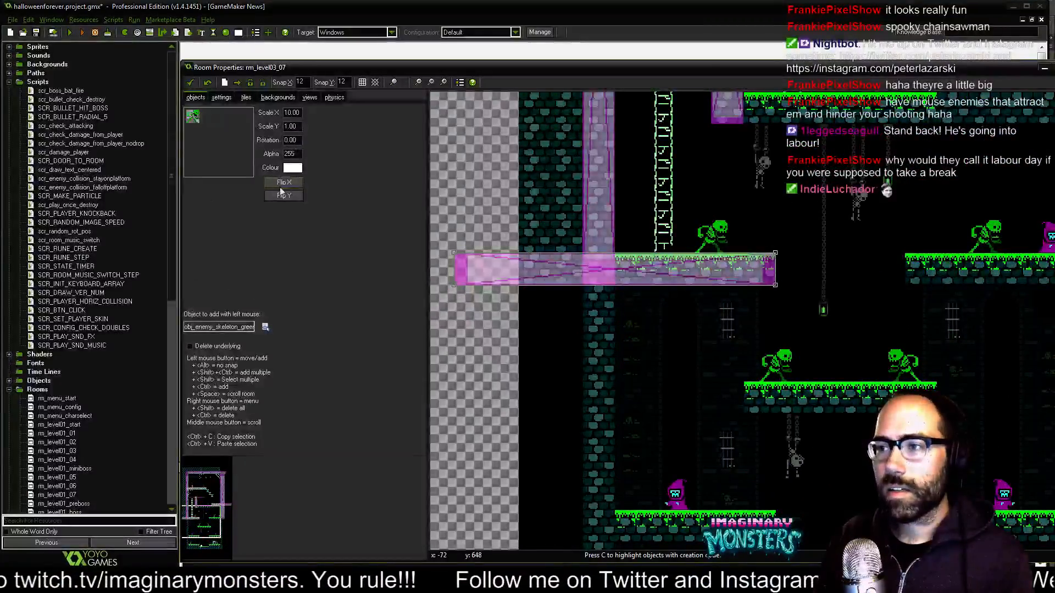
{"action": "double_click", "coordinate": [297, 112]}
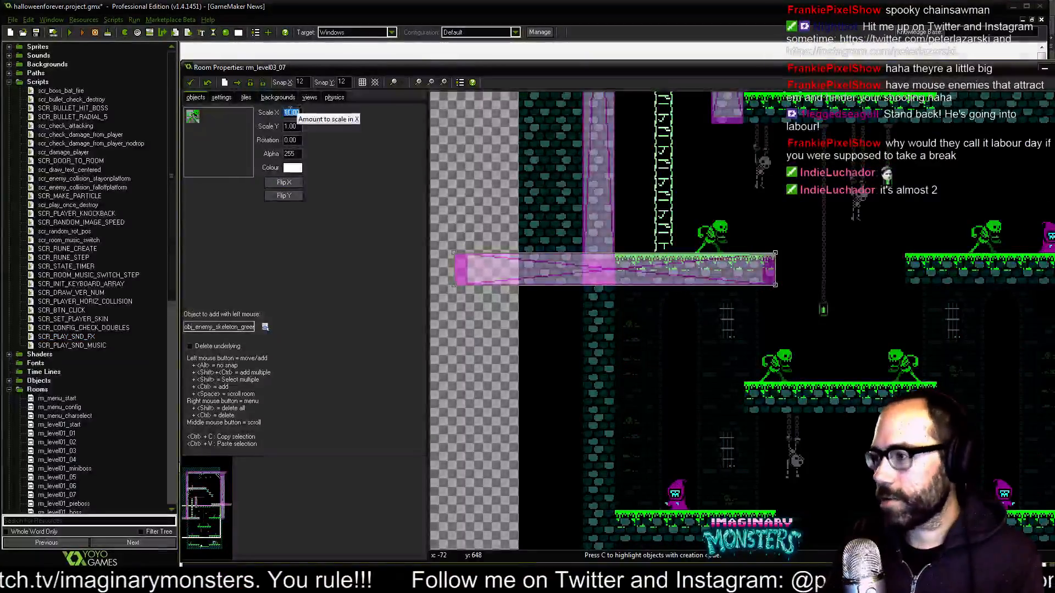
{"action": "type", "text": "6"}
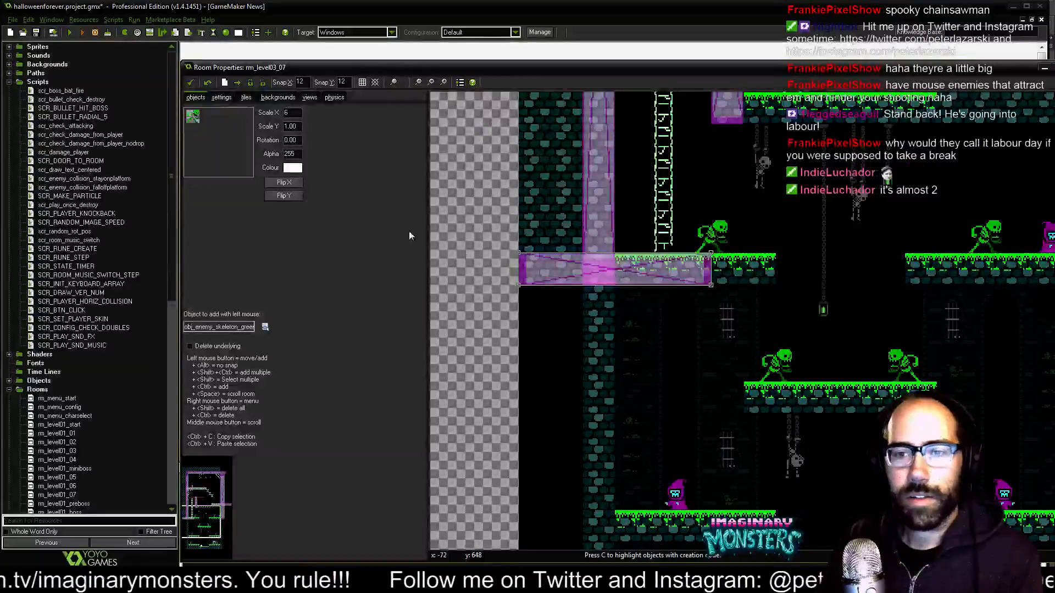
{"action": "left_click_drag", "start_coordinate": [584, 283], "coordinate": [654, 283]}
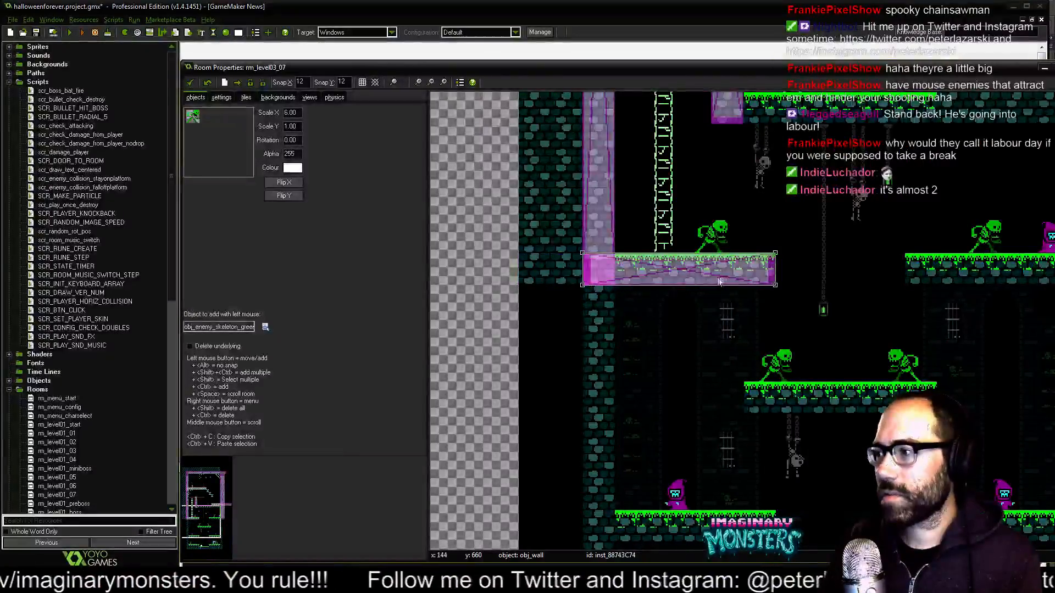
Place copies of the shortened wall block over the opposite ledge and over the central floating platform.
{"action": "middle_click_drag", "start_coordinate": [720, 281], "coordinate": [571, 280]}
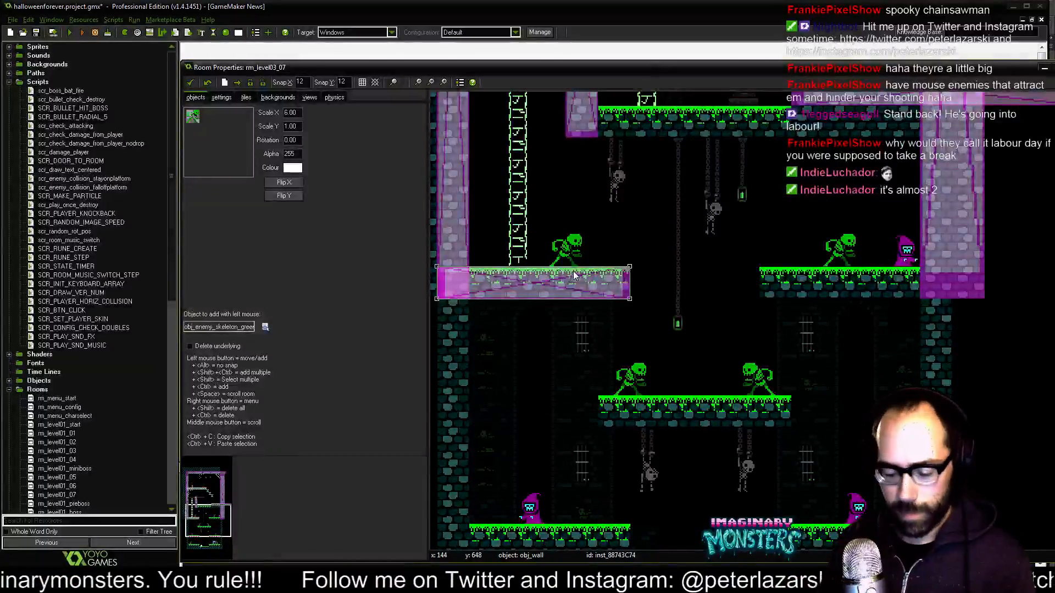
{"action": "left_click_drag", "start_coordinate": [573, 286], "coordinate": [900, 272]}
{"action": "key", "text": "ctrl+v"}
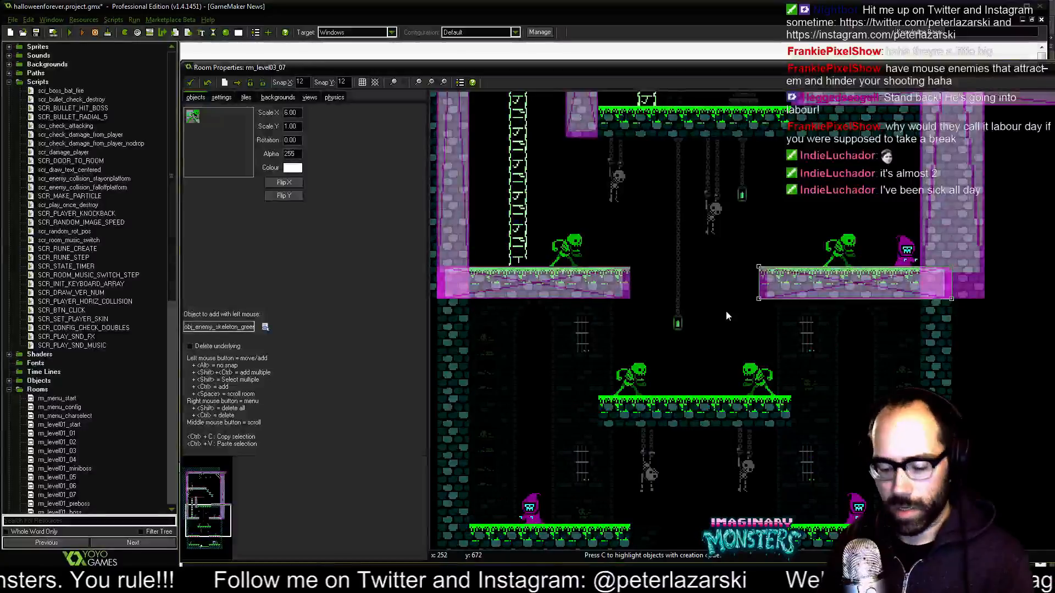
{"action": "middle_click_drag", "start_coordinate": [727, 316], "coordinate": [775, 187]}
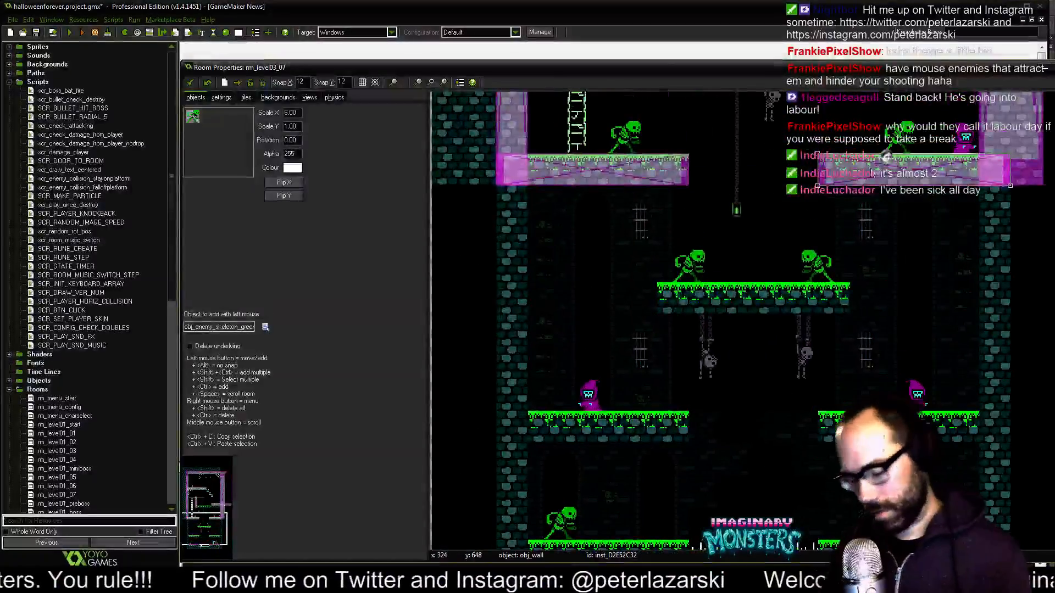
{"action": "left_click_drag", "start_coordinate": [873, 173], "coordinate": [709, 310]}
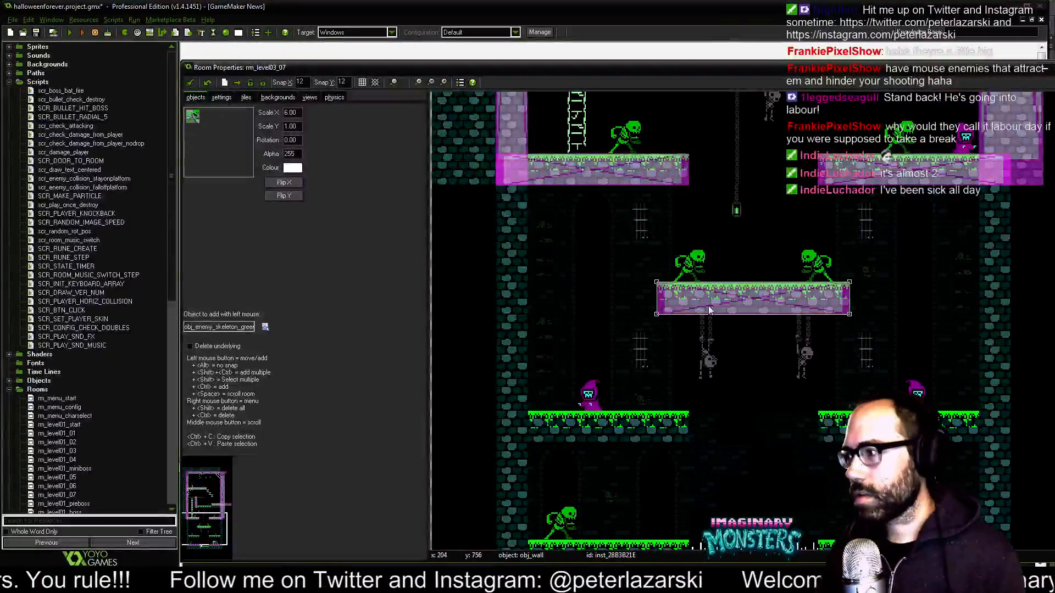
Cover both necromancer side ledges below the floating platform with copies of the 6-wide wall block.
{"action": "middle_click_drag", "start_coordinate": [713, 335], "coordinate": [766, 233]}
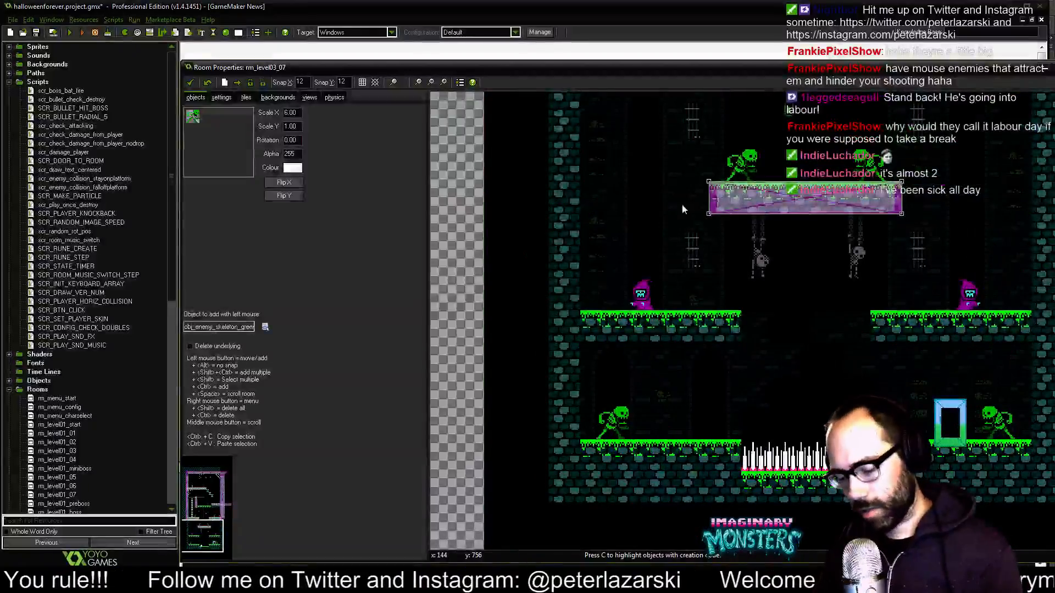
{"action": "left_click_drag", "start_coordinate": [779, 208], "coordinate": [641, 323]}
{"action": "key", "text": "ctrl+c"}
{"action": "key", "text": "ctrl+v"}
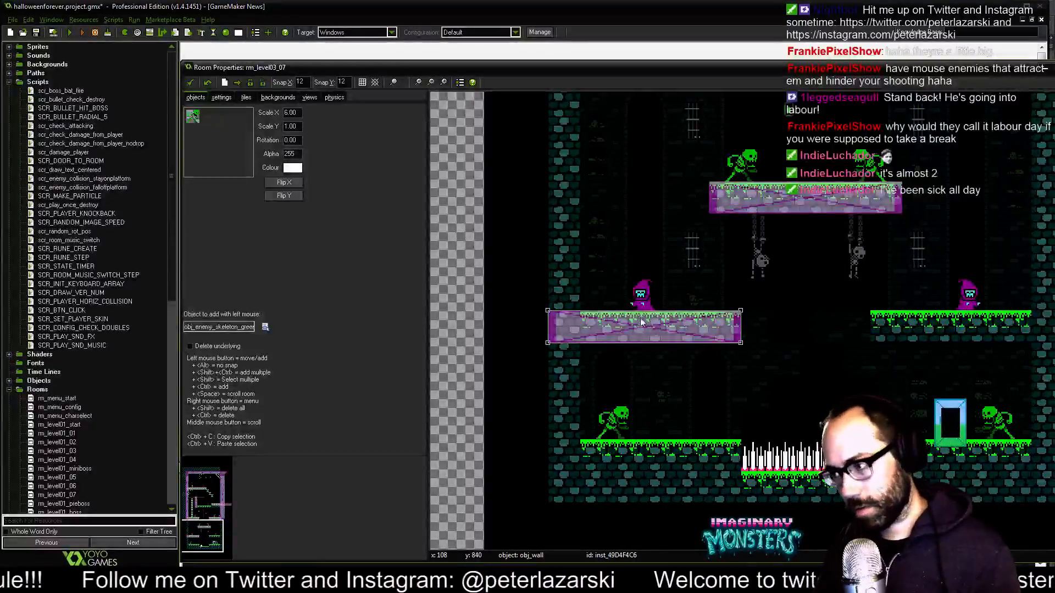
{"action": "key", "text": "ctrl+v"}
{"action": "left_click_drag", "start_coordinate": [644, 324], "coordinate": [949, 317]}
Lay copies of the 6-wide wall block over both bottom floor ledges and over the ground beneath the spike pit.
{"action": "middle_click_drag", "start_coordinate": [836, 344], "coordinate": [762, 289]}
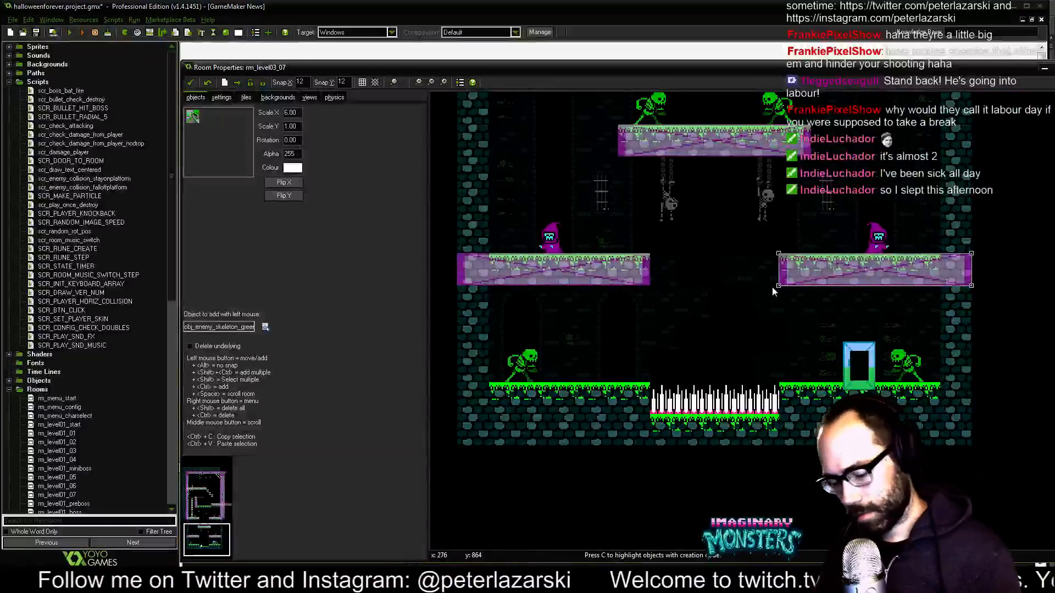
{"action": "key", "text": "ctrl+v"}
{"action": "left_click_drag", "start_coordinate": [836, 265], "coordinate": [533, 394]}
{"action": "key", "text": "ctrl+v"}
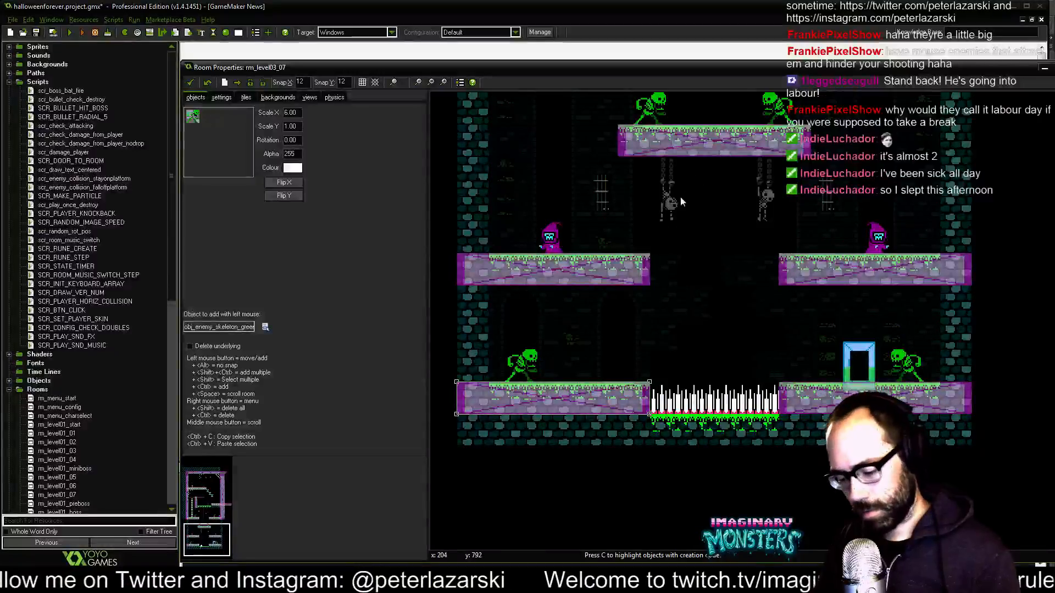
{"action": "key", "text": "ctrl+v"}
{"action": "left_click_drag", "start_coordinate": [568, 404], "coordinate": [707, 449]}
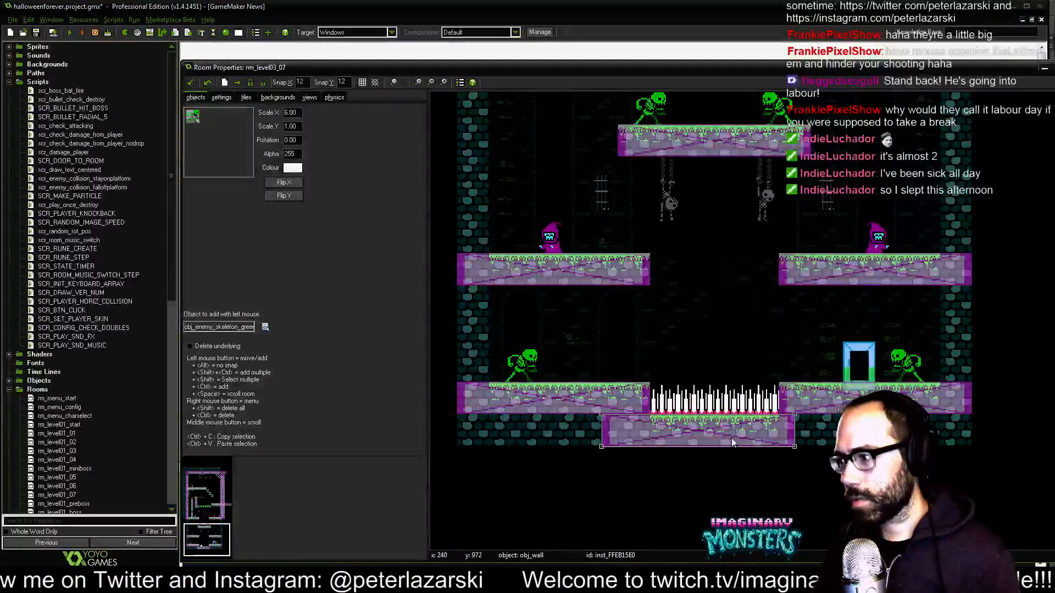
Place a copy of the tall outer wall block down the lower shaft's wall on the ladder side and set its Y scale to 12.
{"action": "middle_click_drag", "start_coordinate": [739, 374], "coordinate": [759, 421]}
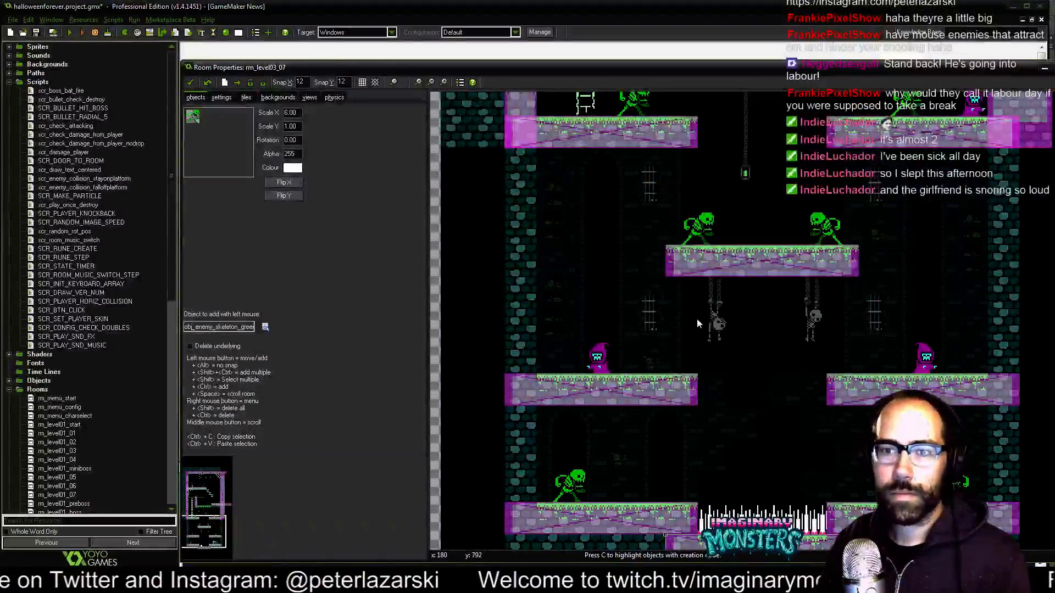
{"action": "scroll", "coordinate": [685, 293], "scroll_direction": "down", "scroll_amount": 1, "text": "ctrl"}
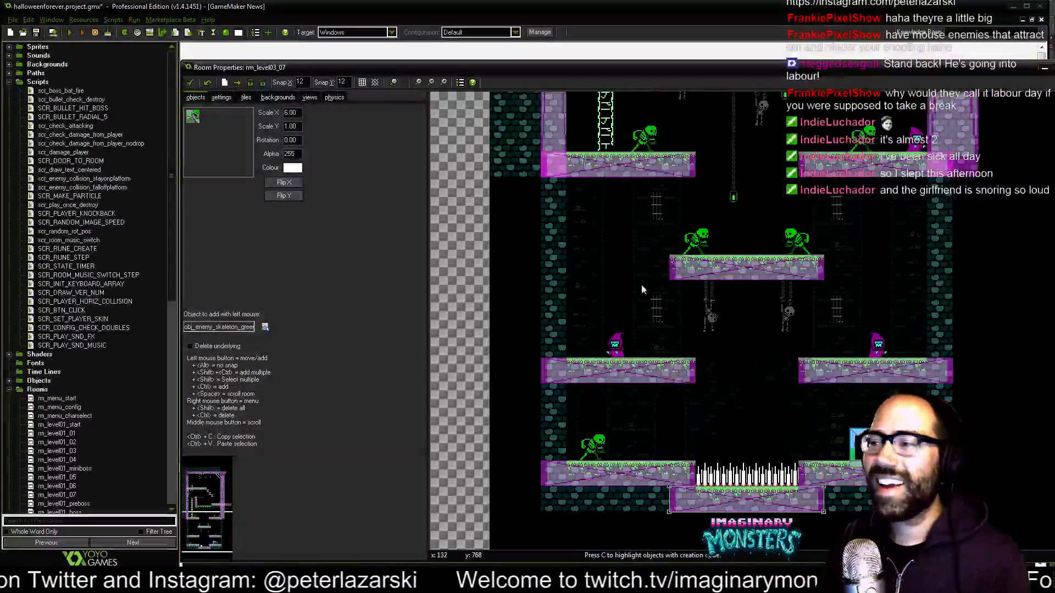
{"action": "middle_click_drag", "start_coordinate": [641, 285], "coordinate": [674, 390]}
{"action": "scroll", "coordinate": [685, 335], "scroll_direction": "down", "scroll_amount": 1, "text": "ctrl"}
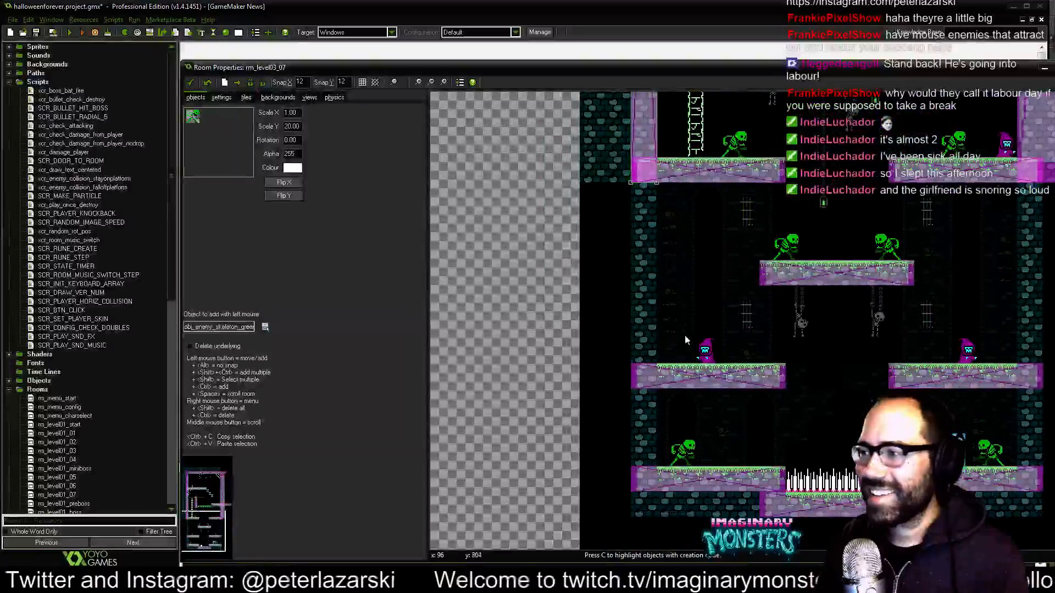
{"action": "scroll", "coordinate": [678, 341], "scroll_direction": "down", "scroll_amount": 1}
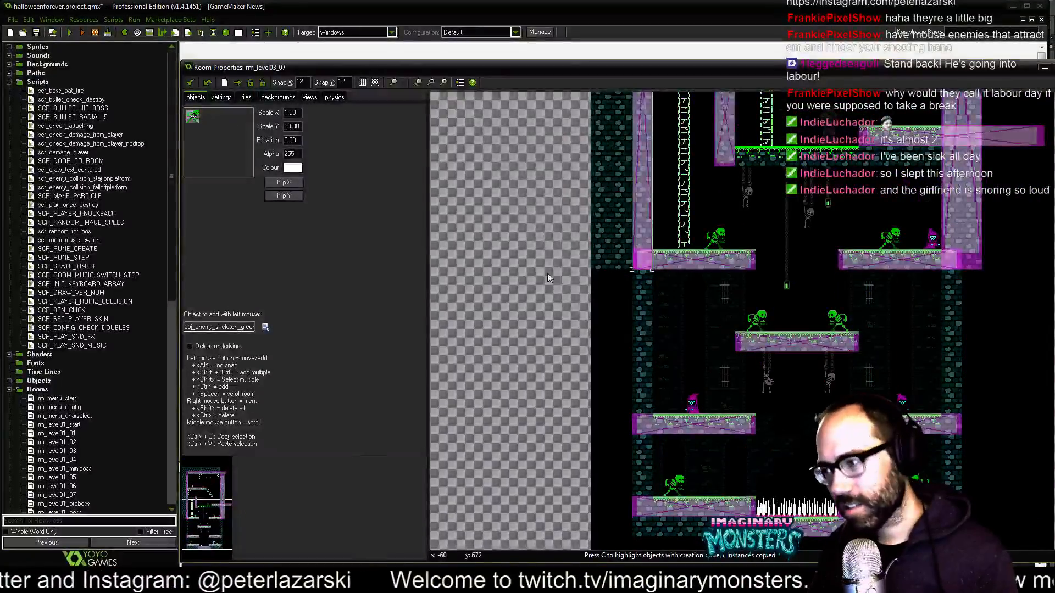
{"action": "left_click_drag", "start_coordinate": [641, 231], "coordinate": [648, 505]}
{"action": "middle_click_drag", "start_coordinate": [654, 478], "coordinate": [493, 321]}
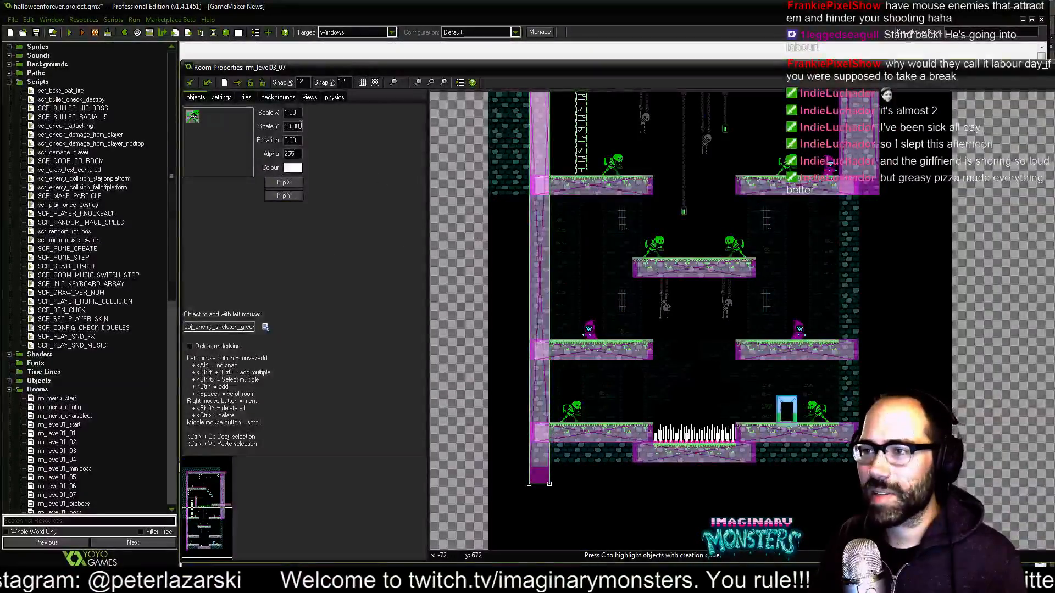
{"action": "type", "text": "10"}
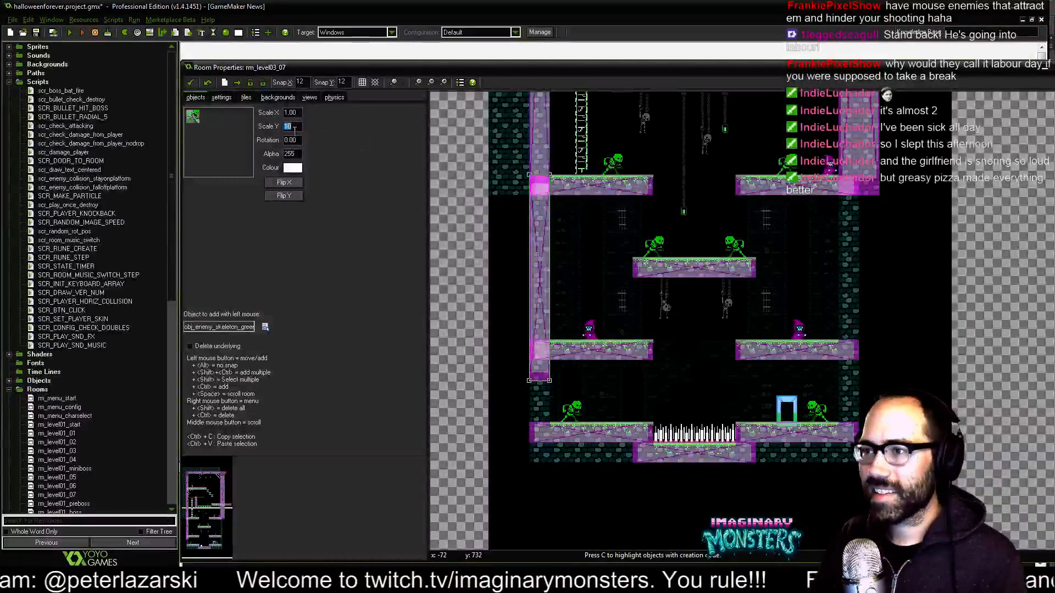
{"action": "key", "text": "BackSpace"}
{"action": "type", "text": "2"}
{"action": "key", "text": "Return"}
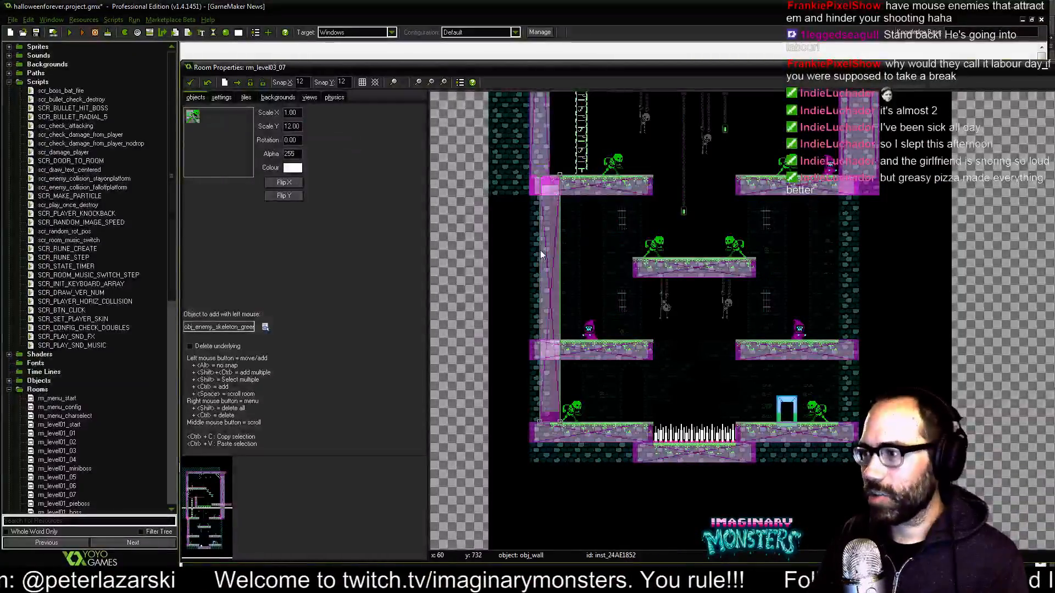
Copy the 12-high wall block onto the opposite outer wall of the lower shaft, ending at the bottom floor ledge.
{"action": "key", "text": "ctrl+c"}
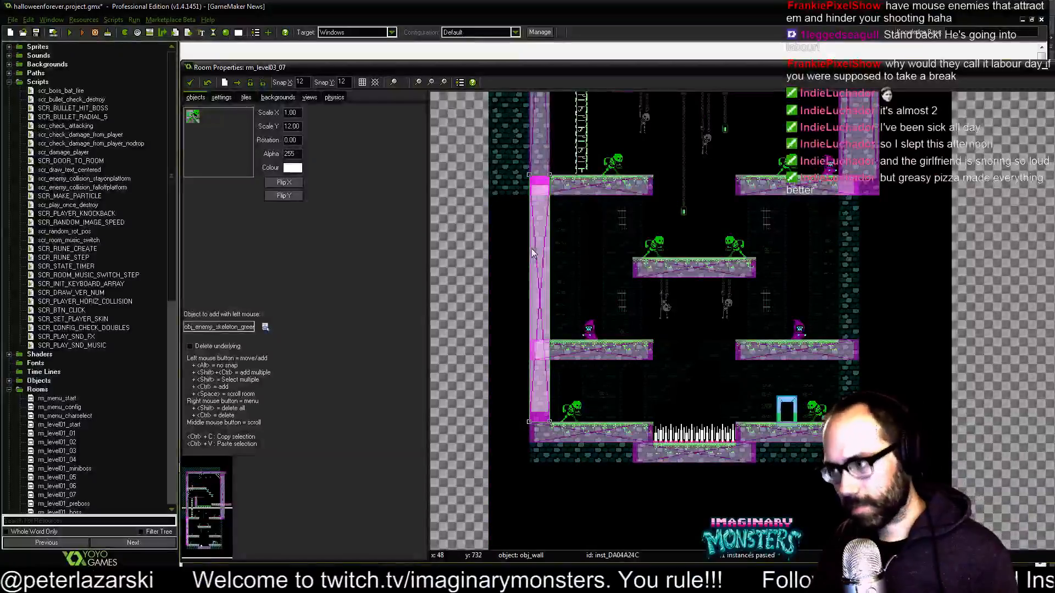
{"action": "key", "text": "ctrl+v"}
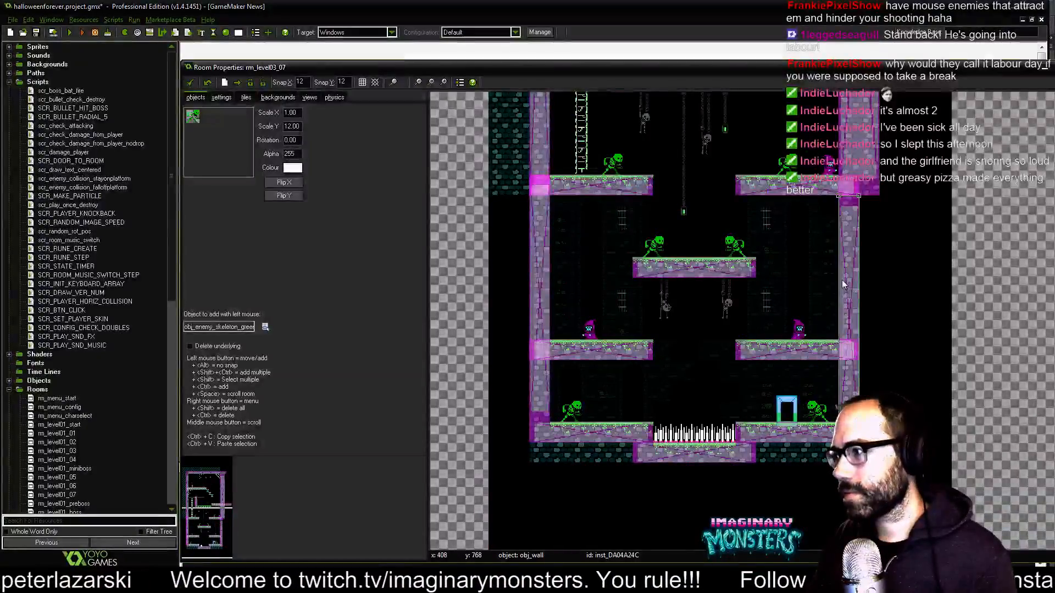
{"action": "left_click", "coordinate": [812, 249]}
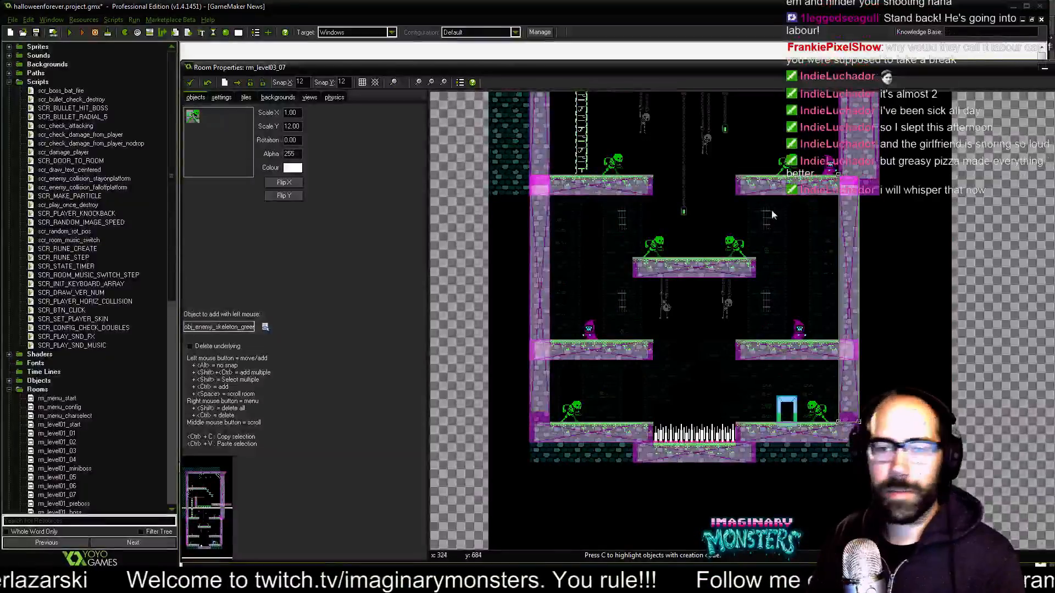
Copy the 9-wide wall block onto the floor beneath the lower statue, between pillar and outer wall, and set its X scale to 10.
{"action": "middle_click_drag", "start_coordinate": [738, 214], "coordinate": [722, 306]}
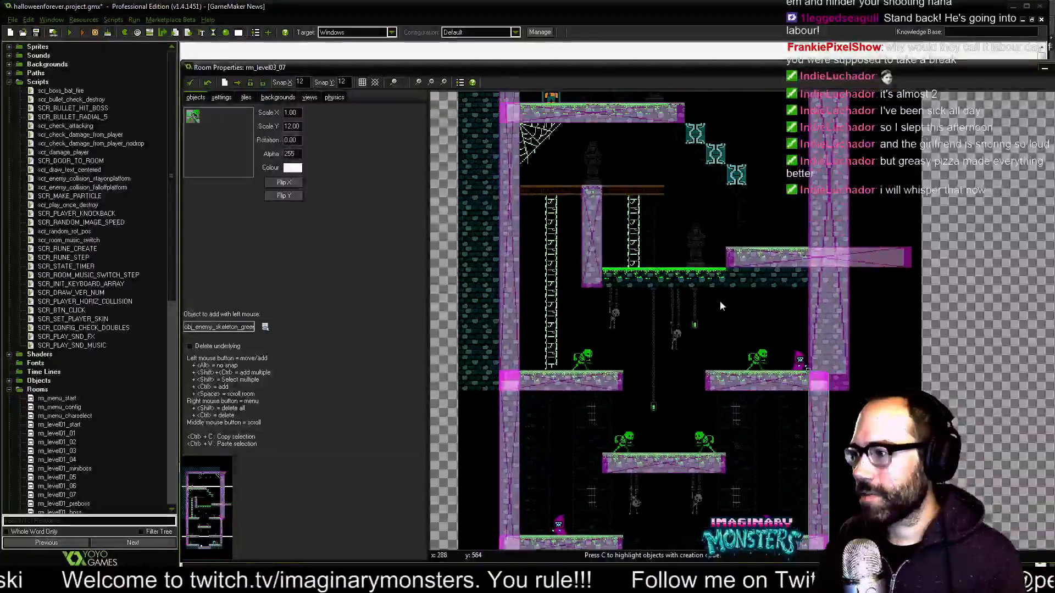
{"action": "left_click", "coordinate": [789, 258]}
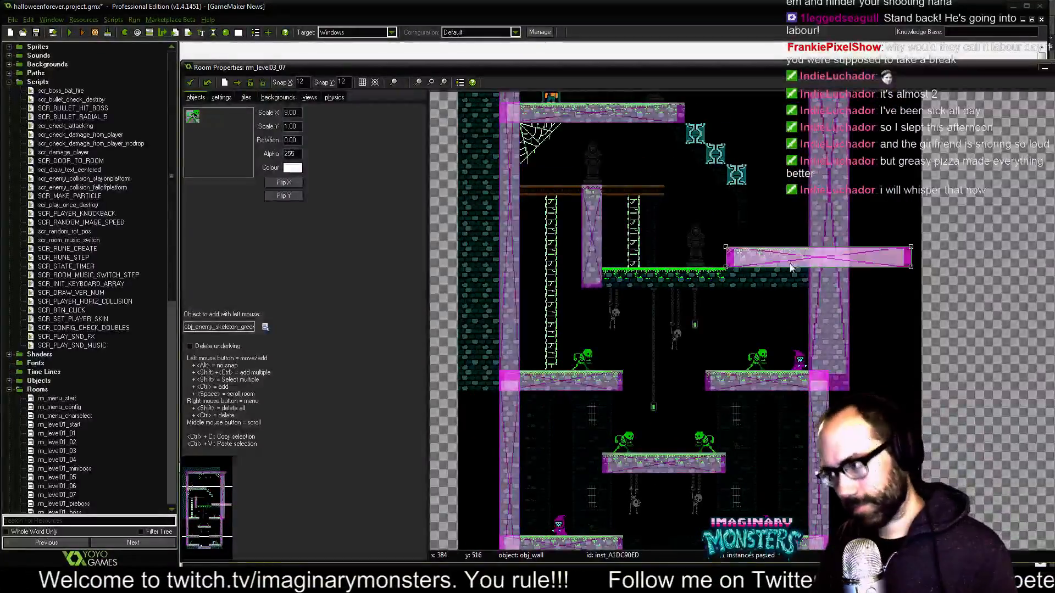
{"action": "key", "text": "ctrl+c"}
{"action": "key", "text": "ctrl+v"}
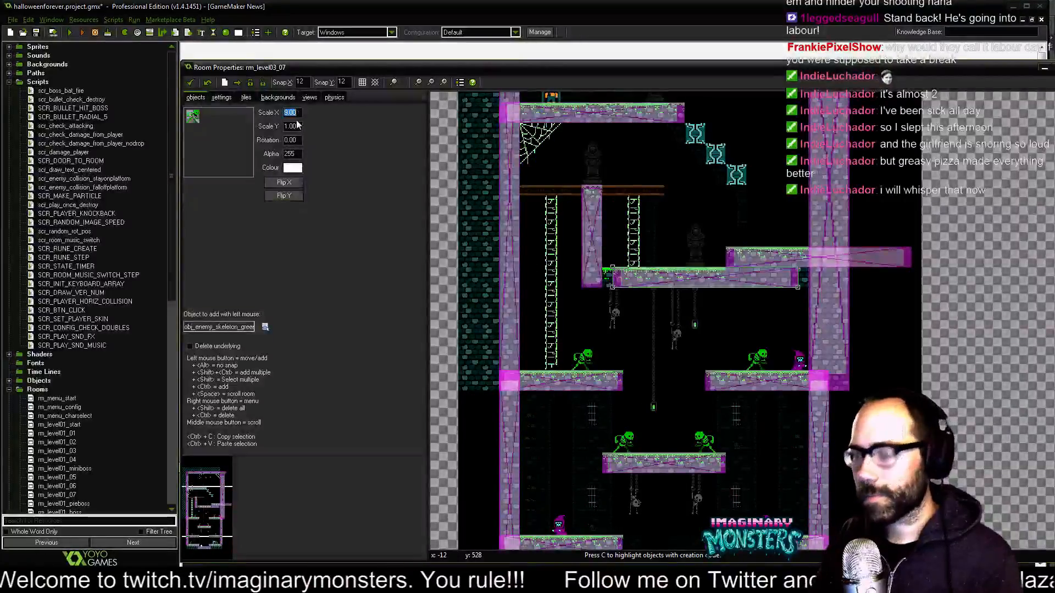
{"action": "type", "text": "10"}
Review the collision blocks on the platforms and walls from the pumpkin ledge down to the spike pit.
{"action": "middle_click_drag", "start_coordinate": [617, 228], "coordinate": [623, 331]}
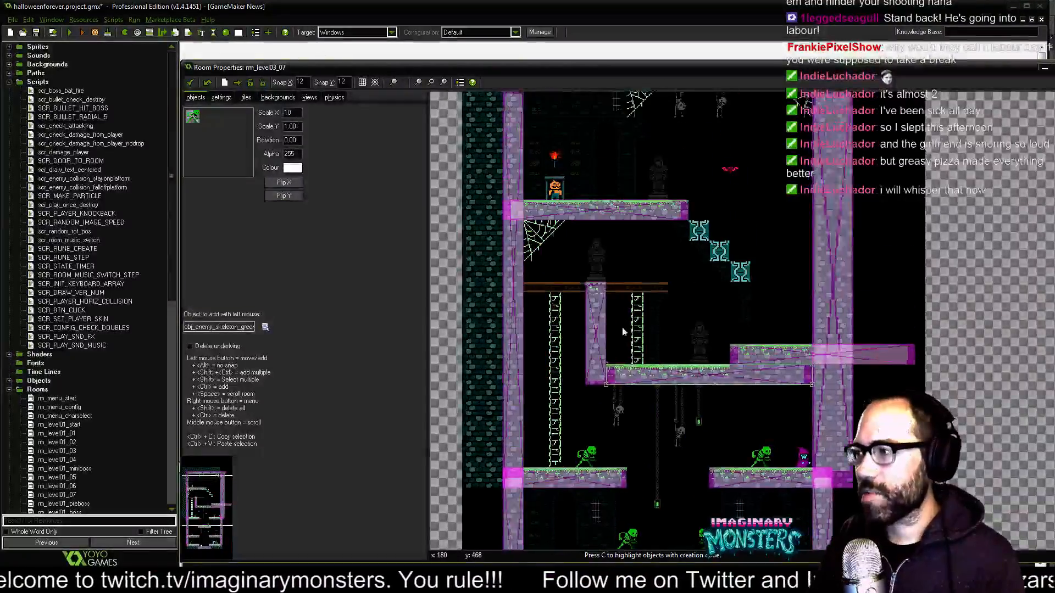
{"action": "middle_click_drag", "start_coordinate": [687, 313], "coordinate": [621, 87]}
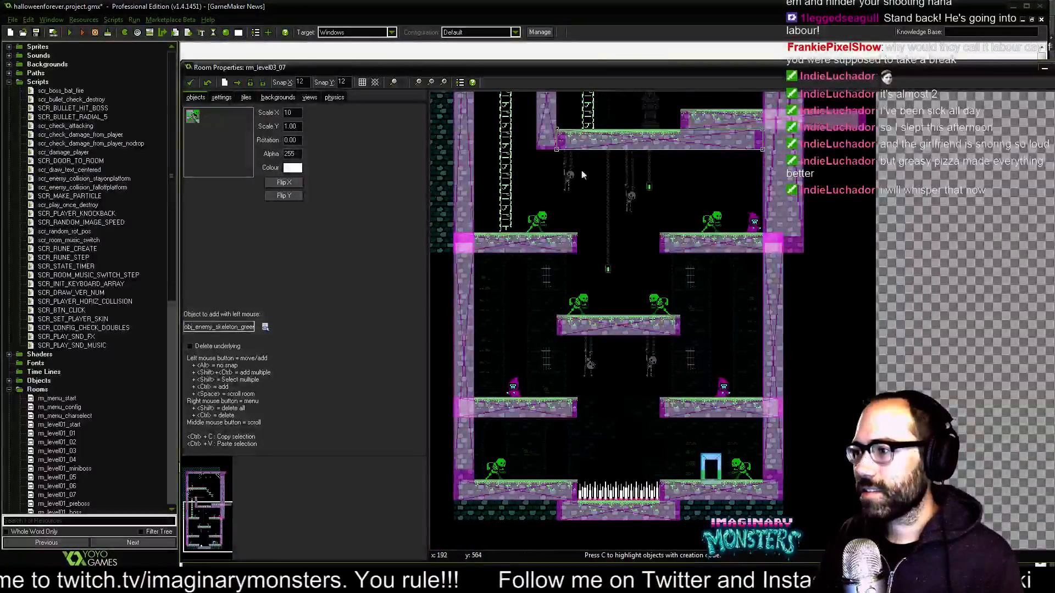
{"action": "middle_click_drag", "start_coordinate": [652, 318], "coordinate": [637, 360]}
{"action": "middle_click_drag", "start_coordinate": [651, 316], "coordinate": [678, 290]}
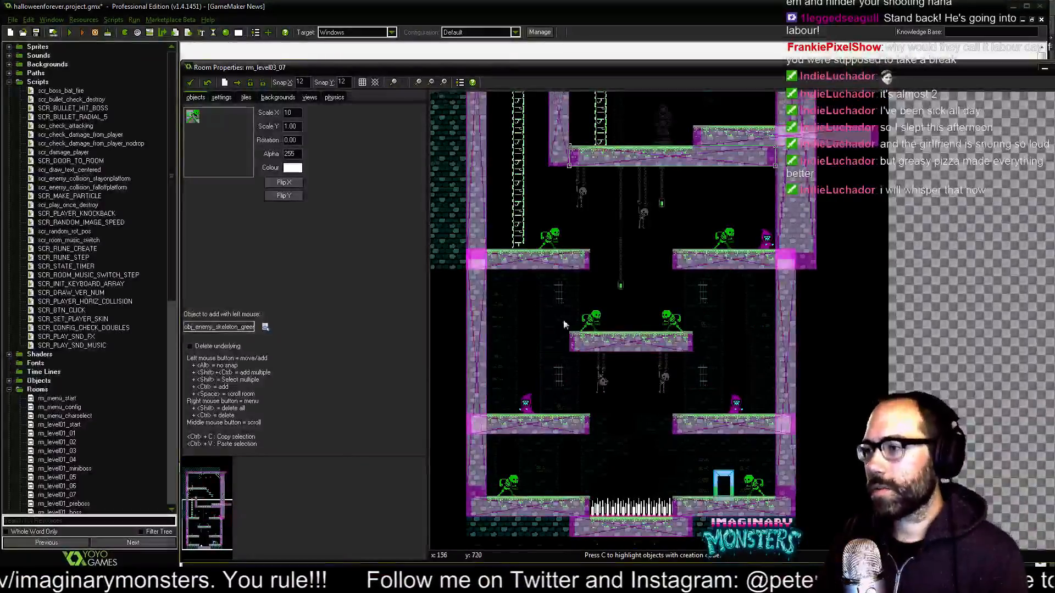
{"action": "middle_click_drag", "start_coordinate": [564, 321], "coordinate": [569, 381]}
{"action": "scroll", "coordinate": [568, 381], "scroll_direction": "up", "scroll_amount": 3}
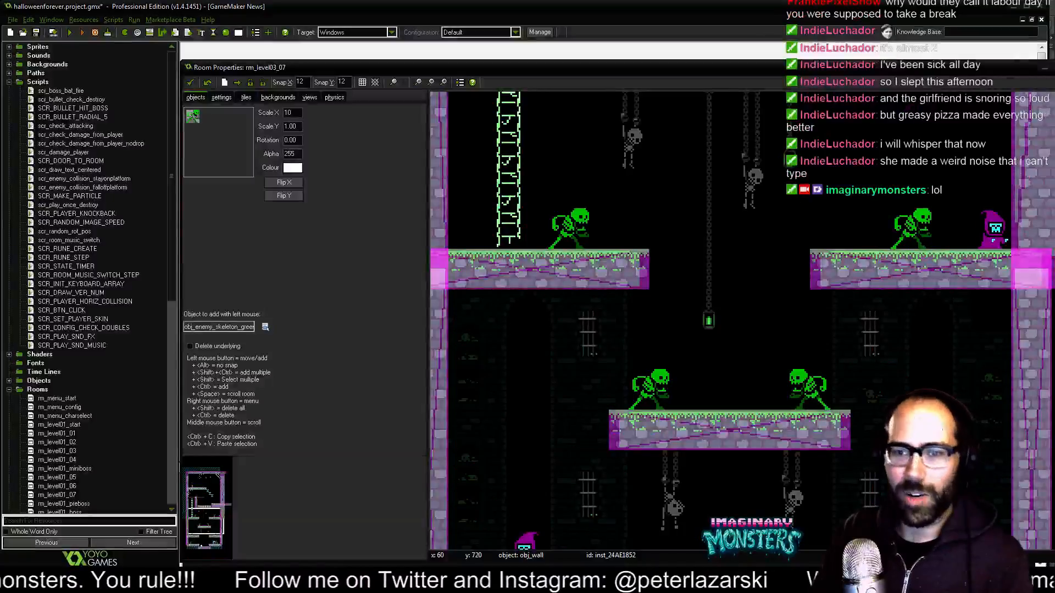
{"action": "middle_click_drag", "start_coordinate": [718, 304], "coordinate": [601, 460]}
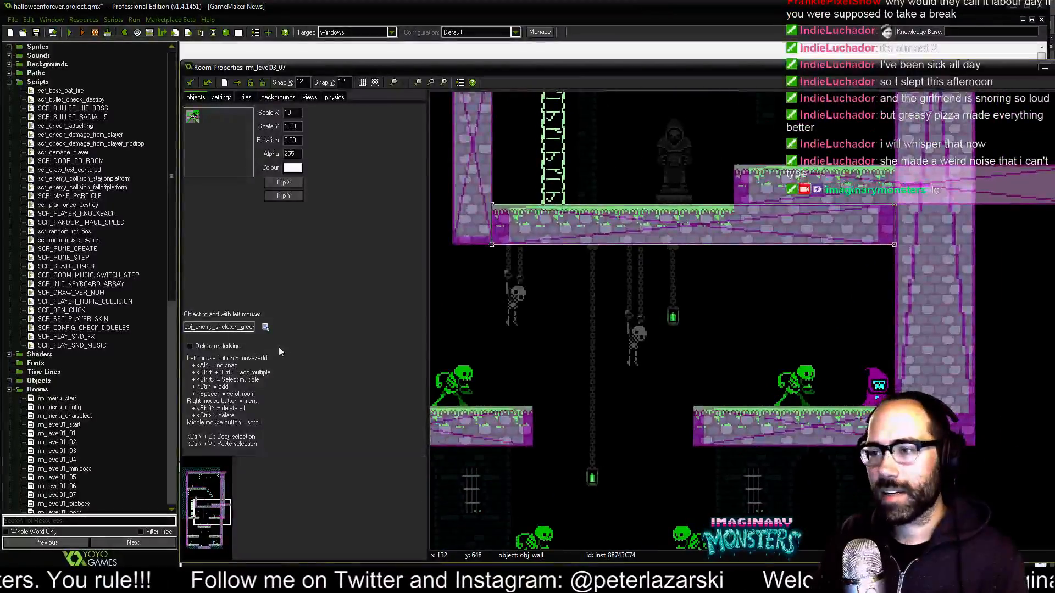
Set both tile snap distances to 24 and place a barred window from background0 above the upper skeleton-and-necromancer ledge.
{"action": "left_click", "coordinate": [251, 97]}
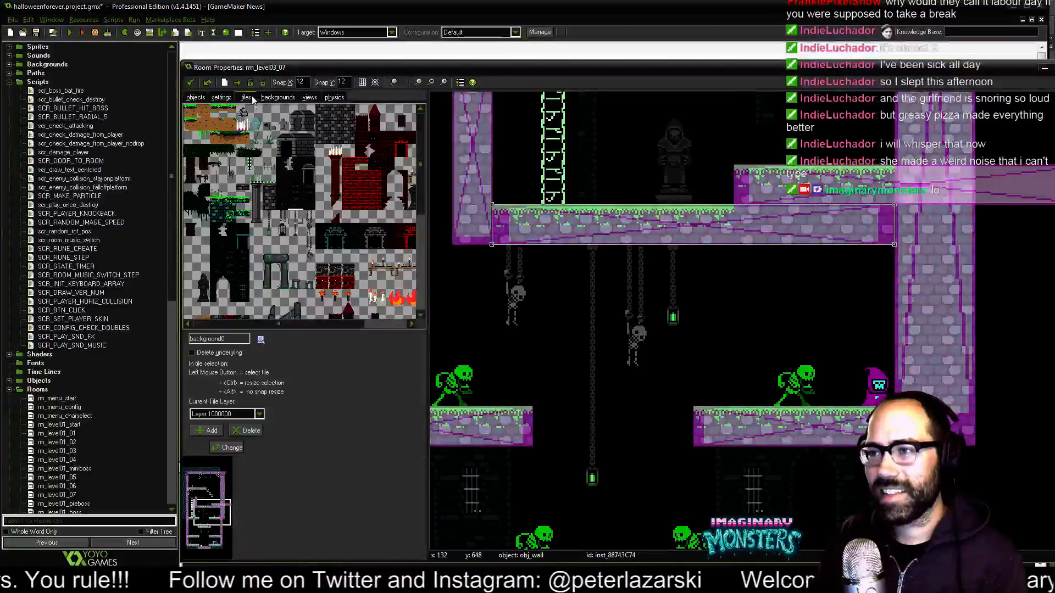
{"action": "left_click", "coordinate": [230, 285]}
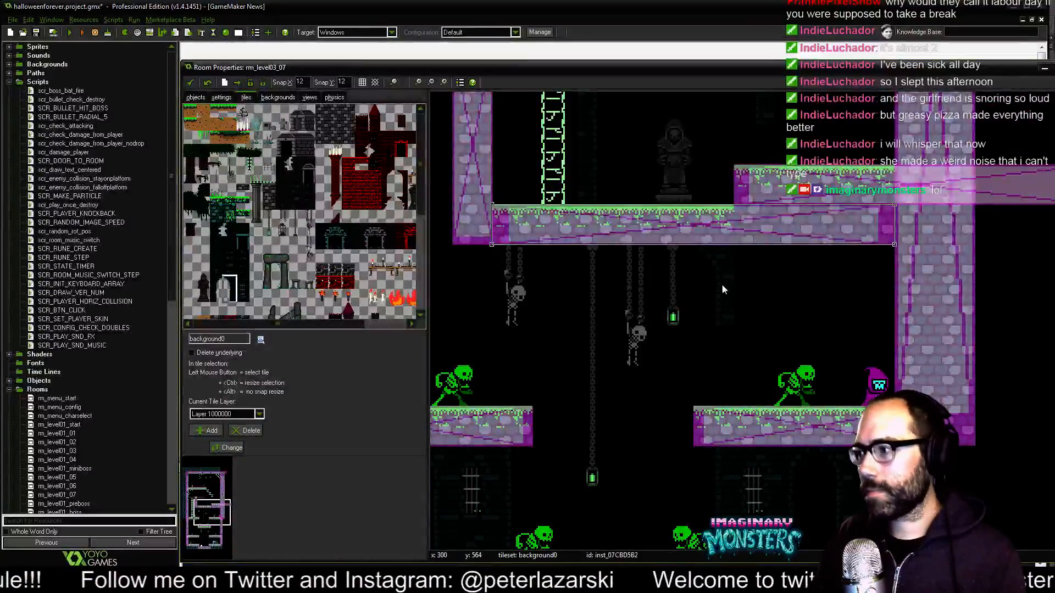
{"action": "type", "text": "24"}
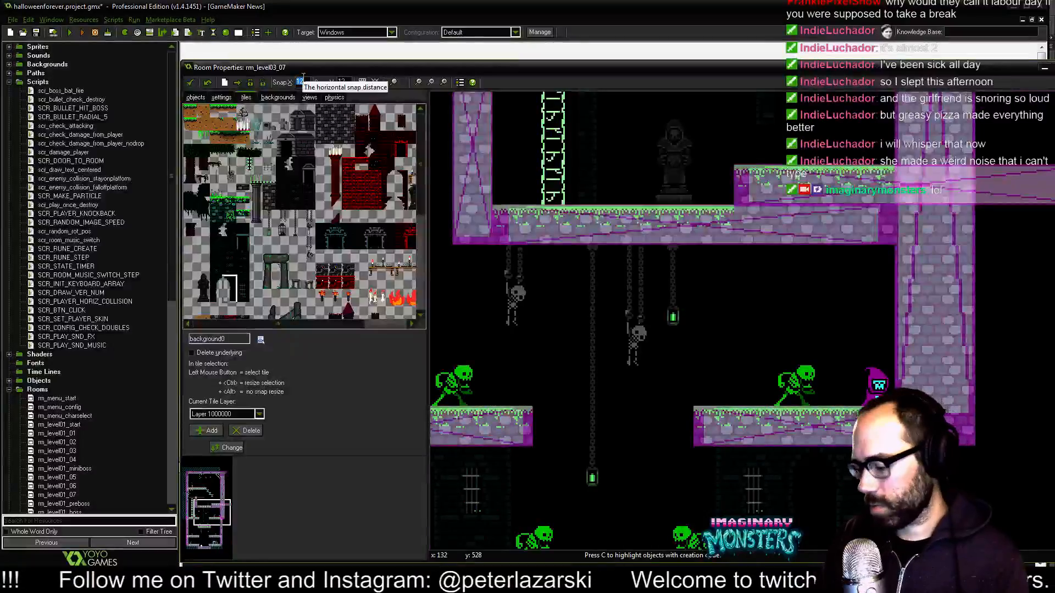
{"action": "key", "text": "Tab"}
{"action": "type", "text": "24"}
{"action": "right_click", "coordinate": [306, 82]}
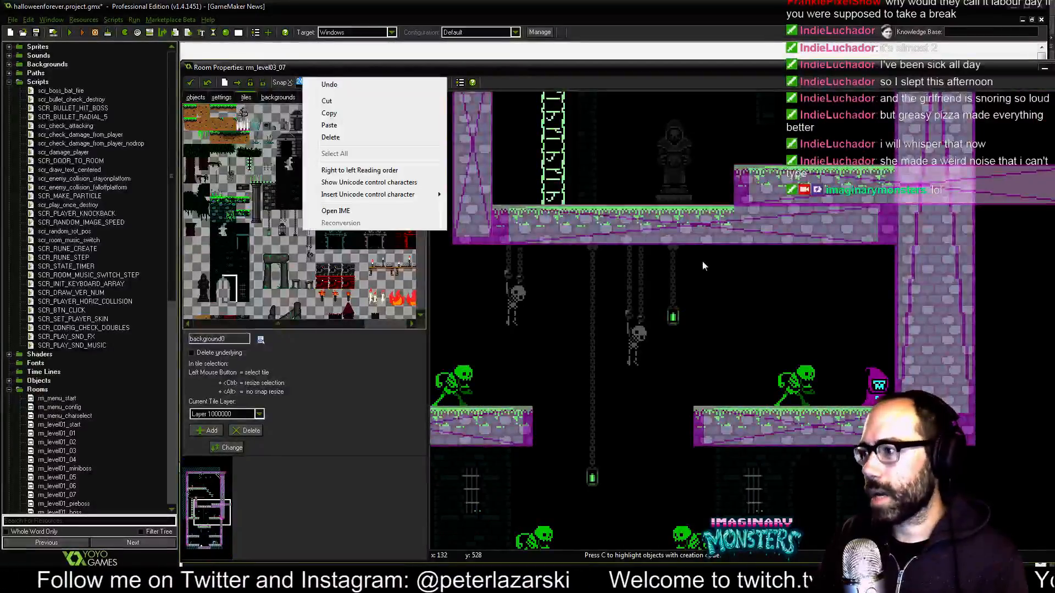
{"action": "left_click", "coordinate": [702, 261]}
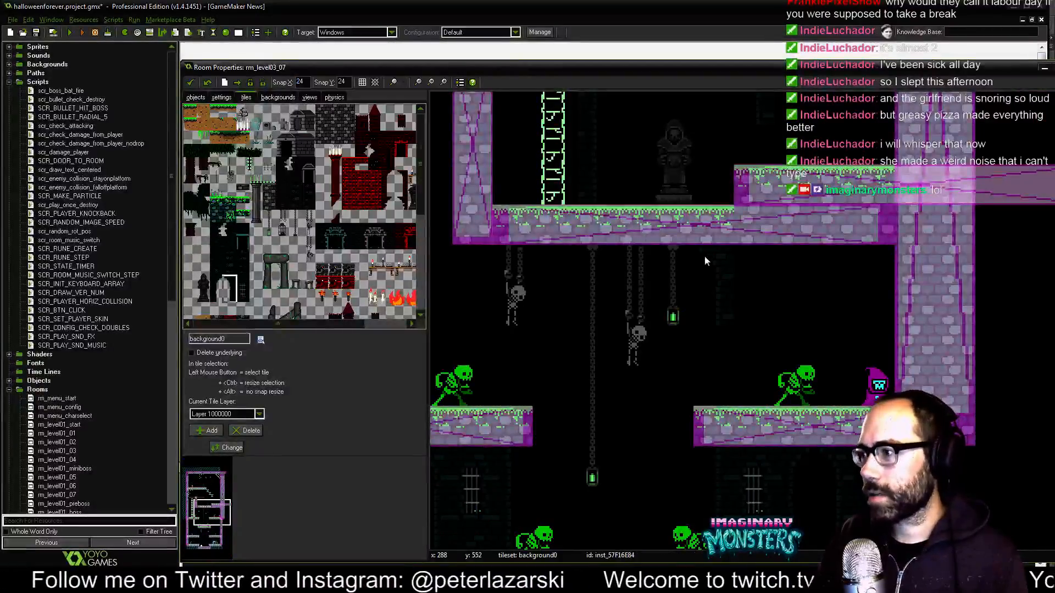
{"action": "left_click", "coordinate": [242, 288]}
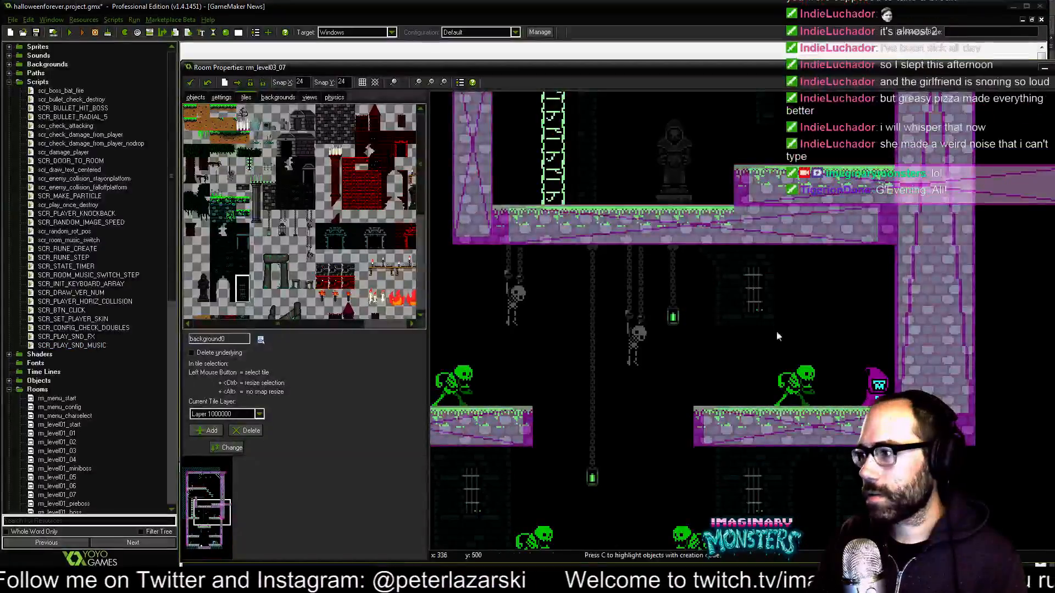
Place dark brick background tiles around and below the new barred window, behind the skeleton on its ledge.
{"action": "scroll", "coordinate": [659, 288], "scroll_direction": "down", "scroll_amount": 1}
{"action": "left_click", "coordinate": [218, 286]}
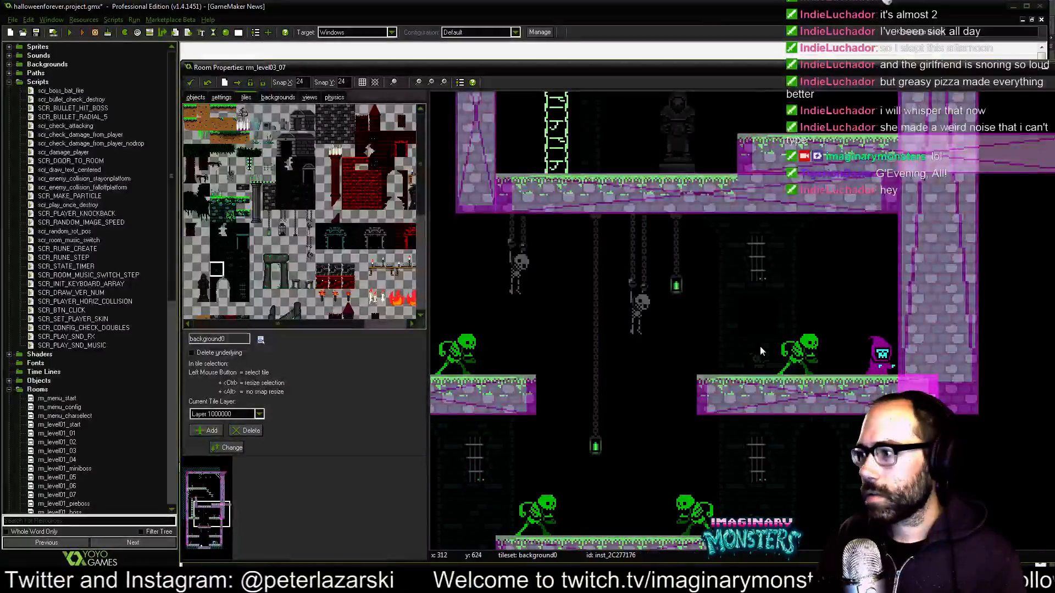
{"action": "left_click", "coordinate": [215, 254]}
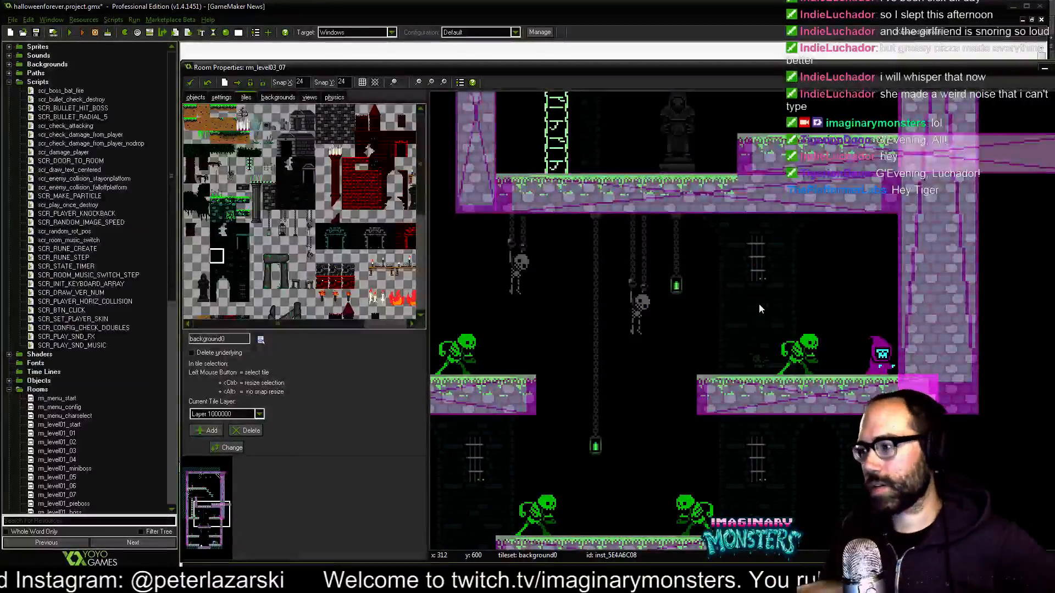
{"action": "scroll", "coordinate": [759, 308], "scroll_direction": "up", "scroll_amount": 1}
{"action": "scroll", "coordinate": [796, 374], "scroll_direction": "down", "scroll_amount": 1}
{"action": "middle_click_drag", "start_coordinate": [788, 396], "coordinate": [885, 268]}
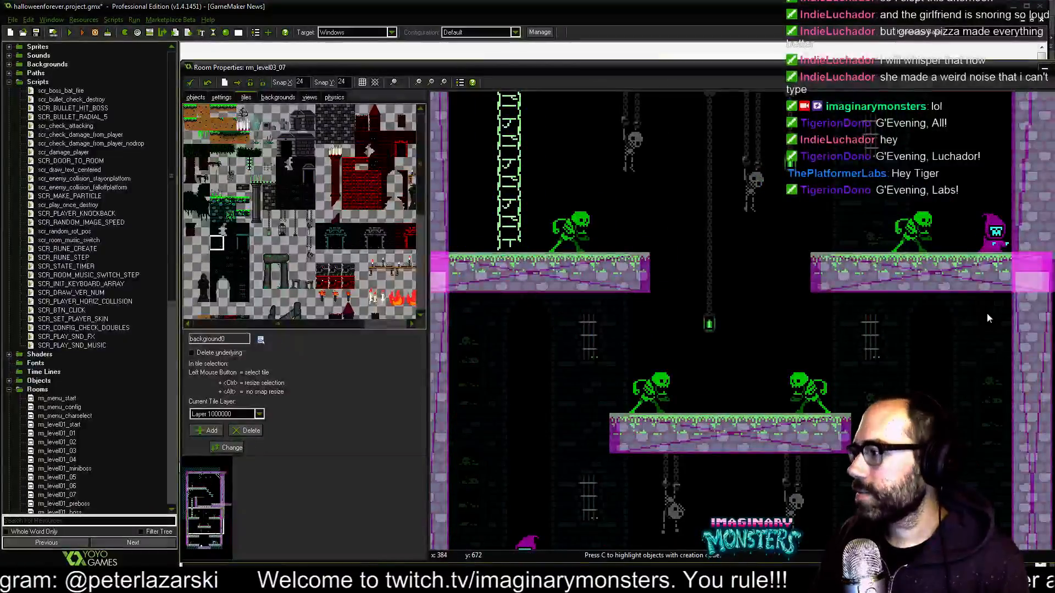
{"action": "middle_click_drag", "start_coordinate": [904, 291], "coordinate": [776, 379]}
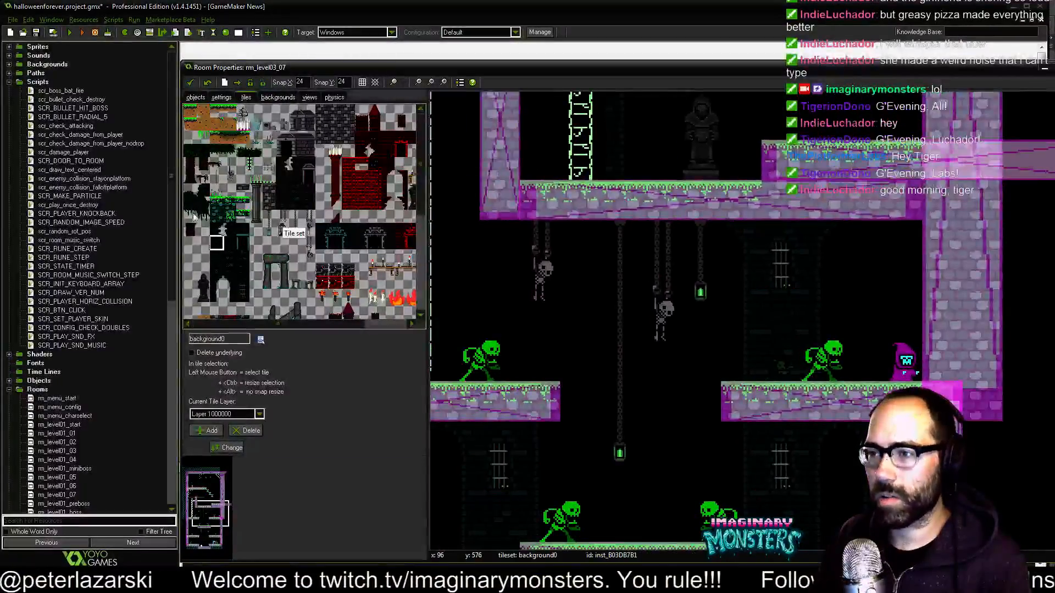
Extend the dark brick background from the barred window across to the outer wall above the necromancer.
{"action": "left_click", "coordinate": [222, 230]}
{"action": "left_click", "coordinate": [226, 231]}
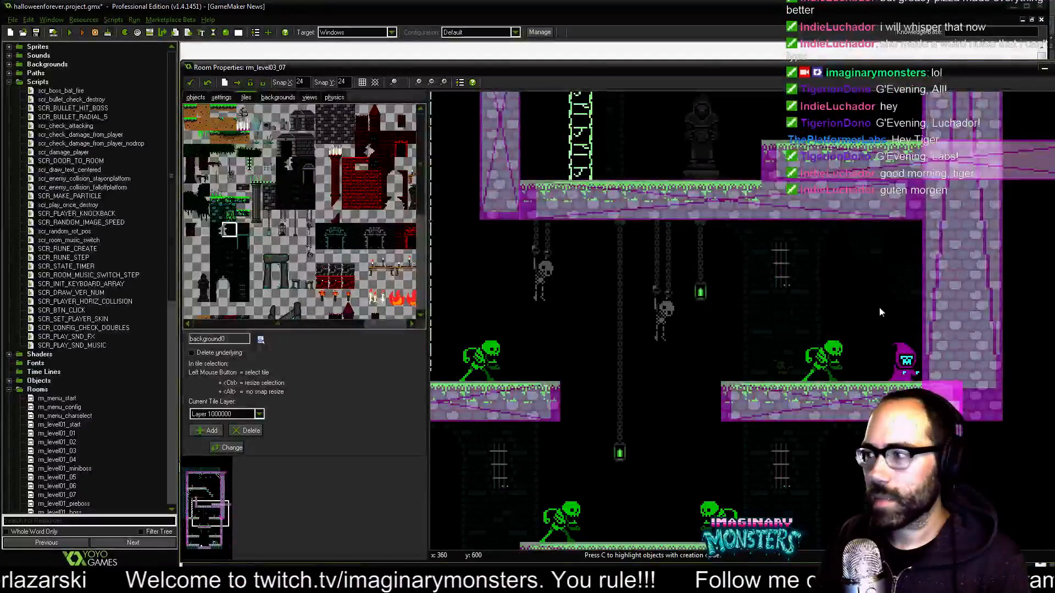
{"action": "left_click", "coordinate": [219, 245]}
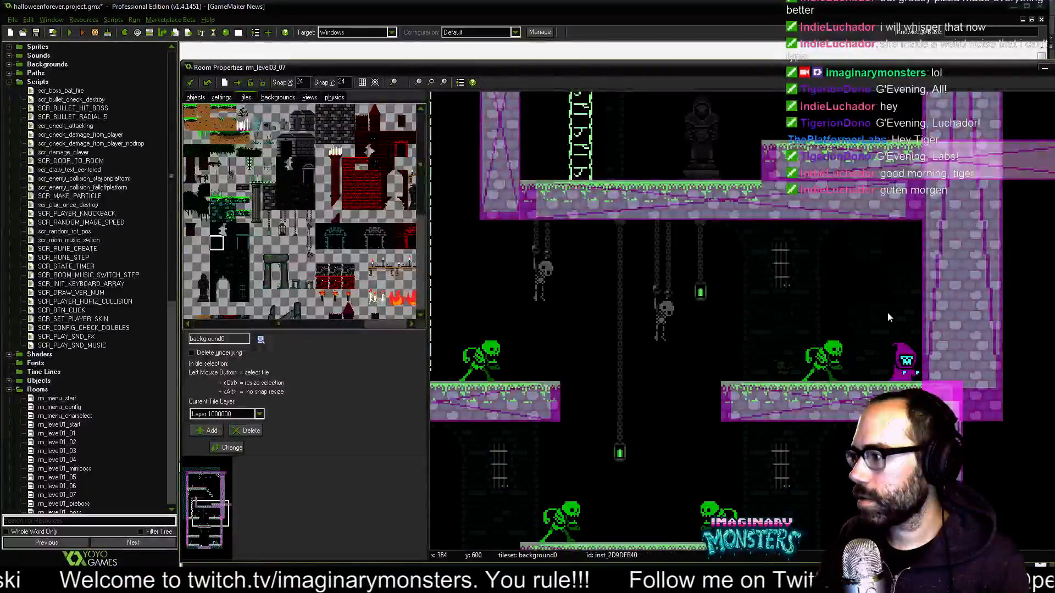
Fill the empty strip outside the room's lower left wall with the teal brick tile, two tiles wide.
{"action": "middle_click_drag", "start_coordinate": [873, 300], "coordinate": [951, 315]}
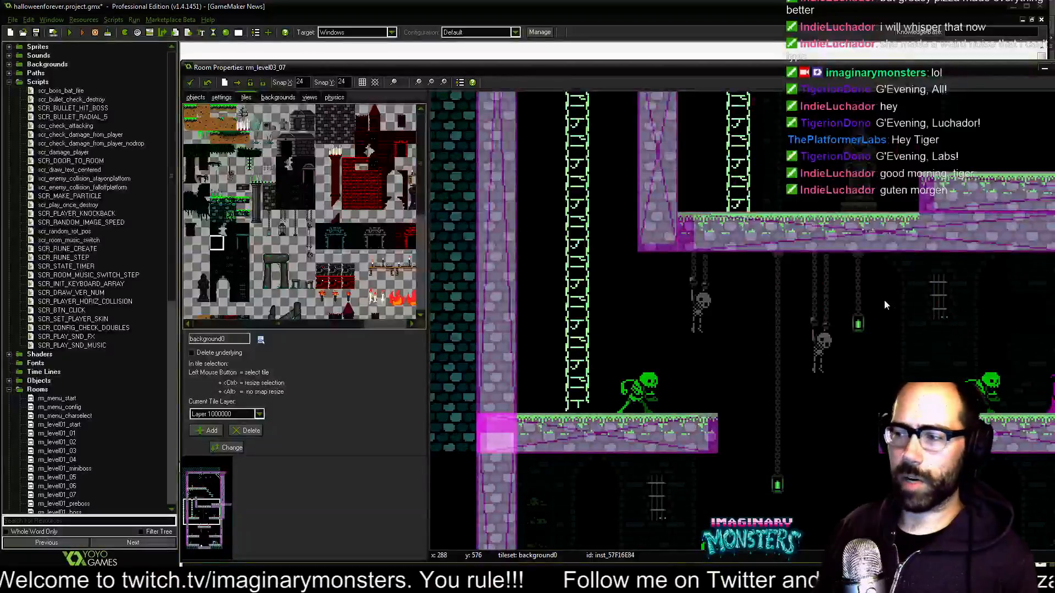
{"action": "middle_click_drag", "start_coordinate": [499, 375], "coordinate": [636, 78]}
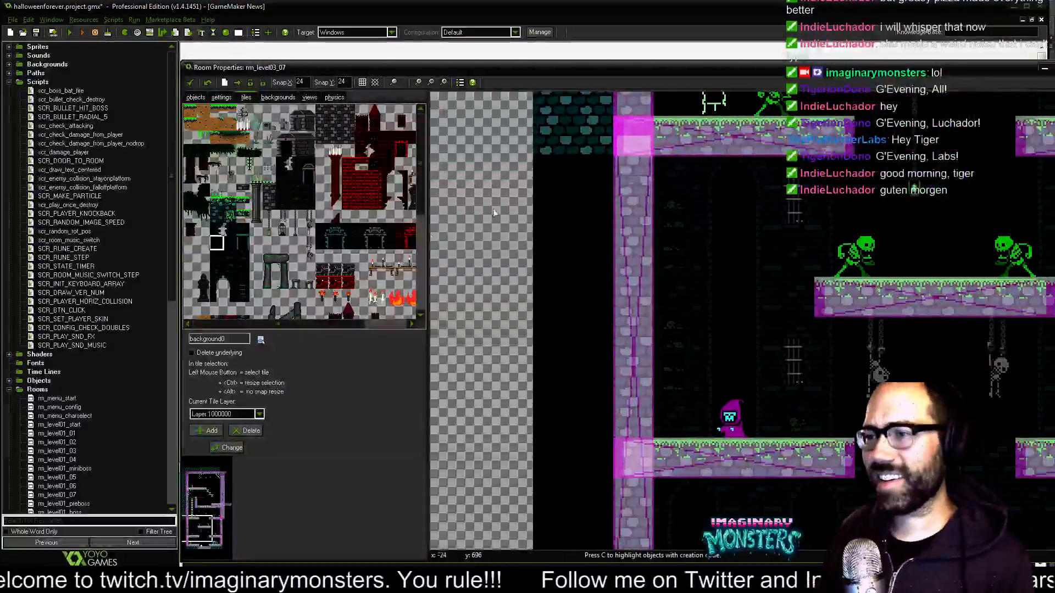
{"action": "left_click", "coordinate": [217, 216]}
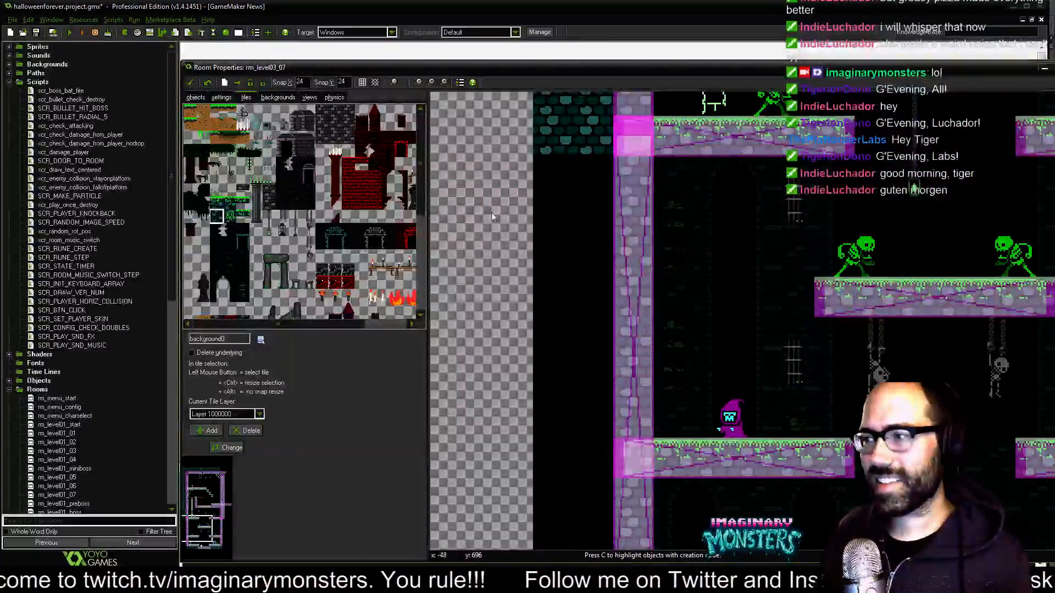
{"action": "left_click", "coordinate": [588, 171]}
{"action": "left_click_drag", "start_coordinate": [588, 191], "coordinate": [581, 512]}
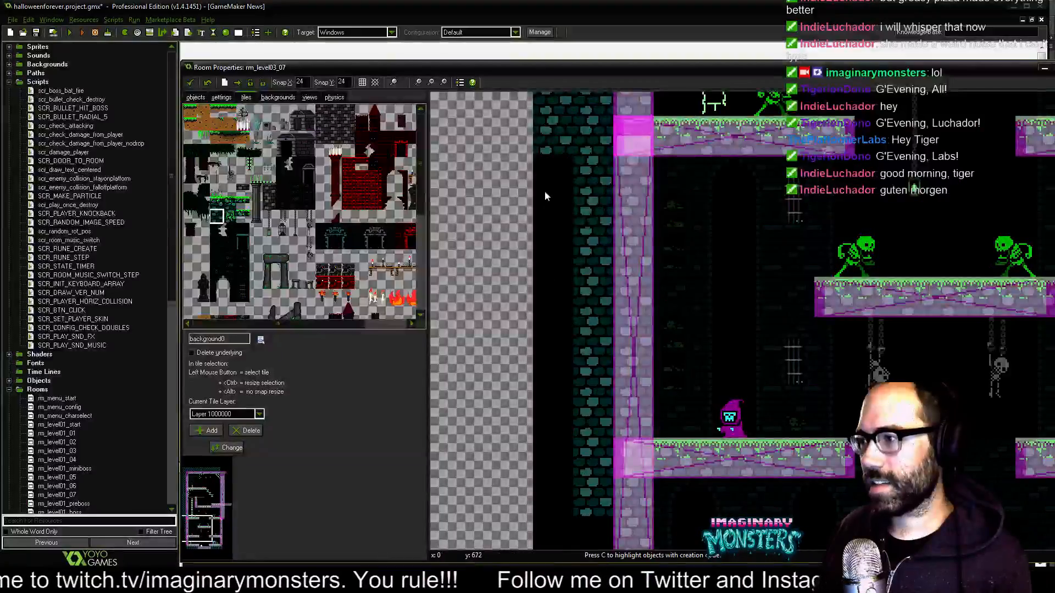
{"action": "left_click_drag", "start_coordinate": [547, 182], "coordinate": [555, 479], "text": "shift"}
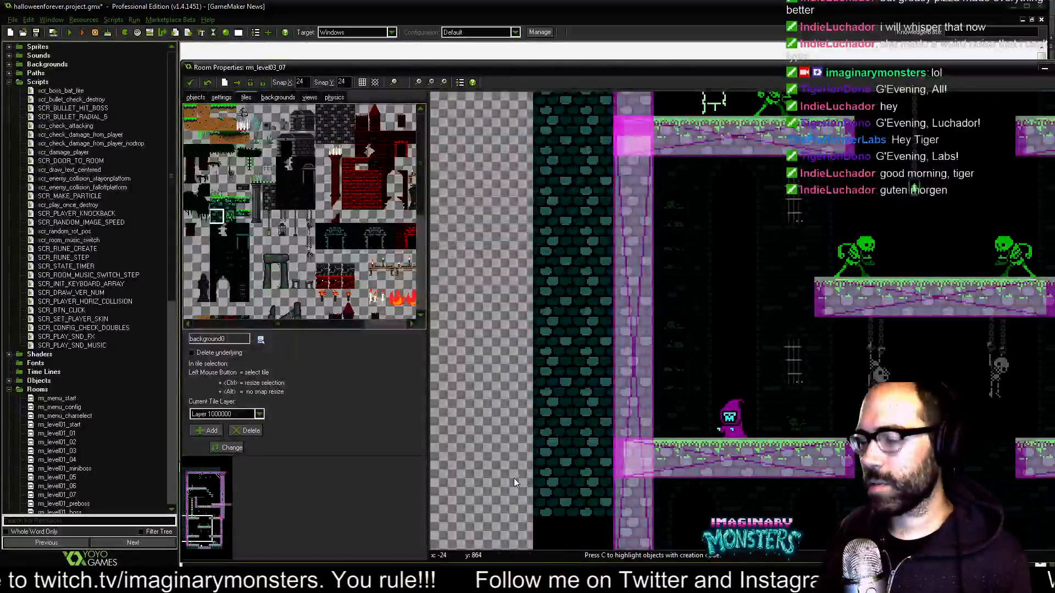
Continue the teal brick tiles down to the room's lower left corner and across the whole area beneath the bottom floor.
{"action": "mouse_move", "coordinate": [502, 458]}
{"action": "middle_mouse_down"}
{"action": "mouse_move", "coordinate": [486, 398]}
{"action": "mouse_move", "coordinate": [504, 260]}
{"action": "middle_mouse_up"}
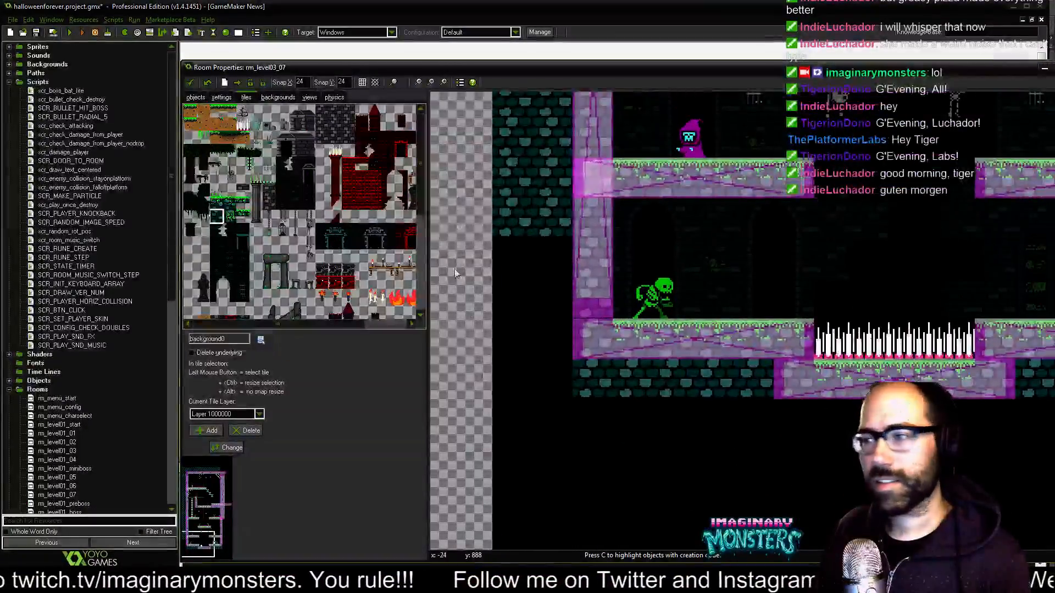
{"action": "mouse_move", "coordinate": [505, 261]}
{"action": "left_mouse_down", "text": "shift"}
{"action": "mouse_move", "coordinate": [510, 374]}
{"action": "mouse_move", "coordinate": [560, 357]}
{"action": "mouse_move", "coordinate": [552, 261]}
{"action": "left_mouse_up", "text": "shift"}
{"action": "mouse_move", "coordinate": [506, 414]}
{"action": "left_mouse_down", "text": "shift"}
{"action": "mouse_move", "coordinate": [983, 426]}
{"action": "mouse_move", "coordinate": [996, 457]}
{"action": "mouse_move", "coordinate": [672, 486]}
{"action": "mouse_move", "coordinate": [519, 470]}
{"action": "mouse_move", "coordinate": [639, 467]}
{"action": "mouse_move", "coordinate": [665, 497]}
{"action": "mouse_move", "coordinate": [553, 490]}
{"action": "mouse_move", "coordinate": [1000, 483]}
{"action": "left_mouse_up", "text": "shift"}
{"action": "middle_click_drag", "start_coordinate": [1001, 483], "coordinate": [473, 429]}
{"action": "mouse_move", "coordinate": [490, 394]}
{"action": "left_mouse_down", "text": "shift"}
{"action": "mouse_move", "coordinate": [636, 388]}
{"action": "mouse_move", "coordinate": [570, 369]}
{"action": "mouse_move", "coordinate": [555, 452]}
{"action": "mouse_move", "coordinate": [659, 445]}
{"action": "mouse_move", "coordinate": [654, 400]}
{"action": "left_mouse_up", "text": "shift"}
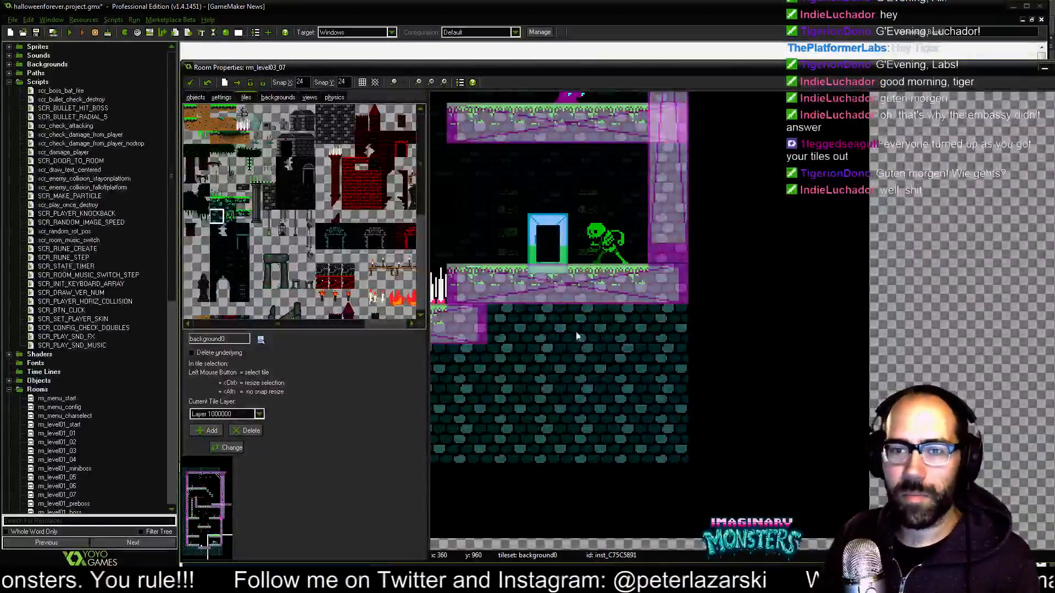
Paint a single column of teal brick tiles along the outside of the lower right wall, down to the bottom floor.
{"action": "middle_click_drag", "start_coordinate": [578, 330], "coordinate": [552, 358]}
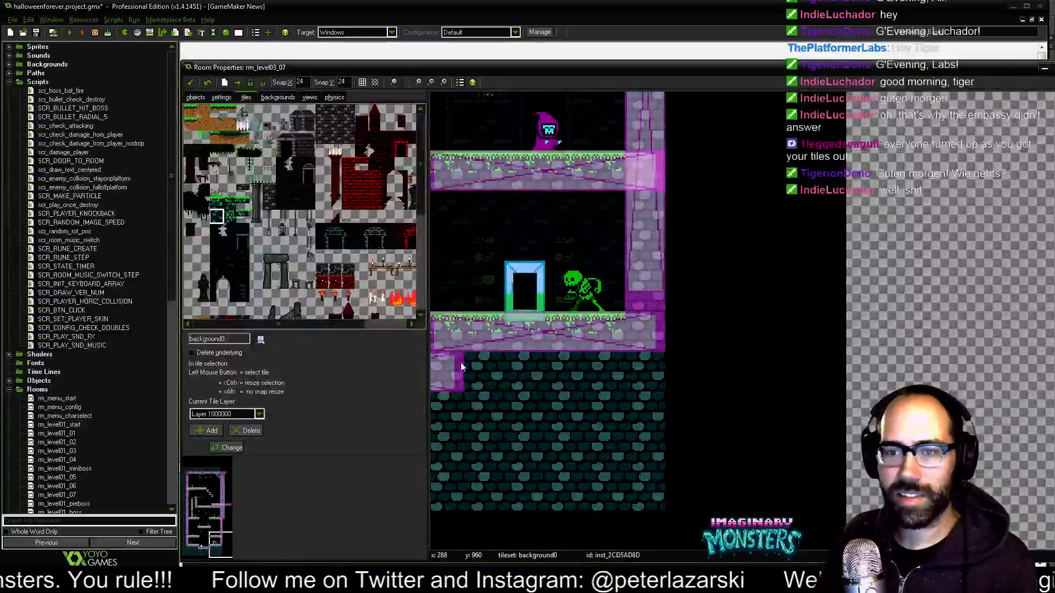
{"action": "middle_click_drag", "start_coordinate": [462, 366], "coordinate": [501, 389]}
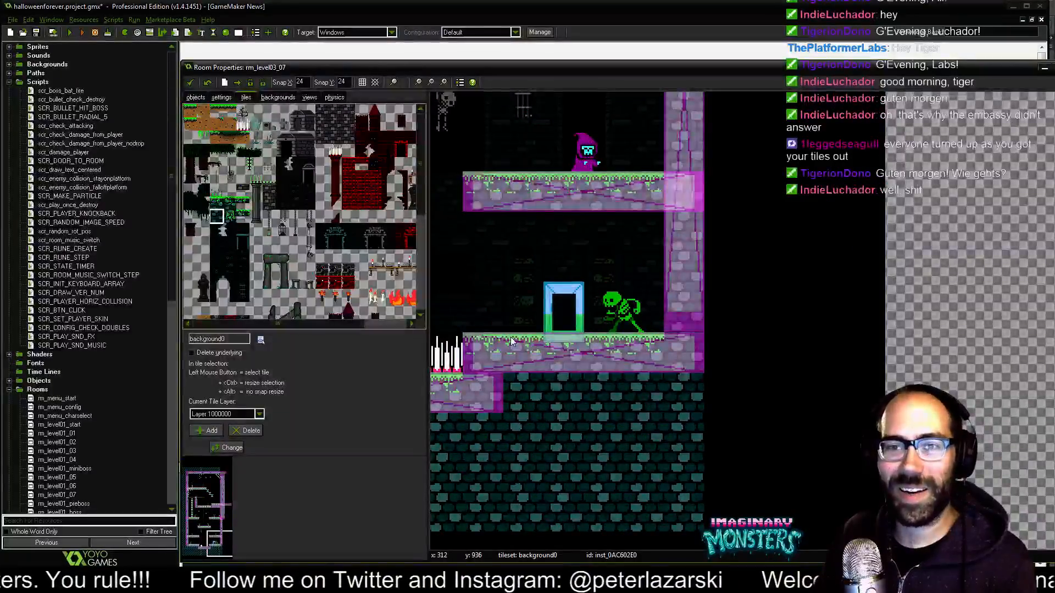
{"action": "middle_click_drag", "start_coordinate": [640, 408], "coordinate": [702, 333]}
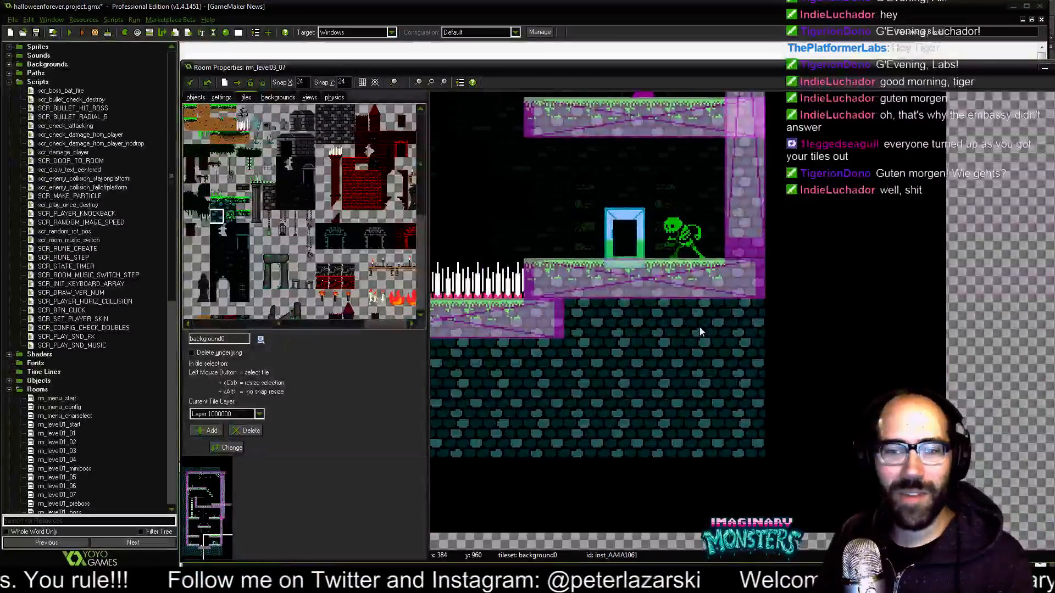
{"action": "scroll", "coordinate": [700, 327], "scroll_direction": "down", "scroll_amount": 2}
{"action": "middle_click_drag", "start_coordinate": [790, 322], "coordinate": [824, 559]}
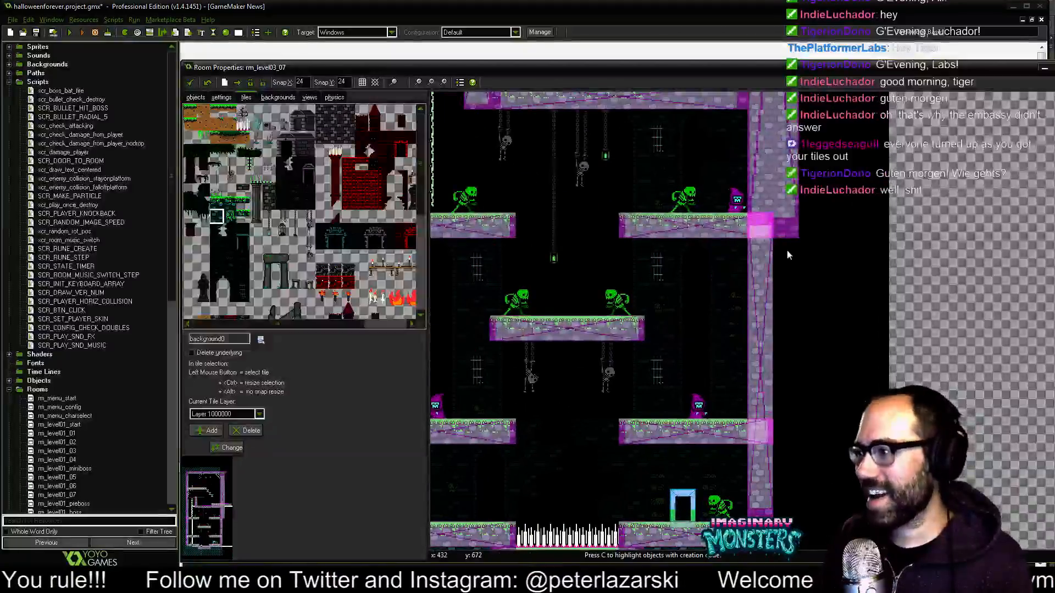
{"action": "left_click_drag", "start_coordinate": [787, 254], "coordinate": [787, 499]}
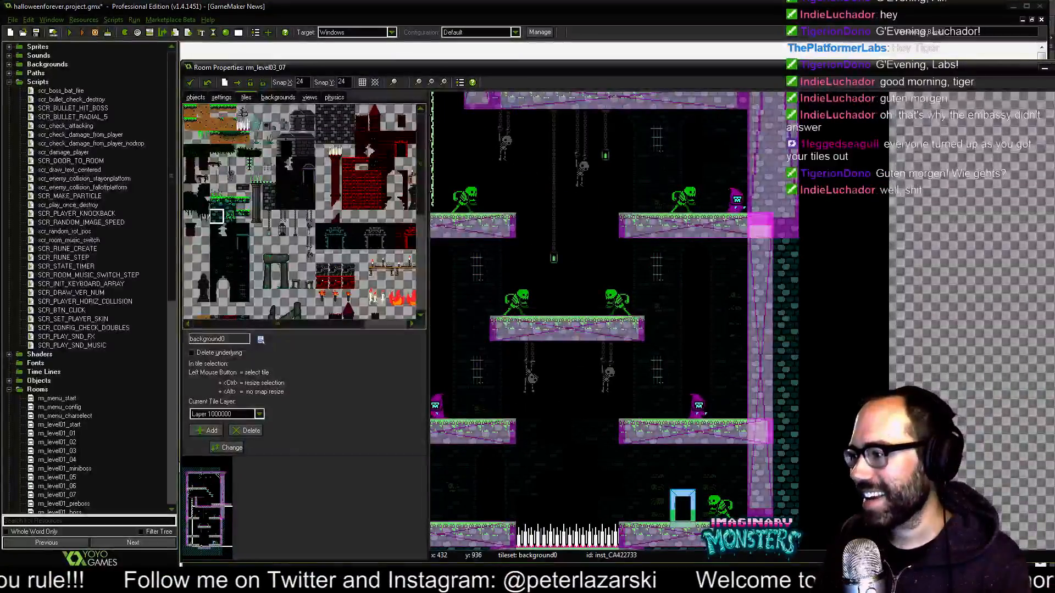
Widen the brick border outside the lower right wall by another column of teal brick tiles.
{"action": "middle_click_drag", "start_coordinate": [789, 531], "coordinate": [720, 361]}
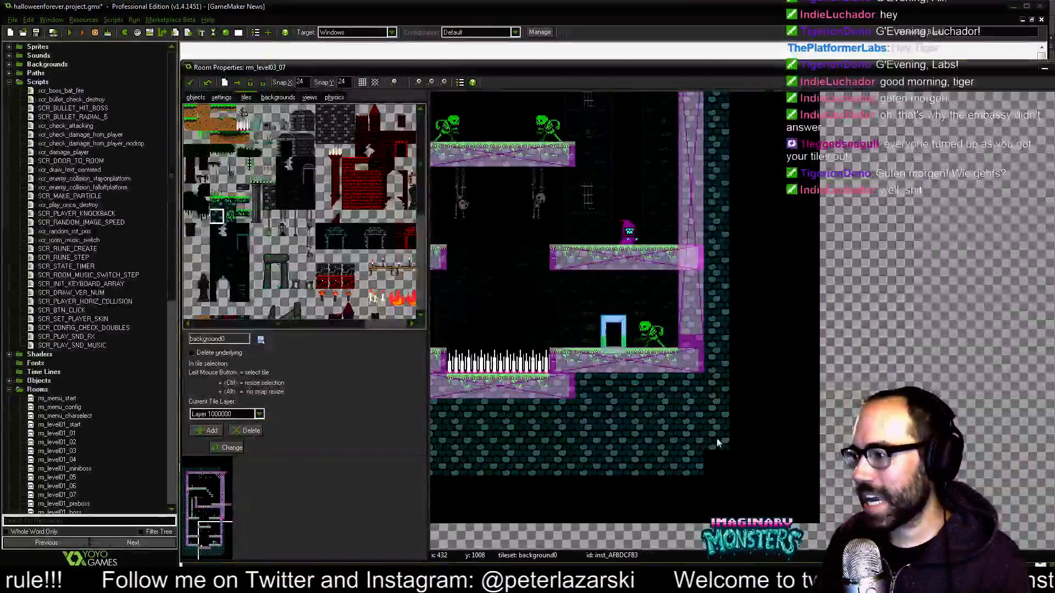
{"action": "middle_click_drag", "start_coordinate": [720, 427], "coordinate": [753, 476]}
{"action": "middle_click_drag", "start_coordinate": [785, 279], "coordinate": [810, 417]}
{"action": "middle_click_drag", "start_coordinate": [786, 299], "coordinate": [669, 219]}
{"action": "middle_click_drag", "start_coordinate": [787, 225], "coordinate": [638, 199]}
{"action": "middle_click_drag", "start_coordinate": [686, 446], "coordinate": [671, 291]}
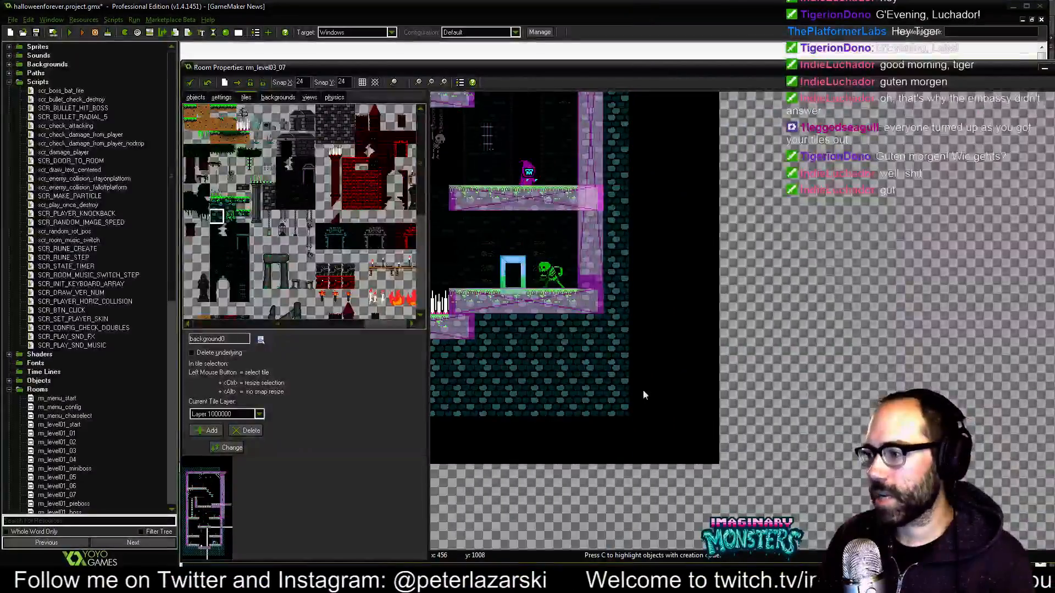
{"action": "left_click_drag", "start_coordinate": [632, 401], "coordinate": [634, 131], "text": "shift"}
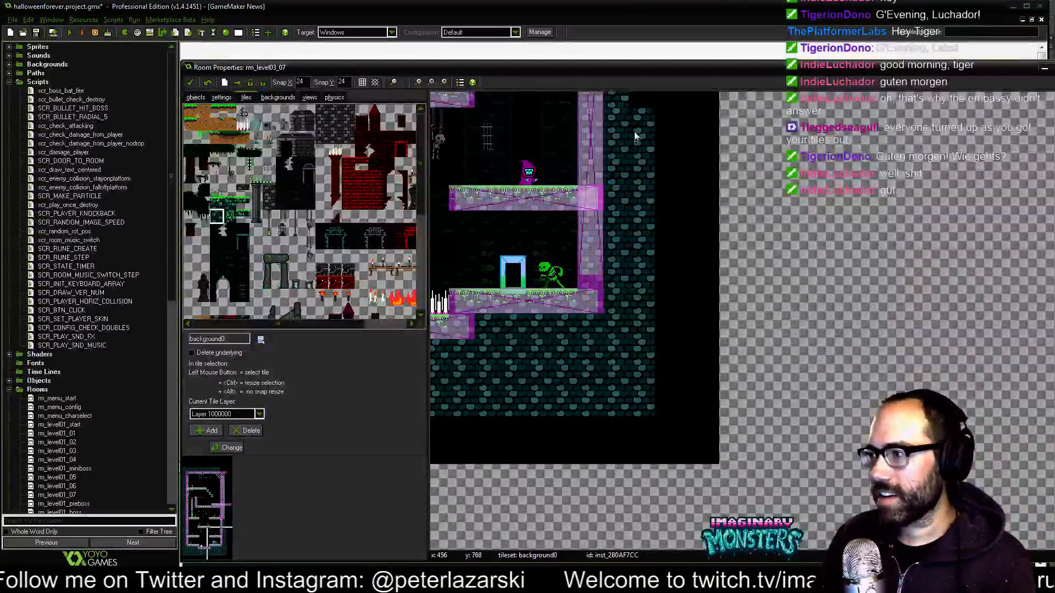
Extend the teal brick border up along the upper right wall and over the room's top right corner.
{"action": "middle_click_drag", "start_coordinate": [634, 133], "coordinate": [667, 492]}
{"action": "left_click_drag", "start_coordinate": [678, 458], "coordinate": [680, 184], "text": "shift"}
{"action": "middle_click_drag", "start_coordinate": [681, 184], "coordinate": [686, 467]}
{"action": "left_click_drag", "start_coordinate": [686, 467], "coordinate": [691, 137], "text": "shift"}
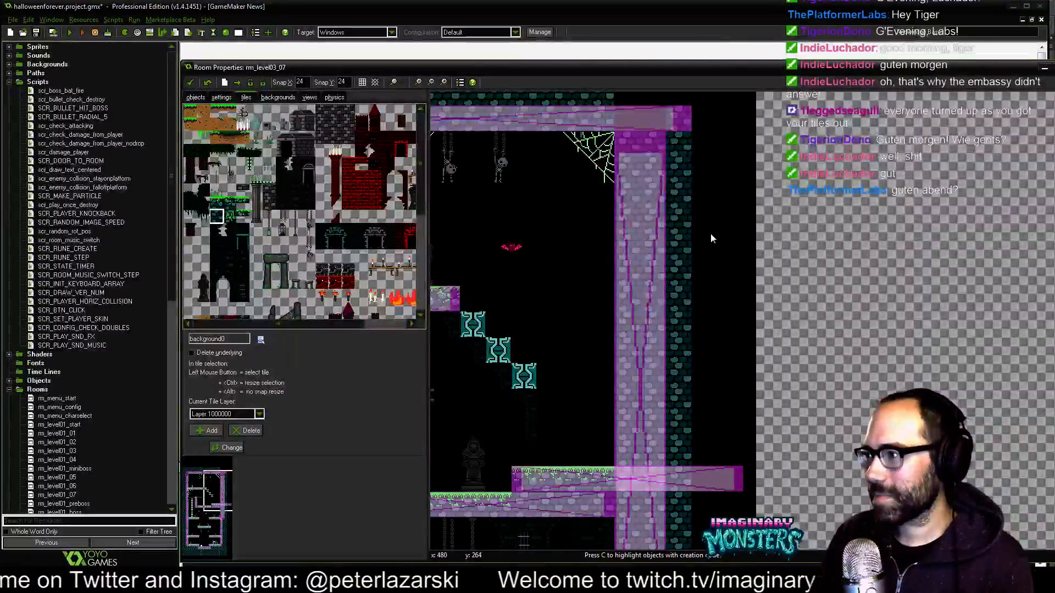
{"action": "middle_click_drag", "start_coordinate": [711, 237], "coordinate": [728, 389]}
{"action": "mouse_move", "coordinate": [646, 277]}
{"action": "left_mouse_down", "text": "shift"}
{"action": "mouse_move", "coordinate": [662, 282]}
{"action": "mouse_move", "coordinate": [649, 268]}
{"action": "mouse_move", "coordinate": [668, 234]}
{"action": "mouse_move", "coordinate": [700, 260]}
{"action": "left_mouse_up", "text": "shift"}
{"action": "middle_click_drag", "start_coordinate": [679, 386], "coordinate": [879, 225]}
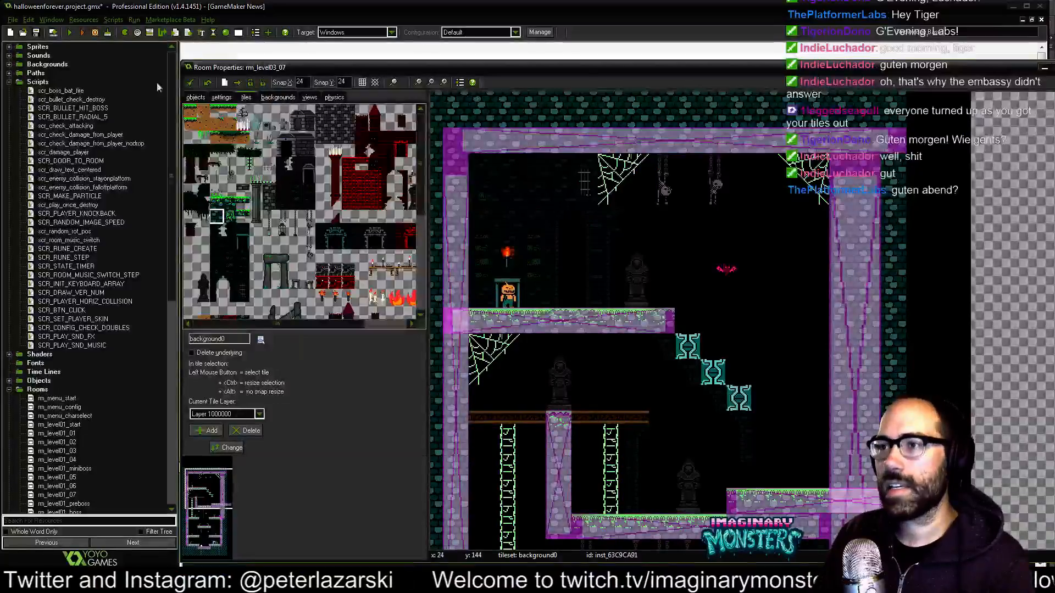
Narrow the tall upper right wall object by setting its horizontal scale to 1.
{"action": "left_click", "coordinate": [194, 97]}
{"action": "middle_click_drag", "start_coordinate": [754, 362], "coordinate": [695, 189]}
{"action": "left_click", "coordinate": [801, 281]}
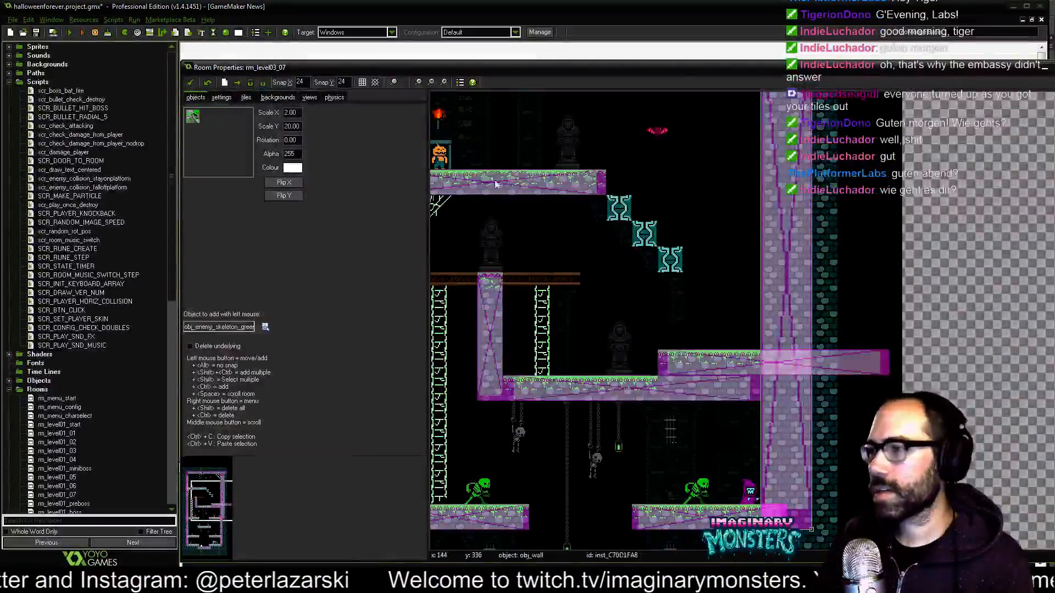
{"action": "double_click", "coordinate": [290, 113]}
{"action": "type", "text": "1"}
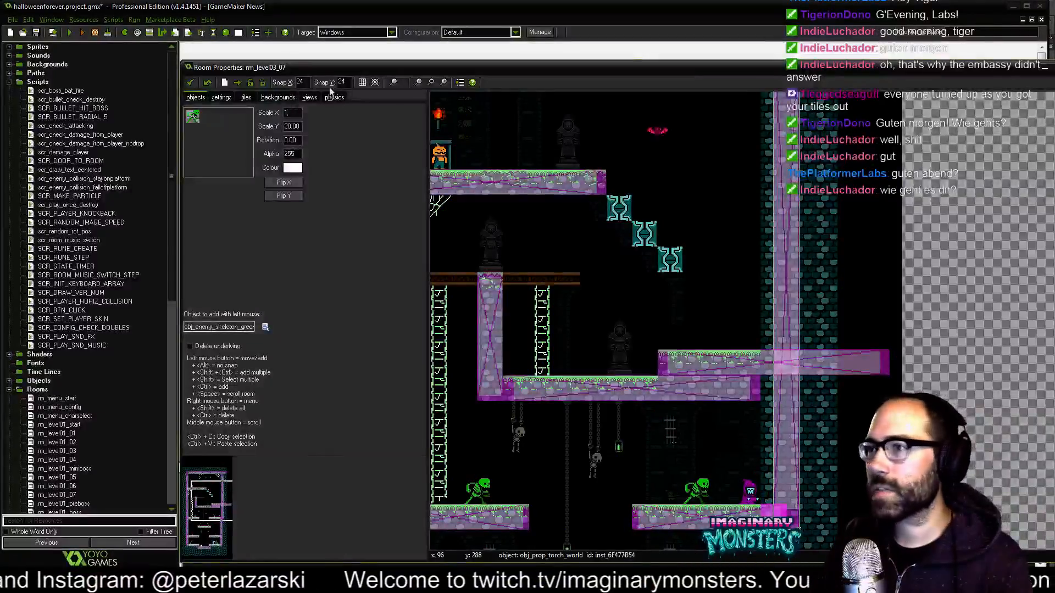
Set the room's horizontal and vertical snap to 12.
{"action": "double_click", "coordinate": [301, 79]}
{"action": "type", "text": "12"}
{"action": "key", "text": "Tab"}
{"action": "type", "text": "1"}
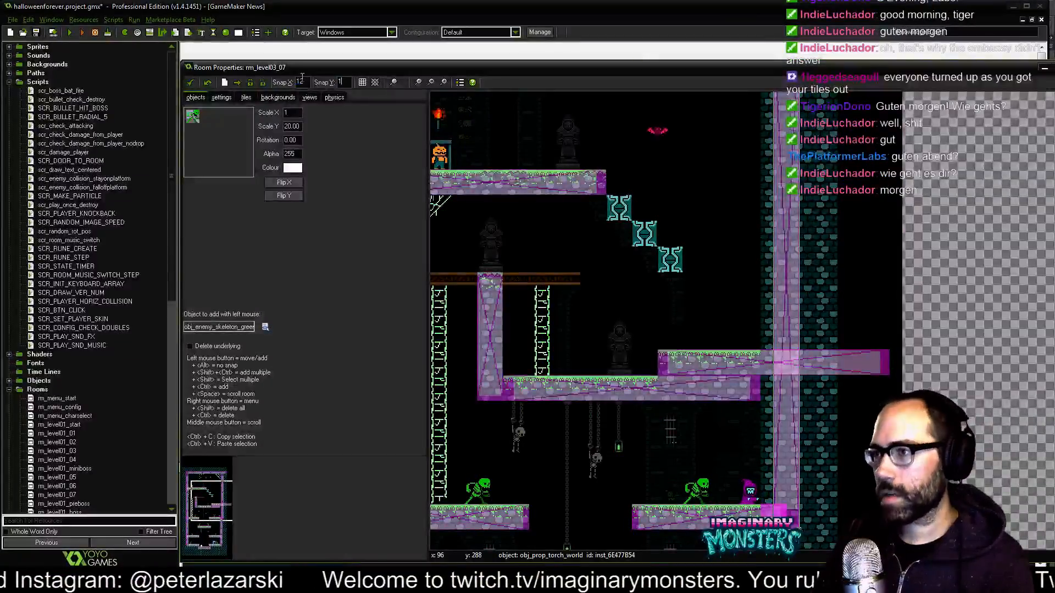
Build a dark background brick pillar with edge tiles between the lowest teal step block and the raised ledge below it.
{"action": "scroll", "coordinate": [510, 247], "scroll_direction": "up", "scroll_amount": 3}
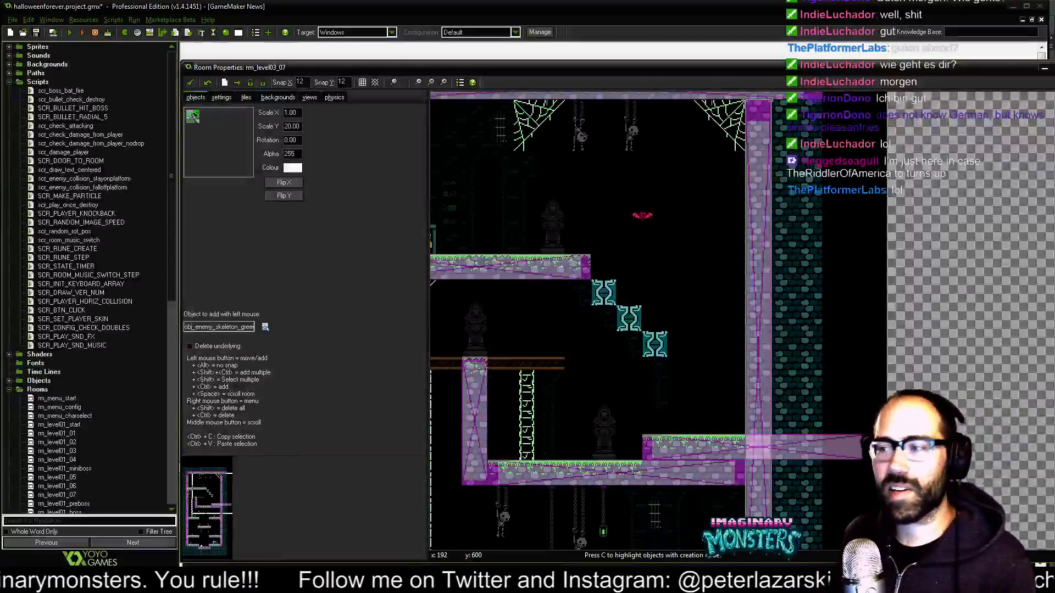
{"action": "middle_click_drag", "start_coordinate": [730, 295], "coordinate": [755, 332]}
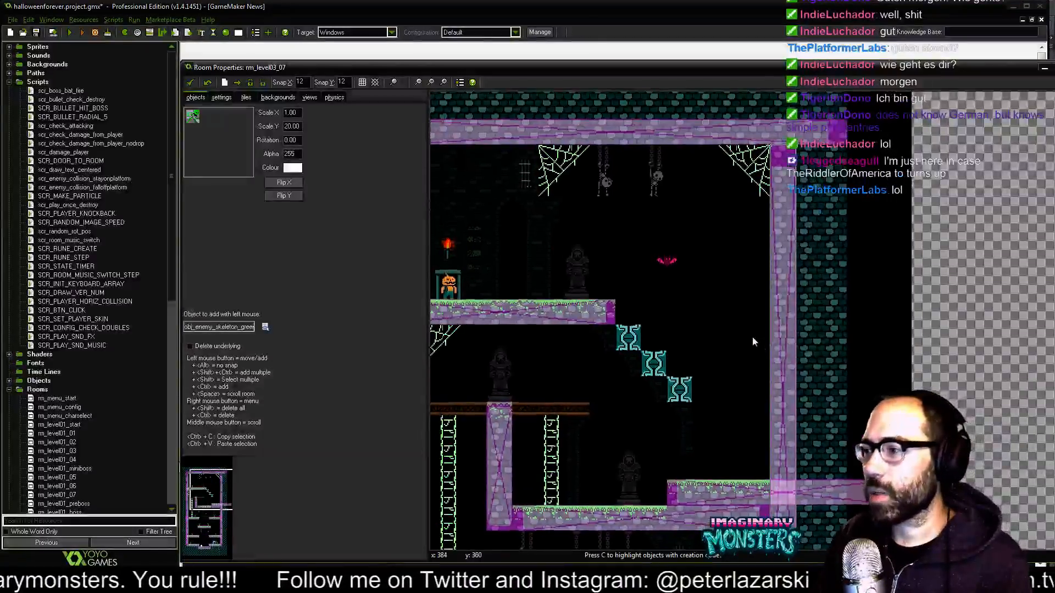
{"action": "middle_click_drag", "start_coordinate": [625, 366], "coordinate": [724, 296]}
{"action": "middle_click_drag", "start_coordinate": [804, 353], "coordinate": [714, 291]}
{"action": "scroll", "coordinate": [730, 355], "scroll_direction": "up", "scroll_amount": 3}
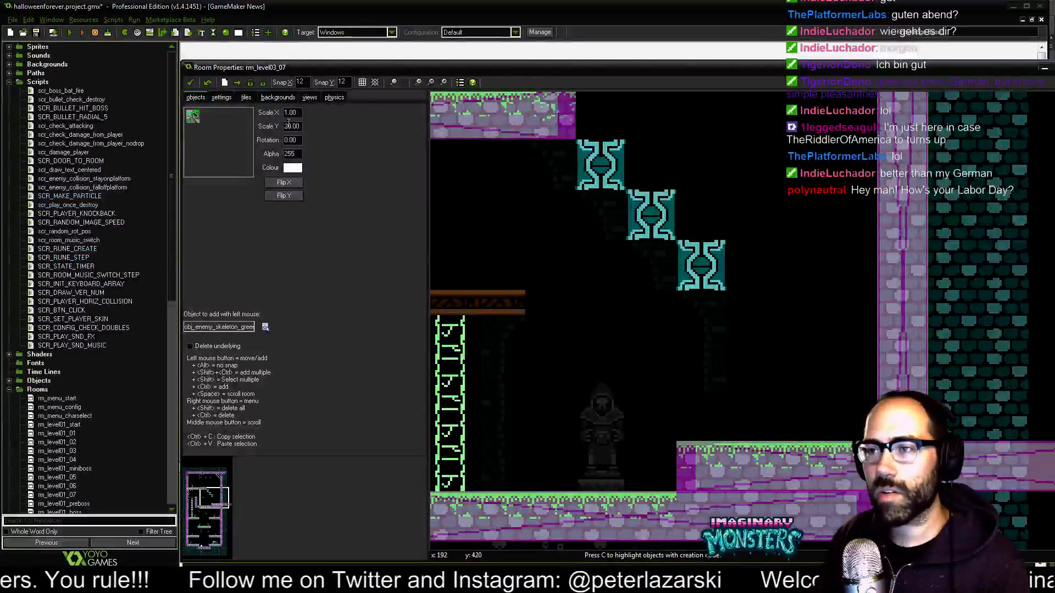
{"action": "left_click", "coordinate": [246, 97]}
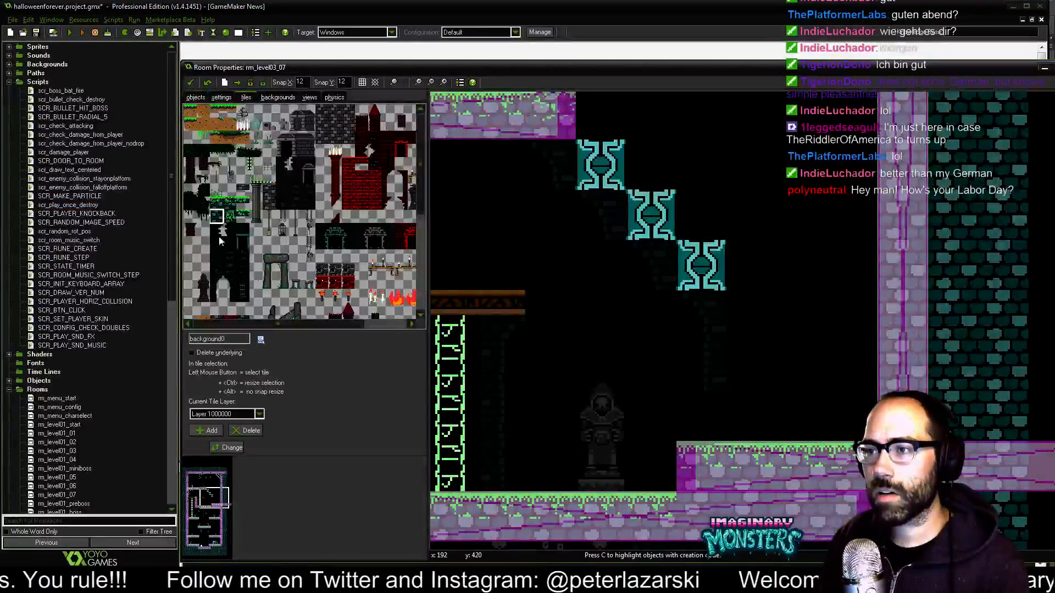
{"action": "left_click", "coordinate": [232, 297]}
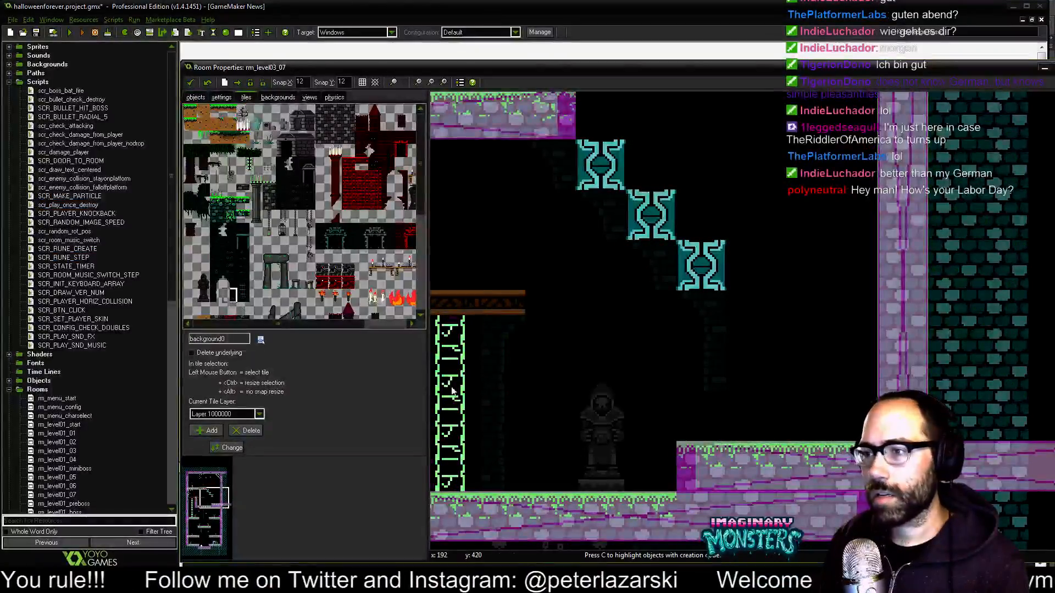
{"action": "middle_click_drag", "start_coordinate": [837, 350], "coordinate": [759, 463]}
{"action": "scroll", "coordinate": [706, 374], "scroll_direction": "down", "scroll_amount": 2}
{"action": "middle_click_drag", "start_coordinate": [679, 395], "coordinate": [636, 330]}
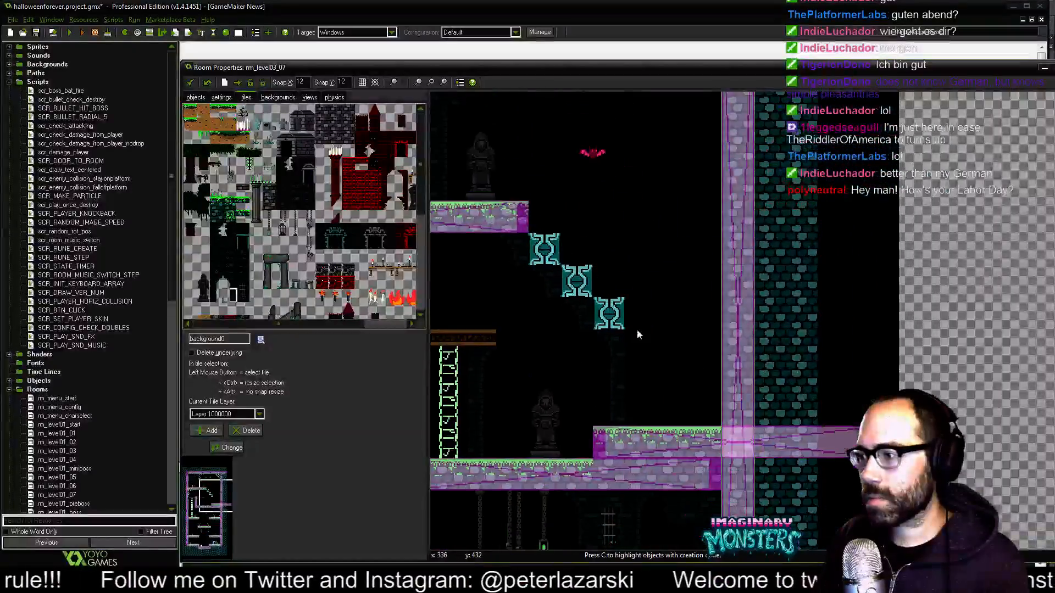
{"action": "left_click", "coordinate": [216, 231]}
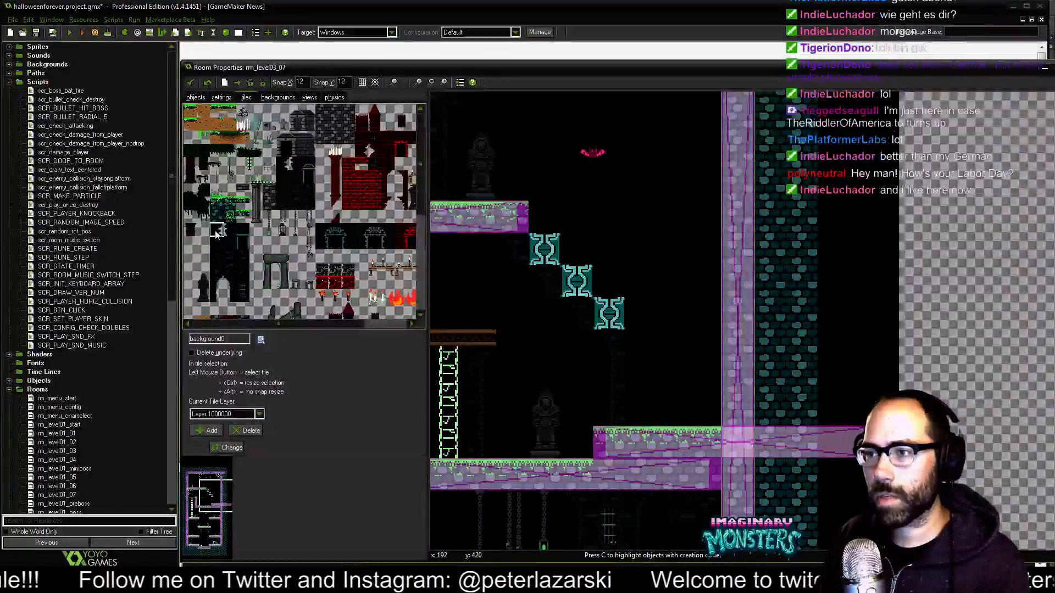
{"action": "left_click", "coordinate": [217, 245]}
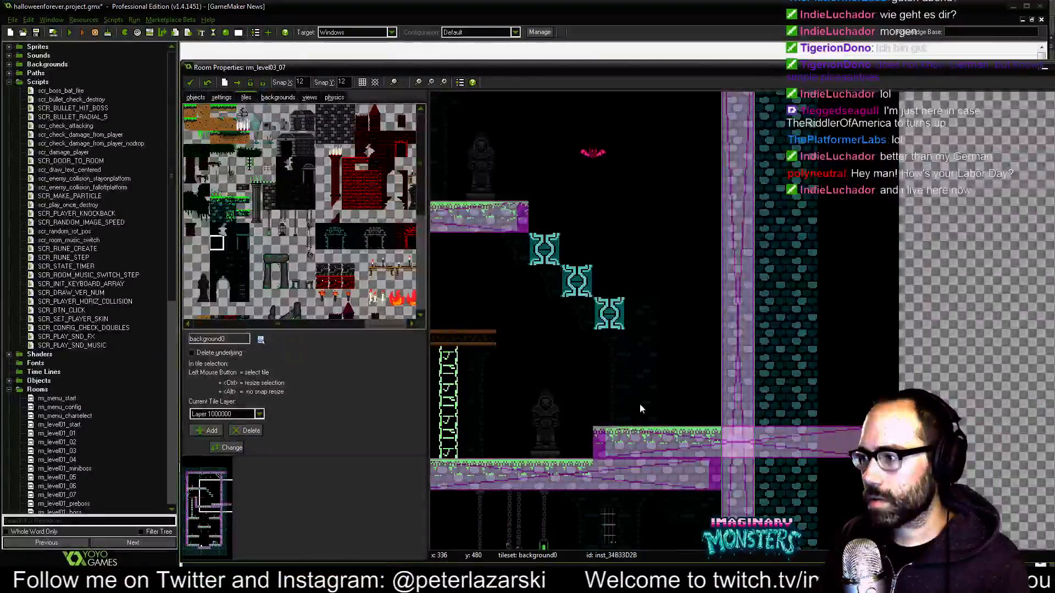
{"action": "left_click", "coordinate": [214, 294]}
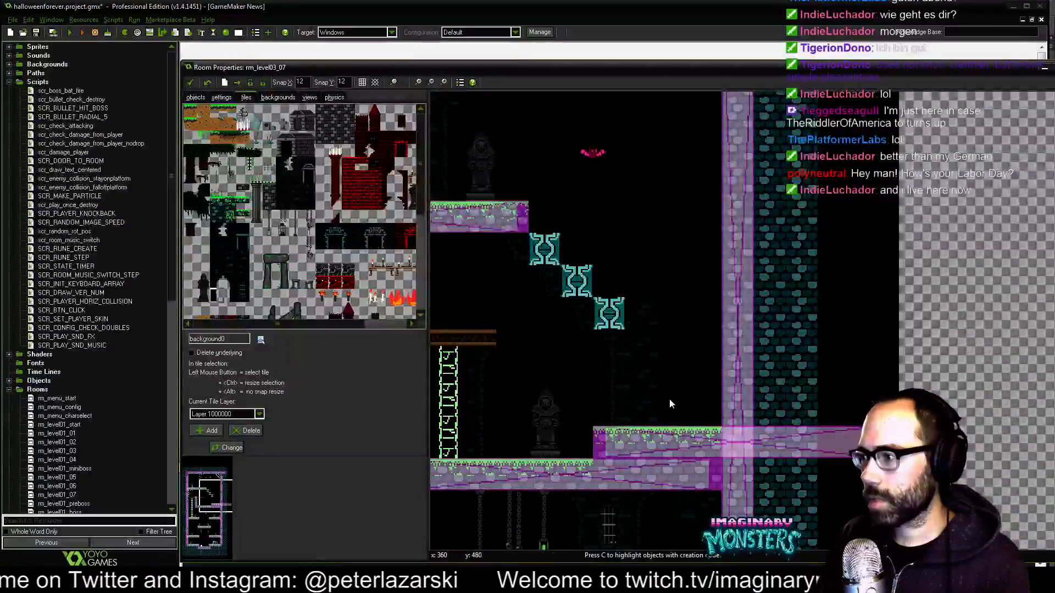
Set both snap values back to 24 and extend the dark background pillar with its edges up to the ceiling.
{"action": "left_click_drag", "start_coordinate": [297, 83], "coordinate": [321, 84]}
{"action": "type", "text": "24"}
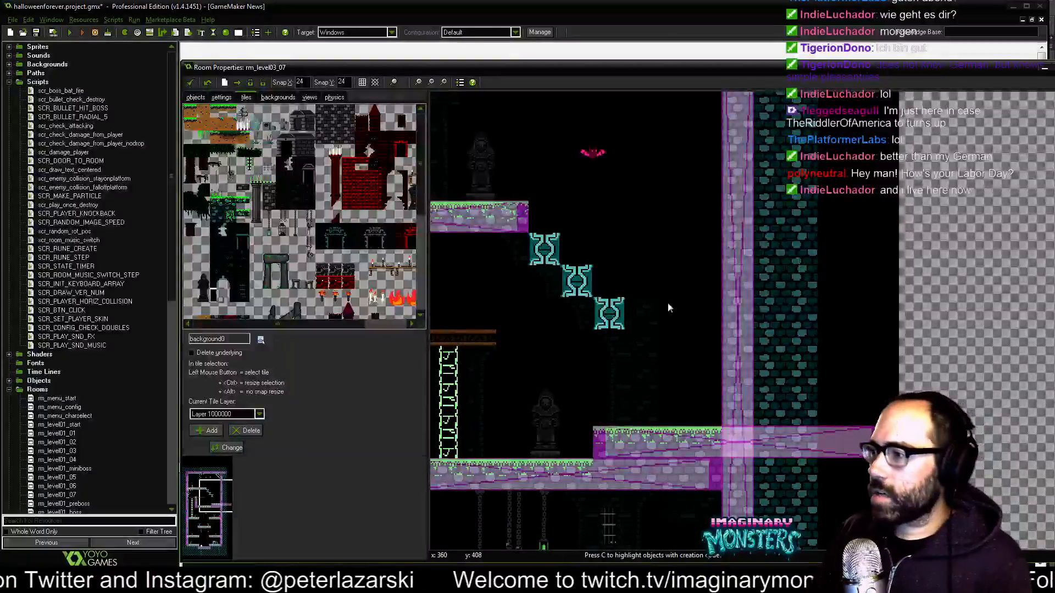
{"action": "middle_click_drag", "start_coordinate": [665, 386], "coordinate": [693, 491]}
{"action": "scroll", "coordinate": [635, 396], "scroll_direction": "up", "scroll_amount": 1, "text": "ctrl"}
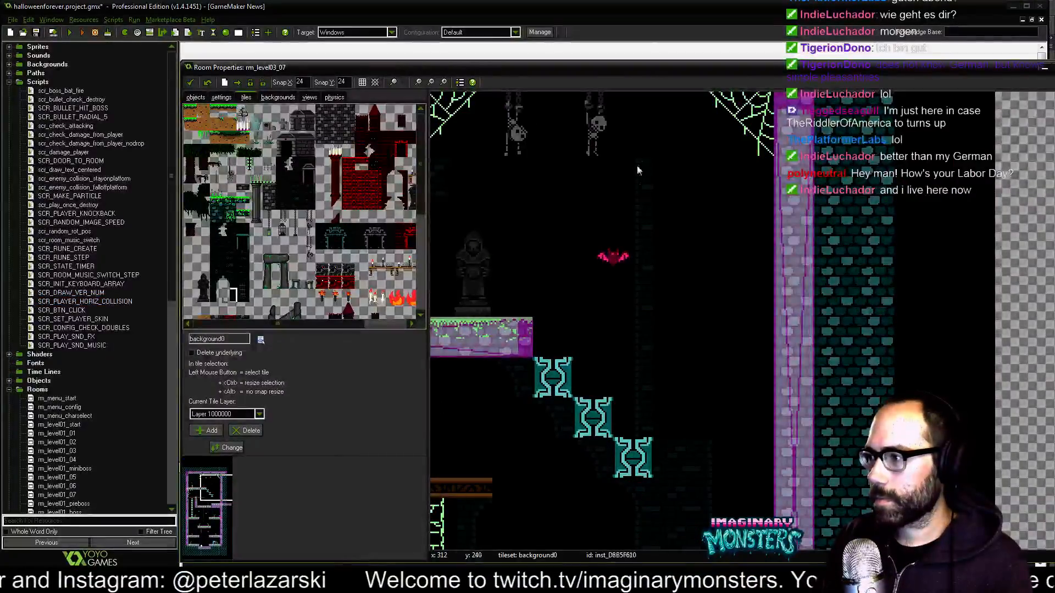
{"action": "scroll", "coordinate": [649, 176], "scroll_direction": "up", "scroll_amount": 2}
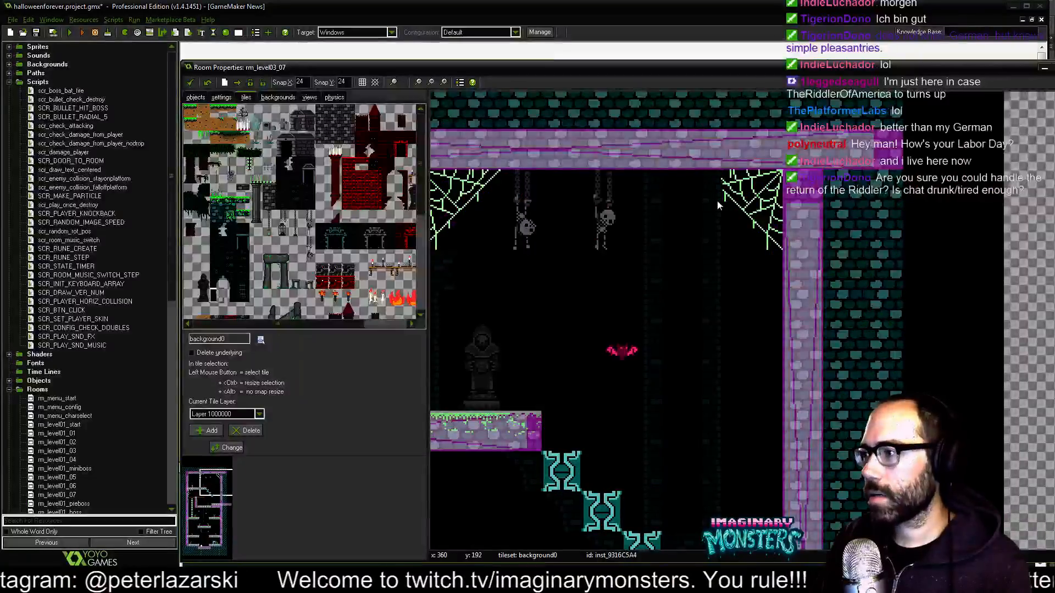
{"action": "middle_click_drag", "start_coordinate": [735, 429], "coordinate": [733, 354]}
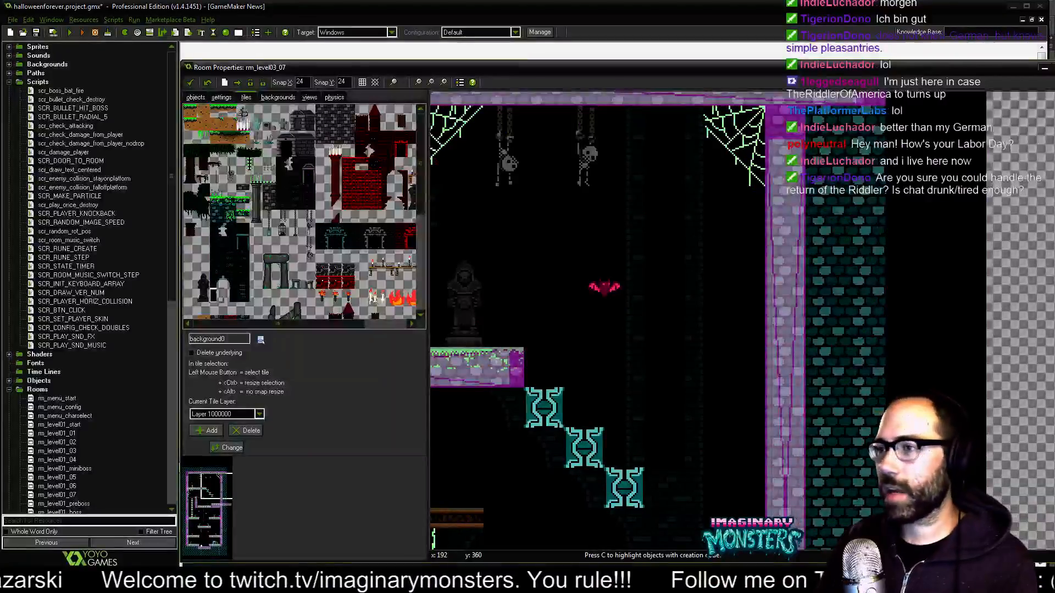
Place two barred-window tiles on the dark background pillar, one near the ceiling and one lower down beside the bat.
{"action": "left_click", "coordinate": [243, 294]}
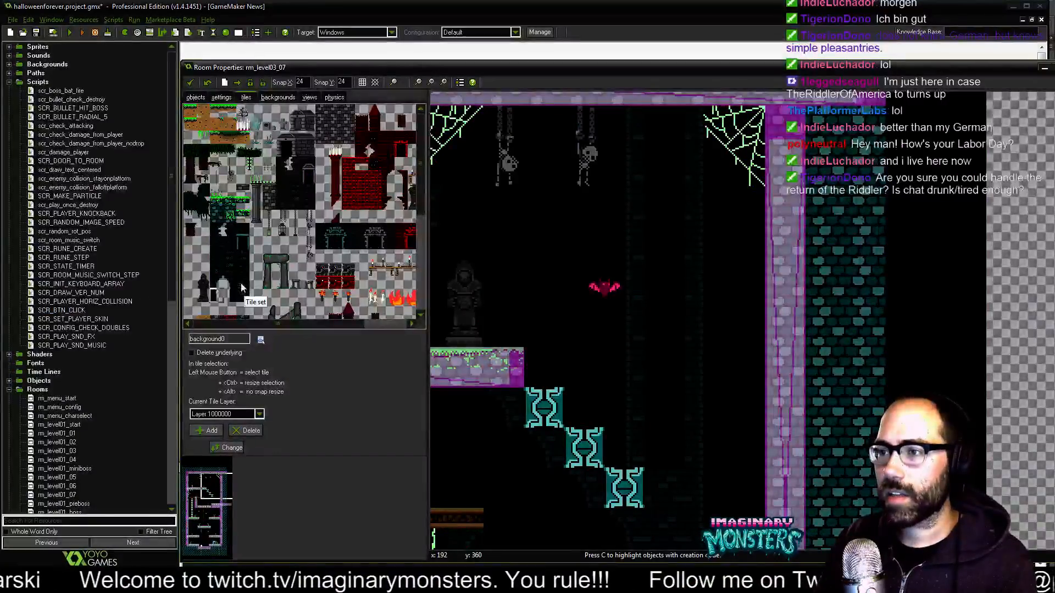
{"action": "left_click", "coordinate": [662, 140]}
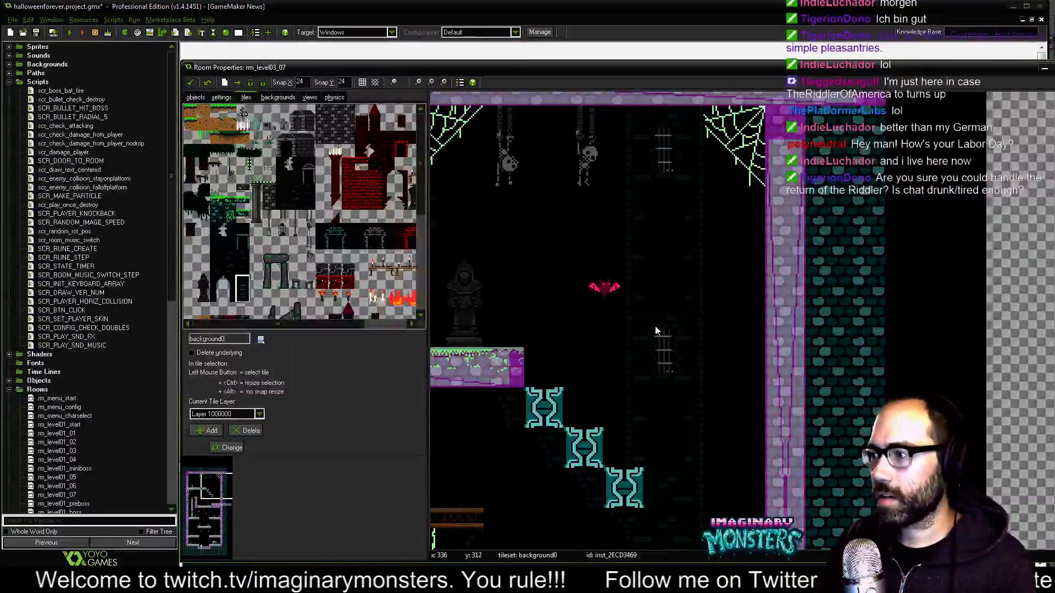
Add vertical strips of mossy brick detail to the dark background pillar, one between the barred windows and one below the lower window.
{"action": "left_click", "coordinate": [655, 331]}
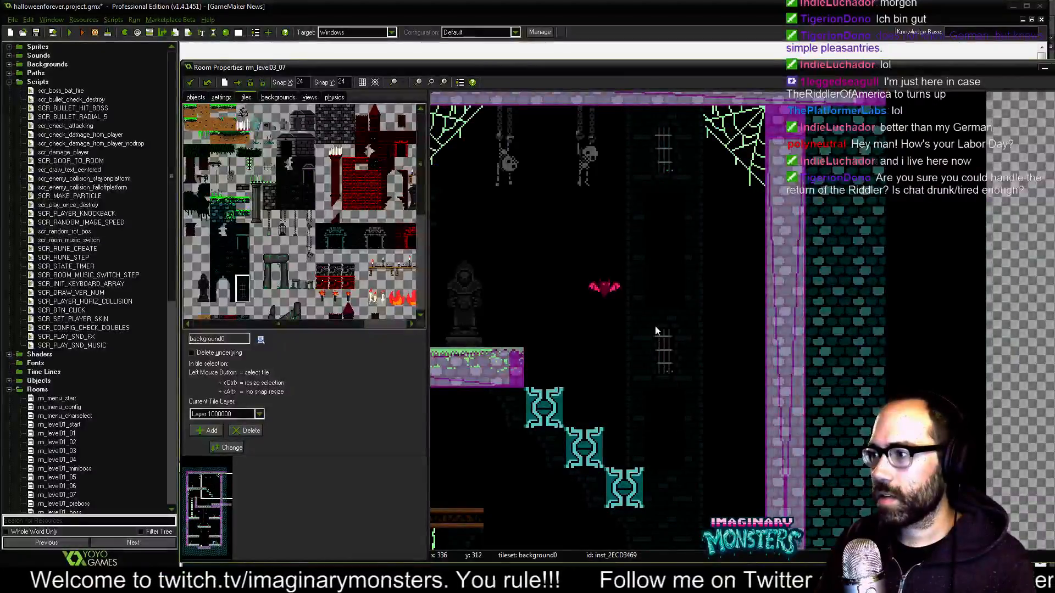
{"action": "left_click", "coordinate": [229, 257]}
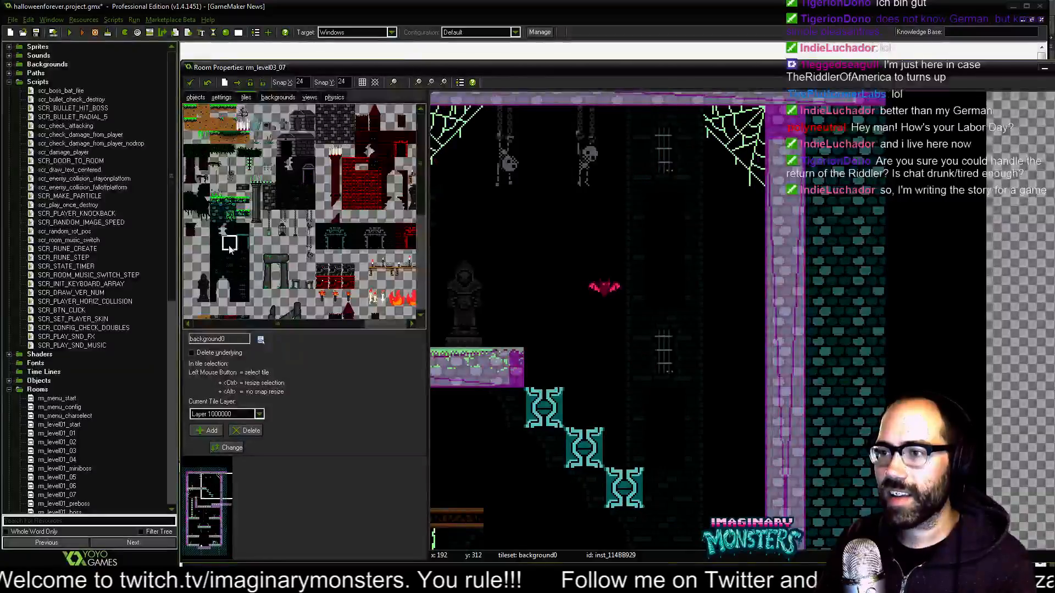
{"action": "left_click", "coordinate": [230, 243]}
{"action": "left_click_drag", "start_coordinate": [229, 243], "coordinate": [231, 268], "text": "ctrl"}
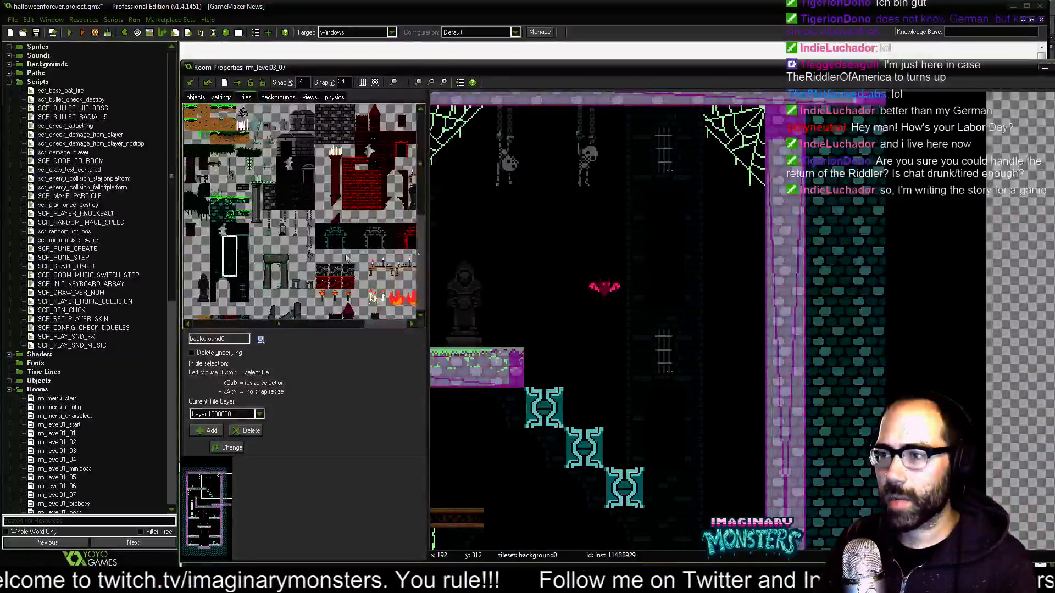
{"action": "left_click", "coordinate": [670, 222]}
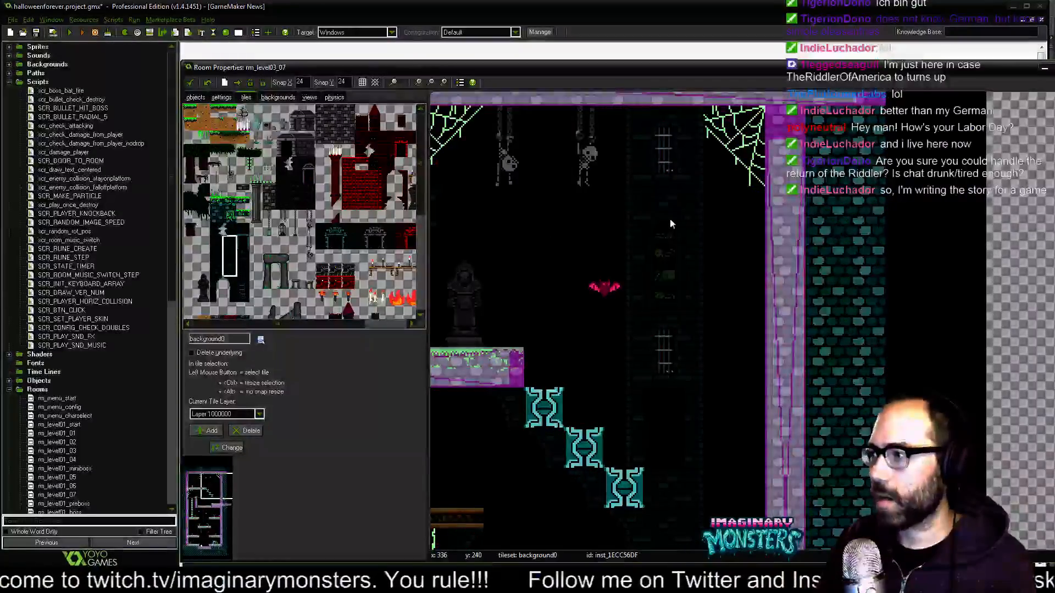
{"action": "left_click", "coordinate": [664, 426]}
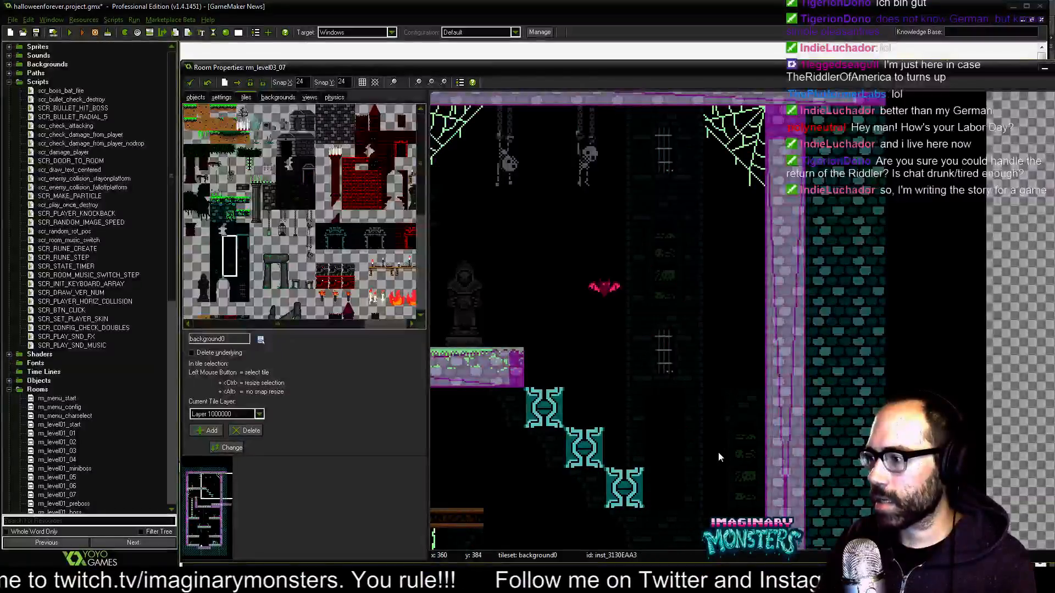
Review the new background pillar and the surrounding area from the ceiling down to the raised ledge.
{"action": "scroll", "coordinate": [692, 384], "scroll_direction": "down", "scroll_amount": 3}
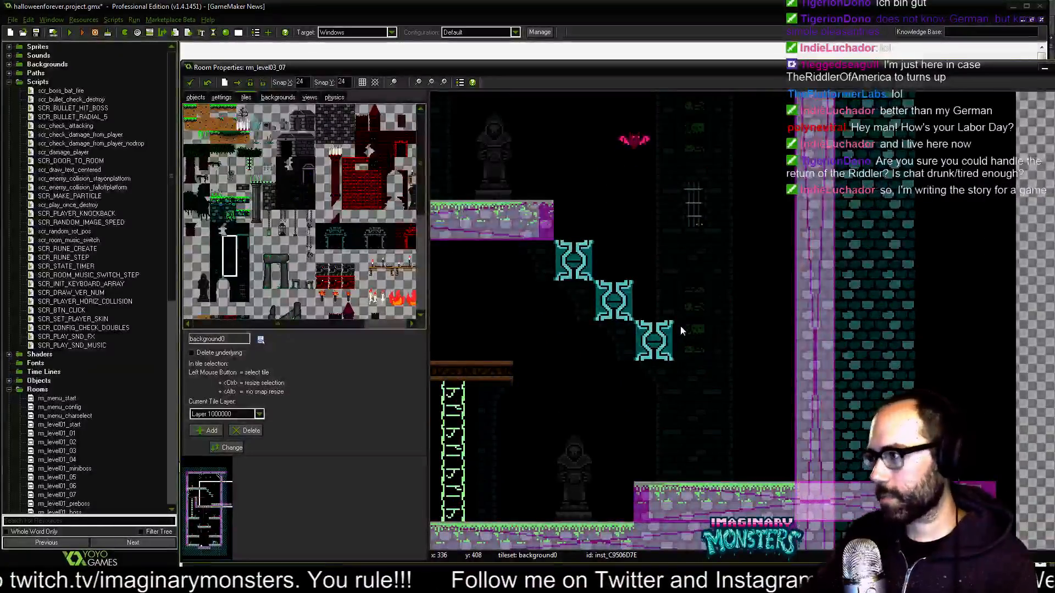
{"action": "middle_click_drag", "start_coordinate": [698, 316], "coordinate": [718, 395]}
{"action": "scroll", "coordinate": [782, 376], "scroll_direction": "down", "scroll_amount": 1}
{"action": "scroll", "coordinate": [782, 376], "scroll_direction": "down", "scroll_amount": 1}
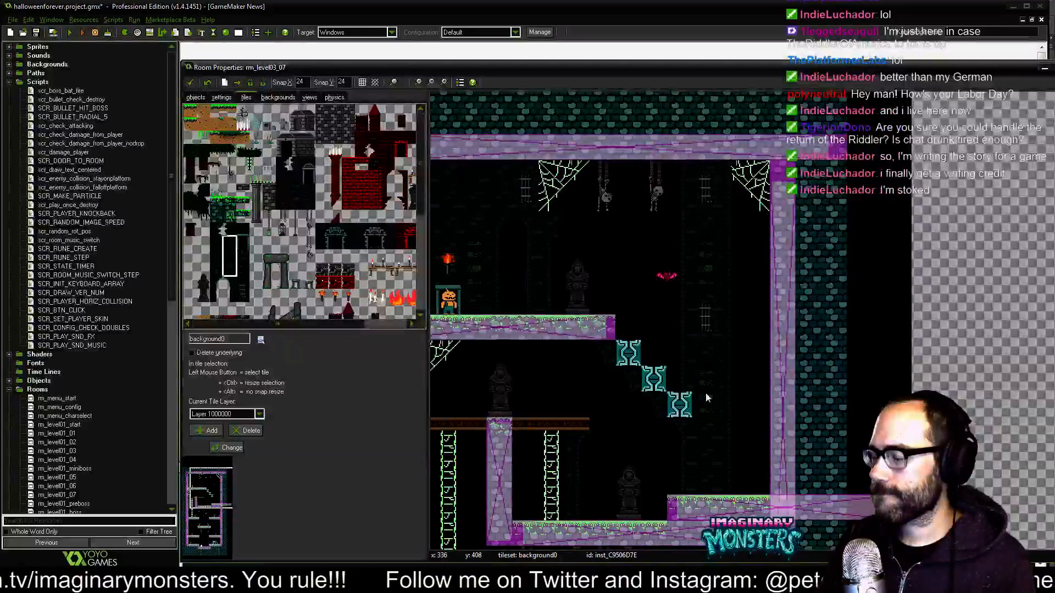
{"action": "scroll", "coordinate": [578, 341], "scroll_direction": "up", "scroll_amount": 1}
{"action": "middle_click_drag", "start_coordinate": [578, 342], "coordinate": [515, 318]}
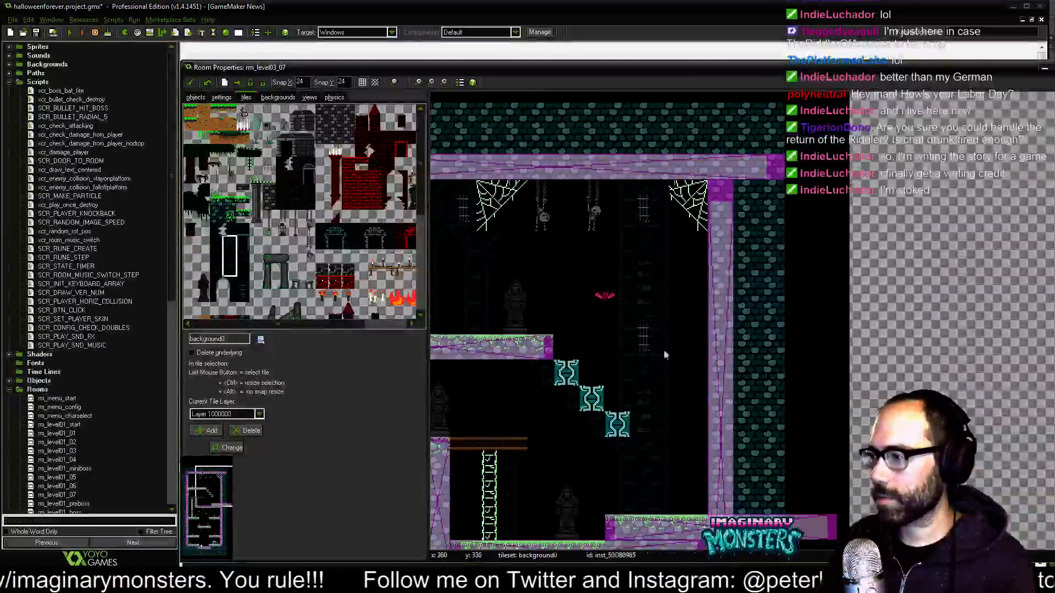
{"action": "scroll", "coordinate": [674, 369], "scroll_direction": "up", "scroll_amount": 1}
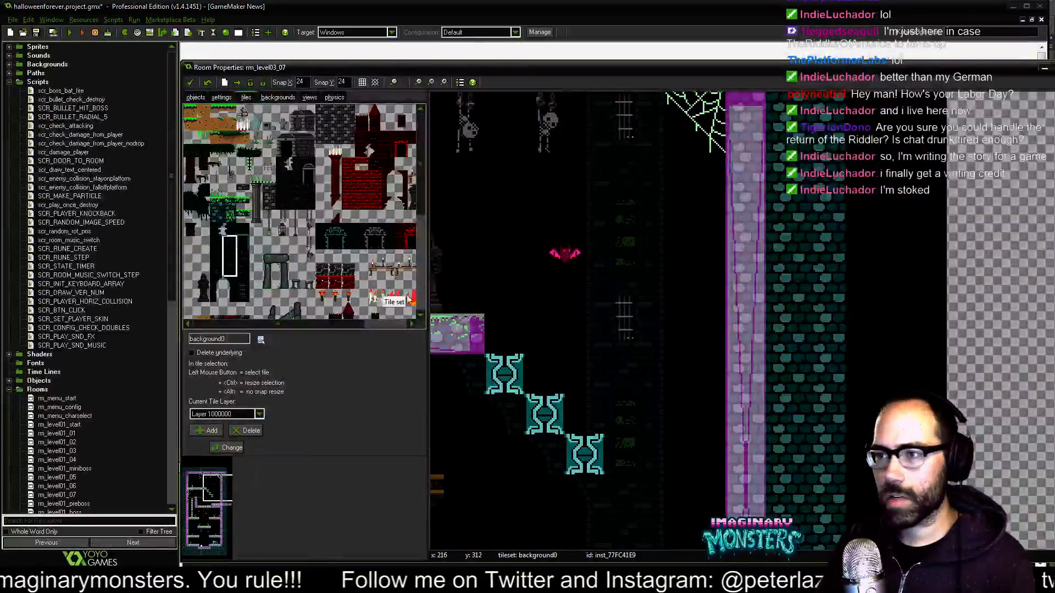
{"action": "scroll", "coordinate": [631, 332], "scroll_direction": "down", "scroll_amount": 2}
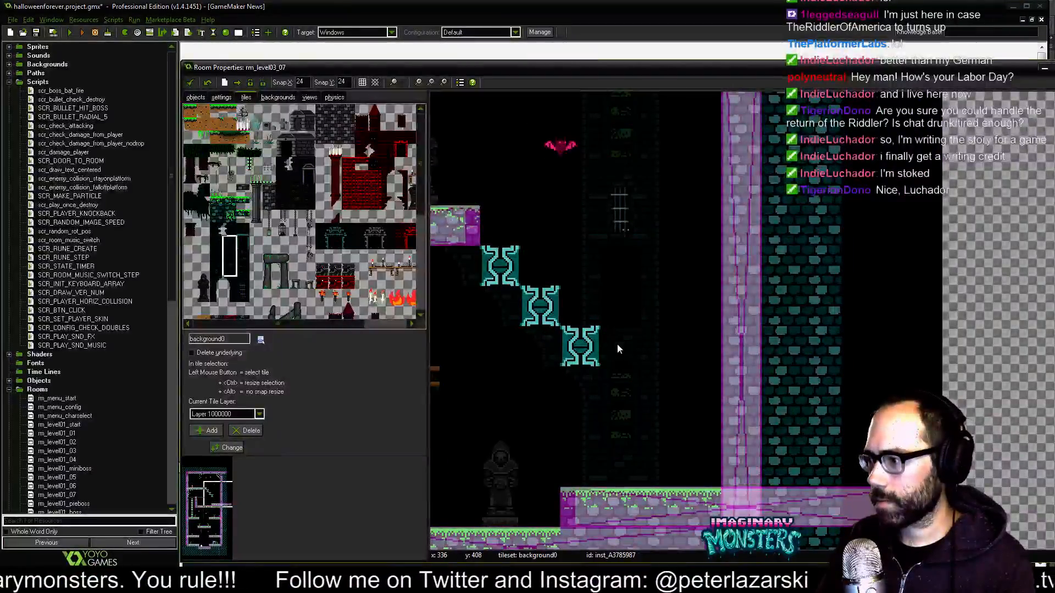
Place dark arch tiles in the gap between the background pillar and the right wall, just below the lower barred window's height.
{"action": "left_click", "coordinate": [215, 244]}
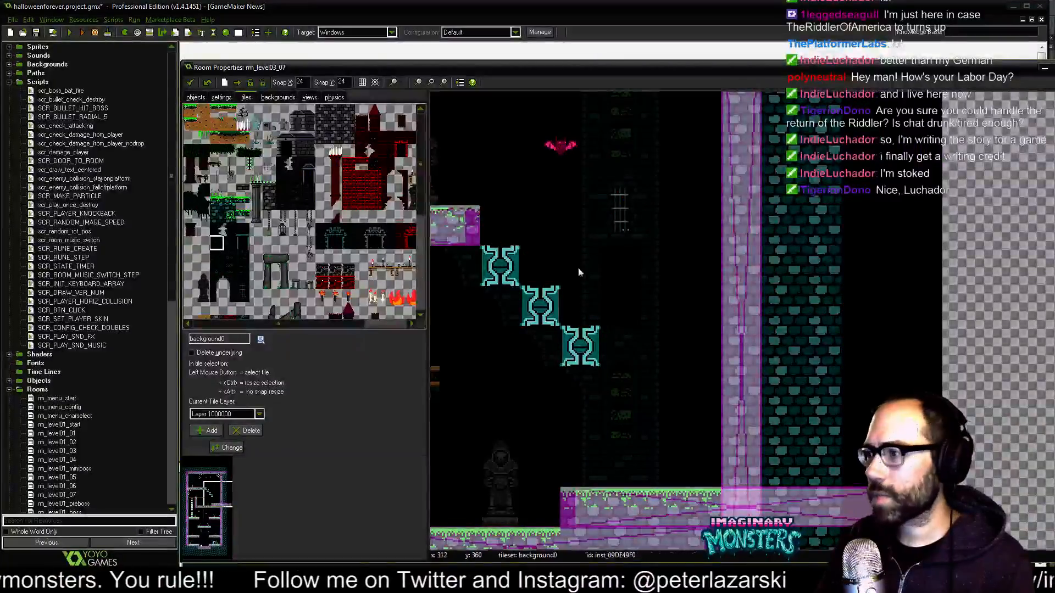
{"action": "middle_click_drag", "start_coordinate": [588, 322], "coordinate": [601, 338]}
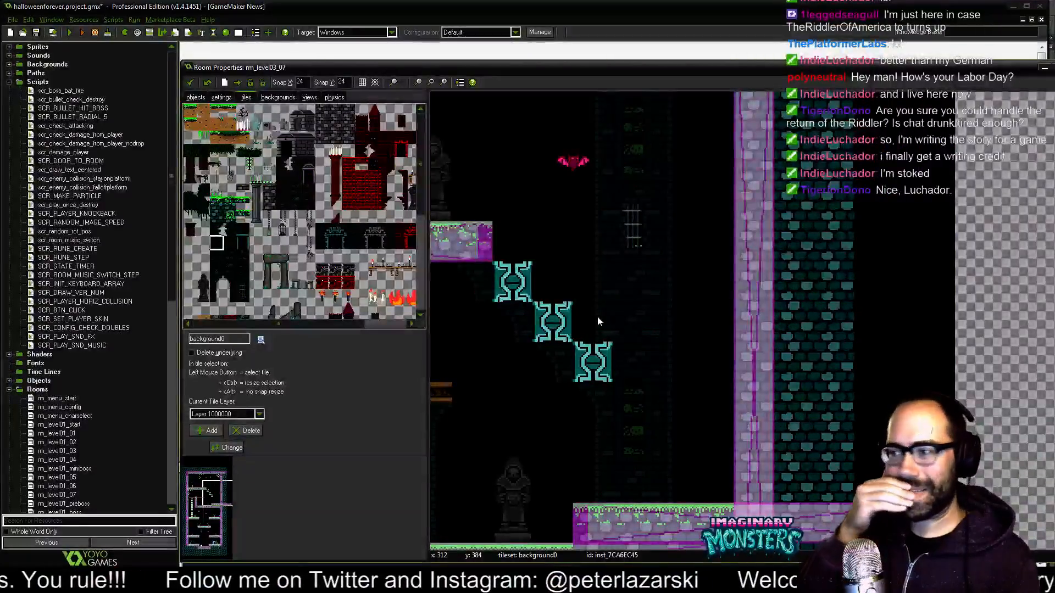
{"action": "middle_click_drag", "start_coordinate": [551, 283], "coordinate": [476, 299]}
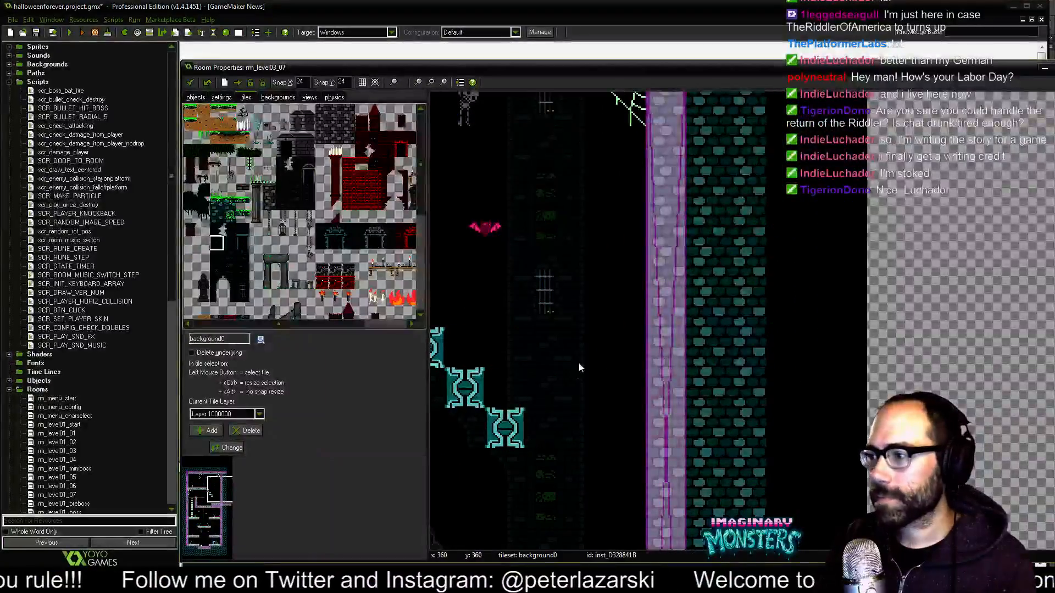
{"action": "left_click", "coordinate": [216, 284]}
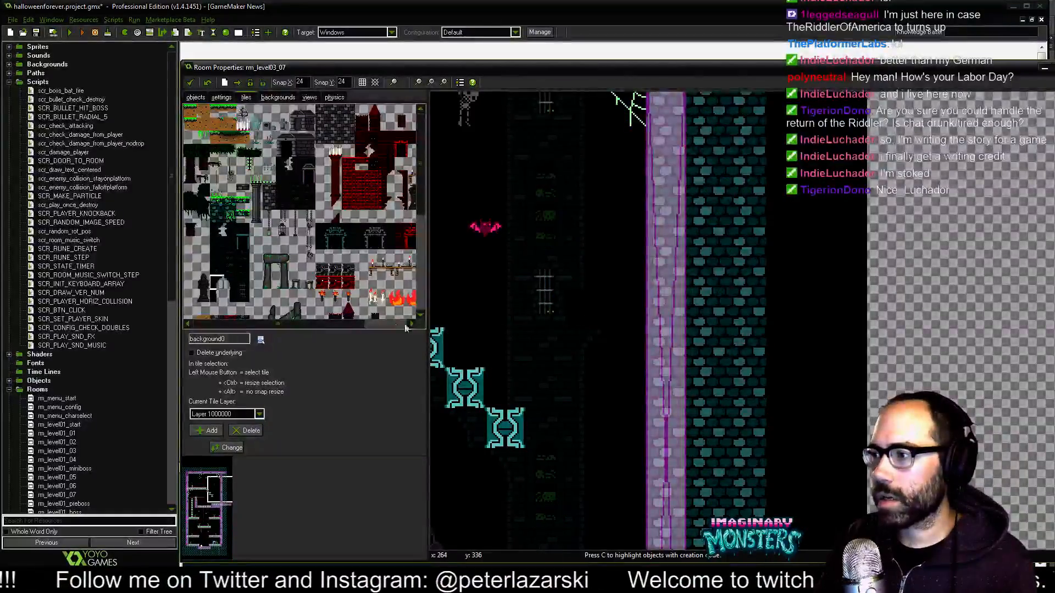
{"action": "left_click", "coordinate": [229, 283]}
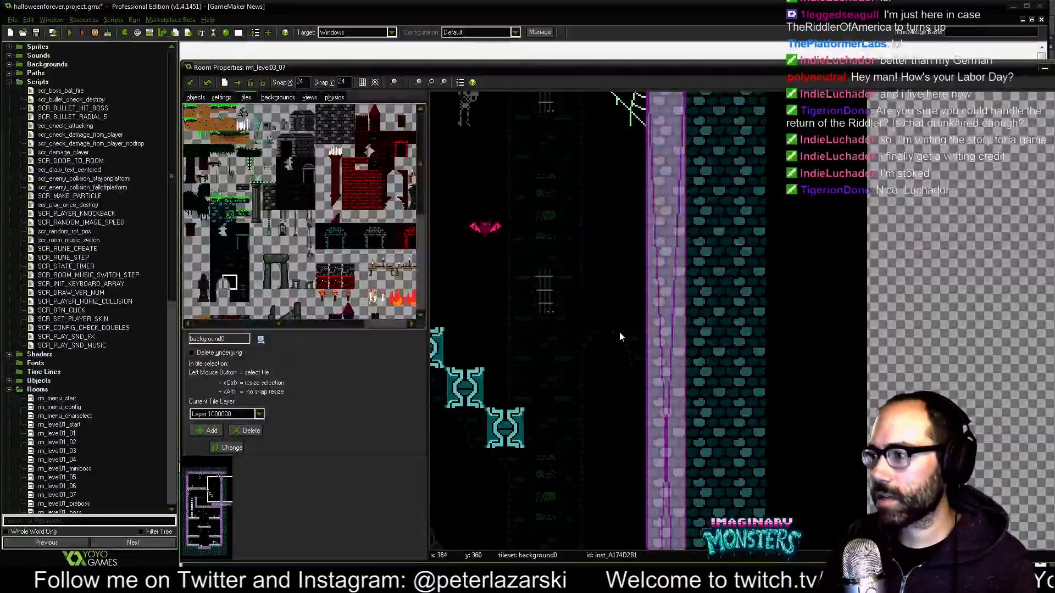
{"action": "mouse_move", "coordinate": [618, 334]}
{"action": "middle_mouse_down"}
{"action": "mouse_move", "coordinate": [556, 271]}
{"action": "mouse_move", "coordinate": [563, 255]}
{"action": "mouse_move", "coordinate": [610, 318]}
{"action": "mouse_move", "coordinate": [617, 349]}
{"action": "middle_mouse_up"}
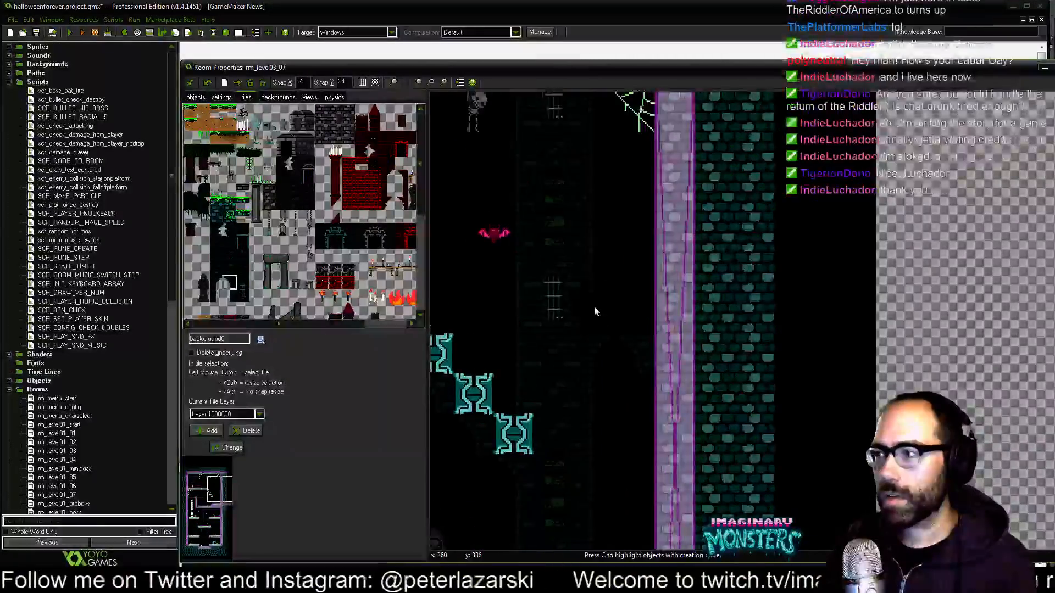
Cover the space directly above the background arch with dark brick tiles, including a mossy one beside the pillar.
{"action": "left_click", "coordinate": [216, 268]}
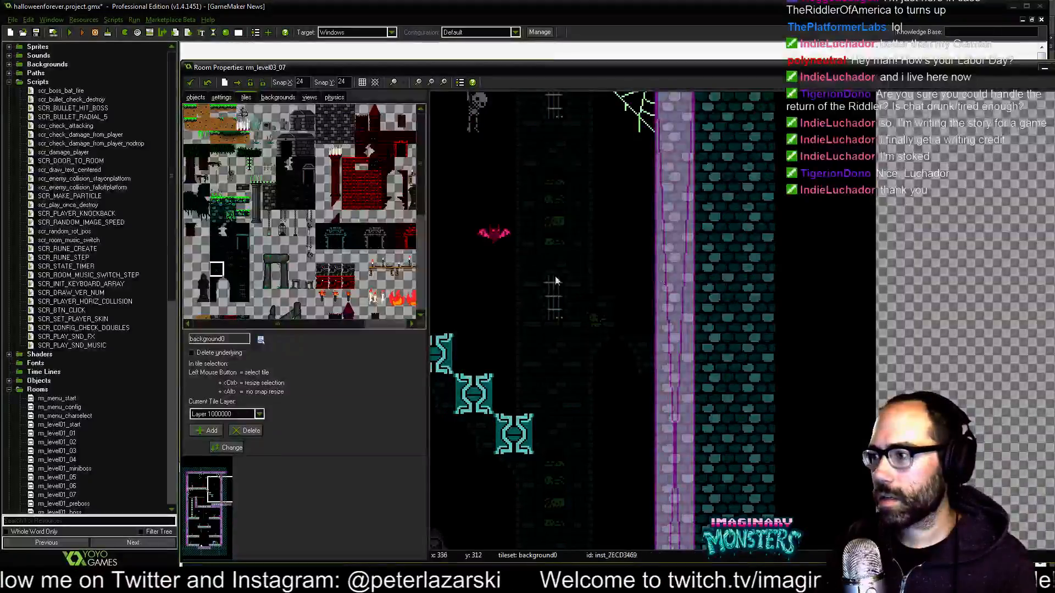
{"action": "left_click", "coordinate": [216, 243]}
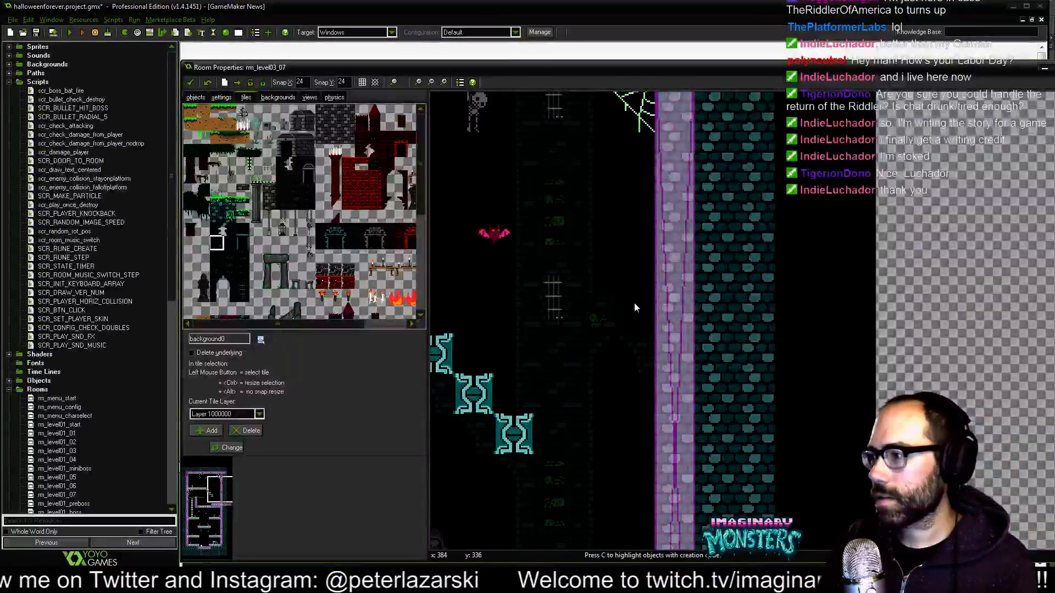
{"action": "middle_click_drag", "start_coordinate": [574, 329], "coordinate": [569, 295]}
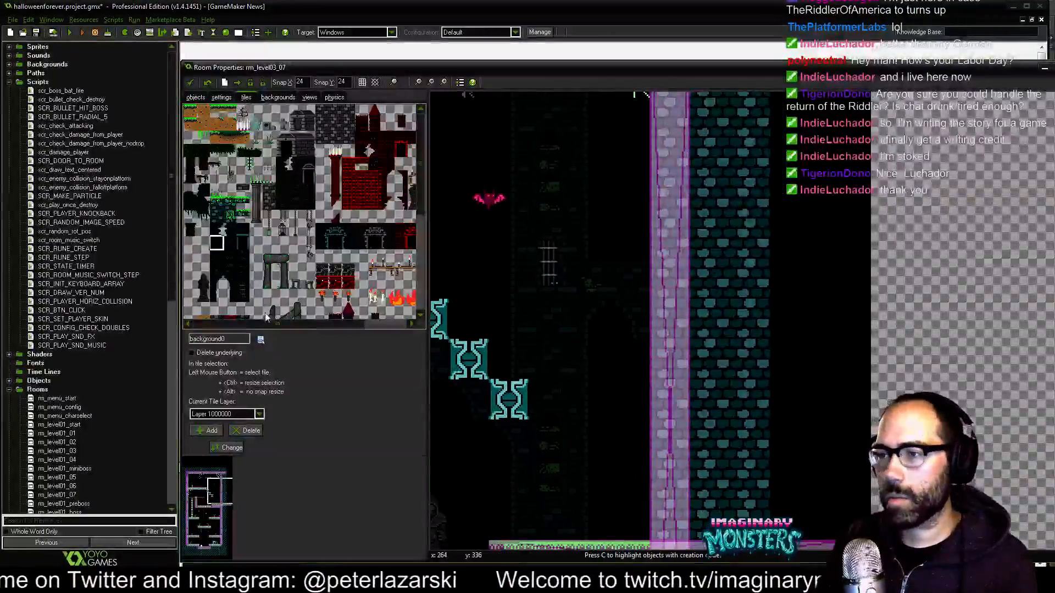
Place the arch's side tiles below the background arch between the pillar and the right wall.
{"action": "left_click", "coordinate": [233, 295]}
{"action": "middle_click_drag", "start_coordinate": [584, 330], "coordinate": [622, 232]}
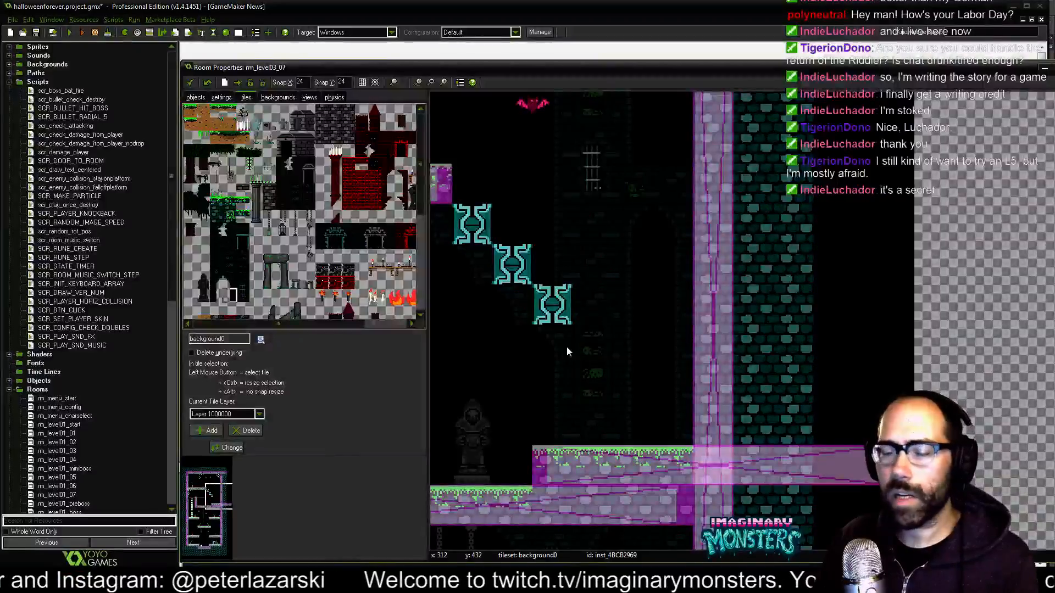
{"action": "middle_click_drag", "start_coordinate": [567, 352], "coordinate": [619, 385]}
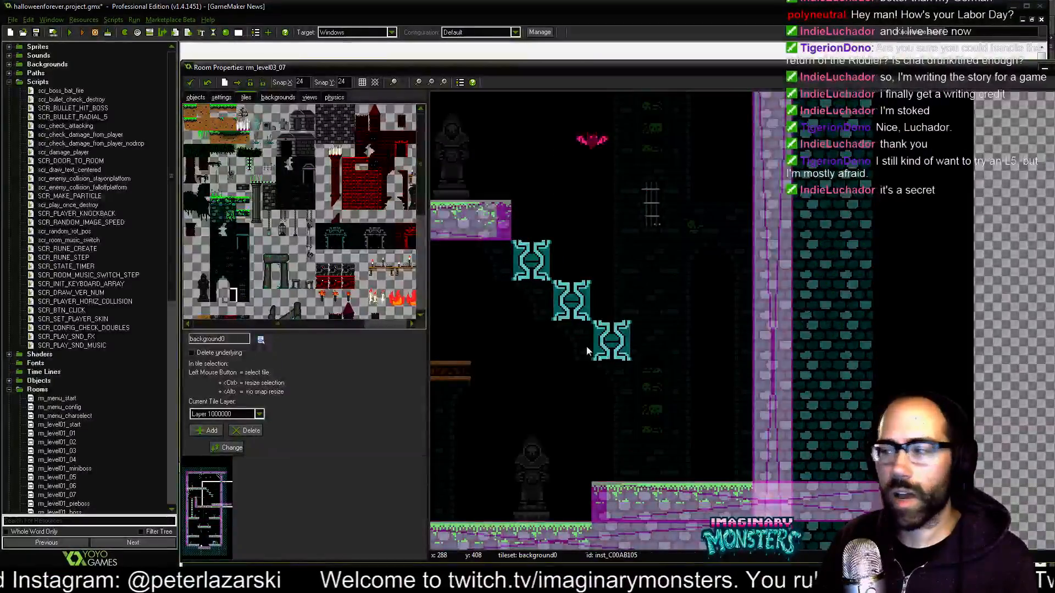
{"action": "middle_click_drag", "start_coordinate": [630, 370], "coordinate": [576, 328]}
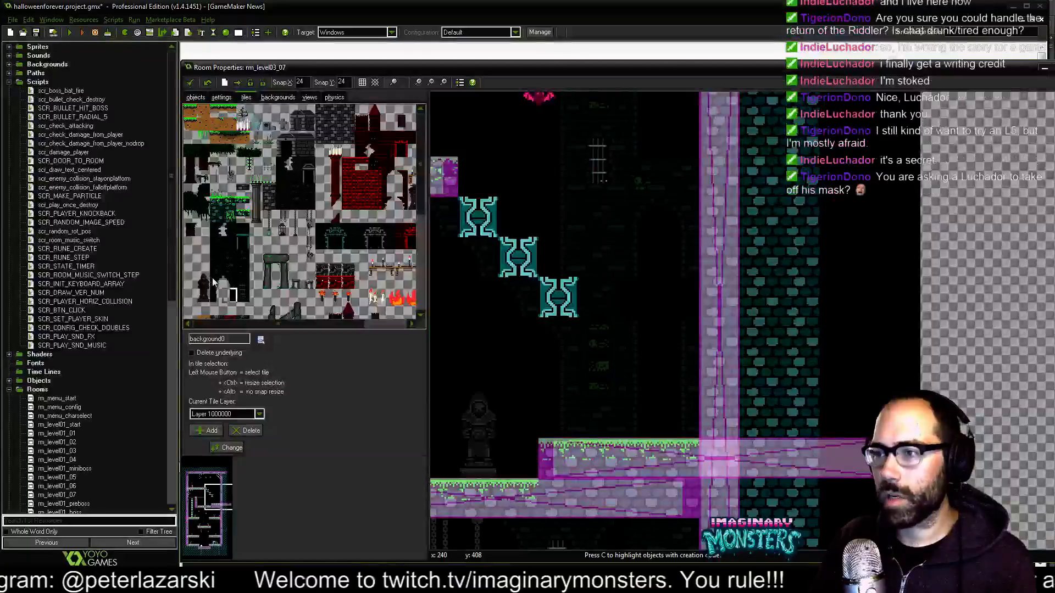
Add a second dark arch with its side tiles below the first one, above the raised ledge.
{"action": "left_click_drag", "start_coordinate": [210, 276], "coordinate": [235, 288]}
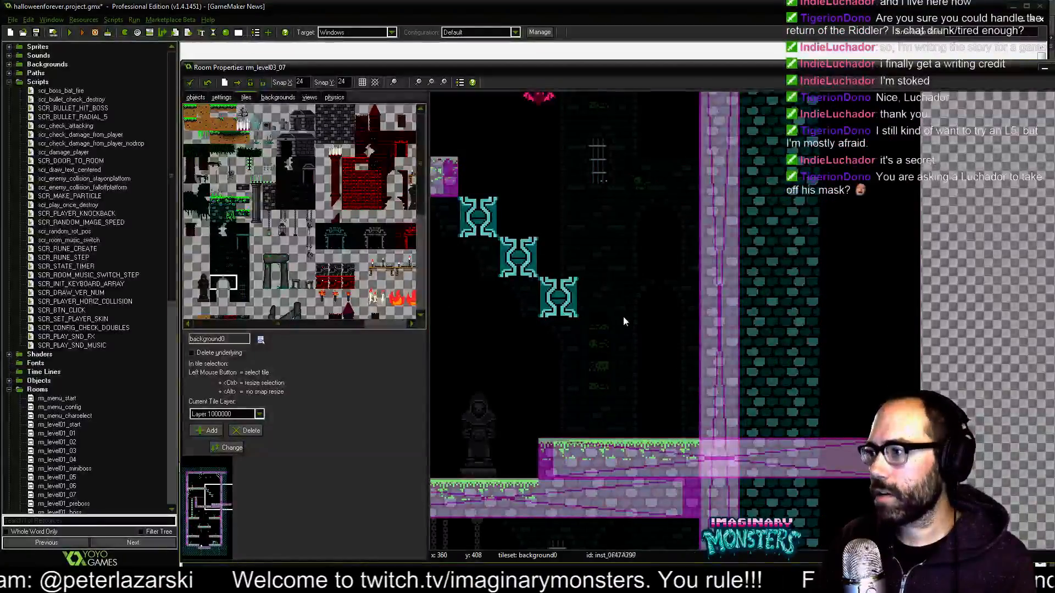
{"action": "middle_click_drag", "start_coordinate": [652, 296], "coordinate": [681, 319]}
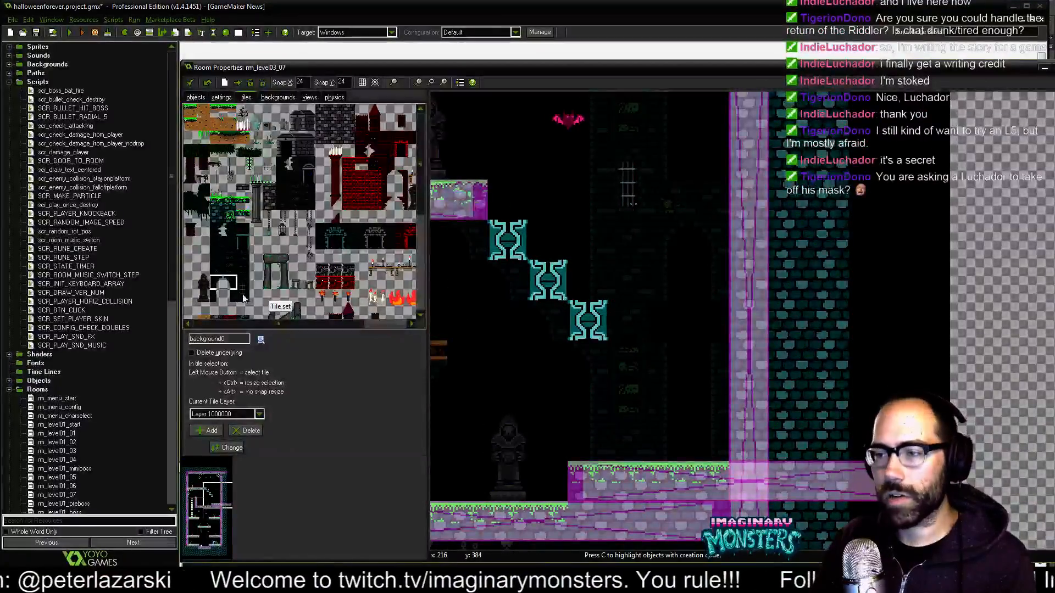
{"action": "left_click", "coordinate": [213, 295]}
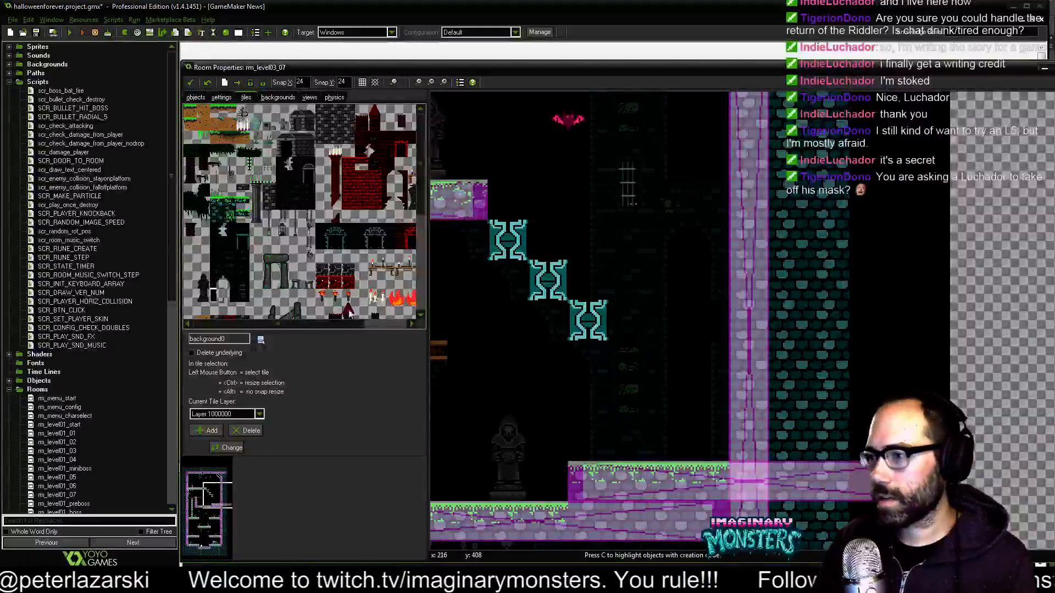
{"action": "left_click", "coordinate": [233, 296]}
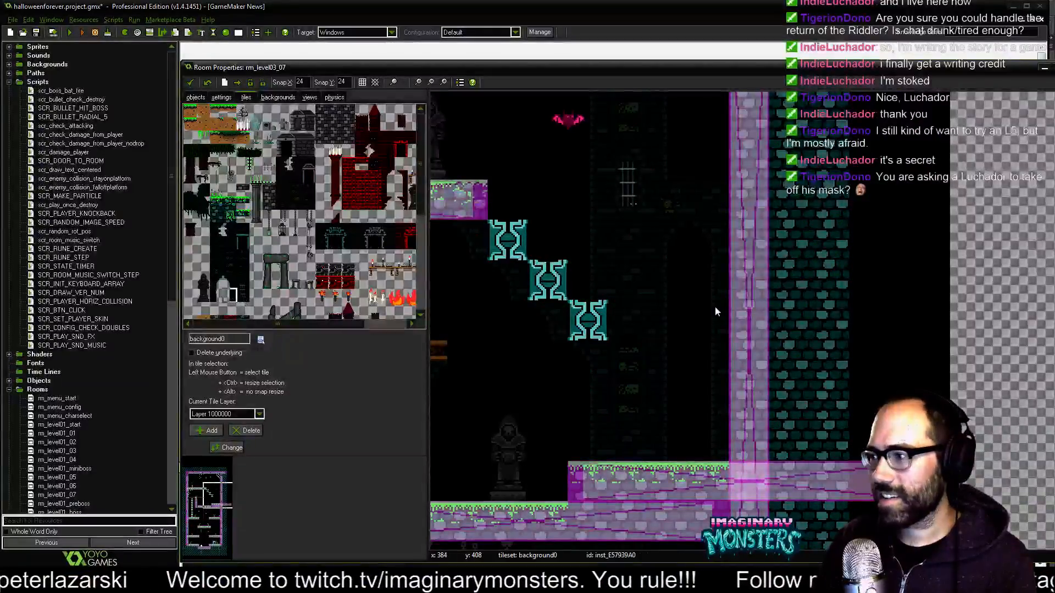
Move the hooded statue on the lower floor one tile to the left, toward the ladder.
{"action": "middle_click_drag", "start_coordinate": [669, 355], "coordinate": [891, 412]}
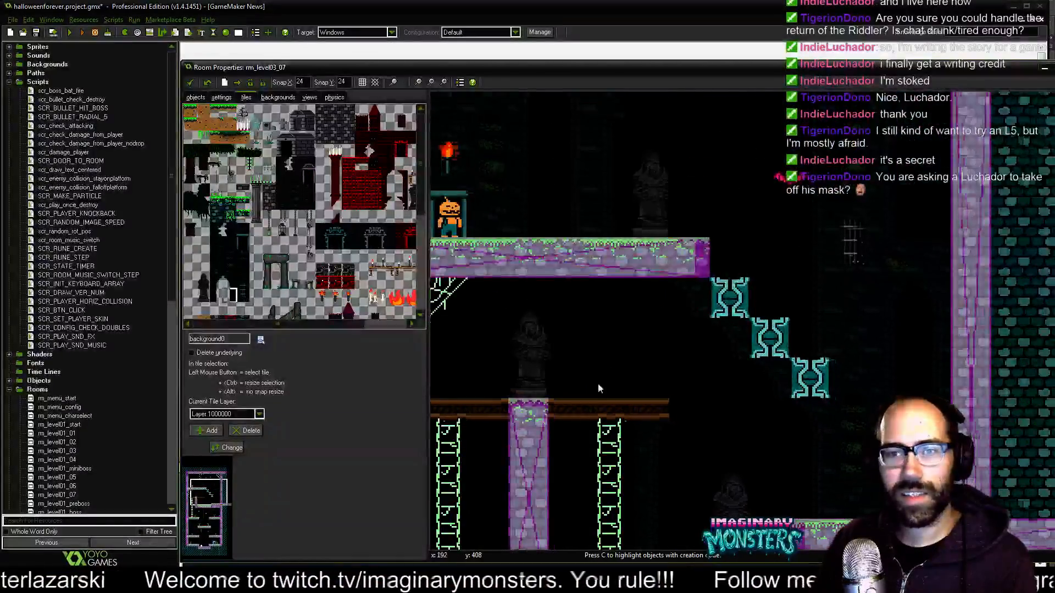
{"action": "middle_click_drag", "start_coordinate": [597, 383], "coordinate": [649, 364]}
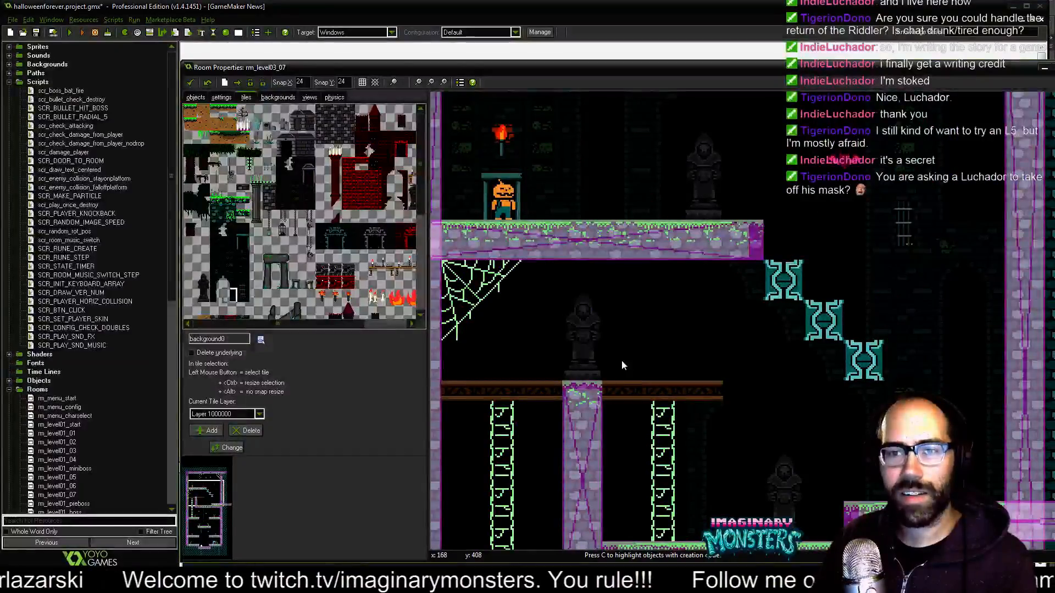
{"action": "middle_click_drag", "start_coordinate": [576, 371], "coordinate": [490, 204]}
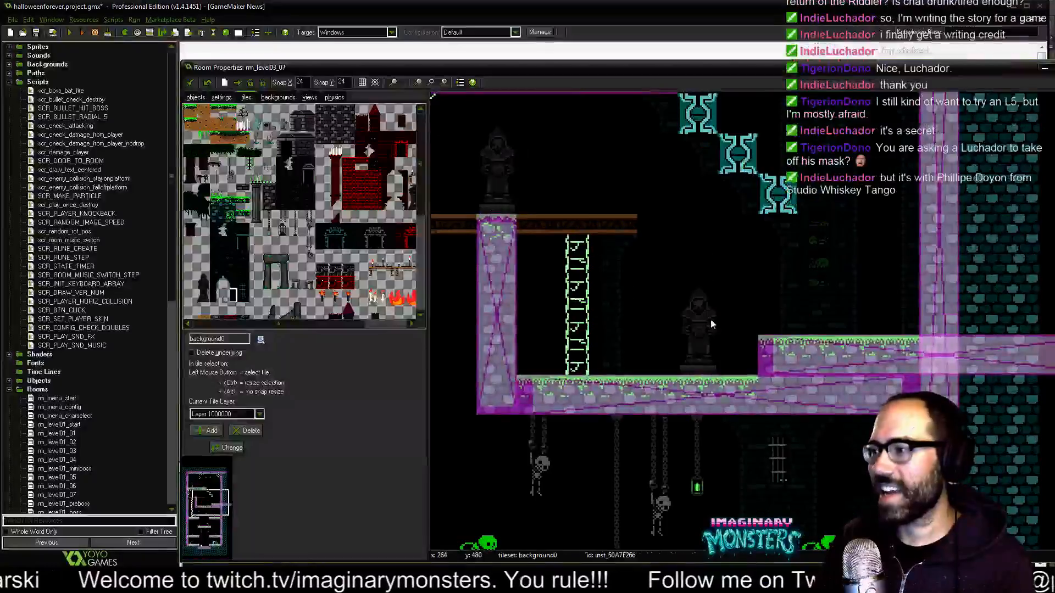
{"action": "left_click_drag", "start_coordinate": [710, 318], "coordinate": [677, 313], "text": "ctrl"}
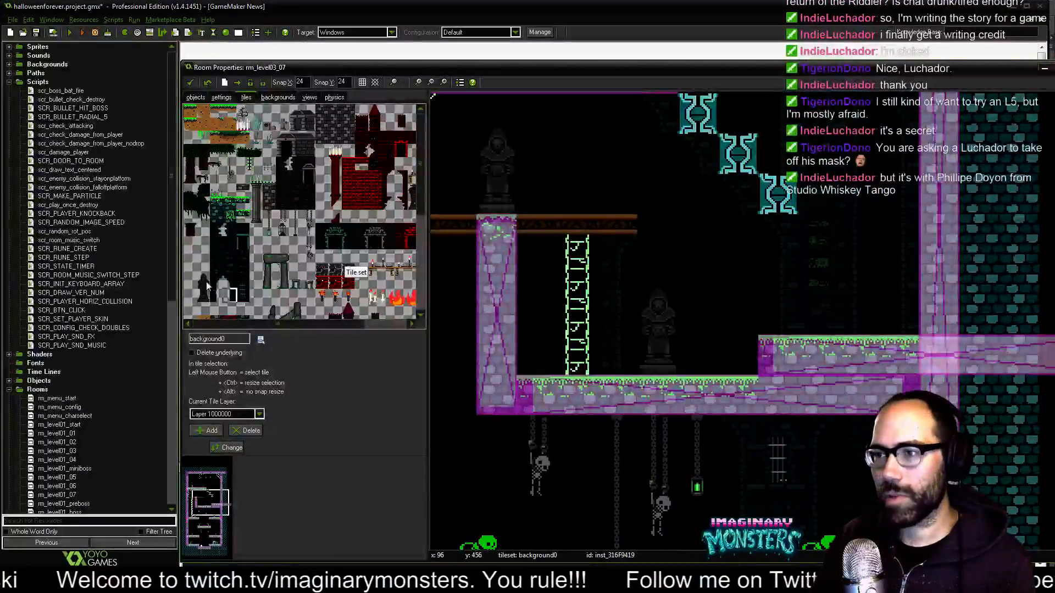
{"action": "left_click", "coordinate": [715, 312]}
{"action": "left_click_drag", "start_coordinate": [714, 312], "coordinate": [726, 309]}
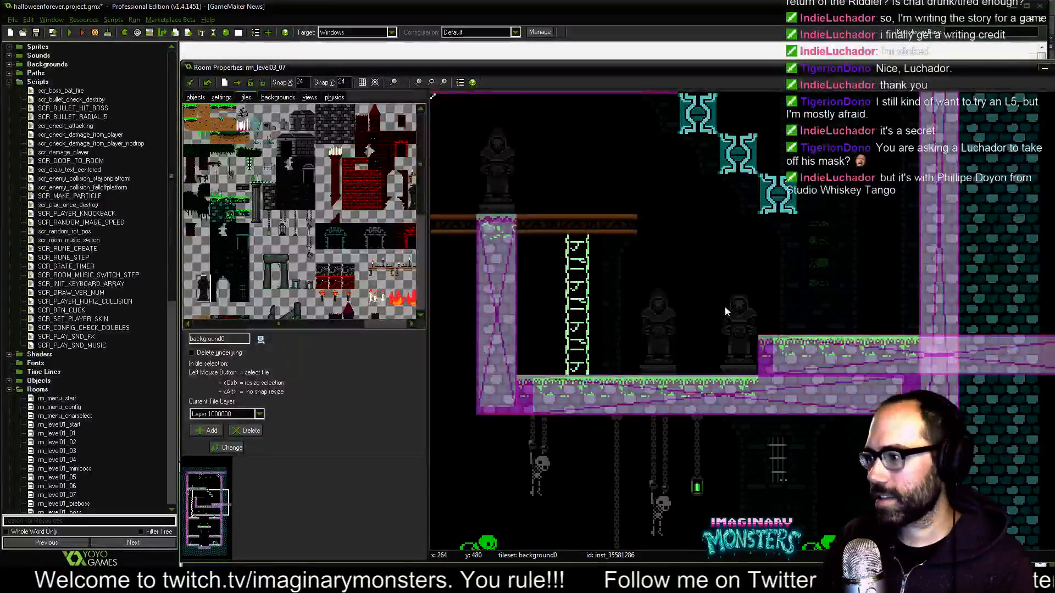
{"action": "right_click", "coordinate": [742, 309]}
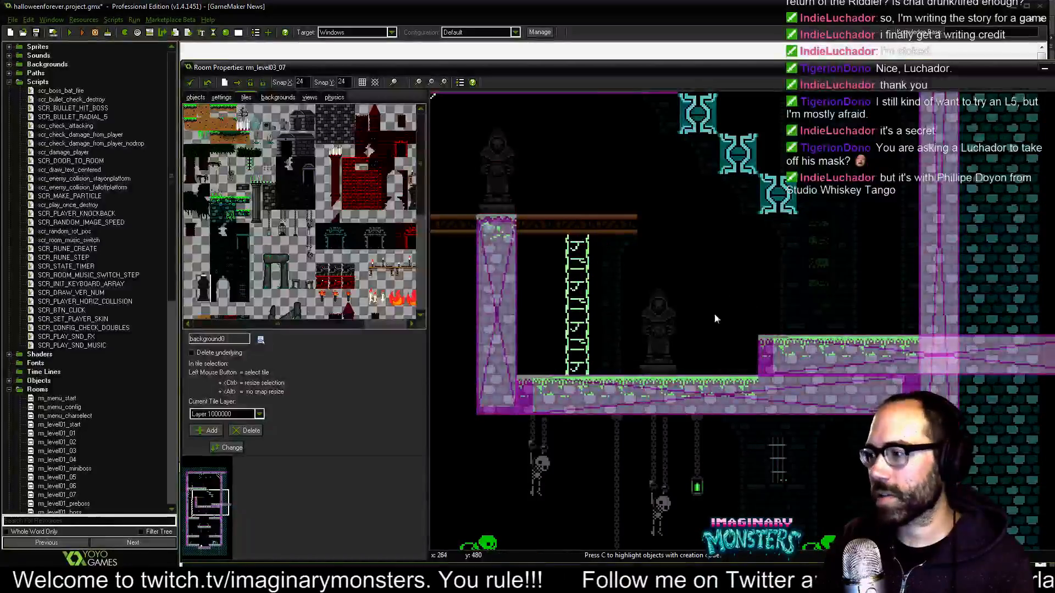
Place a second hooded statue on the lower floor, directly beside the raised ledge.
{"action": "left_click", "coordinate": [212, 296]}
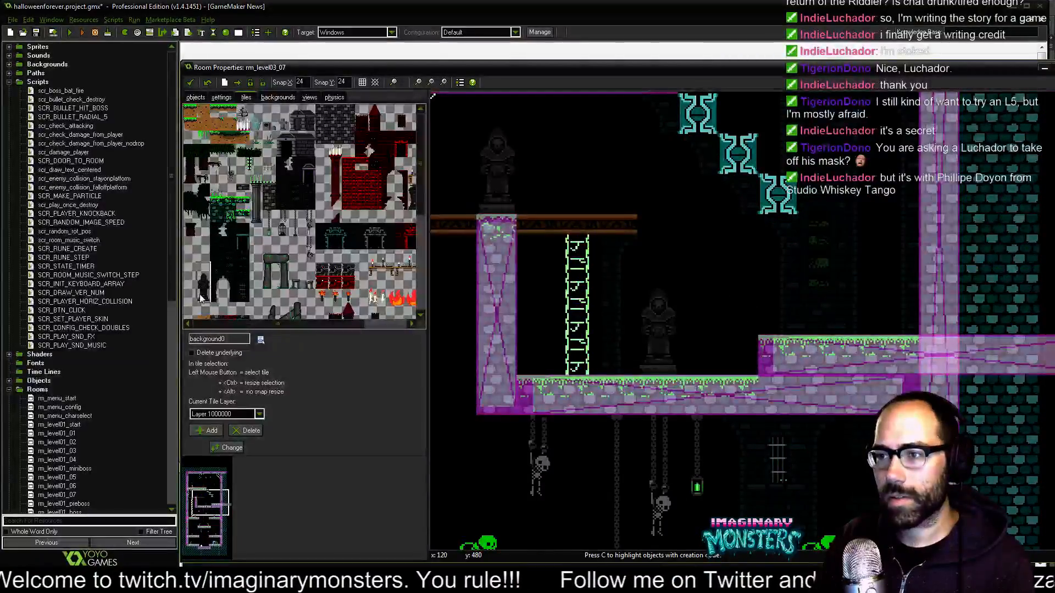
{"action": "left_click", "coordinate": [703, 305]}
{"action": "left_click_drag", "start_coordinate": [716, 278], "coordinate": [725, 280]}
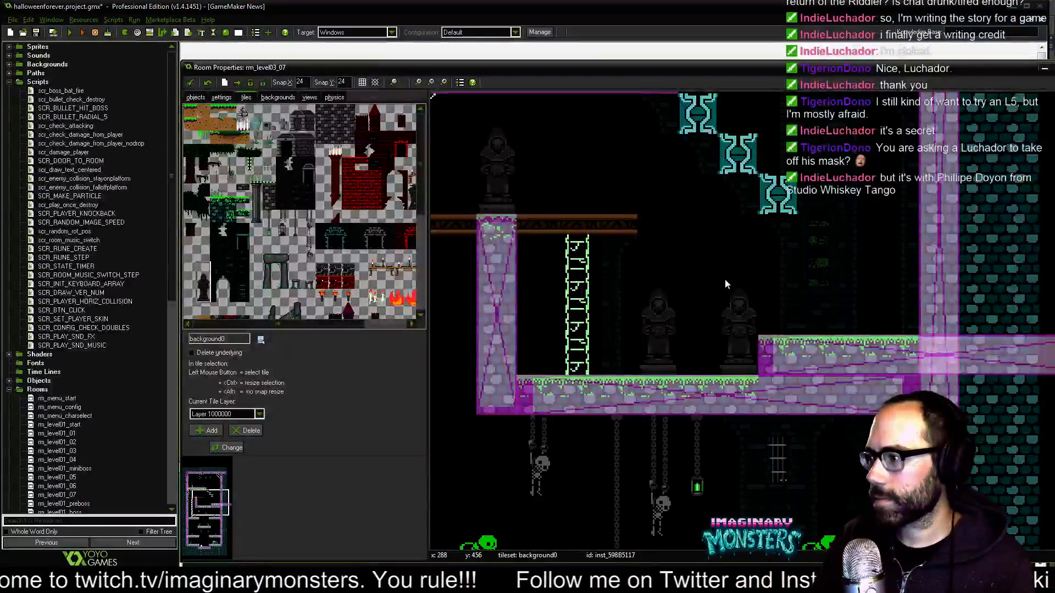
{"action": "scroll", "coordinate": [721, 335], "scroll_direction": "up", "scroll_amount": 2, "text": "ctrl"}
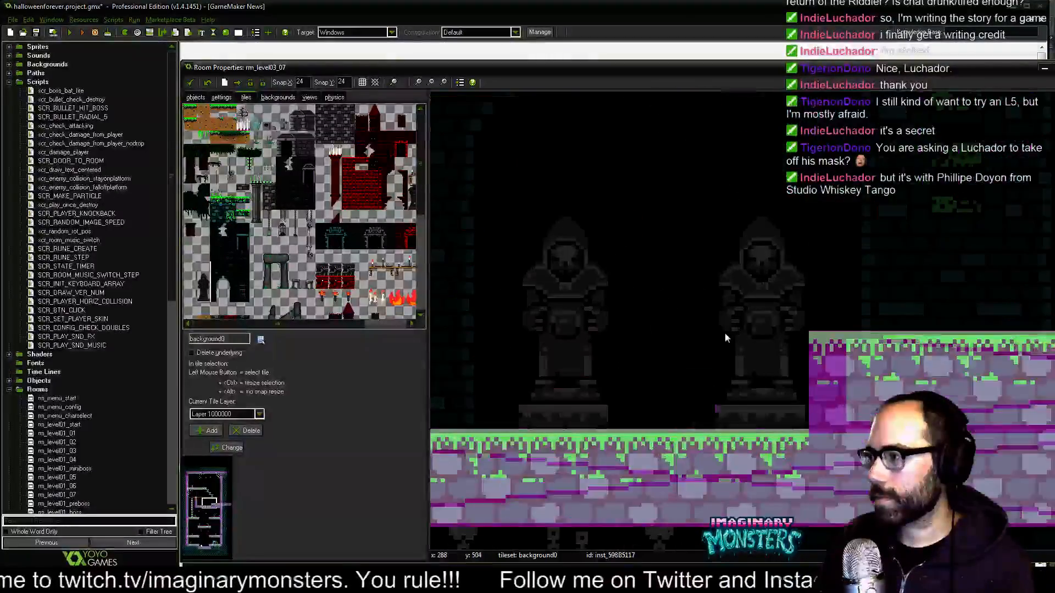
Set the horizontal snap to 12 and move the statue beside the raised ledge half a tile to the left.
{"action": "double_click", "coordinate": [300, 83]}
{"action": "type", "text": "12"}
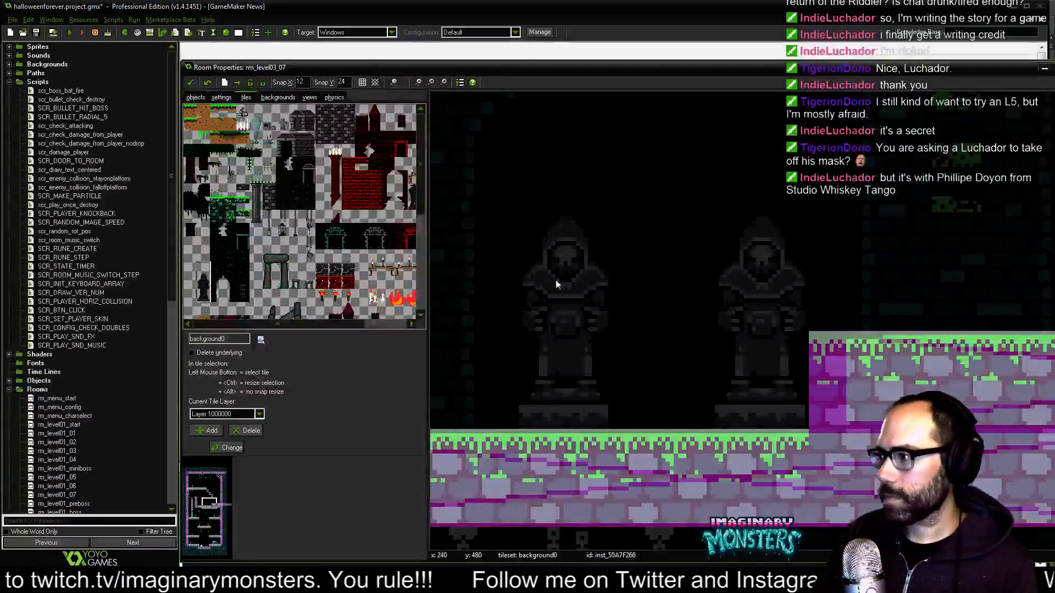
{"action": "left_click_drag", "start_coordinate": [760, 247], "coordinate": [683, 213]}
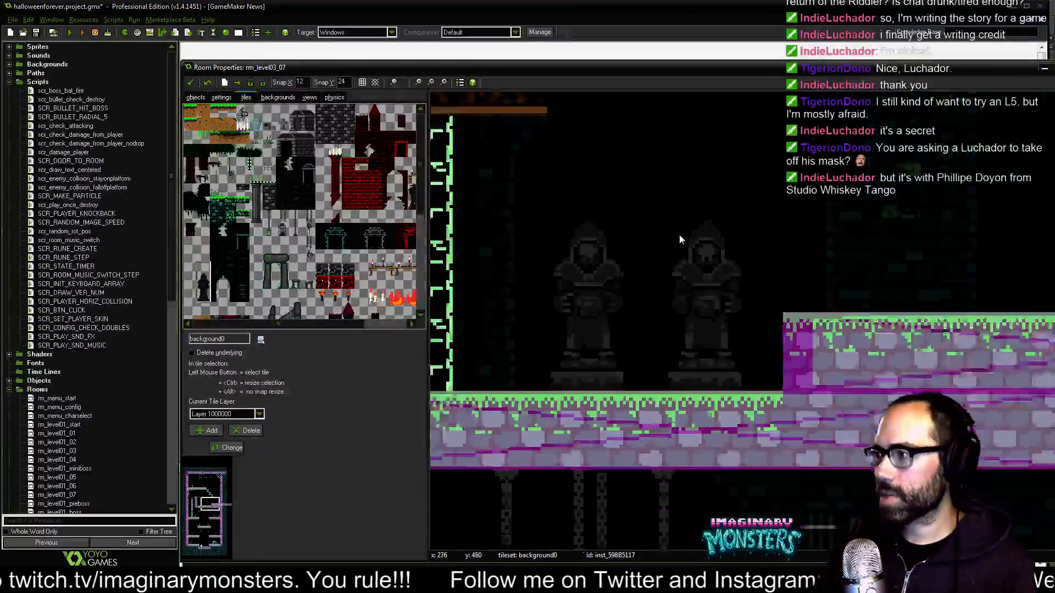
Duplicate the torch above the pumpkin character and place the copy farther right above the upper platform, at the same height.
{"action": "scroll", "coordinate": [678, 234], "scroll_direction": "down", "scroll_amount": 3, "text": "ctrl"}
{"action": "middle_click_drag", "start_coordinate": [681, 212], "coordinate": [647, 520]}
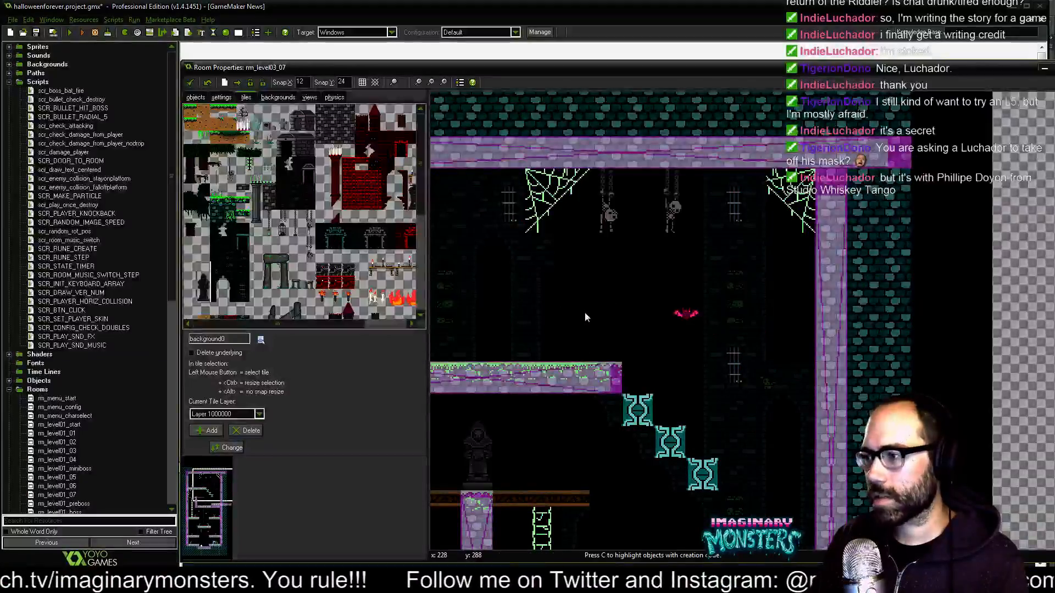
{"action": "middle_click_drag", "start_coordinate": [584, 312], "coordinate": [699, 283]}
{"action": "mouse_move", "coordinate": [622, 349]}
{"action": "middle_mouse_down"}
{"action": "mouse_move", "coordinate": [610, 365]}
{"action": "mouse_move", "coordinate": [604, 353]}
{"action": "middle_mouse_up"}
{"action": "scroll", "coordinate": [654, 296], "scroll_direction": "up", "scroll_amount": 1, "text": "ctrl"}
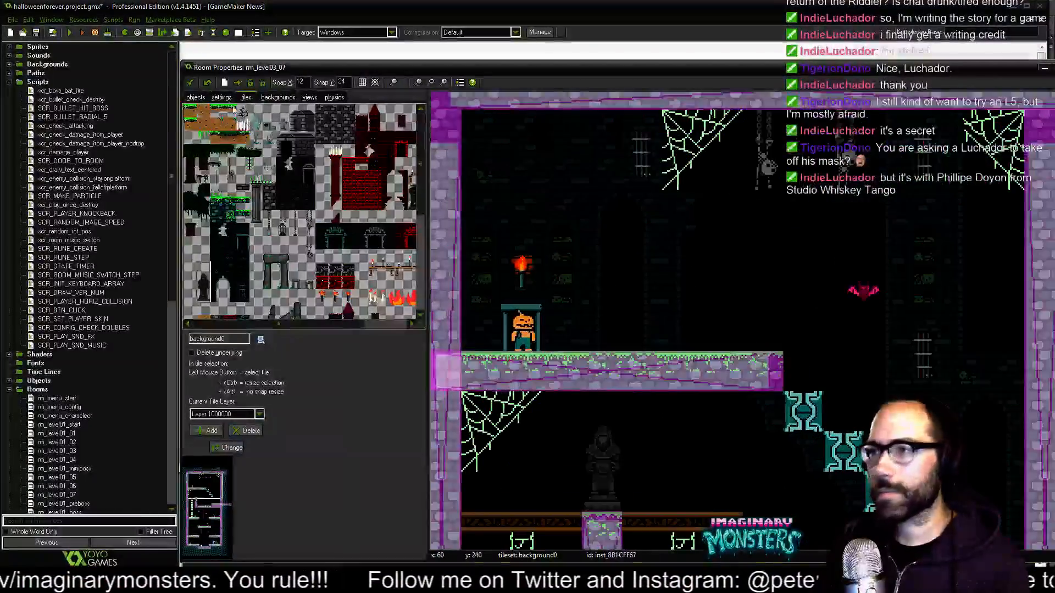
{"action": "left_click", "coordinate": [195, 97]}
{"action": "left_click", "coordinate": [516, 270]}
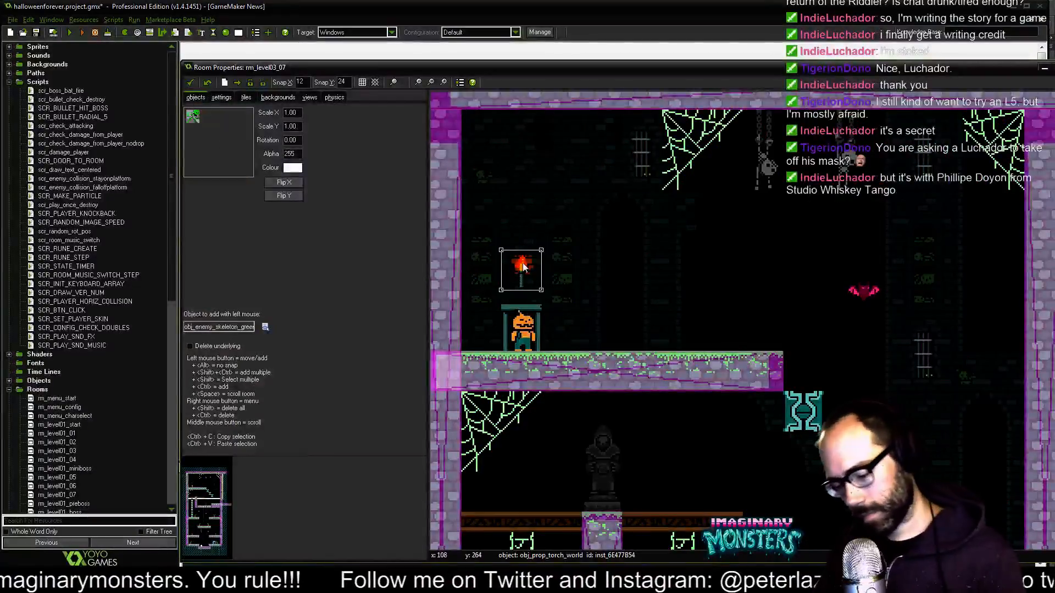
{"action": "key", "text": "ctrl+c"}
{"action": "key", "text": "ctrl+v"}
{"action": "left_click_drag", "start_coordinate": [529, 266], "coordinate": [670, 266]}
{"action": "middle_click_drag", "start_coordinate": [694, 275], "coordinate": [741, 327]}
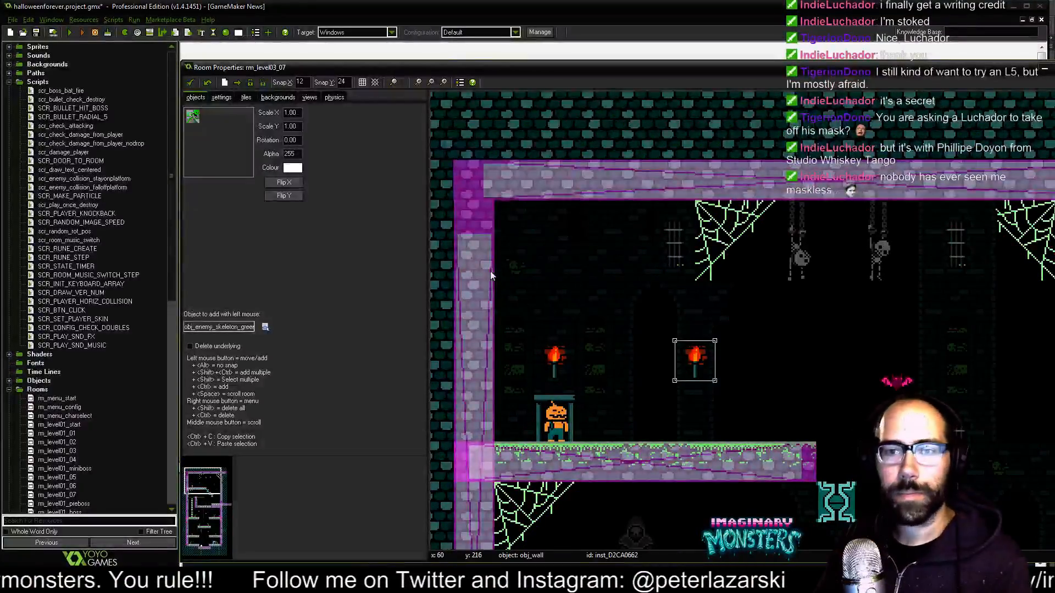
{"action": "middle_click_drag", "start_coordinate": [595, 316], "coordinate": [648, 305]}
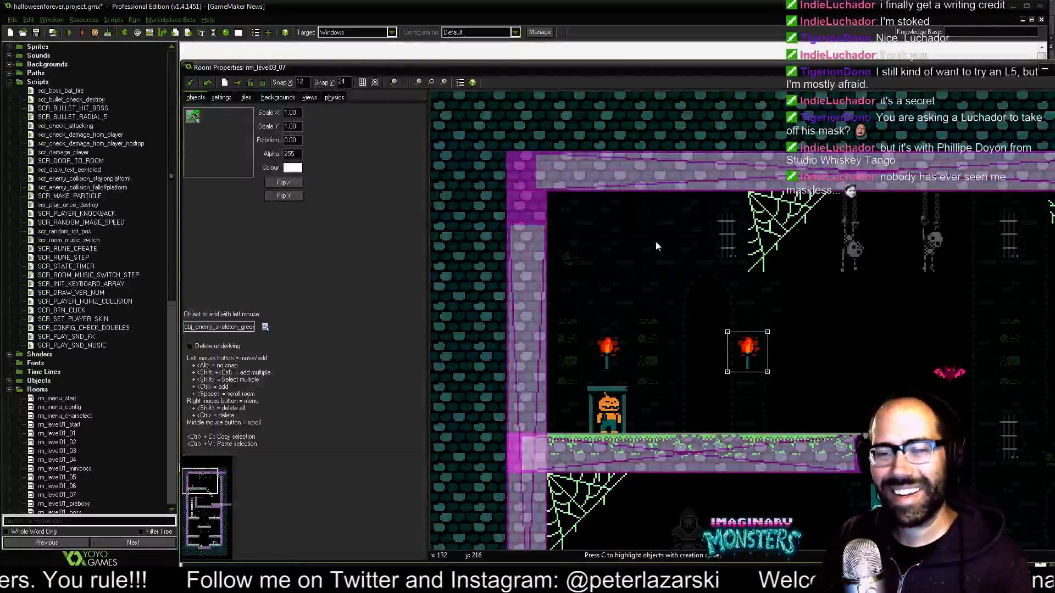
{"action": "left_click", "coordinate": [689, 229]}
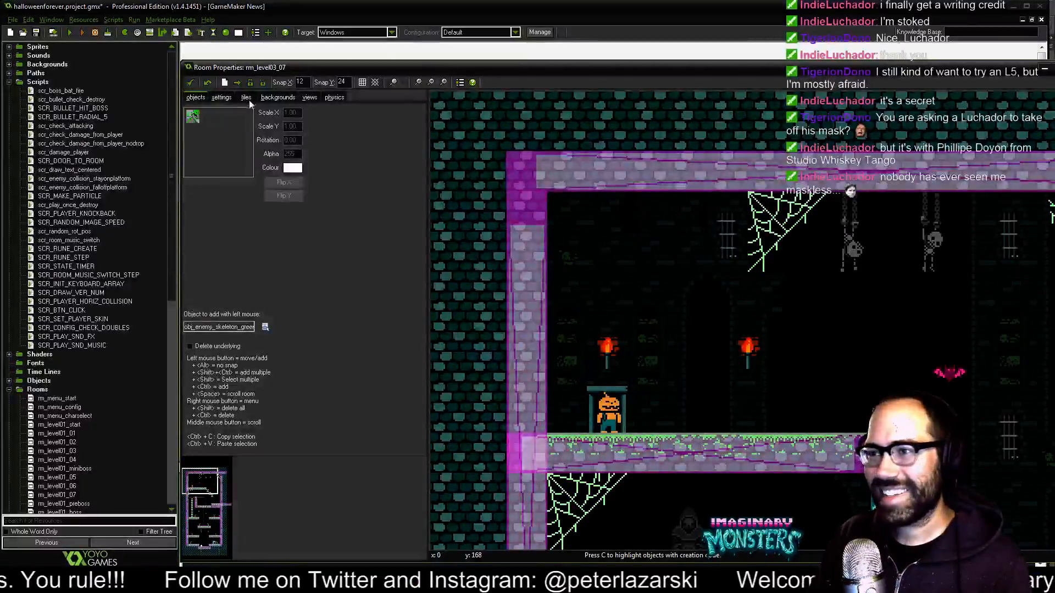
Delete the old background tiles around the two torches above the upper platform.
{"action": "left_click", "coordinate": [246, 99]}
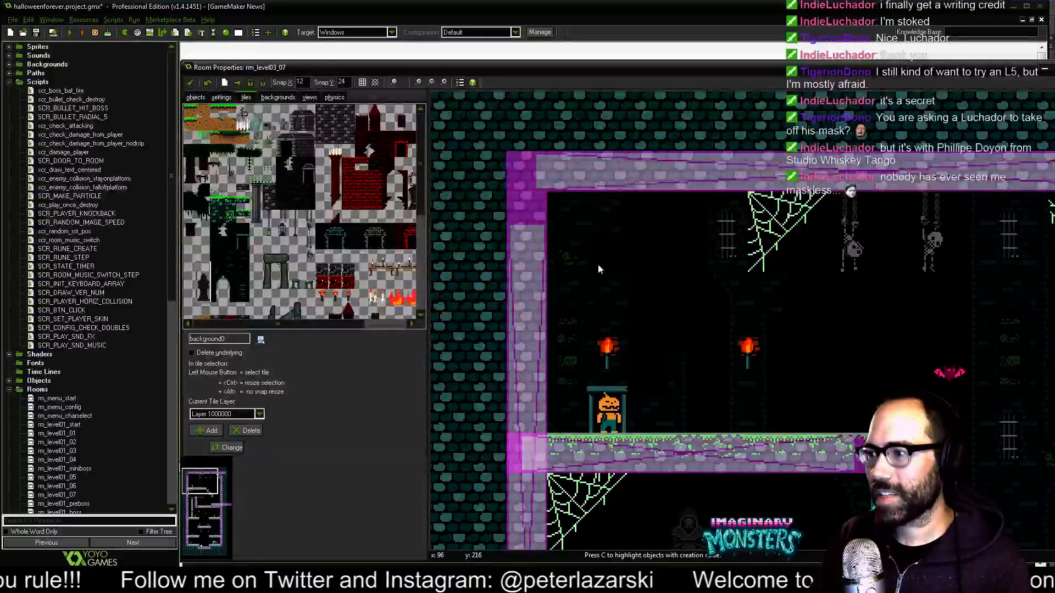
{"action": "right_click", "coordinate": [577, 299]}
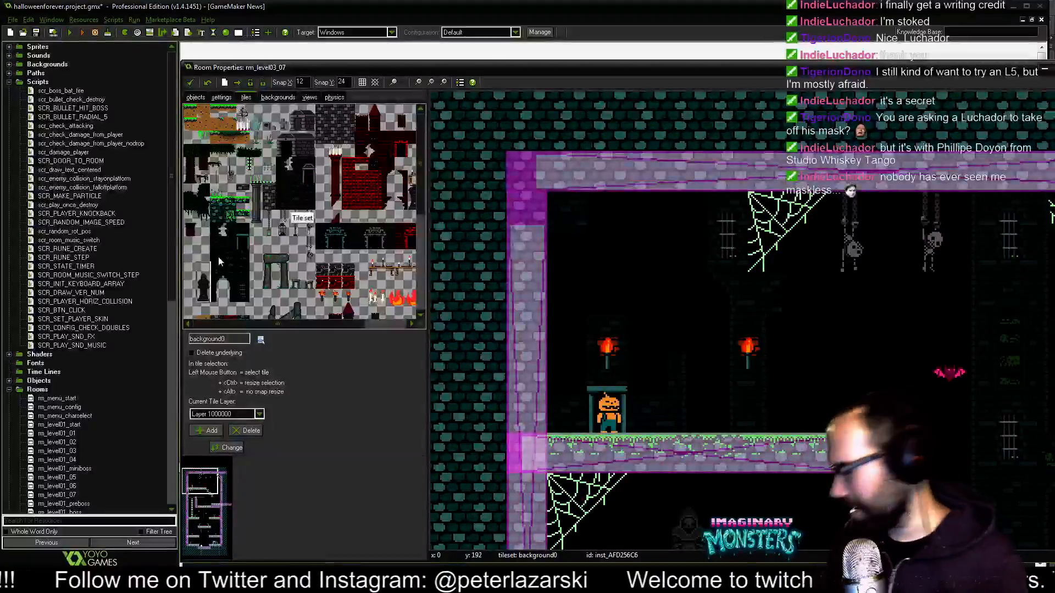
{"action": "scroll", "coordinate": [219, 257], "scroll_direction": "up", "scroll_amount": 1}
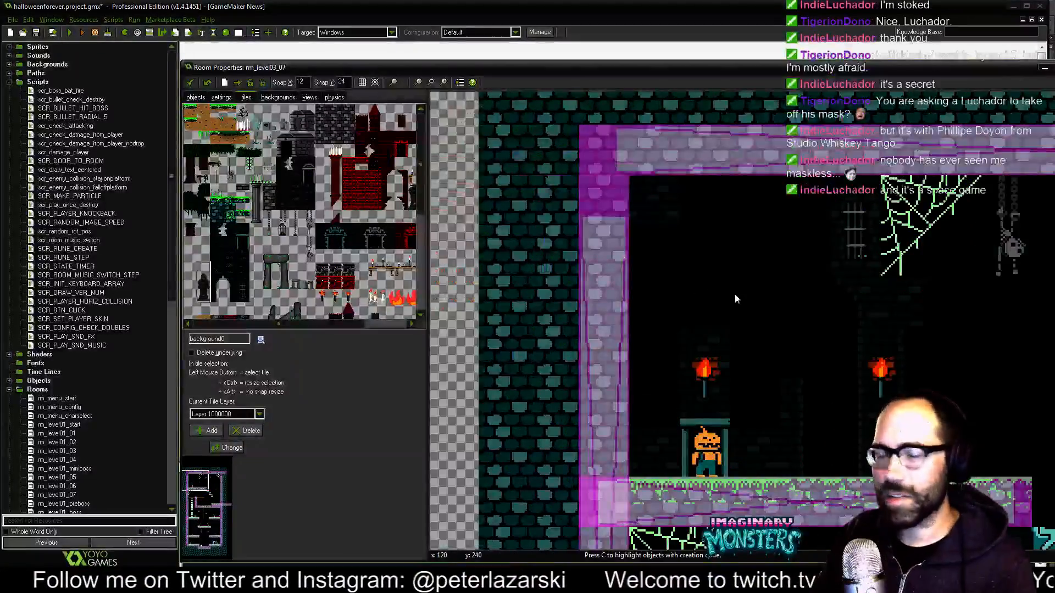
{"action": "middle_click_drag", "start_coordinate": [733, 292], "coordinate": [656, 298]}
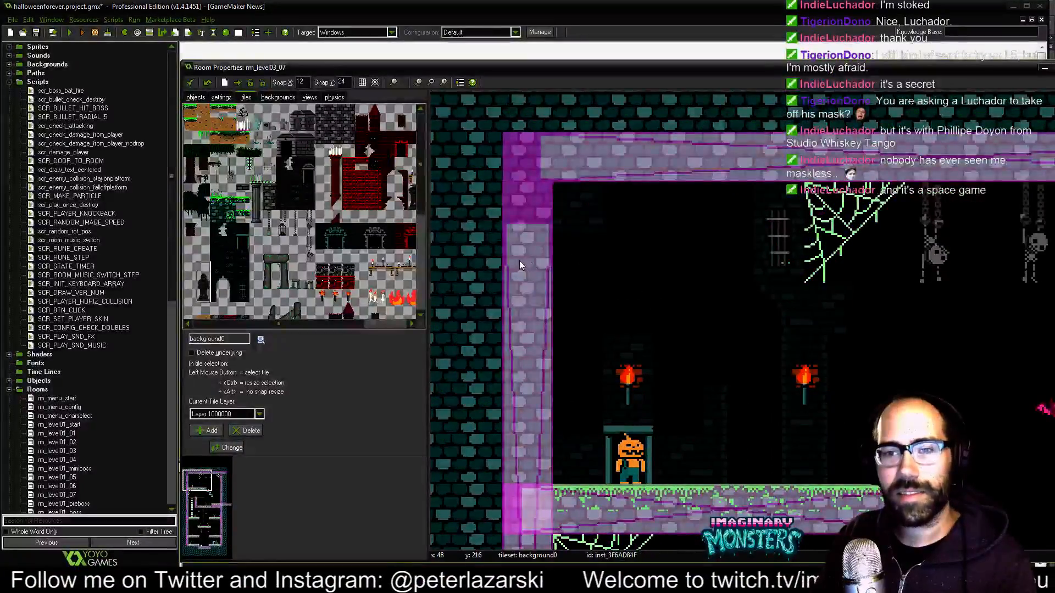
{"action": "middle_click_drag", "start_coordinate": [519, 261], "coordinate": [547, 235]}
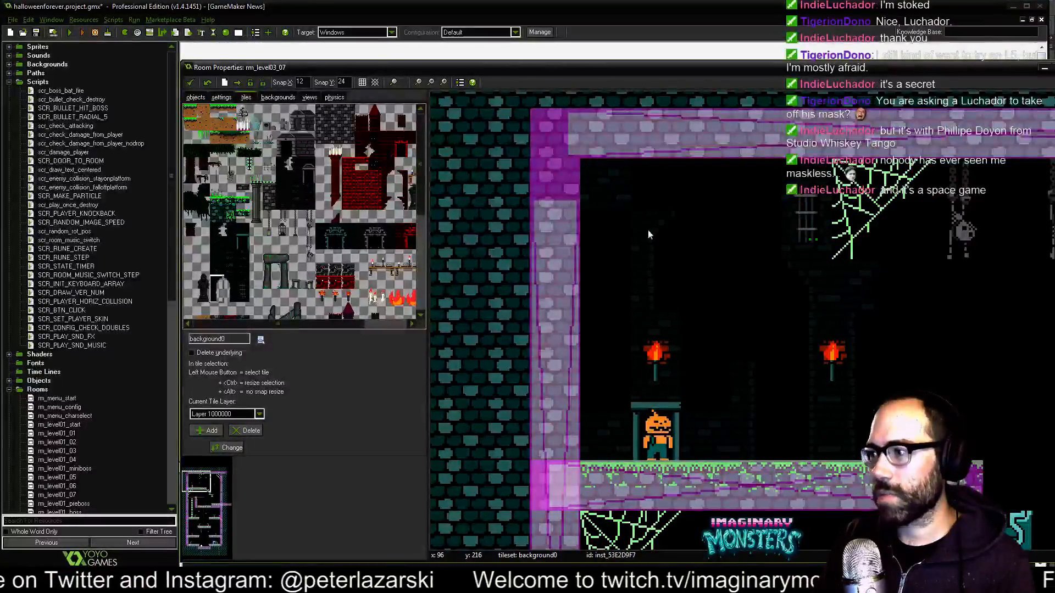
{"action": "middle_click_drag", "start_coordinate": [632, 236], "coordinate": [668, 256]}
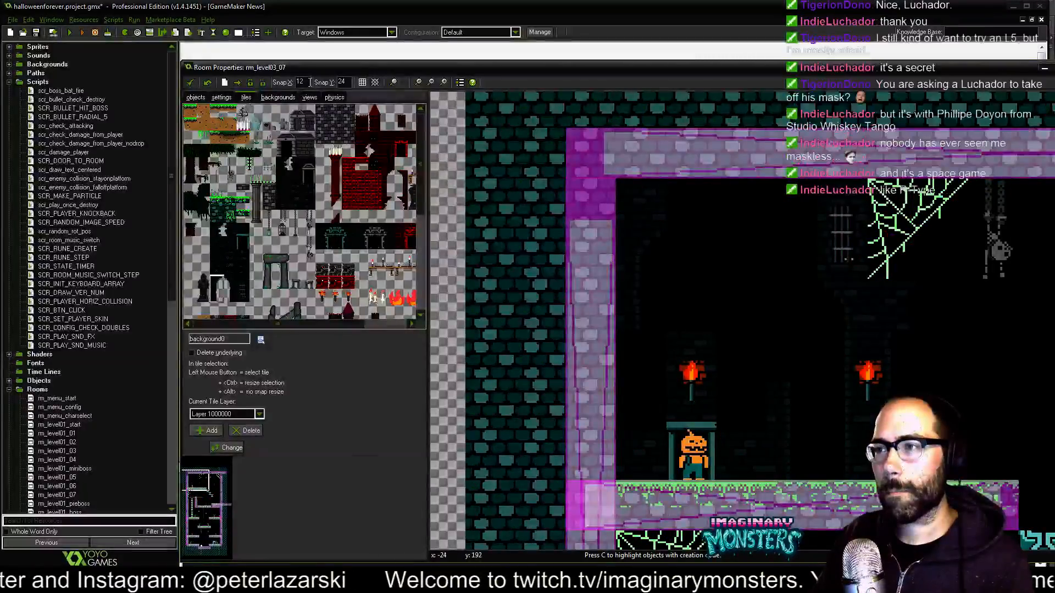
Set the horizontal snap to 24 and build a tall dark arch with side tiles around the first torch.
{"action": "key", "text": "BackSpace"}
{"action": "key", "text": "BackSpace"}
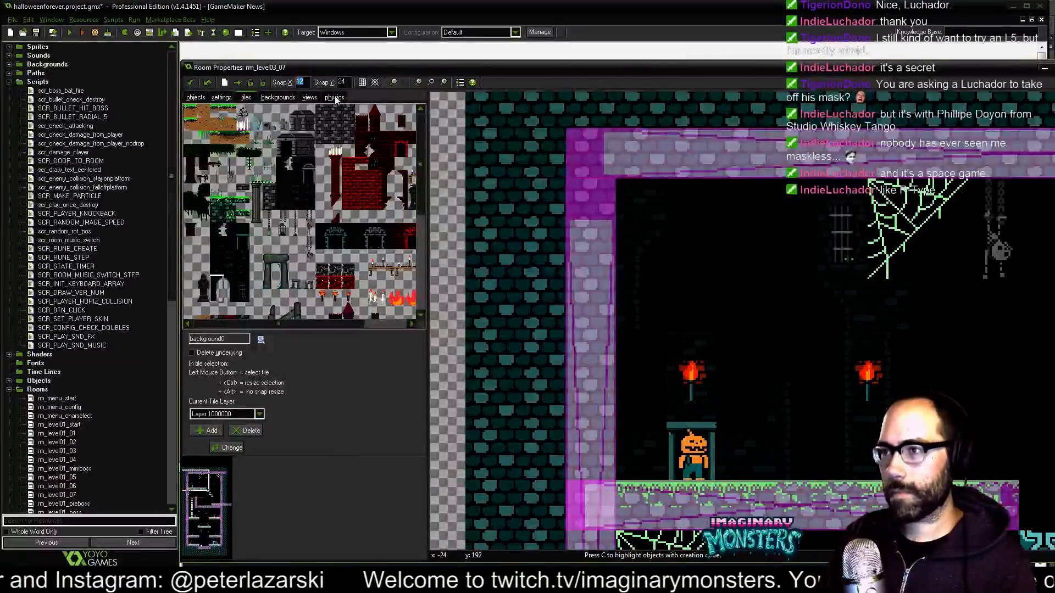
{"action": "type", "text": "24"}
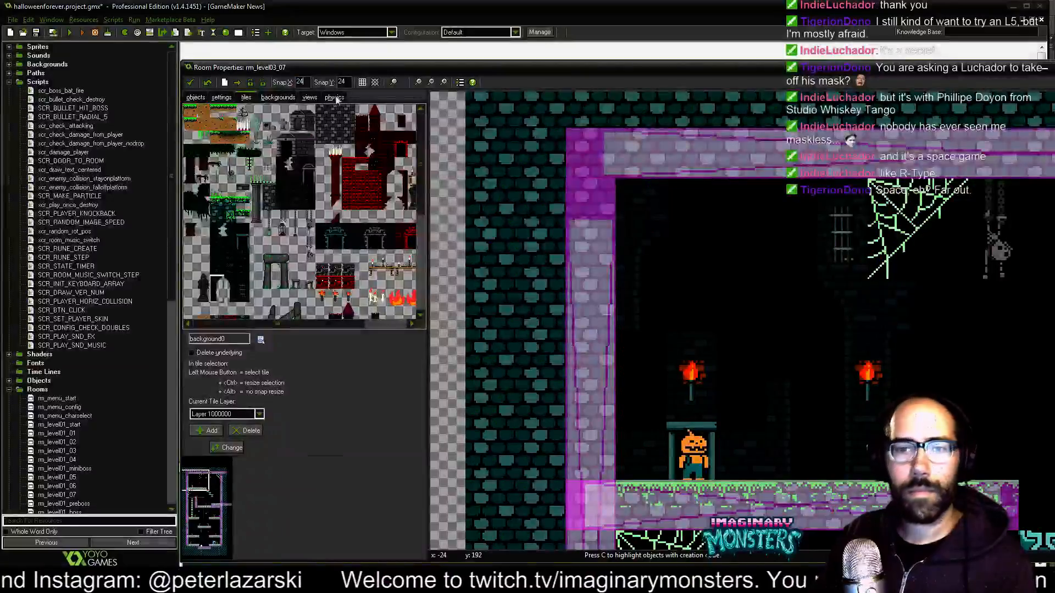
{"action": "middle_click_drag", "start_coordinate": [753, 309], "coordinate": [685, 291]}
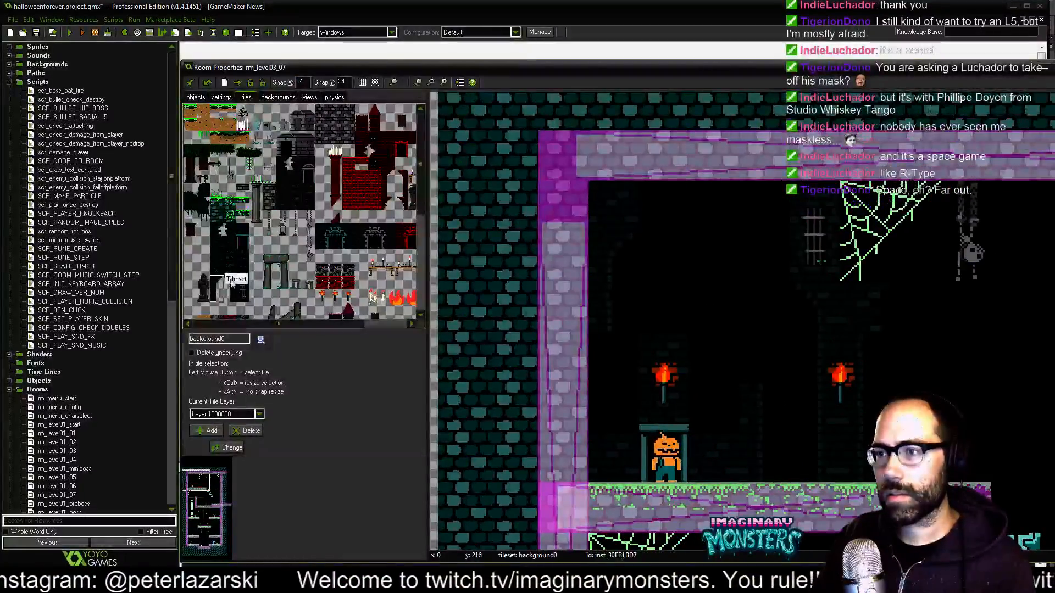
{"action": "left_click_drag", "start_coordinate": [225, 284], "coordinate": [232, 306]}
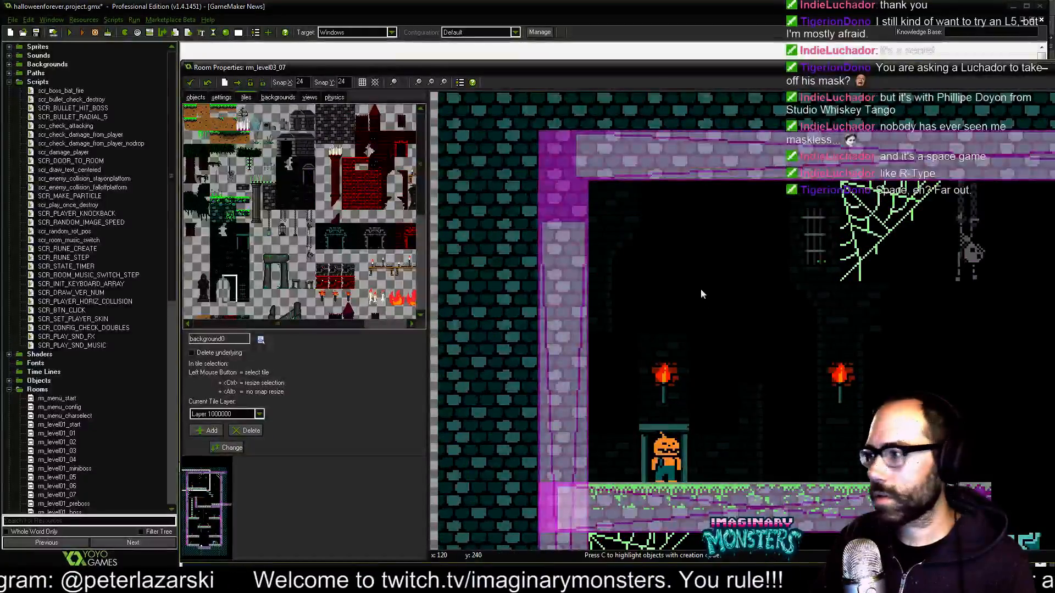
{"action": "left_click", "coordinate": [212, 297]}
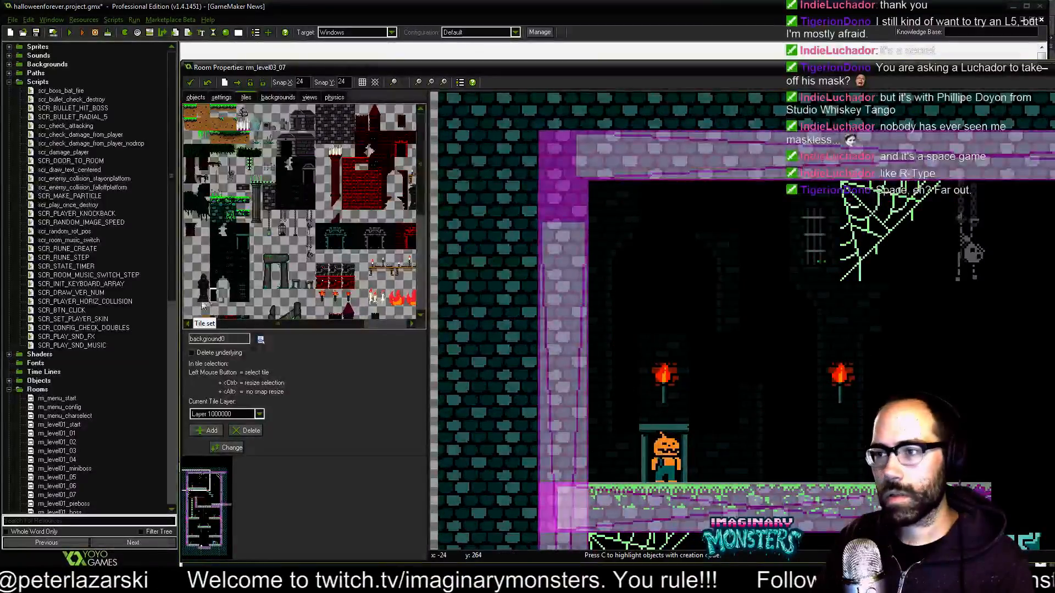
{"action": "left_click", "coordinate": [236, 298]}
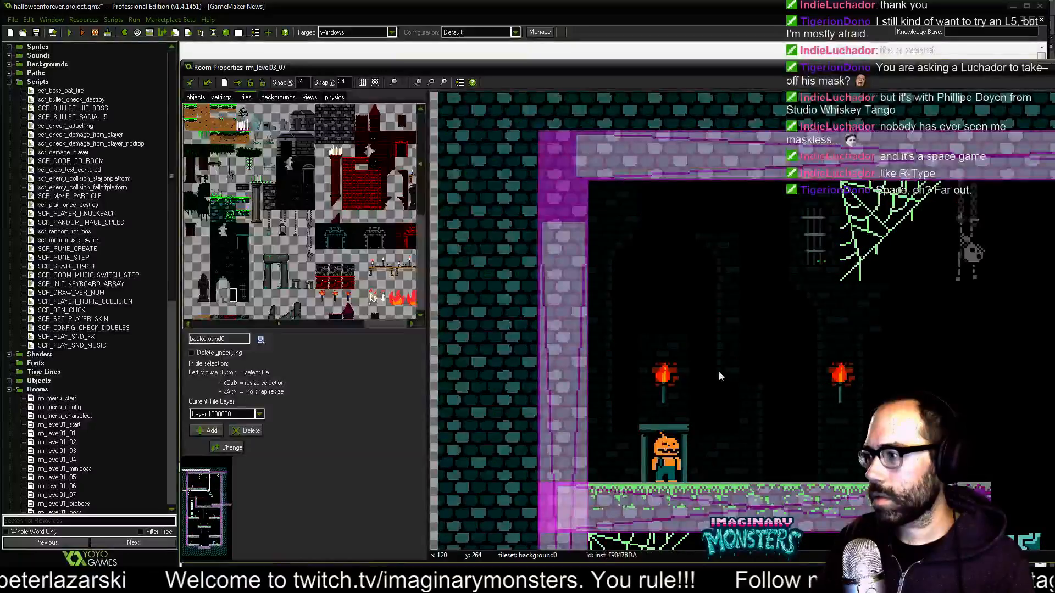
{"action": "mouse_move", "coordinate": [716, 313]}
{"action": "middle_mouse_down"}
{"action": "mouse_move", "coordinate": [682, 391]}
{"action": "mouse_move", "coordinate": [715, 318]}
{"action": "middle_mouse_up"}
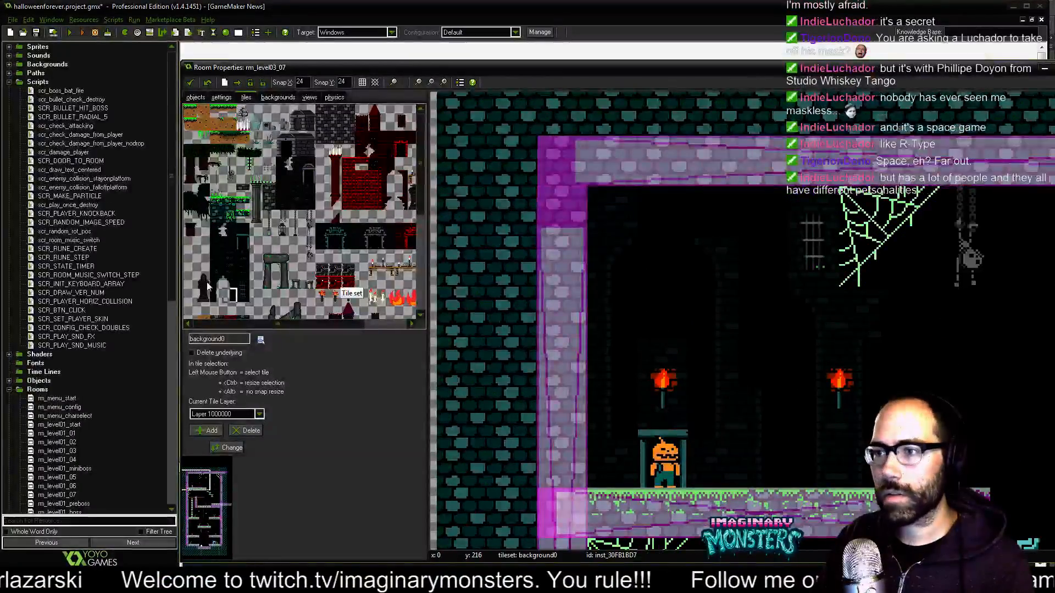
Fill the wall above and beside the tall arch with dark brick tiles.
{"action": "left_click", "coordinate": [217, 241]}
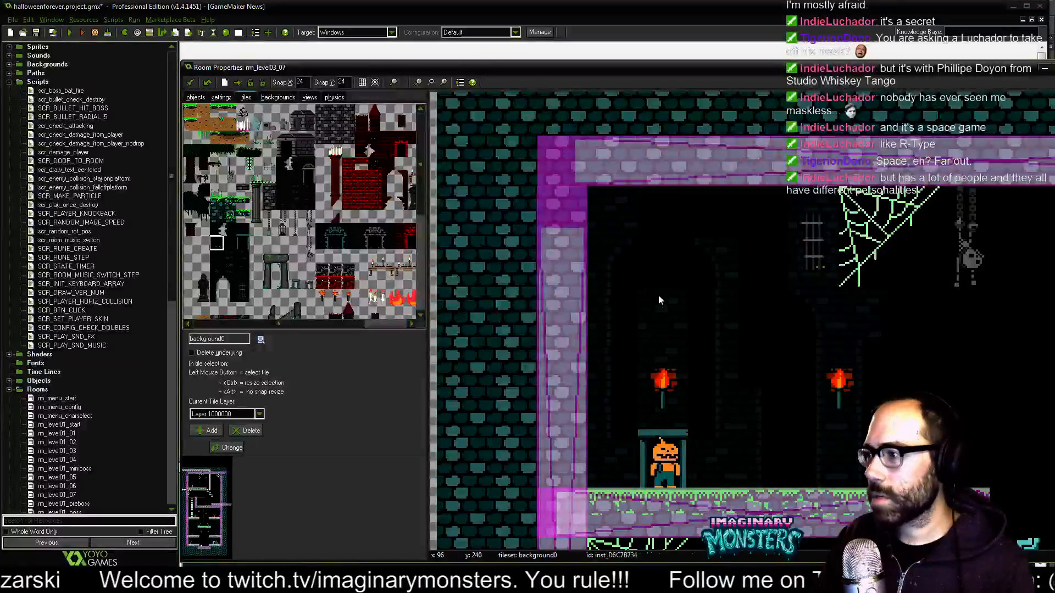
{"action": "left_click", "coordinate": [662, 204]}
{"action": "middle_click_drag", "start_coordinate": [765, 326], "coordinate": [715, 348]}
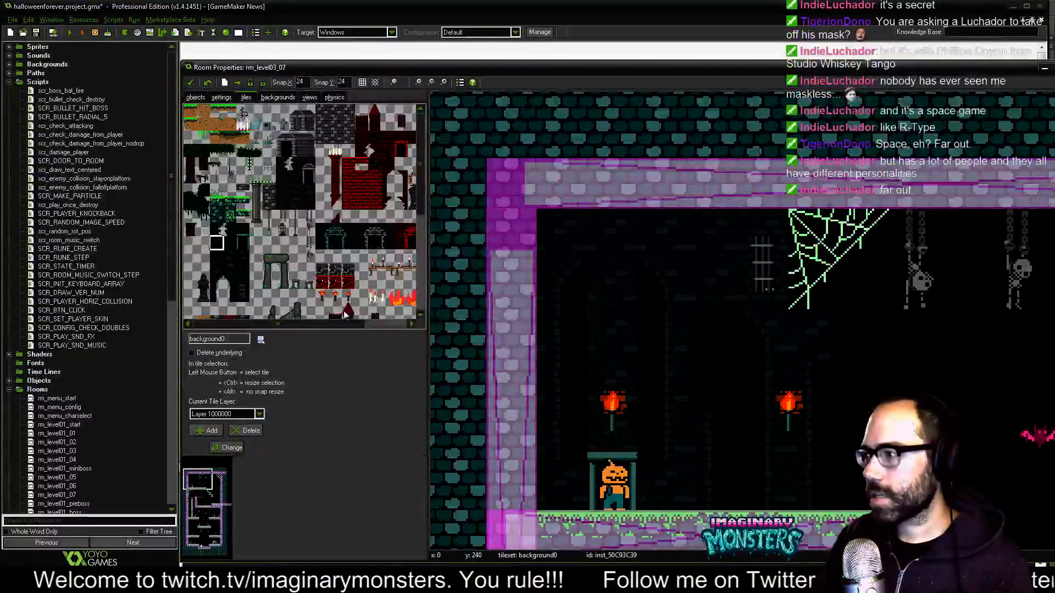
Build a second, lower dark arch with side tiles between the two torches, replacing the misplaced upper arch tiles.
{"action": "left_click", "coordinate": [203, 295]}
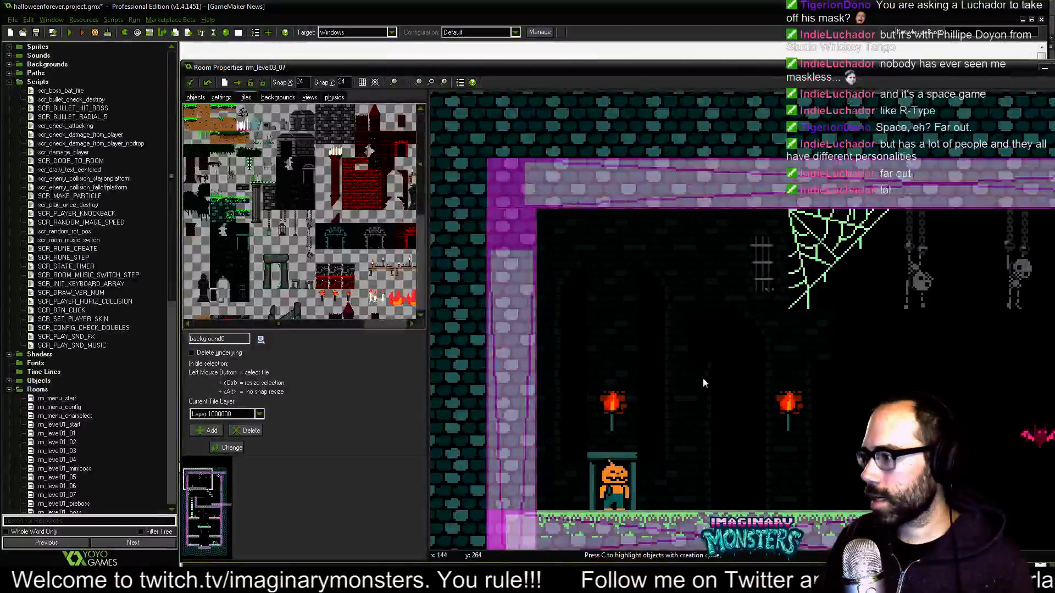
{"action": "left_click", "coordinate": [216, 283]}
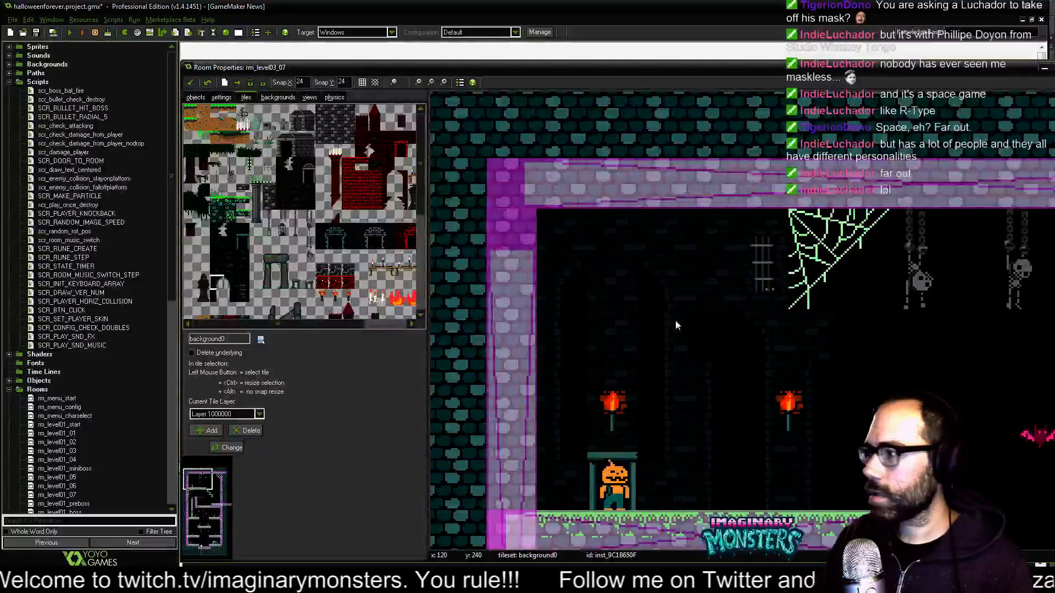
{"action": "middle_click_drag", "start_coordinate": [673, 342], "coordinate": [592, 298]}
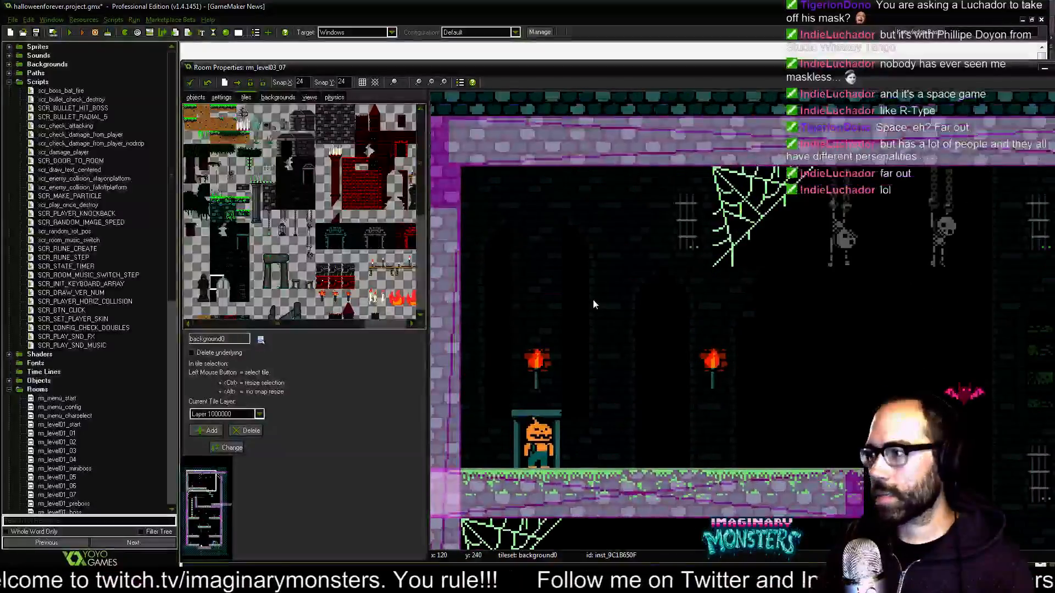
{"action": "right_click", "coordinate": [638, 332]}
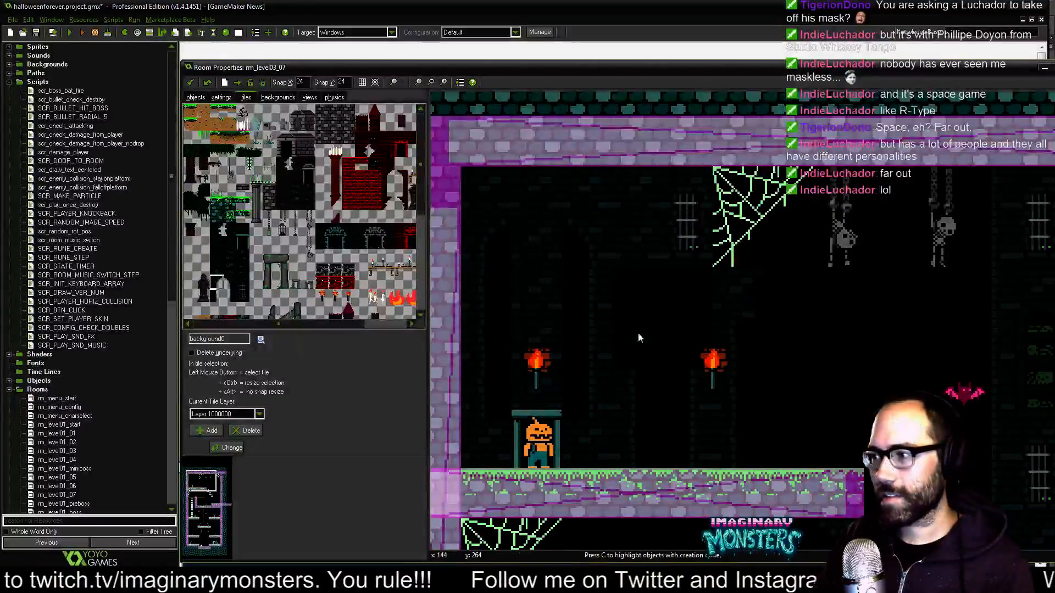
{"action": "left_click_drag", "start_coordinate": [216, 283], "coordinate": [230, 284], "text": "ctrl"}
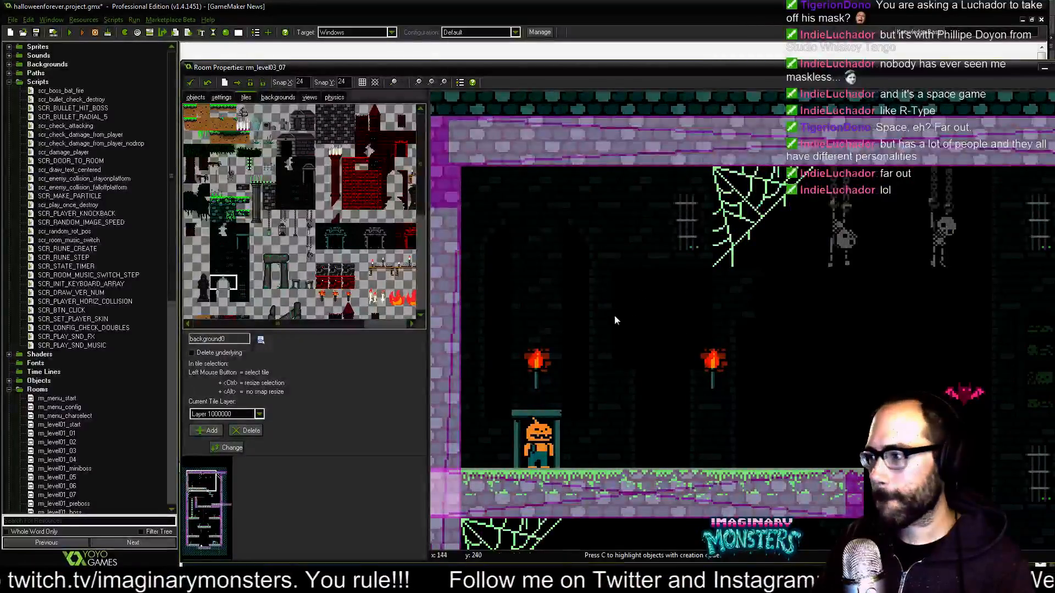
{"action": "left_click", "coordinate": [627, 325]}
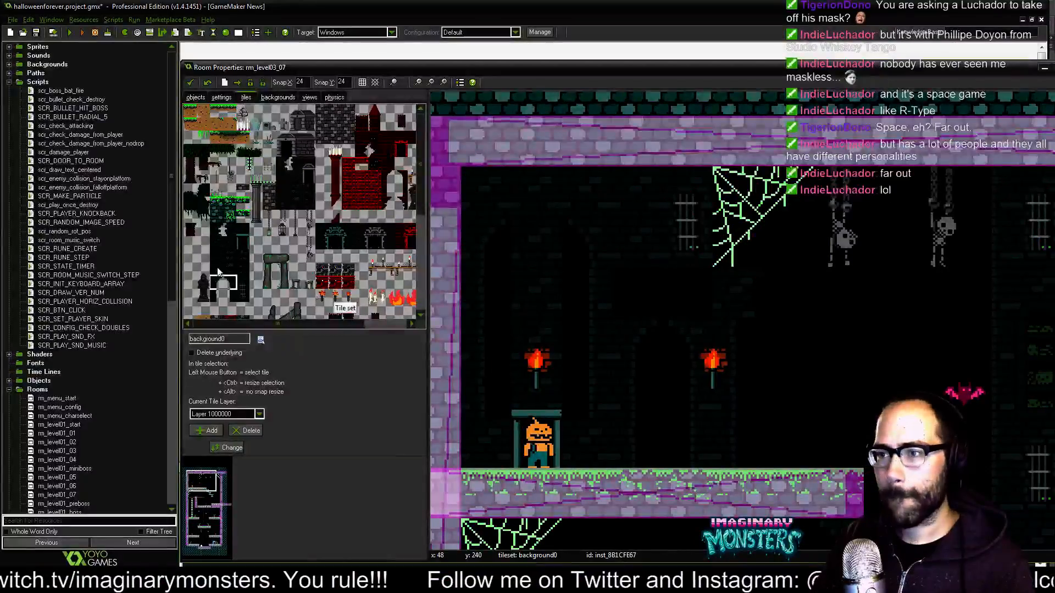
Fill the wall above and around the lower arch with dark brick tiles and a mossy brick accent.
{"action": "left_click", "coordinate": [218, 246]}
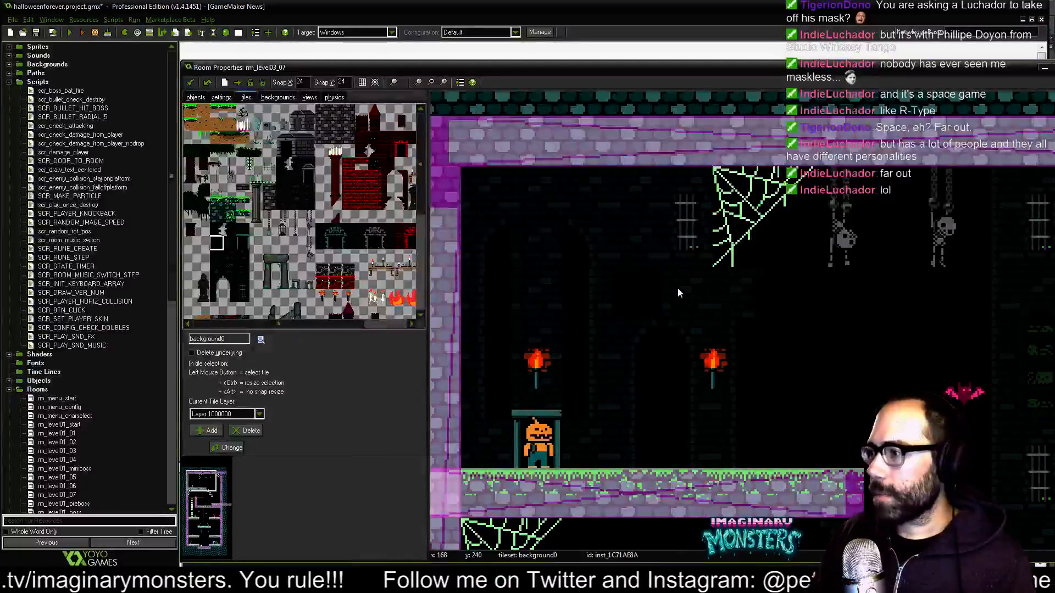
{"action": "left_click", "coordinate": [217, 268]}
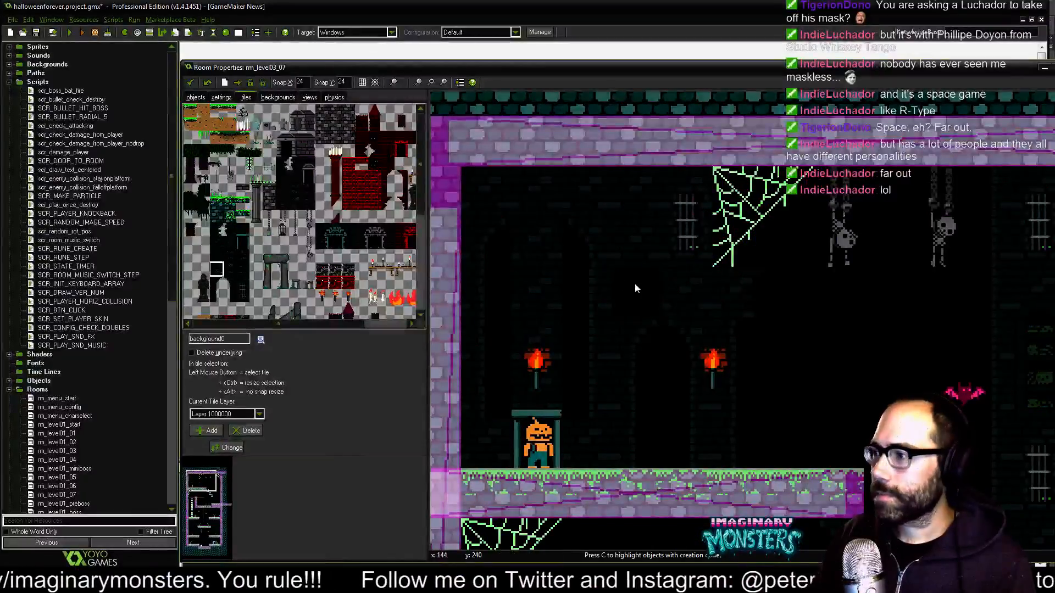
{"action": "middle_click_drag", "start_coordinate": [833, 343], "coordinate": [789, 360]}
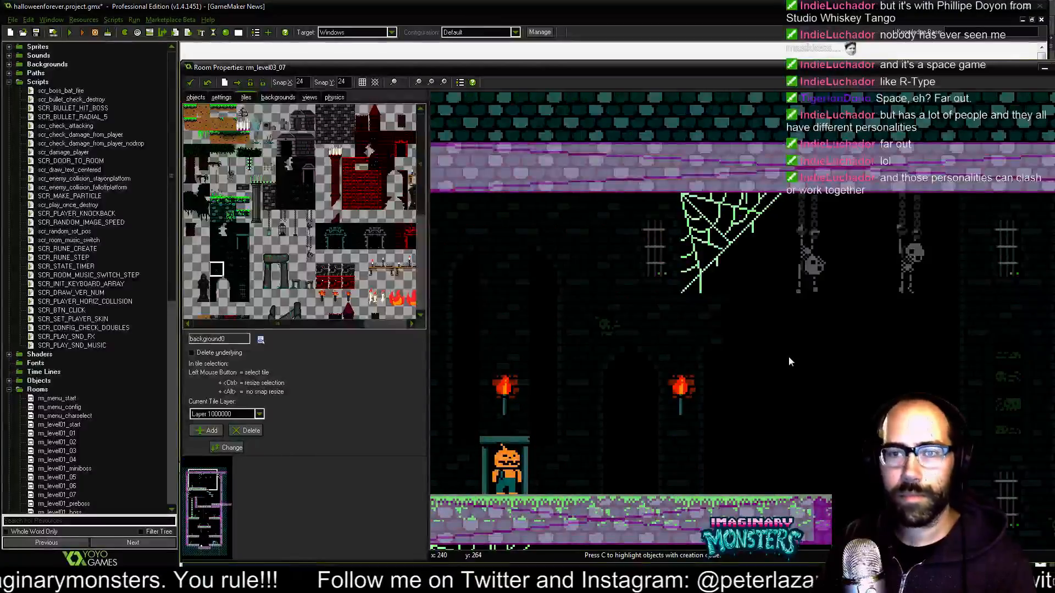
{"action": "middle_click_drag", "start_coordinate": [752, 352], "coordinate": [685, 405]}
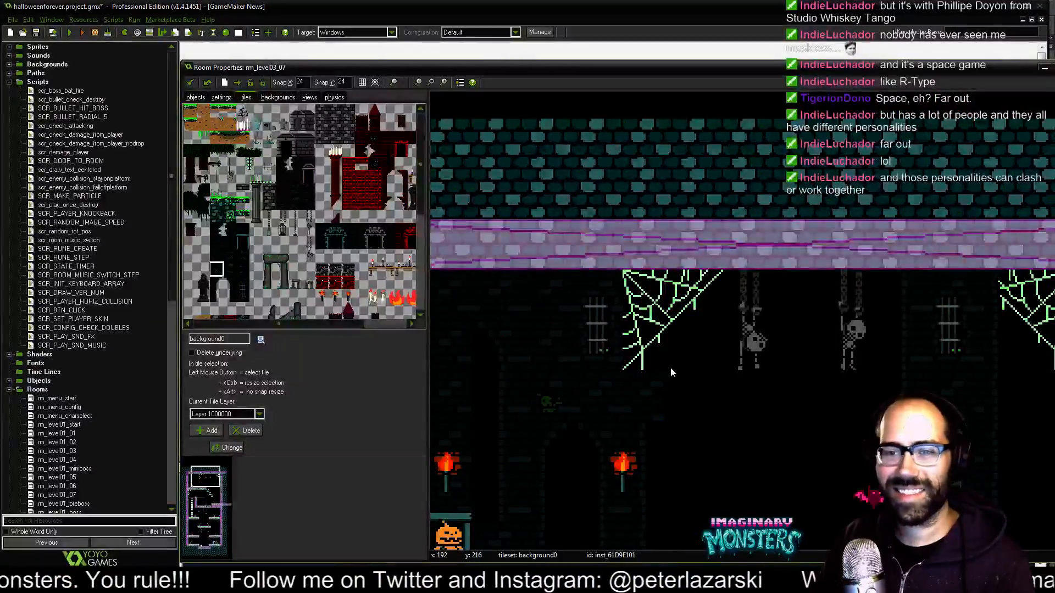
Remove the ceiling cobweb between the barred window and the hanging skeletons.
{"action": "right_click", "coordinate": [647, 322]}
{"action": "mouse_move", "coordinate": [666, 386]}
{"action": "middle_mouse_down"}
{"action": "mouse_move", "coordinate": [665, 414]}
{"action": "mouse_move", "coordinate": [673, 380]}
{"action": "middle_mouse_up"}
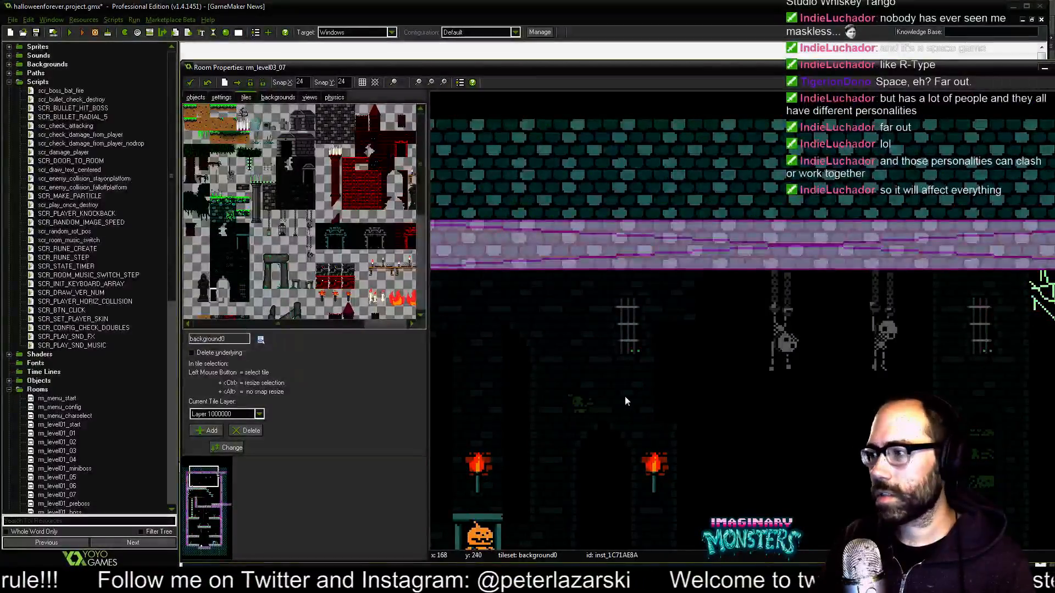
{"action": "scroll", "coordinate": [672, 373], "scroll_direction": "down", "scroll_amount": 2}
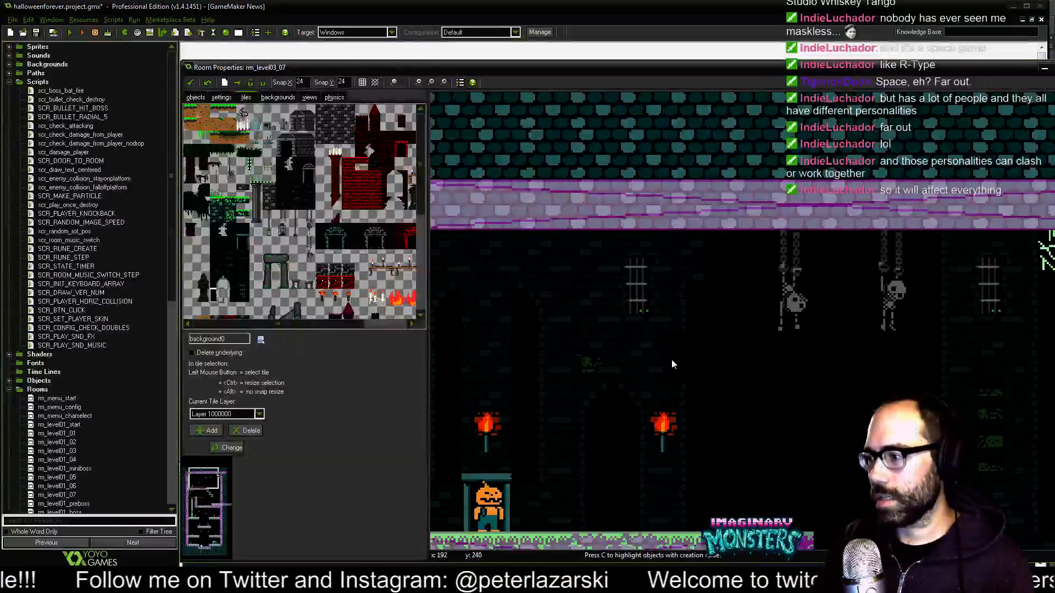
Add a second barred window tile beside the existing one on the wall above the torches.
{"action": "scroll", "coordinate": [675, 346], "scroll_direction": "down", "scroll_amount": 4}
{"action": "scroll", "coordinate": [667, 404], "scroll_direction": "up", "scroll_amount": 4}
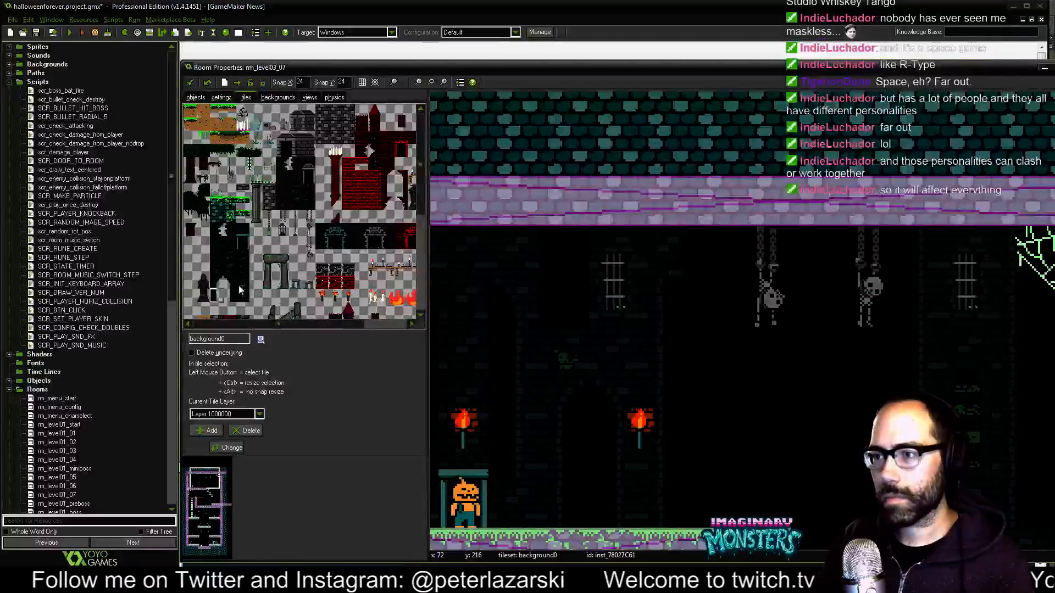
{"action": "left_click_drag", "start_coordinate": [242, 279], "coordinate": [241, 303]}
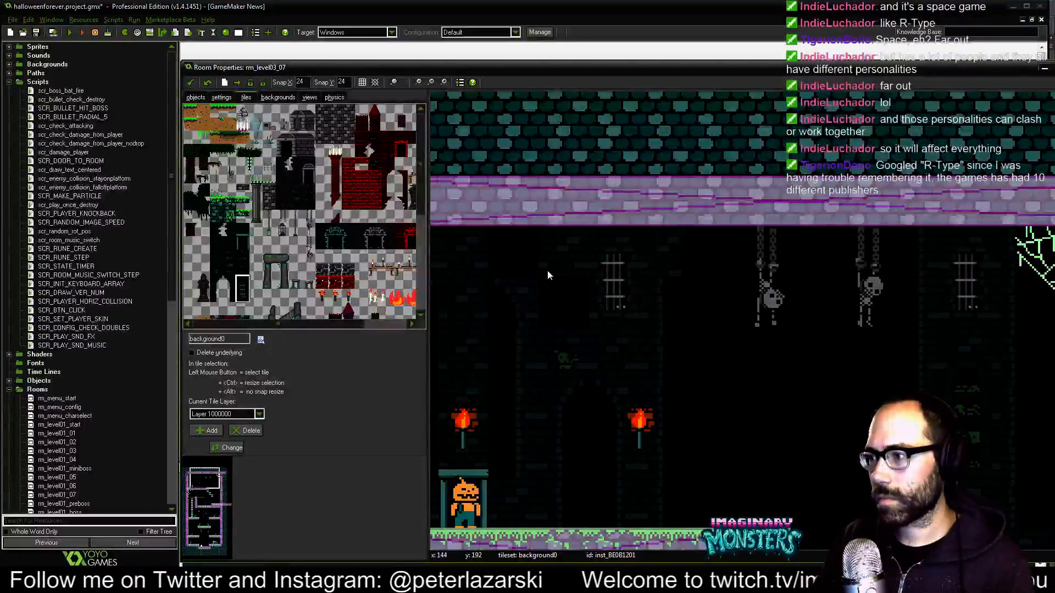
{"action": "middle_click_drag", "start_coordinate": [728, 364], "coordinate": [798, 271]}
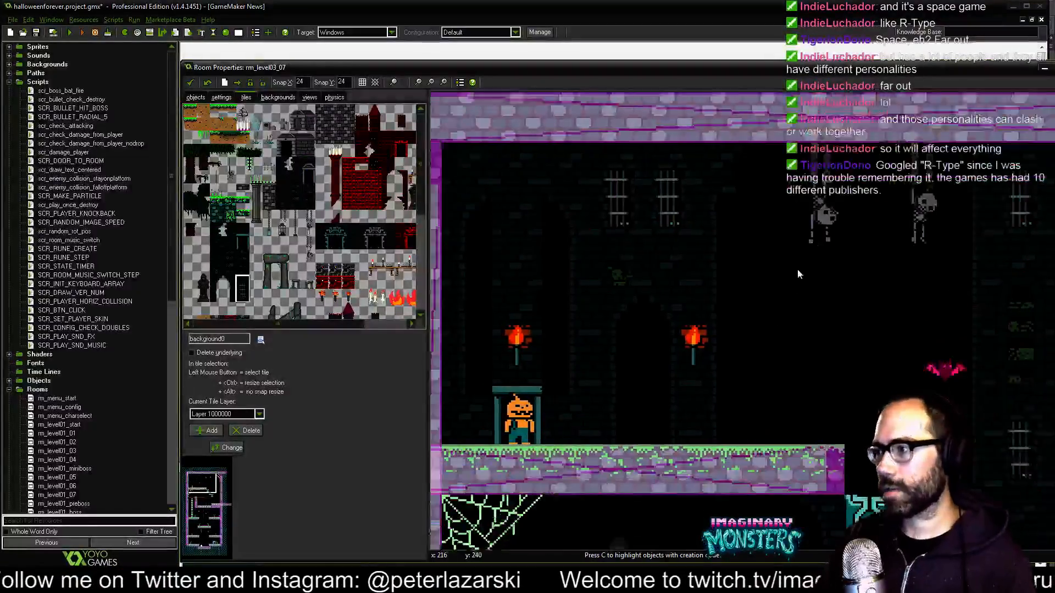
{"action": "middle_click_drag", "start_coordinate": [785, 347], "coordinate": [665, 365]}
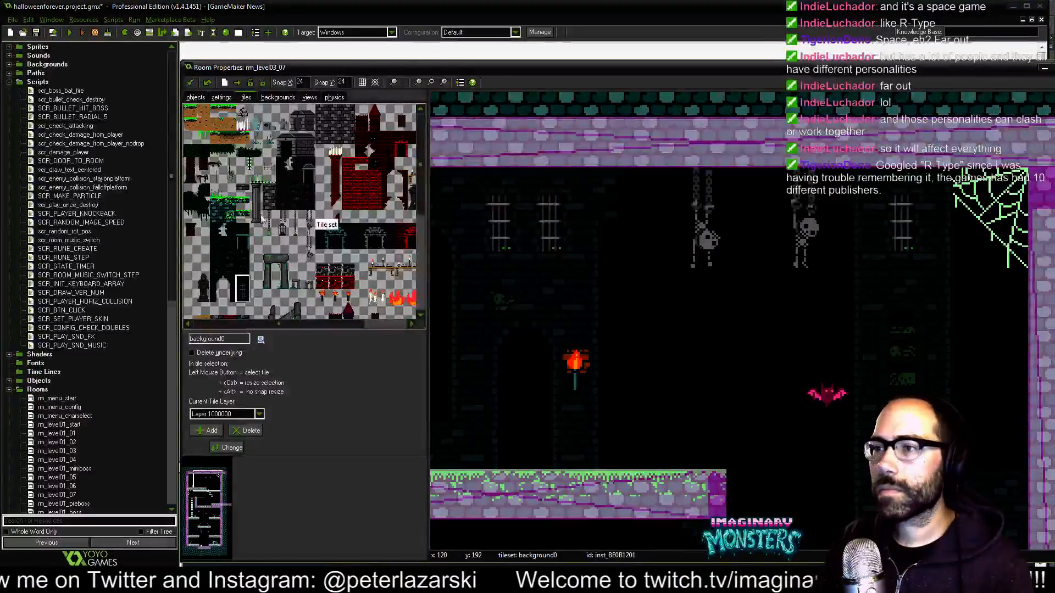
Lower the hanging skeleton nearest the barred window column and extend both its chains up to the ceiling with chain tiles.
{"action": "left_click_drag", "start_coordinate": [808, 246], "coordinate": [813, 314]}
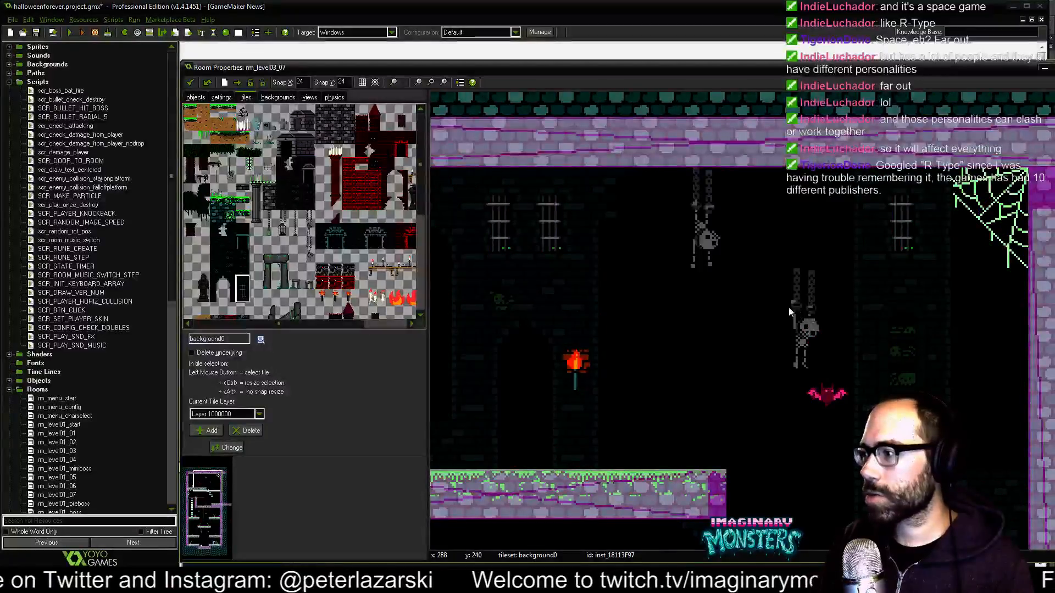
{"action": "scroll", "coordinate": [789, 308], "scroll_direction": "up", "scroll_amount": 2}
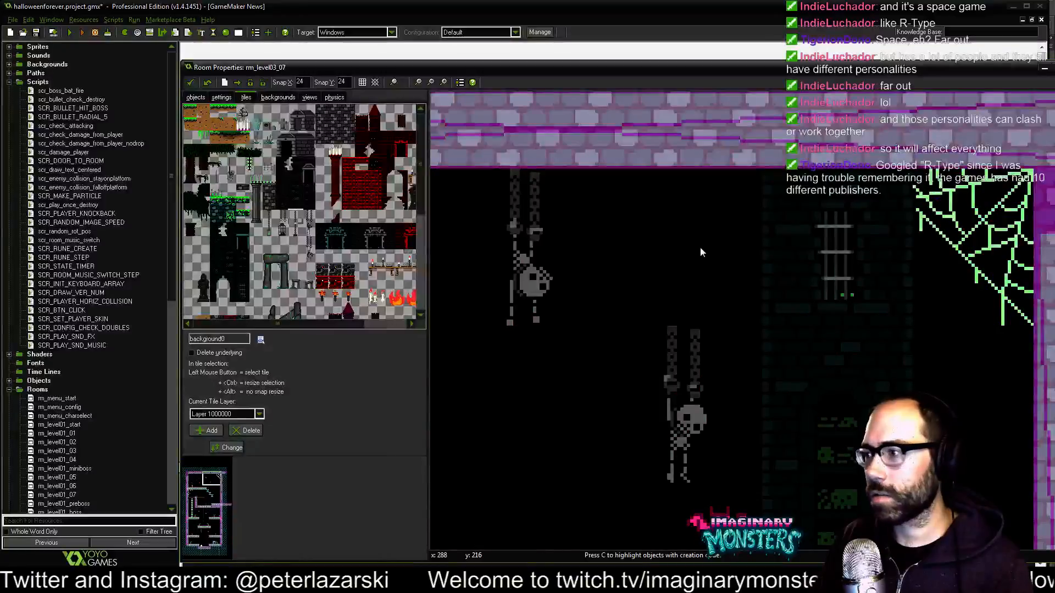
{"action": "left_click_drag", "start_coordinate": [681, 249], "coordinate": [637, 183], "text": "ctrl"}
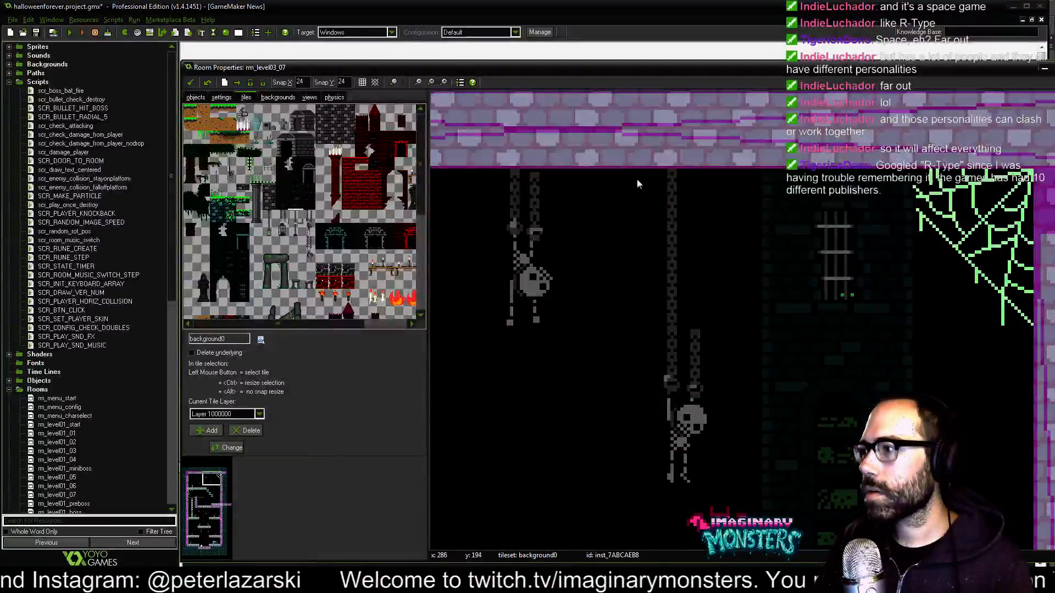
{"action": "left_click_drag", "start_coordinate": [685, 261], "coordinate": [689, 261], "text": "ctrl+alt"}
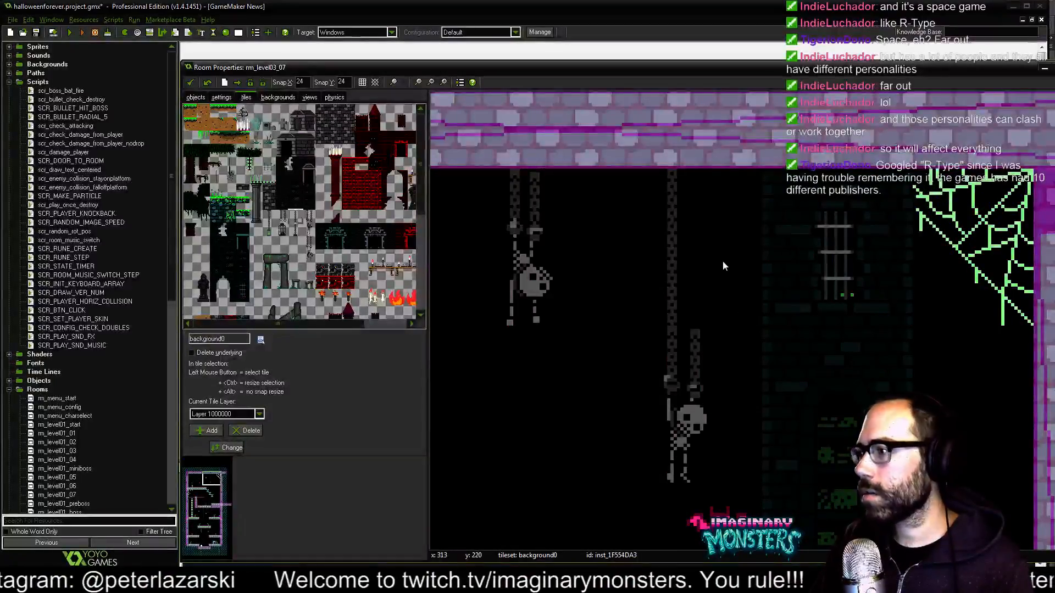
{"action": "left_click_drag", "start_coordinate": [602, 322], "coordinate": [658, 249]}
{"action": "left_click_drag", "start_coordinate": [615, 326], "coordinate": [656, 176]}
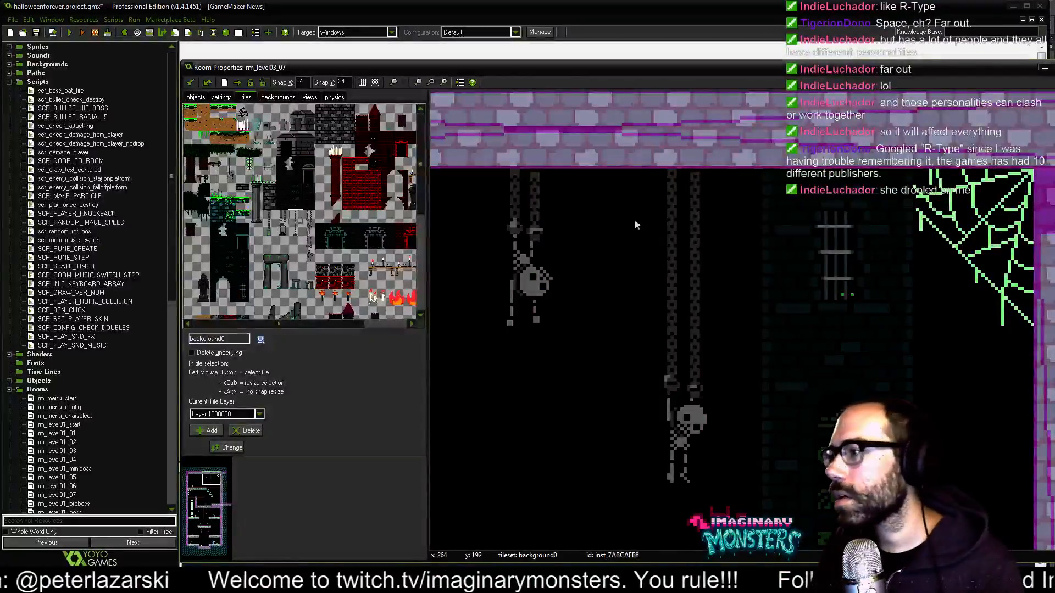
Move the other hanging skeleton down and closer to the lowered one, and extend both its chains up to the ceiling.
{"action": "middle_click_drag", "start_coordinate": [623, 251], "coordinate": [559, 174]}
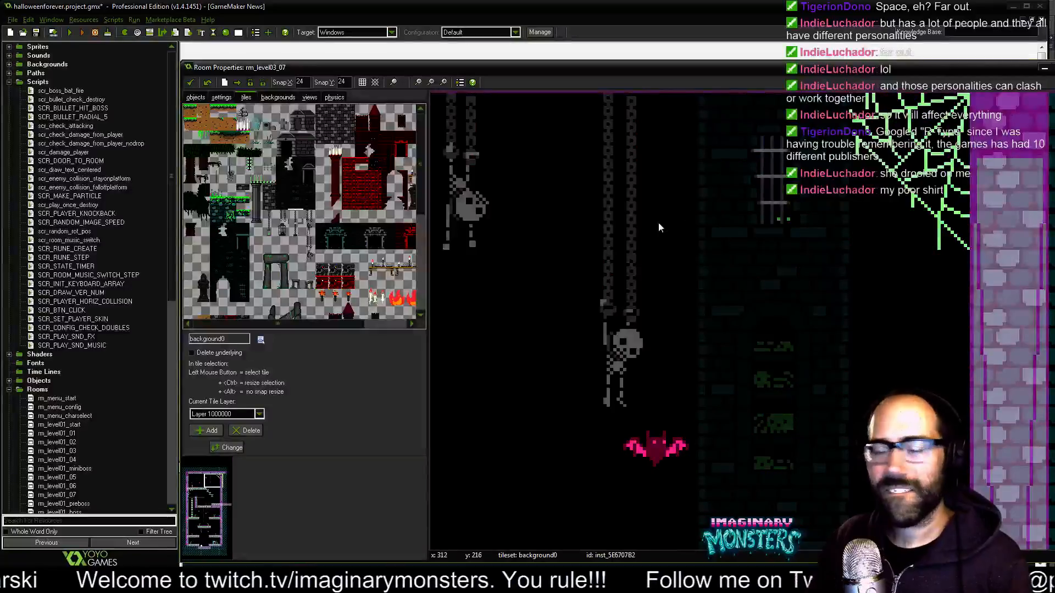
{"action": "middle_click_drag", "start_coordinate": [665, 288], "coordinate": [767, 344]}
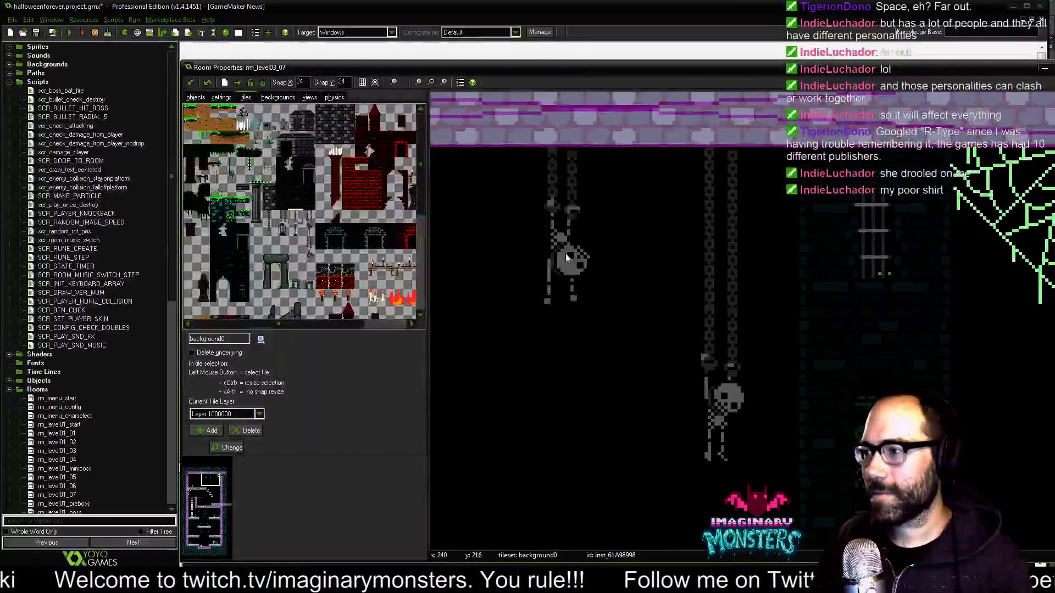
{"action": "left_click_drag", "start_coordinate": [565, 253], "coordinate": [601, 251], "text": "ctrl"}
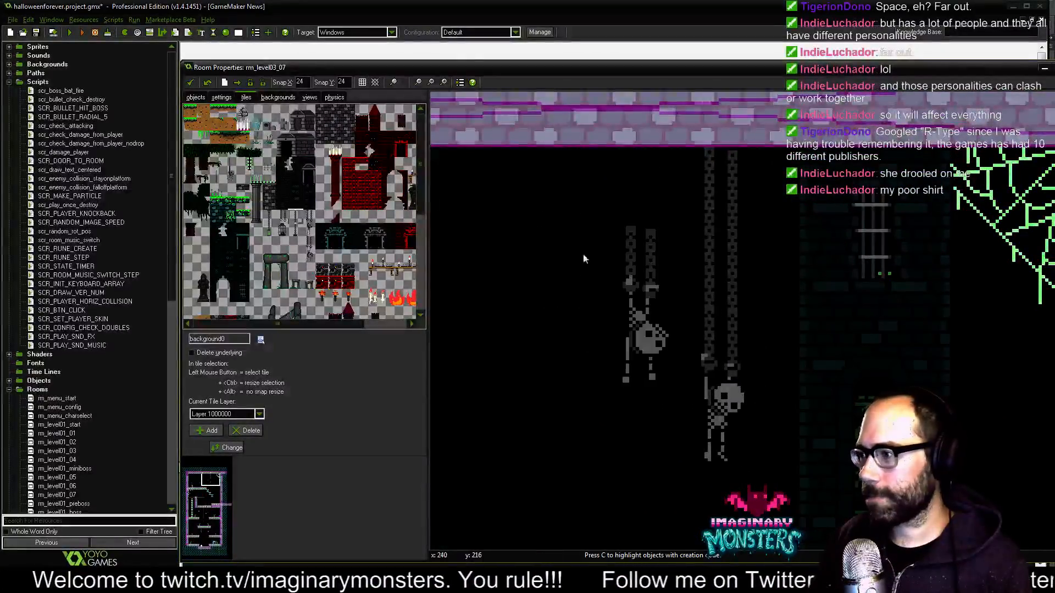
{"action": "left_click", "coordinate": [478, 310]}
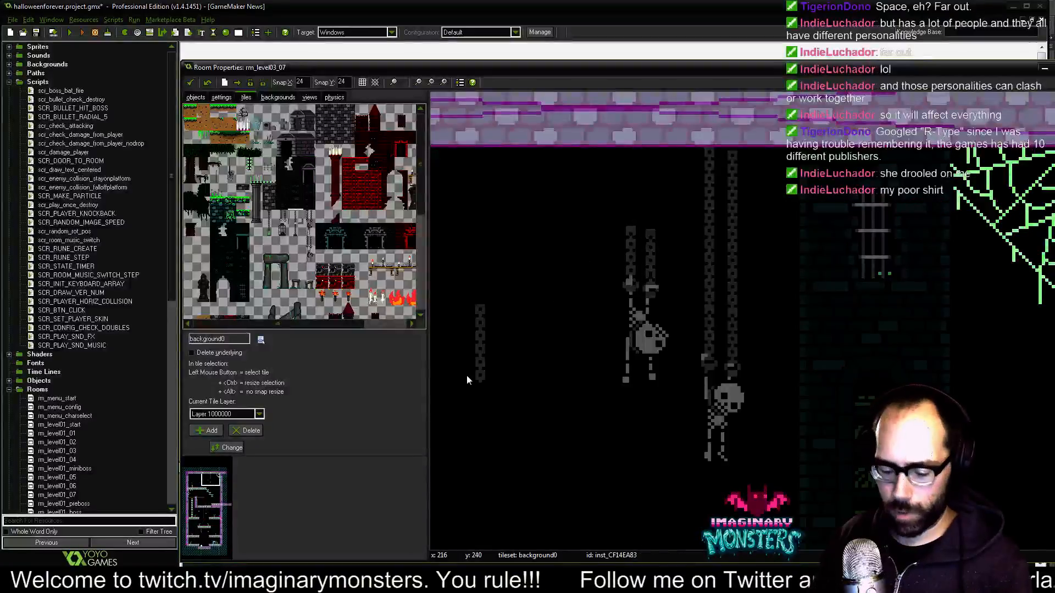
{"action": "left_click_drag", "start_coordinate": [473, 369], "coordinate": [647, 204], "text": "ctrl"}
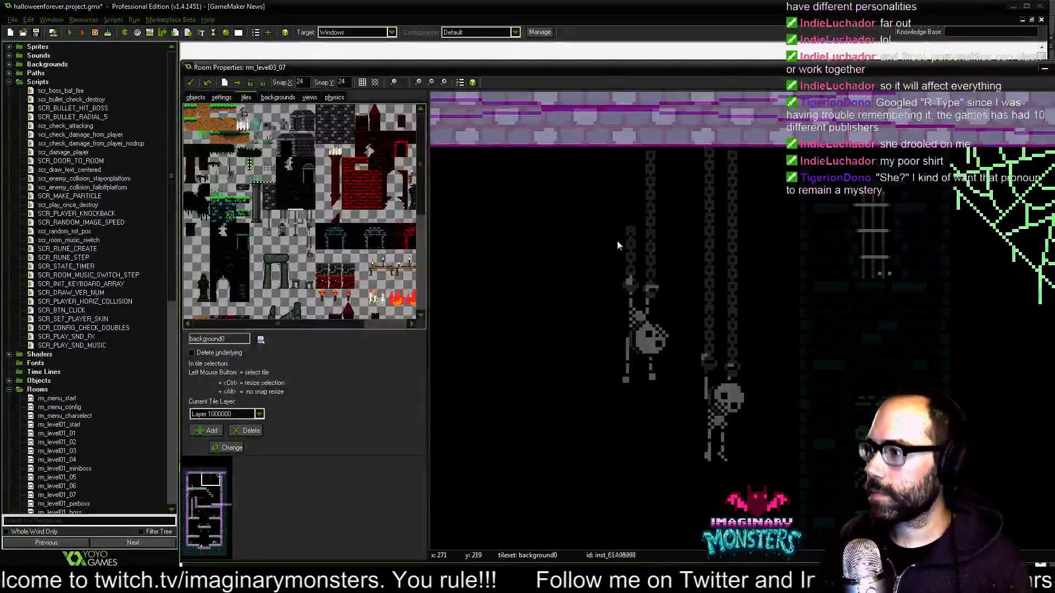
{"action": "left_click_drag", "start_coordinate": [562, 308], "coordinate": [593, 147], "text": "alt"}
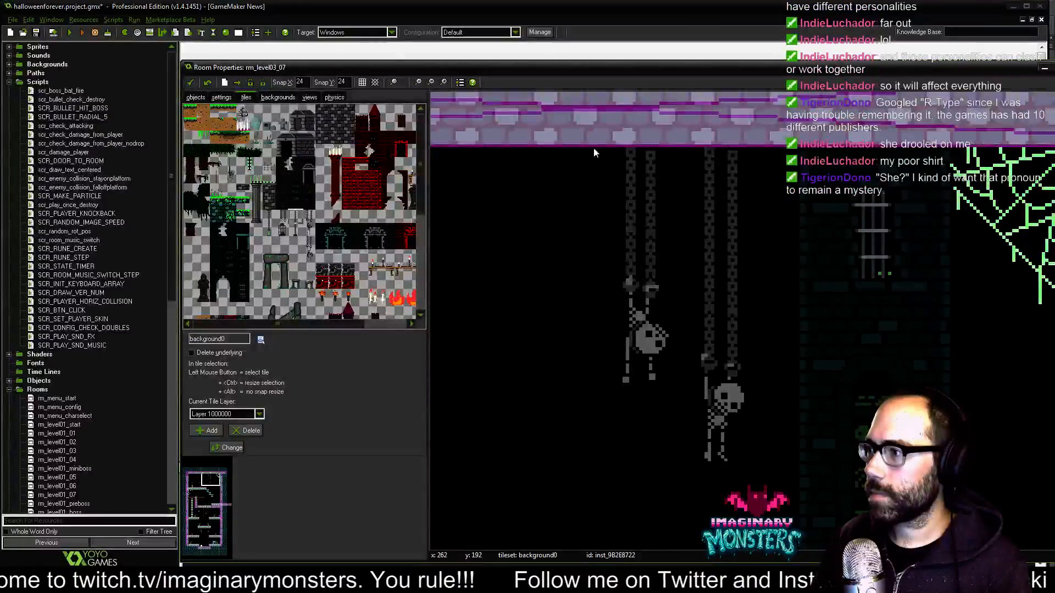
Remove the statue standing on the stone pillar below the pumpkin's platform.
{"action": "scroll", "coordinate": [561, 245], "scroll_direction": "down", "scroll_amount": 4}
{"action": "middle_click_drag", "start_coordinate": [624, 364], "coordinate": [683, 334]}
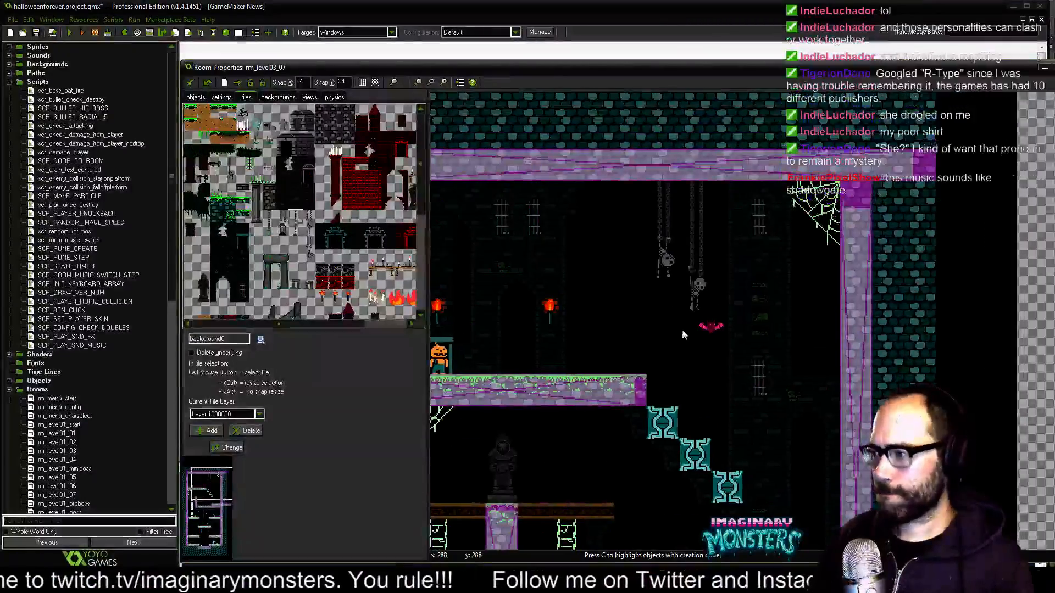
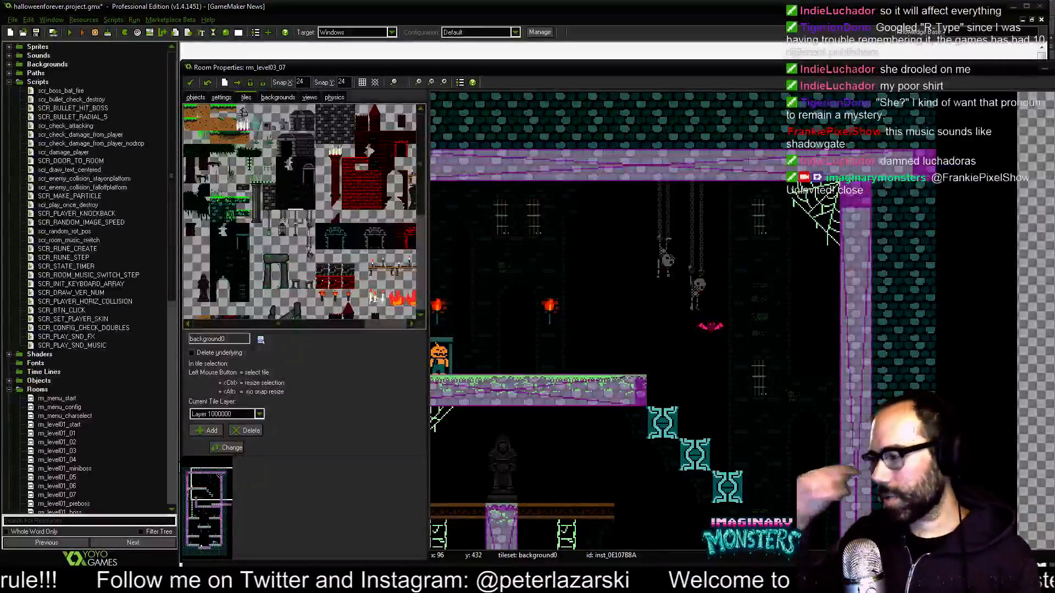
{"action": "middle_click_drag", "start_coordinate": [956, 270], "coordinate": [956, 272]}
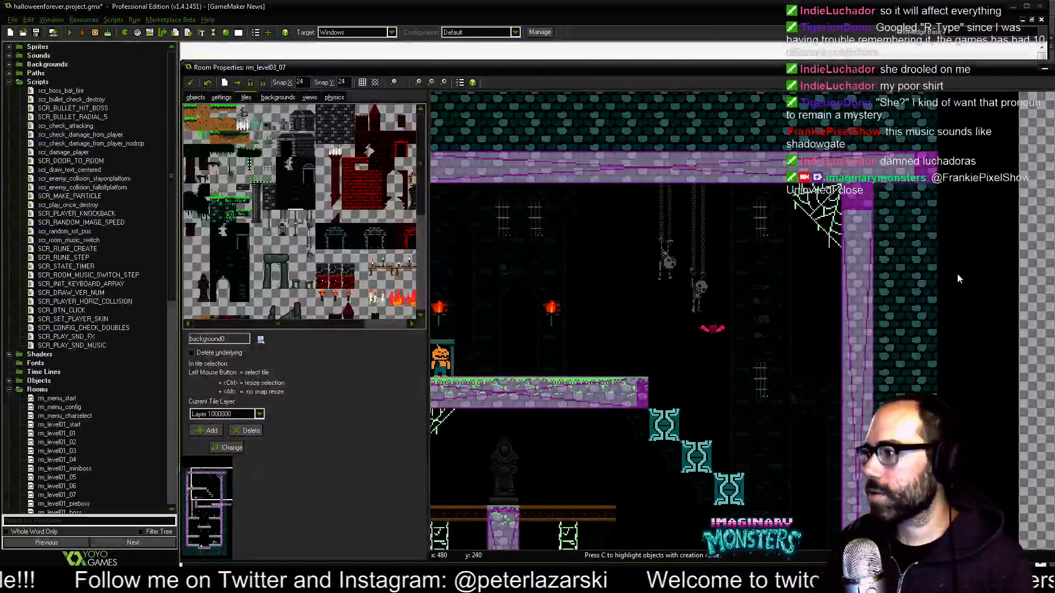
{"action": "middle_click_drag", "start_coordinate": [714, 378], "coordinate": [858, 232]}
{"action": "middle_click_drag", "start_coordinate": [663, 355], "coordinate": [622, 354]}
{"action": "right_click", "coordinate": [576, 278]}
{"action": "scroll", "coordinate": [684, 304], "scroll_direction": "up", "scroll_amount": 1}
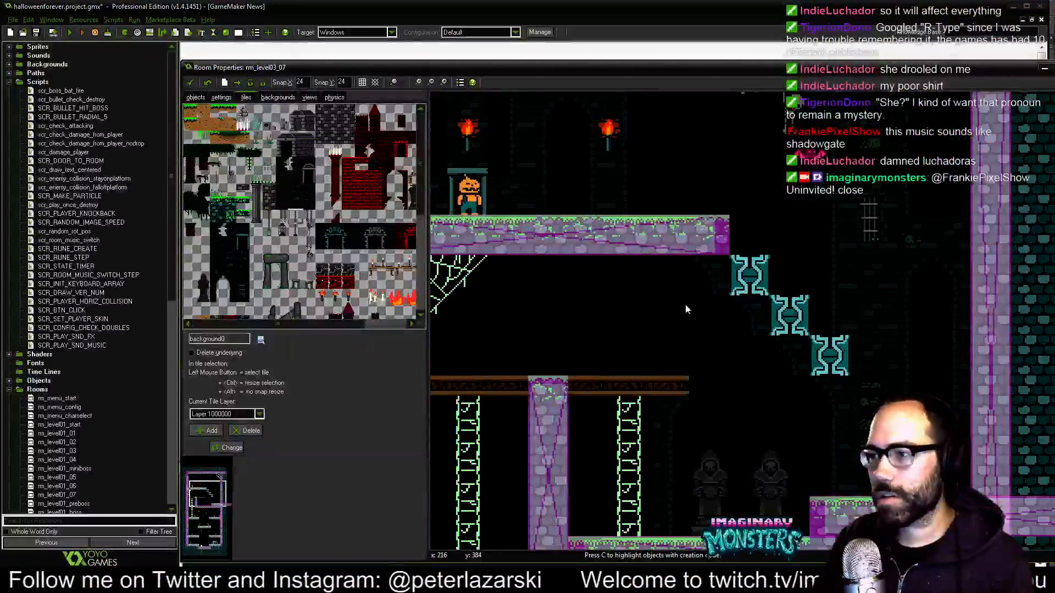
Place dark brick tiles and a mossy accent on the wall between the pumpkin's platform and the wooden walkway.
{"action": "middle_click_drag", "start_coordinate": [617, 315], "coordinate": [752, 311]}
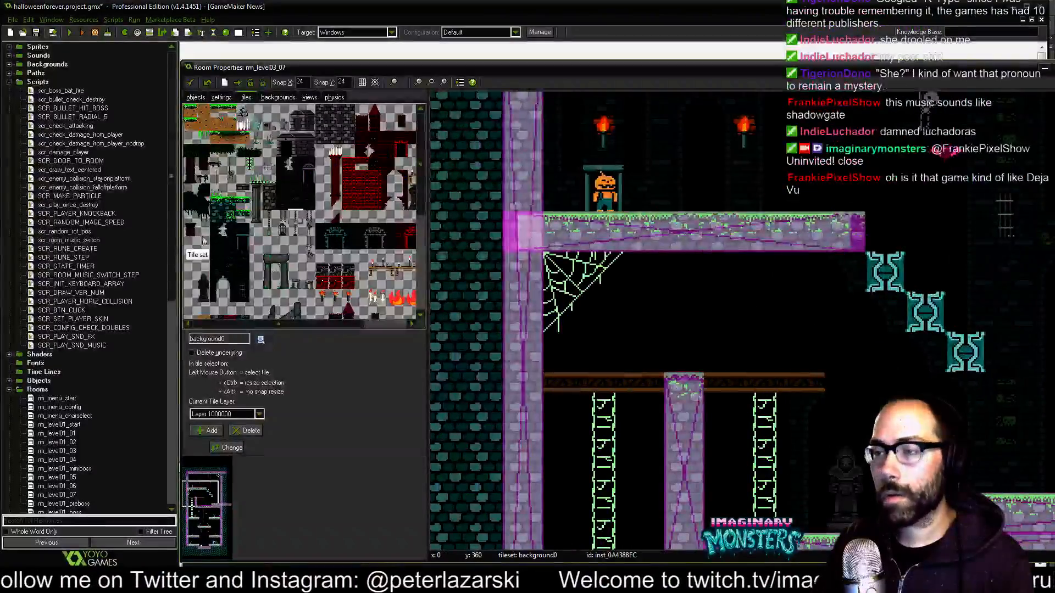
{"action": "left_click", "coordinate": [218, 231]}
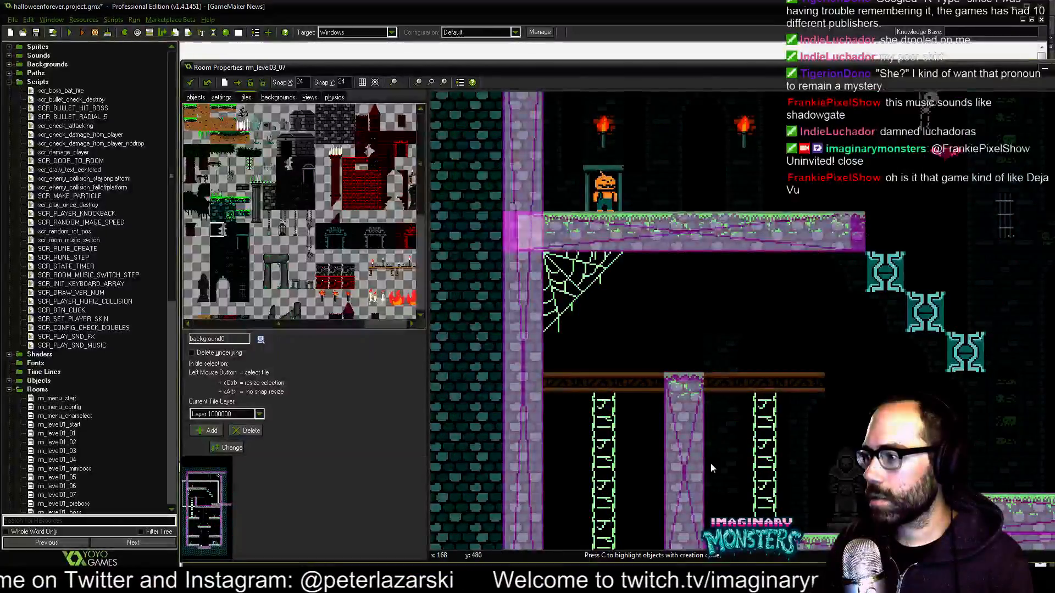
{"action": "middle_click_drag", "start_coordinate": [708, 455], "coordinate": [667, 398]}
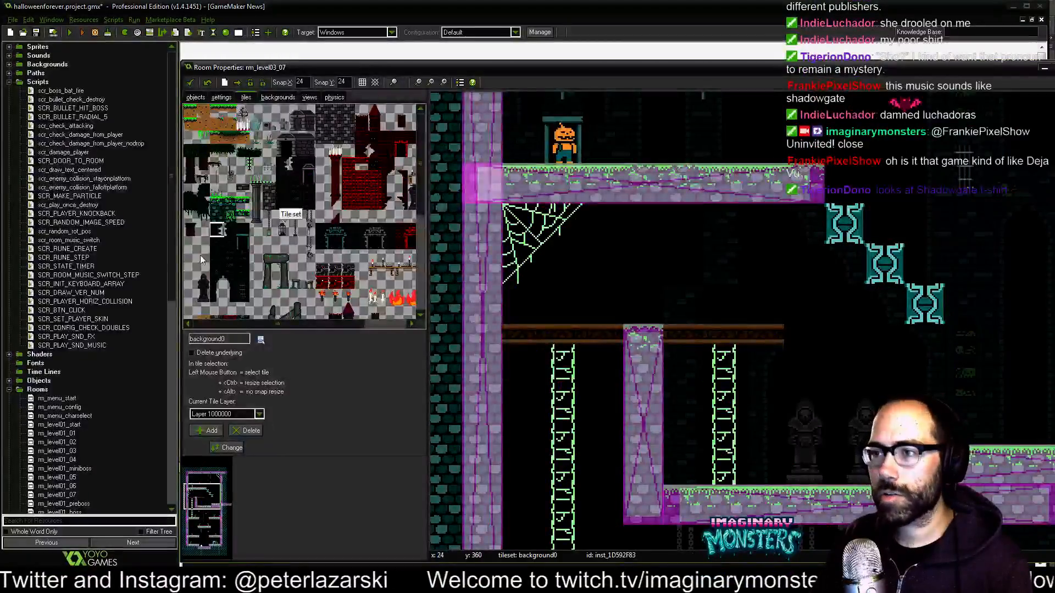
{"action": "left_click_drag", "start_coordinate": [218, 254], "coordinate": [217, 269]}
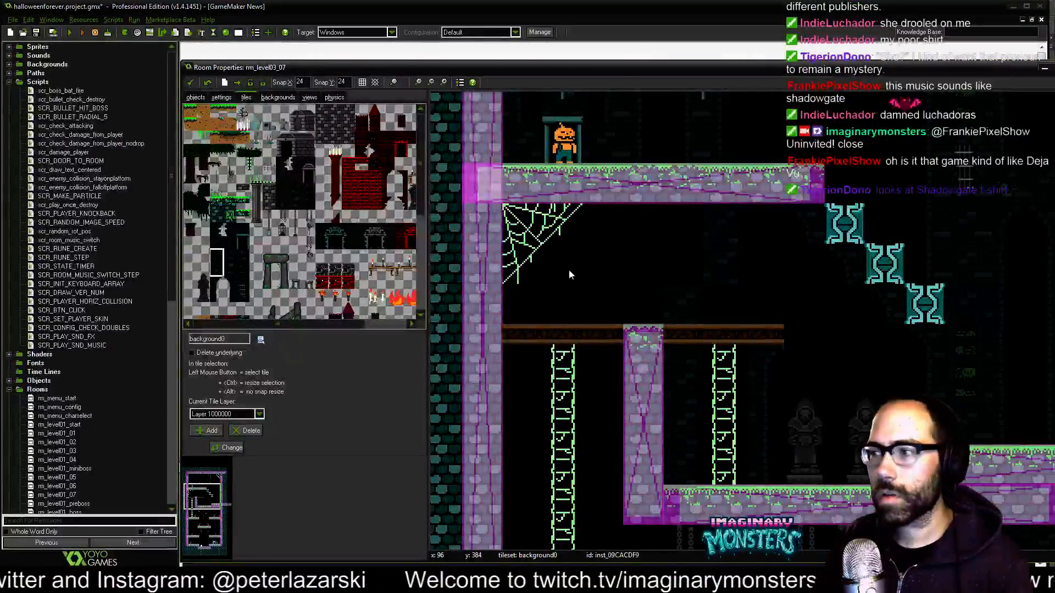
{"action": "left_click_drag", "start_coordinate": [649, 218], "coordinate": [672, 217]}
{"action": "middle_click_drag", "start_coordinate": [621, 297], "coordinate": [634, 307]}
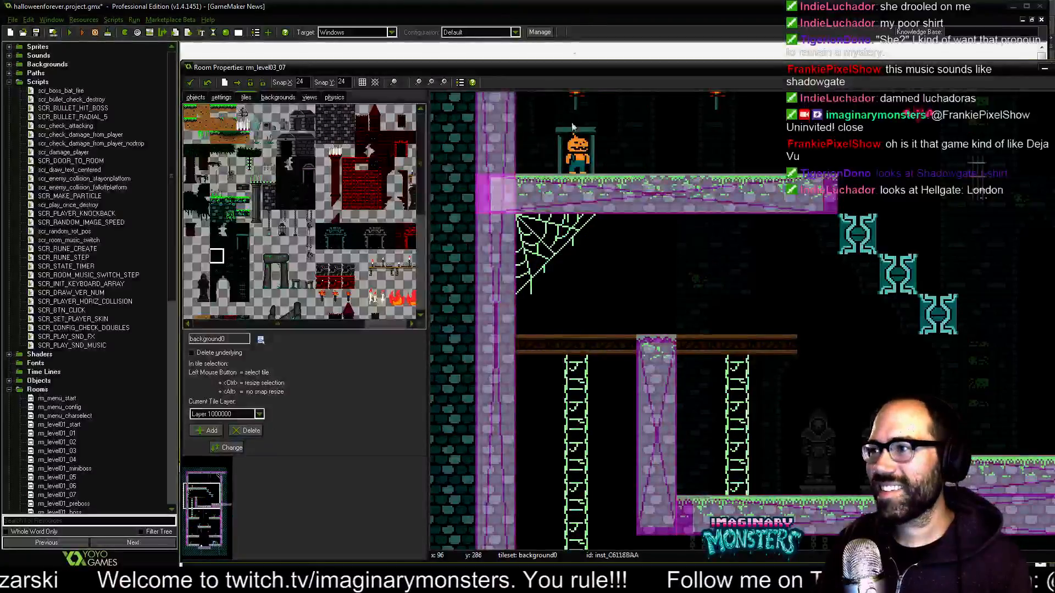
{"action": "middle_click_drag", "start_coordinate": [660, 356], "coordinate": [622, 299]}
{"action": "middle_click_drag", "start_coordinate": [486, 272], "coordinate": [479, 302]}
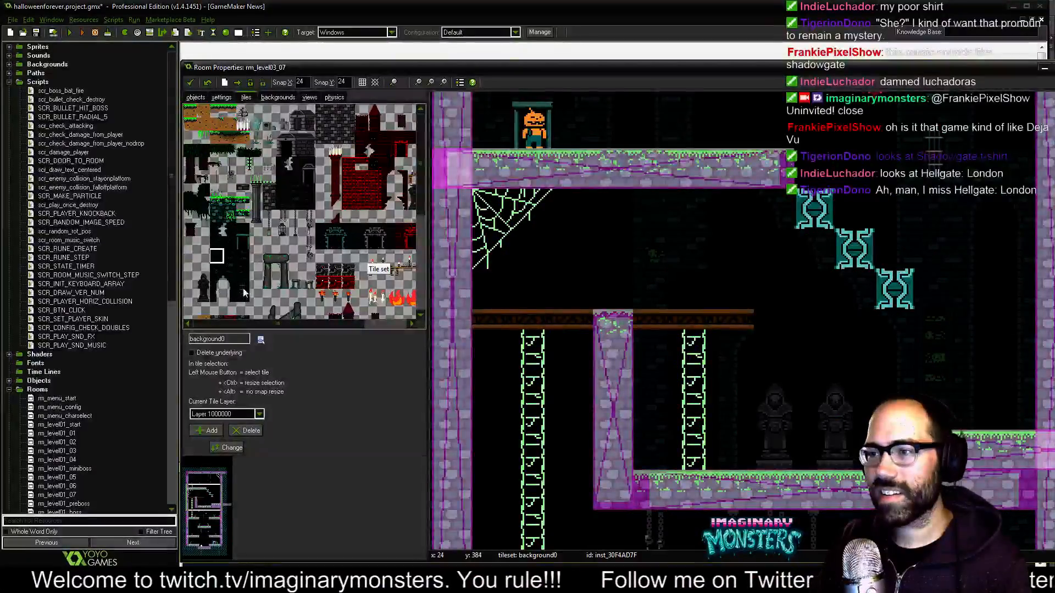
Fill the wall beside the cobweb above the wooden walkway with more dark and mossy brick tiles.
{"action": "left_click_drag", "start_coordinate": [241, 255], "coordinate": [246, 280]}
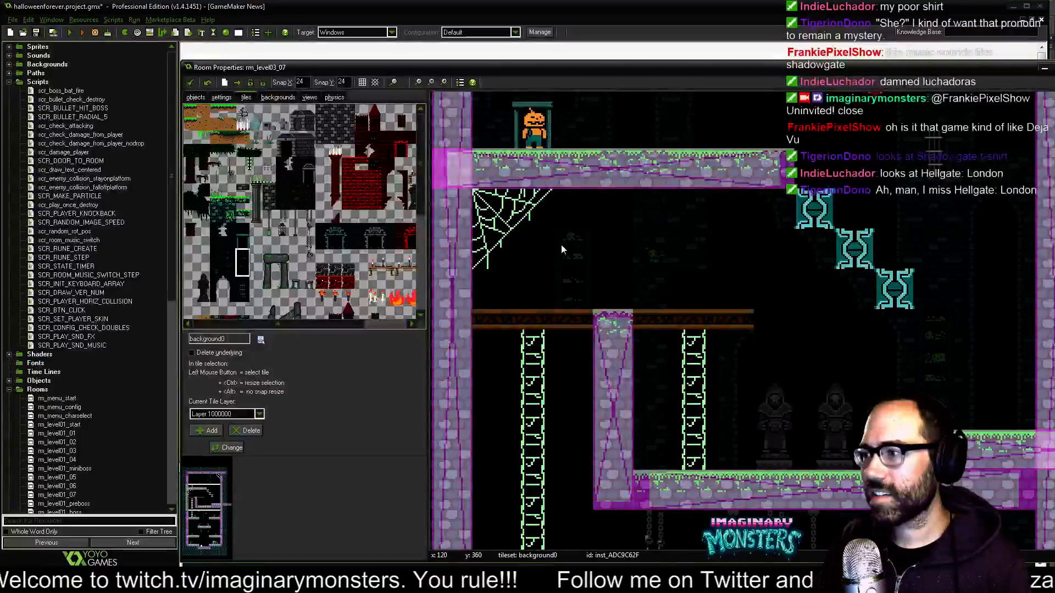
{"action": "left_click", "coordinate": [230, 243]}
{"action": "middle_click_drag", "start_coordinate": [600, 208], "coordinate": [580, 283]}
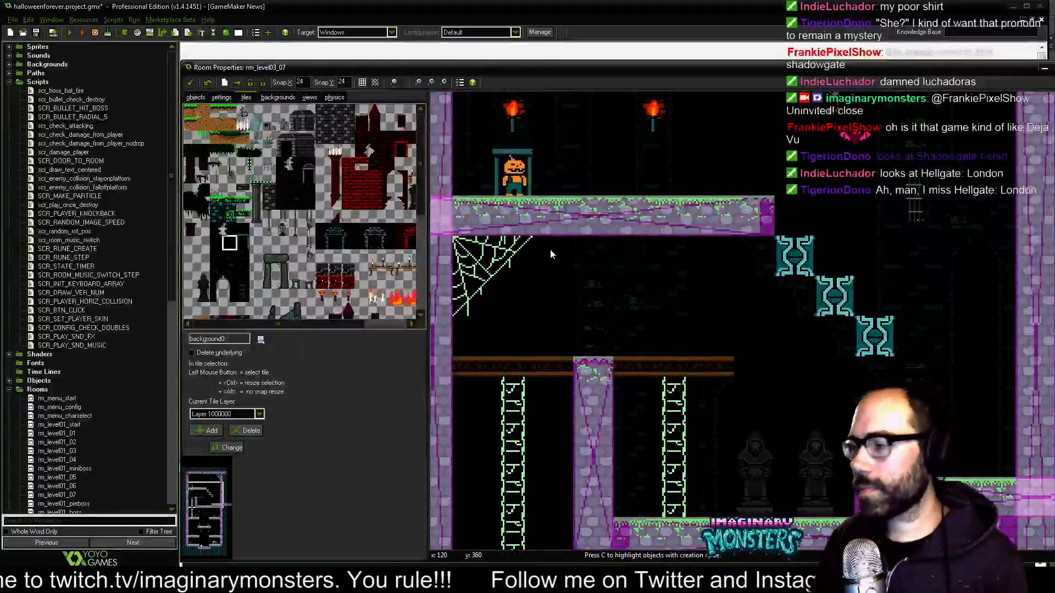
{"action": "left_click", "coordinate": [230, 230]}
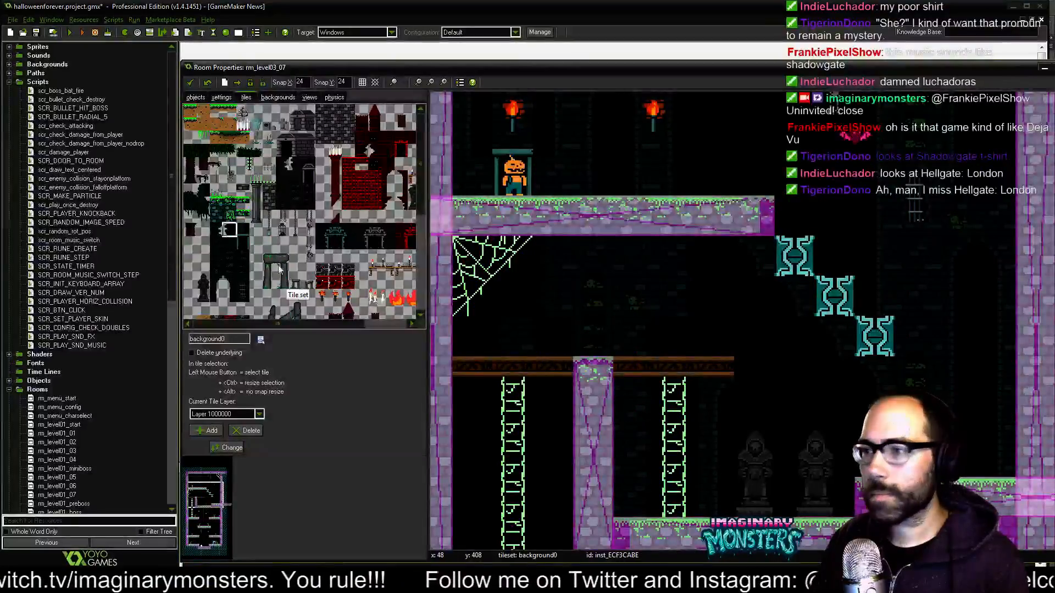
{"action": "left_click", "coordinate": [219, 260]}
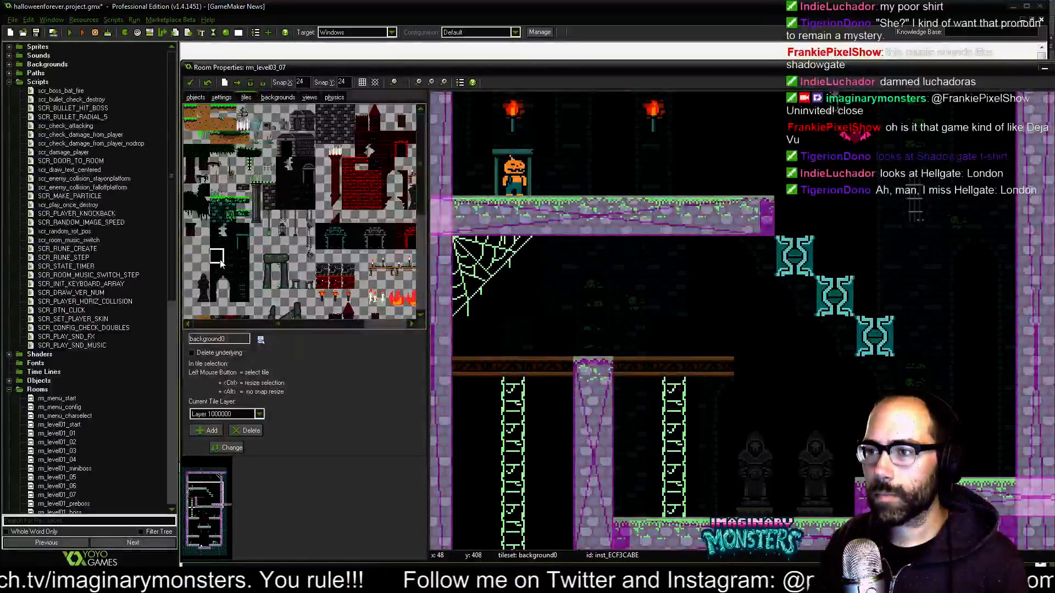
Add dark brick tiles to the wall around the ladders and hanging skeletons below the wooden walkway.
{"action": "middle_click_drag", "start_coordinate": [559, 348], "coordinate": [617, 193]}
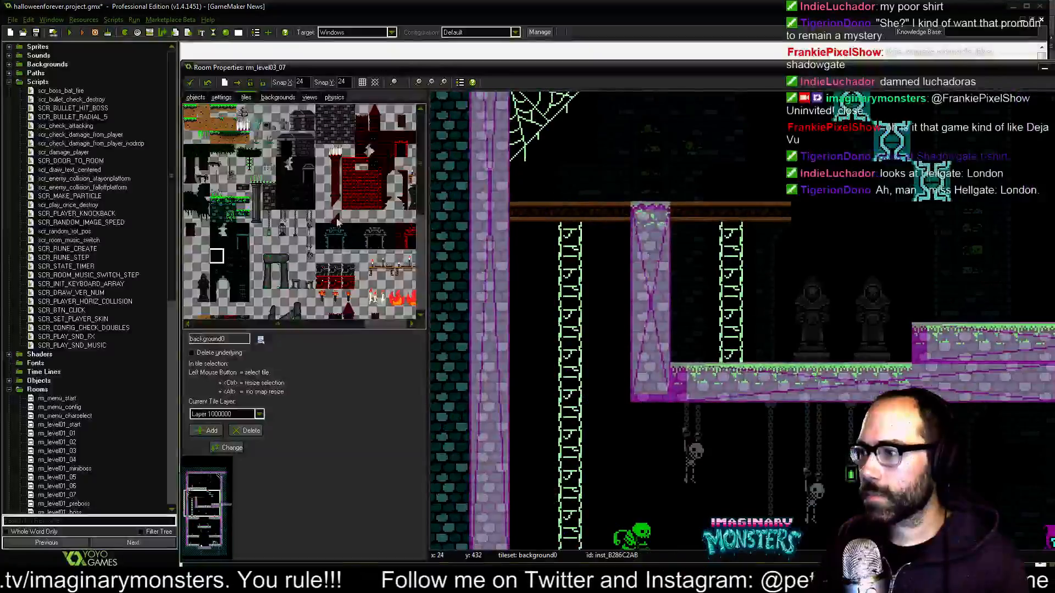
{"action": "left_click", "coordinate": [219, 235]}
{"action": "left_click", "coordinate": [231, 233]}
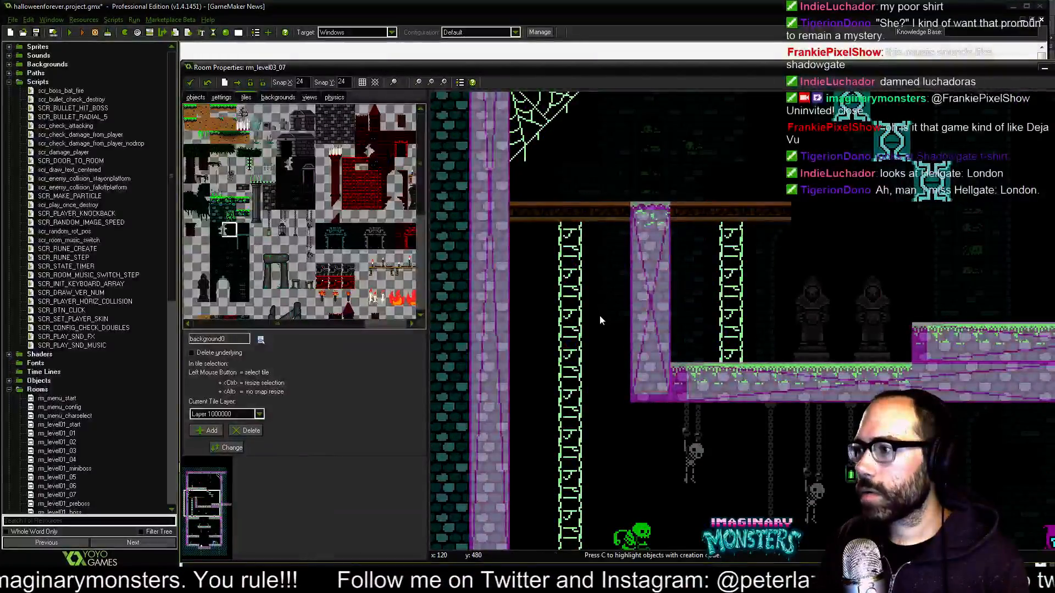
{"action": "middle_click_drag", "start_coordinate": [617, 474], "coordinate": [575, 290]}
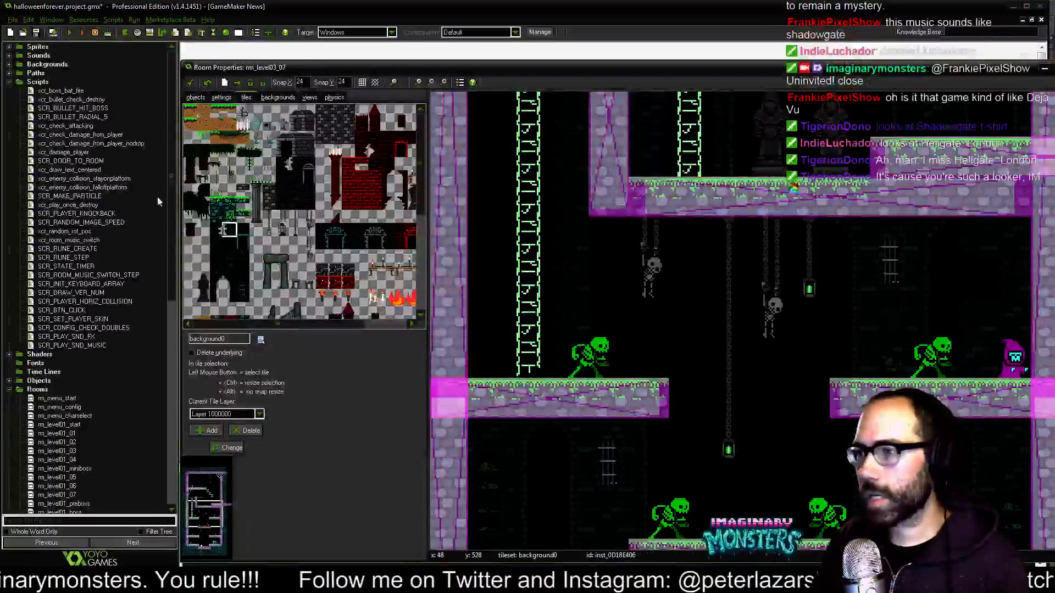
{"action": "left_click", "coordinate": [218, 230]}
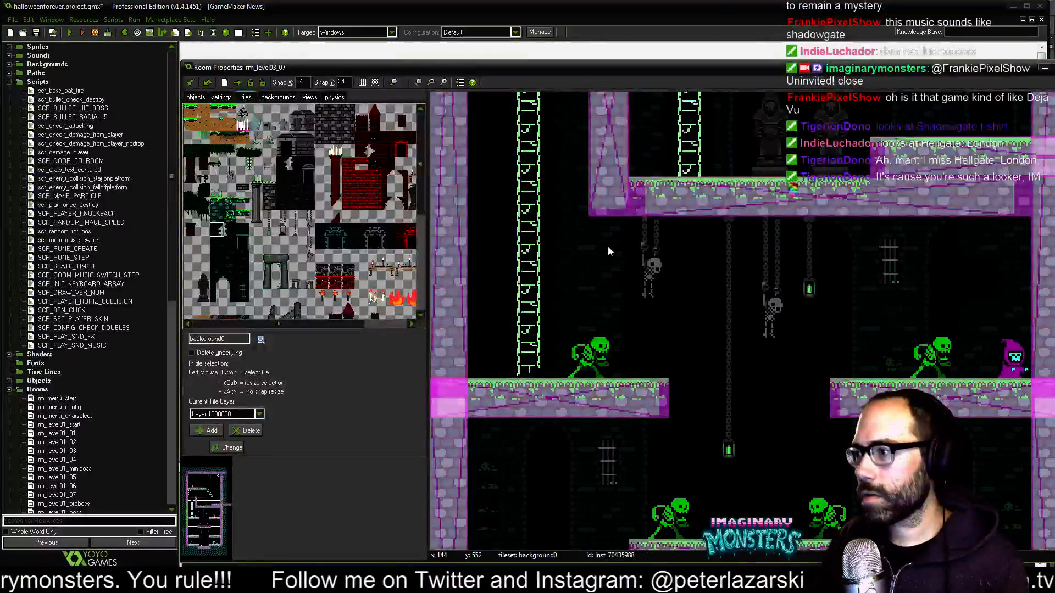
{"action": "middle_click_drag", "start_coordinate": [781, 254], "coordinate": [760, 331]}
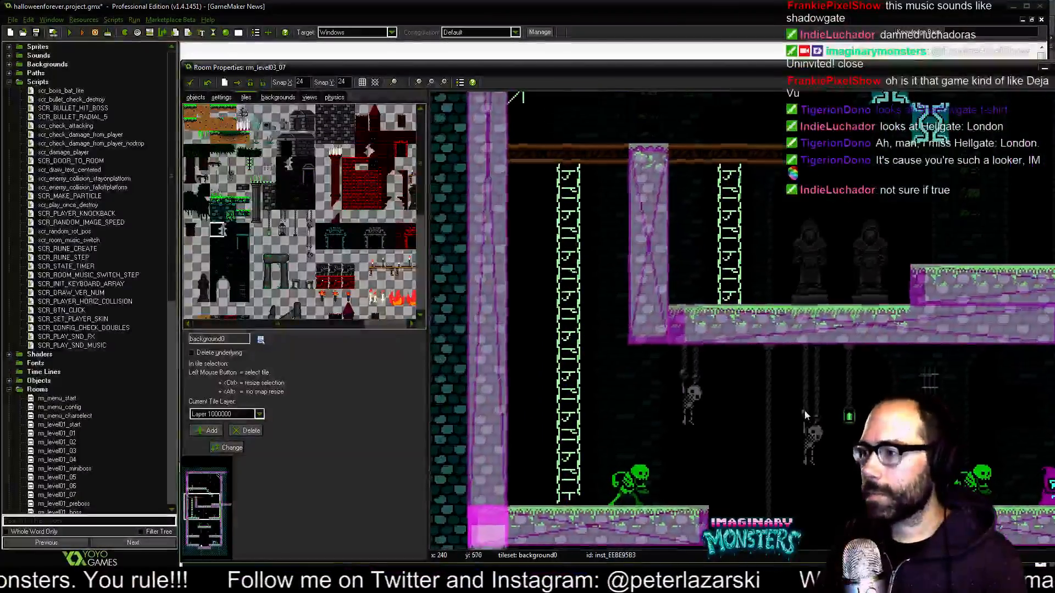
{"action": "scroll", "coordinate": [793, 383], "scroll_direction": "up", "scroll_amount": 5}
{"action": "scroll", "coordinate": [793, 518], "scroll_direction": "down", "scroll_amount": 6}
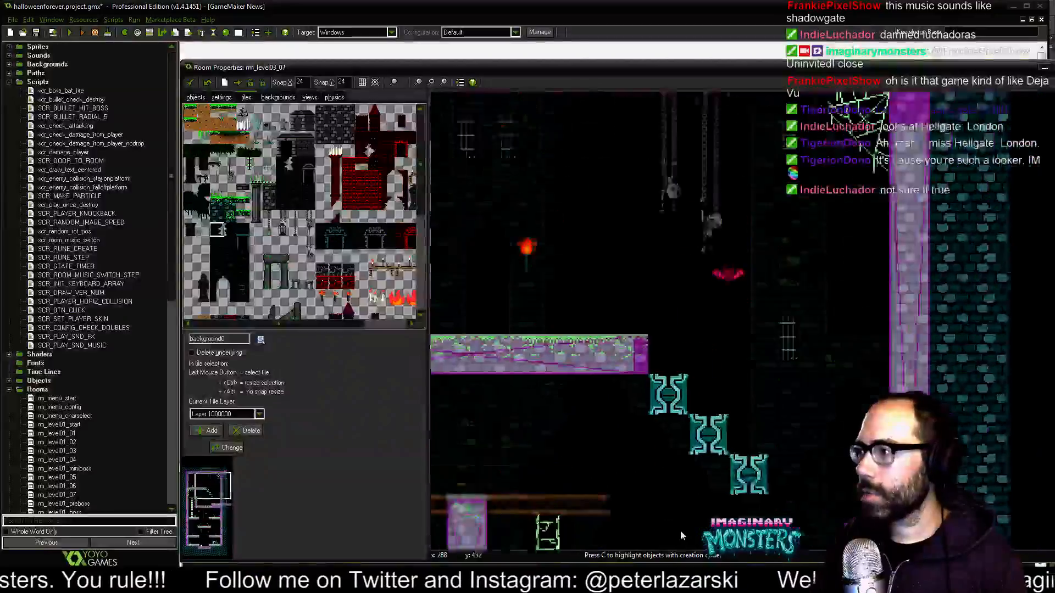
Inspect the decorated background across the whole room, from the pumpkin's platform and torches to the spike pit at the base.
{"action": "scroll", "coordinate": [720, 235], "scroll_direction": "down", "scroll_amount": 1, "text": "ctrl"}
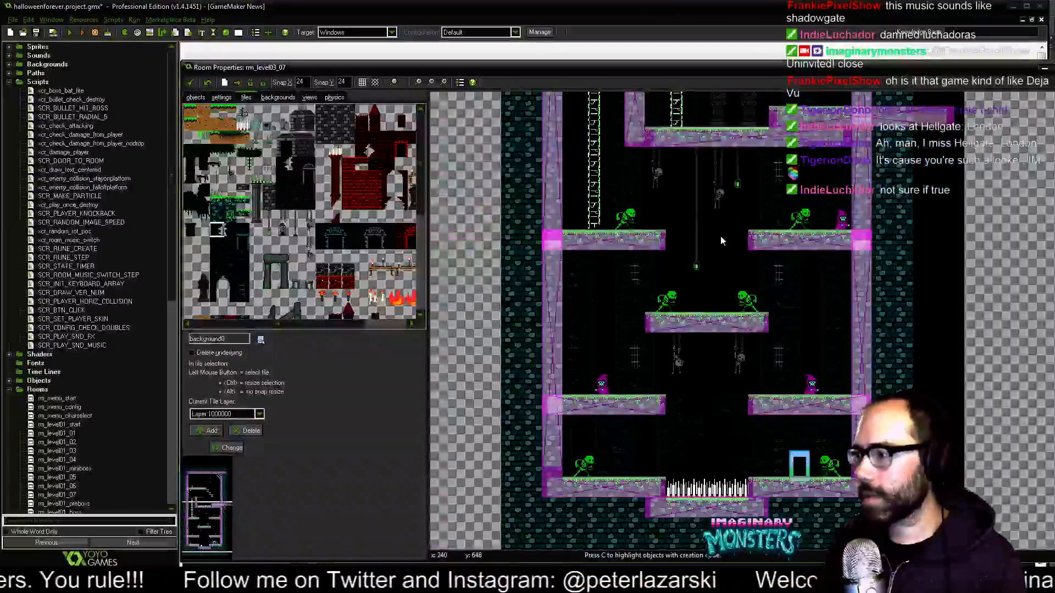
{"action": "scroll", "coordinate": [720, 235], "scroll_direction": "down", "scroll_amount": 2}
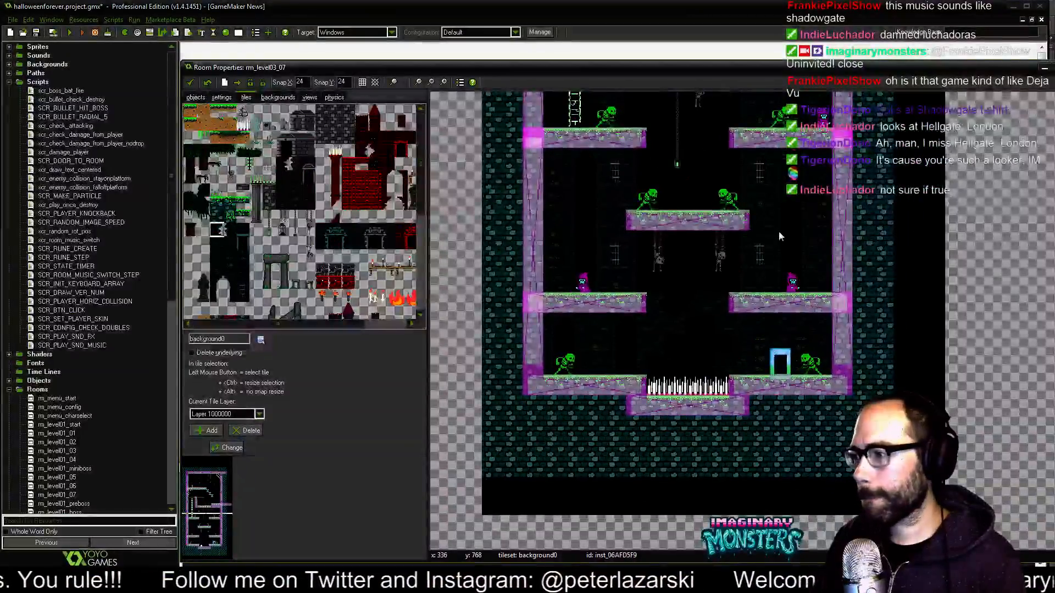
{"action": "scroll", "coordinate": [635, 495], "scroll_direction": "up", "scroll_amount": 6}
{"action": "scroll", "coordinate": [636, 495], "scroll_direction": "up", "scroll_amount": 4}
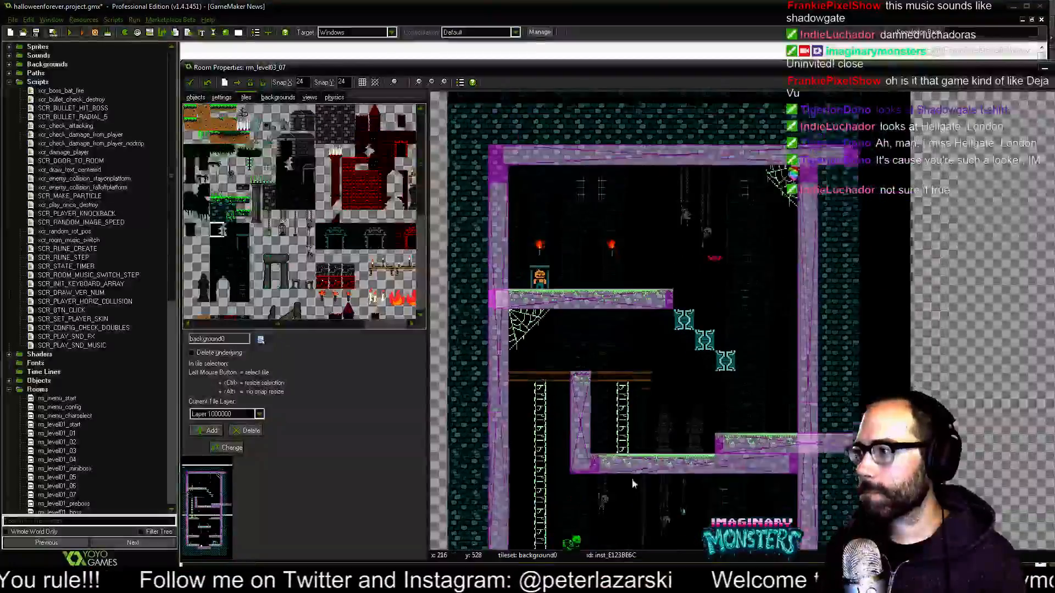
{"action": "scroll", "coordinate": [626, 450], "scroll_direction": "down", "scroll_amount": 1}
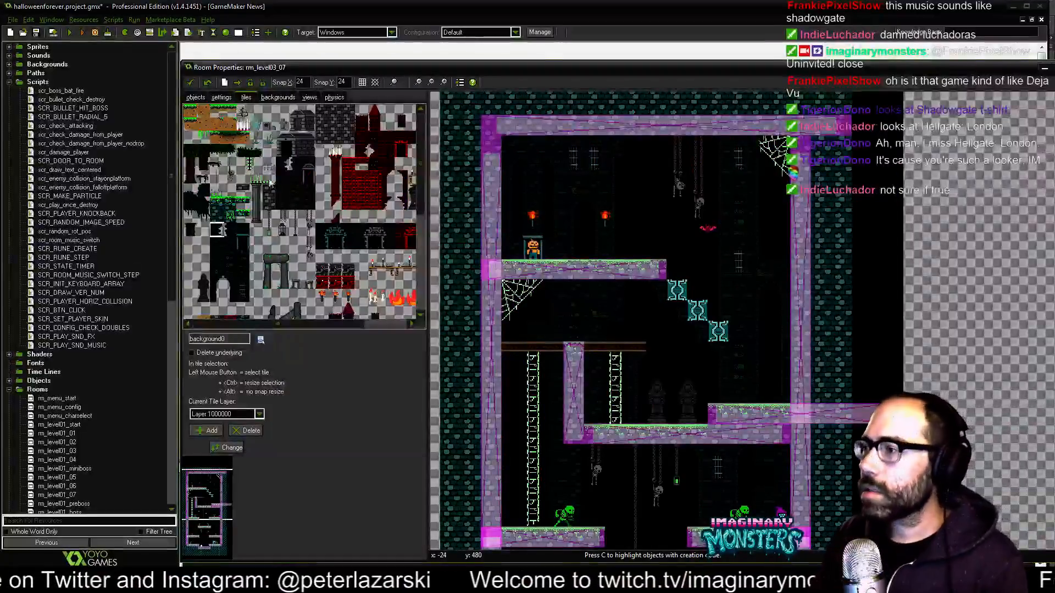
{"action": "scroll", "coordinate": [680, 236], "scroll_direction": "up", "scroll_amount": 3, "text": "ctrl"}
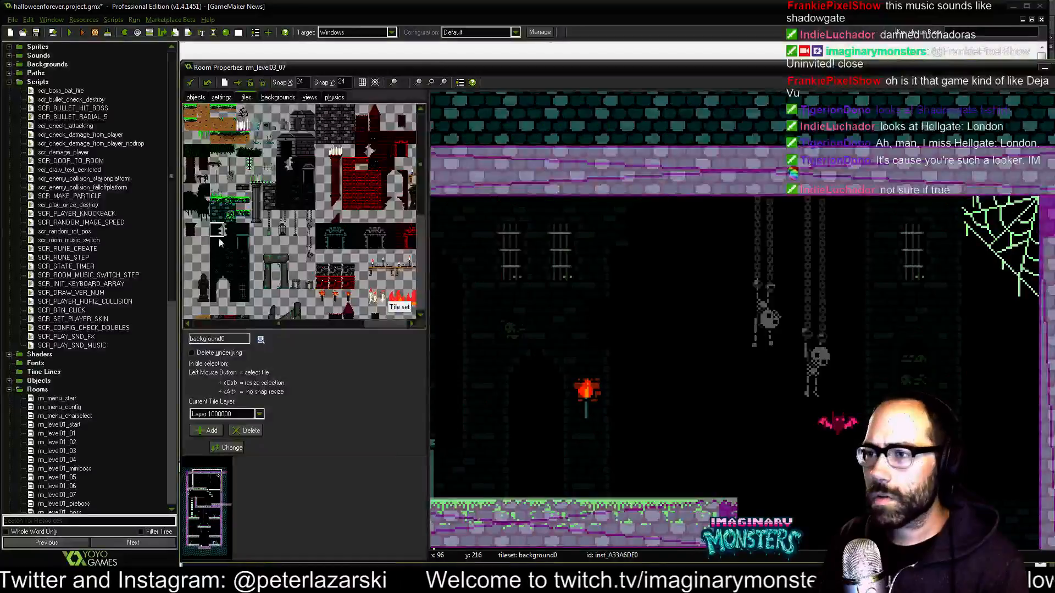
{"action": "middle_click_drag", "start_coordinate": [632, 377], "coordinate": [662, 288]}
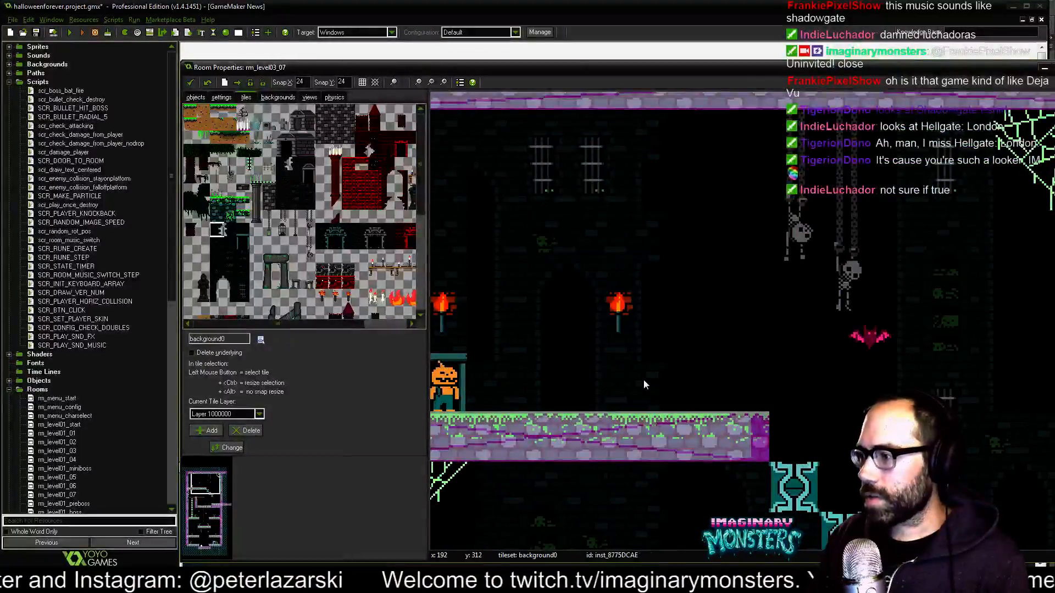
{"action": "middle_click_drag", "start_coordinate": [789, 416], "coordinate": [714, 421]}
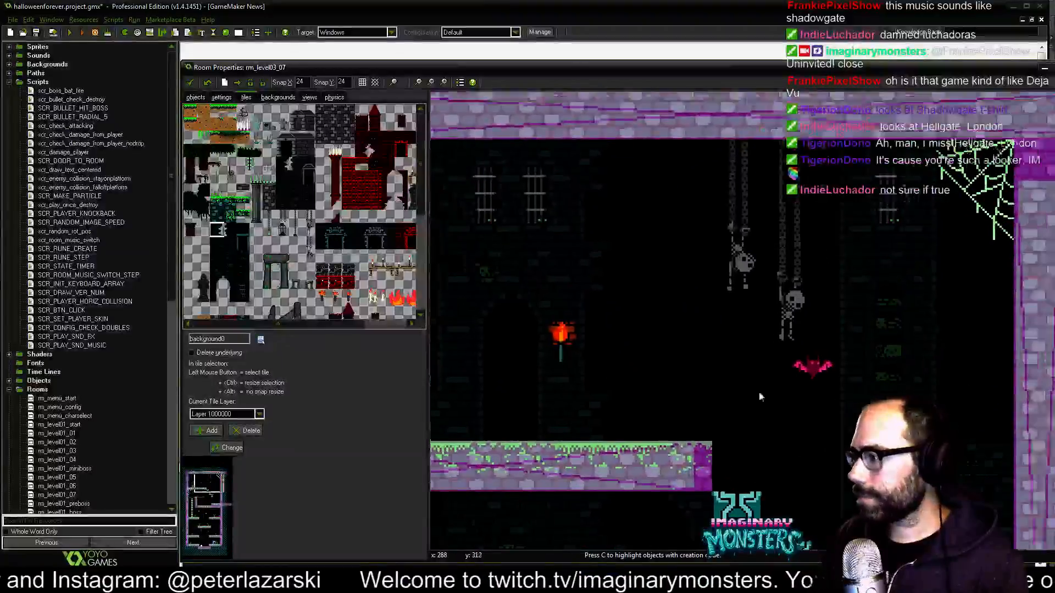
{"action": "middle_click_drag", "start_coordinate": [760, 397], "coordinate": [525, 389]}
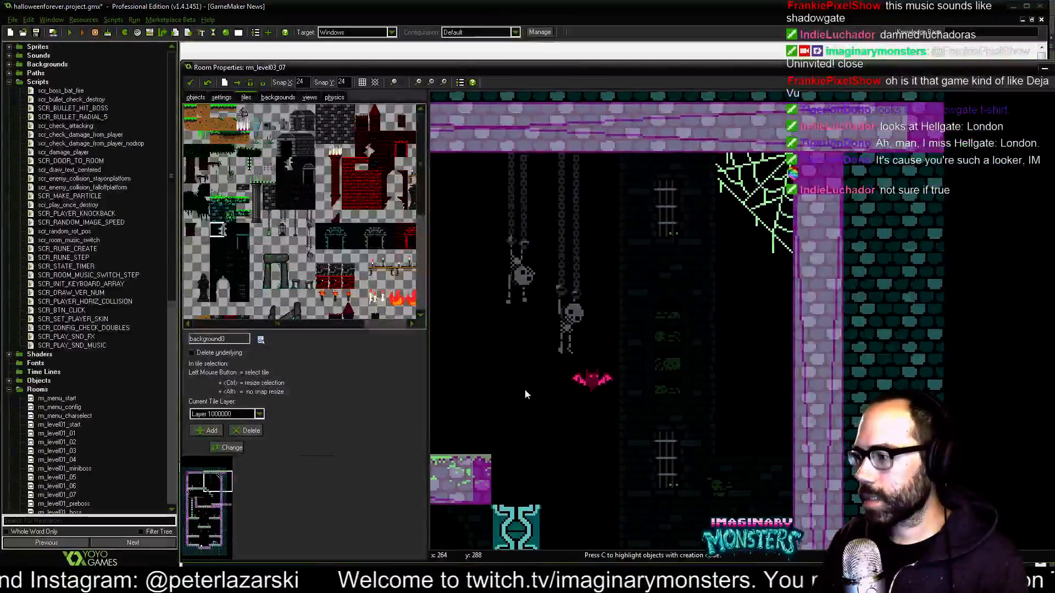
{"action": "left_click", "coordinate": [233, 231]}
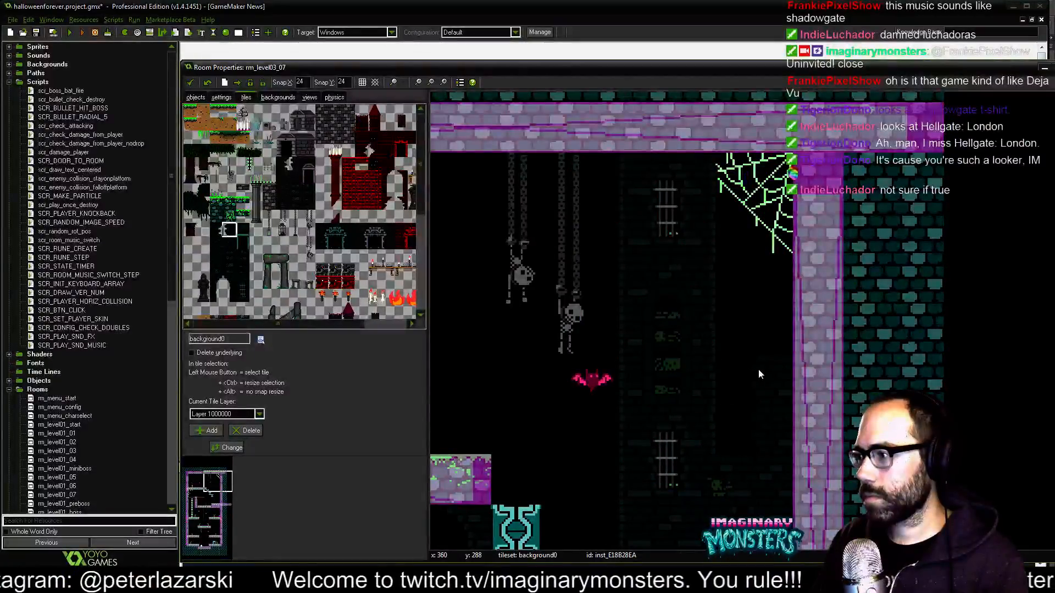
{"action": "scroll", "coordinate": [766, 423], "scroll_direction": "down", "scroll_amount": 3}
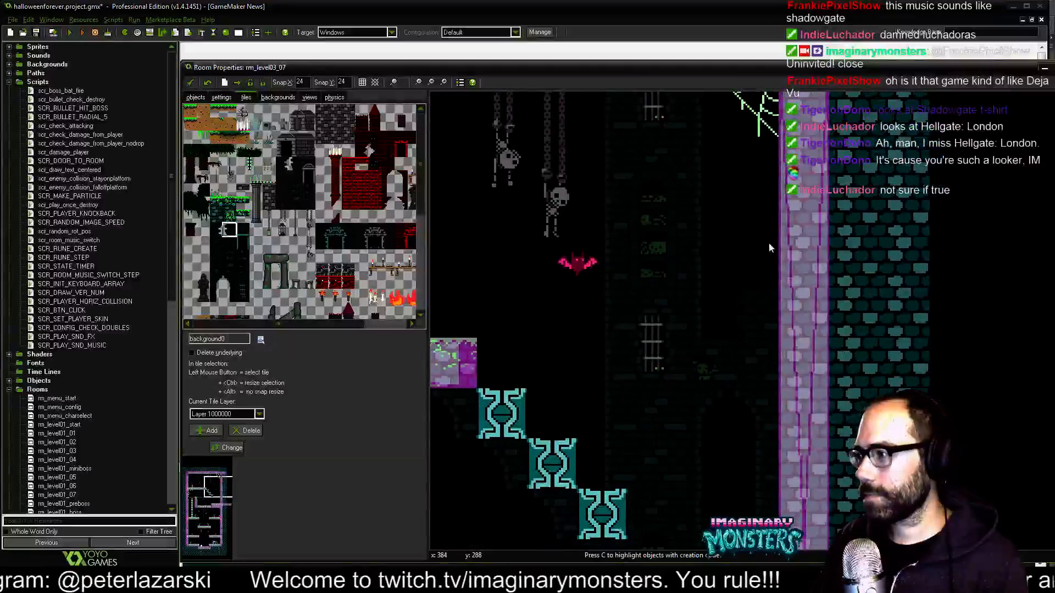
{"action": "scroll", "coordinate": [769, 243], "scroll_direction": "down", "scroll_amount": 5}
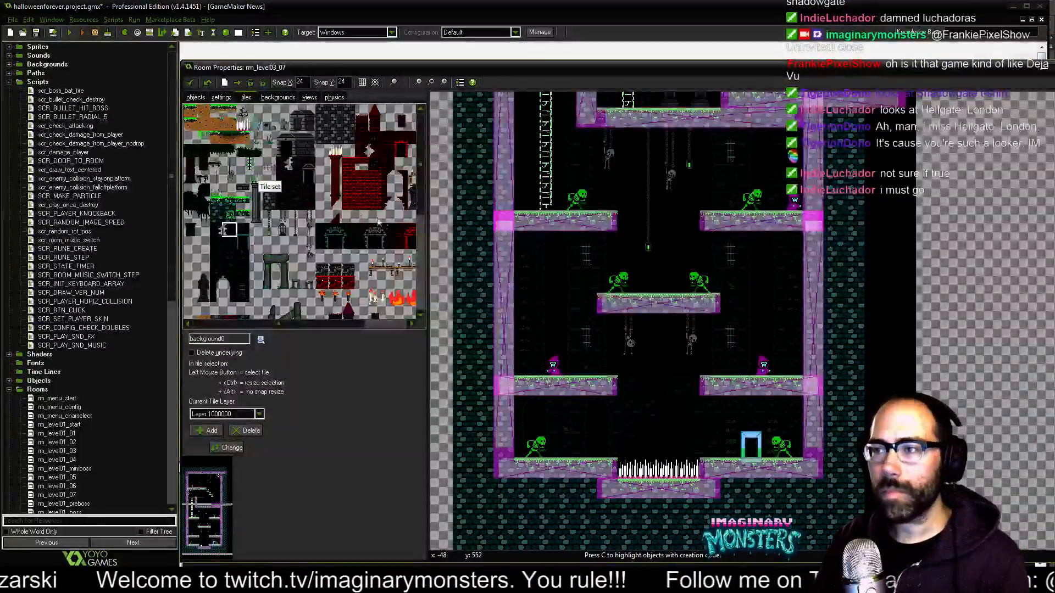
Place a small cobweb tile from the tileset under the right end of the floating platform with the two skeletons.
{"action": "left_click_drag", "start_coordinate": [420, 201], "coordinate": [422, 322]}
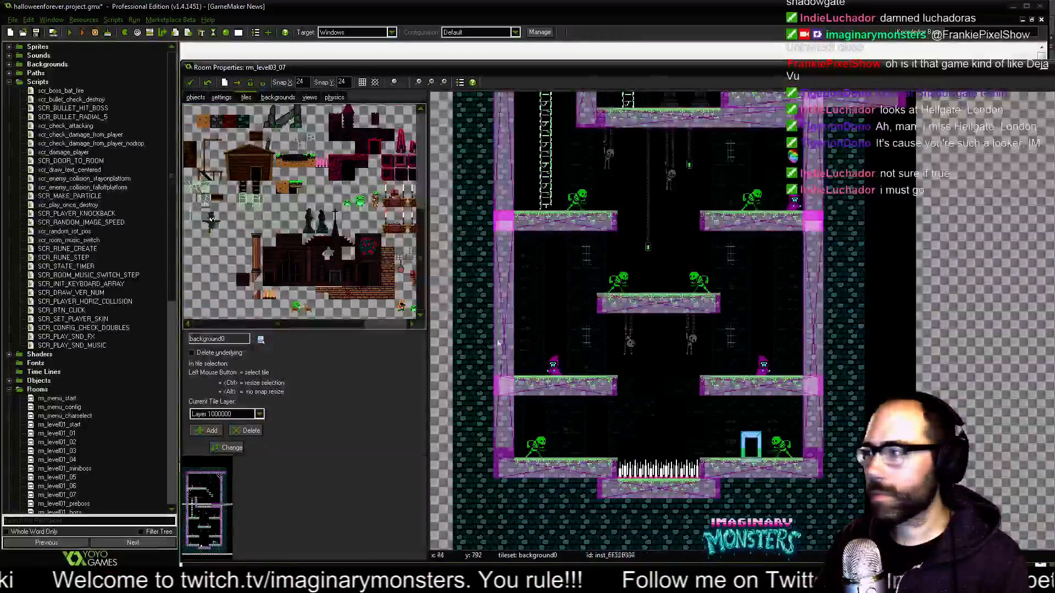
{"action": "scroll", "coordinate": [508, 339], "scroll_direction": "up", "scroll_amount": 2}
{"action": "middle_click_drag", "start_coordinate": [879, 323], "coordinate": [619, 297]}
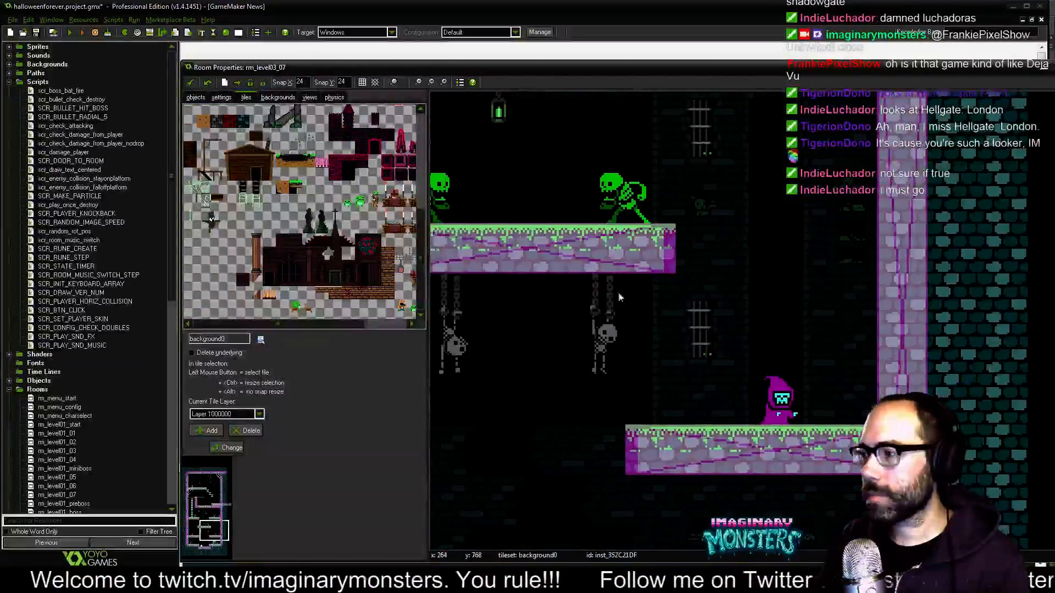
{"action": "left_click", "coordinate": [555, 301]}
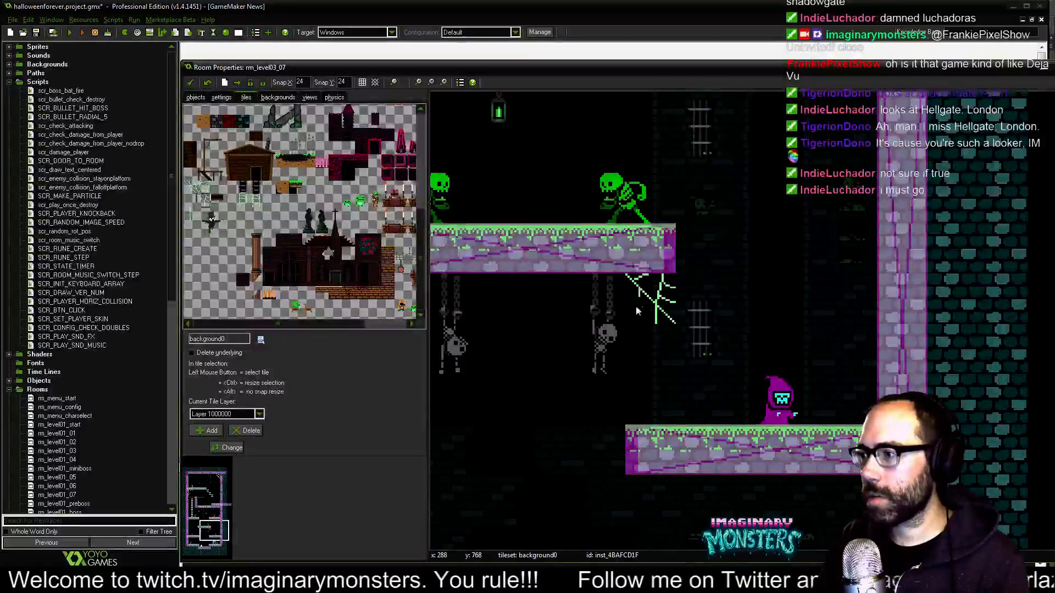
{"action": "left_click_drag", "start_coordinate": [615, 307], "coordinate": [599, 280]}
Add a second small cobweb, flip it horizontally, and hang it under the left end of the same floating platform.
{"action": "scroll", "coordinate": [659, 280], "scroll_direction": "up", "scroll_amount": 10}
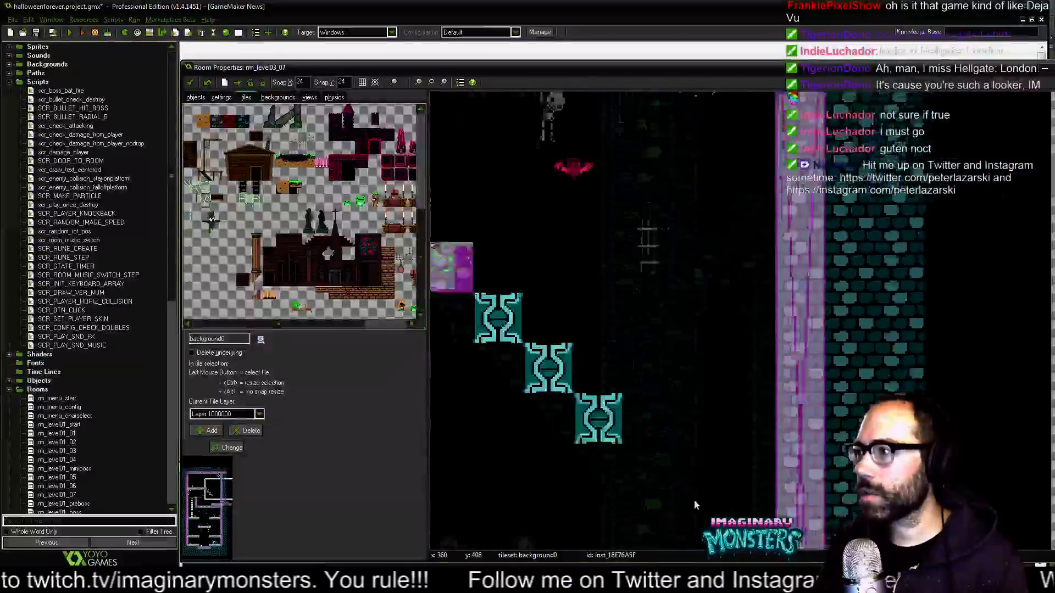
{"action": "scroll", "coordinate": [695, 504], "scroll_direction": "down", "scroll_amount": 10}
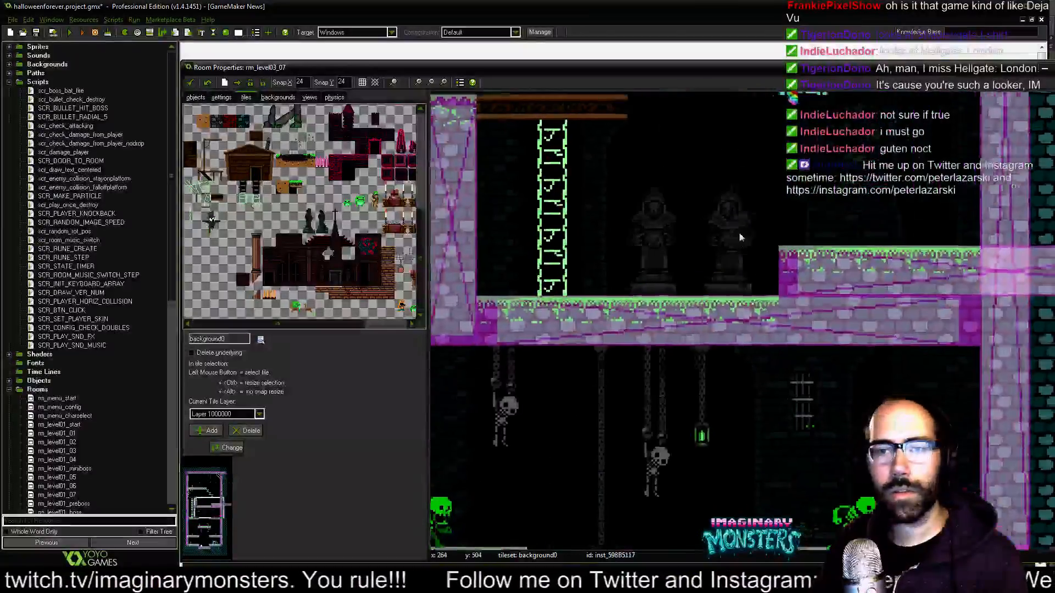
{"action": "scroll", "coordinate": [740, 237], "scroll_direction": "down", "scroll_amount": 5}
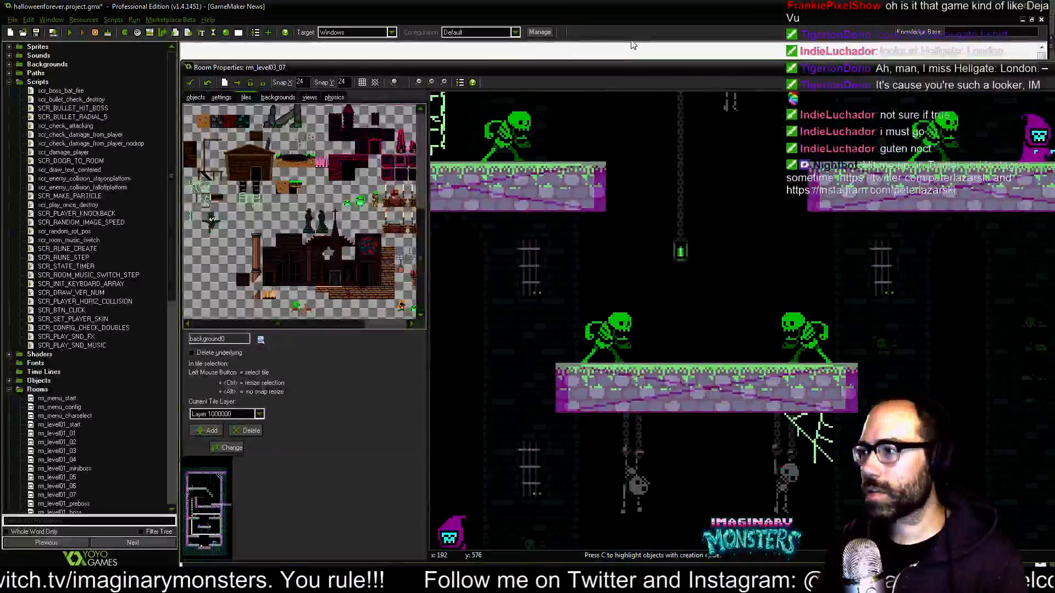
{"action": "middle_click_drag", "start_coordinate": [579, 274], "coordinate": [573, 157]}
{"action": "scroll", "coordinate": [546, 314], "scroll_direction": "up", "scroll_amount": 3}
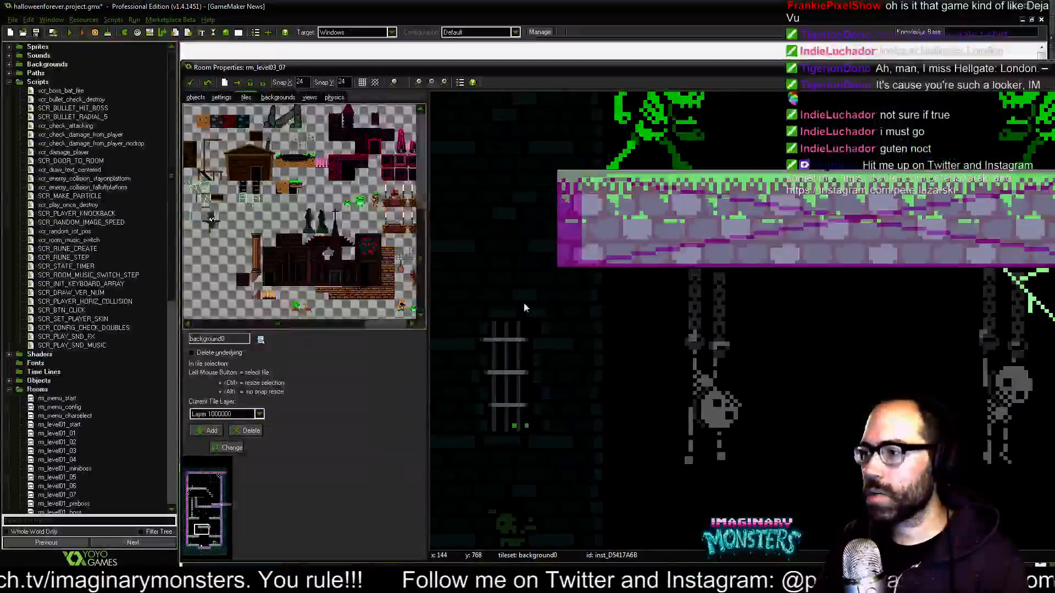
{"action": "middle_click_drag", "start_coordinate": [646, 303], "coordinate": [560, 268]}
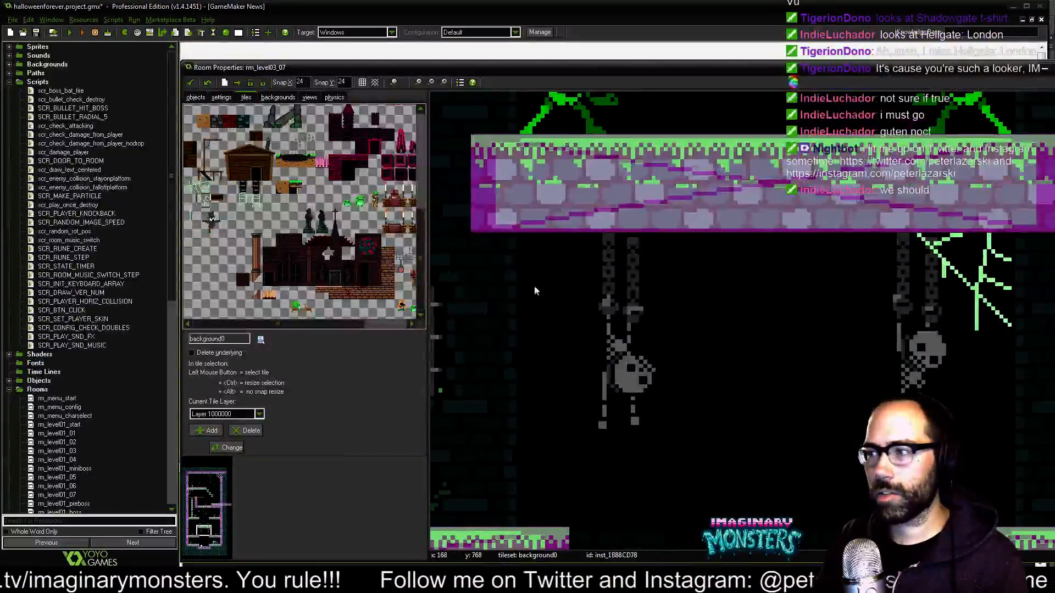
{"action": "left_click", "coordinate": [730, 318]}
{"action": "right_click", "coordinate": [752, 335]}
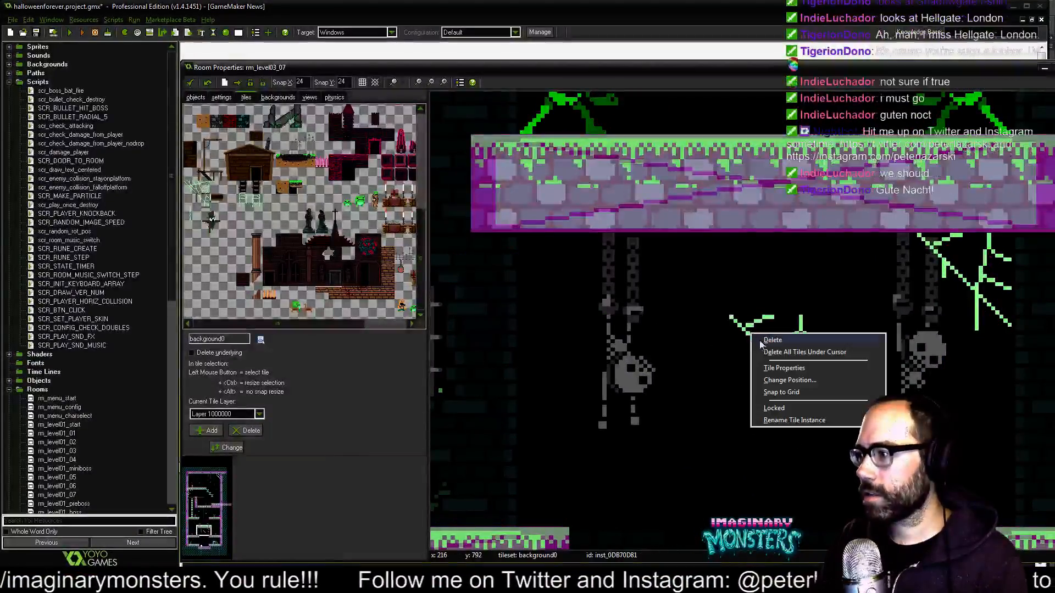
{"action": "left_click", "coordinate": [805, 369]}
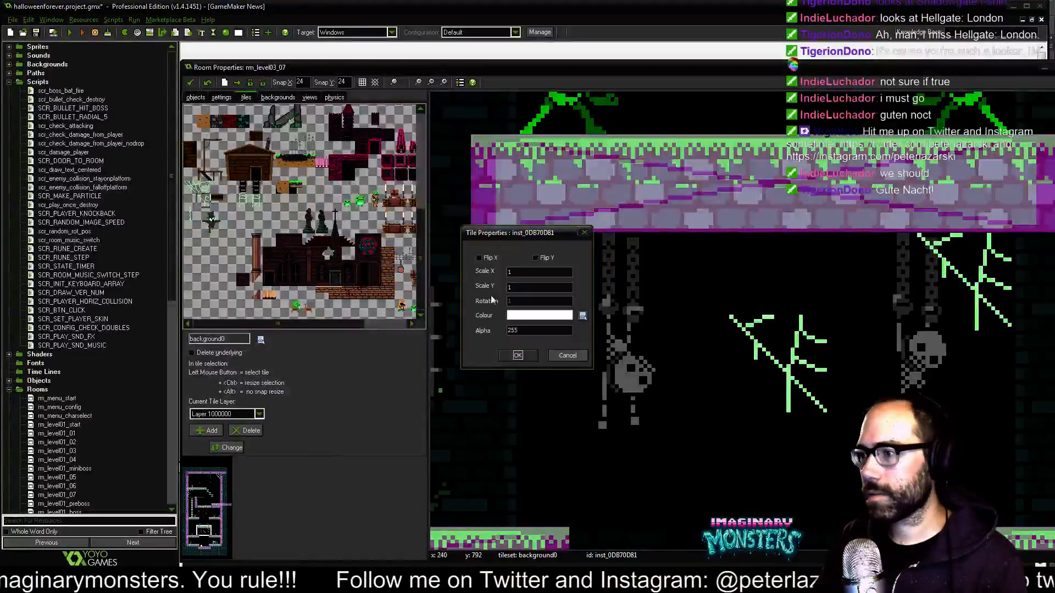
{"action": "left_click", "coordinate": [518, 356]}
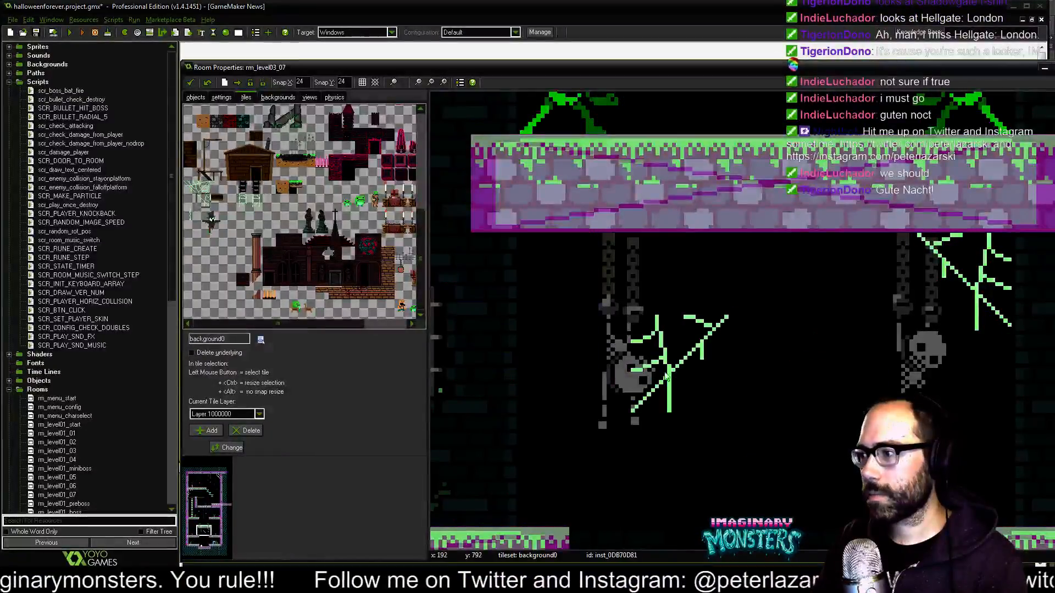
{"action": "left_click_drag", "start_coordinate": [691, 353], "coordinate": [582, 269]}
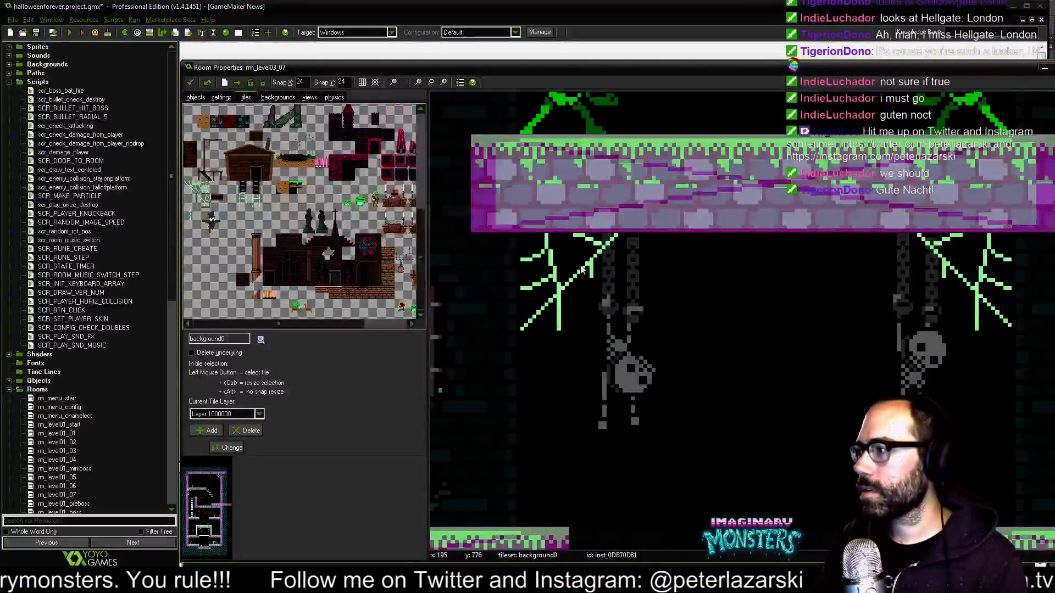
Hang another small cobweb on the underside of the right ledge where the skeleton and hooded enemy stand, over the dark arch.
{"action": "scroll", "coordinate": [624, 295], "scroll_direction": "down", "scroll_amount": 2, "text": "ctrl"}
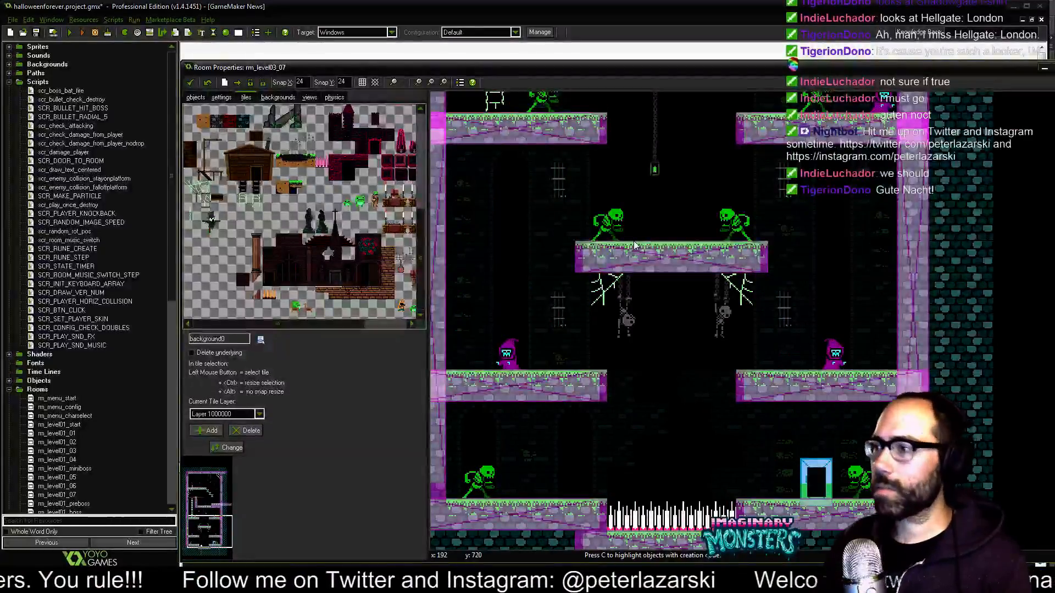
{"action": "scroll", "coordinate": [789, 330], "scroll_direction": "up", "scroll_amount": 5}
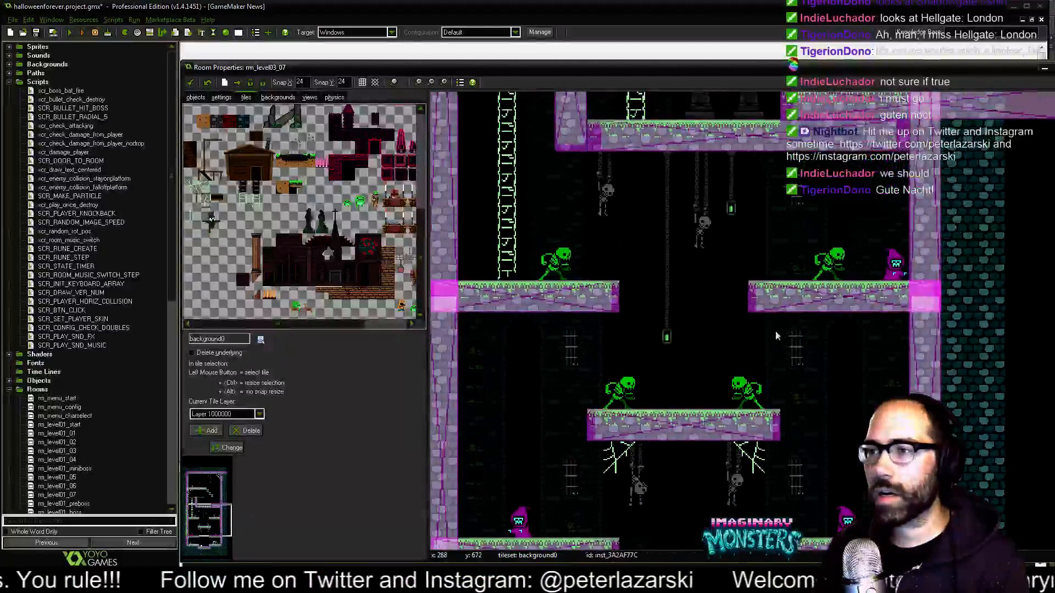
{"action": "middle_click_drag", "start_coordinate": [884, 380], "coordinate": [750, 401]}
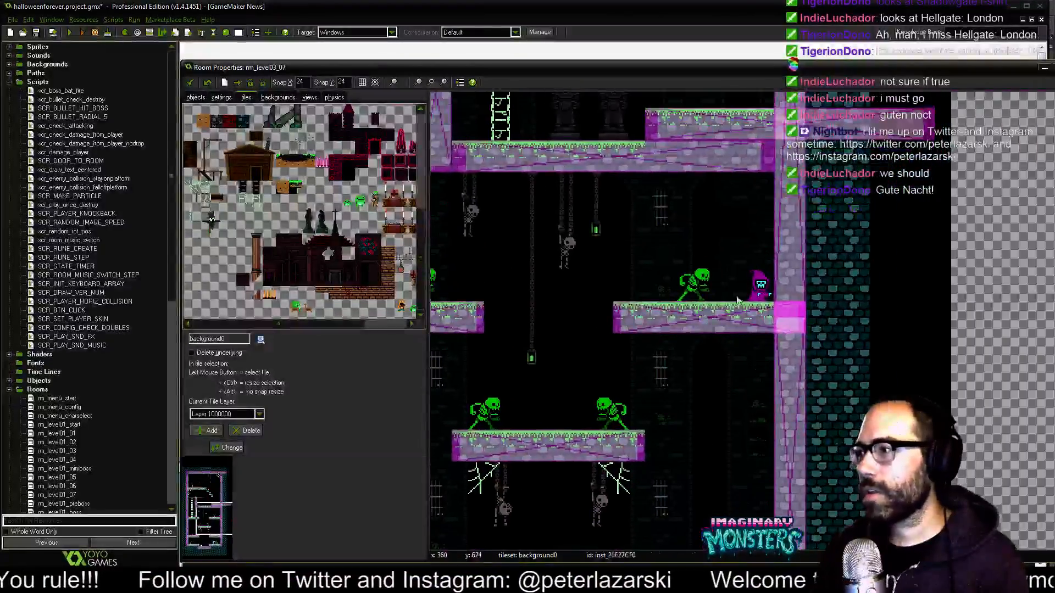
{"action": "left_click", "coordinate": [743, 221]}
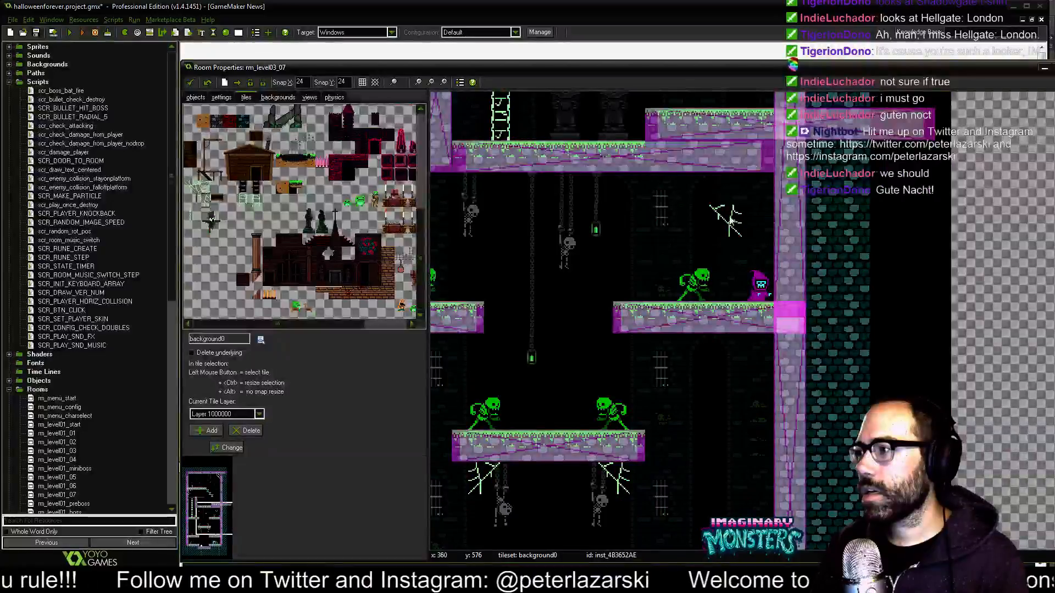
{"action": "left_click_drag", "start_coordinate": [736, 216], "coordinate": [704, 347]}
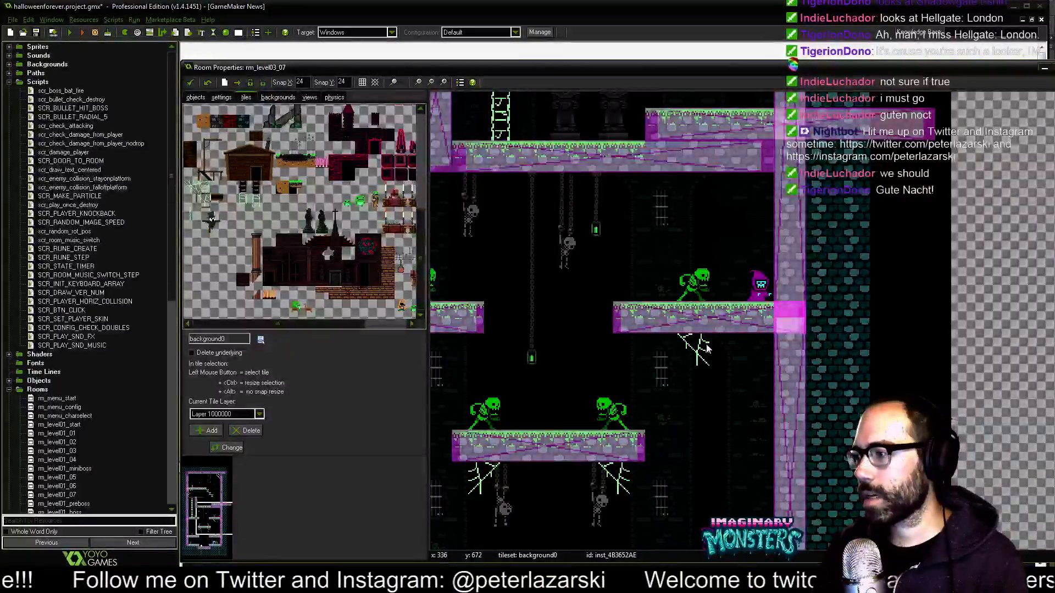
{"action": "scroll", "coordinate": [706, 368], "scroll_direction": "up", "scroll_amount": 4}
{"action": "left_click_drag", "start_coordinate": [686, 291], "coordinate": [776, 311], "text": "ctrl+alt"}
{"action": "key", "text": "ctrl+z"}
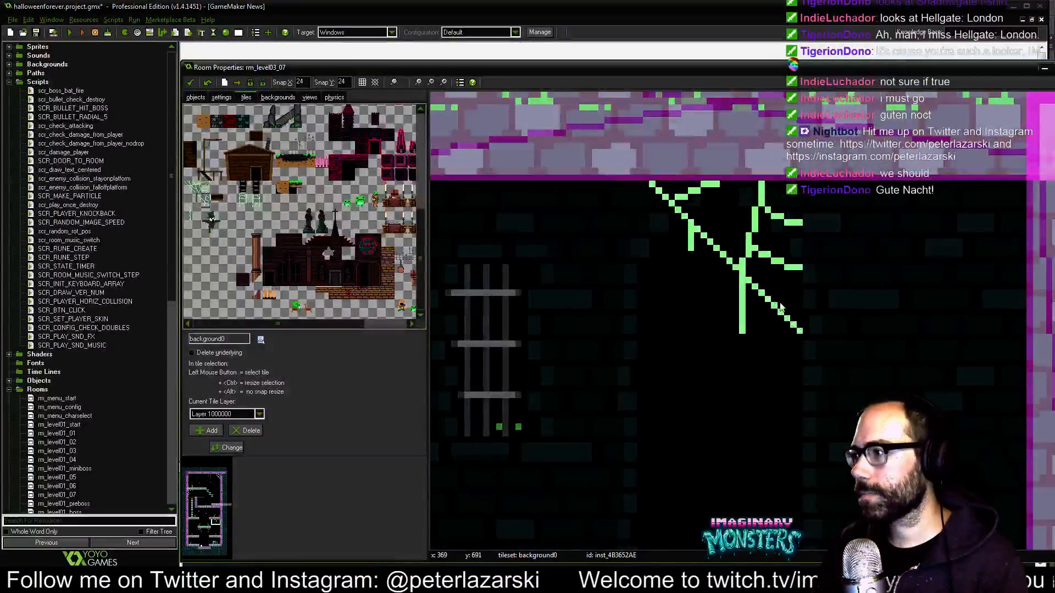
{"action": "scroll", "coordinate": [749, 363], "scroll_direction": "down", "scroll_amount": 5}
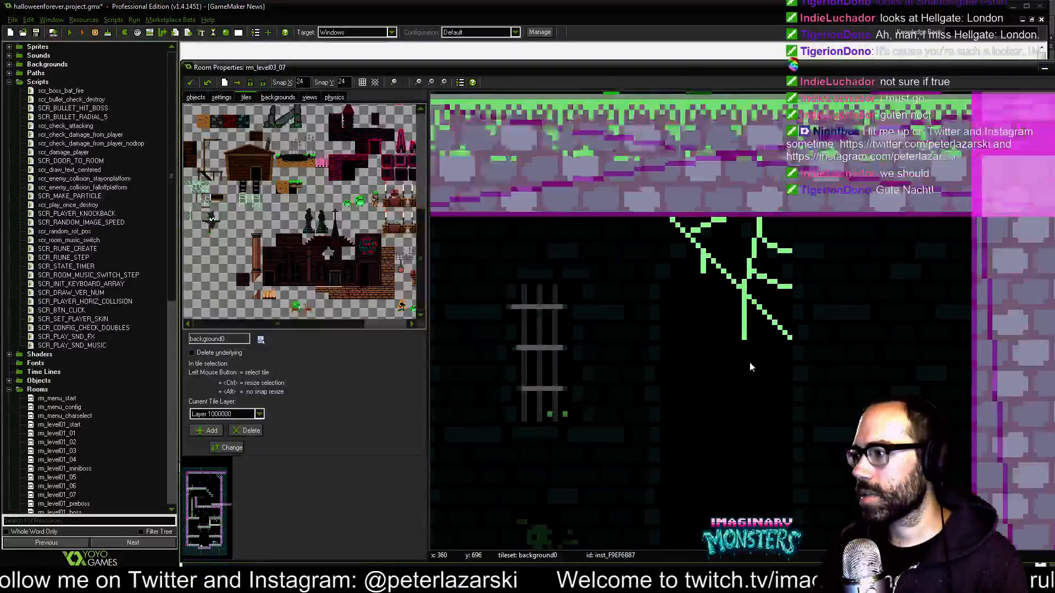
Add a large cobweb tile in the gap between the left and right ledges, flip it horizontally, and reposition it.
{"action": "middle_click_drag", "start_coordinate": [655, 391], "coordinate": [1045, 340]}
{"action": "middle_click_drag", "start_coordinate": [494, 378], "coordinate": [493, 416]}
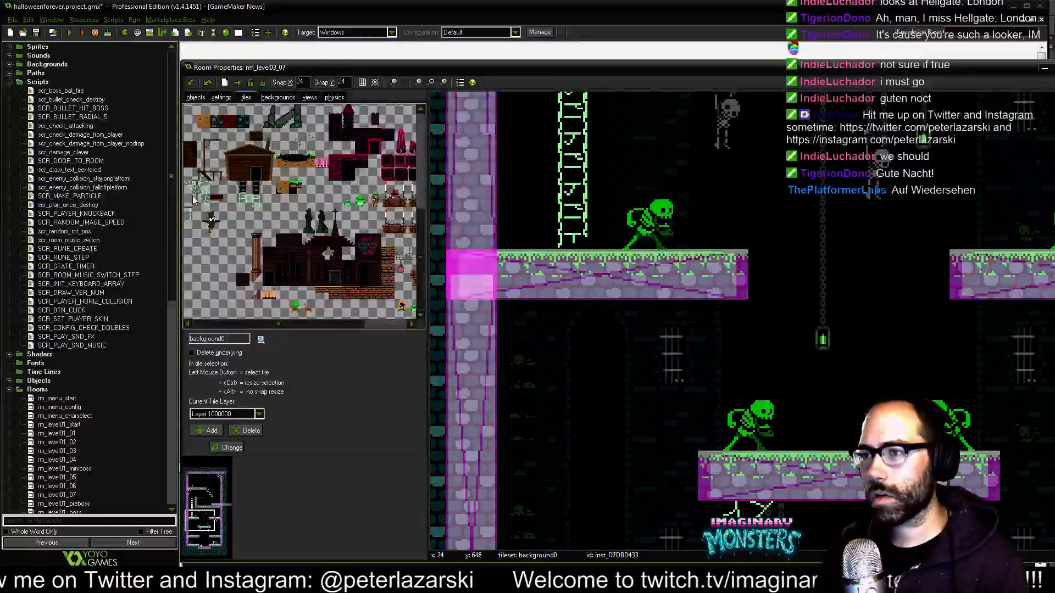
{"action": "left_click", "coordinate": [869, 300]}
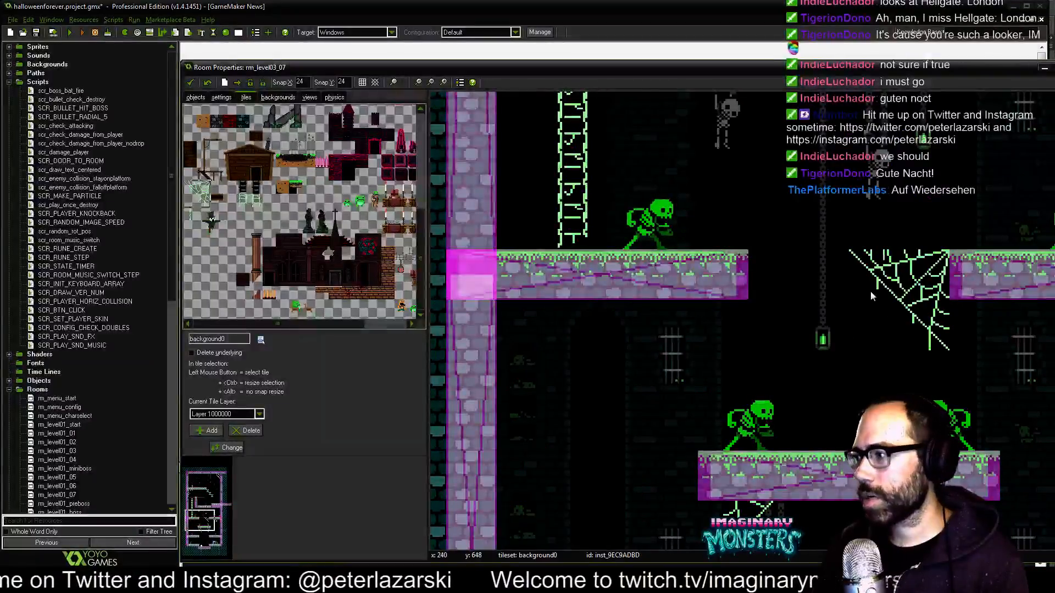
{"action": "right_click", "coordinate": [909, 275]}
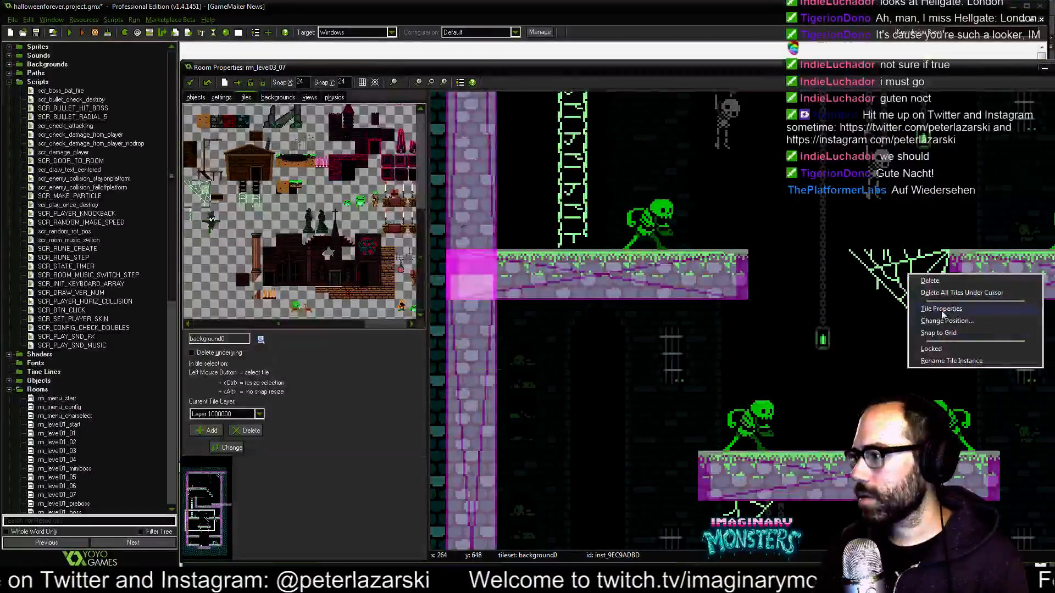
{"action": "left_click", "coordinate": [941, 310]}
{"action": "left_click", "coordinate": [488, 257]}
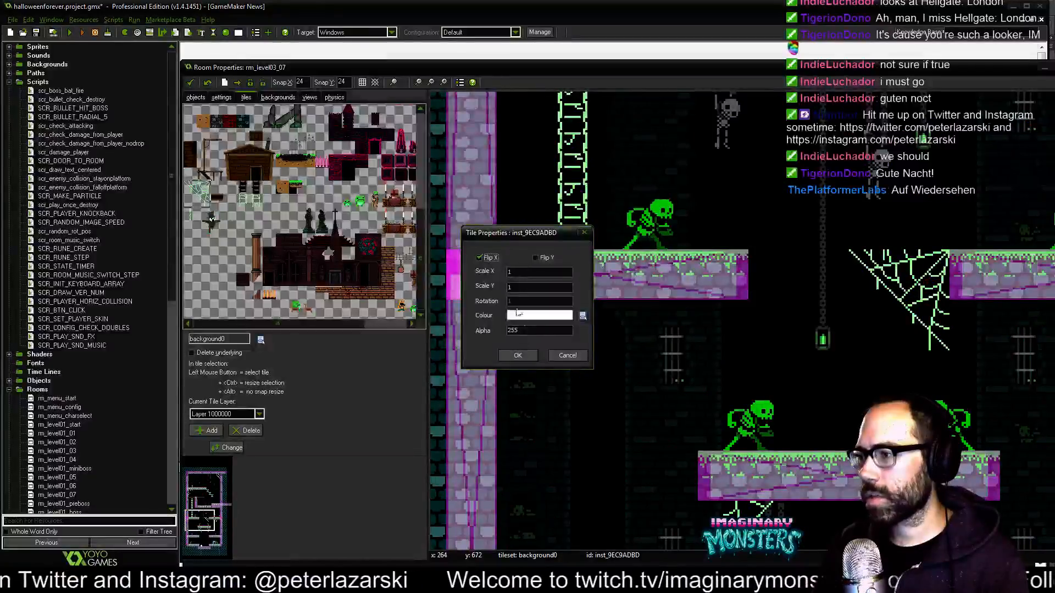
{"action": "left_click", "coordinate": [517, 356]}
{"action": "left_click_drag", "start_coordinate": [802, 269], "coordinate": [941, 260]}
{"action": "right_click", "coordinate": [894, 263]}
{"action": "middle_click_drag", "start_coordinate": [824, 336], "coordinate": [717, 195]}
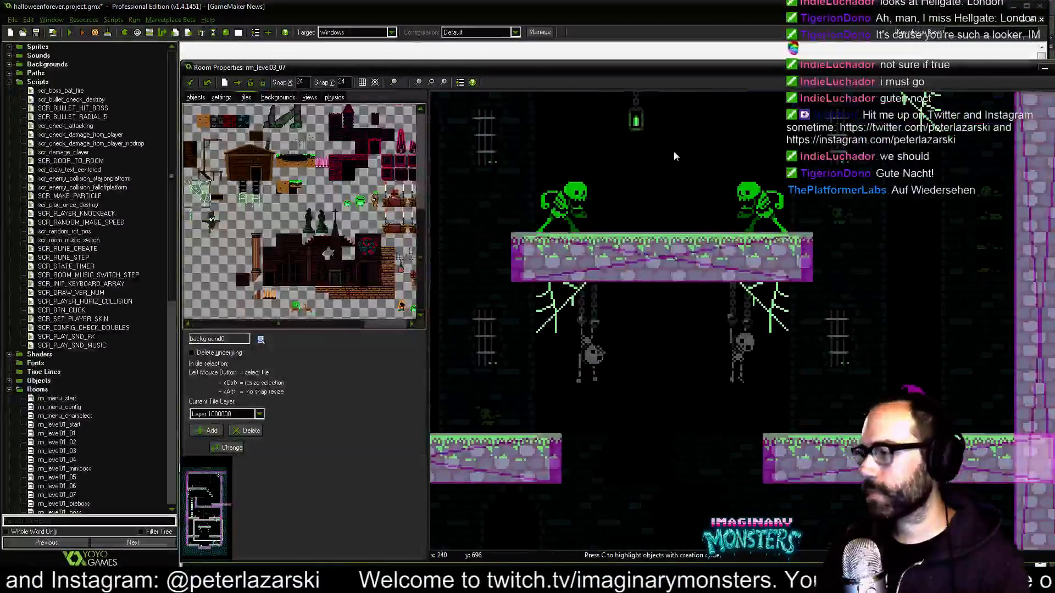
Hang a chain tile from the underside of the floating platform, between the two hanging skeletons.
{"action": "scroll", "coordinate": [675, 151], "scroll_direction": "down", "scroll_amount": 1, "text": "ctrl"}
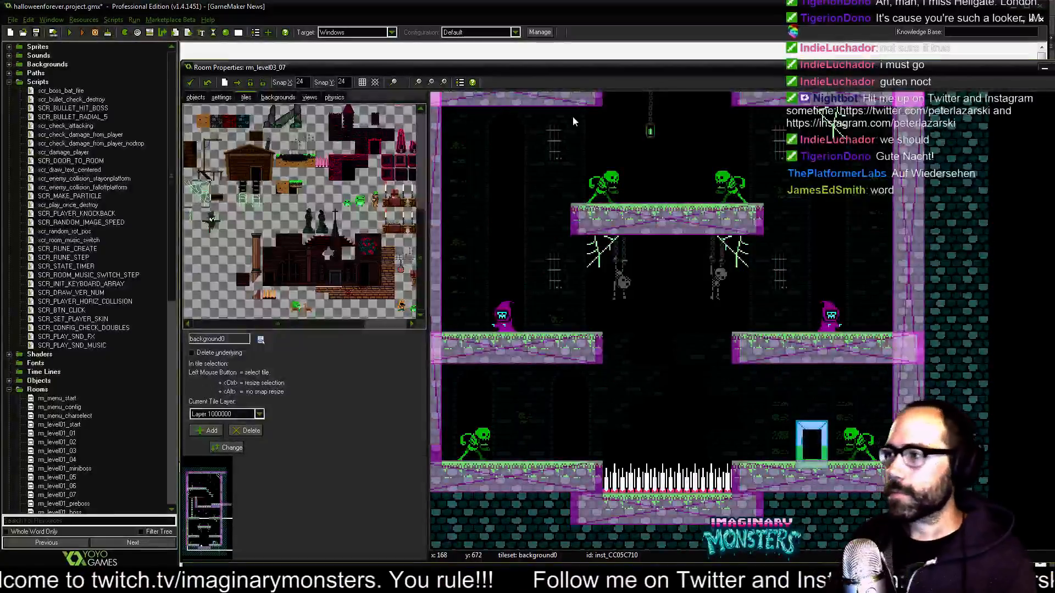
{"action": "middle_click_drag", "start_coordinate": [675, 258], "coordinate": [676, 342]}
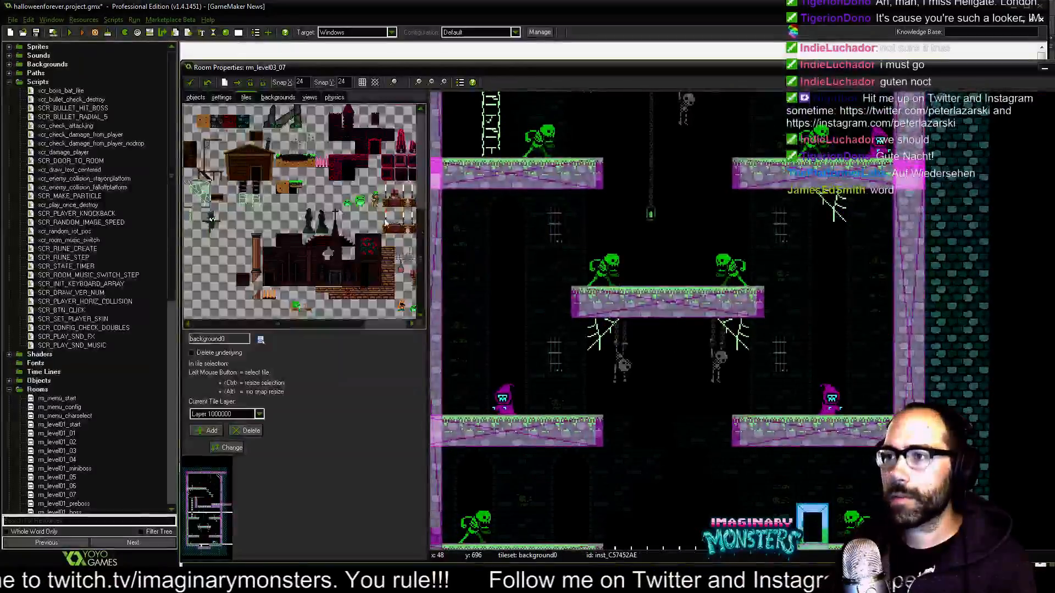
{"action": "scroll", "coordinate": [417, 200], "scroll_direction": "up", "scroll_amount": 3}
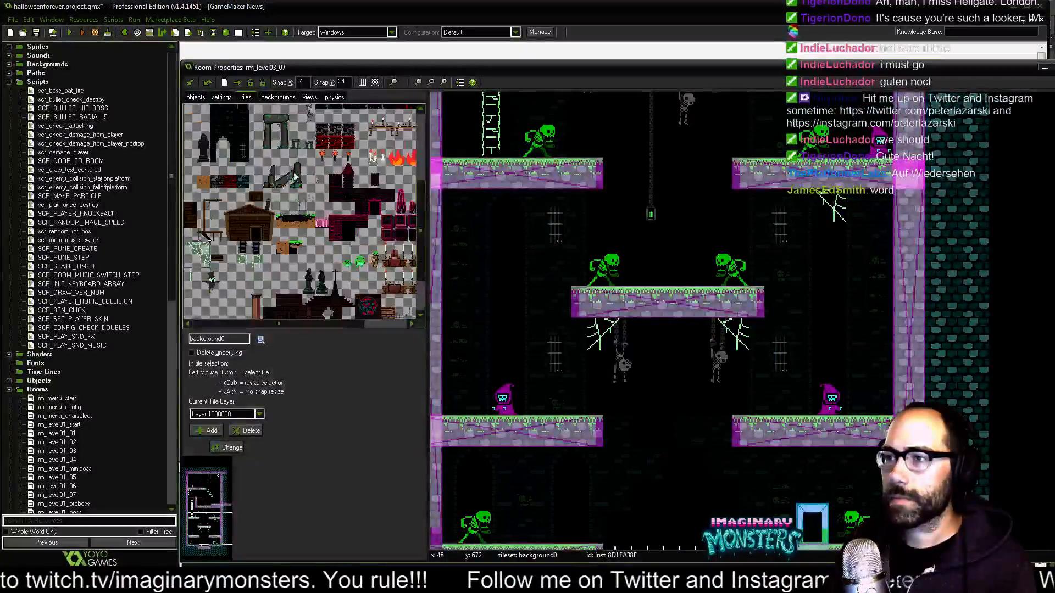
{"action": "scroll", "coordinate": [416, 211], "scroll_direction": "up", "scroll_amount": 3}
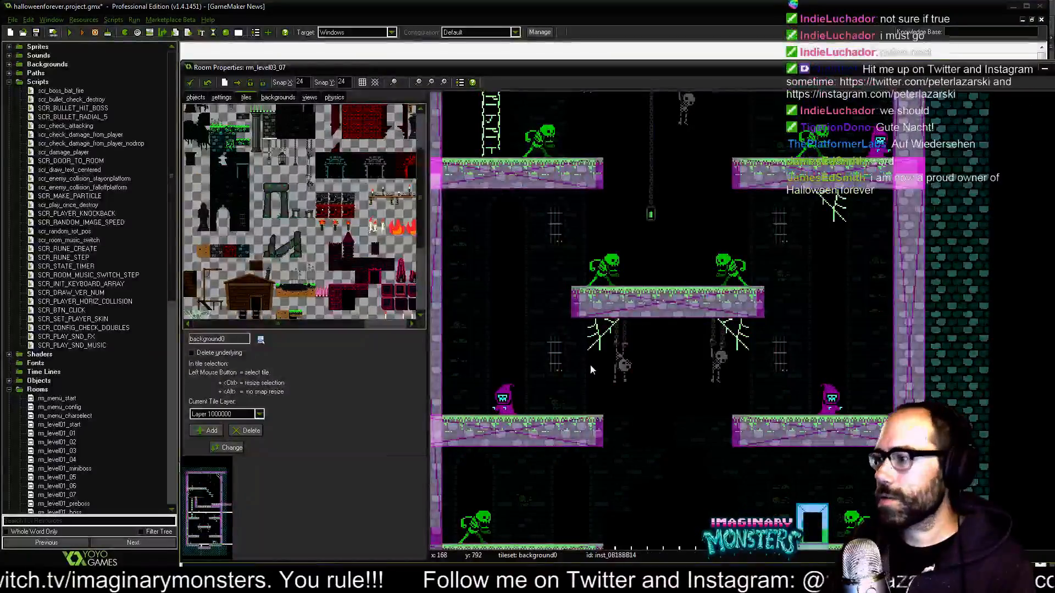
{"action": "scroll", "coordinate": [589, 363], "scroll_direction": "up", "scroll_amount": 1, "text": "ctrl"}
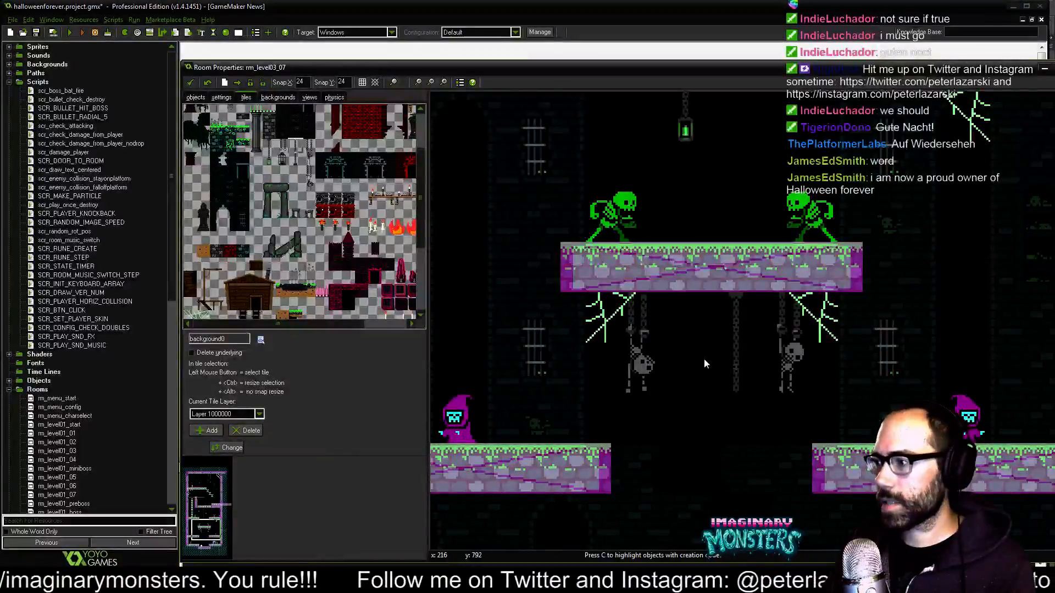
{"action": "middle_click_drag", "start_coordinate": [661, 341], "coordinate": [645, 319]}
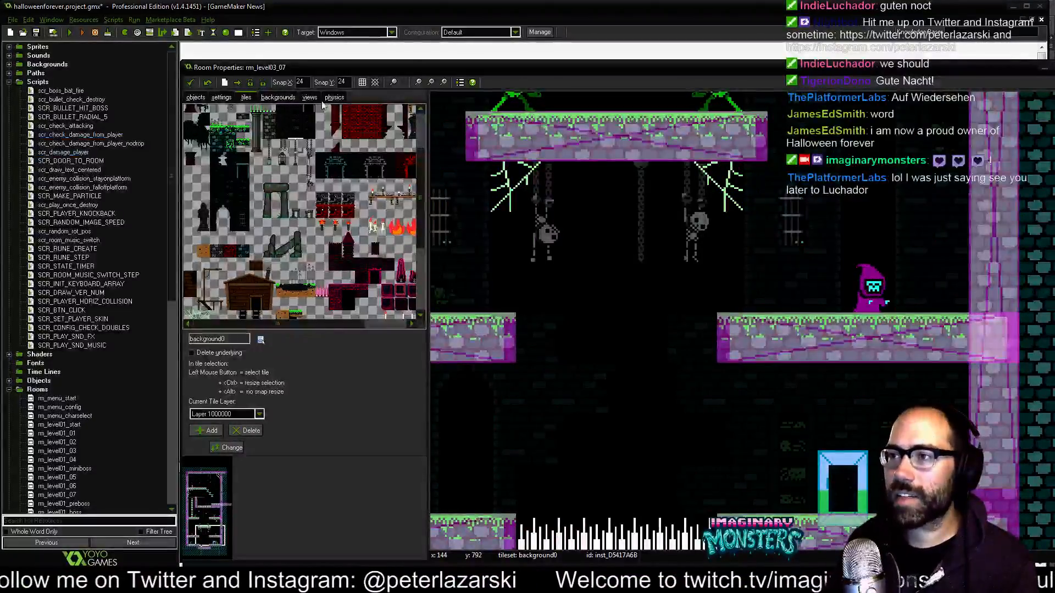
Duplicate the green lantern object that hangs on the chain above the floating platform.
{"action": "left_click", "coordinate": [196, 97]}
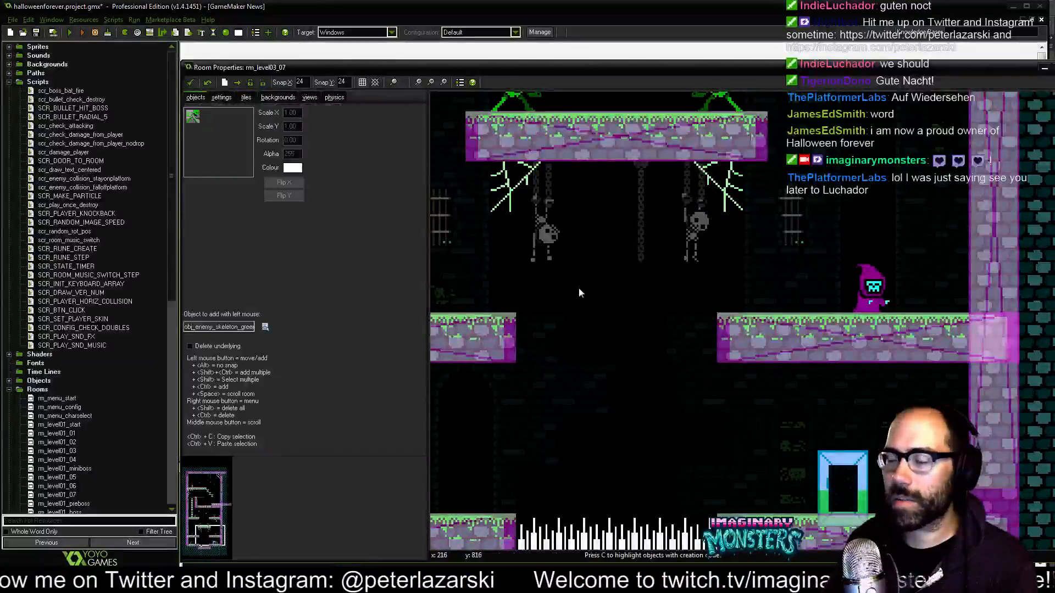
{"action": "scroll", "coordinate": [662, 340], "scroll_direction": "up", "scroll_amount": 1}
{"action": "scroll", "coordinate": [661, 340], "scroll_direction": "up", "scroll_amount": 10}
{"action": "left_click", "coordinate": [616, 279]}
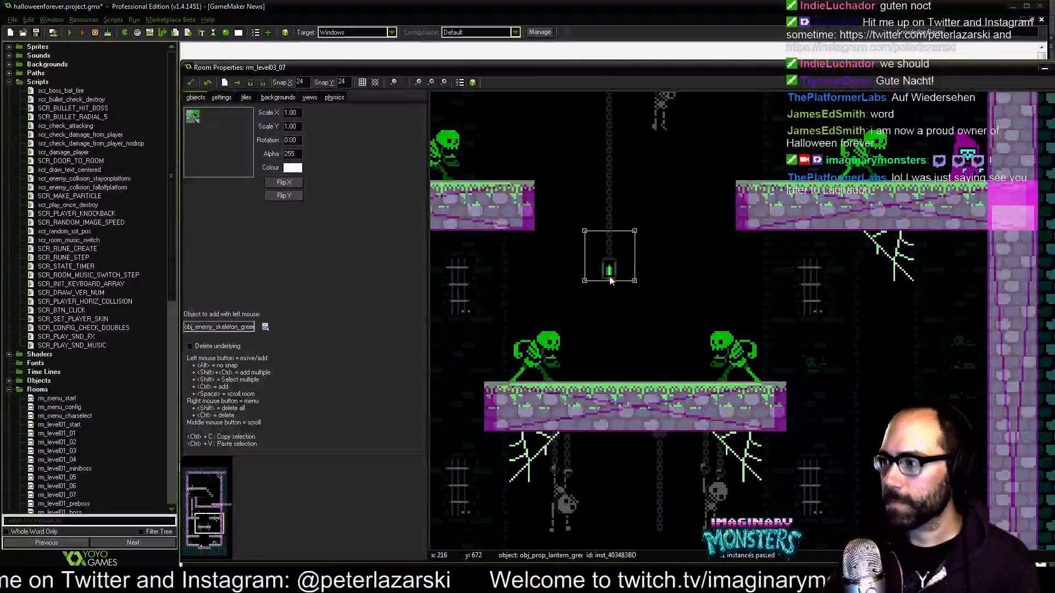
{"action": "key", "text": "ctrl+c"}
{"action": "key", "text": "ctrl+v"}
Move the lantern copy to the lower end of the chain between the hanging skeletons under the floating platform.
{"action": "middle_click_drag", "start_coordinate": [632, 515], "coordinate": [571, 401]}
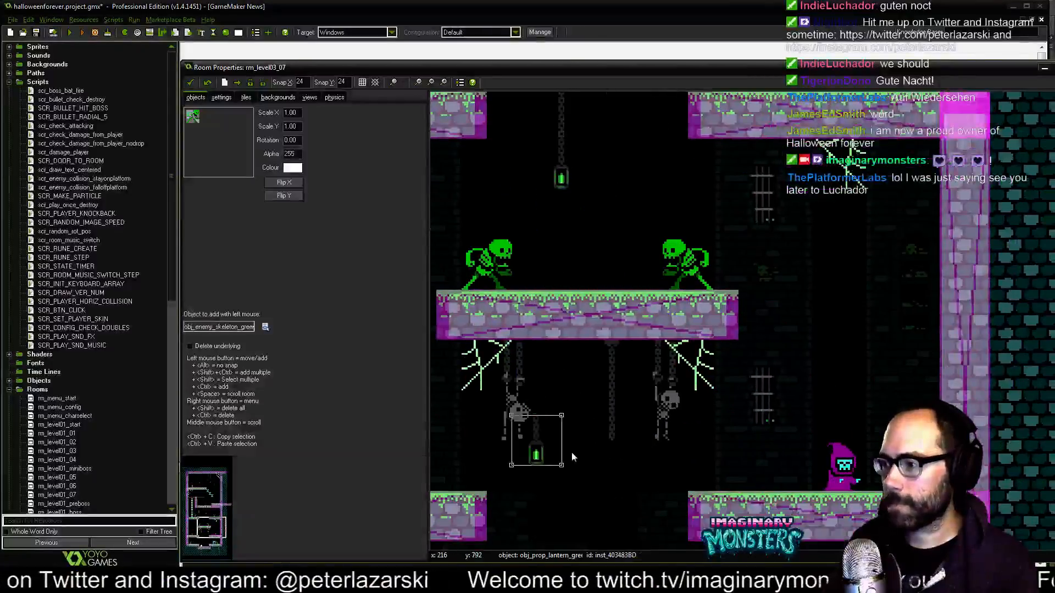
{"action": "key", "text": "Down"}
{"action": "key", "text": "Right"}
{"action": "key", "text": "Up"}
{"action": "key", "text": "Left"}
{"action": "key", "text": "Down"}
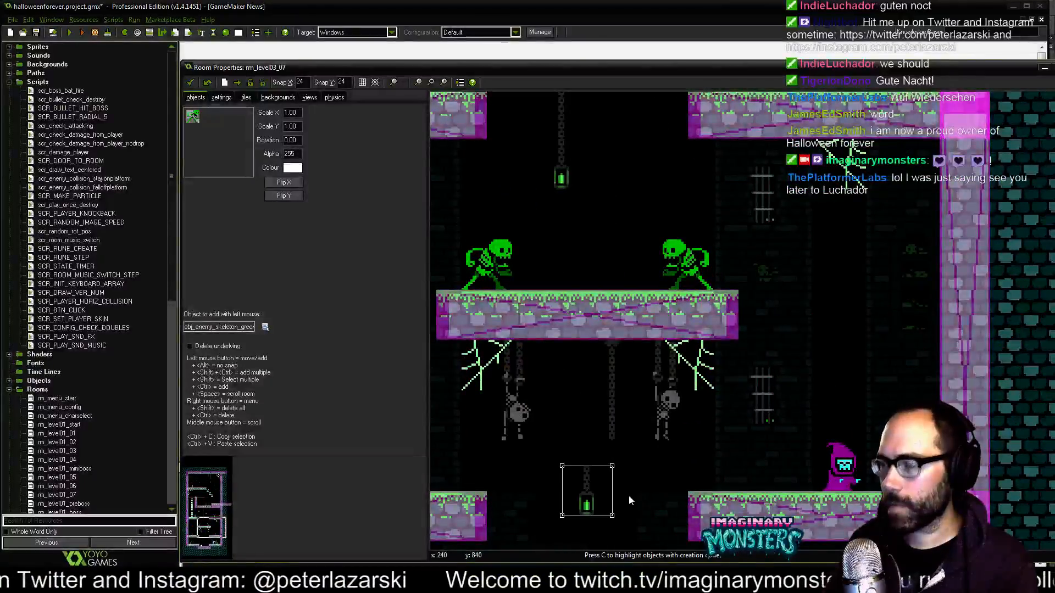
{"action": "key", "text": "Right"}
{"action": "key", "text": "Right"}
{"action": "key", "text": "Up"}
{"action": "key", "text": "Up"}
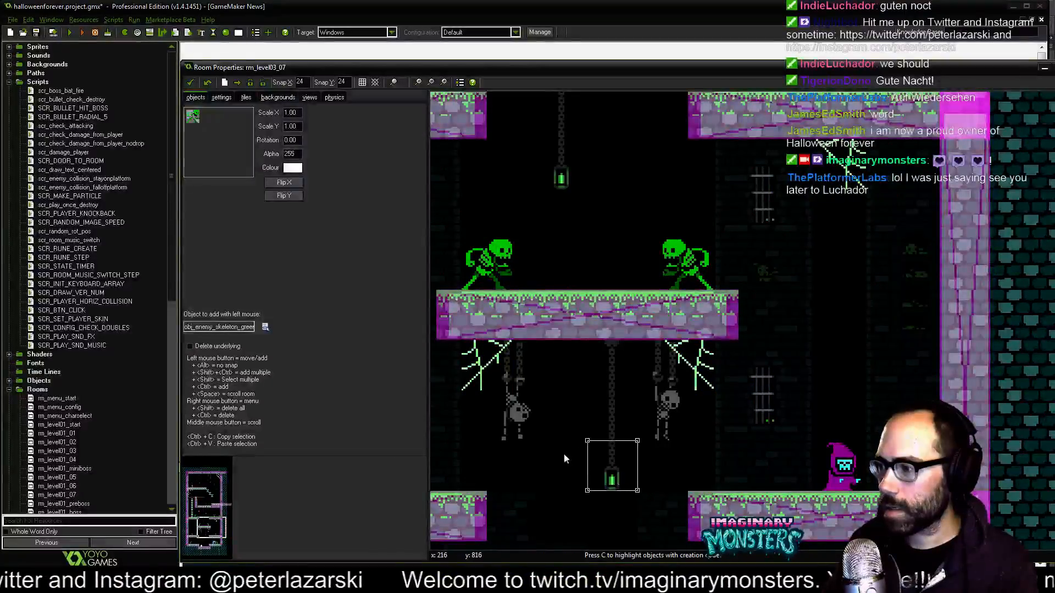
Choose obj_ladder as the object to add and place an instance beside the right end of the wooden beam platform.
{"action": "middle_click_drag", "start_coordinate": [564, 453], "coordinate": [581, 365]}
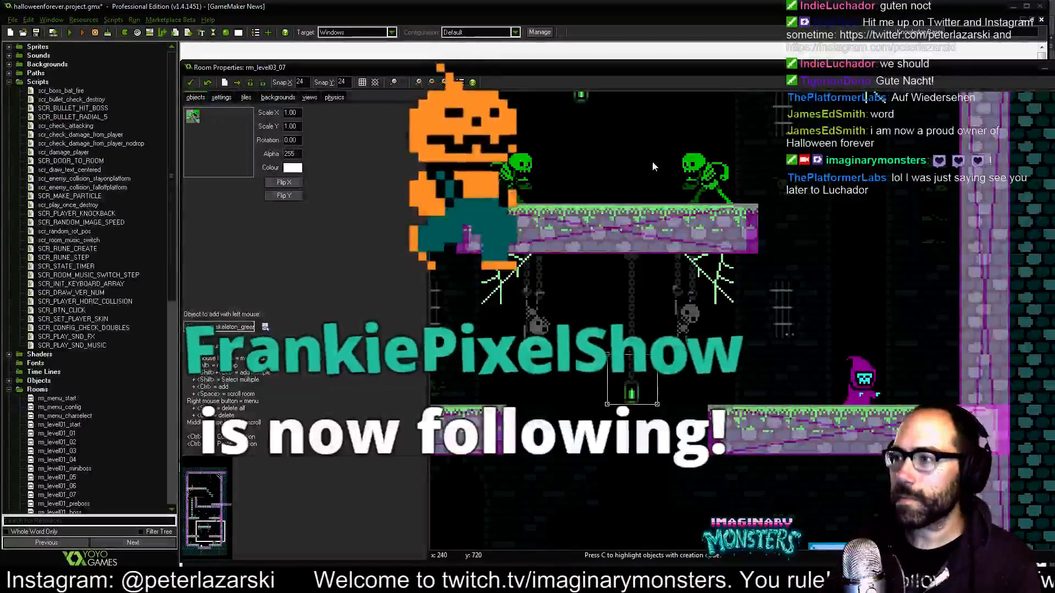
{"action": "middle_click_drag", "start_coordinate": [641, 169], "coordinate": [727, 386]}
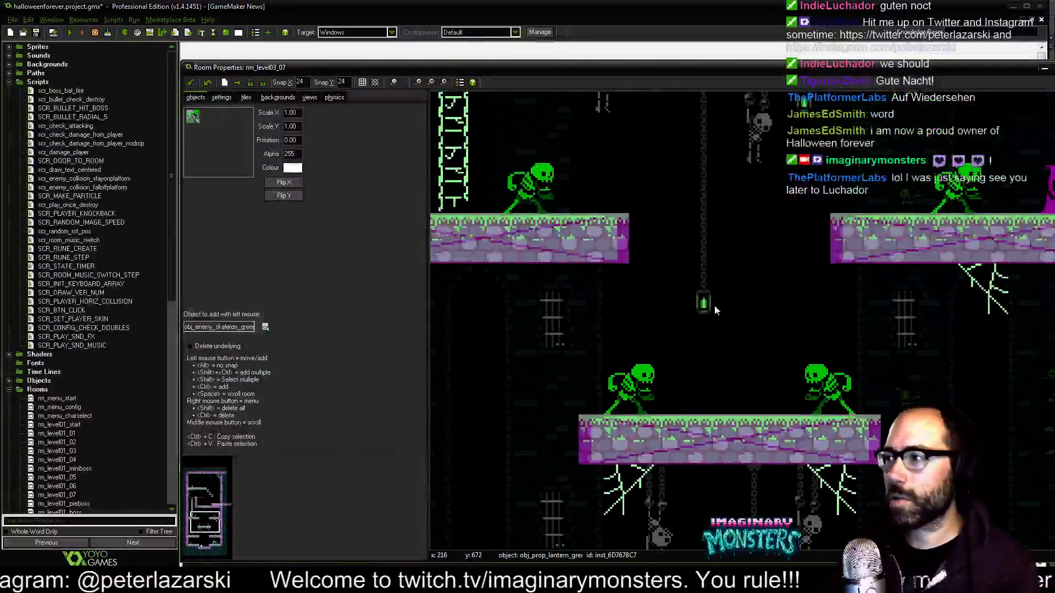
{"action": "scroll", "coordinate": [705, 269], "scroll_direction": "down", "scroll_amount": 2}
{"action": "middle_click_drag", "start_coordinate": [705, 269], "coordinate": [717, 469]}
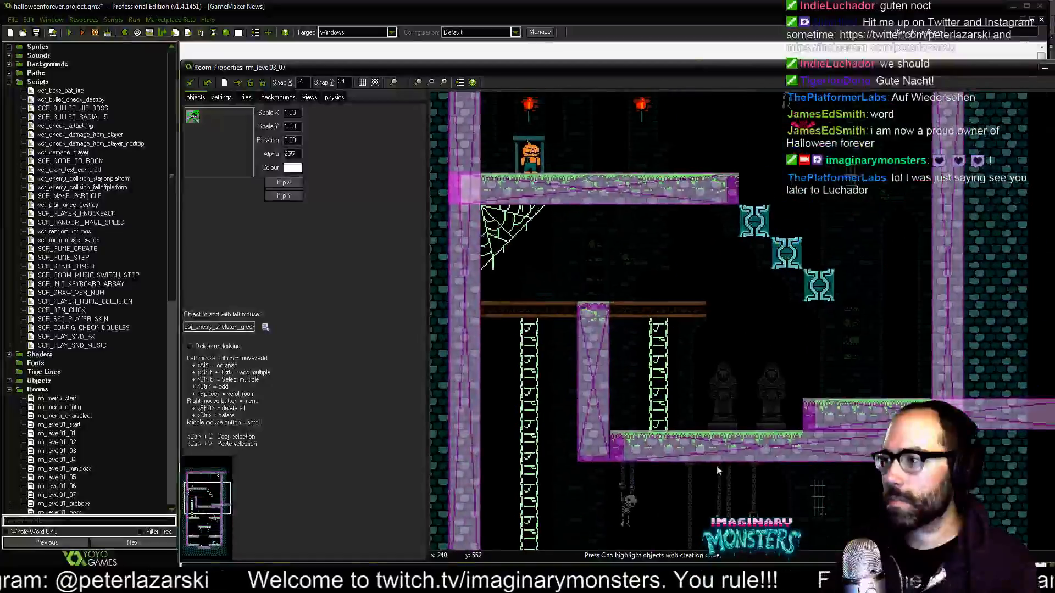
{"action": "middle_click_drag", "start_coordinate": [523, 249], "coordinate": [549, 228]}
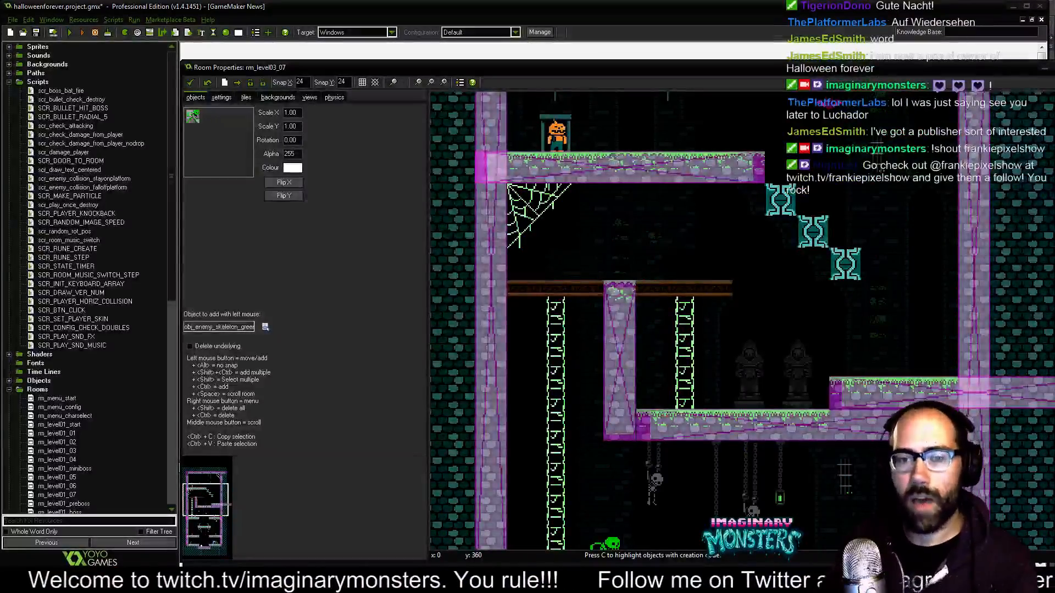
{"action": "middle_click_drag", "start_coordinate": [711, 274], "coordinate": [638, 262]}
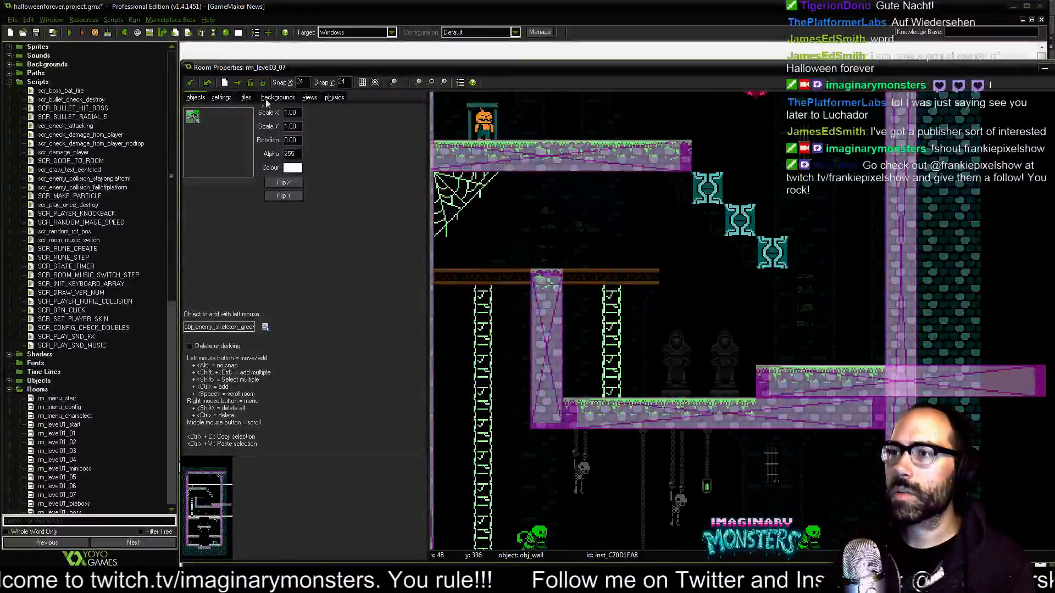
{"action": "left_click", "coordinate": [265, 327]}
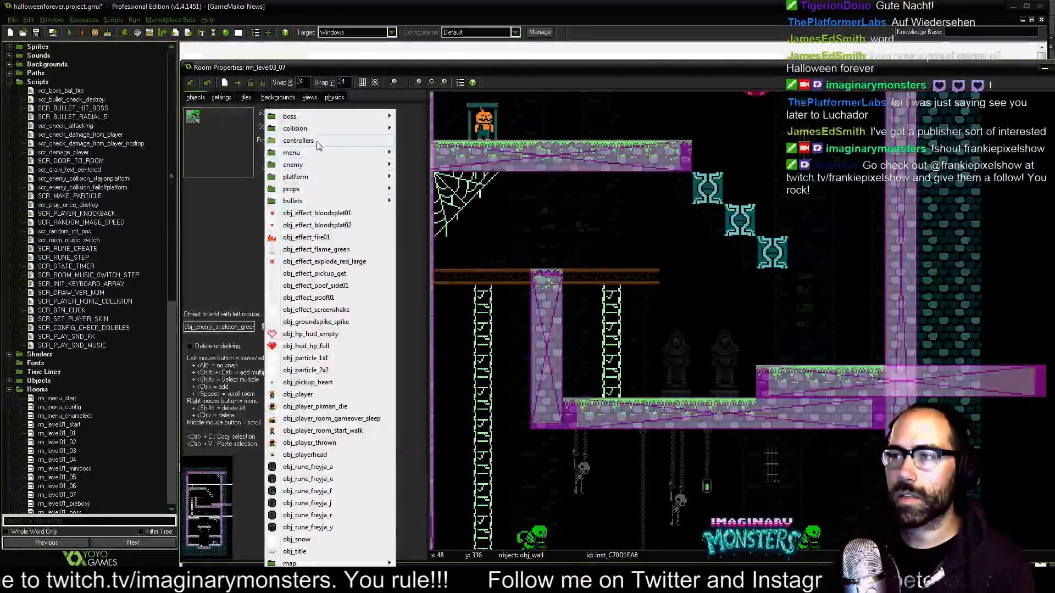
{"action": "mouse_move", "coordinate": [311, 133]}
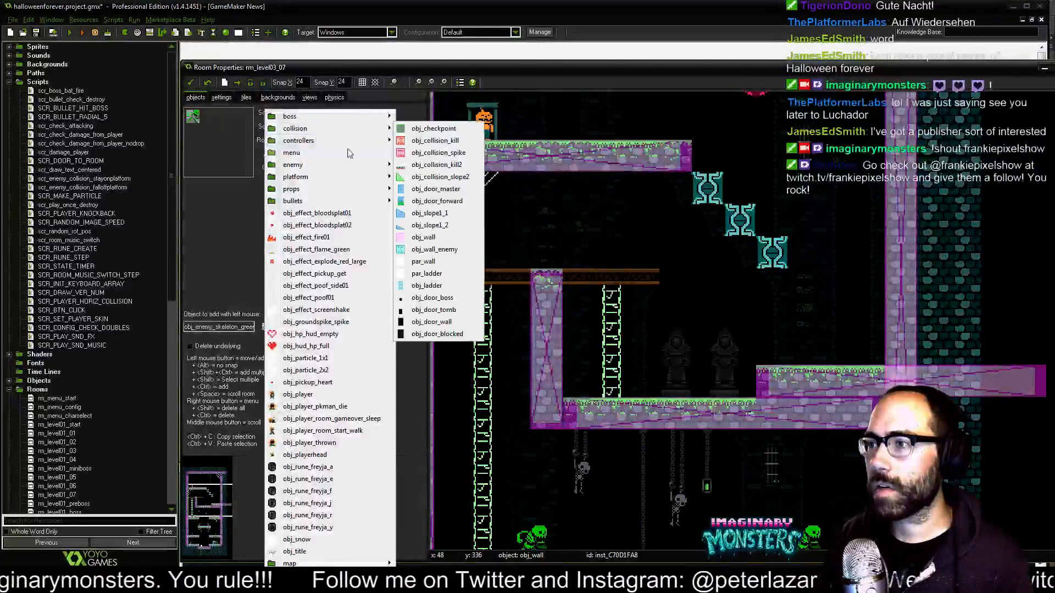
{"action": "left_click", "coordinate": [421, 286]}
{"action": "middle_click_drag", "start_coordinate": [729, 295], "coordinate": [685, 241]}
{"action": "left_click", "coordinate": [624, 191]}
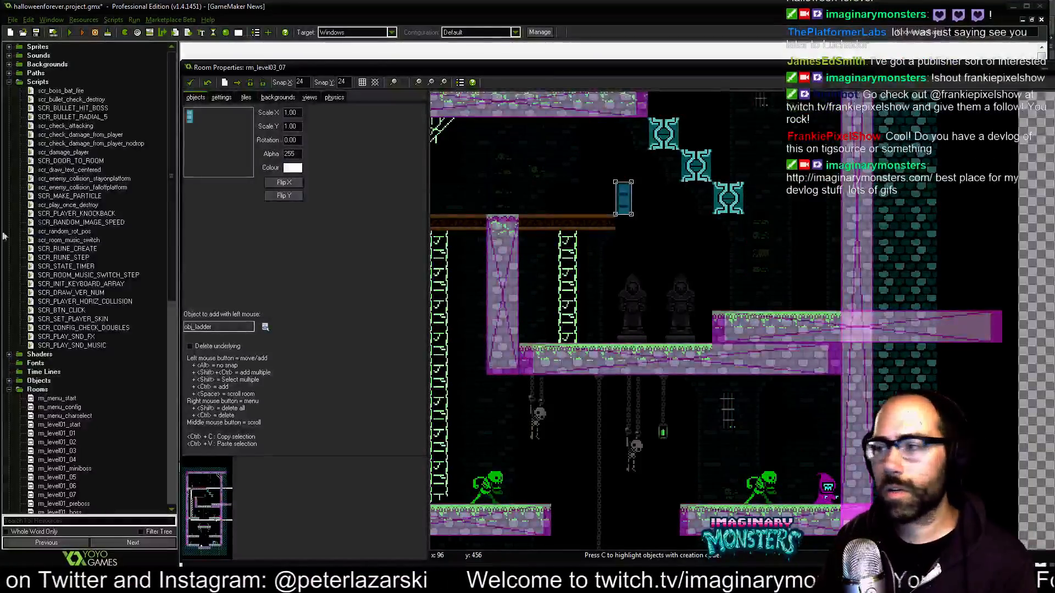
Move the ladder object beside the short ladder tiles, standing on the floor, and stretch it to a vertical scale of 4.
{"action": "middle_click_drag", "start_coordinate": [641, 225], "coordinate": [738, 254]}
{"action": "scroll", "coordinate": [700, 261], "scroll_direction": "up", "scroll_amount": 3}
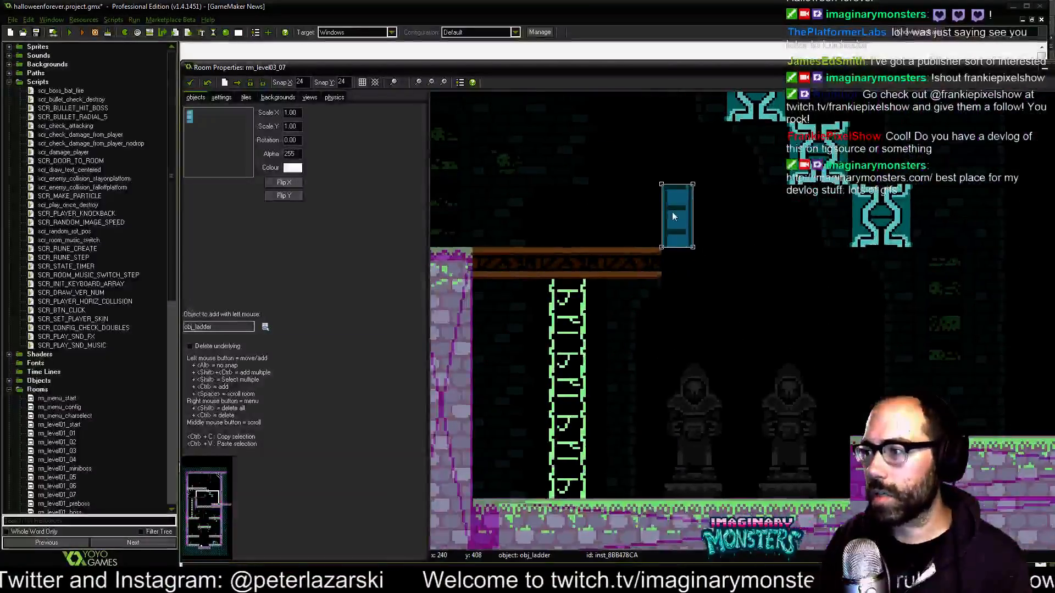
{"action": "left_click_drag", "start_coordinate": [685, 240], "coordinate": [571, 383]}
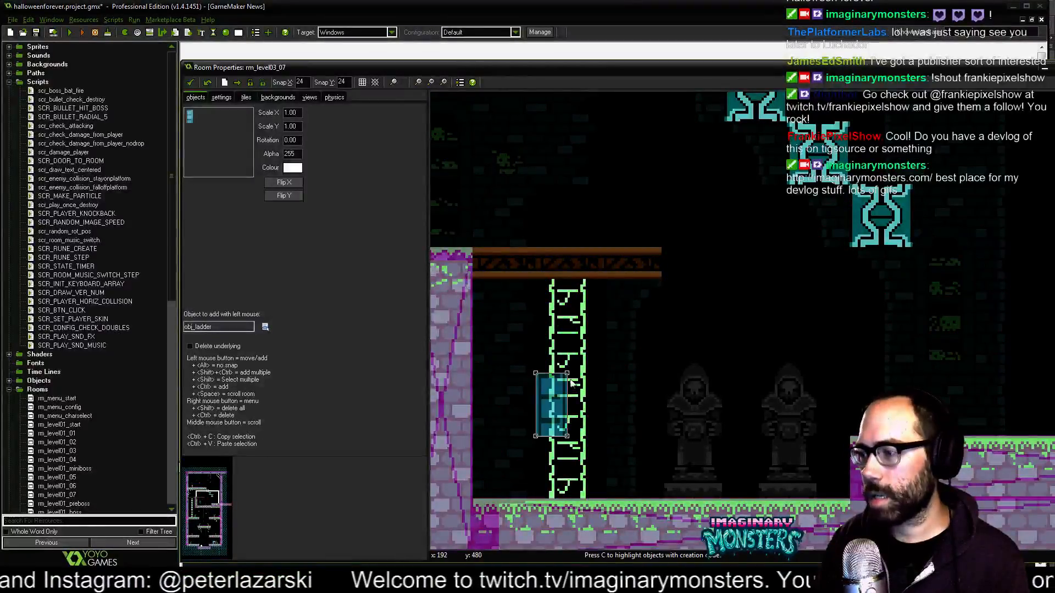
{"action": "double_click", "coordinate": [291, 125]}
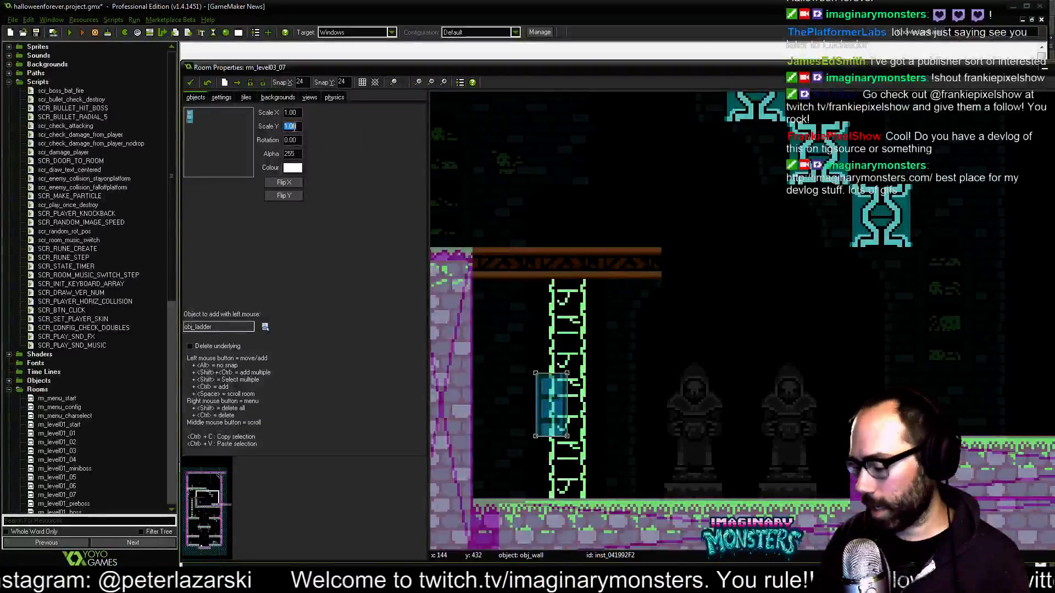
{"action": "type", "text": "3.5"}
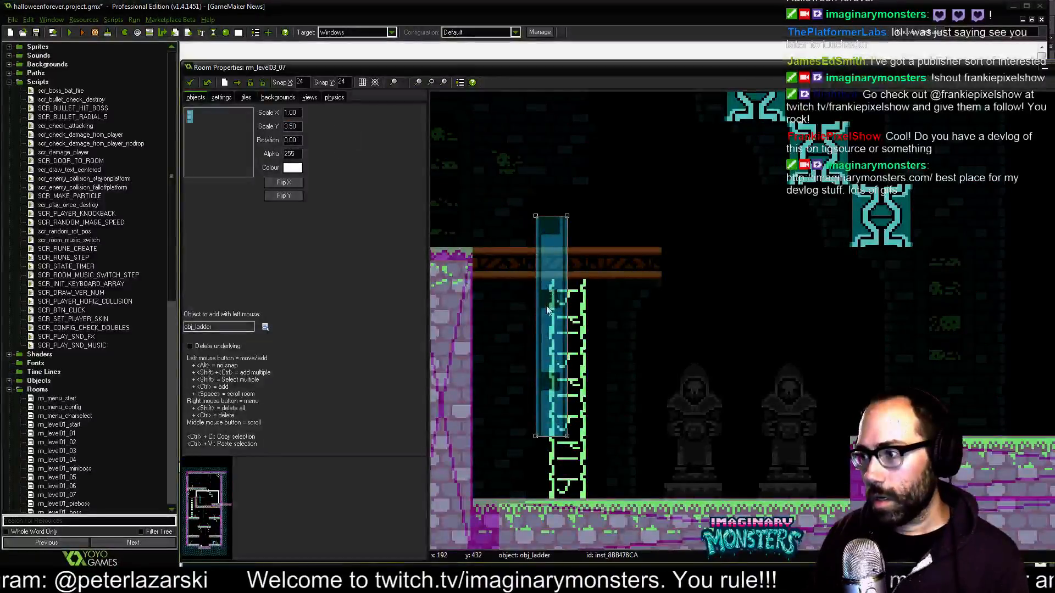
{"action": "left_click_drag", "start_coordinate": [544, 269], "coordinate": [570, 328]}
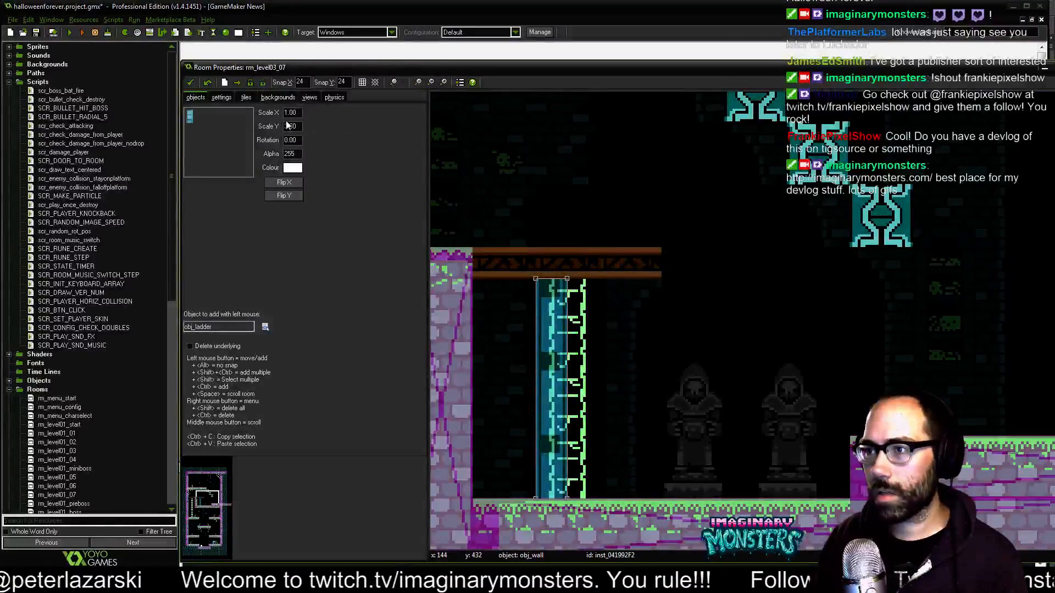
{"action": "left_click_drag", "start_coordinate": [293, 127], "coordinate": [280, 126]}
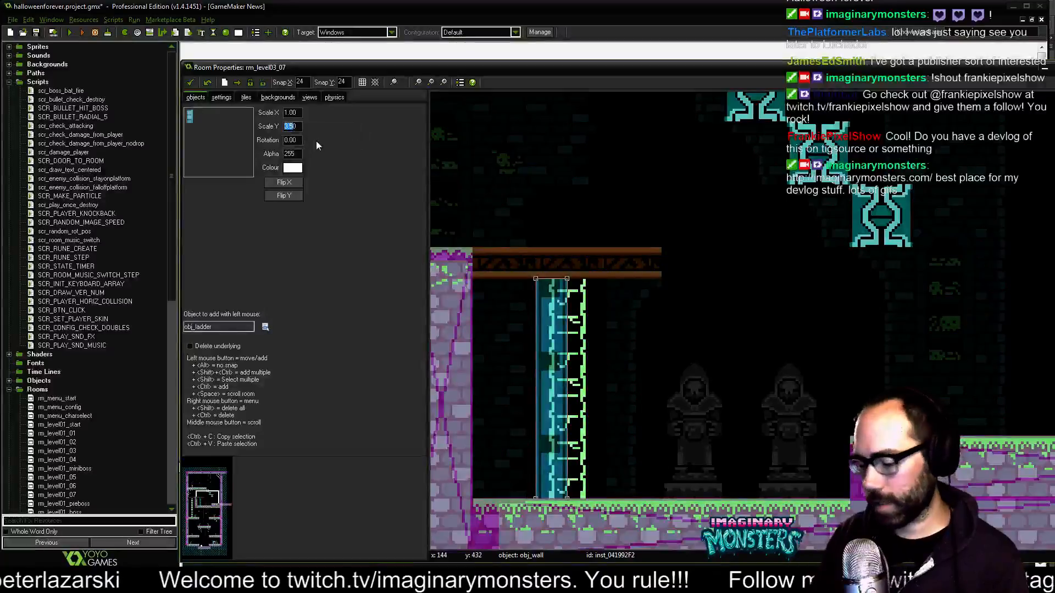
{"action": "type", "text": "4"}
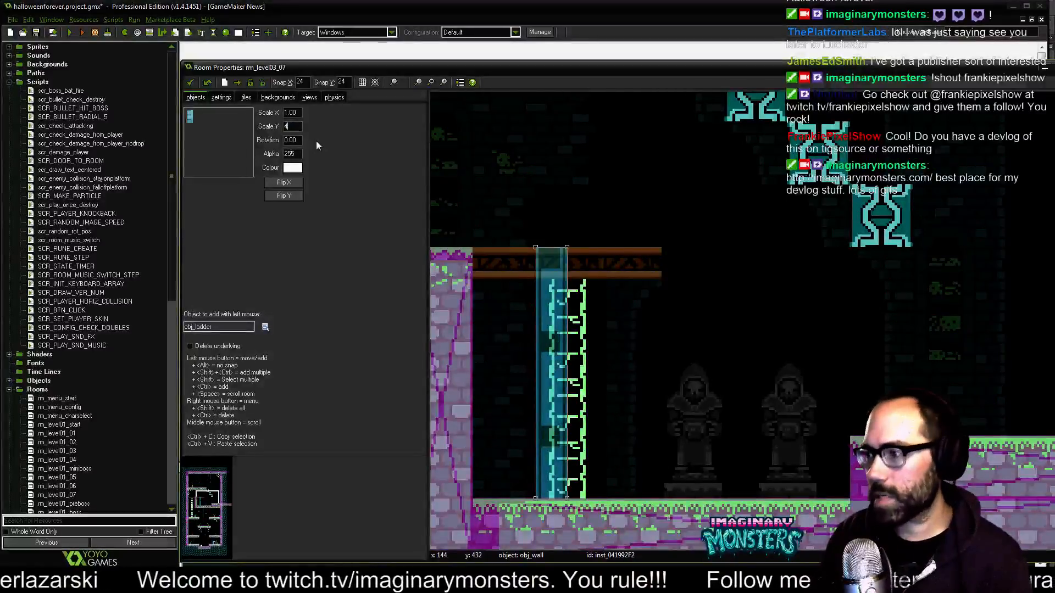
Delete the accidentally added extra ladder object and align the stretched one with the short ladder tiles.
{"action": "left_click", "coordinate": [548, 347]}
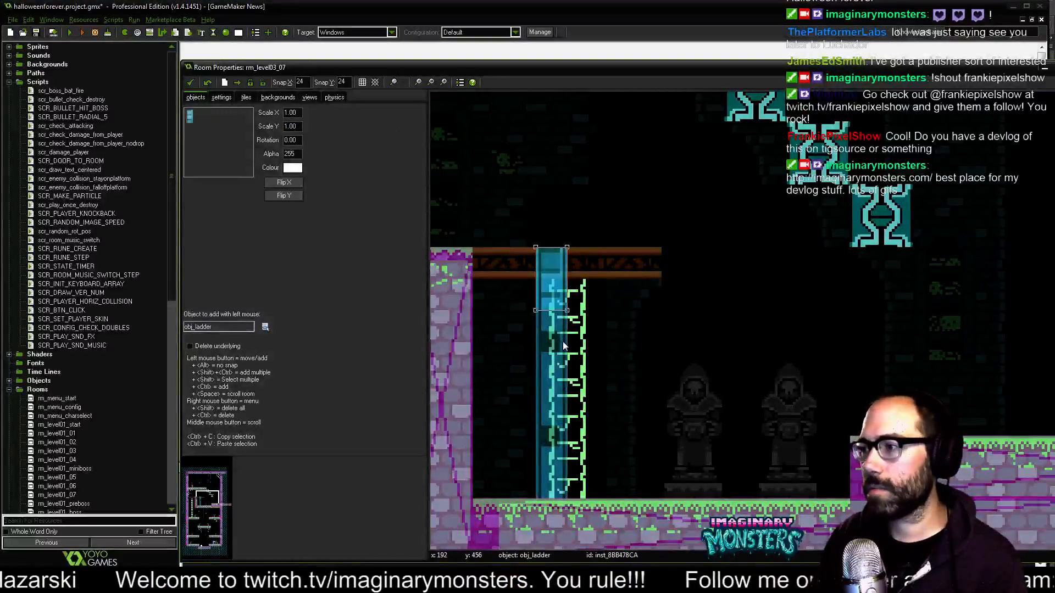
{"action": "right_click", "coordinate": [553, 287], "text": "shift"}
{"action": "key", "text": "ctrl+z"}
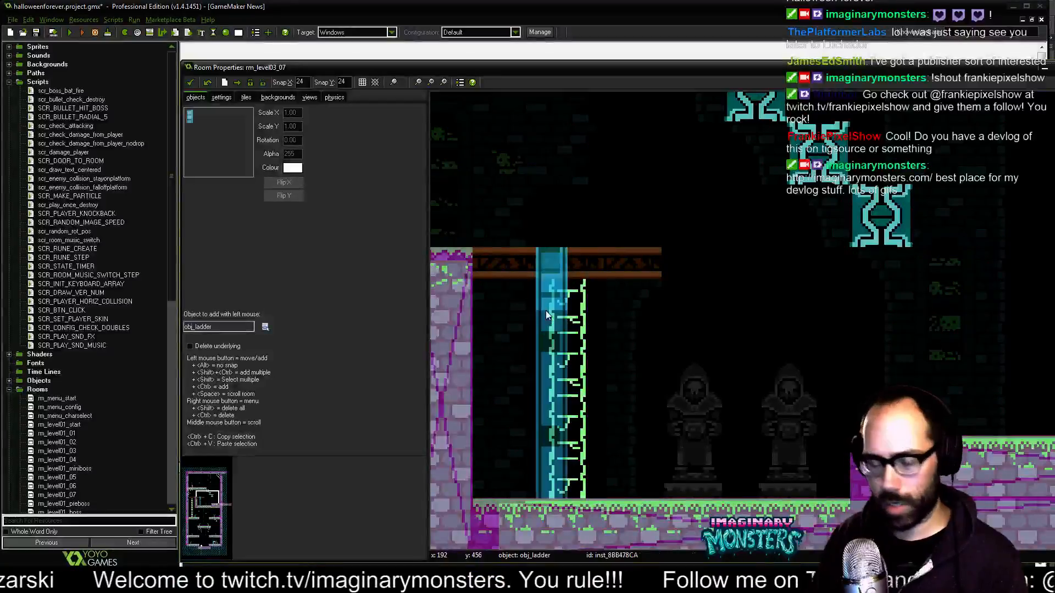
{"action": "left_click_drag", "start_coordinate": [560, 345], "coordinate": [632, 345]}
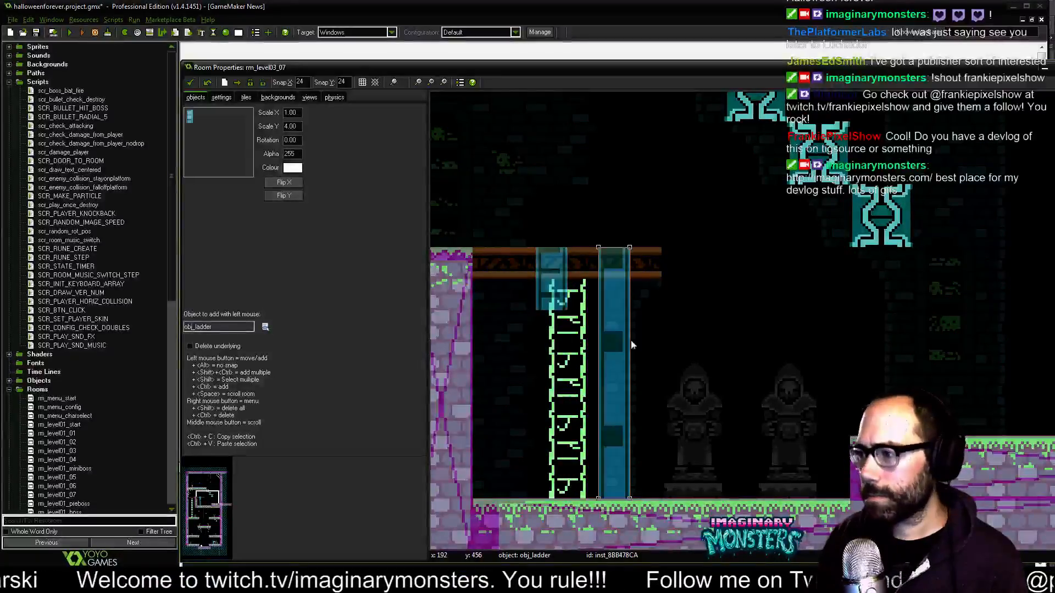
{"action": "right_click", "coordinate": [552, 299], "text": "ctrl"}
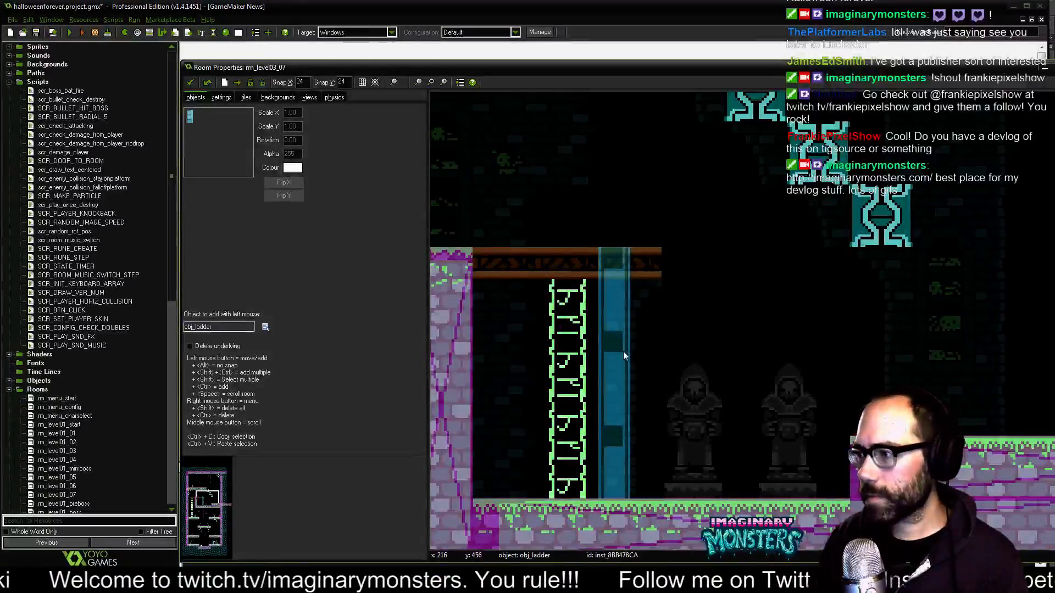
{"action": "left_click_drag", "start_coordinate": [608, 358], "coordinate": [563, 361]}
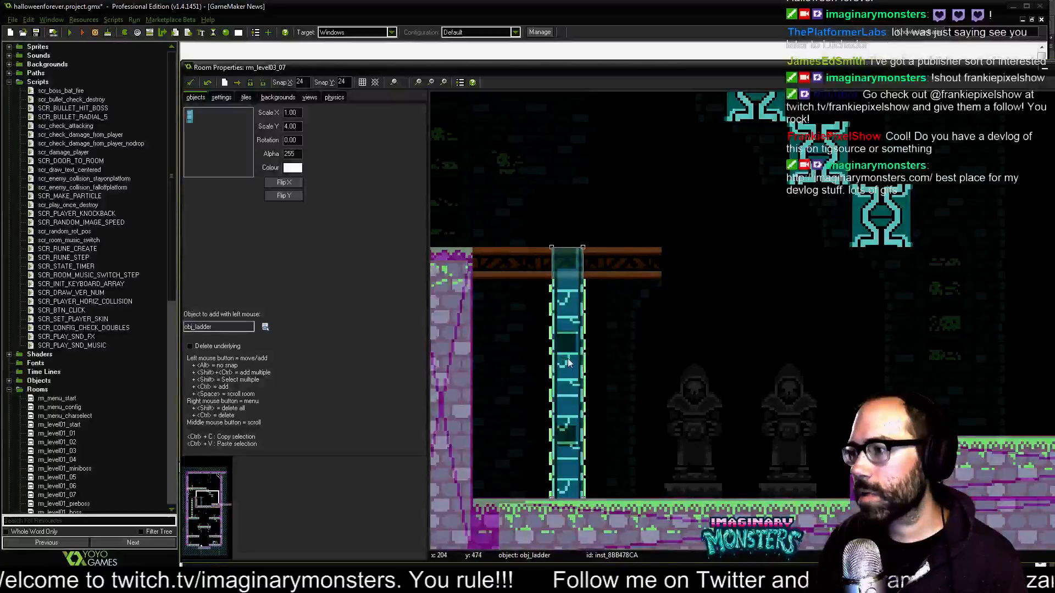
Duplicate the stretched ladder object beside the long ladder tiles left of the stone pillar.
{"action": "middle_click_drag", "start_coordinate": [568, 361], "coordinate": [862, 294]}
{"action": "key", "text": "ctrl+c"}
{"action": "key", "text": "ctrl+v"}
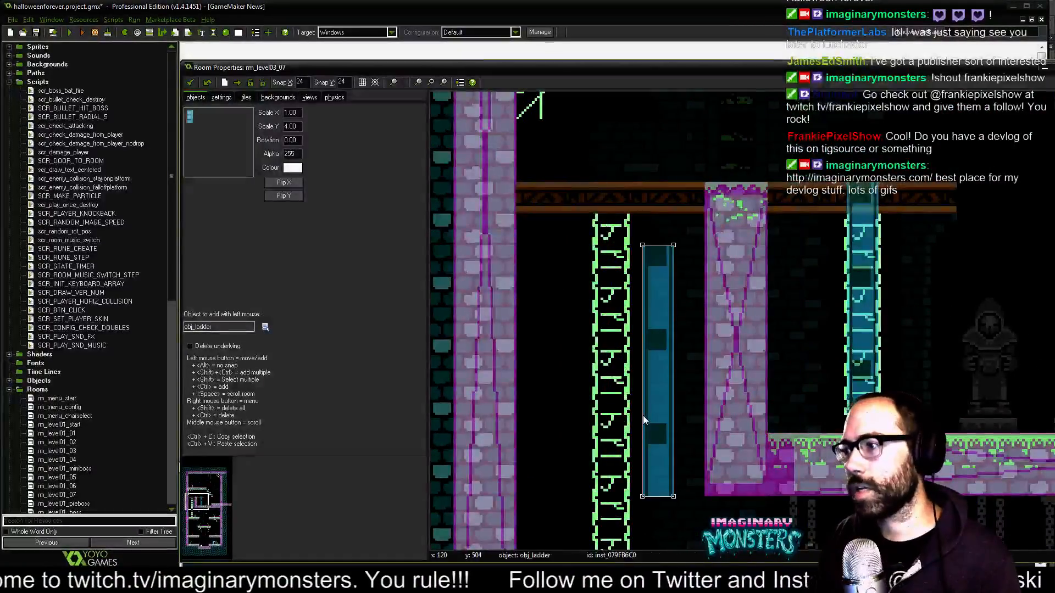
{"action": "left_click", "coordinate": [642, 416]}
{"action": "scroll", "coordinate": [640, 415], "scroll_direction": "down", "scroll_amount": 3}
{"action": "middle_click_drag", "start_coordinate": [634, 415], "coordinate": [592, 277]}
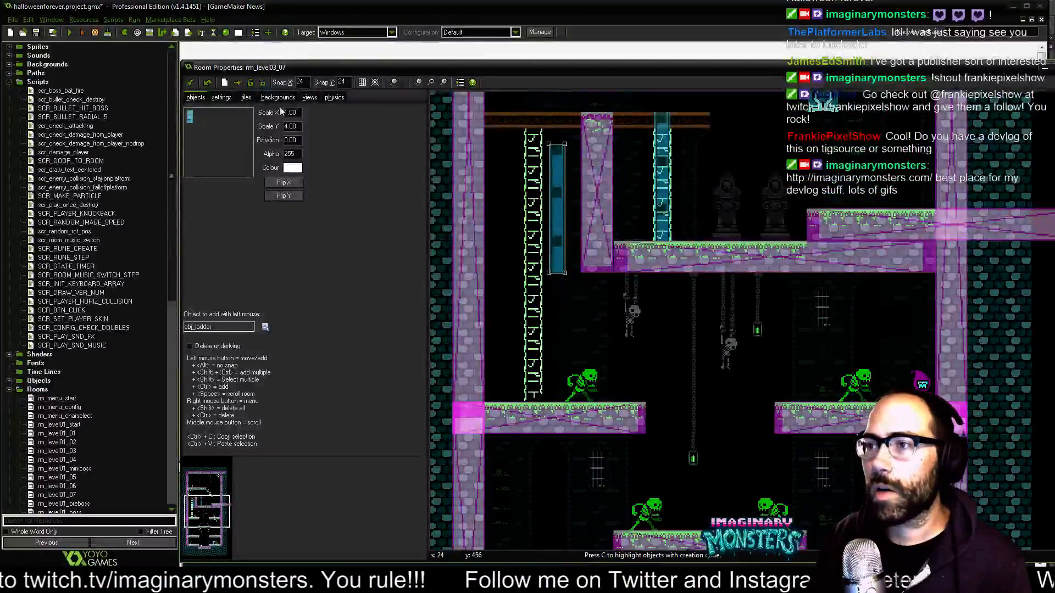
Set the ladder copy's vertical scale to 8 and move it down to stand on the ledge.
{"action": "double_click", "coordinate": [299, 127]}
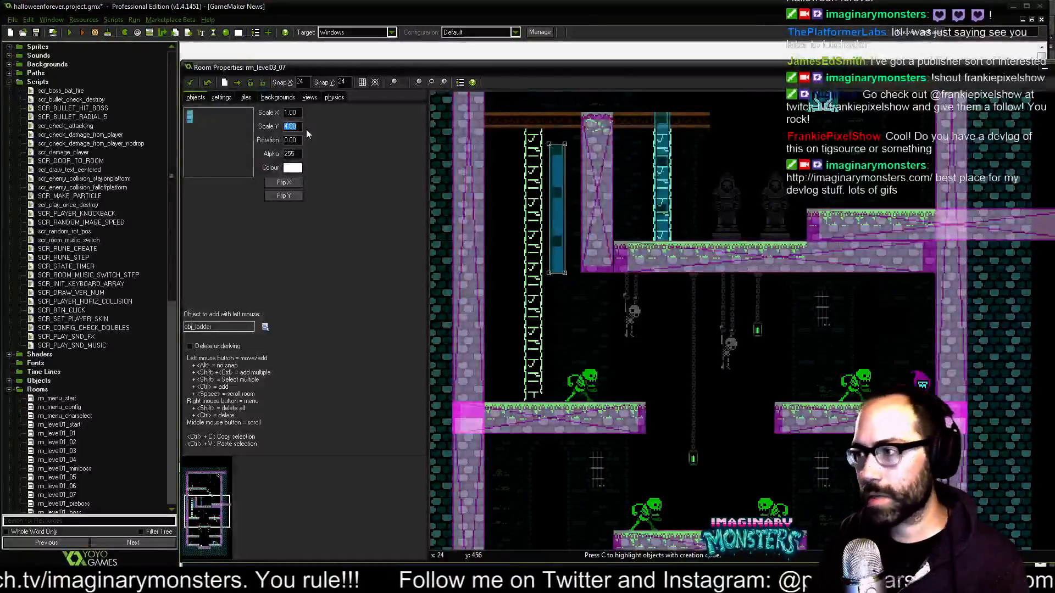
{"action": "type", "text": "8"}
{"action": "left_click_drag", "start_coordinate": [561, 182], "coordinate": [560, 310]}
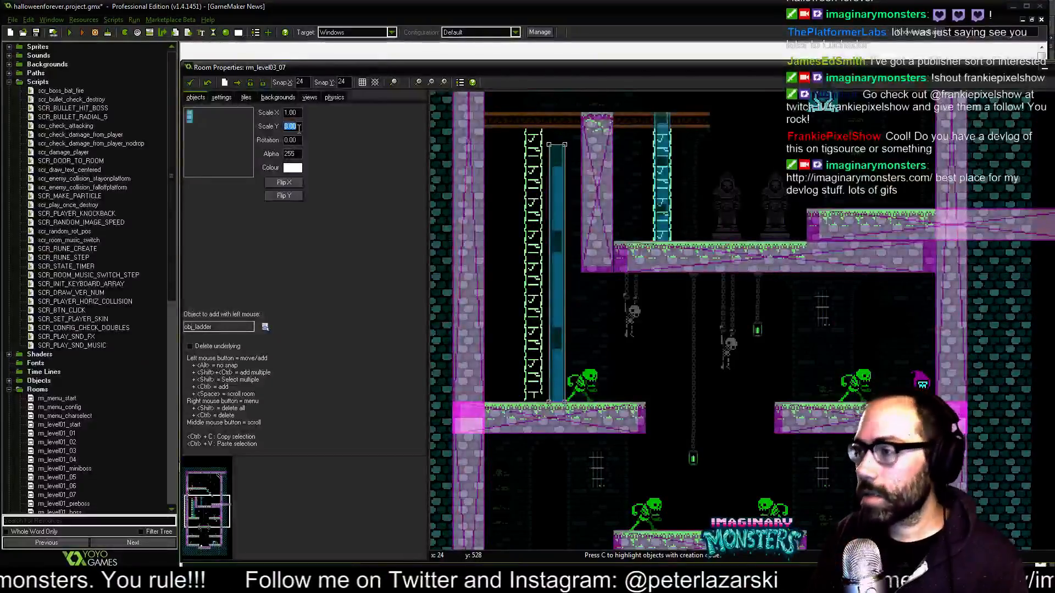
Set the ladder copy's vertical scale to 9 and align it over the long ladder tiles left of the stone pillar.
{"action": "type", "text": "9"}
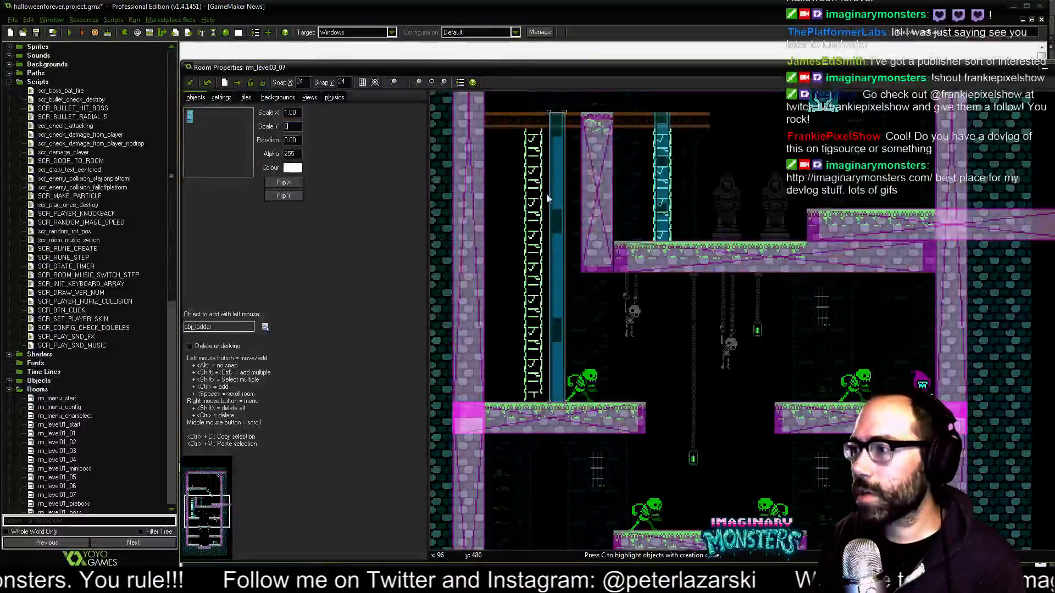
{"action": "scroll", "coordinate": [563, 239], "scroll_direction": "up", "scroll_amount": 2}
{"action": "left_click_drag", "start_coordinate": [565, 326], "coordinate": [506, 332]}
{"action": "middle_click_drag", "start_coordinate": [506, 332], "coordinate": [556, 145]}
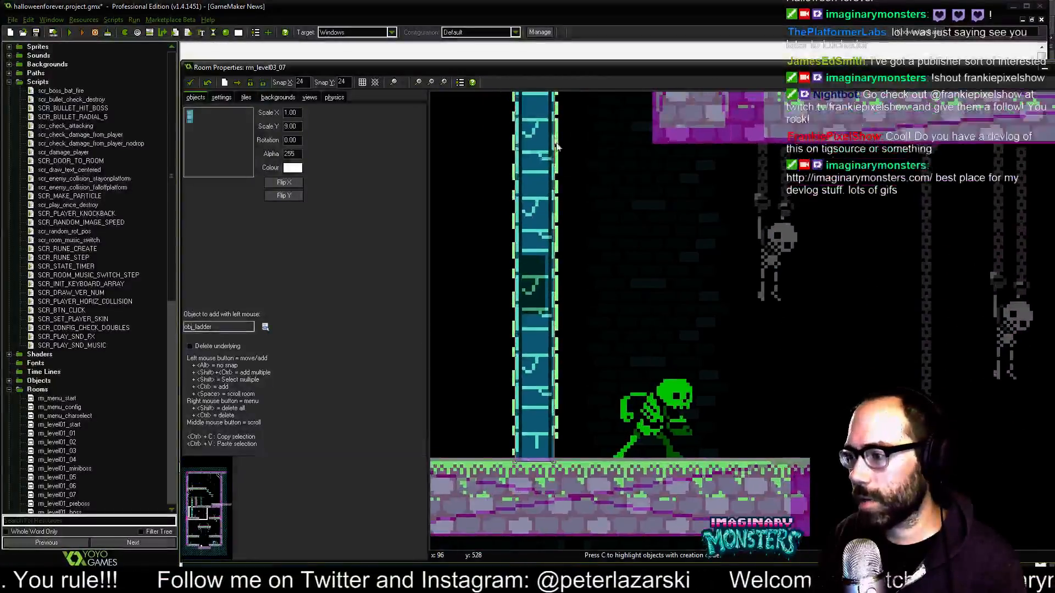
{"action": "middle_click_drag", "start_coordinate": [596, 196], "coordinate": [619, 549]}
{"action": "middle_click_drag", "start_coordinate": [555, 220], "coordinate": [573, 365]}
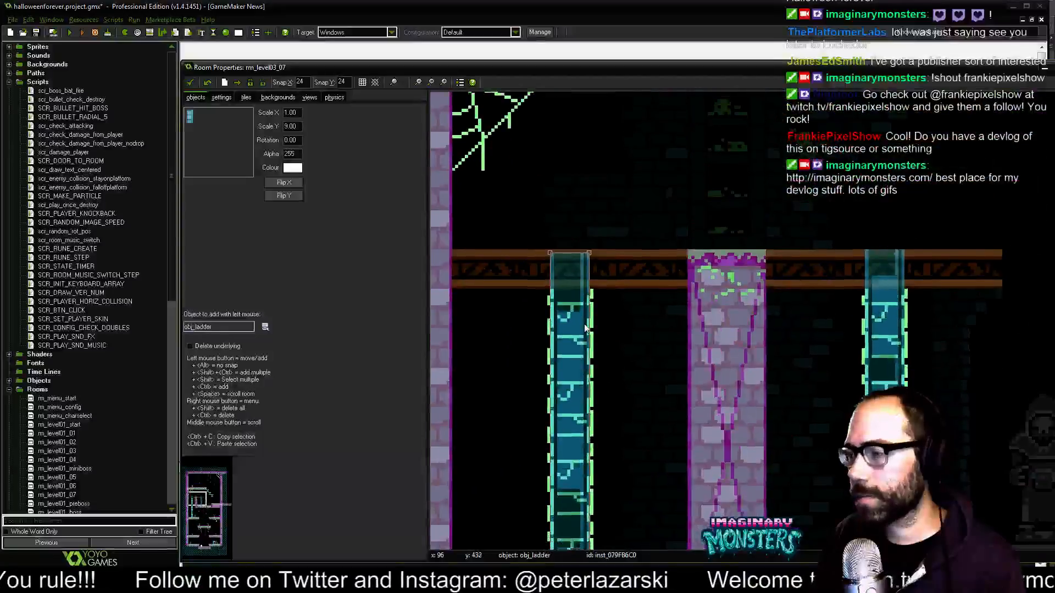
{"action": "scroll", "coordinate": [572, 367], "scroll_direction": "up", "scroll_amount": 1}
{"action": "left_click_drag", "start_coordinate": [569, 384], "coordinate": [570, 380], "text": "alt"}
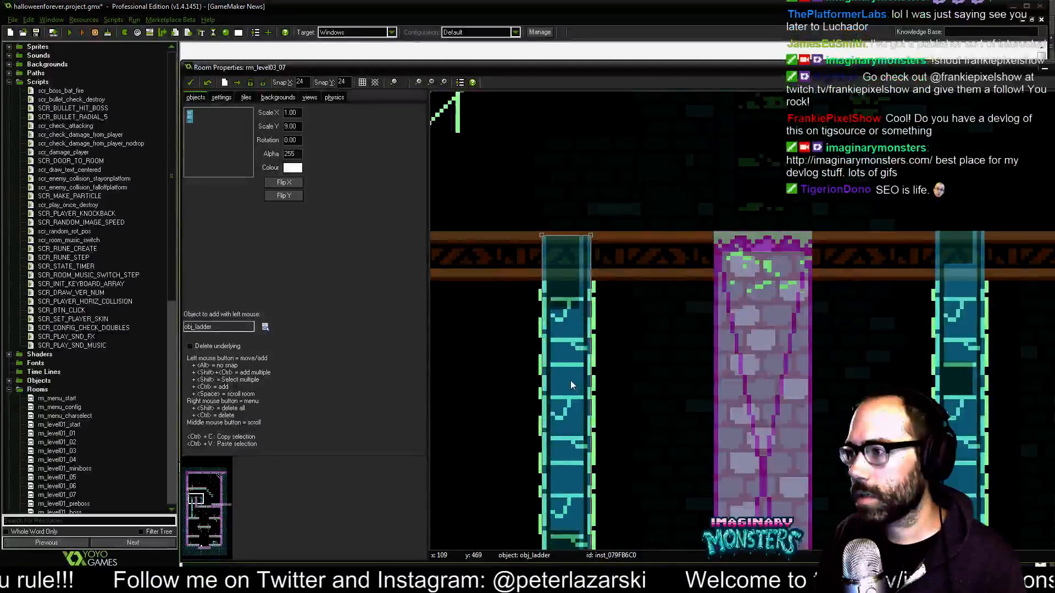
Review the layout of rm_level03_07 and close the room with its changes accepted.
{"action": "scroll", "coordinate": [608, 349], "scroll_direction": "down", "scroll_amount": 4}
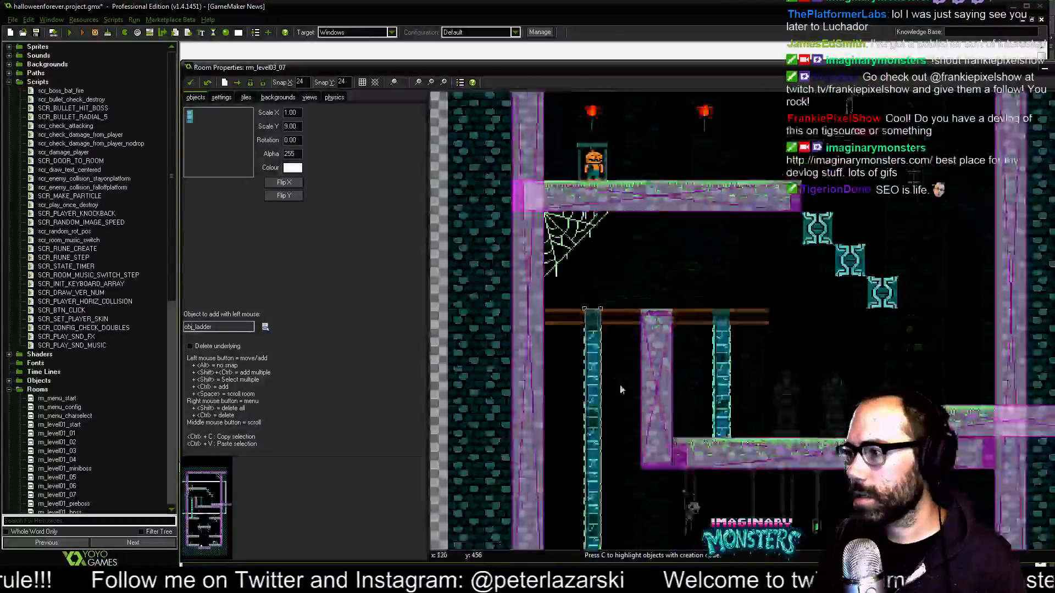
{"action": "middle_click_drag", "start_coordinate": [708, 451], "coordinate": [595, 413]}
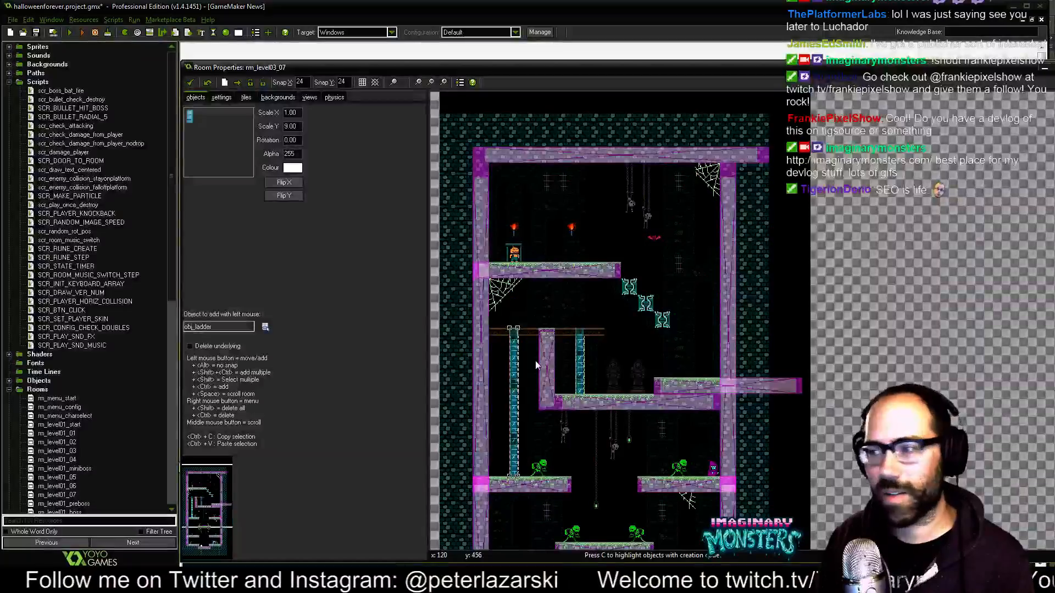
{"action": "middle_click_drag", "start_coordinate": [703, 434], "coordinate": [632, 340]}
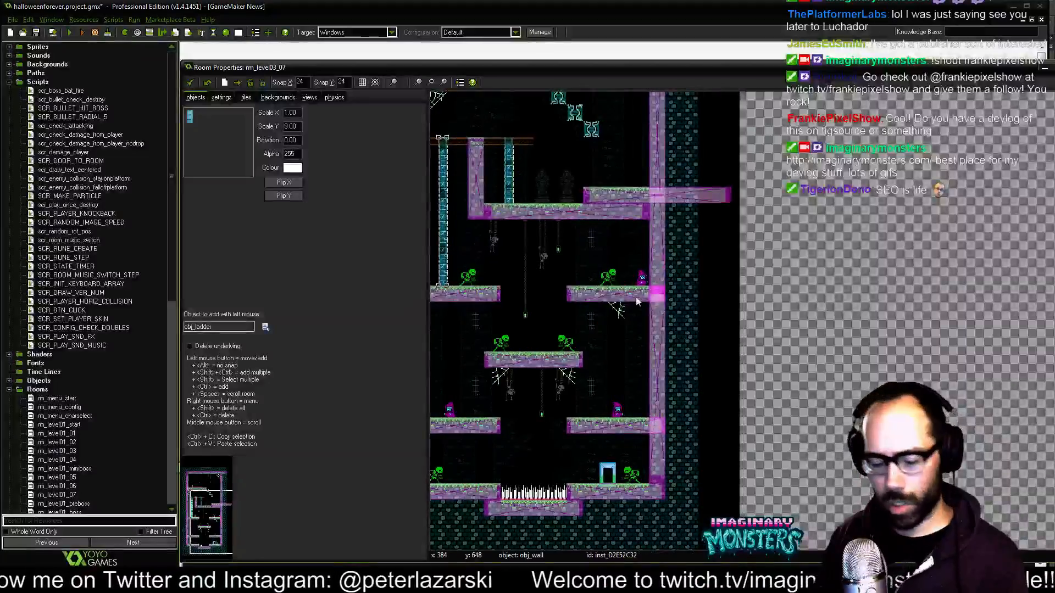
{"action": "left_click", "coordinate": [190, 82]}
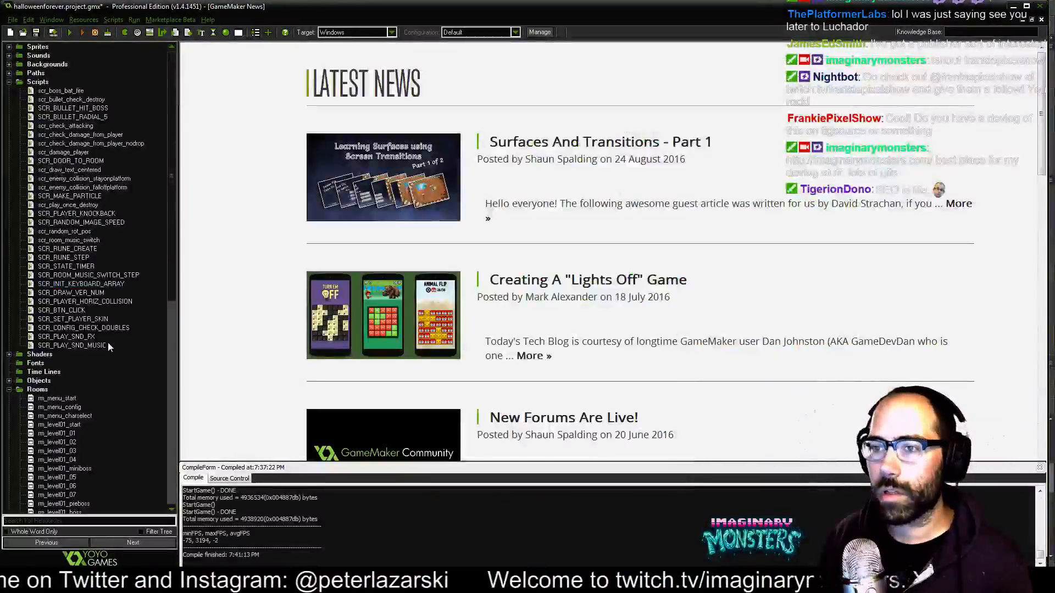
Look through the scripts and object groups in the resource tree for the object that handles room doors.
{"action": "left_click", "coordinate": [82, 187]}
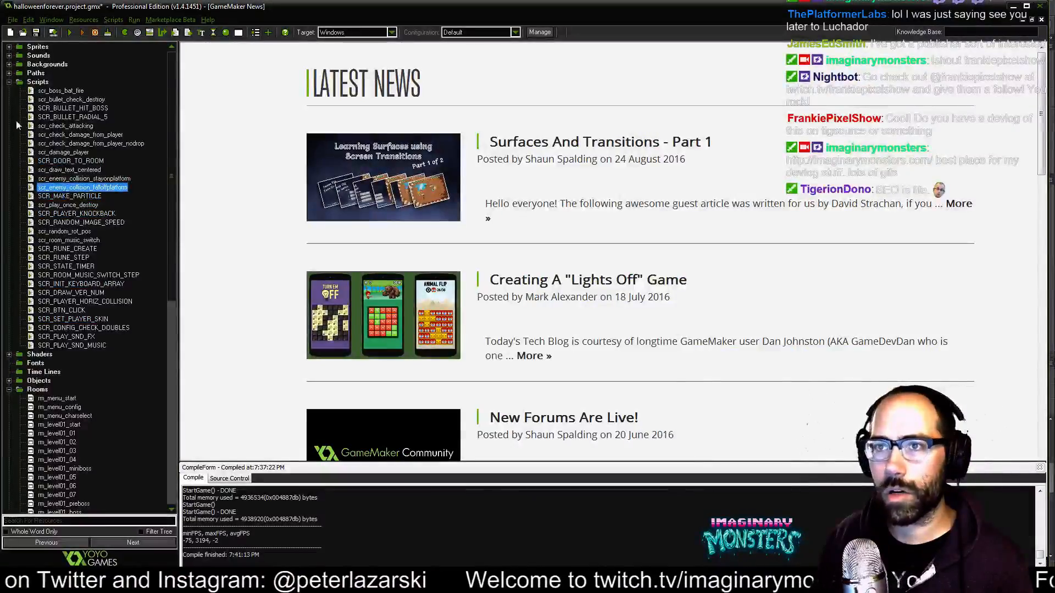
{"action": "left_click", "coordinate": [77, 293]}
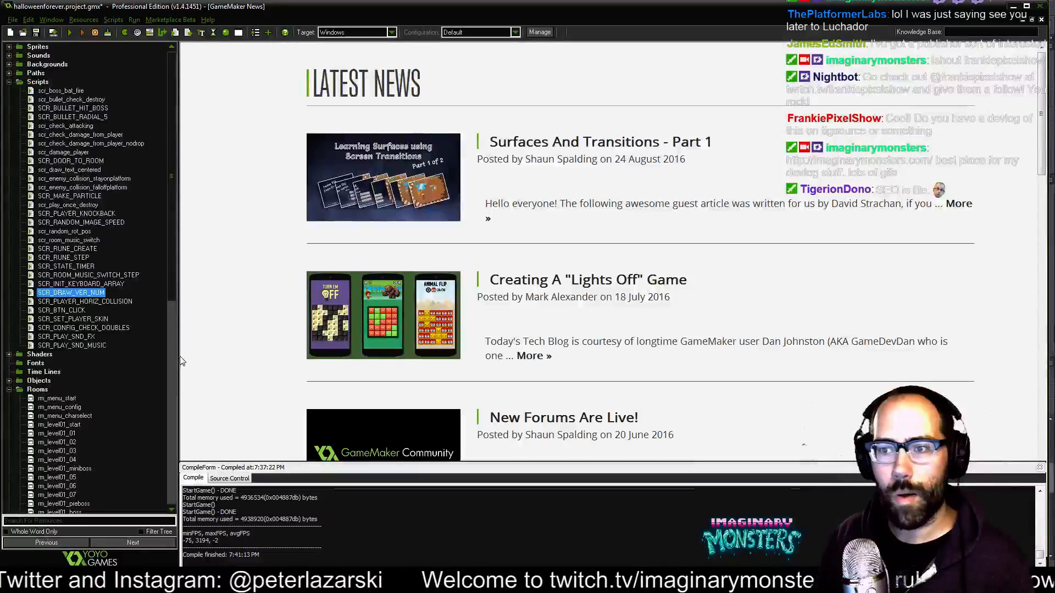
{"action": "scroll", "coordinate": [171, 331], "scroll_direction": "down", "scroll_amount": 5}
{"action": "scroll", "coordinate": [165, 349], "scroll_direction": "up", "scroll_amount": 5}
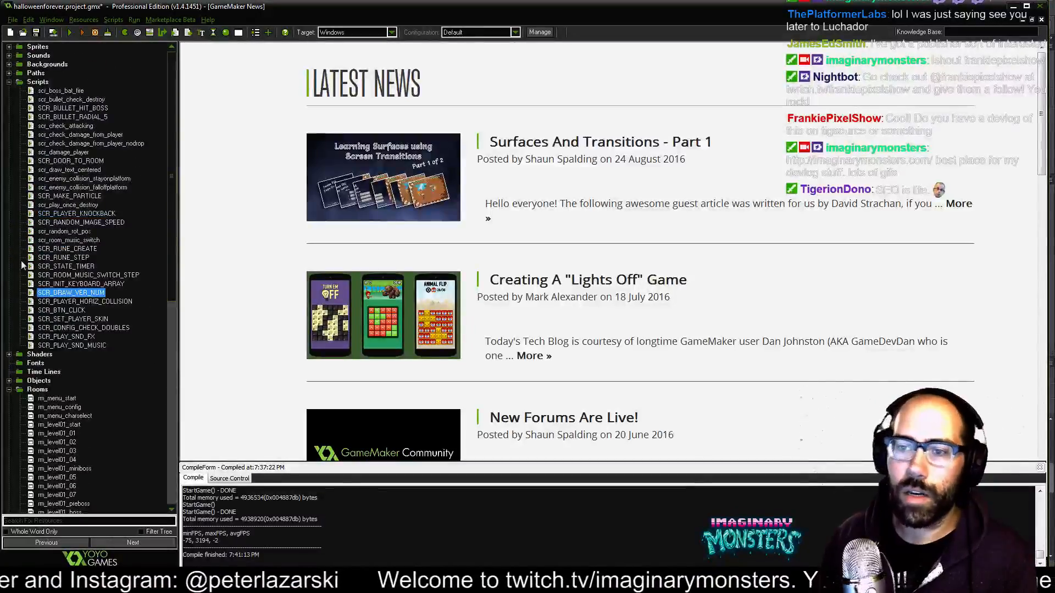
{"action": "left_click", "coordinate": [8, 381]}
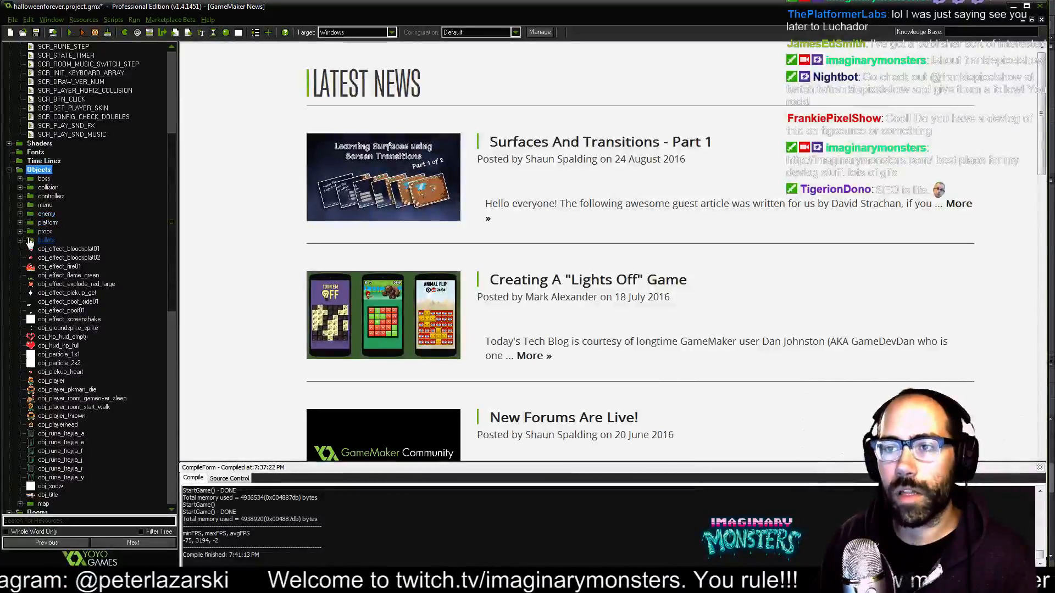
{"action": "left_click", "coordinate": [30, 241]}
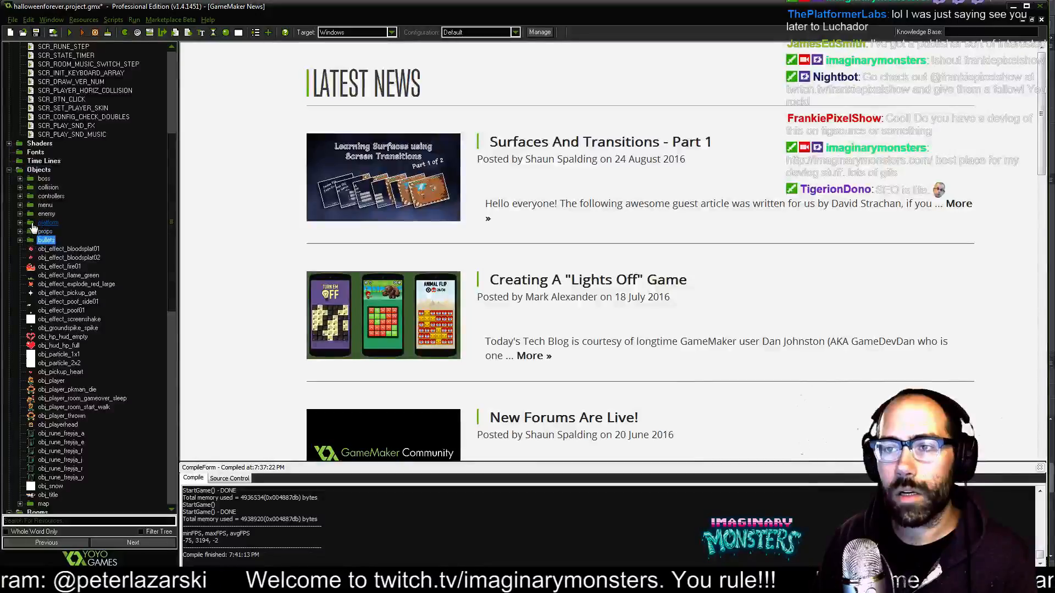
{"action": "left_click", "coordinate": [41, 233]}
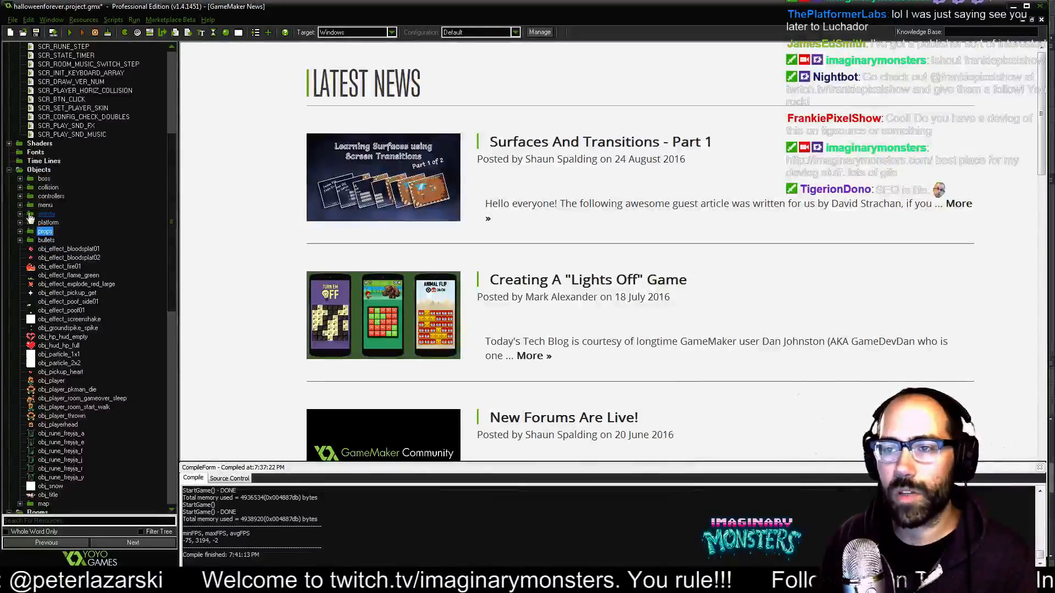
{"action": "left_click", "coordinate": [33, 205]}
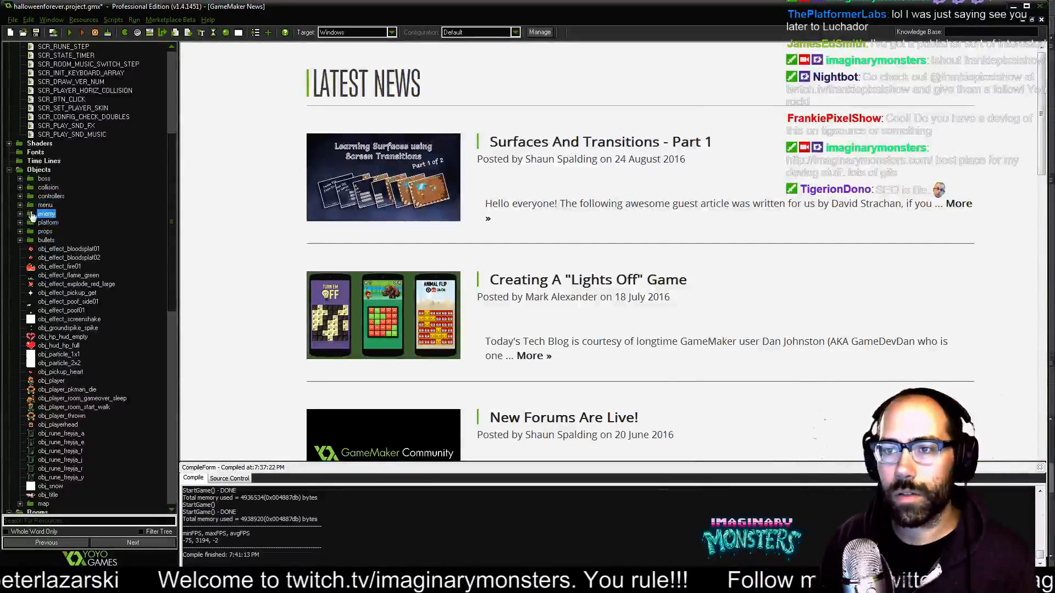
{"action": "left_click", "coordinate": [33, 197]}
{"action": "left_click", "coordinate": [20, 196]}
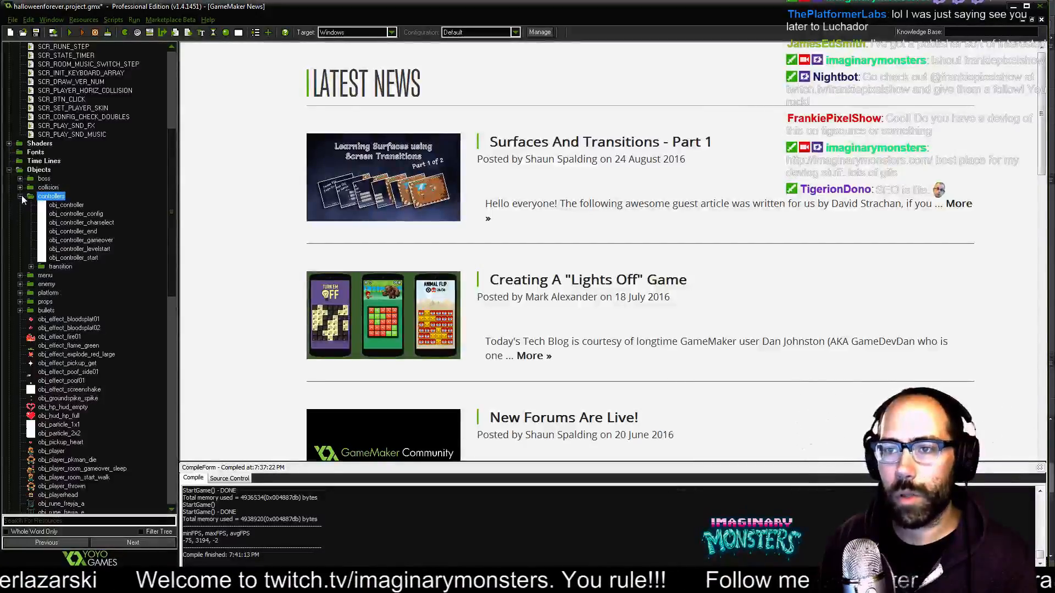
{"action": "left_click", "coordinate": [20, 196]}
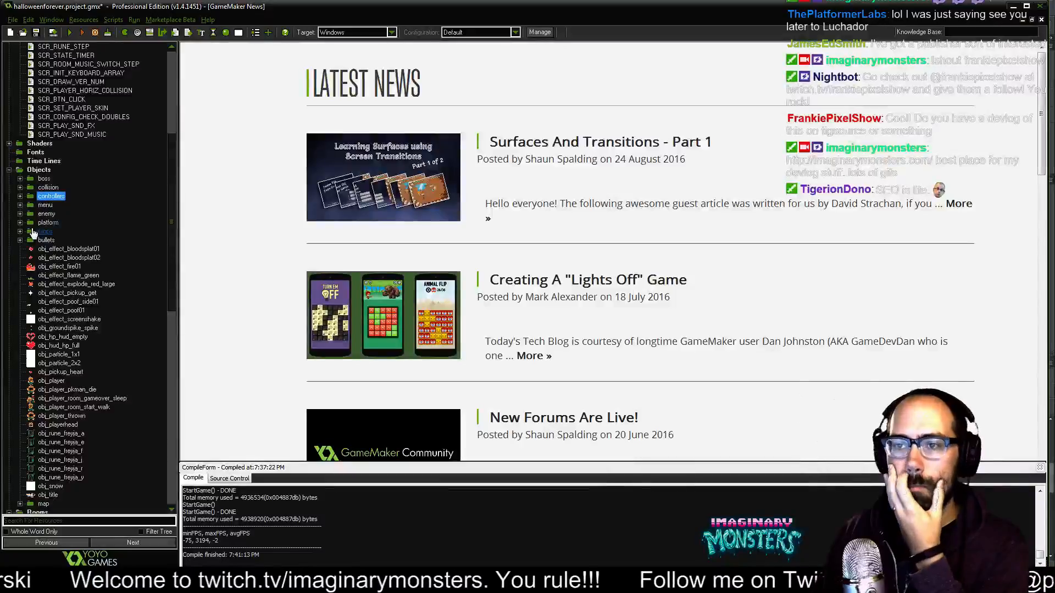
{"action": "left_click", "coordinate": [19, 221]}
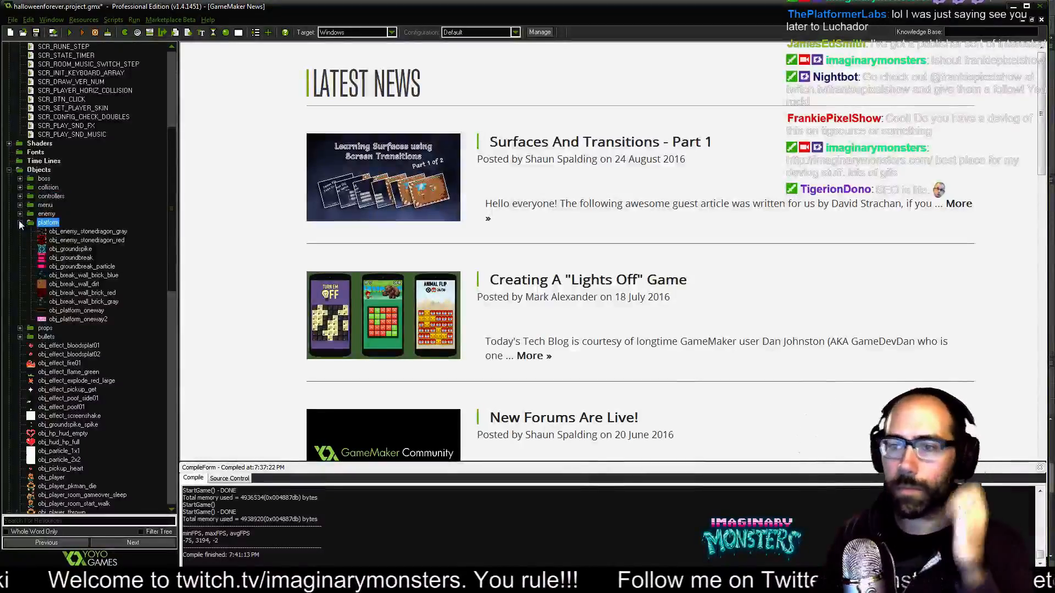
{"action": "left_click", "coordinate": [20, 221]}
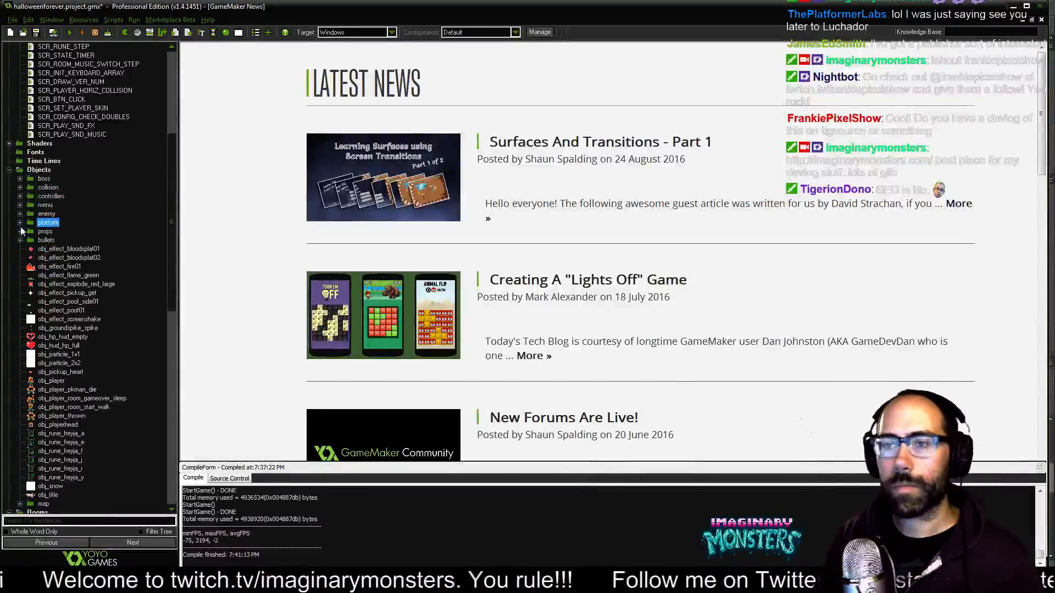
{"action": "left_click", "coordinate": [20, 196]}
{"action": "left_click", "coordinate": [20, 196]}
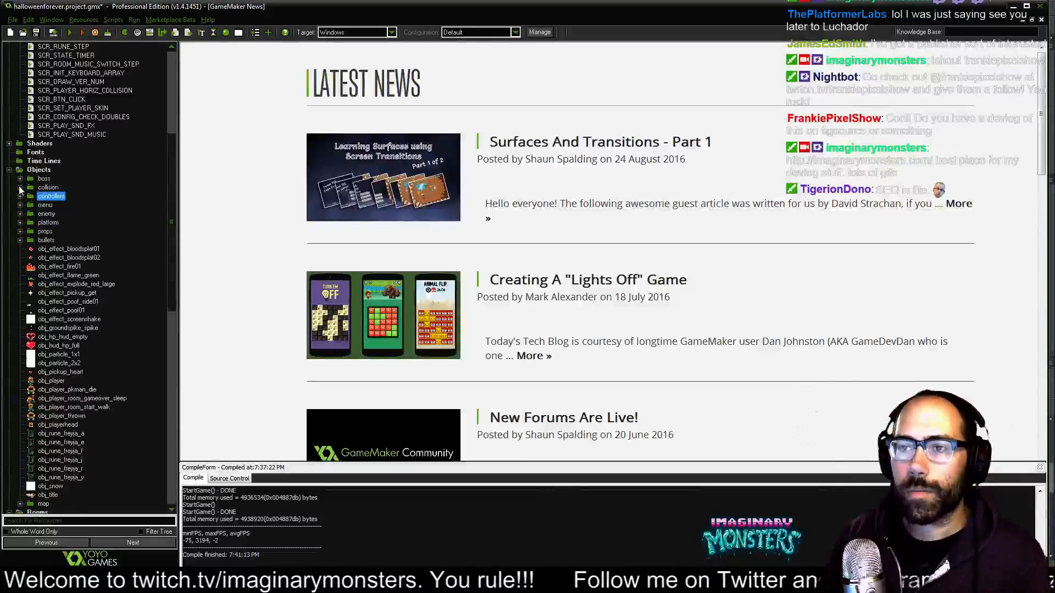
Open the Step event code of obj_door_forward from the collision group and enlarge the code window to show the world 3 lines.
{"action": "left_click", "coordinate": [20, 187]}
{"action": "double_click", "coordinate": [65, 248]}
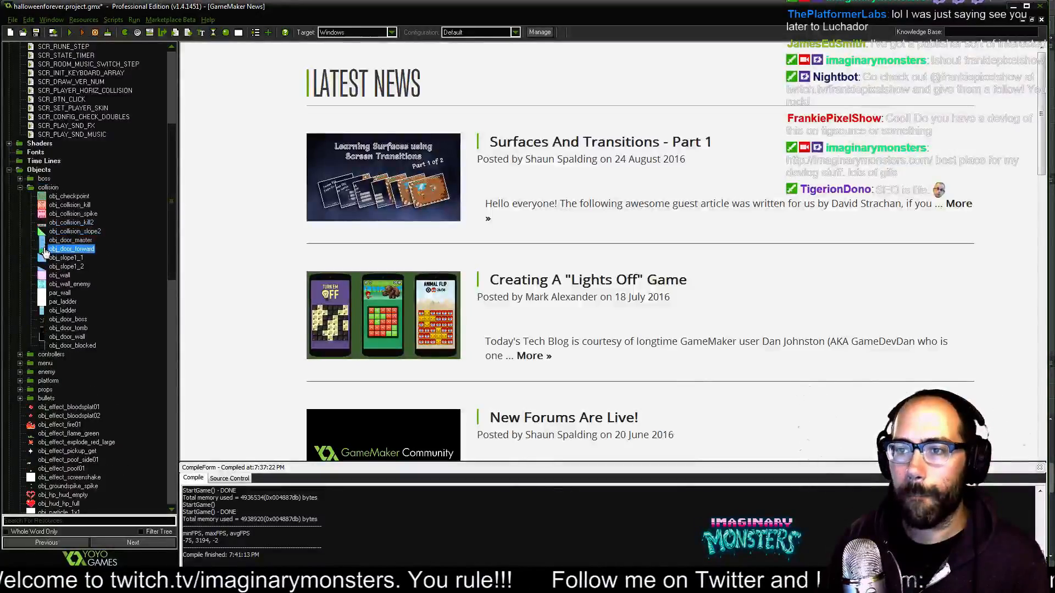
{"action": "left_click", "coordinate": [316, 104]}
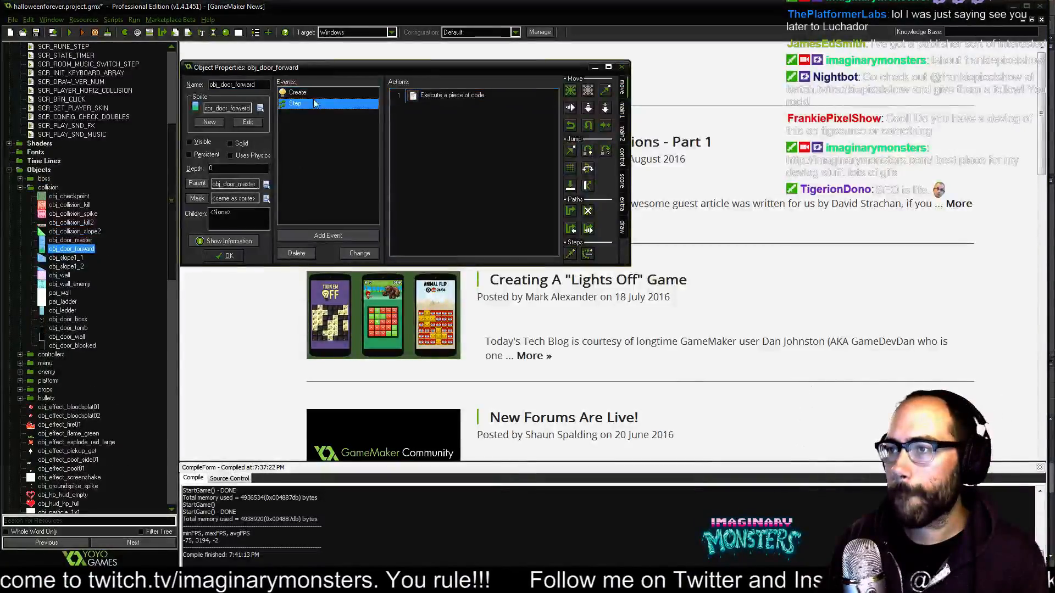
{"action": "left_click", "coordinate": [414, 97]}
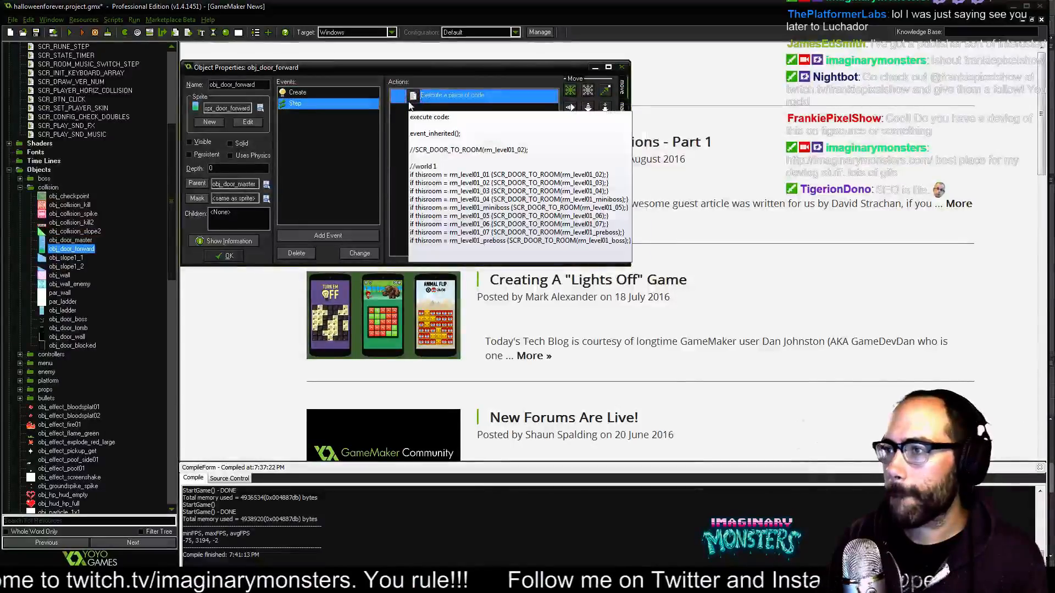
{"action": "double_click", "coordinate": [413, 97]}
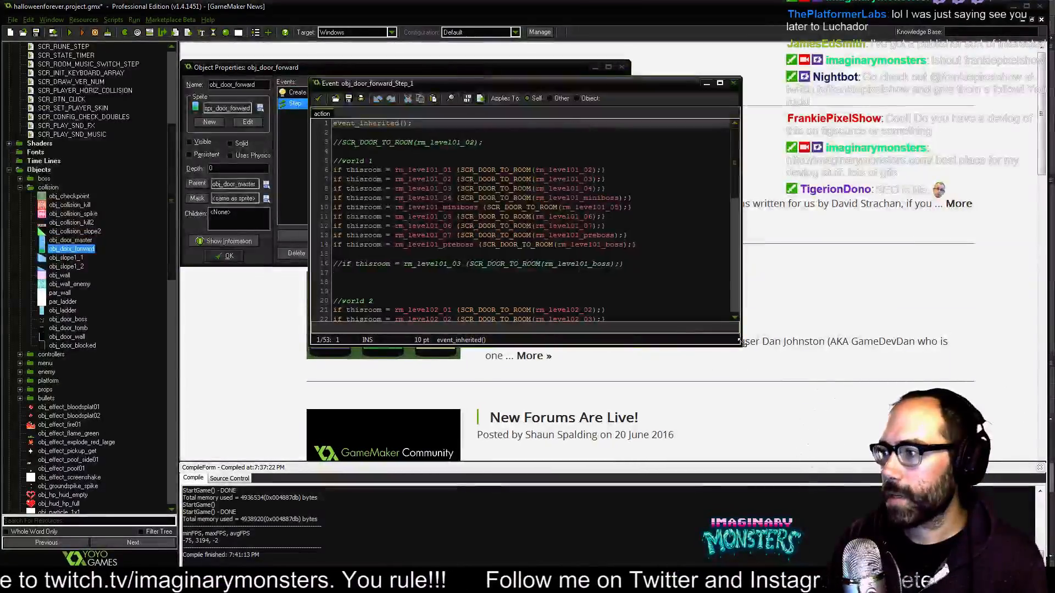
{"action": "left_click_drag", "start_coordinate": [741, 344], "coordinate": [777, 564]}
{"action": "scroll", "coordinate": [506, 380], "scroll_direction": "down", "scroll_amount": 3}
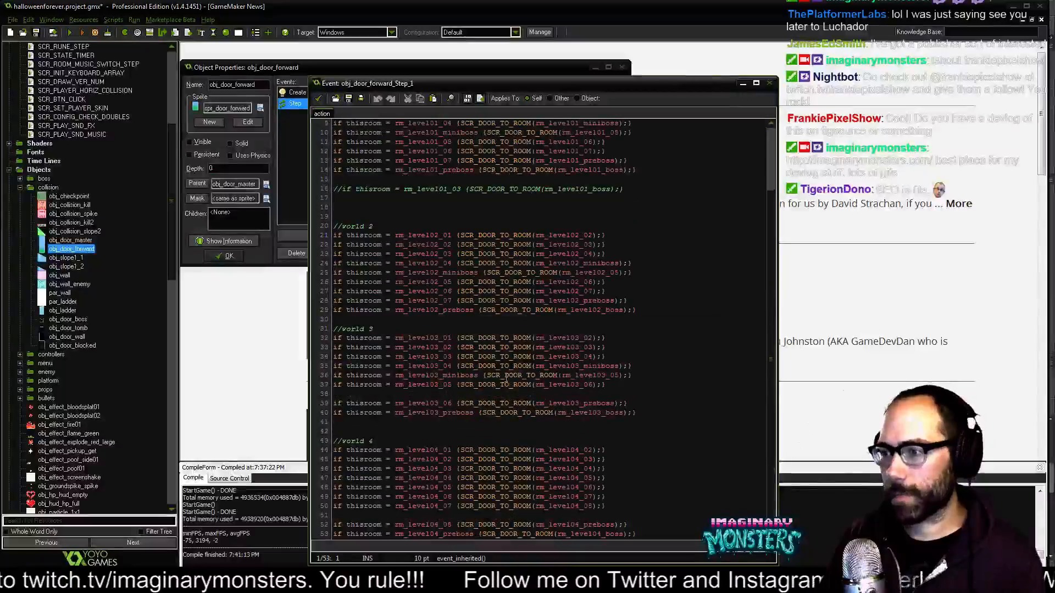
Remove the blank line in the world 3 list and duplicate the rm_level03_06 door line directly below it.
{"action": "left_click", "coordinate": [659, 384]}
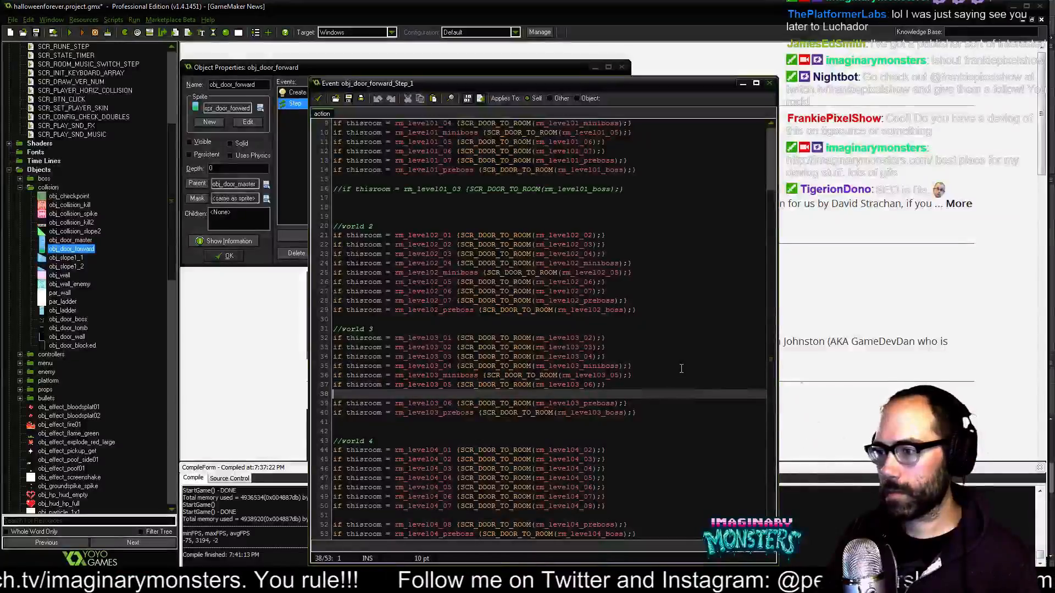
{"action": "key", "text": "Delete"}
{"action": "key", "text": "Down"}
{"action": "key", "text": "Home"}
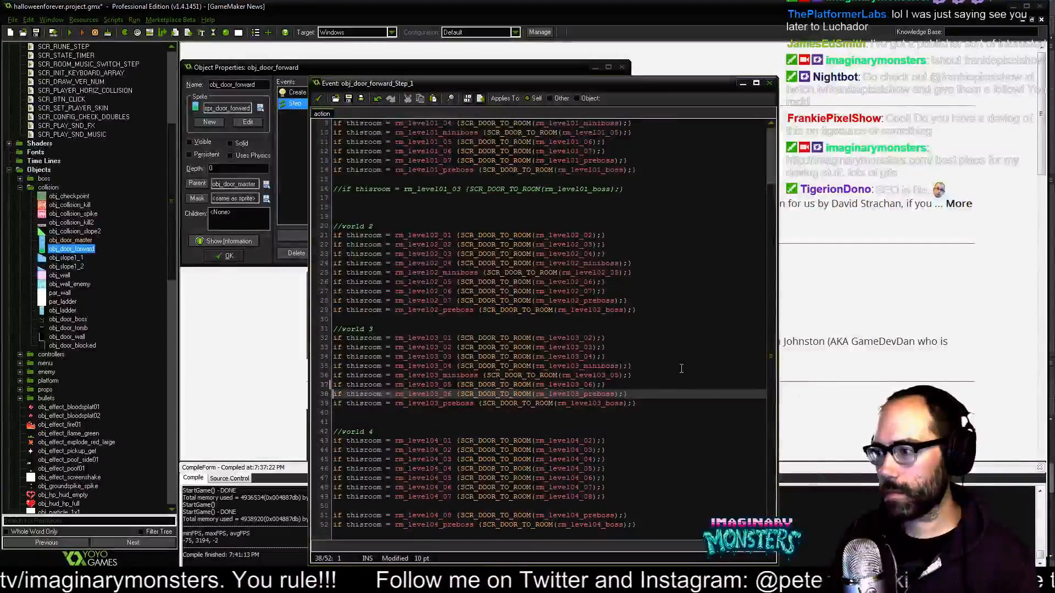
{"action": "key", "text": "shift+End"}
{"action": "key", "text": "ctrl+c"}
{"action": "key", "text": "End"}
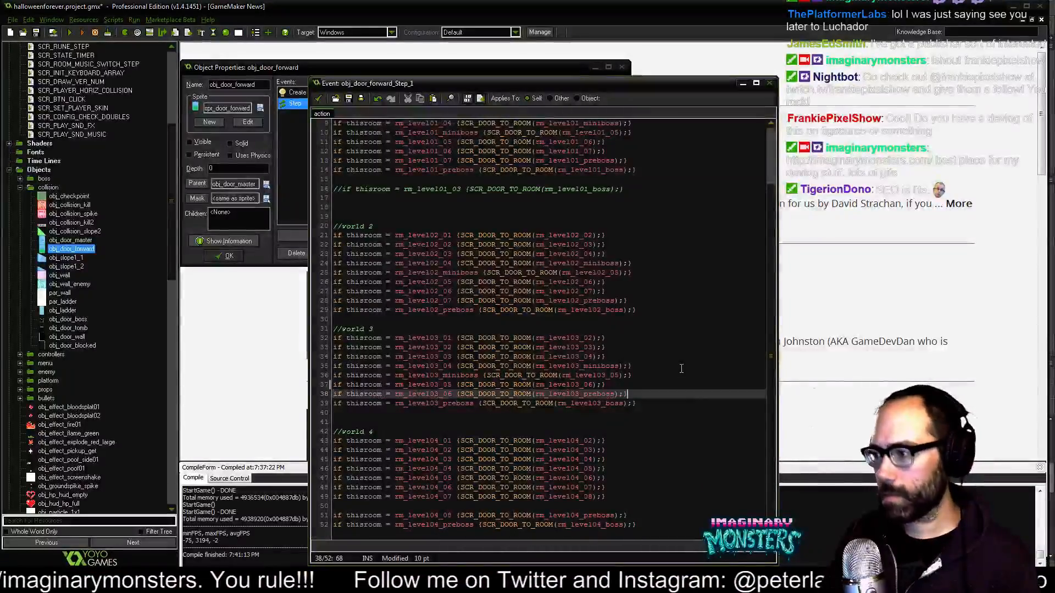
{"action": "key", "text": "Return"}
{"action": "key", "text": "ctrl+v"}
Change the destination of the first rm_level03_06 door line to rm_level03_07.
{"action": "key", "text": "ctrl+Left"}
{"action": "key", "text": "ctrl+Left"}
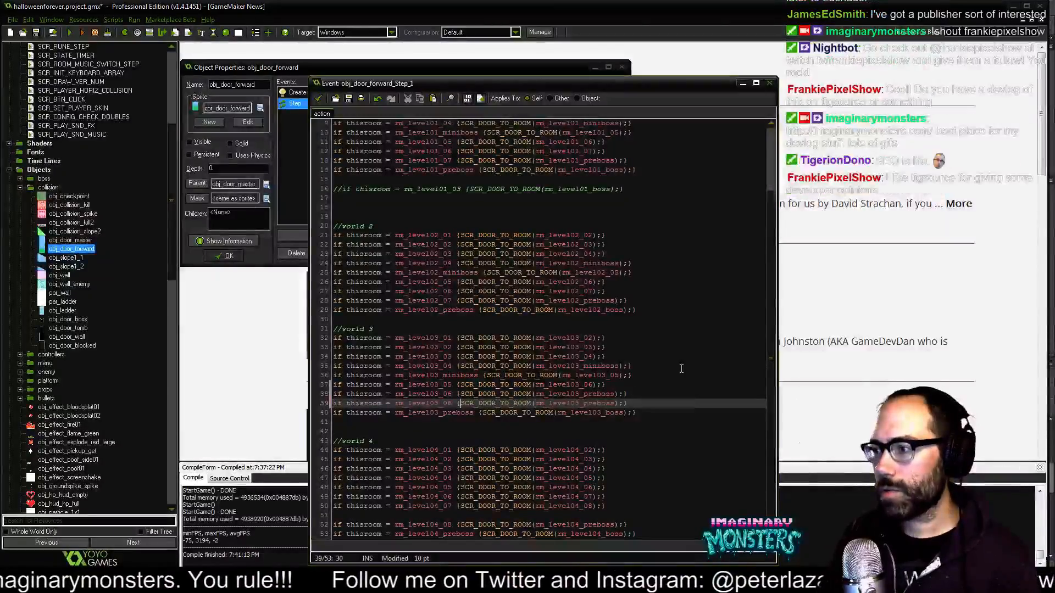
{"action": "key", "text": "Up"}
{"action": "key", "text": "ctrl+Right"}
{"action": "key", "text": "ctrl+Right"}
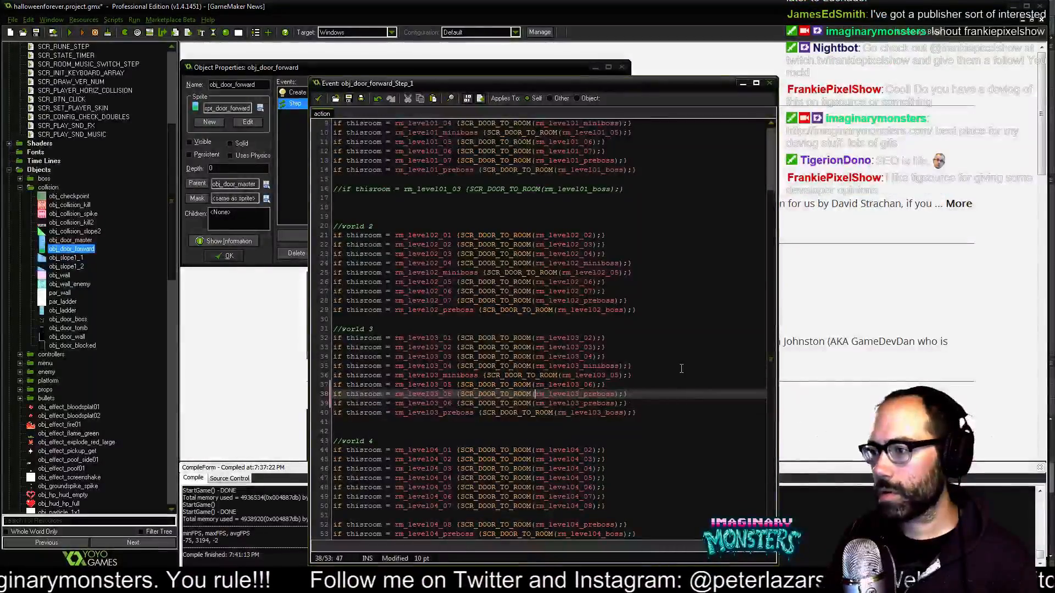
{"action": "key", "text": "Right"}
{"action": "key", "text": "Right"}
{"action": "key", "text": "Right"}
{"action": "key", "text": "Right"}
{"action": "key", "text": "Right"}
{"action": "key", "text": "Right"}
{"action": "key", "text": "Right"}
{"action": "key", "text": "Right"}
{"action": "key", "text": "Right"}
{"action": "key", "text": "Right"}
{"action": "key", "text": "Right"}
{"action": "key", "text": "Right"}
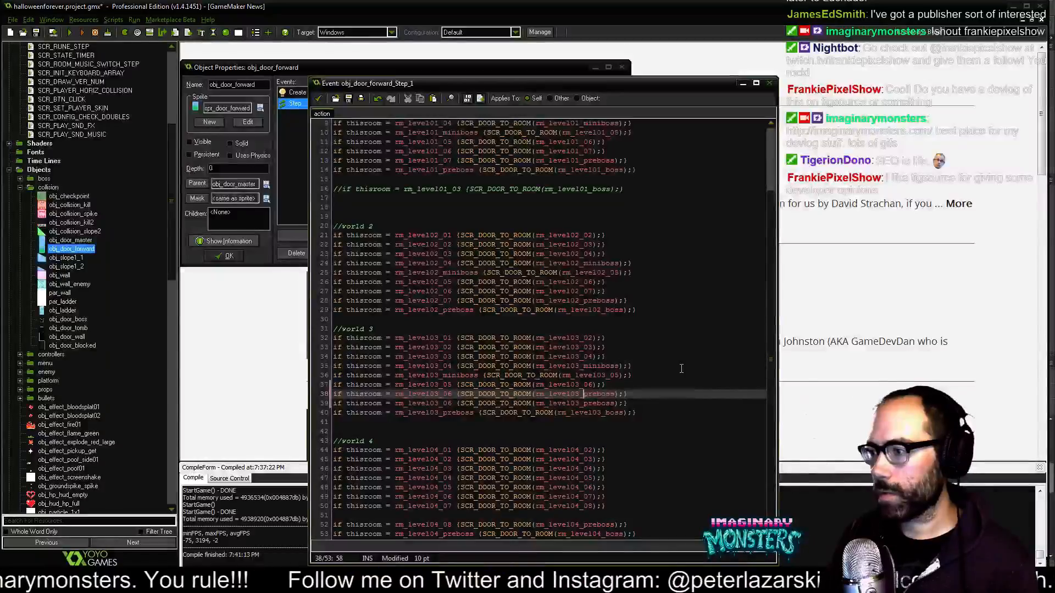
{"action": "key", "text": "shift+Right"}
{"action": "key", "text": "shift+Right"}
{"action": "key", "text": "shift+Right"}
{"action": "key", "text": "shift+Right"}
{"action": "key", "text": "shift+Right"}
{"action": "key", "text": "shift+Right"}
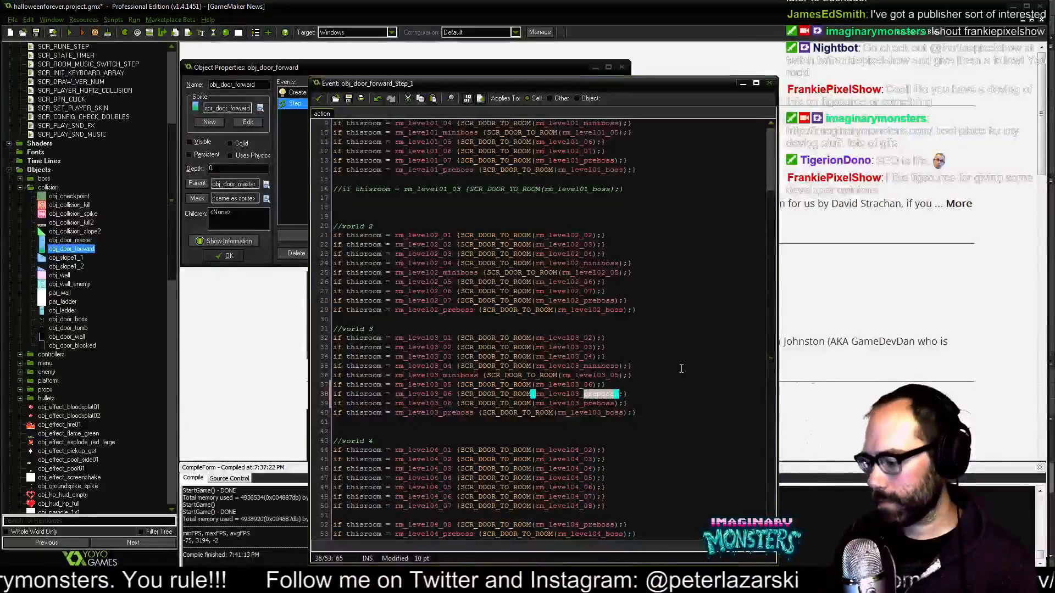
{"action": "type", "text": "07"}
Change the duplicated line's source room to rm_level03_07, keeping rm_level03_preboss as its destination, and run the game.
{"action": "key", "text": "Down"}
{"action": "key", "text": "End"}
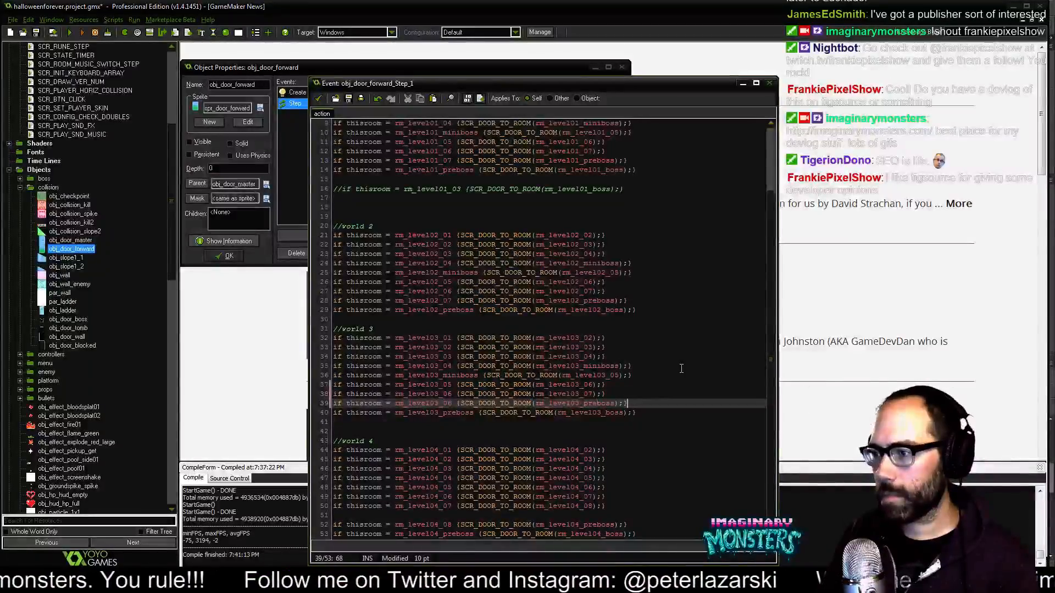
{"action": "key", "text": "Left"}
{"action": "key", "text": "Left"}
{"action": "key", "text": "BackSpace"}
{"action": "type", "text": "7"}
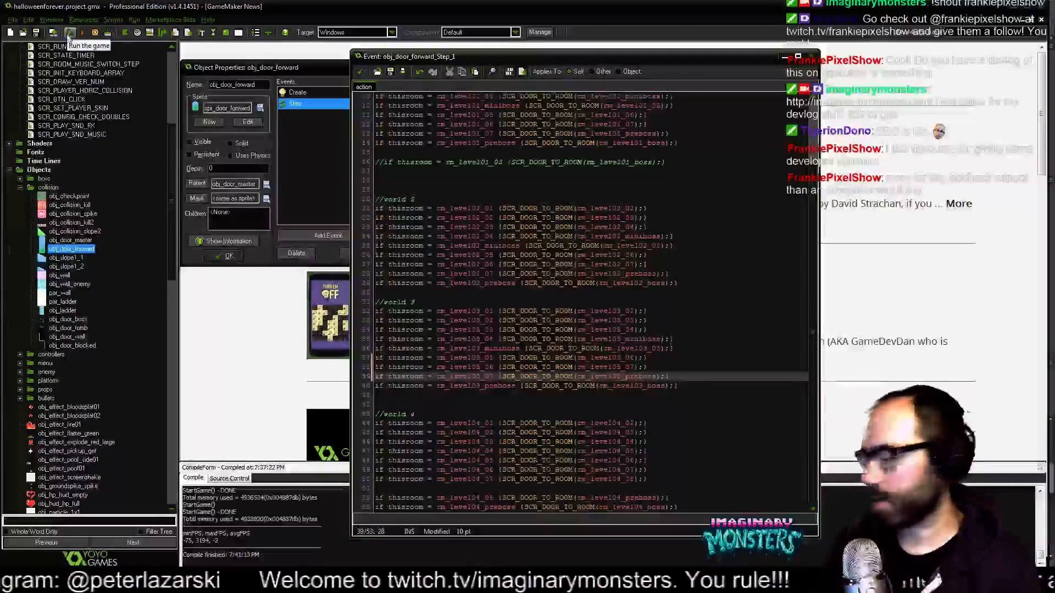
{"action": "left_click", "coordinate": [70, 32]}
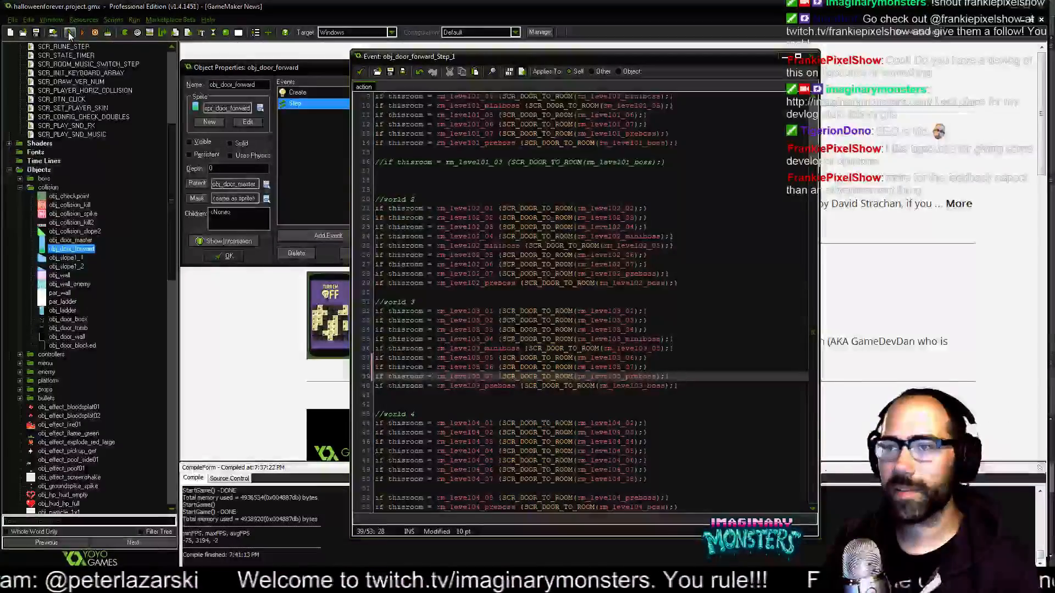
{"action": "left_click", "coordinate": [376, 189]}
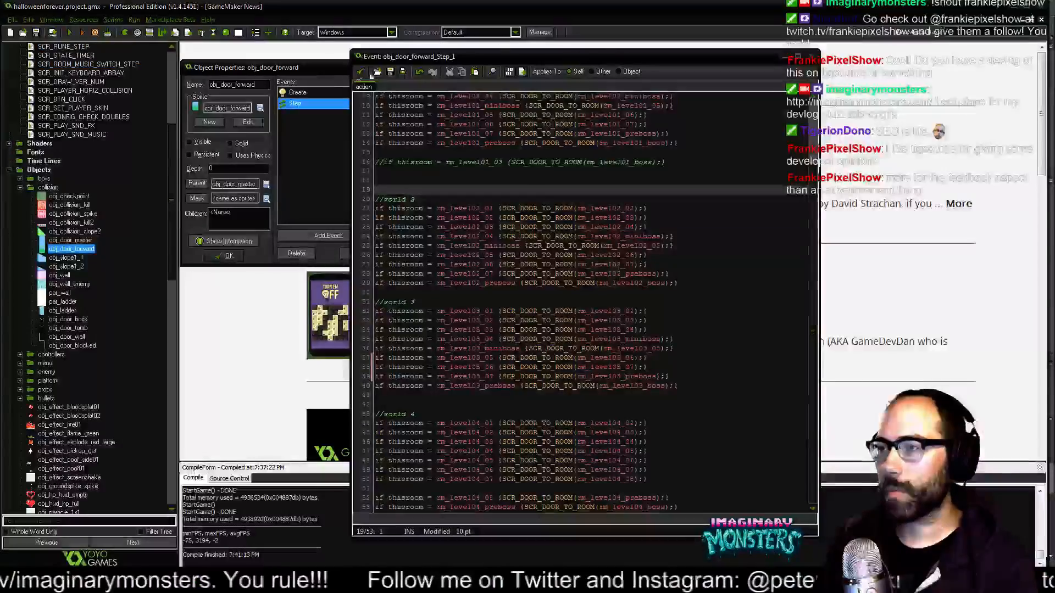
{"action": "left_click", "coordinate": [328, 71]}
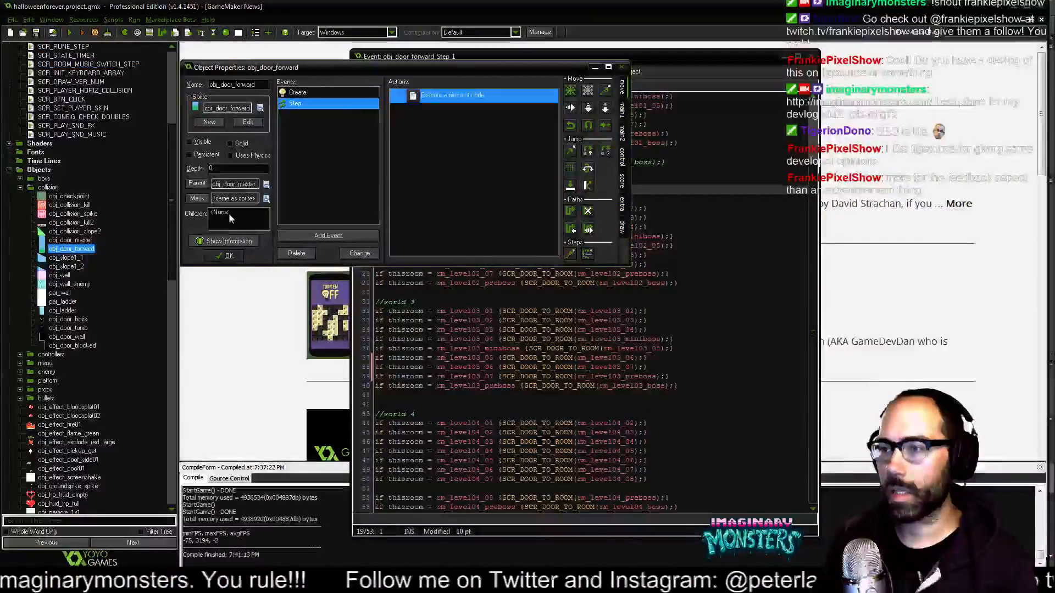
{"action": "left_click_drag", "start_coordinate": [171, 253], "coordinate": [187, 224]}
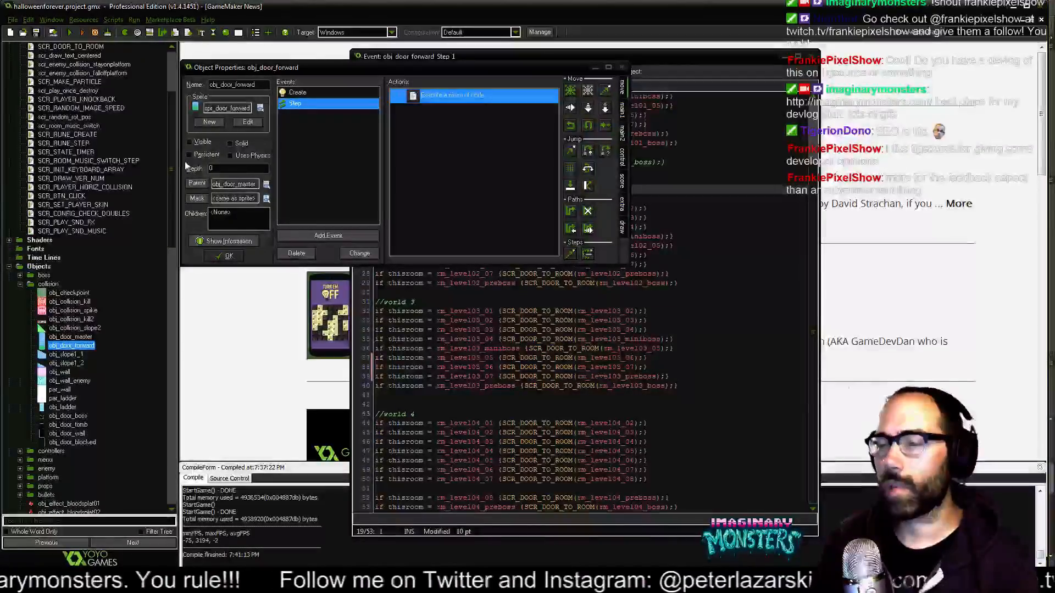
{"action": "left_click_drag", "start_coordinate": [173, 165], "coordinate": [172, 198]}
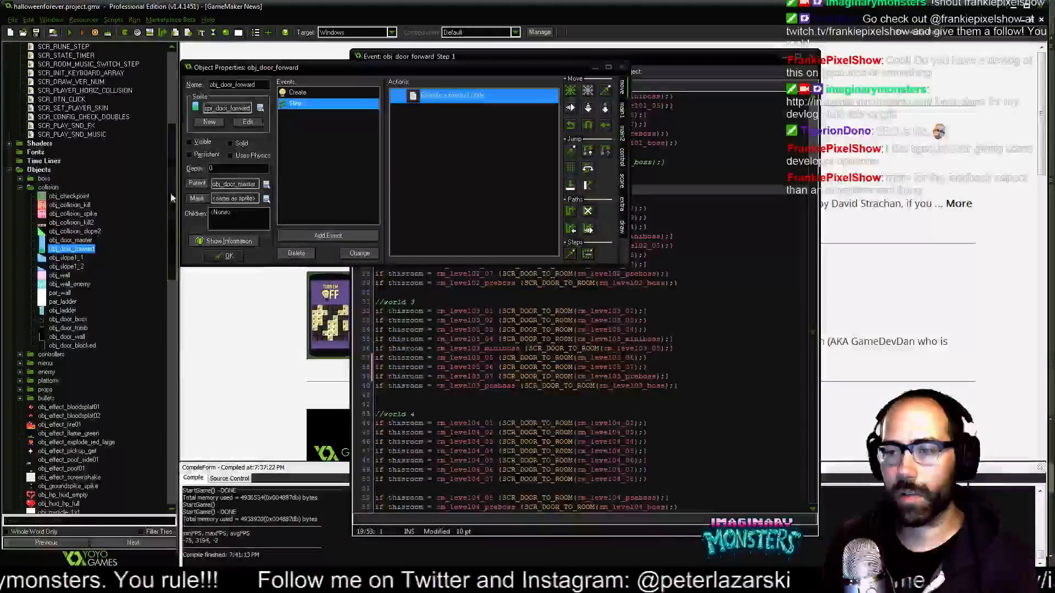
{"action": "left_click", "coordinate": [49, 355]}
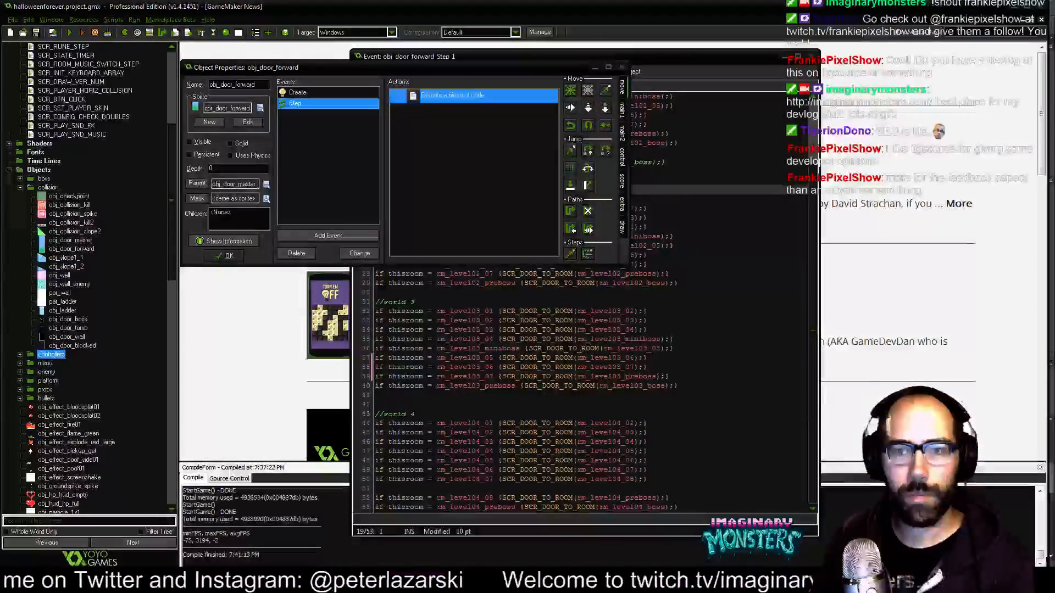
{"action": "key", "text": "alt+Tab"}
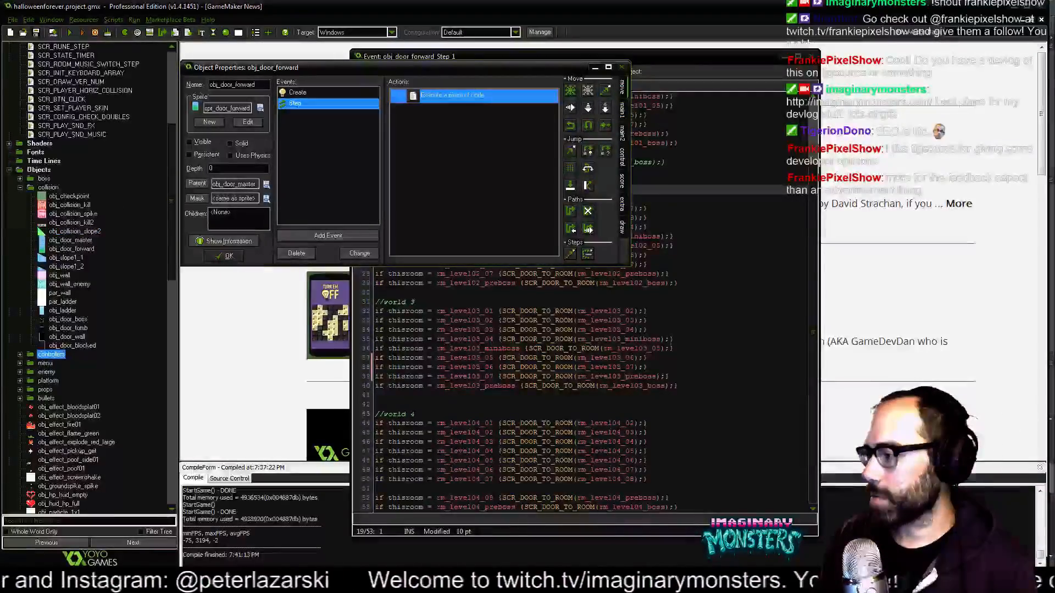
{"action": "left_click", "coordinate": [1001, 583]}
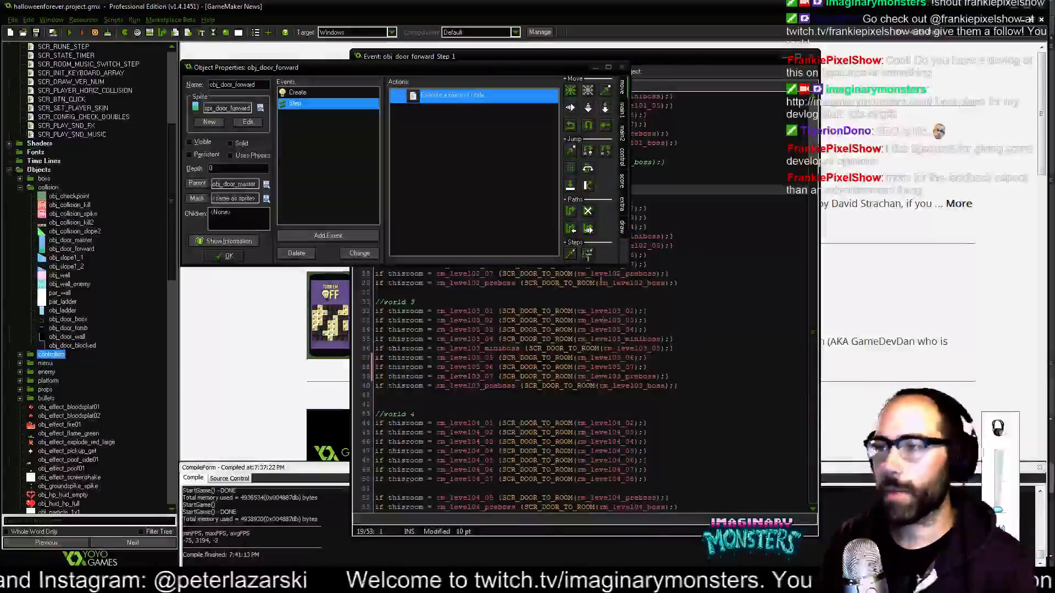
Close the obj_door_forward properties and save the changes to its Step code.
{"action": "left_click", "coordinate": [225, 256]}
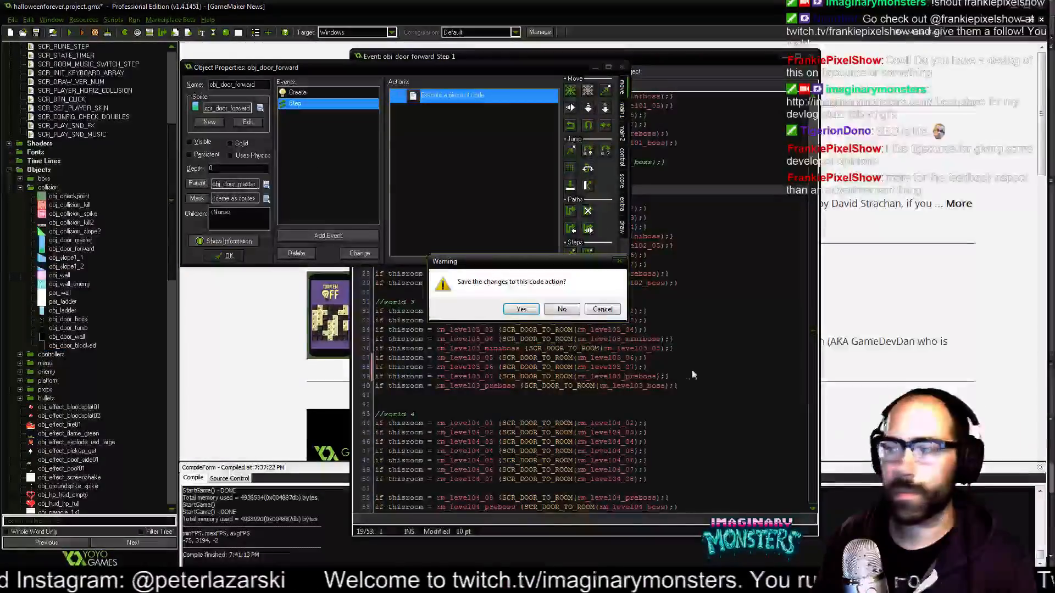
{"action": "left_click", "coordinate": [521, 309]}
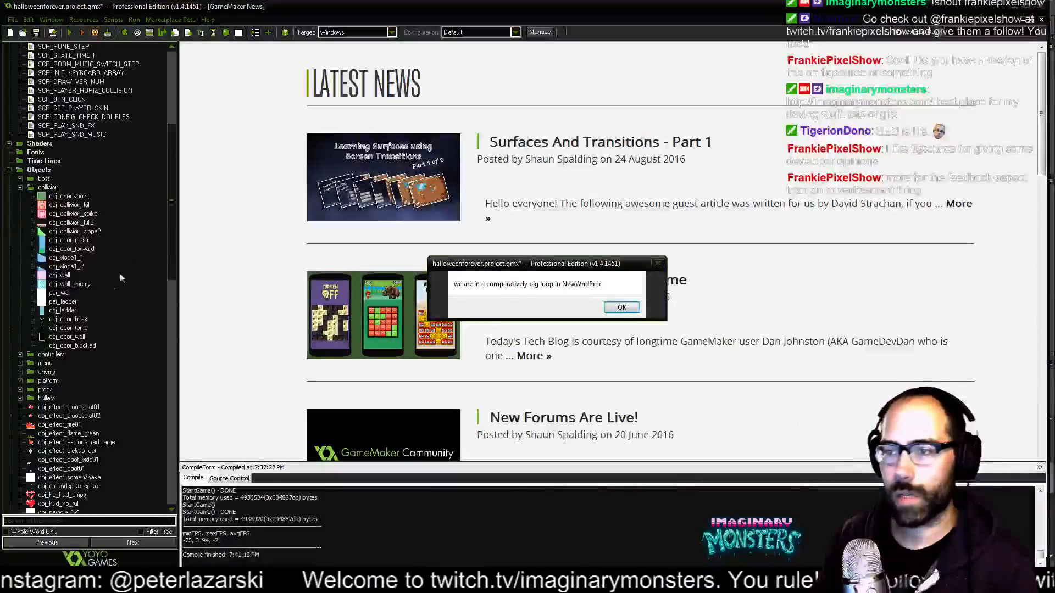
{"action": "left_click", "coordinate": [615, 305]}
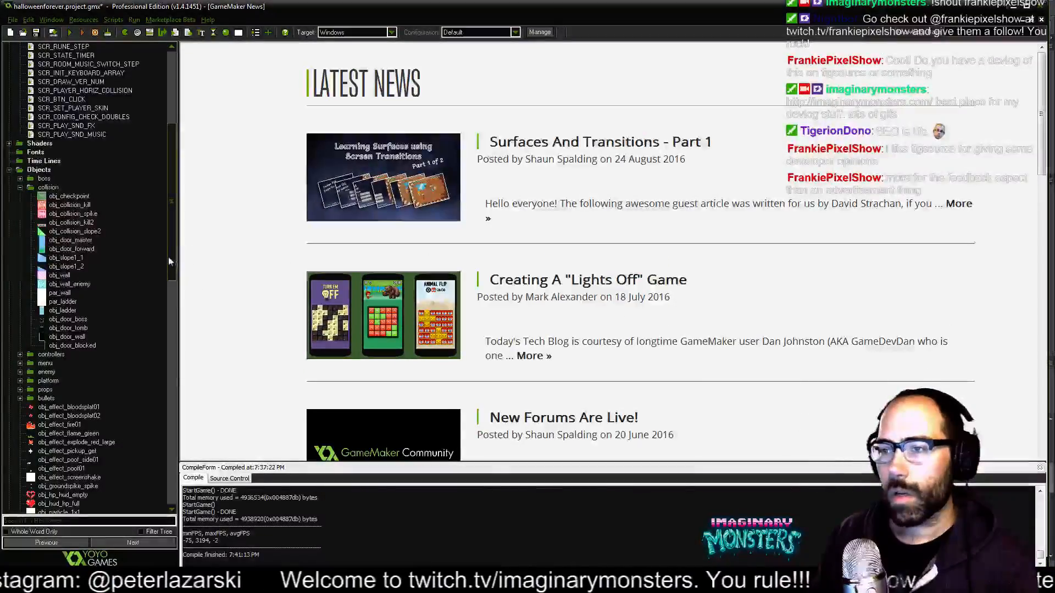
Collapse the Scripts group in the resource tree and expand the controllers folder under Objects.
{"action": "left_click_drag", "start_coordinate": [171, 256], "coordinate": [166, 230]}
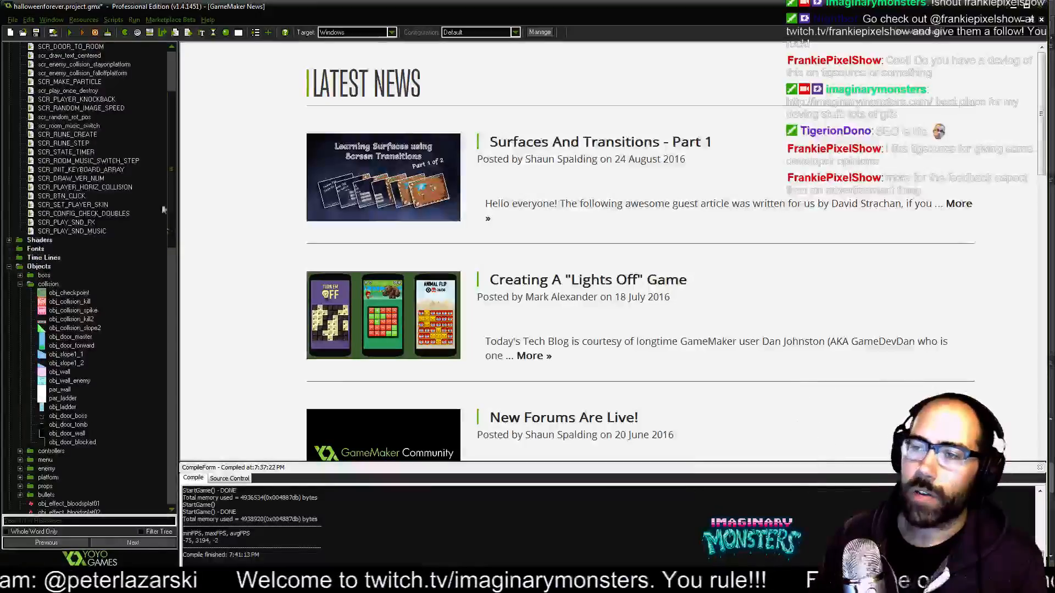
{"action": "left_click", "coordinate": [83, 161]}
{"action": "scroll", "coordinate": [87, 167], "scroll_direction": "up", "scroll_amount": 4}
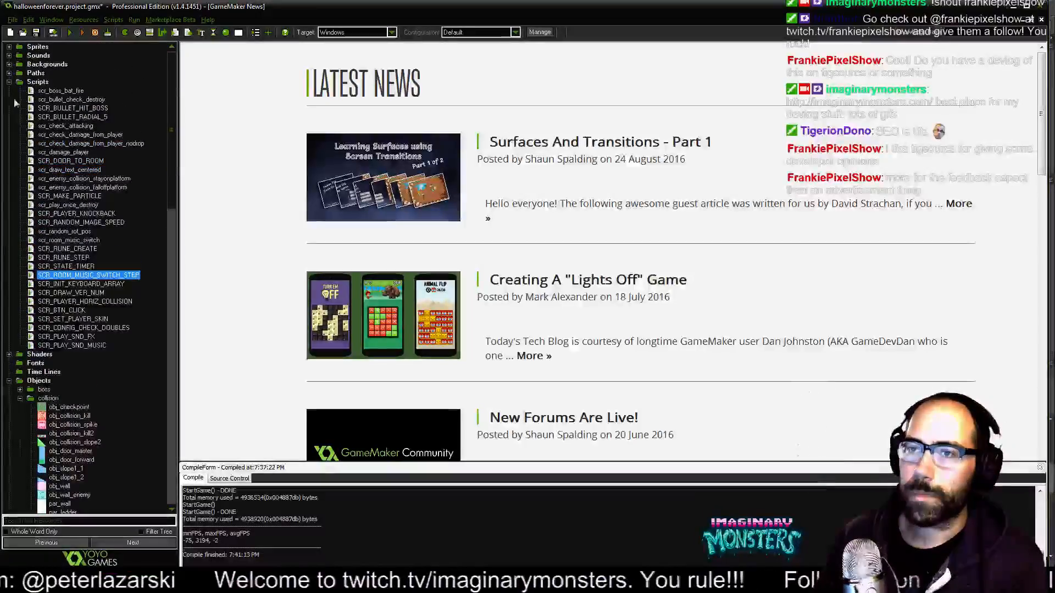
{"action": "left_click", "coordinate": [9, 81]}
{"action": "left_click", "coordinate": [64, 240]}
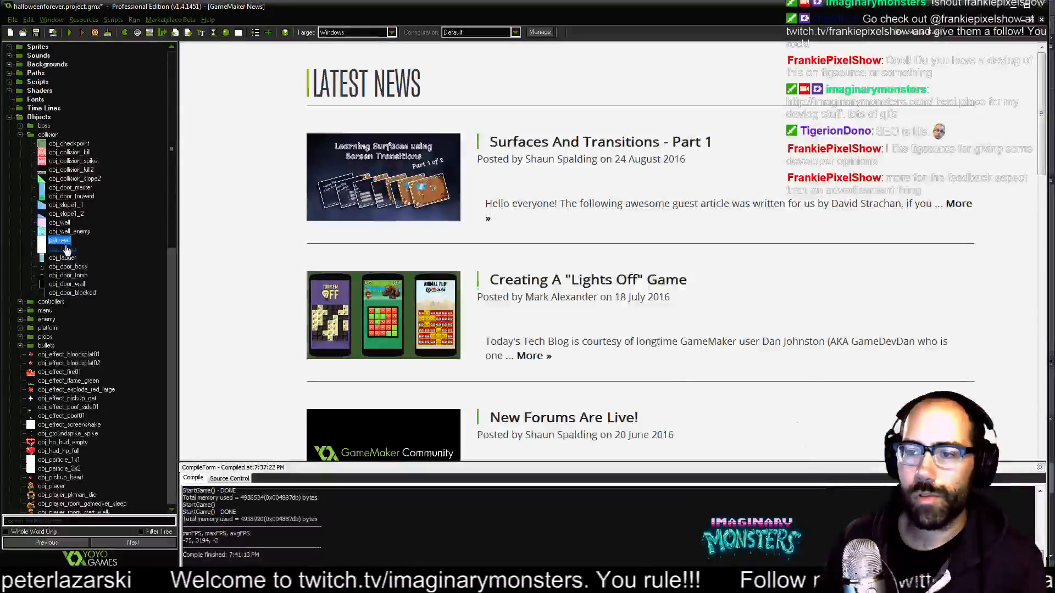
{"action": "left_click", "coordinate": [42, 303]}
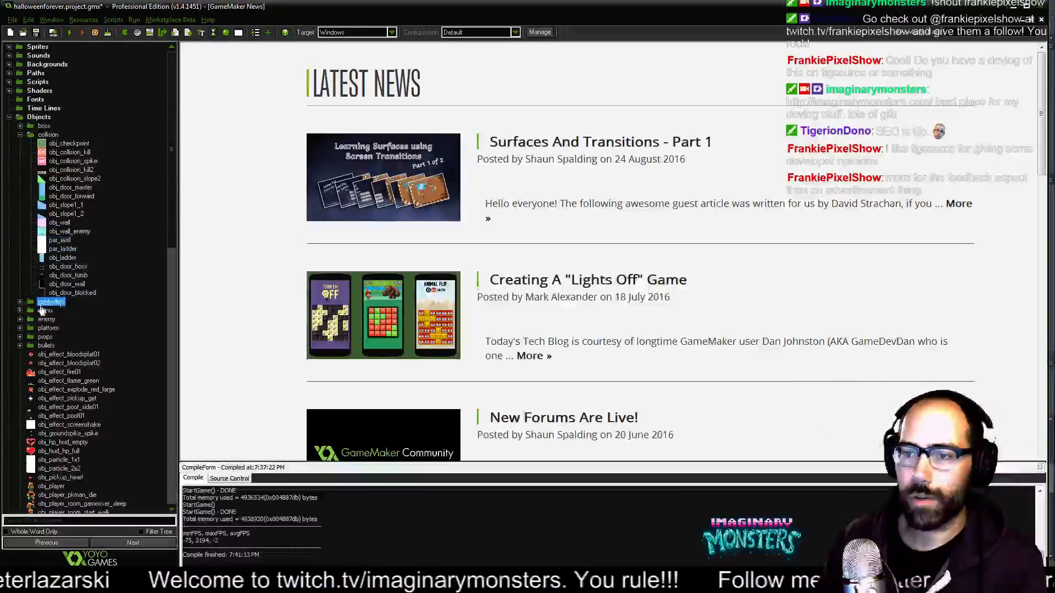
{"action": "left_click", "coordinate": [21, 302]}
Open the Step event code of obj_controller_start from the controllers folder.
{"action": "left_click", "coordinate": [65, 310]}
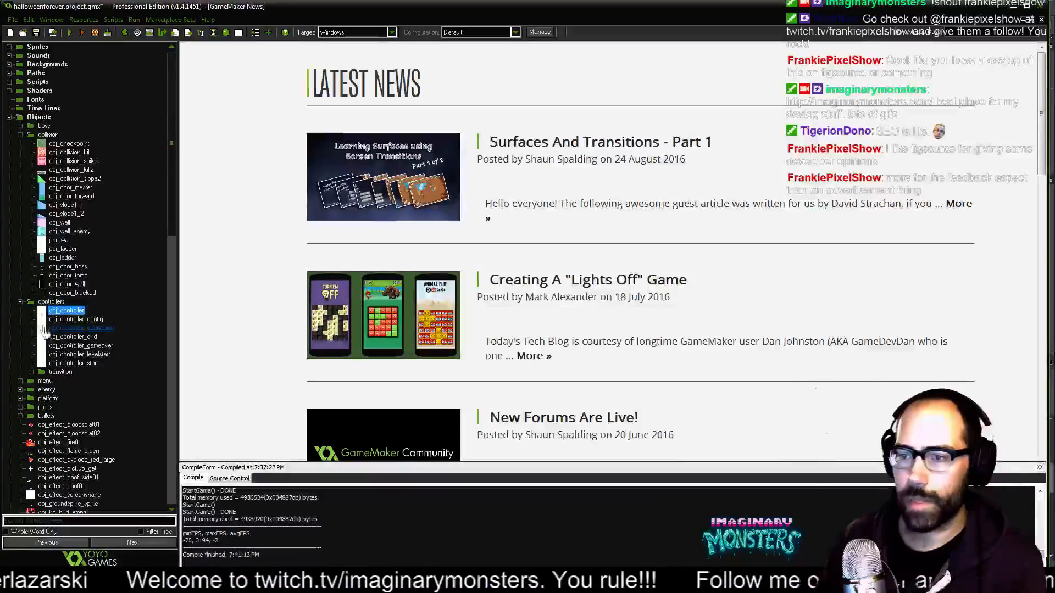
{"action": "left_click", "coordinate": [69, 363]}
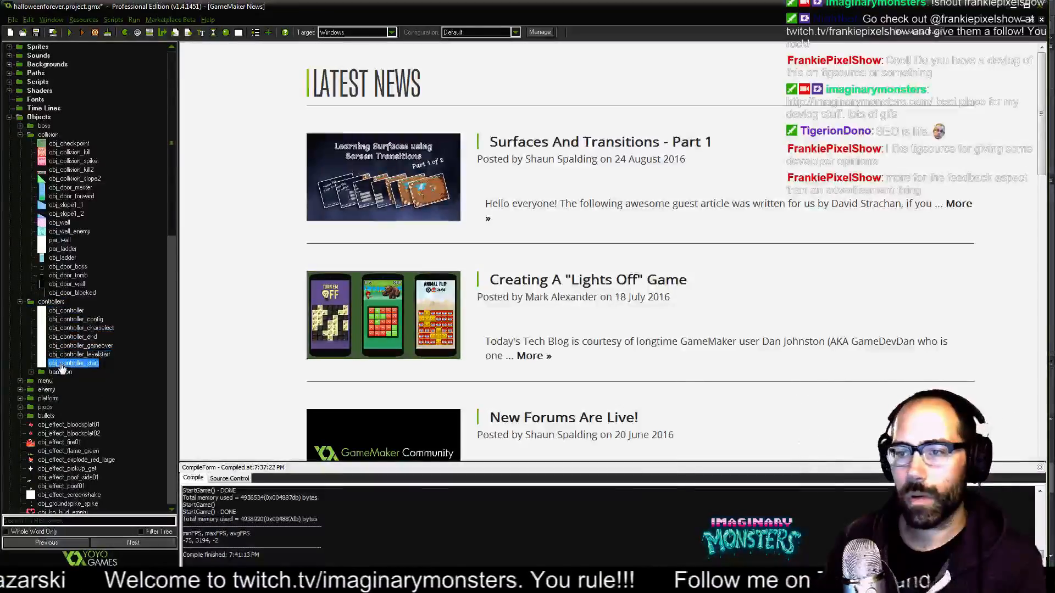
{"action": "double_click", "coordinate": [66, 364]}
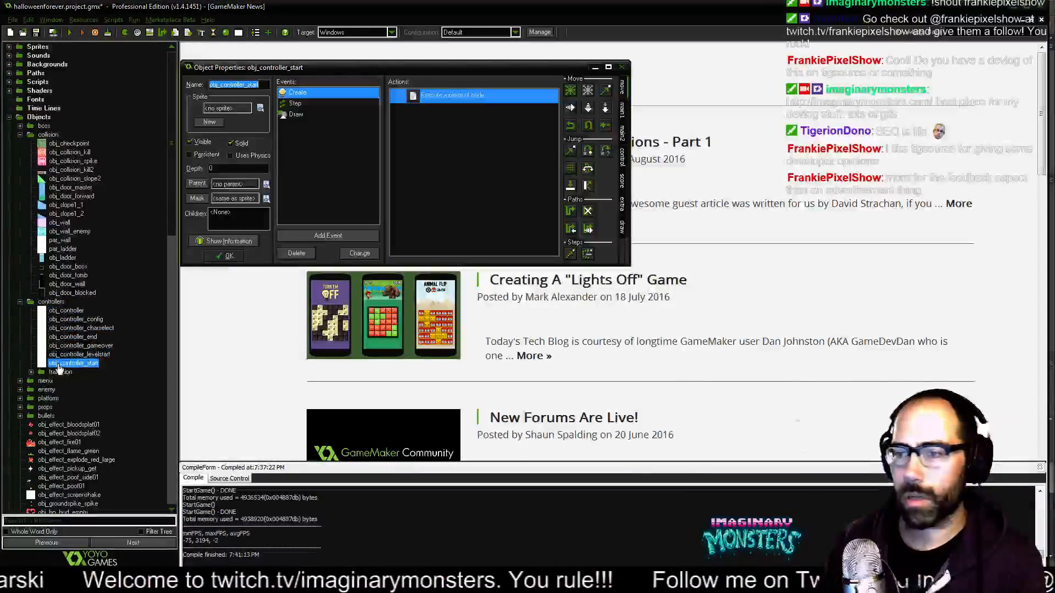
{"action": "left_click", "coordinate": [302, 103]}
{"action": "left_click", "coordinate": [416, 96]}
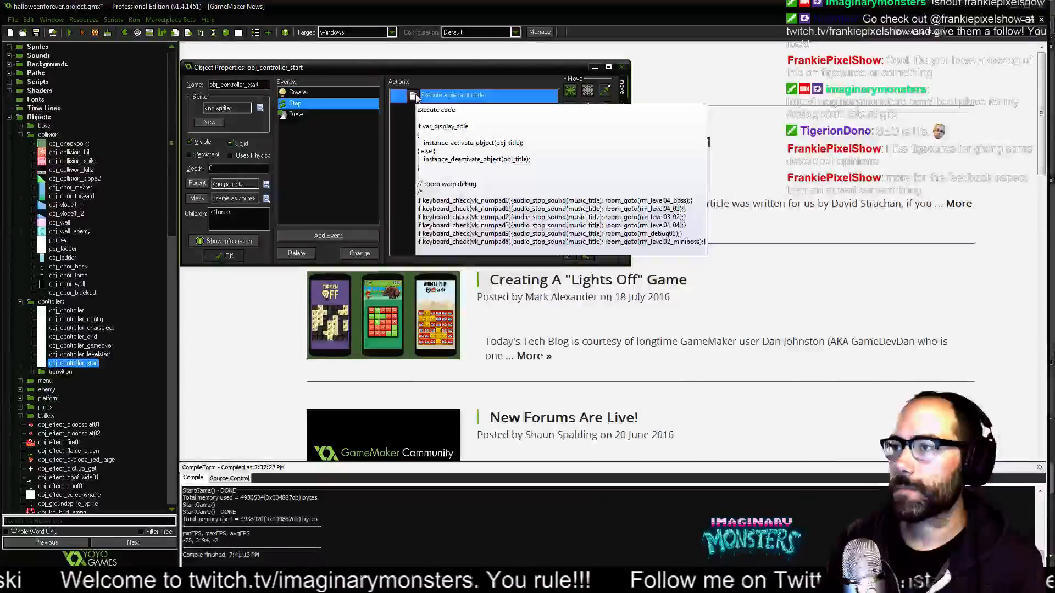
{"action": "double_click", "coordinate": [446, 96]}
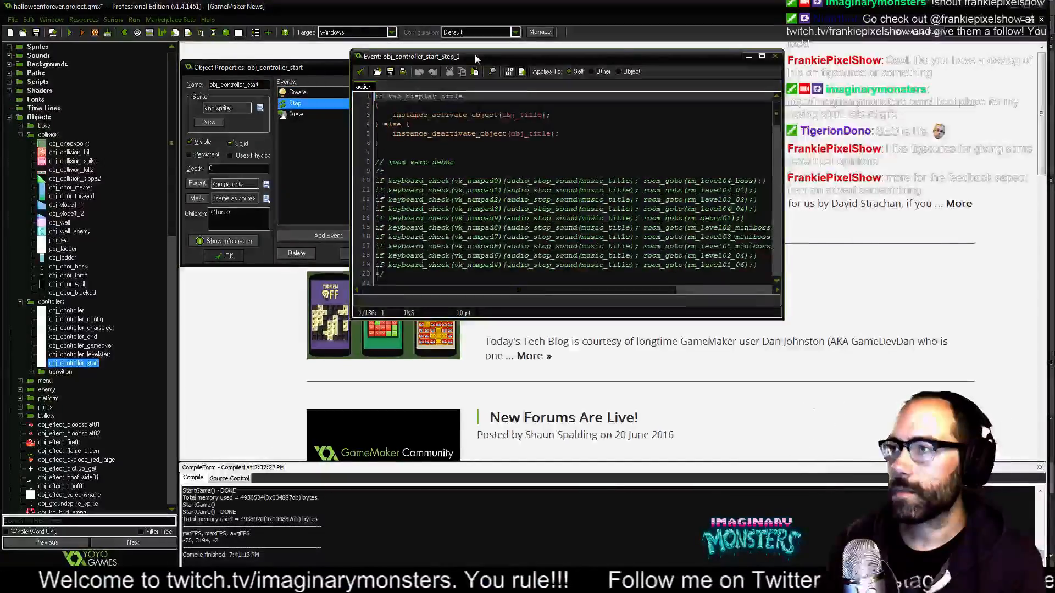
Enlarge the obj_controller_start code window and examine the room warp debug lines for their numpad keys and target rooms.
{"action": "left_click_drag", "start_coordinate": [474, 55], "coordinate": [503, 110]}
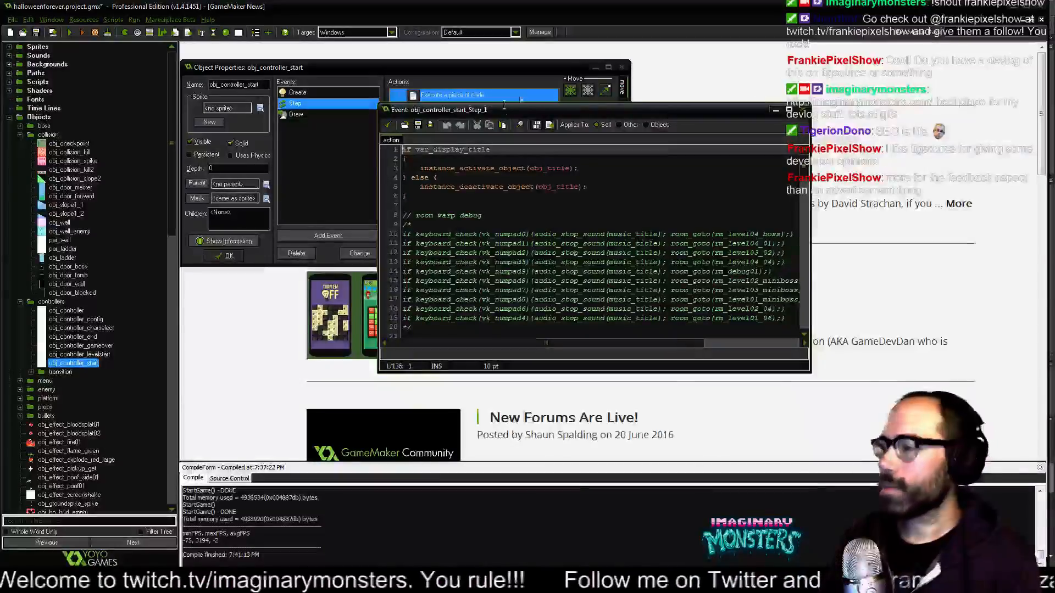
{"action": "left_click_drag", "start_coordinate": [808, 373], "coordinate": [909, 518]}
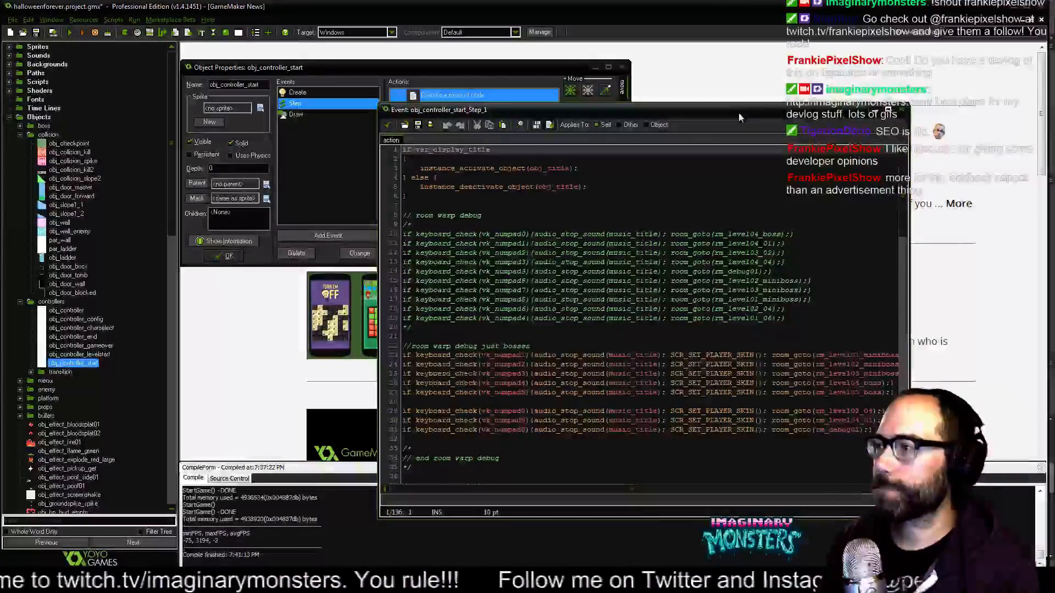
{"action": "left_click_drag", "start_coordinate": [738, 112], "coordinate": [642, 131]}
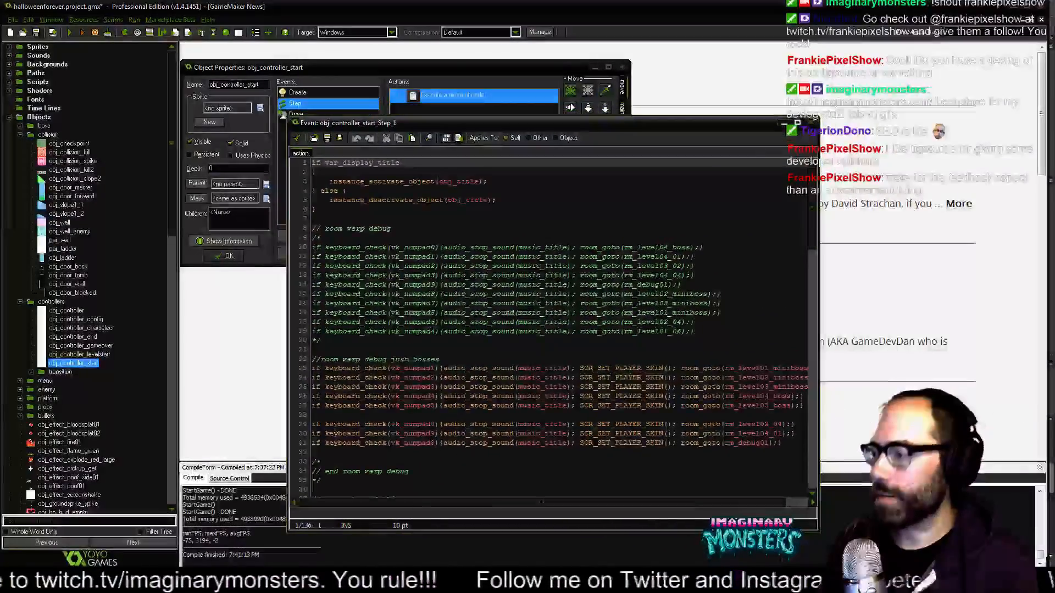
{"action": "left_click_drag", "start_coordinate": [816, 531], "coordinate": [965, 543]}
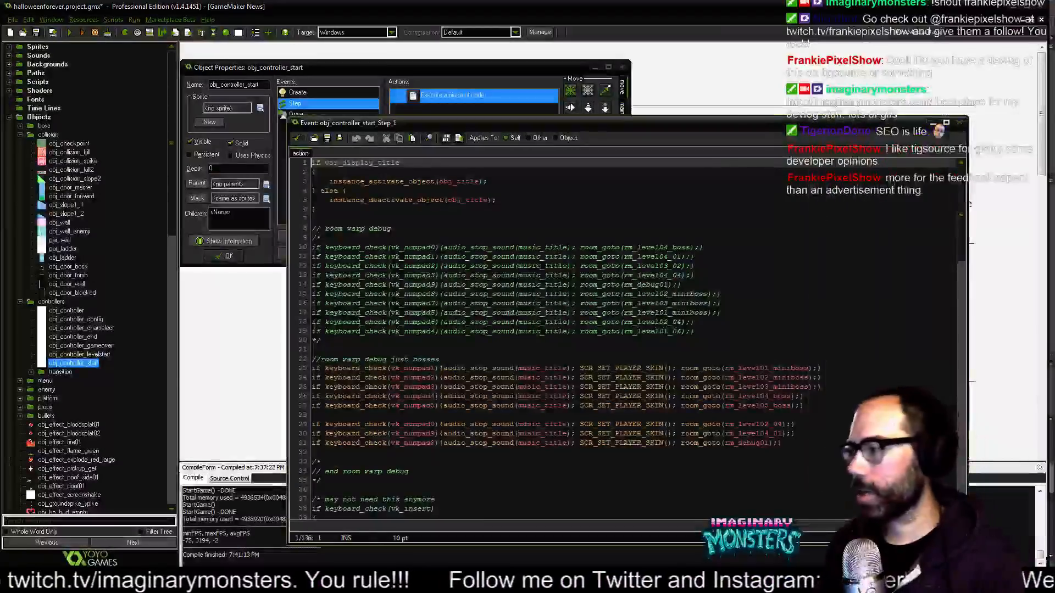
{"action": "left_click", "coordinate": [666, 405]}
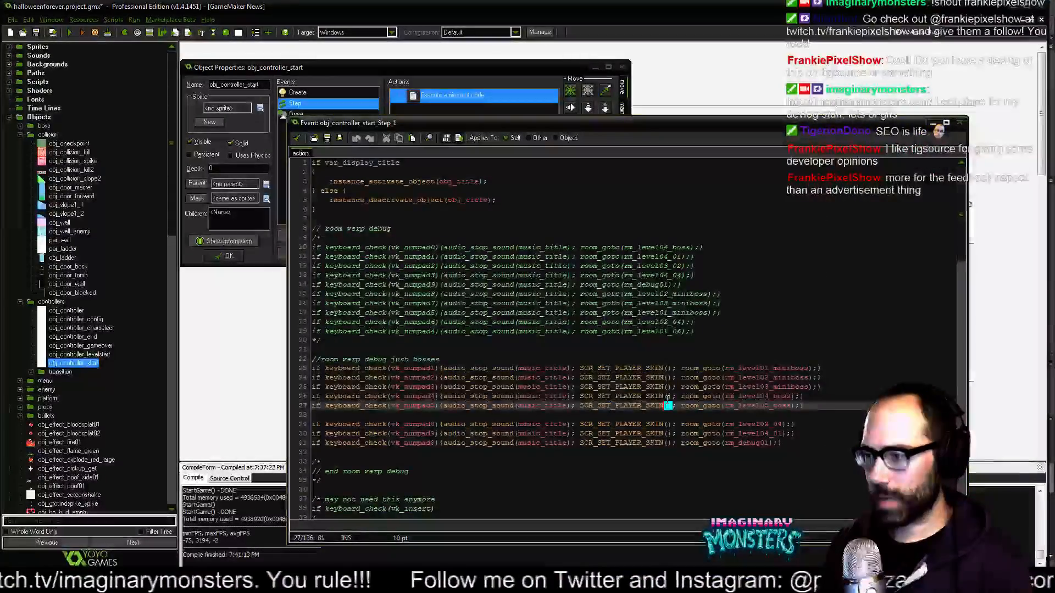
{"action": "left_click", "coordinate": [615, 368]}
{"action": "scroll", "coordinate": [652, 358], "scroll_direction": "down", "scroll_amount": 2}
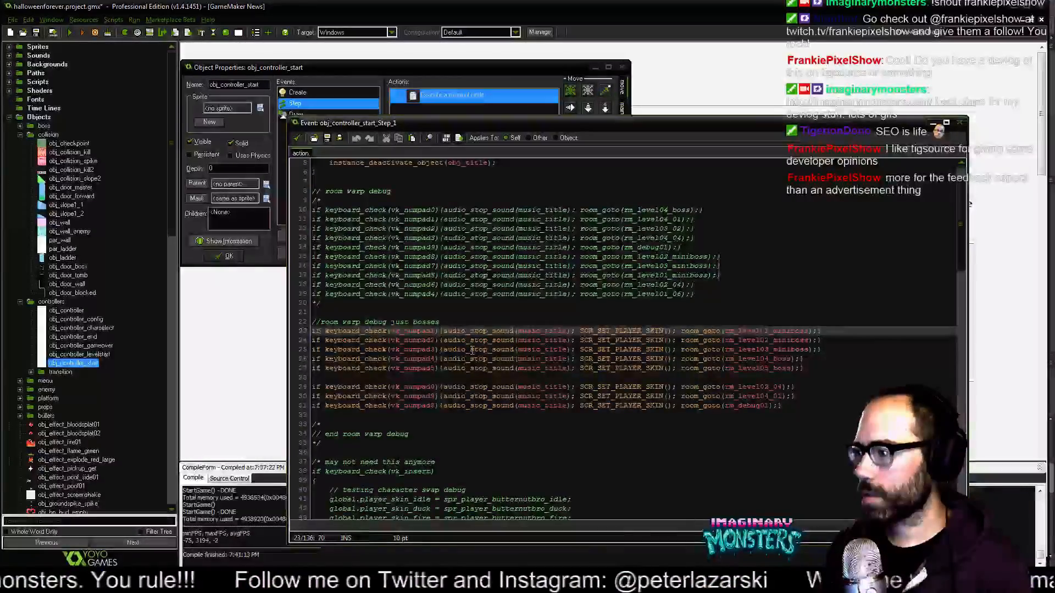
Save the project and run the game.
{"action": "key", "text": "ctrl+s"}
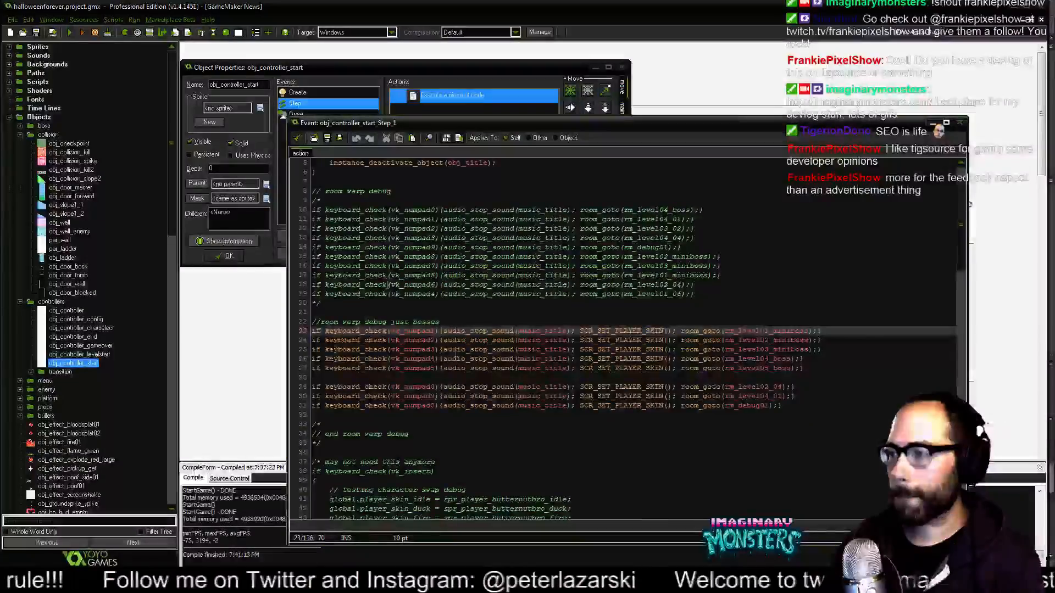
{"action": "left_click", "coordinate": [69, 32]}
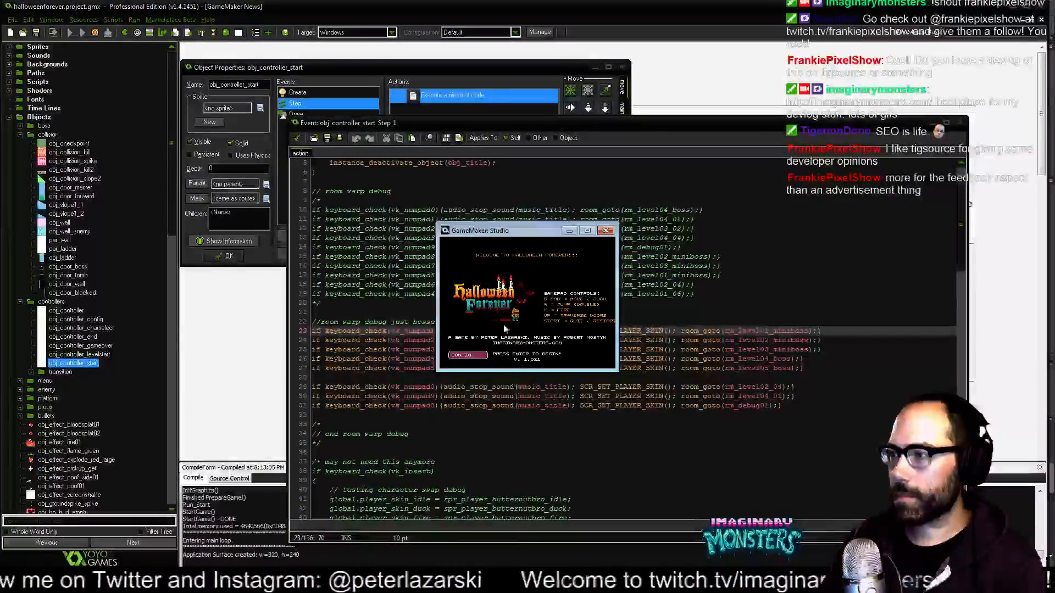
Set the sound to off in the game's config screen, save the settings, and maximize the game window.
{"action": "left_click", "coordinate": [484, 355]}
{"action": "left_click", "coordinate": [573, 268]}
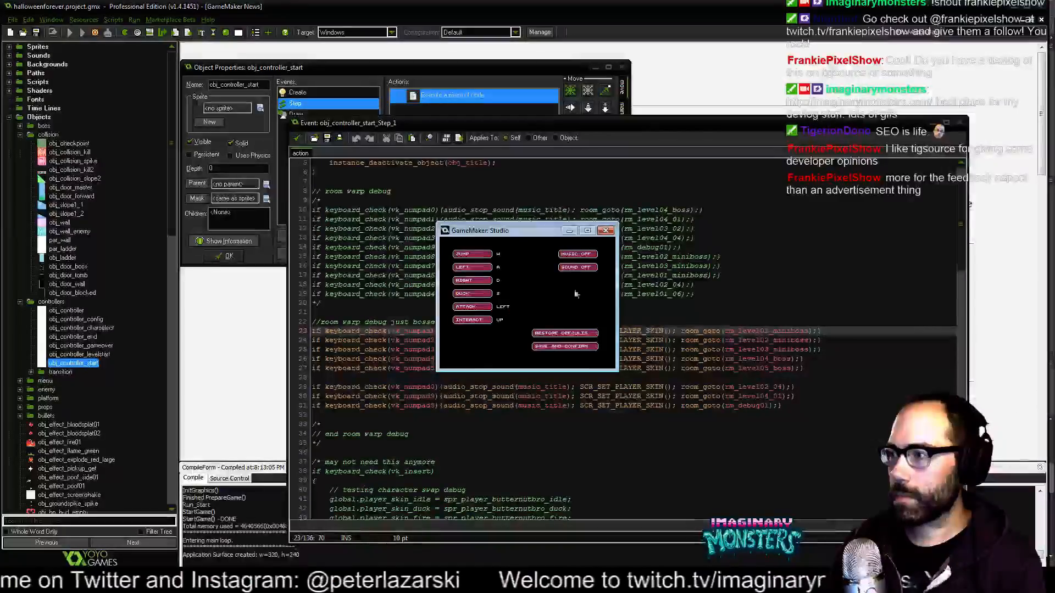
{"action": "left_click", "coordinate": [572, 346]}
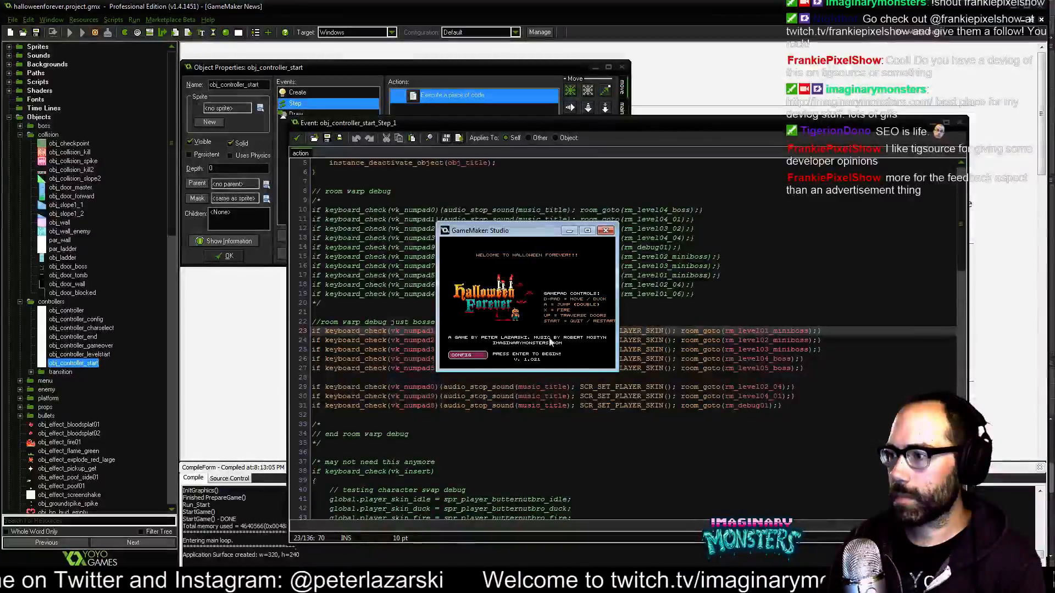
{"action": "left_click", "coordinate": [588, 231]}
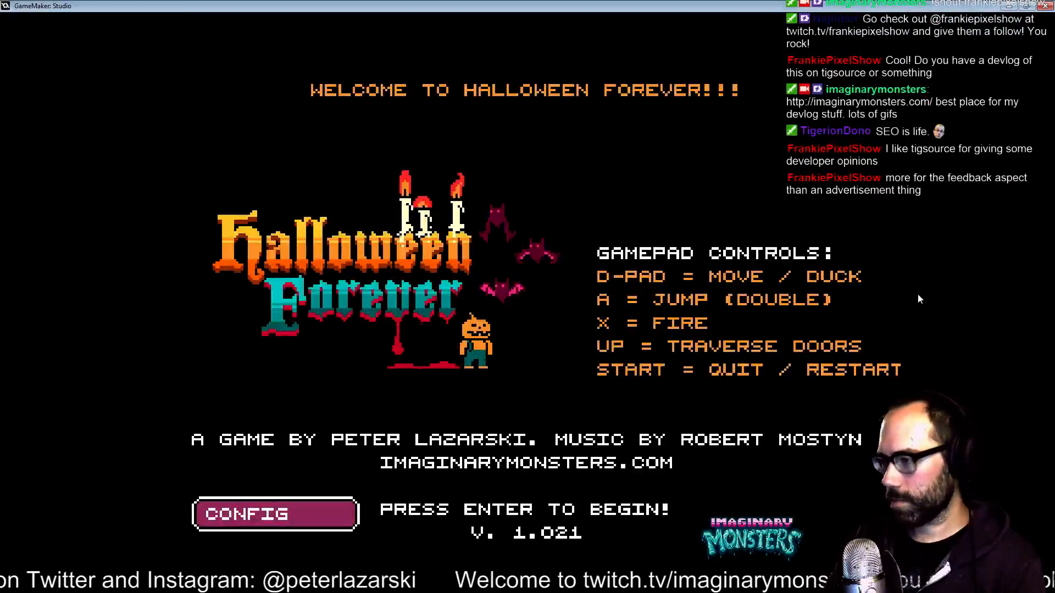
{"action": "key", "text": "Return"}
{"action": "left_click", "coordinate": [339, 154]}
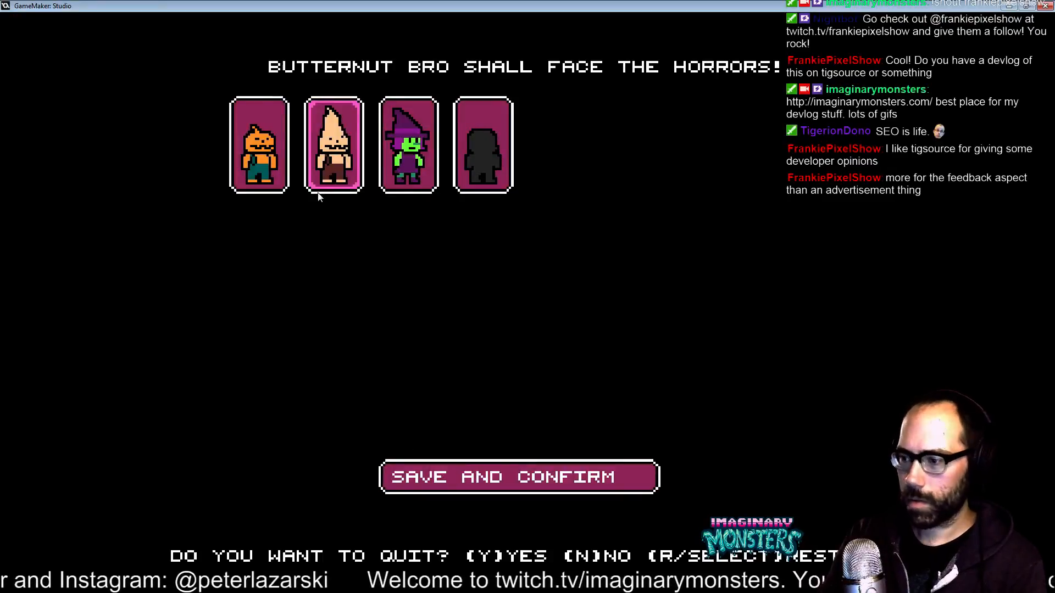
{"action": "key", "text": "y"}
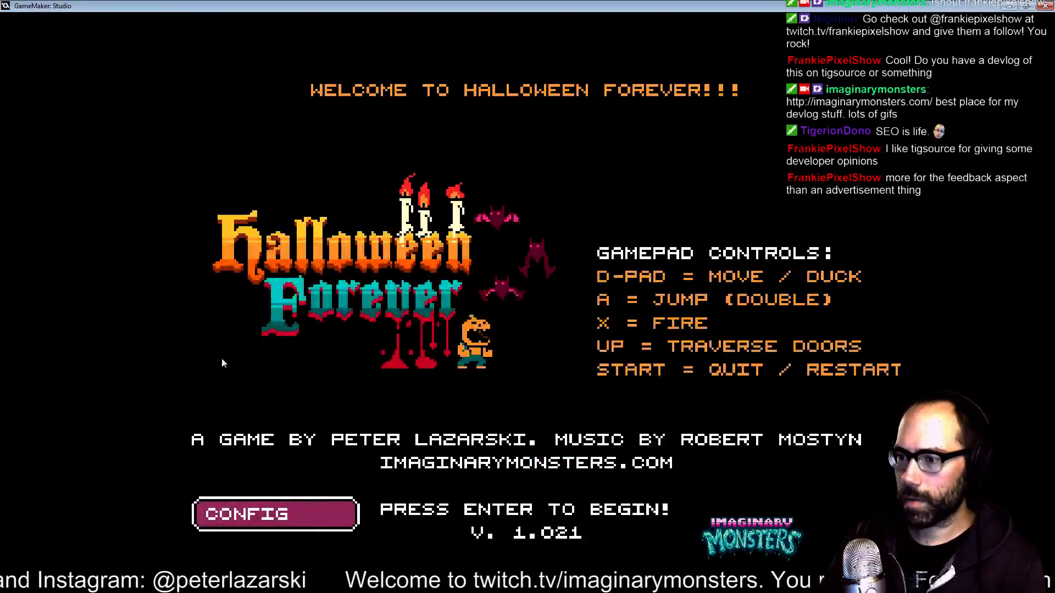
Choose Pumpkin Man as the character, return to the title screen, and start playing in the giant skull room.
{"action": "key", "text": "Return"}
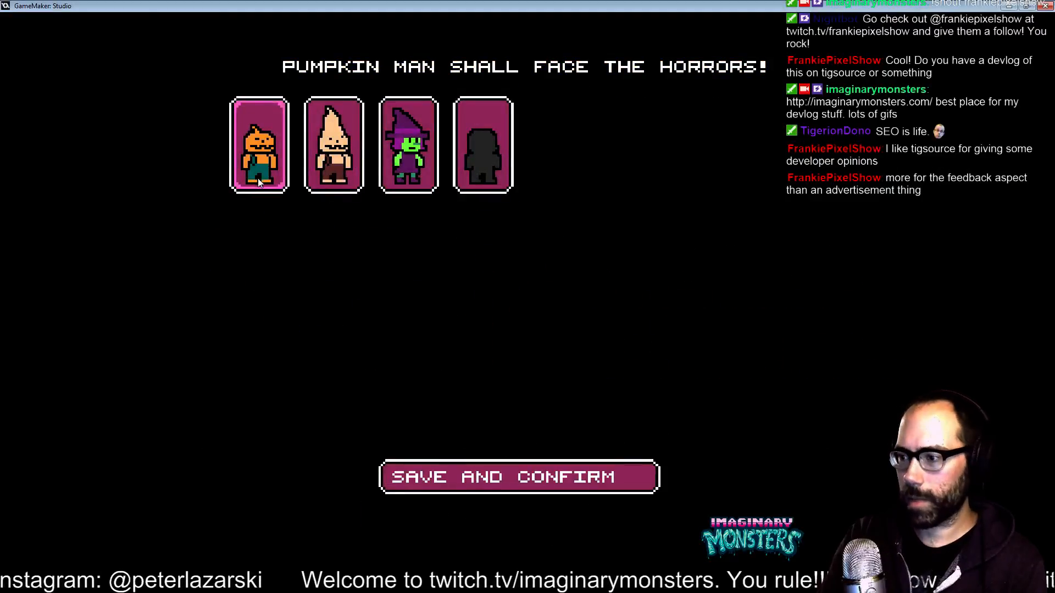
{"action": "key", "text": "y"}
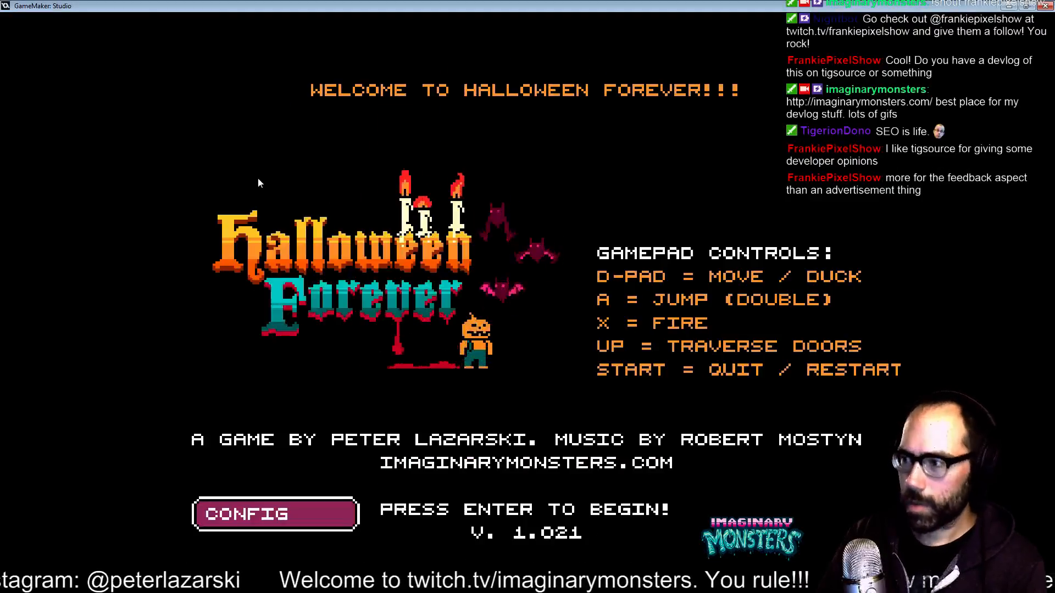
{"action": "key", "text": "Return"}
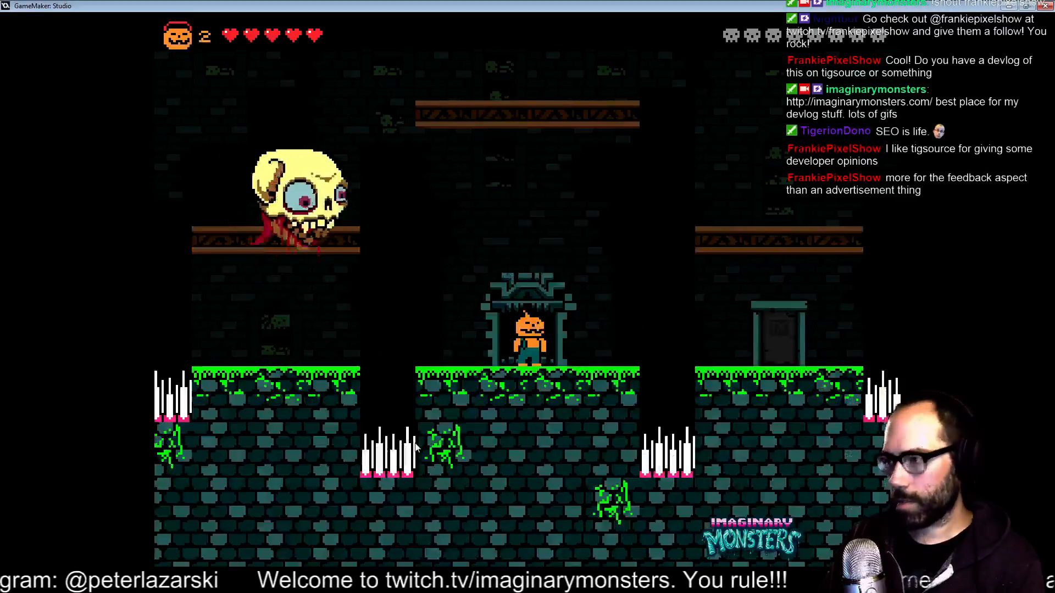
Jump across the platforms to the upper center one and shoot the giant skull boss from there.
{"action": "key", "text": "Left"}
{"action": "key", "text": "z"}
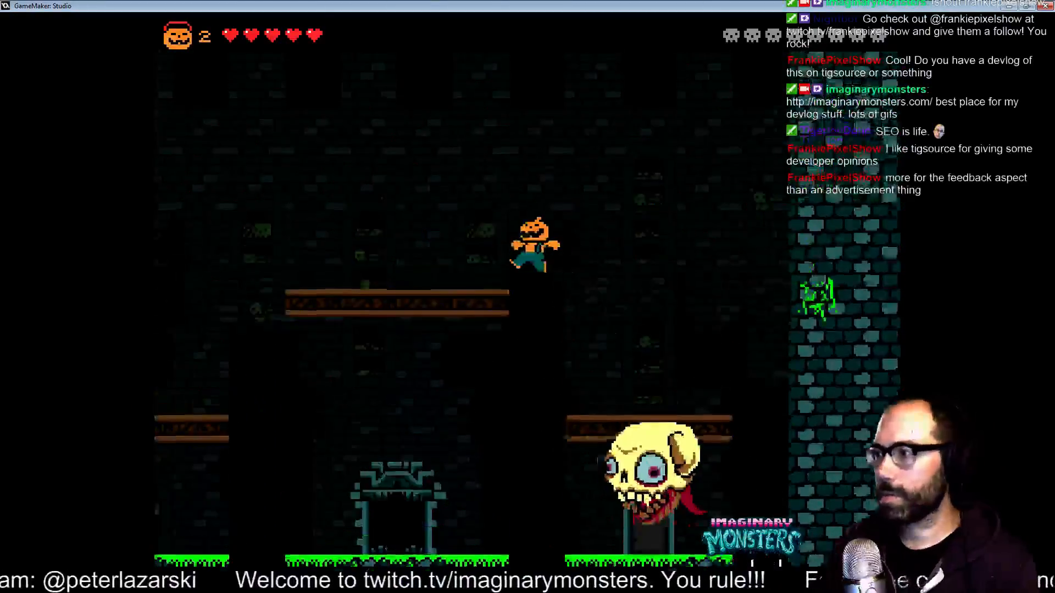
{"action": "key", "text": "Right"}
{"action": "key", "text": "x"}
{"action": "key", "text": "x"}
{"action": "key", "text": "x"}
{"action": "key", "text": "x"}
{"action": "key", "text": "Left"}
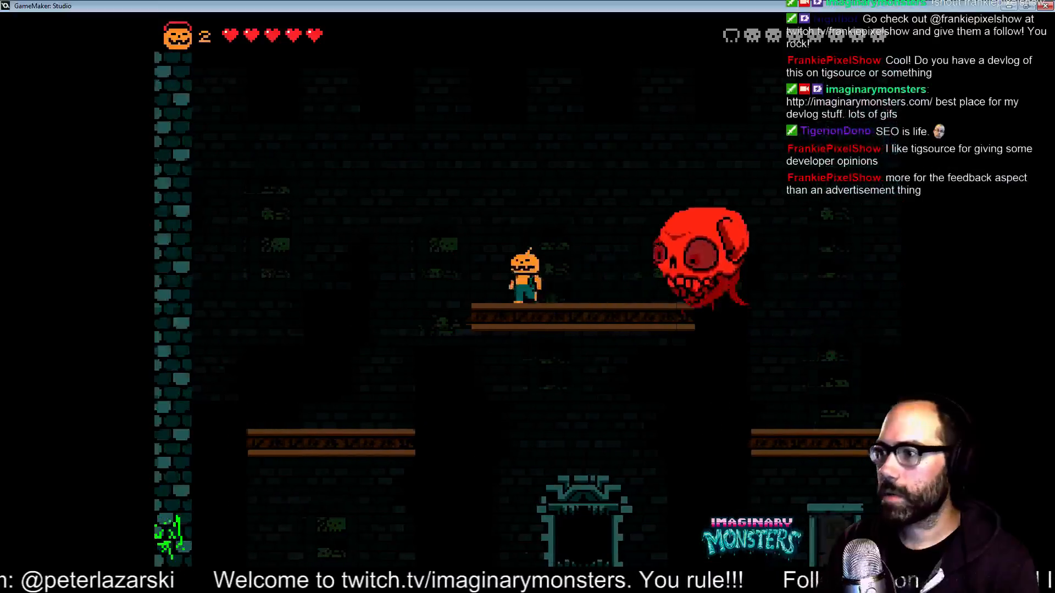
Circle the room twice, dropping under the center platform and jumping back over it, shooting the skull and dodging the bouncing eyeballs.
{"action": "key", "text": "Down+z"}
{"action": "key", "text": "Right"}
{"action": "key", "text": "z"}
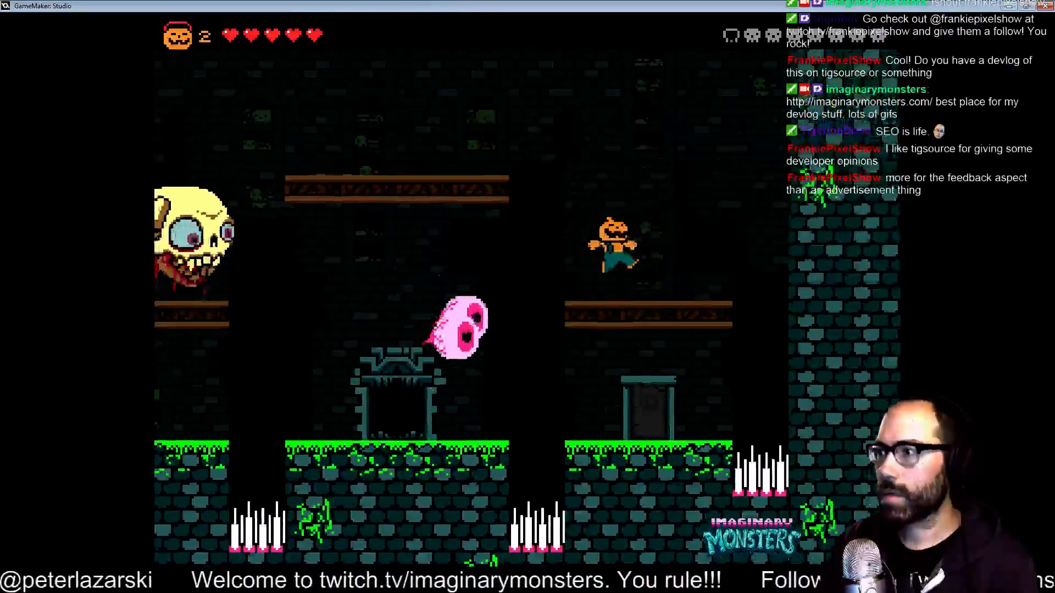
{"action": "key", "text": "Left"}
{"action": "key", "text": "z"}
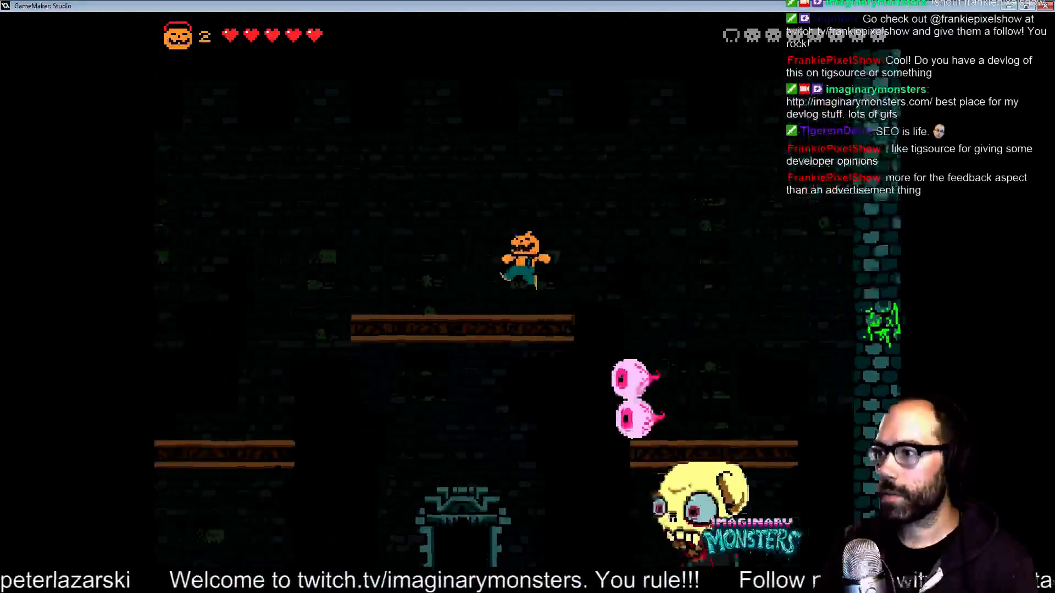
{"action": "key", "text": "z"}
{"action": "key", "text": "Right"}
{"action": "key", "text": "x"}
{"action": "key", "text": "x"}
{"action": "key", "text": "Left"}
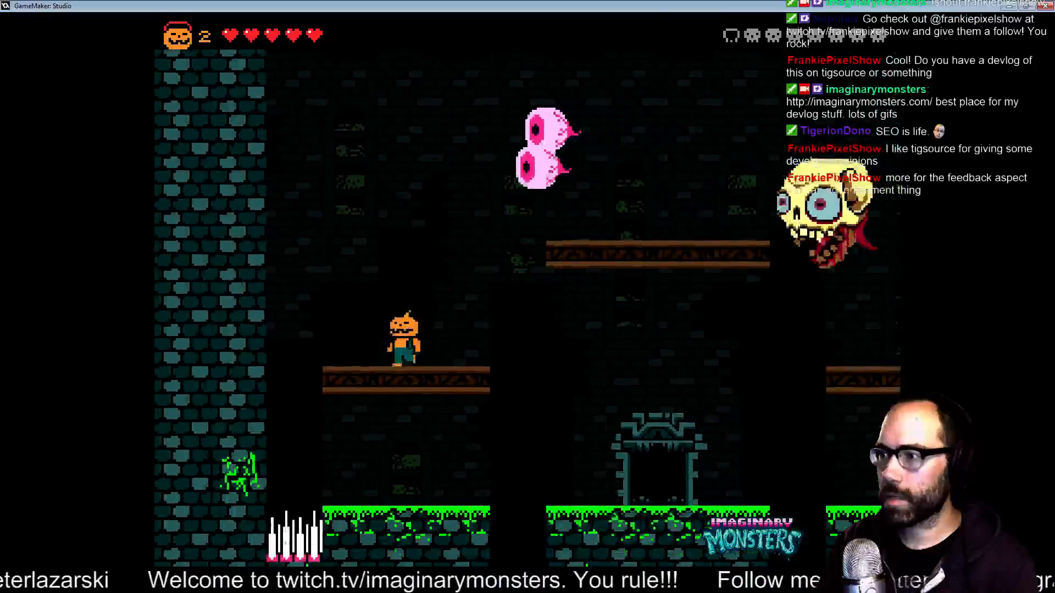
{"action": "key", "text": "Down+z"}
{"action": "key", "text": "Right"}
{"action": "key", "text": "z"}
{"action": "key", "text": "z"}
{"action": "key", "text": "Right"}
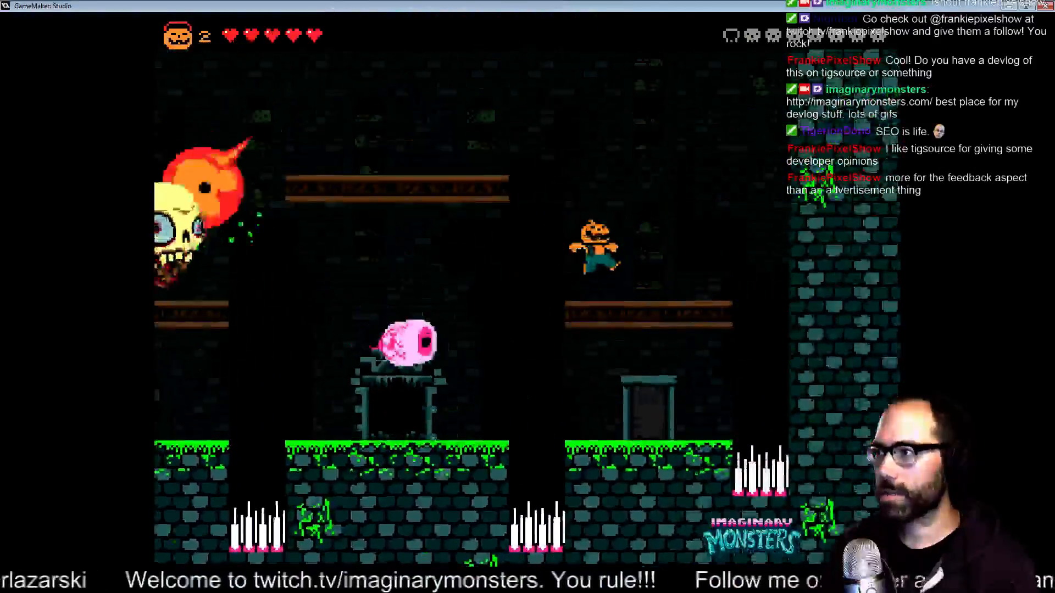
{"action": "key", "text": "Left"}
{"action": "key", "text": "x"}
{"action": "key", "text": "x"}
{"action": "key", "text": "Left"}
{"action": "key", "text": "z"}
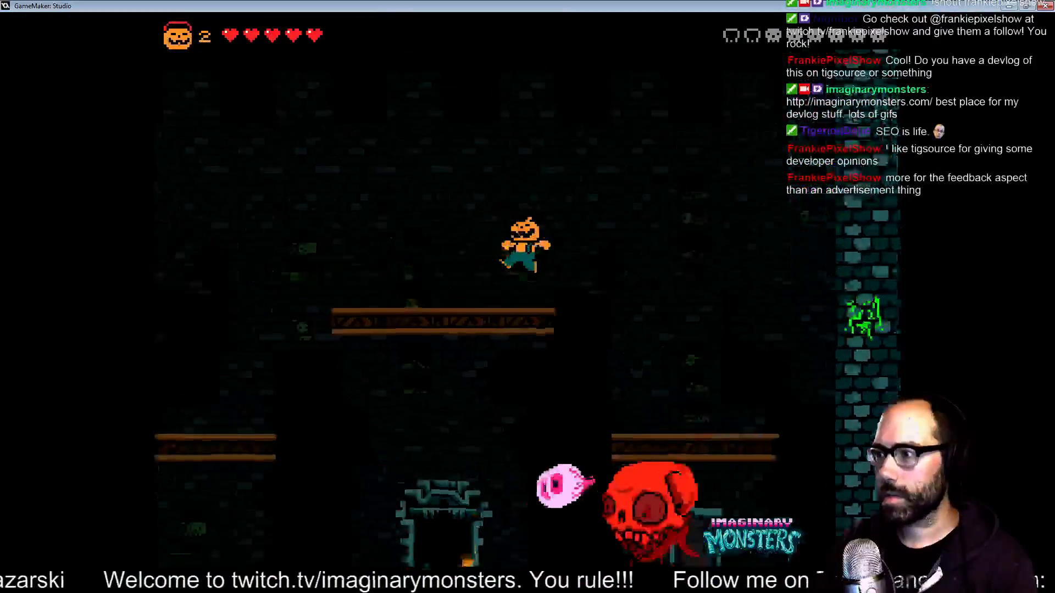
{"action": "key", "text": "z"}
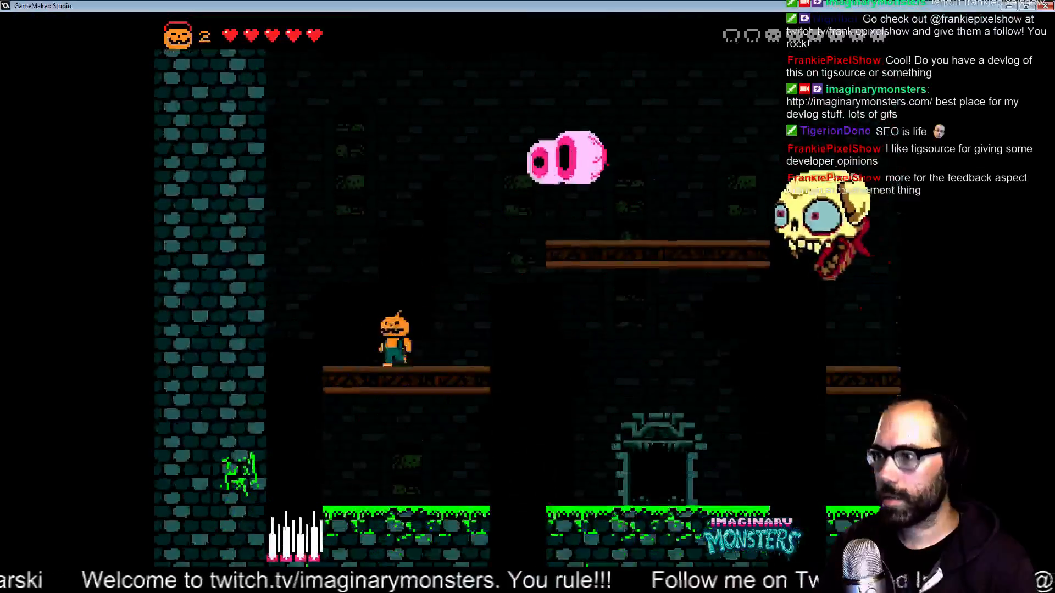
Make two more circuits around the skull, firing at it from the side and center platforms while avoiding its eyeballs.
{"action": "key", "text": "Down+z"}
{"action": "key", "text": "Right"}
{"action": "key", "text": "z"}
{"action": "key", "text": "z"}
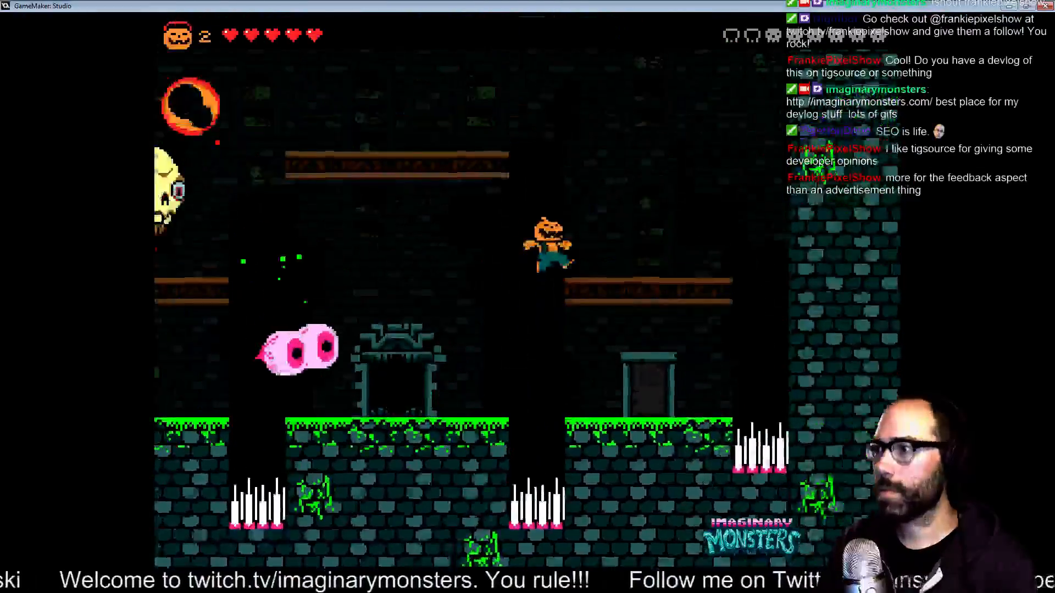
{"action": "key", "text": "Left"}
{"action": "key", "text": "x"}
{"action": "key", "text": "x"}
{"action": "key", "text": "x"}
{"action": "key", "text": "x"}
{"action": "key", "text": "z"}
{"action": "key", "text": "Left"}
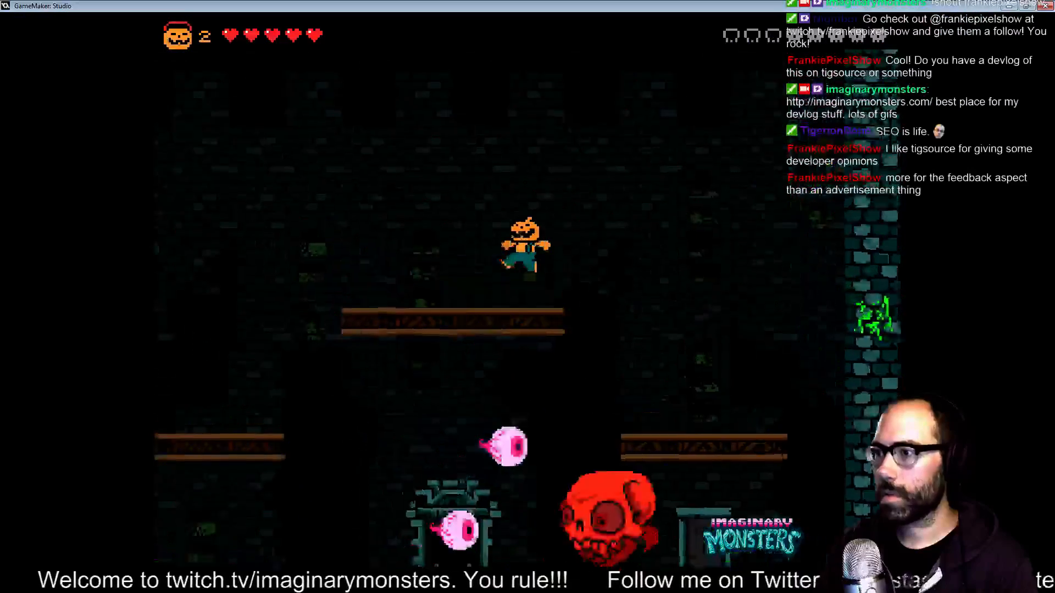
{"action": "key", "text": "Right"}
{"action": "key", "text": "x"}
{"action": "key", "text": "Left"}
{"action": "key", "text": "z"}
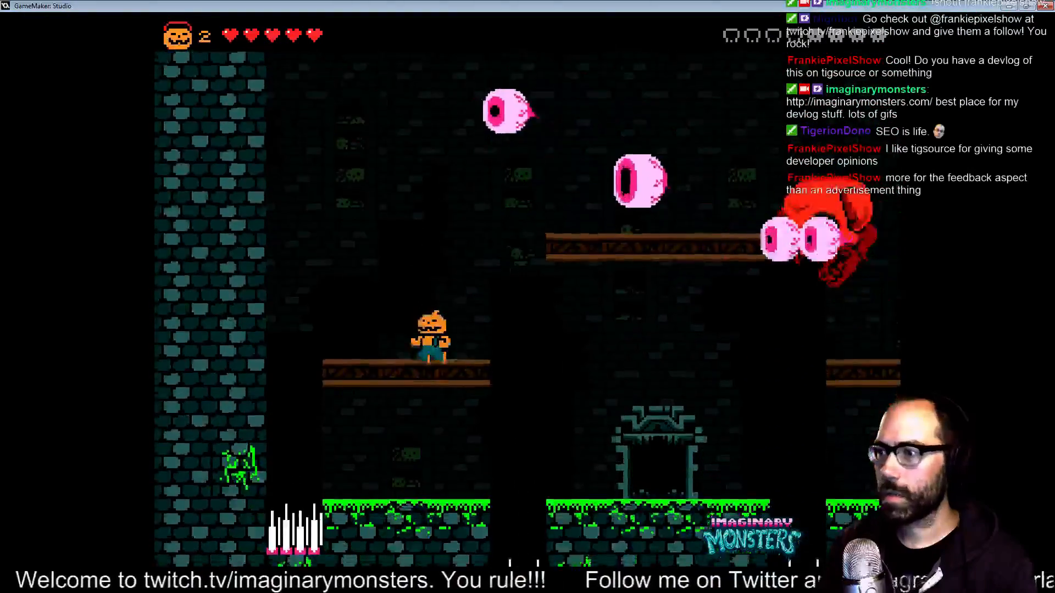
{"action": "key", "text": "Down+z"}
{"action": "key", "text": "Right"}
{"action": "key", "text": "z"}
{"action": "key", "text": "z"}
{"action": "key", "text": "Right"}
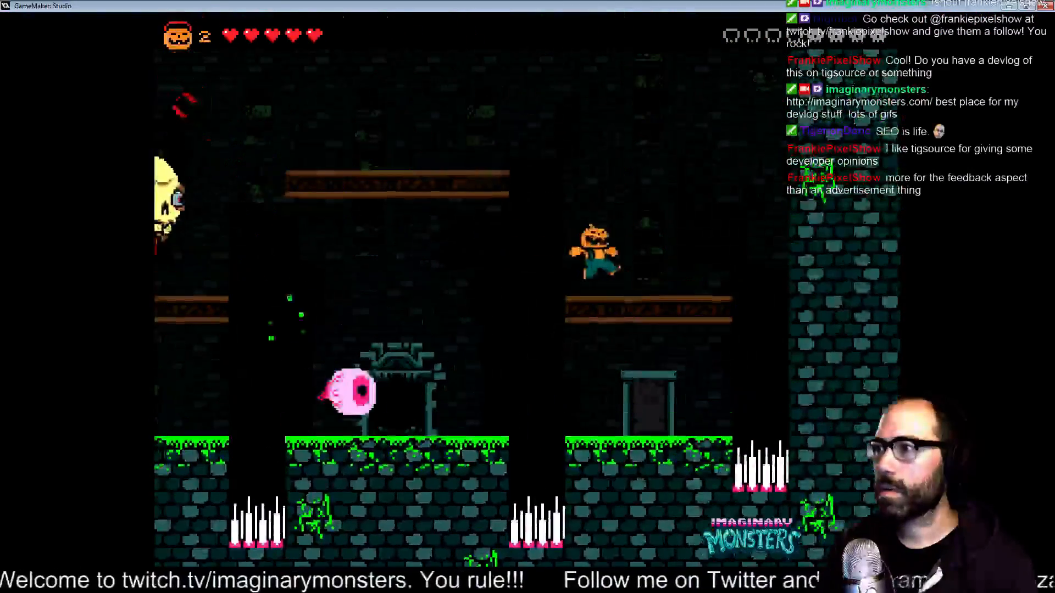
{"action": "key", "text": "Left"}
{"action": "key", "text": "x"}
{"action": "key", "text": "Left"}
{"action": "key", "text": "z"}
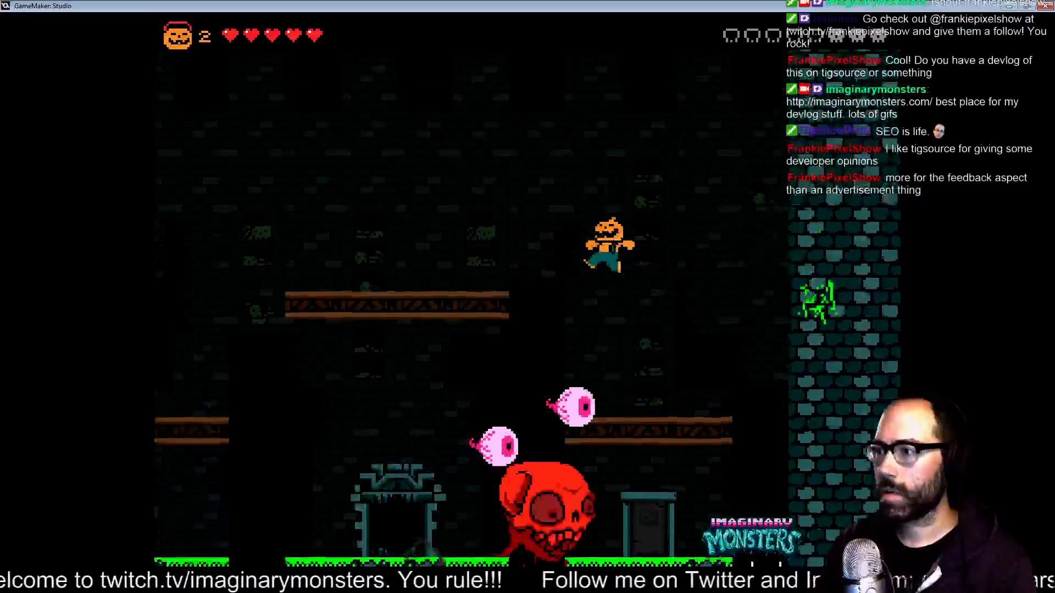
{"action": "key", "text": "z"}
{"action": "key", "text": "Right"}
{"action": "key", "text": "x"}
{"action": "key", "text": "Left"}
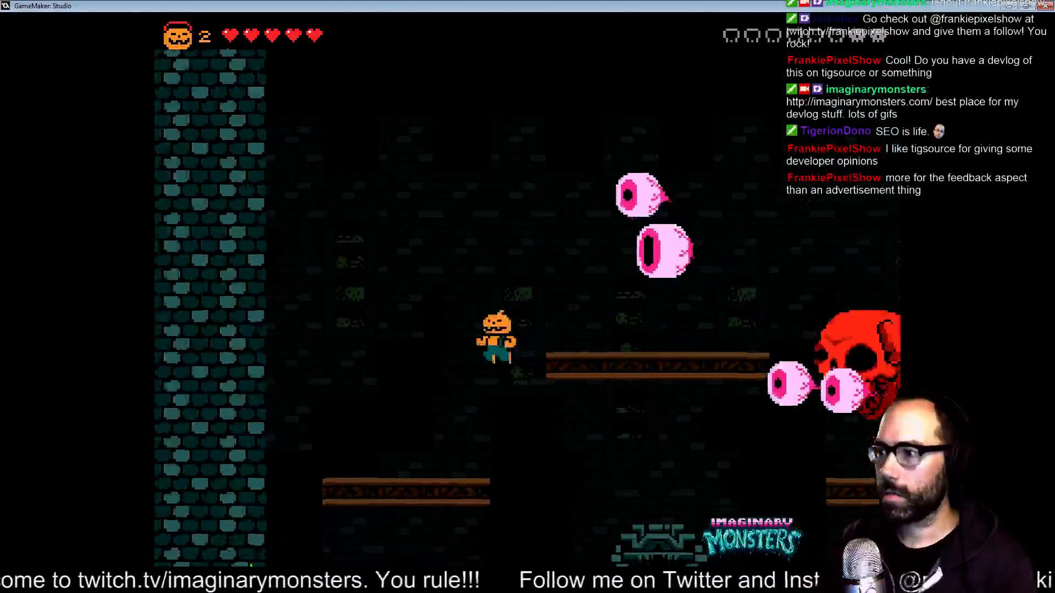
Pass beneath the skull once more, jump back above it, and shoot it until the boss is defeated.
{"action": "key", "text": "Right"}
{"action": "key", "text": "z"}
{"action": "key", "text": "z"}
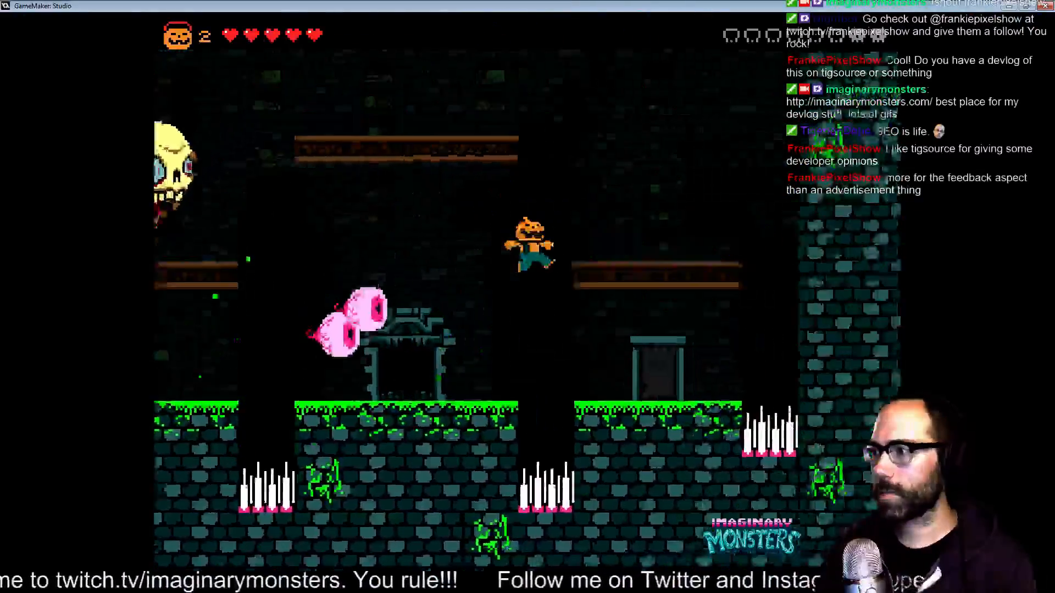
{"action": "key", "text": "Left"}
{"action": "key", "text": "x"}
{"action": "key", "text": "Left"}
{"action": "key", "text": "z"}
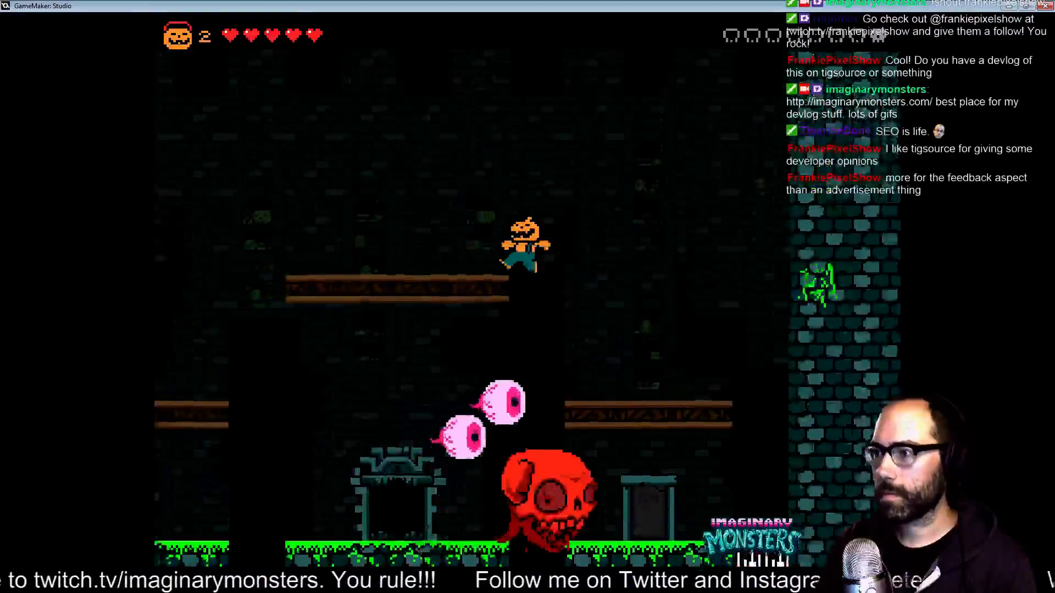
{"action": "key", "text": "Right"}
{"action": "key", "text": "z"}
{"action": "key", "text": "x"}
{"action": "key", "text": "Left"}
{"action": "key", "text": "x"}
{"action": "key", "text": "Left"}
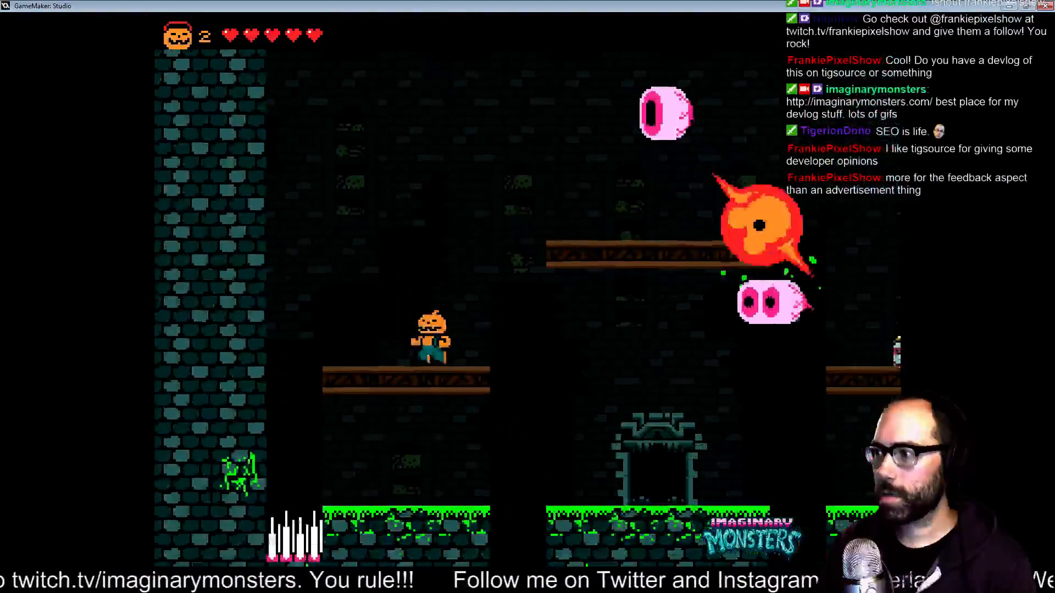
Dodge and shoot the eyeballs left after the boss fight and return to the ground beside the center archway.
{"action": "key", "text": "Down+z"}
{"action": "key", "text": "Right"}
{"action": "key", "text": "Right"}
{"action": "key", "text": "z"}
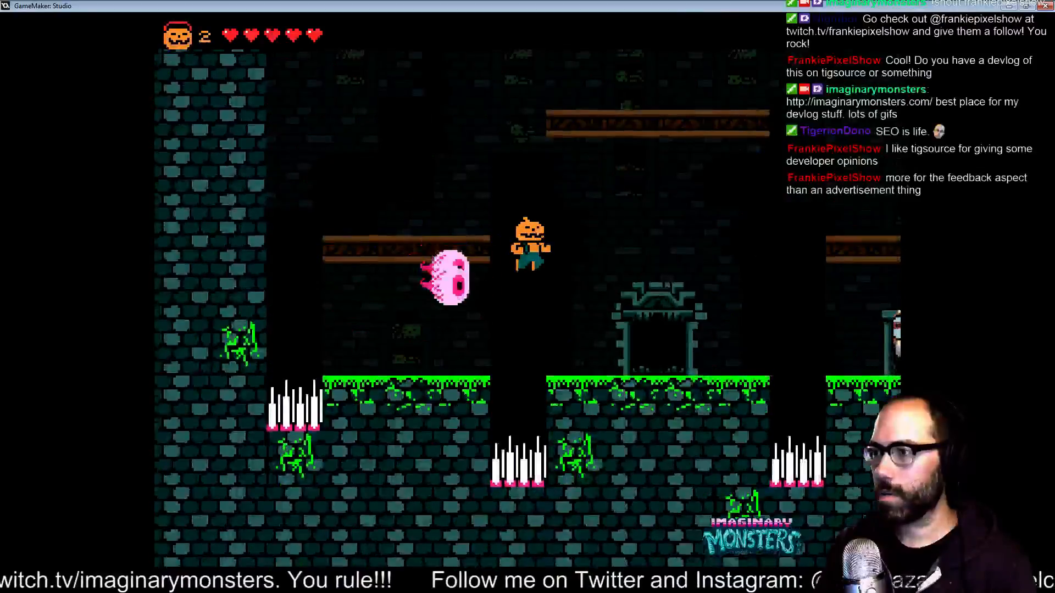
{"action": "key", "text": "z"}
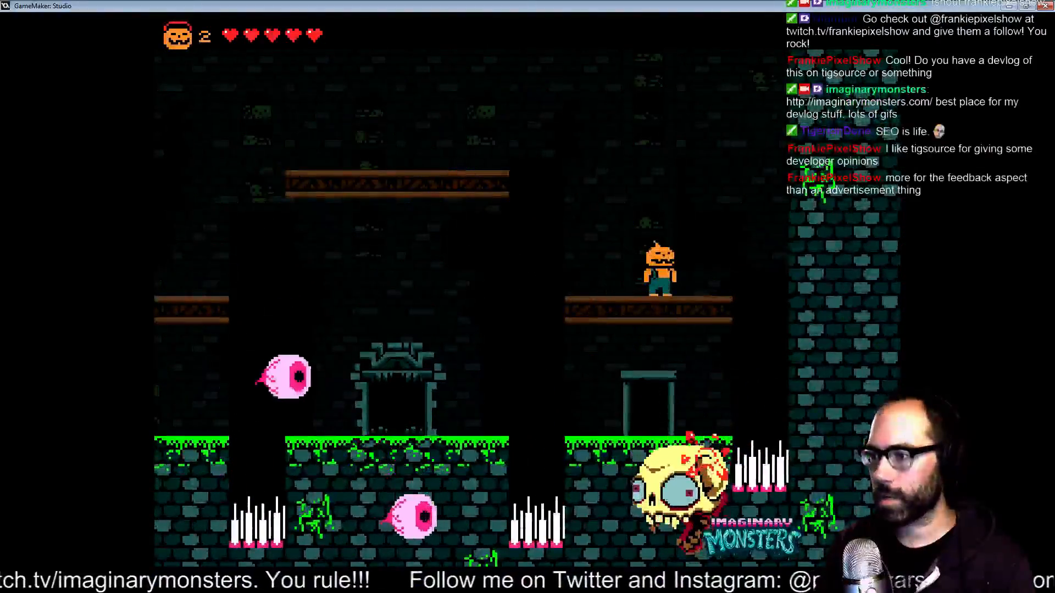
{"action": "key", "text": "z"}
{"action": "key", "text": "Left"}
{"action": "key", "text": "x"}
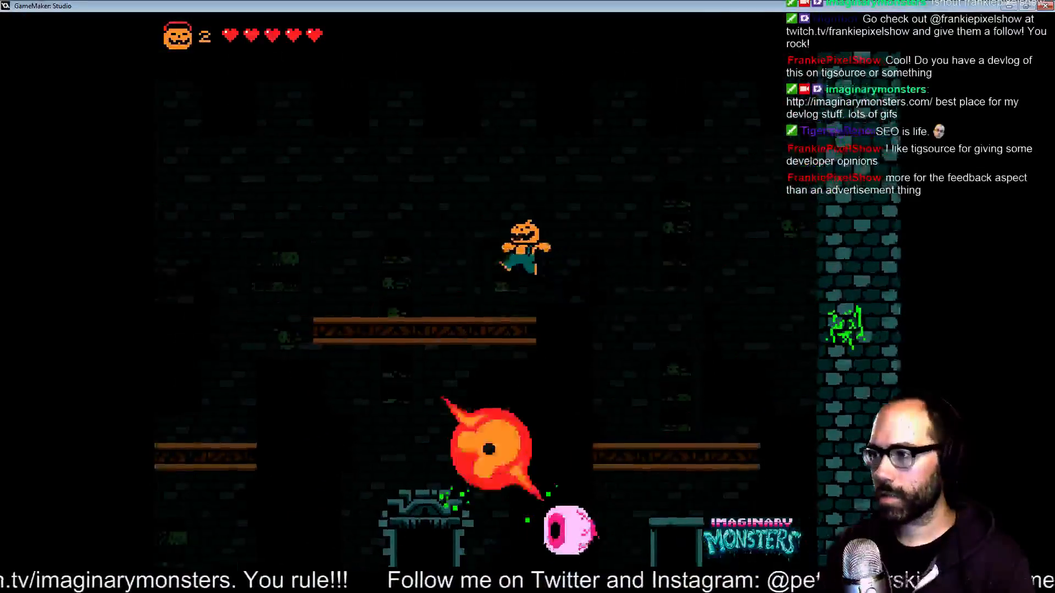
{"action": "key", "text": "Down+z"}
{"action": "key", "text": "Right"}
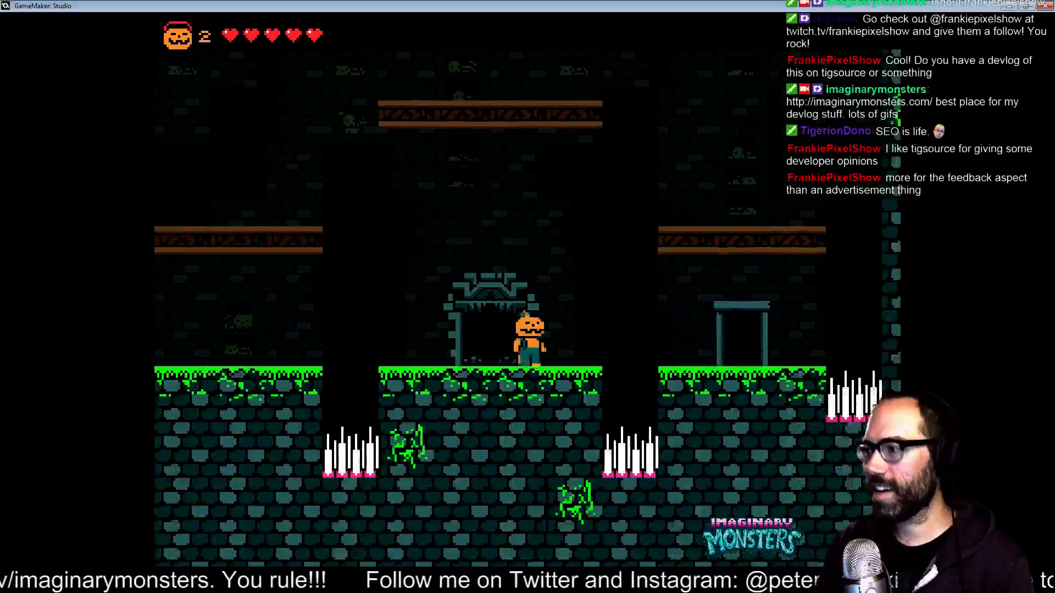
Jump the spike gap to the opened door and enter it to reach the next room.
{"action": "key", "text": "z"}
{"action": "key", "text": "Down+z"}
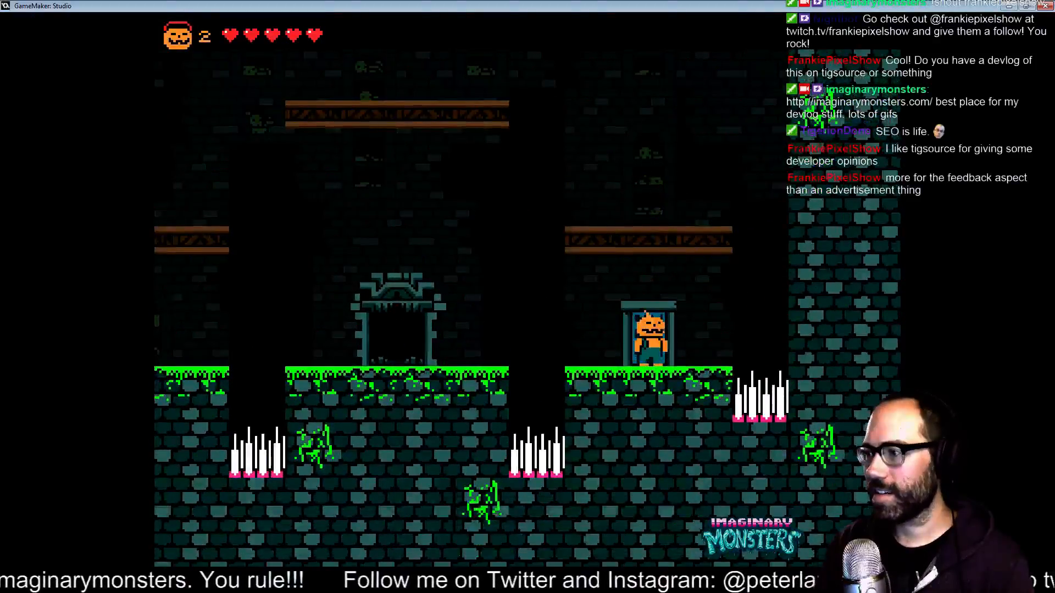
{"action": "key", "text": "Up"}
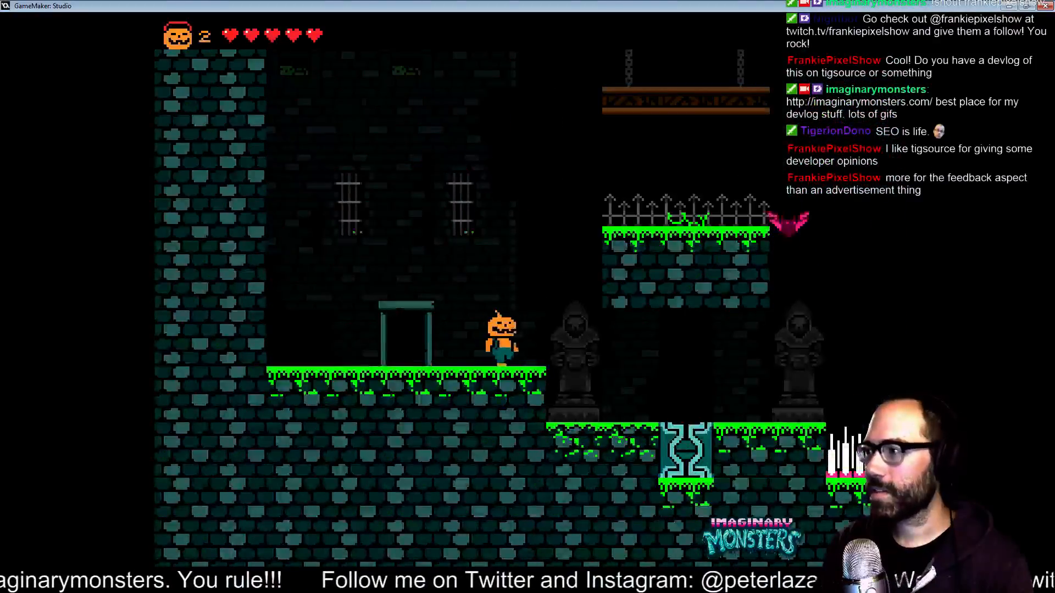
Jump up over the fenced block and the floating grass block to the ledge before the spike pit, shooting enemies.
{"action": "key", "text": "Right"}
{"action": "key", "text": "z"}
{"action": "key", "text": "z"}
{"action": "key", "text": "z"}
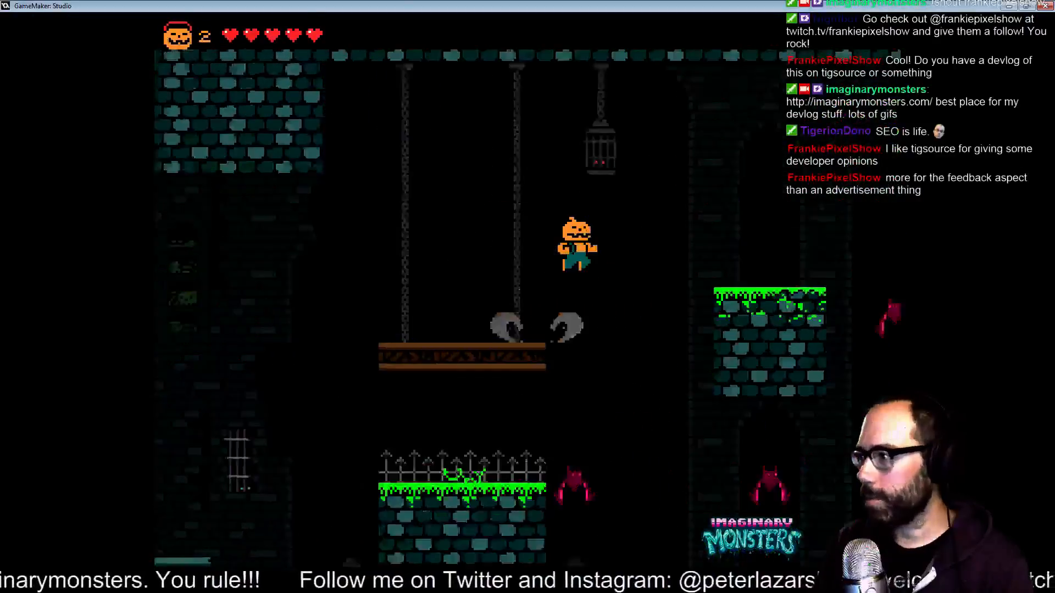
{"action": "key", "text": "x"}
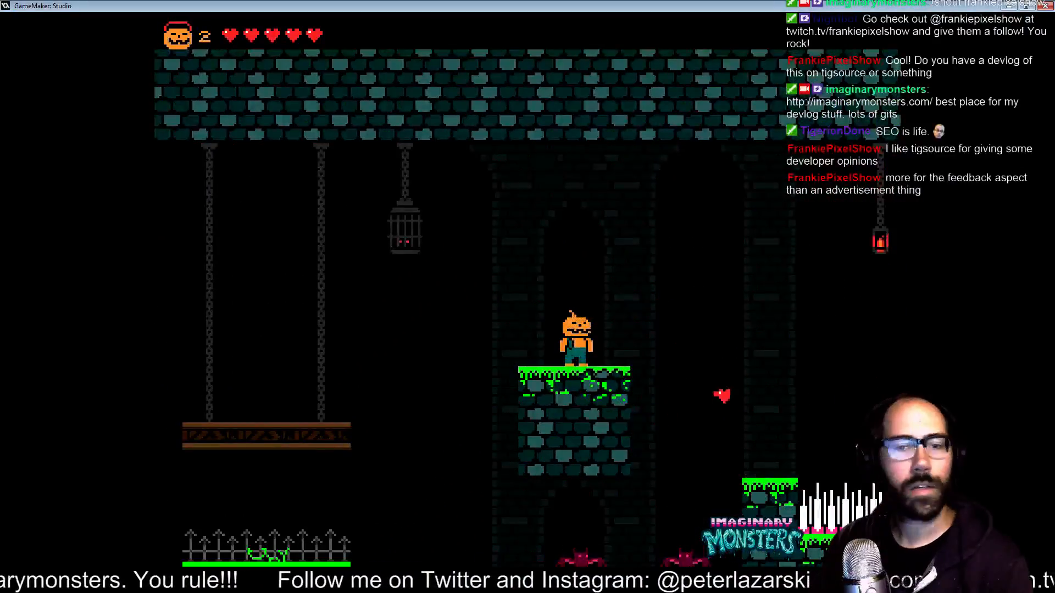
{"action": "key", "text": "Right"}
{"action": "key", "text": "z"}
{"action": "key", "text": "x"}
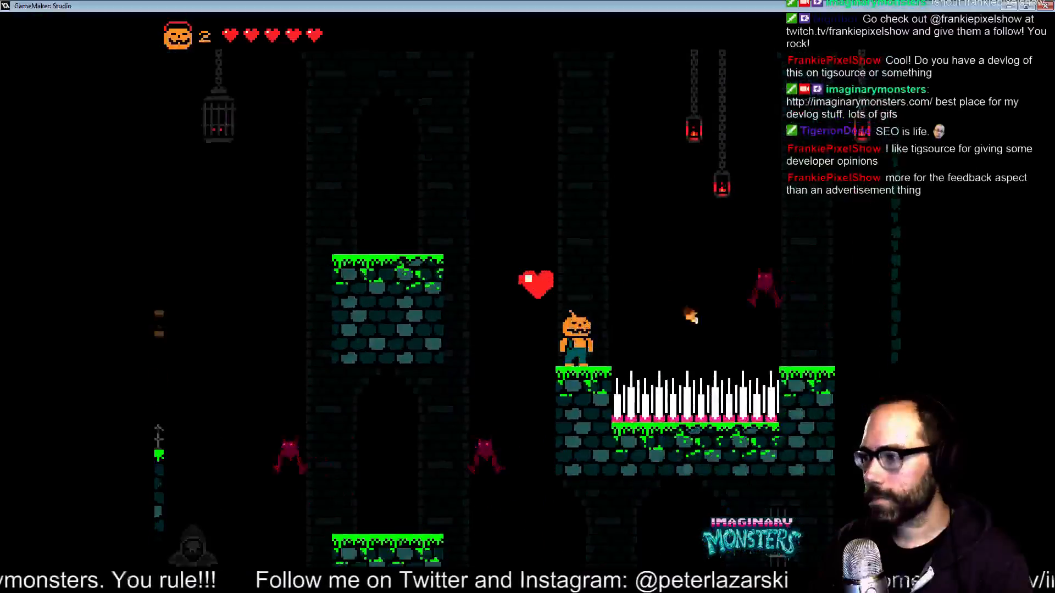
Shoot the bat above the spike pit, jump across the spikes, and fire at the brick wall beyond.
{"action": "key", "text": "z"}
{"action": "key", "text": "x"}
{"action": "key", "text": "Right"}
{"action": "key", "text": "z"}
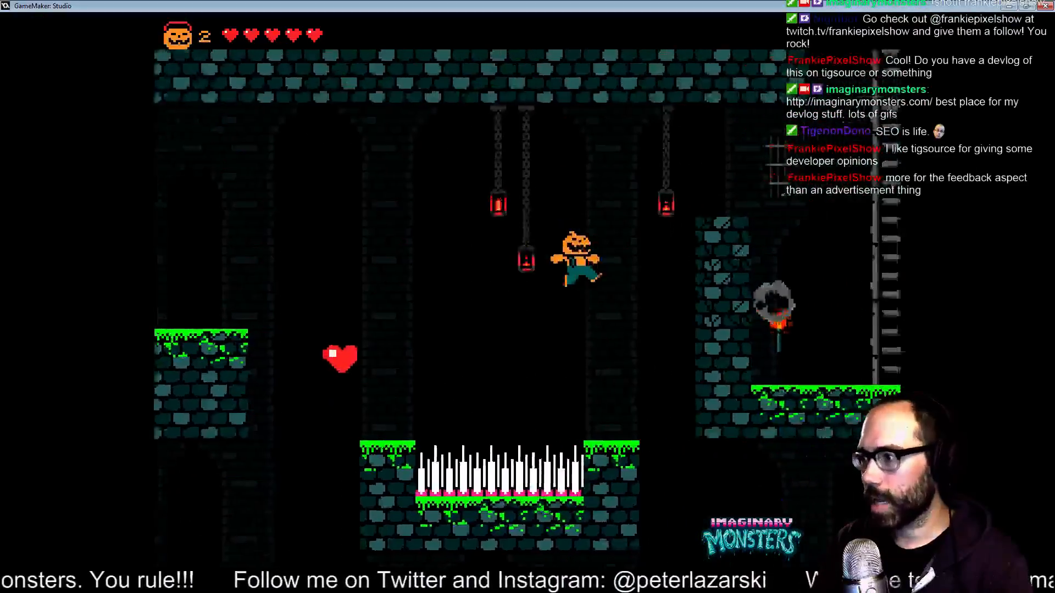
{"action": "key", "text": "x"}
{"action": "key", "text": "x"}
{"action": "key", "text": "z"}
{"action": "key", "text": "x"}
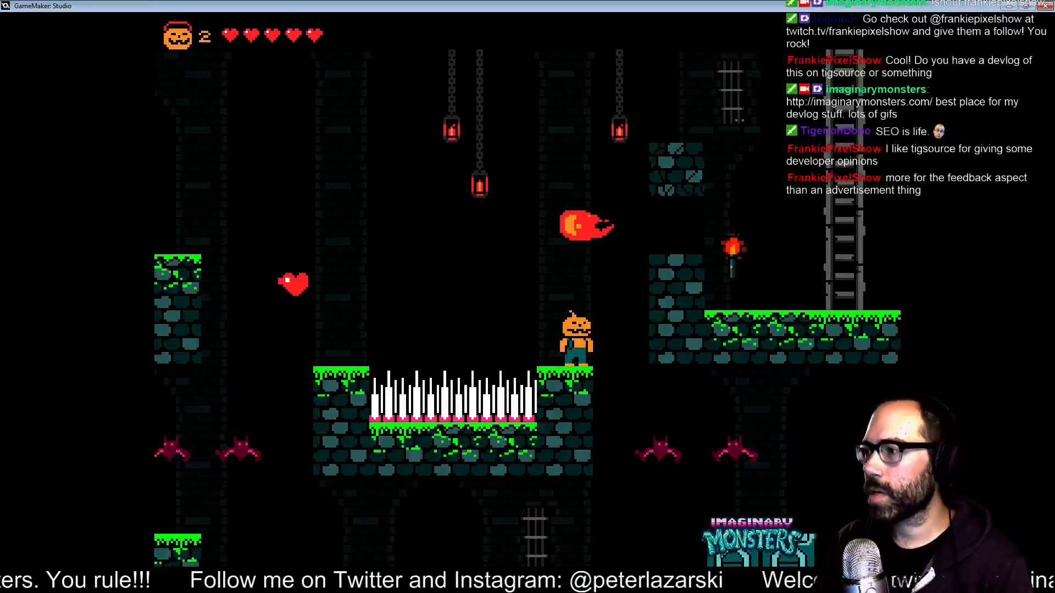
Avoid the flying fireballs and jump from the ledge after the spikes onto the brick wall.
{"action": "key", "text": "z"}
{"action": "key", "text": "x"}
{"action": "key", "text": "z"}
{"action": "key", "text": "Right"}
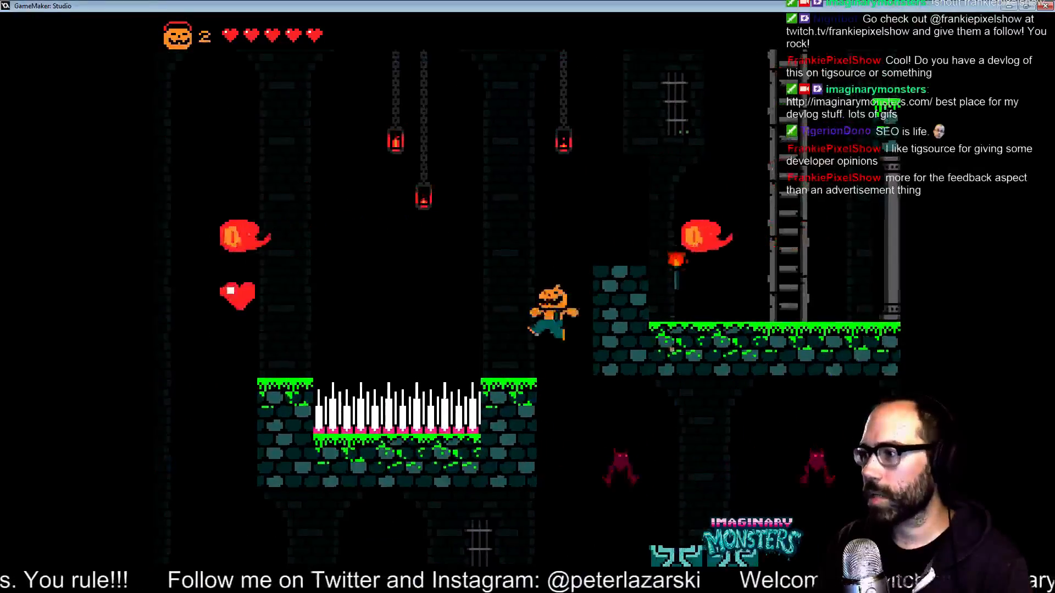
{"action": "key", "text": "Left"}
{"action": "key", "text": "Right"}
{"action": "key", "text": "Right"}
{"action": "key", "text": "z"}
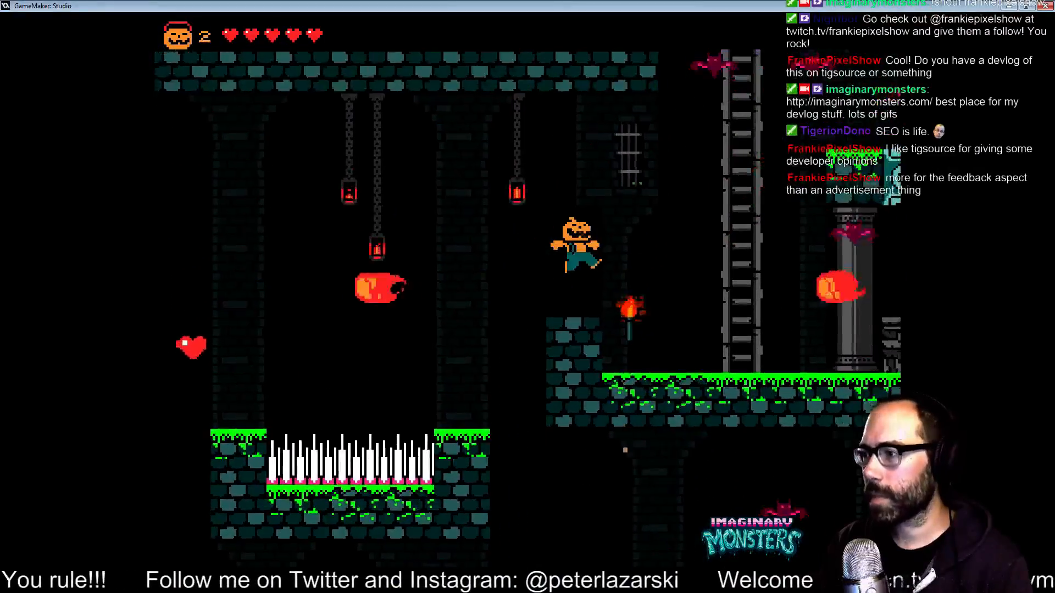
Jump to the tall ladder by the torch, climb it, and step off onto the middle stone walkway.
{"action": "key", "text": "z"}
{"action": "key", "text": "Up"}
{"action": "key", "text": "Right"}
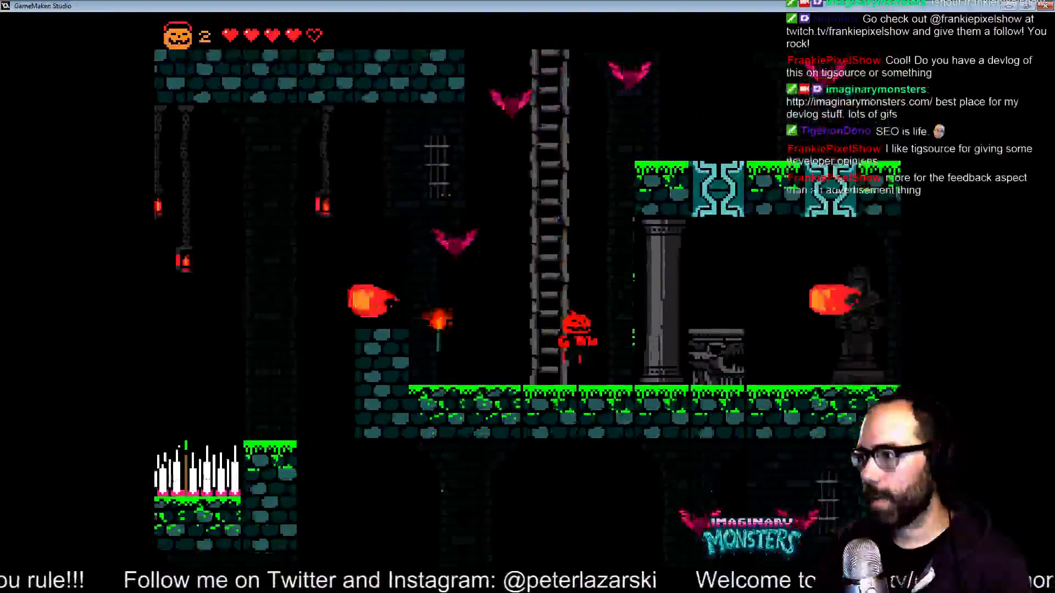
{"action": "key", "text": "Up"}
{"action": "key", "text": "Up"}
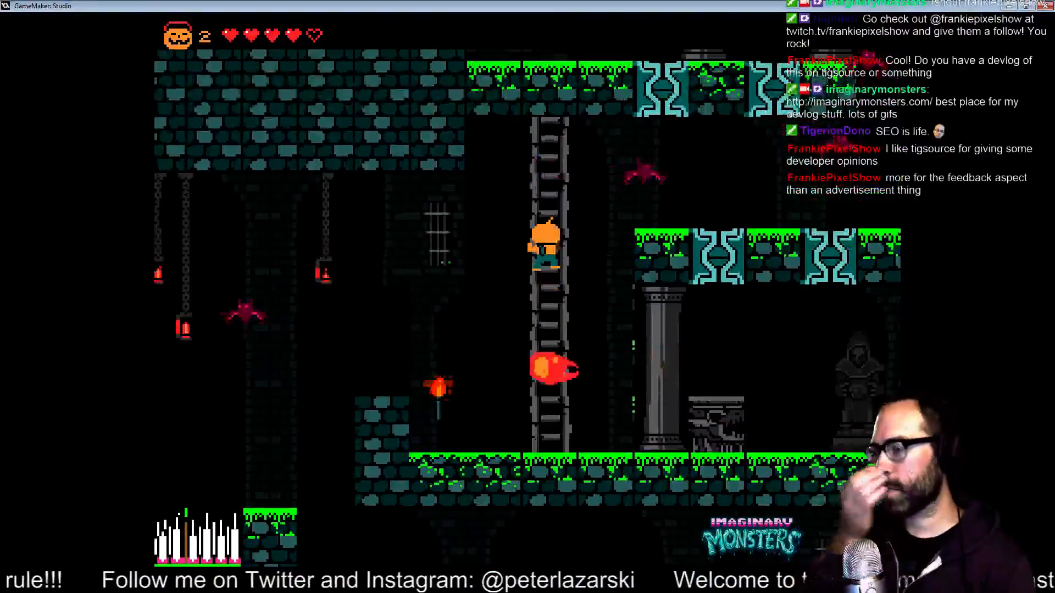
{"action": "key", "text": "Up"}
{"action": "key", "text": "Right"}
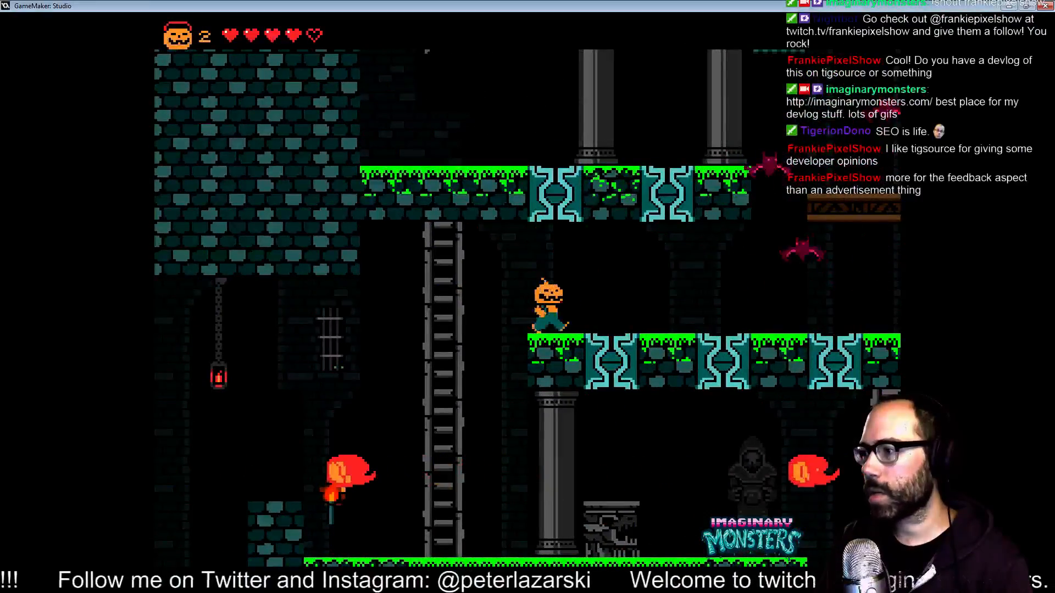
Advance along the middle stone walkway, shooting the enemies ahead, and cross the spike blocks to the spot beneath the wooden platform.
{"action": "key", "text": "Right"}
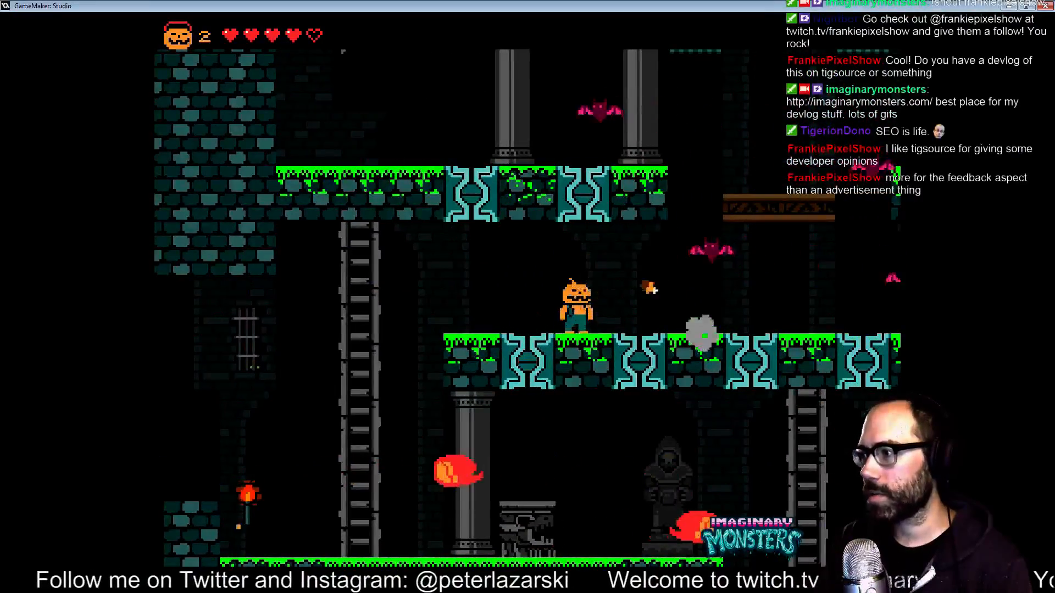
{"action": "key", "text": "x"}
{"action": "key", "text": "x"}
{"action": "key", "text": "x"}
{"action": "key", "text": "x"}
{"action": "key", "text": "Right"}
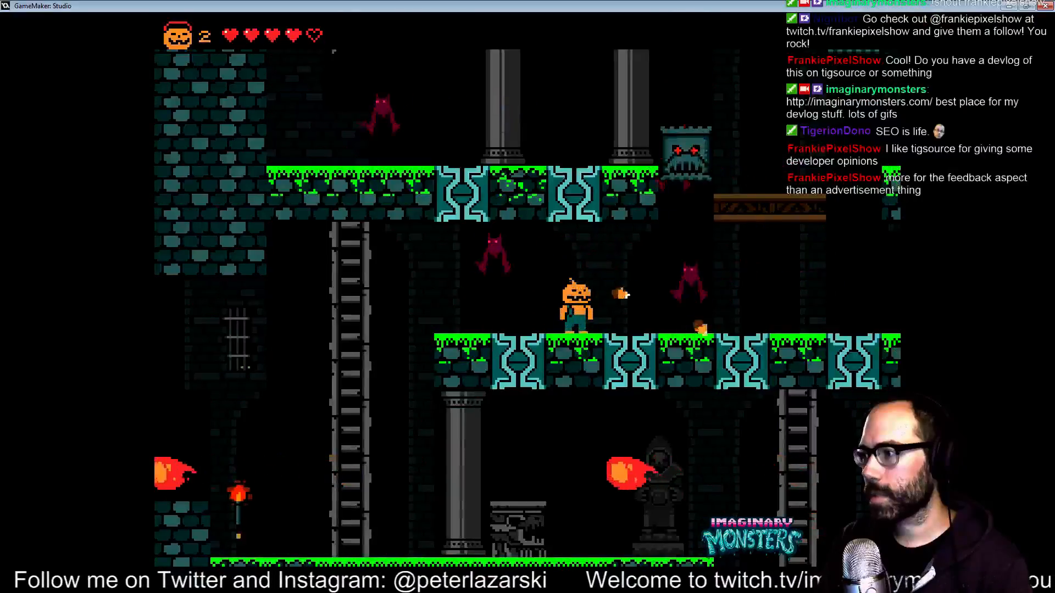
{"action": "key", "text": "Right"}
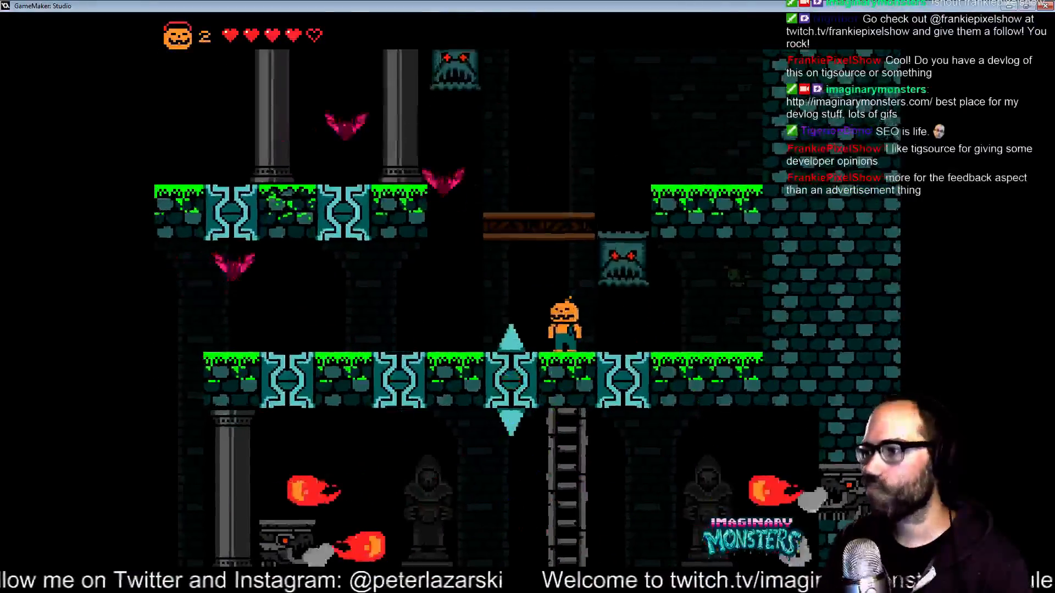
Wait between the moving stone-face blocks and jump up onto the wooden platform above.
{"action": "key", "text": "Left"}
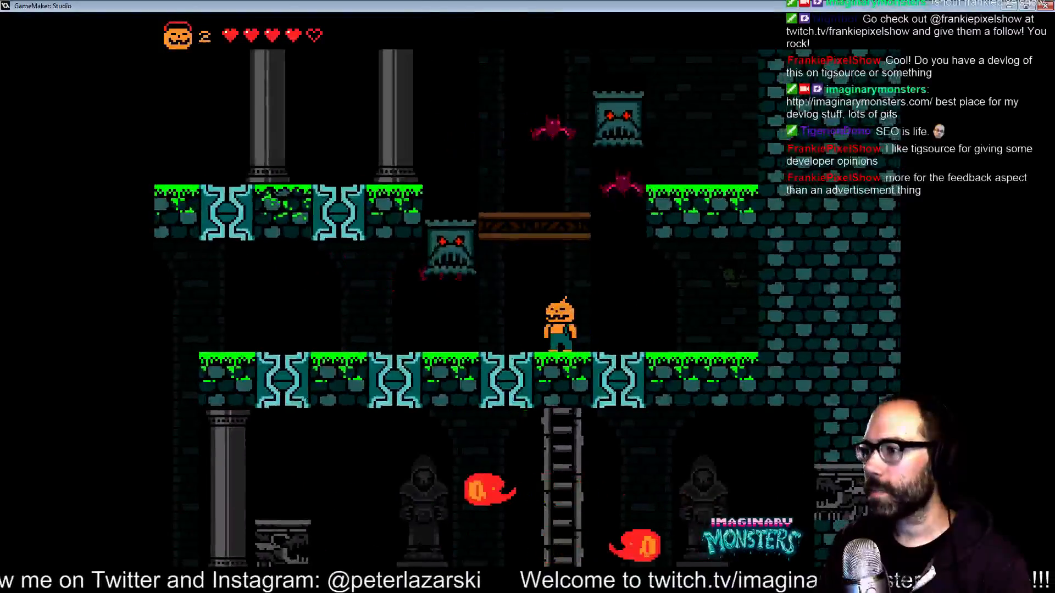
{"action": "key", "text": "Down"}
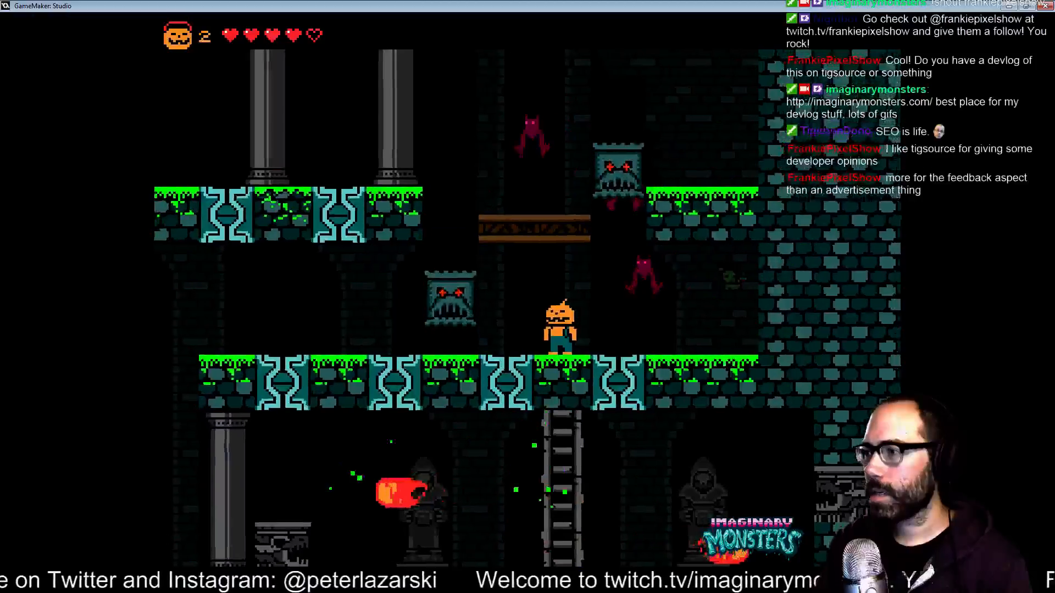
{"action": "key", "text": "space"}
{"action": "key", "text": "Down"}
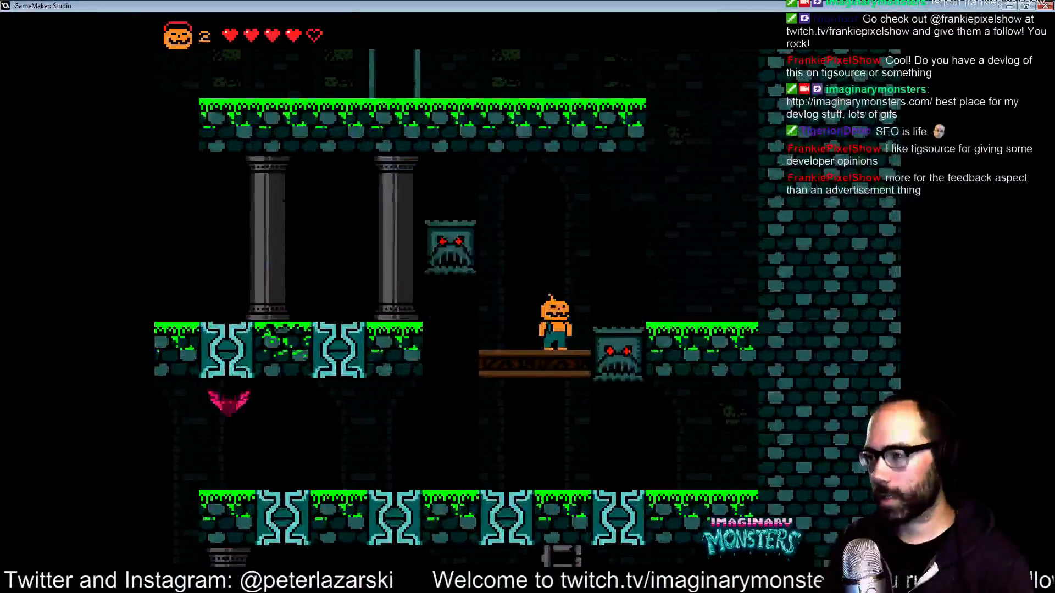
Cross the upper walkway past the bats to the hanging ladder, and climb it to enter the doorway on the top ledge.
{"action": "key", "text": "Left"}
{"action": "key", "text": "space"}
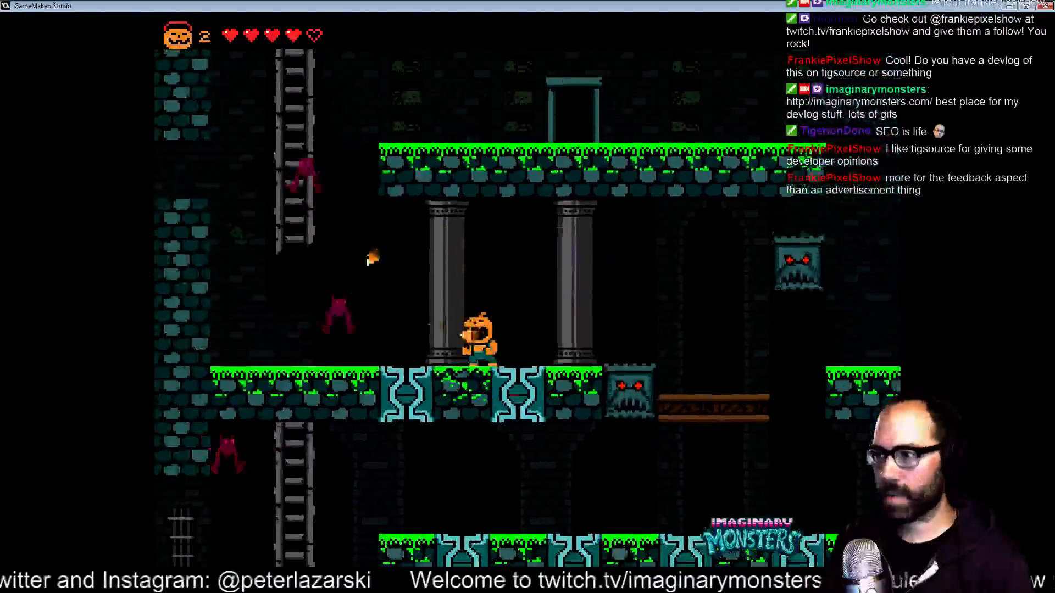
{"action": "key", "text": "Down"}
{"action": "key", "text": "Left"}
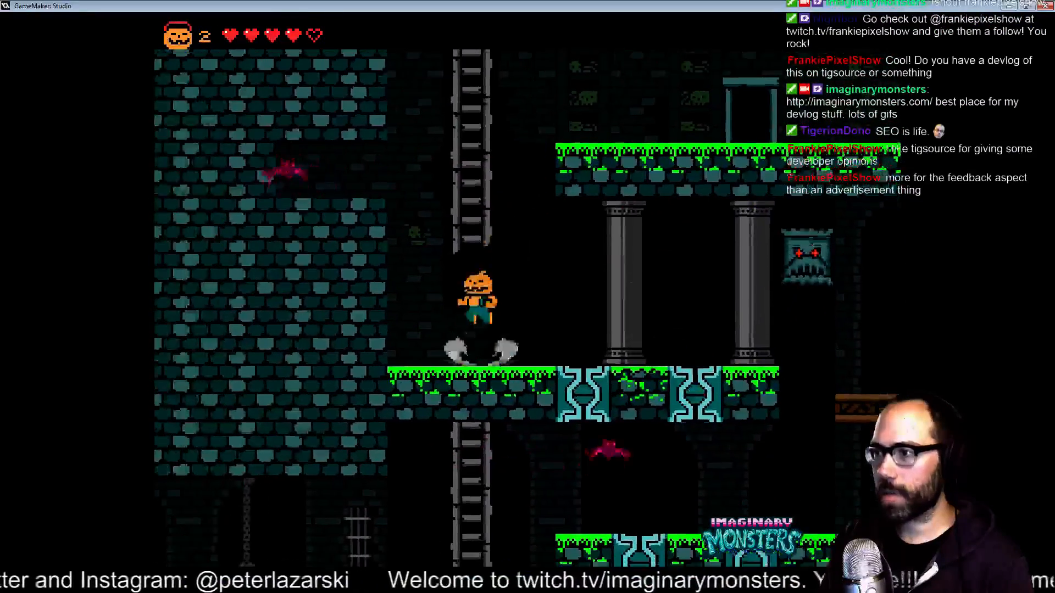
{"action": "key", "text": "Up"}
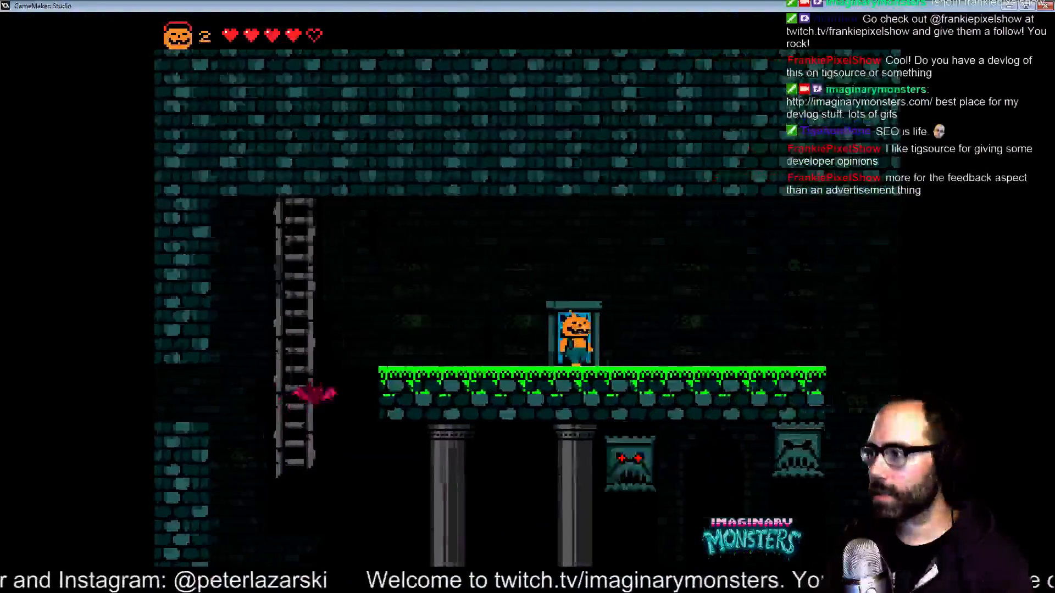
{"action": "key", "text": "Up"}
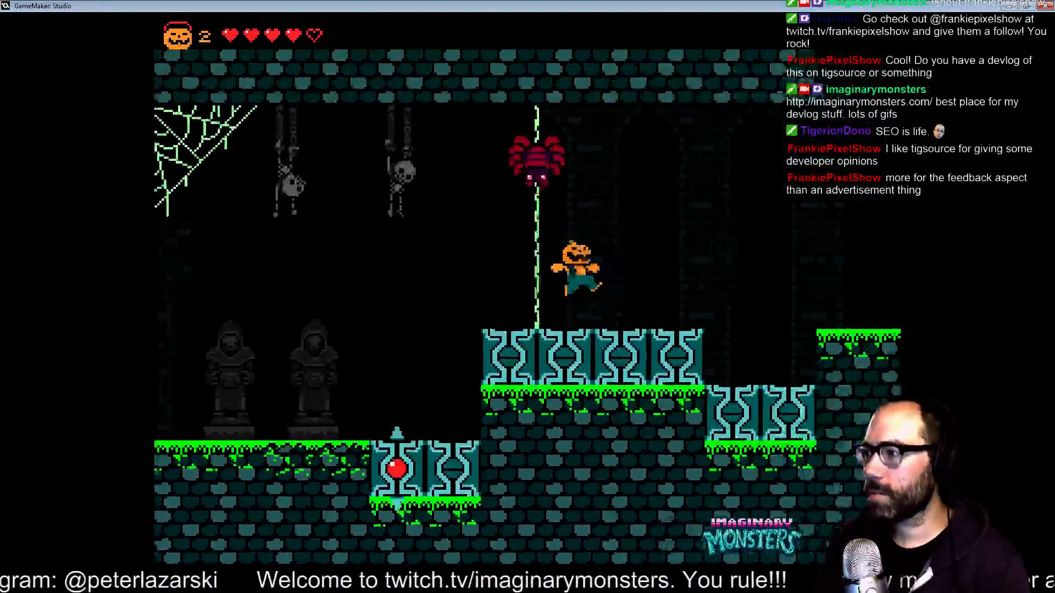
Cross the spike blocks beyond the hanging spider and jump onto the grass ledge beneath the large stone crusher.
{"action": "key", "text": "Right"}
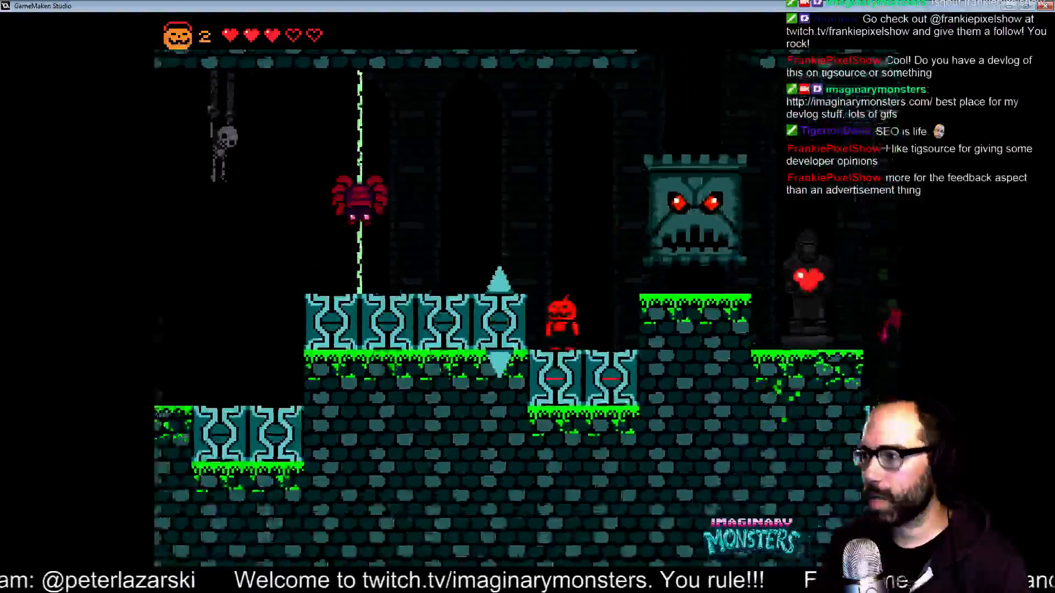
{"action": "key", "text": "Right"}
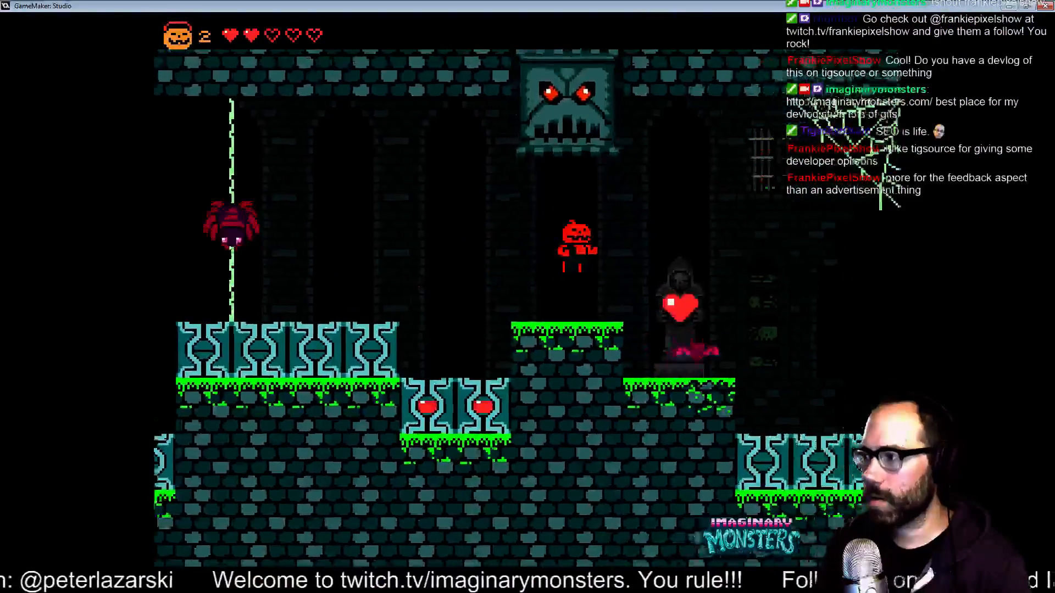
{"action": "key", "text": "Right"}
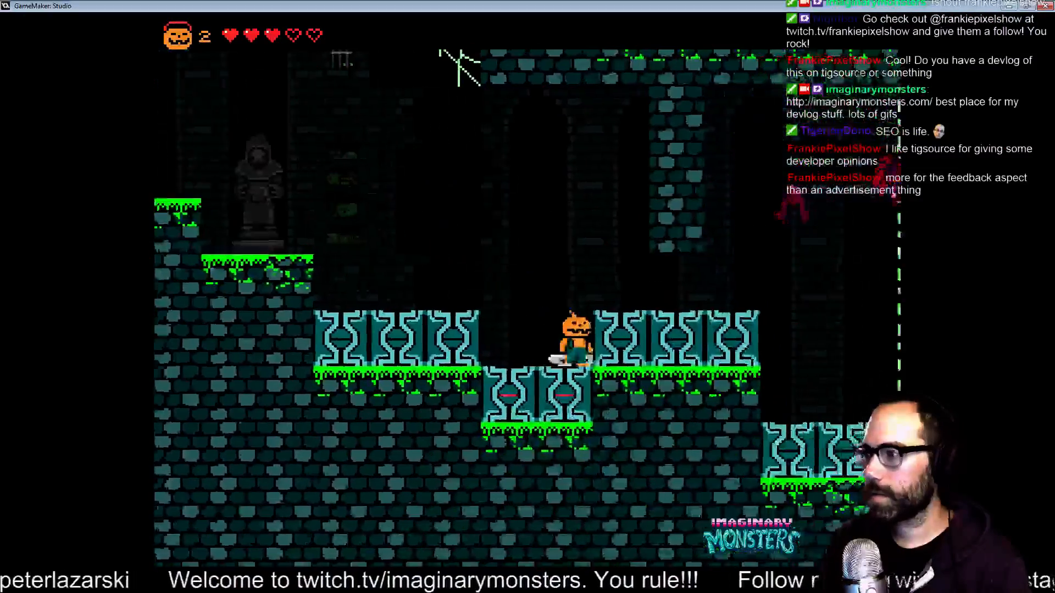
{"action": "key", "text": "Right"}
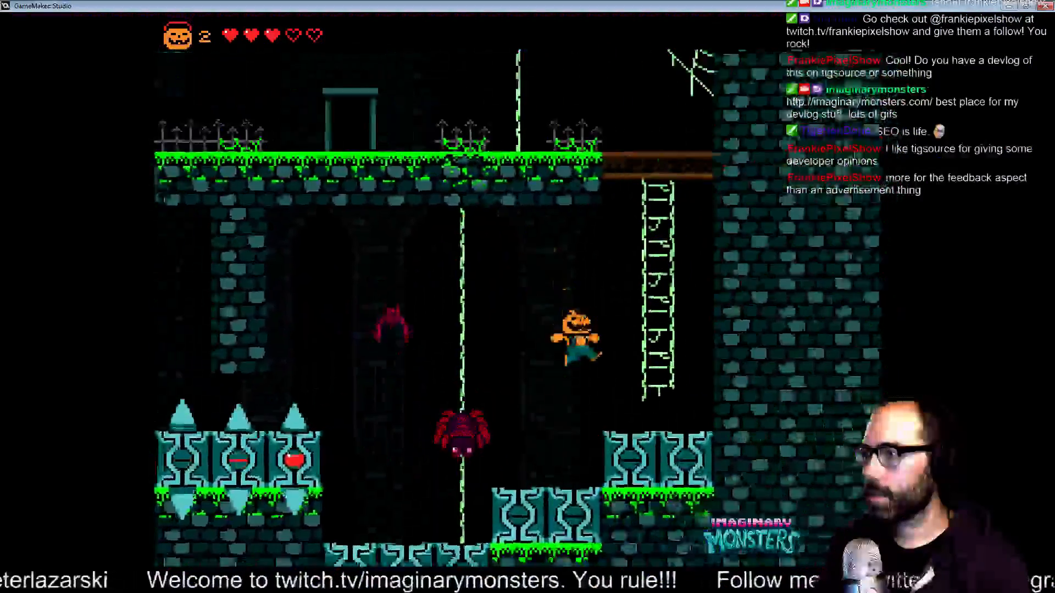
{"action": "key", "text": "Up"}
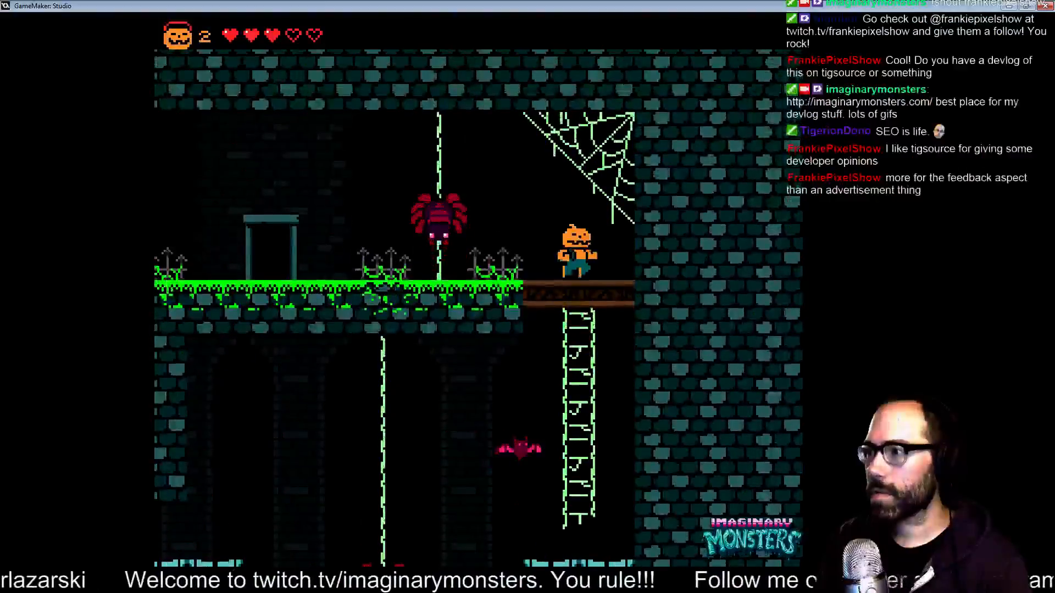
{"action": "key", "text": "Left"}
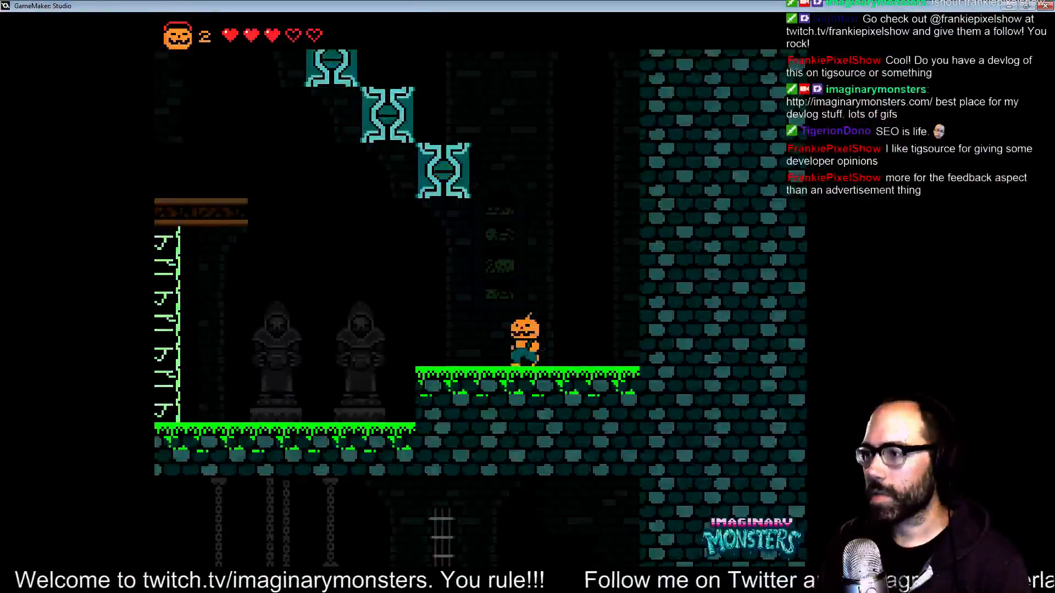
{"action": "key", "text": "Left"}
{"action": "key", "text": "Left"}
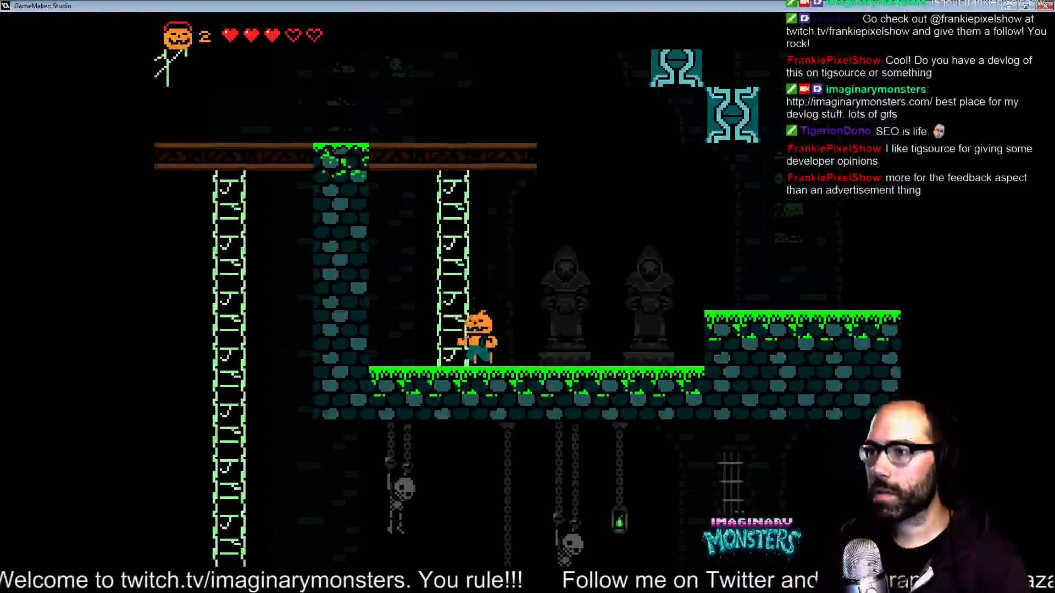
{"action": "key", "text": "Up"}
{"action": "key", "text": "Left"}
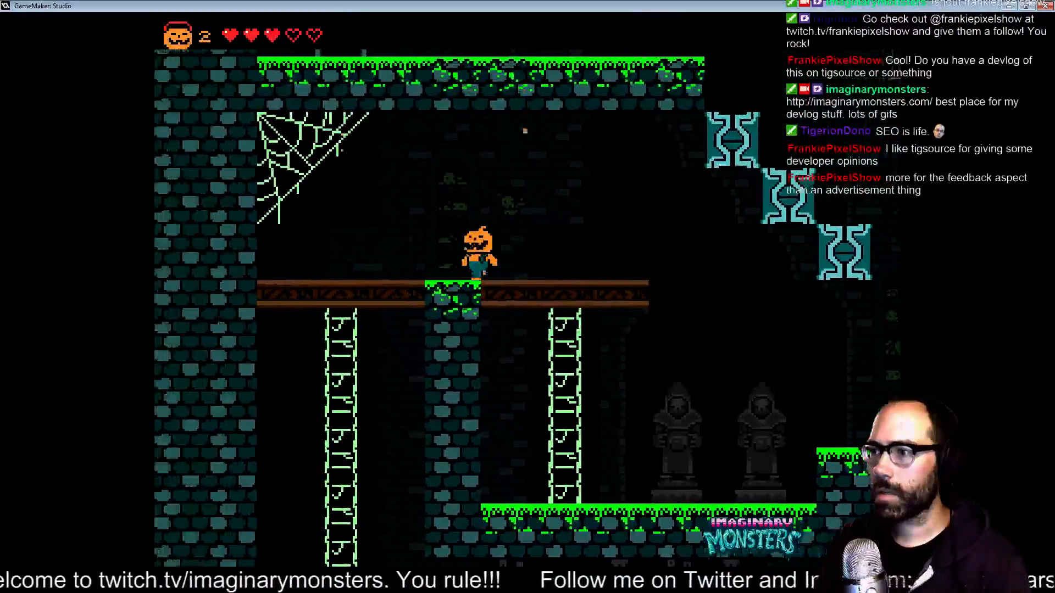
{"action": "key", "text": "space"}
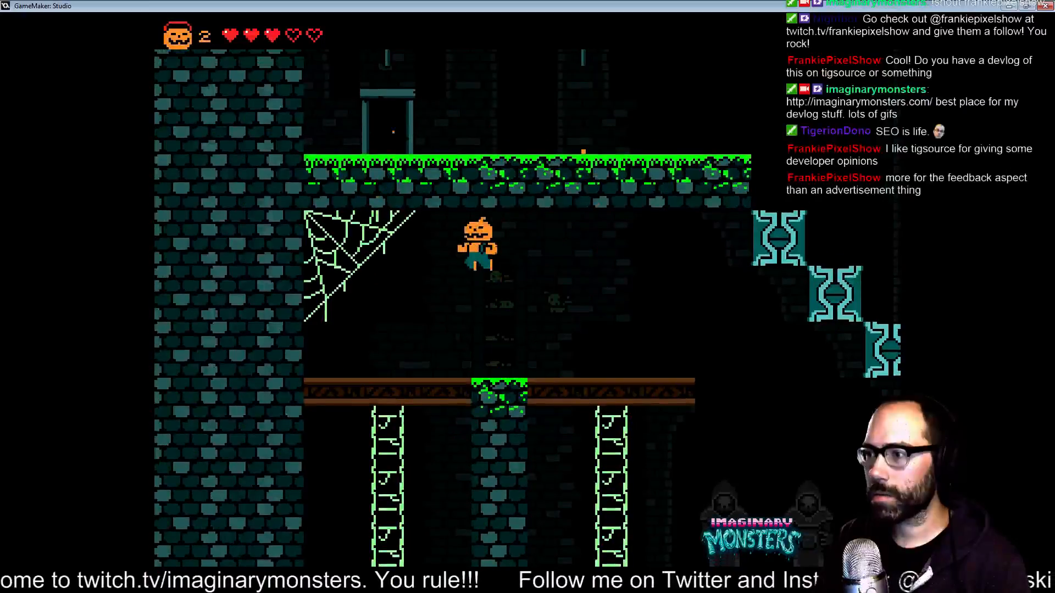
{"action": "key", "text": "Left"}
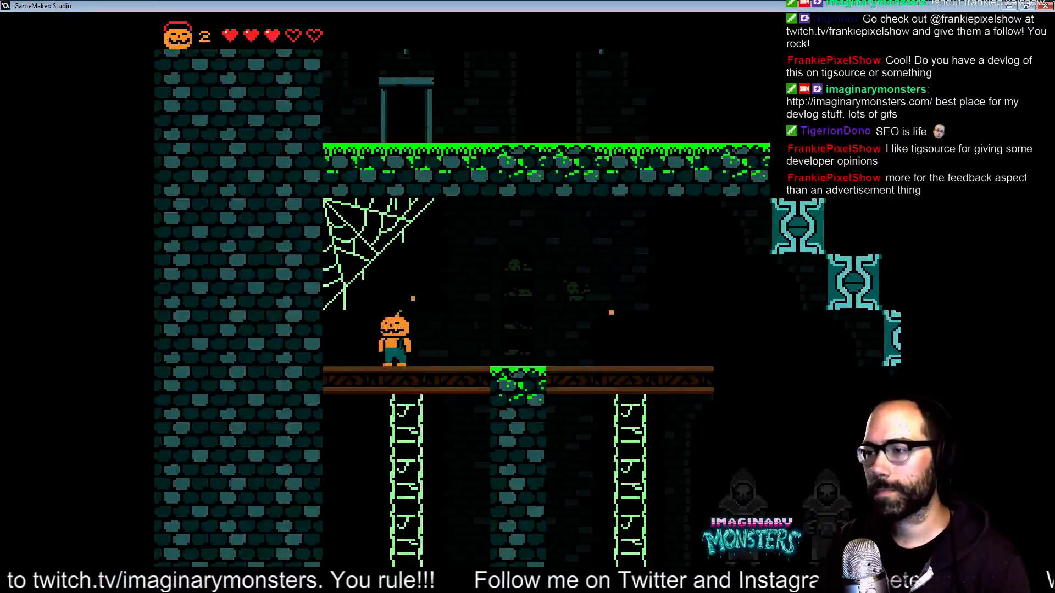
{"action": "key", "text": "Down"}
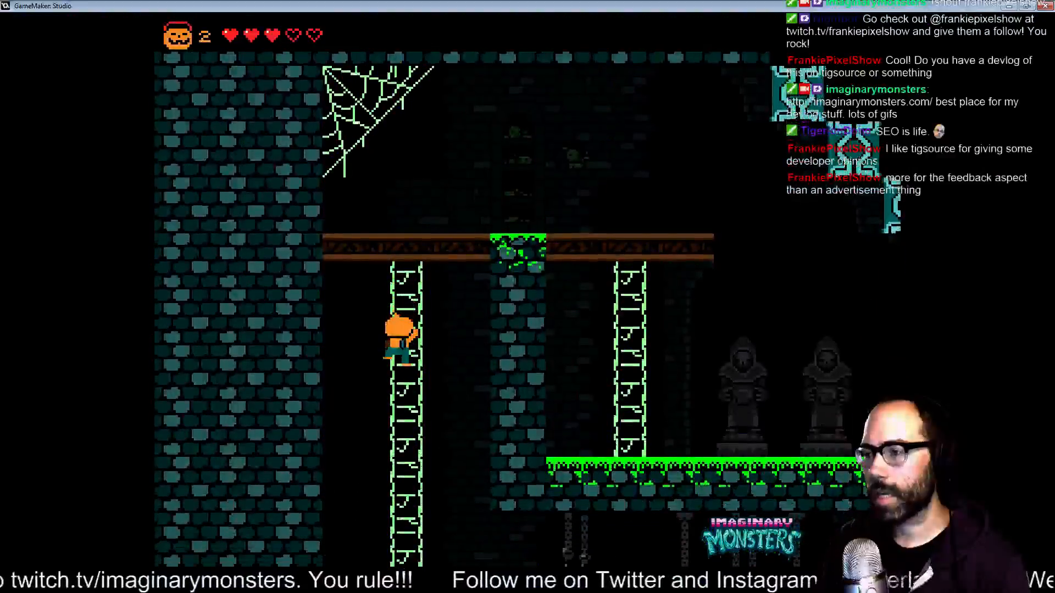
{"action": "key", "text": "Down"}
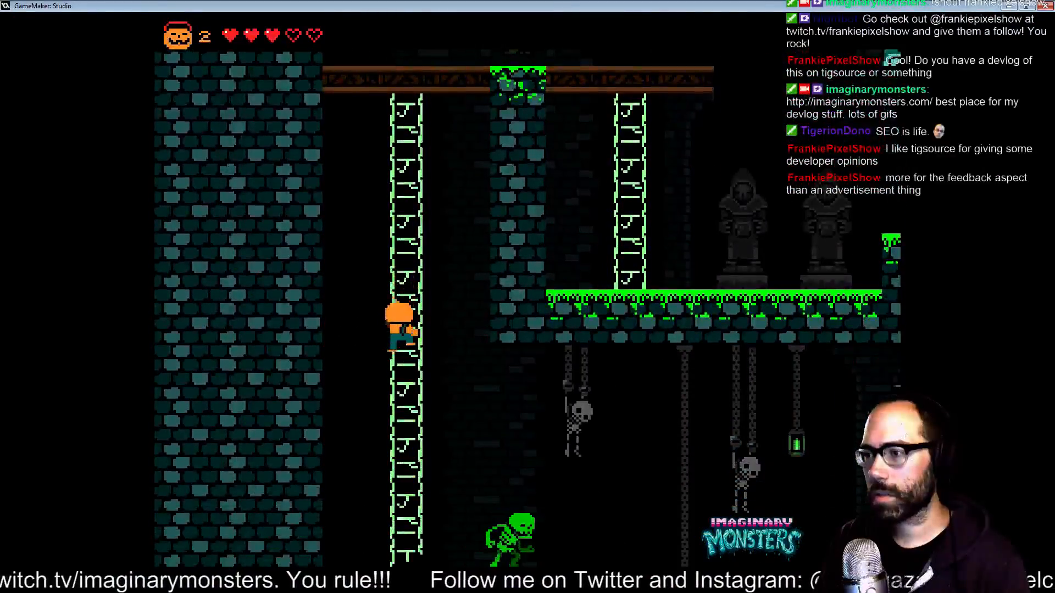
{"action": "key", "text": "Right"}
{"action": "key", "text": "space"}
{"action": "key", "text": "Left"}
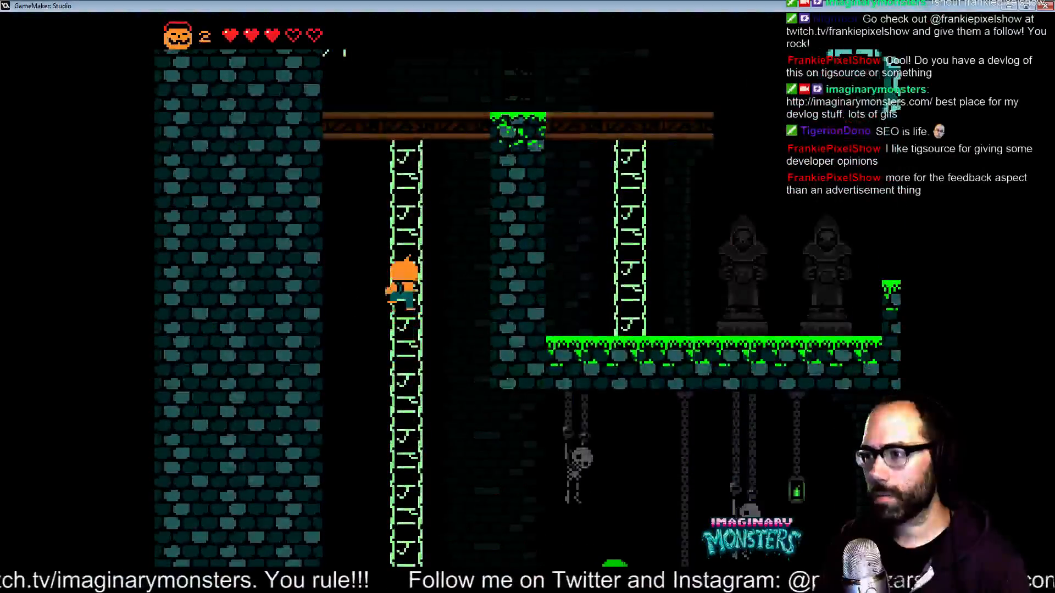
{"action": "key", "text": "Right"}
{"action": "key", "text": "space"}
{"action": "key", "text": "Left"}
{"action": "key", "text": "Up"}
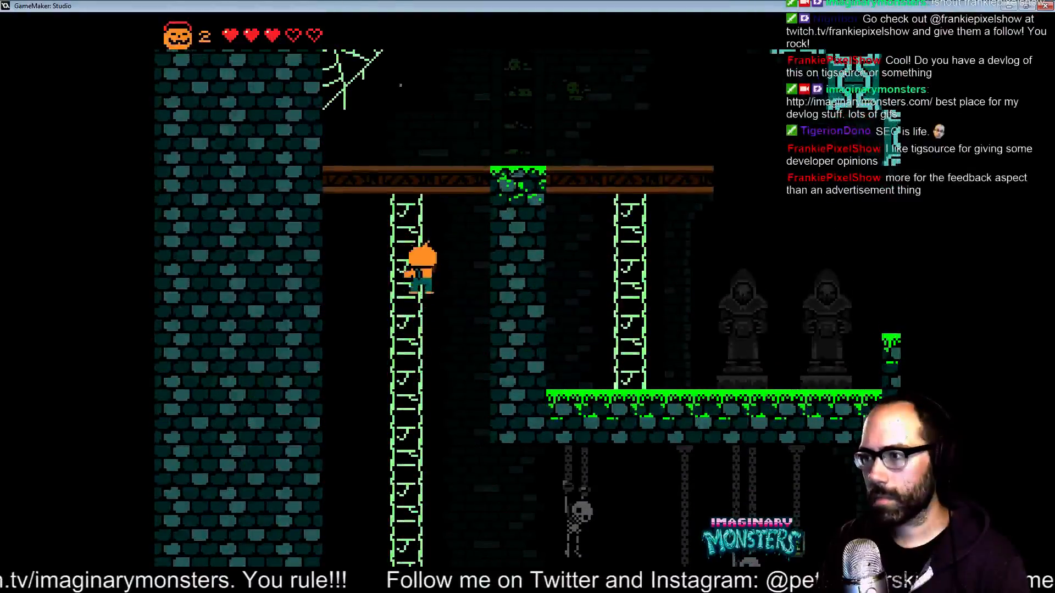
{"action": "key", "text": "Down"}
{"action": "key", "text": "Left"}
{"action": "key", "text": "Up"}
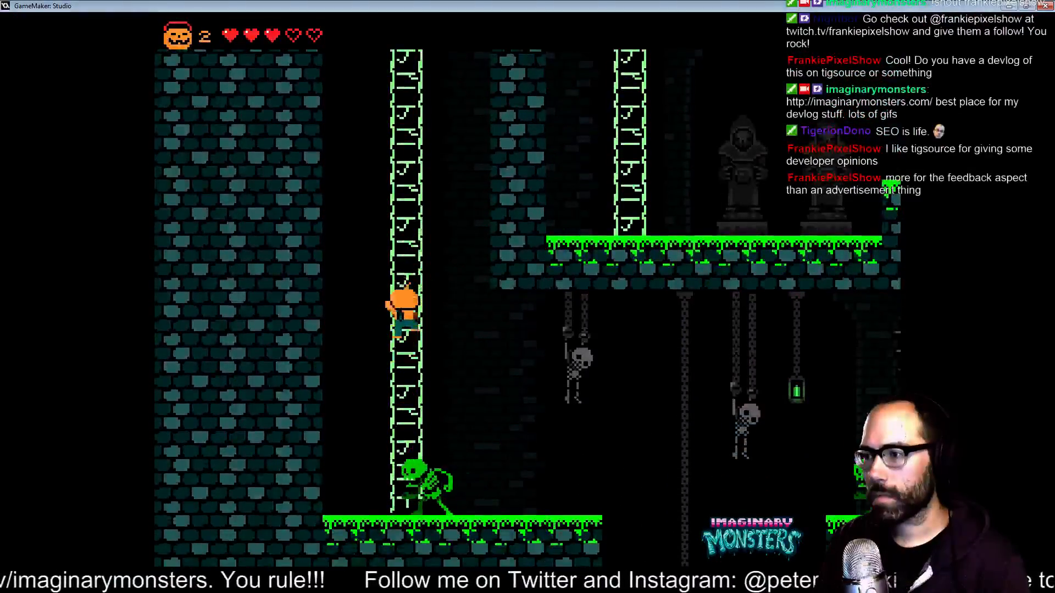
{"action": "key", "text": "Down"}
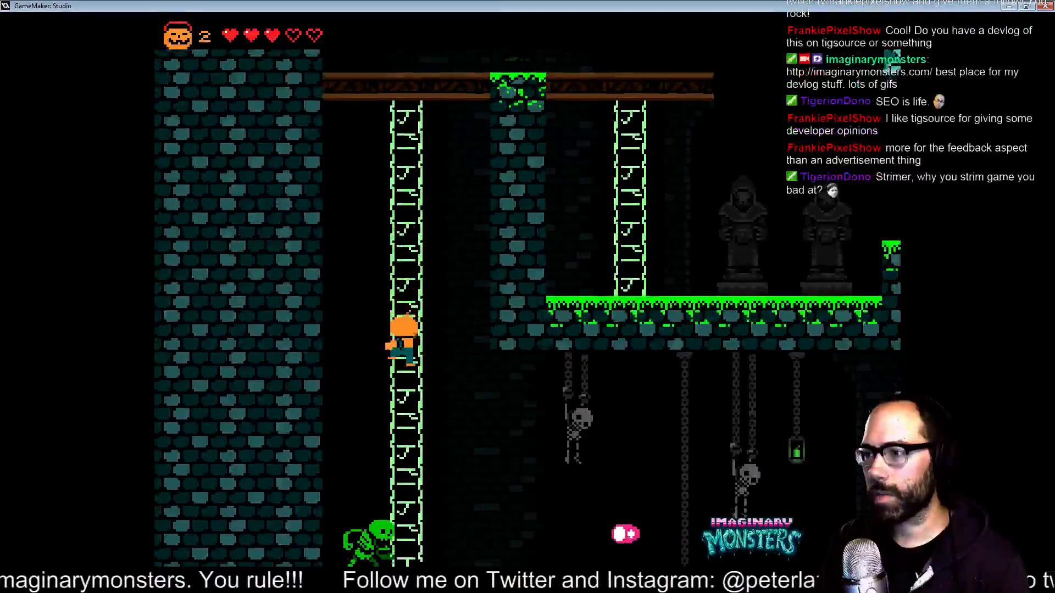
{"action": "key", "text": "Up"}
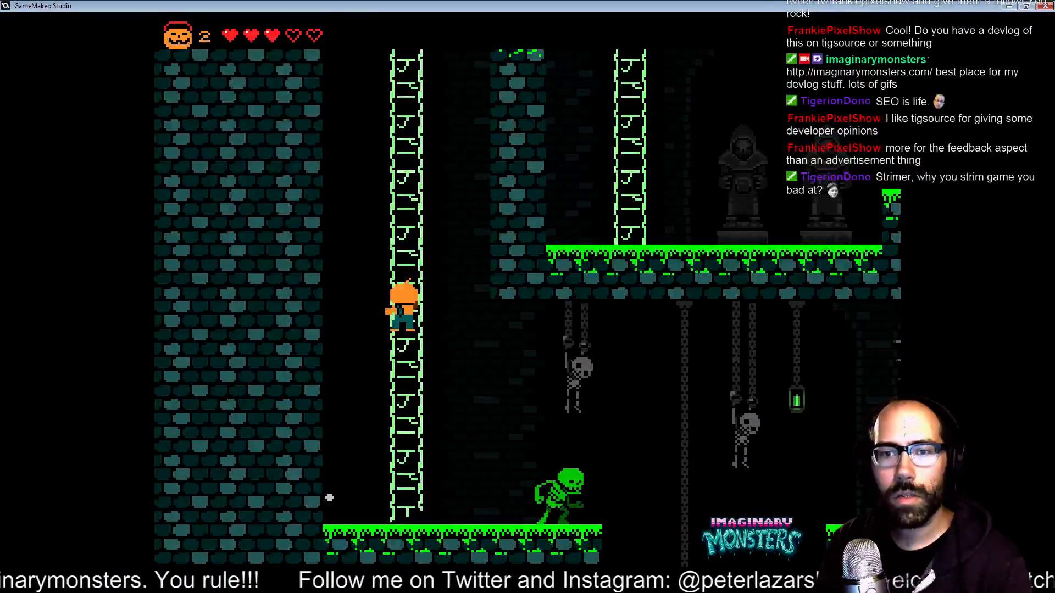
{"action": "key", "text": "Down"}
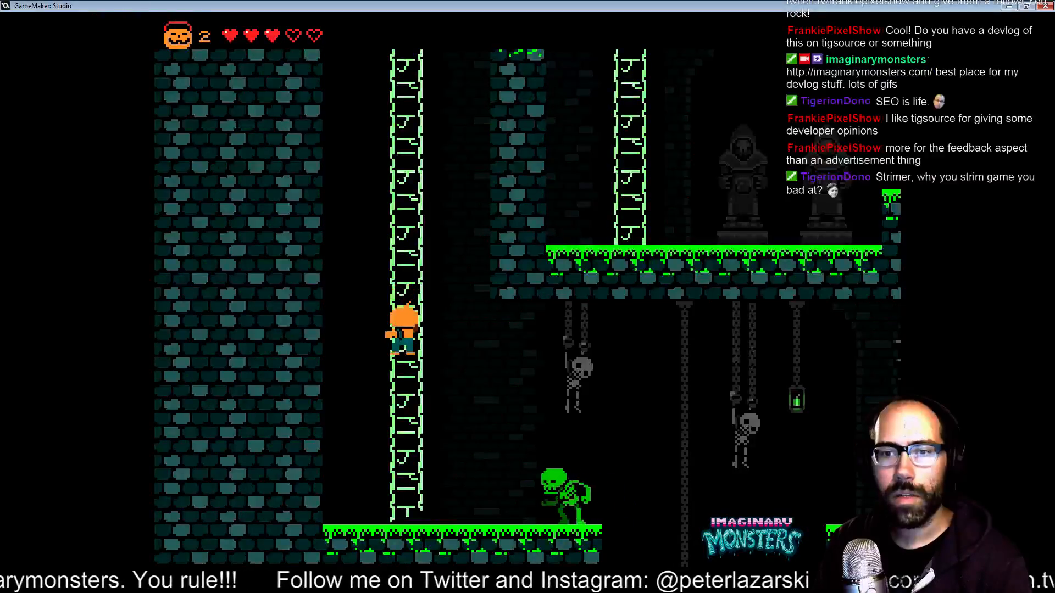
{"action": "key", "text": "Up"}
{"action": "key", "text": "Down"}
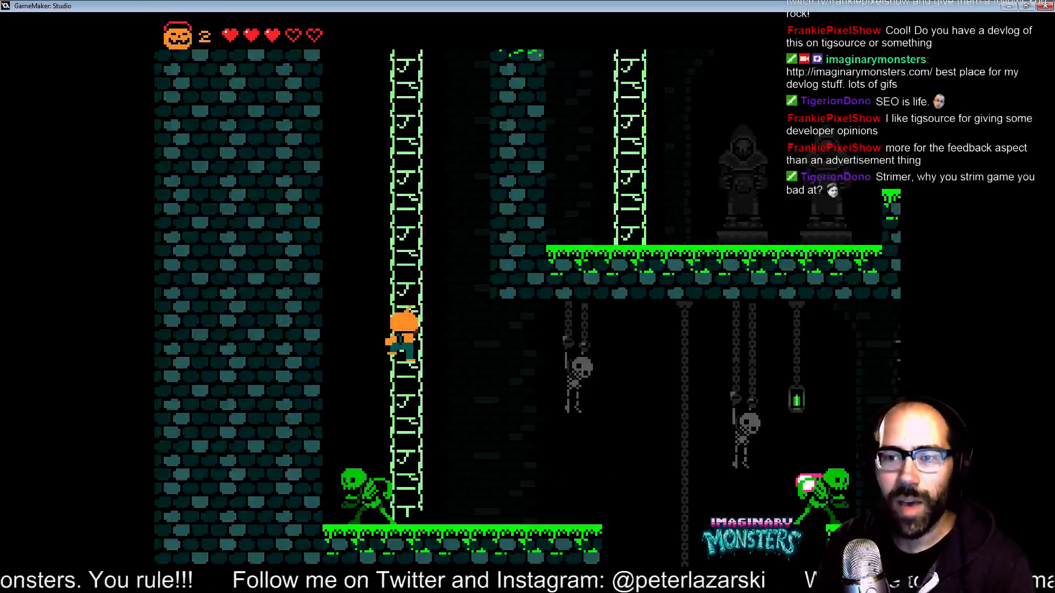
{"action": "key", "text": "Right"}
{"action": "key", "text": "space"}
{"action": "key", "text": "Left"}
{"action": "key", "text": "Down"}
{"action": "key", "text": "x"}
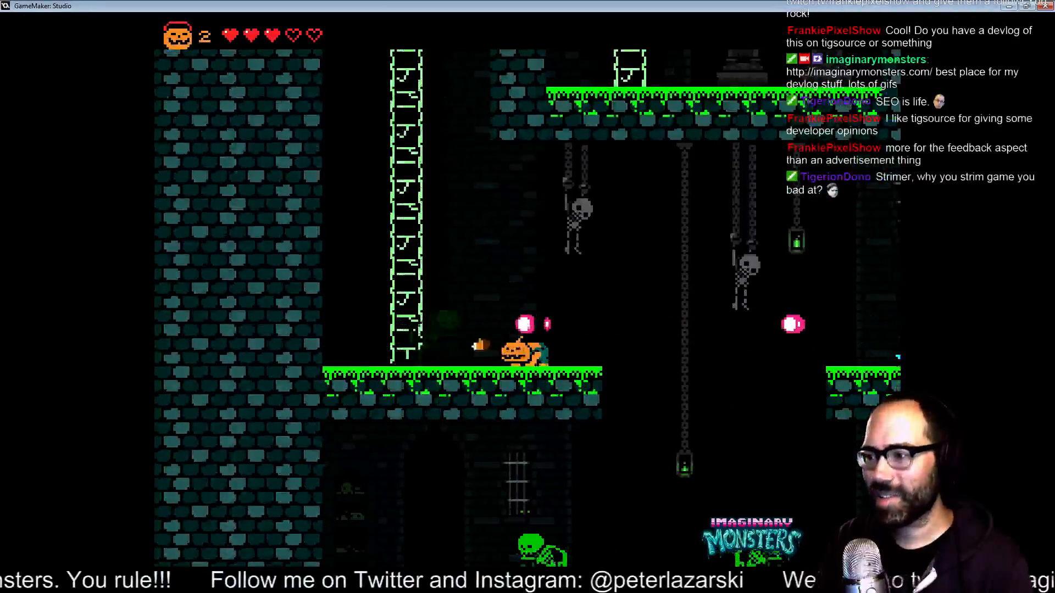
{"action": "key", "text": "Left"}
{"action": "key", "text": "space"}
{"action": "key", "text": "Right"}
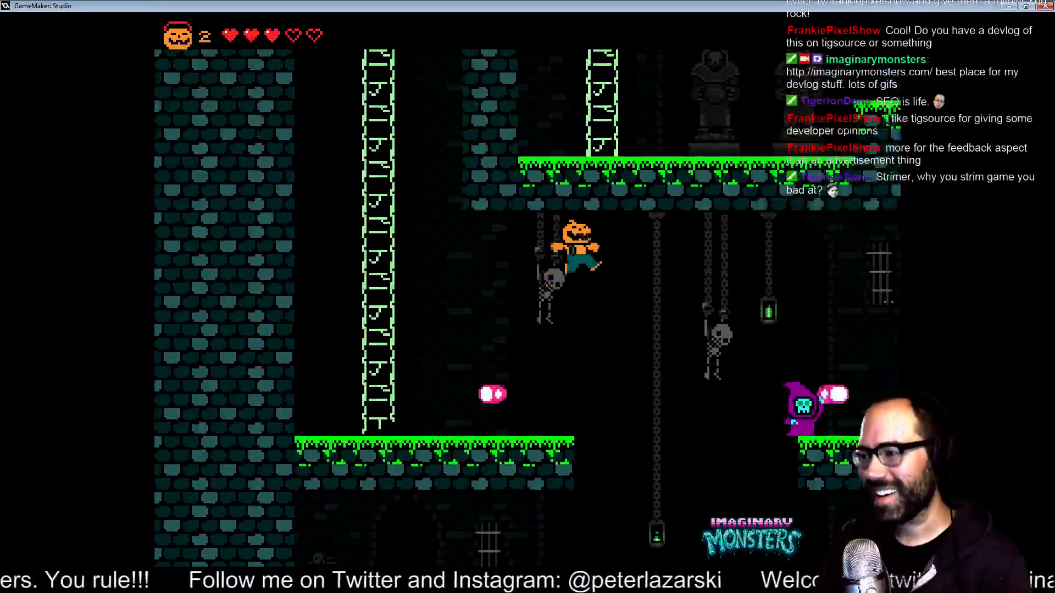
{"action": "key", "text": "Left"}
{"action": "key", "text": "space"}
{"action": "key", "text": "Right"}
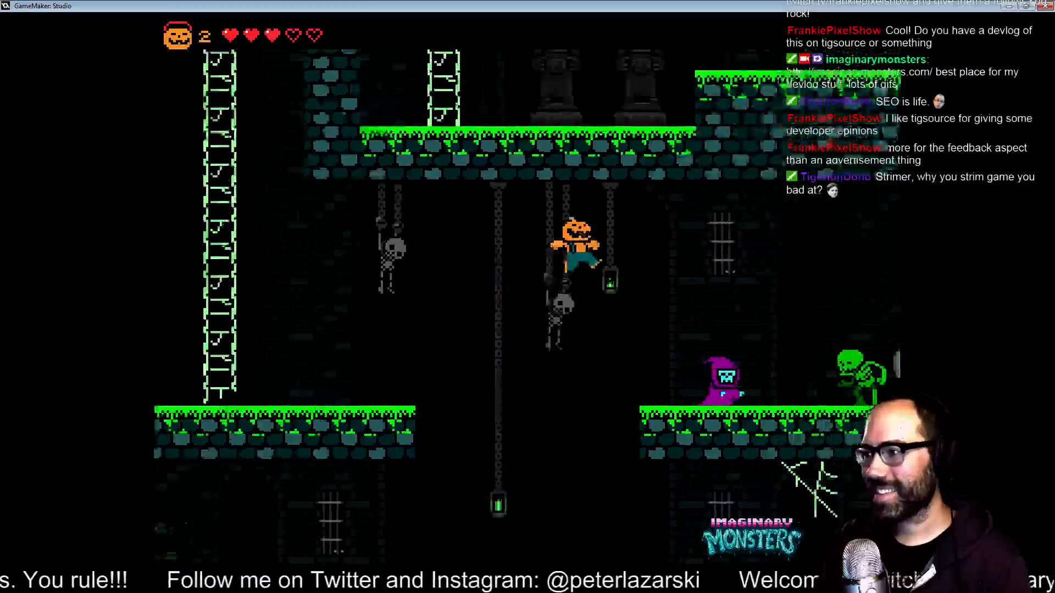
{"action": "key", "text": "Down"}
{"action": "key", "text": "x"}
{"action": "key", "text": "x"}
{"action": "key", "text": "Right"}
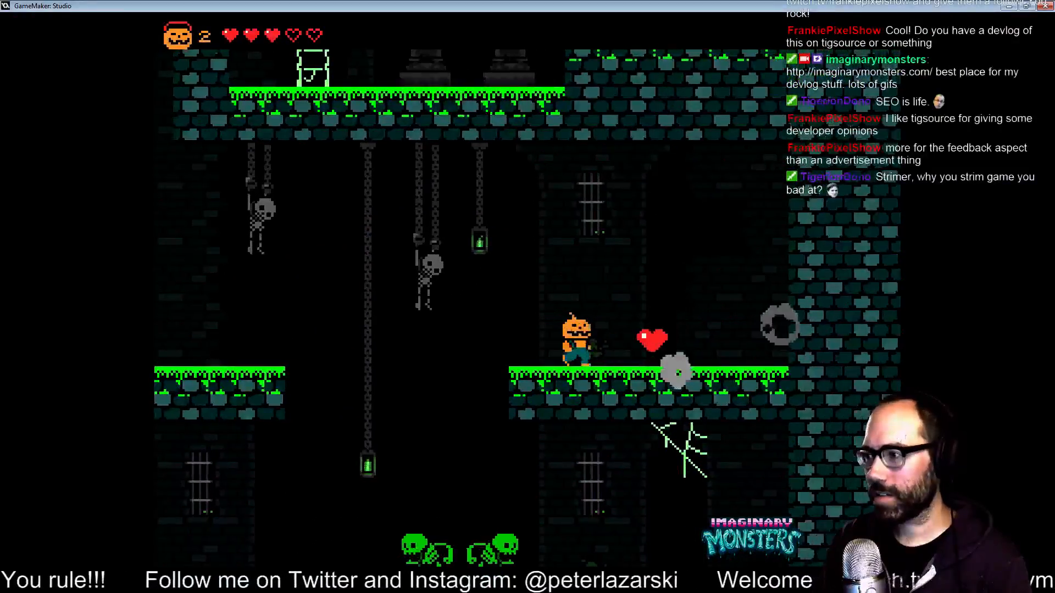
{"action": "key", "text": "Left"}
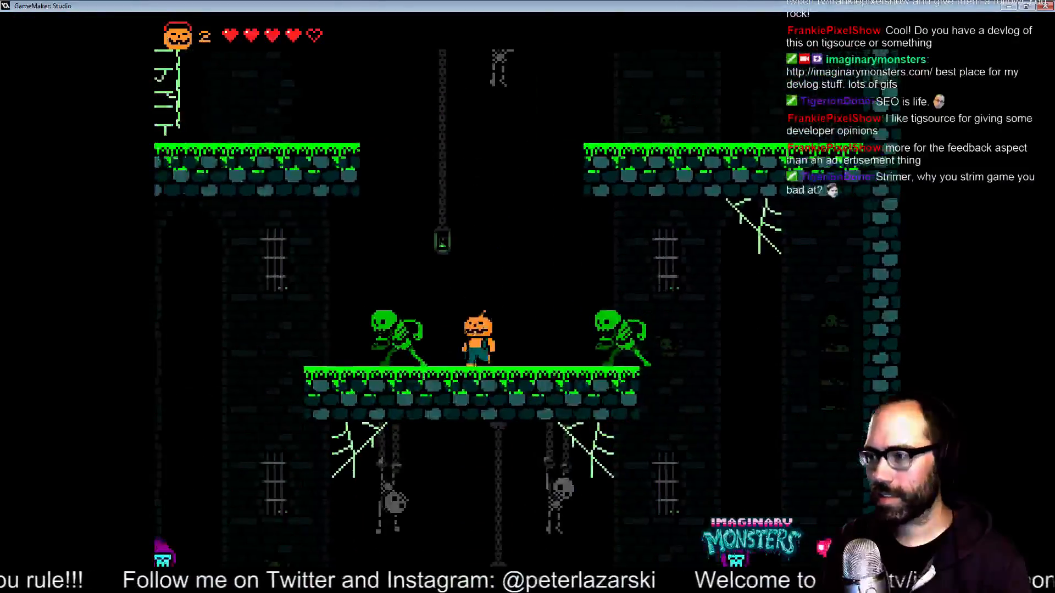
{"action": "key", "text": "Left"}
{"action": "key", "text": "space"}
{"action": "key", "text": "Right"}
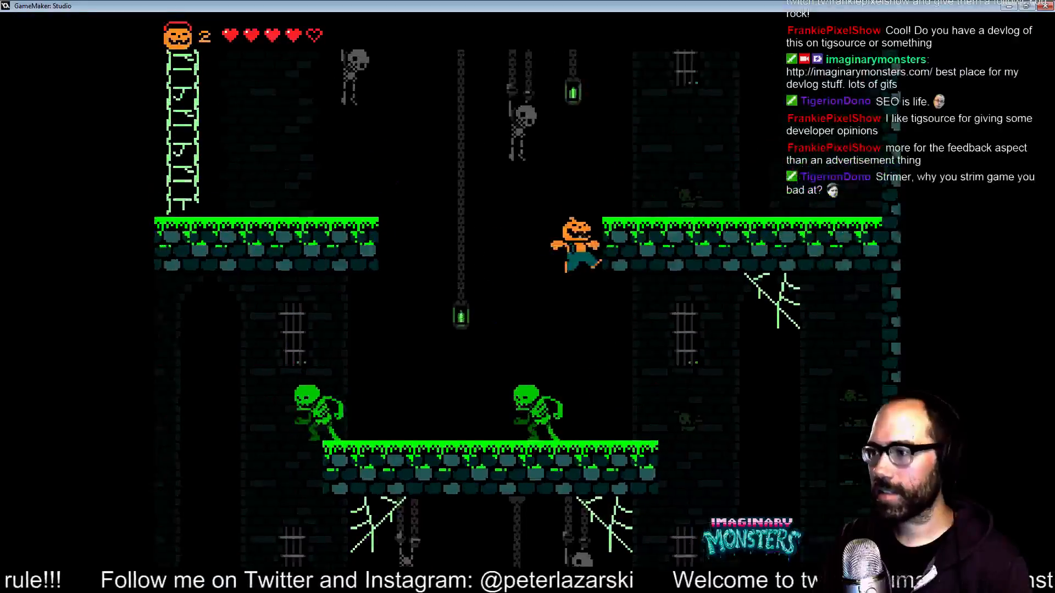
{"action": "key", "text": "Left"}
{"action": "key", "text": "x"}
{"action": "key", "text": "x"}
{"action": "key", "text": "Left"}
{"action": "key", "text": "x"}
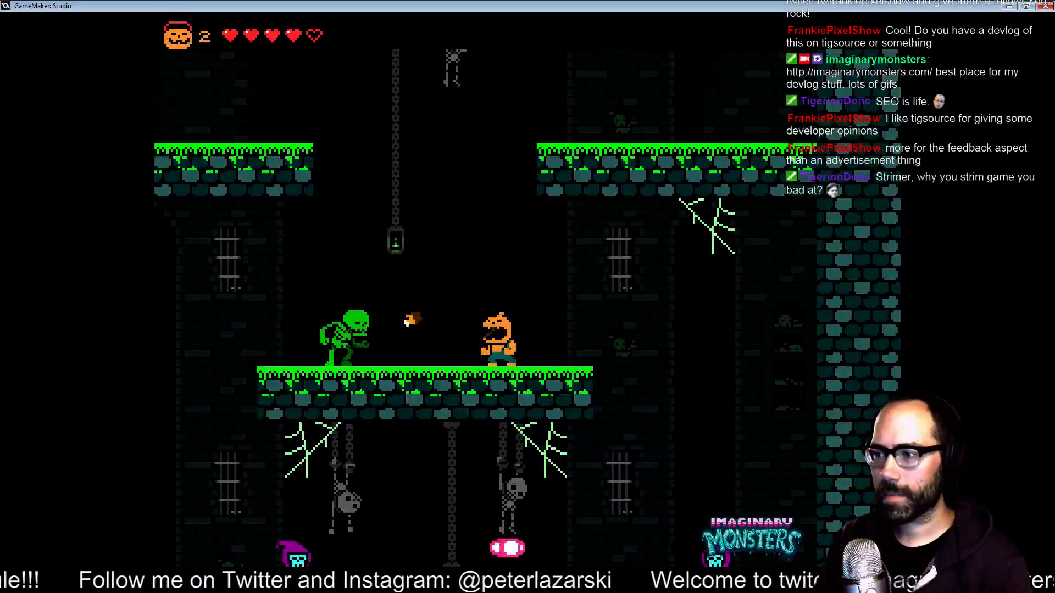
{"action": "key", "text": "Left"}
{"action": "key", "text": "space"}
{"action": "key", "text": "Right"}
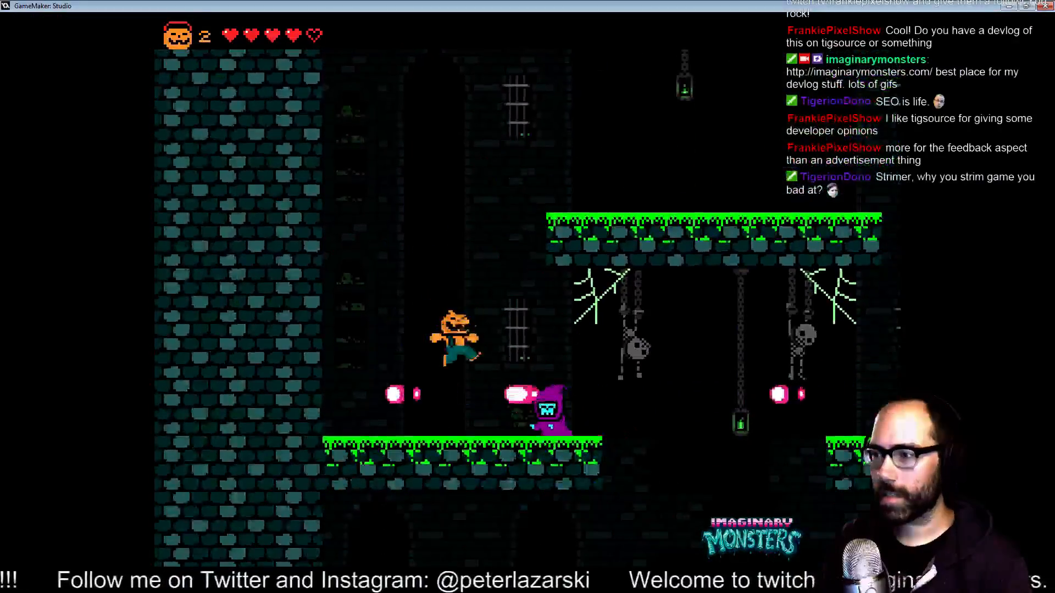
{"action": "key", "text": "Left"}
{"action": "key", "text": "Down"}
{"action": "key", "text": "space"}
{"action": "key", "text": "Right"}
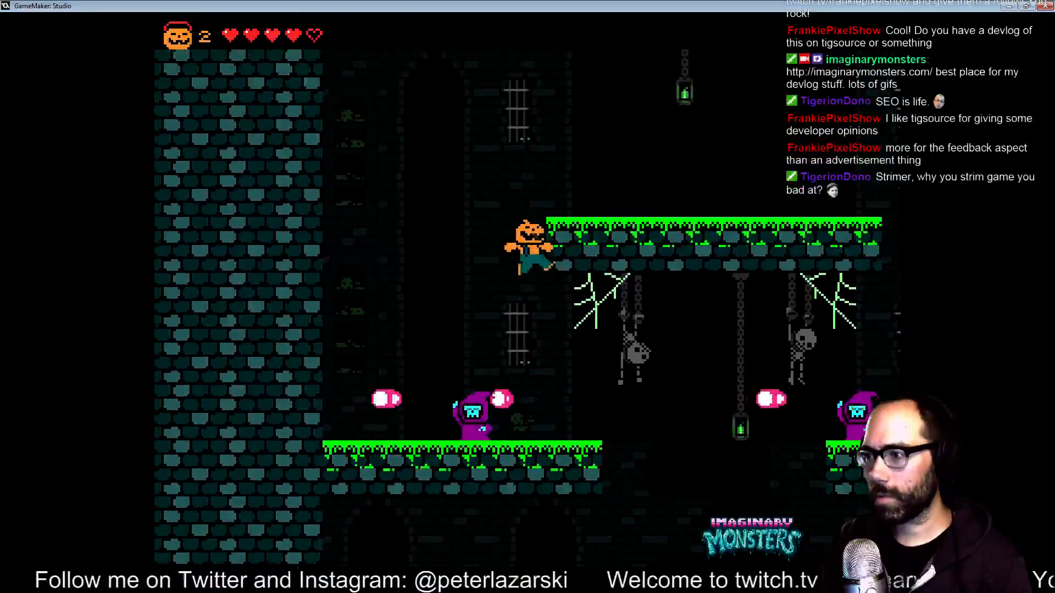
{"action": "key", "text": "Left"}
{"action": "key", "text": "x"}
{"action": "key", "text": "Down"}
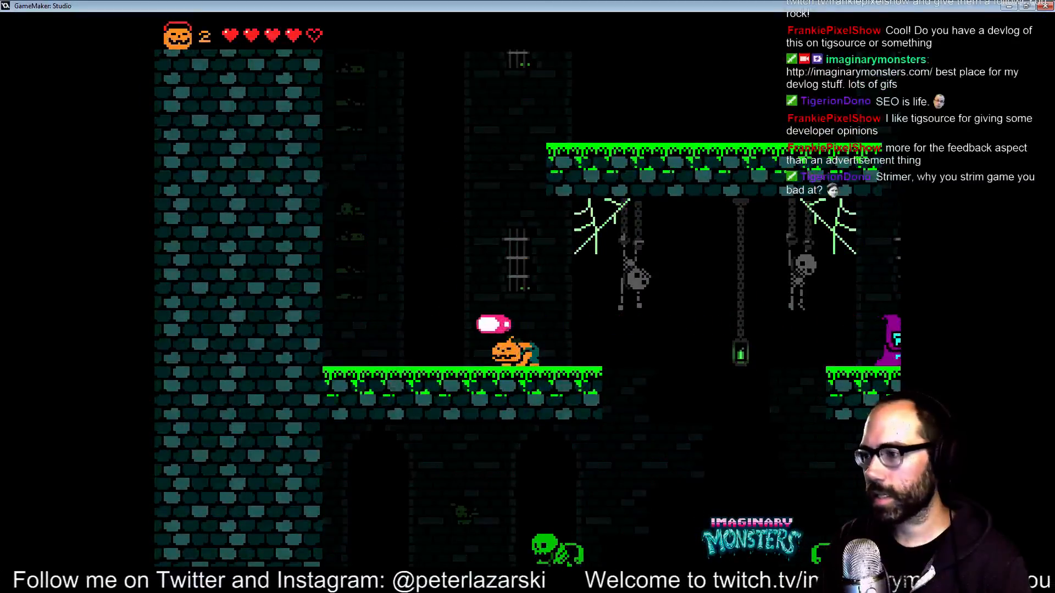
{"action": "key", "text": "Right"}
{"action": "key", "text": "space"}
{"action": "key", "text": "x"}
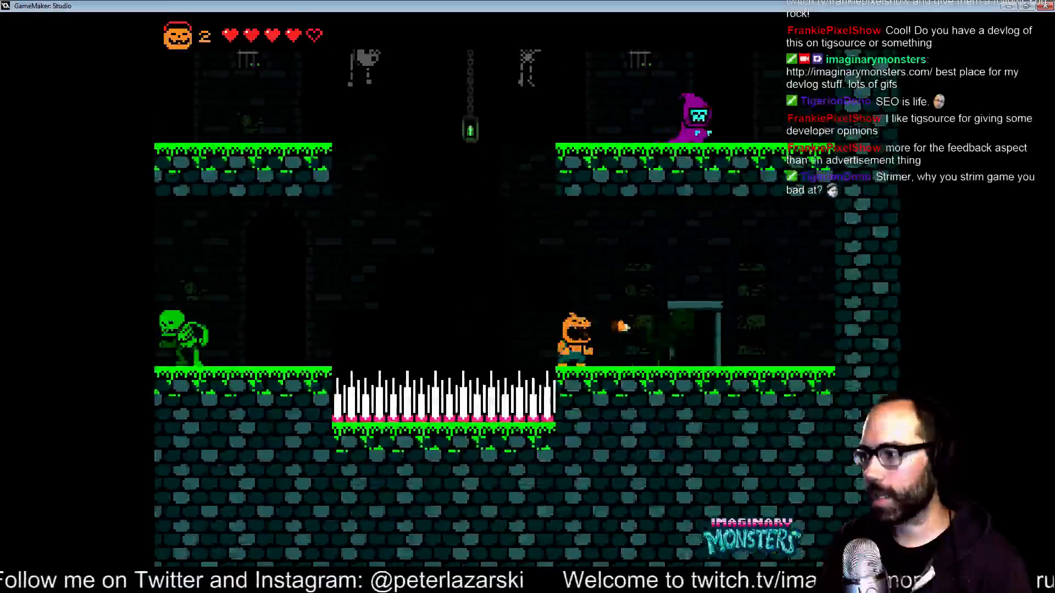
{"action": "key", "text": "Right"}
{"action": "key", "text": "Left"}
{"action": "key", "text": "space"}
{"action": "key", "text": "Right"}
{"action": "key", "text": "space"}
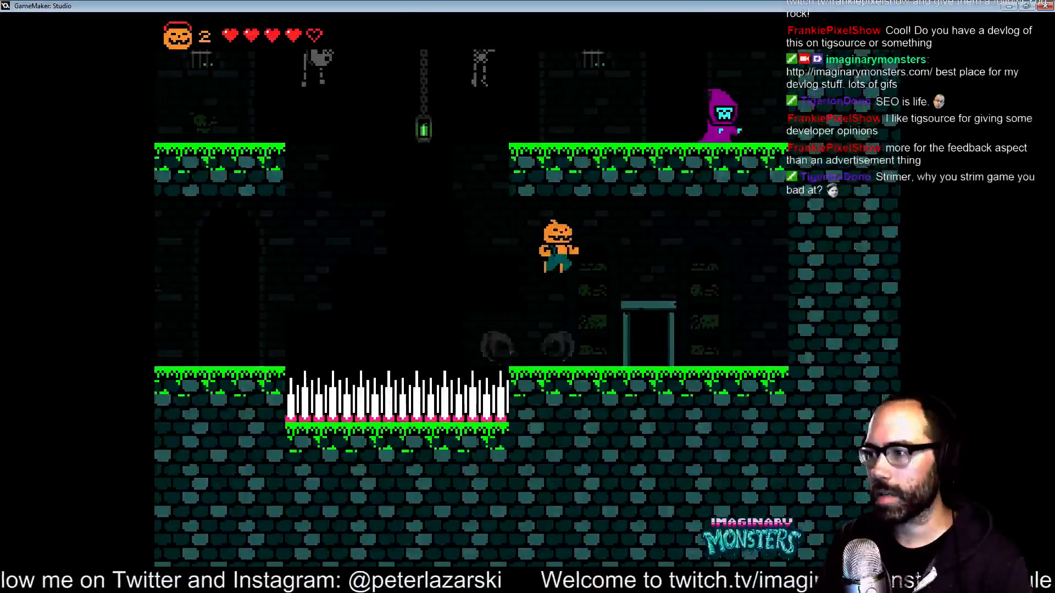
{"action": "key", "text": "Right"}
{"action": "key", "text": "Right"}
{"action": "key", "text": "Left"}
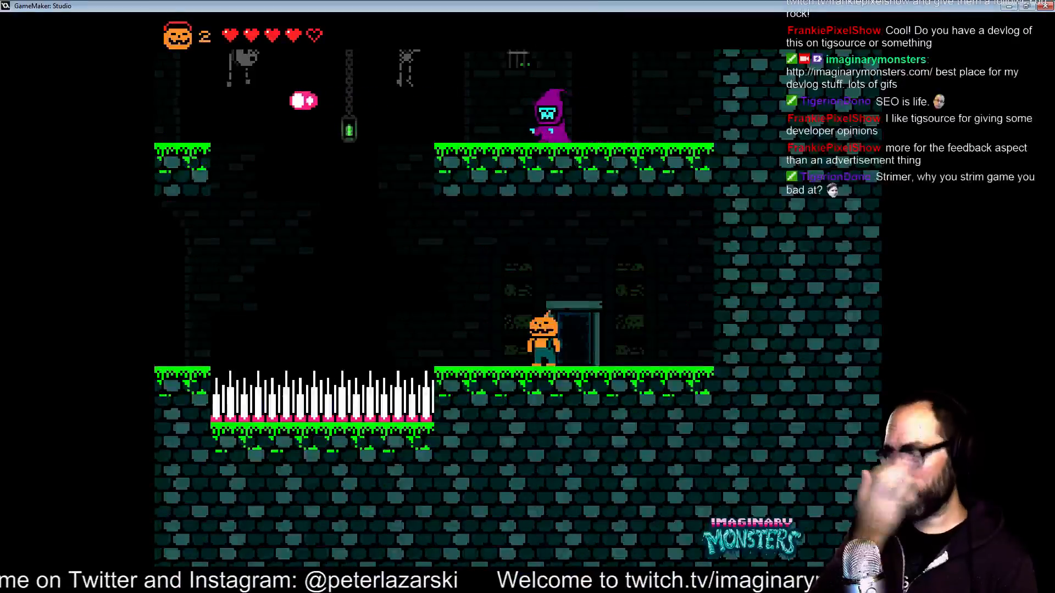
{"action": "key", "text": "Right"}
{"action": "key", "text": "Up"}
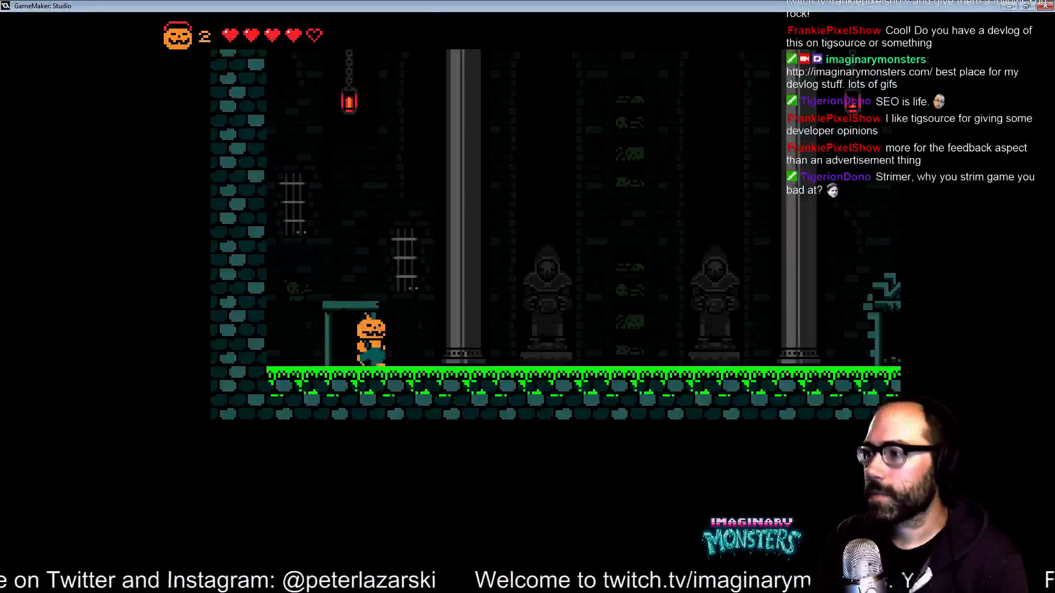
{"action": "key", "text": "Right"}
{"action": "key", "text": "Left"}
{"action": "key", "text": "space"}
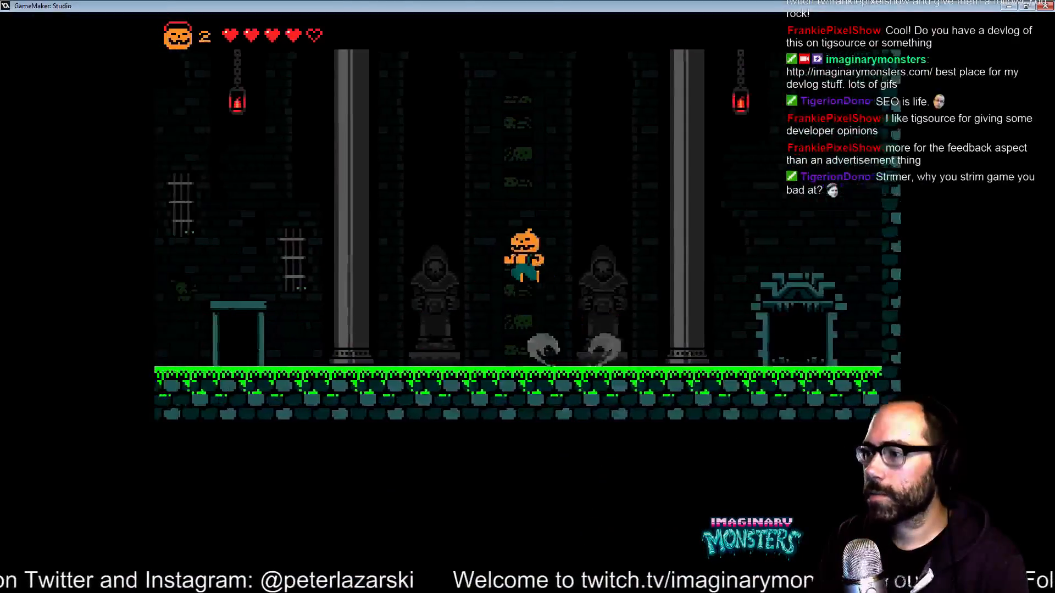
{"action": "key", "text": "Right"}
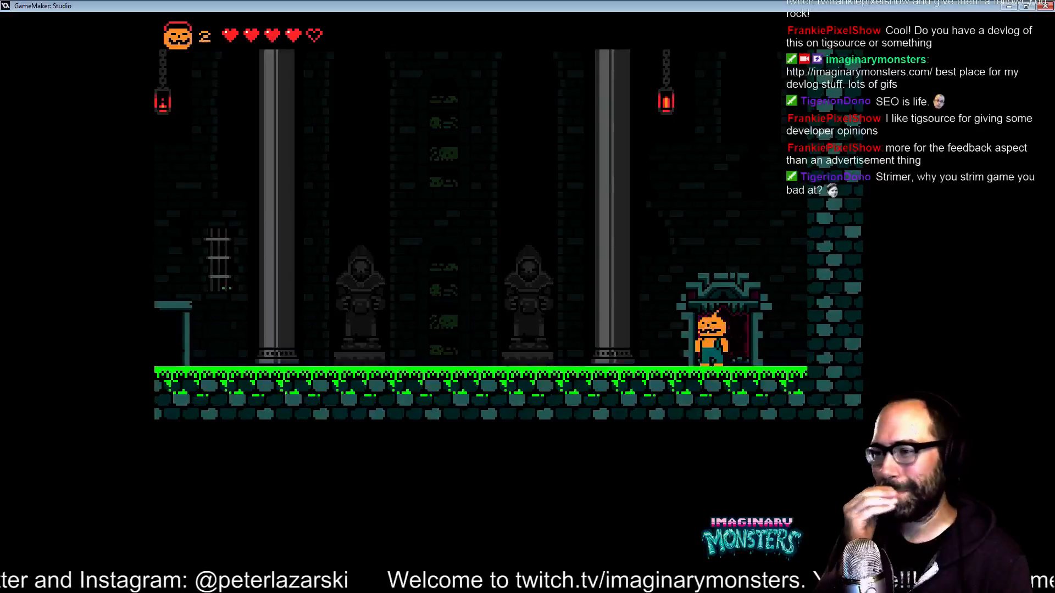
{"action": "key", "text": "Left"}
{"action": "key", "text": "Left"}
{"action": "key", "text": "Right"}
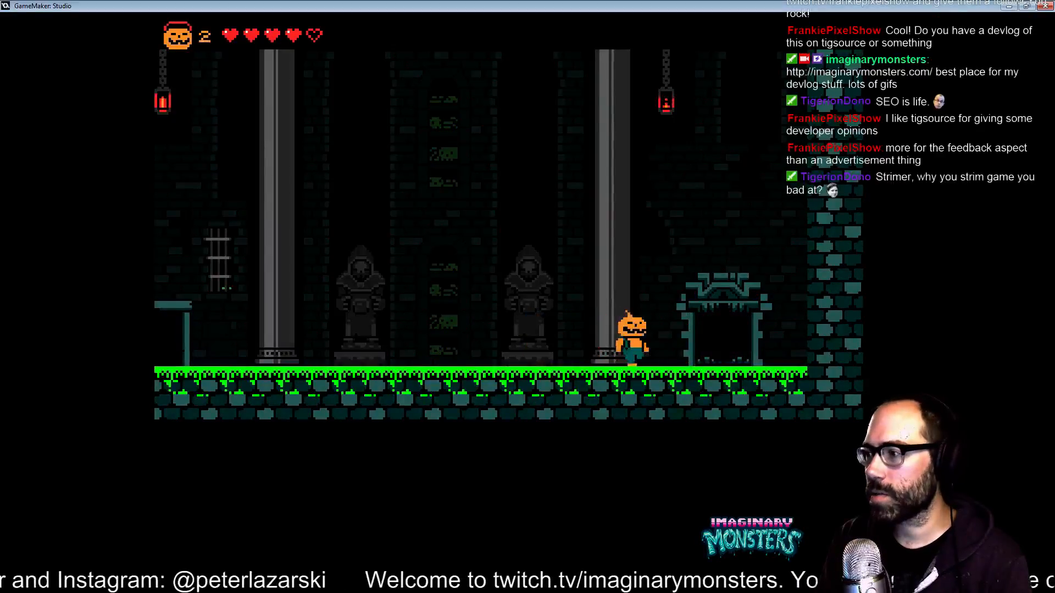
{"action": "key", "text": "Left"}
{"action": "key", "text": "Right"}
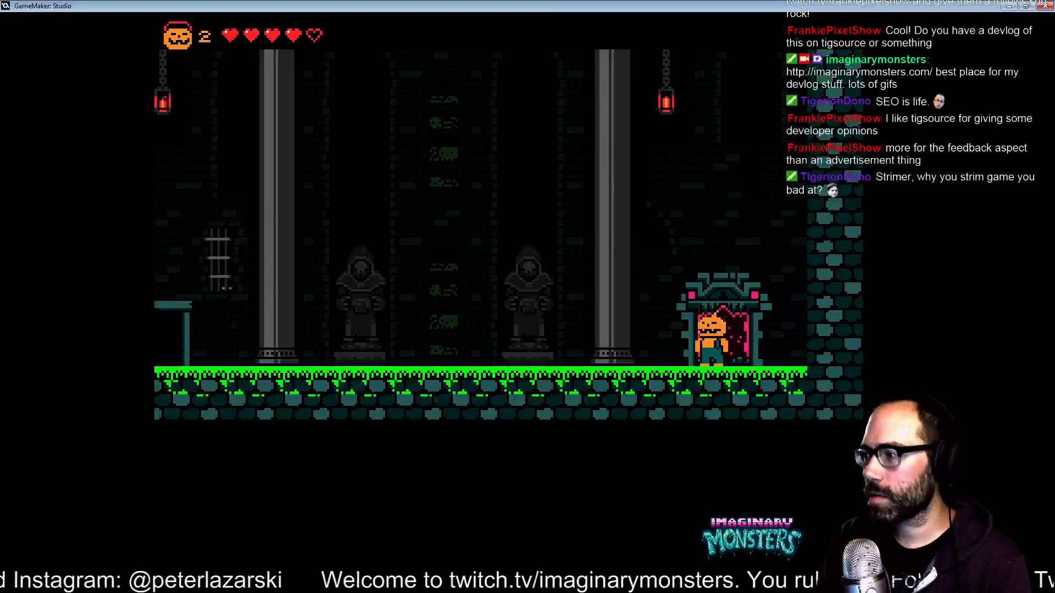
Walk the pumpkin character back to the ornate door, then quit the level and exit the running game.
{"action": "key", "text": "Left"}
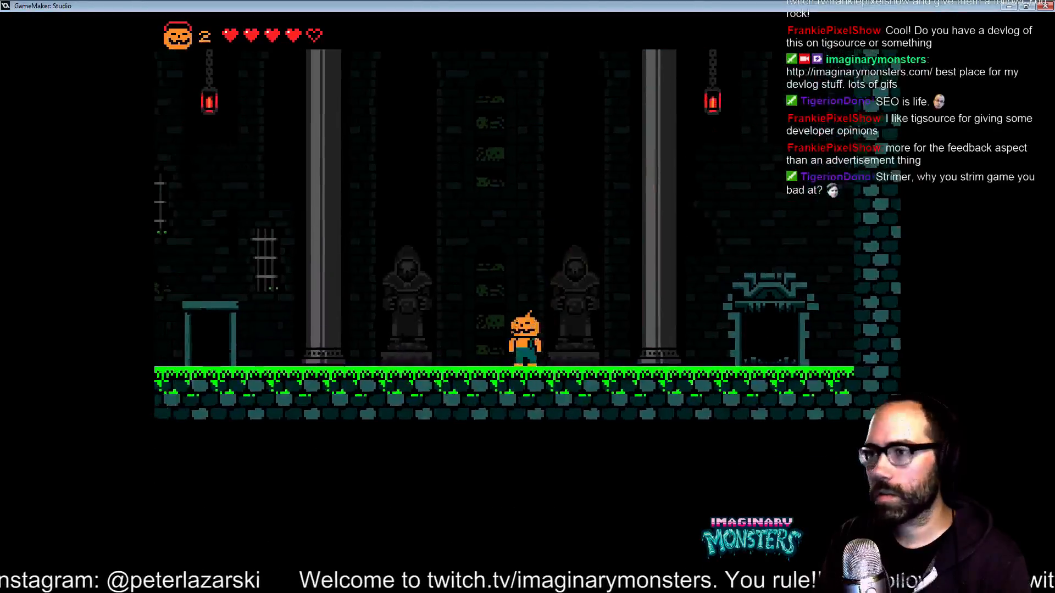
{"action": "key", "text": "Right"}
{"action": "key", "text": "Right"}
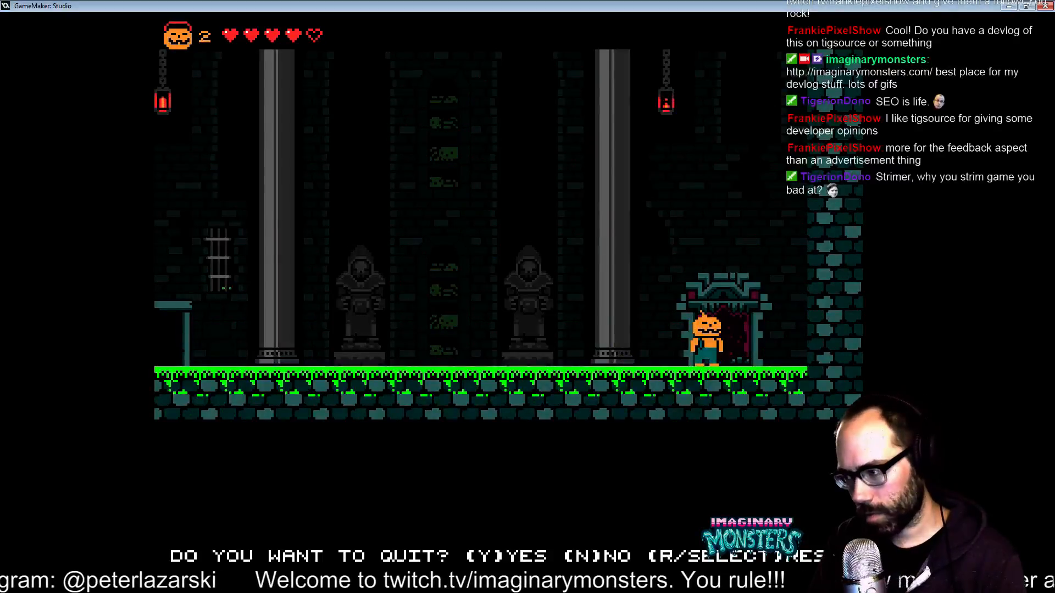
{"action": "key", "text": "y"}
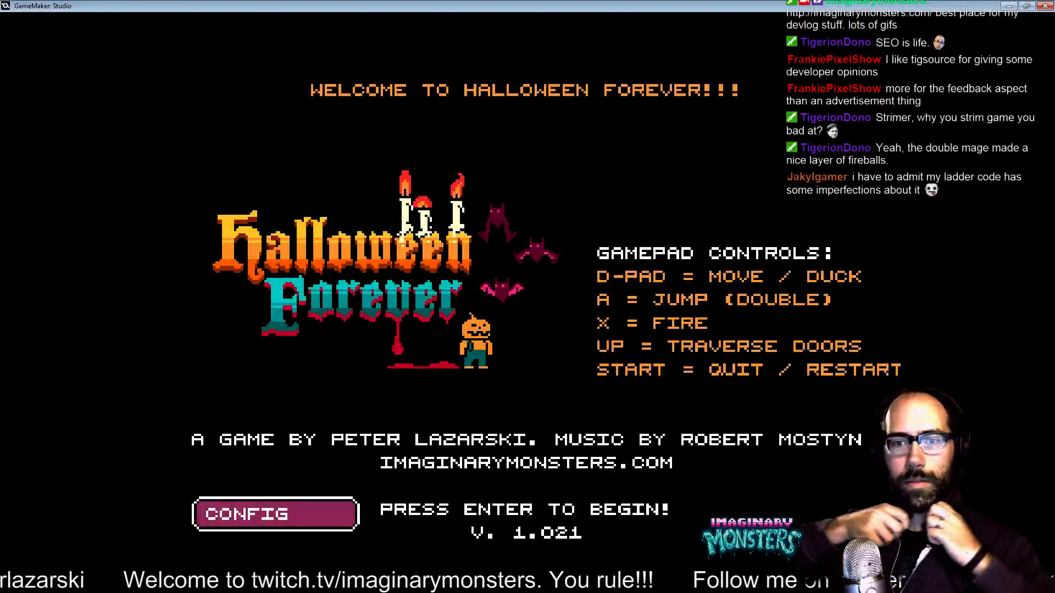
{"action": "key", "text": "Return"}
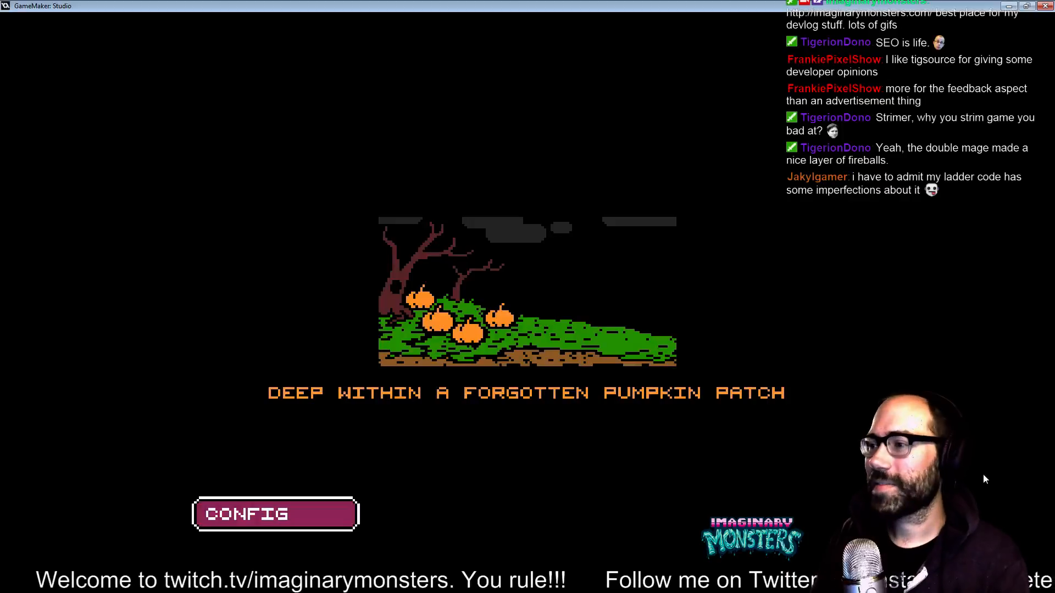
{"action": "key", "text": "Escape"}
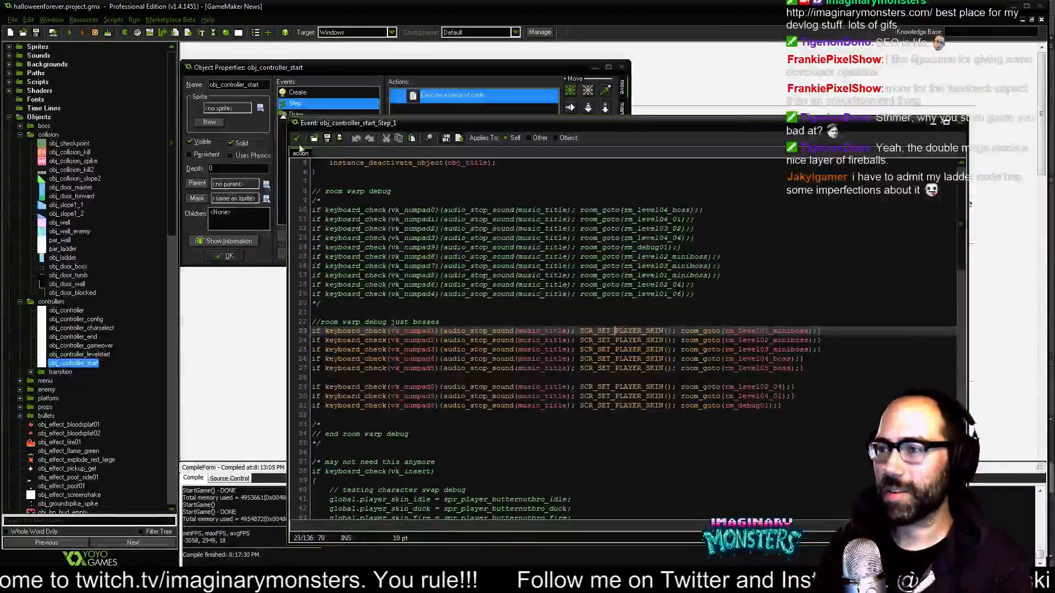
Accept and close the obj_controller_start step event code and its object properties.
{"action": "left_click", "coordinate": [299, 140]}
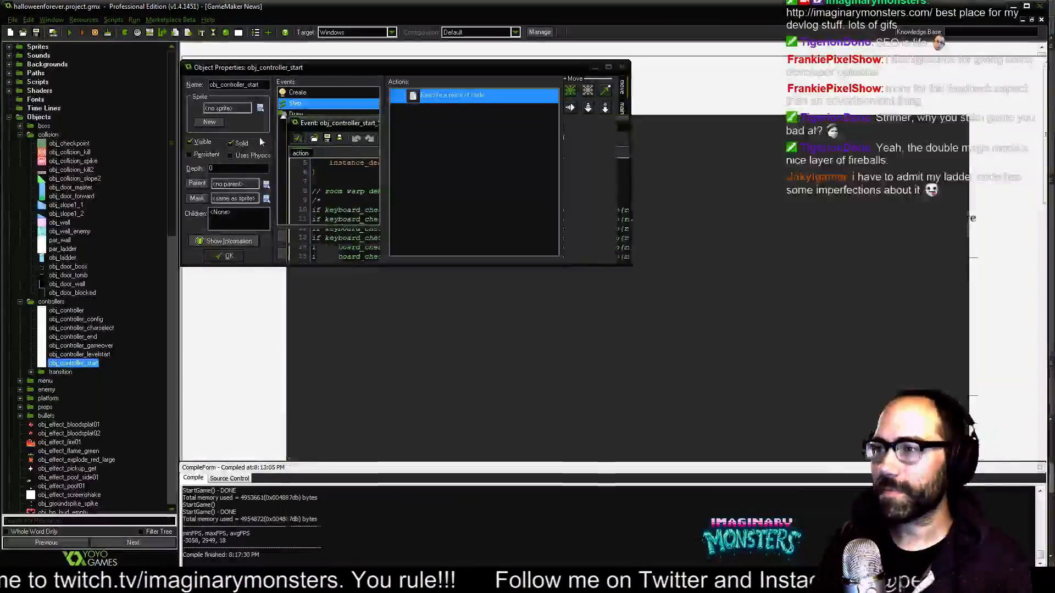
{"action": "left_click", "coordinate": [226, 256]}
{"action": "left_click", "coordinate": [82, 355]}
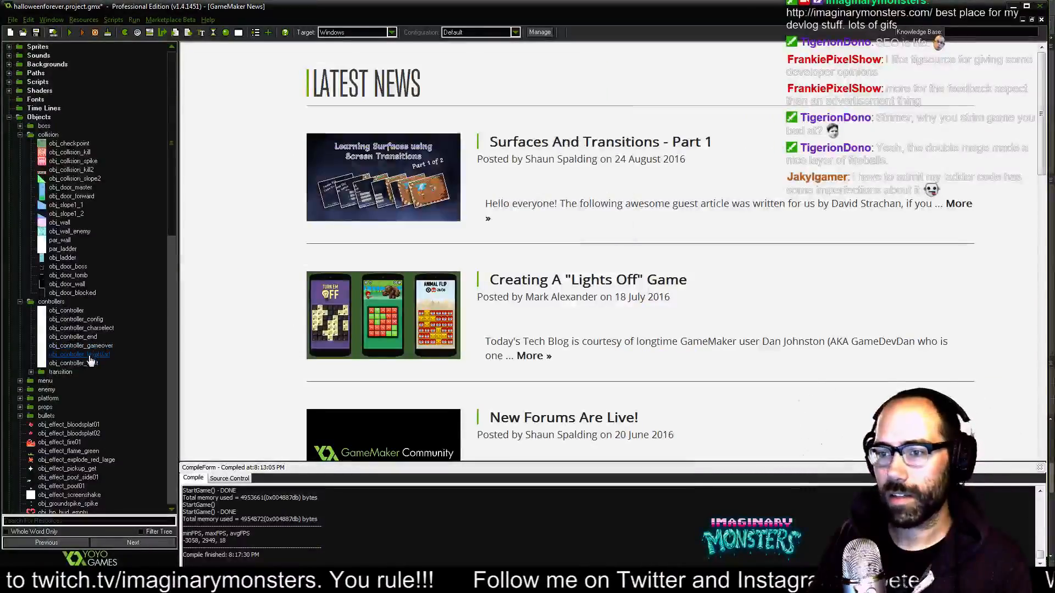
{"action": "left_click", "coordinate": [83, 363]}
Browse the resource tree down to the level rooms and save the project.
{"action": "scroll", "coordinate": [103, 306], "scroll_direction": "down", "scroll_amount": 10}
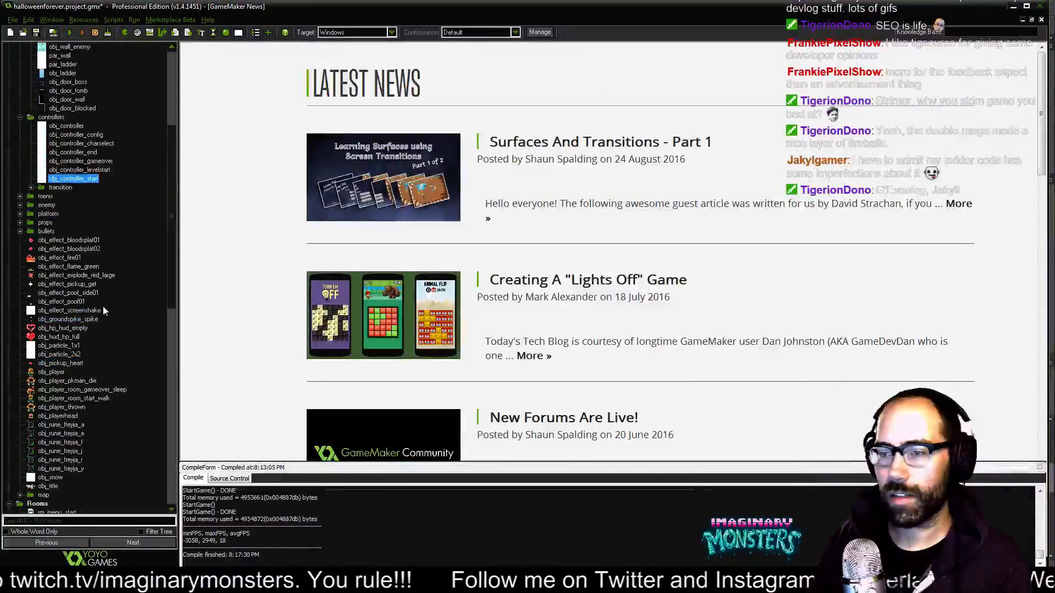
{"action": "scroll", "coordinate": [103, 305], "scroll_direction": "down", "scroll_amount": 9}
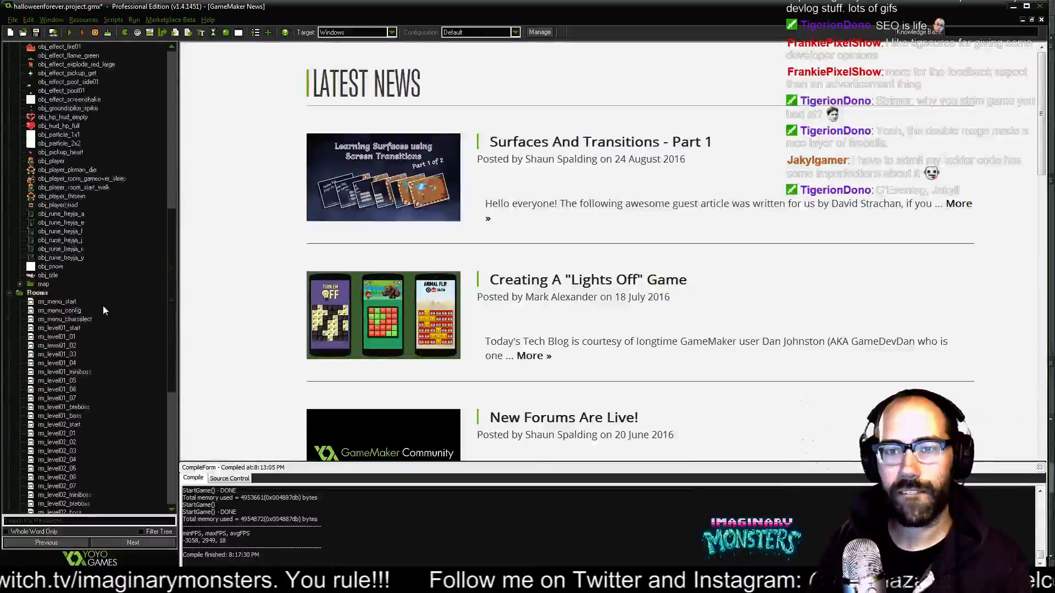
{"action": "scroll", "coordinate": [101, 301], "scroll_direction": "down", "scroll_amount": 6}
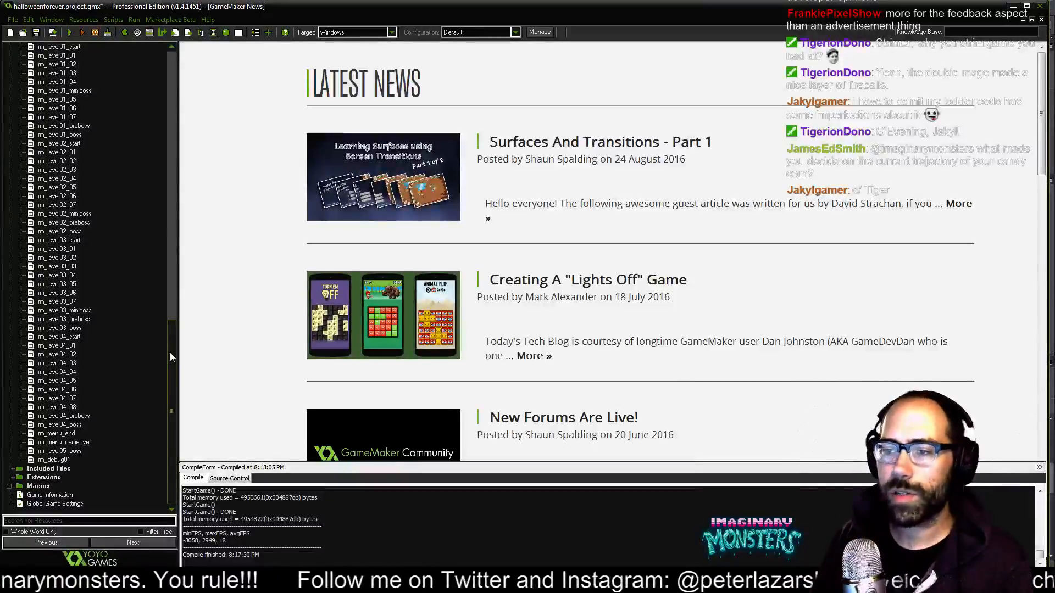
{"action": "scroll", "coordinate": [168, 343], "scroll_direction": "up", "scroll_amount": 2}
{"action": "scroll", "coordinate": [165, 351], "scroll_direction": "down", "scroll_amount": 2}
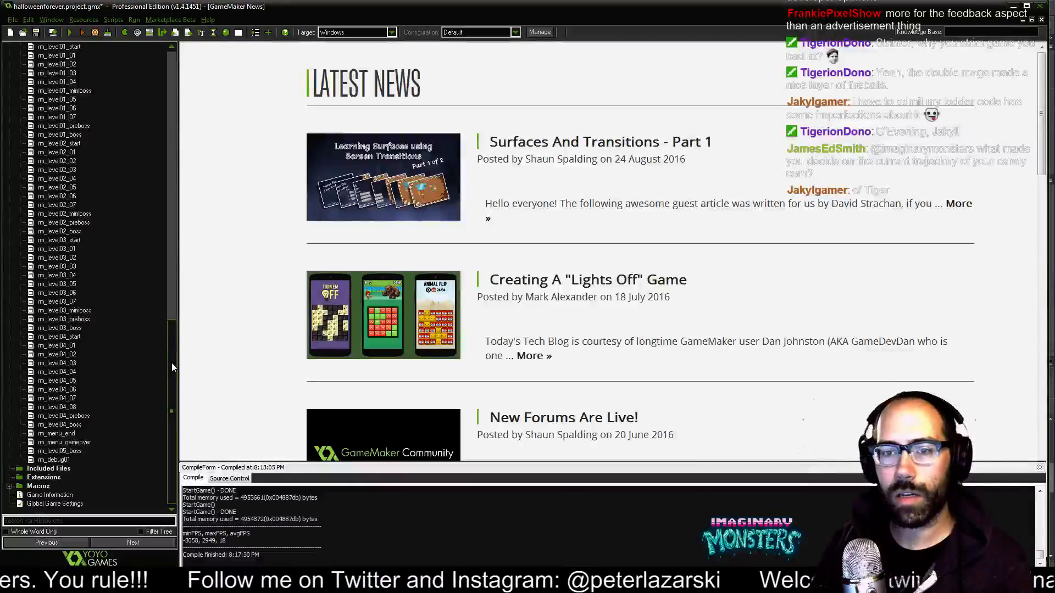
{"action": "mouse_move", "coordinate": [171, 363]}
{"action": "left_mouse_down"}
{"action": "mouse_move", "coordinate": [169, 323]}
{"action": "mouse_move", "coordinate": [165, 381]}
{"action": "left_mouse_up"}
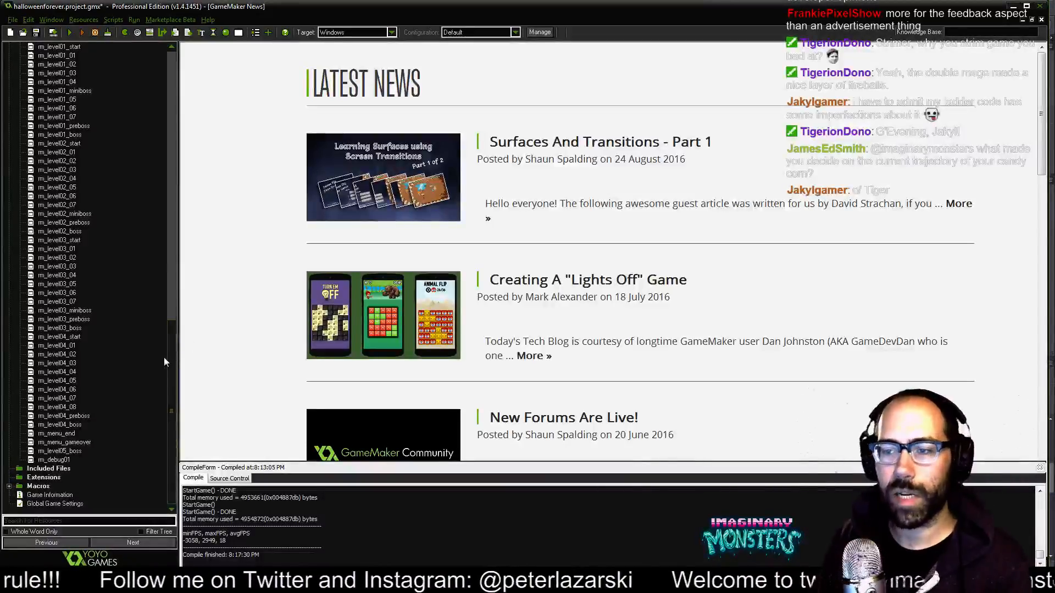
{"action": "left_click_drag", "start_coordinate": [170, 373], "coordinate": [166, 402]}
{"action": "left_click_drag", "start_coordinate": [173, 348], "coordinate": [172, 406]}
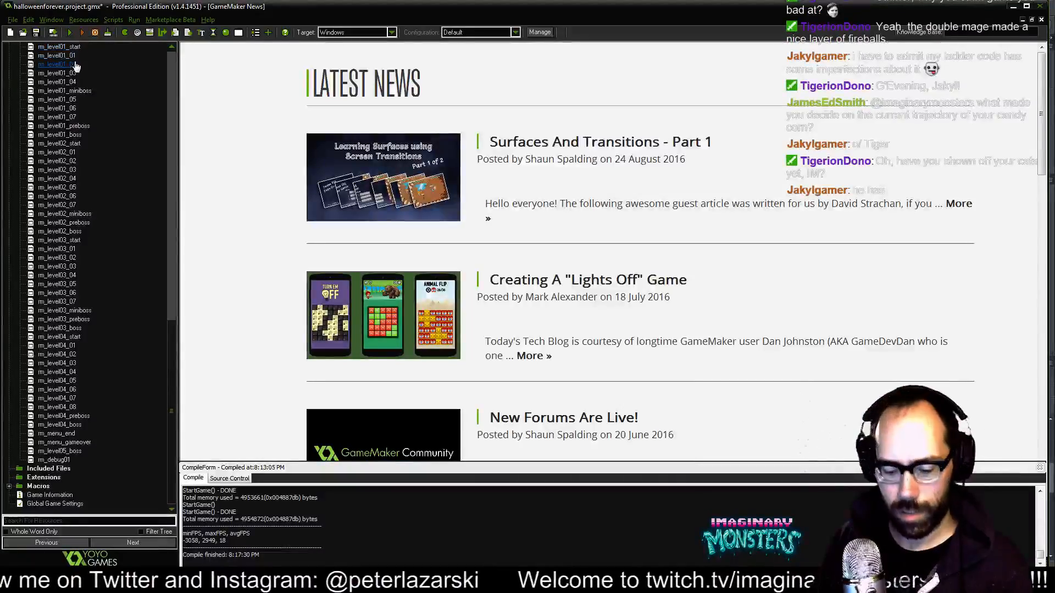
{"action": "key", "text": "ctrl+s"}
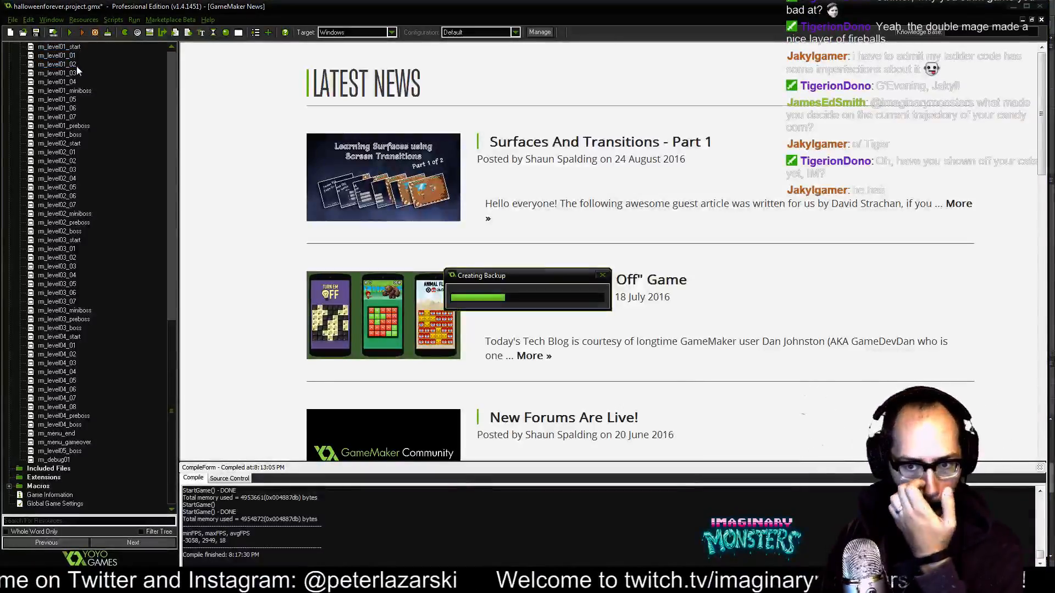
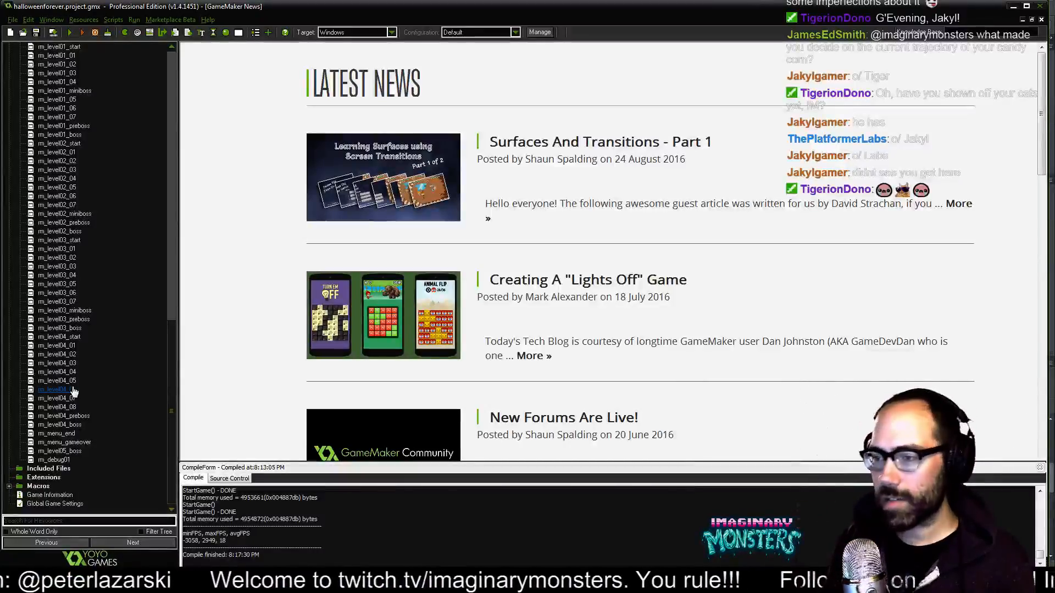
Open the room rm_level03_07 and examine the area around the three stair-stepped blocks and the stone ledge below them.
{"action": "left_click", "coordinate": [62, 363]}
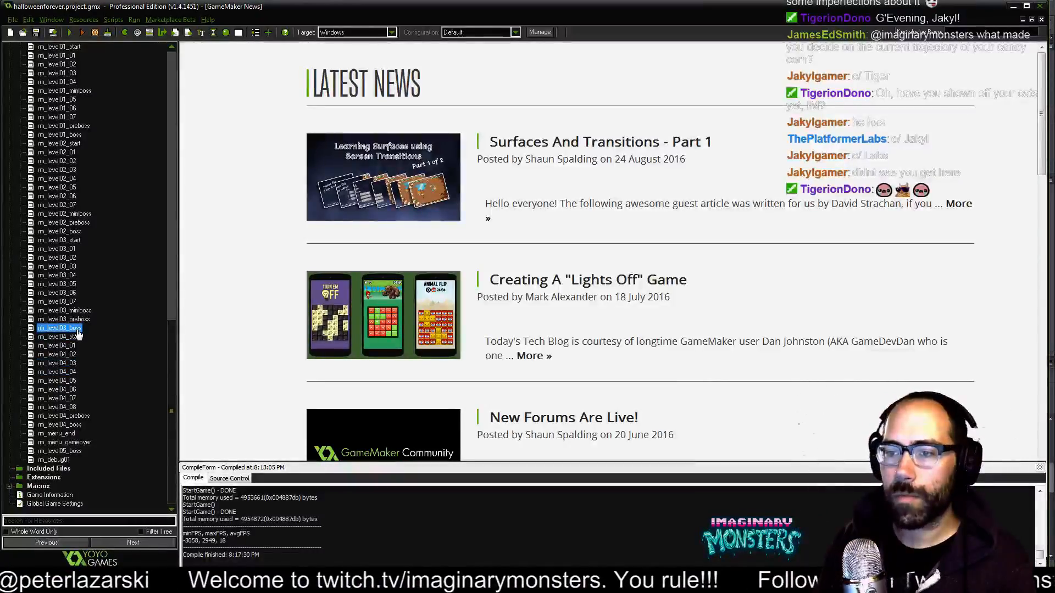
{"action": "double_click", "coordinate": [55, 301]}
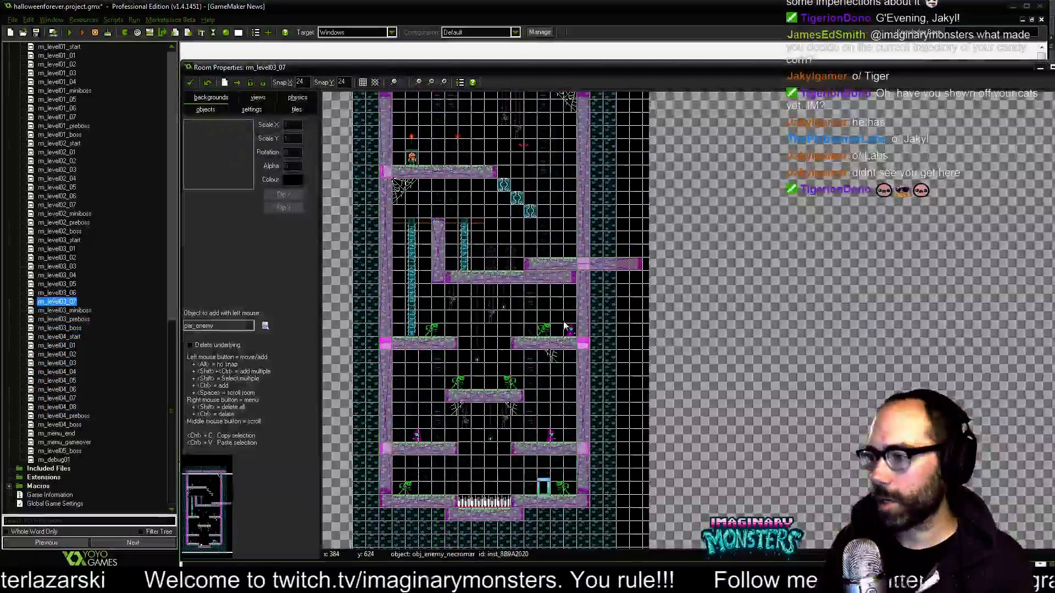
{"action": "scroll", "coordinate": [568, 316], "scroll_direction": "up", "scroll_amount": 3, "text": "ctrl"}
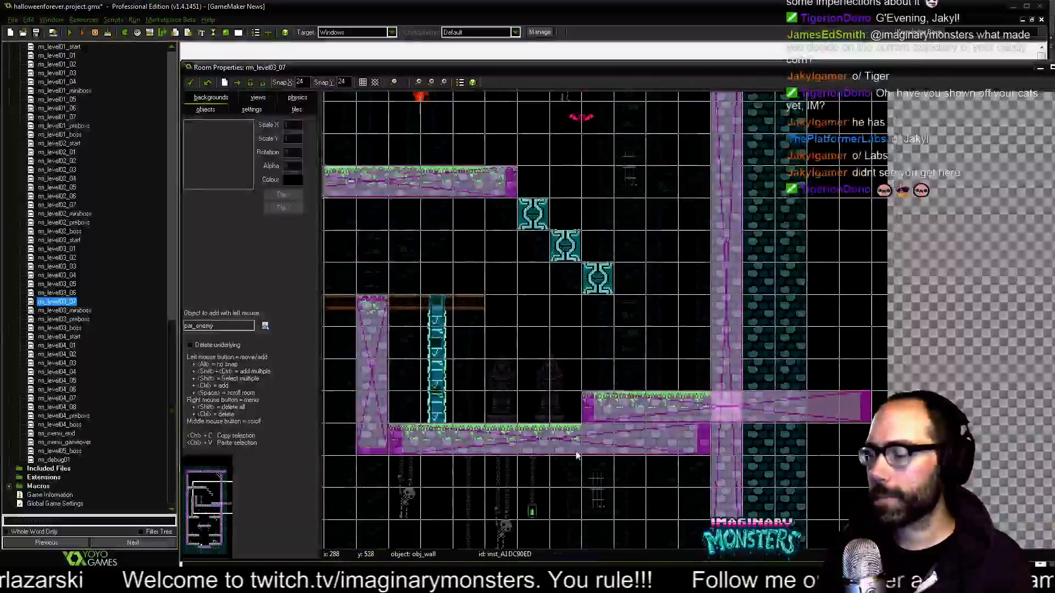
{"action": "middle_click_drag", "start_coordinate": [558, 449], "coordinate": [461, 340]}
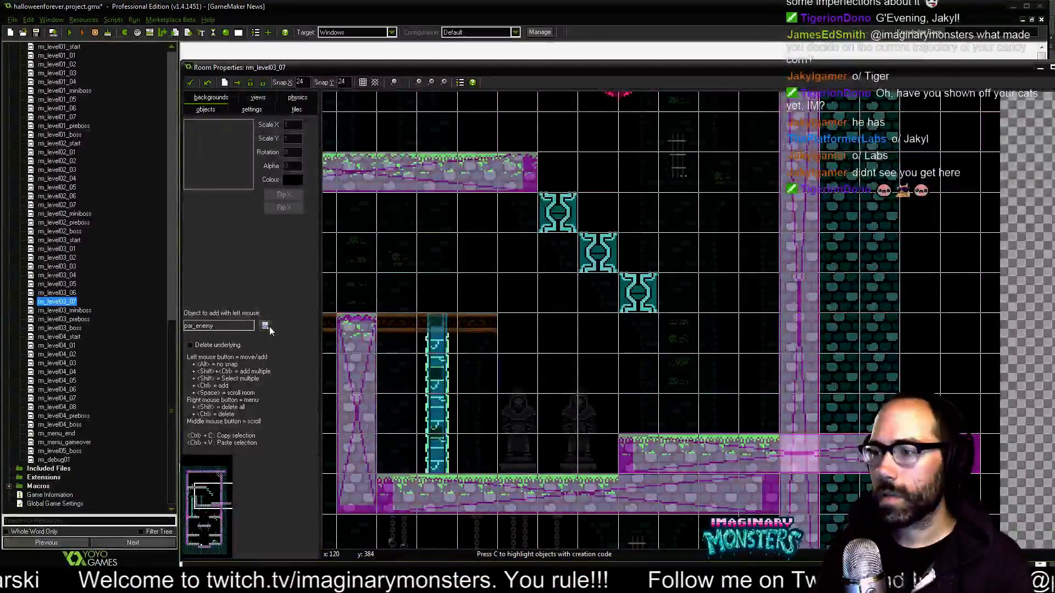
{"action": "middle_click_drag", "start_coordinate": [676, 379], "coordinate": [628, 352]}
{"action": "scroll", "coordinate": [629, 367], "scroll_direction": "up", "scroll_amount": 1}
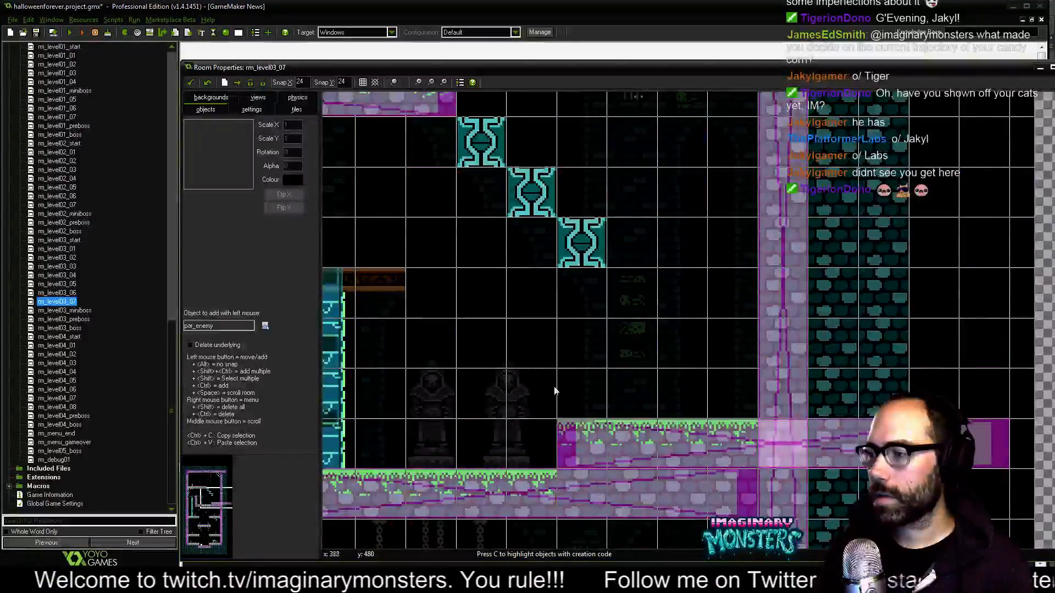
{"action": "middle_click_drag", "start_coordinate": [554, 388], "coordinate": [634, 385]}
Choose obj_enemy_bat as the object to add and set the room's horizontal and vertical snap to 12.
{"action": "left_click", "coordinate": [265, 326]}
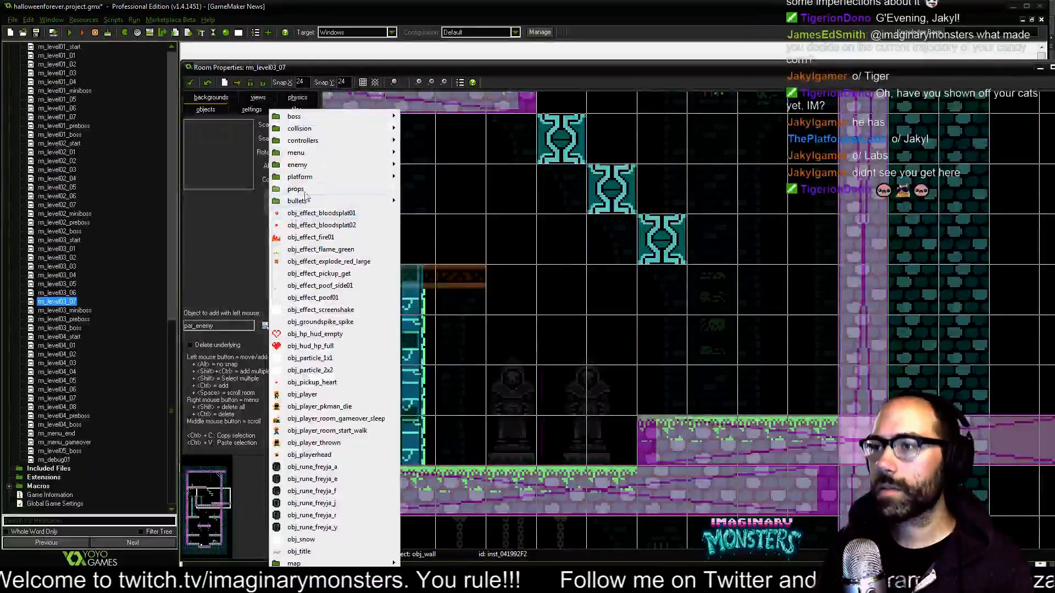
{"action": "mouse_move", "coordinate": [315, 167]}
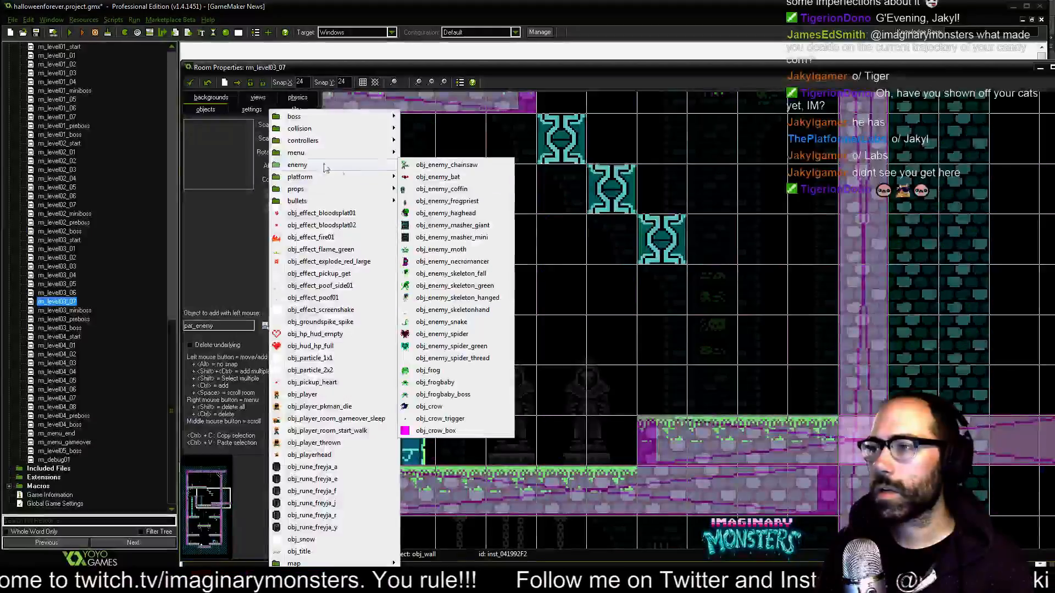
{"action": "left_click", "coordinate": [418, 178]}
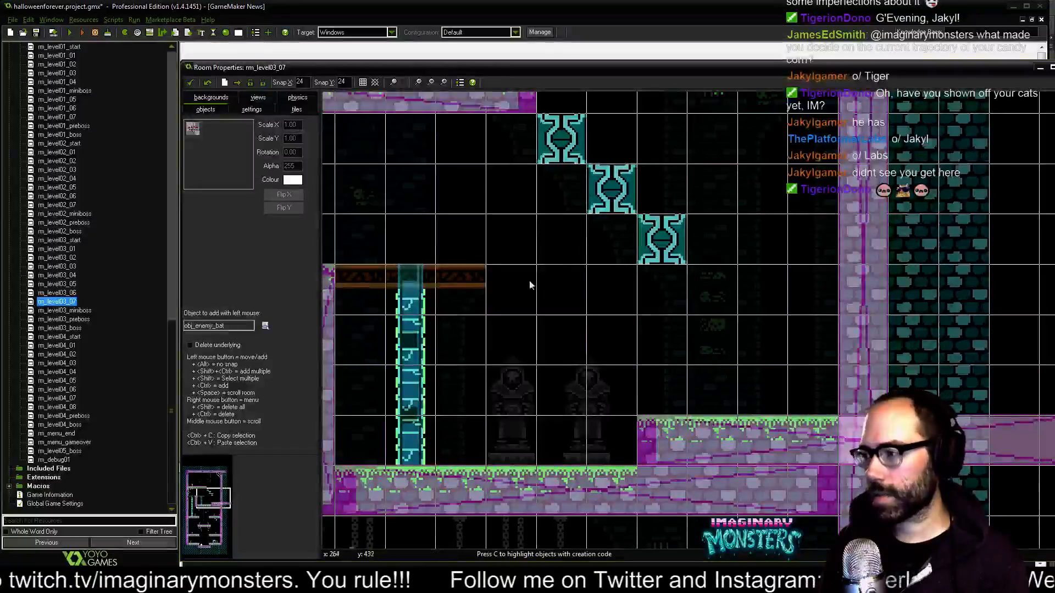
{"action": "double_click", "coordinate": [300, 82]}
{"action": "type", "text": "12"}
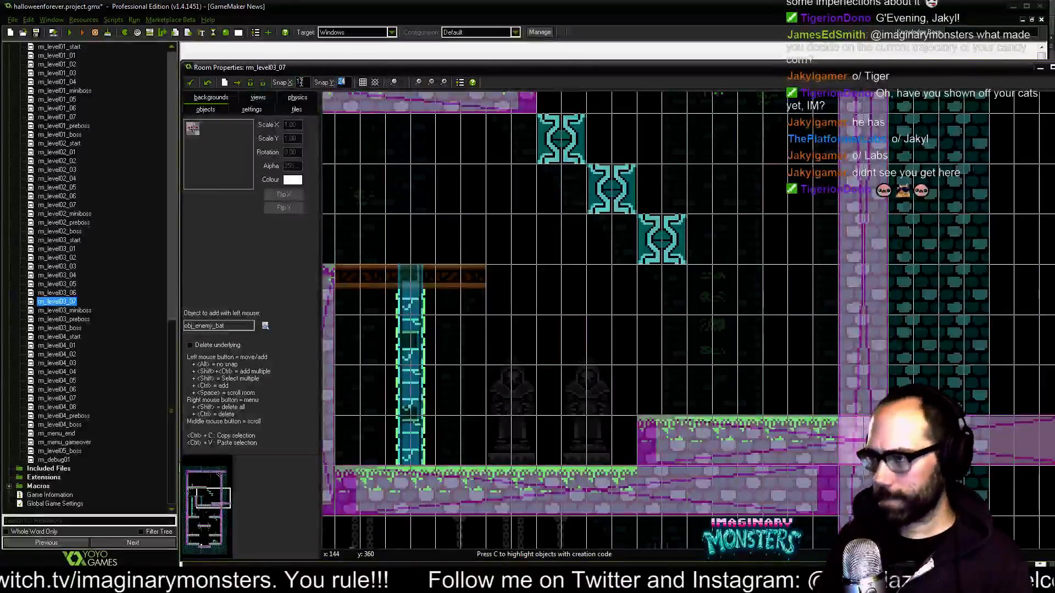
{"action": "key", "text": "Tab"}
{"action": "type", "text": "12"}
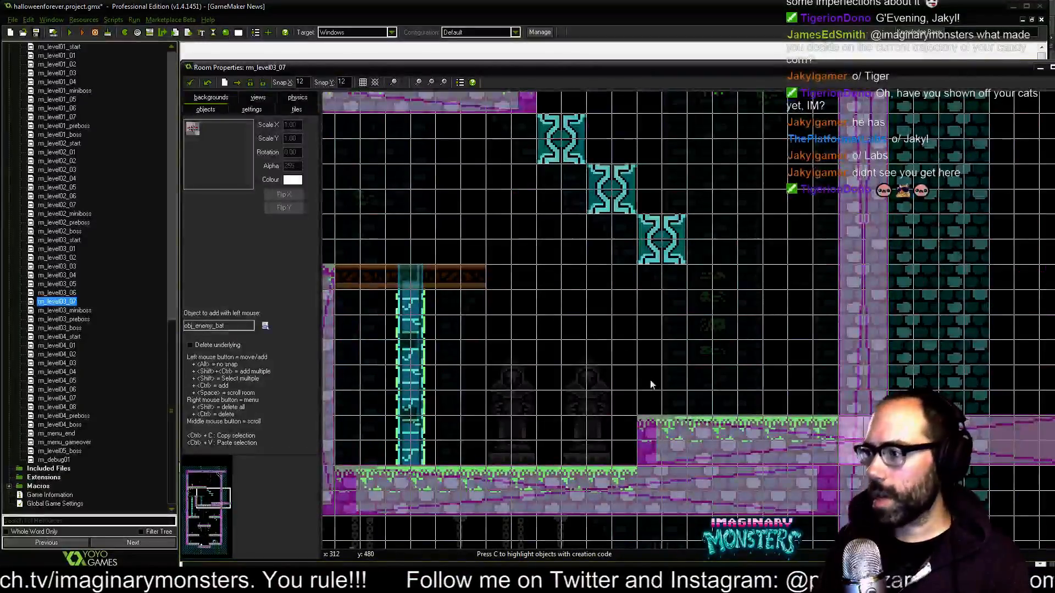
Place one bat above the raised stone ledge below the stepped blocks and another just past the wooden platform's right end.
{"action": "left_click_drag", "start_coordinate": [633, 376], "coordinate": [665, 352]}
{"action": "middle_click_drag", "start_coordinate": [646, 360], "coordinate": [753, 386]}
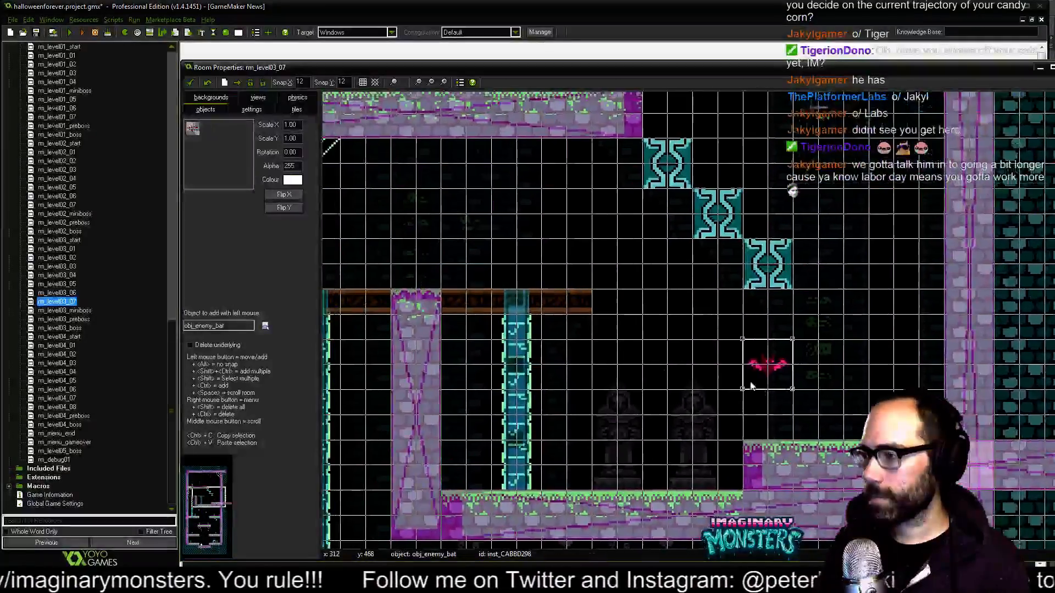
{"action": "middle_click_drag", "start_coordinate": [521, 270], "coordinate": [603, 307]}
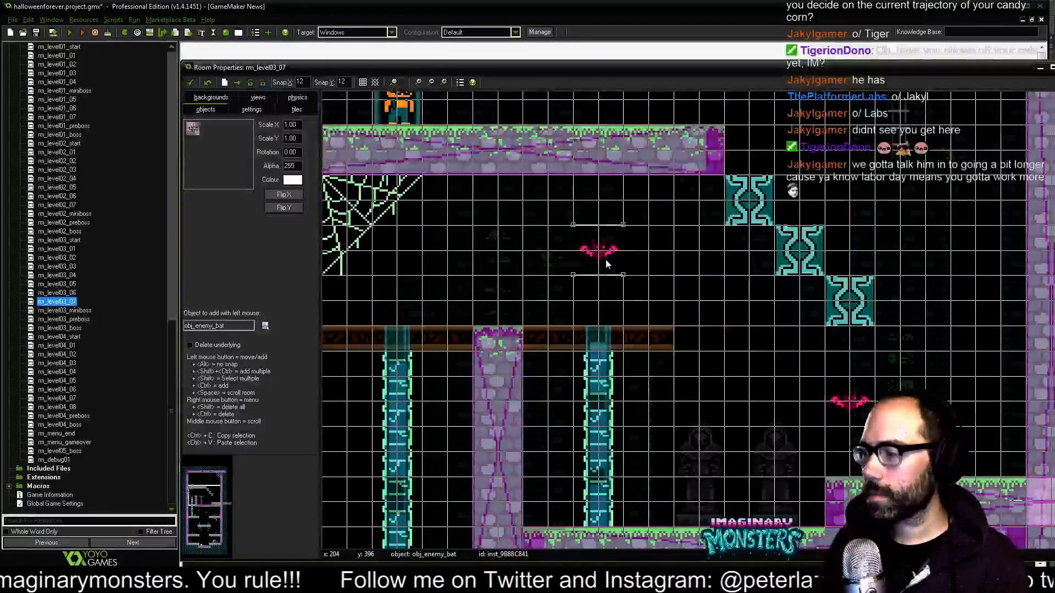
{"action": "left_click_drag", "start_coordinate": [607, 263], "coordinate": [598, 307]}
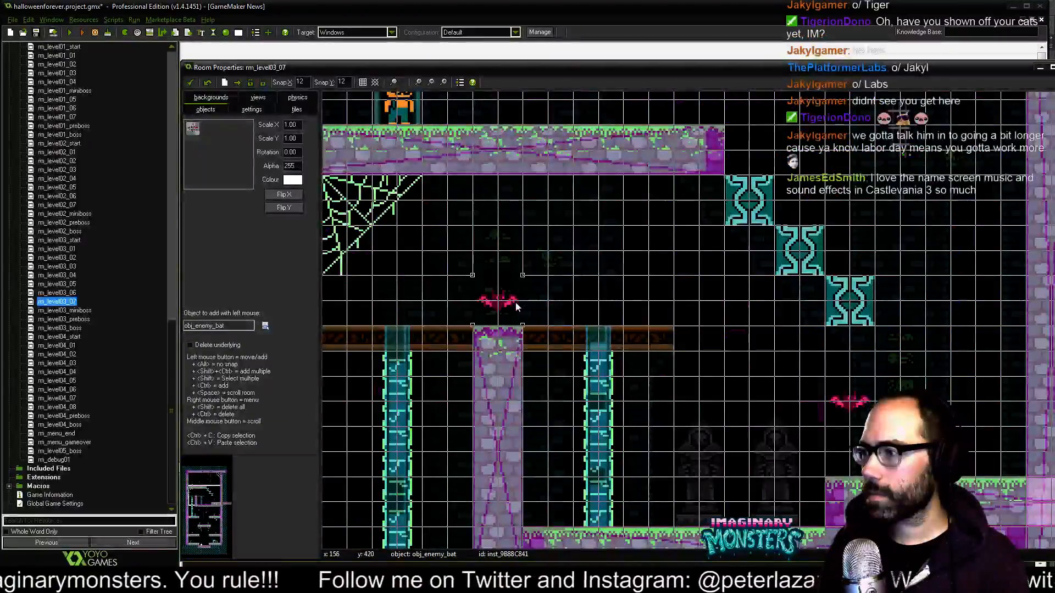
{"action": "middle_click_drag", "start_coordinate": [517, 306], "coordinate": [664, 282]}
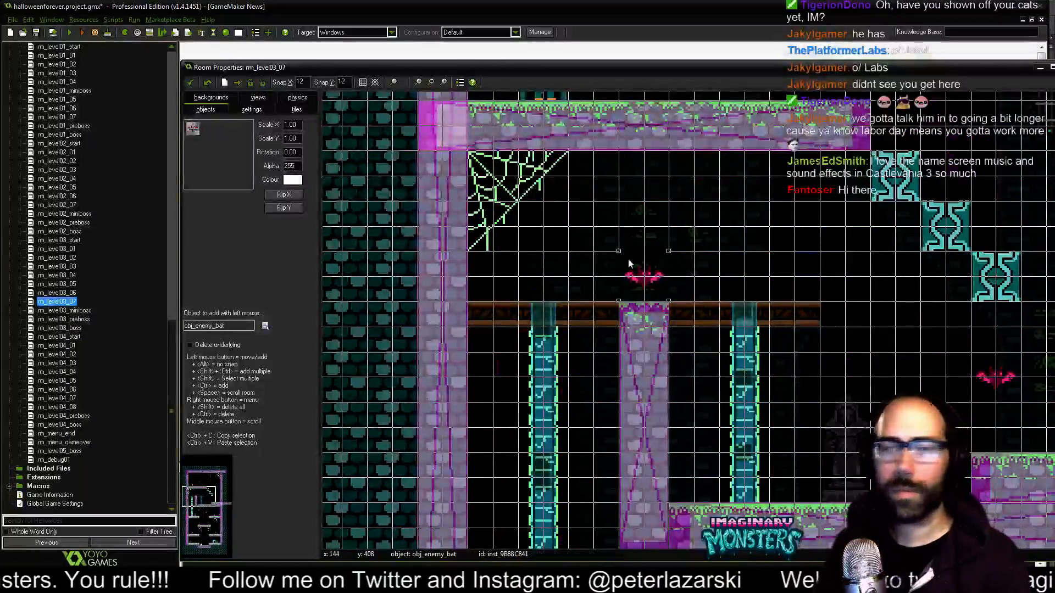
{"action": "left_click_drag", "start_coordinate": [629, 264], "coordinate": [838, 287]}
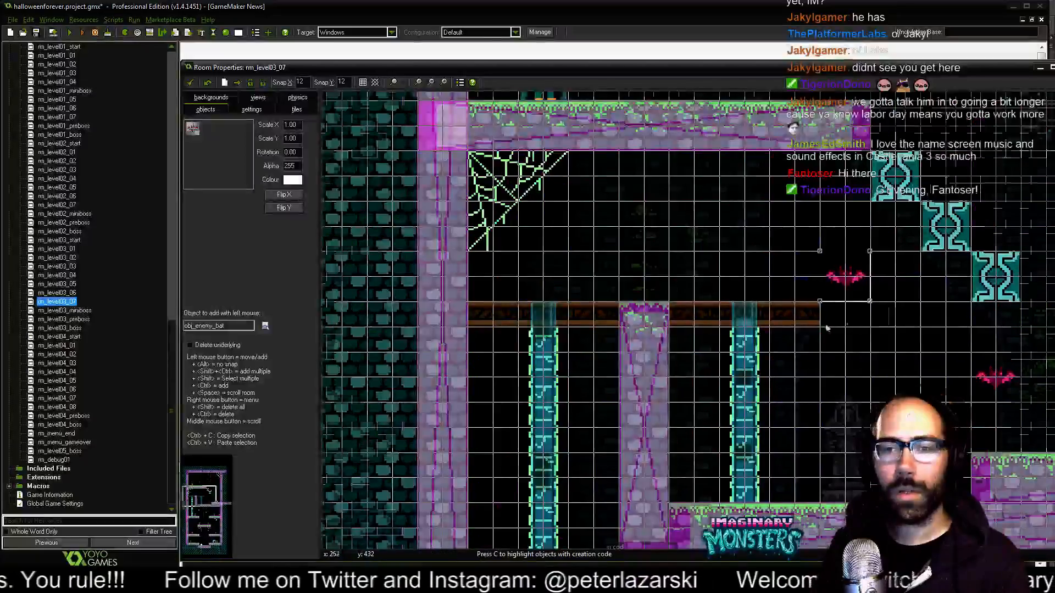
{"action": "middle_click_drag", "start_coordinate": [855, 317], "coordinate": [717, 326]}
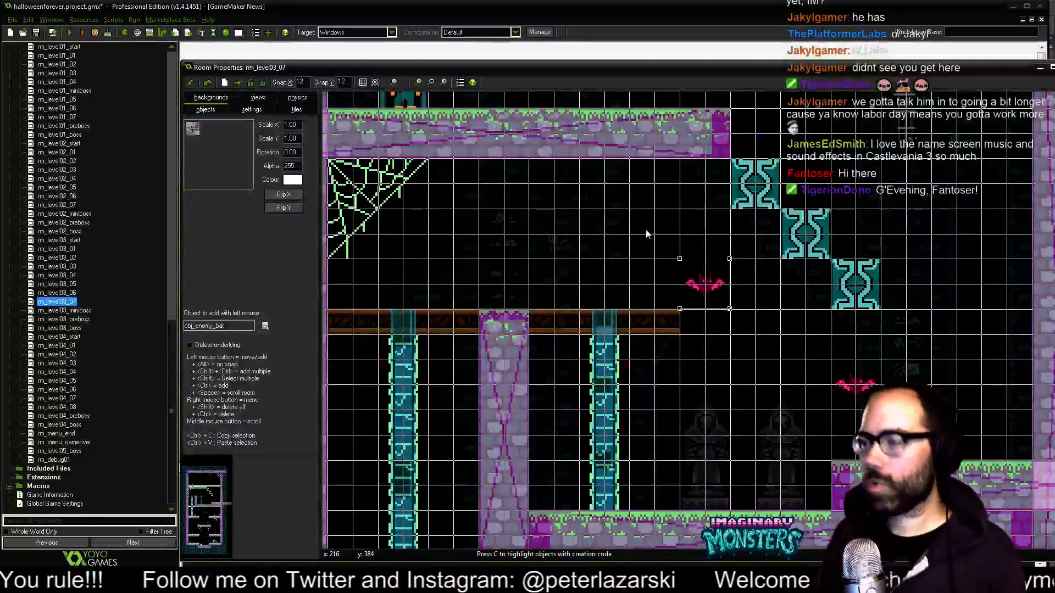
{"action": "middle_click_drag", "start_coordinate": [496, 261], "coordinate": [531, 391]}
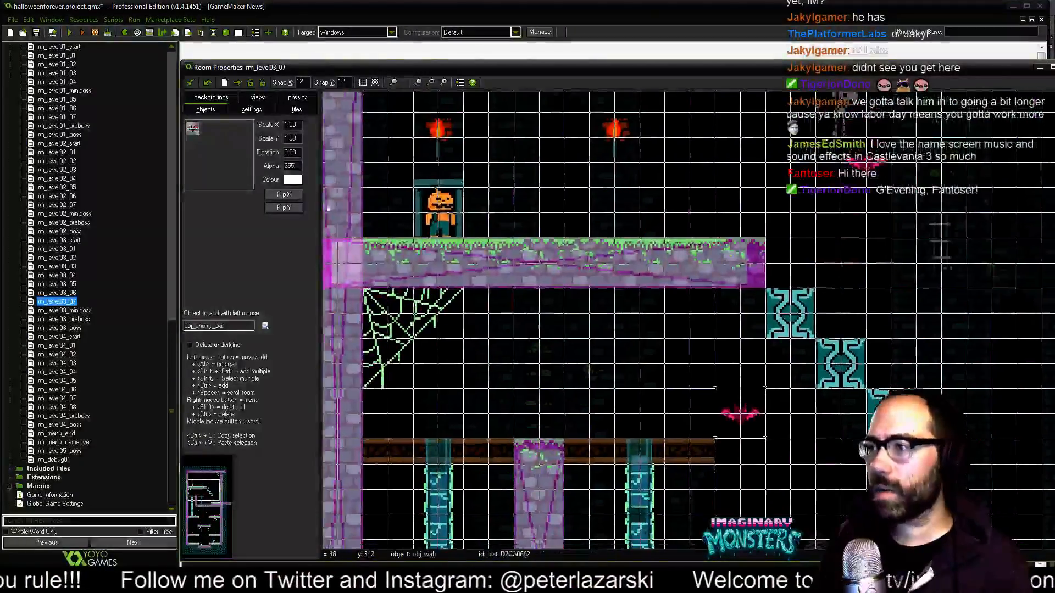
Save the project with the room grid hidden and run the game for another playtest.
{"action": "left_click", "coordinate": [362, 82]}
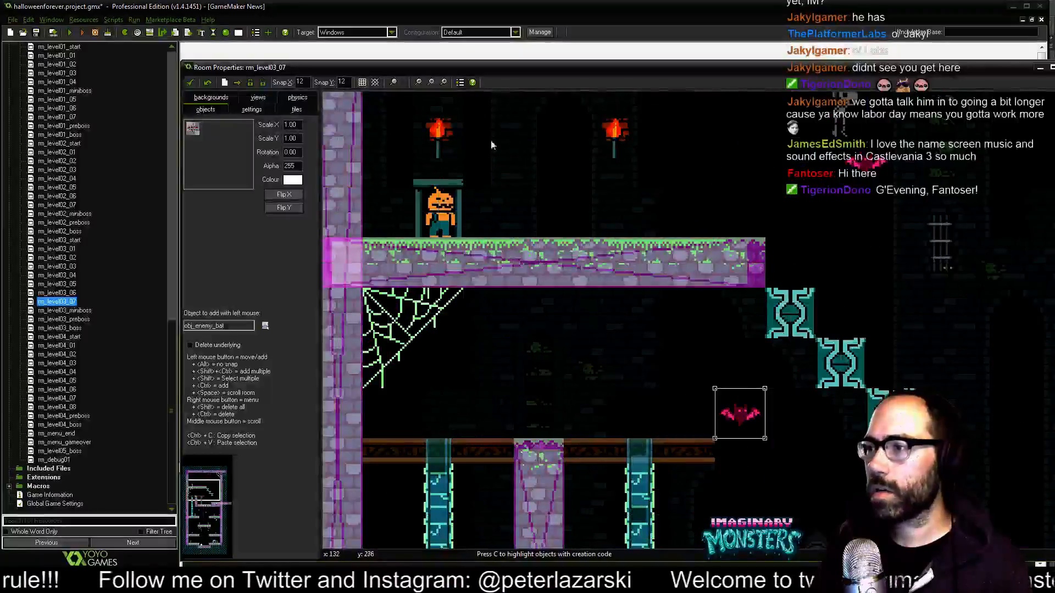
{"action": "key", "text": "ctrl+s"}
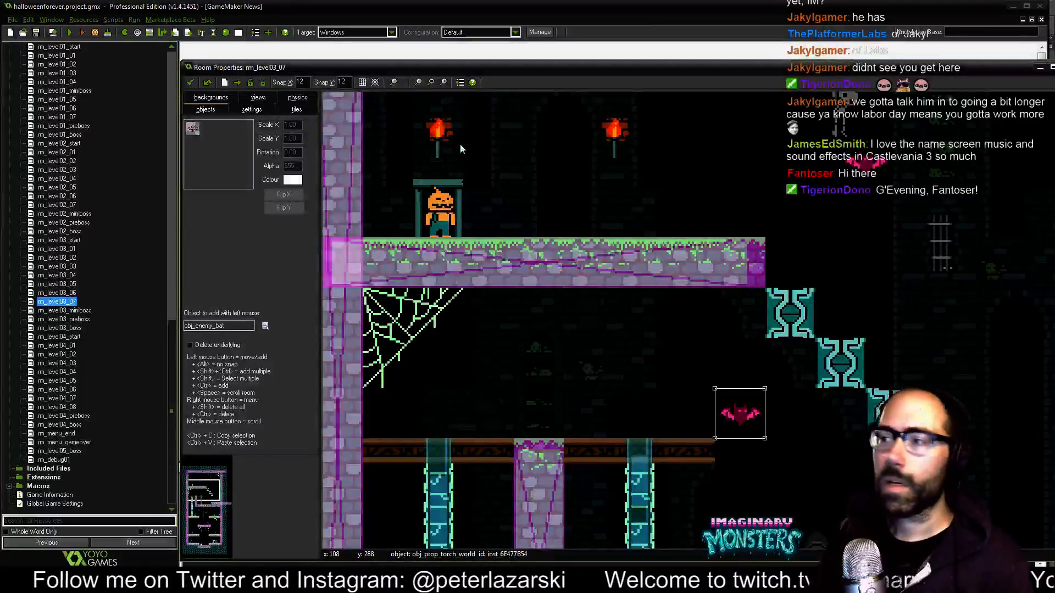
{"action": "left_click", "coordinate": [71, 32]}
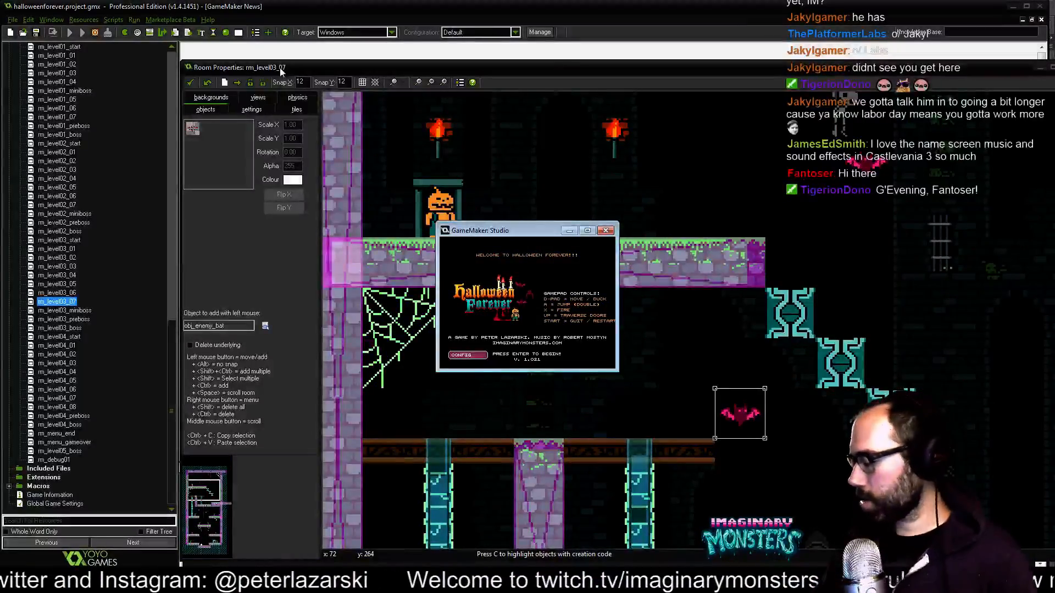
Maximize the game window, start the game, and choose and confirm Ms. Witch as the playable character.
{"action": "left_click", "coordinate": [587, 230]}
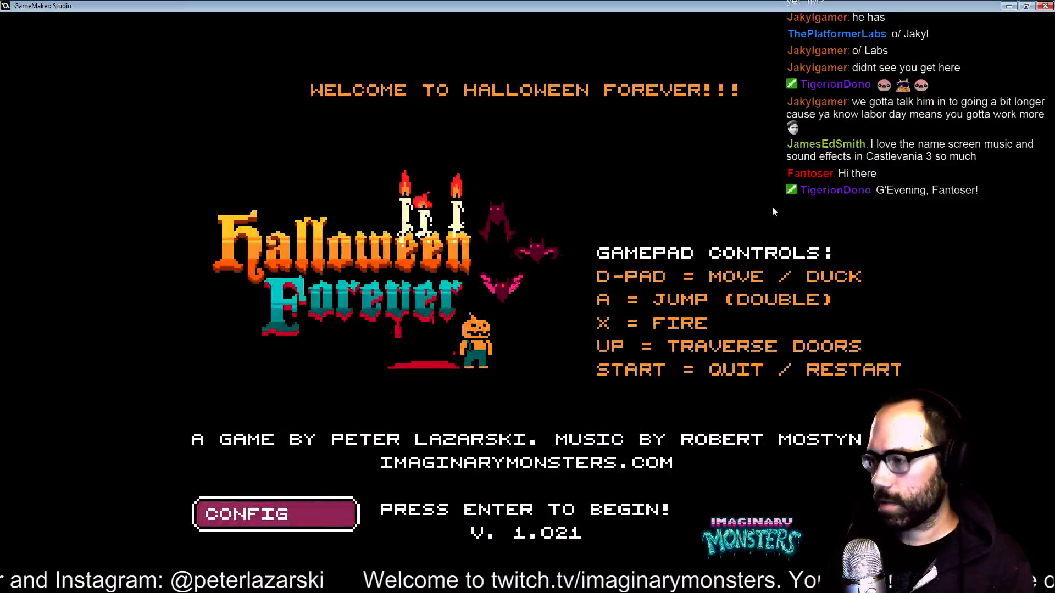
{"action": "key", "text": "Return"}
{"action": "key", "text": "Right"}
{"action": "key", "text": "Right"}
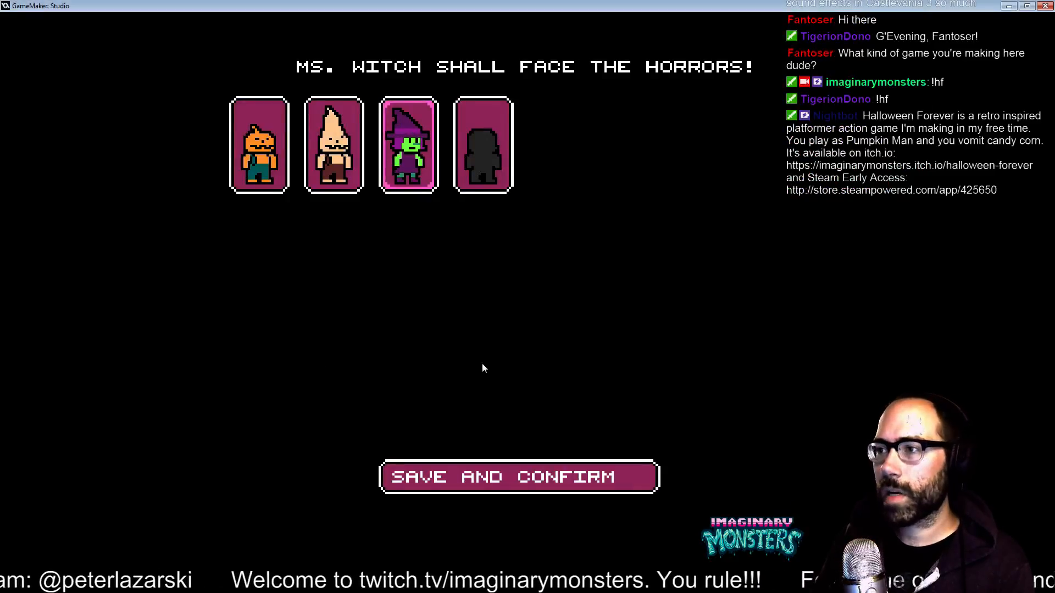
{"action": "left_click", "coordinate": [512, 477]}
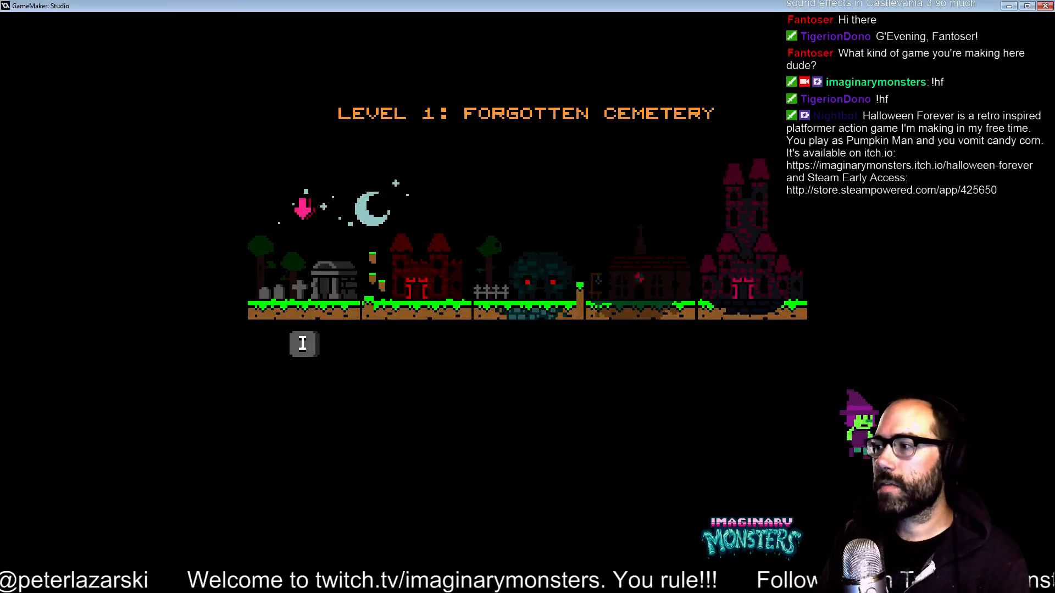
Start Level 1: Forgotten Cemetery, descend past the hanging skeletons and defeat the snake near the first tomb.
{"action": "key", "text": "Right"}
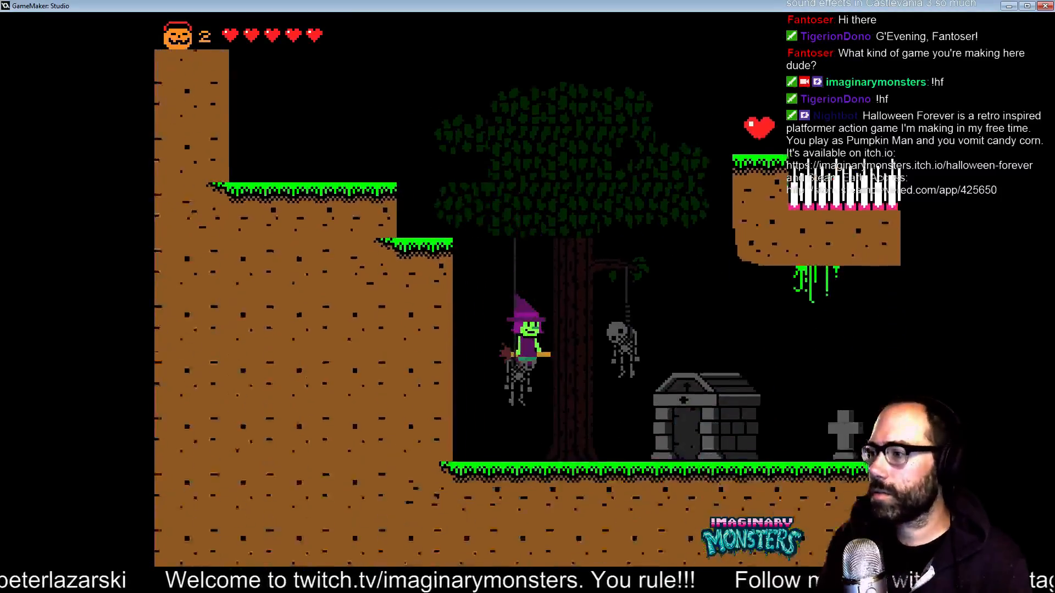
{"action": "key", "text": "Left"}
{"action": "key", "text": "Right"}
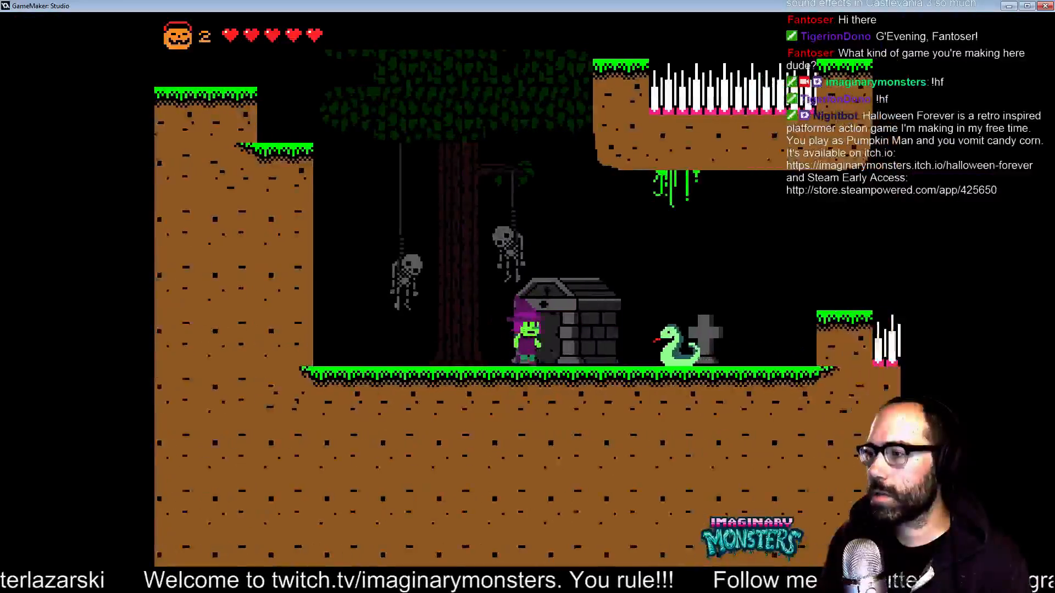
{"action": "key", "text": "z"}
{"action": "key", "text": "Left"}
{"action": "key", "text": "x"}
{"action": "key", "text": "Left"}
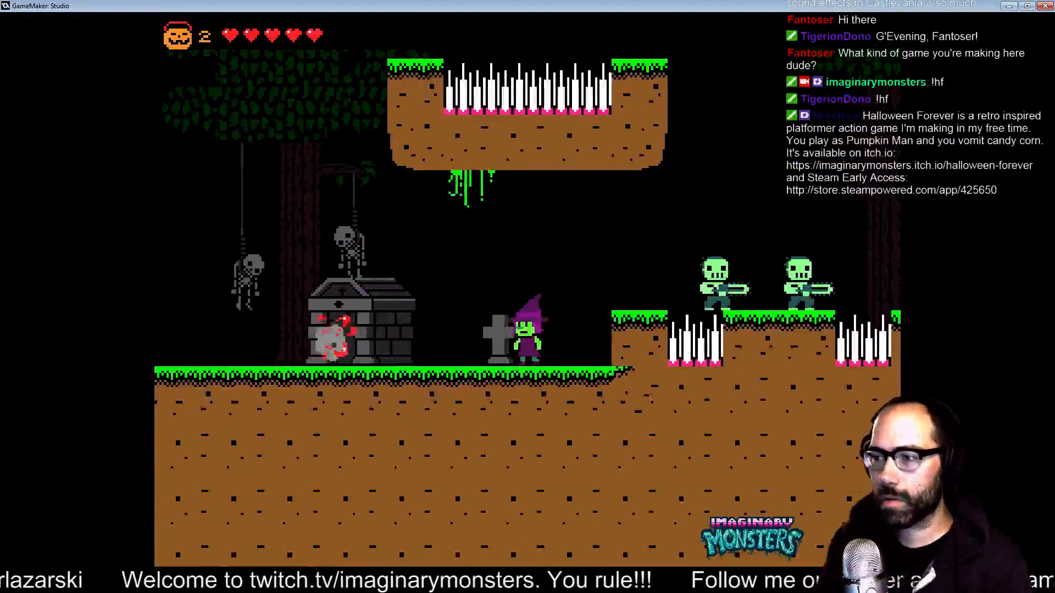
Jump onto the raised grass beside the first spike pit and attack the two chainsaw zombies with repeated cat shots.
{"action": "key", "text": "Left"}
{"action": "key", "text": "Right"}
{"action": "key", "text": "z"}
{"action": "key", "text": "x"}
{"action": "key", "text": "x"}
{"action": "key", "text": "x"}
{"action": "key", "text": "x"}
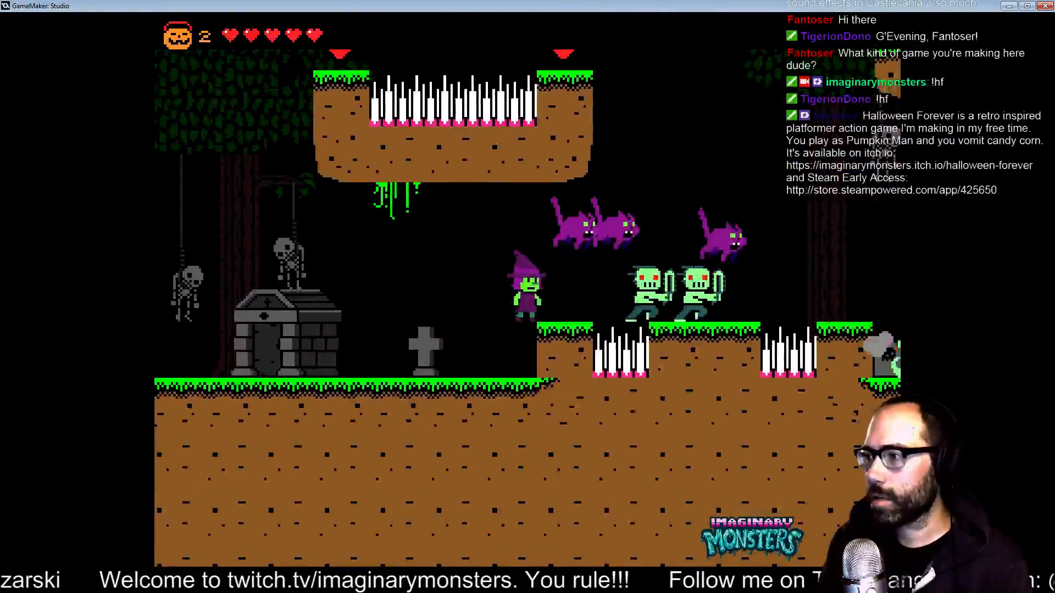
{"action": "key", "text": "Right"}
{"action": "key", "text": "z"}
{"action": "key", "text": "x"}
{"action": "key", "text": "x"}
{"action": "key", "text": "x"}
{"action": "key", "text": "x"}
{"action": "key", "text": "x"}
{"action": "key", "text": "x"}
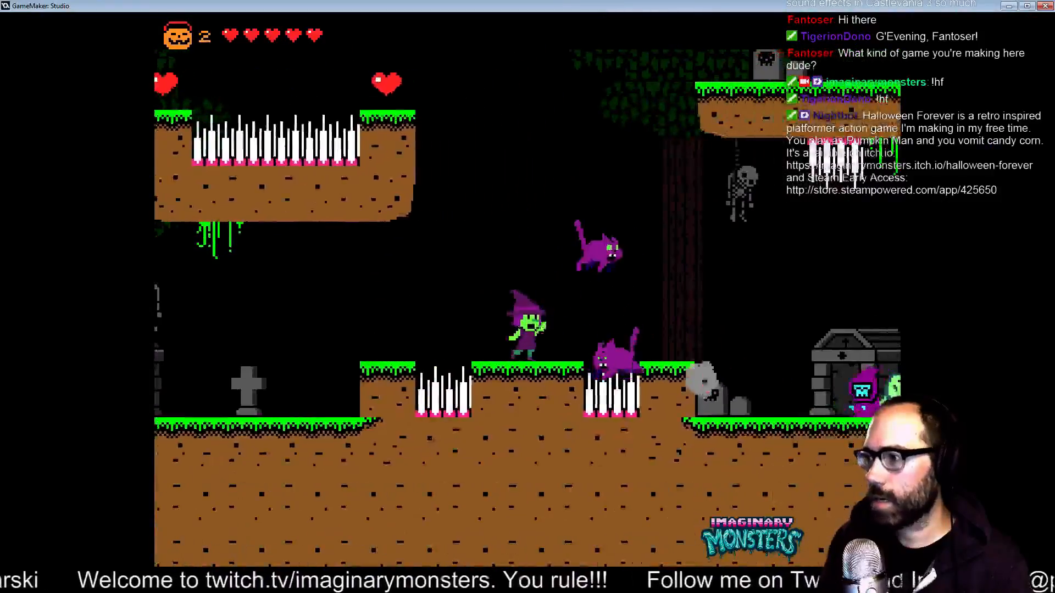
Cross the second spike pit and launch a volley of cats while crouching beside the gravestone before the next tomb.
{"action": "key", "text": "Right"}
{"action": "key", "text": "z"}
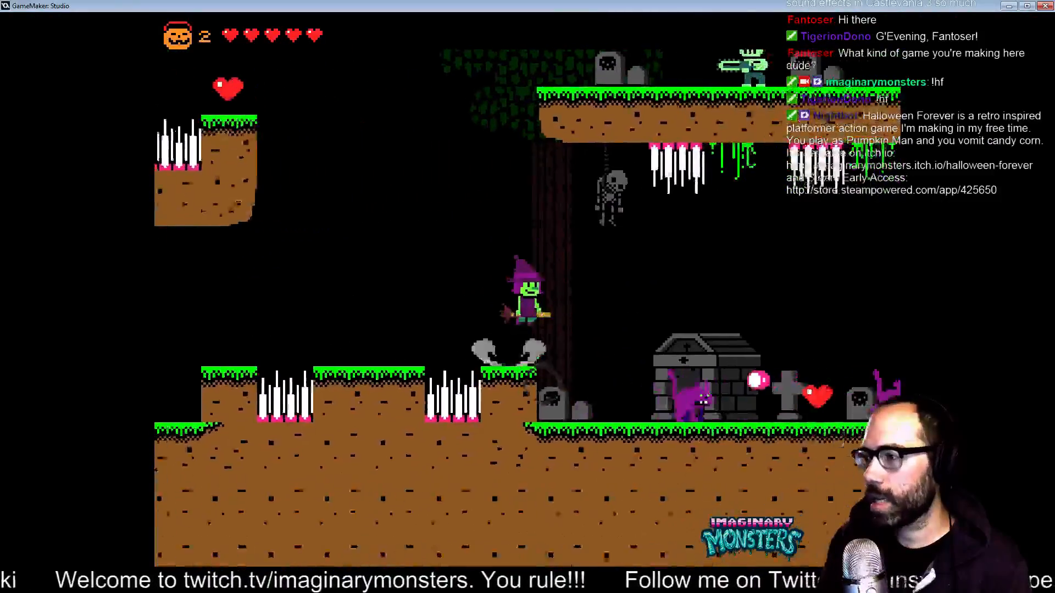
{"action": "key", "text": "Down"}
{"action": "key", "text": "x"}
{"action": "key", "text": "x"}
{"action": "key", "text": "x"}
{"action": "key", "text": "x"}
{"action": "key", "text": "x"}
{"action": "key", "text": "x"}
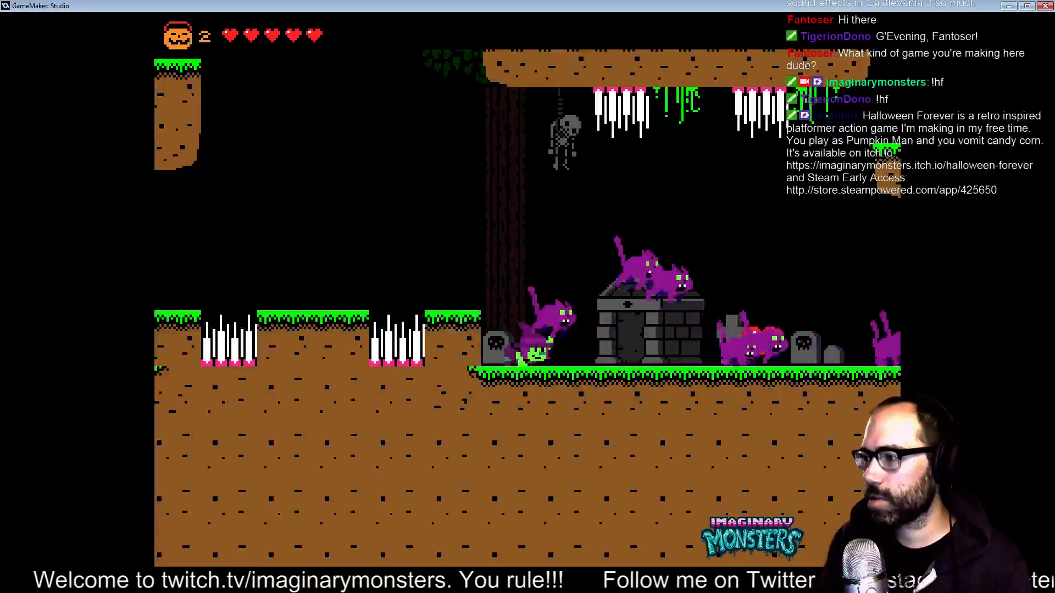
Climb the stepped grass column before the wide spike pit and fire cats across it from a crouch.
{"action": "key", "text": "Right"}
{"action": "key", "text": "Right"}
{"action": "key", "text": "z"}
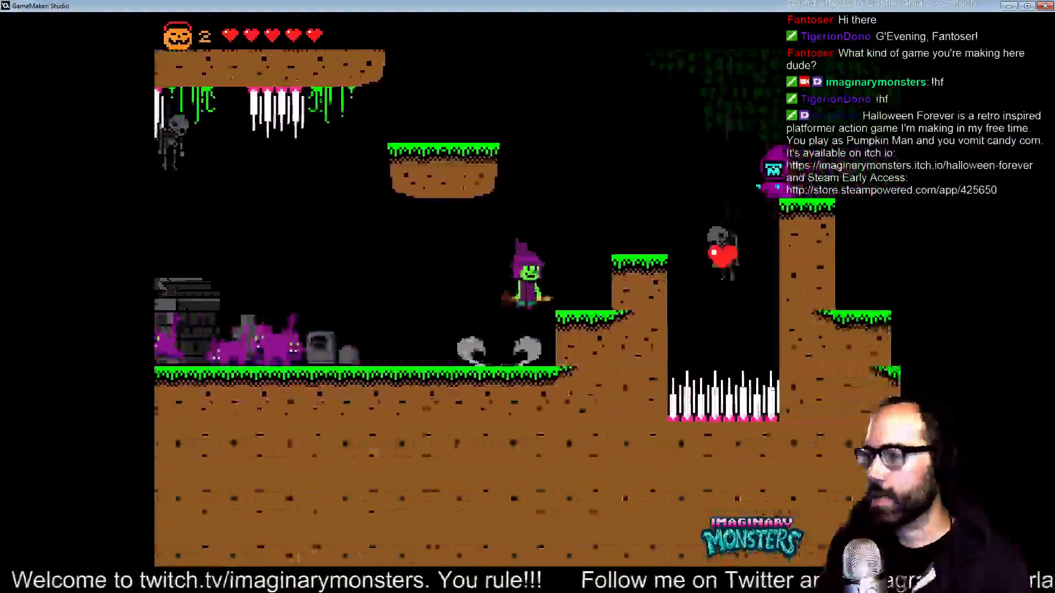
{"action": "key", "text": "Down"}
{"action": "key", "text": "x"}
{"action": "key", "text": "x"}
{"action": "key", "text": "x"}
{"action": "key", "text": "x"}
{"action": "key", "text": "x"}
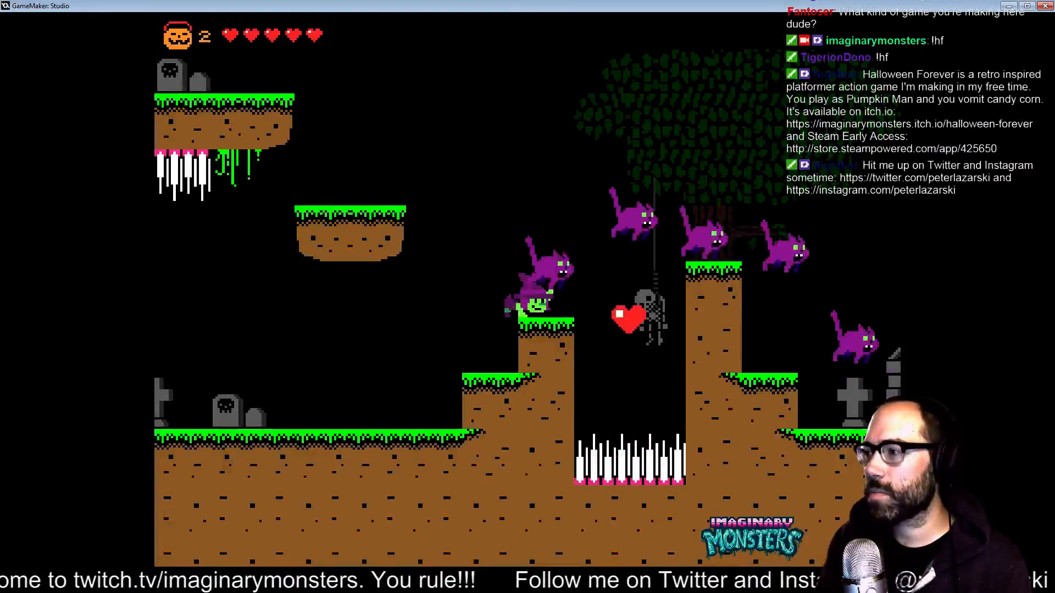
{"action": "key", "text": "x"}
{"action": "key", "text": "x"}
{"action": "key", "text": "x"}
{"action": "key", "text": "x"}
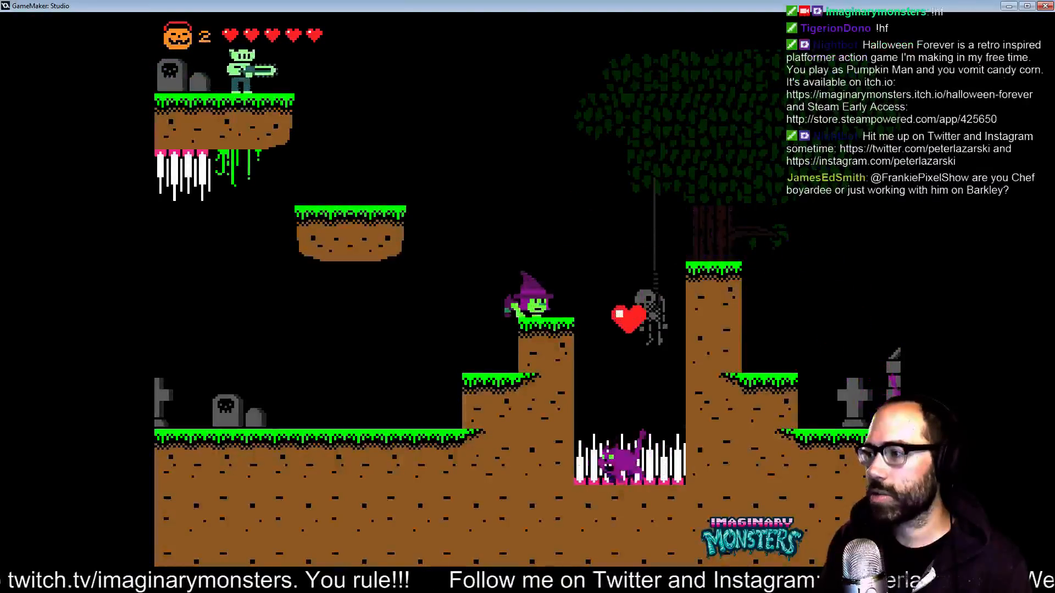
{"action": "key", "text": "Left"}
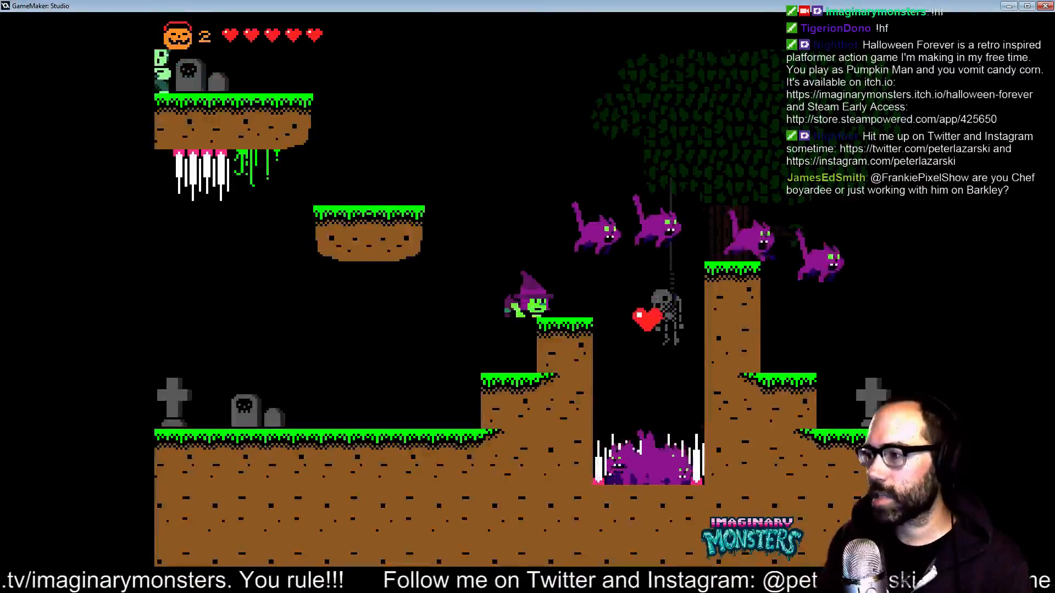
Leap over the wide spike pit, continue past the tombs and enter the open tomb doorway at the cemetery's end.
{"action": "key", "text": "Right"}
{"action": "key", "text": "z"}
{"action": "key", "text": "Down"}
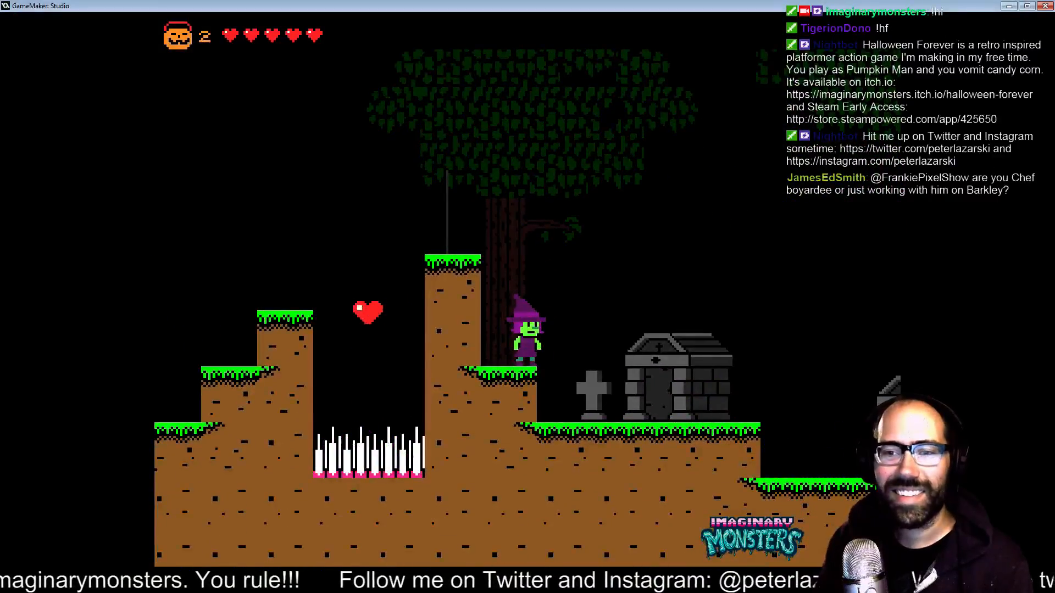
{"action": "key", "text": "Right"}
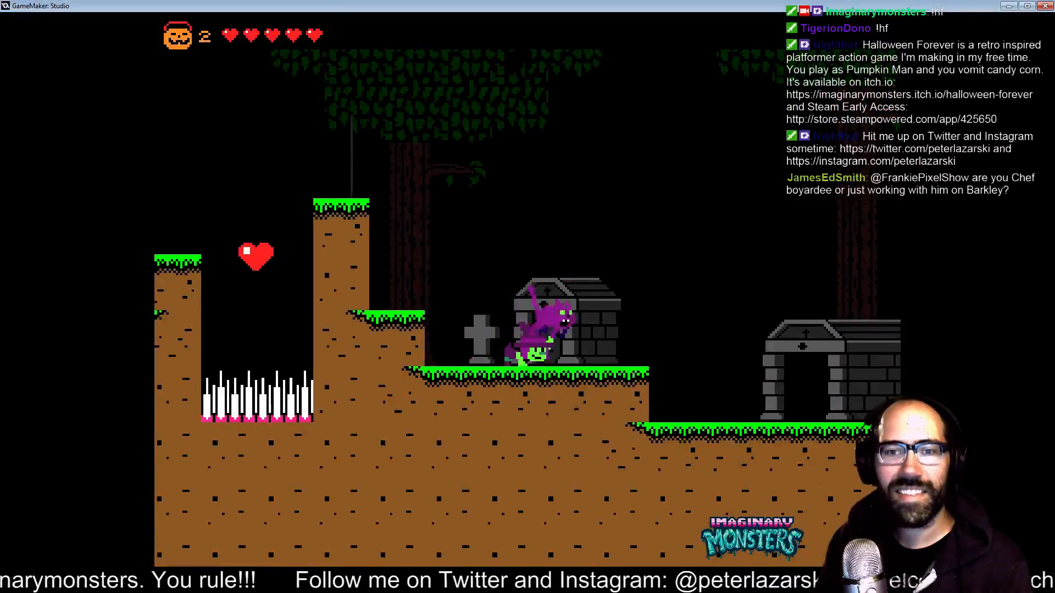
{"action": "key", "text": "Right"}
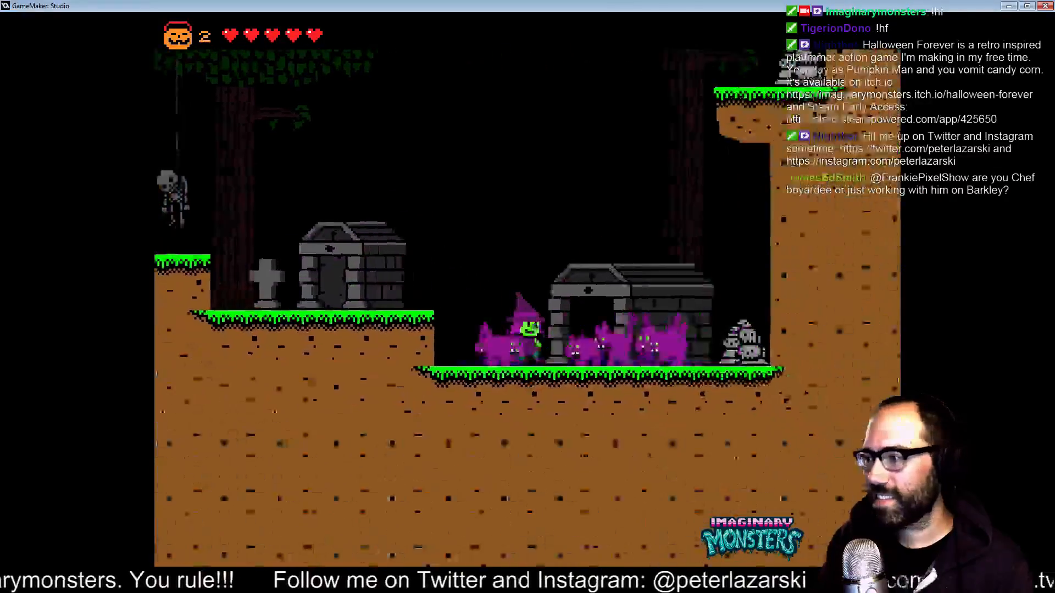
{"action": "key", "text": "Right"}
{"action": "key", "text": "Up"}
Cross the dungeon's upper floor over the steps and spikes, drop to the lower floor and launch cats toward the zombie.
{"action": "key", "text": "Right"}
{"action": "key", "text": "z"}
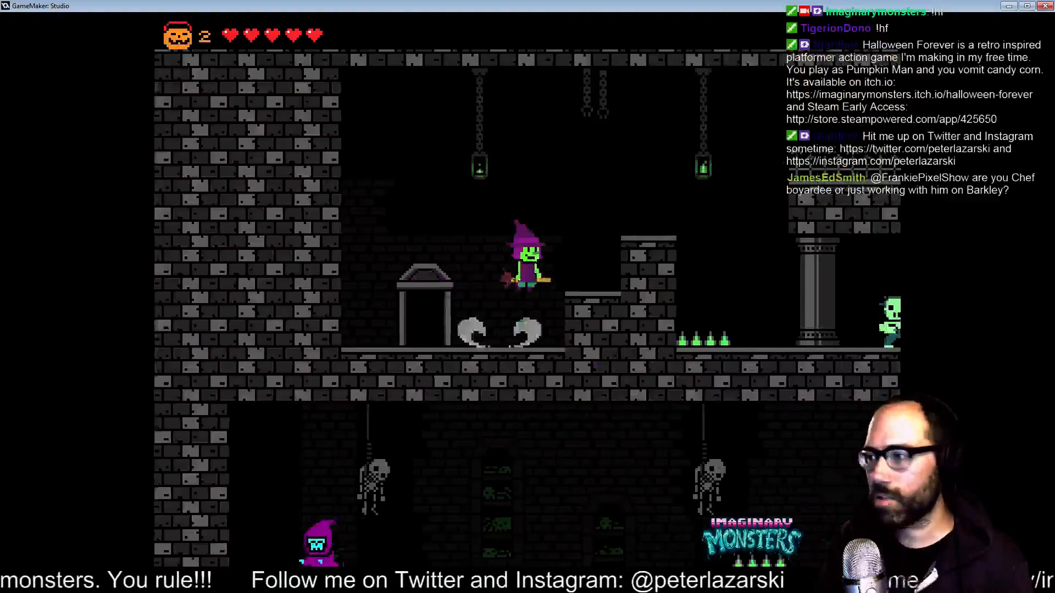
{"action": "key", "text": "Right"}
{"action": "key", "text": "z"}
{"action": "key", "text": "z"}
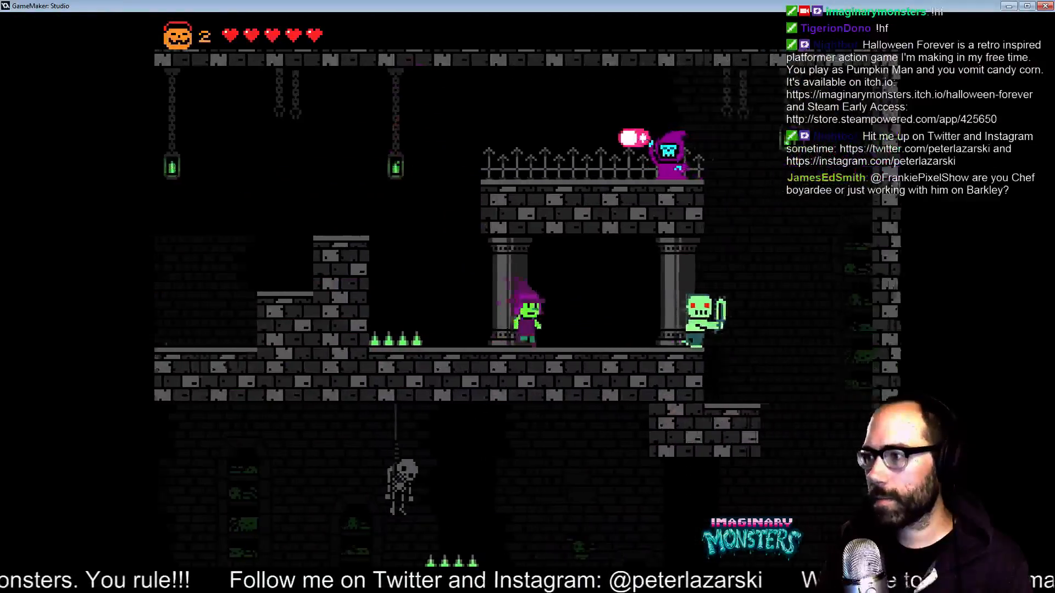
{"action": "key", "text": "Right"}
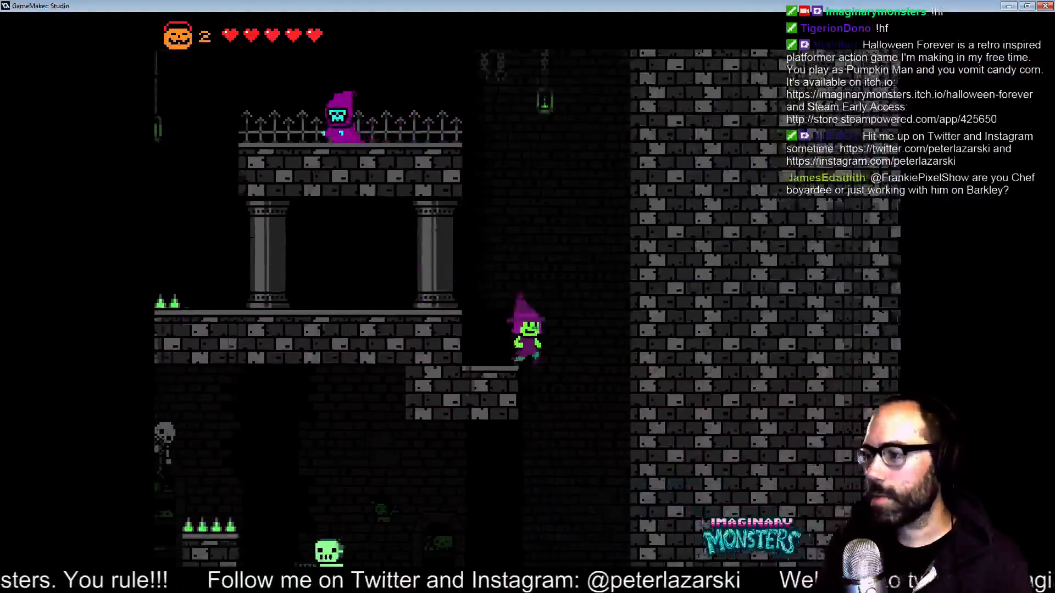
{"action": "key", "text": "Left"}
{"action": "key", "text": "x"}
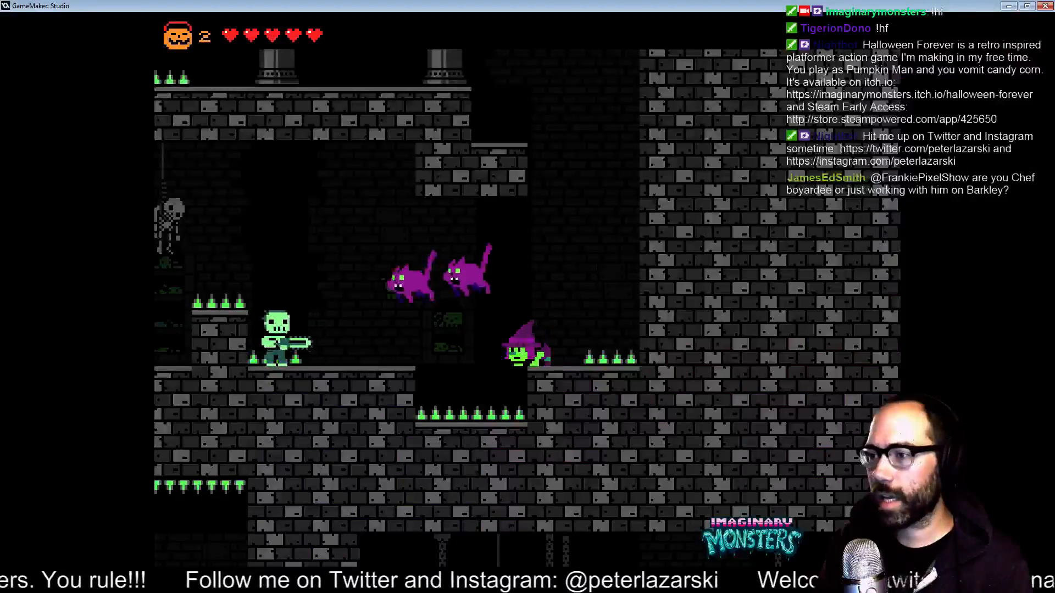
Fly over the lower floor's spikes and descend the shaft to the small ledge above the snakes.
{"action": "key", "text": "Left"}
{"action": "key", "text": "z"}
{"action": "key", "text": "z"}
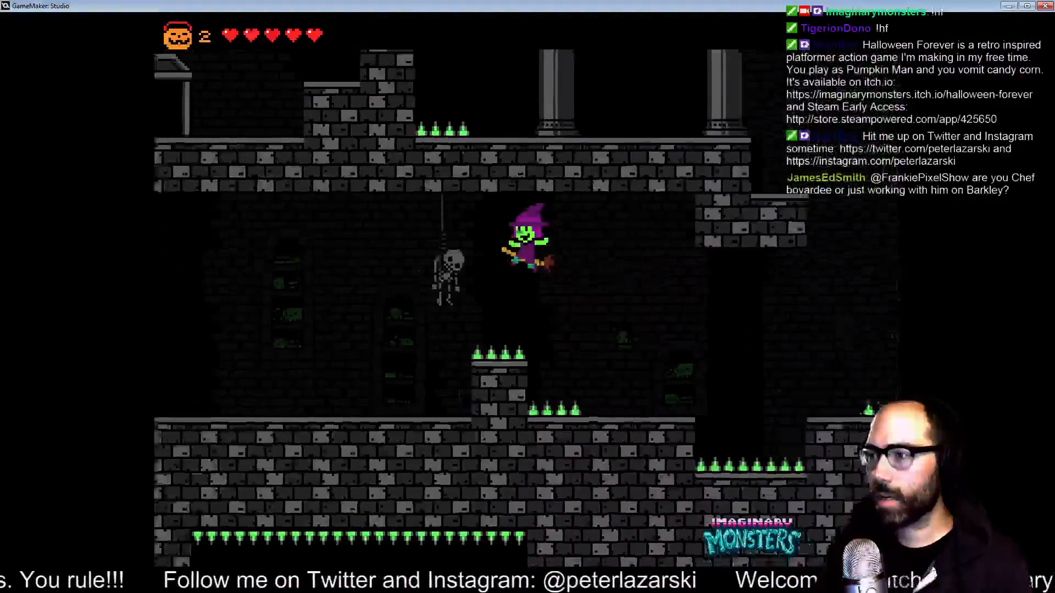
{"action": "key", "text": "Left"}
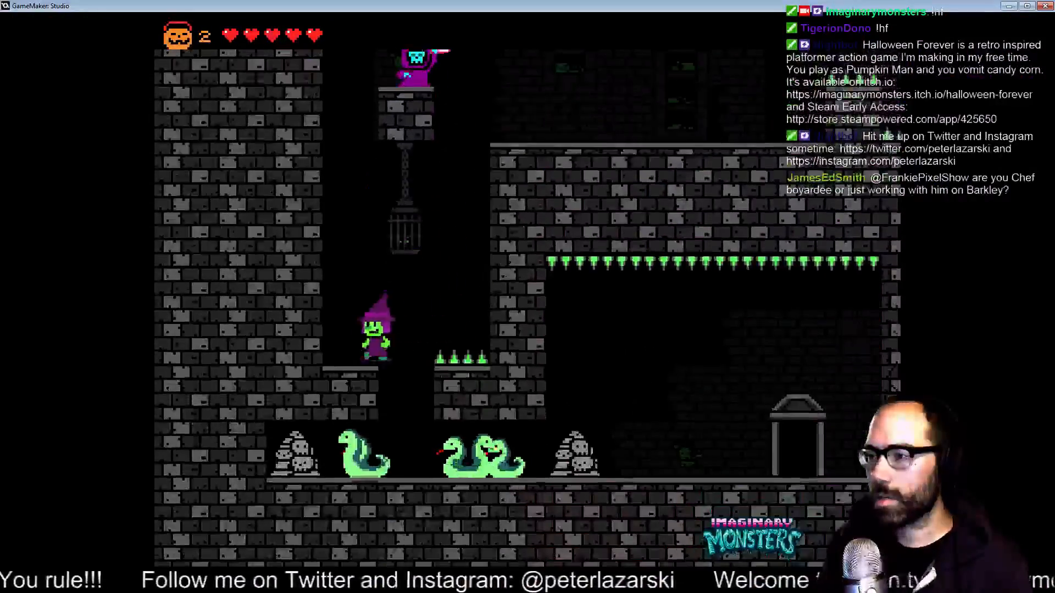
{"action": "key", "text": "Left"}
{"action": "key", "text": "Right"}
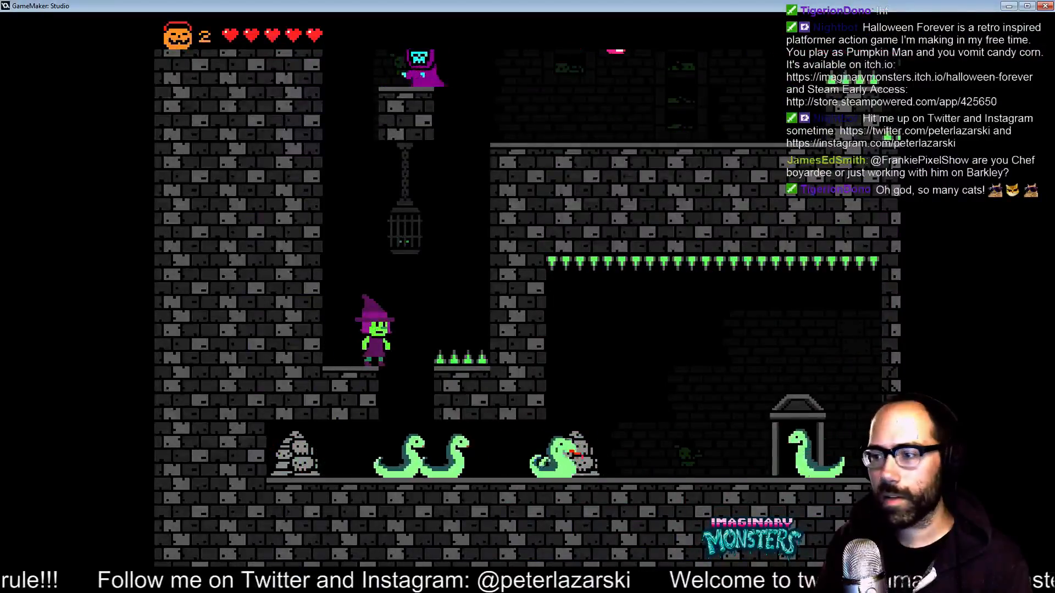
Drop into the snake corridor and attack the snakes near the doorway with cats from a crouch.
{"action": "key", "text": "Right"}
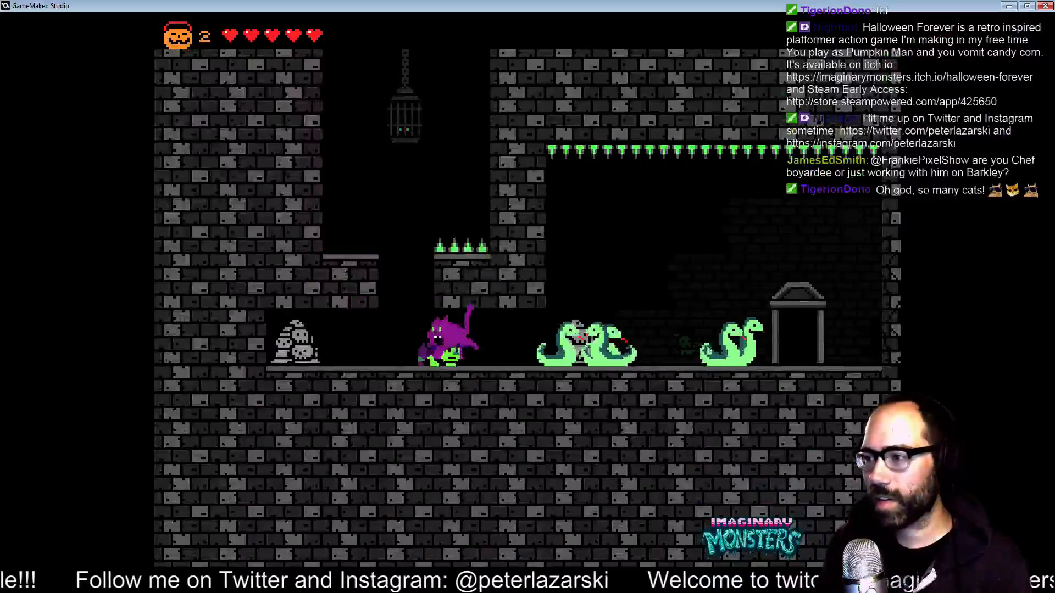
{"action": "key", "text": "Left"}
{"action": "key", "text": "Right"}
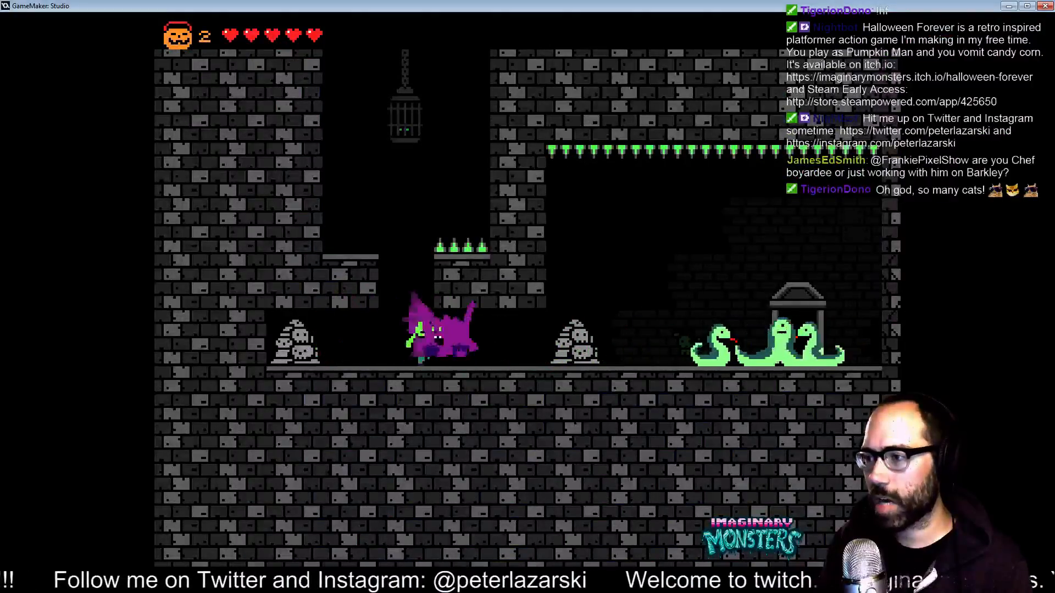
{"action": "key", "text": "Down"}
{"action": "key", "text": "x"}
{"action": "key", "text": "x"}
{"action": "key", "text": "x"}
{"action": "key", "text": "x"}
{"action": "key", "text": "x"}
{"action": "key", "text": "x"}
{"action": "key", "text": "x"}
{"action": "key", "text": "x"}
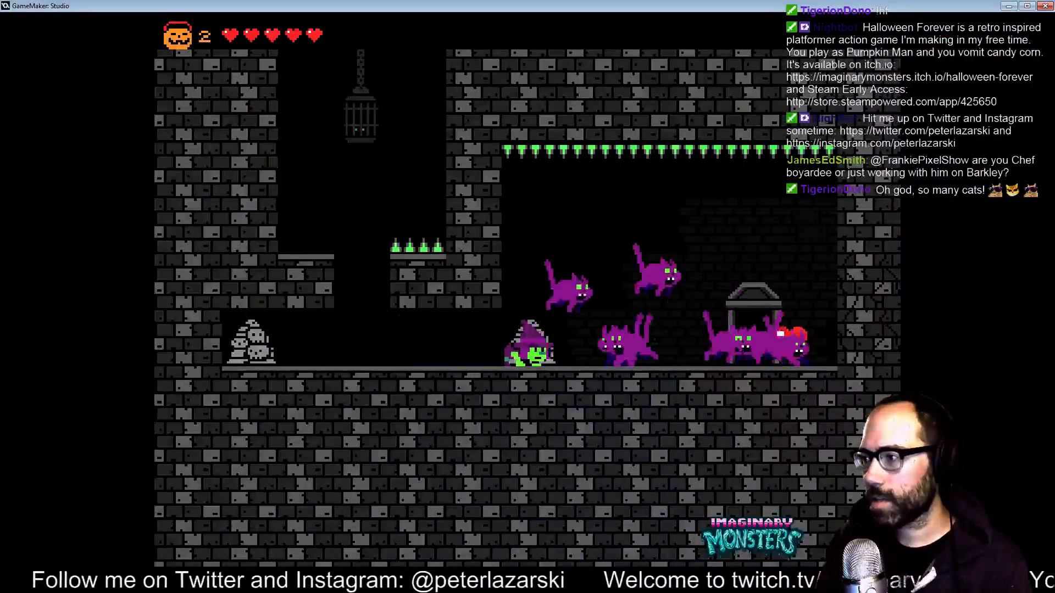
Stay crouched beside the skull pile and launch more cats along the cleared corridor.
{"action": "key", "text": "Down"}
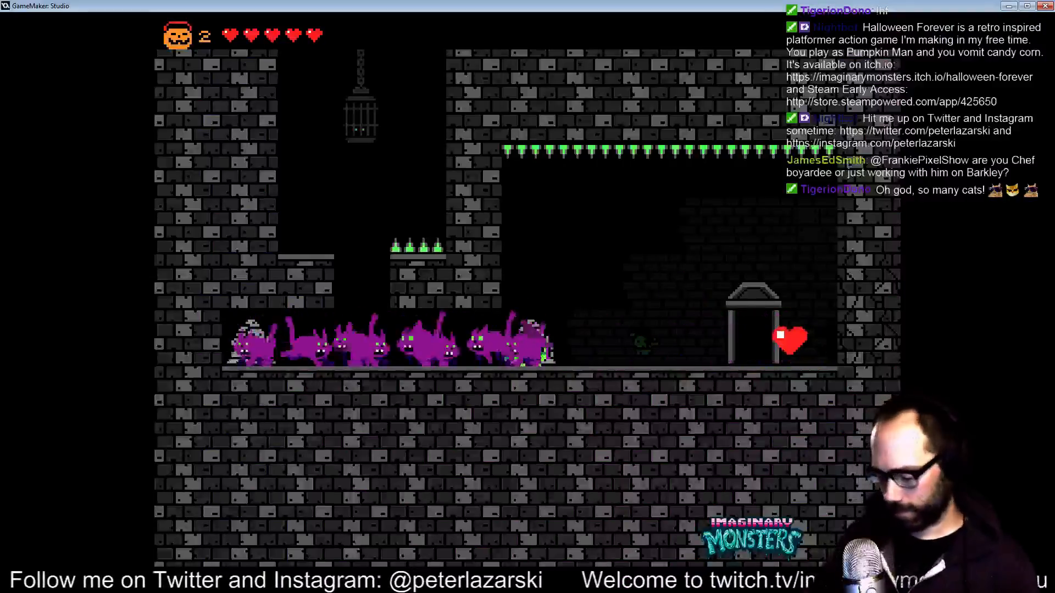
{"action": "key", "text": "x"}
{"action": "key", "text": "x"}
{"action": "key", "text": "x"}
{"action": "key", "text": "x"}
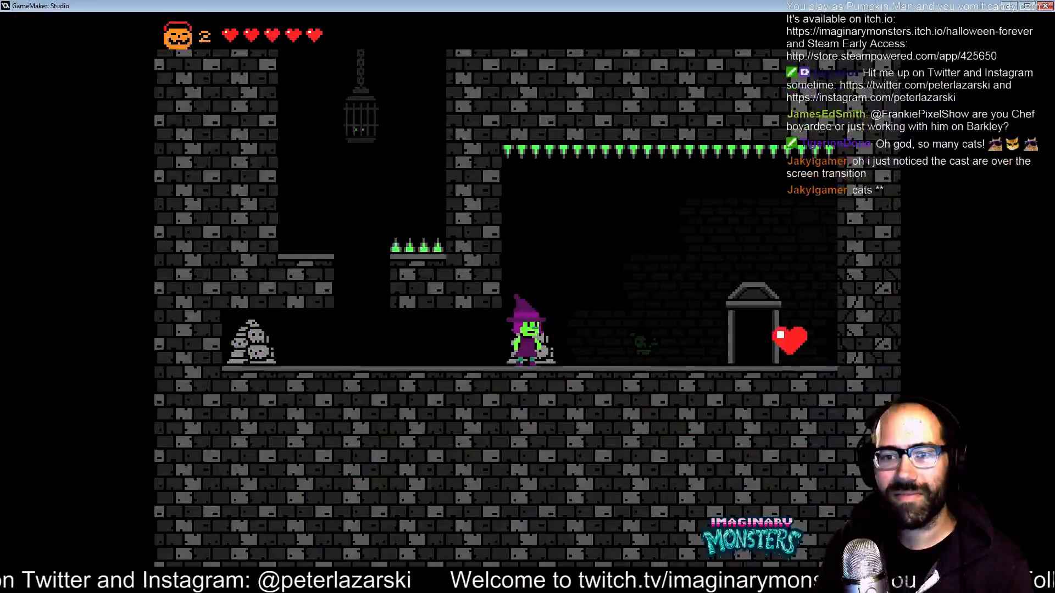
Walk to the doorway beside the heart pickup and go through it to the next room.
{"action": "key", "text": "Right"}
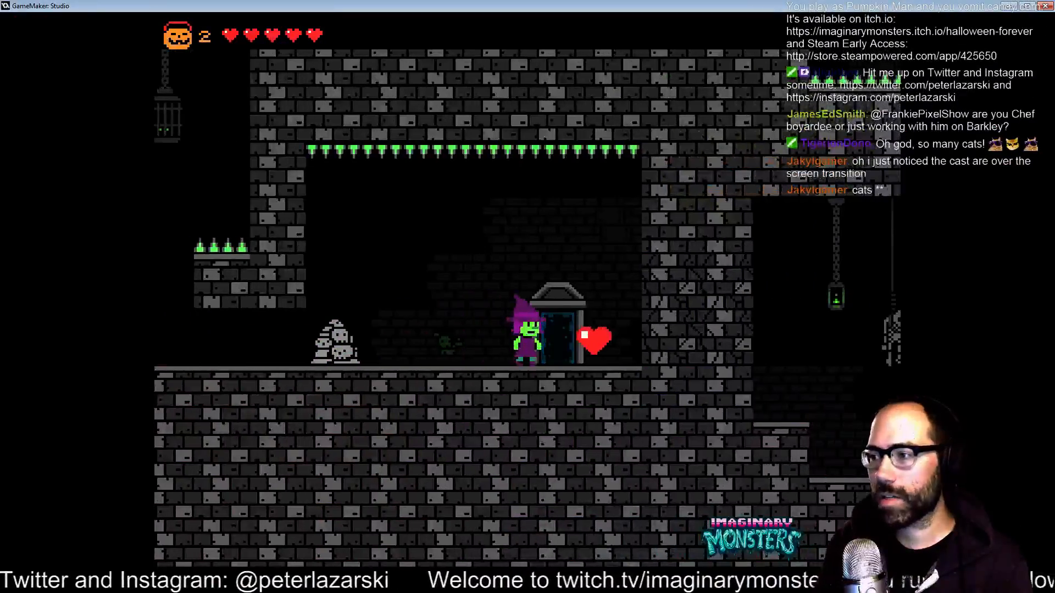
{"action": "key", "text": "Right"}
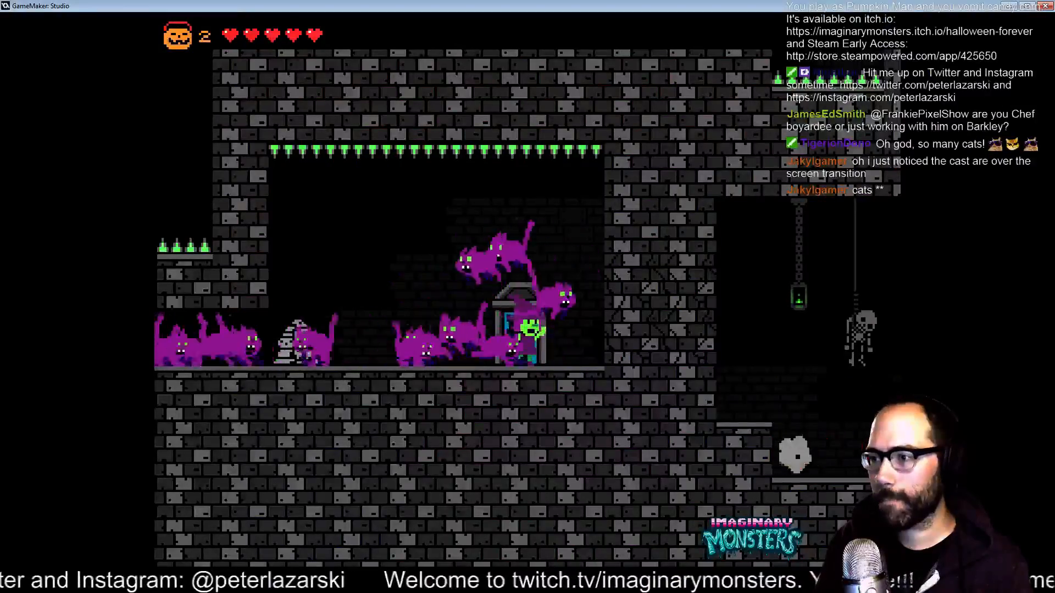
{"action": "key", "text": "Up"}
Cross the coffin room over its fire pits while launching cats, and reach the far doorway.
{"action": "key", "text": "Right"}
{"action": "key", "text": "x"}
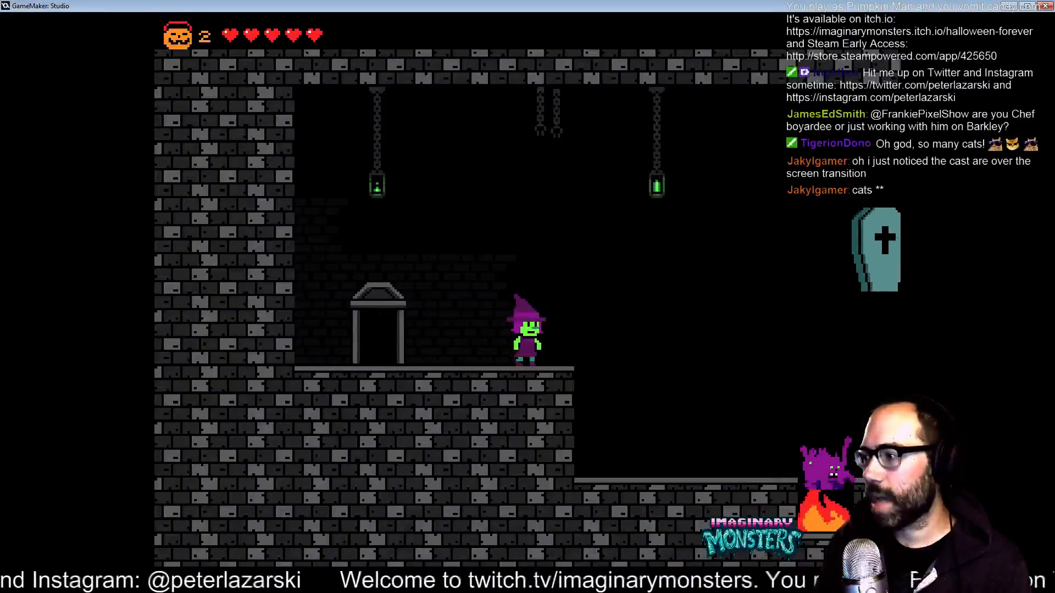
{"action": "key", "text": "Right"}
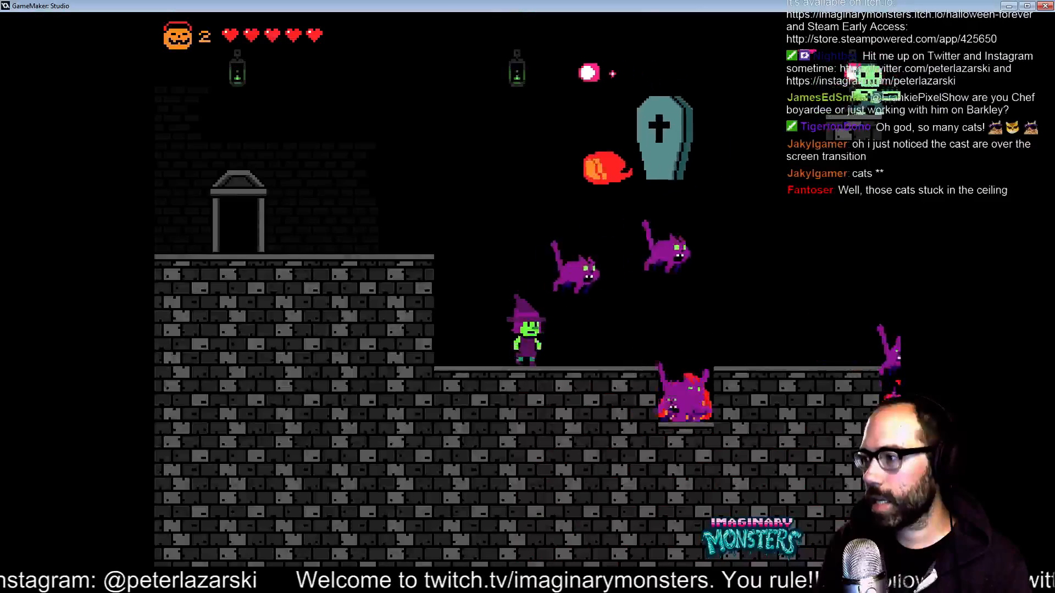
{"action": "key", "text": "Right"}
{"action": "key", "text": "z"}
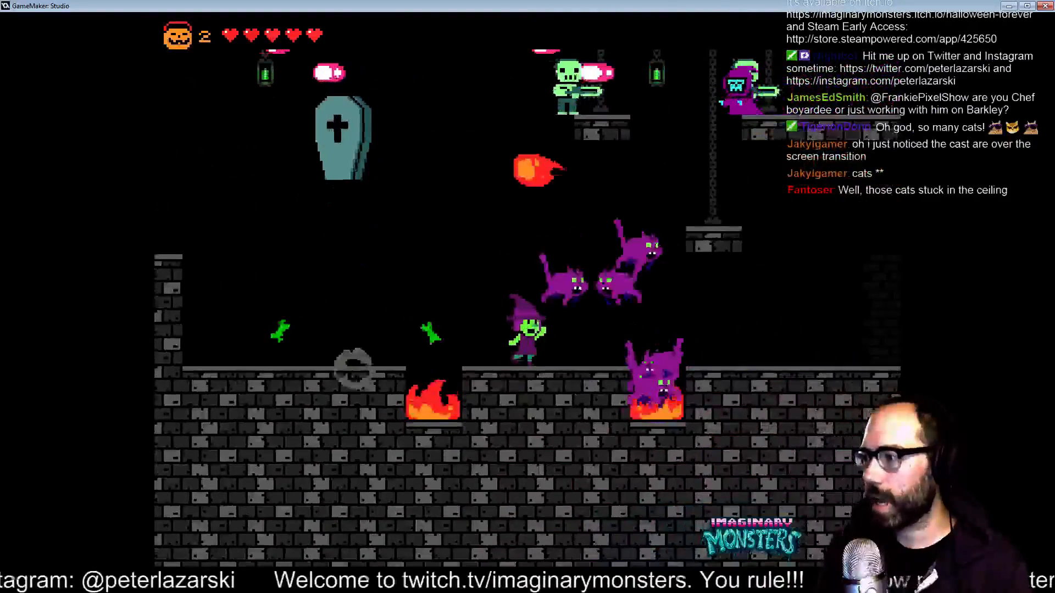
{"action": "key", "text": "Right"}
{"action": "key", "text": "z"}
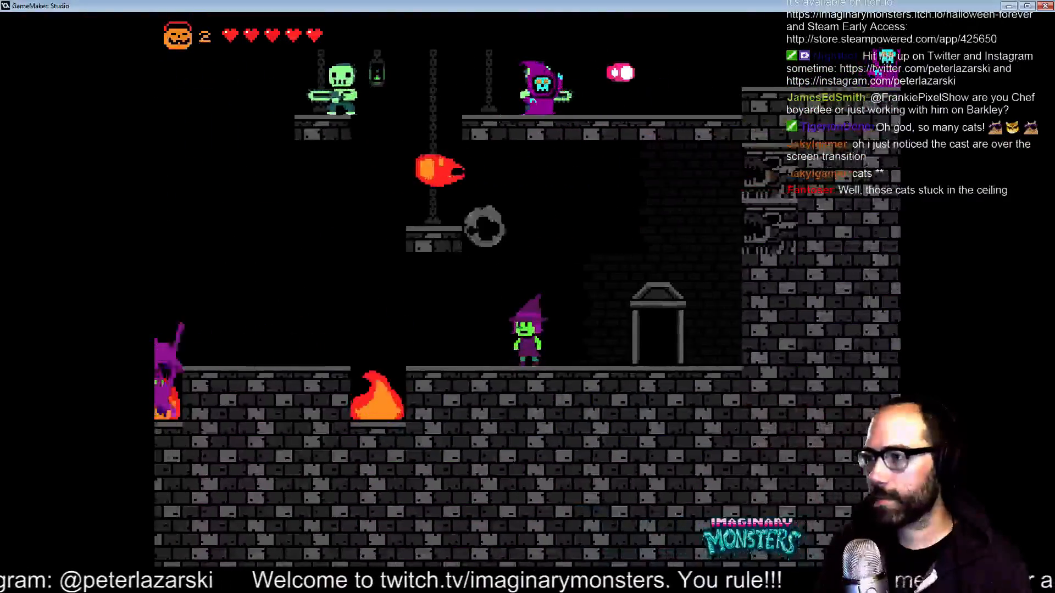
Fly up to the chain-hung upper ledge and attack the hooded reapers with cats from a crouch.
{"action": "key", "text": "z"}
{"action": "key", "text": "Left"}
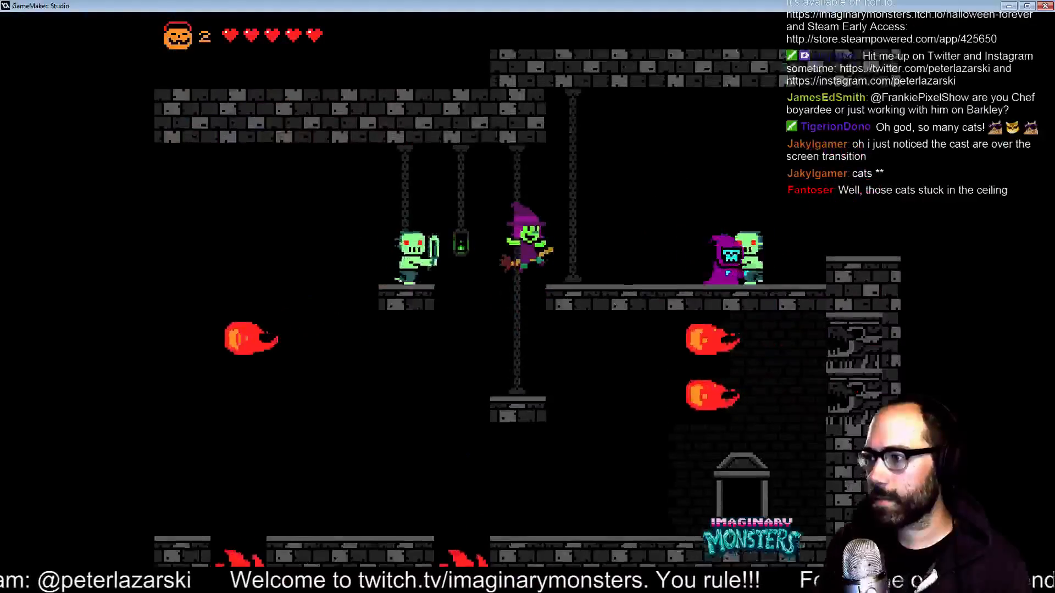
{"action": "key", "text": "Right"}
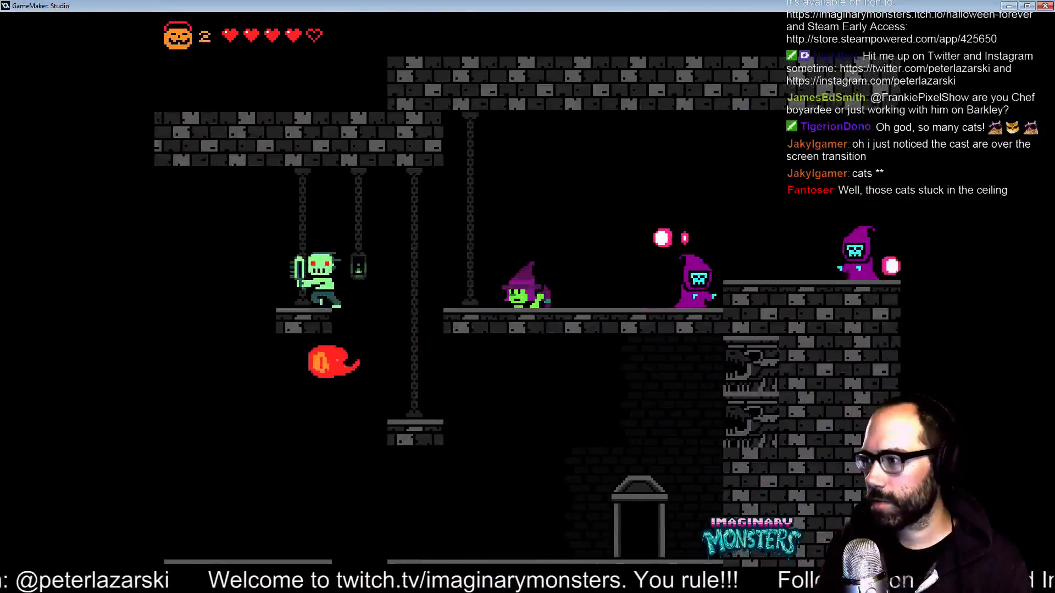
{"action": "key", "text": "Left"}
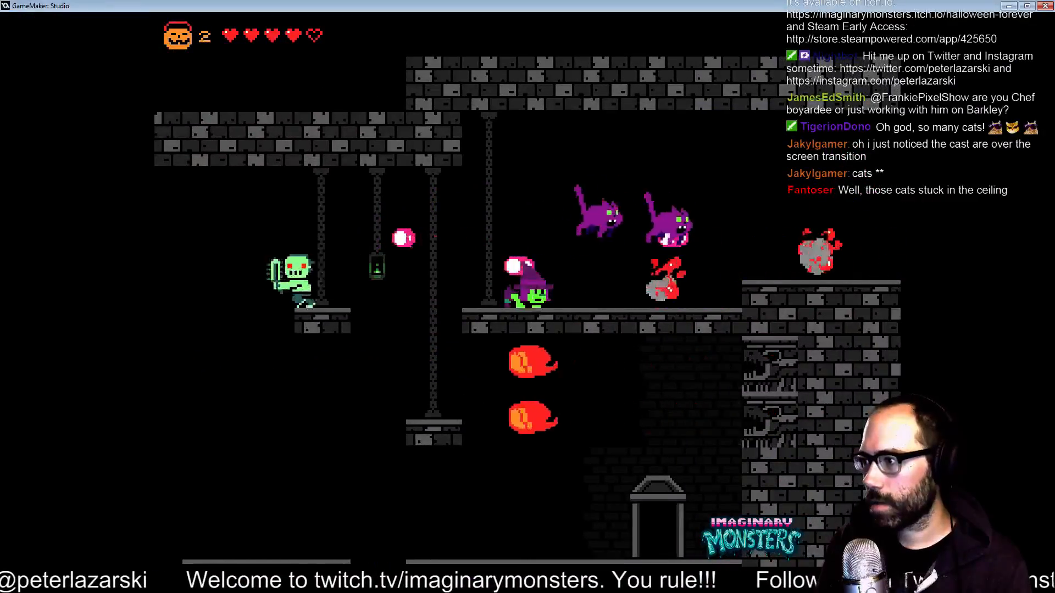
{"action": "key", "text": "Right"}
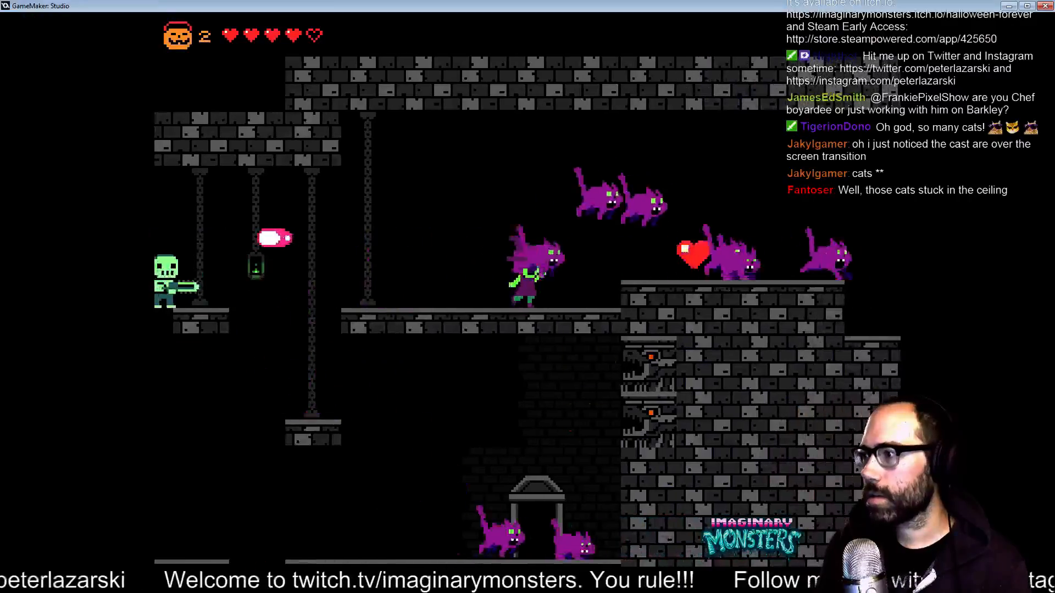
Collect the heart on the raised stone block, grab the rune tablet beyond it, and continue into the snake room.
{"action": "key", "text": "Right"}
{"action": "key", "text": "z"}
{"action": "key", "text": "Left"}
{"action": "key", "text": "Right"}
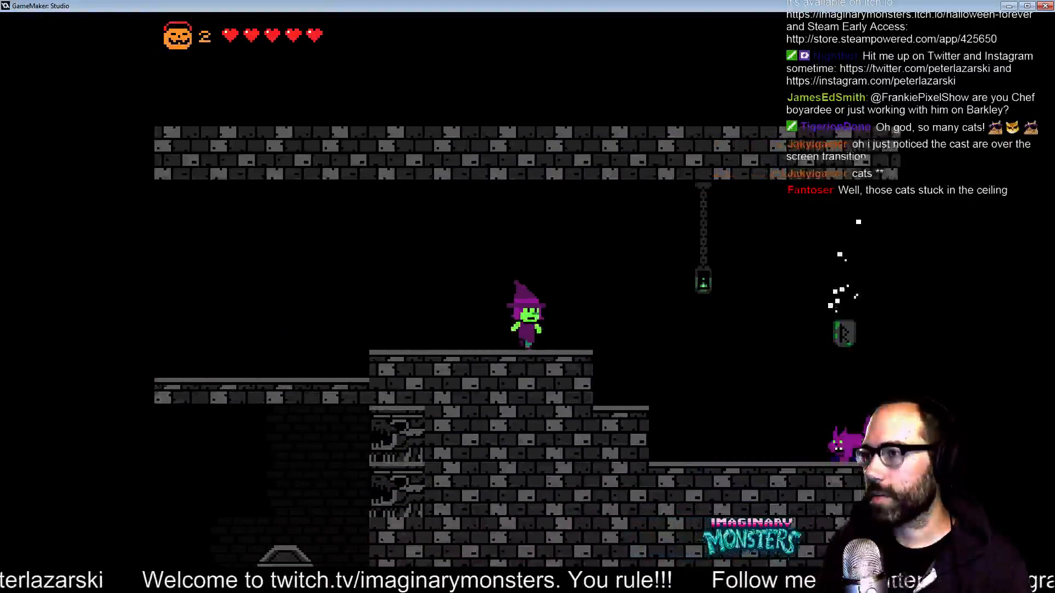
{"action": "key", "text": "z"}
{"action": "key", "text": "Right"}
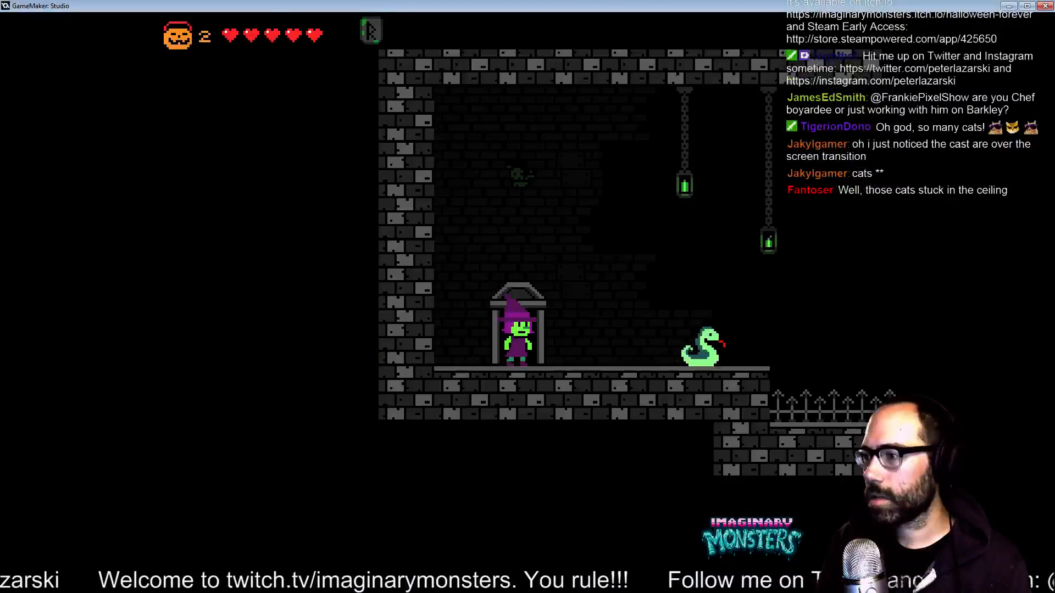
Cross the fenced graveyard past the hanging skeleton while launching cats, and go through the ornate gate.
{"action": "key", "text": "Right"}
{"action": "key", "text": "Right"}
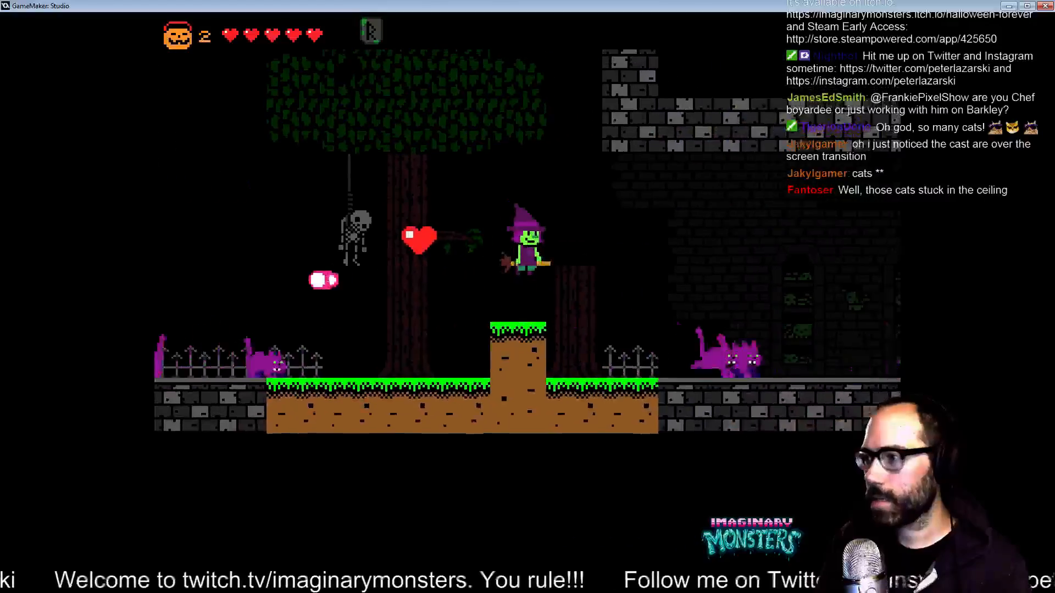
{"action": "key", "text": "Right"}
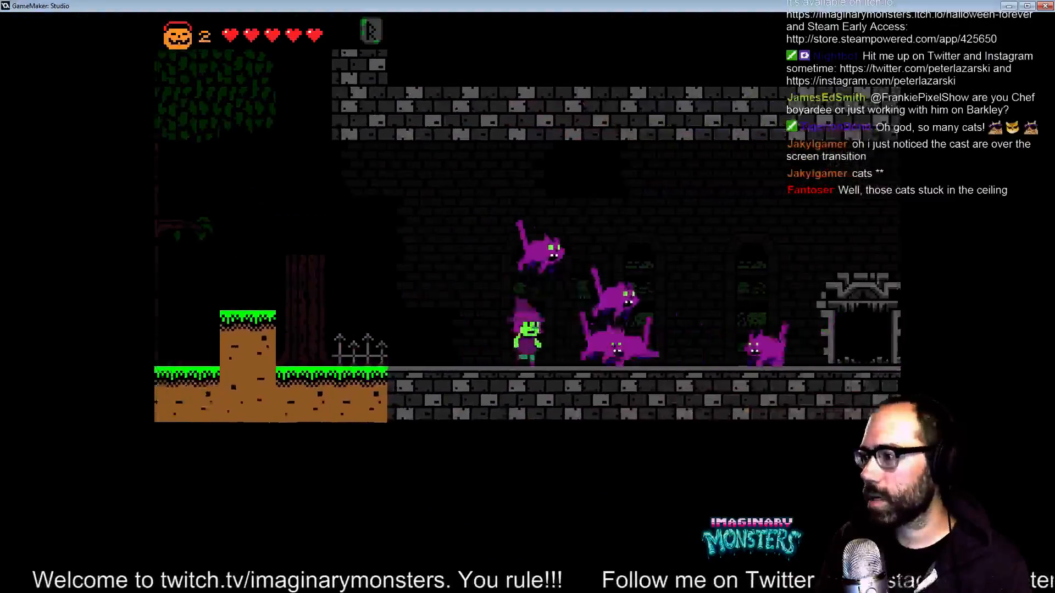
{"action": "key", "text": "Right"}
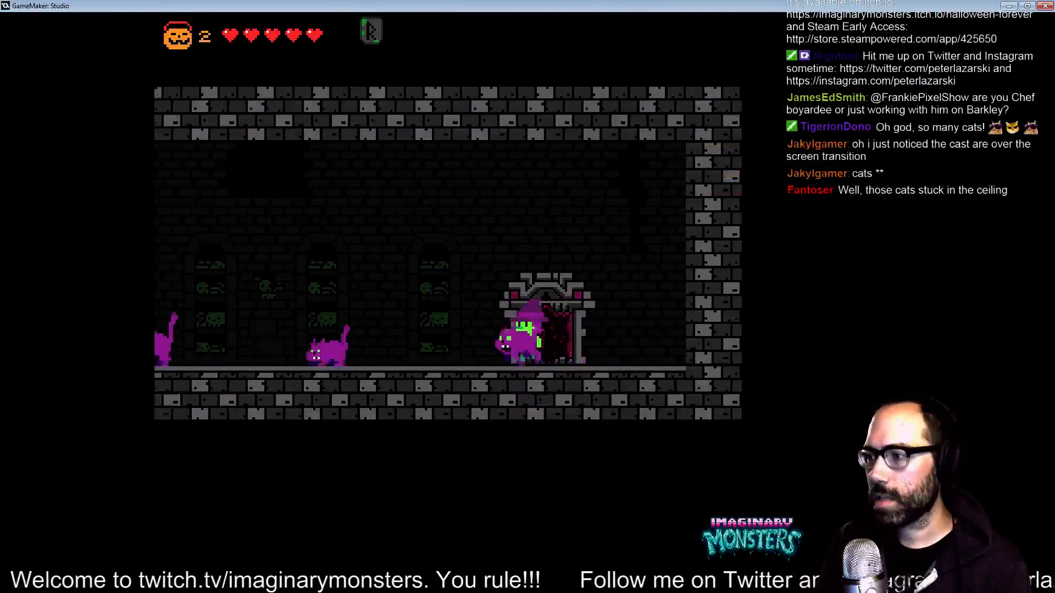
{"action": "key", "text": "Right"}
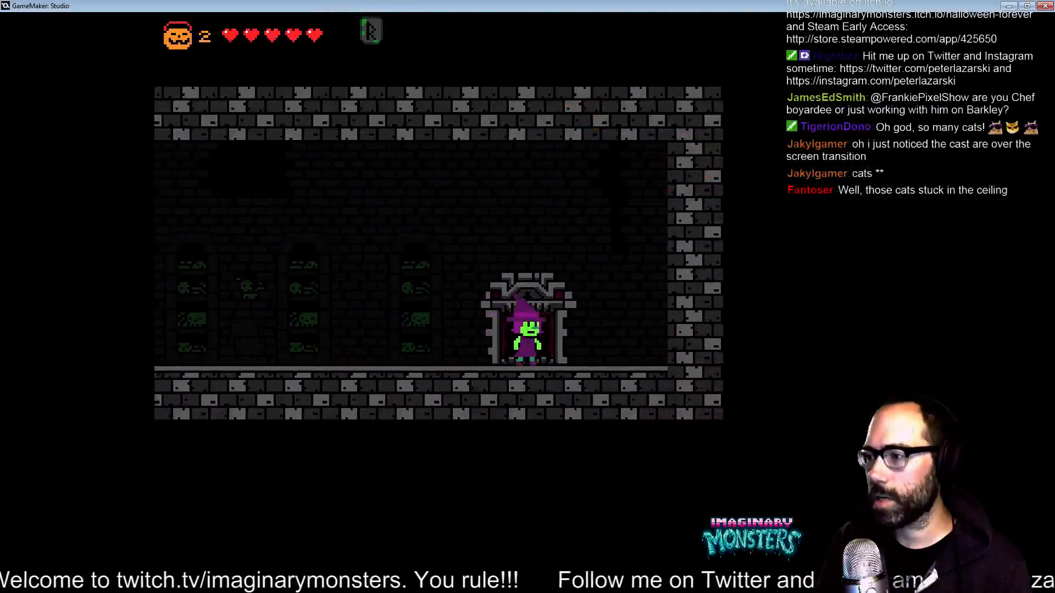
{"action": "key", "text": "Right"}
Fly over the charging chainsaw boss on the broom while launching cats at it.
{"action": "key", "text": "z"}
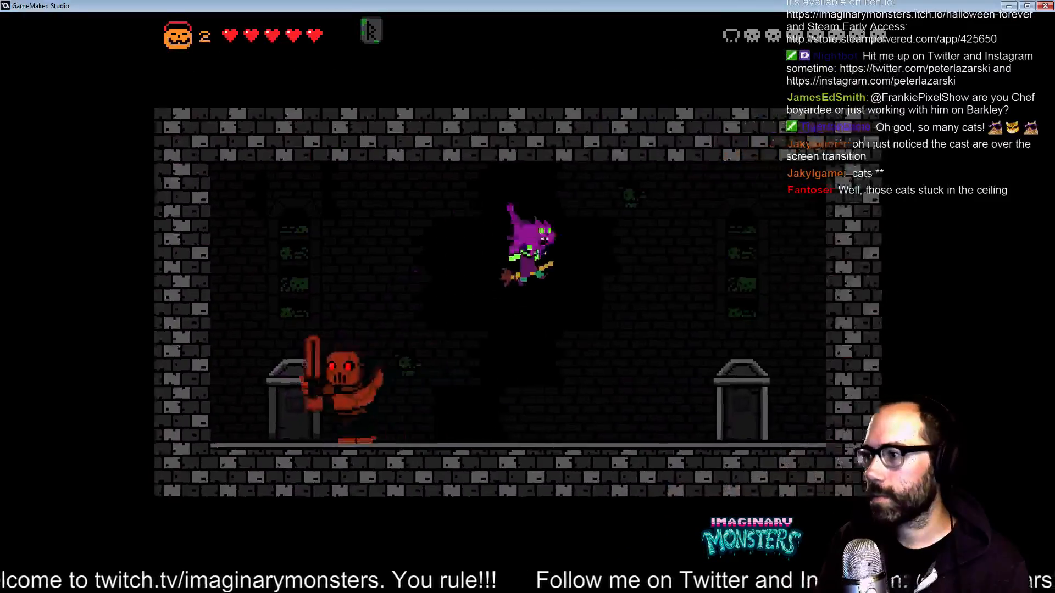
{"action": "key", "text": "z"}
{"action": "key", "text": "Left"}
{"action": "key", "text": "z"}
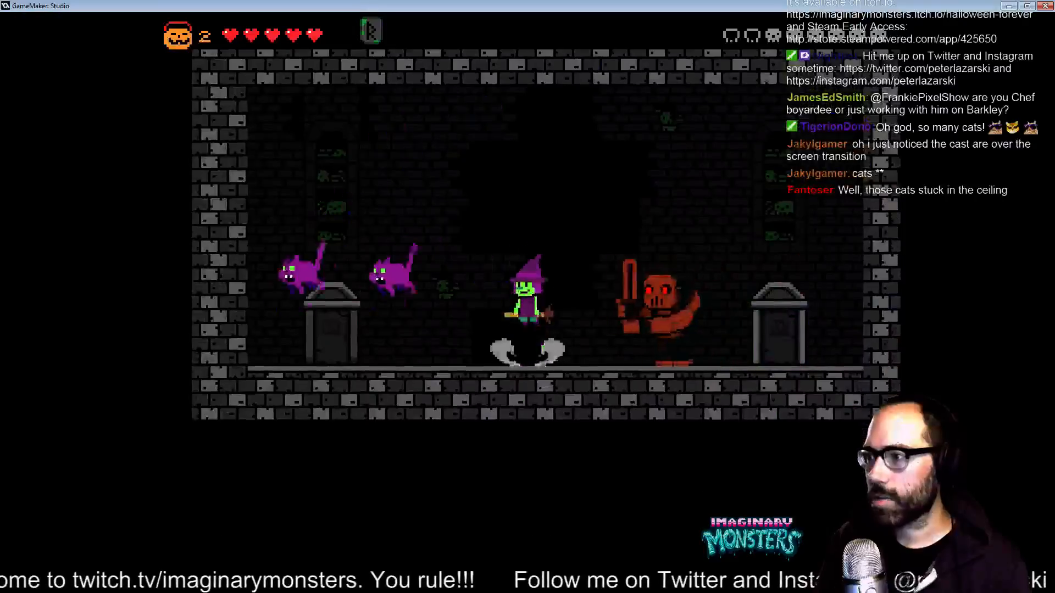
{"action": "key", "text": "Right"}
{"action": "key", "text": "z"}
{"action": "key", "text": "Left"}
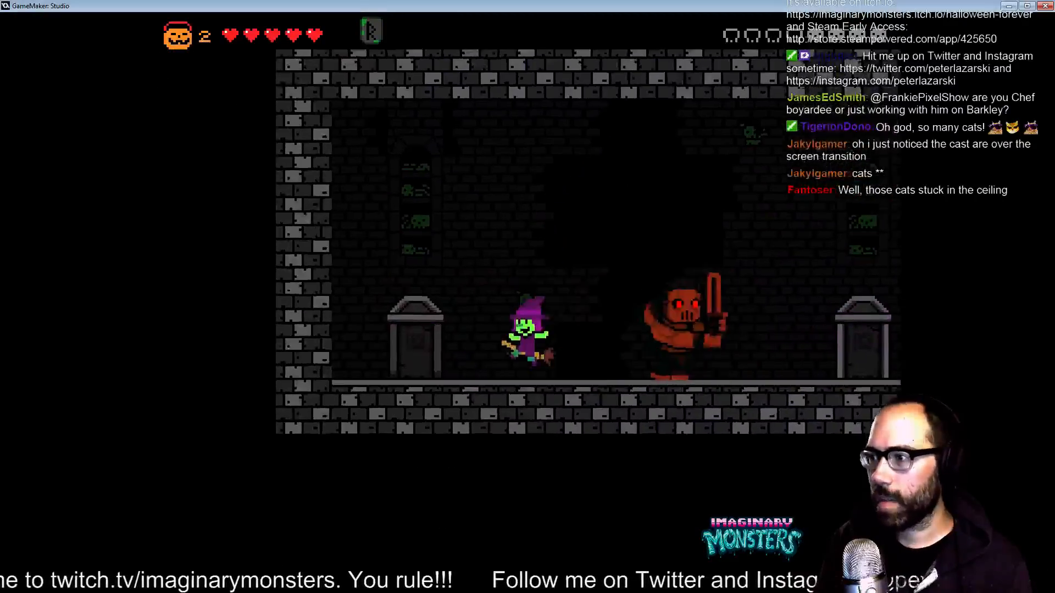
Launch volleys of cats at the chainsaw boss and jump over it to the other side.
{"action": "key", "text": "Right"}
{"action": "key", "text": "x"}
{"action": "key", "text": "x"}
{"action": "key", "text": "z"}
{"action": "key", "text": "Right"}
{"action": "key", "text": "x"}
{"action": "key", "text": "x"}
{"action": "key", "text": "x"}
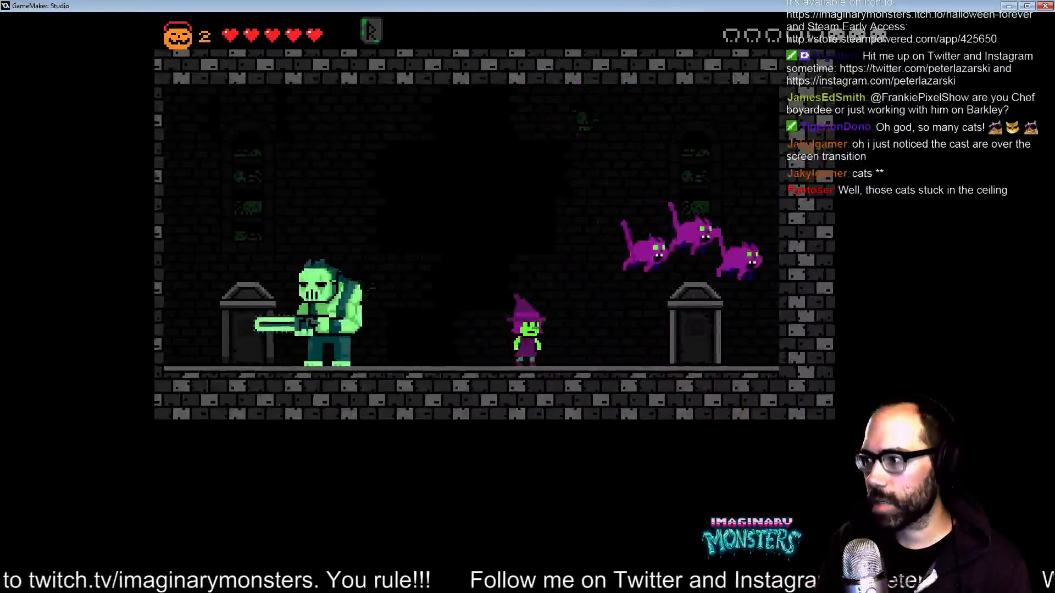
Turn back toward the chainsaw boss, attack it with cats, and leap clear of its charge.
{"action": "key", "text": "Left"}
{"action": "key", "text": "x"}
{"action": "key", "text": "x"}
{"action": "key", "text": "z"}
{"action": "key", "text": "Left"}
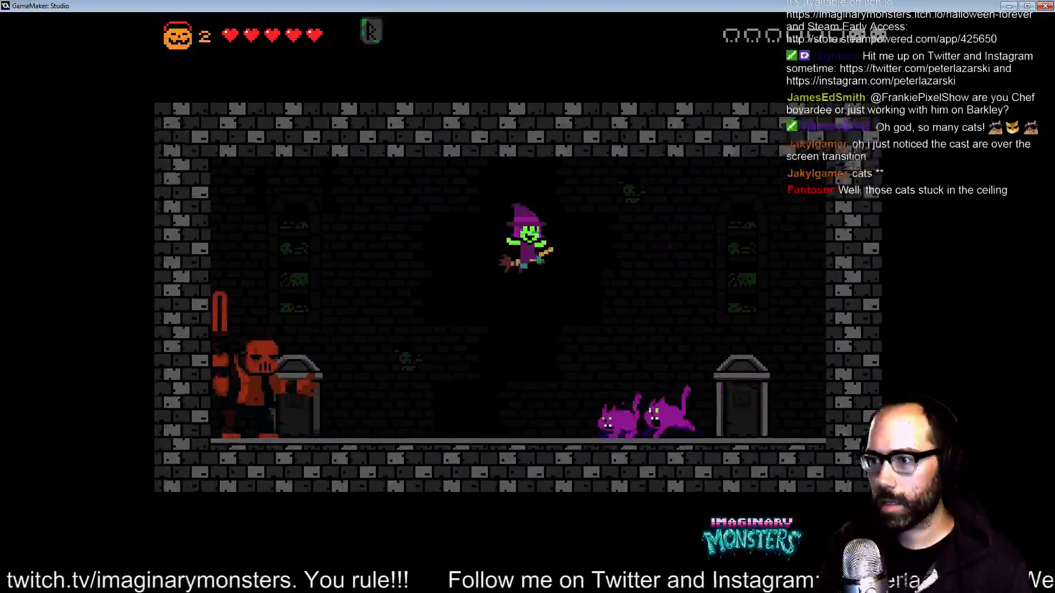
{"action": "key", "text": "Right"}
{"action": "key", "text": "z"}
{"action": "key", "text": "Left"}
{"action": "key", "text": "x"}
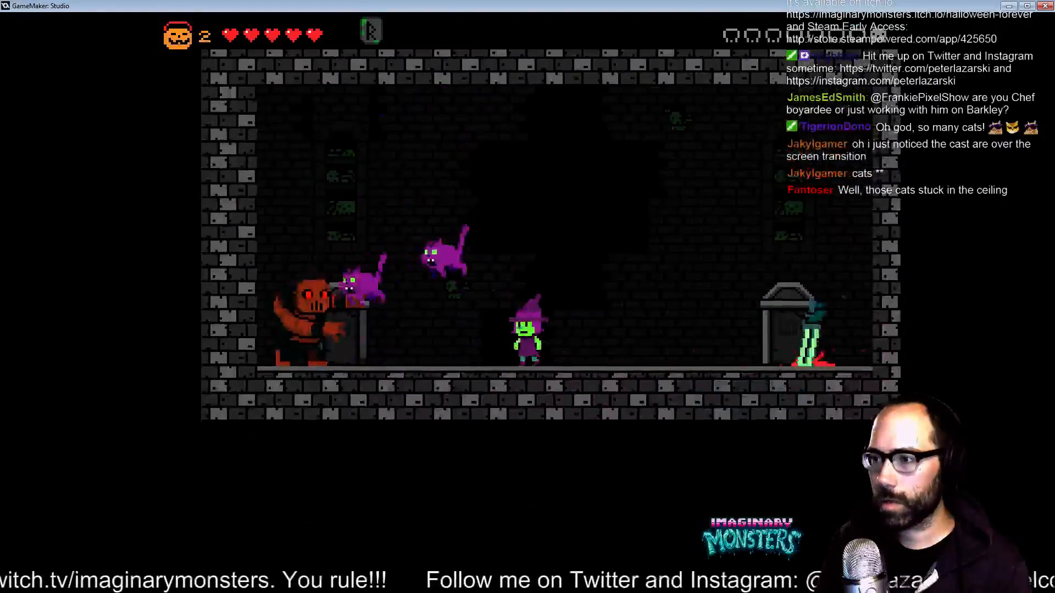
Finish off the chainsaw boss and leave the boss room through the far door.
{"action": "key", "text": "Right"}
{"action": "key", "text": "z"}
{"action": "key", "text": "Left"}
{"action": "key", "text": "Right"}
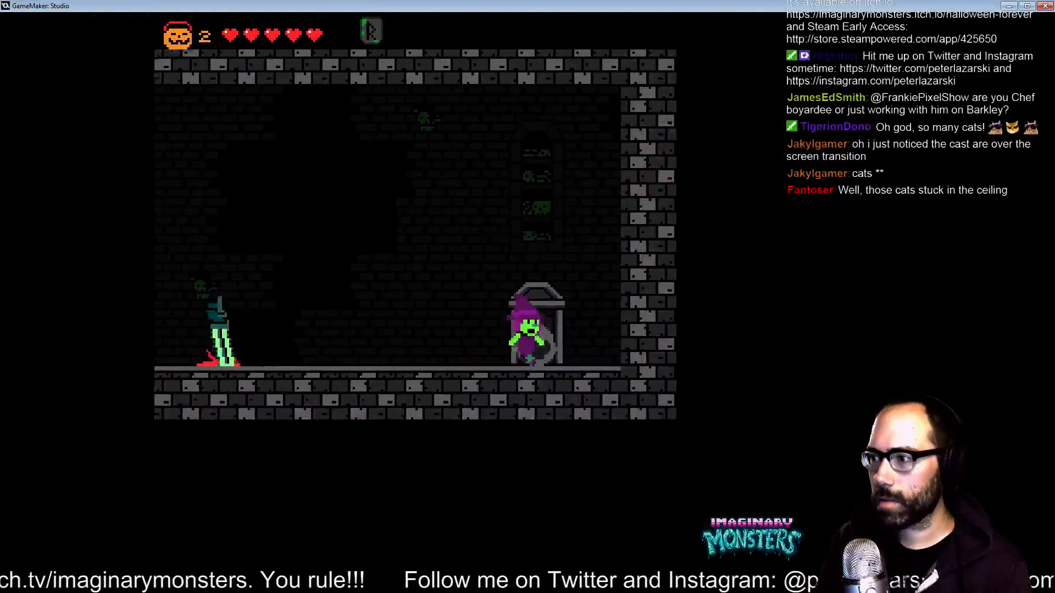
{"action": "key", "text": "z"}
{"action": "key", "text": "Left"}
{"action": "key", "text": "Right"}
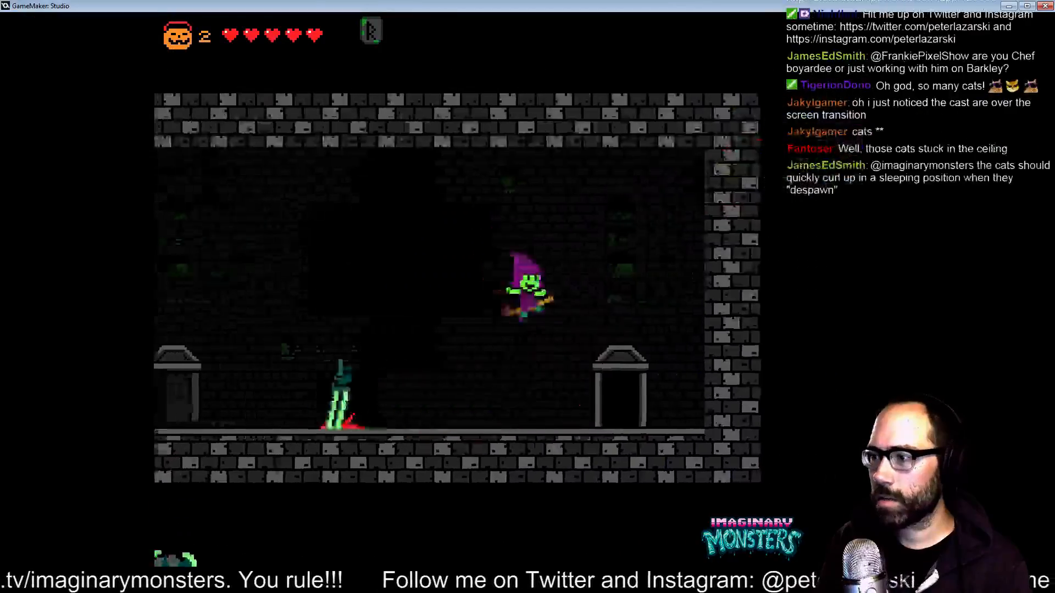
{"action": "key", "text": "Up"}
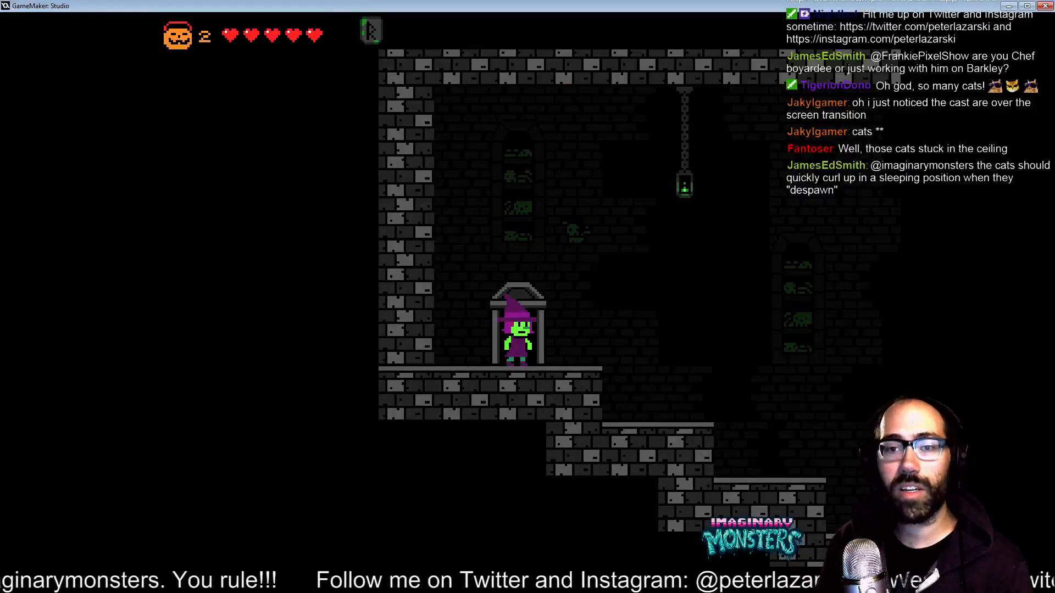
Descend the stone steps and attack the snake by the ladder with cats from a crouch.
{"action": "key", "text": "Right"}
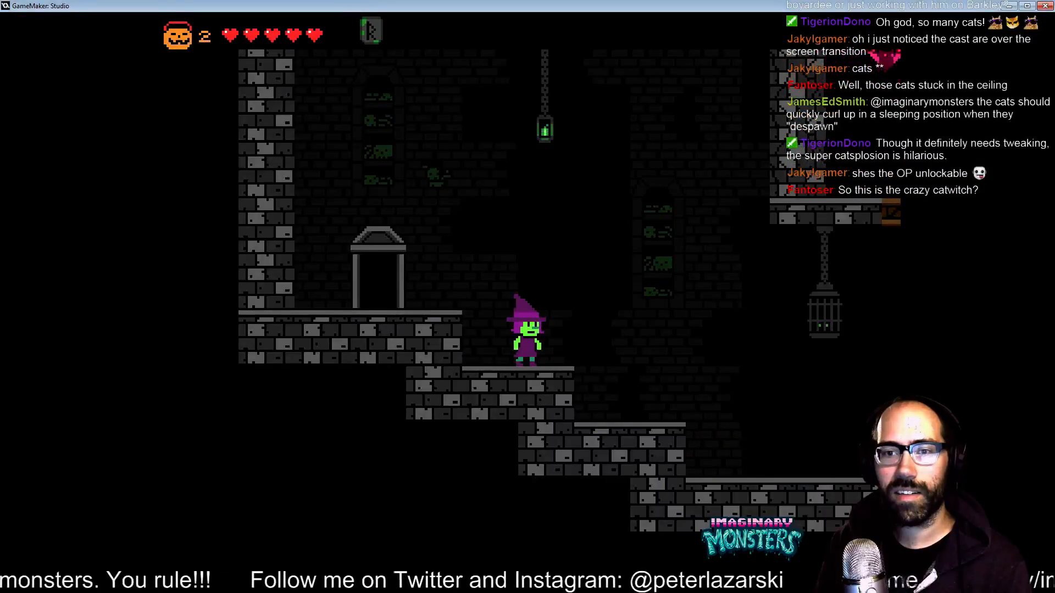
{"action": "key", "text": "Right"}
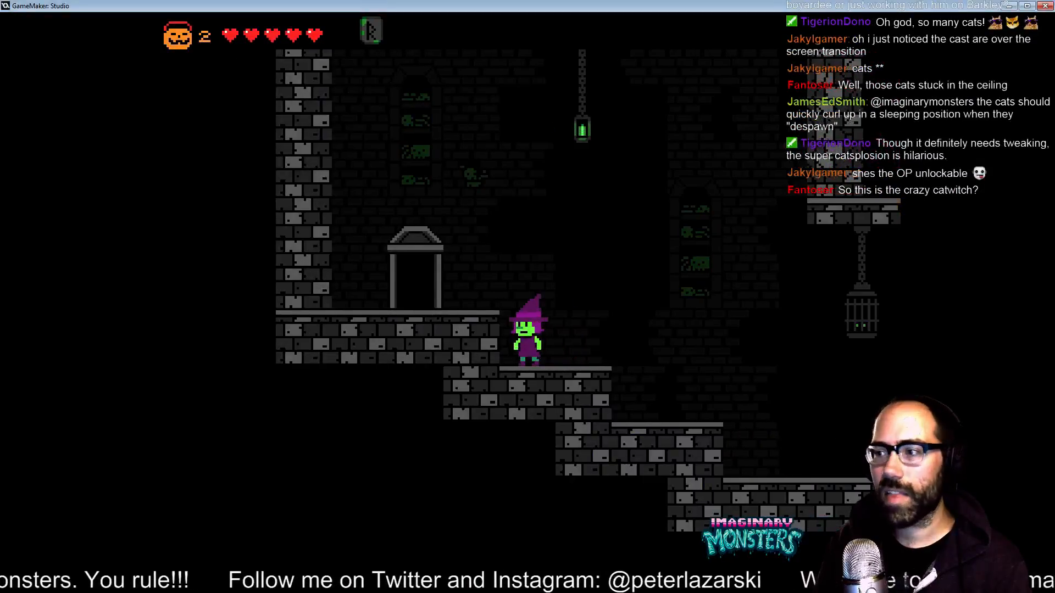
{"action": "key", "text": "Right"}
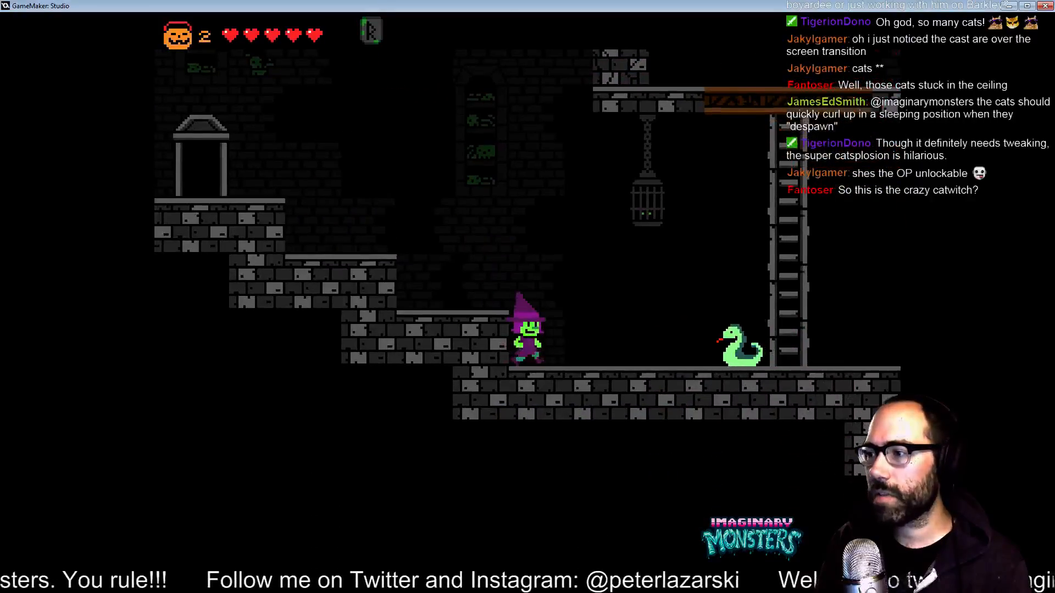
{"action": "key", "text": "Down"}
{"action": "key", "text": "x"}
{"action": "key", "text": "z"}
{"action": "key", "text": "Right"}
{"action": "key", "text": "Right"}
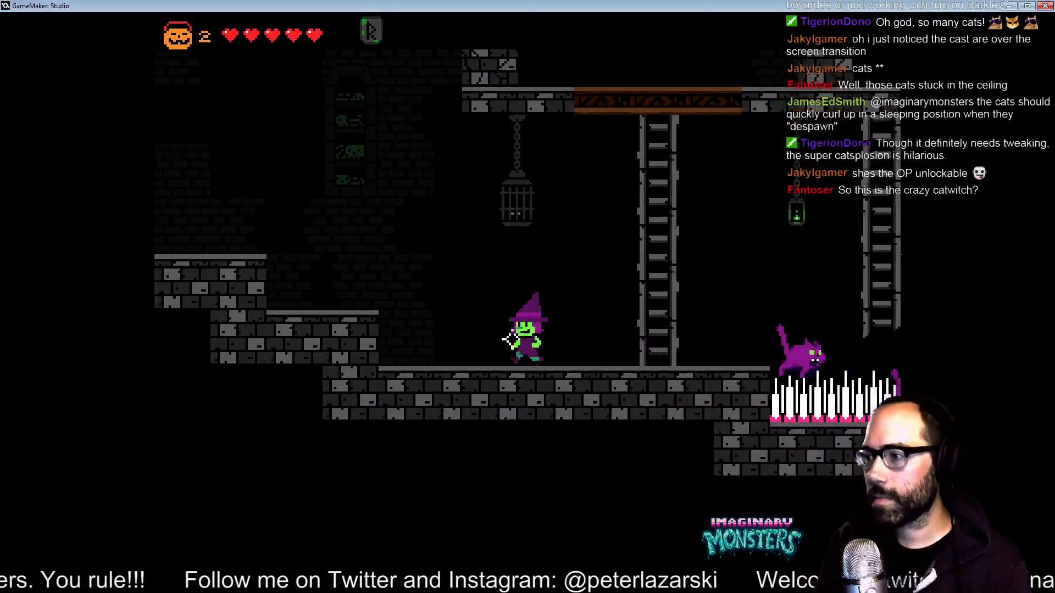
Climb the ladder to the wooden platform and attack the bats from a crouch.
{"action": "key", "text": "Up"}
{"action": "key", "text": "Up"}
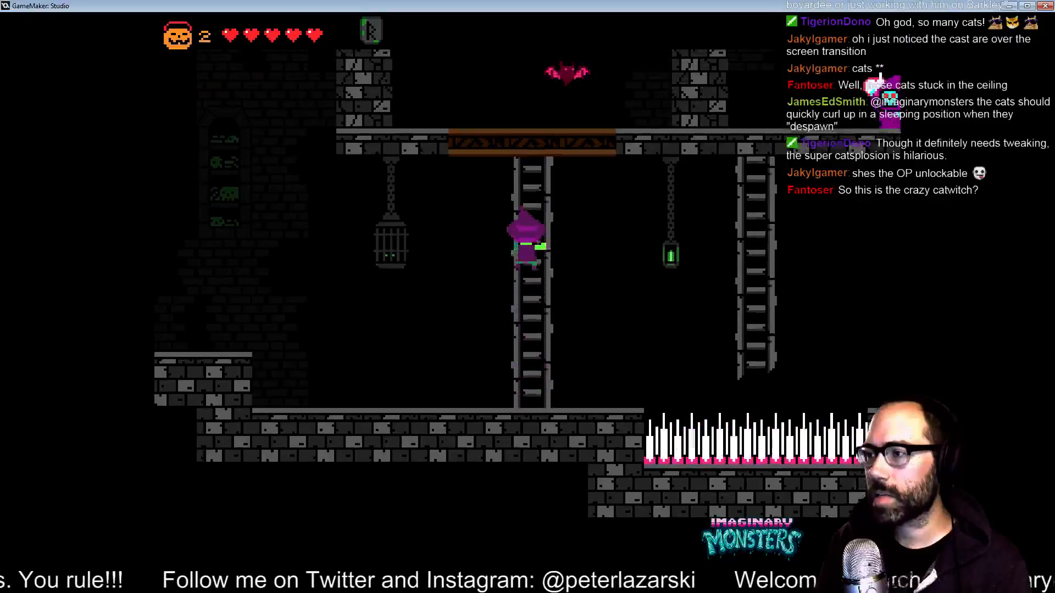
{"action": "key", "text": "Left"}
{"action": "key", "text": "Right"}
{"action": "key", "text": "Down"}
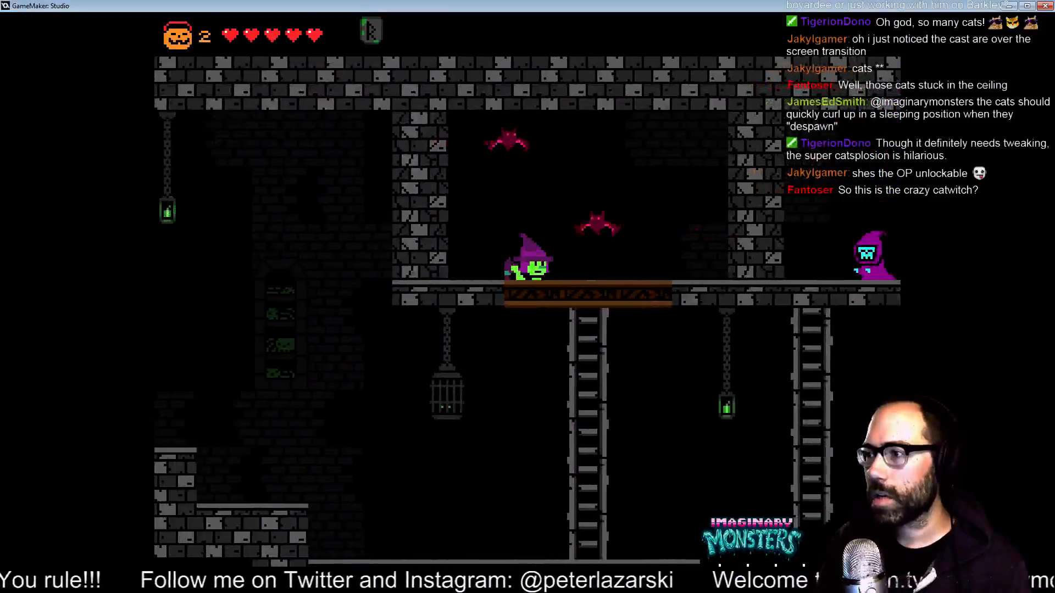
{"action": "key", "text": "Right"}
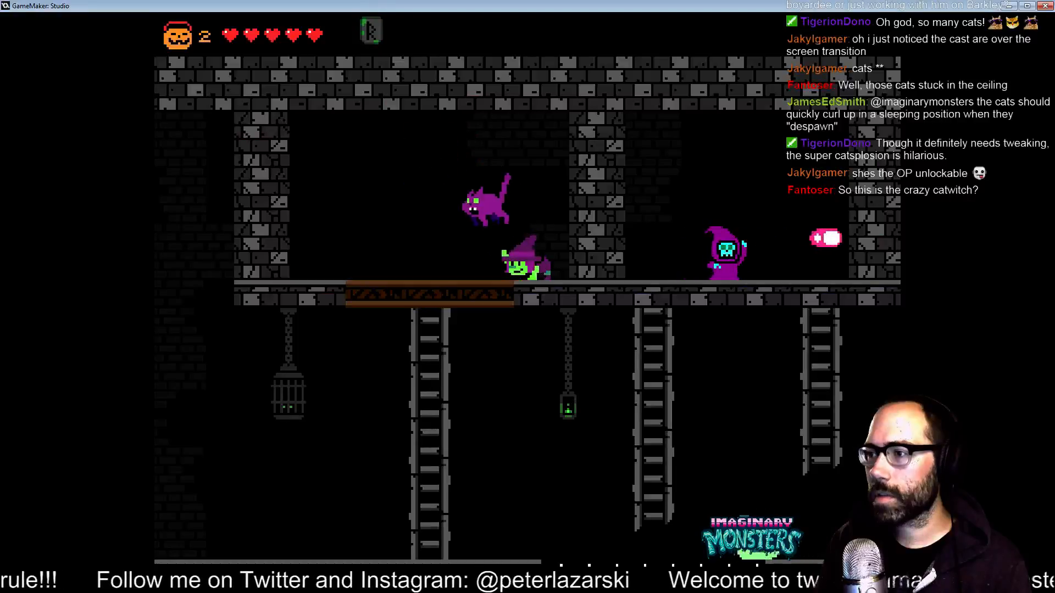
Head back across the wooden platform and test dropping down from it and climbing up again.
{"action": "key", "text": "Left"}
{"action": "key", "text": "space"}
{"action": "key", "text": "Right"}
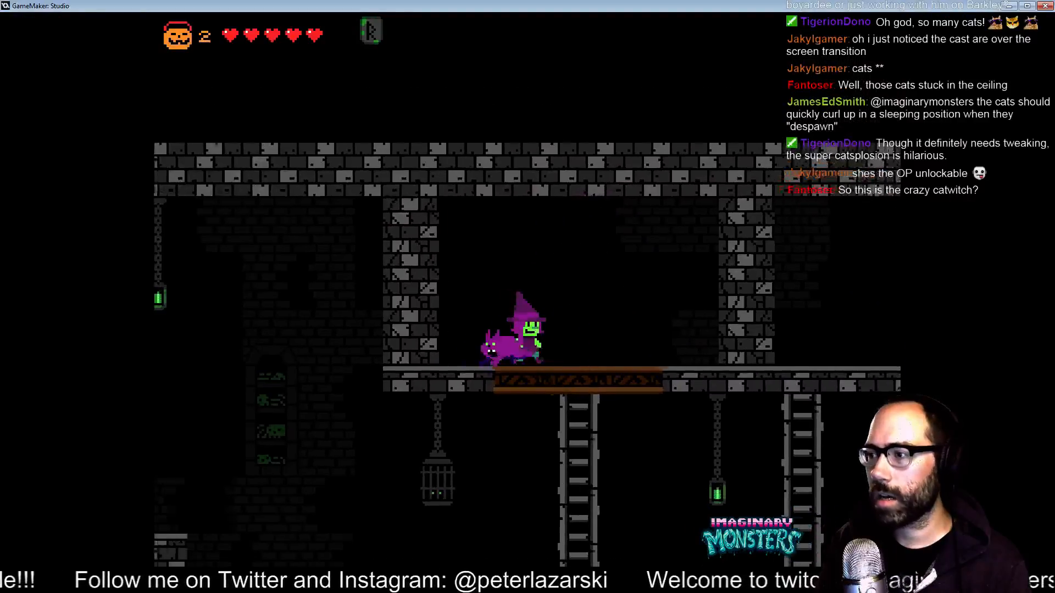
{"action": "key", "text": "Down"}
{"action": "key", "text": "Up"}
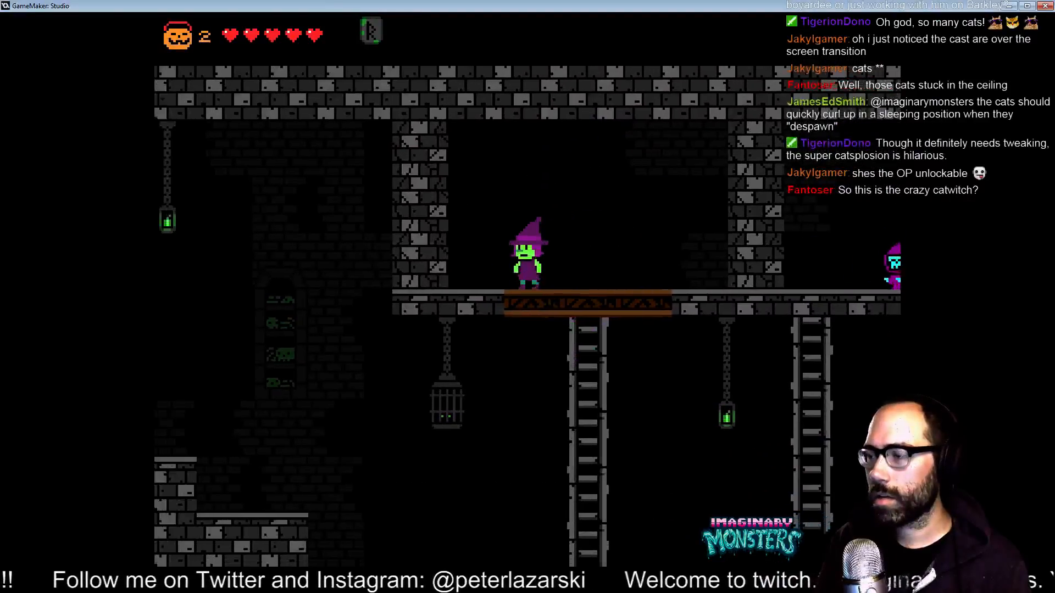
{"action": "key", "text": "Left"}
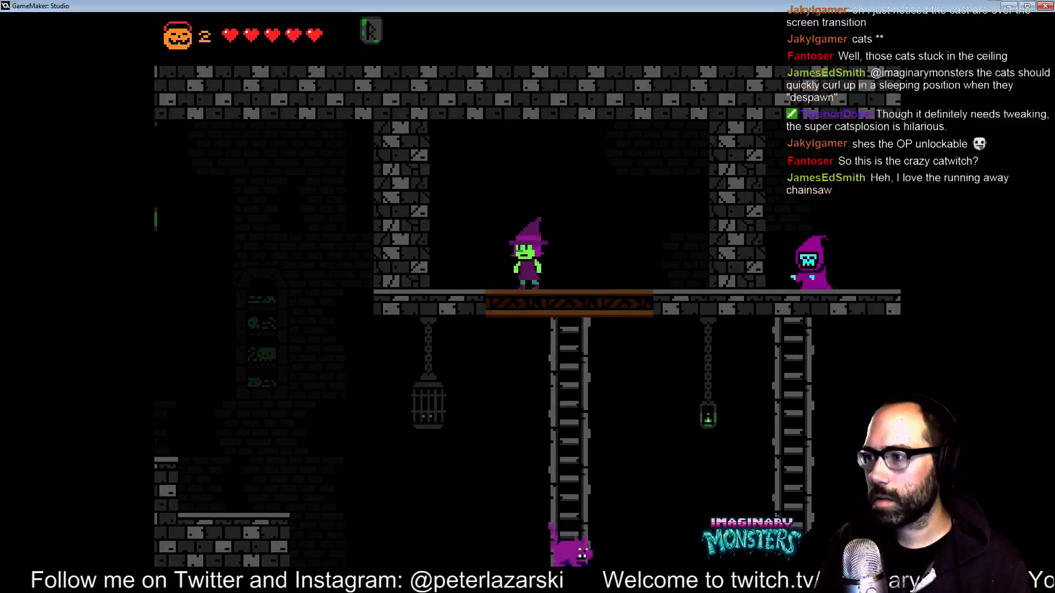
Drop through the wooden platform beside the hanging cage, launch cats, and climb the ladder back up.
{"action": "key", "text": "Down"}
{"action": "key", "text": "space"}
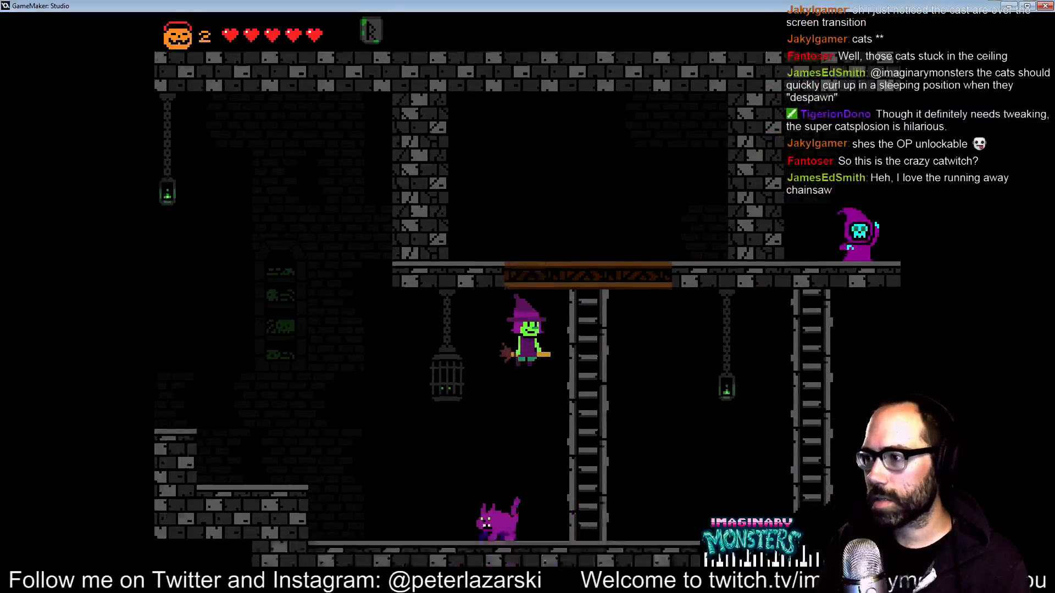
{"action": "key", "text": "Right"}
{"action": "key", "text": "space"}
{"action": "key", "text": "Up"}
{"action": "key", "text": "Left"}
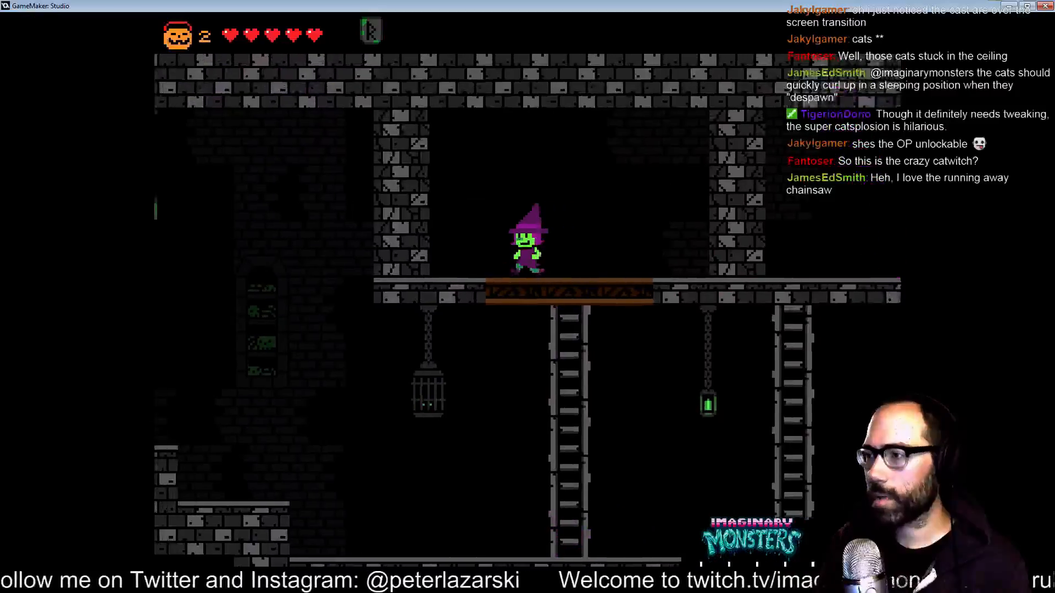
Drop to the floor by the spikes, climb back up, and release a swarm of cats near the pillar.
{"action": "key", "text": "Down"}
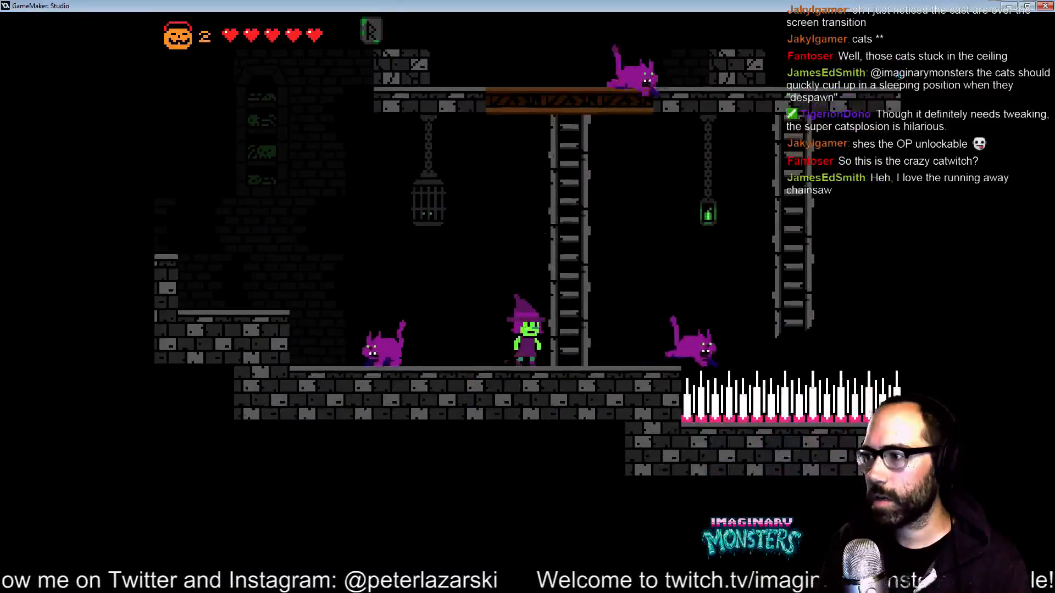
{"action": "key", "text": "space"}
{"action": "key", "text": "Right"}
{"action": "key", "text": "Up"}
{"action": "key", "text": "Right"}
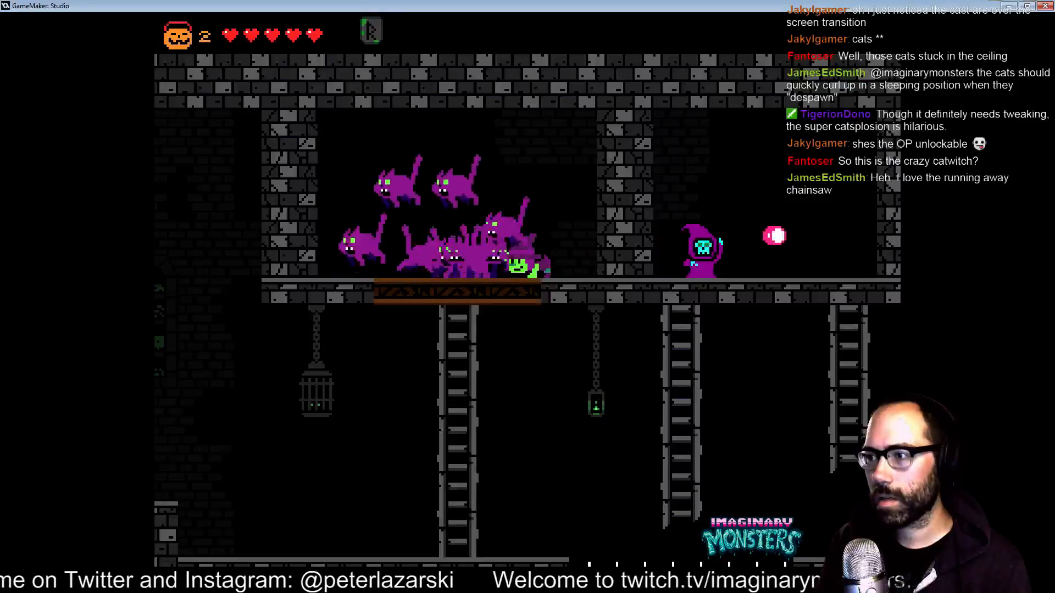
Drop below the wooden platform amid the cat swarm and return to it by the ladder.
{"action": "key", "text": "Left"}
{"action": "key", "text": "Down"}
{"action": "key", "text": "Up"}
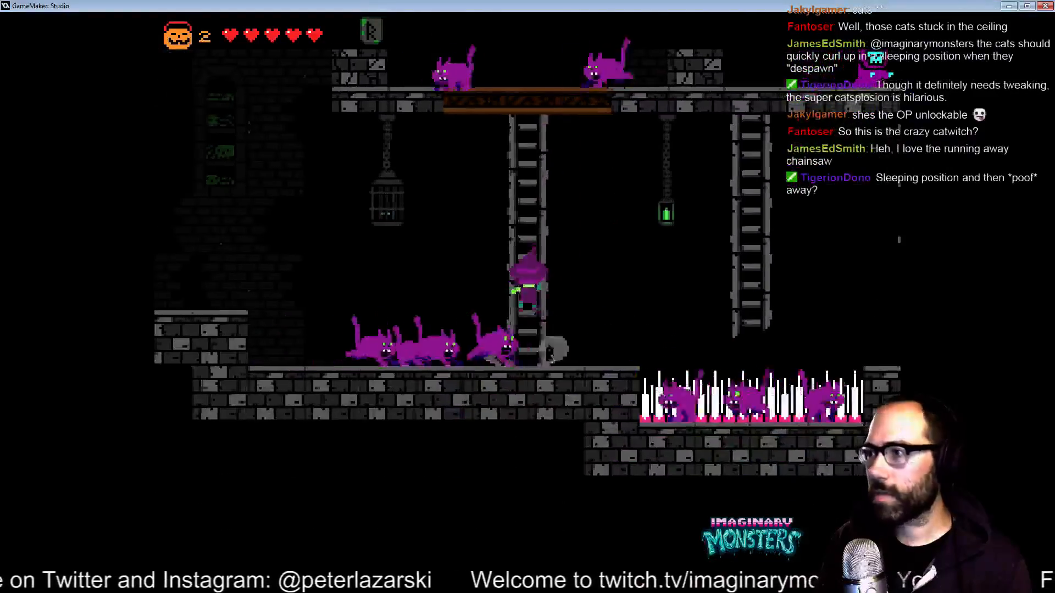
{"action": "key", "text": "Up"}
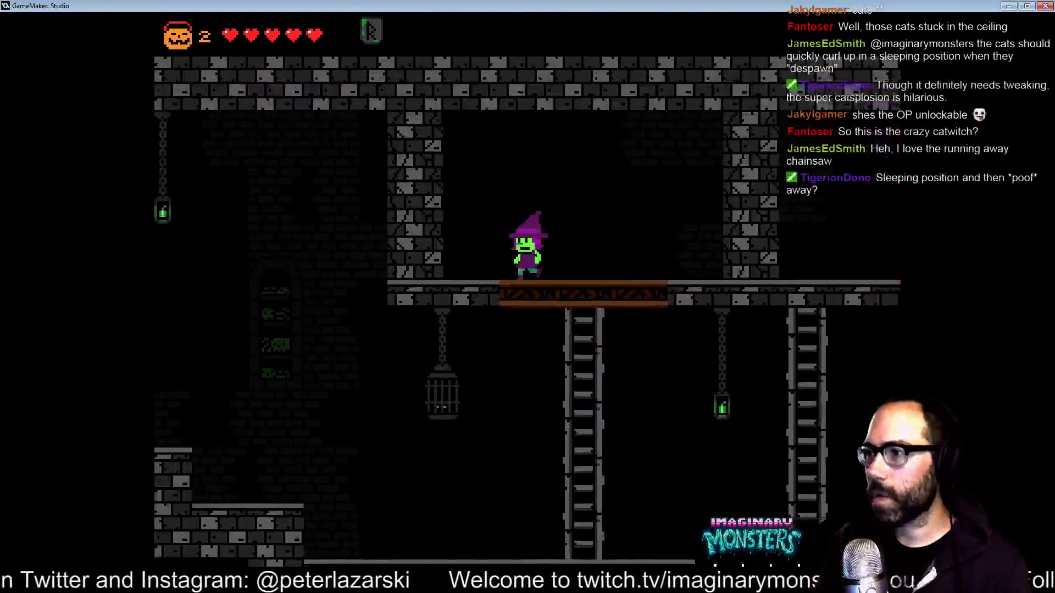
Walk back and forth across the wooden platform near the hooded enemy and release a swarm of cats there.
{"action": "key", "text": "Right"}
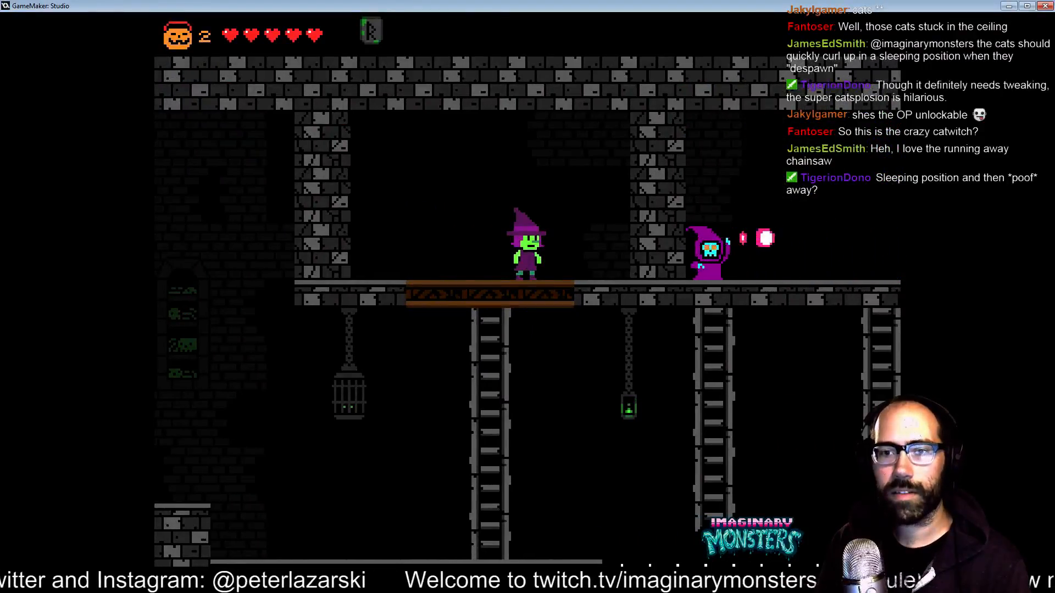
{"action": "key", "text": "Right"}
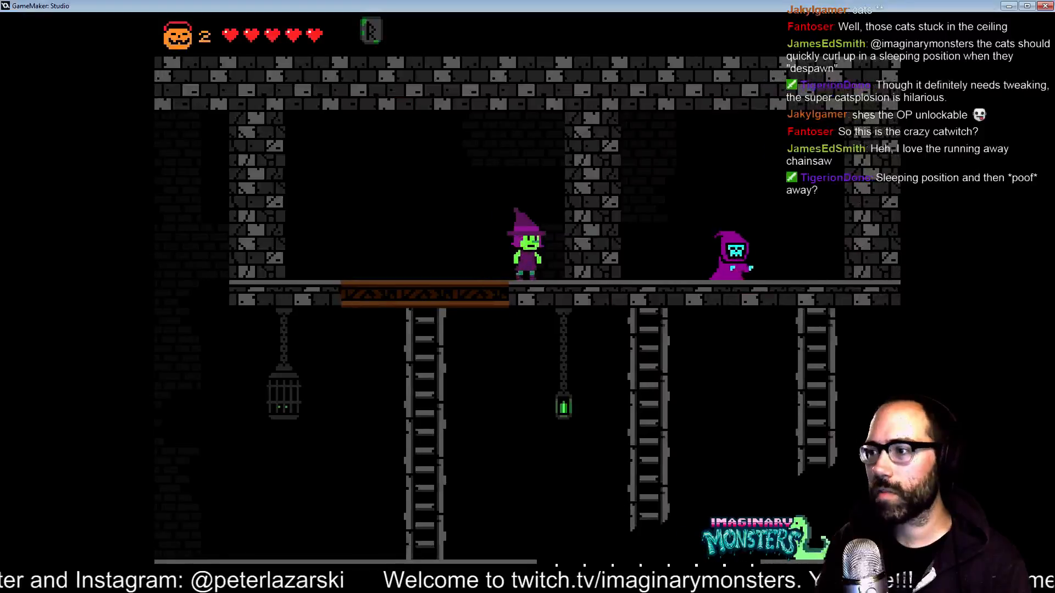
{"action": "key", "text": "Left"}
{"action": "key", "text": "Right"}
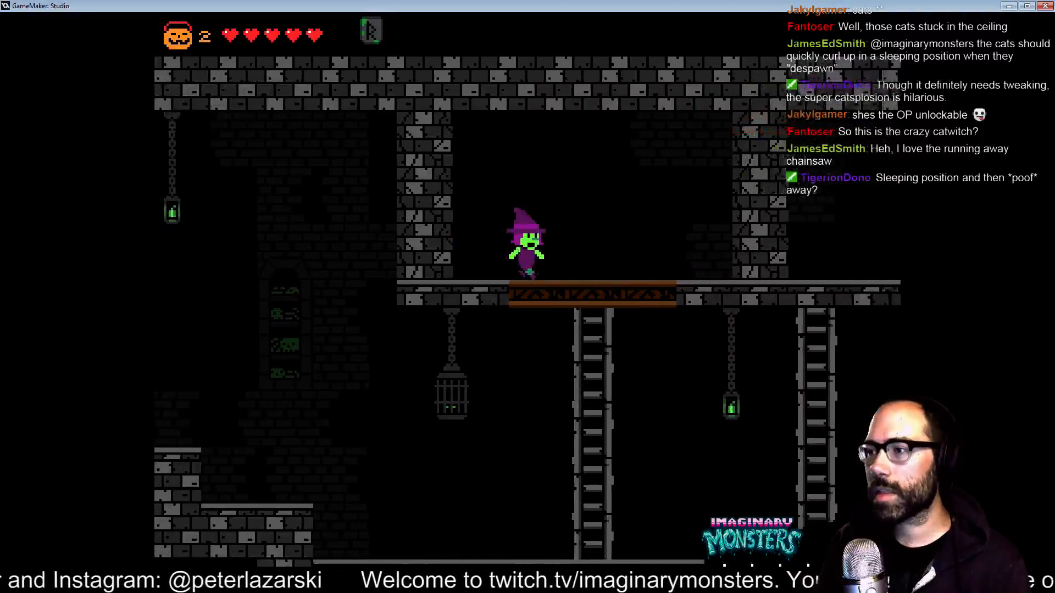
{"action": "key", "text": "Left"}
{"action": "key", "text": "x"}
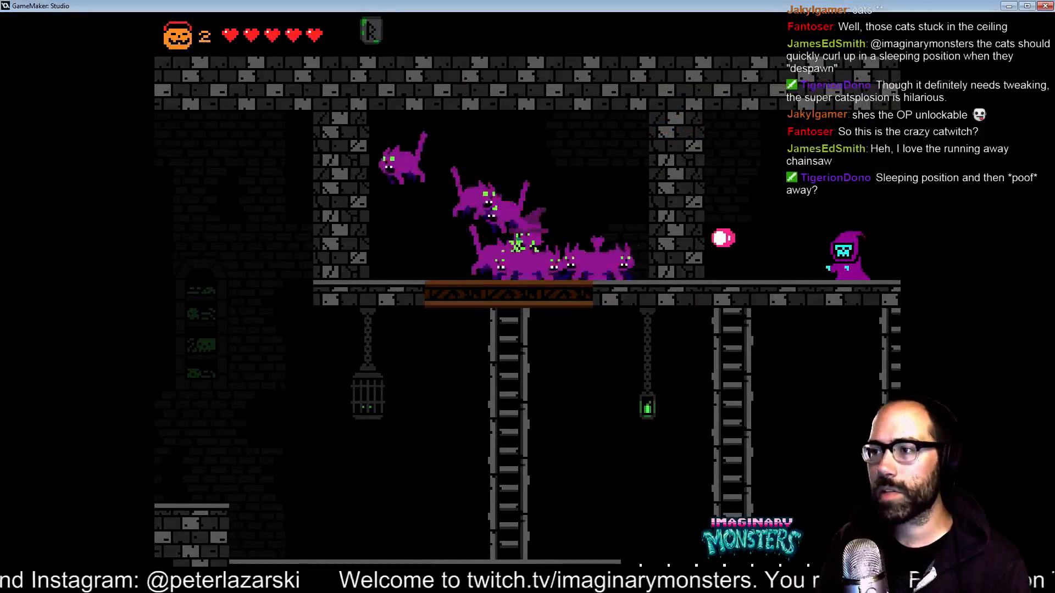
Crouch beside the two brick pillars flanking the wooden platform and attack to break their lower blocks.
{"action": "key", "text": "Left"}
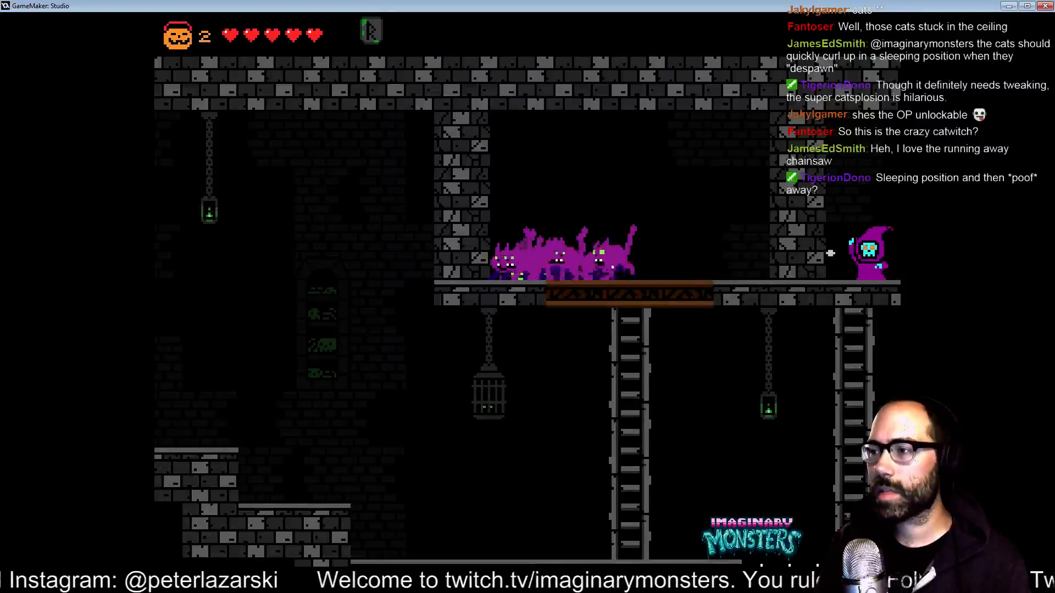
{"action": "key", "text": "Left"}
{"action": "key", "text": "Down"}
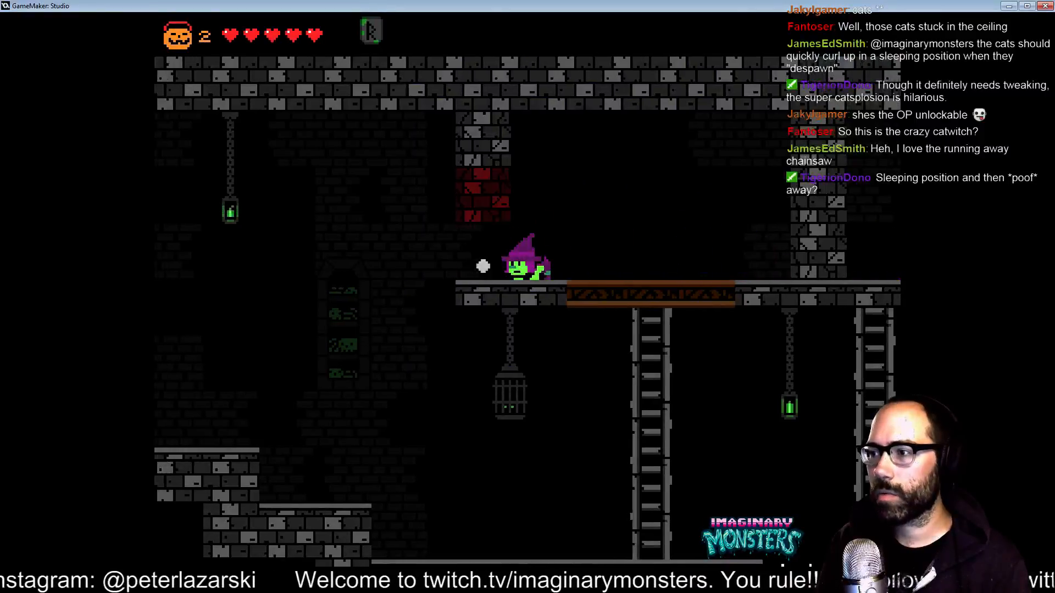
{"action": "key", "text": "Right"}
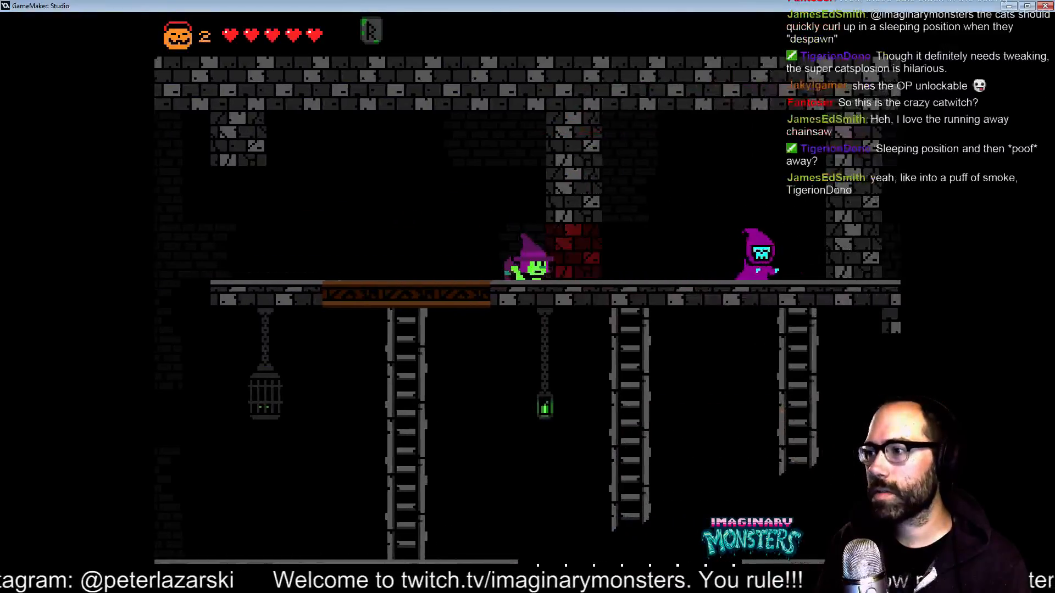
{"action": "key", "text": "Right"}
{"action": "key", "text": "Down"}
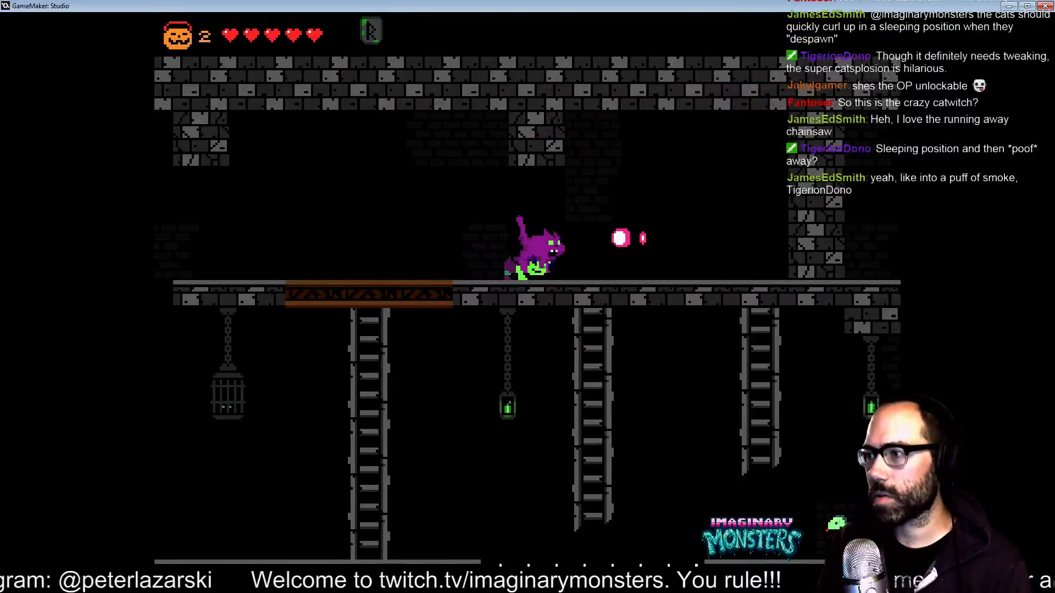
Continue past the ladders while launching cats along the corridor and enter the stone doorway at its end.
{"action": "key", "text": "Right"}
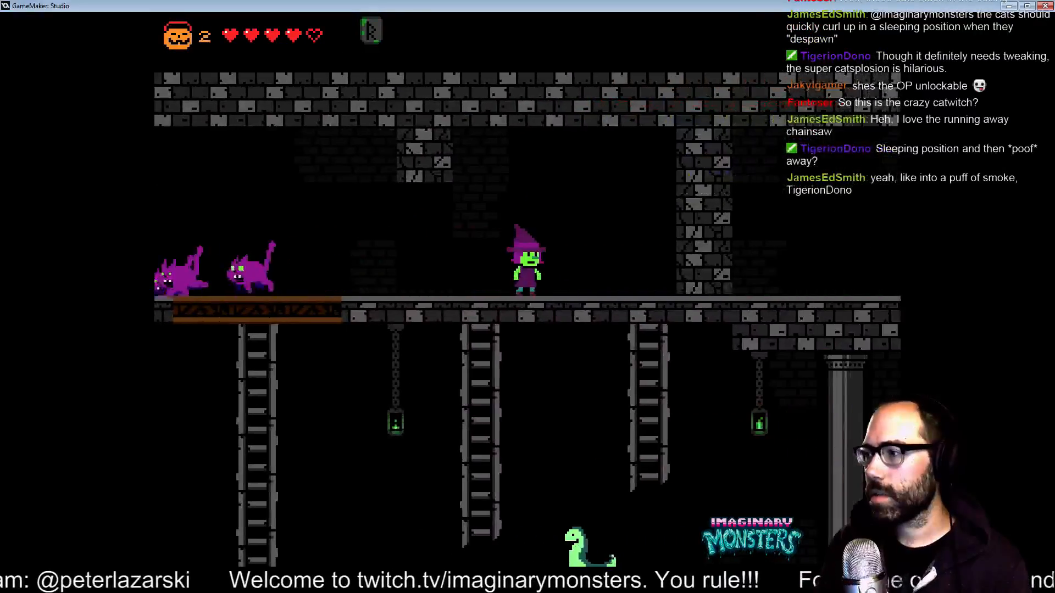
{"action": "key", "text": "x"}
{"action": "key", "text": "Right"}
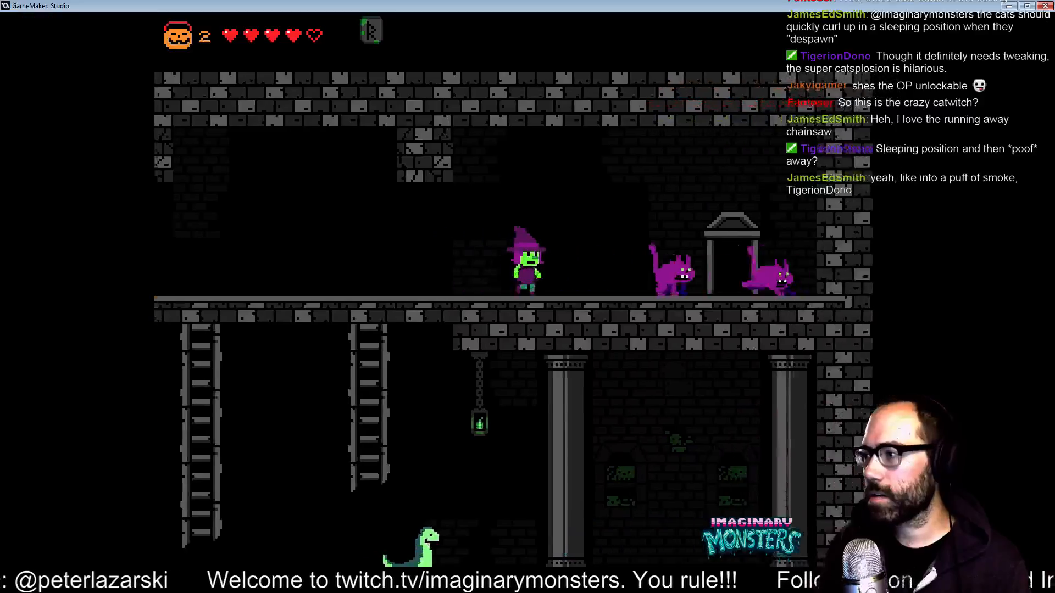
{"action": "key", "text": "z"}
{"action": "key", "text": "Right"}
{"action": "key", "text": "Up"}
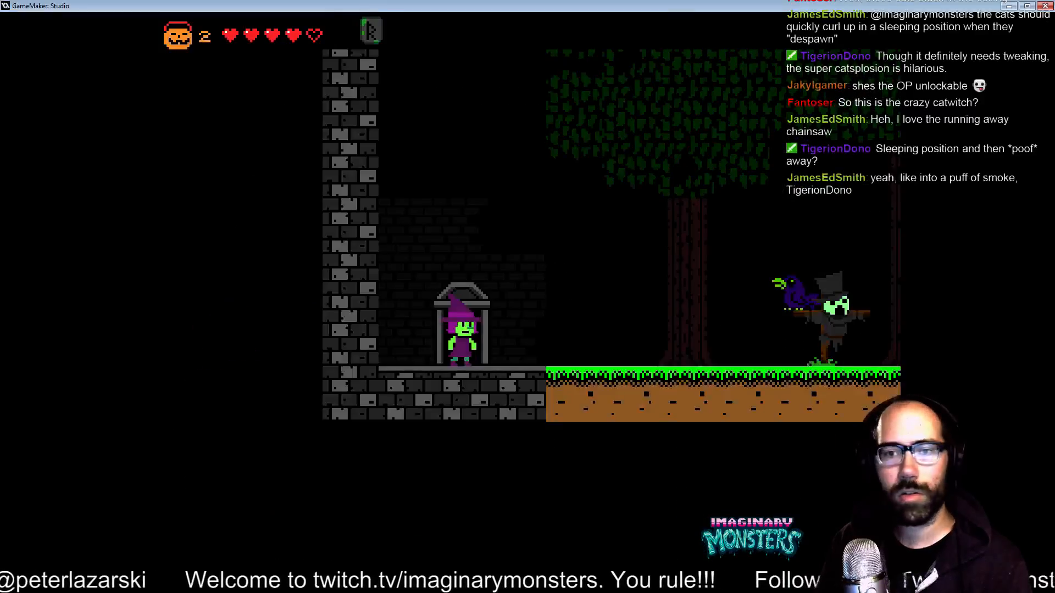
Launch cats at the crow on the first forest scarecrow and crouch during the attack.
{"action": "key", "text": "Right"}
{"action": "key", "text": "x"}
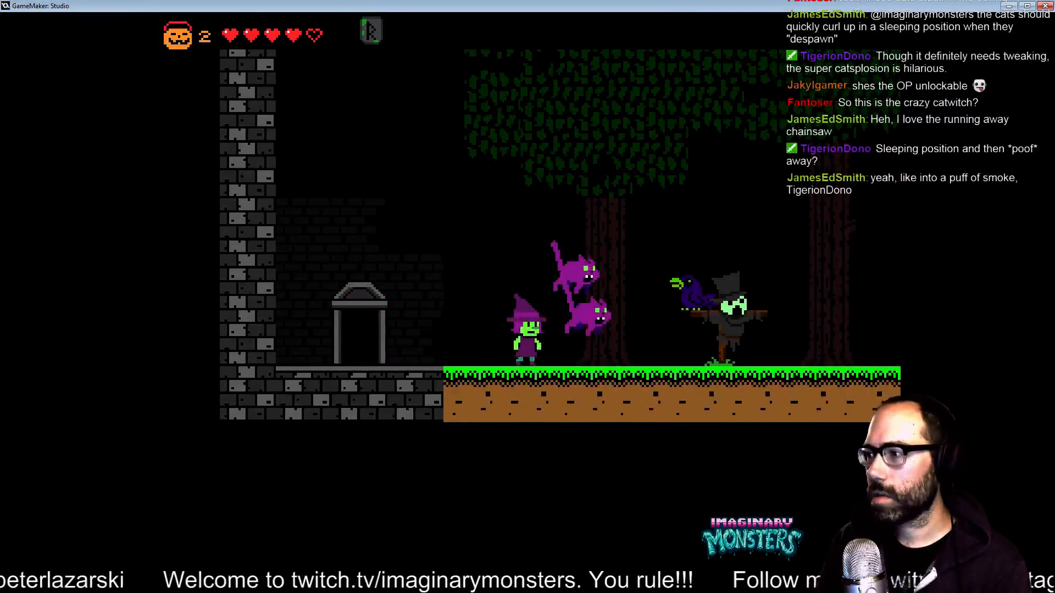
{"action": "key", "text": "x"}
{"action": "key", "text": "x"}
{"action": "key", "text": "x"}
{"action": "key", "text": "Down"}
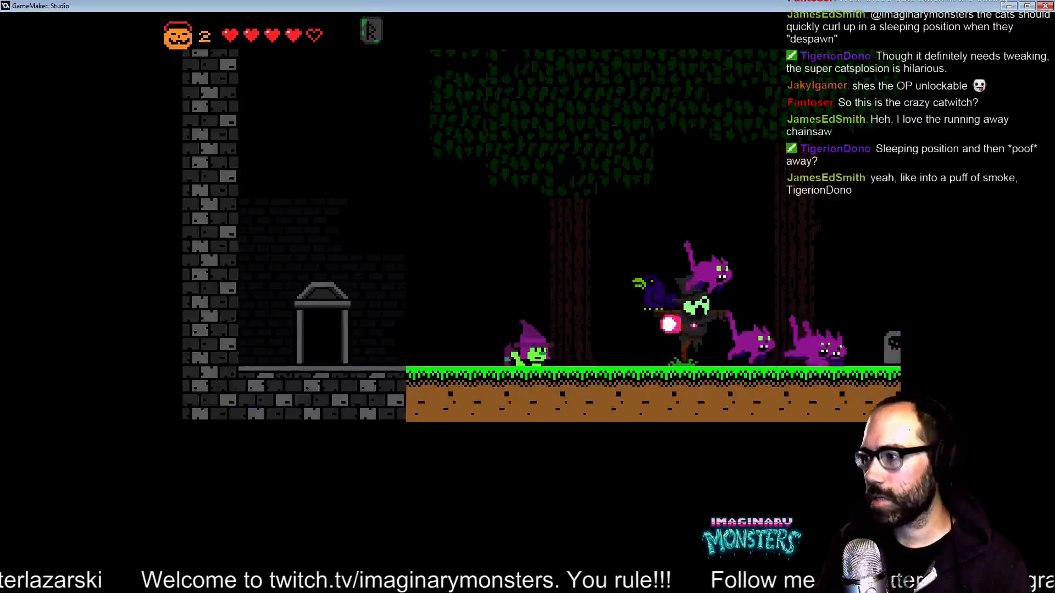
{"action": "key", "text": "x"}
{"action": "key", "text": "x"}
{"action": "key", "text": "Right"}
{"action": "key", "text": "x"}
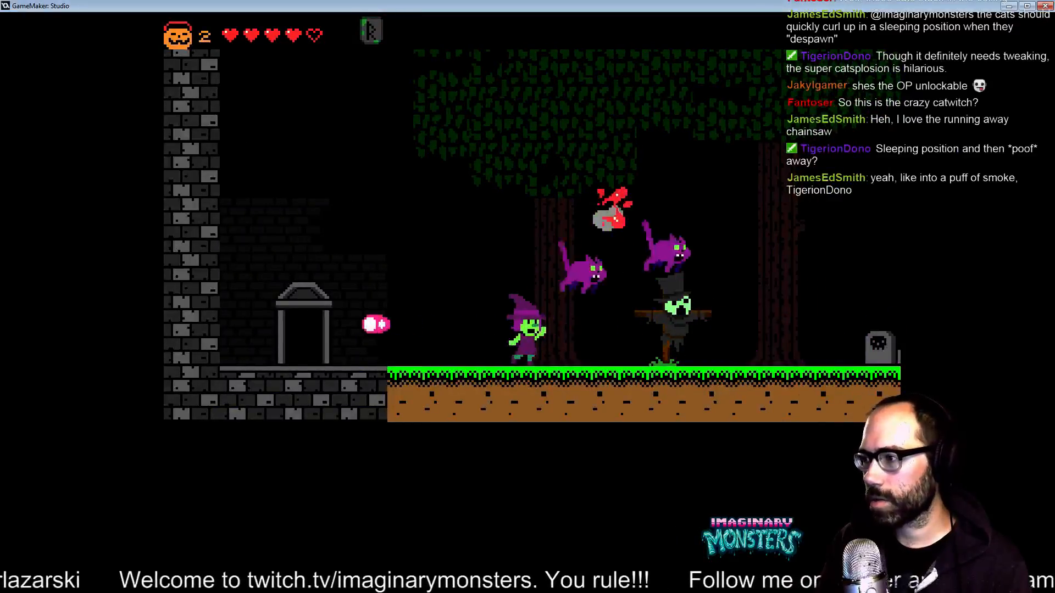
Advance past the tombstone while throwing cats and try to cross the first spike pit on the broom.
{"action": "key", "text": "x"}
{"action": "key", "text": "Right"}
{"action": "key", "text": "x"}
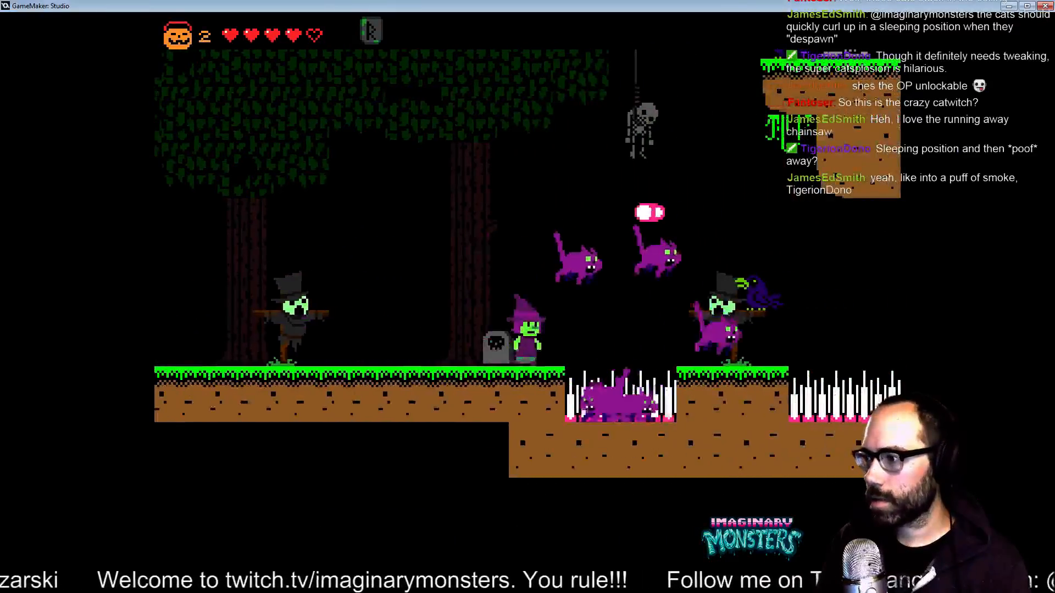
{"action": "key", "text": "x"}
{"action": "key", "text": "z"}
{"action": "key", "text": "x"}
{"action": "key", "text": "Right"}
{"action": "key", "text": "x"}
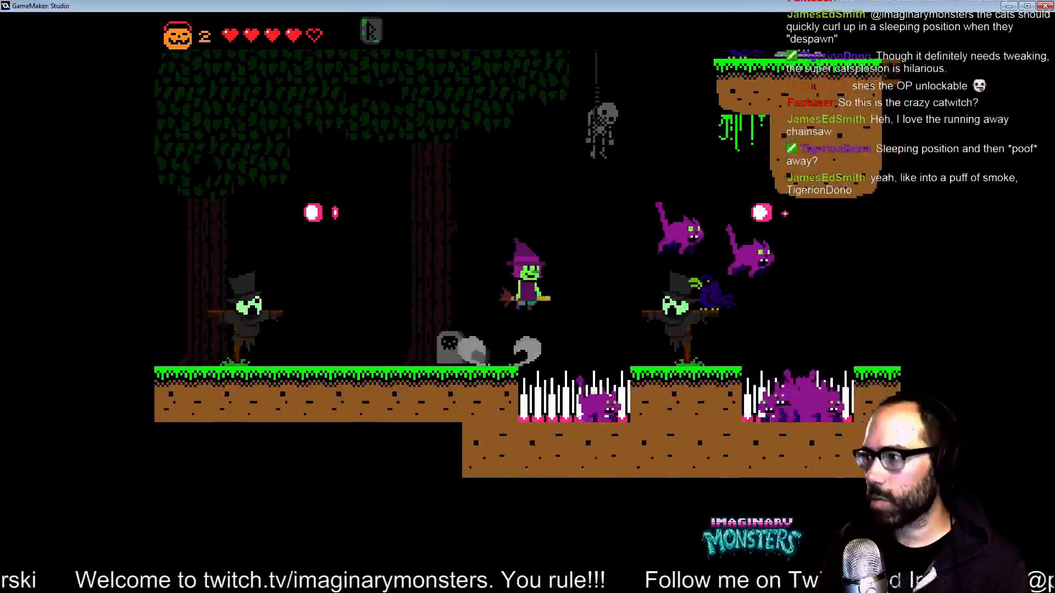
{"action": "key", "text": "z"}
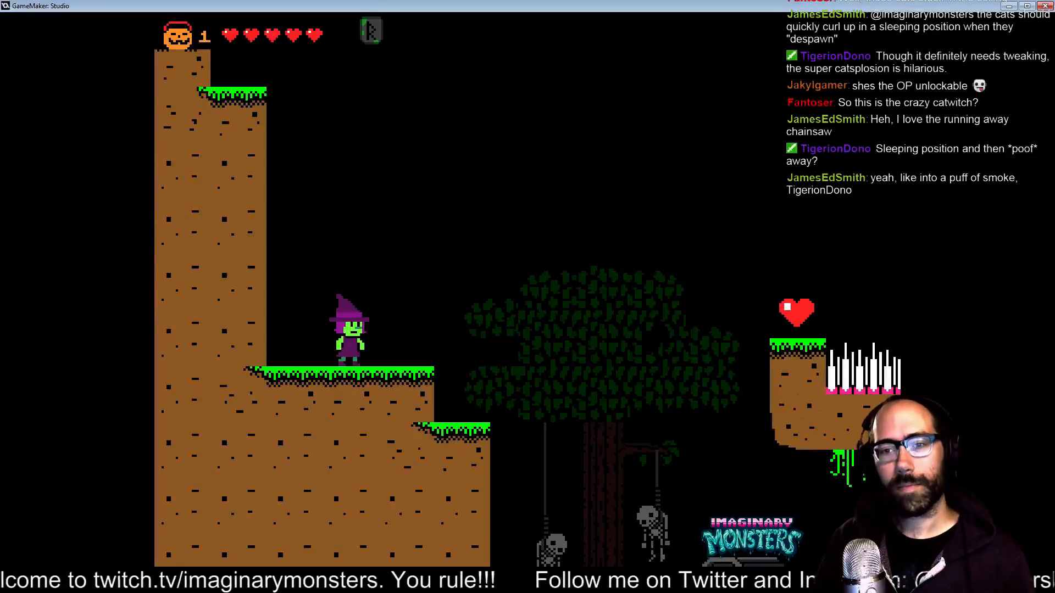
Quit the playtest, close room rm_level03_07 keeping its changes, and save the project.
{"action": "key", "text": "Escape"}
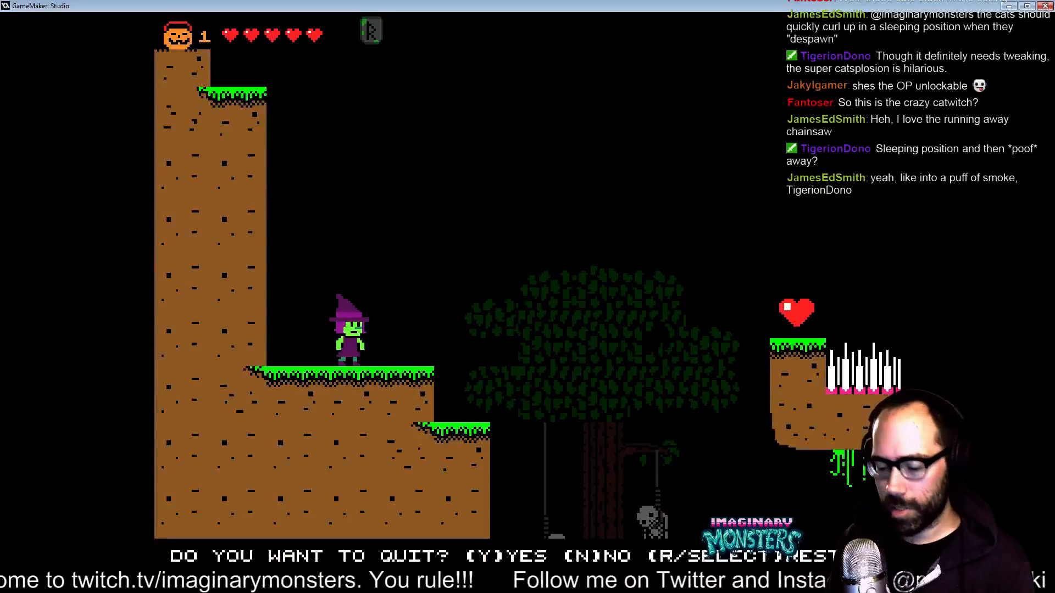
{"action": "key", "text": "y"}
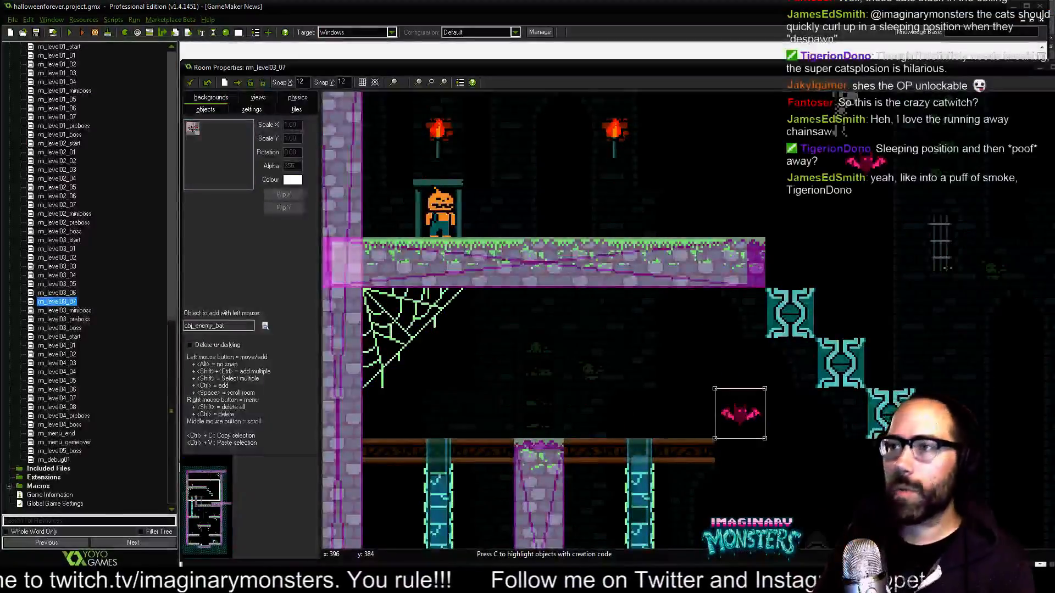
{"action": "left_click", "coordinate": [190, 82]}
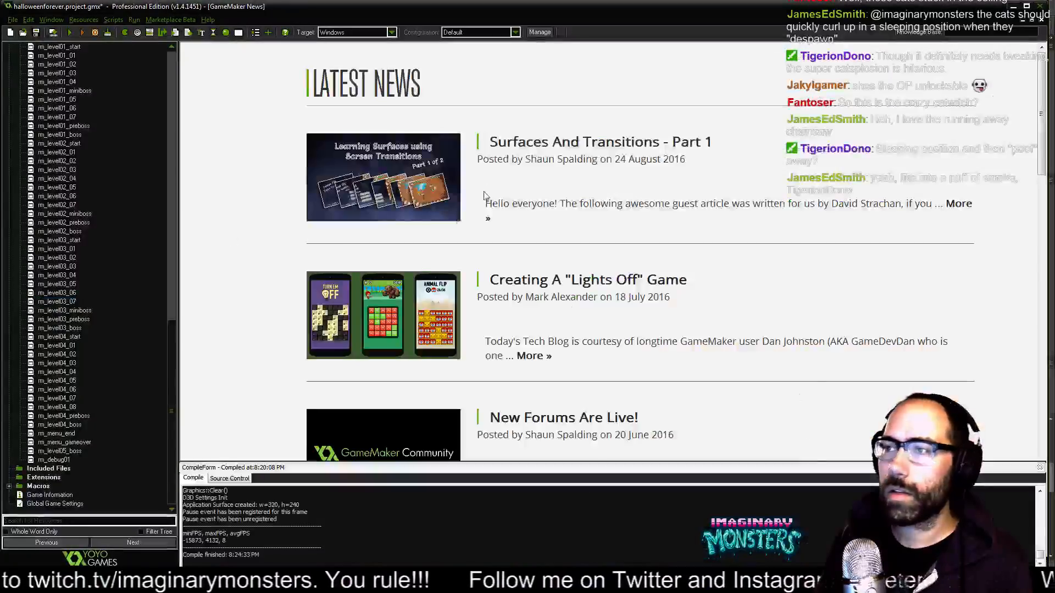
{"action": "key", "text": "ctrl+s"}
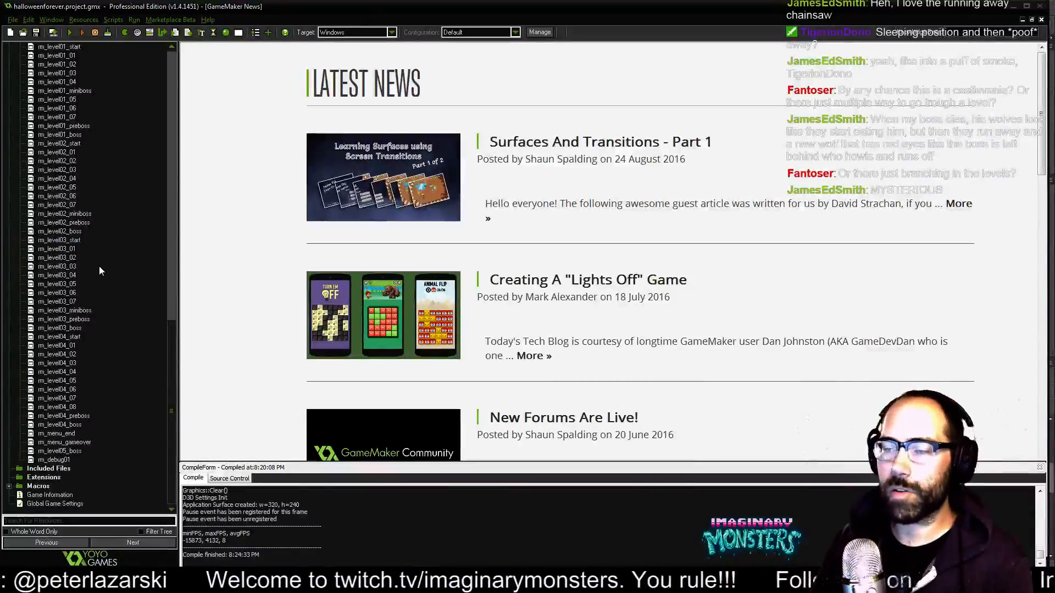
Select room rm_level02_02 and browse the resource tree back up to the objects.
{"action": "left_click", "coordinate": [171, 334]}
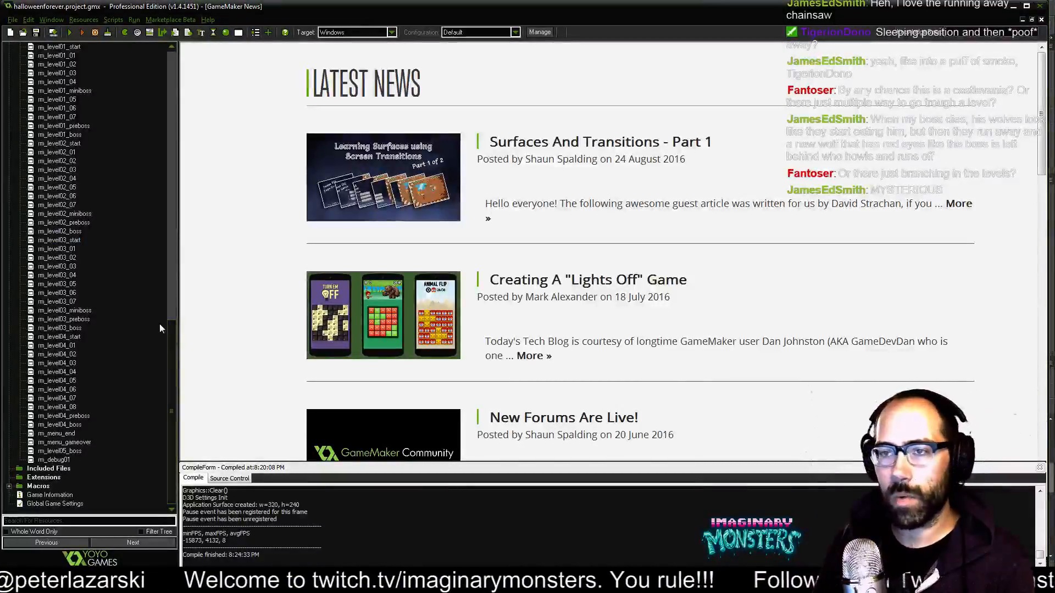
{"action": "left_click", "coordinate": [57, 161]}
{"action": "scroll", "coordinate": [57, 161], "scroll_direction": "up", "scroll_amount": 10}
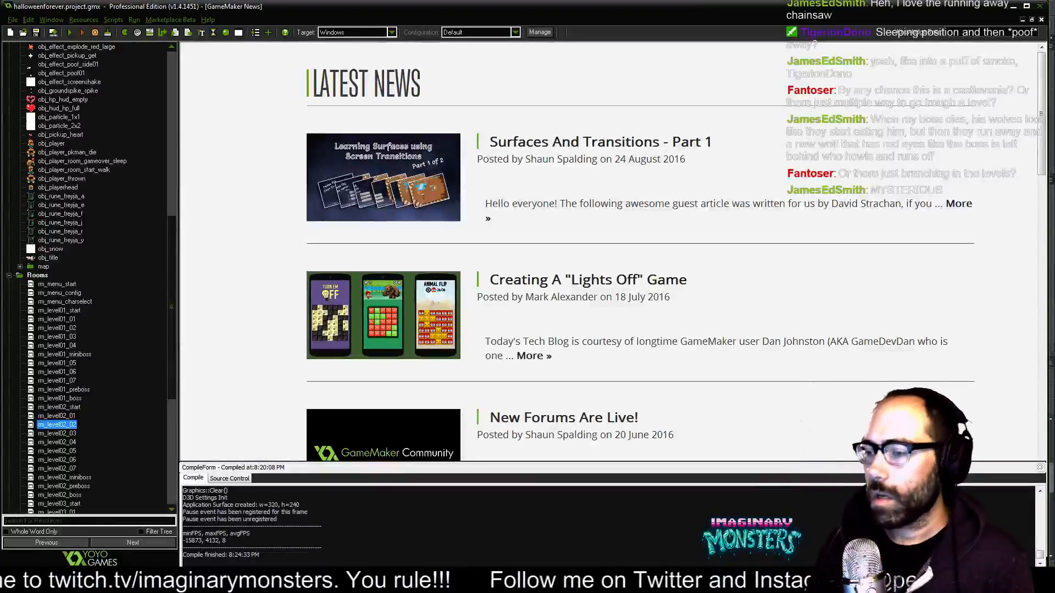
Switch to Photoshop, show hf_world04.psd in full screen, and bring up the halloweenforever folder window.
{"action": "key", "text": "alt+Tab"}
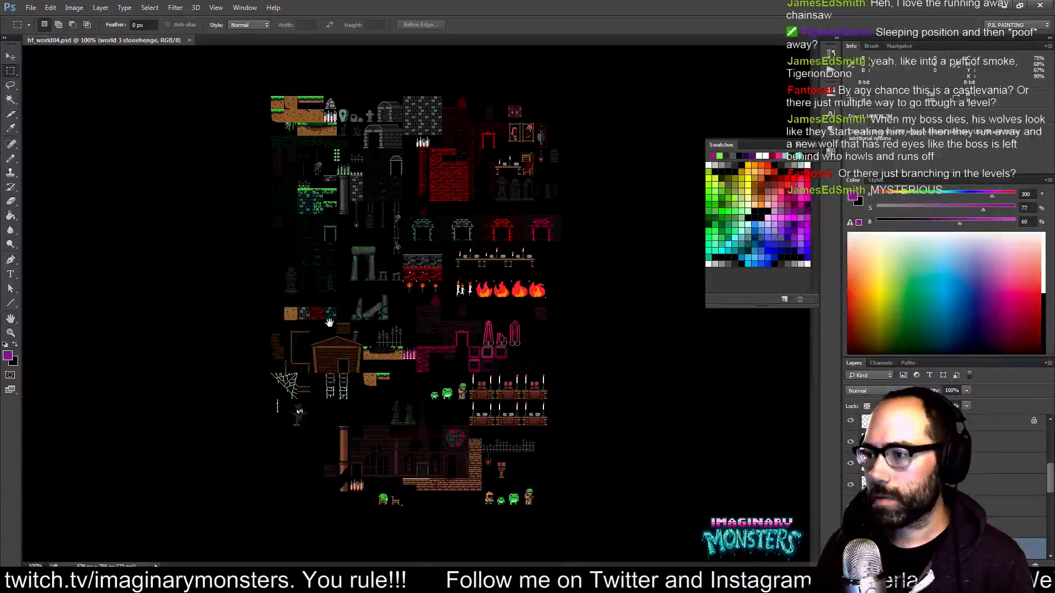
{"action": "key", "text": "f"}
{"action": "key", "text": "f"}
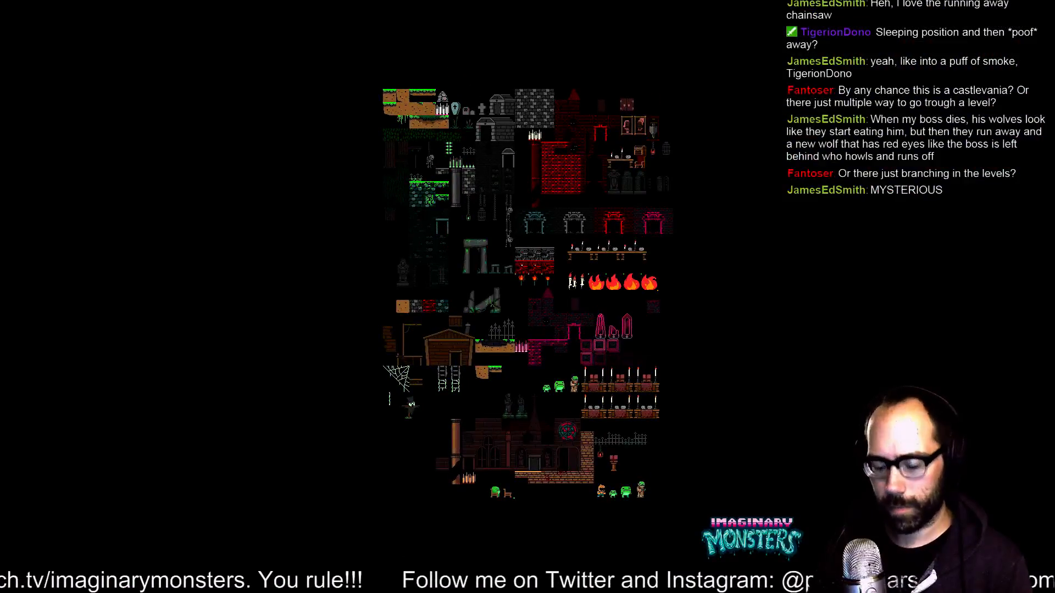
{"action": "key", "text": "alt+Tab"}
{"action": "key", "text": "alt+Tab"}
{"action": "key", "text": "alt+Tab"}
{"action": "key", "text": "alt+Tab"}
{"action": "key", "text": "alt+Tab"}
{"action": "key", "text": "alt+Tab"}
{"action": "key", "text": "alt+Tab"}
{"action": "key", "text": "alt+Tab"}
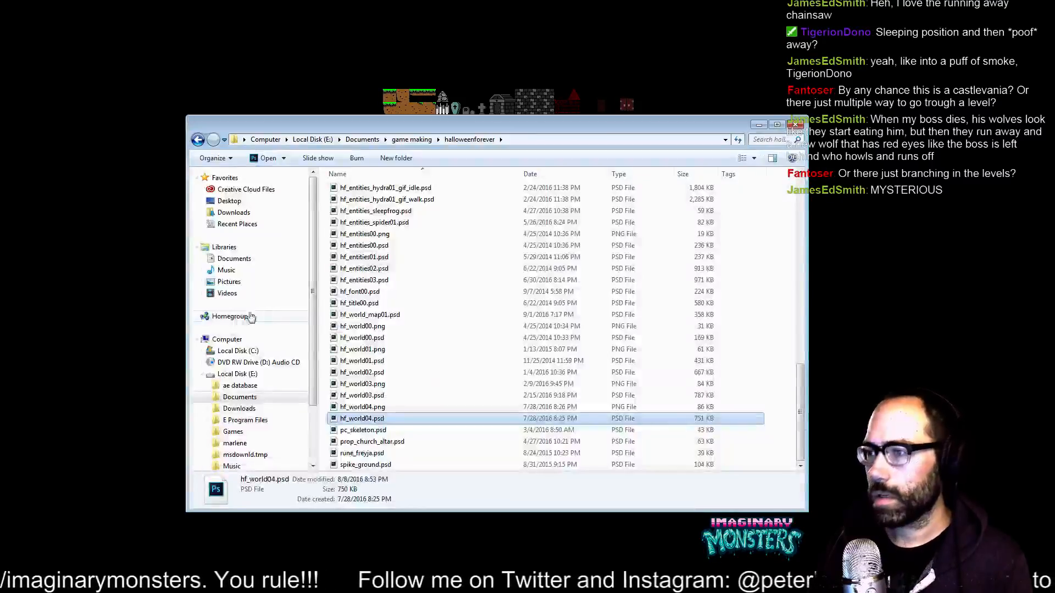
Bring up the witch sprite sheet hf_entities_characters_witch01.psd and show its solid blue background layer.
{"action": "left_click_drag", "start_coordinate": [596, 122], "coordinate": [0, 137]}
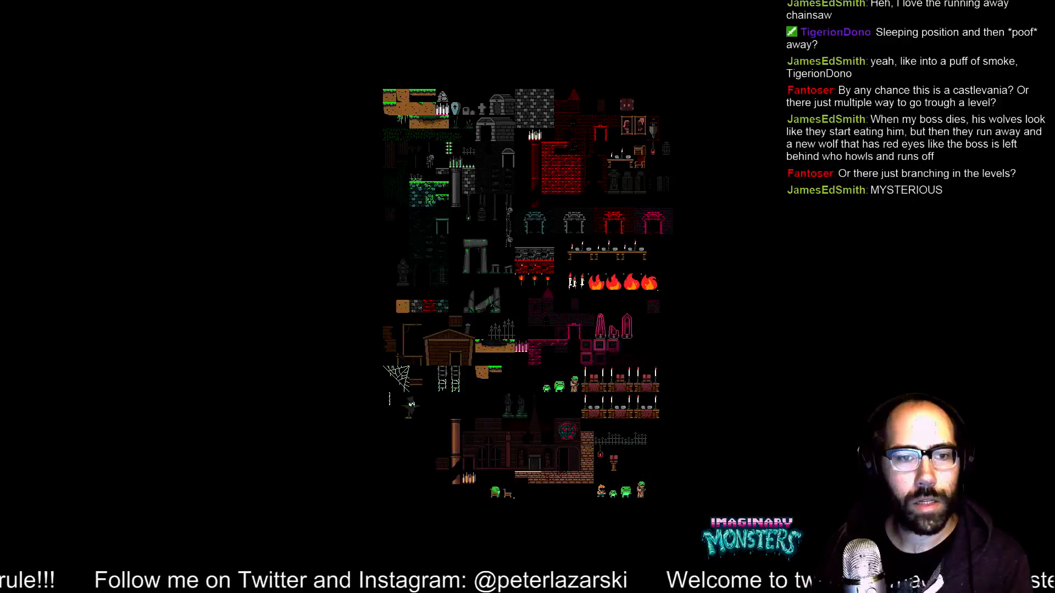
{"action": "key", "text": "ctrl+Tab"}
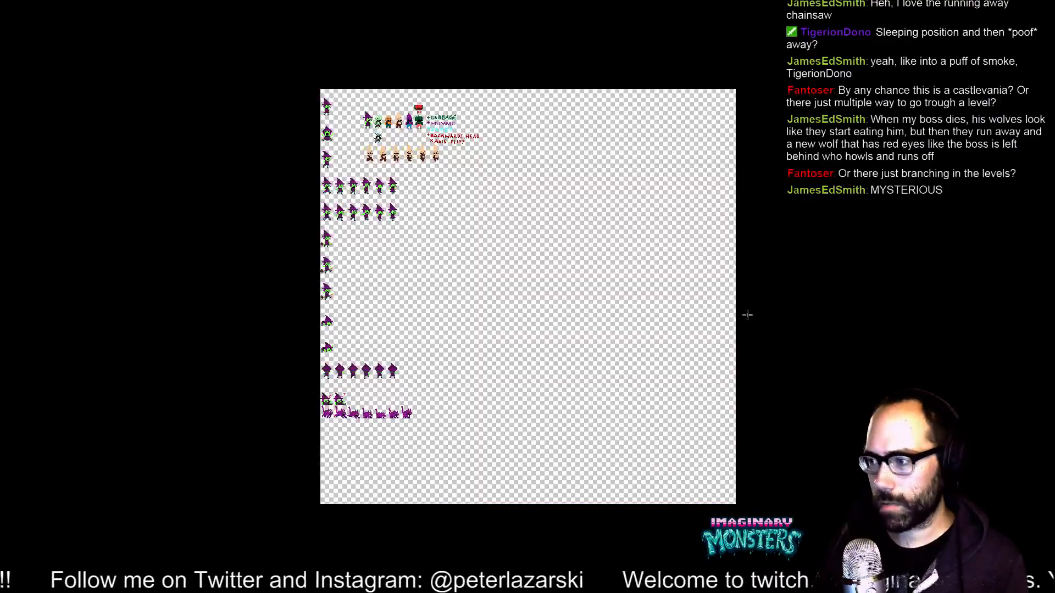
{"action": "key", "text": "f"}
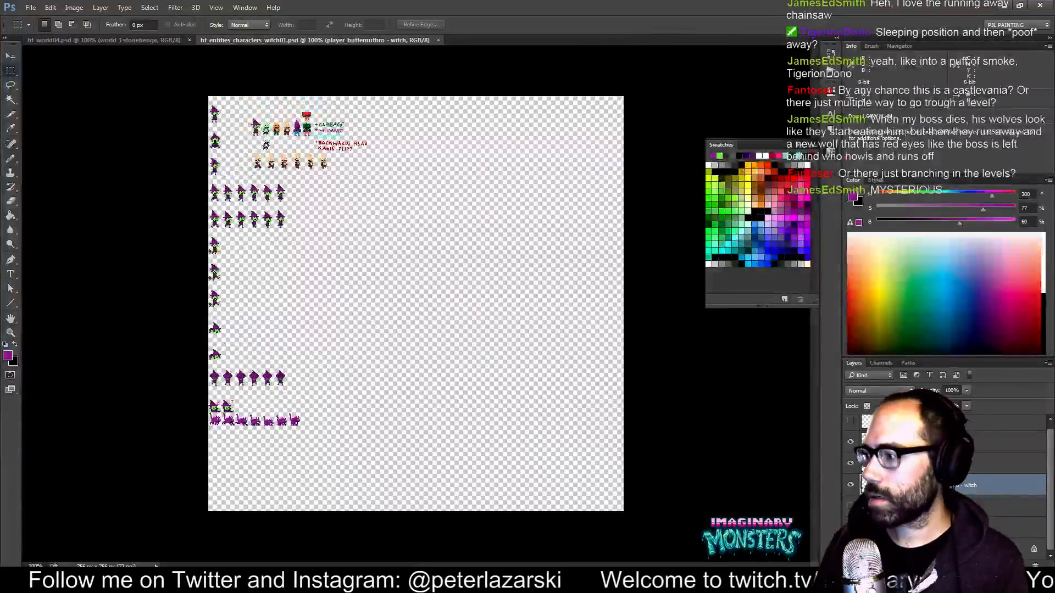
{"action": "left_click", "coordinate": [851, 548]}
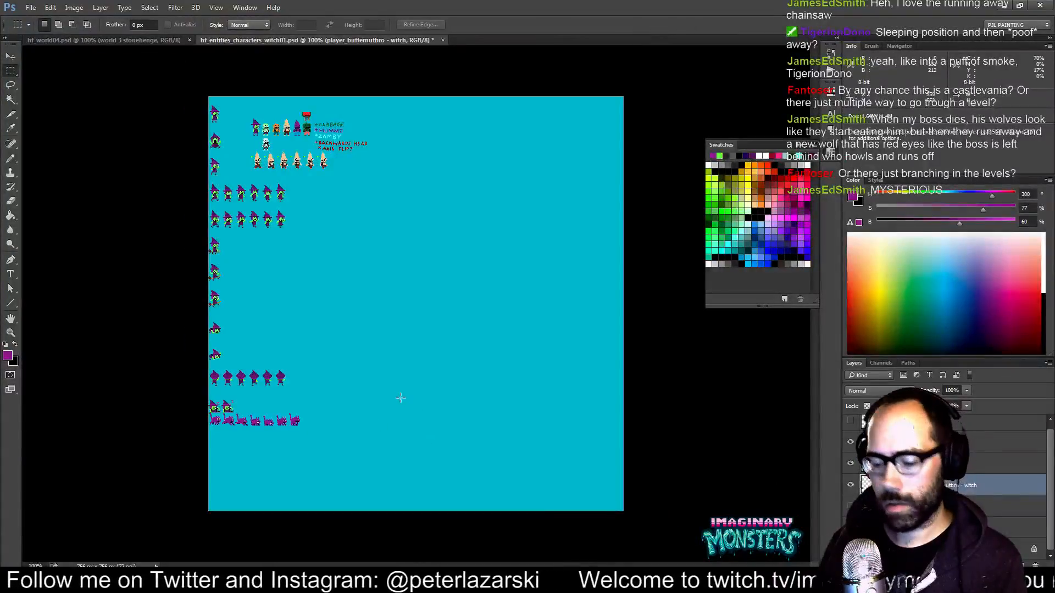
{"action": "key", "text": "f"}
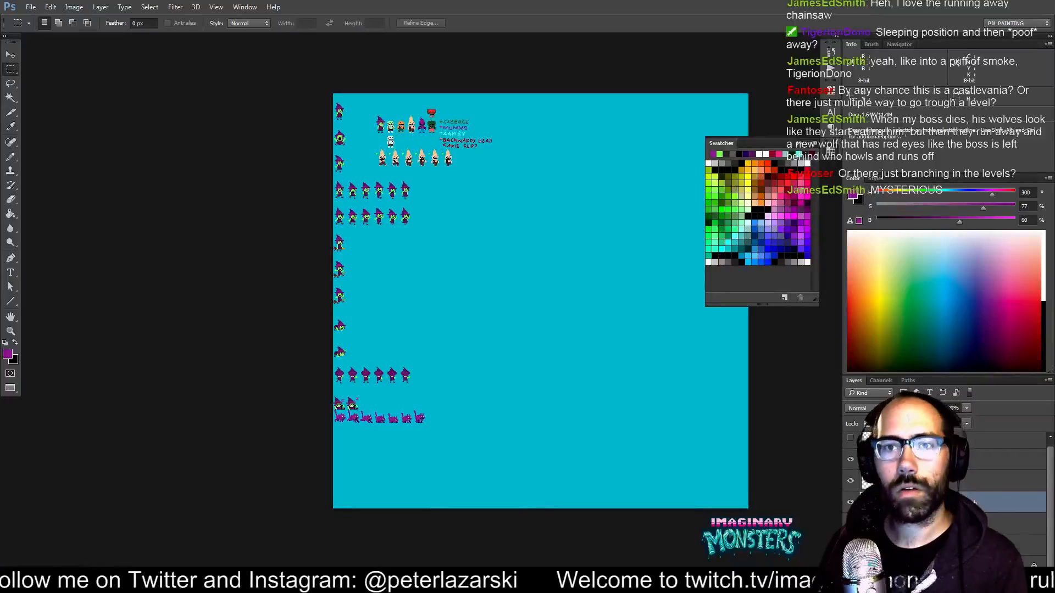
Zoom in on the row of purple cat sprites, activate the Move tool, and show the grid.
{"action": "key", "text": "z"}
{"action": "left_click", "coordinate": [427, 427]}
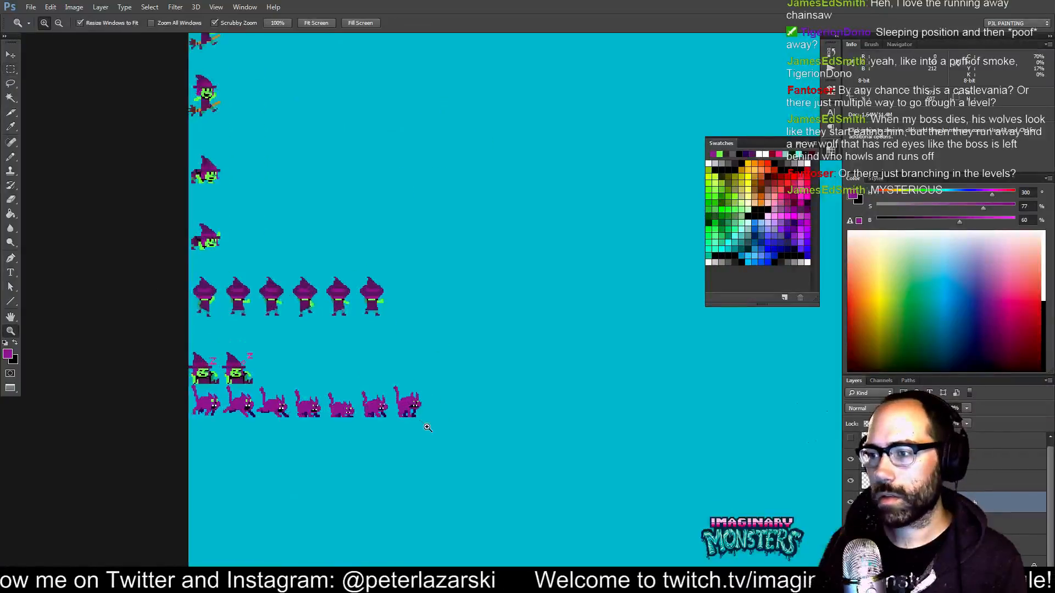
{"action": "left_click", "coordinate": [428, 427]}
{"action": "left_click_drag", "start_coordinate": [258, 428], "coordinate": [432, 327]}
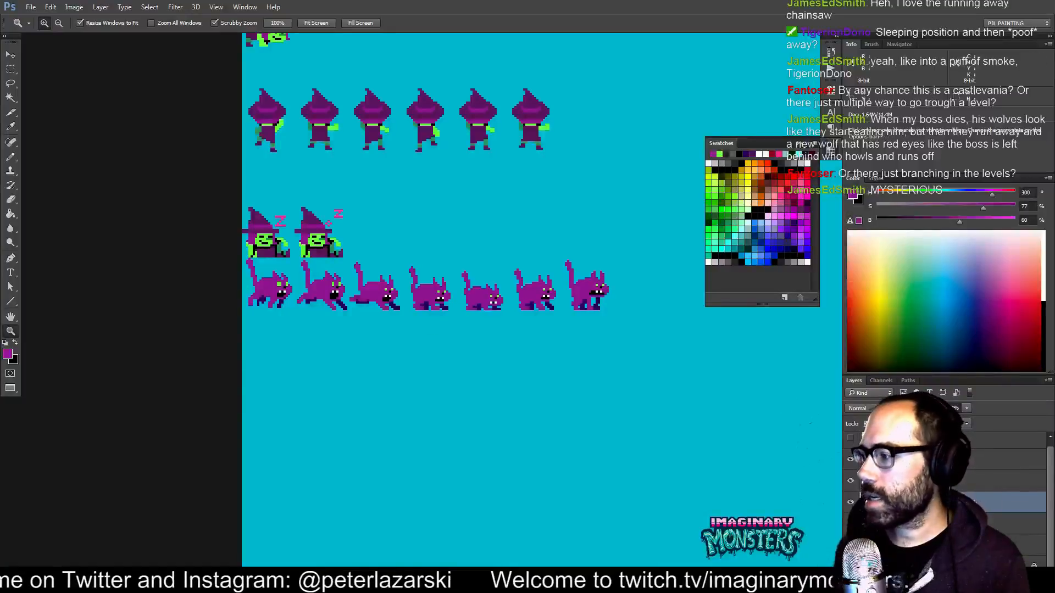
{"action": "key", "text": "v"}
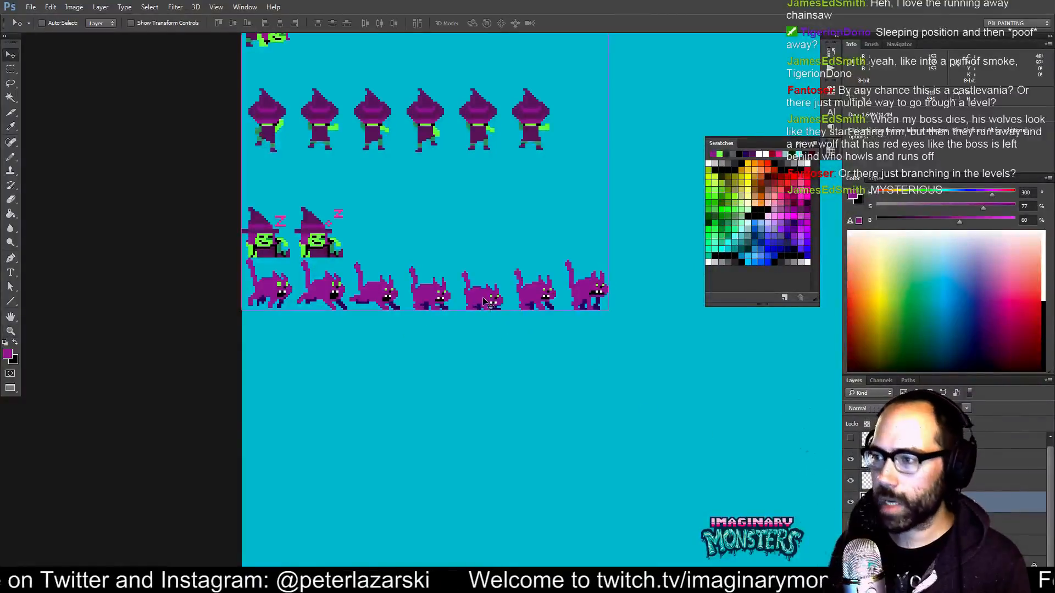
{"action": "key", "text": "ctrl+apostrophe"}
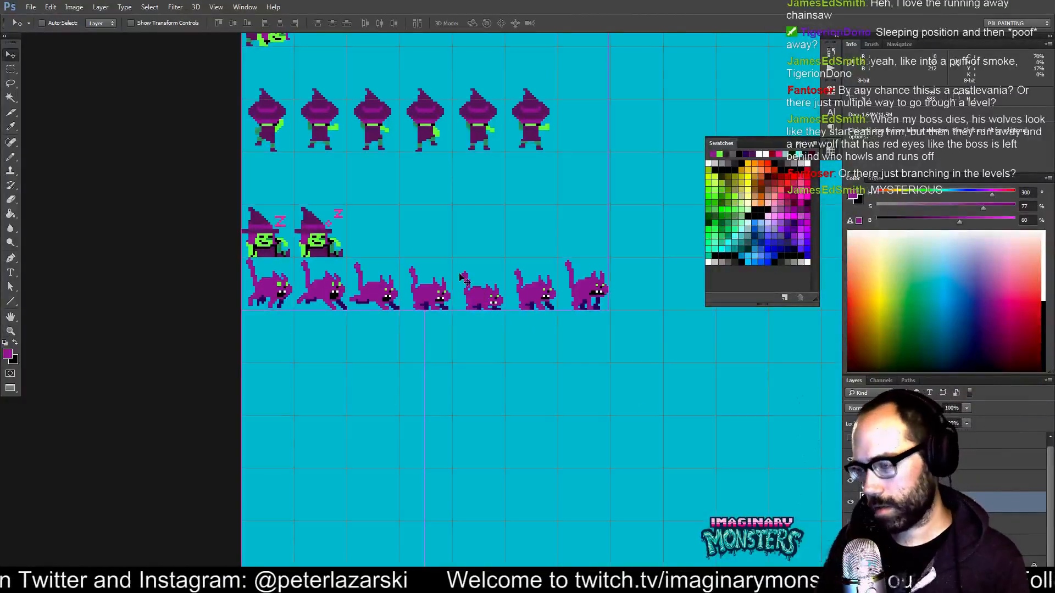
Duplicate the row of seven purple cat sprites two grid rows below the original row.
{"action": "key", "text": "z"}
{"action": "left_click_drag", "start_coordinate": [454, 312], "coordinate": [462, 257]}
{"action": "key", "text": "m"}
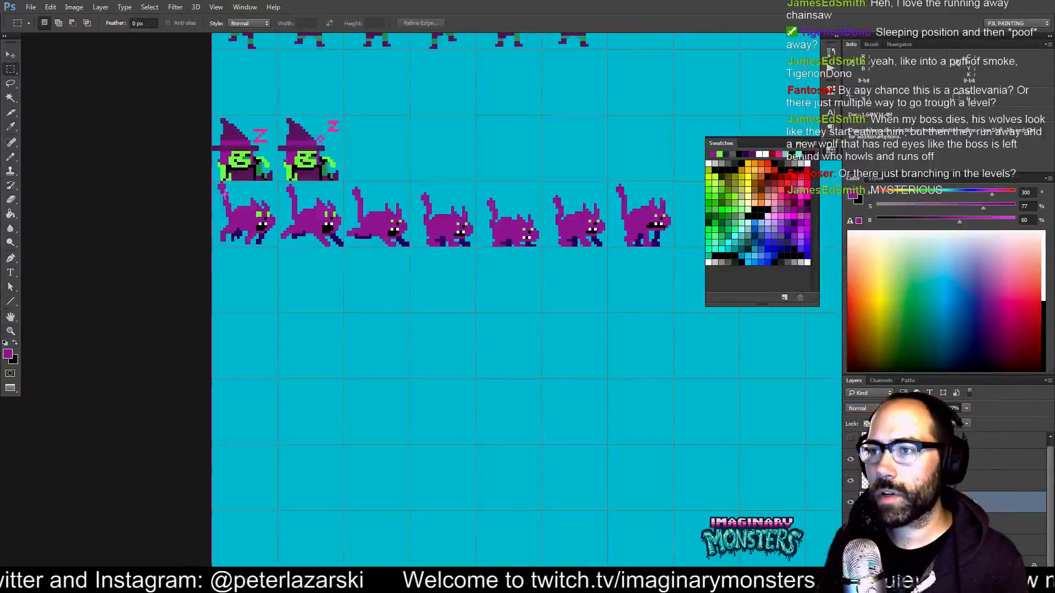
{"action": "left_click_drag", "start_coordinate": [340, 259], "coordinate": [702, 298]}
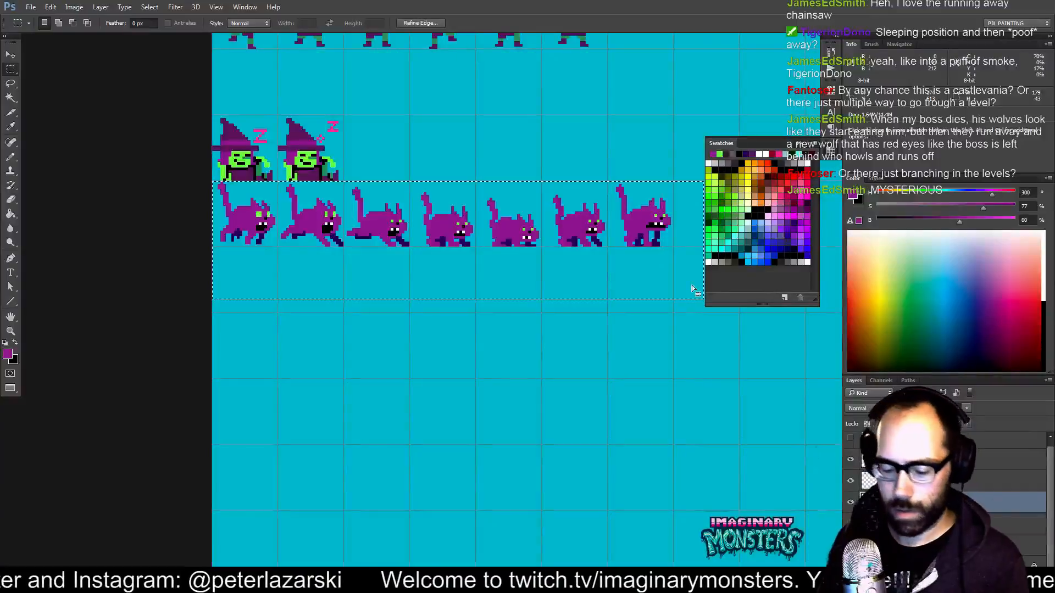
{"action": "key", "text": "v"}
{"action": "key", "text": "alt+shift+Down"}
{"action": "key", "text": "shift+Down"}
{"action": "key", "text": "shift+Down"}
{"action": "key", "text": "shift+Down"}
{"action": "key", "text": "shift+Down"}
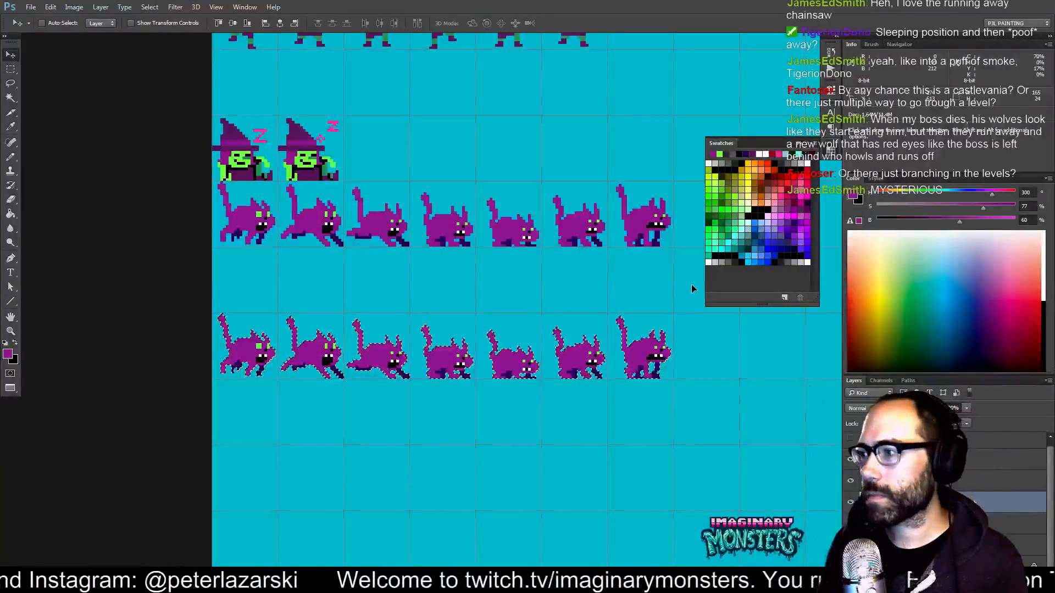
{"action": "key", "text": "ctrl+d"}
Select the copied cat row up to the grid edges and fill the background behind its sprites with bright green.
{"action": "key", "text": "z"}
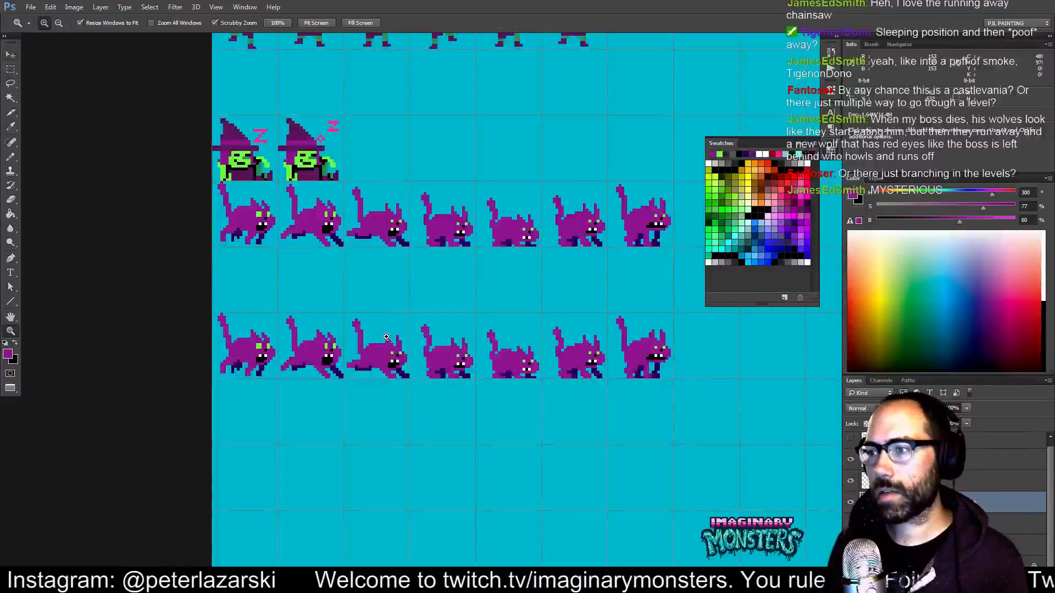
{"action": "left_click", "coordinate": [386, 338]}
{"action": "mouse_move", "coordinate": [417, 289]}
{"action": "left_mouse_down"}
{"action": "mouse_move", "coordinate": [444, 305]}
{"action": "mouse_move", "coordinate": [432, 288]}
{"action": "left_mouse_up"}
{"action": "key", "text": "v"}
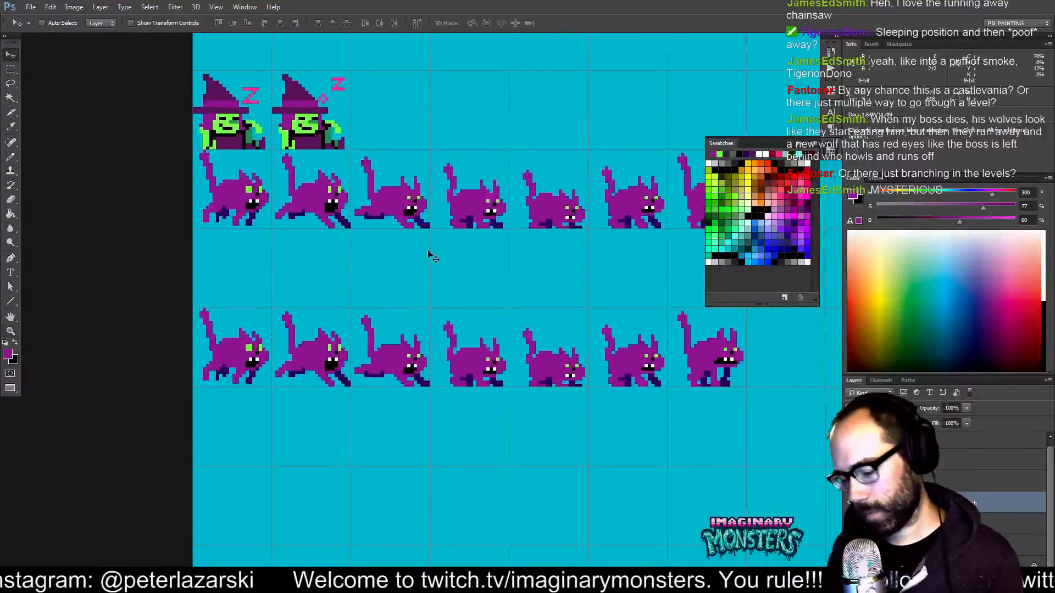
{"action": "key", "text": "m"}
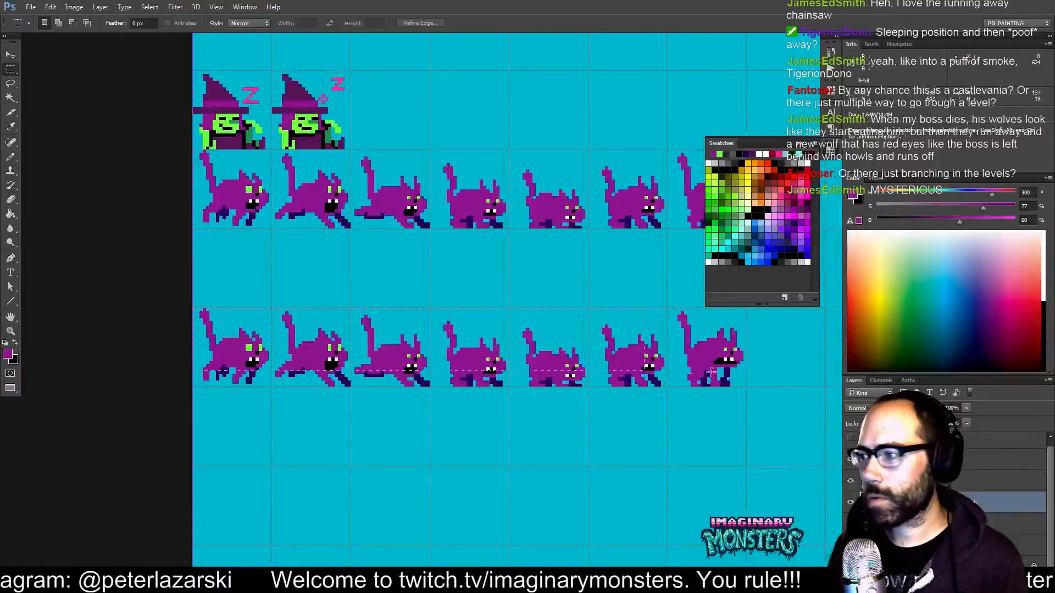
{"action": "left_click_drag", "start_coordinate": [732, 382], "coordinate": [746, 387]}
{"action": "left_click_drag", "start_coordinate": [737, 382], "coordinate": [679, 388]}
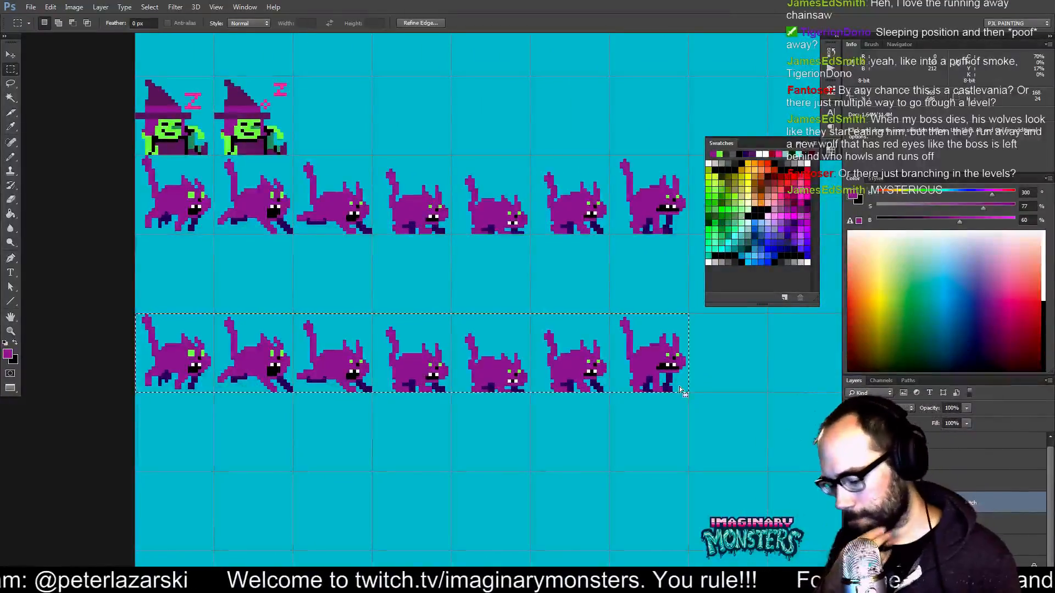
{"action": "key", "text": "v"}
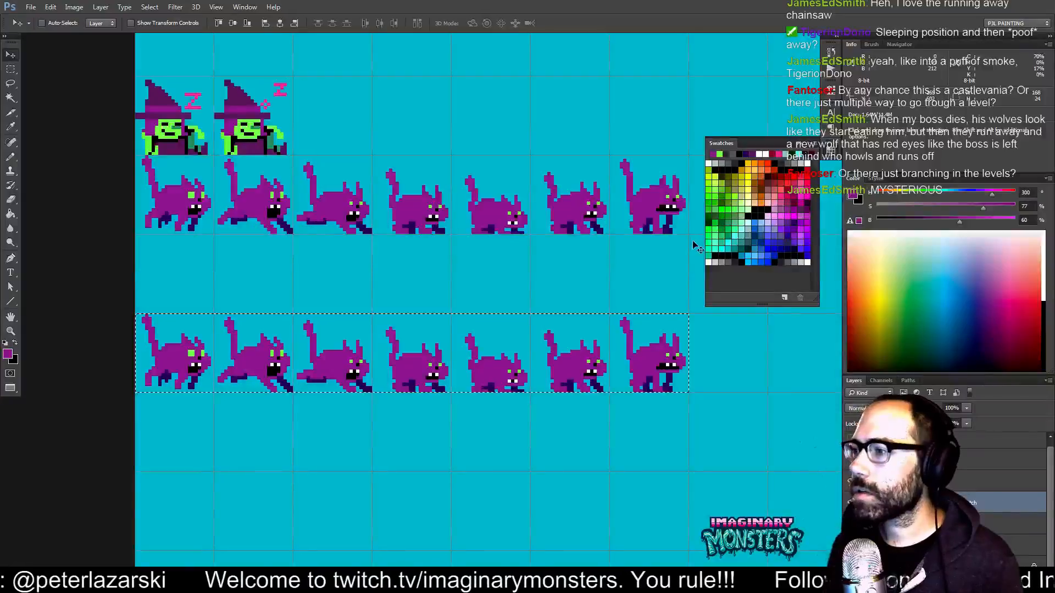
{"action": "left_click", "coordinate": [719, 154]}
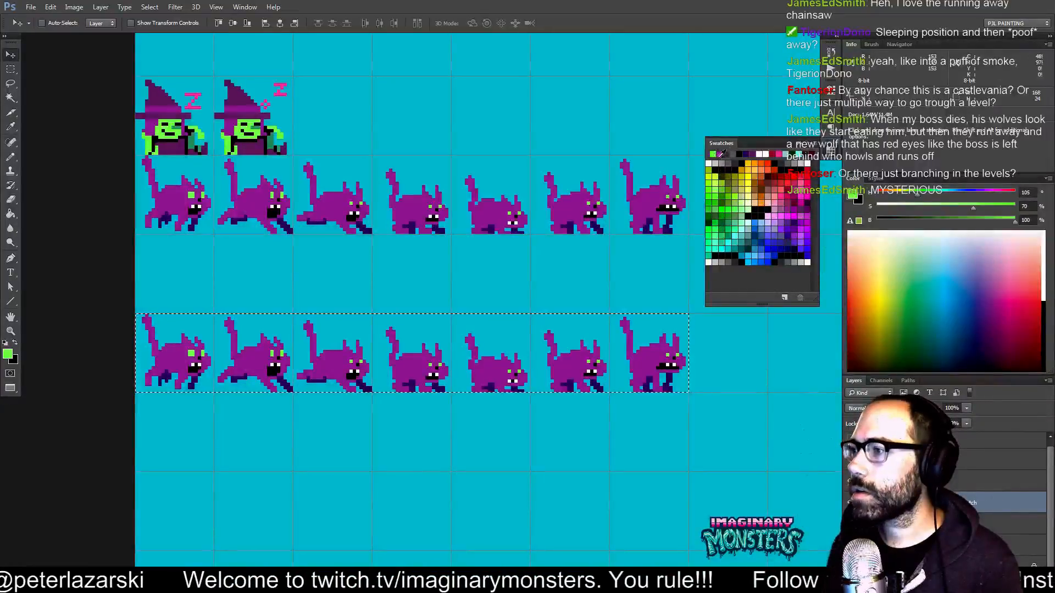
{"action": "key", "text": "g"}
{"action": "left_click", "coordinate": [581, 324]}
{"action": "mouse_move", "coordinate": [565, 342]}
{"action": "left_mouse_down"}
{"action": "mouse_move", "coordinate": [582, 308]}
{"action": "mouse_move", "coordinate": [527, 313]}
{"action": "left_mouse_up"}
Select the first cat frame of the green row and scale it to 80% in width and height.
{"action": "key", "text": "m"}
{"action": "left_click_drag", "start_coordinate": [159, 278], "coordinate": [400, 350]}
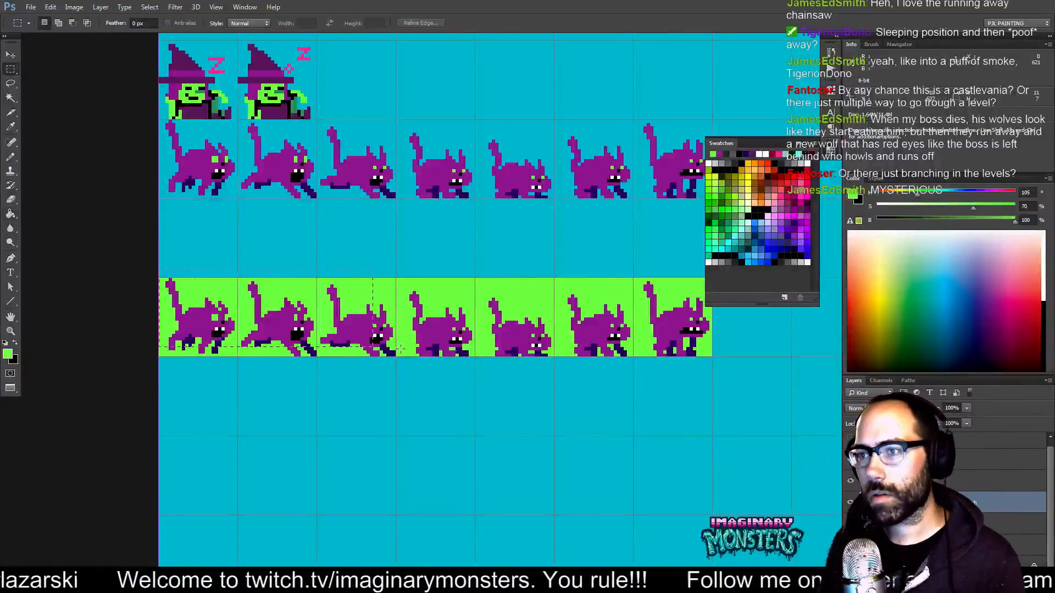
{"action": "left_click_drag", "start_coordinate": [685, 357], "coordinate": [677, 377]}
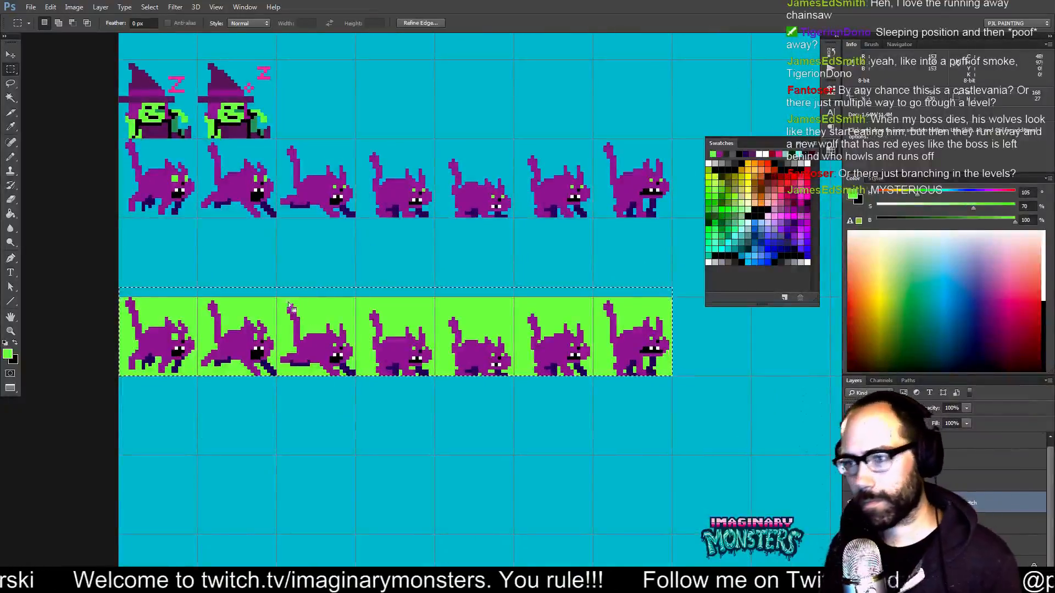
{"action": "left_click_drag", "start_coordinate": [119, 280], "coordinate": [196, 377]}
{"action": "key", "text": "v"}
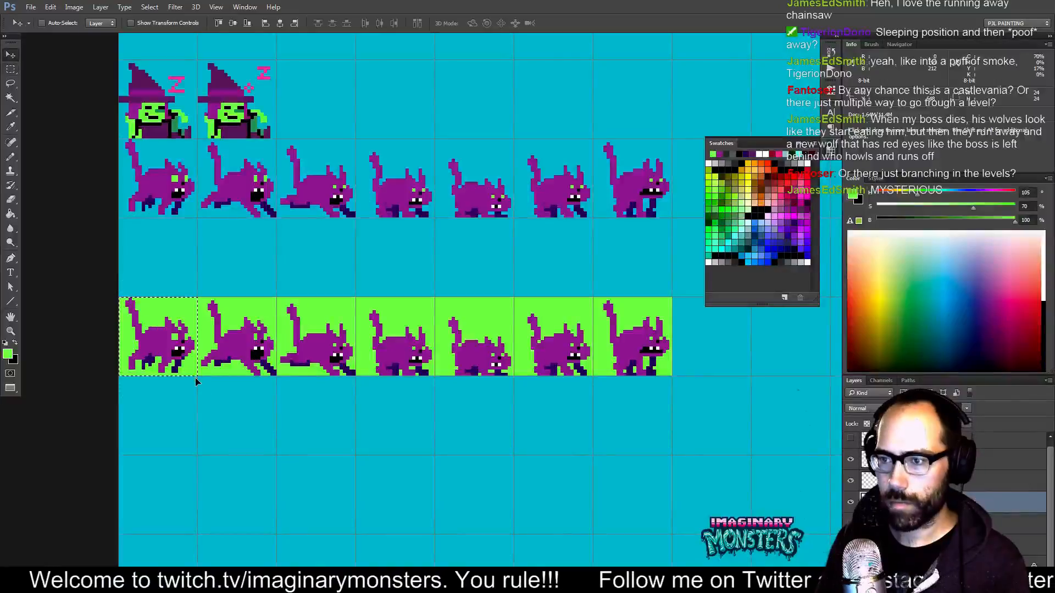
{"action": "key", "text": "ctrl+t"}
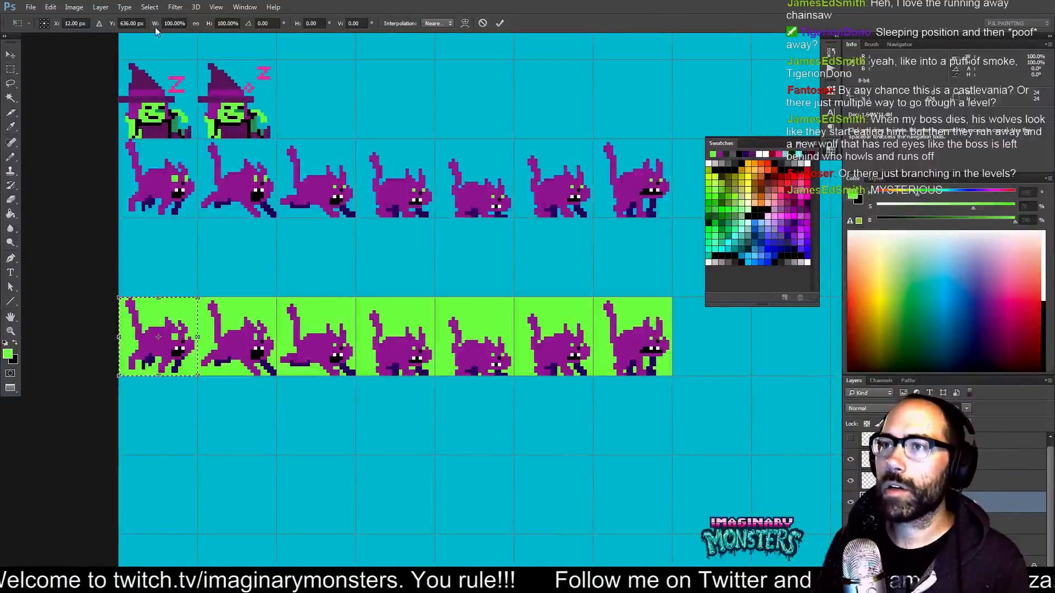
{"action": "left_click", "coordinate": [184, 22]}
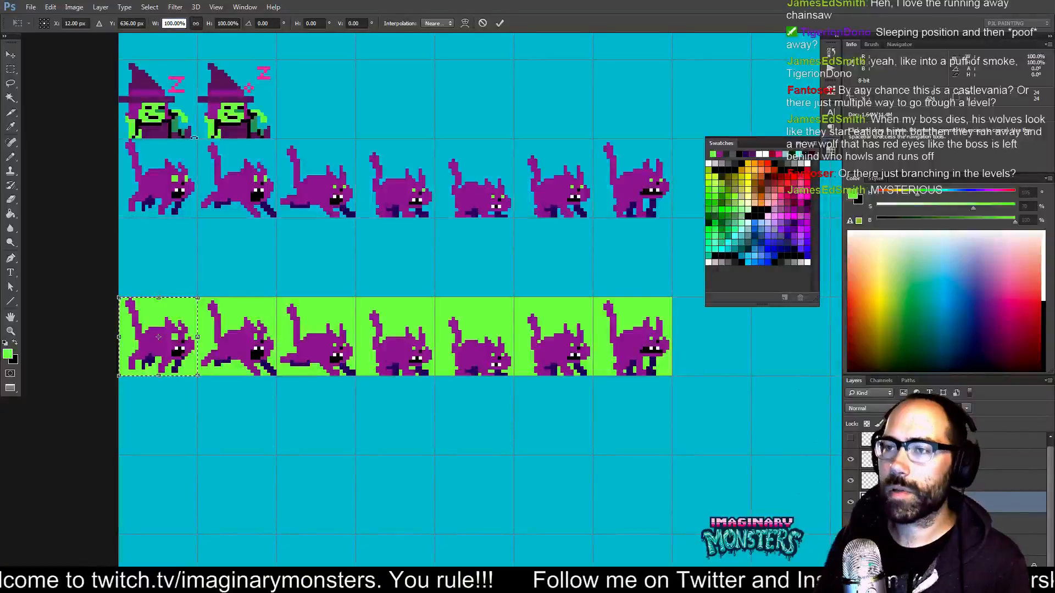
{"action": "type", "text": "80"}
{"action": "key", "text": "Return"}
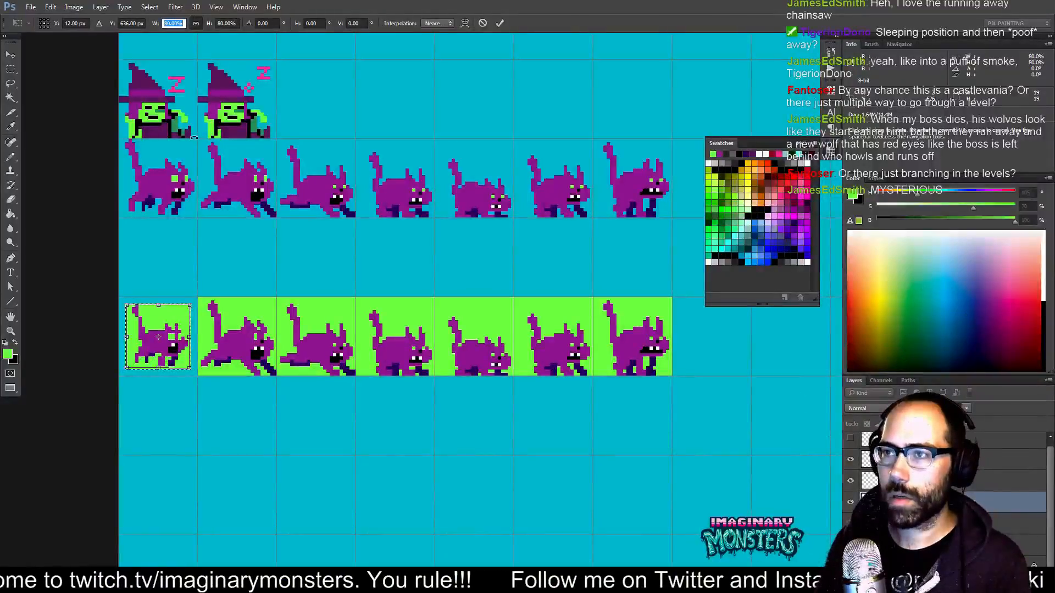
Compare the first frame at 70% and 90% scale, and commit the transform at 80%.
{"action": "type", "text": "70"}
{"action": "key", "text": "Return"}
{"action": "type", "text": "90"}
{"action": "key", "text": "Return"}
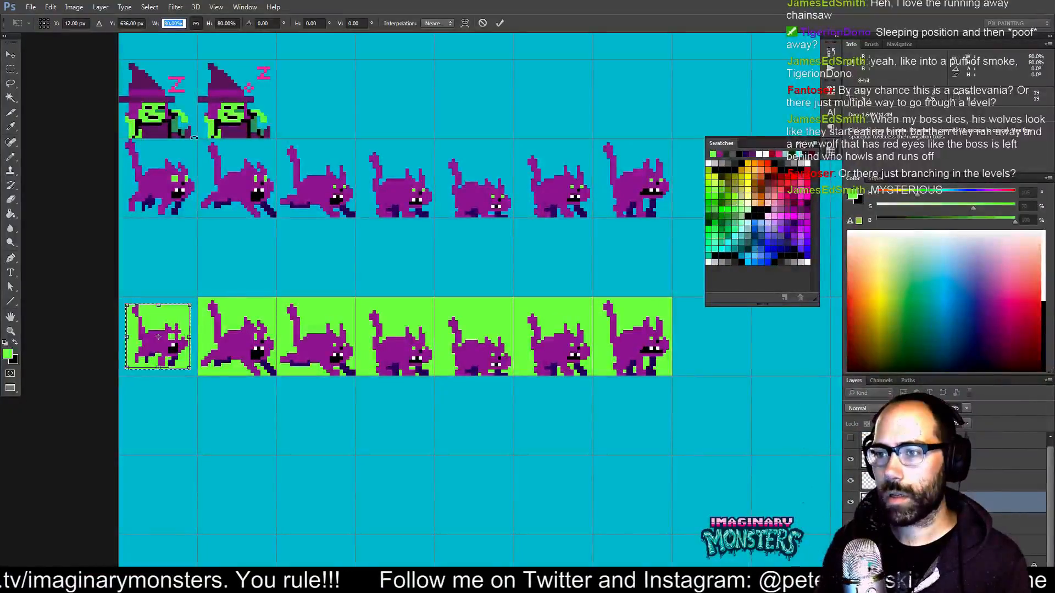
{"action": "key", "text": "Return"}
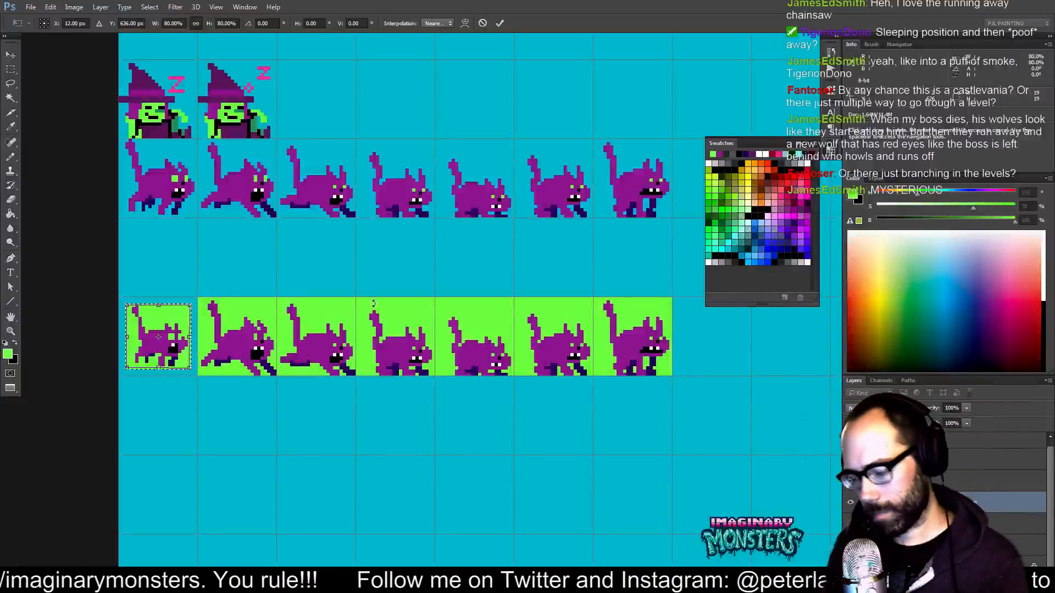
{"action": "key", "text": "Return"}
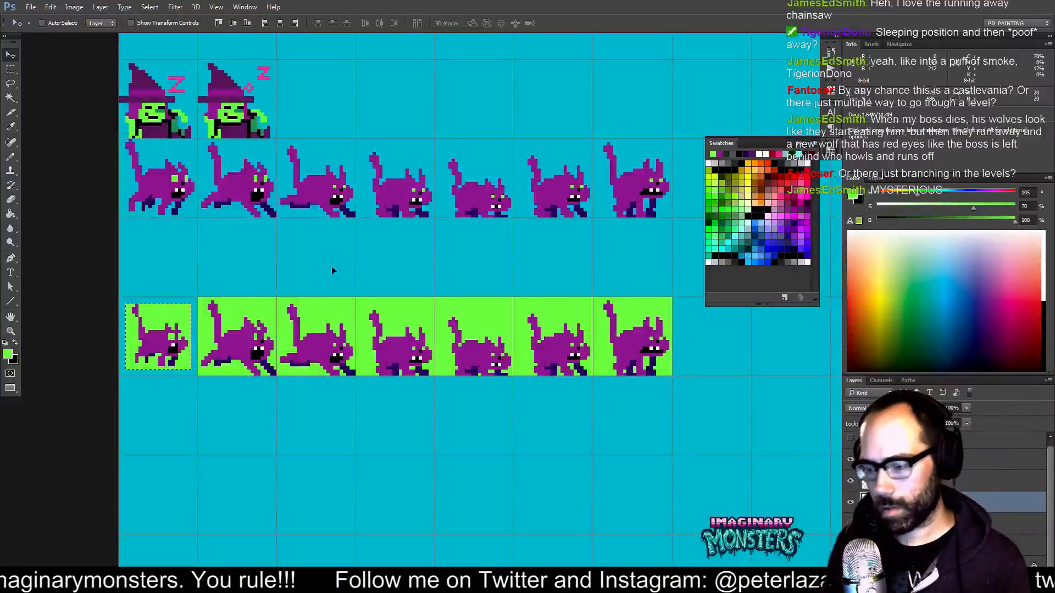
{"action": "key", "text": "m"}
{"action": "left_click_drag", "start_coordinate": [199, 284], "coordinate": [262, 378]}
{"action": "key", "text": "v"}
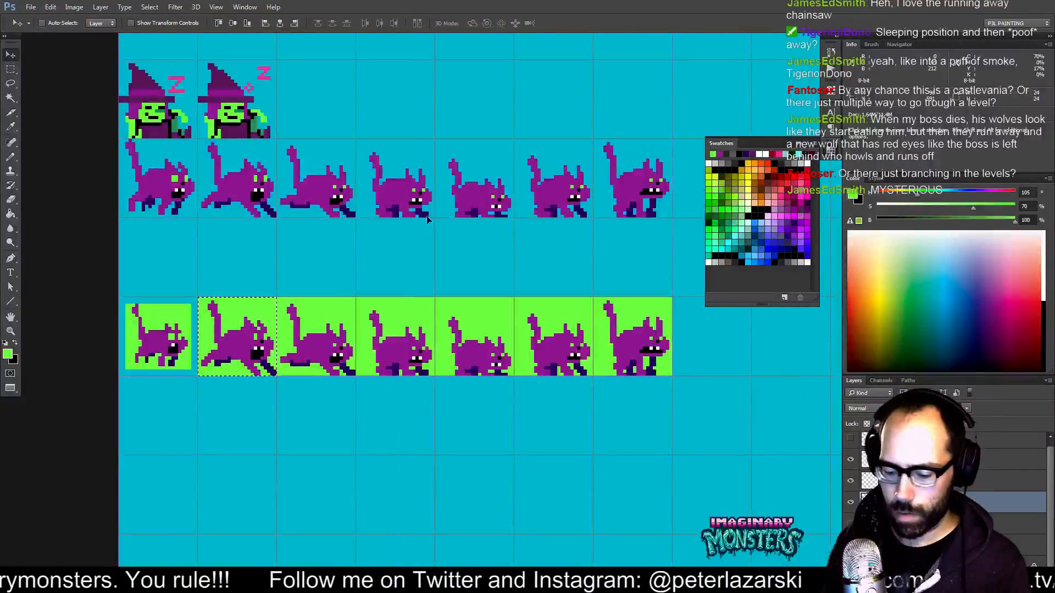
{"action": "key", "text": "m"}
{"action": "key", "text": "ctrl+d"}
Select the remaining six cat frames of the green row and scale them together to 80% in width and height.
{"action": "left_click_drag", "start_coordinate": [198, 288], "coordinate": [522, 385]}
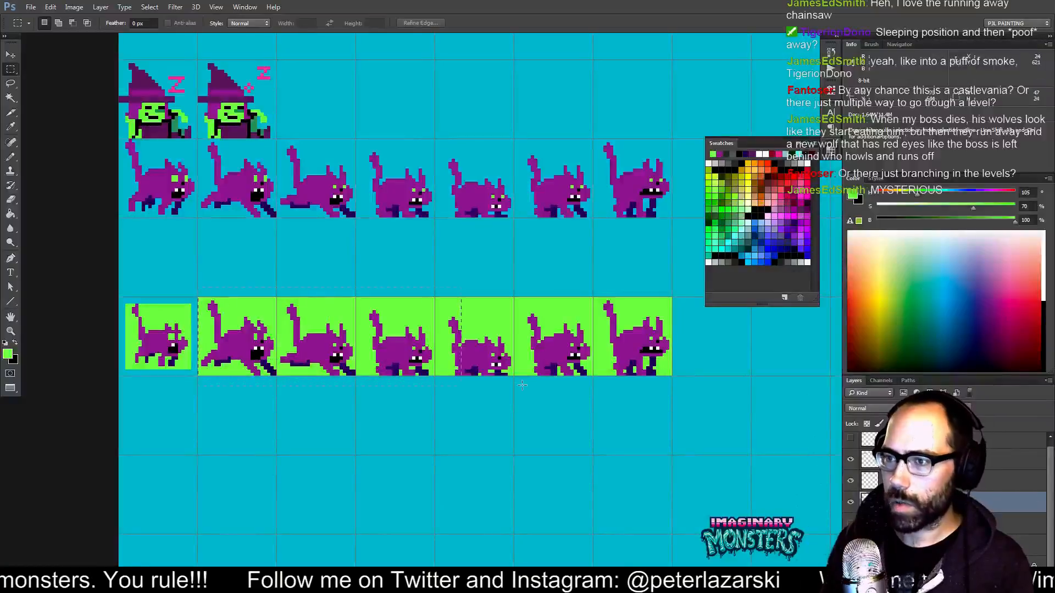
{"action": "left_click_drag", "start_coordinate": [674, 388], "coordinate": [674, 384]}
{"action": "key", "text": "v"}
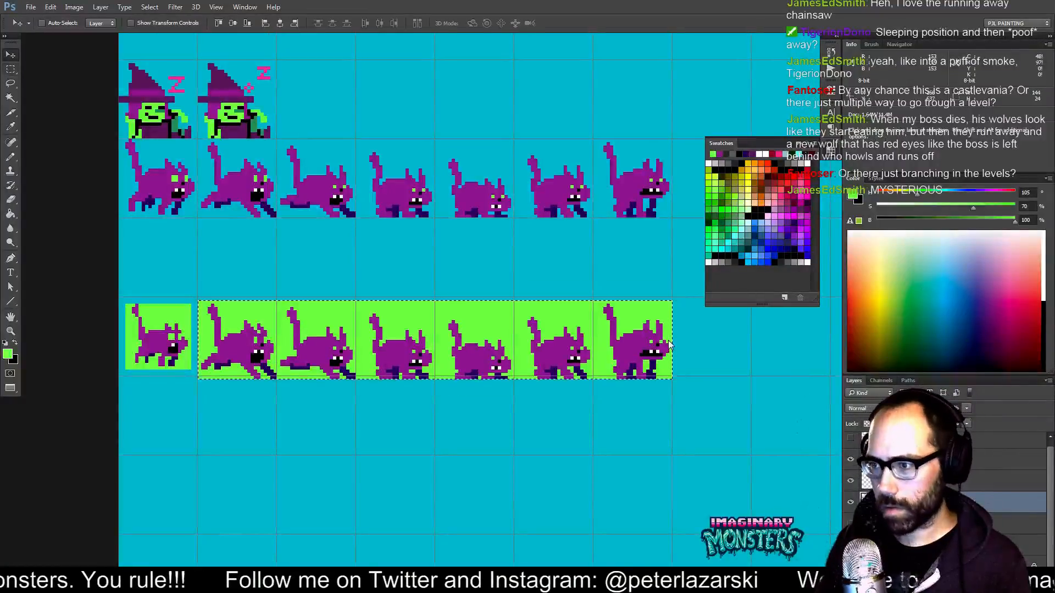
{"action": "key", "text": "ctrl+t"}
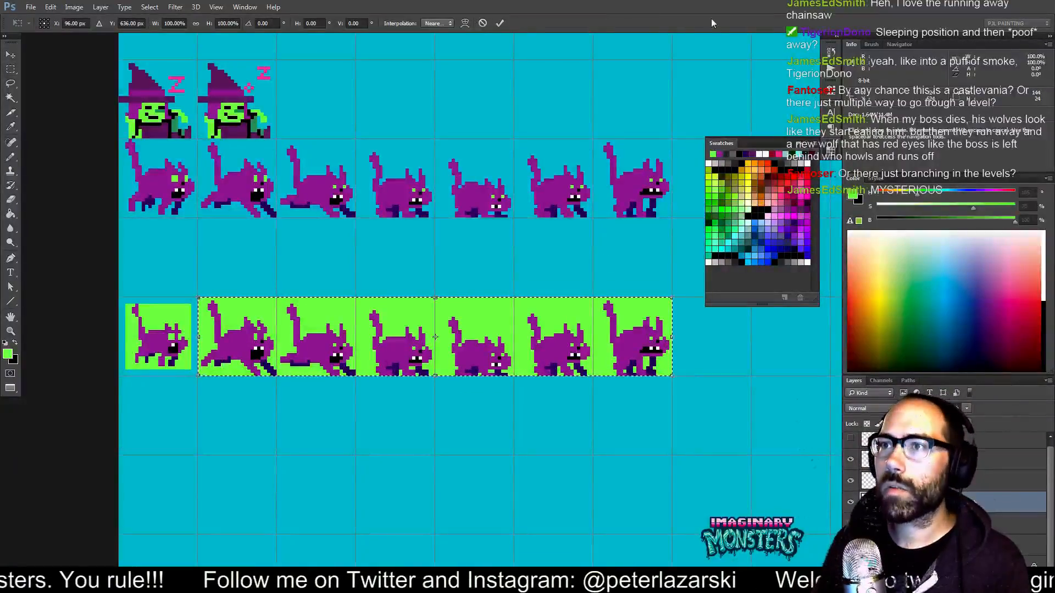
{"action": "left_click", "coordinate": [196, 24]}
{"action": "double_click", "coordinate": [228, 24]}
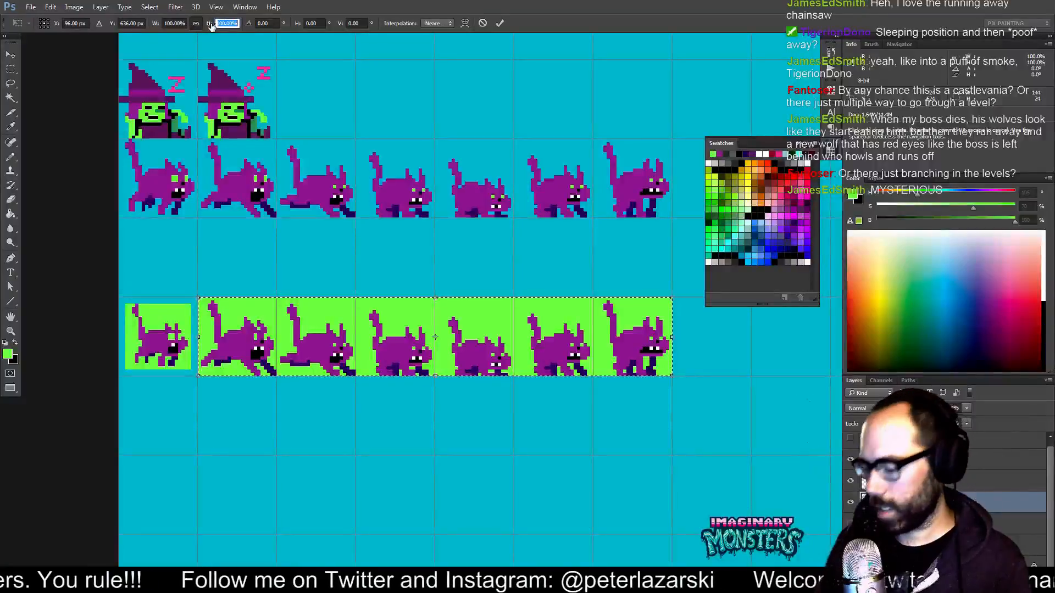
{"action": "type", "text": "80"}
{"action": "key", "text": "Return"}
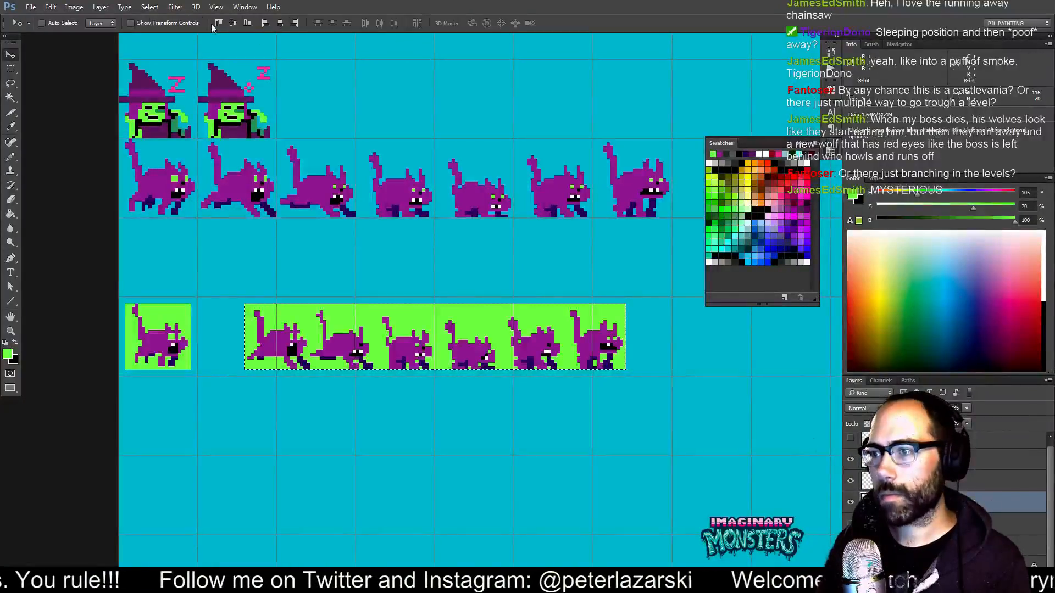
Separate the second scaled cat frame from the strip and move it left into the second grid cell.
{"action": "key", "text": "m"}
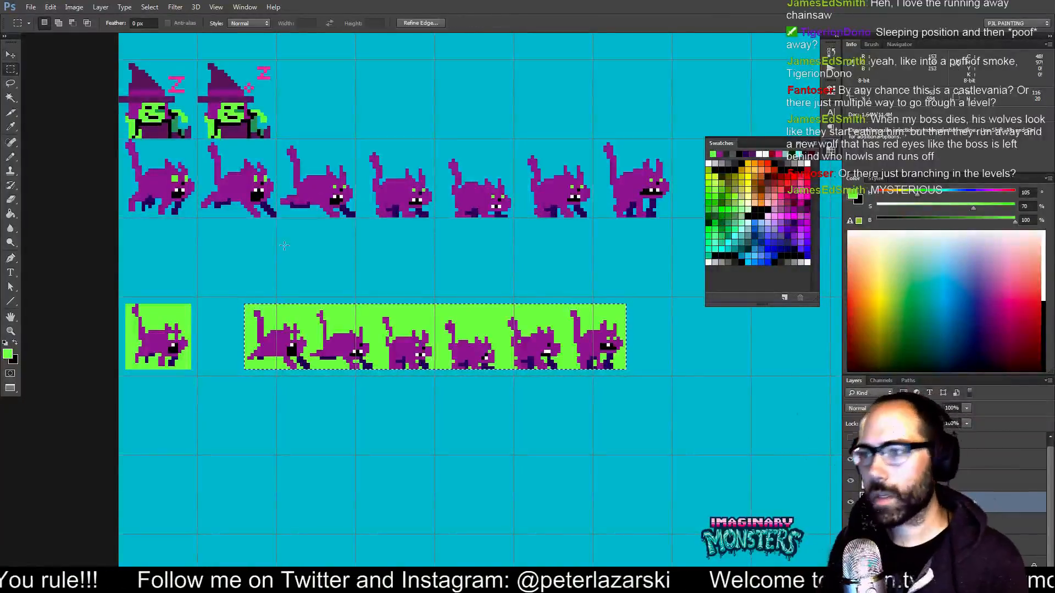
{"action": "left_click_drag", "start_coordinate": [237, 286], "coordinate": [301, 381]}
{"action": "key", "text": "v"}
{"action": "key", "text": "shift+Left"}
{"action": "key", "text": "Left"}
{"action": "key", "text": "Left"}
{"action": "key", "text": "Left"}
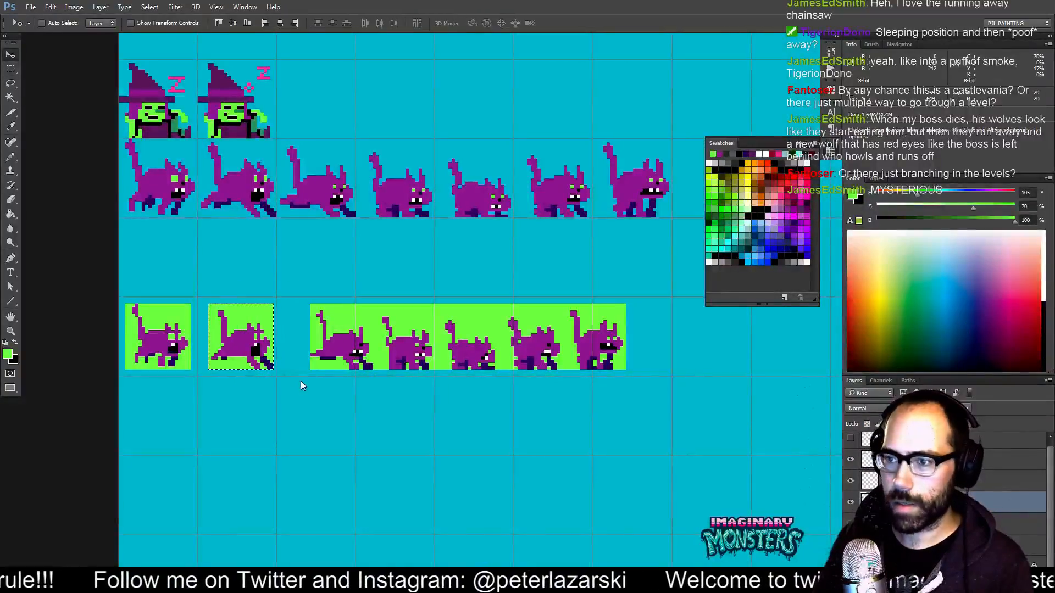
{"action": "key", "text": "Left"}
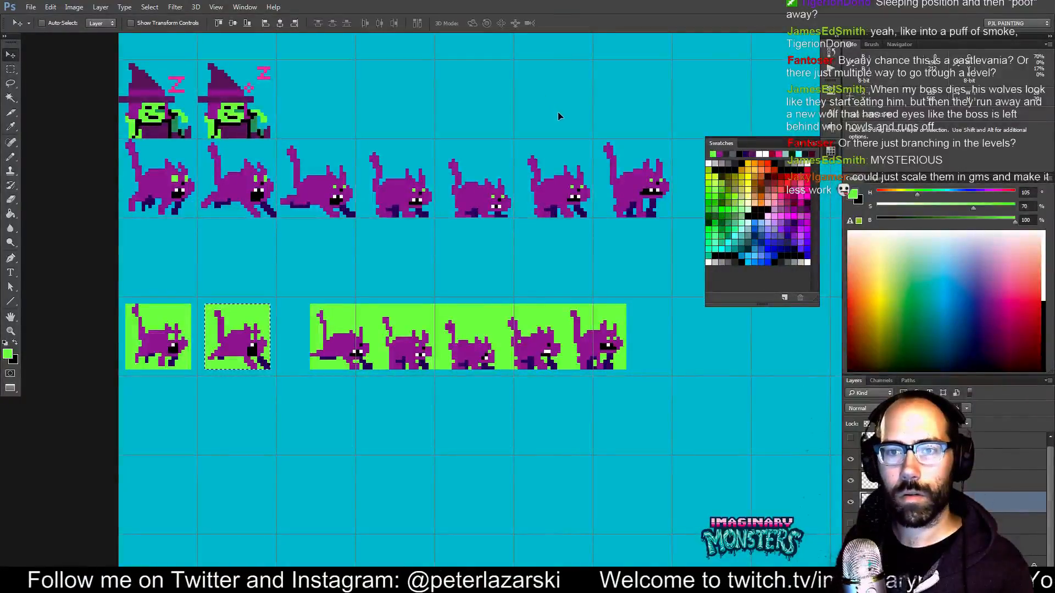
{"action": "key", "text": "ctrl+d"}
Separate the third scaled cat frame from the strip and center it in the third grid cell.
{"action": "key", "text": "m"}
{"action": "left_click_drag", "start_coordinate": [309, 297], "coordinate": [376, 390]}
{"action": "key", "text": "v"}
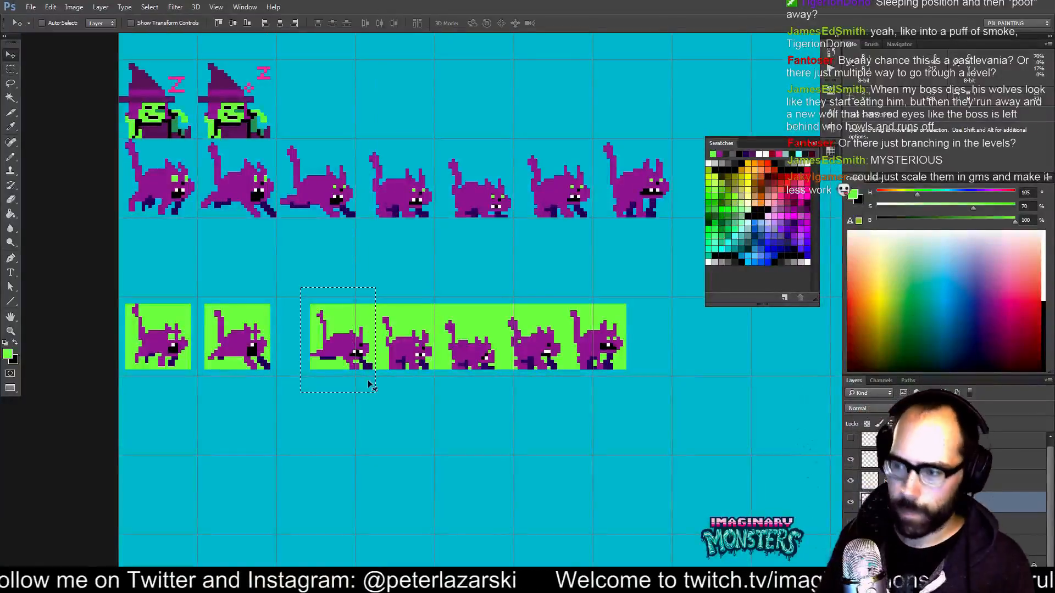
{"action": "key", "text": "shift+Left"}
{"action": "key", "text": "shift+Left"}
{"action": "key", "text": "Right"}
{"action": "key", "text": "Right"}
{"action": "key", "text": "ctrl+d"}
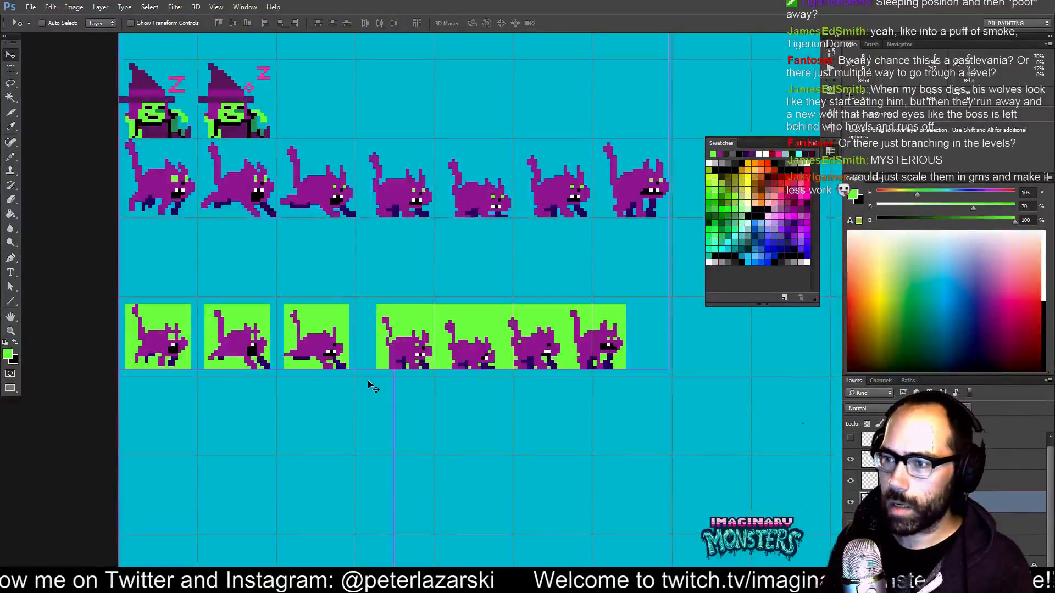
Cut the fourth scaled cat frame off the strip and nudge it left into the fourth grid cell.
{"action": "key", "text": "m"}
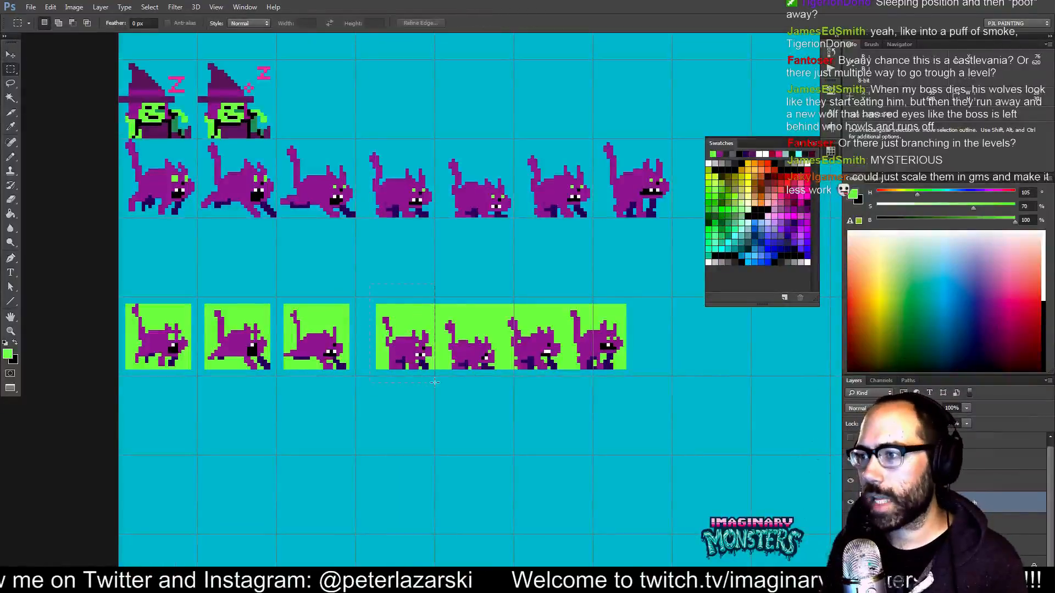
{"action": "left_click_drag", "start_coordinate": [436, 381], "coordinate": [434, 380]}
{"action": "key", "text": "v"}
{"action": "key", "text": "Left"}
{"action": "key", "text": "Left"}
{"action": "key", "text": "Left"}
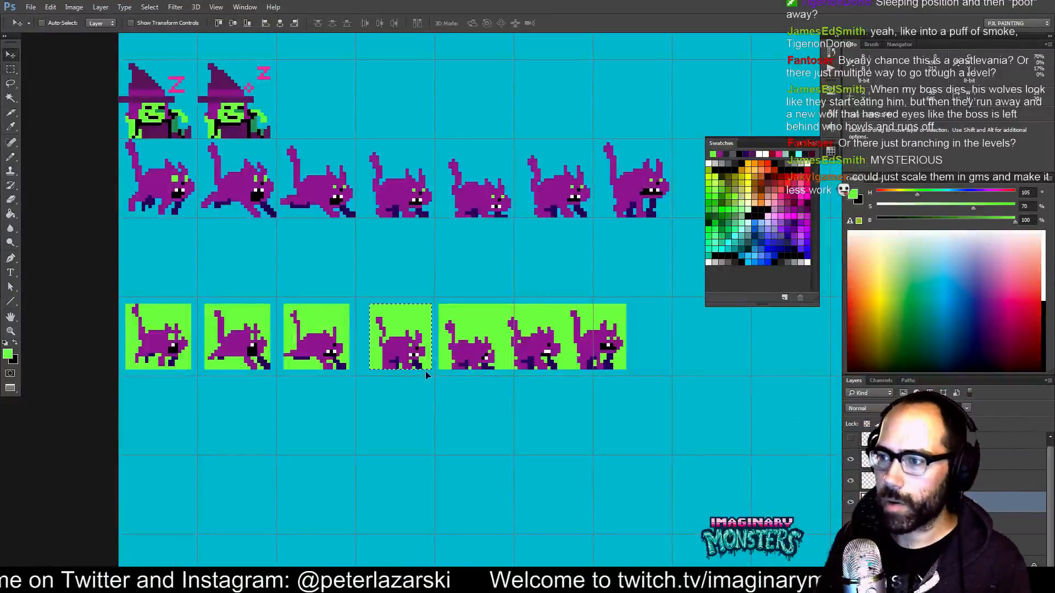
{"action": "key", "text": "Left"}
{"action": "key", "text": "Left"}
{"action": "key", "text": "Left"}
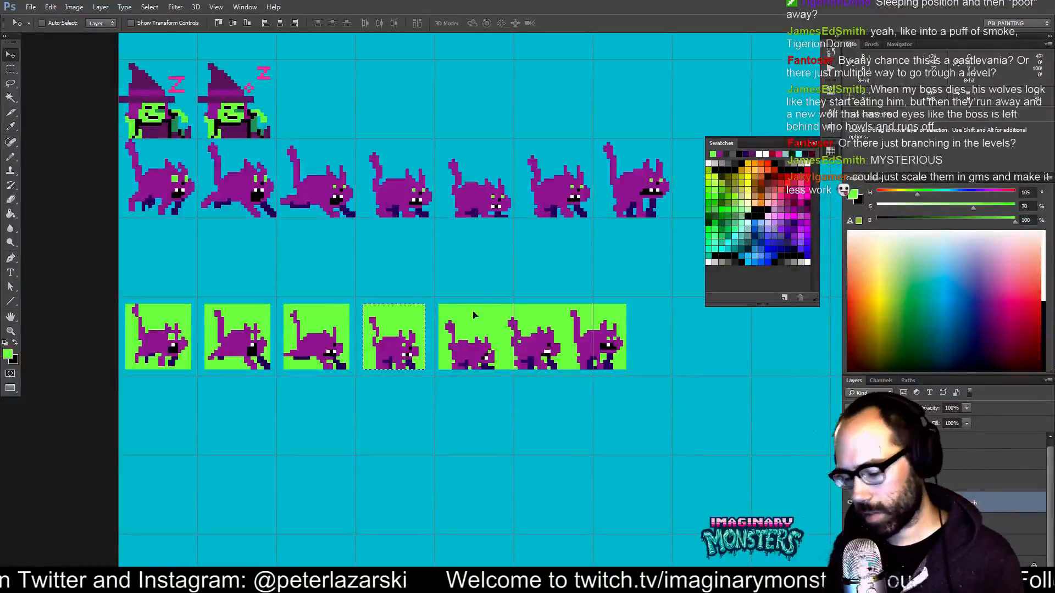
Move the leftover green sliver at the strip's left edge over to the fourth frame to complete its square.
{"action": "key", "text": "m"}
{"action": "left_click_drag", "start_coordinate": [435, 287], "coordinate": [433, 380]}
{"action": "key", "text": "v"}
{"action": "key", "text": "Left"}
{"action": "key", "text": "Left"}
{"action": "key", "text": "Left"}
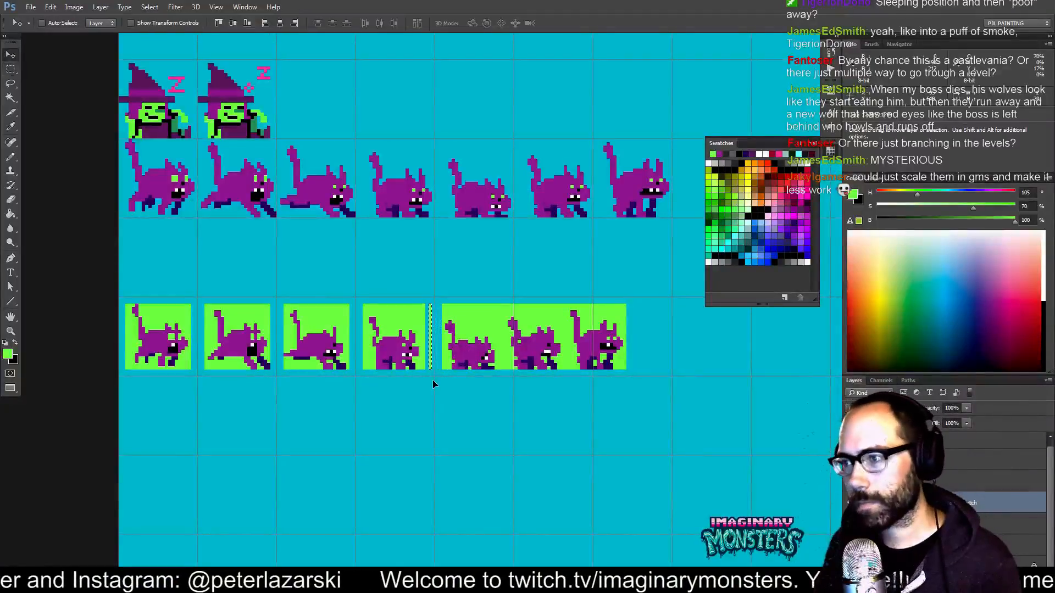
{"action": "key", "text": "ctrl+d"}
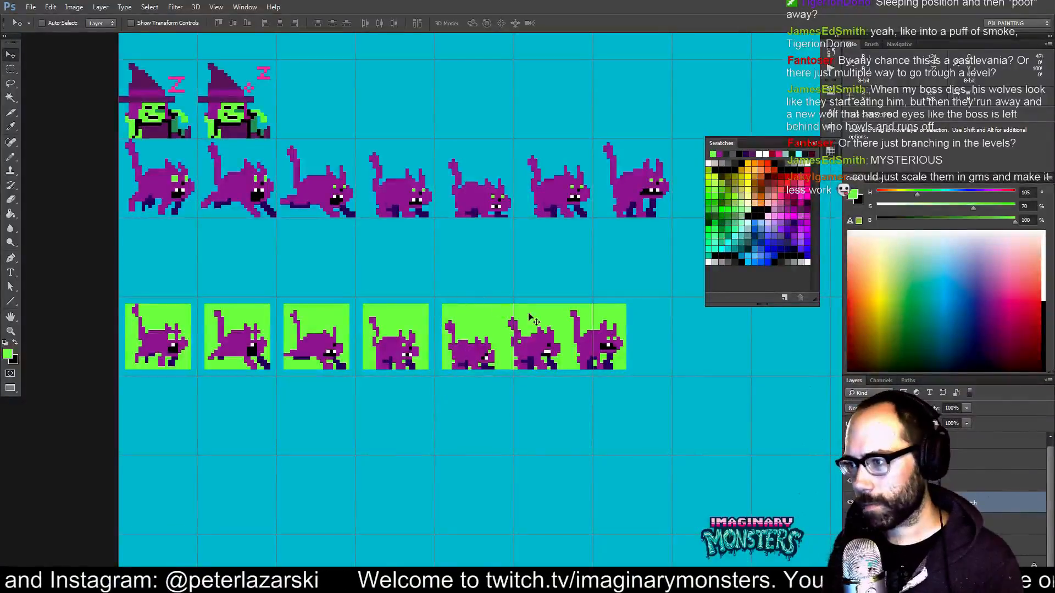
Separate the last two scaled cat frames from the strip and move them right until the sixth sits in its grid cell.
{"action": "key", "text": "m"}
{"action": "left_click_drag", "start_coordinate": [505, 296], "coordinate": [617, 402]}
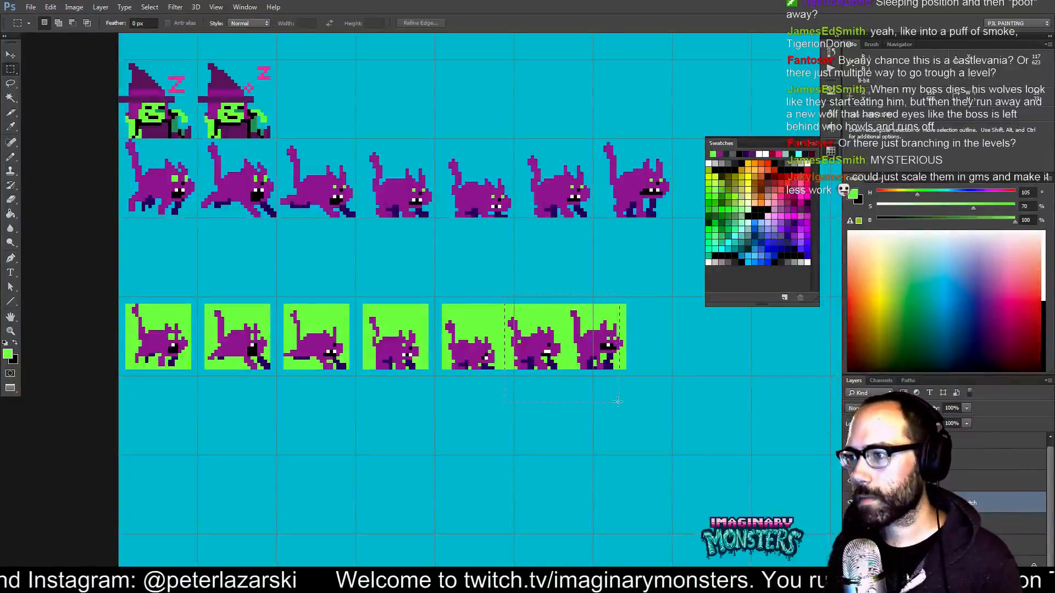
{"action": "key", "text": "v"}
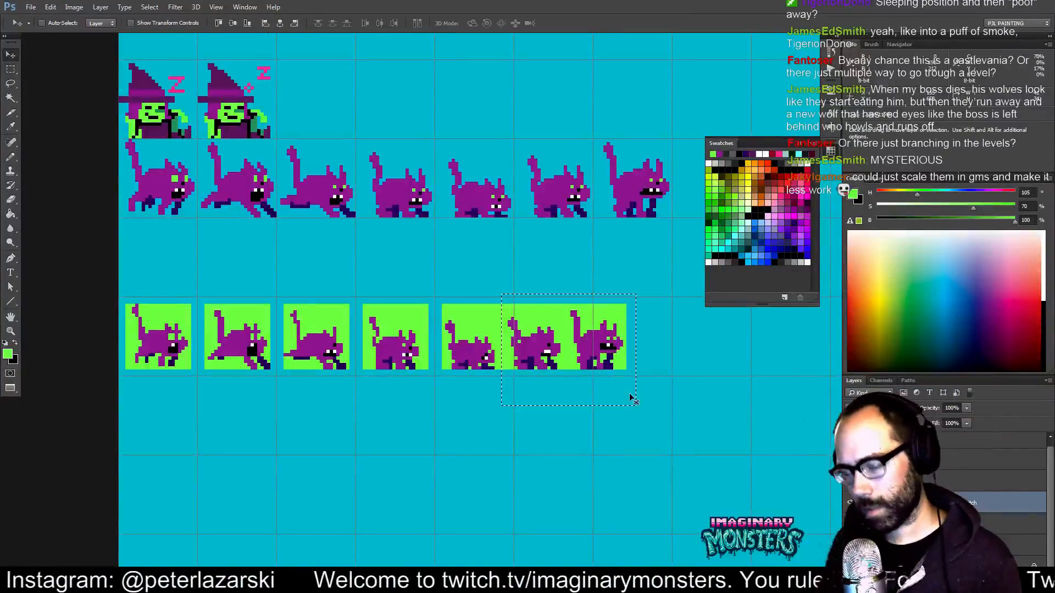
{"action": "key", "text": "Right"}
{"action": "key", "text": "Right"}
{"action": "key", "text": "Right"}
{"action": "key", "text": "Right"}
{"action": "key", "text": "Right"}
{"action": "key", "text": "Right"}
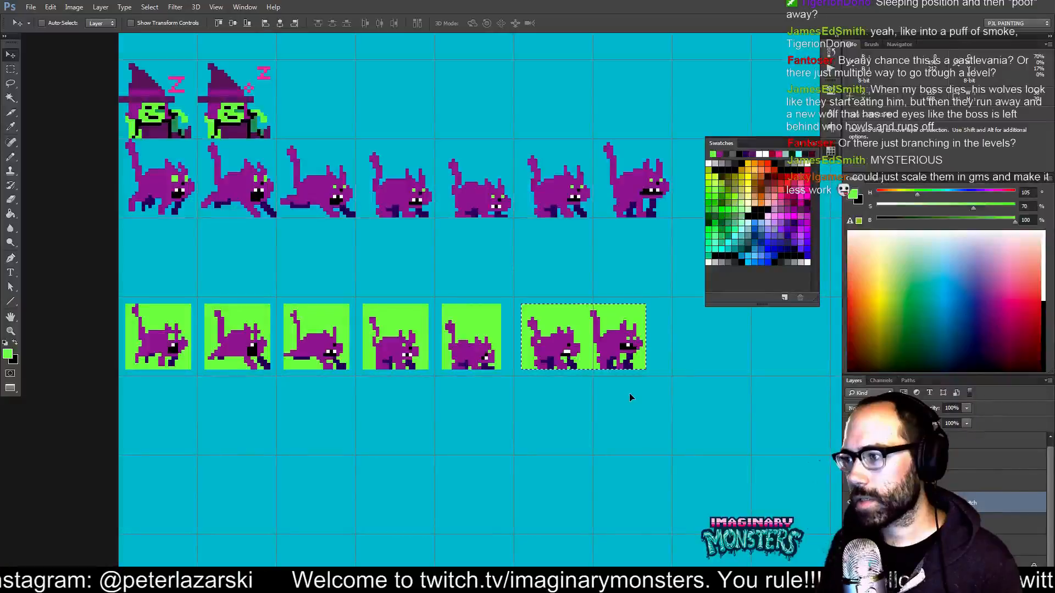
{"action": "key", "text": "Right"}
Split the seventh scaled cat frame from the sixth and move it right into the seventh grid cell.
{"action": "key", "text": "m"}
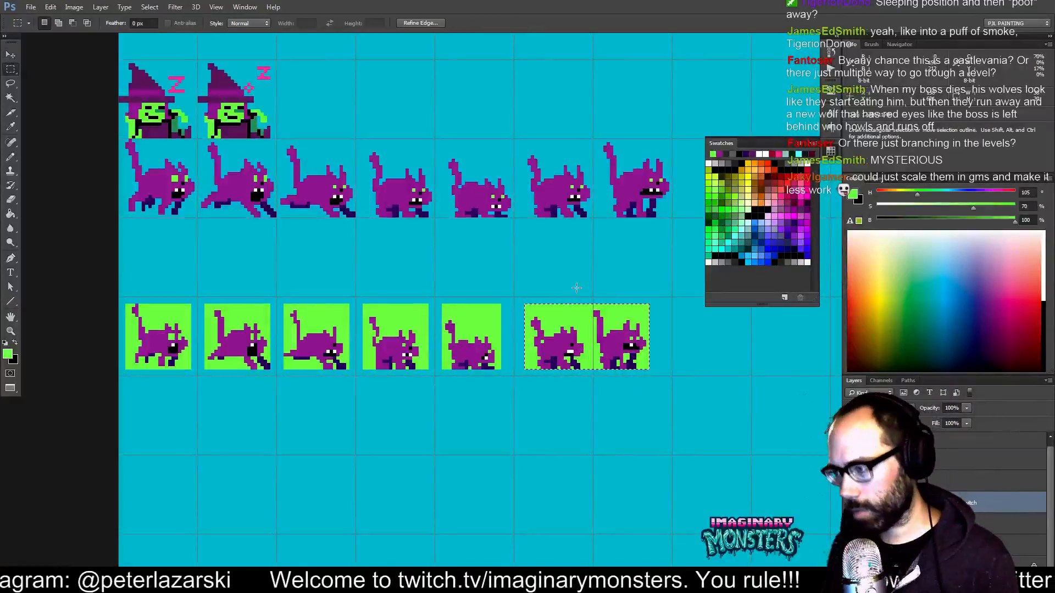
{"action": "left_click_drag", "start_coordinate": [595, 304], "coordinate": [610, 332]}
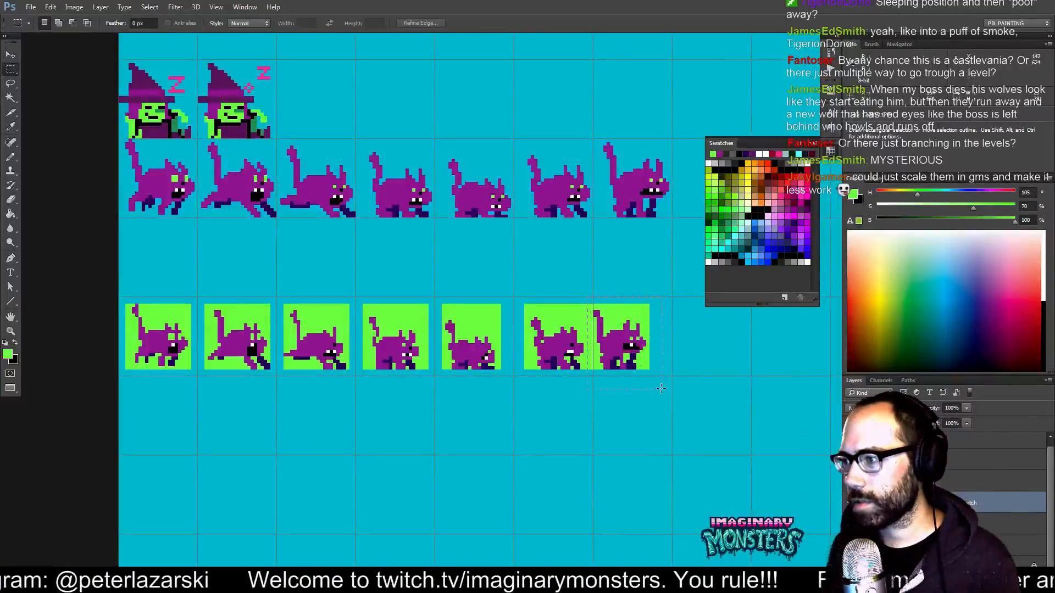
{"action": "left_click_drag", "start_coordinate": [661, 389], "coordinate": [660, 374]}
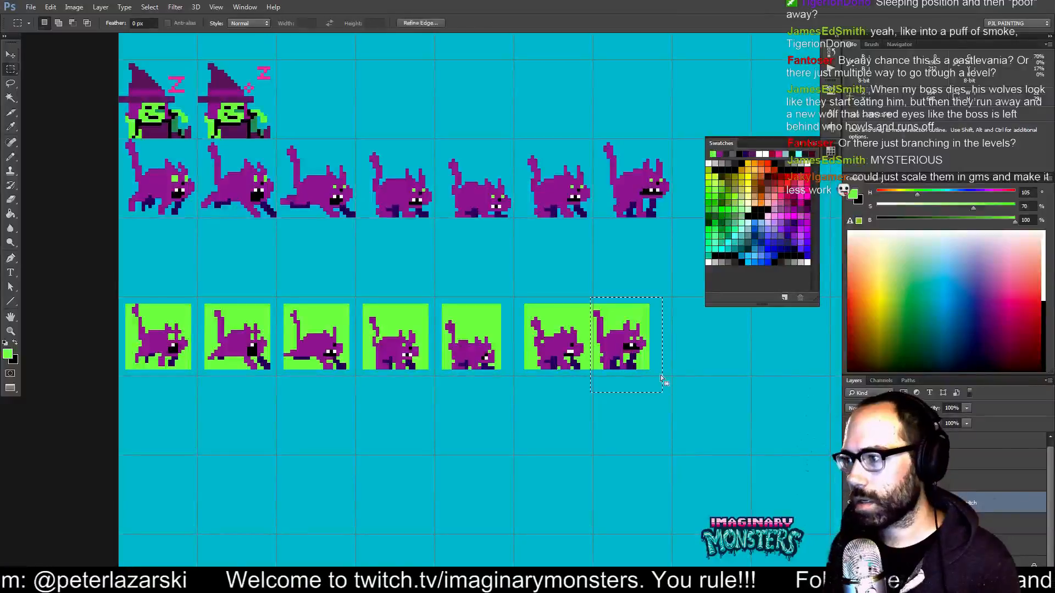
{"action": "key", "text": "v"}
{"action": "key", "text": "Right"}
{"action": "key", "text": "Right"}
{"action": "key", "text": "Right"}
{"action": "key", "text": "Right"}
{"action": "key", "text": "Right"}
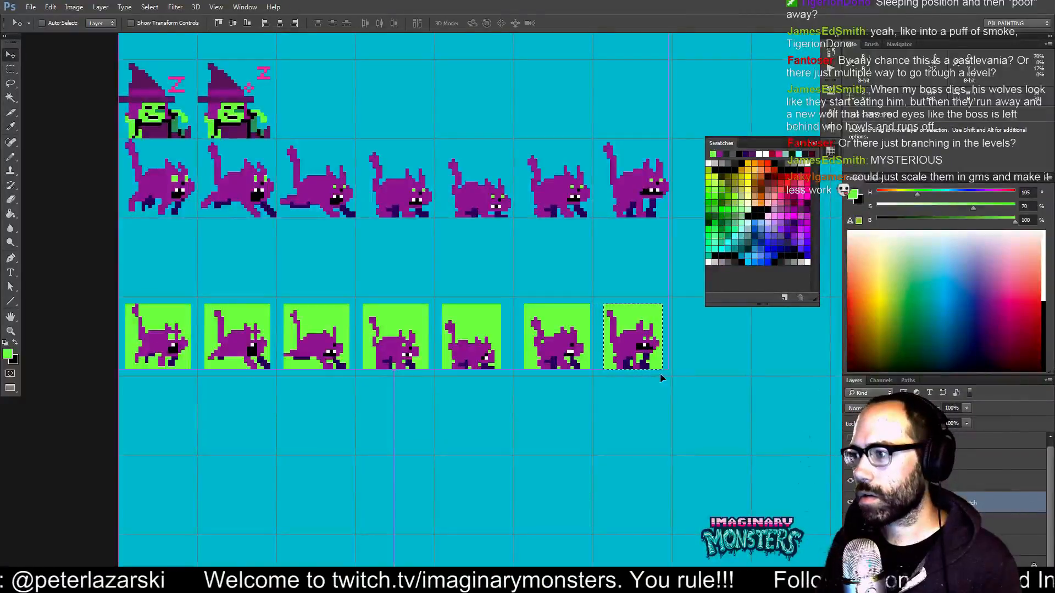
{"action": "key", "text": "ctrl+d"}
Move the whole row of scaled cat frames down so their feet rest on the bottom line of the grid cells.
{"action": "key", "text": "m"}
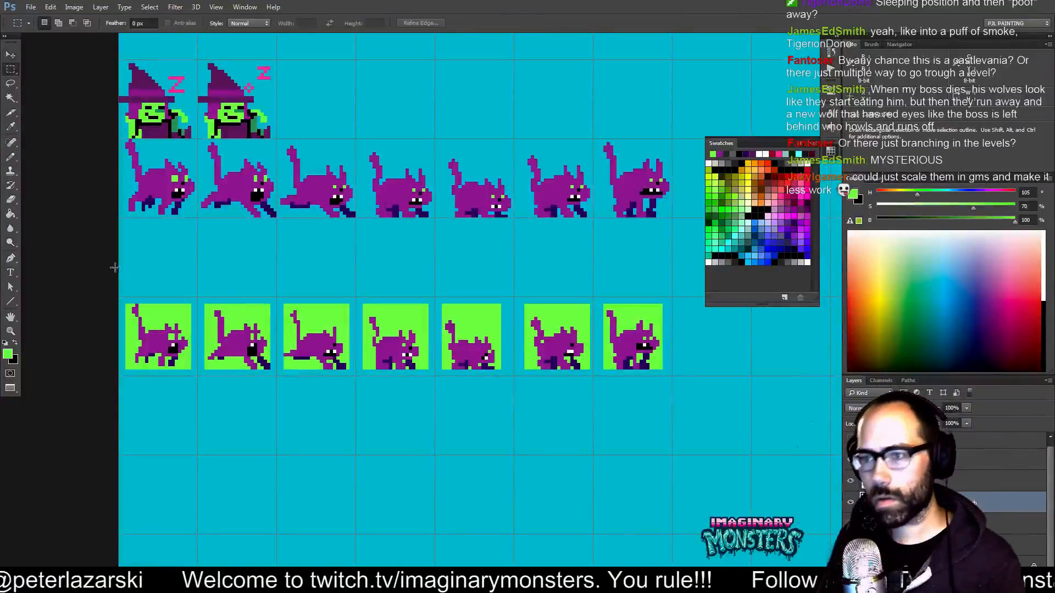
{"action": "left_click_drag", "start_coordinate": [114, 271], "coordinate": [692, 402]}
{"action": "key", "text": "v"}
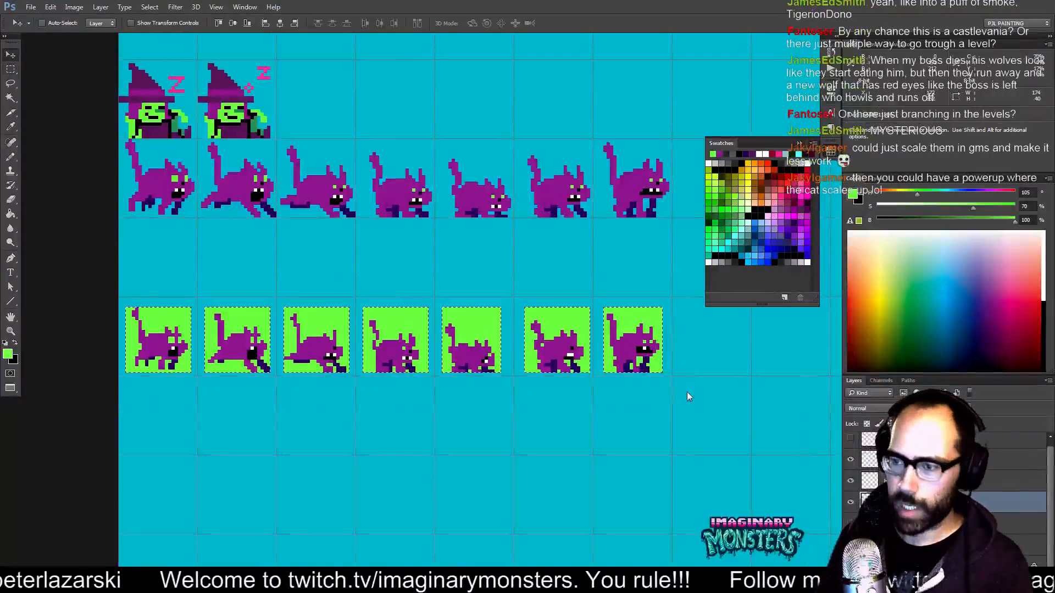
{"action": "key", "text": "Down"}
{"action": "key", "text": "Down"}
{"action": "key", "text": "Down"}
{"action": "key", "text": "Down"}
{"action": "key", "text": "Down"}
{"action": "key", "text": "Down"}
{"action": "key", "text": "Down"}
{"action": "key", "text": "Down"}
{"action": "key", "text": "Down"}
{"action": "key", "text": "Down"}
{"action": "key", "text": "Down"}
{"action": "key", "text": "Down"}
{"action": "key", "text": "ctrl+d"}
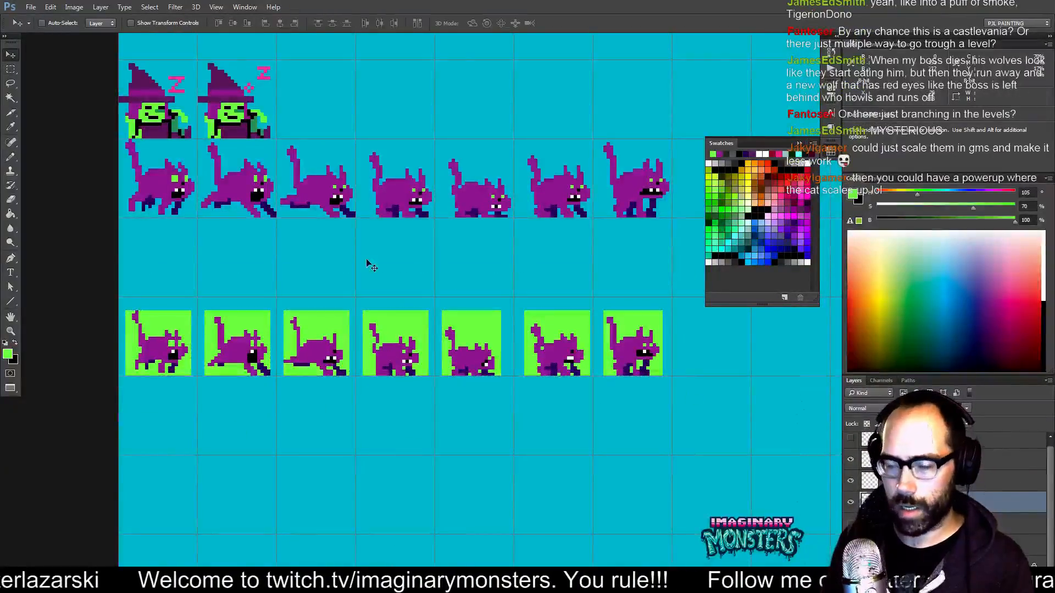
Show the Timeline, scrub to the fifth cat frame, and nudge its scaled copy one pixel right.
{"action": "left_click", "coordinate": [239, 6]}
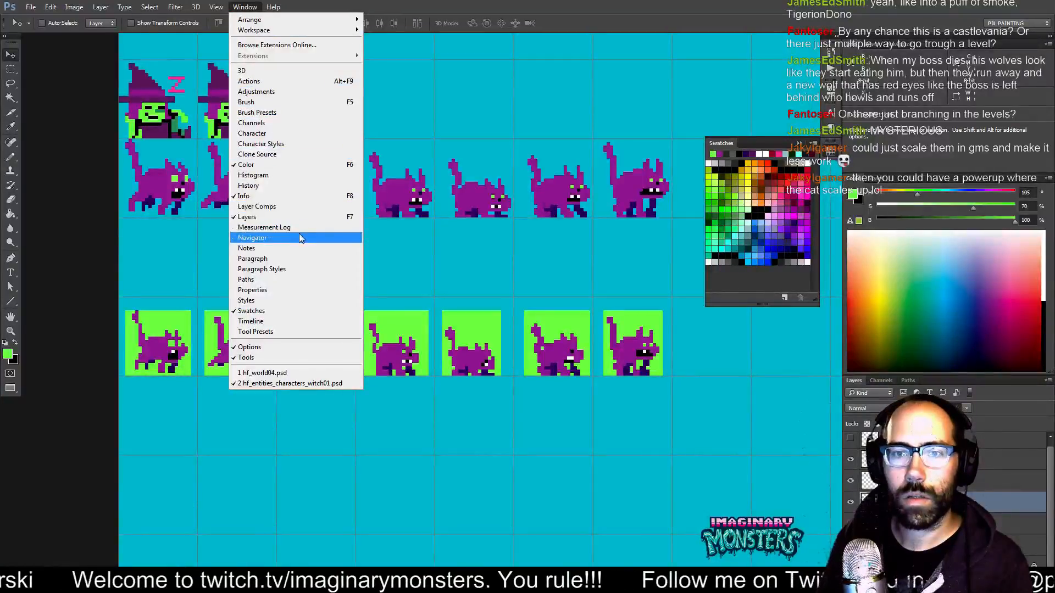
{"action": "left_click", "coordinate": [270, 321]}
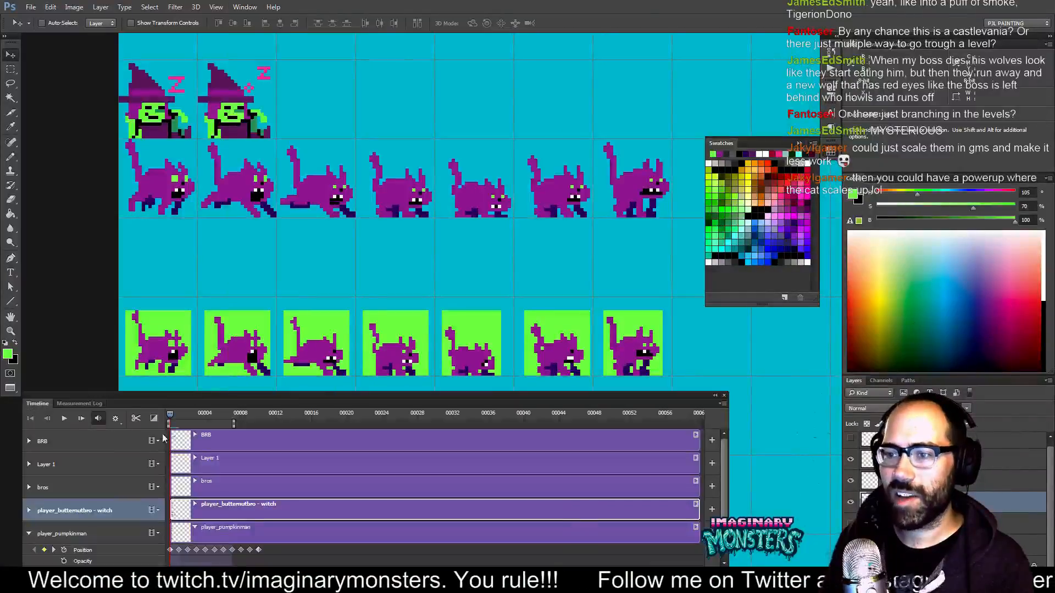
{"action": "left_click_drag", "start_coordinate": [169, 413], "coordinate": [207, 445]}
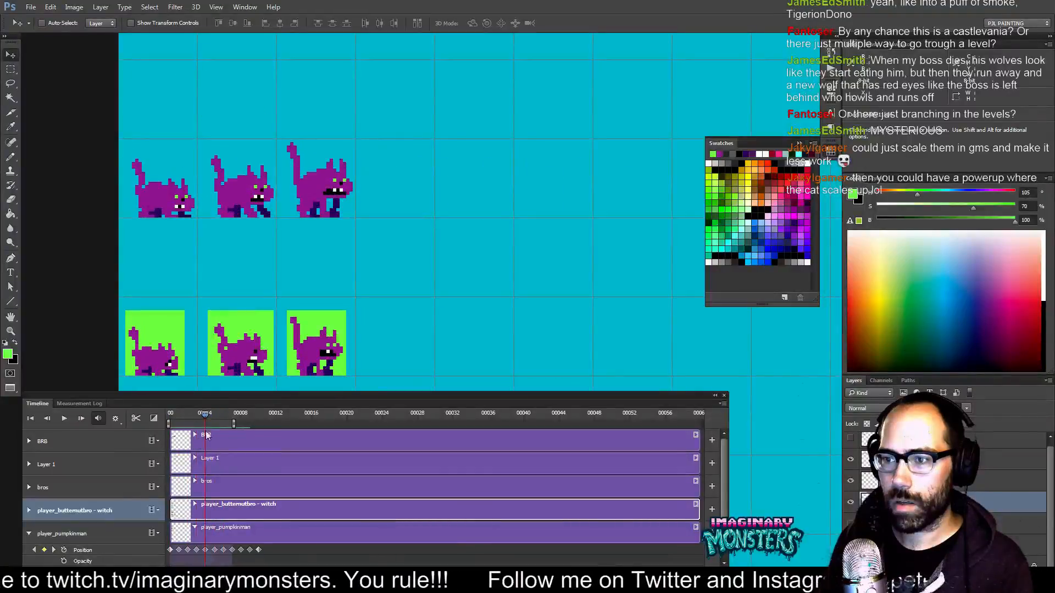
{"action": "key", "text": "m"}
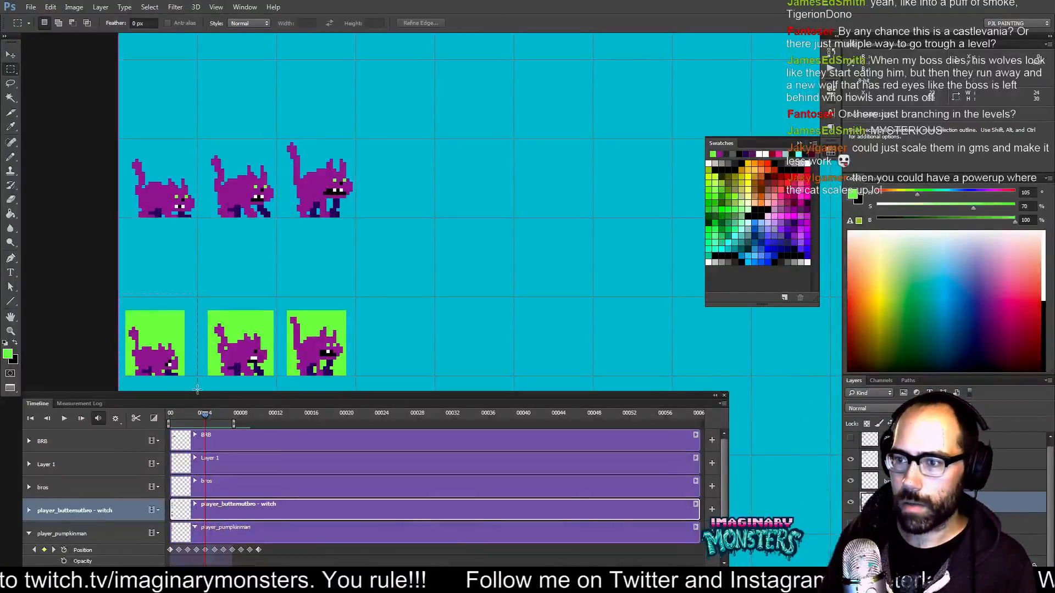
{"action": "left_click_drag", "start_coordinate": [197, 389], "coordinate": [194, 389]}
{"action": "key", "text": "v"}
{"action": "key", "text": "Up"}
{"action": "key", "text": "Down"}
{"action": "key", "text": "Right"}
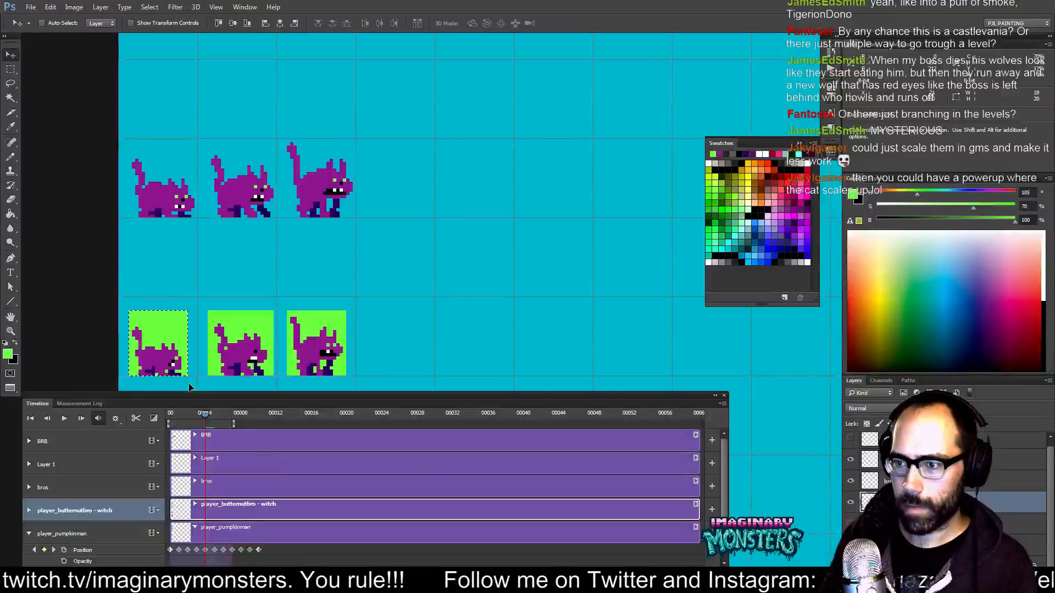
{"action": "key", "text": "ctrl+d"}
Scrub to the seventh cat frame, nudge its scaled copy one pixel right, and preview the run animation.
{"action": "left_click_drag", "start_coordinate": [205, 415], "coordinate": [221, 434]}
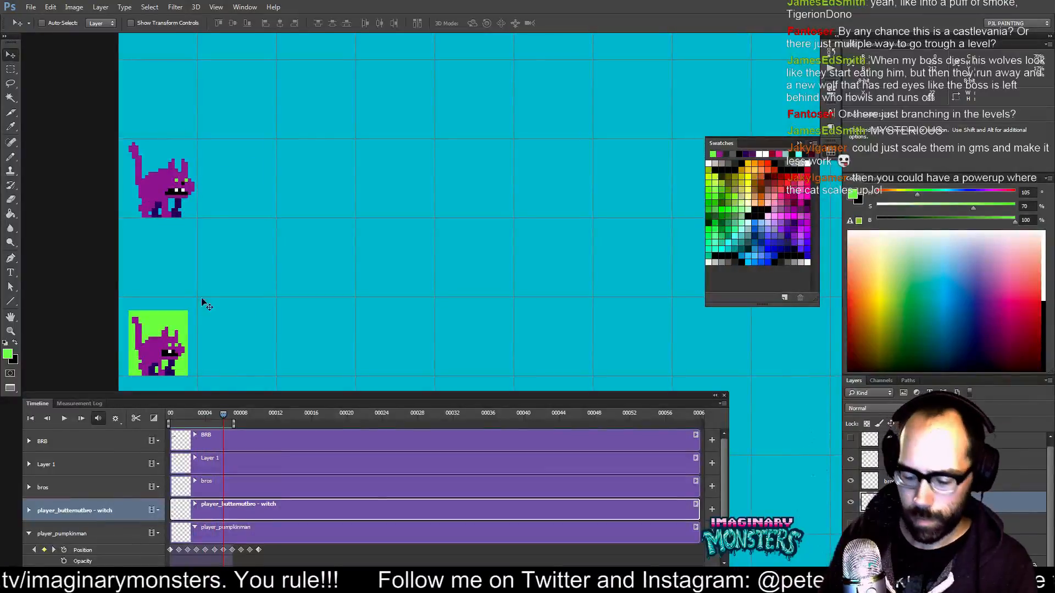
{"action": "key", "text": "m"}
{"action": "key", "text": "v"}
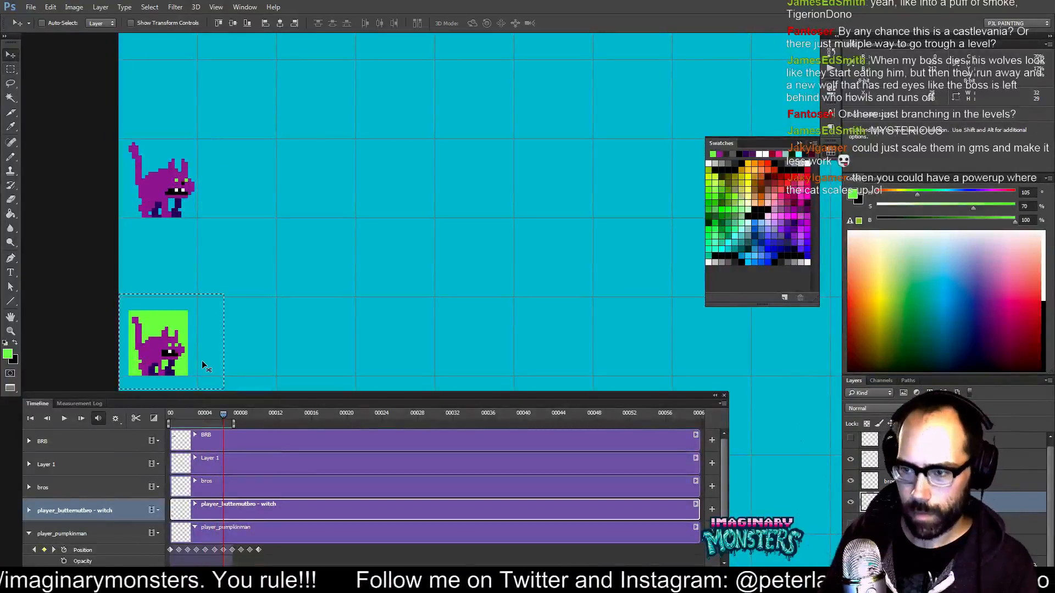
{"action": "key", "text": "Right"}
{"action": "key", "text": "space"}
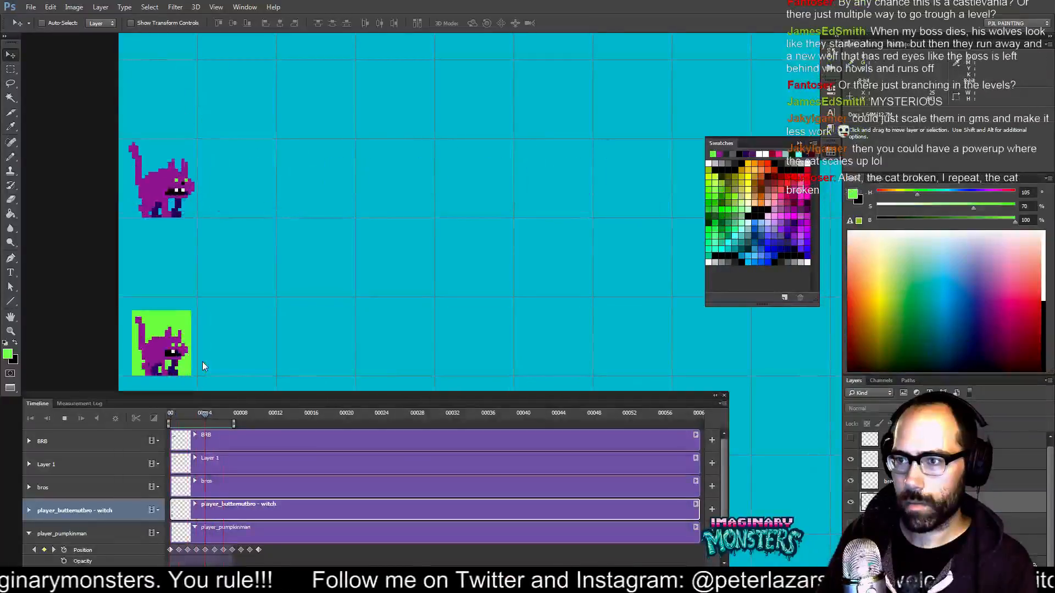
{"action": "key", "text": "space"}
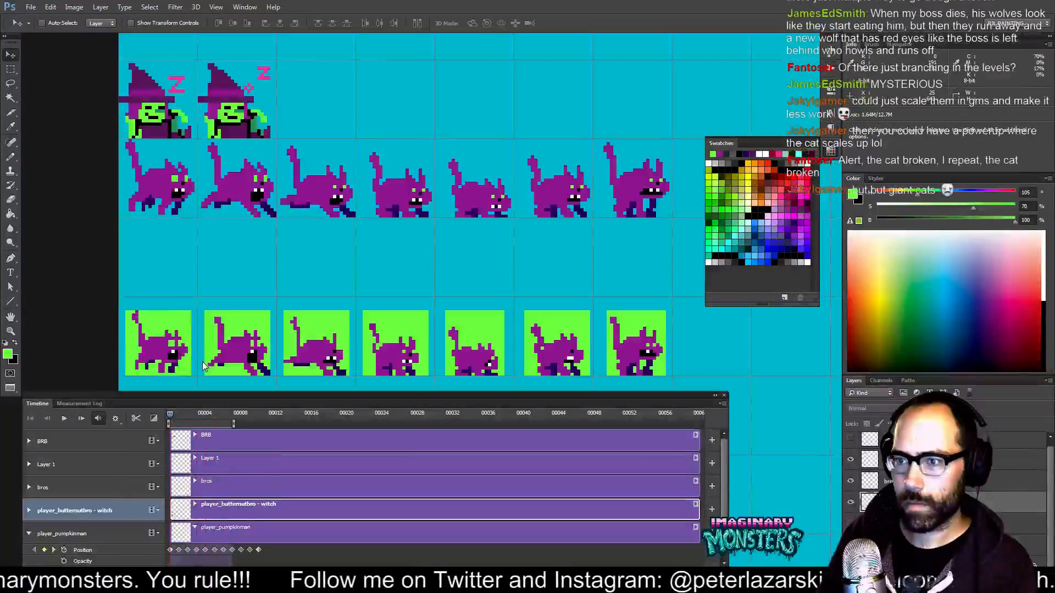
Delete the green background from all seven scaled cat frames using a Magic Wand selection with Contiguous off.
{"action": "key", "text": "w"}
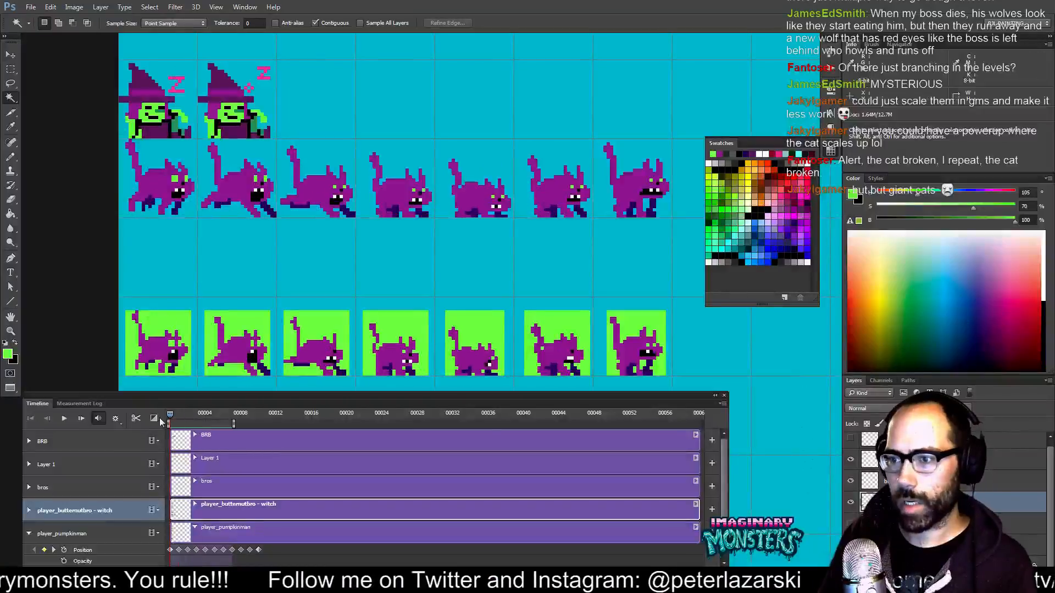
{"action": "left_click", "coordinate": [169, 325]}
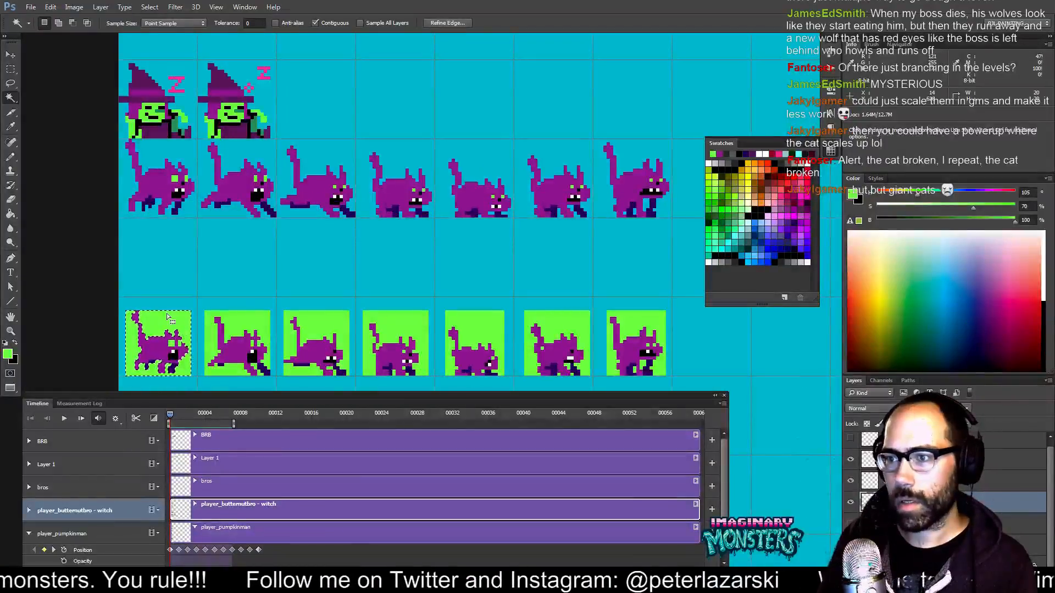
{"action": "left_click", "coordinate": [314, 23]}
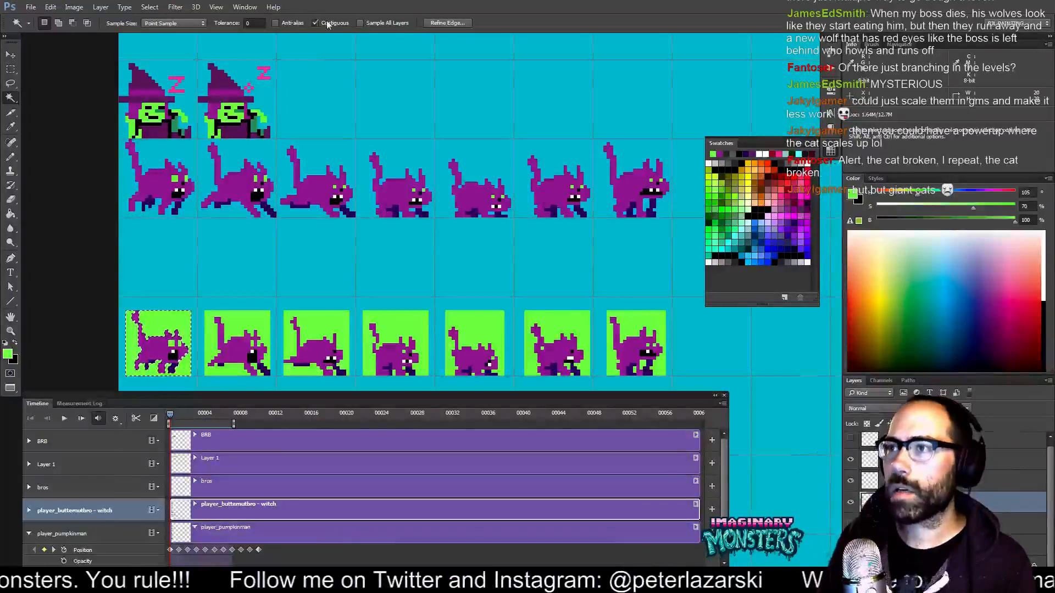
{"action": "left_click", "coordinate": [268, 329]}
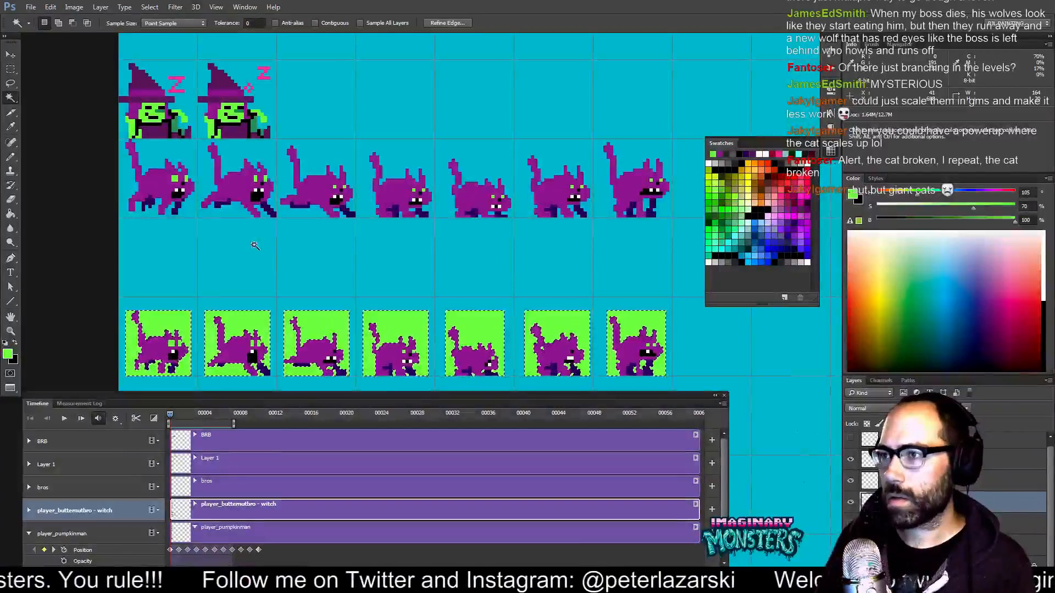
{"action": "key", "text": "Delete"}
{"action": "left_click_drag", "start_coordinate": [400, 73], "coordinate": [421, 2]}
{"action": "left_click_drag", "start_coordinate": [412, 287], "coordinate": [338, 99]}
{"action": "left_click_drag", "start_coordinate": [401, 351], "coordinate": [339, 29]}
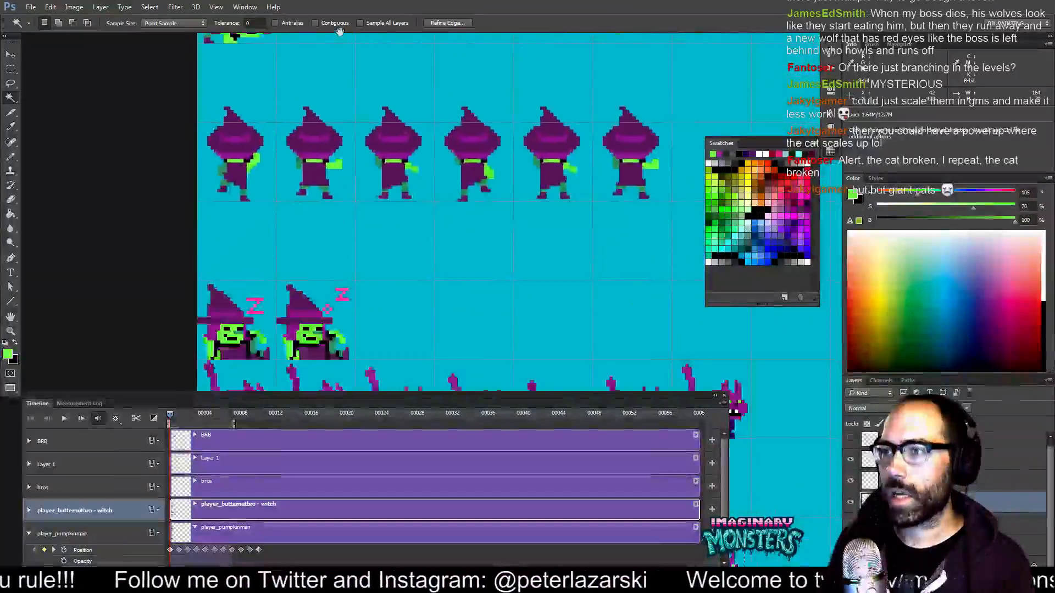
{"action": "left_click_drag", "start_coordinate": [381, 374], "coordinate": [351, 116]}
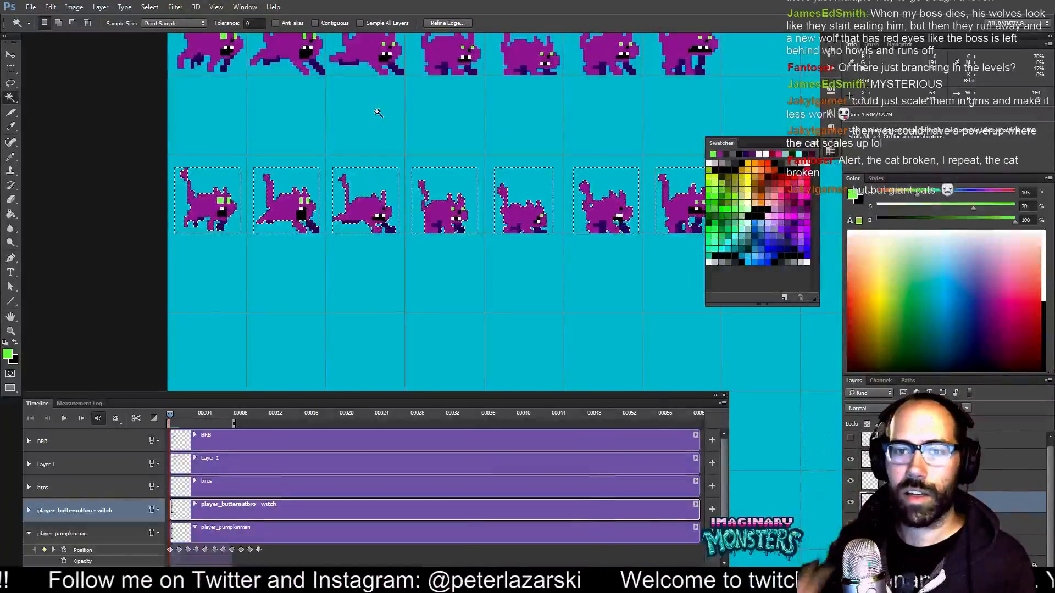
{"action": "key", "text": "ctrl+d"}
Play the timeline from the start to compare the scaled cat run with the full-size one.
{"action": "left_click_drag", "start_coordinate": [285, 288], "coordinate": [283, 333]}
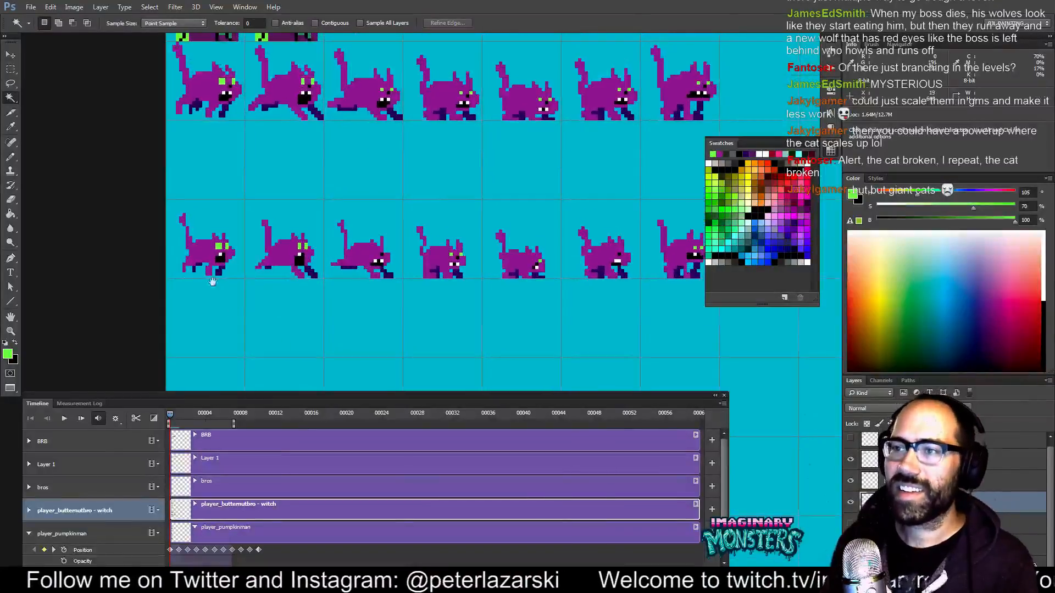
{"action": "mouse_move", "coordinate": [170, 416]}
{"action": "left_mouse_down"}
{"action": "mouse_move", "coordinate": [221, 423]}
{"action": "mouse_move", "coordinate": [161, 419]}
{"action": "left_mouse_up"}
{"action": "key", "text": "space"}
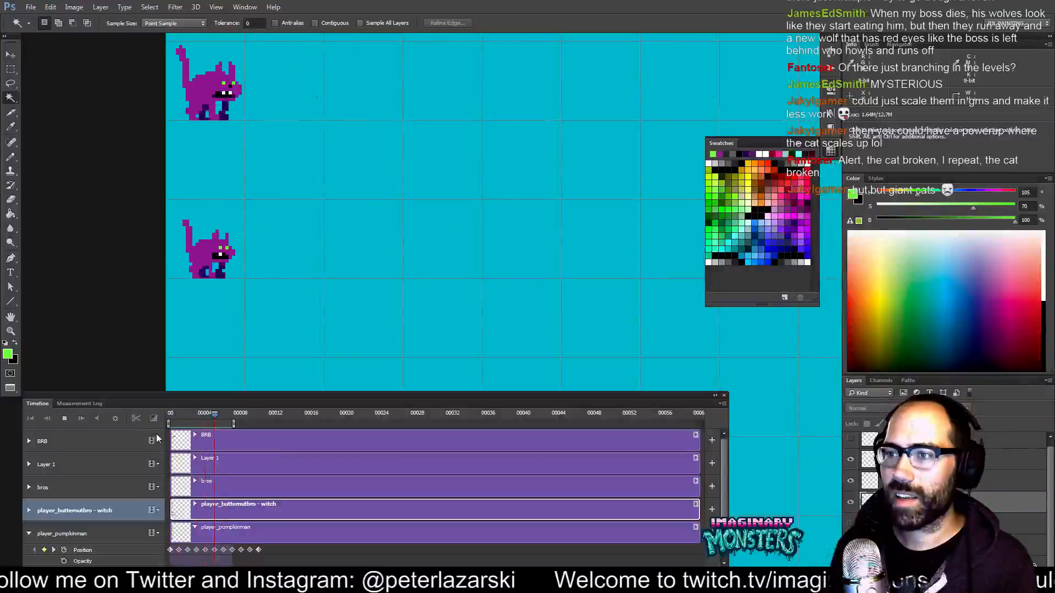
{"action": "key", "text": "space"}
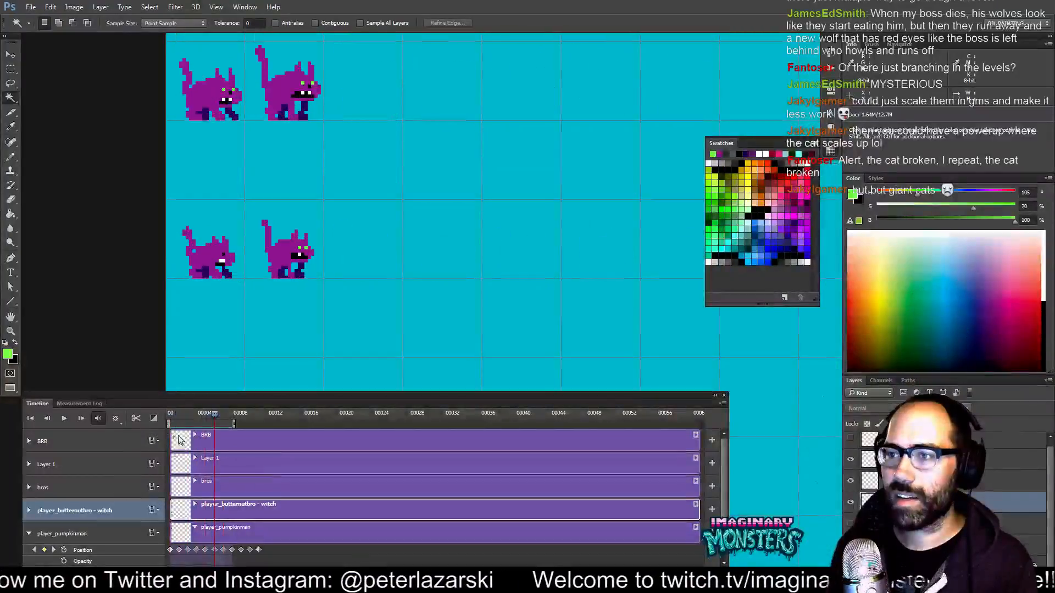
Scrub to the third cat frame and nudge the scaled third and fourth frames one pixel right.
{"action": "left_click", "coordinate": [194, 415]}
{"action": "mouse_move", "coordinate": [193, 415]}
{"action": "left_mouse_down"}
{"action": "mouse_move", "coordinate": [151, 415]}
{"action": "mouse_move", "coordinate": [190, 421]}
{"action": "left_mouse_up"}
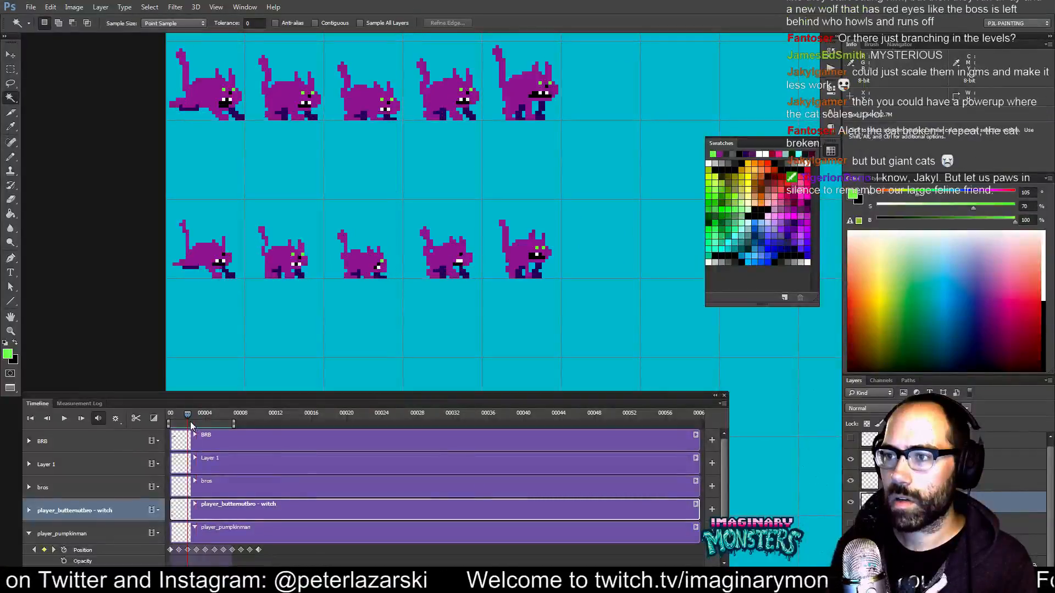
{"action": "key", "text": "m"}
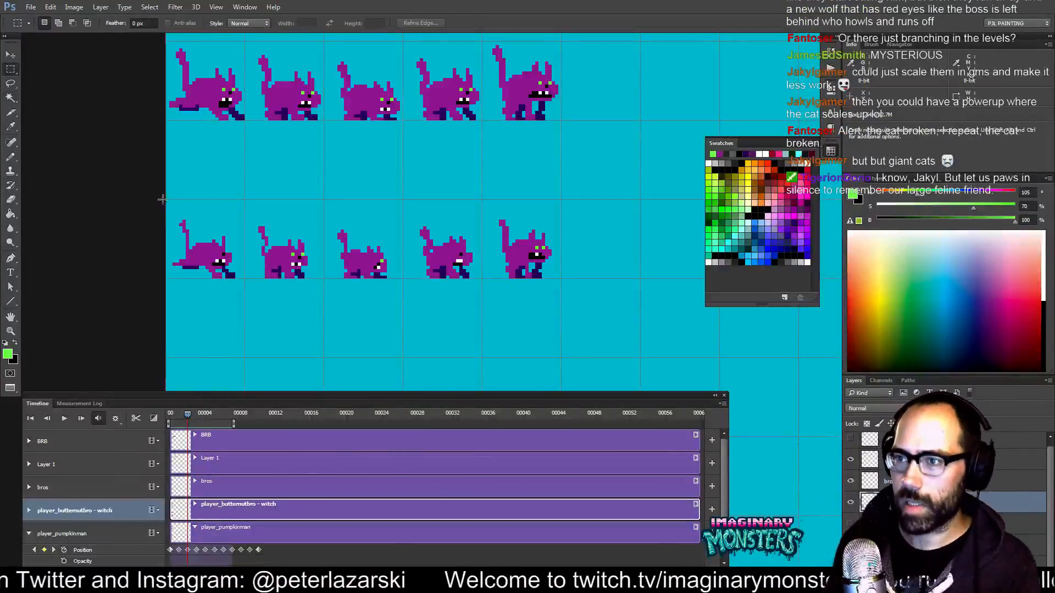
{"action": "key", "text": "v"}
{"action": "key", "text": "Right"}
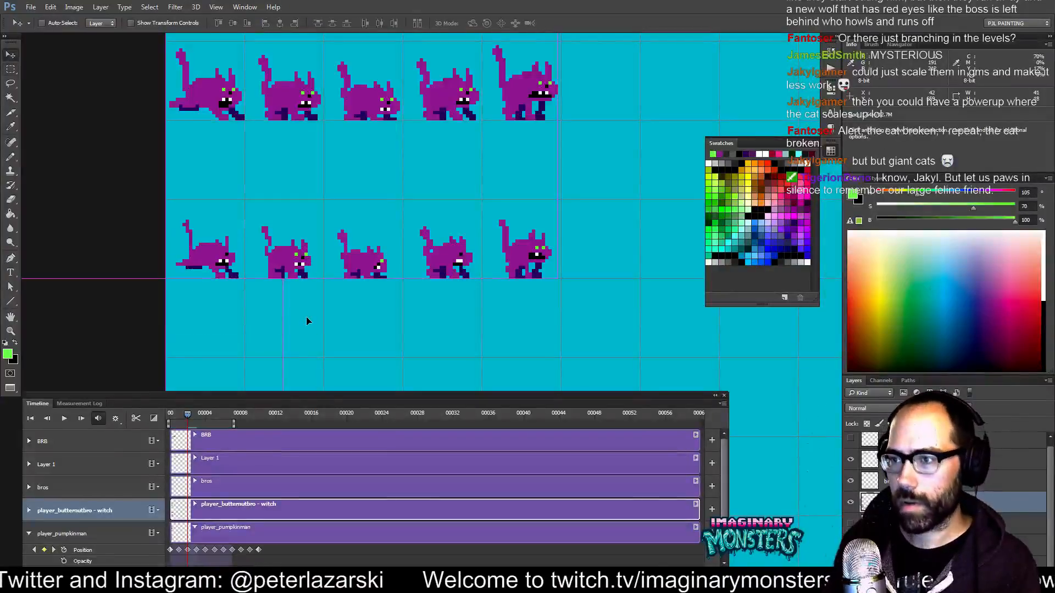
Replay the cat run to check the nudged frames, return the playhead to the start, and review the scaled row.
{"action": "left_click_drag", "start_coordinate": [189, 420], "coordinate": [160, 456]}
{"action": "key", "text": "space"}
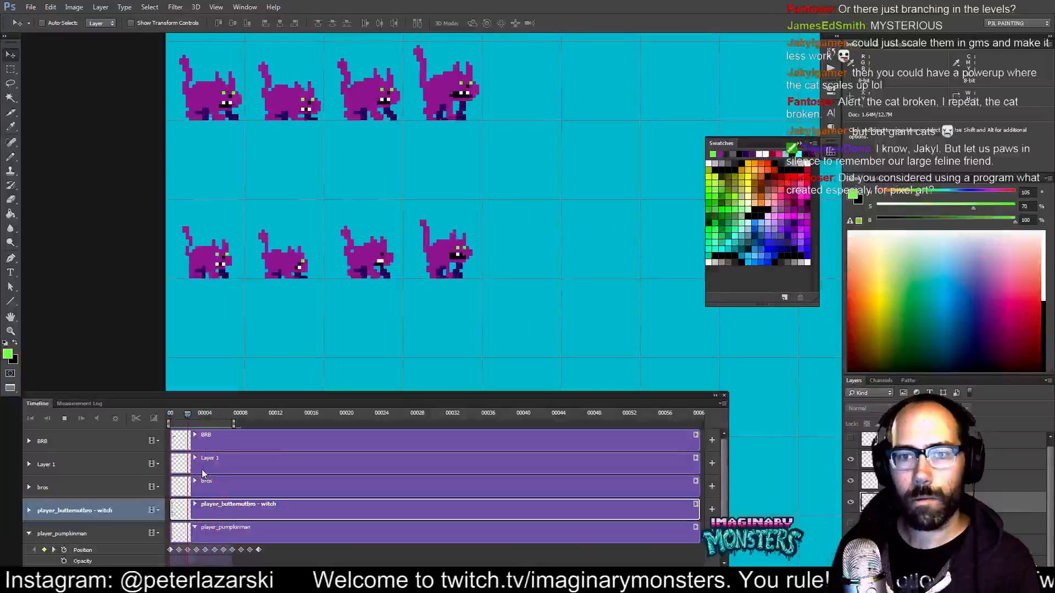
{"action": "key", "text": "space"}
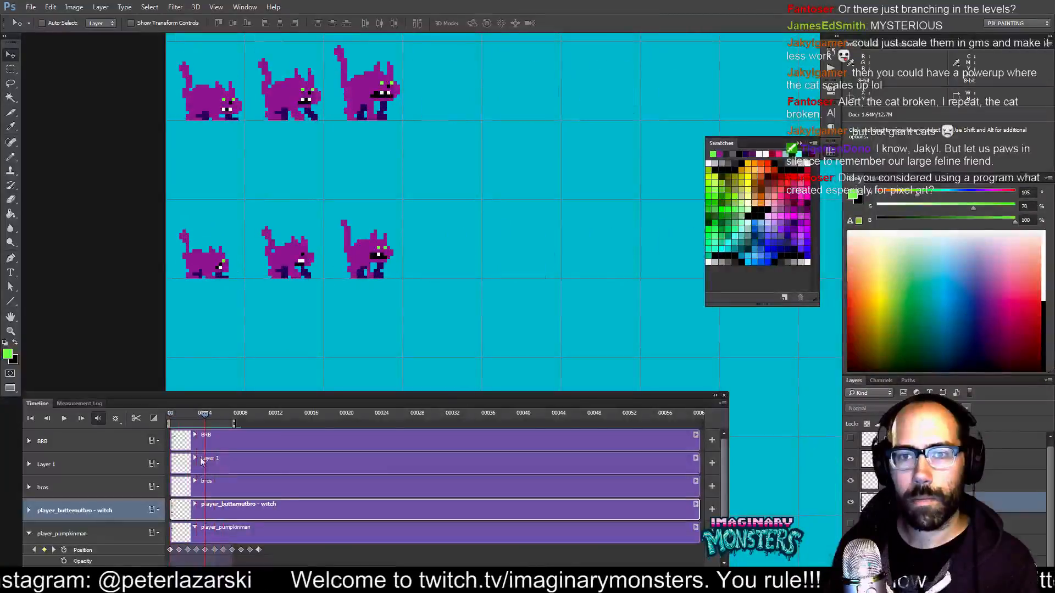
{"action": "left_click_drag", "start_coordinate": [201, 418], "coordinate": [128, 419]}
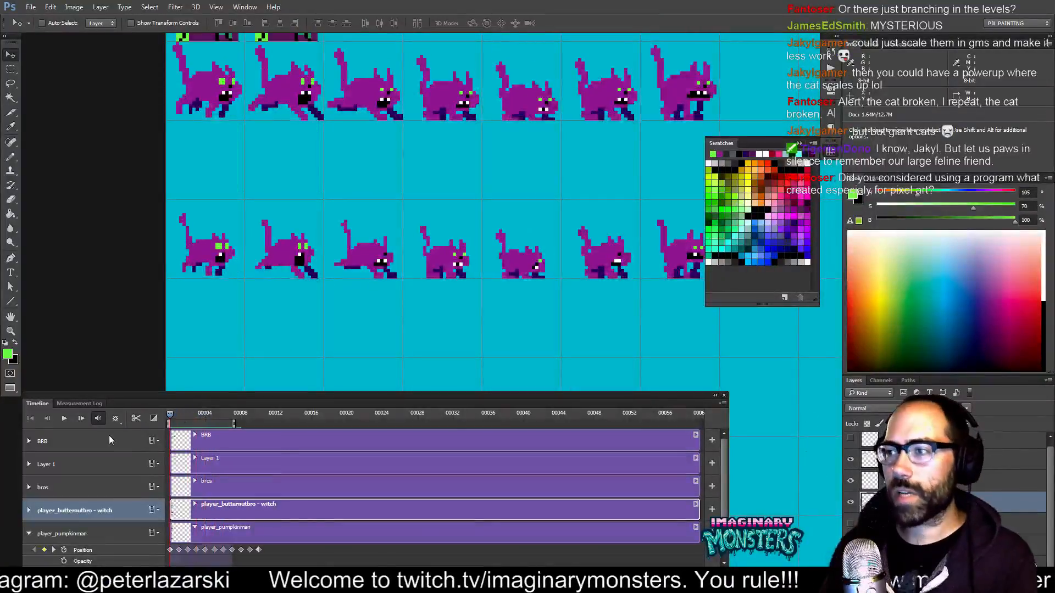
{"action": "mouse_move", "coordinate": [541, 226]}
{"action": "left_mouse_down"}
{"action": "mouse_move", "coordinate": [395, 264]}
{"action": "mouse_move", "coordinate": [463, 214]}
{"action": "left_mouse_up"}
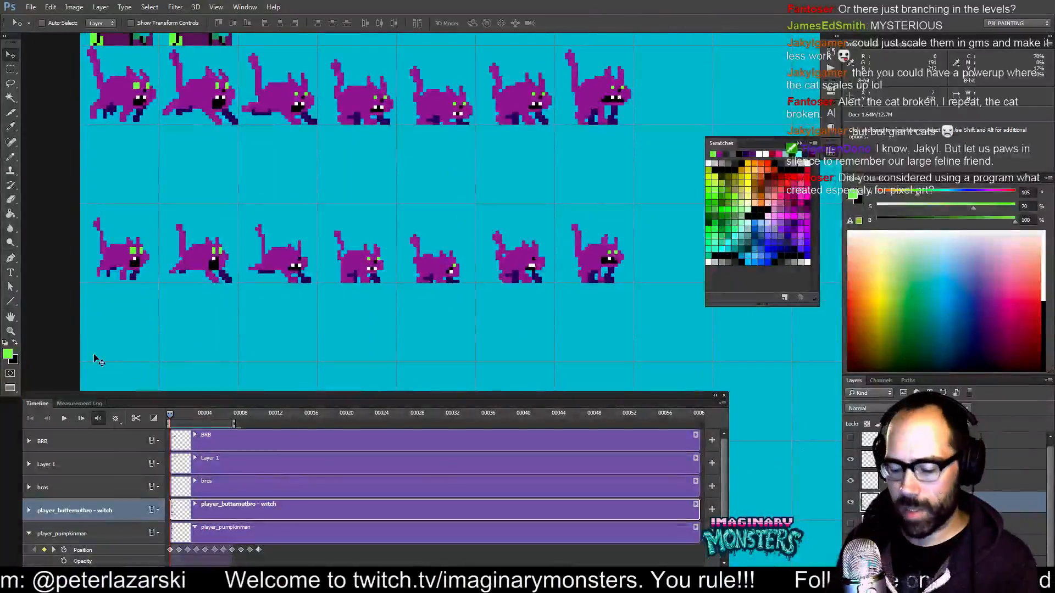
Scrub through the end of the run cycle to compare the last full-size and scaled cat frames.
{"action": "key", "text": "b"}
{"action": "left_click_drag", "start_coordinate": [173, 412], "coordinate": [225, 424]}
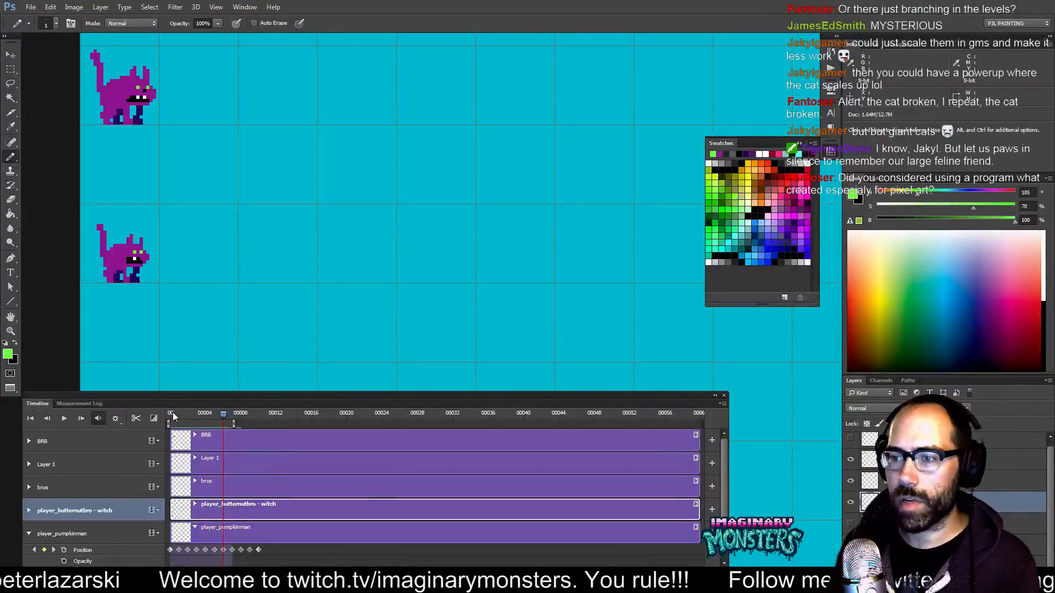
{"action": "left_click", "coordinate": [173, 415]}
{"action": "left_click", "coordinate": [229, 415]}
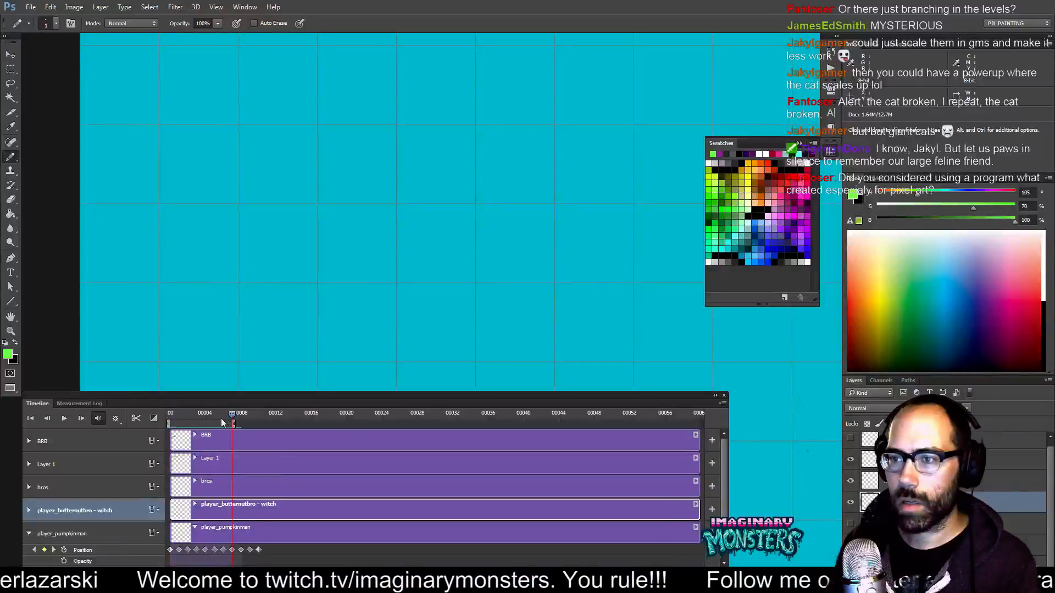
{"action": "left_click", "coordinate": [222, 420]}
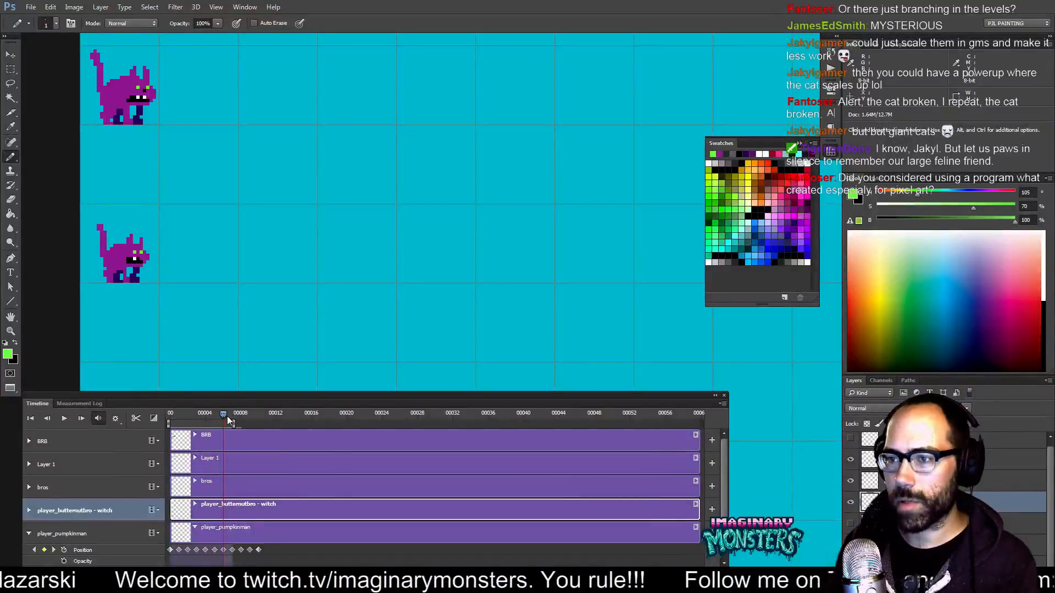
Scrub back to the fifth cat frame, select the scaled cat, and nudge it one pixel right.
{"action": "left_click_drag", "start_coordinate": [224, 415], "coordinate": [216, 415]}
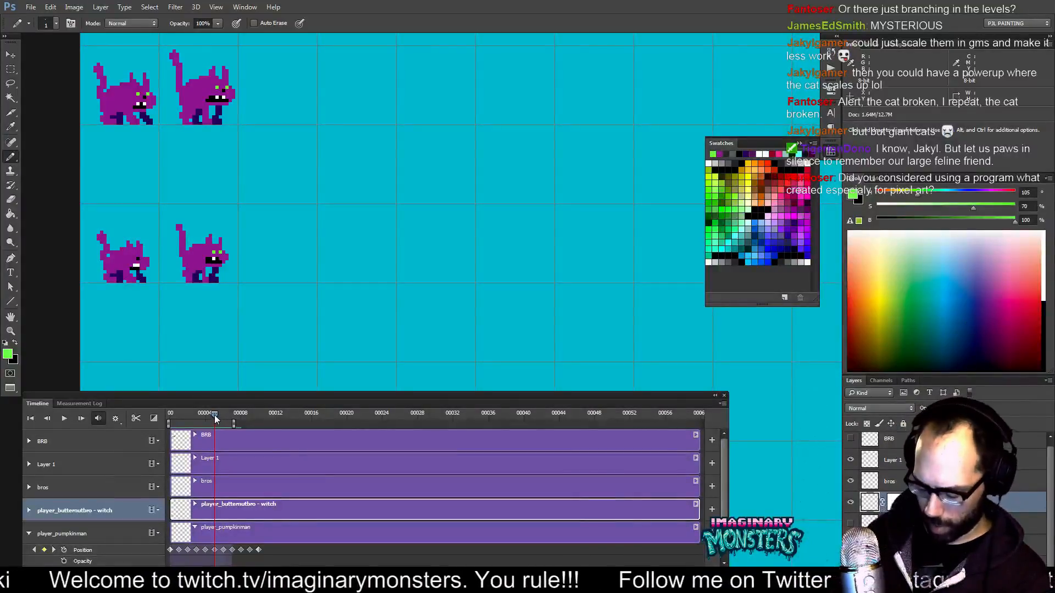
{"action": "left_click_drag", "start_coordinate": [215, 419], "coordinate": [208, 417]}
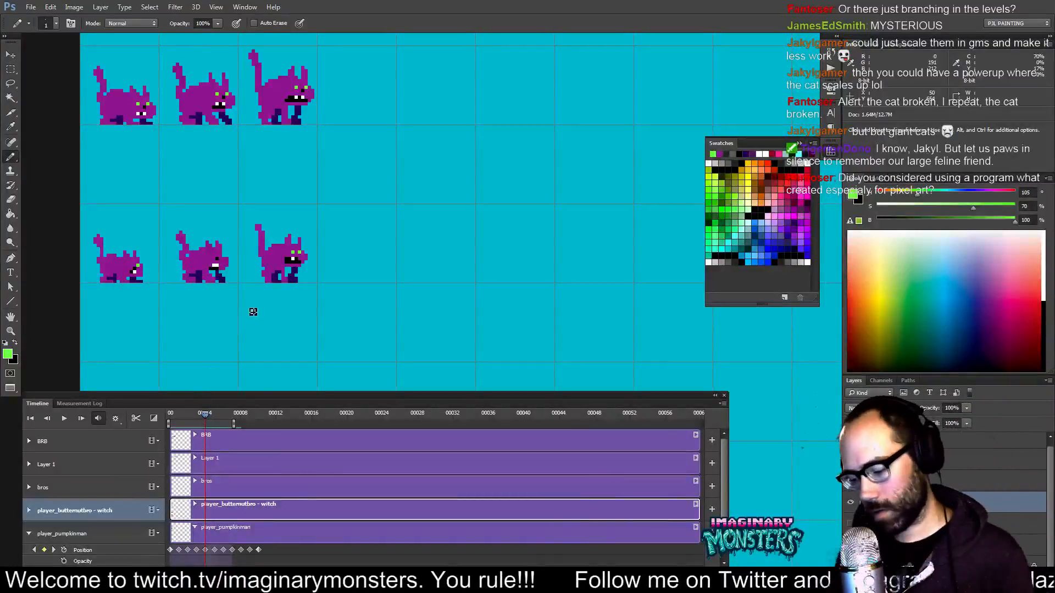
{"action": "key", "text": "m"}
{"action": "key", "text": "v"}
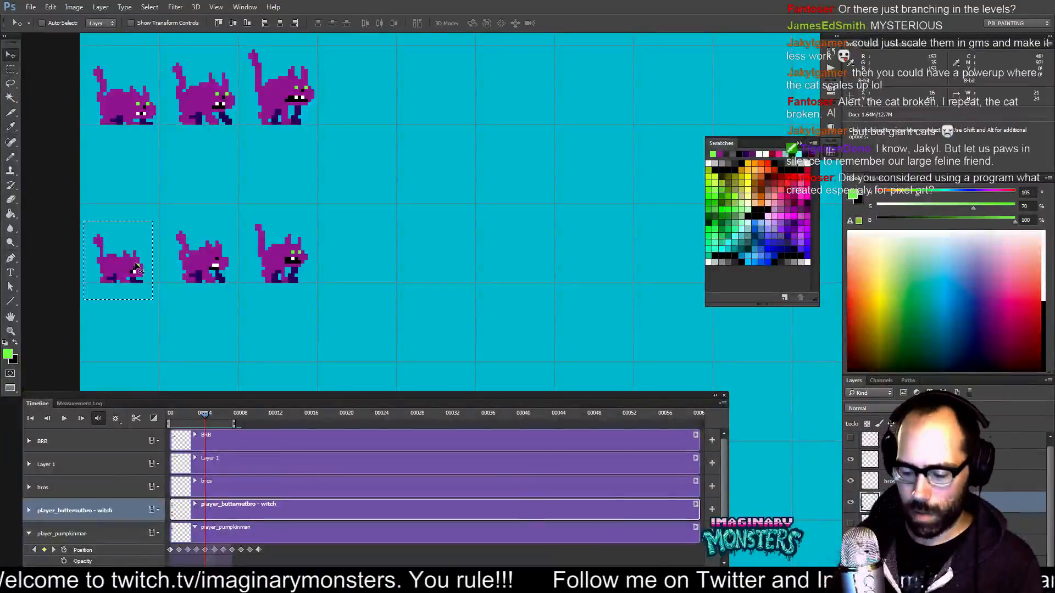
{"action": "key", "text": "Right"}
Replay the cat run to check the nudged fifth frame, and return the playhead to the start.
{"action": "left_click_drag", "start_coordinate": [204, 416], "coordinate": [165, 411]}
{"action": "key", "text": "space"}
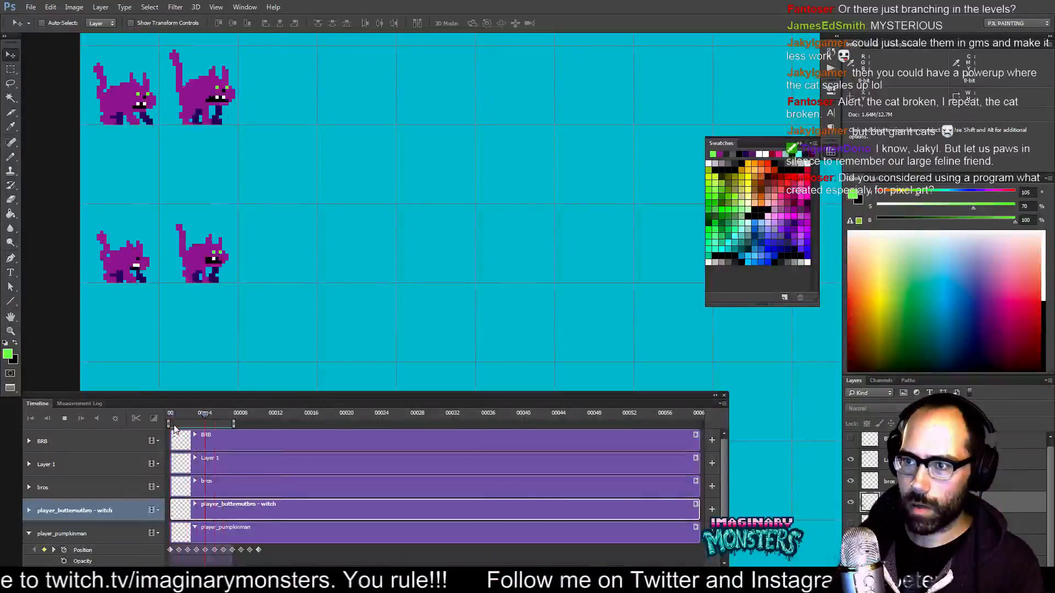
{"action": "key", "text": "space"}
{"action": "left_click_drag", "start_coordinate": [204, 416], "coordinate": [122, 411]}
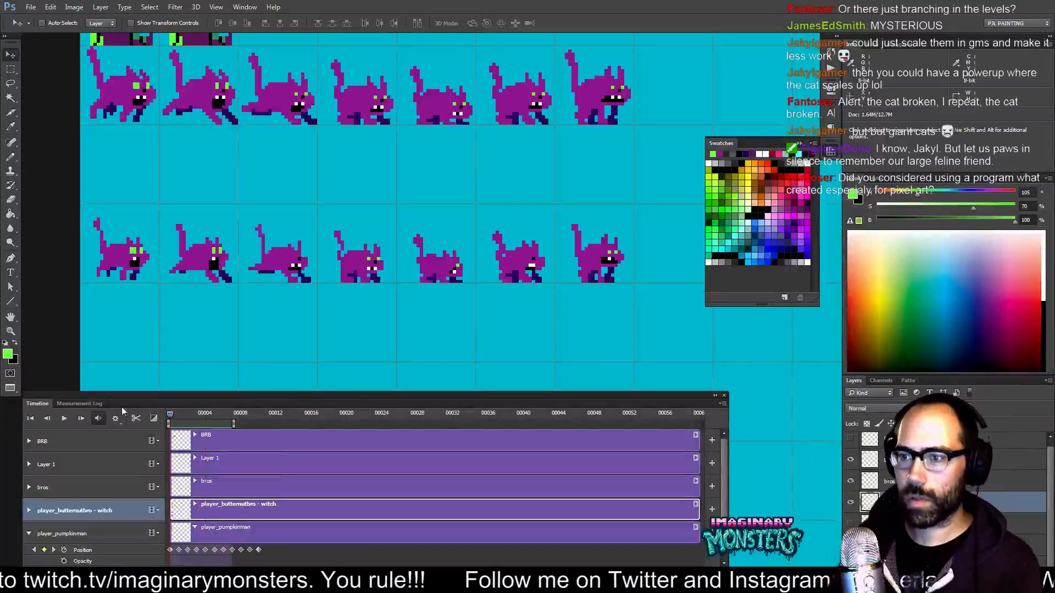
Thicken the first scaled cat's tail with sampled purple pixels and erase the stray pixels at its tip.
{"action": "left_click_drag", "start_coordinate": [148, 176], "coordinate": [198, 211]}
{"action": "key", "text": "z"}
{"action": "left_click", "coordinate": [158, 290]}
{"action": "key", "text": "b"}
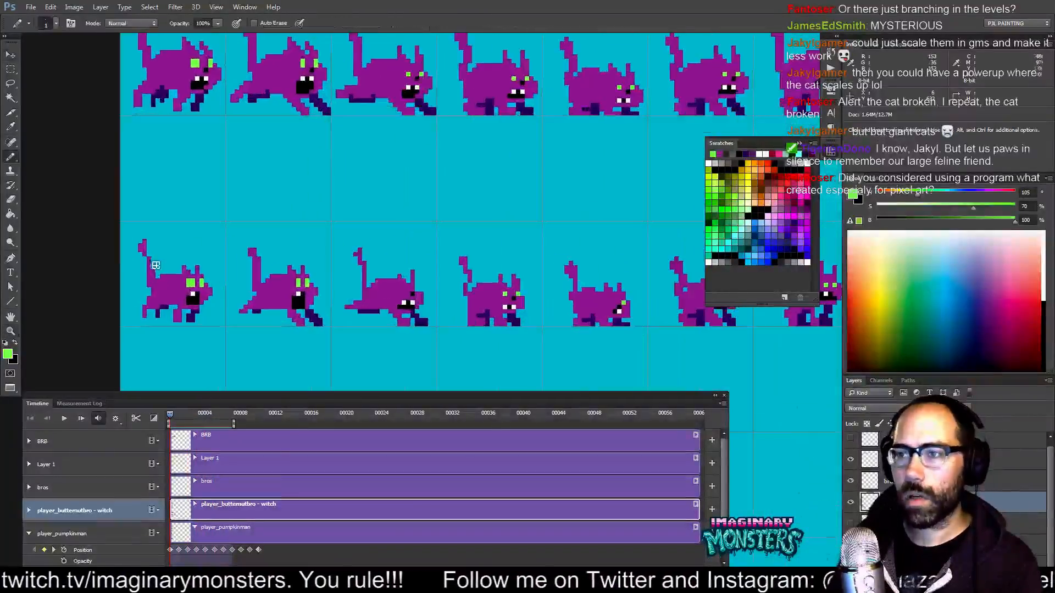
{"action": "left_click", "coordinate": [154, 259], "text": "alt"}
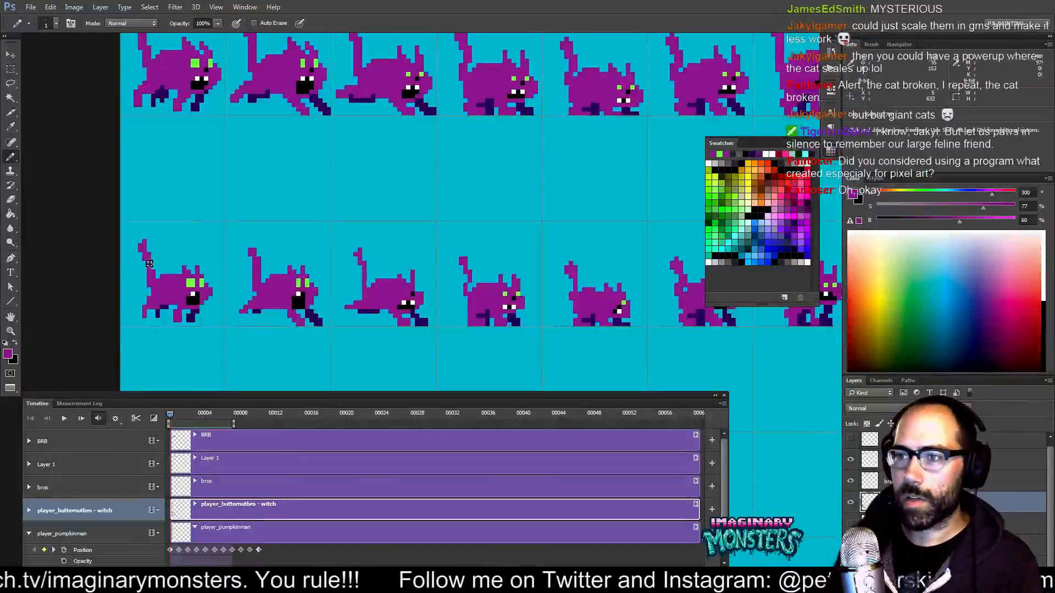
{"action": "key", "text": "e"}
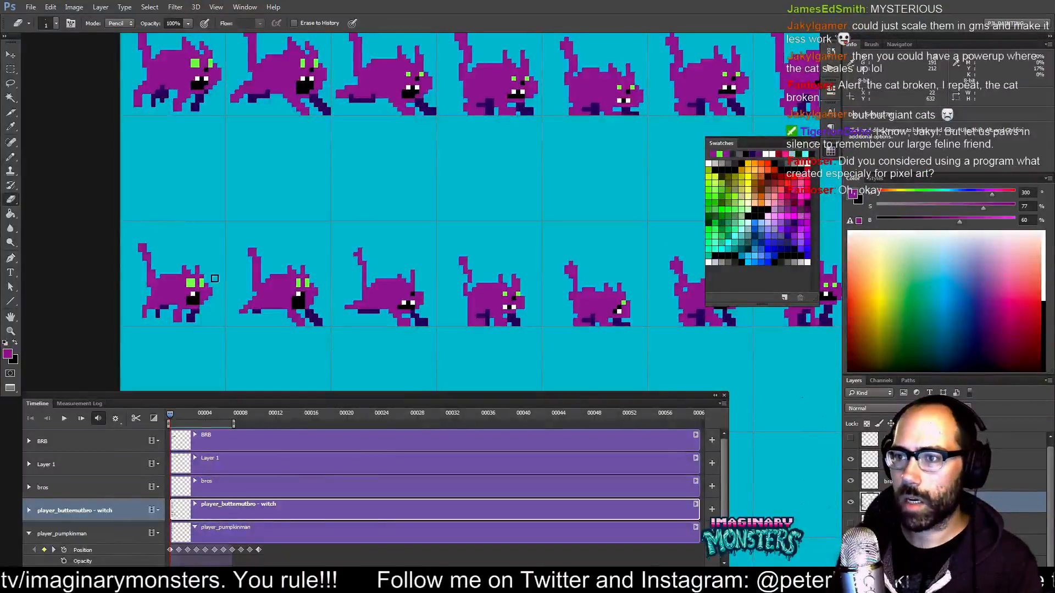
Thicken the tails of the second and third scaled cats with purple pixels.
{"action": "key", "text": "b"}
{"action": "left_click_drag", "start_coordinate": [264, 258], "coordinate": [242, 243]}
{"action": "mouse_move", "coordinate": [335, 235]}
{"action": "left_mouse_down"}
{"action": "mouse_move", "coordinate": [340, 250]}
{"action": "mouse_move", "coordinate": [297, 238]}
{"action": "left_mouse_up"}
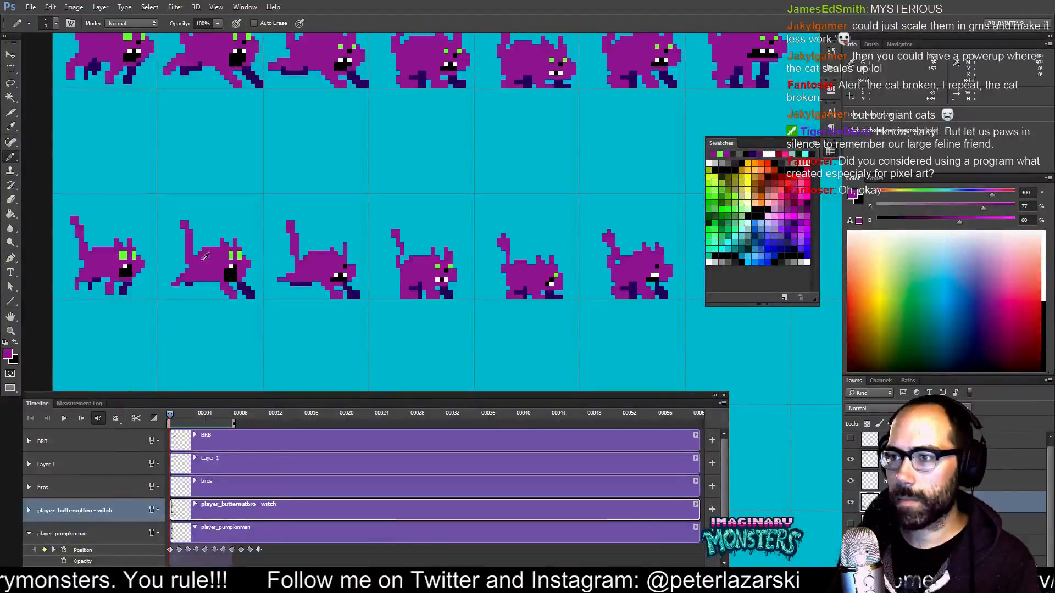
Redraw the first three scaled cats' mouths with sampled black pixels and white teeth.
{"action": "left_click", "coordinate": [120, 255], "text": "alt"}
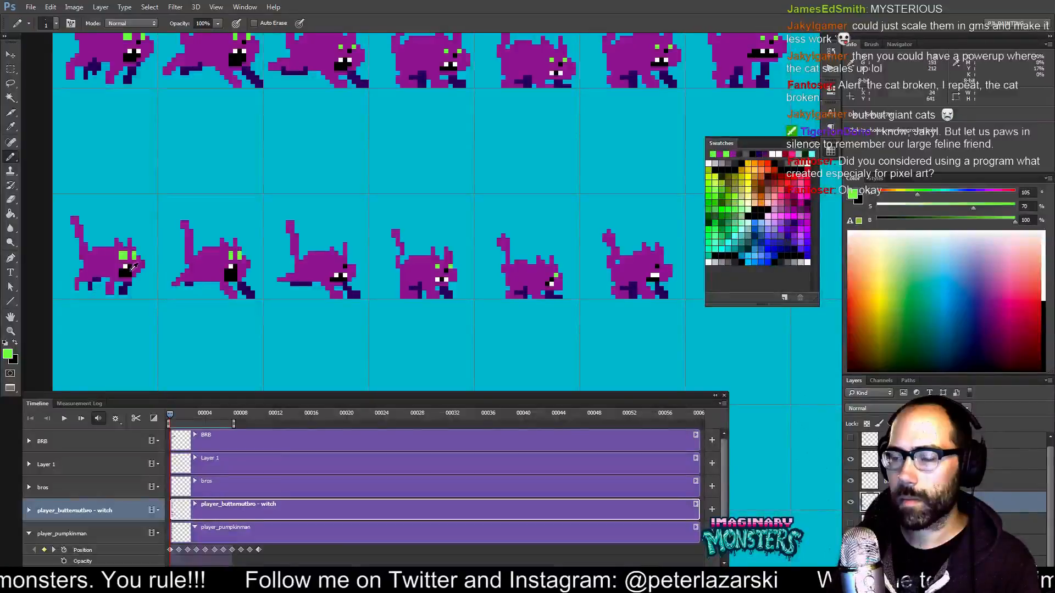
{"action": "left_click", "coordinate": [117, 262], "text": "alt"}
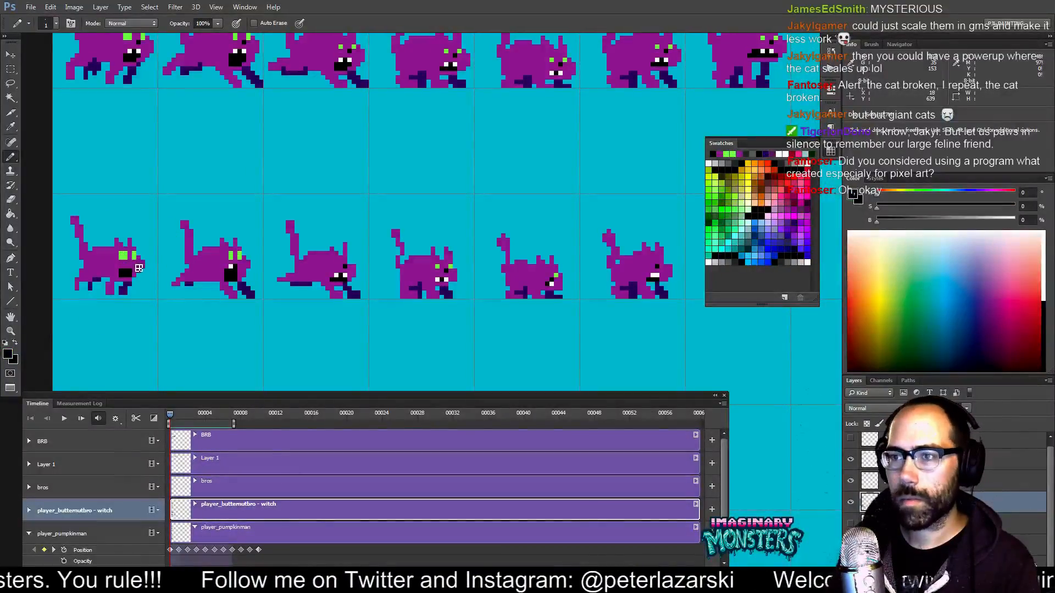
{"action": "left_click", "coordinate": [220, 269], "text": "alt"}
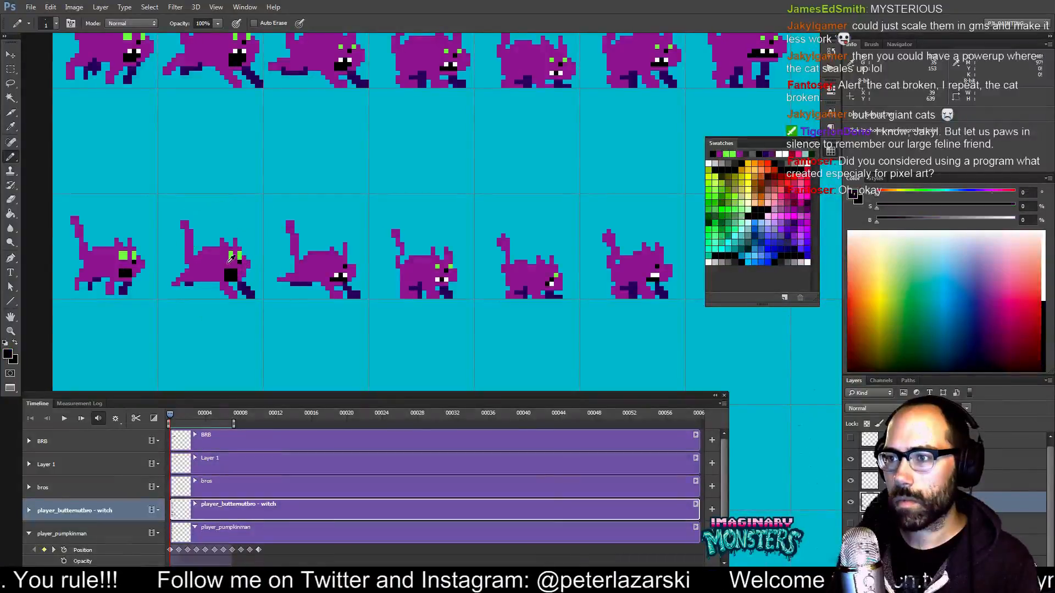
{"action": "left_click", "coordinate": [339, 273], "text": "alt"}
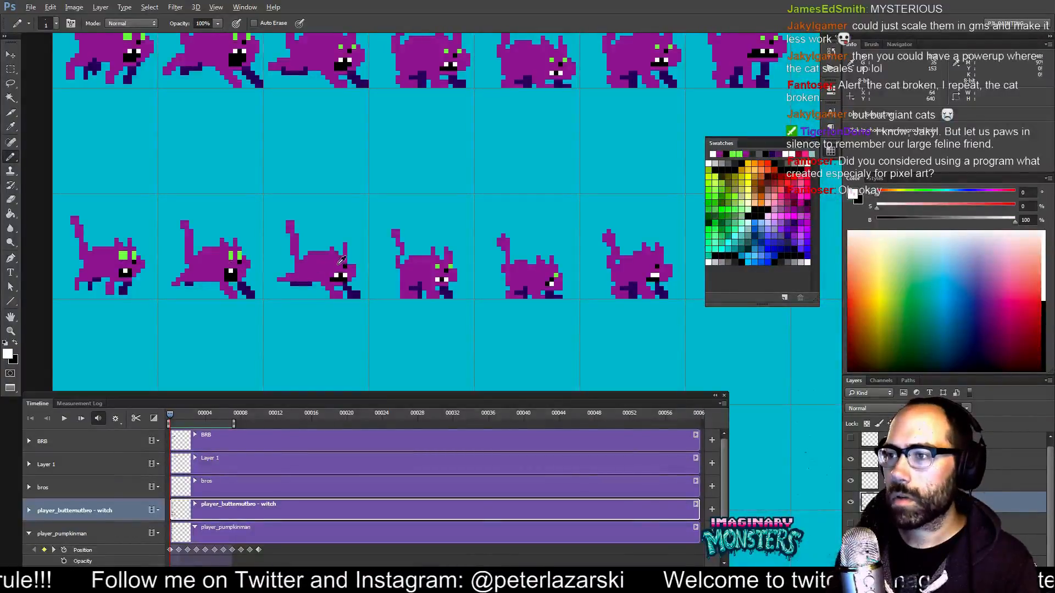
Paint green eyes on the third scaled cat and reshape its ear with purple pixels and the Eraser.
{"action": "left_click", "coordinate": [235, 255], "text": "alt"}
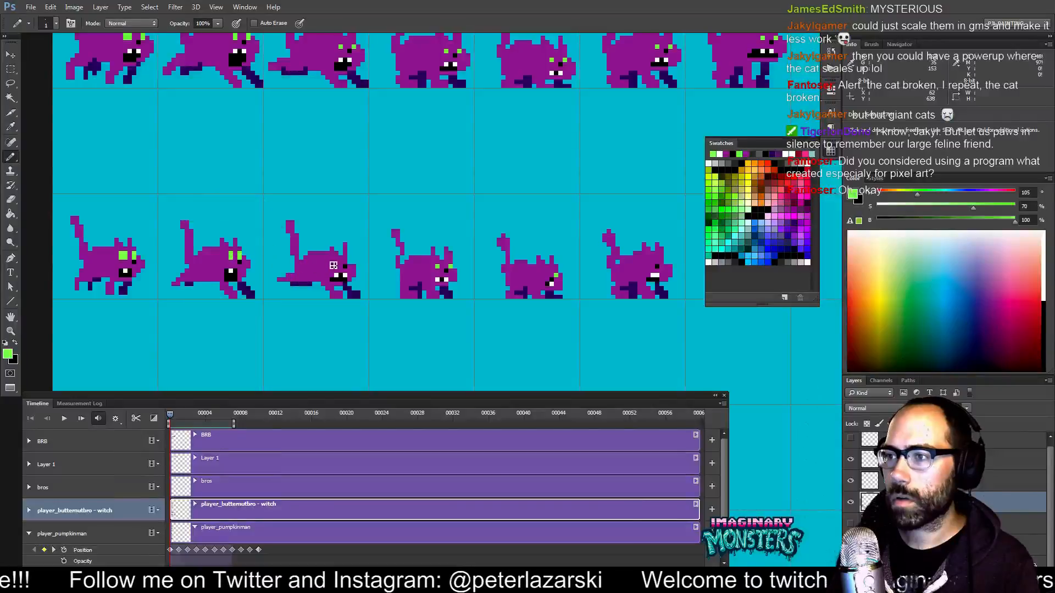
{"action": "left_click_drag", "start_coordinate": [381, 250], "coordinate": [309, 241]}
{"action": "left_click", "coordinate": [297, 267], "text": "alt"}
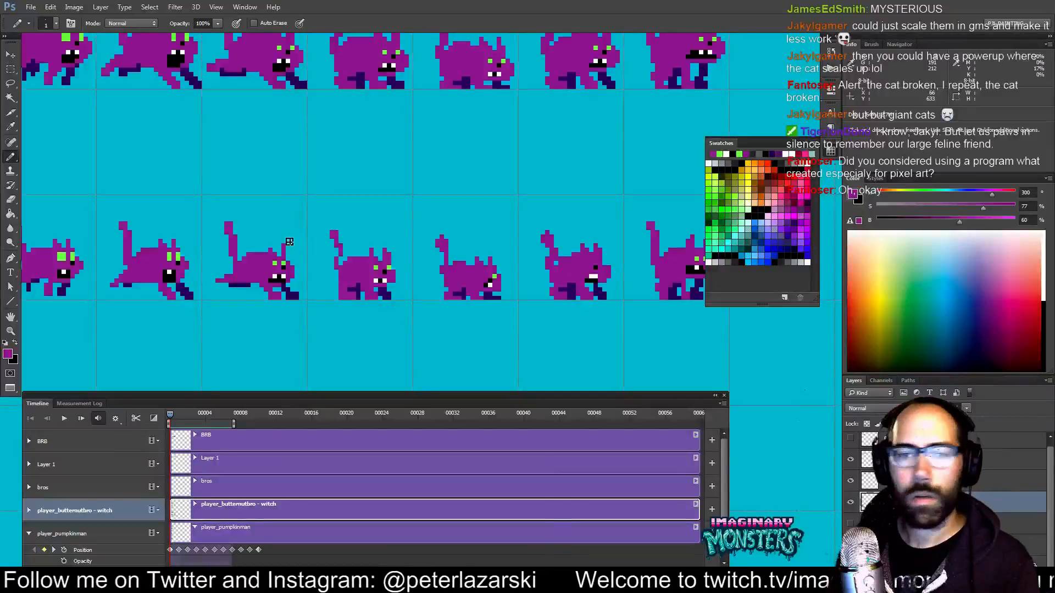
{"action": "left_click_drag", "start_coordinate": [311, 245], "coordinate": [285, 245]}
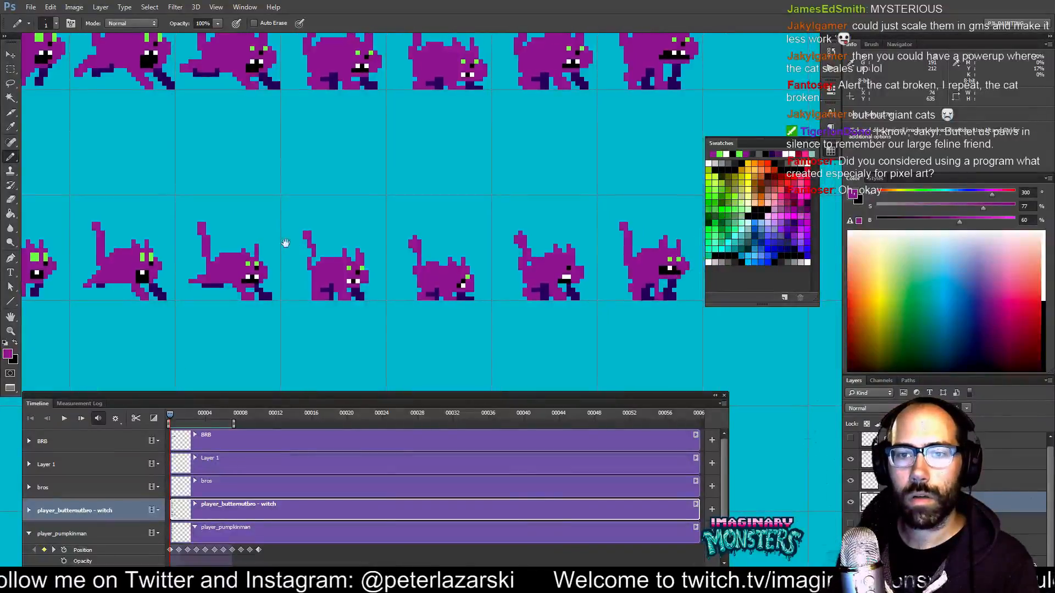
{"action": "key", "text": "e"}
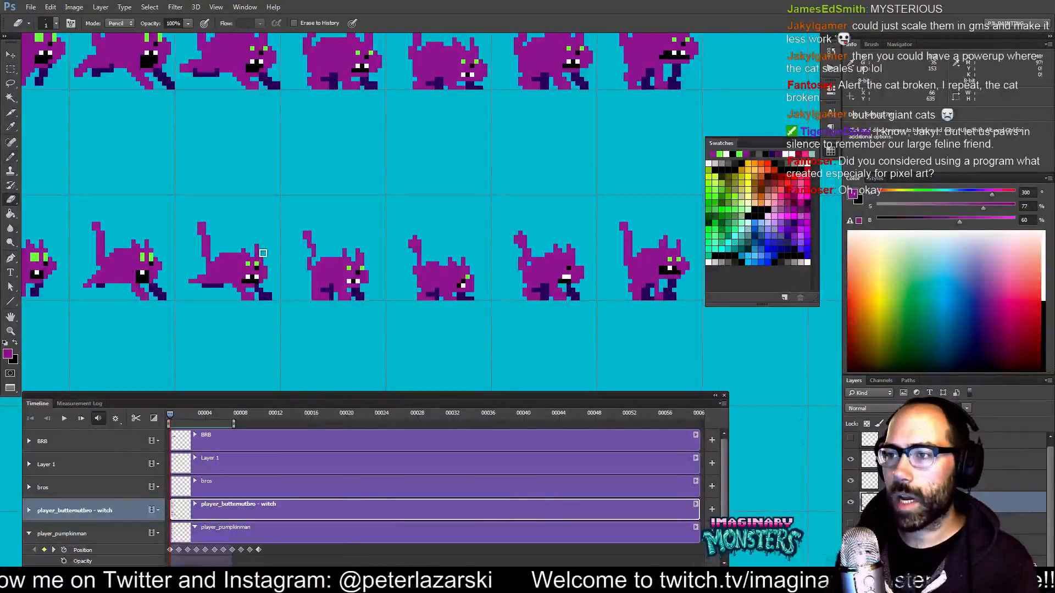
Touch up the fourth scaled cat's face with sampled purple pixels.
{"action": "key", "text": "b"}
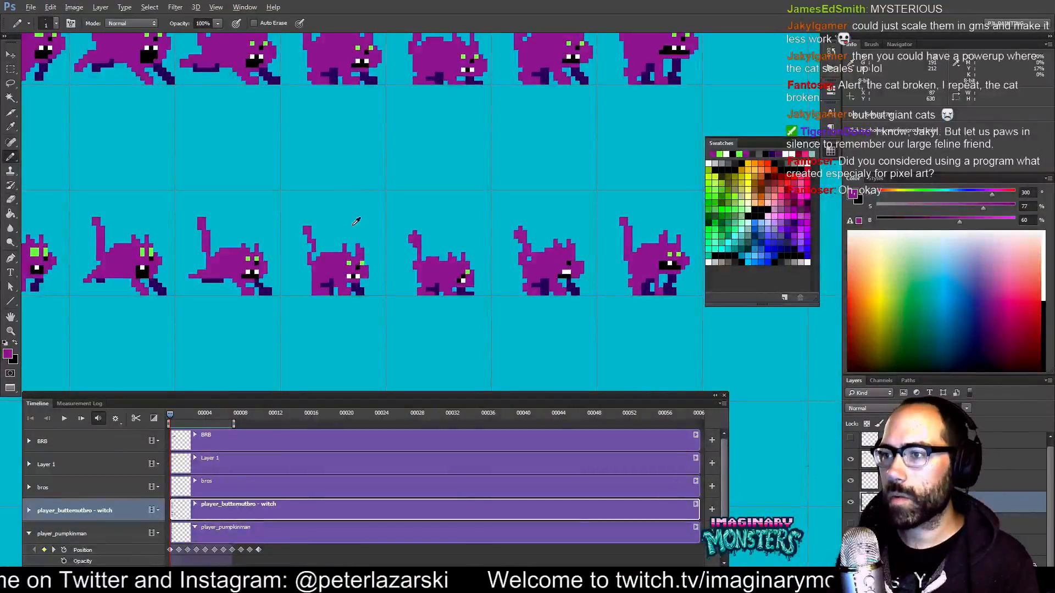
{"action": "left_click", "coordinate": [365, 266], "text": "alt"}
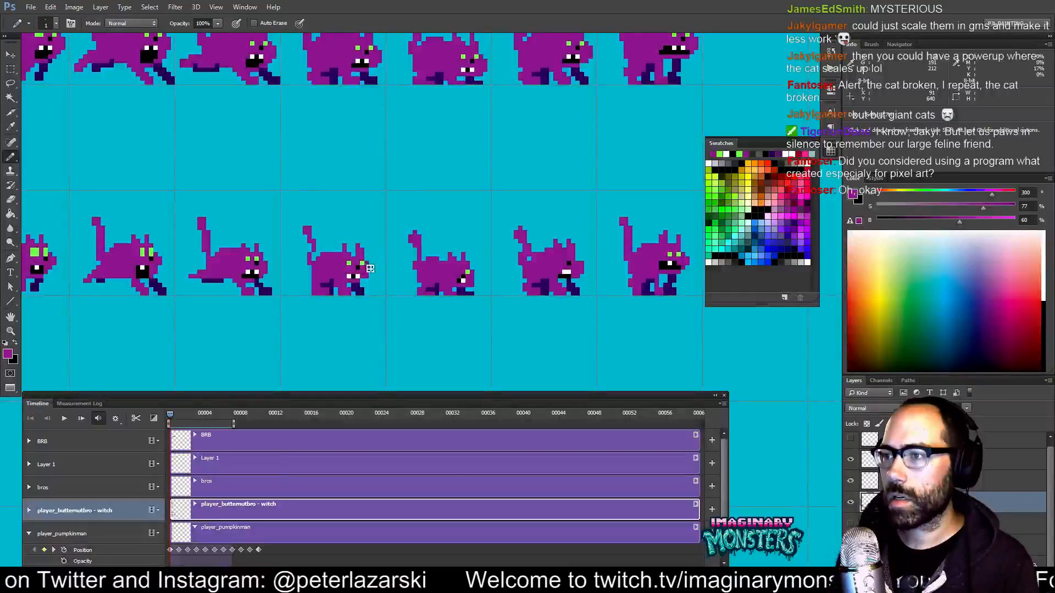
{"action": "left_click_drag", "start_coordinate": [375, 270], "coordinate": [408, 271]}
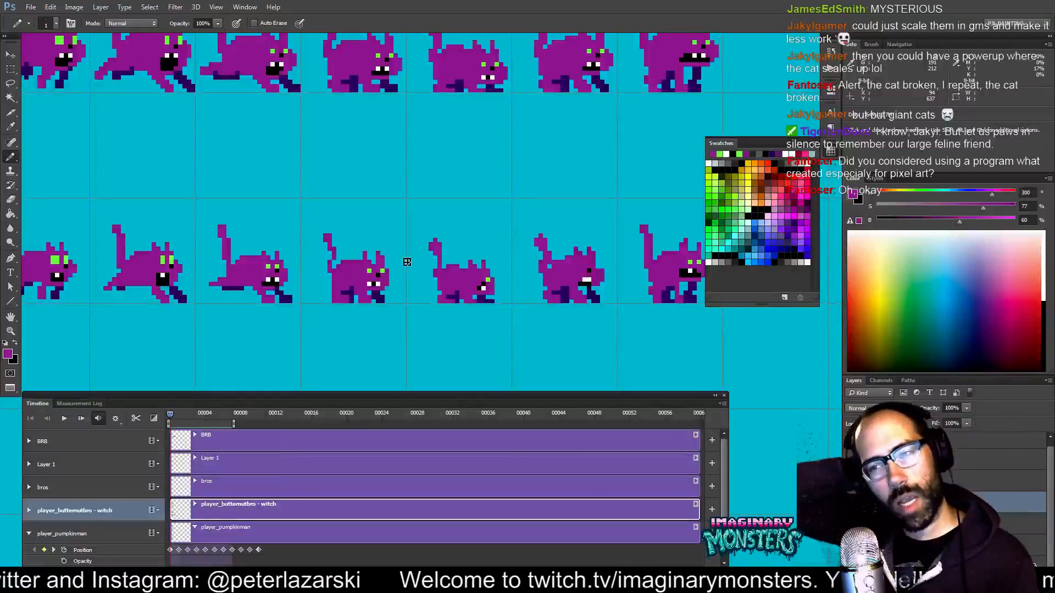
Paint green eyes on the fifth and sixth scaled cats and clean up the sixth cat's face in purple.
{"action": "left_click_drag", "start_coordinate": [400, 255], "coordinate": [312, 295]}
{"action": "left_click", "coordinate": [413, 258], "text": "alt"}
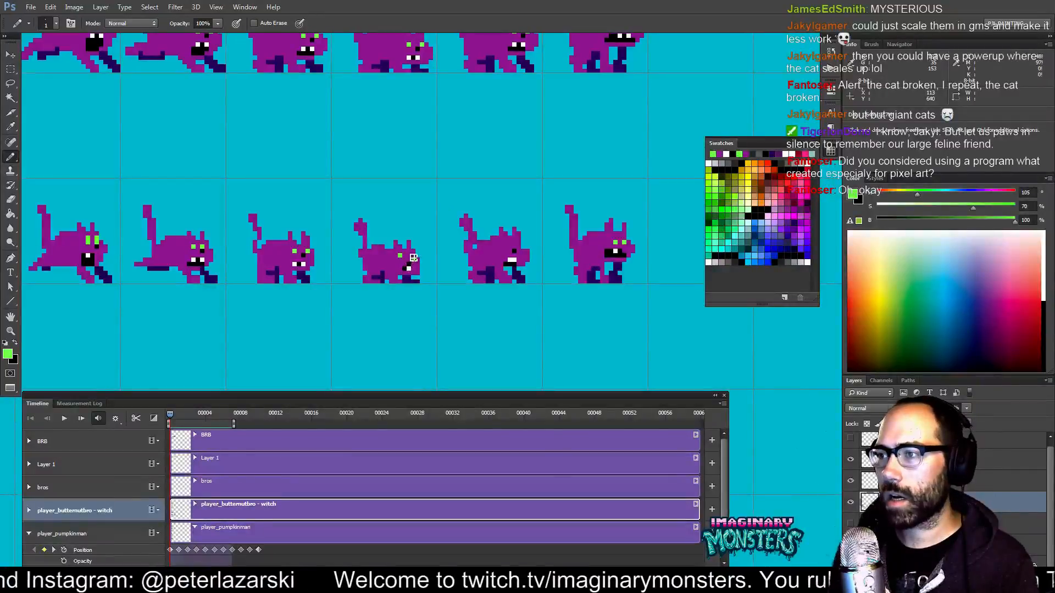
{"action": "left_click_drag", "start_coordinate": [429, 266], "coordinate": [407, 273]}
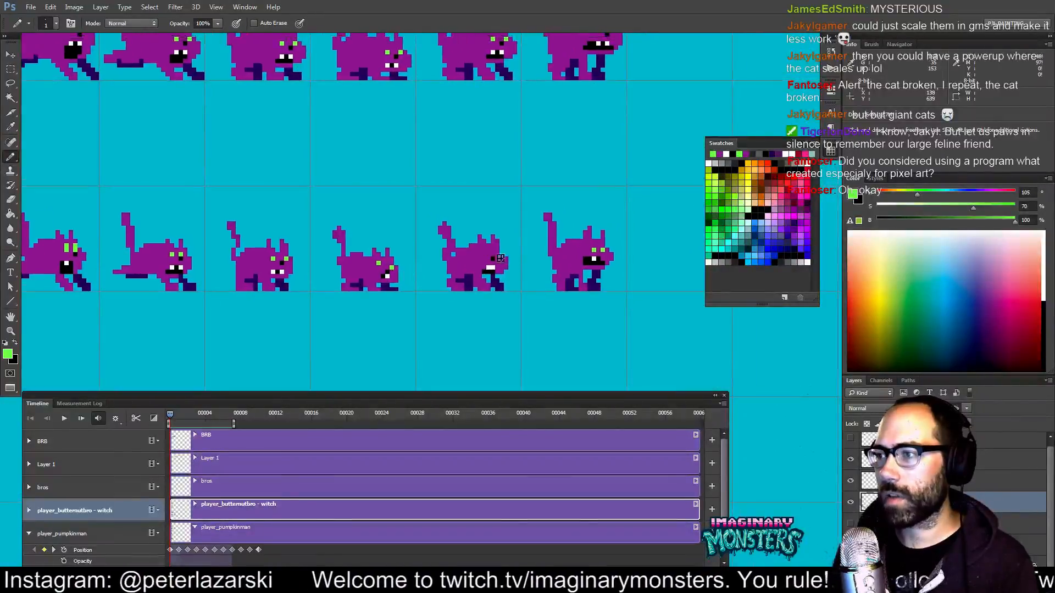
{"action": "left_click", "coordinate": [511, 269], "text": "alt"}
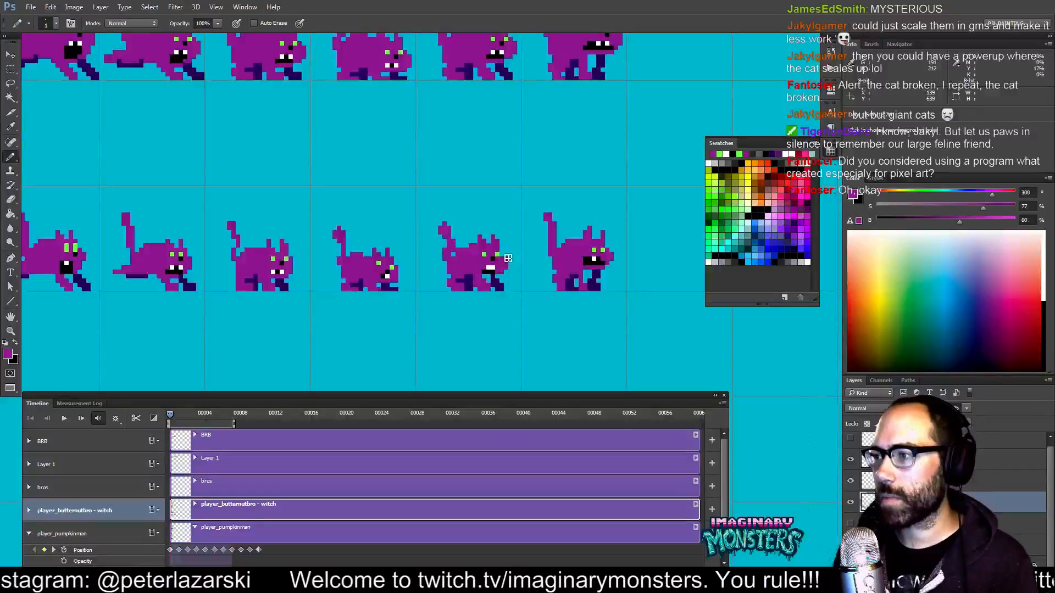
{"action": "left_click_drag", "start_coordinate": [510, 269], "coordinate": [492, 290]}
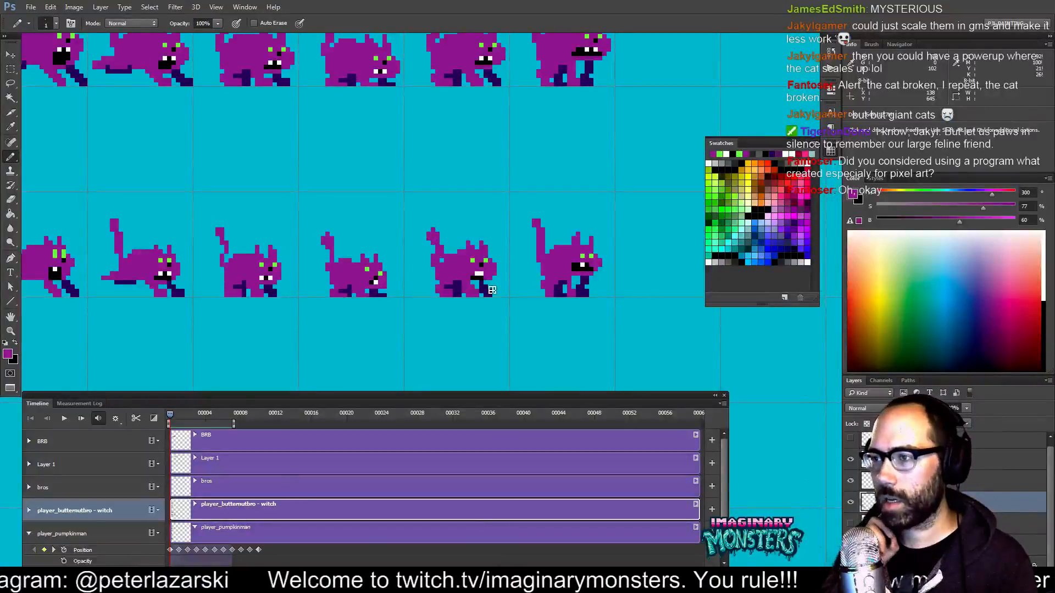
Redraw the fifth scaled cat's mouth using sampled purple, white and black pixels.
{"action": "left_click", "coordinate": [360, 277], "text": "alt"}
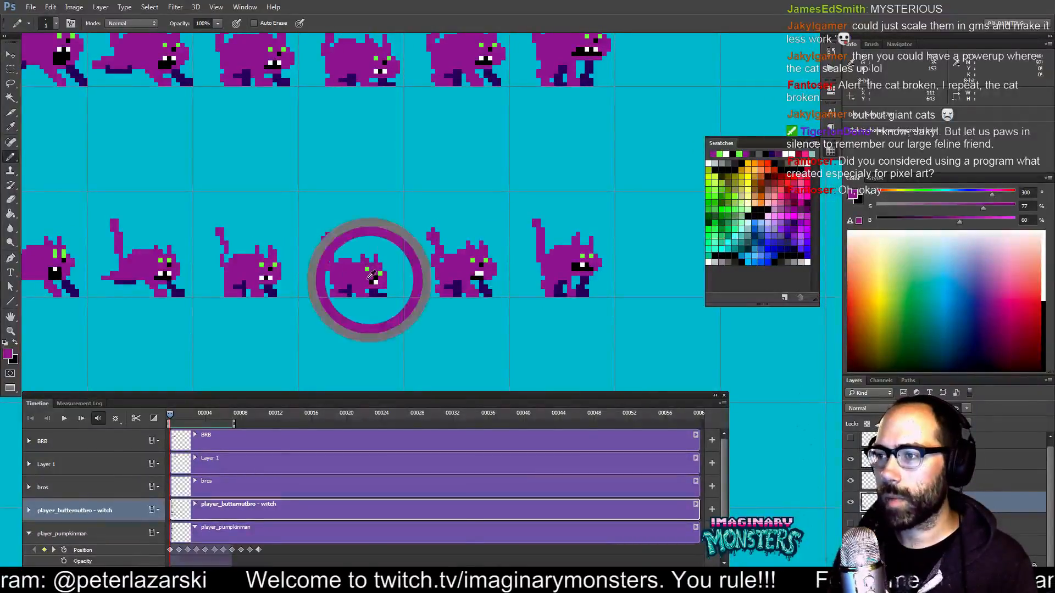
{"action": "left_click", "coordinate": [268, 276], "text": "alt"}
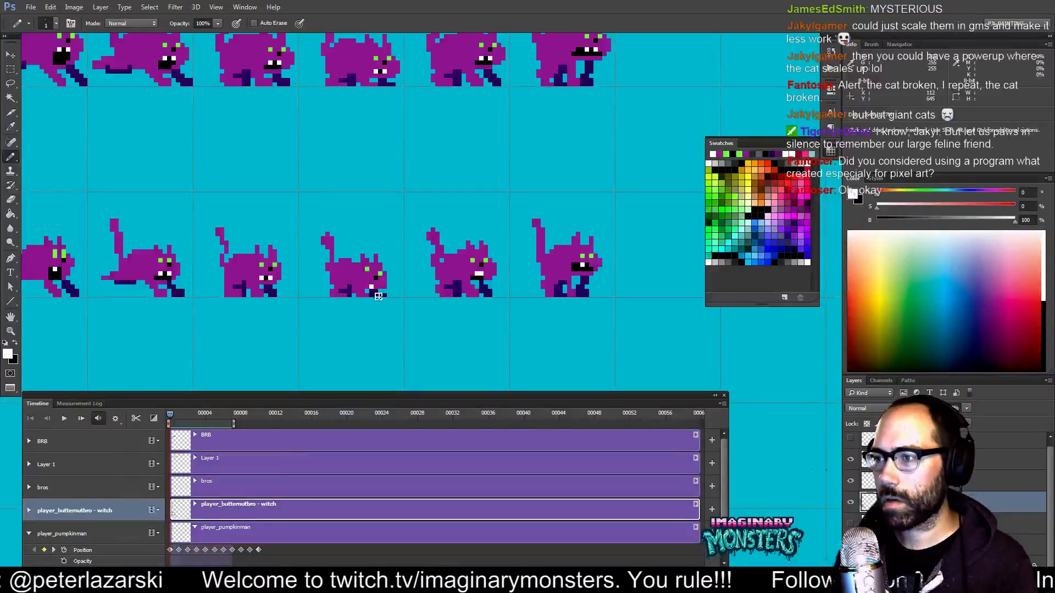
{"action": "left_click", "coordinate": [376, 278], "text": "alt"}
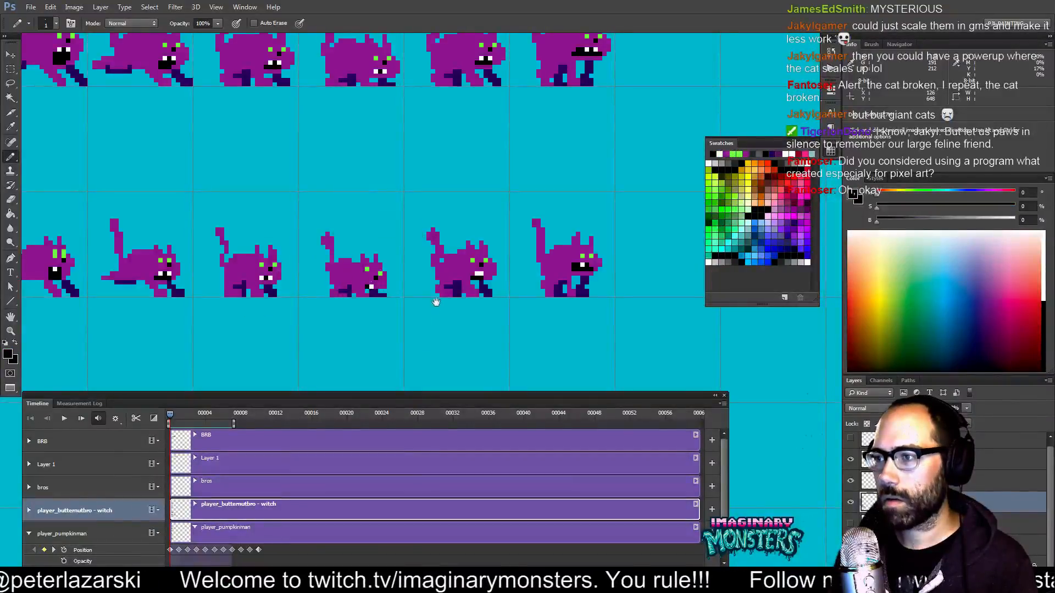
Reshape the seventh scaled cat's front legs with sampled purple and dark blue pixels, erasing the stray edge pixels.
{"action": "left_click_drag", "start_coordinate": [435, 298], "coordinate": [402, 314]}
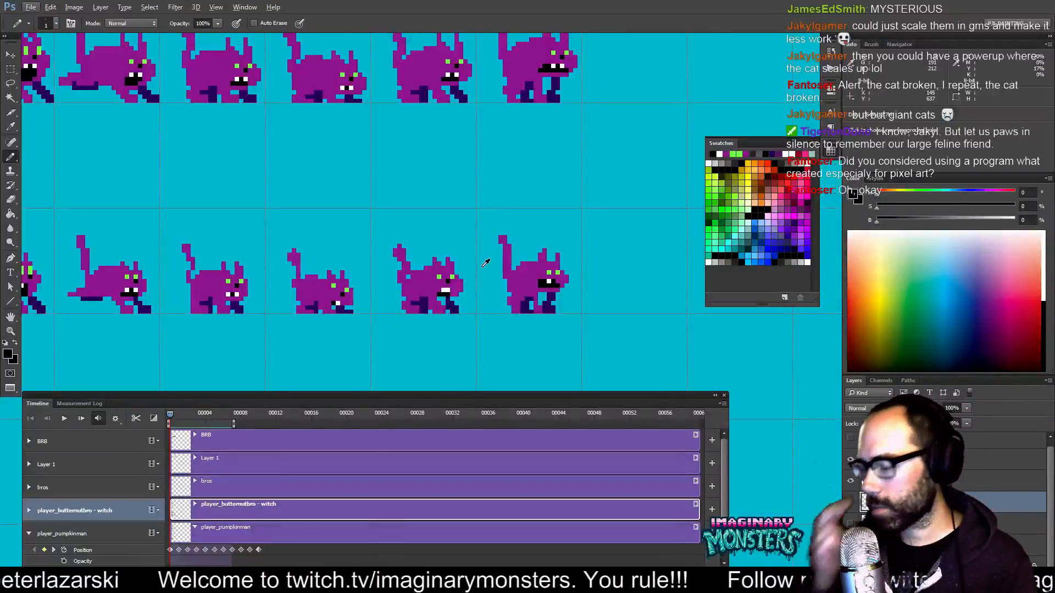
{"action": "left_click_drag", "start_coordinate": [538, 308], "coordinate": [520, 324]}
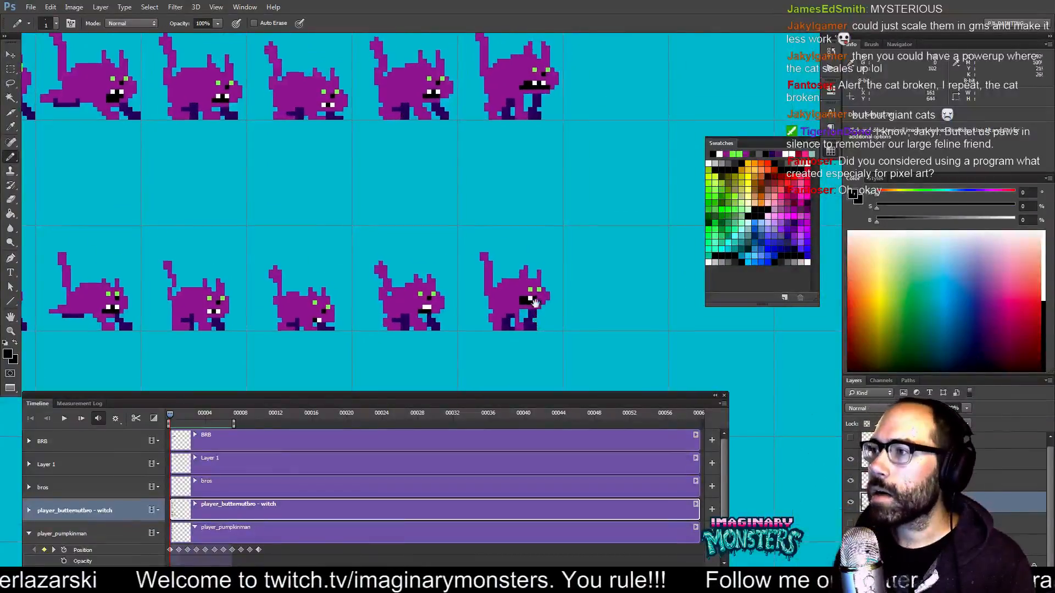
{"action": "left_click", "coordinate": [525, 324], "text": "alt"}
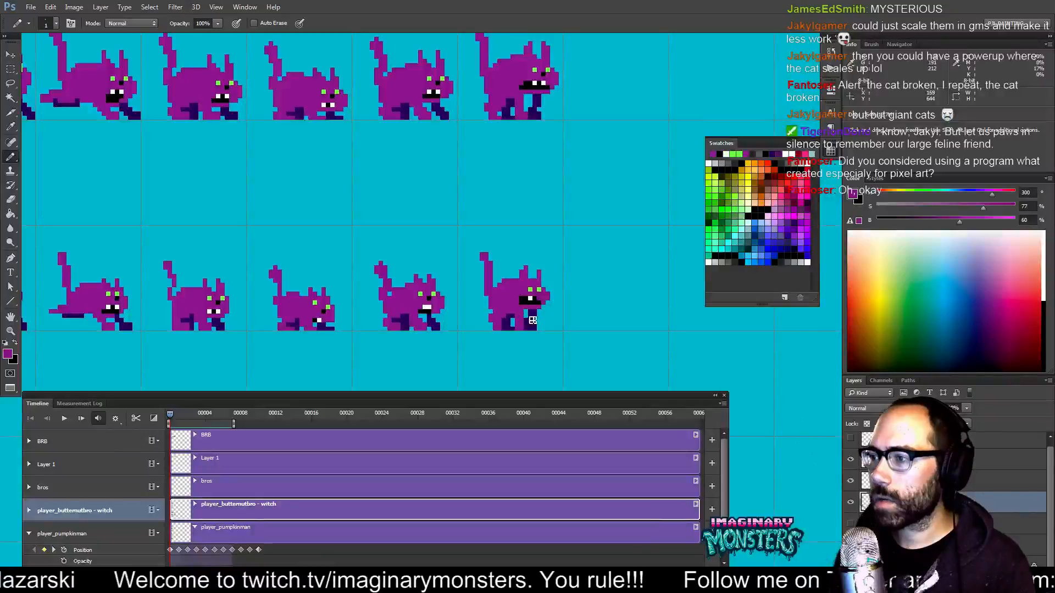
{"action": "left_click", "coordinate": [533, 322], "text": "alt"}
{"action": "key", "text": "e"}
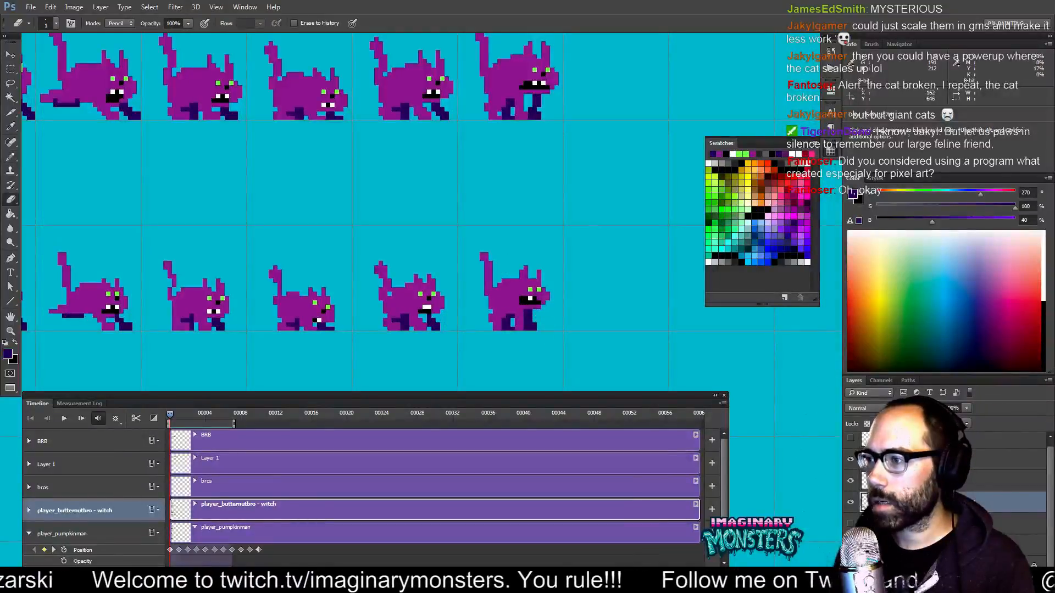
{"action": "left_click_drag", "start_coordinate": [521, 319], "coordinate": [521, 326]}
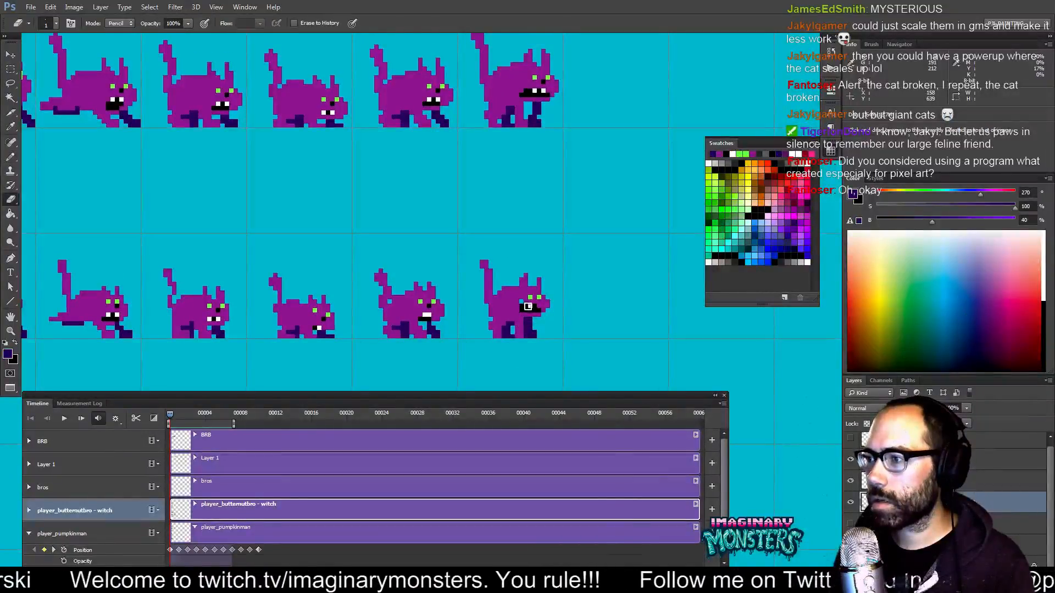
Fill the seventh scaled cat's mouth in black, and touch up the fifth cat's face with sampled green, purple and black pixels.
{"action": "key", "text": "b"}
{"action": "left_click", "coordinate": [523, 312], "text": "alt"}
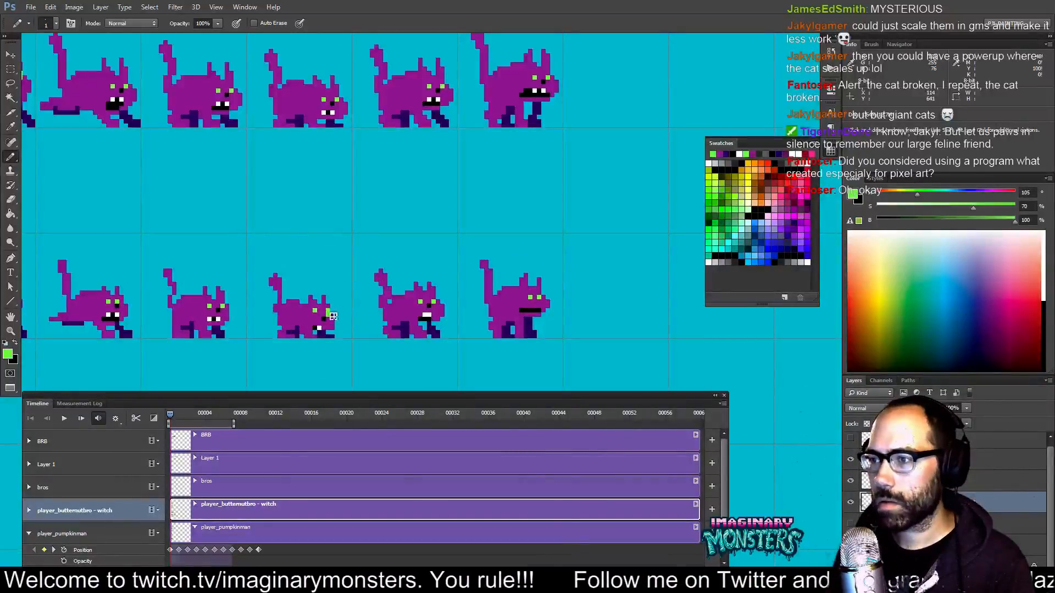
{"action": "left_click", "coordinate": [332, 314], "text": "alt"}
{"action": "left_click", "coordinate": [333, 320], "text": "alt"}
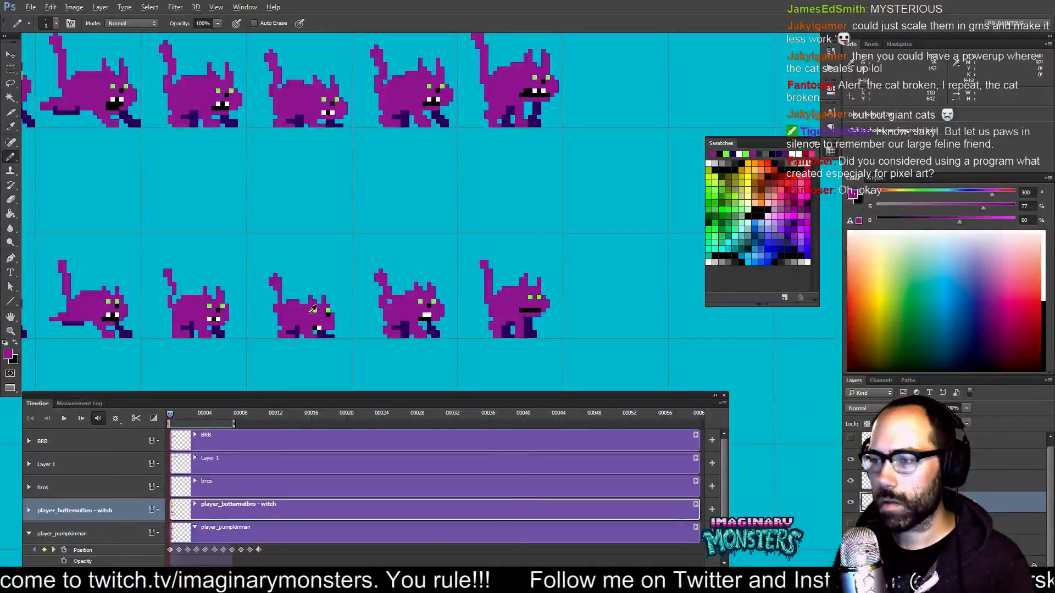
{"action": "left_click", "coordinate": [318, 326], "text": "alt"}
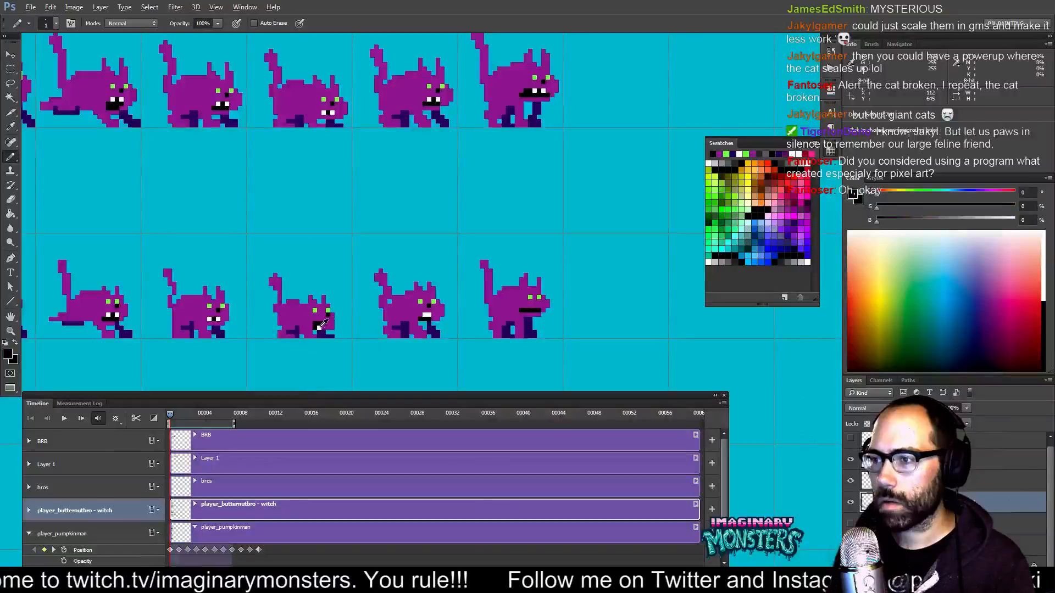
{"action": "left_click", "coordinate": [328, 331], "text": "alt"}
{"action": "left_click_drag", "start_coordinate": [357, 334], "coordinate": [380, 314]}
{"action": "left_click_drag", "start_coordinate": [296, 321], "coordinate": [321, 322]}
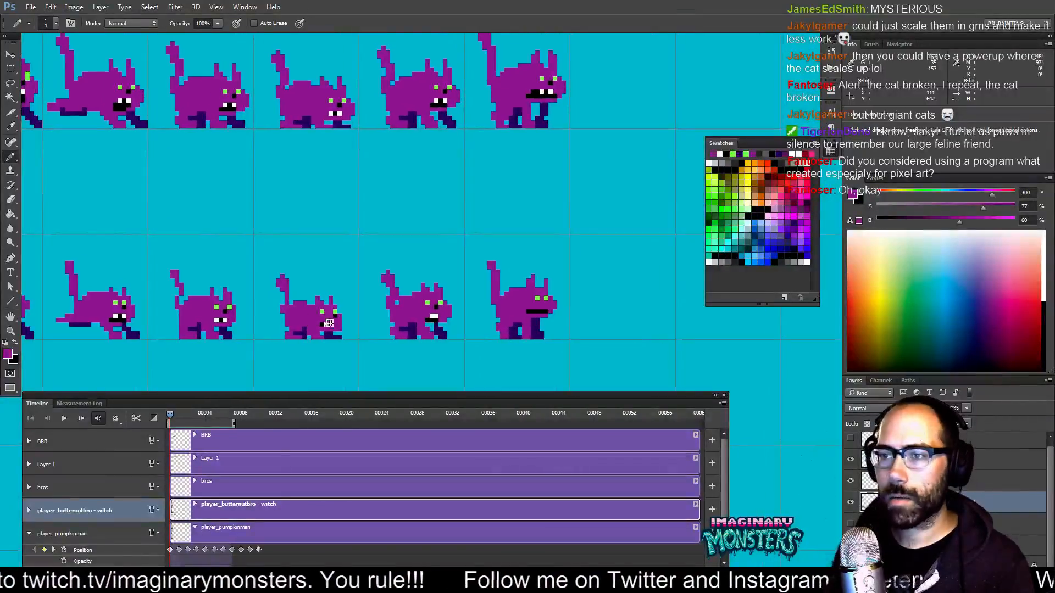
Redraw the fifth scaled cat's mouth with white teeth, a black gap between them and purple edges.
{"action": "left_click", "coordinate": [326, 325], "text": "alt"}
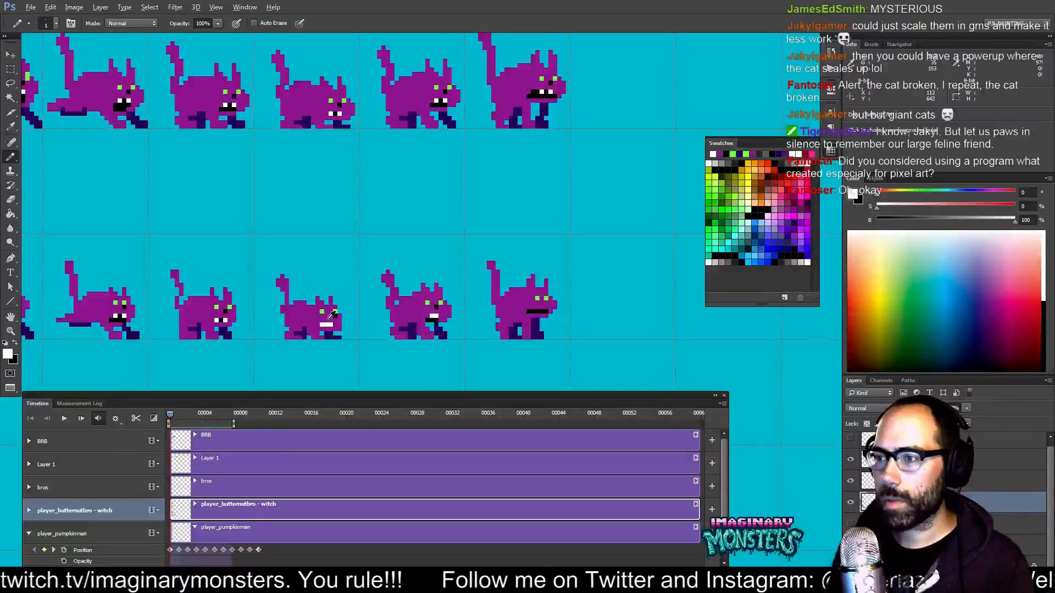
{"action": "left_click", "coordinate": [334, 317], "text": "alt"}
{"action": "left_click", "coordinate": [326, 325]}
{"action": "left_click_drag", "start_coordinate": [412, 328], "coordinate": [412, 332]}
{"action": "left_click", "coordinate": [330, 327], "text": "alt"}
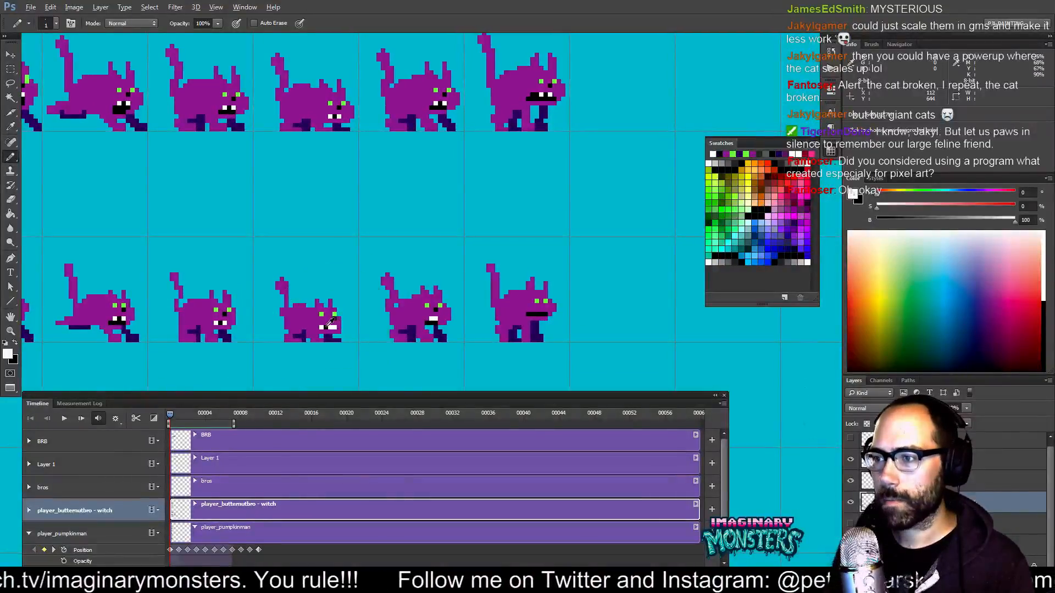
{"action": "left_click", "coordinate": [319, 323], "text": "alt"}
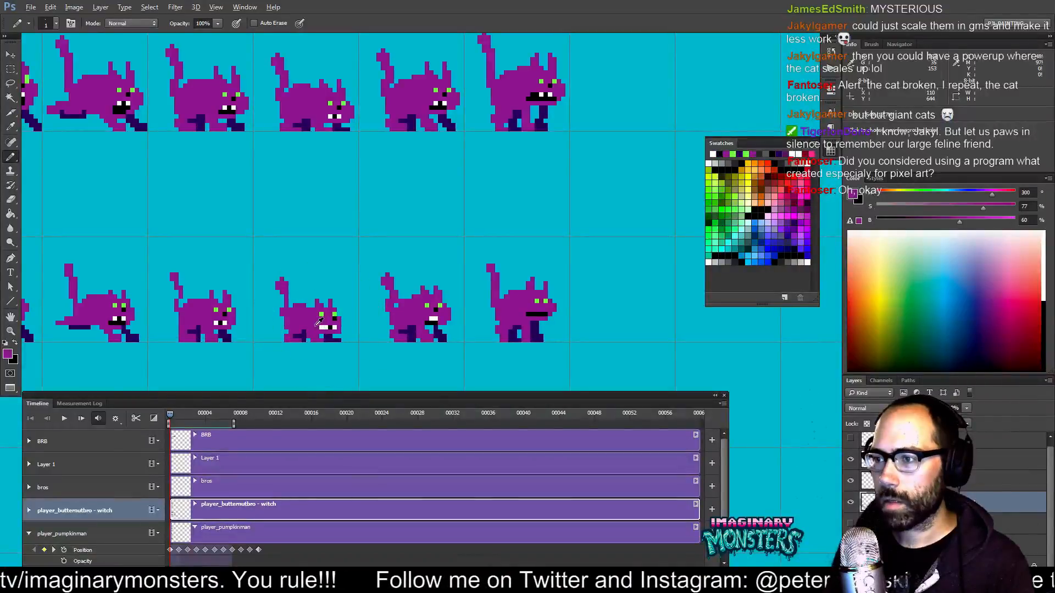
{"action": "left_click", "coordinate": [316, 325], "text": "alt"}
{"action": "left_click", "coordinate": [322, 328]}
{"action": "left_click_drag", "start_coordinate": [283, 334], "coordinate": [428, 311]}
{"action": "left_click_drag", "start_coordinate": [355, 294], "coordinate": [365, 308]}
{"action": "left_click_drag", "start_coordinate": [483, 302], "coordinate": [335, 313]}
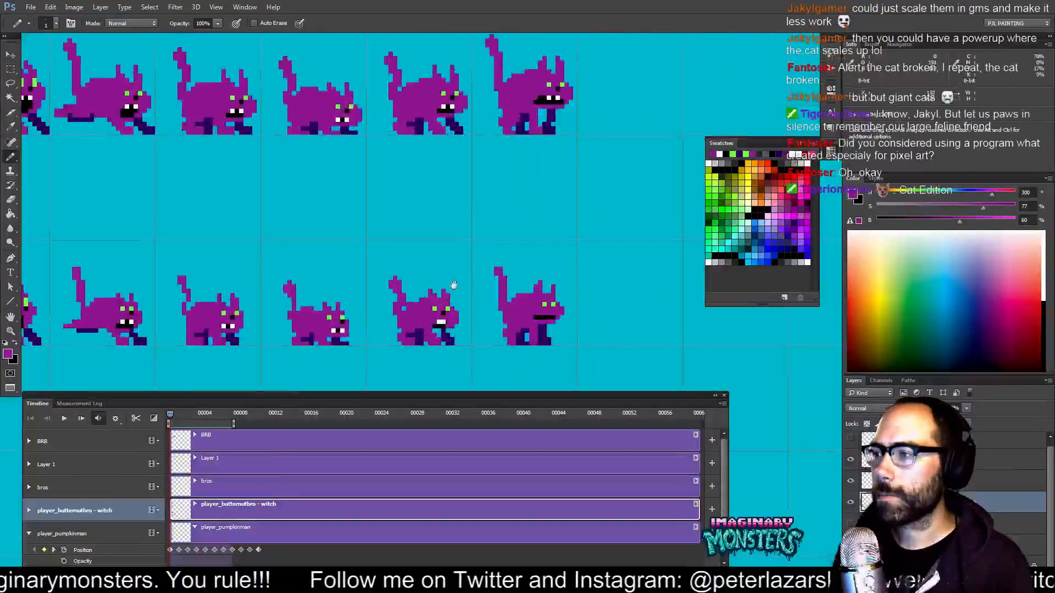
Paint two white teeth in the seventh scaled cat's black mouth and trim its edge in purple.
{"action": "left_click", "coordinate": [536, 315], "text": "alt"}
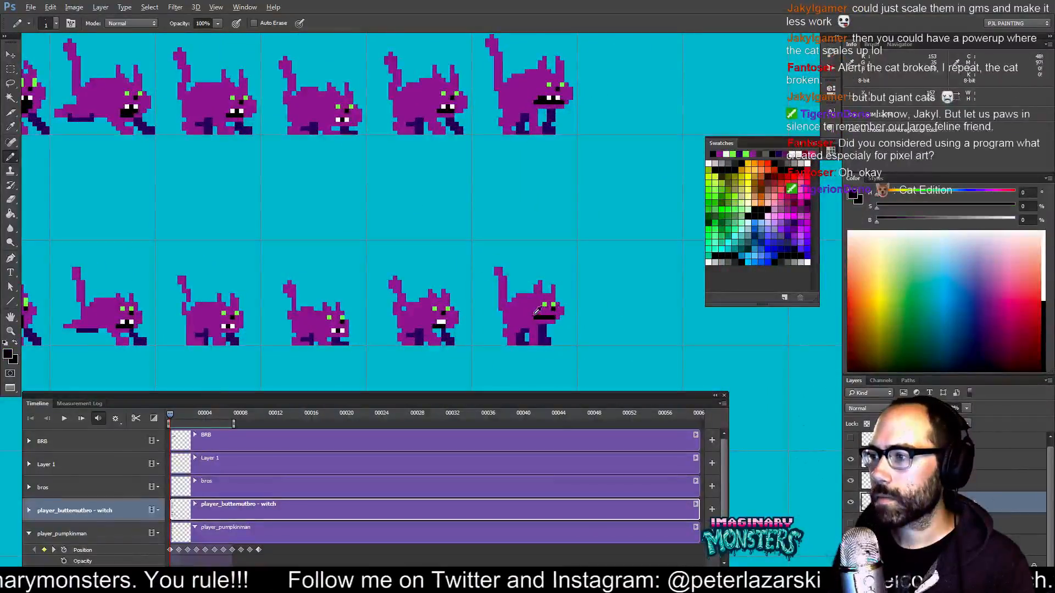
{"action": "key", "text": "x"}
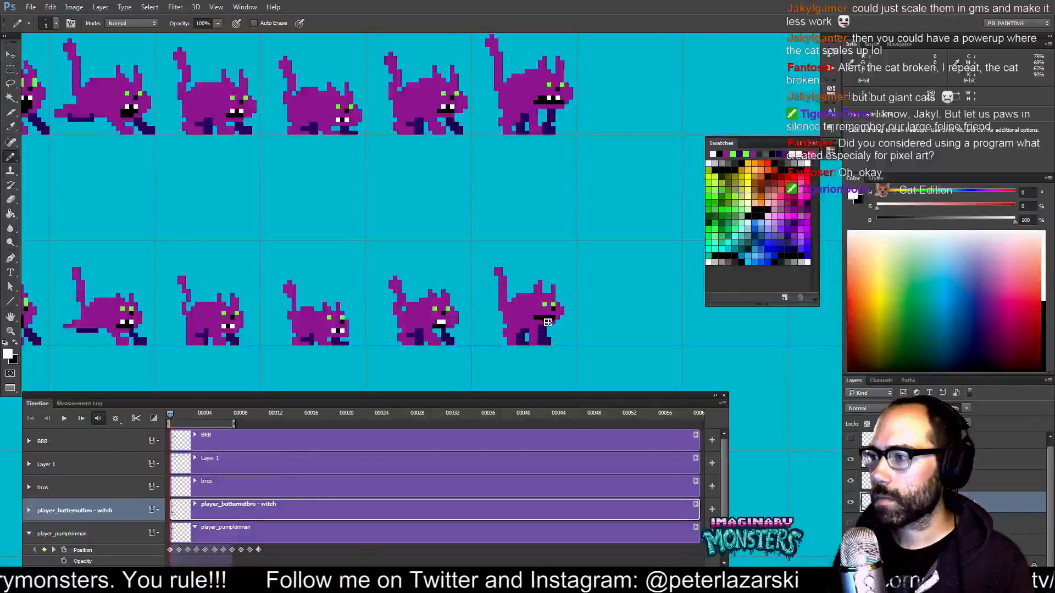
{"action": "left_click", "coordinate": [551, 317]}
{"action": "left_click", "coordinate": [532, 313], "text": "alt"}
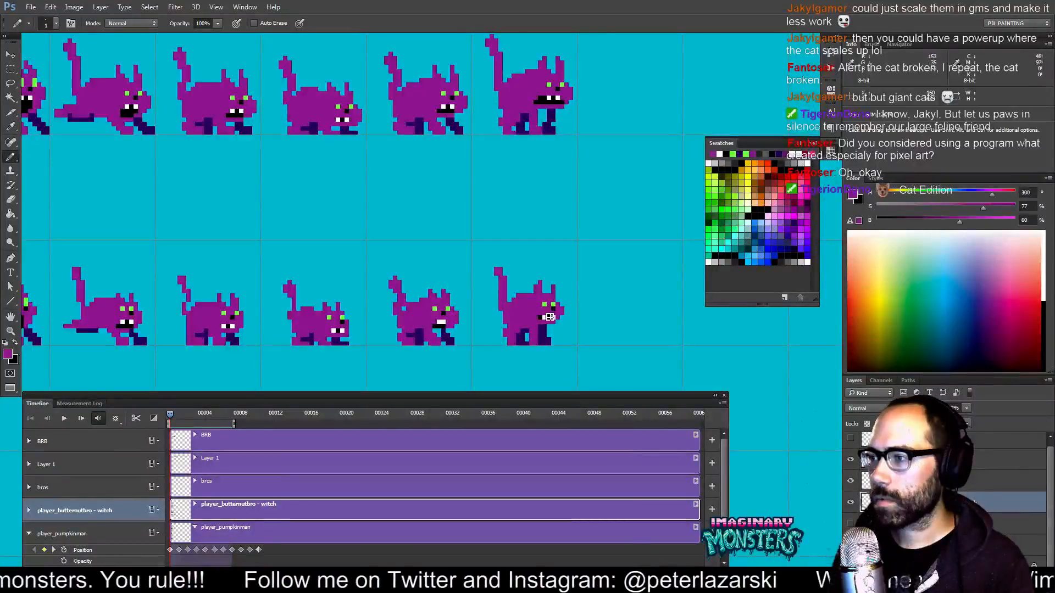
Redraw the sixth scaled cat's mouth as white teeth with a black gap, cleaning up the surrounding pixels in purple.
{"action": "left_click", "coordinate": [438, 314], "text": "alt"}
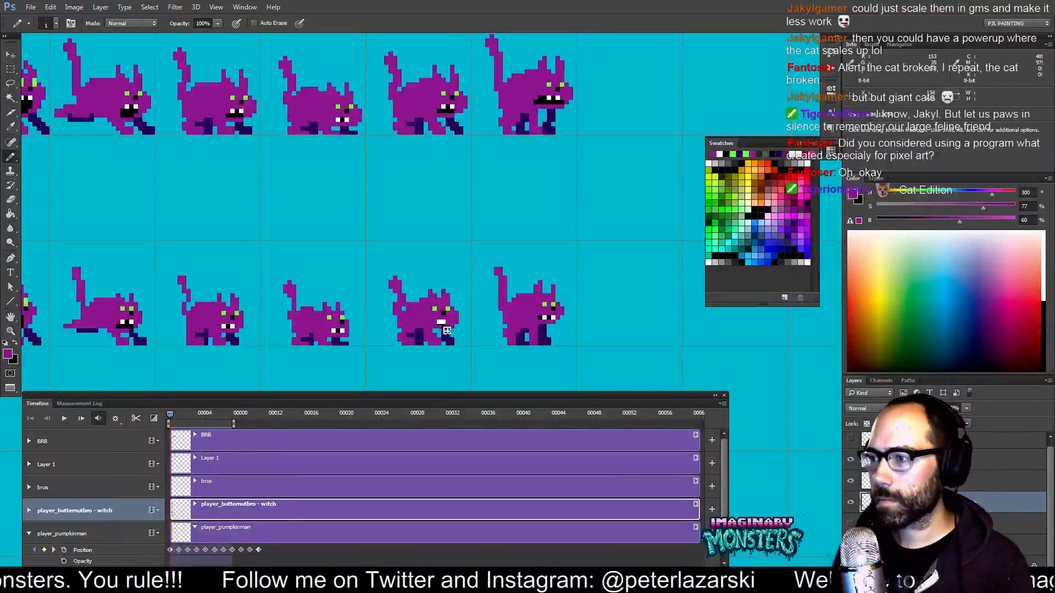
{"action": "left_click", "coordinate": [447, 331], "text": "alt"}
{"action": "mouse_move", "coordinate": [486, 316]}
{"action": "left_mouse_down"}
{"action": "mouse_move", "coordinate": [478, 334]}
{"action": "mouse_move", "coordinate": [475, 312]}
{"action": "left_mouse_up"}
{"action": "left_click", "coordinate": [522, 331], "text": "alt"}
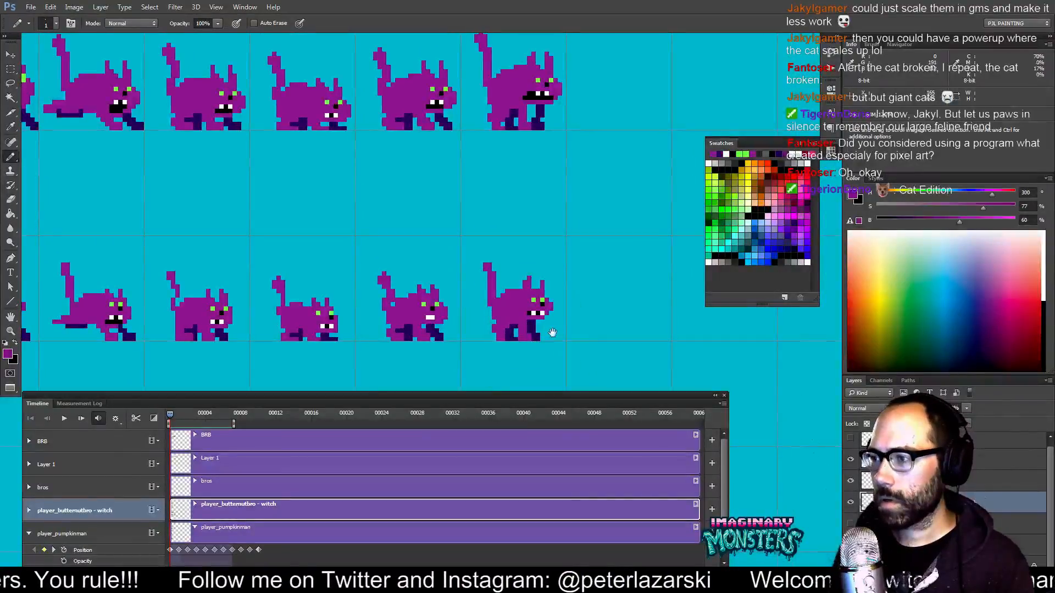
{"action": "mouse_move", "coordinate": [551, 331]}
{"action": "left_mouse_down"}
{"action": "mouse_move", "coordinate": [544, 341]}
{"action": "mouse_move", "coordinate": [575, 332]}
{"action": "left_mouse_up"}
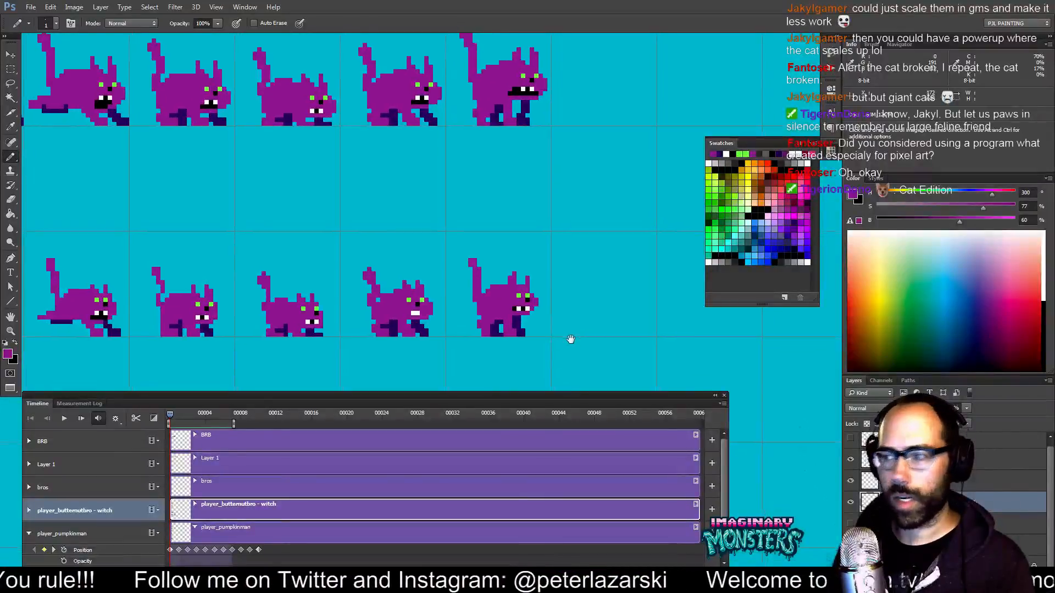
{"action": "left_click_drag", "start_coordinate": [469, 303], "coordinate": [517, 304]}
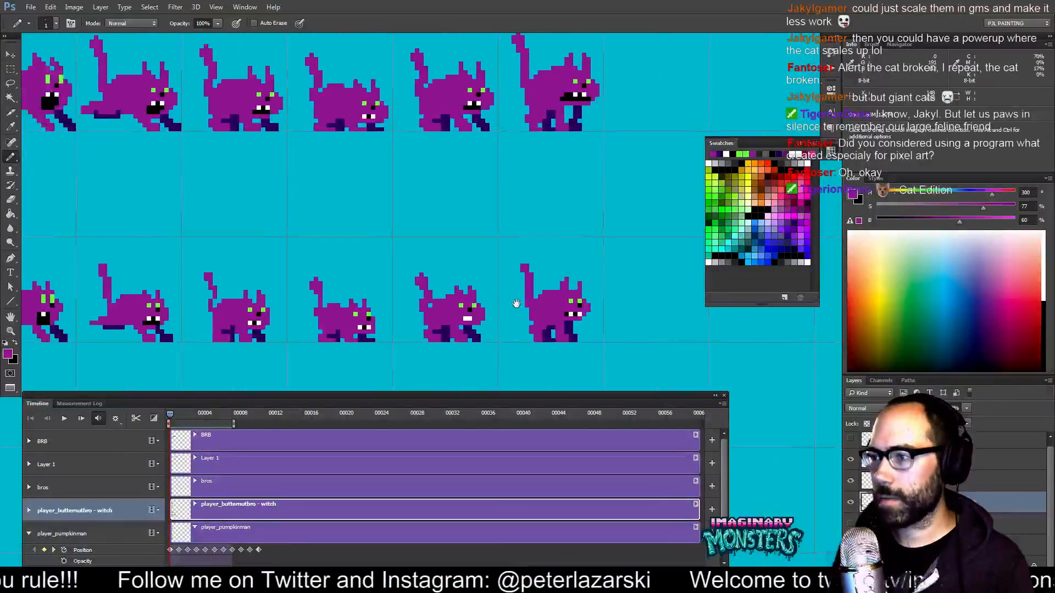
{"action": "left_click", "coordinate": [468, 305], "text": "alt"}
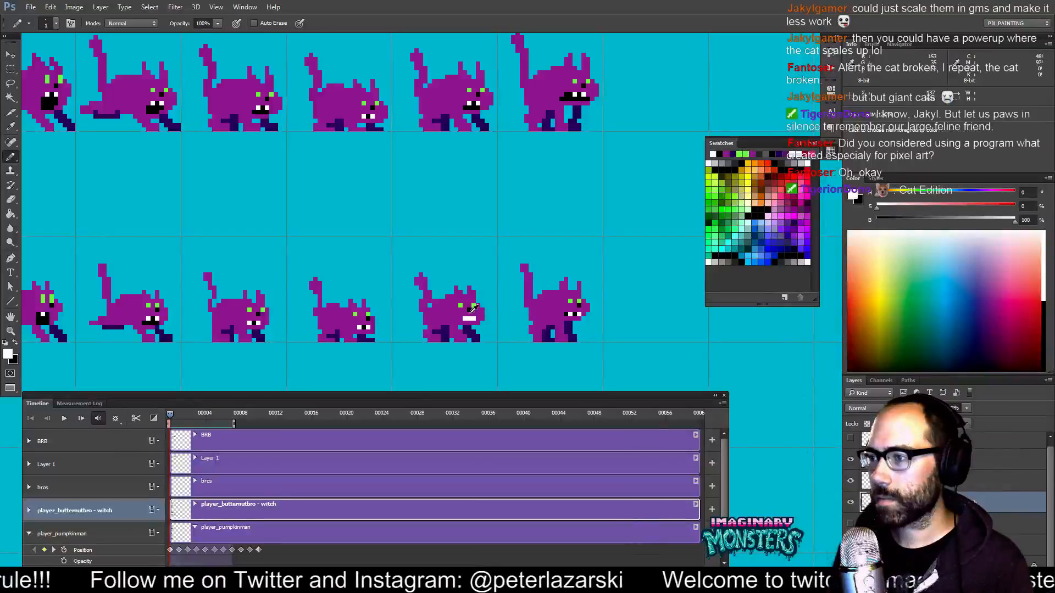
{"action": "mouse_move", "coordinate": [496, 291]}
{"action": "left_mouse_down"}
{"action": "mouse_move", "coordinate": [570, 272]}
{"action": "mouse_move", "coordinate": [643, 272]}
{"action": "mouse_move", "coordinate": [572, 273]}
{"action": "left_mouse_up"}
{"action": "left_click", "coordinate": [433, 306], "text": "alt"}
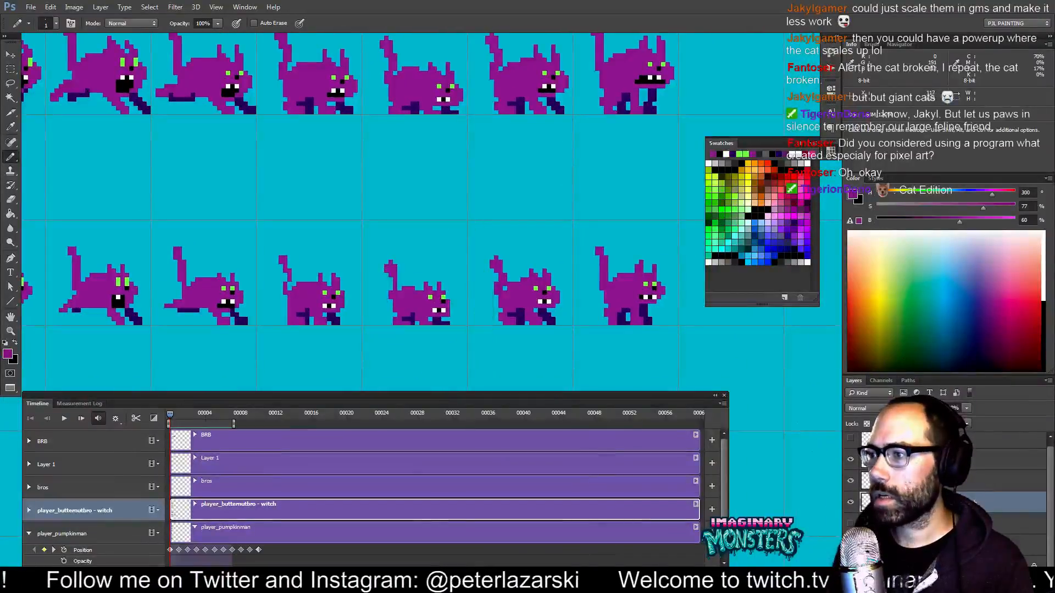
Clean up the sixth scaled cat's back and reshape the fifth and fourth cats' tails with purple and erased pixels.
{"action": "left_click_drag", "start_coordinate": [471, 299], "coordinate": [457, 304]}
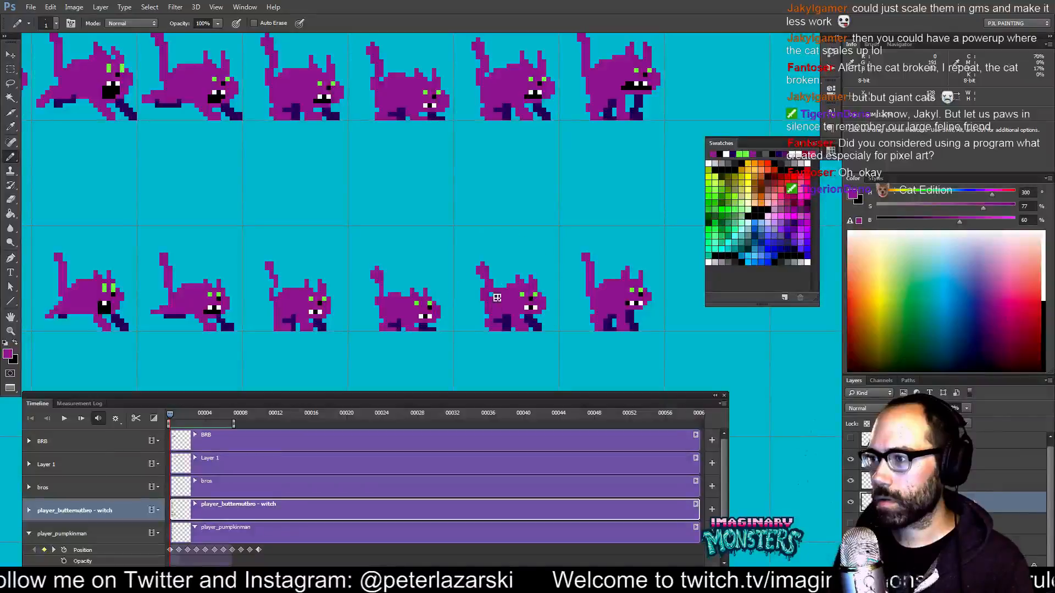
{"action": "mouse_move", "coordinate": [459, 307]}
{"action": "left_mouse_down"}
{"action": "mouse_move", "coordinate": [522, 334]}
{"action": "mouse_move", "coordinate": [506, 331]}
{"action": "mouse_move", "coordinate": [599, 334]}
{"action": "left_mouse_up"}
{"action": "key", "text": "e"}
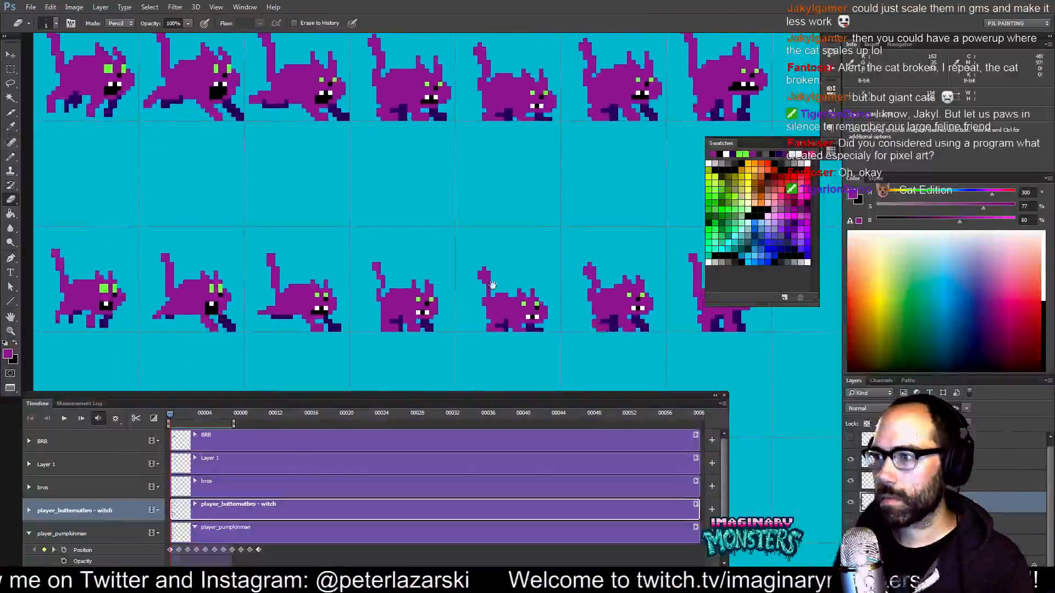
{"action": "key", "text": "b"}
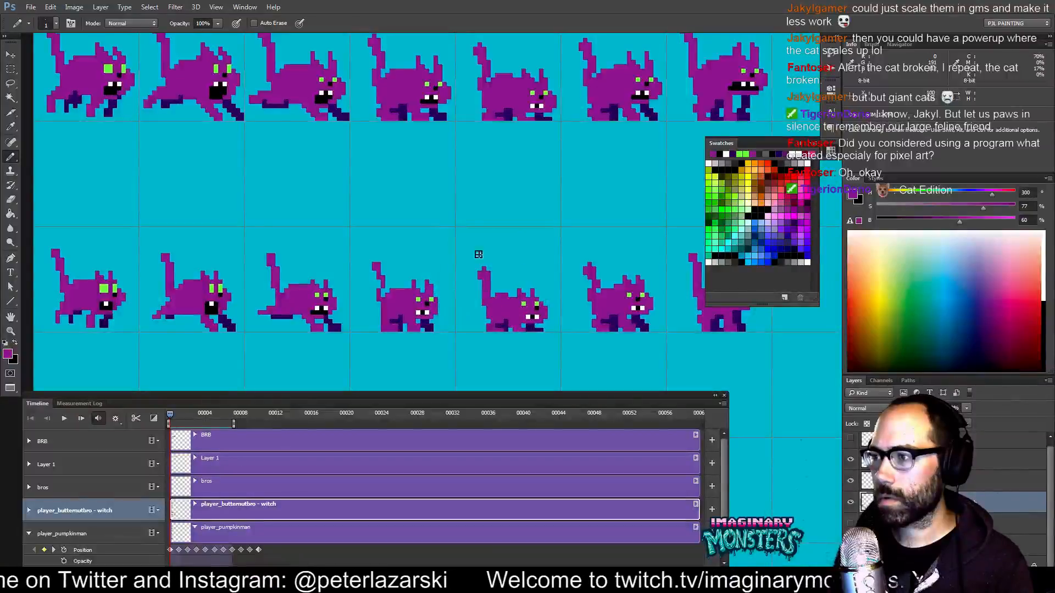
{"action": "left_click", "coordinate": [383, 289]}
Play the cat run animation, scrub through its frames and return to the first frame.
{"action": "left_click_drag", "start_coordinate": [310, 299], "coordinate": [378, 298]}
{"action": "left_click_drag", "start_coordinate": [155, 286], "coordinate": [226, 297]}
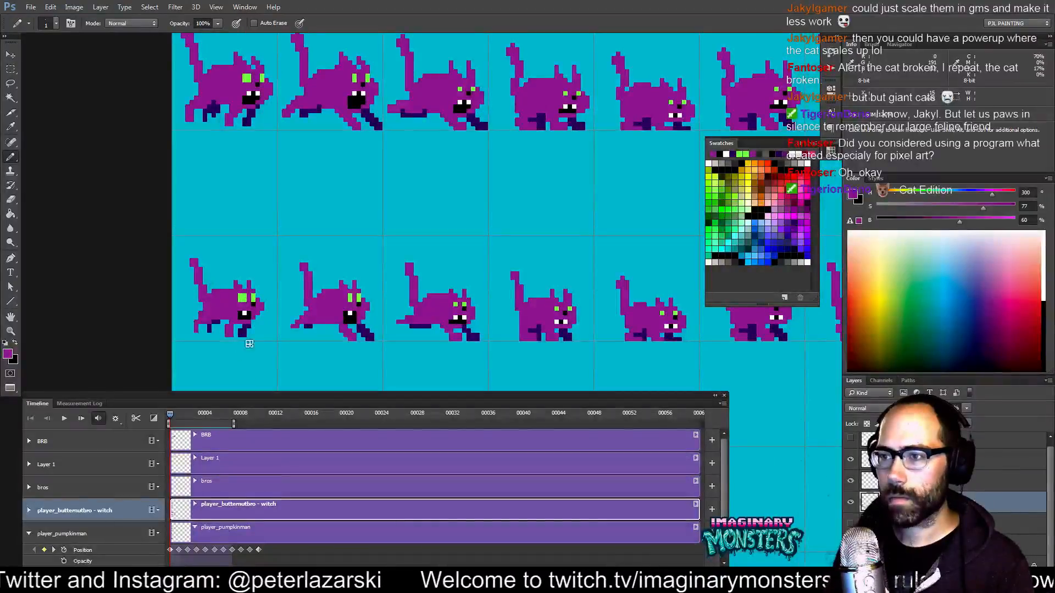
{"action": "key", "text": "space"}
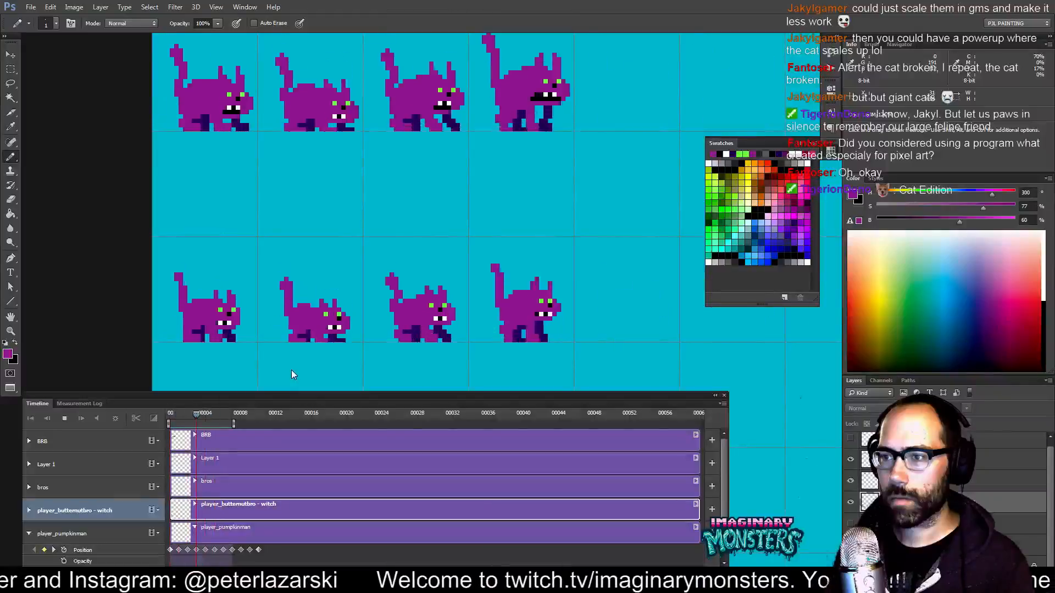
{"action": "left_click", "coordinate": [221, 413]}
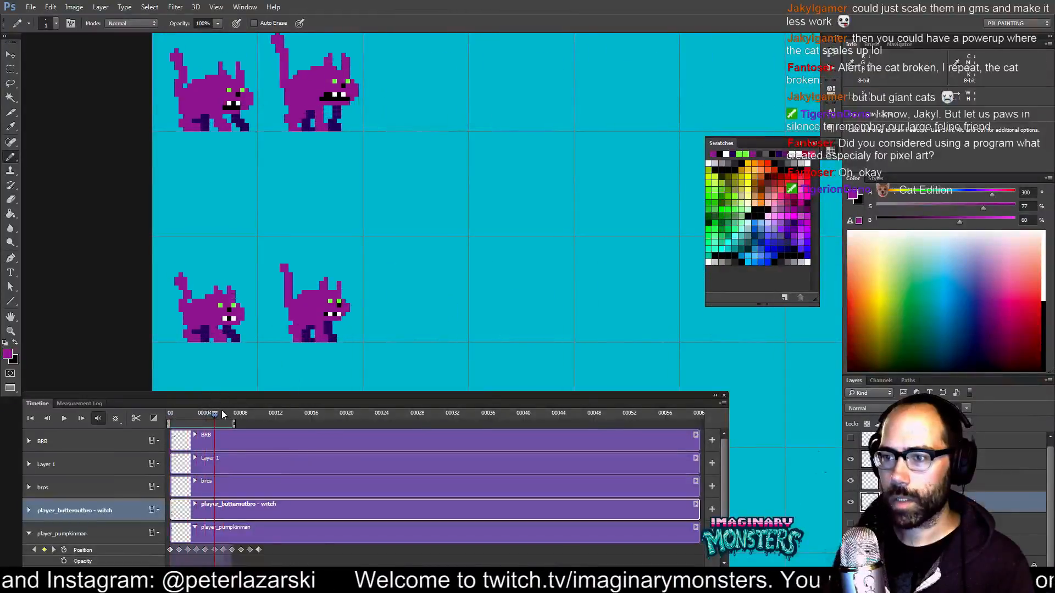
{"action": "left_click_drag", "start_coordinate": [222, 410], "coordinate": [133, 415]}
Reshape the hind legs of the first three scaled cats with dark blue and purple pixels, erasing excess pixels on the third.
{"action": "left_click", "coordinate": [186, 328], "text": "alt"}
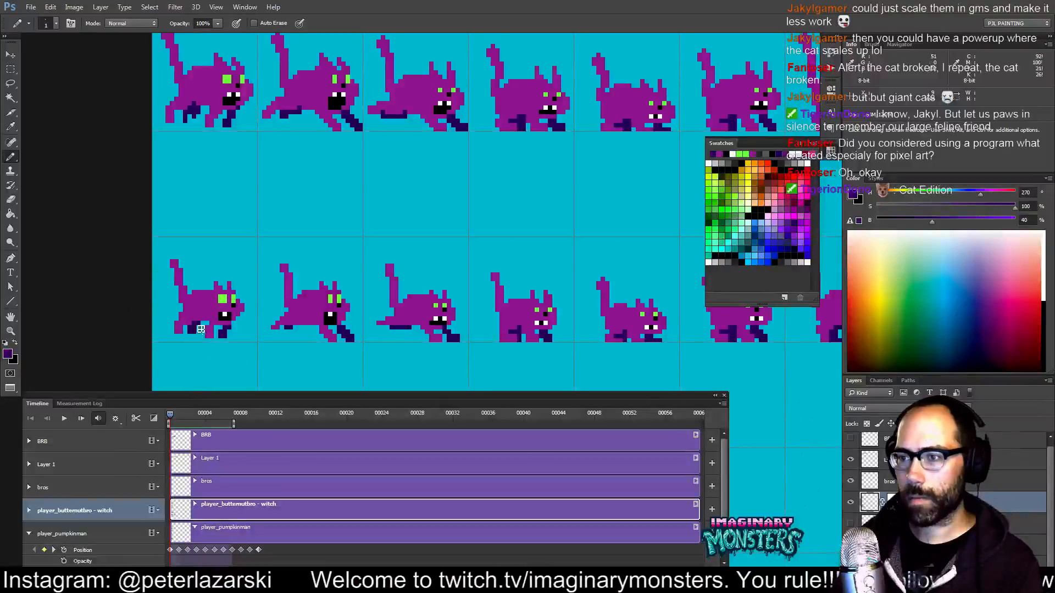
{"action": "left_click", "coordinate": [281, 323], "text": "alt"}
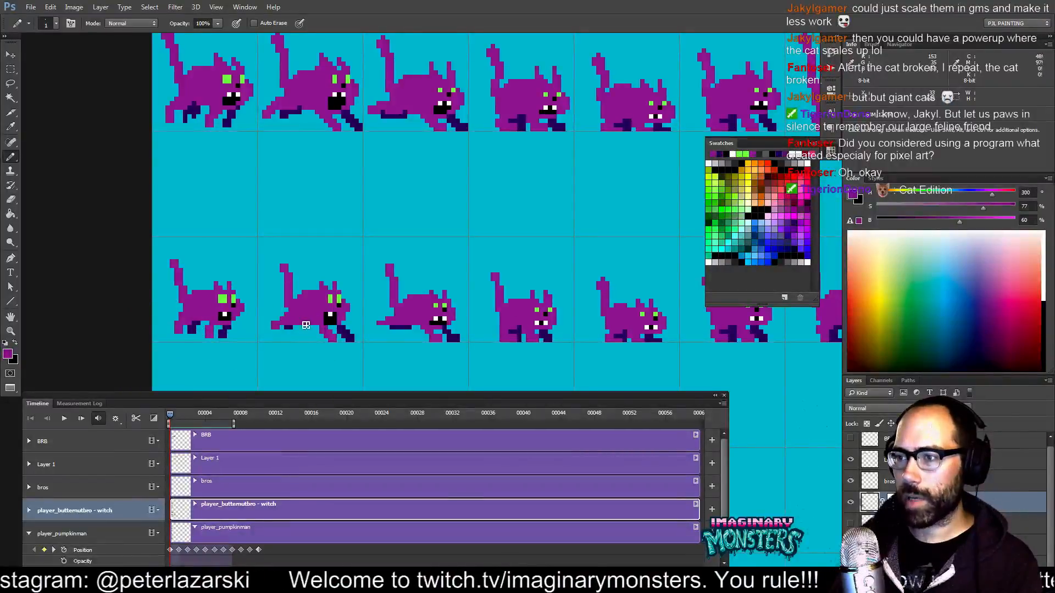
{"action": "left_click_drag", "start_coordinate": [391, 316], "coordinate": [345, 305]}
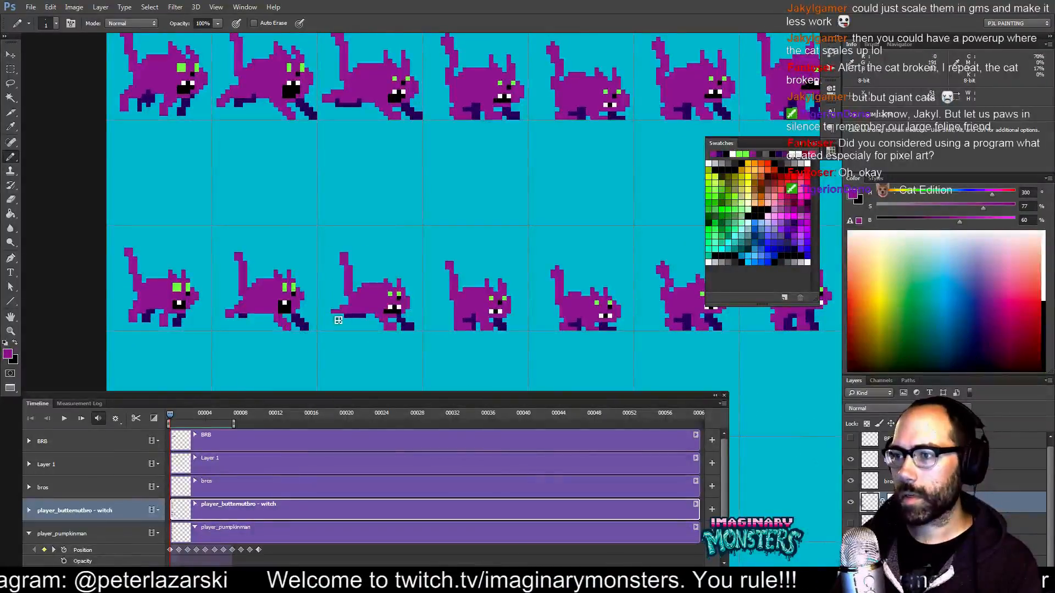
{"action": "key", "text": "e"}
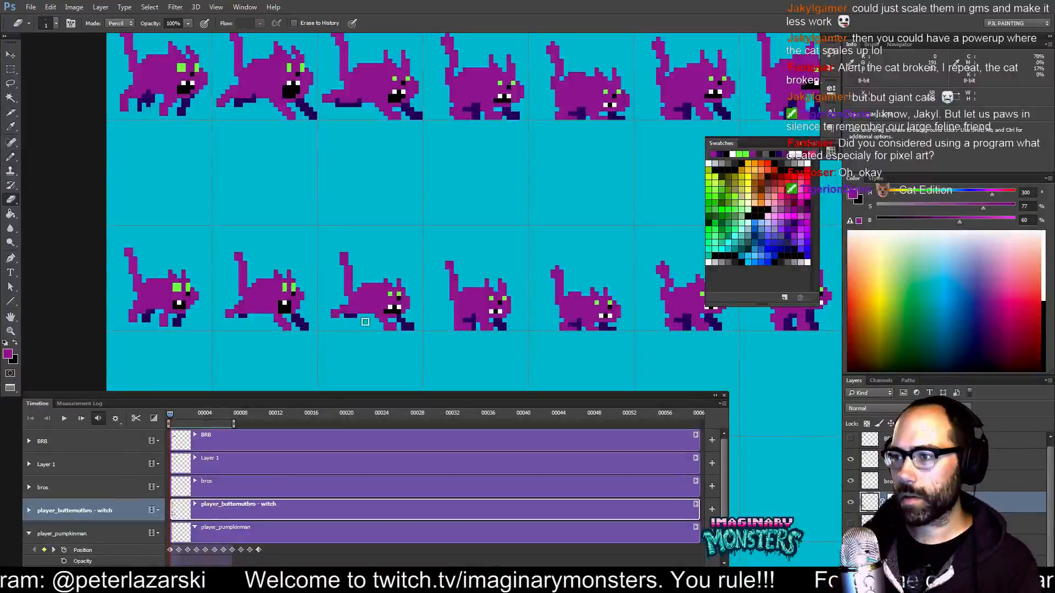
{"action": "left_click", "coordinate": [355, 316]}
{"action": "left_click_drag", "start_coordinate": [377, 342], "coordinate": [351, 341]}
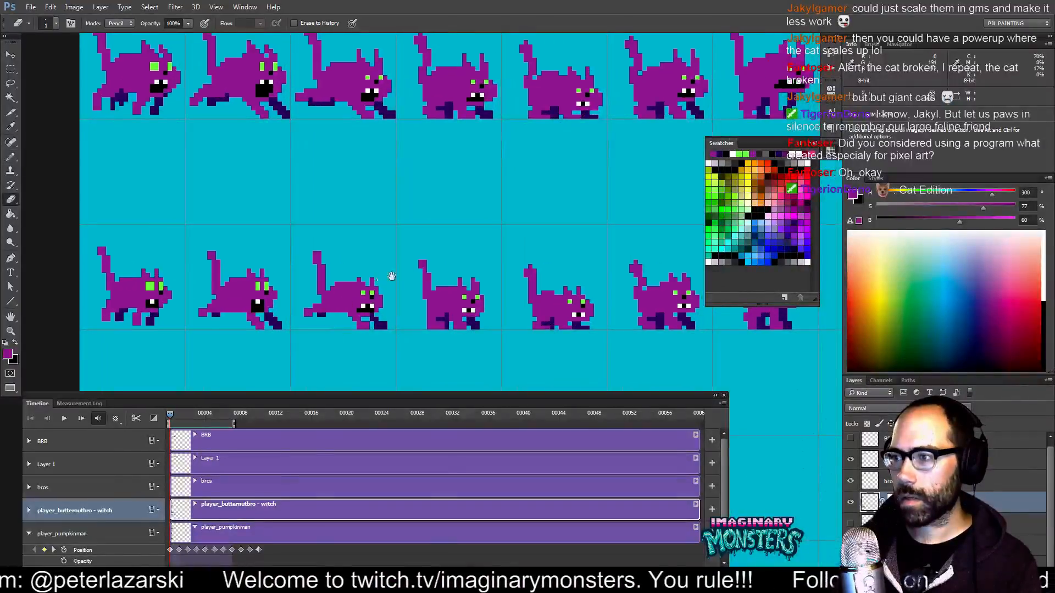
{"action": "left_click_drag", "start_coordinate": [413, 320], "coordinate": [395, 315]}
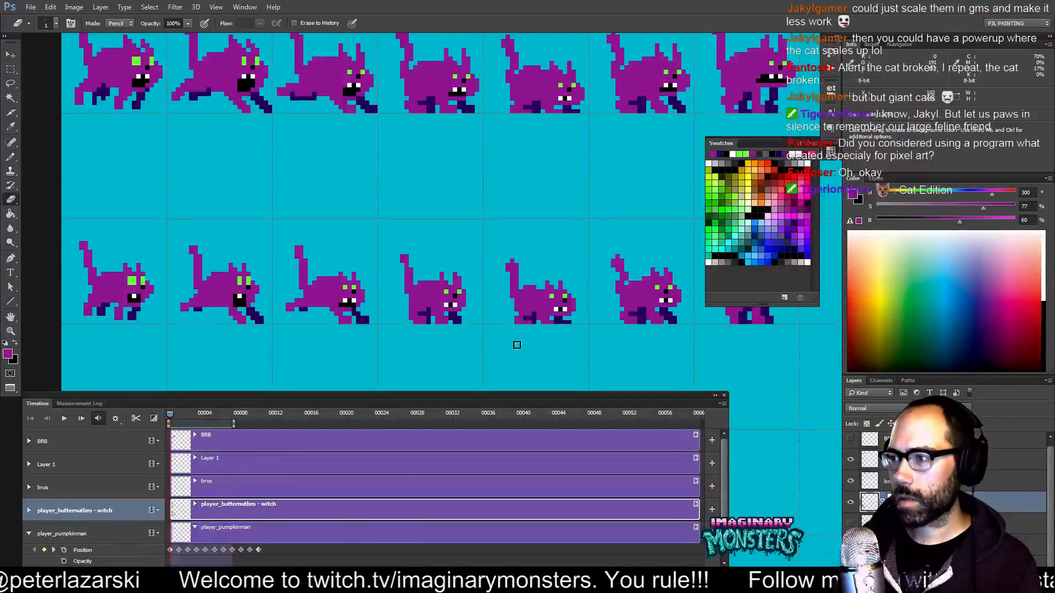
{"action": "left_click_drag", "start_coordinate": [401, 348], "coordinate": [383, 350]}
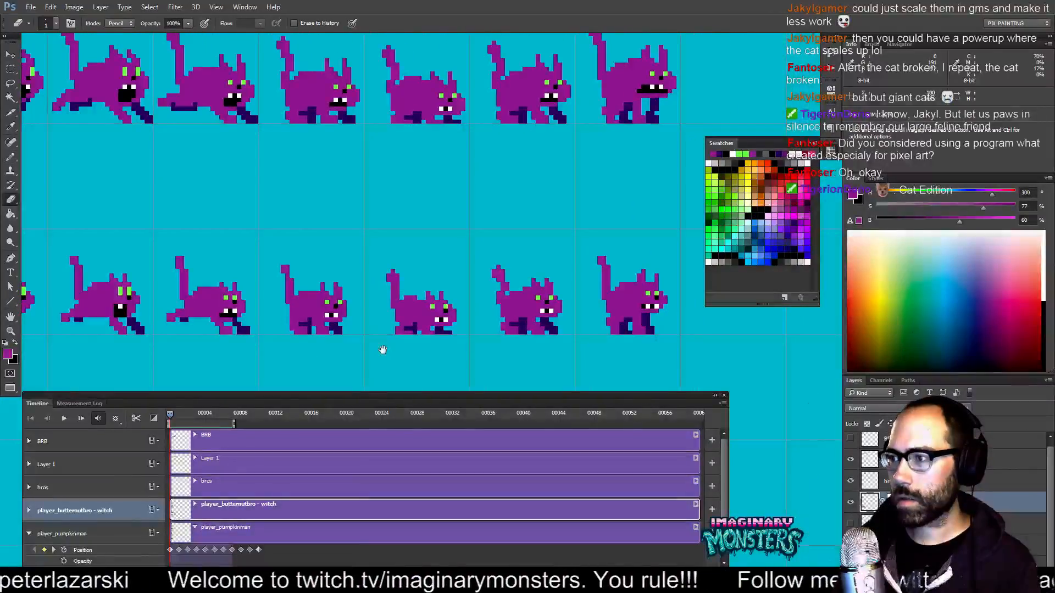
Touch up the fifth scaled cat's mouth with sampled black.
{"action": "key", "text": "z"}
{"action": "left_click", "coordinate": [389, 313], "text": "alt"}
{"action": "left_click", "coordinate": [390, 313], "text": "alt"}
{"action": "left_click", "coordinate": [390, 313], "text": "alt"}
{"action": "mouse_move", "coordinate": [404, 314]}
{"action": "left_mouse_down"}
{"action": "mouse_move", "coordinate": [379, 313]}
{"action": "mouse_move", "coordinate": [472, 307]}
{"action": "left_mouse_up"}
{"action": "key", "text": "b"}
{"action": "left_click", "coordinate": [651, 311], "text": "alt"}
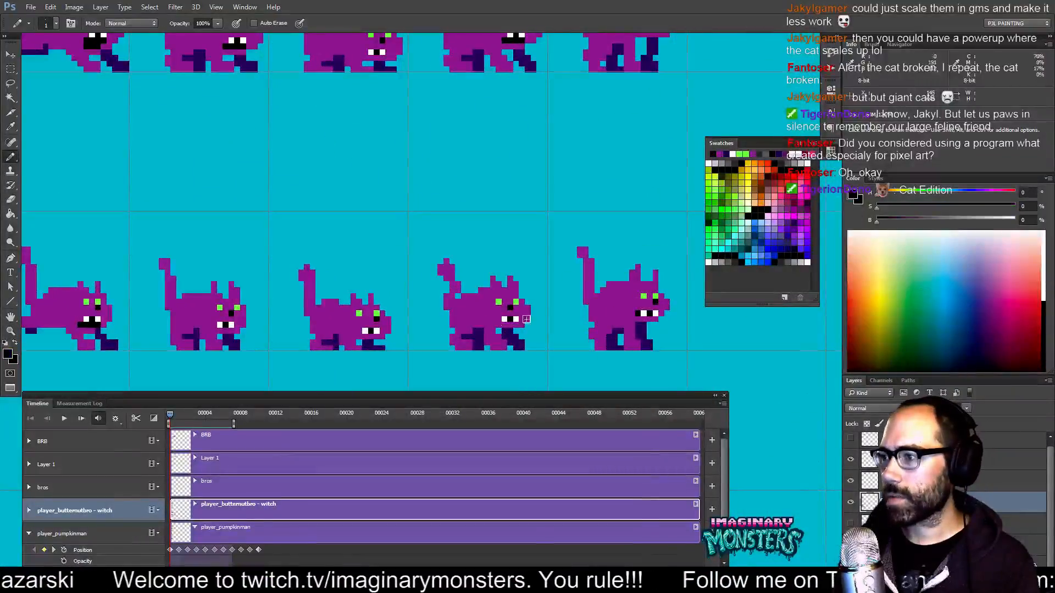
{"action": "left_click", "coordinate": [360, 333]}
Touch up the open mouths of the first two scaled cats with white teeth and black pixels, then sample the body purple.
{"action": "left_click_drag", "start_coordinate": [257, 309], "coordinate": [361, 296]}
{"action": "left_click_drag", "start_coordinate": [270, 331], "coordinate": [401, 316]}
{"action": "left_click_drag", "start_coordinate": [314, 312], "coordinate": [432, 299]}
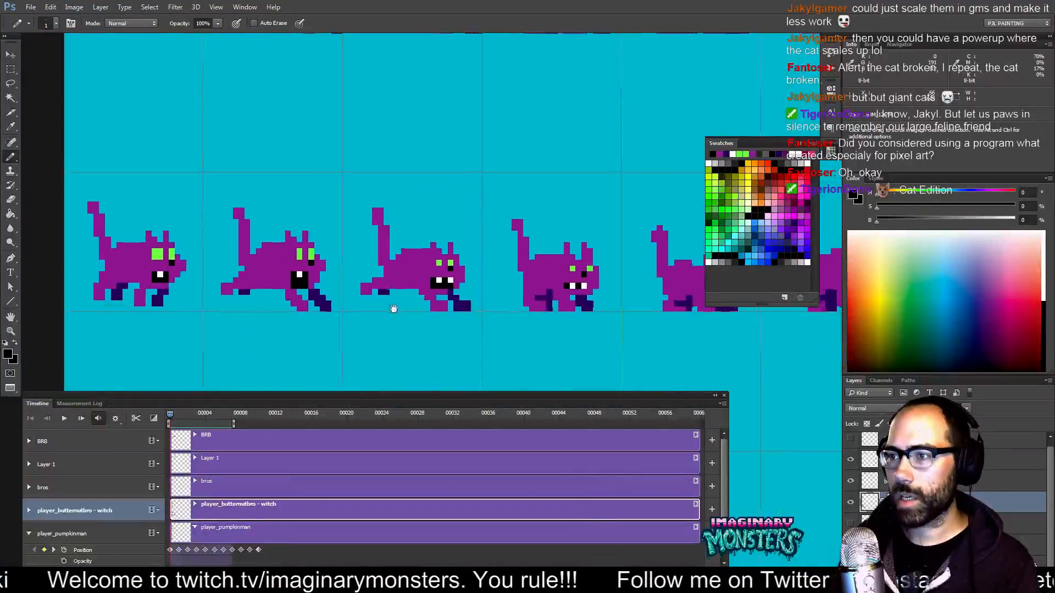
{"action": "key", "text": "x"}
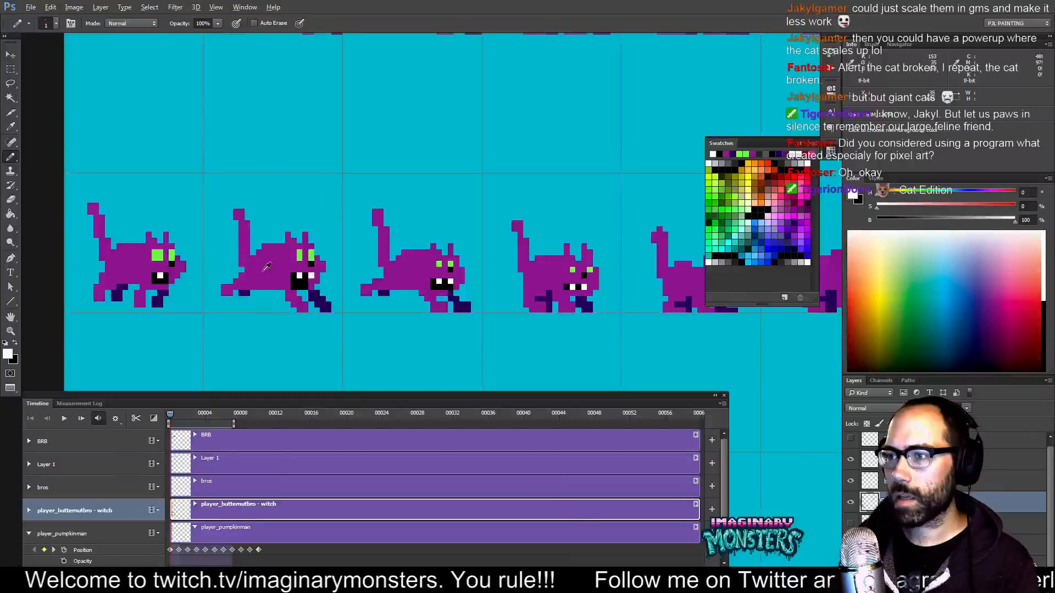
{"action": "left_click", "coordinate": [170, 275]}
{"action": "key", "text": "x"}
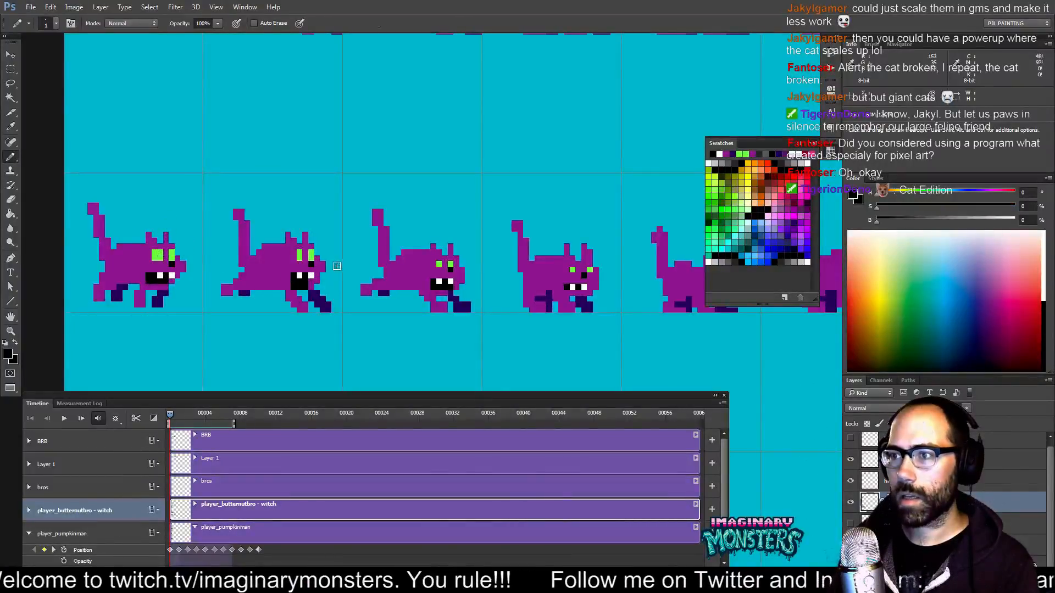
{"action": "left_click", "coordinate": [291, 290], "text": "alt"}
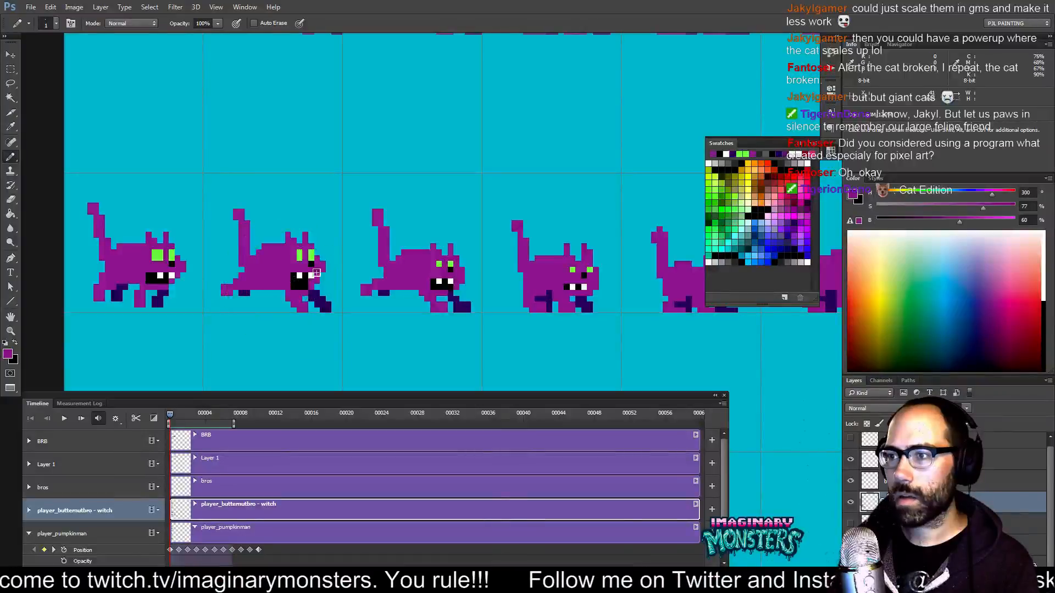
Play back the scaled cat run animation beside the full-size version, stop it and return to the first frame.
{"action": "key", "text": "z"}
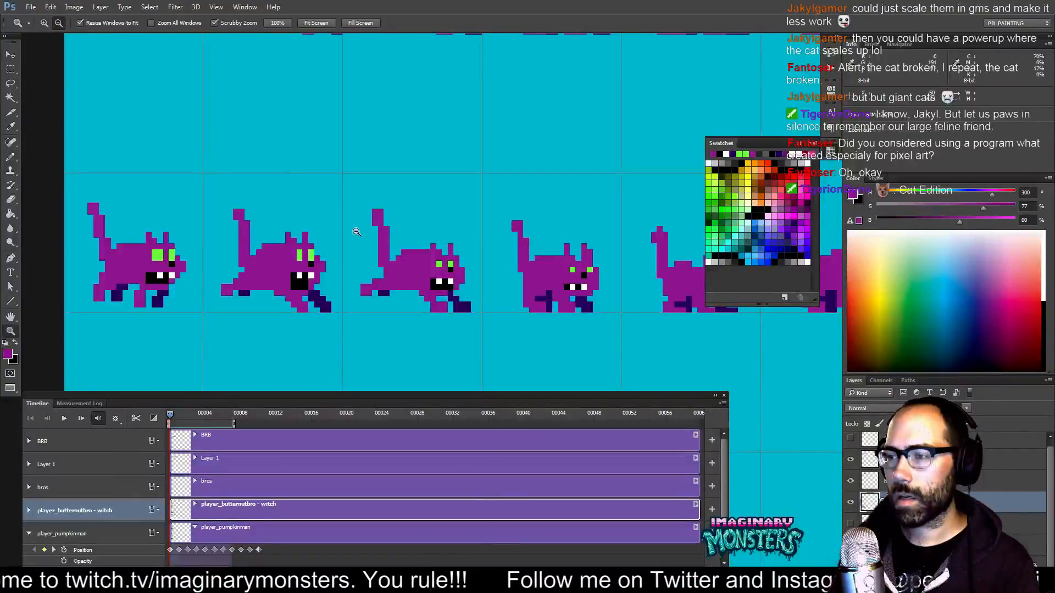
{"action": "left_click", "coordinate": [359, 229], "text": "alt"}
{"action": "key", "text": "space"}
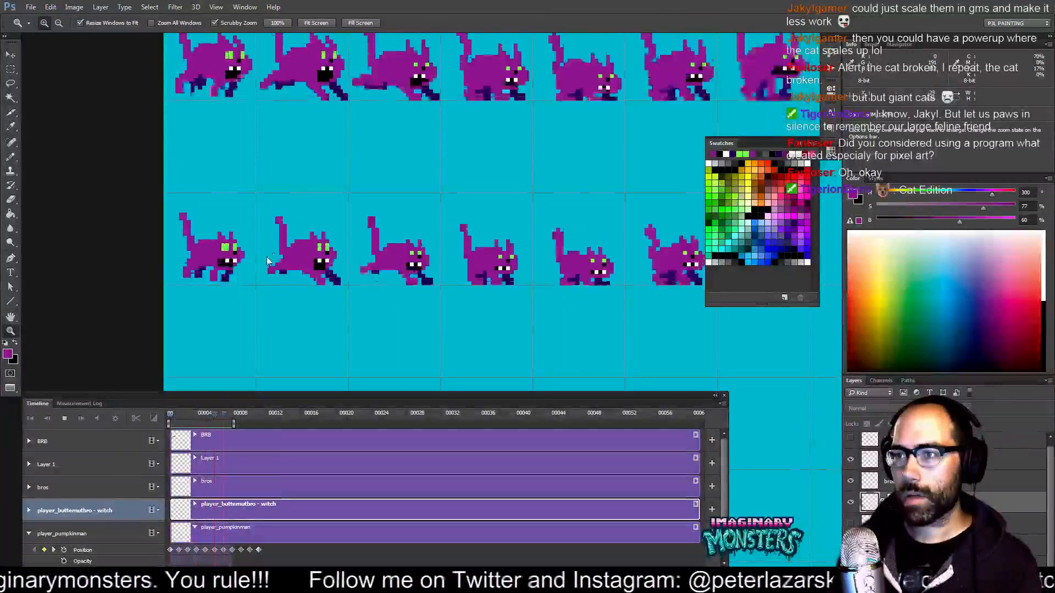
{"action": "key", "text": "space"}
{"action": "left_click_drag", "start_coordinate": [227, 253], "coordinate": [281, 274]}
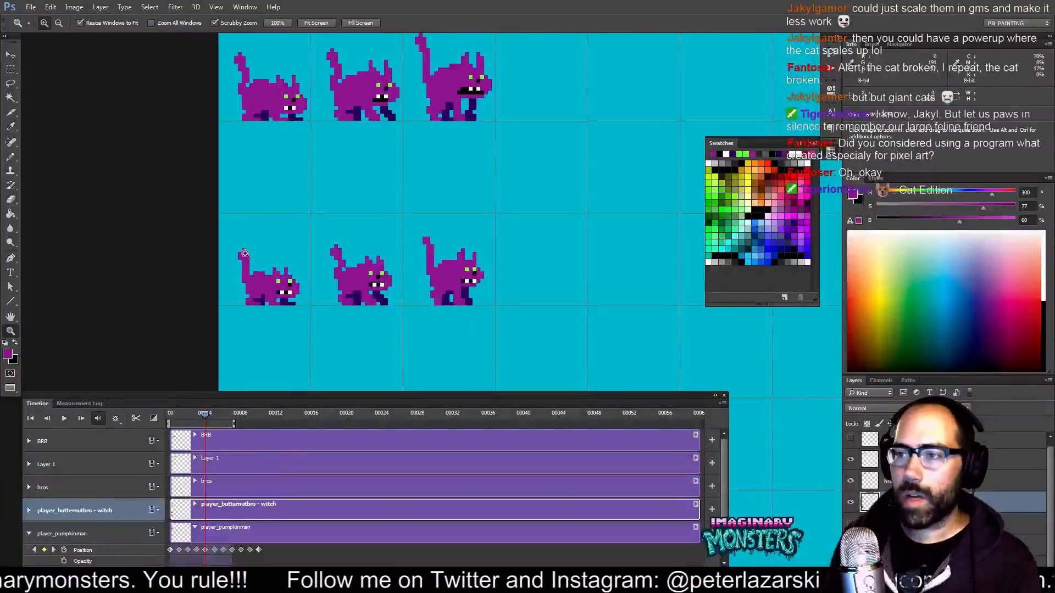
{"action": "left_click_drag", "start_coordinate": [188, 416], "coordinate": [138, 413]}
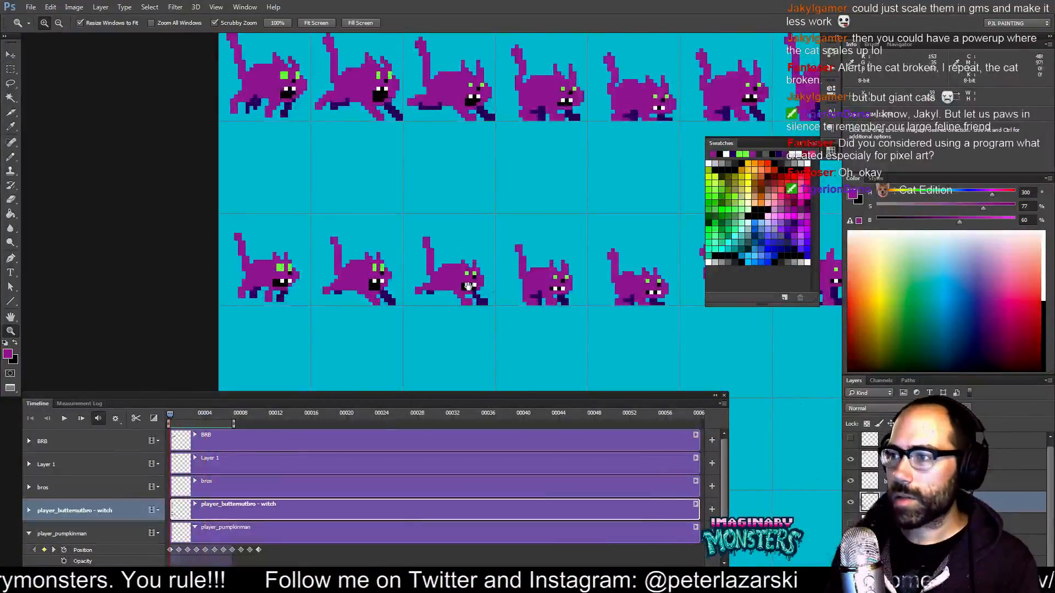
Refine the sixth scaled cat's tail with erased and purple pixels.
{"action": "left_click_drag", "start_coordinate": [497, 289], "coordinate": [323, 301]}
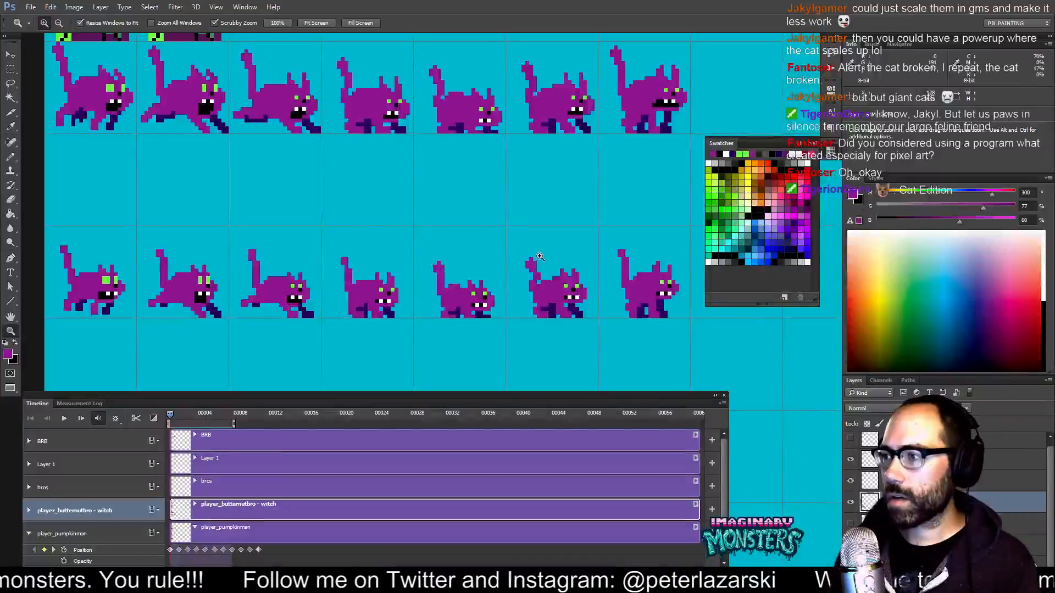
{"action": "left_click_drag", "start_coordinate": [534, 257], "coordinate": [517, 256]}
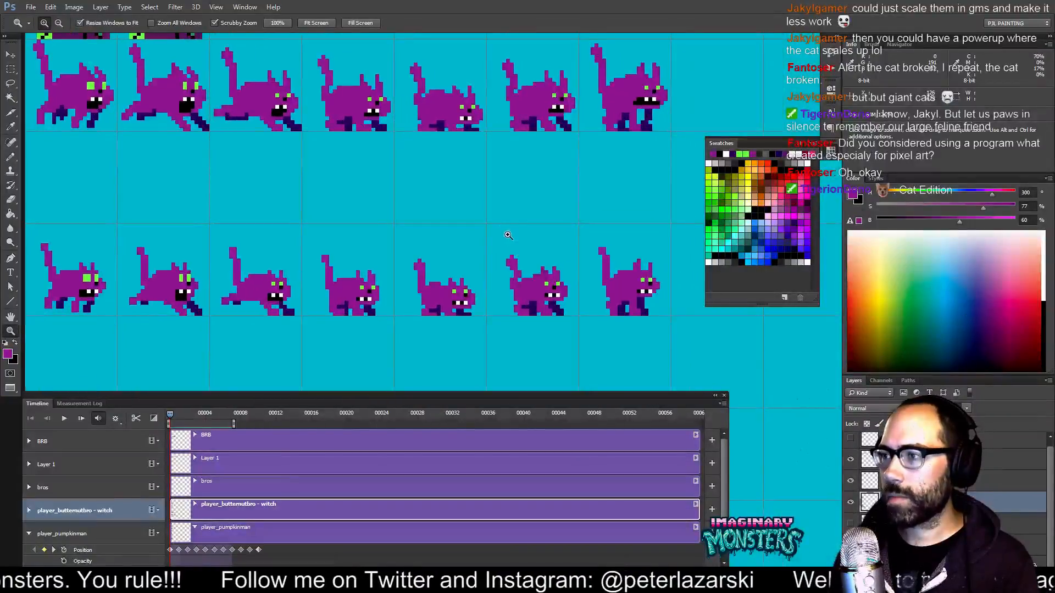
{"action": "key", "text": "e"}
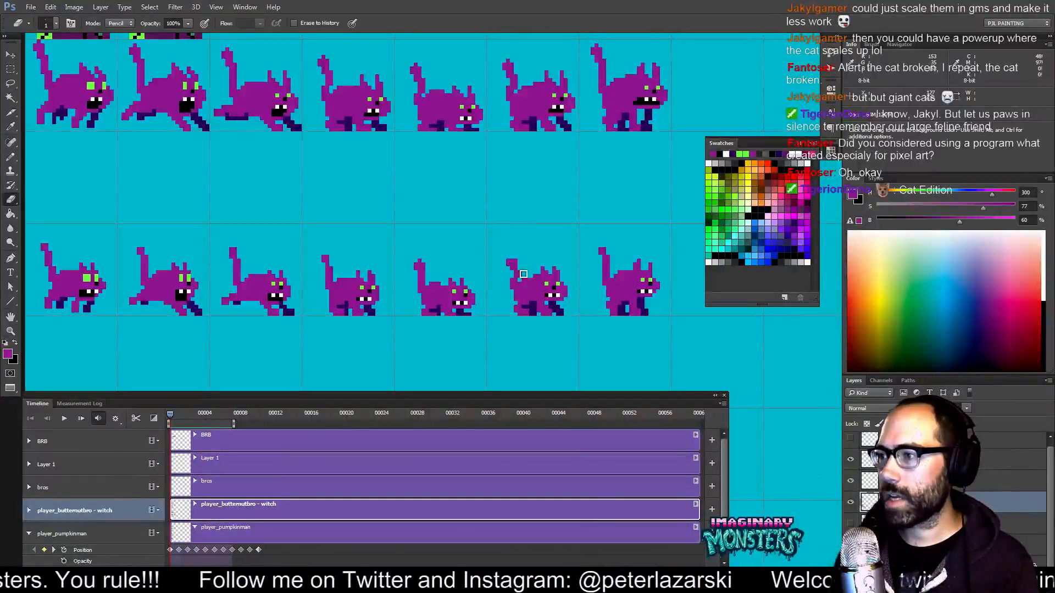
{"action": "key", "text": "b"}
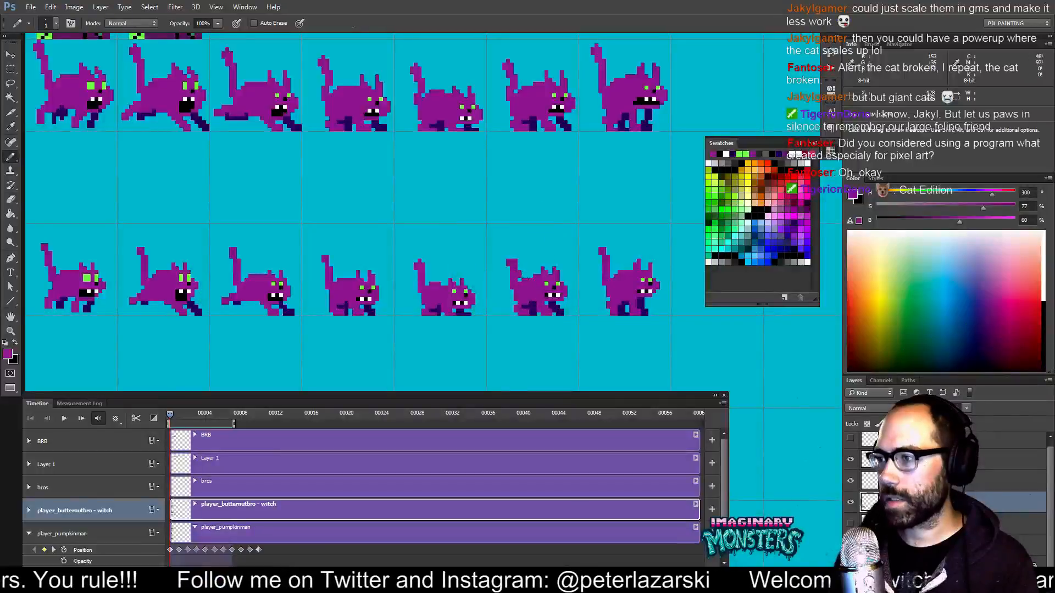
{"action": "key", "text": "e"}
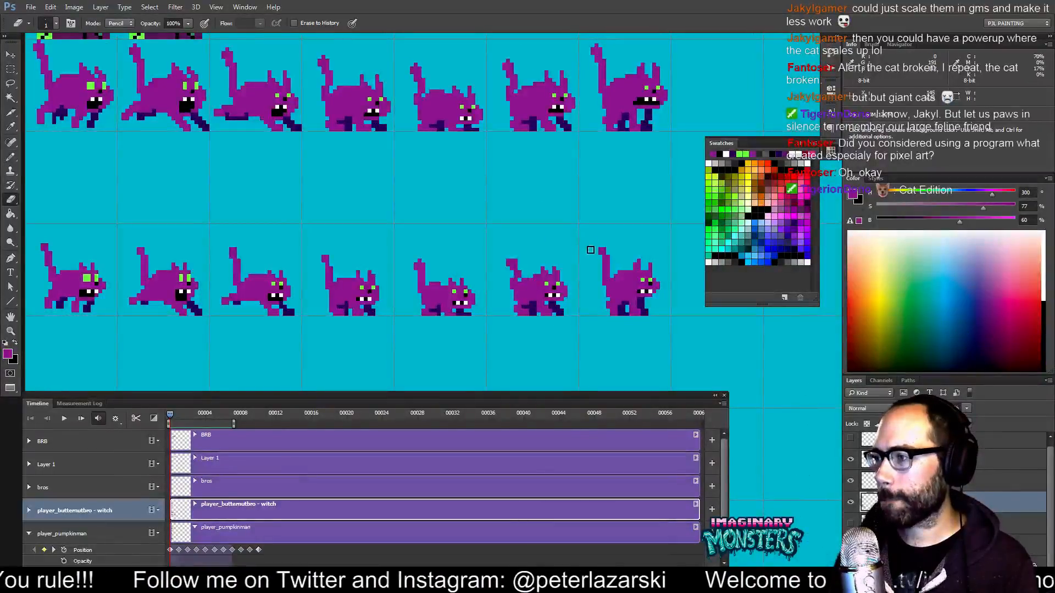
{"action": "key", "text": "b"}
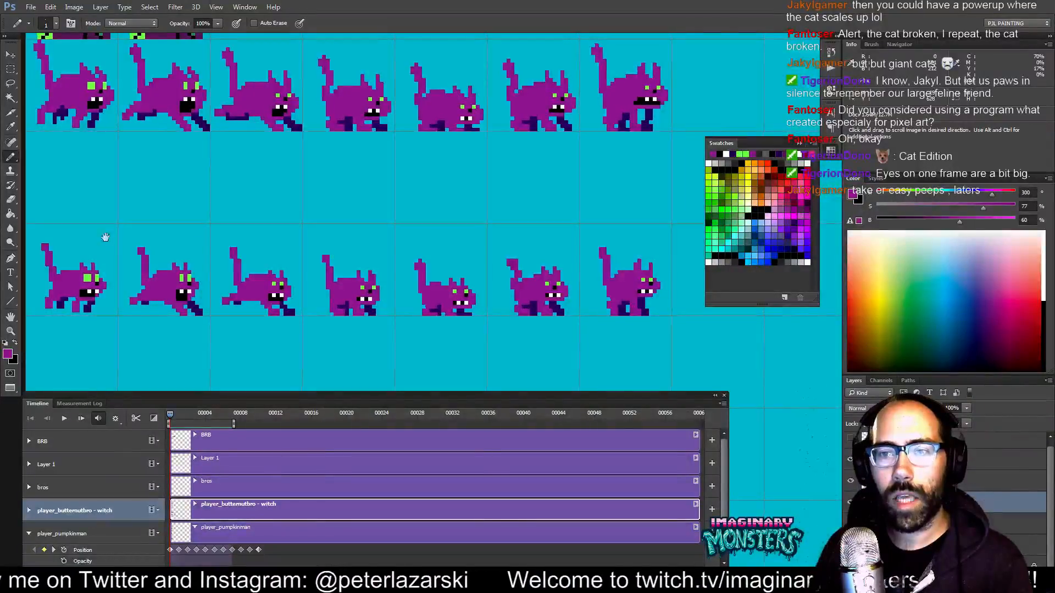
Replay the run cycle to check the touched-up frames and stop playback.
{"action": "left_click_drag", "start_coordinate": [104, 236], "coordinate": [316, 240]}
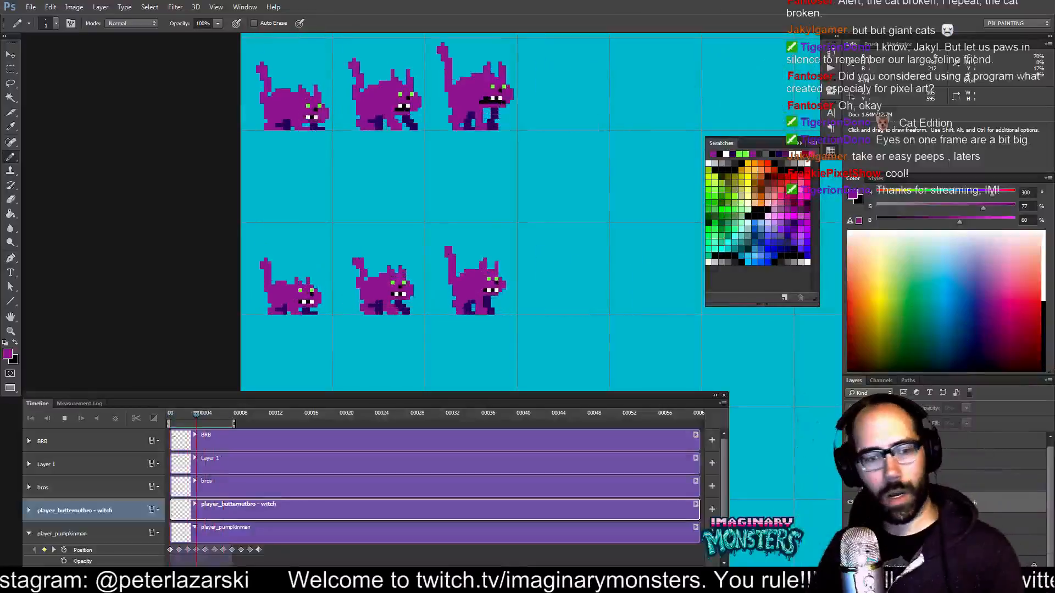
{"action": "key", "text": "space"}
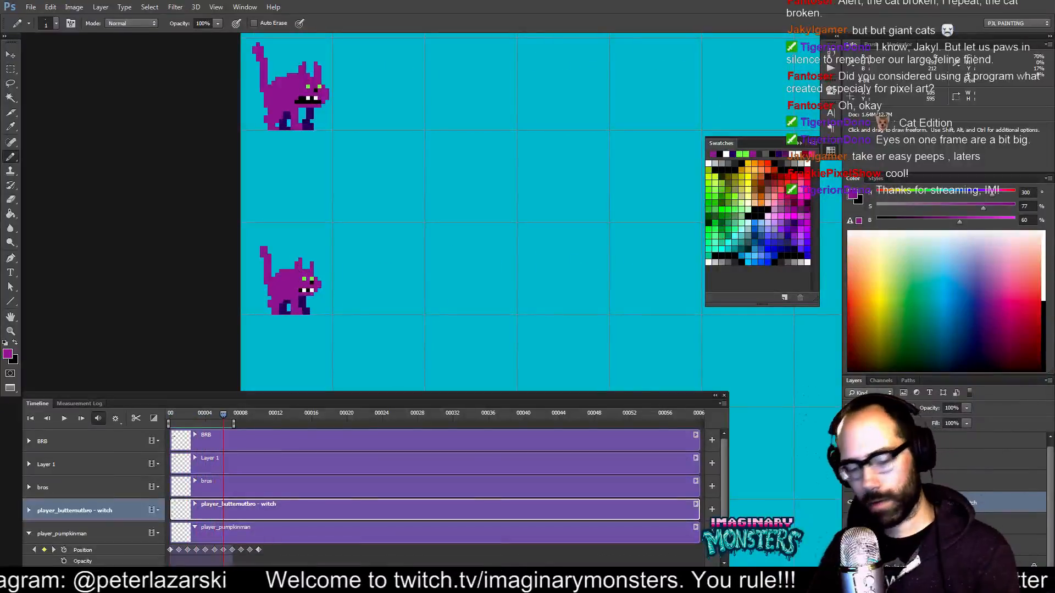